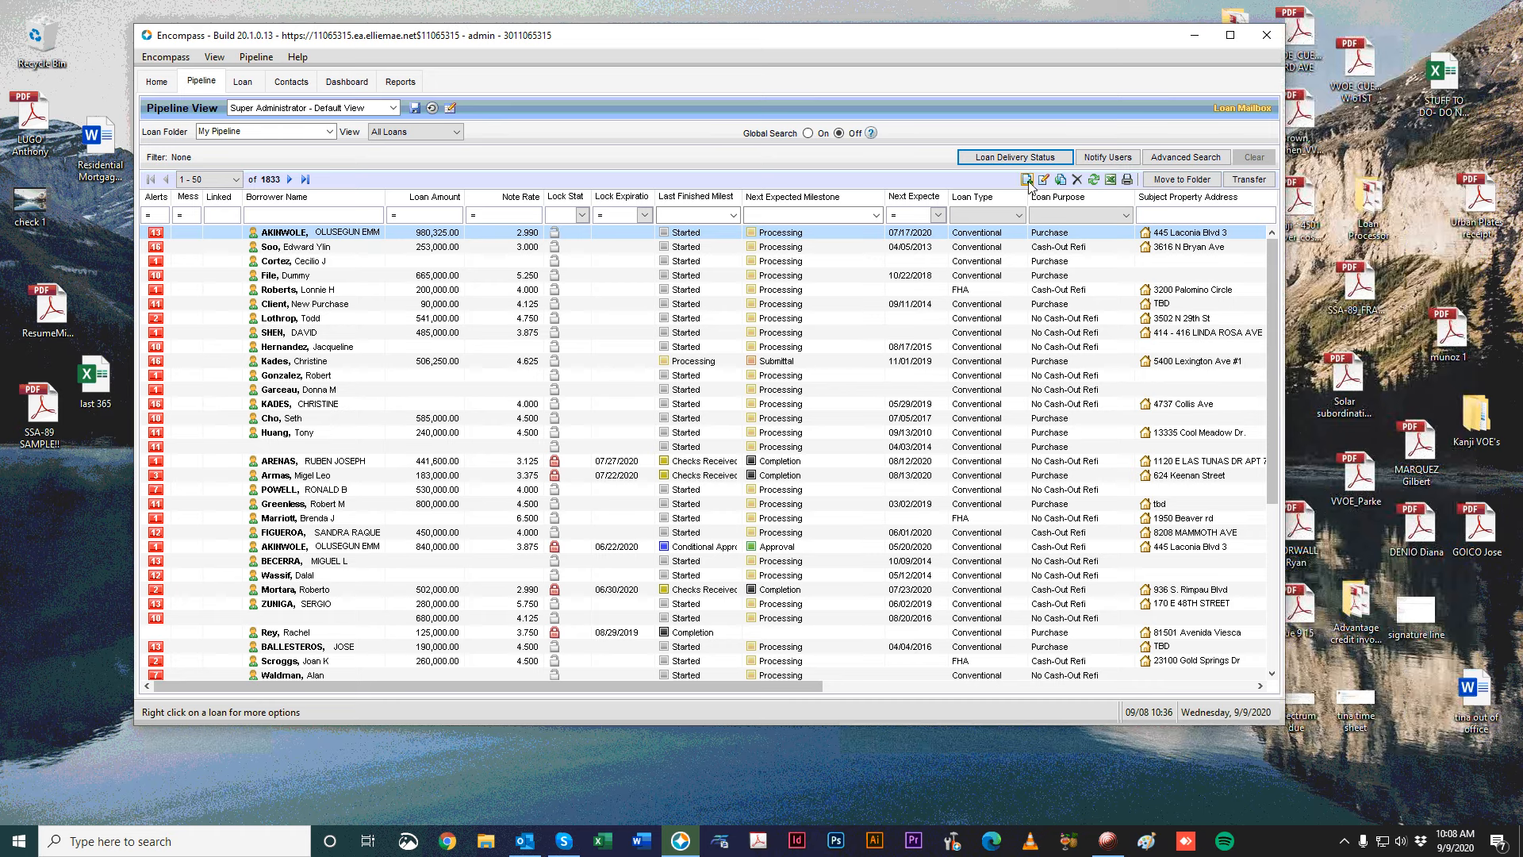
Clear all loan folders in the pipeline filter and apply only the Prospects folder.
{"action": "left_click", "coordinate": [330, 132]}
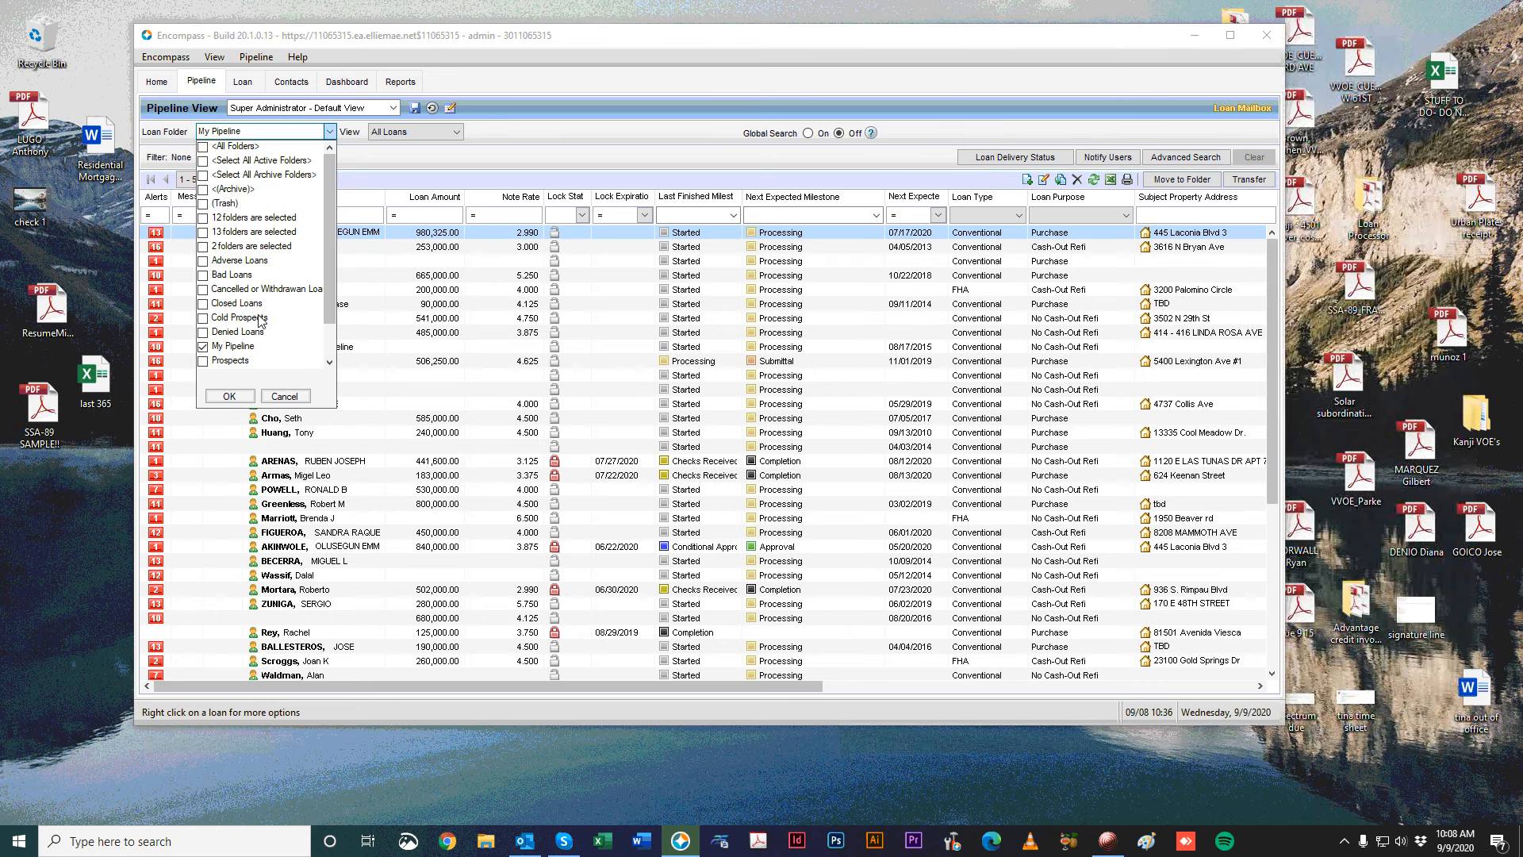
{"action": "scroll", "coordinate": [264, 325], "scroll_direction": "down", "scroll_amount": 3}
{"action": "scroll", "coordinate": [263, 325], "scroll_direction": "up", "scroll_amount": 3}
{"action": "left_click", "coordinate": [204, 276]}
{"action": "left_click", "coordinate": [203, 289]}
{"action": "left_click", "coordinate": [203, 316]}
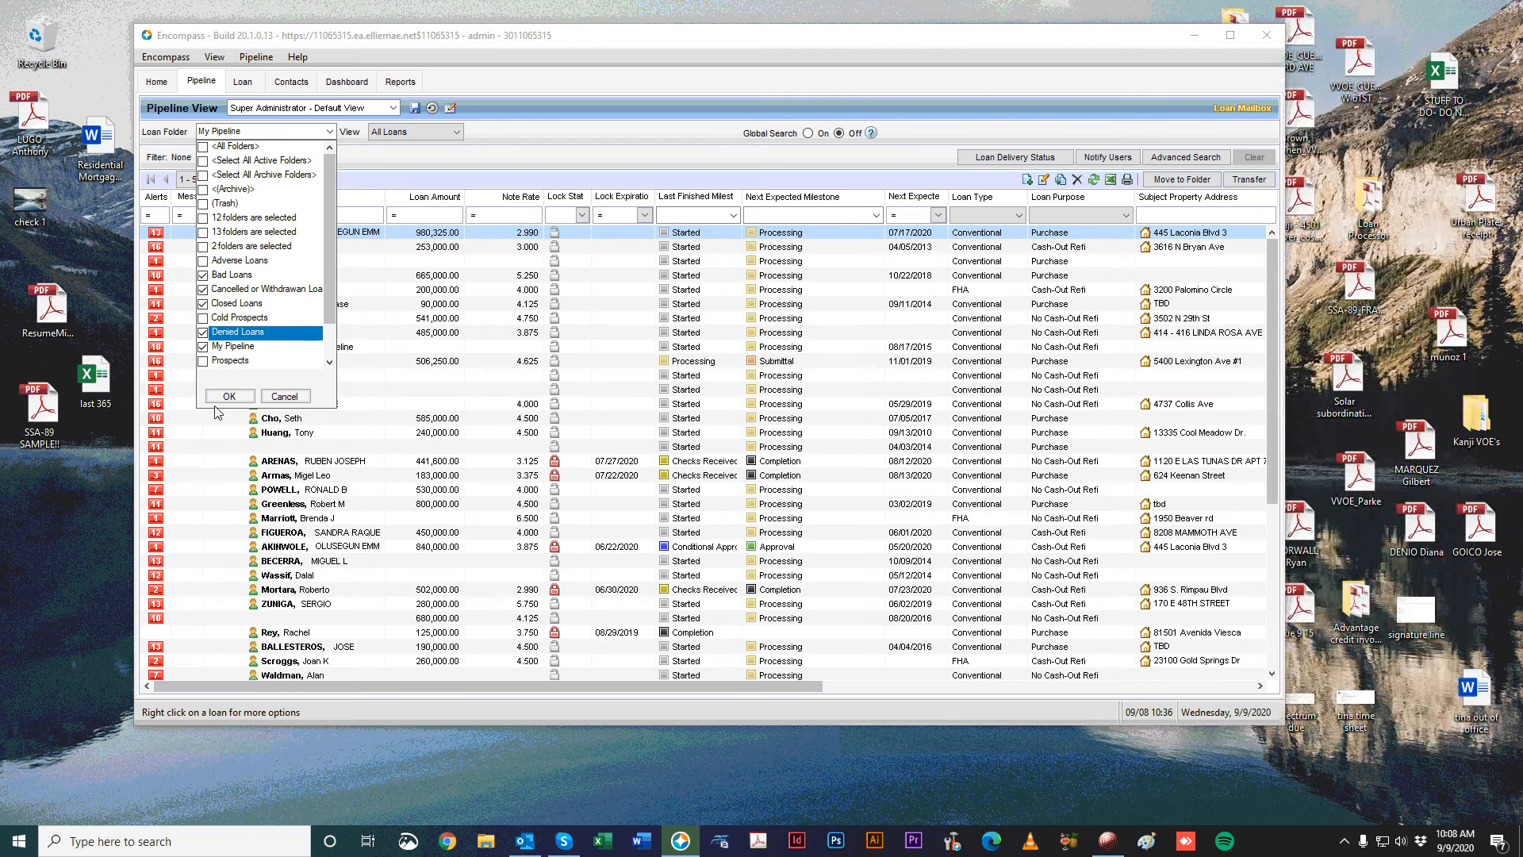
{"action": "left_click", "coordinate": [203, 147]}
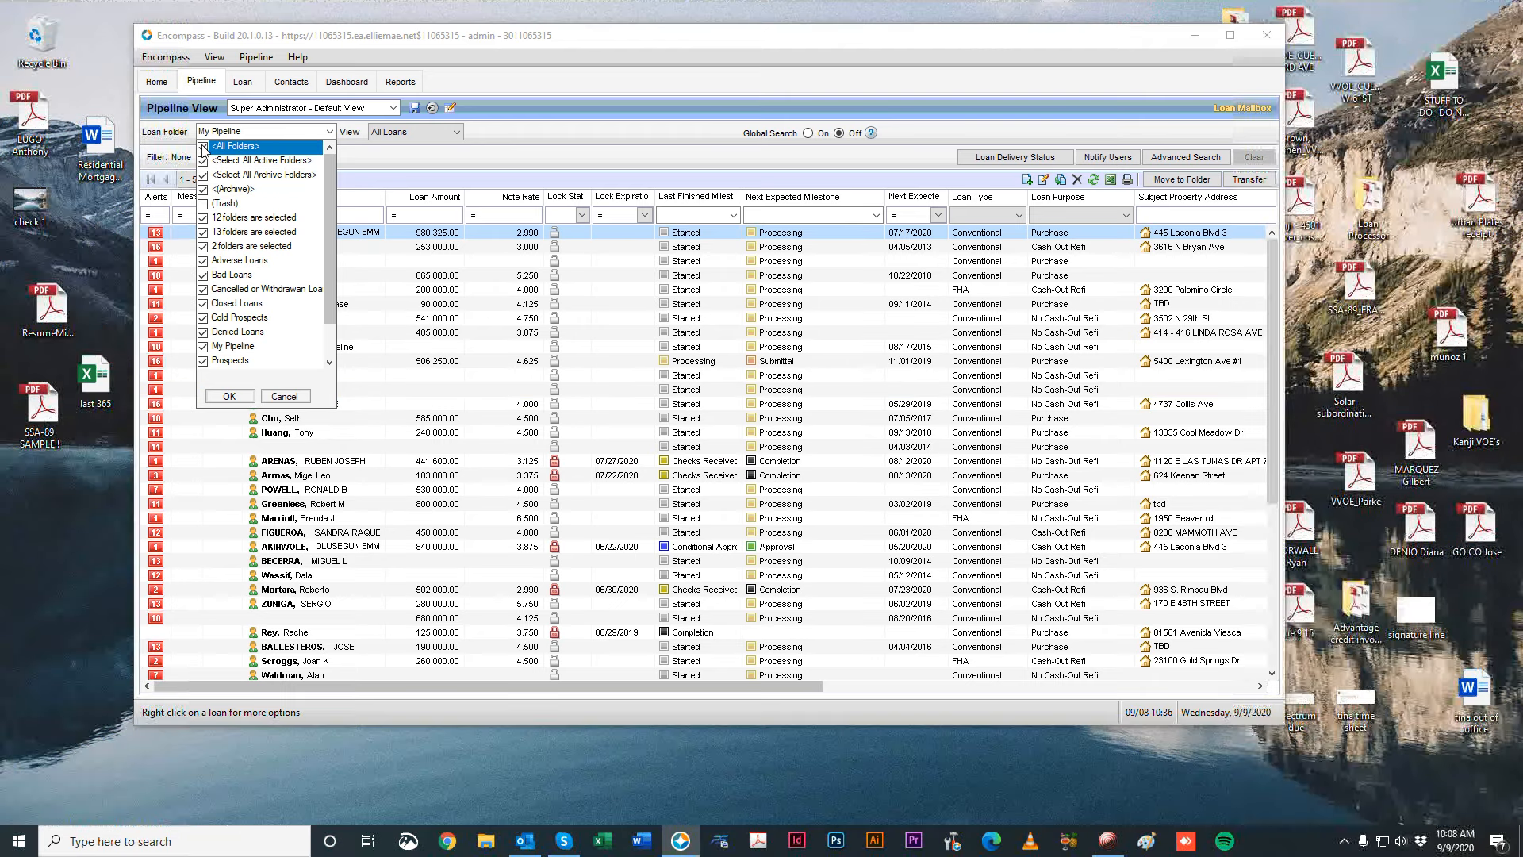
{"action": "left_click", "coordinate": [204, 147]}
{"action": "left_click", "coordinate": [203, 147]}
{"action": "left_click", "coordinate": [204, 146]}
{"action": "scroll", "coordinate": [264, 286], "scroll_direction": "down", "scroll_amount": 1}
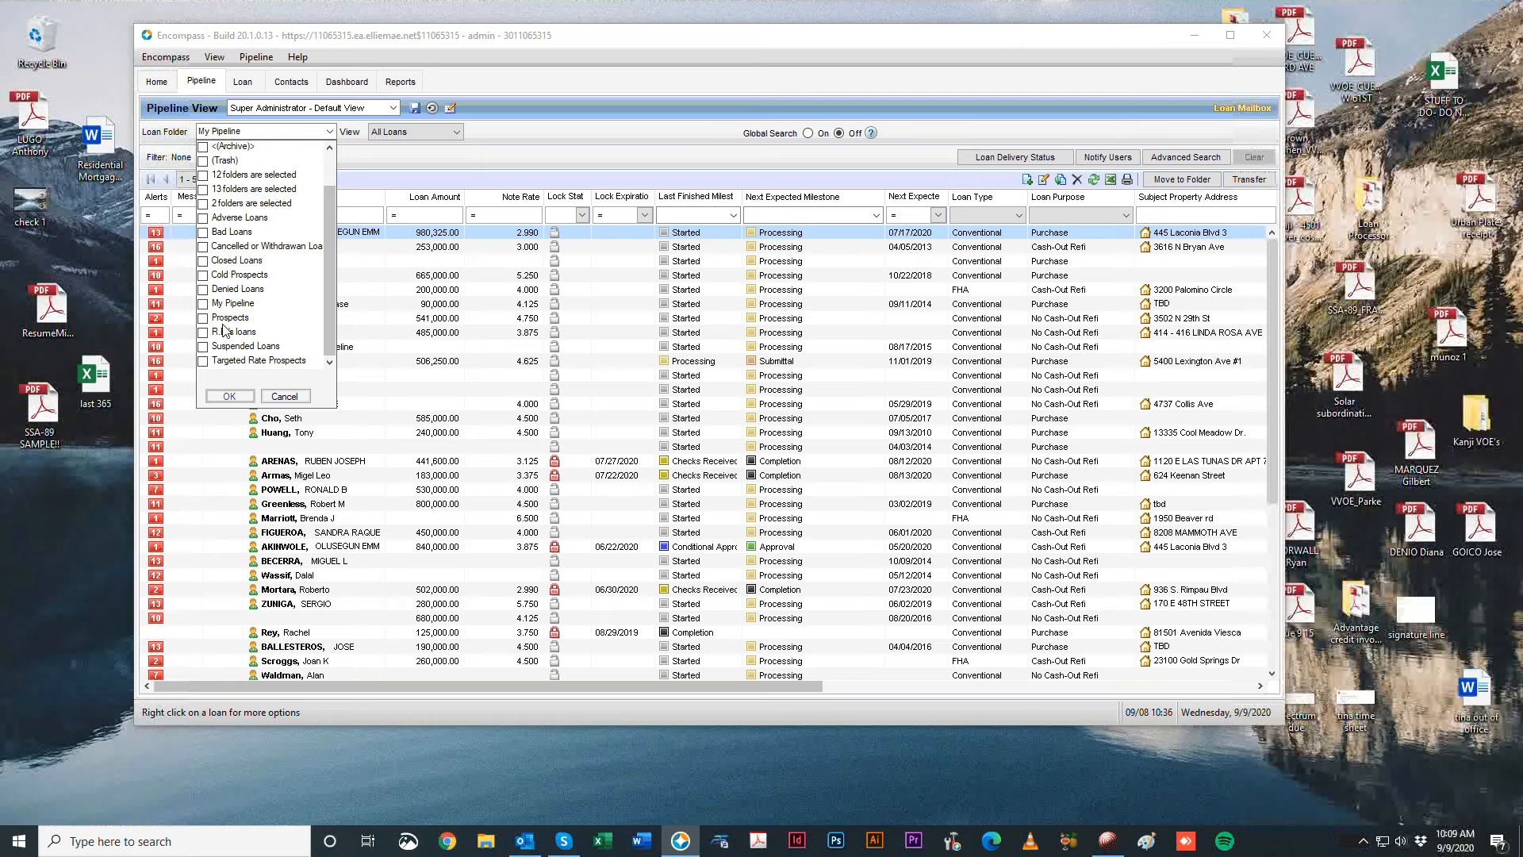
{"action": "left_click", "coordinate": [203, 318]}
{"action": "left_click", "coordinate": [236, 396]}
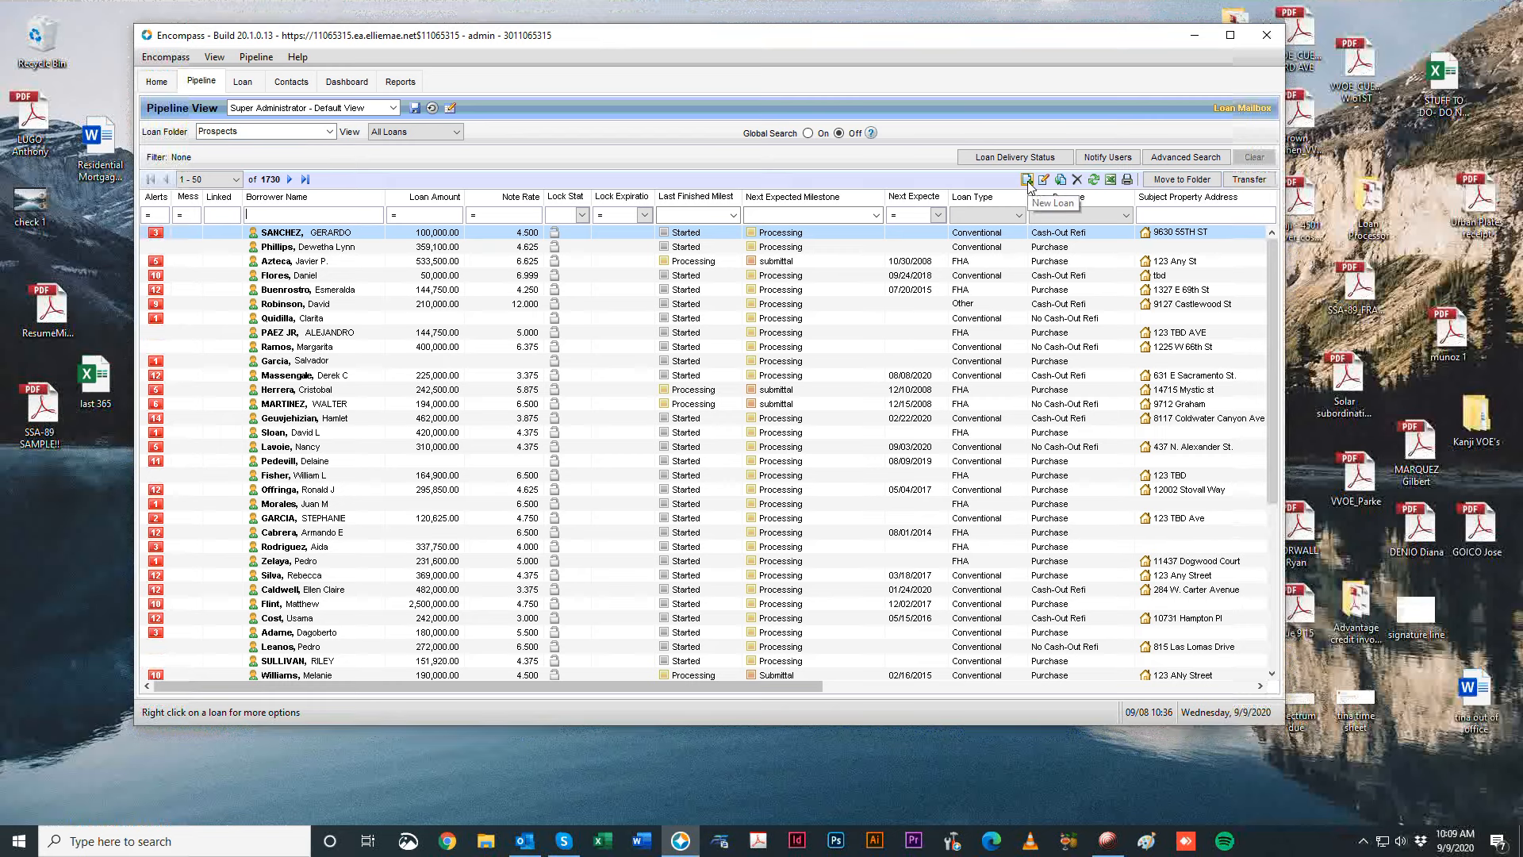
Start a new loan from the pipeline and move the New Loan dialog into view.
{"action": "left_click", "coordinate": [217, 58]}
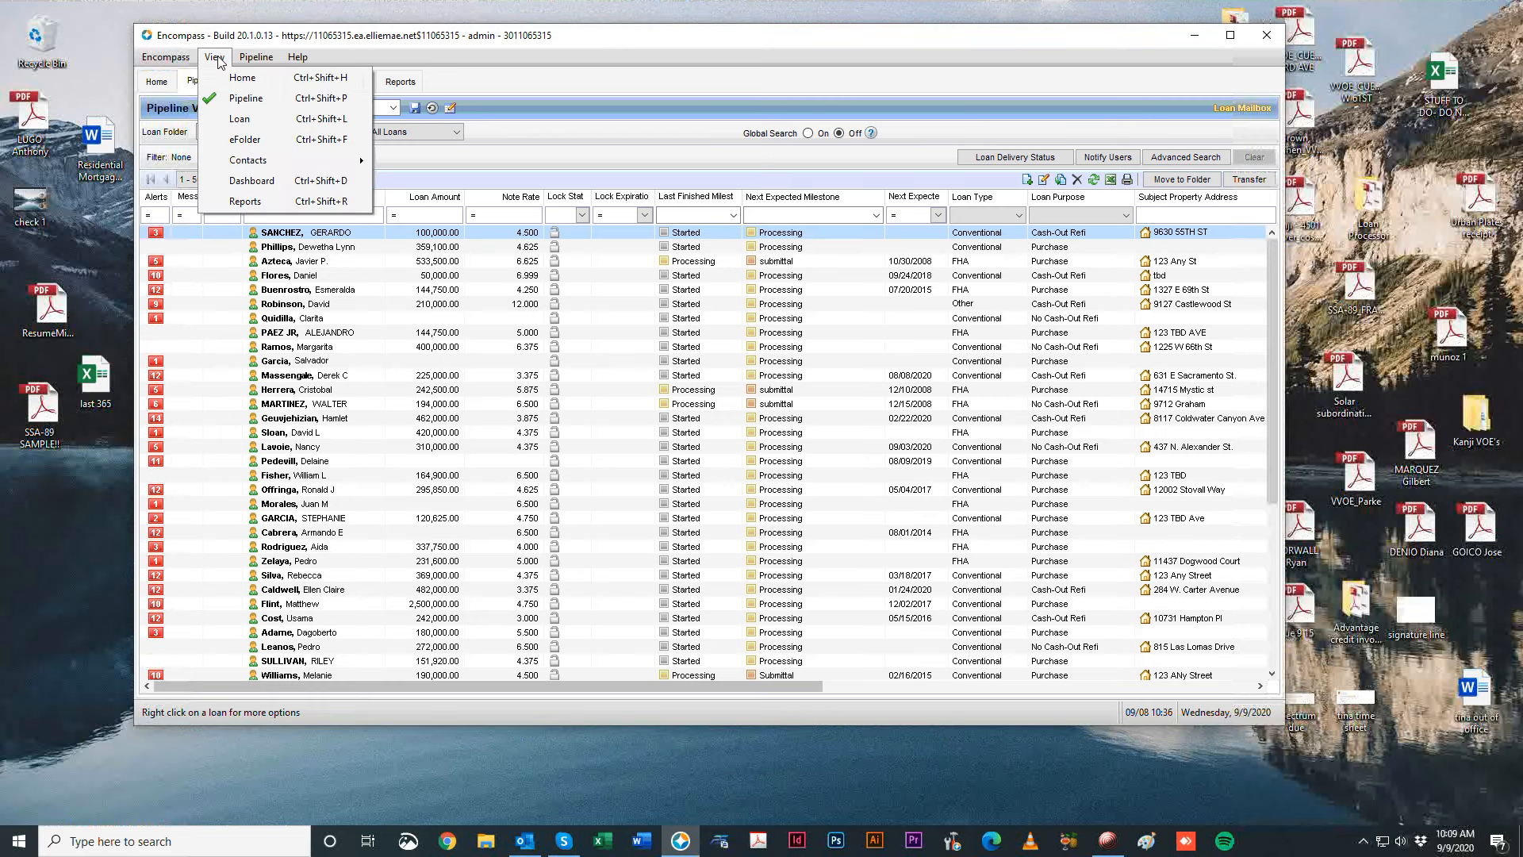
{"action": "mouse_move", "coordinate": [247, 67]}
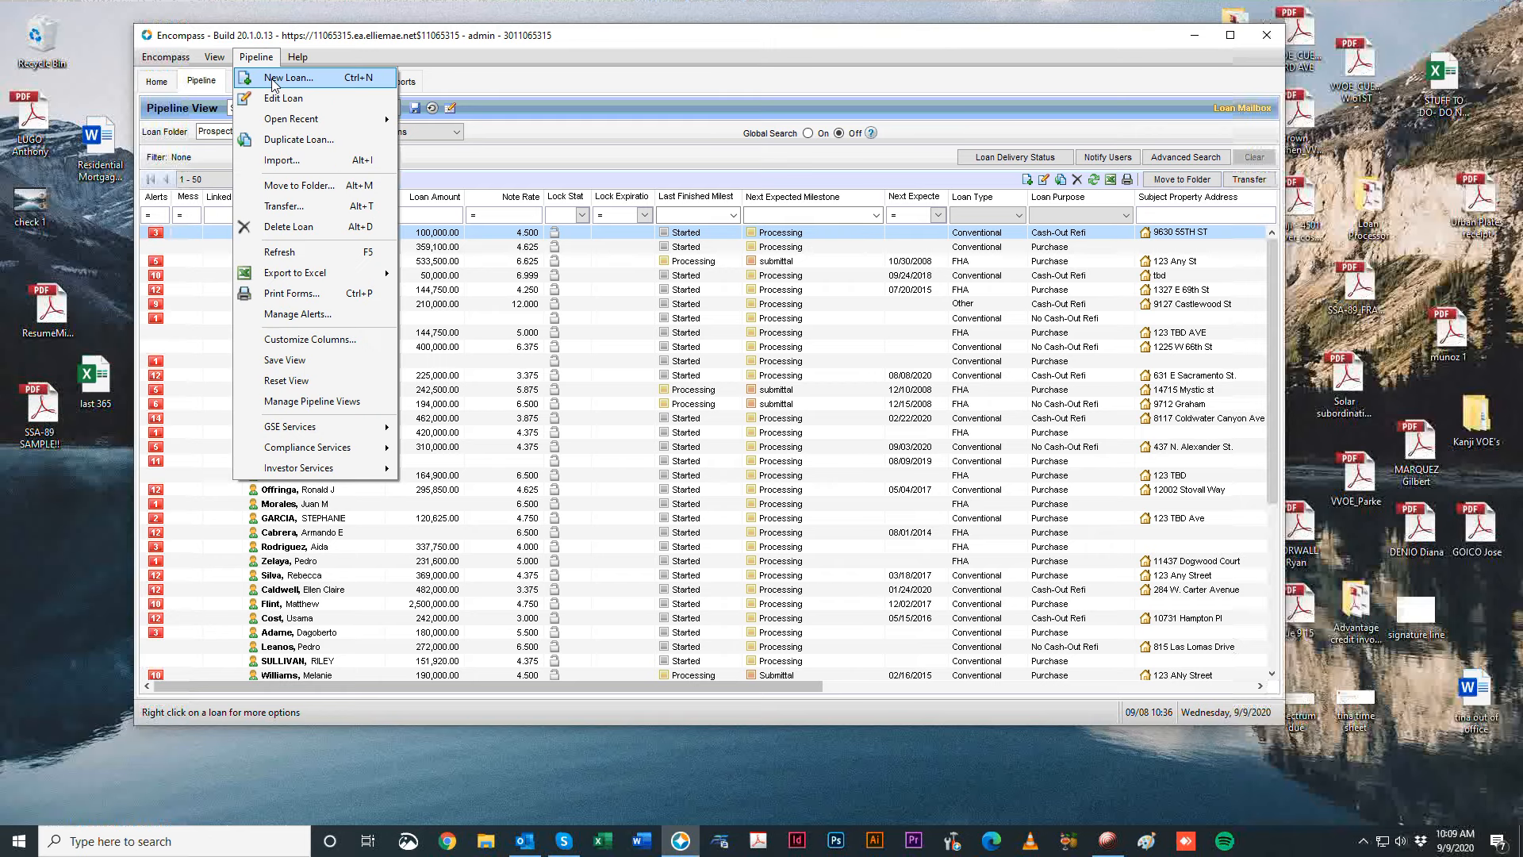
{"action": "left_click_drag", "start_coordinate": [758, 41], "coordinate": [763, 38]}
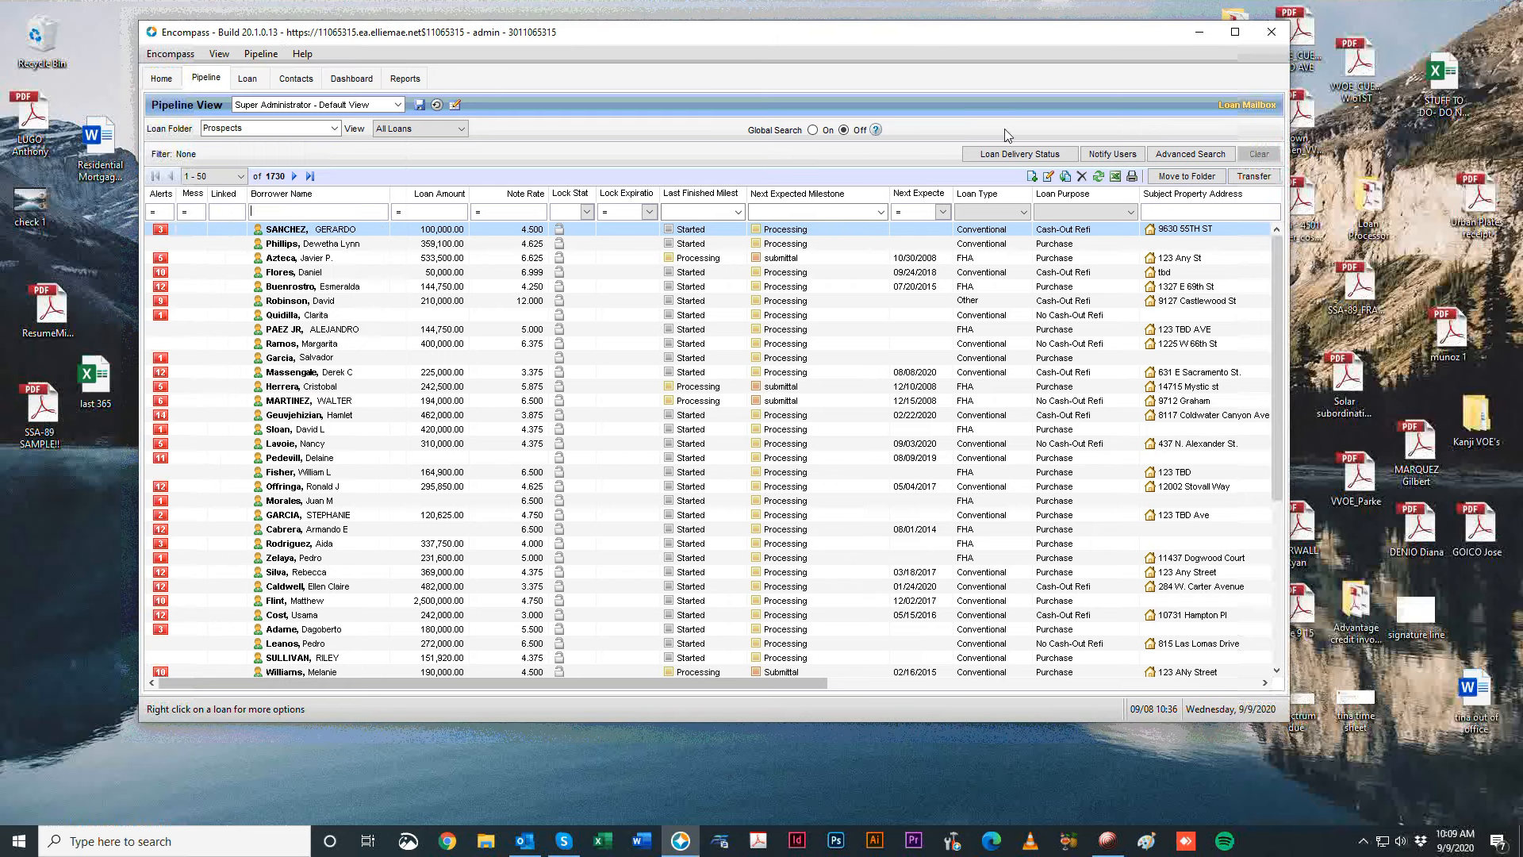
{"action": "left_click", "coordinate": [1031, 176]}
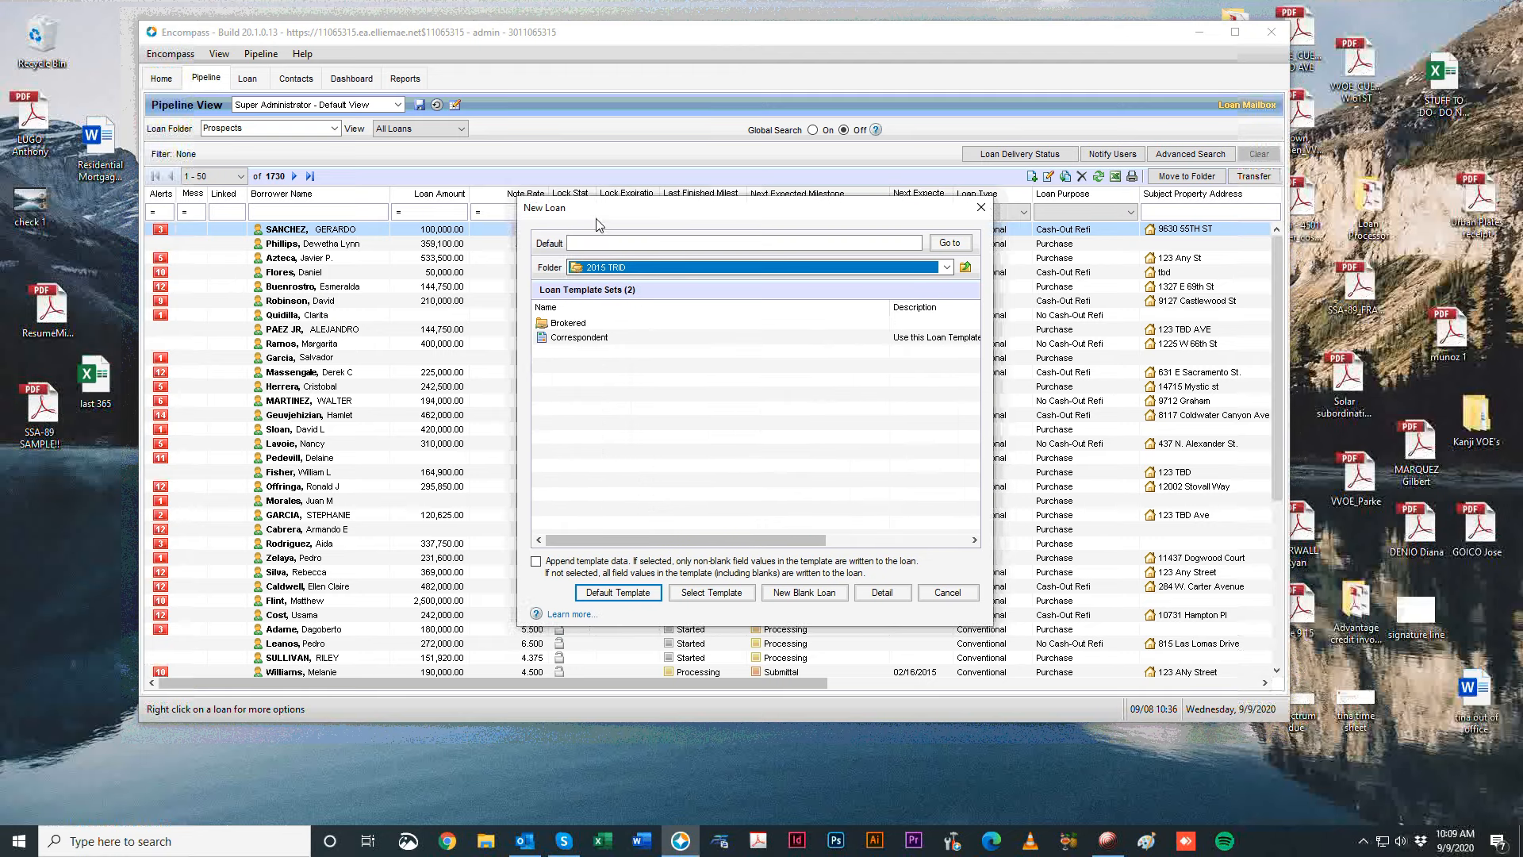
{"action": "left_click_drag", "start_coordinate": [599, 225], "coordinate": [560, 270]}
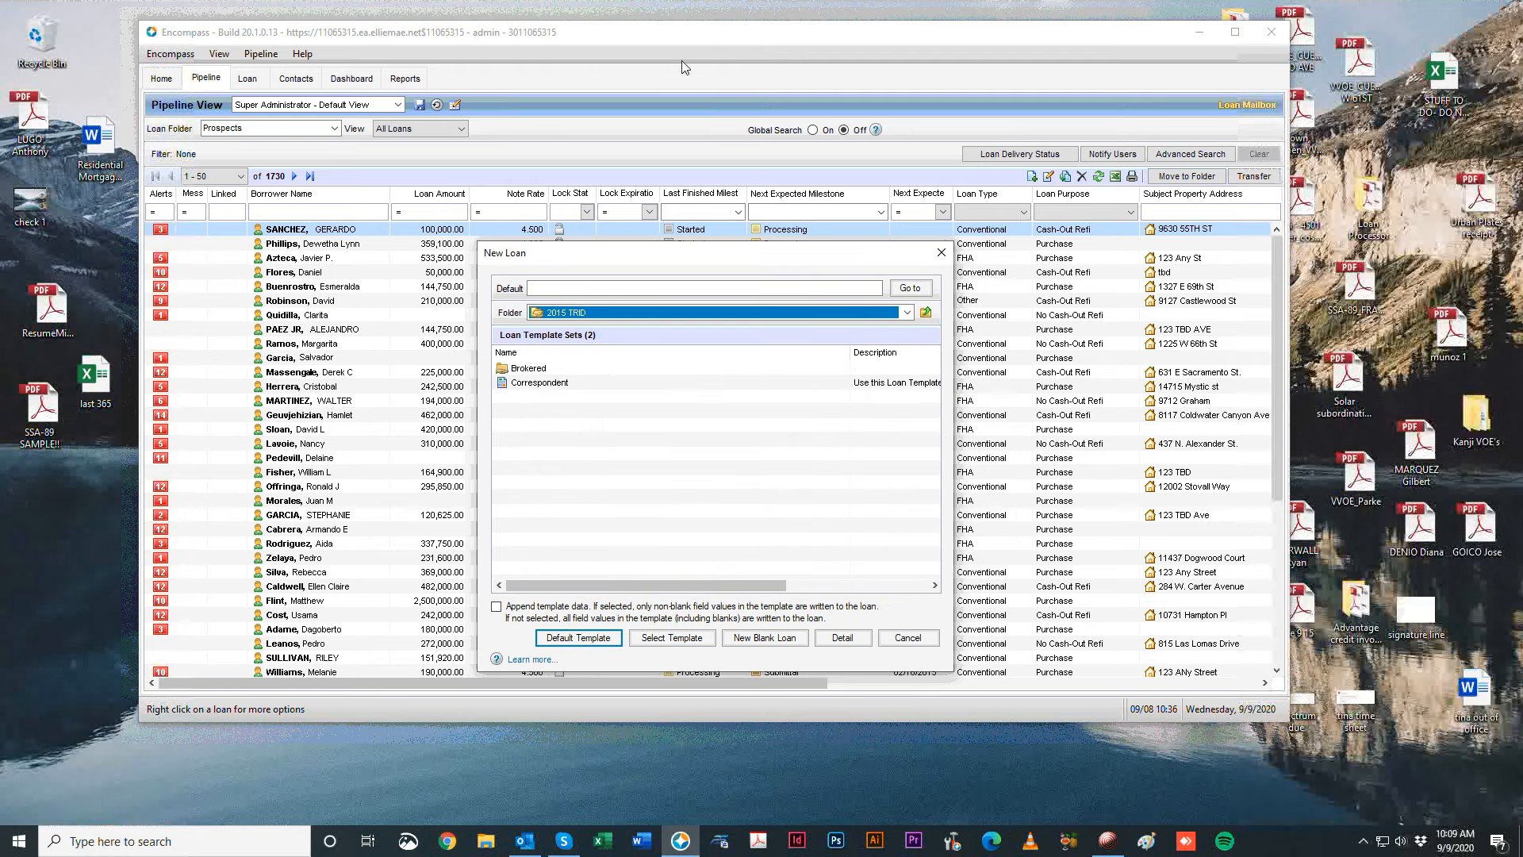
Browse the 2015 TRID template sets: Brokered, Conventional/Portfolio/Other and FHA/VA.
{"action": "left_click", "coordinate": [571, 315]}
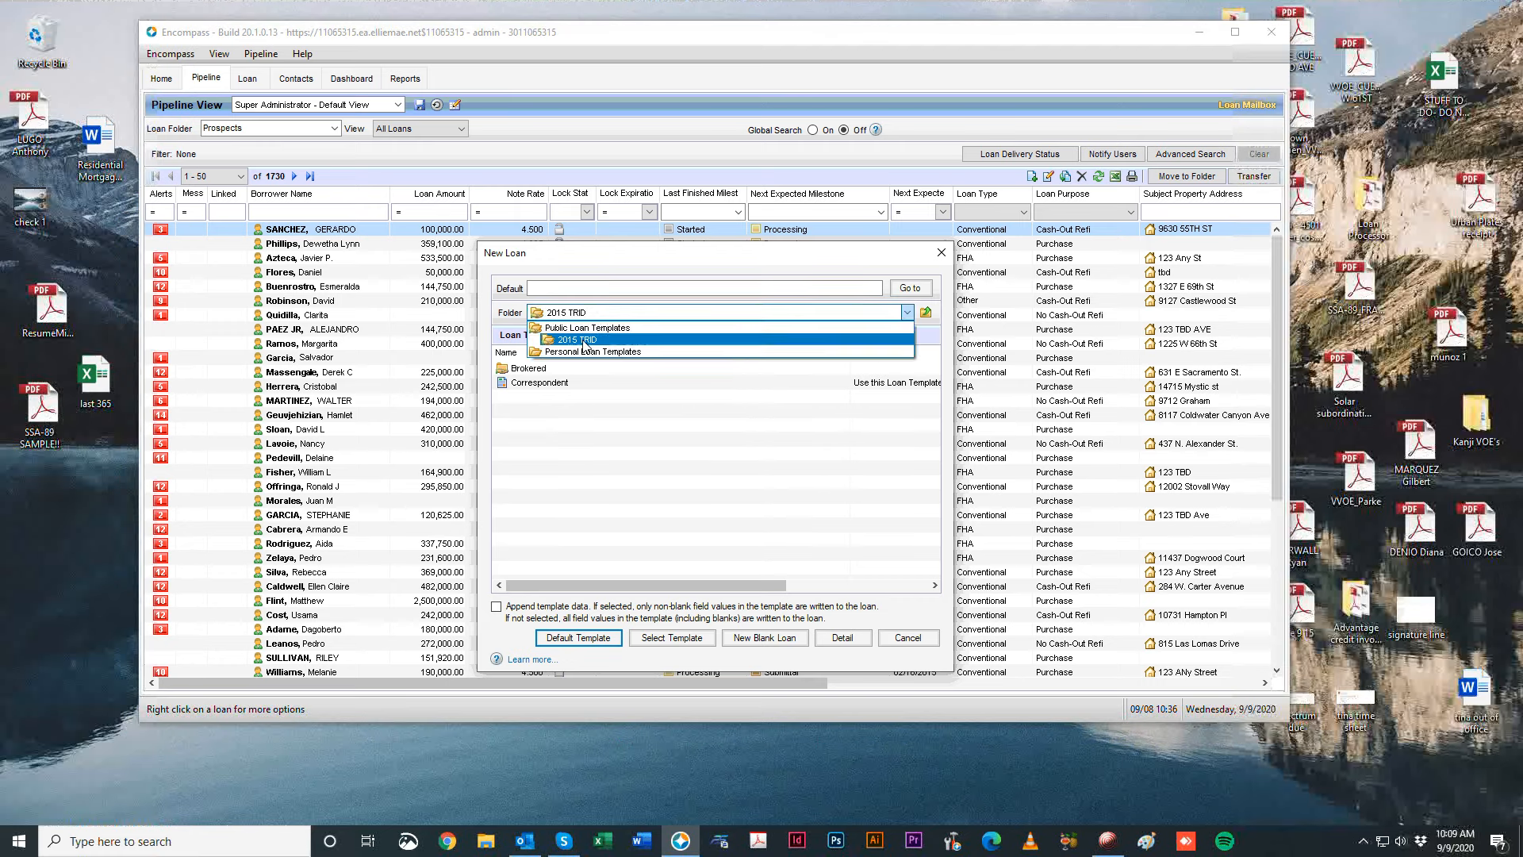
{"action": "left_click", "coordinate": [584, 341]}
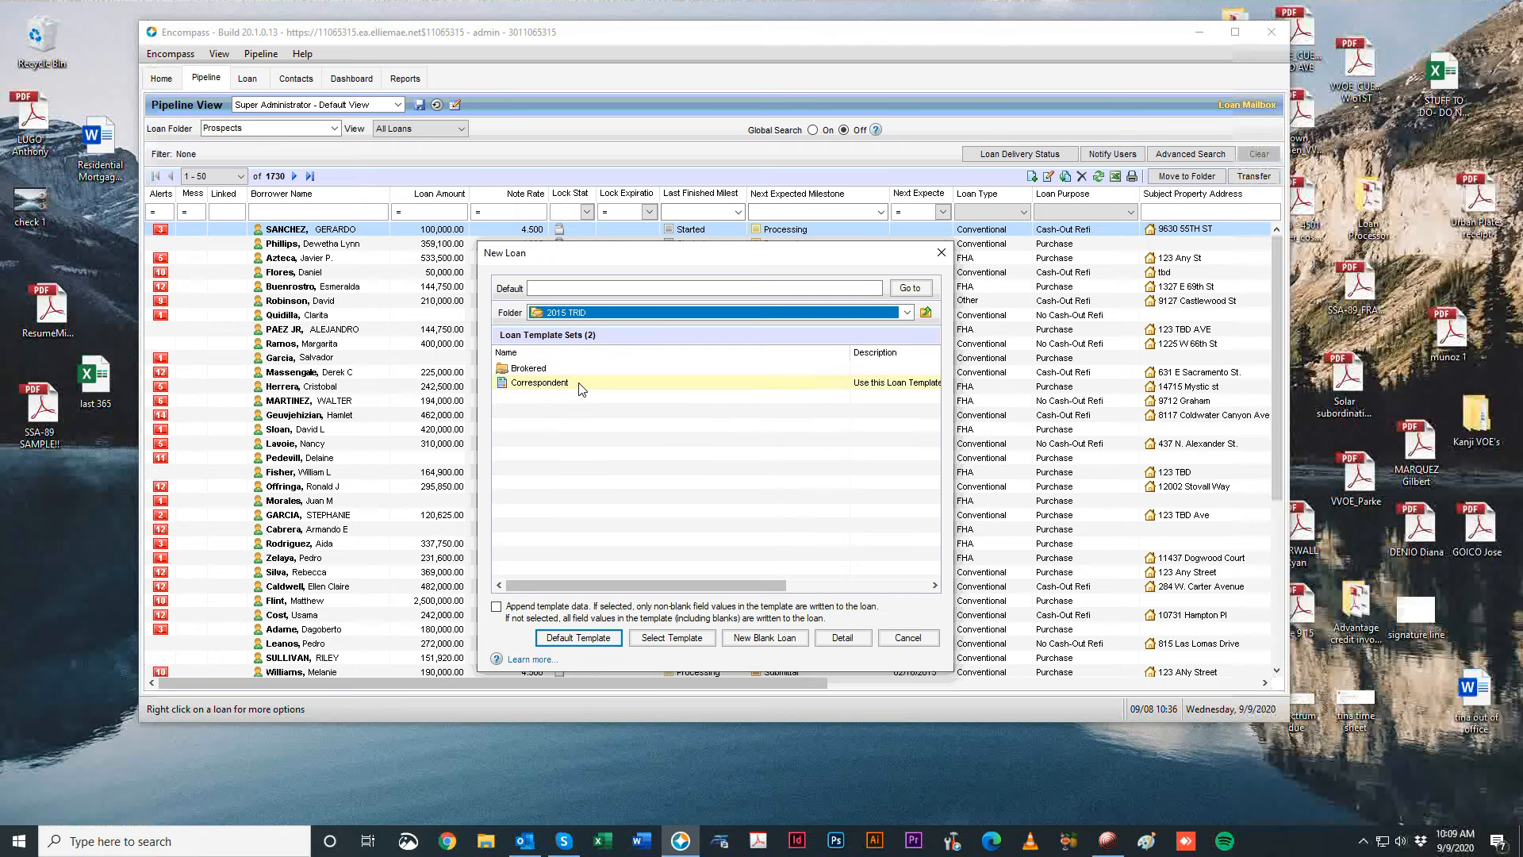
{"action": "left_click", "coordinate": [580, 388]}
{"action": "double_click", "coordinate": [554, 368]}
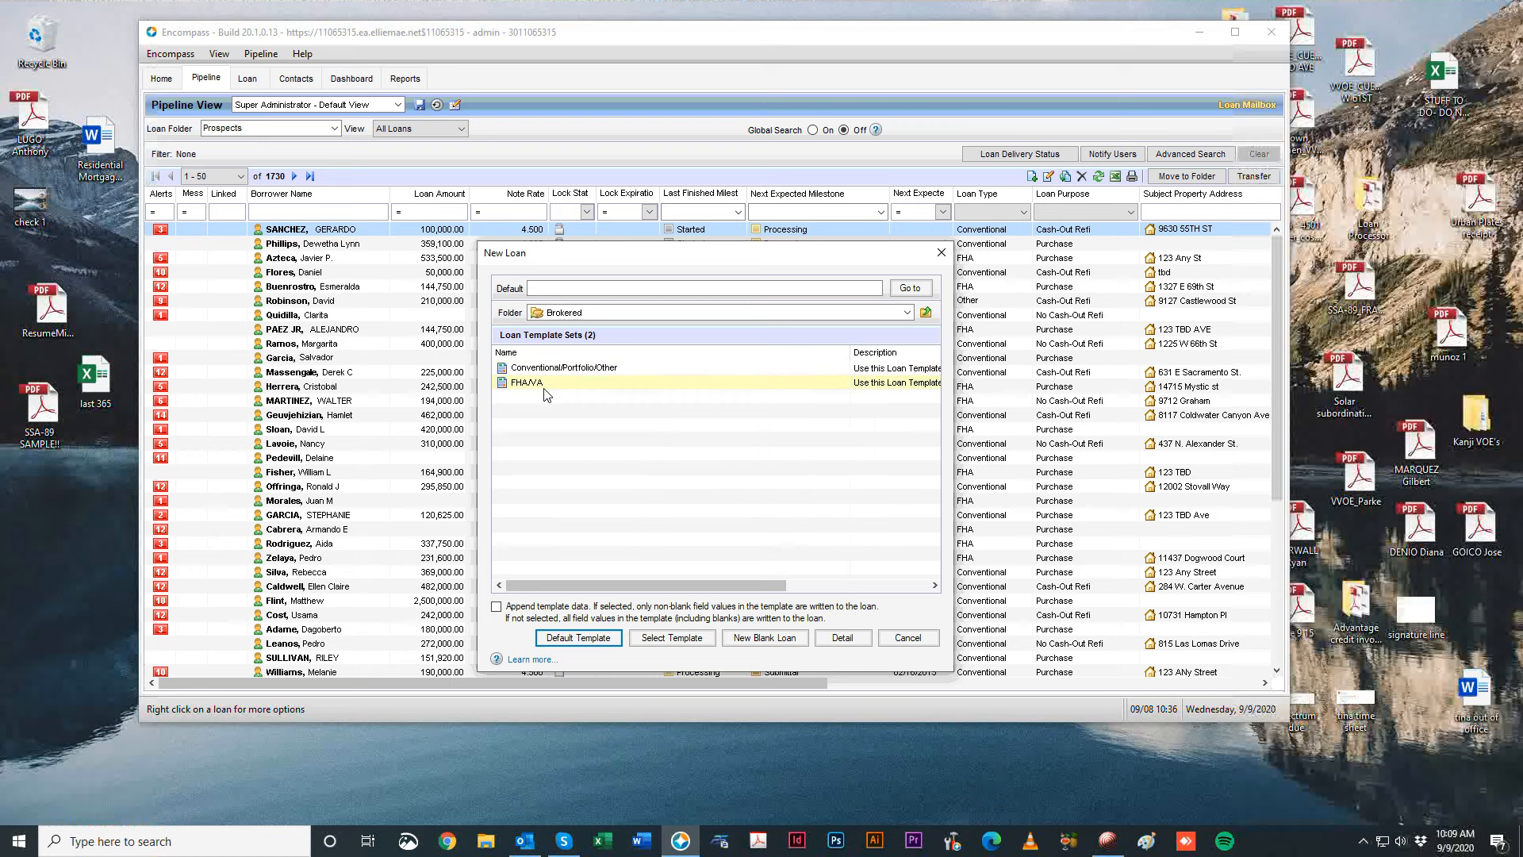
{"action": "left_click", "coordinate": [579, 369]}
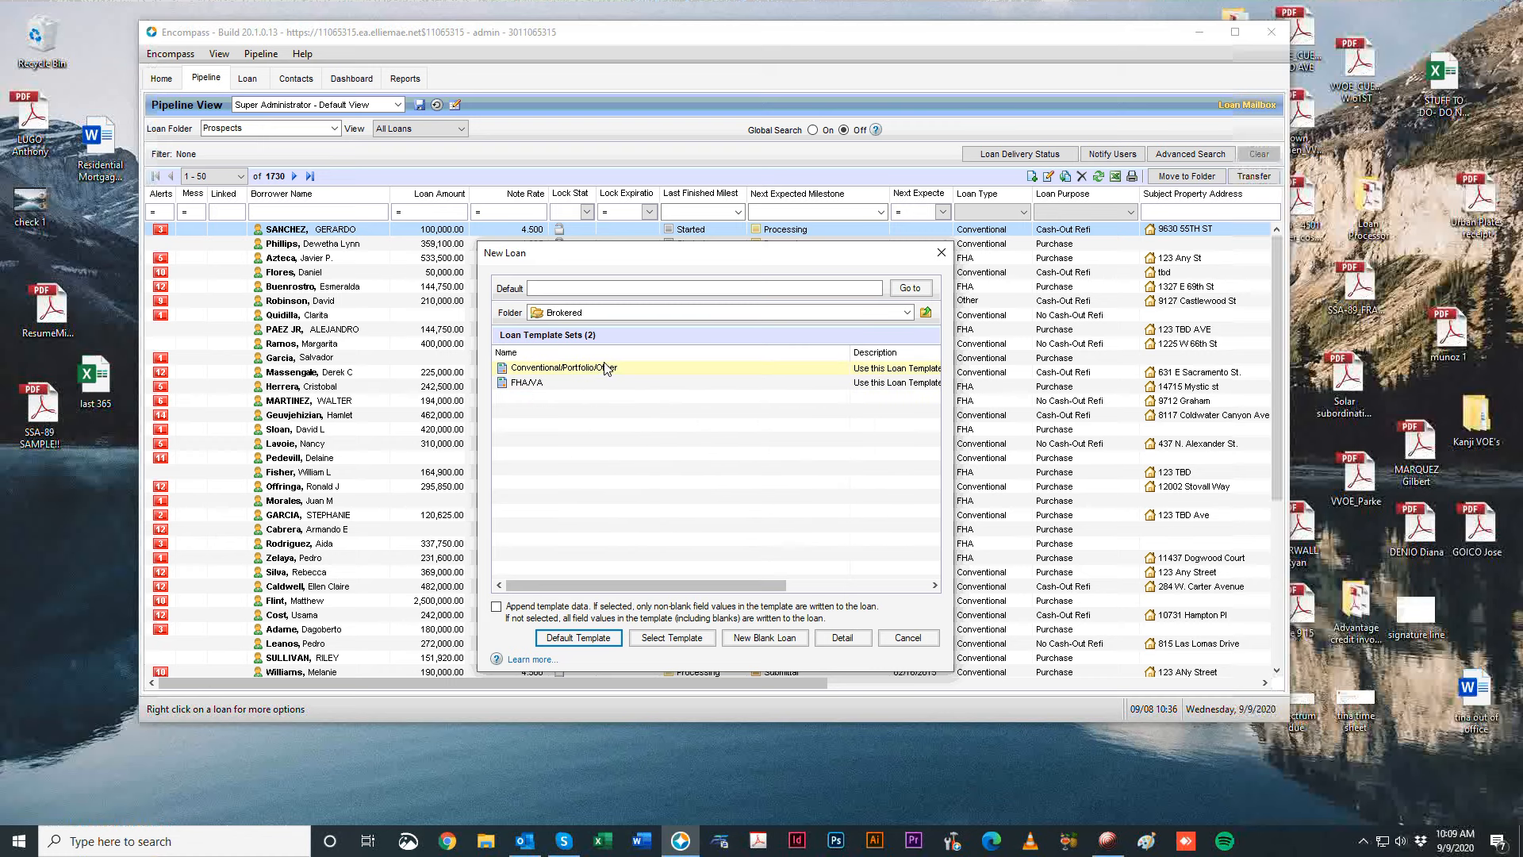
{"action": "left_click", "coordinate": [555, 376]}
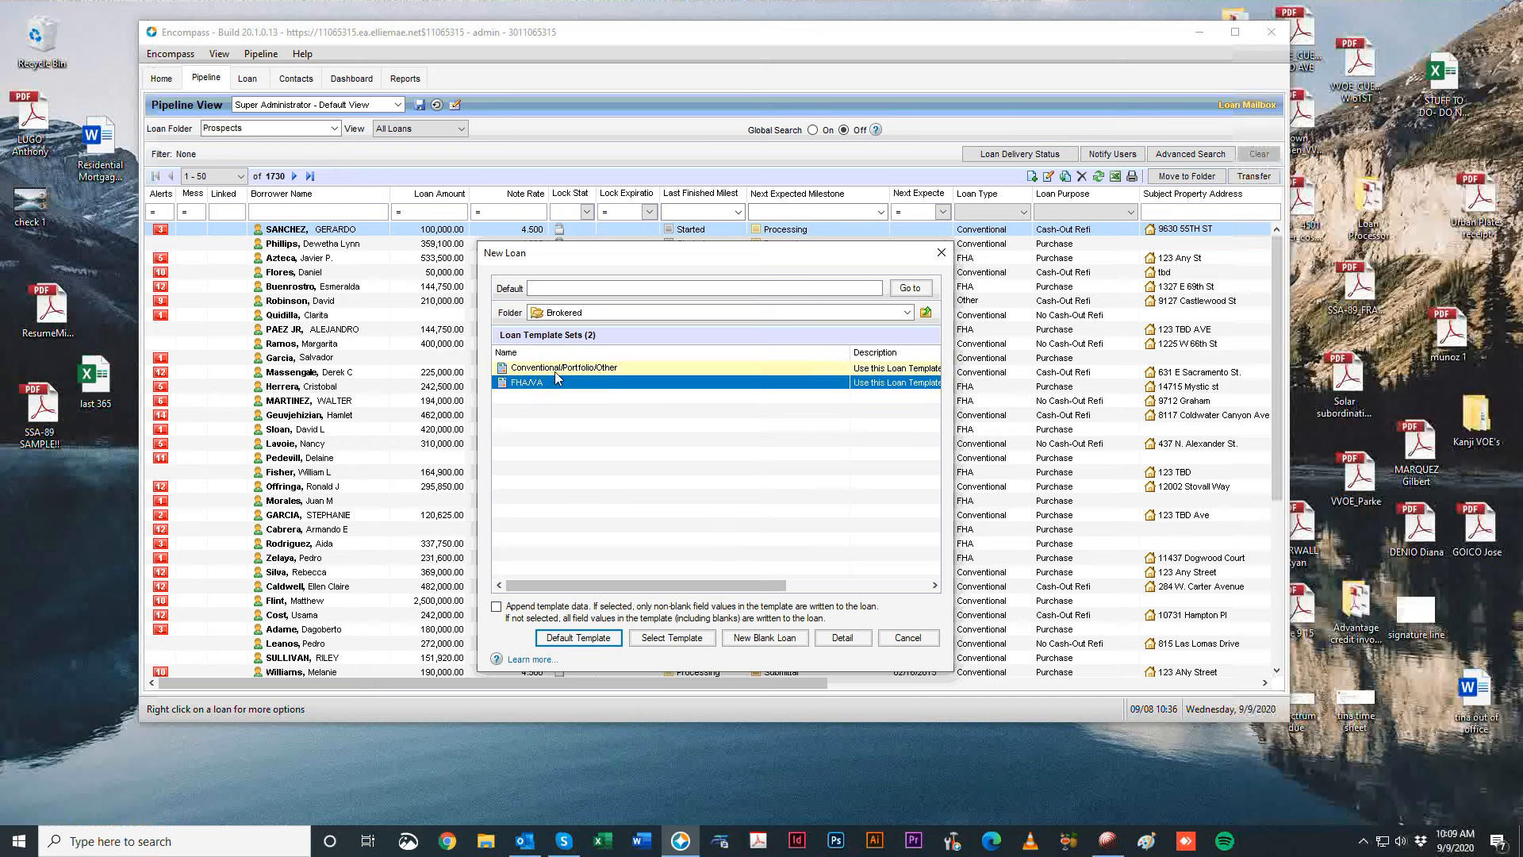
Create the loan from the 2015 TRID Correspondent template set.
{"action": "left_click", "coordinate": [563, 312]}
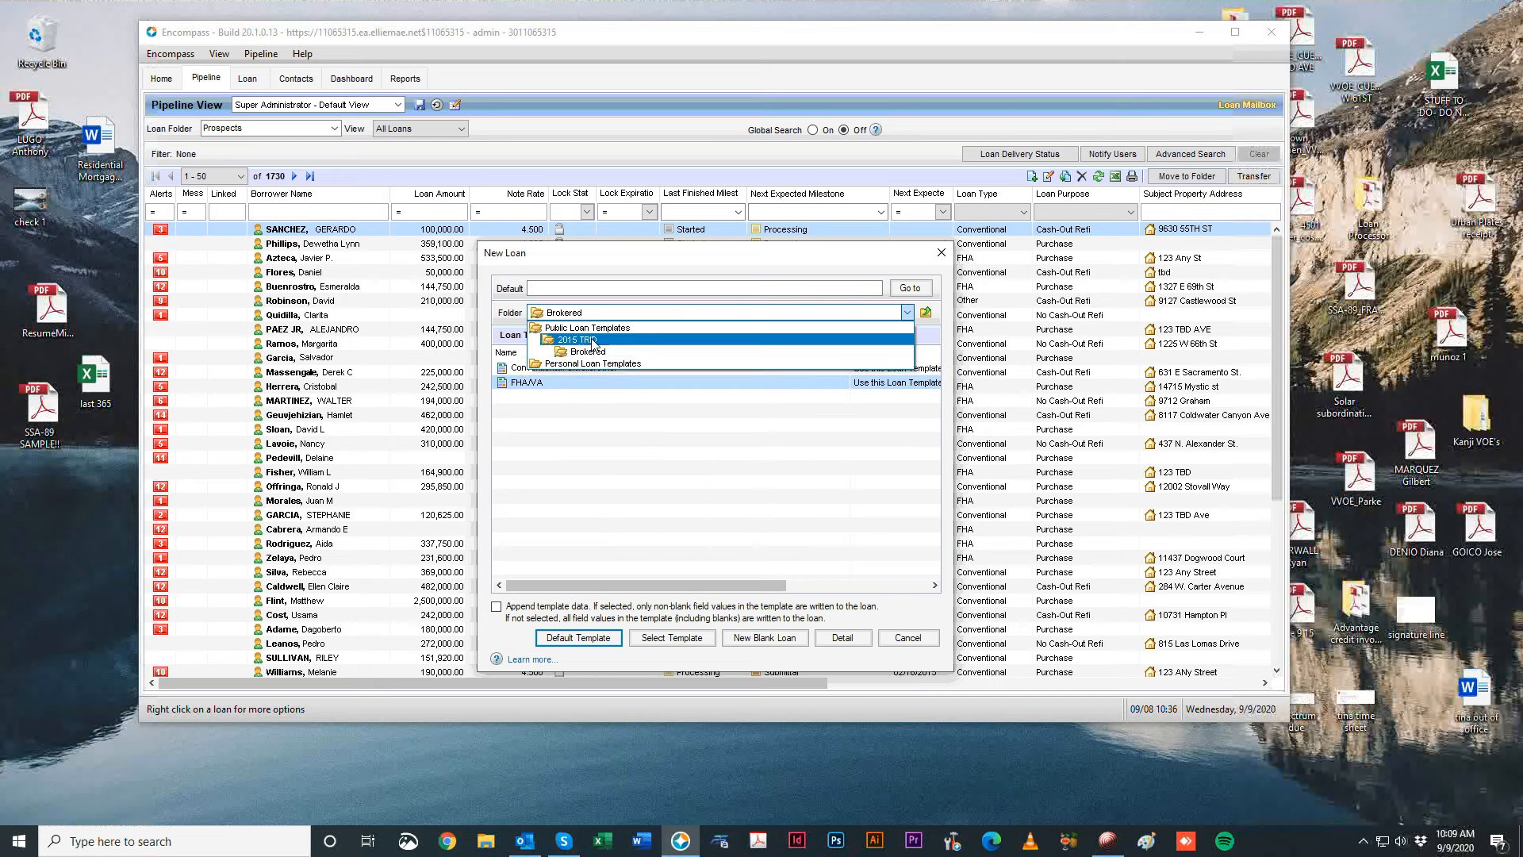
{"action": "left_click", "coordinate": [591, 343]}
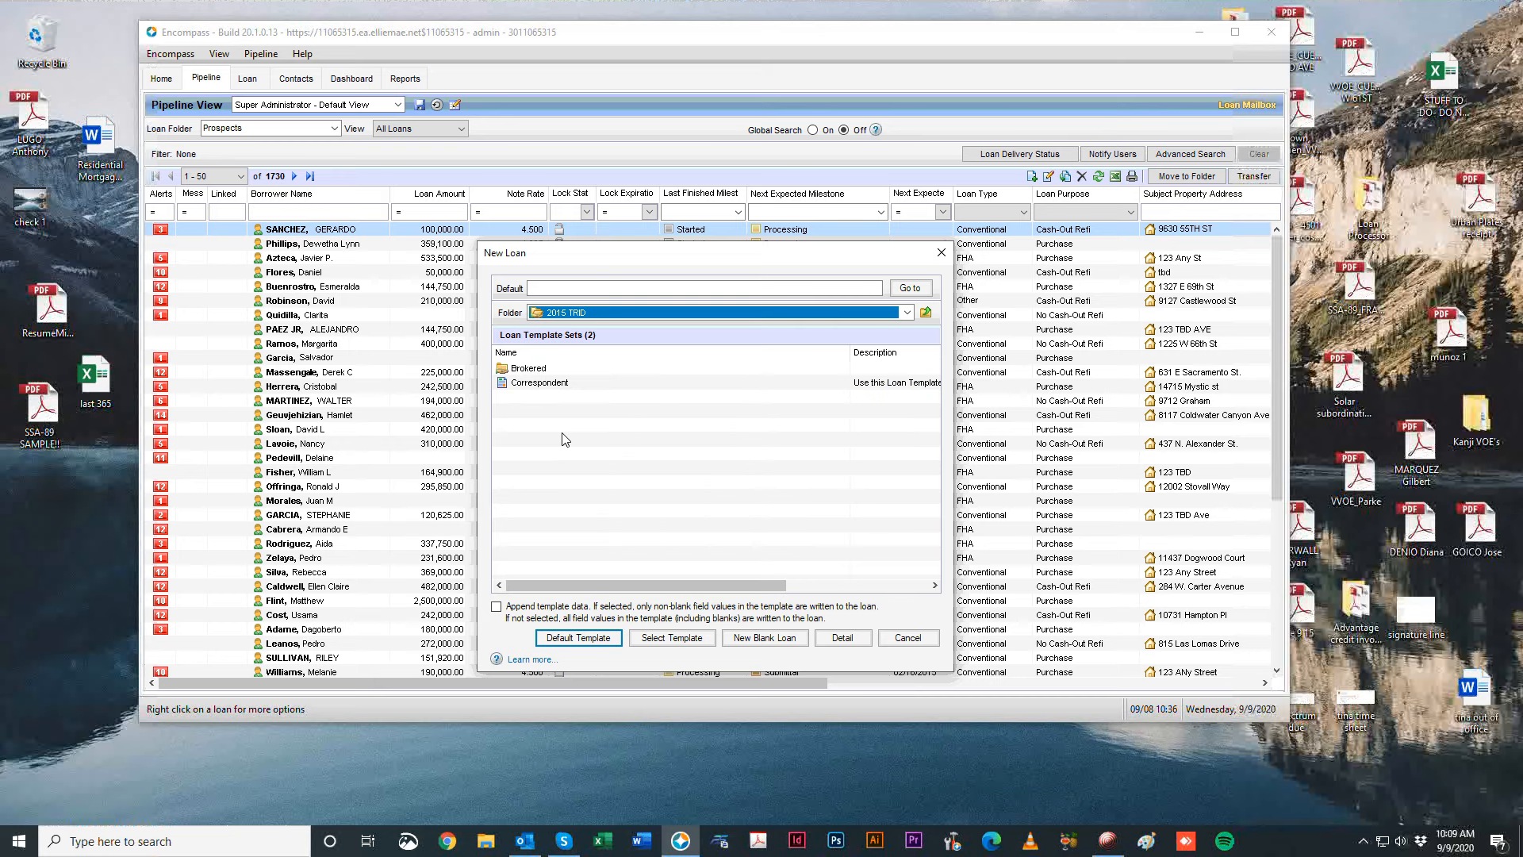
{"action": "left_click", "coordinate": [602, 385]}
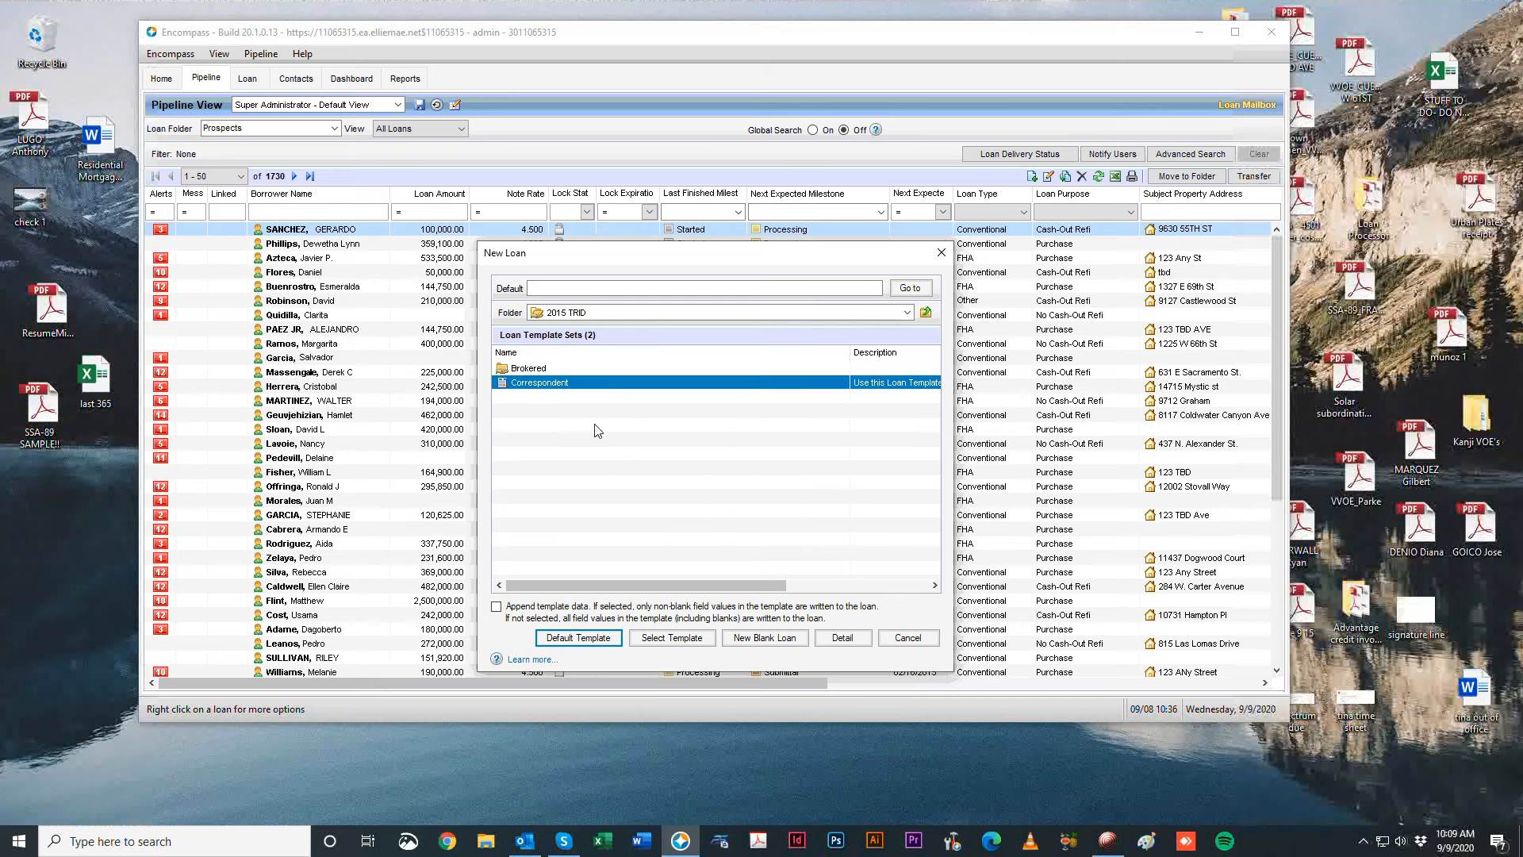
{"action": "double_click", "coordinate": [560, 388]}
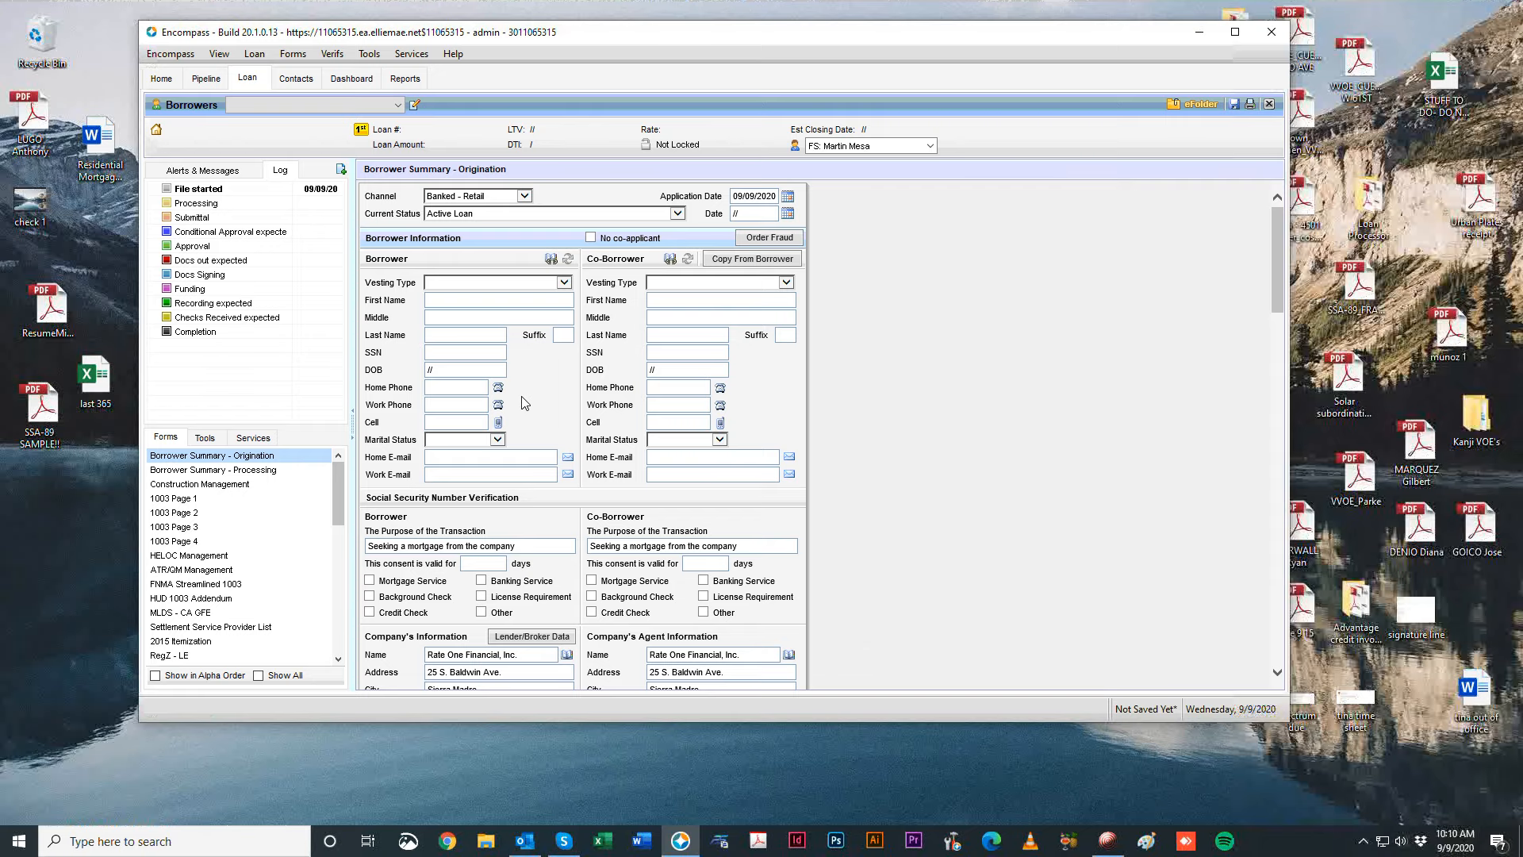
Reposition the loan window and set the loan channel to Correspondent.
{"action": "left_click_drag", "start_coordinate": [636, 38], "coordinate": [744, 73]}
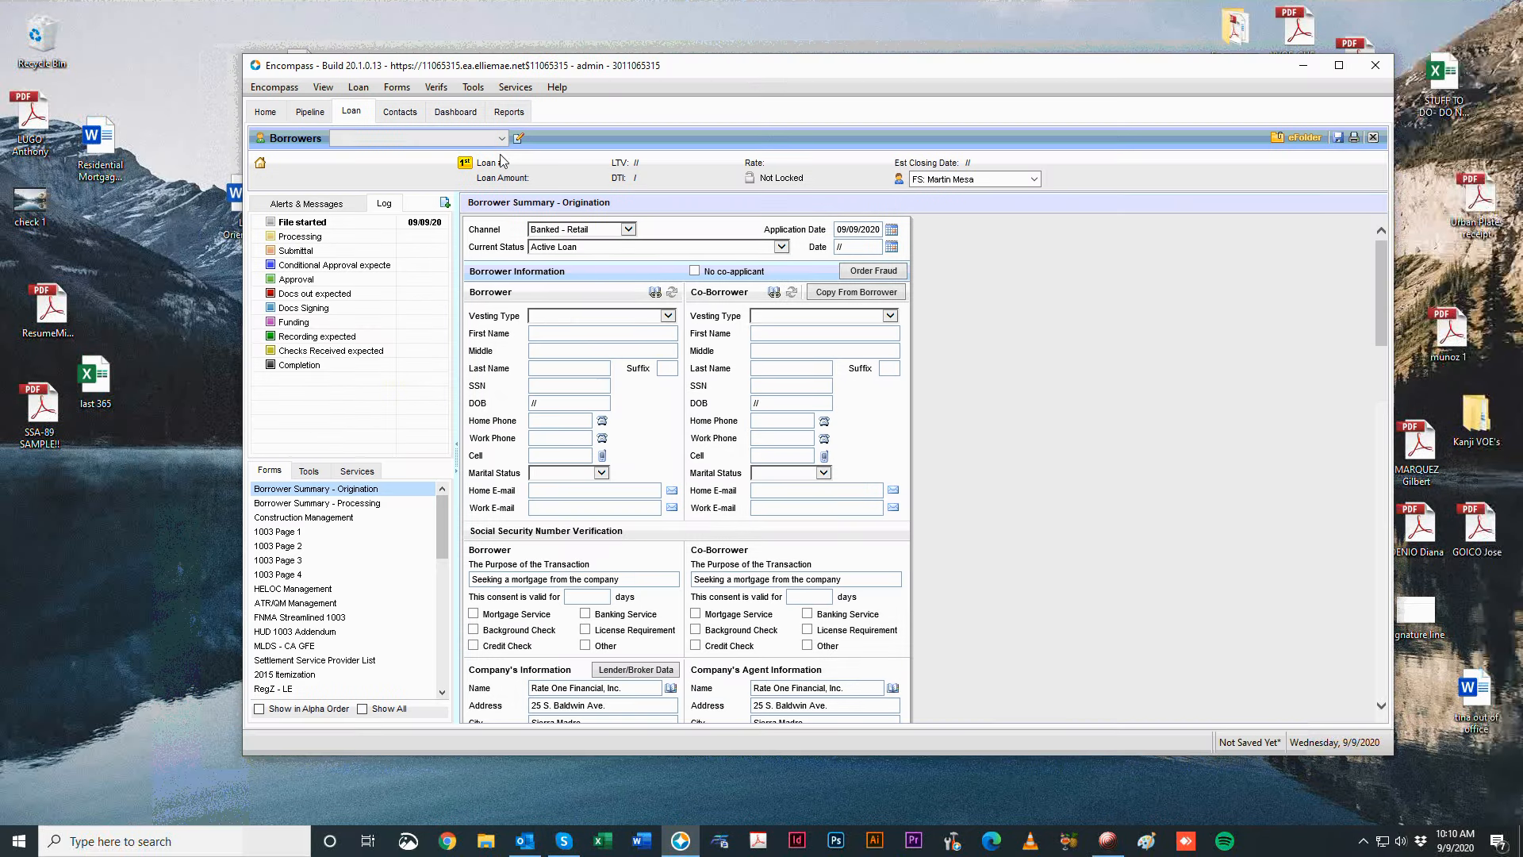
{"action": "left_click_drag", "start_coordinate": [726, 73], "coordinate": [865, 73]}
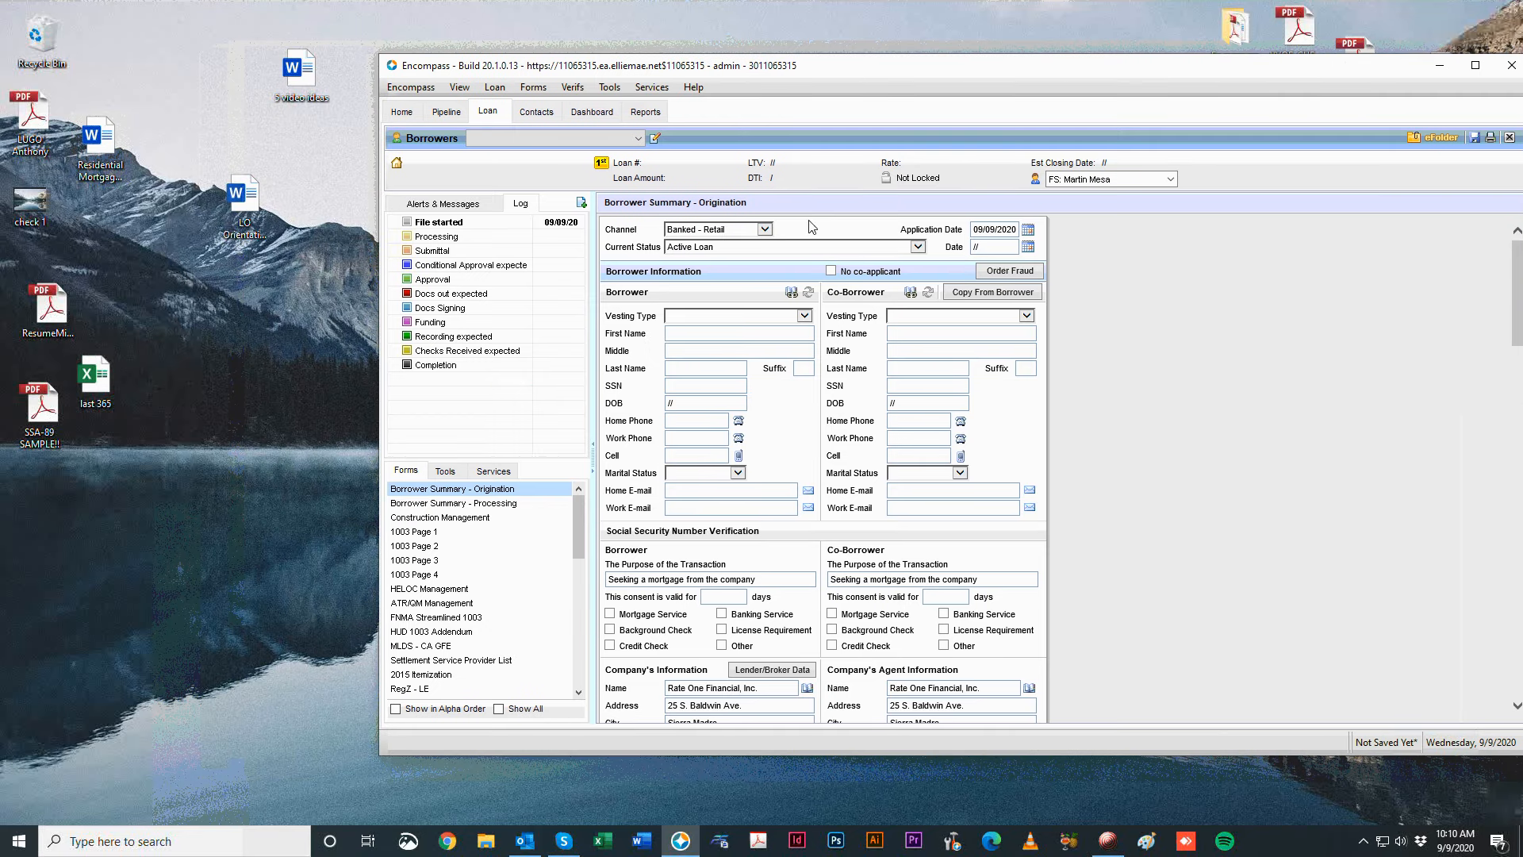
{"action": "left_click", "coordinate": [421, 492]}
{"action": "left_click", "coordinate": [736, 230]}
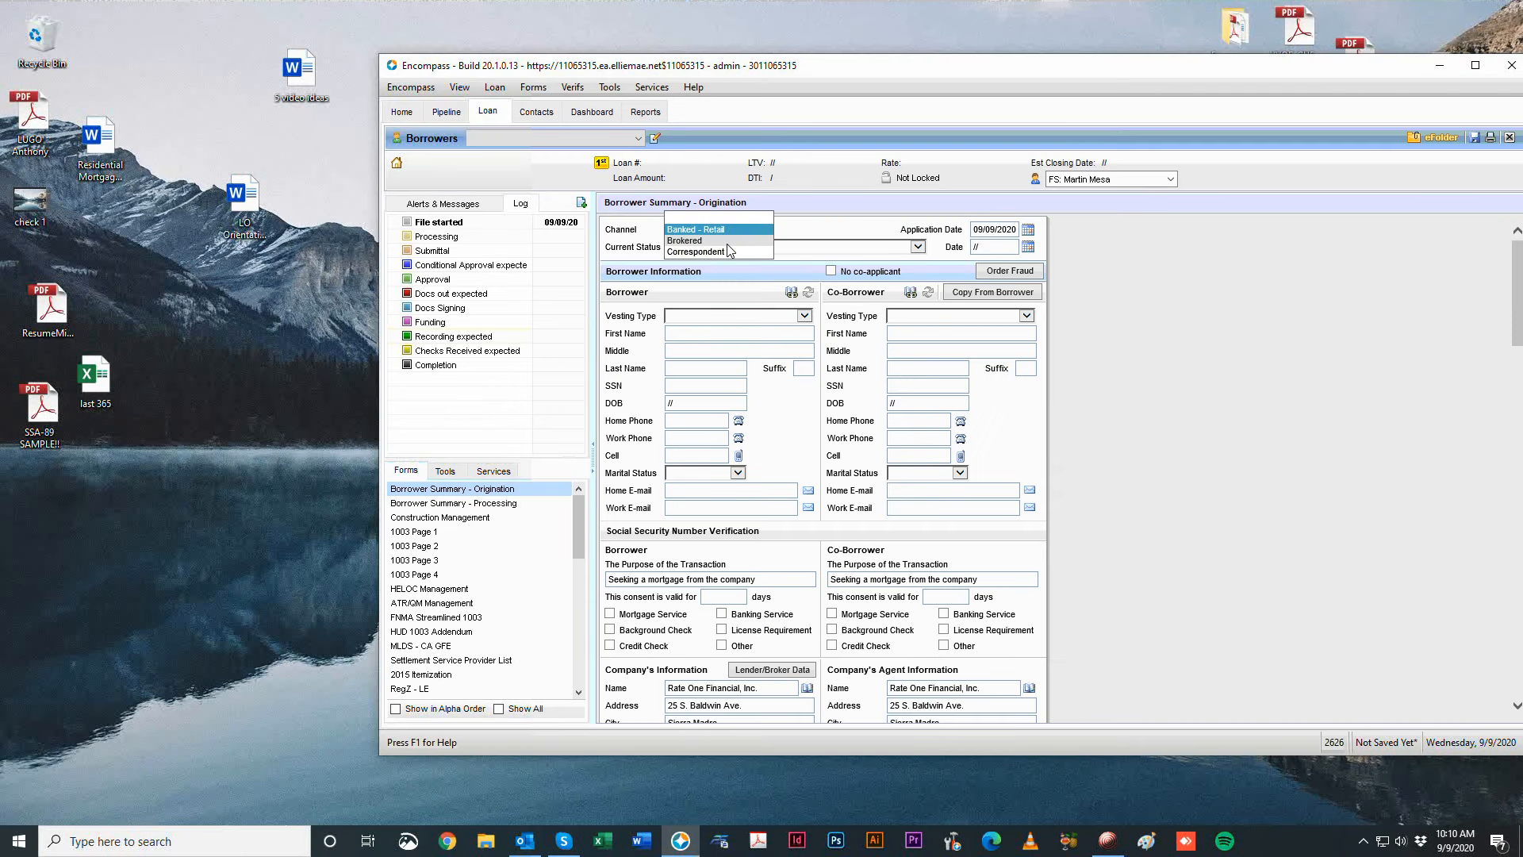
{"action": "left_click", "coordinate": [736, 253]}
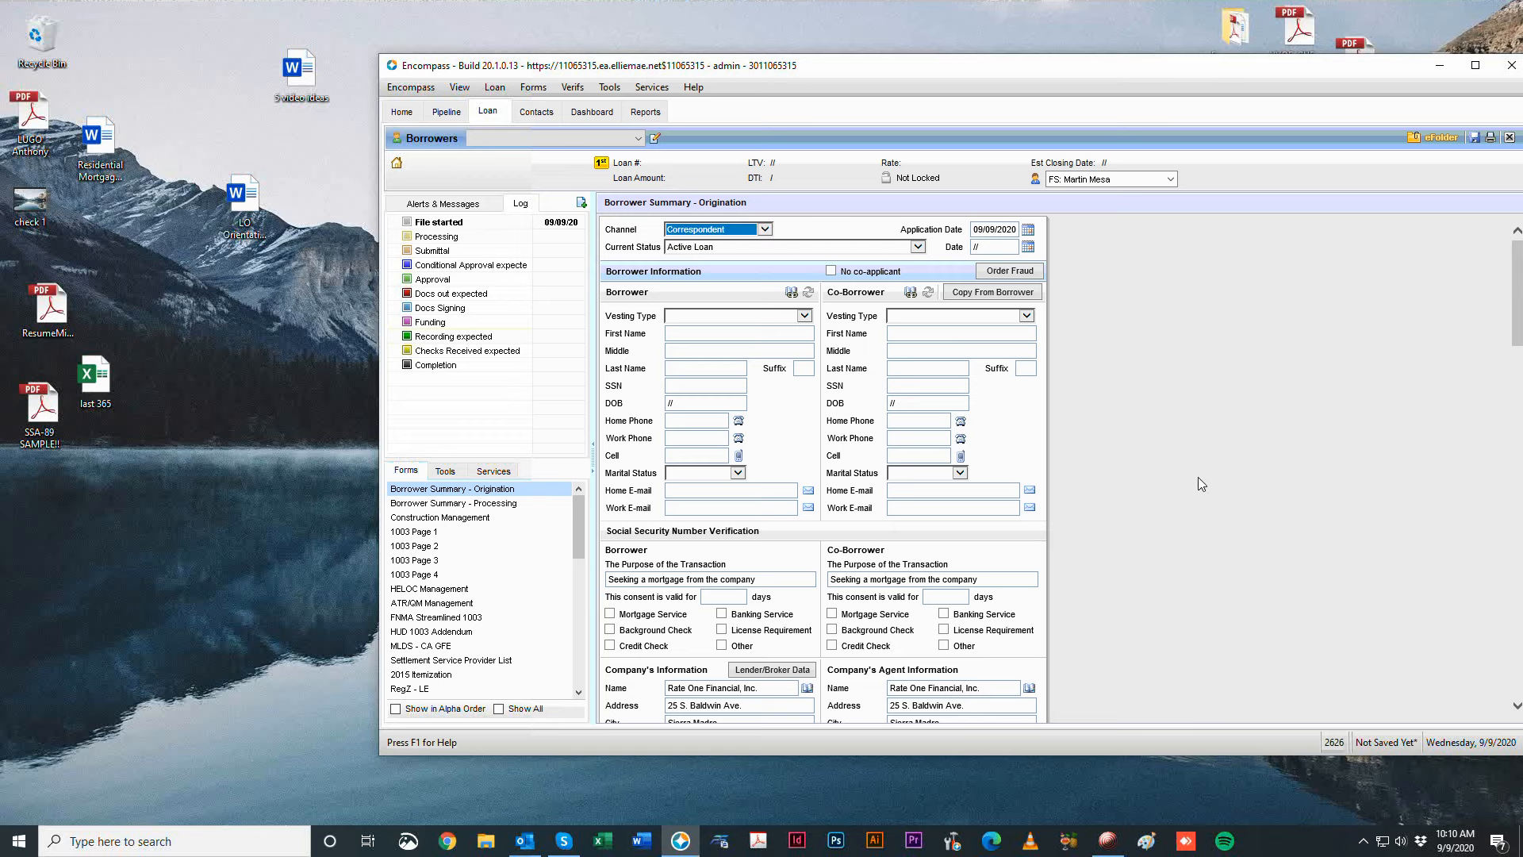
Leave the loan status unchanged and set the borrower's vesting type to Individual.
{"action": "left_click", "coordinate": [695, 247]}
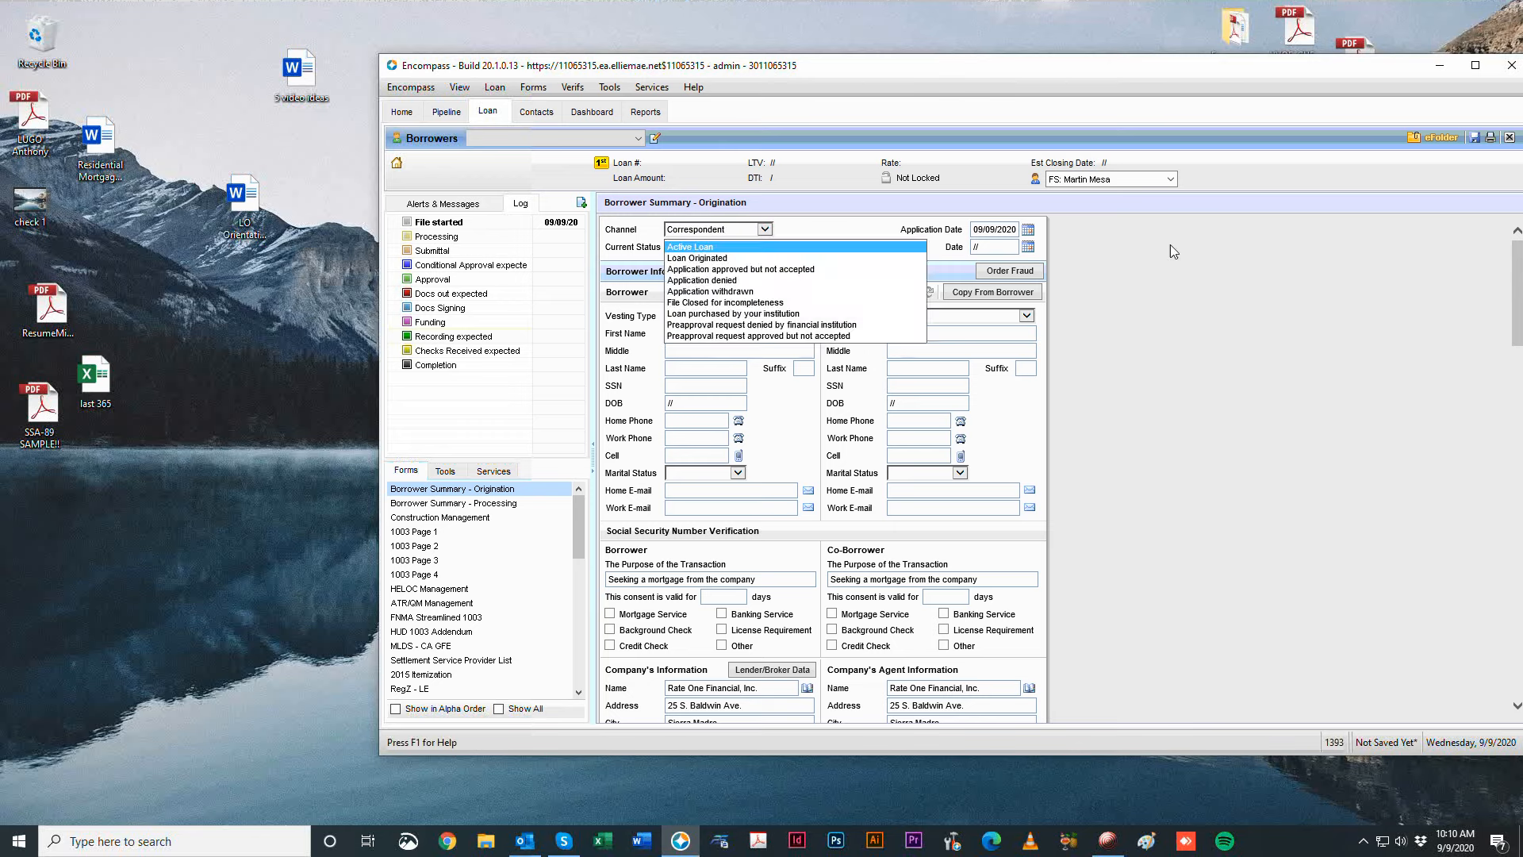
{"action": "left_click", "coordinate": [1170, 245]}
{"action": "left_click", "coordinate": [1293, 279]}
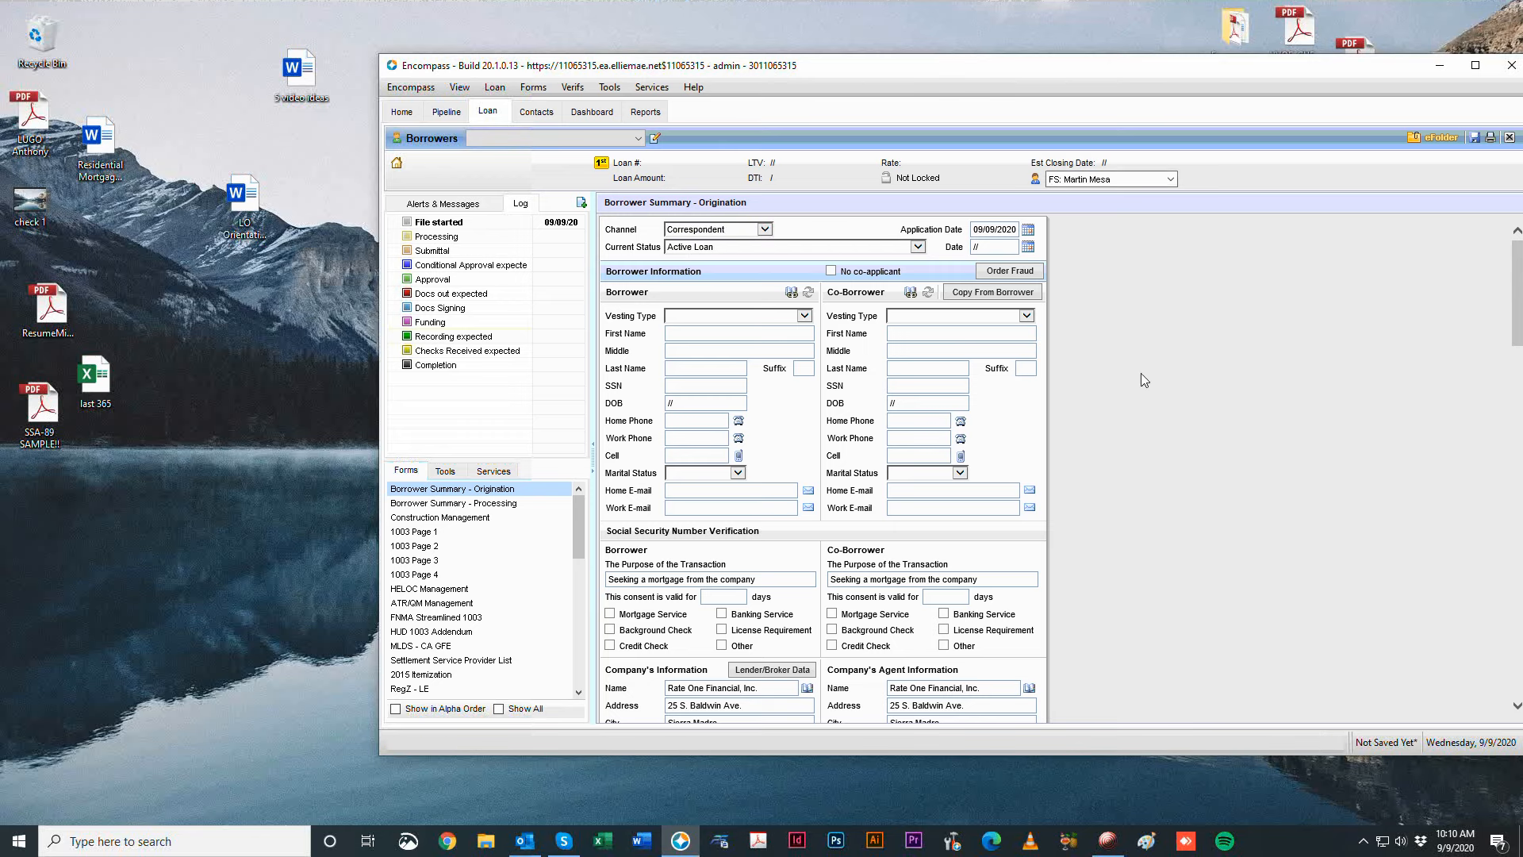
{"action": "left_click", "coordinate": [710, 320]}
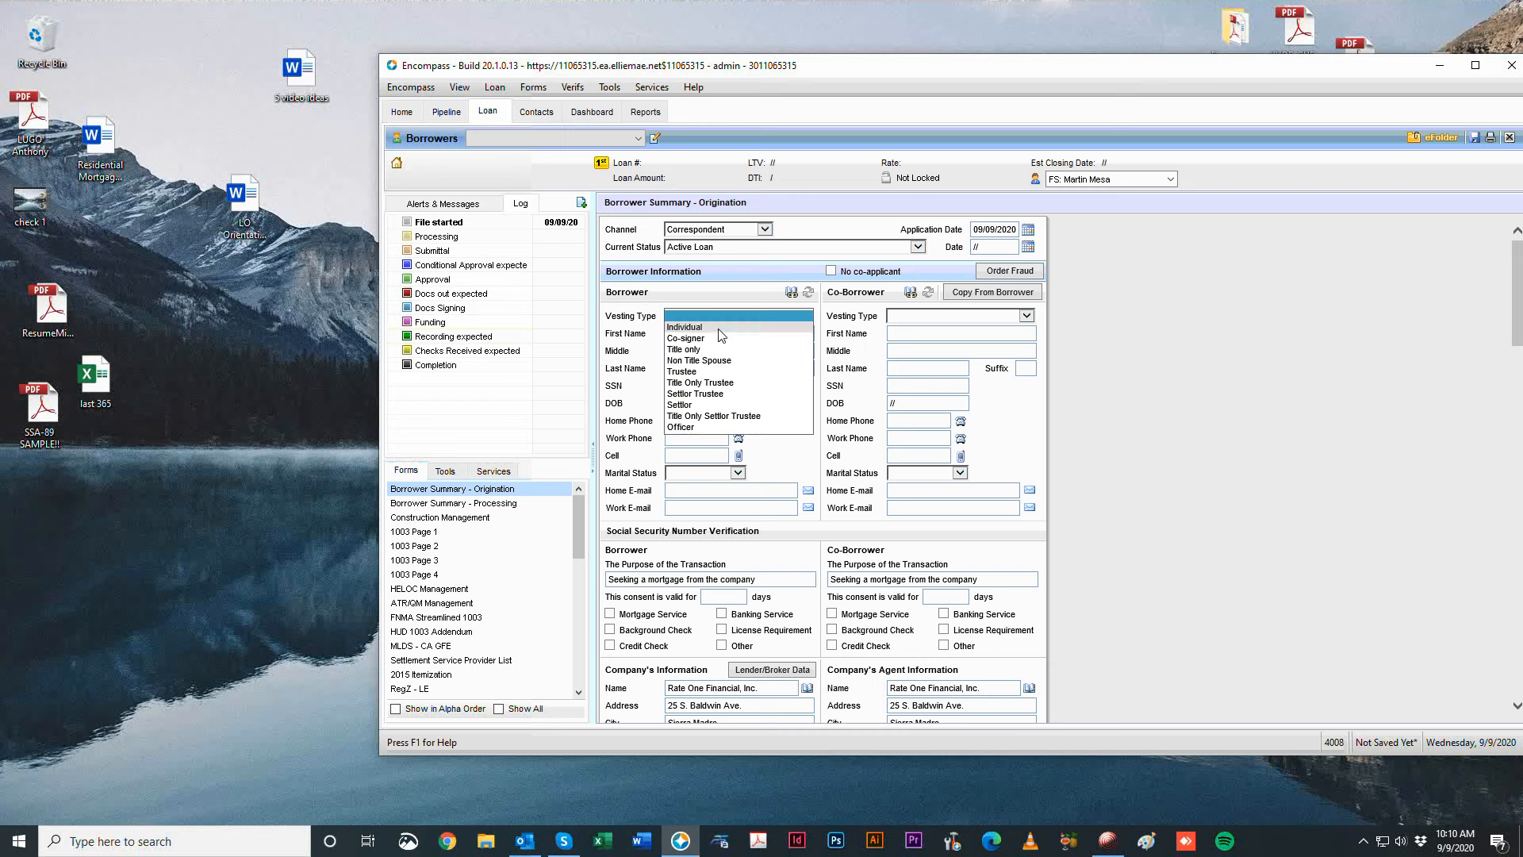
{"action": "left_click", "coordinate": [718, 331]}
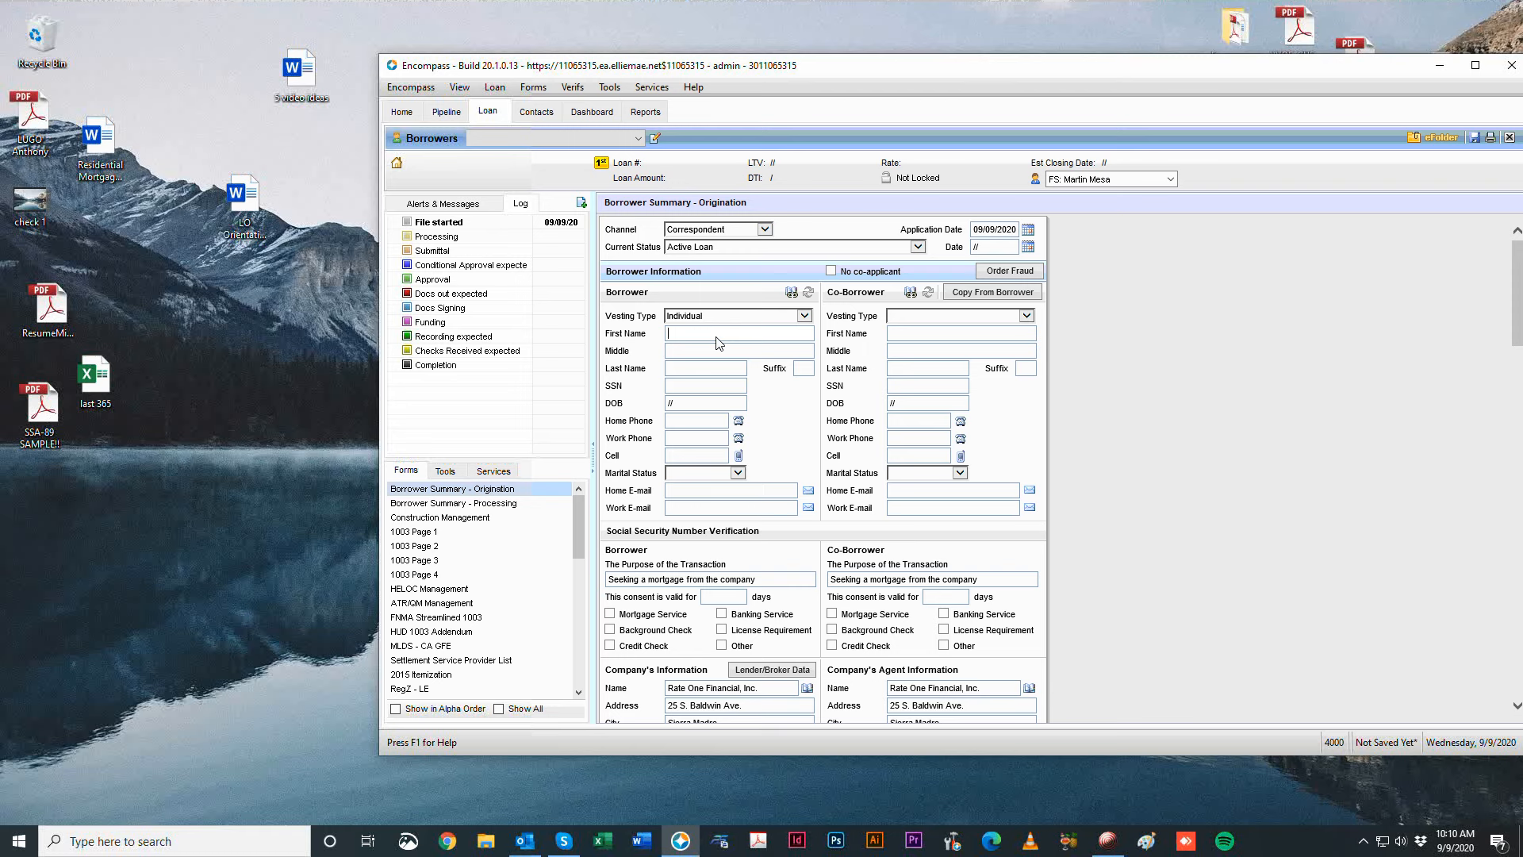
Enter the borrower's first, middle and last name.
{"action": "type", "text": "John"}
{"action": "key", "text": "Tab"}
{"action": "type", "text": "M"}
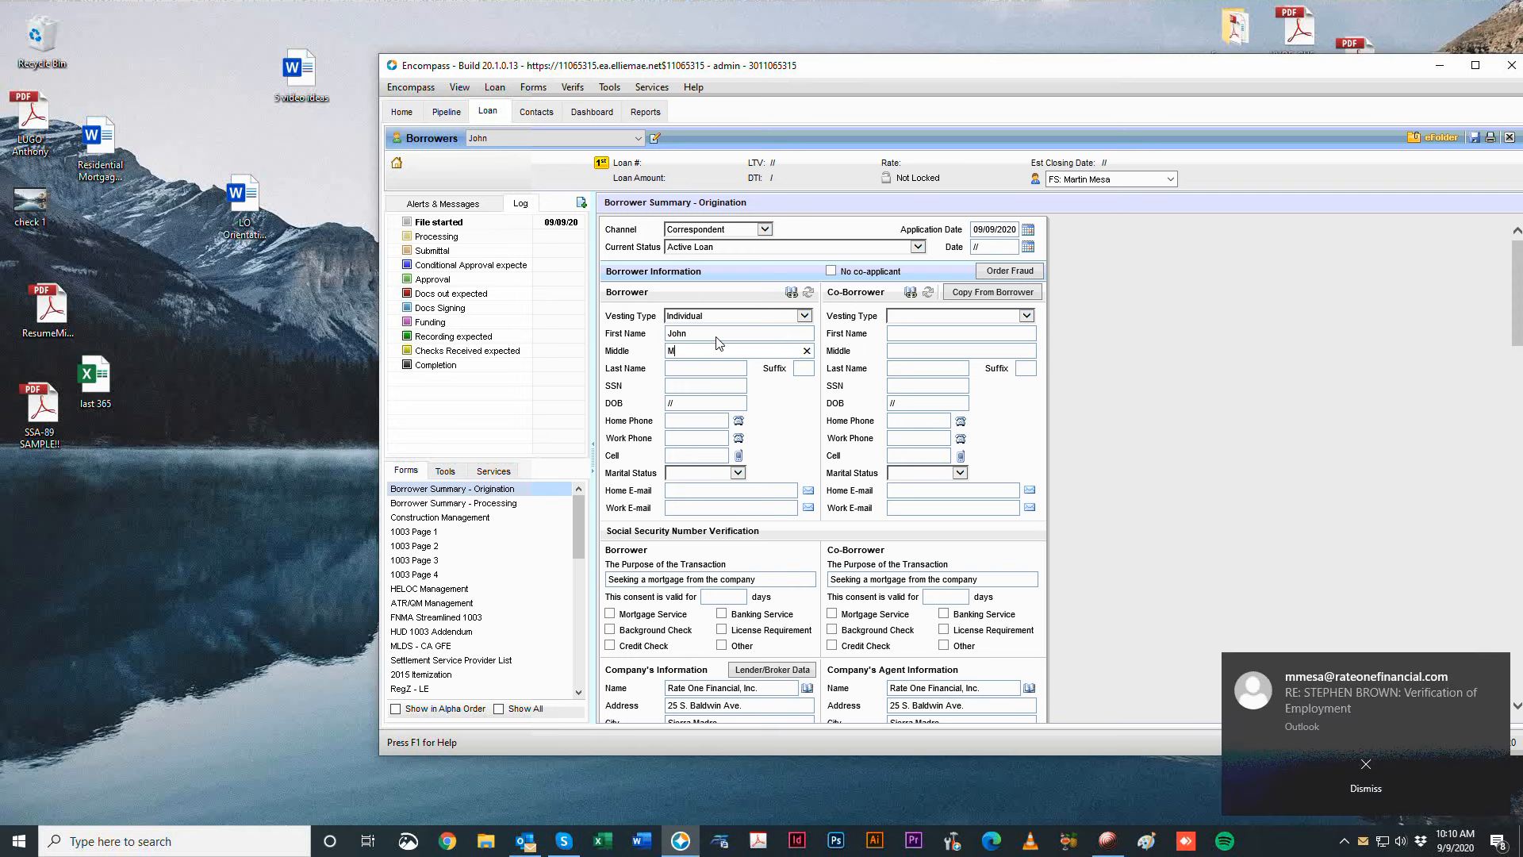
{"action": "key", "text": "BackSpace"}
{"action": "type", "text": "Dylan"}
{"action": "key", "text": "Tab"}
{"action": "type", "text": "Smith"}
{"action": "key", "text": "Tab"}
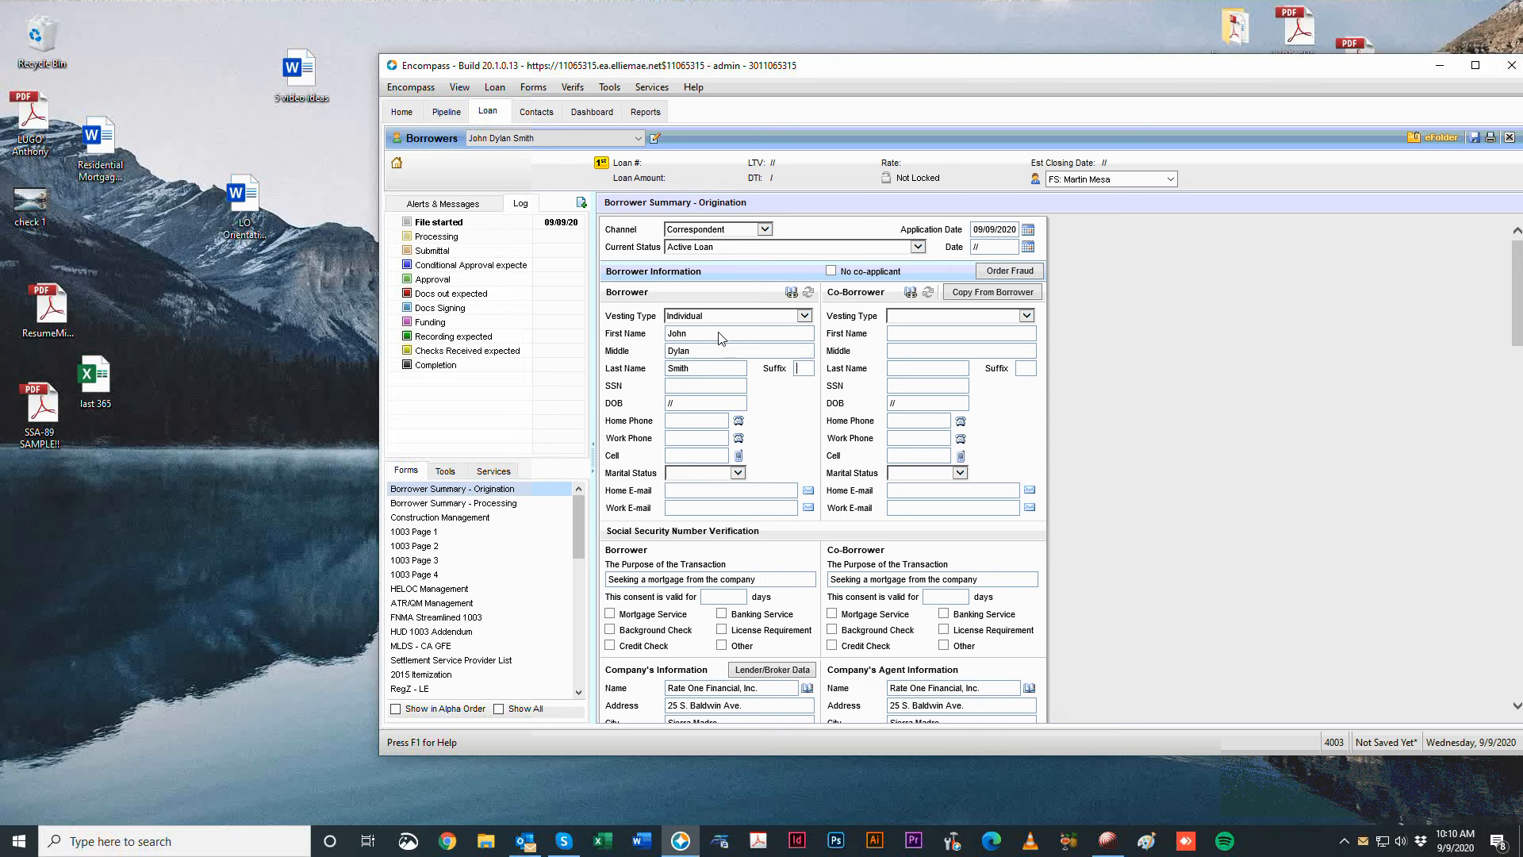
Fill in the borrower's SSN, date of birth and home phone number.
{"action": "key", "text": "Tab"}
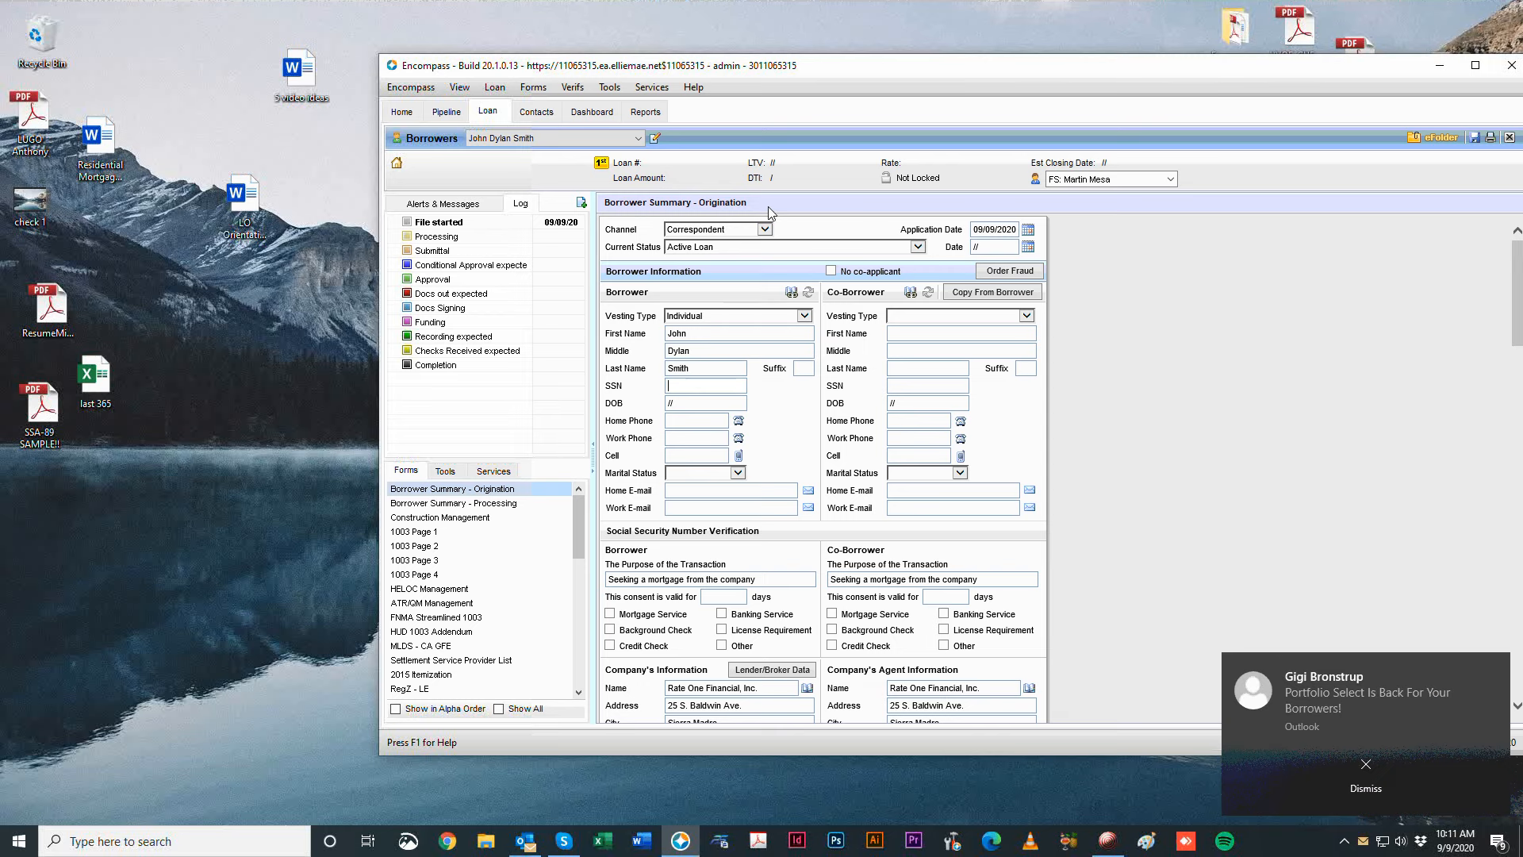
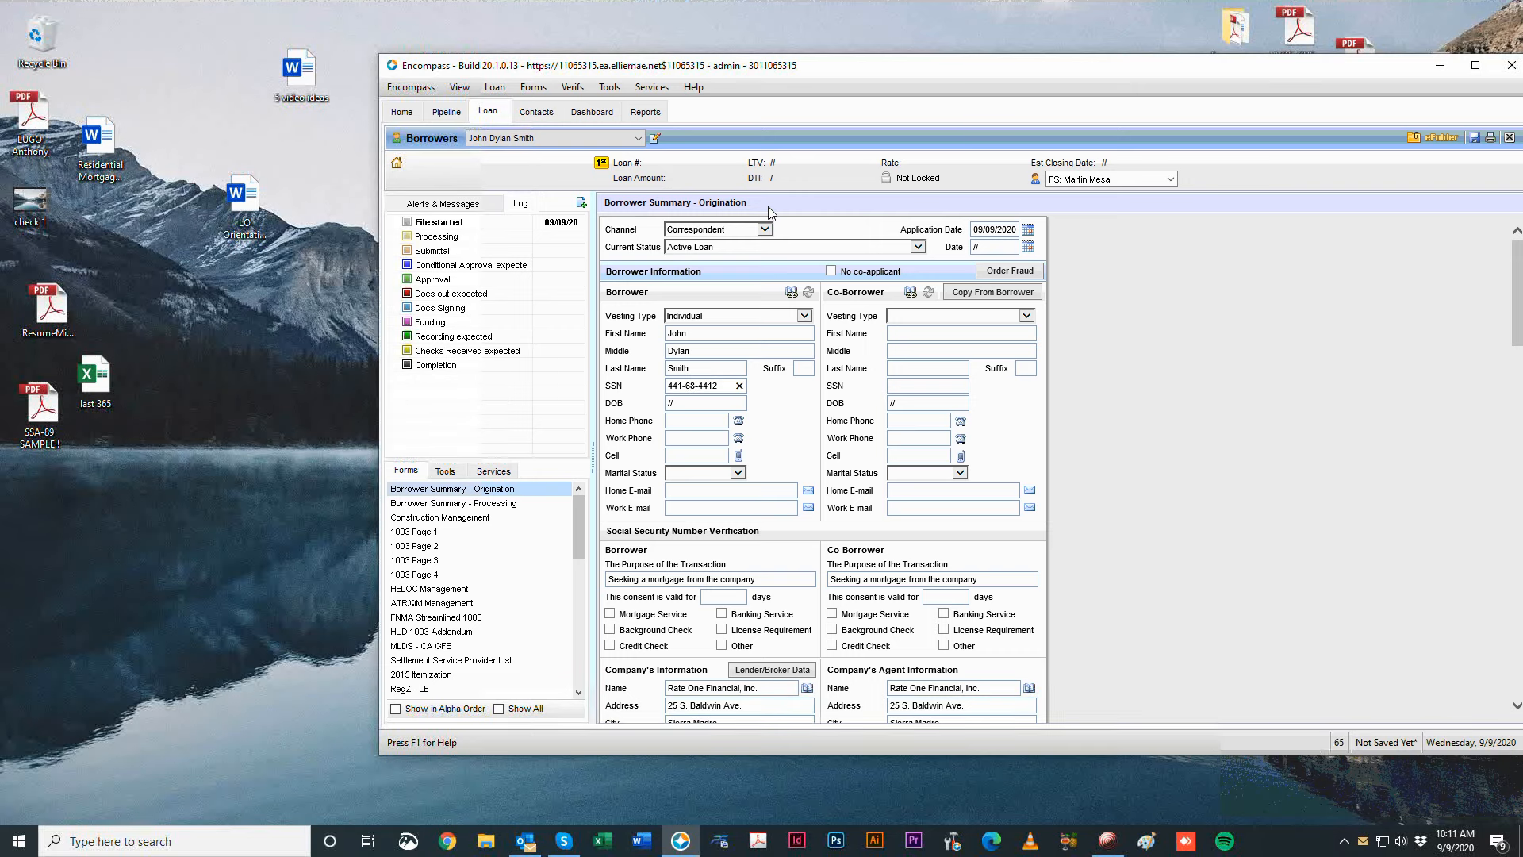
{"action": "key", "text": "Tab"}
{"action": "type", "text": "10"}
{"action": "key", "text": "BackSpace"}
{"action": "key", "text": "BackSpace"}
{"action": "key", "text": "Tab"}
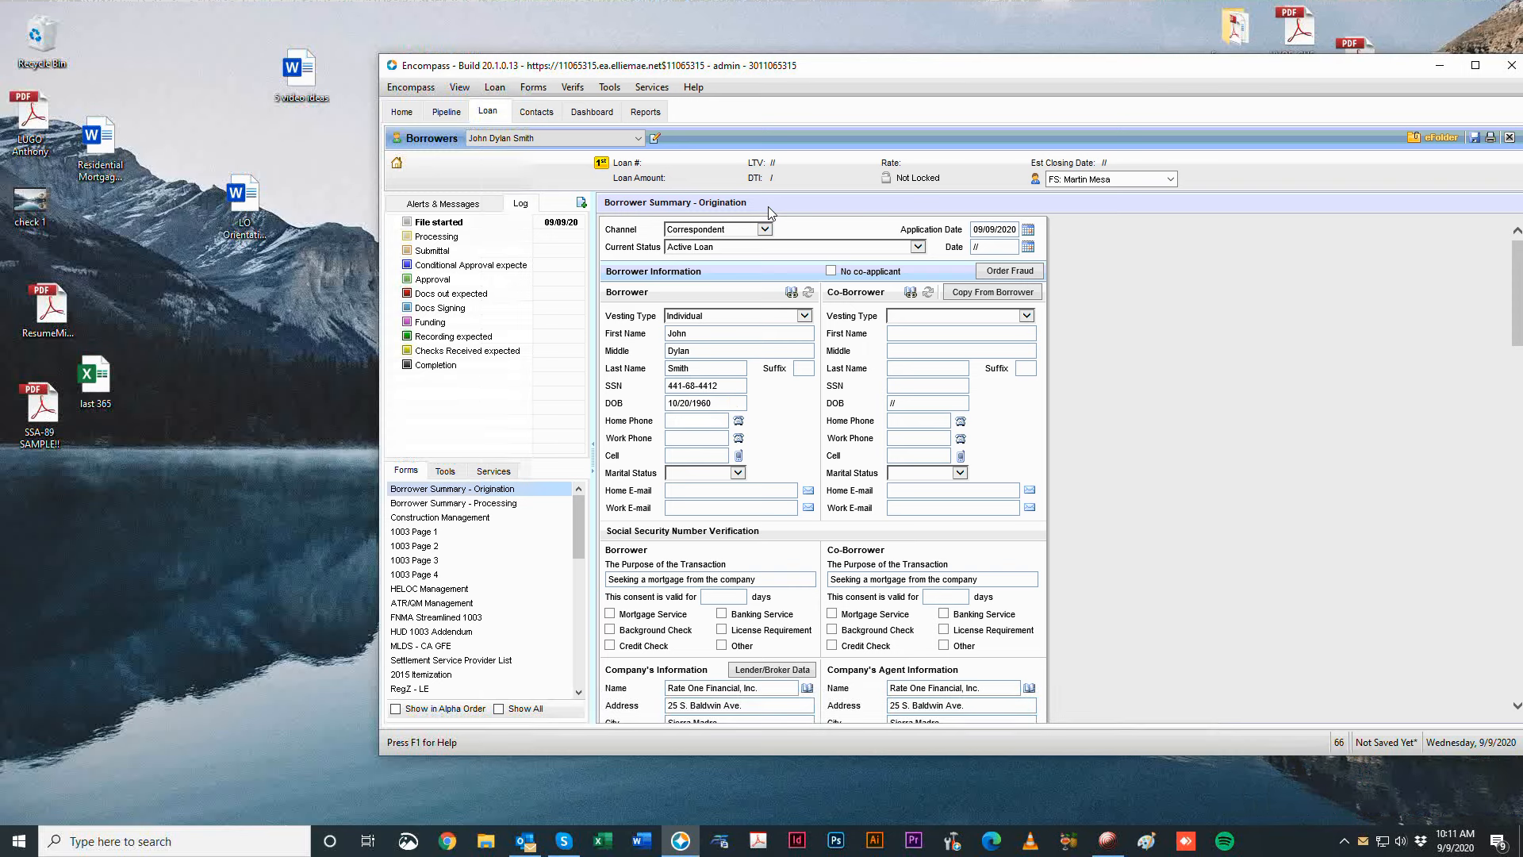
{"action": "key", "text": "ctrl+a"}
{"action": "key", "text": "ctrl+c"}
Paste the home number into Cell and enter the borrower's work phone number.
{"action": "left_click", "coordinate": [692, 456]}
{"action": "key", "text": "ctrl+v"}
{"action": "left_click", "coordinate": [686, 447]}
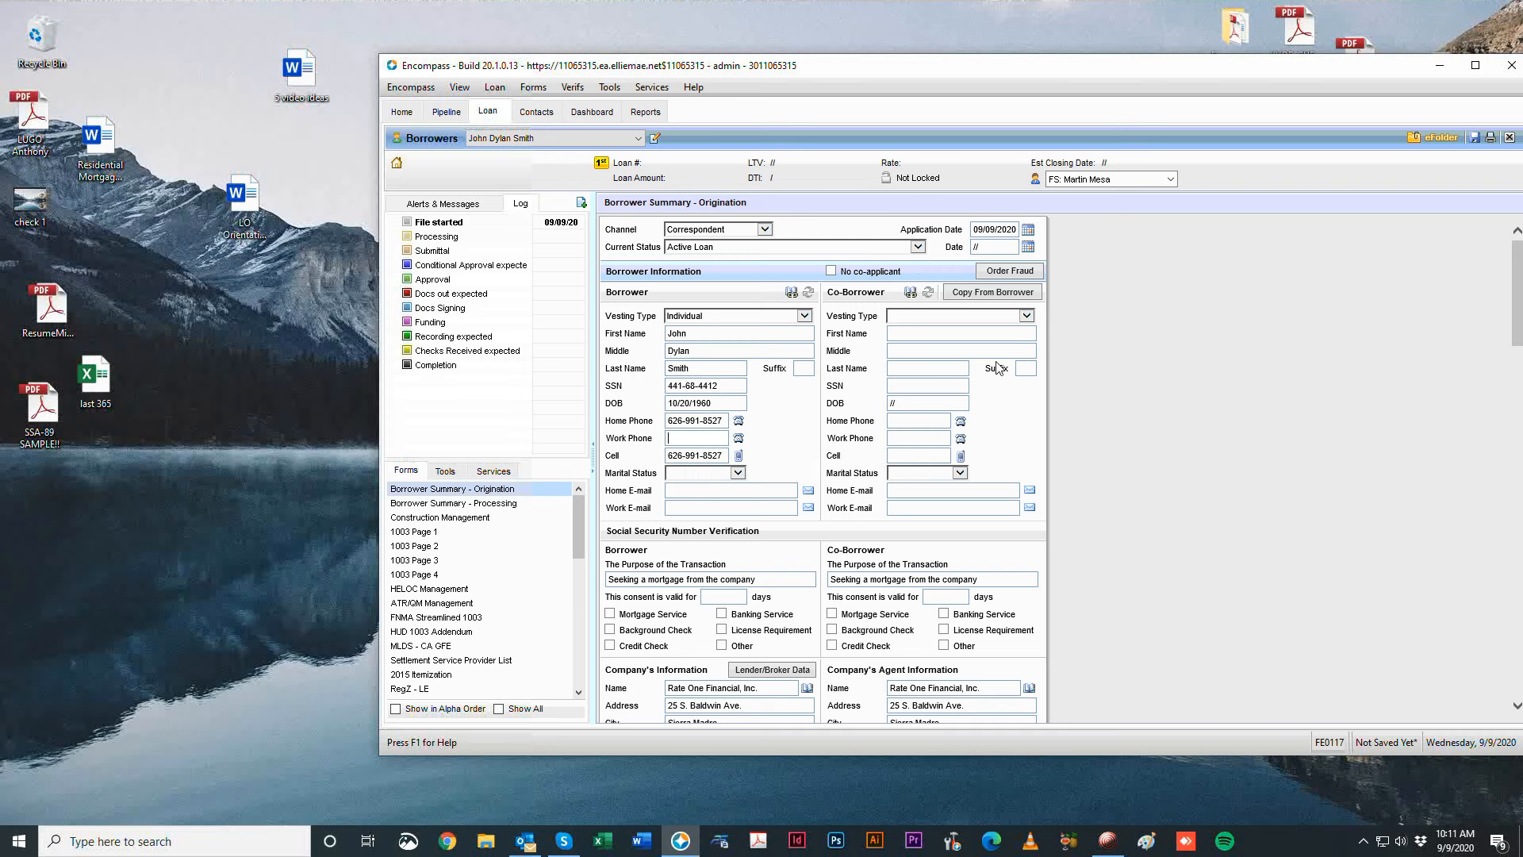
Set the borrower's marital status to Unmarried.
{"action": "left_click", "coordinate": [682, 473]}
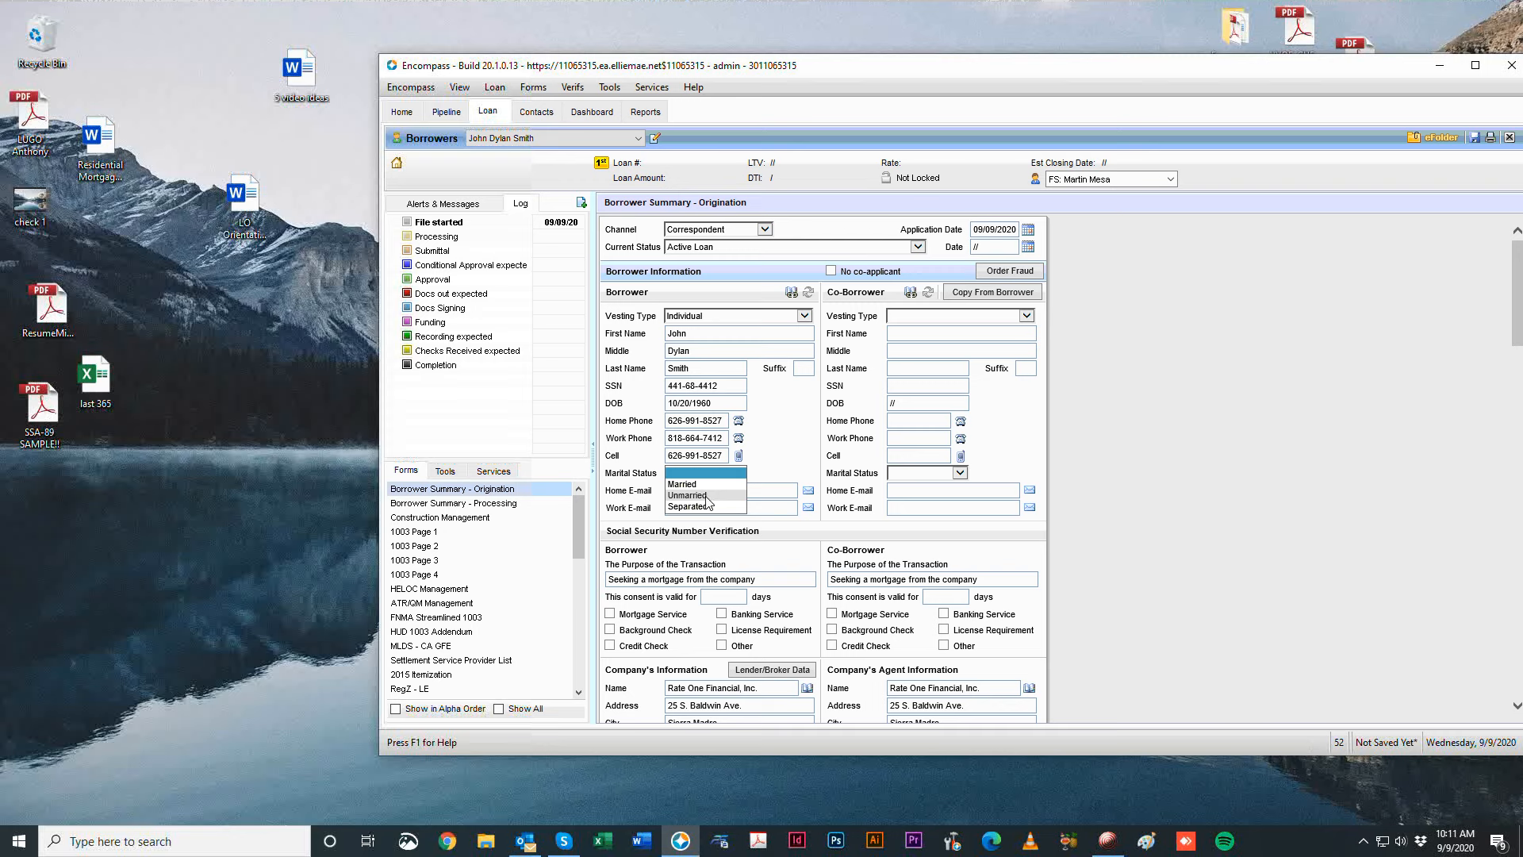
{"action": "left_click", "coordinate": [1192, 330]}
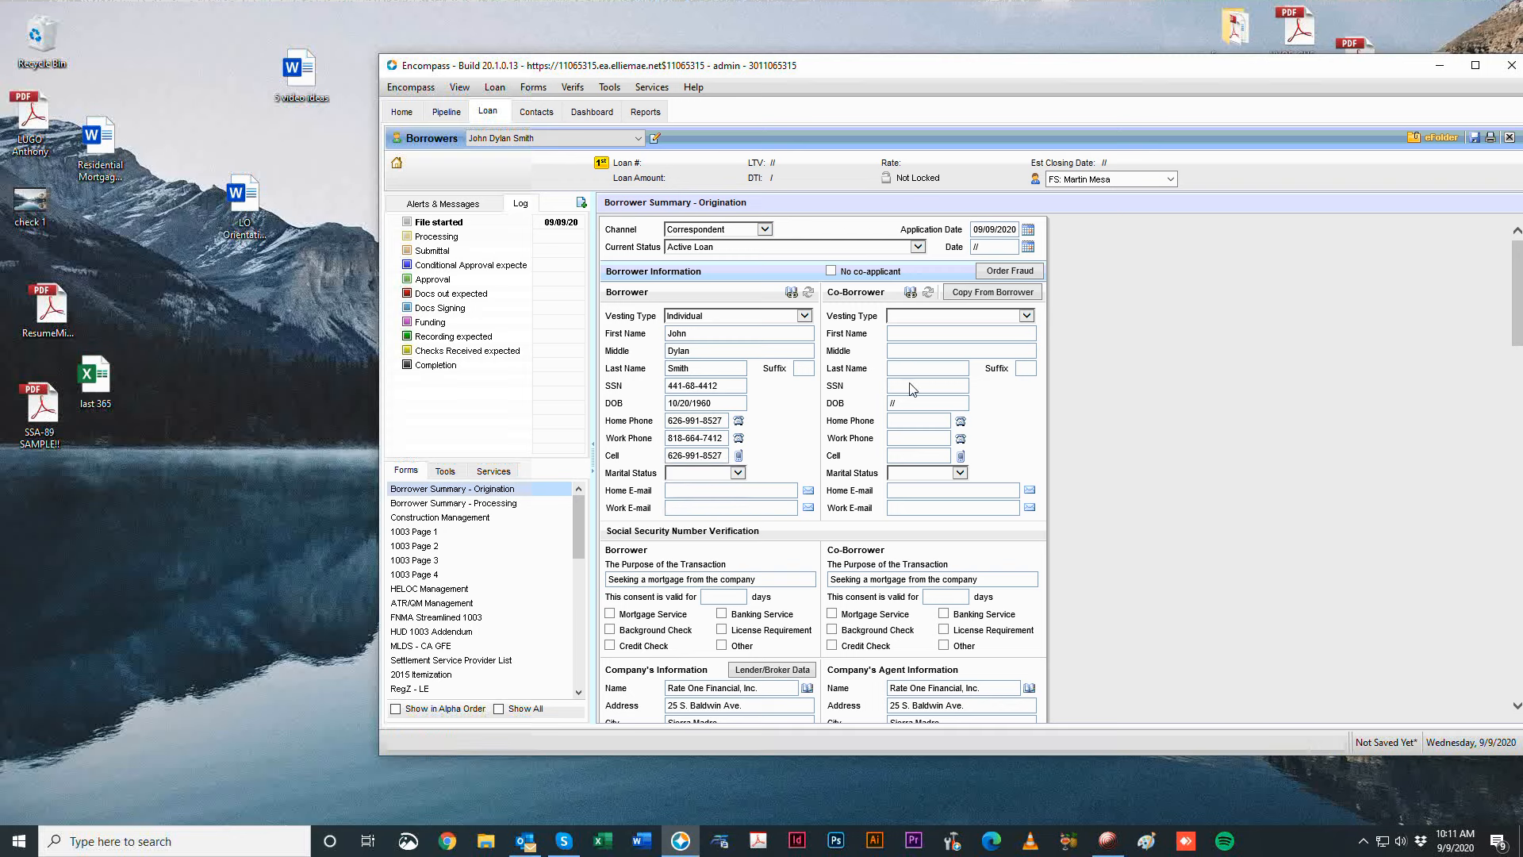
{"action": "left_click", "coordinate": [702, 473]}
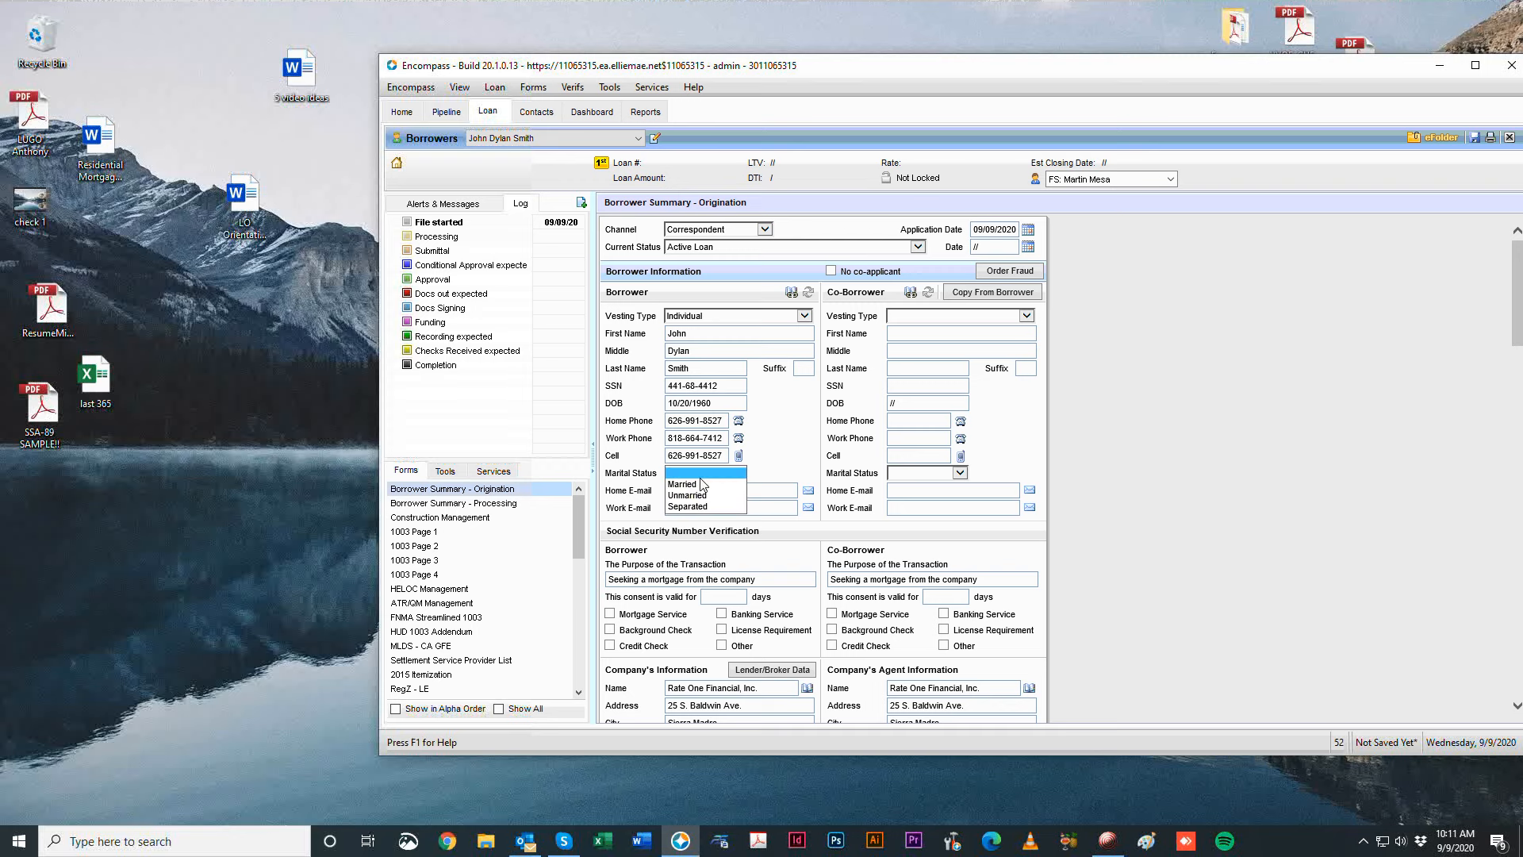
{"action": "left_click", "coordinate": [727, 496]}
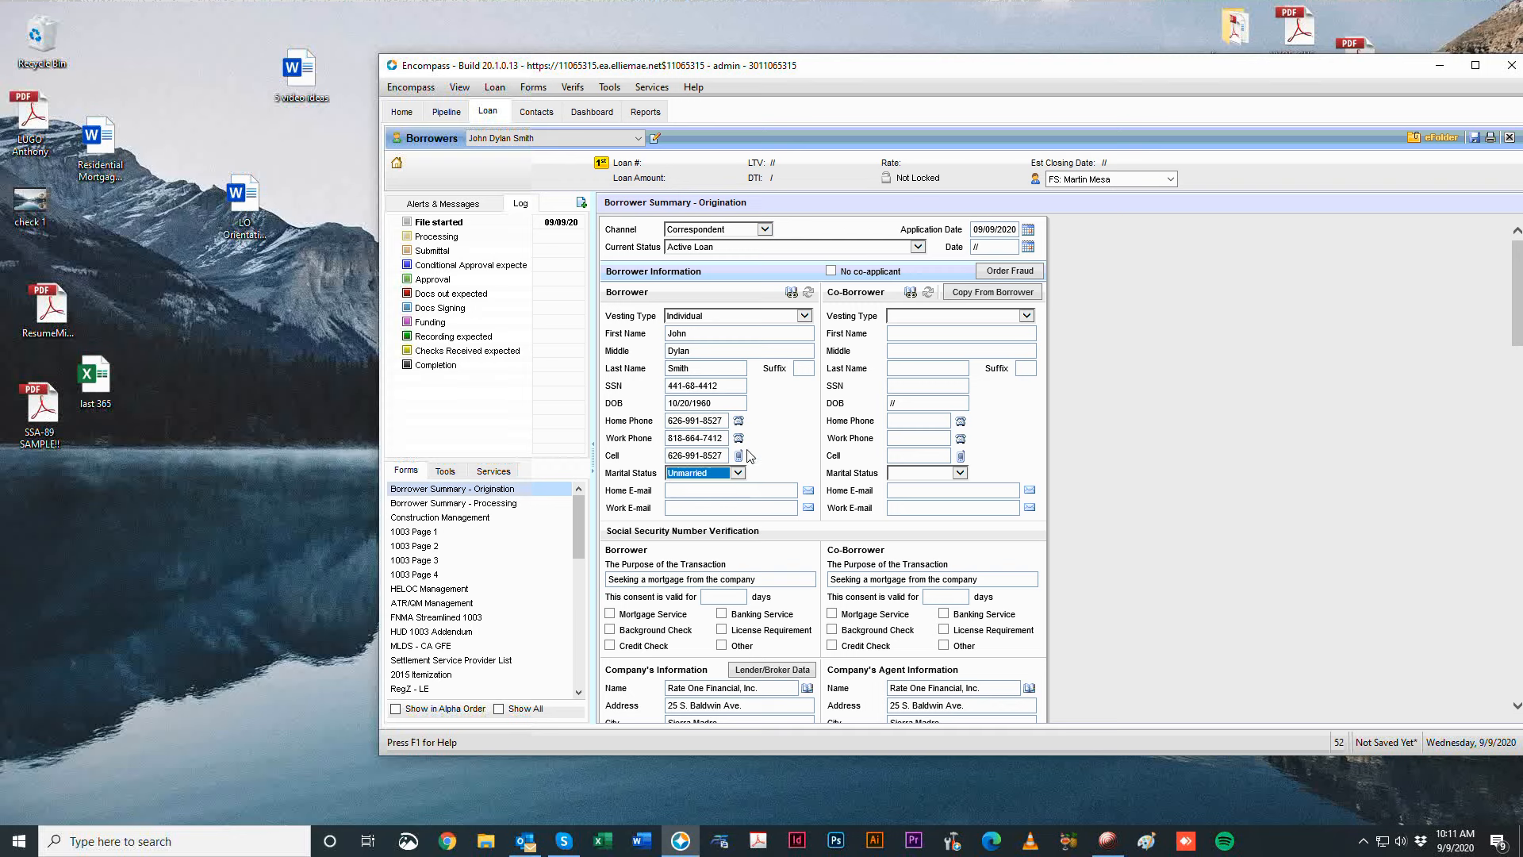
Fill in the borrower's home e-mail address.
{"action": "key", "text": "Tab"}
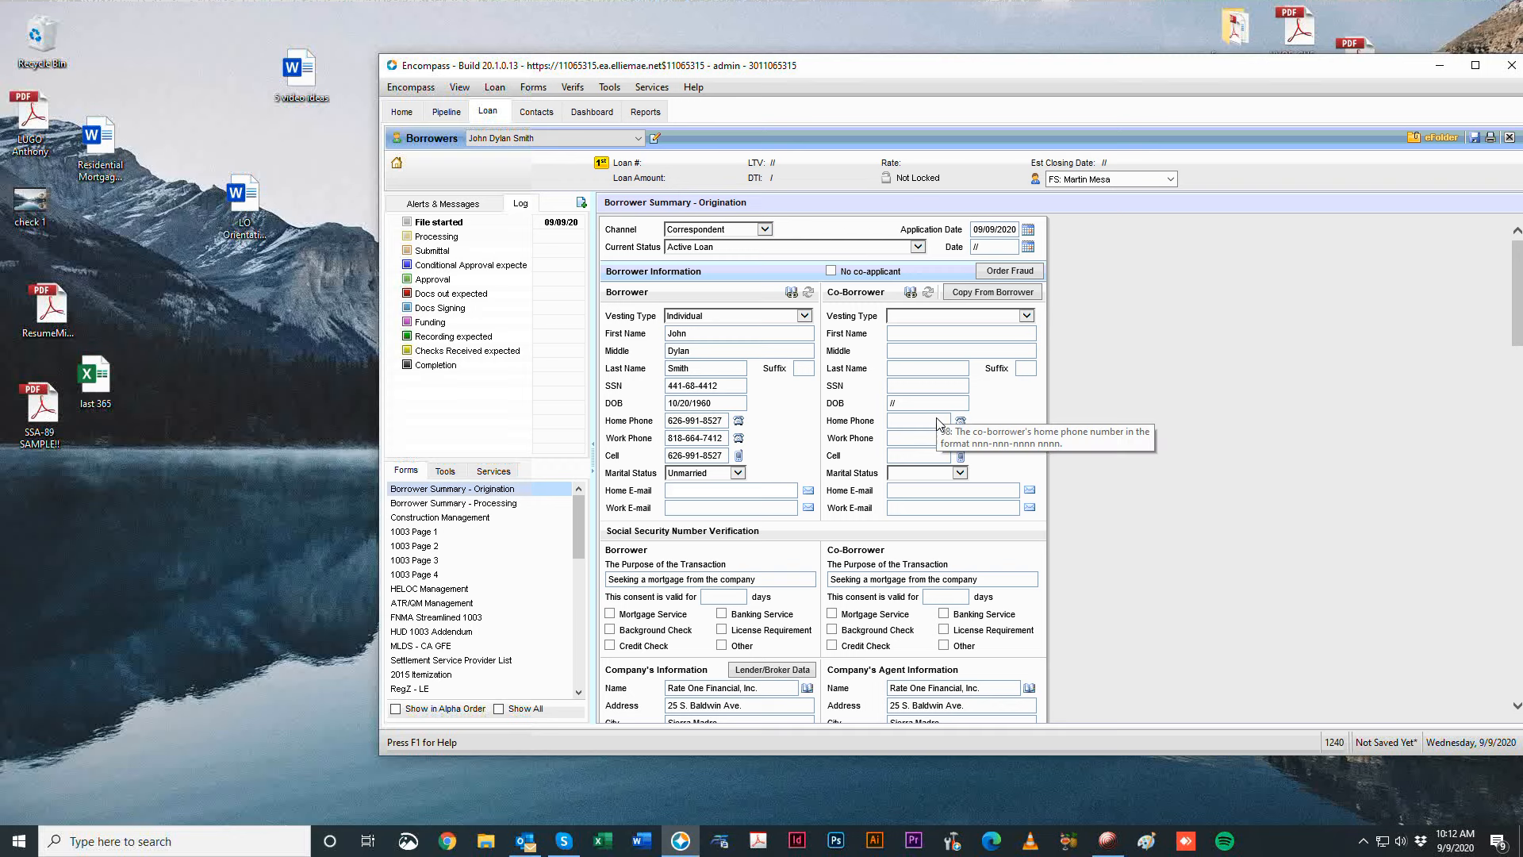
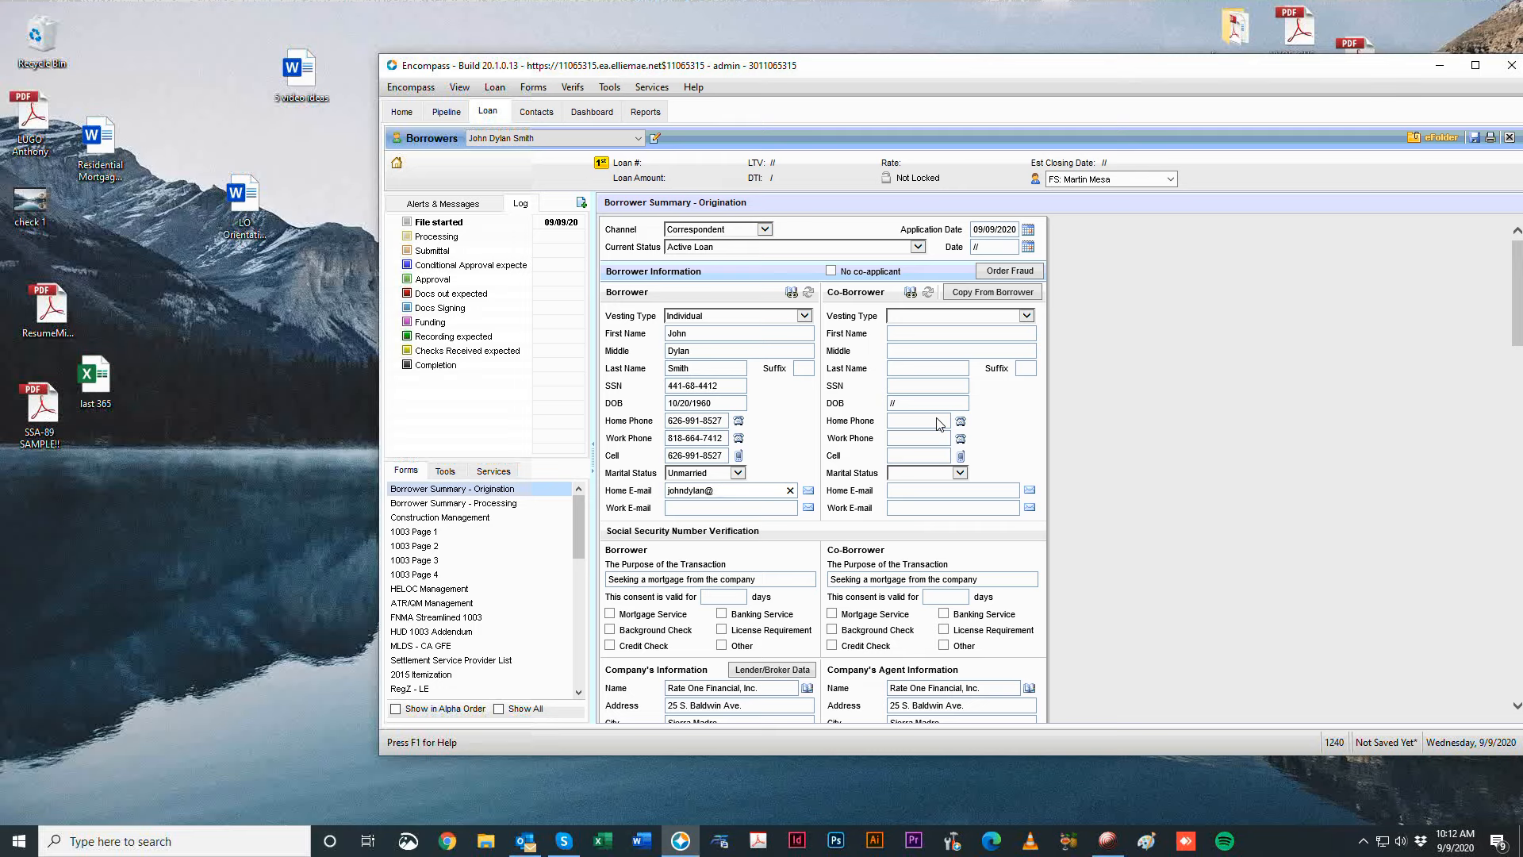
{"action": "left_click_drag", "start_coordinate": [654, 59], "coordinate": [1095, 128]}
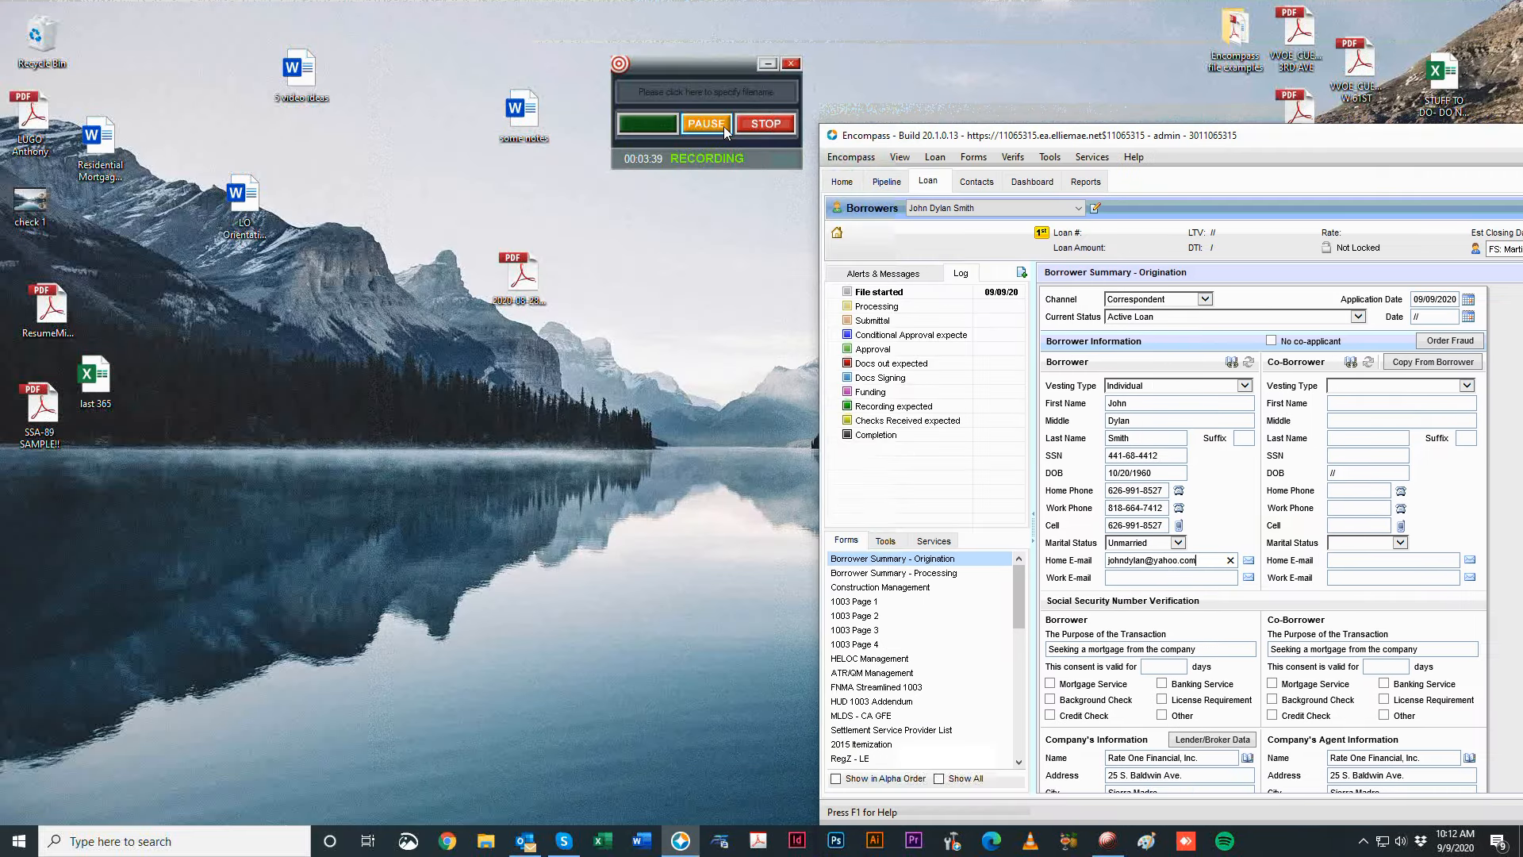
{"action": "left_click", "coordinate": [662, 131]}
{"action": "left_click", "coordinate": [718, 125]}
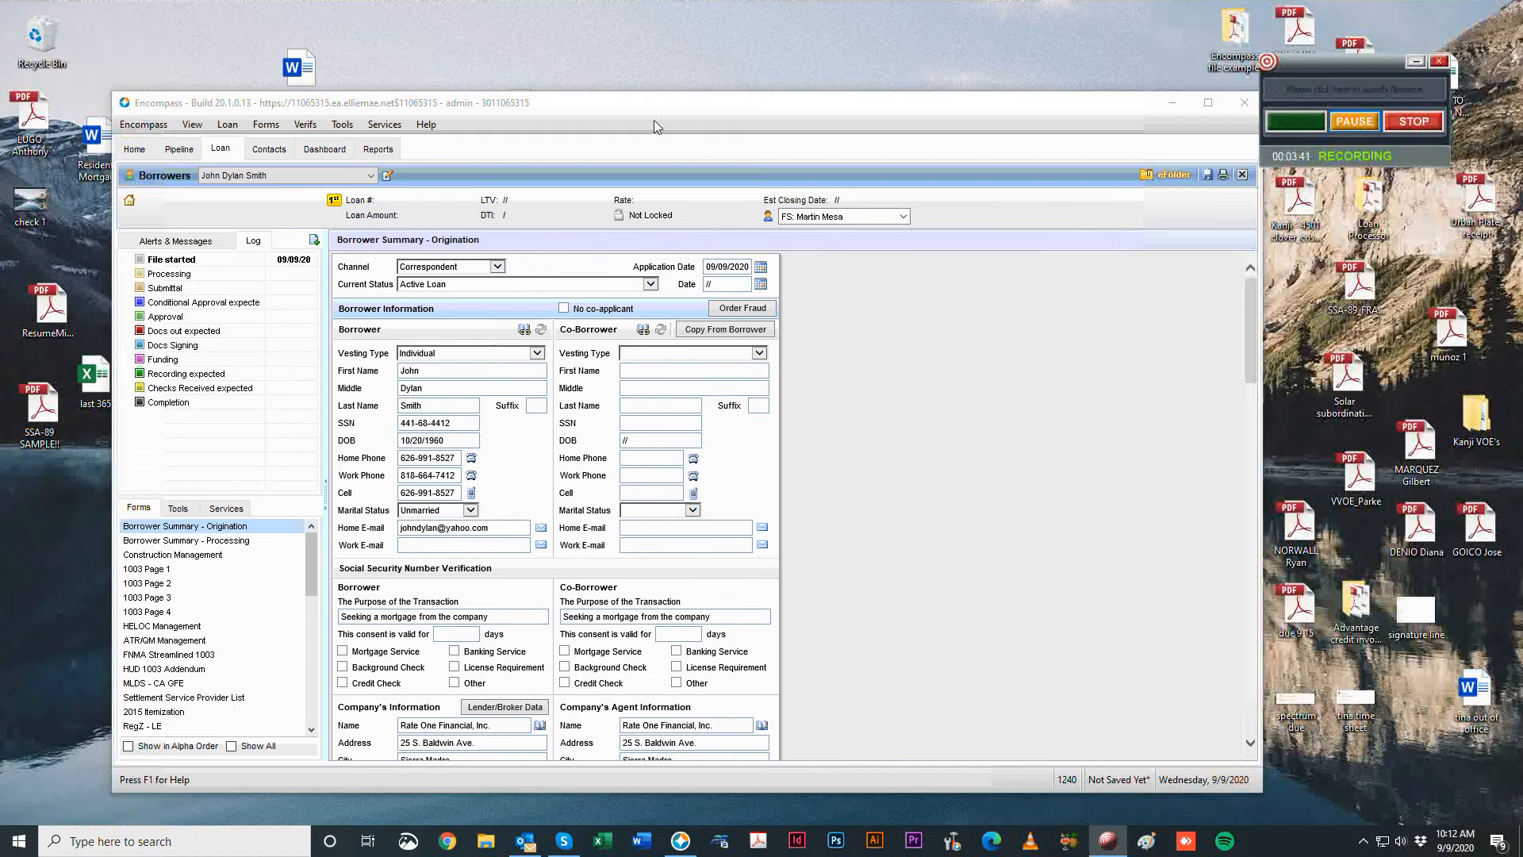
{"action": "left_click_drag", "start_coordinate": [638, 109], "coordinate": [709, 77]}
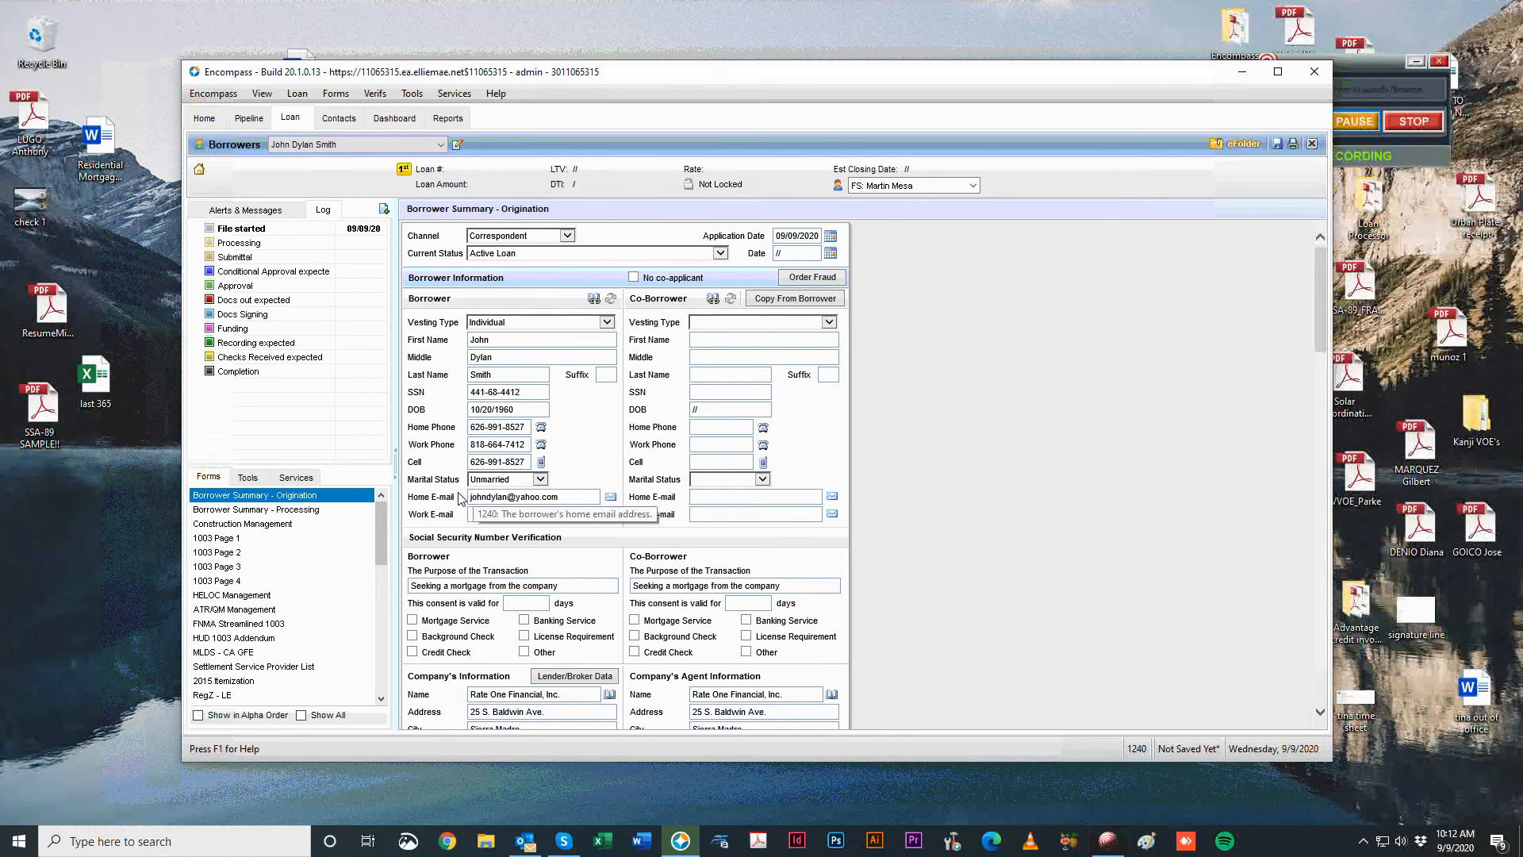
{"action": "left_click", "coordinate": [572, 501]}
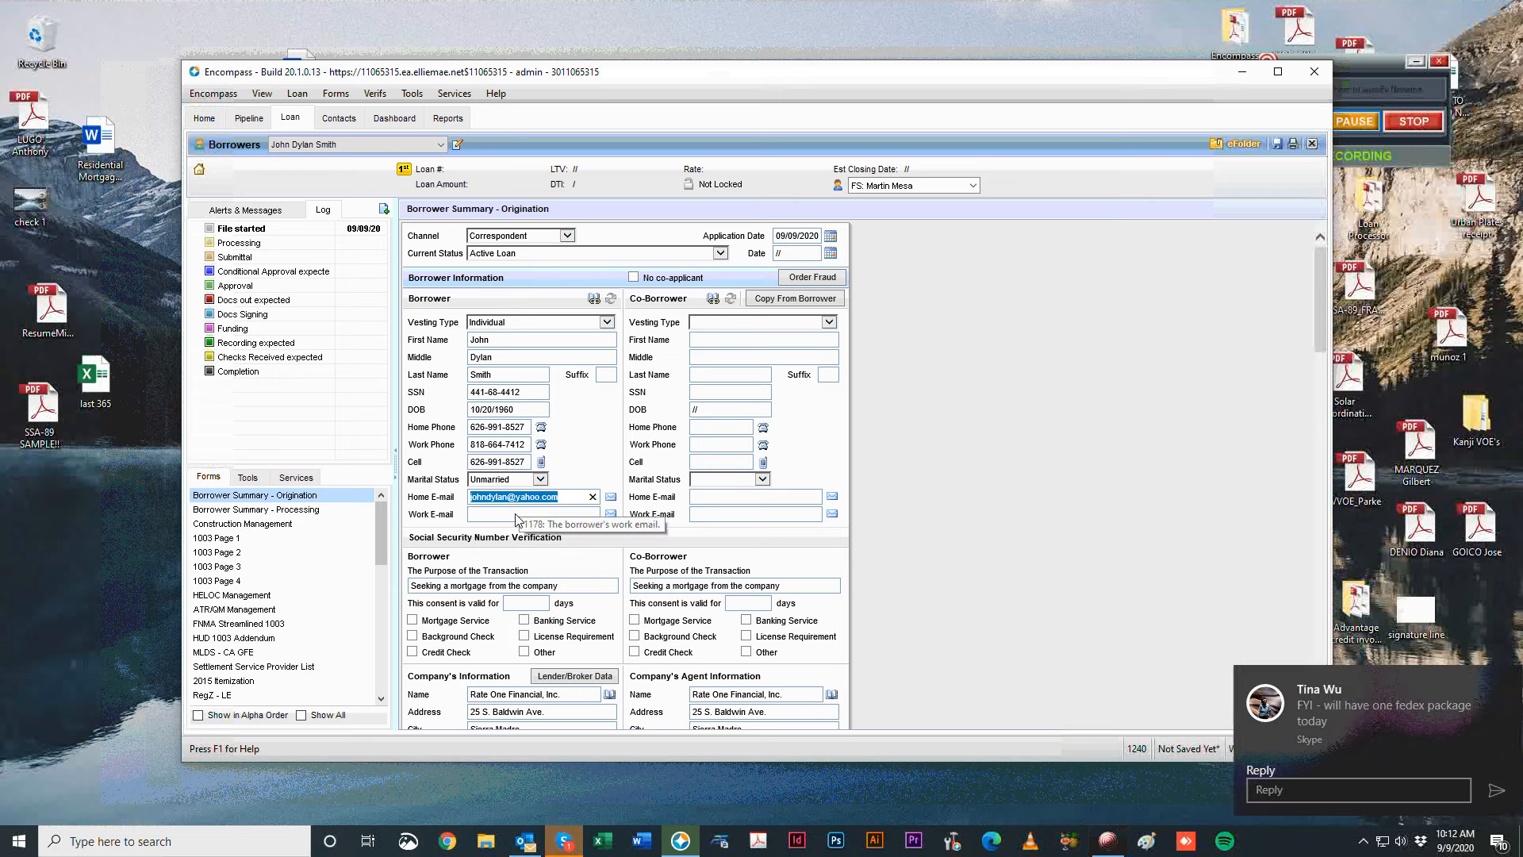
{"action": "left_click", "coordinate": [1187, 399]}
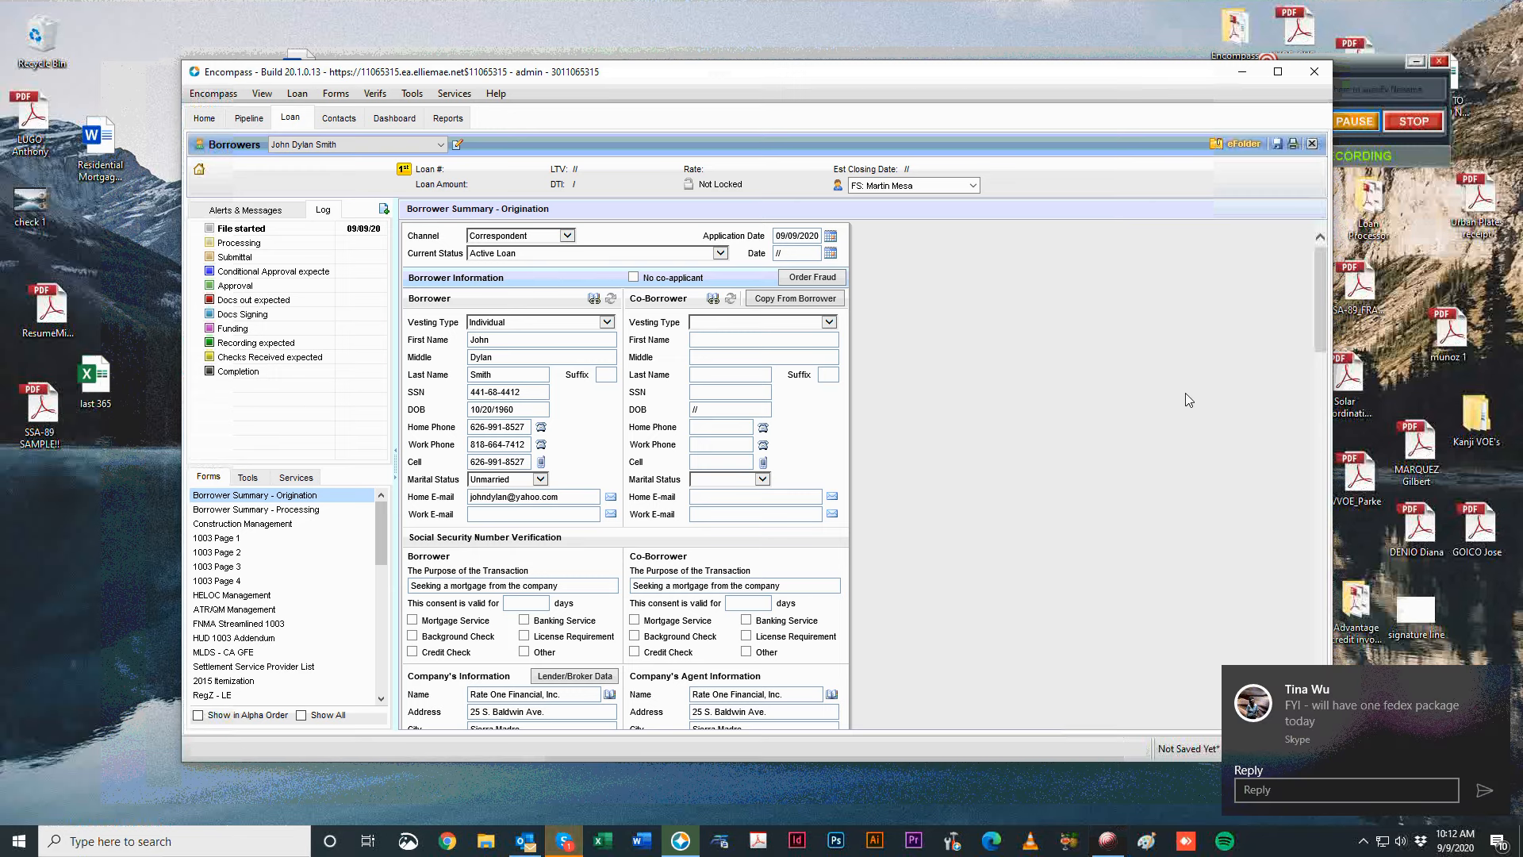
{"action": "scroll", "coordinate": [1015, 302], "scroll_direction": "down", "scroll_amount": 3}
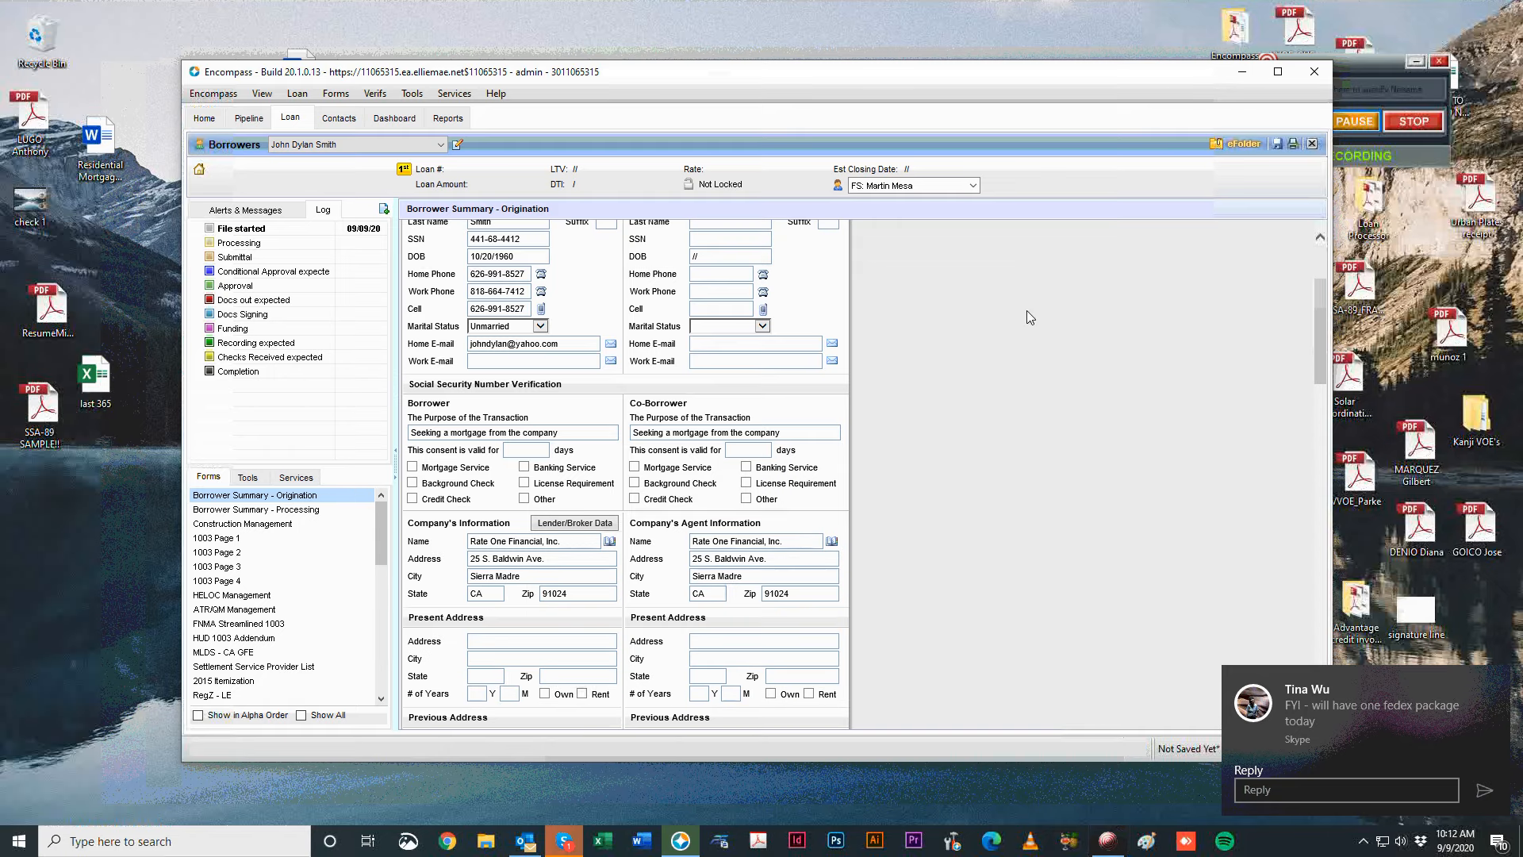
{"action": "scroll", "coordinate": [988, 520], "scroll_direction": "down", "scroll_amount": 3}
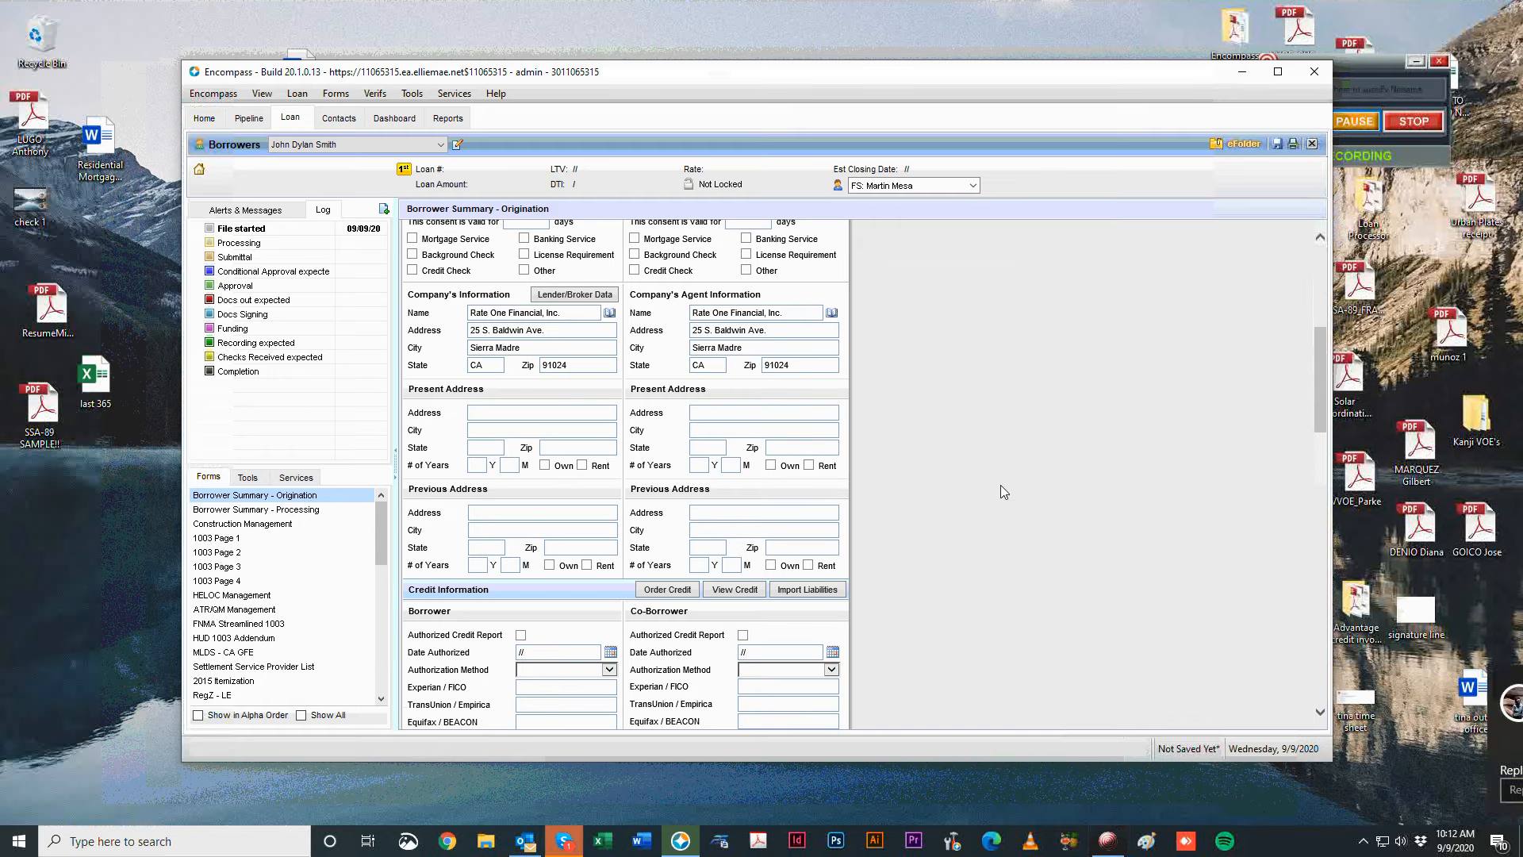
{"action": "left_click_drag", "start_coordinate": [1187, 82], "coordinate": [1120, 42]}
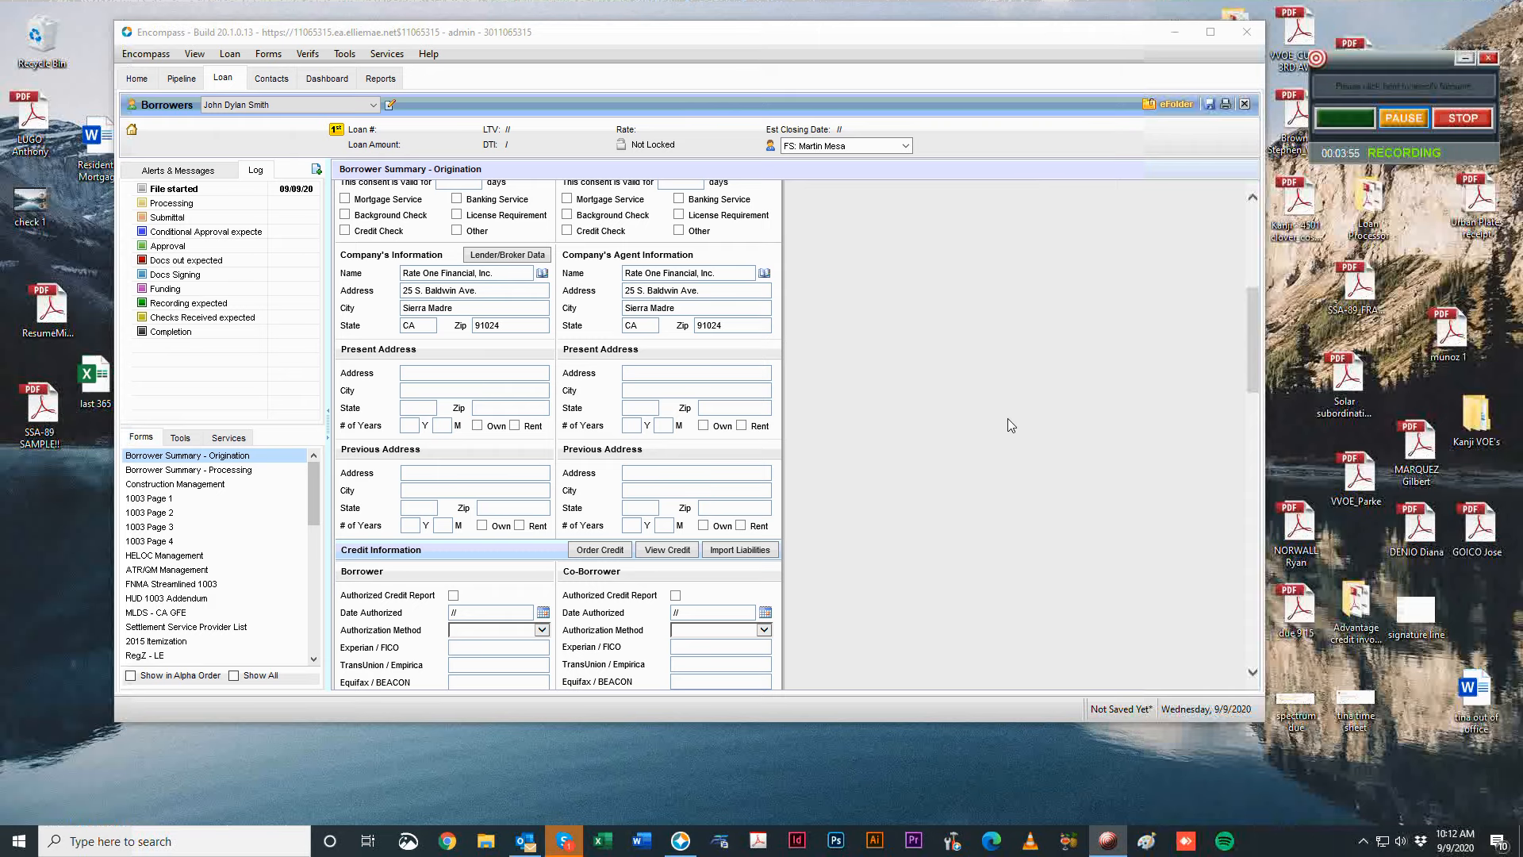
{"action": "left_click", "coordinate": [1007, 419]}
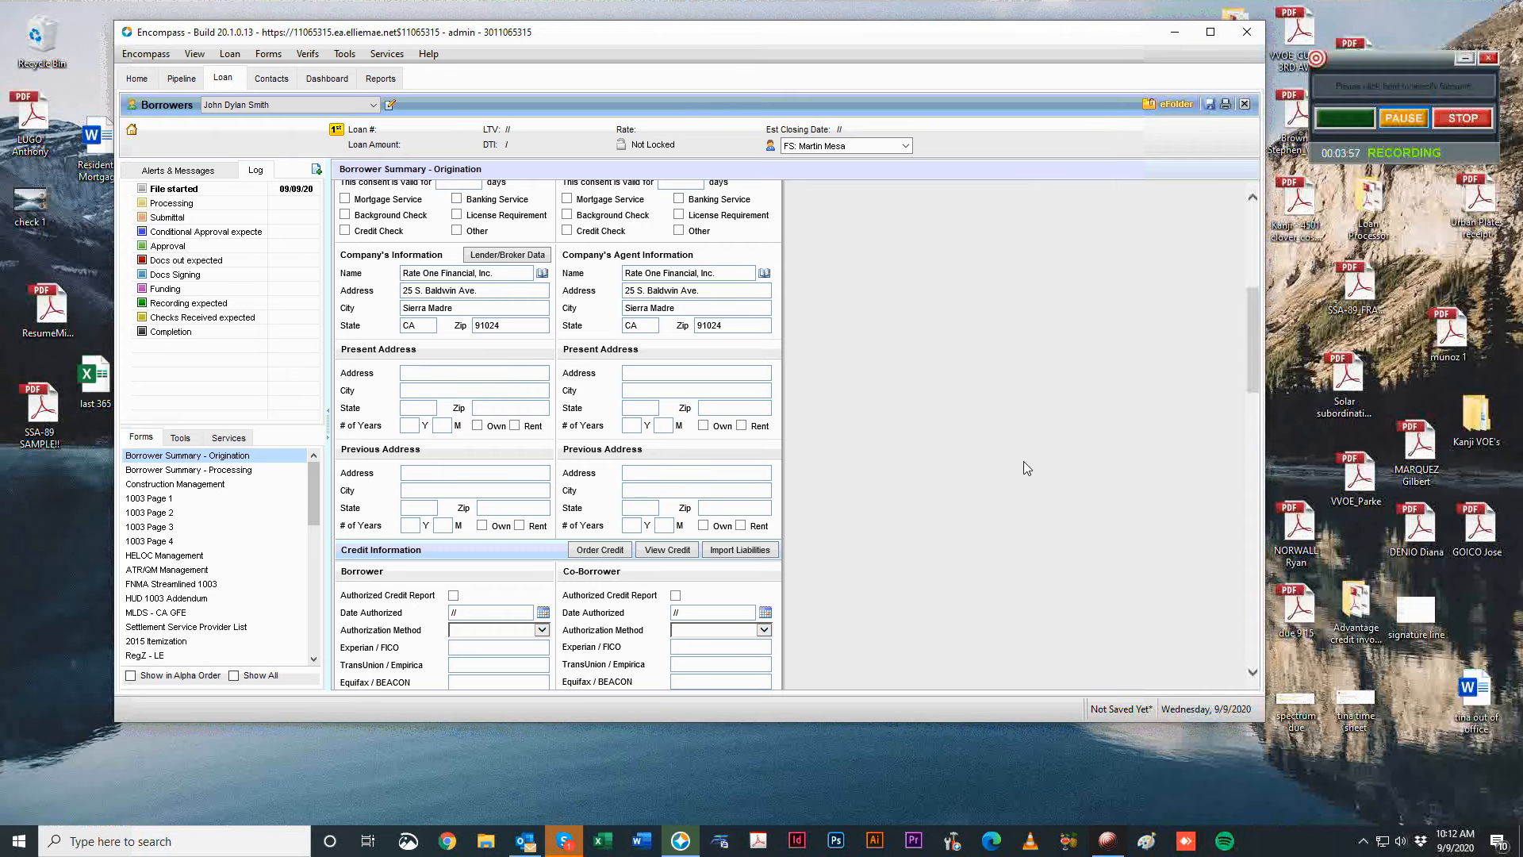
{"action": "scroll", "coordinate": [1025, 473], "scroll_direction": "up", "scroll_amount": 3}
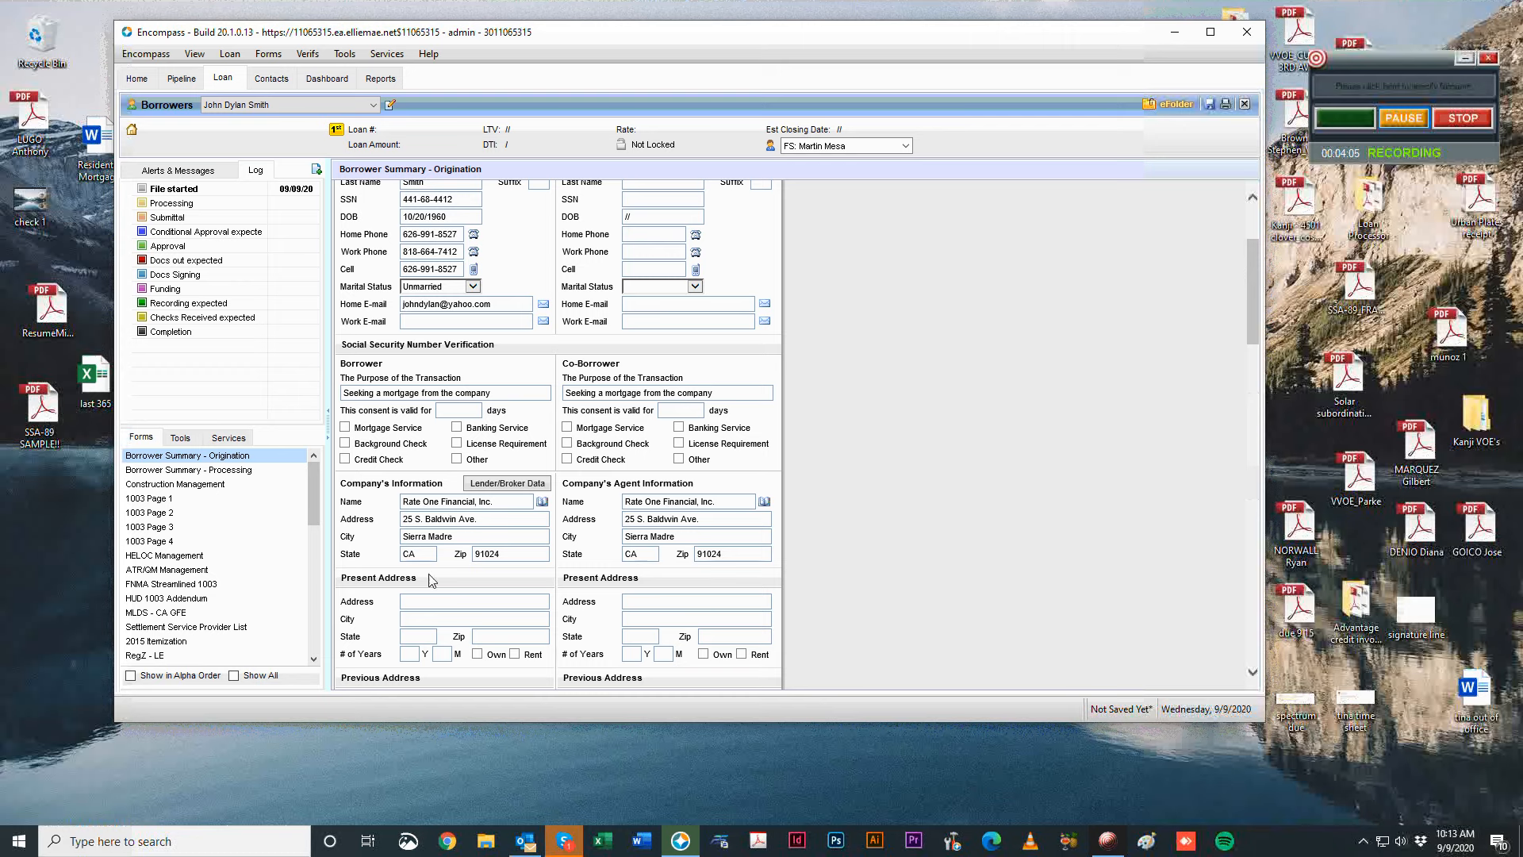
{"action": "scroll", "coordinate": [854, 398], "scroll_direction": "down", "scroll_amount": 2}
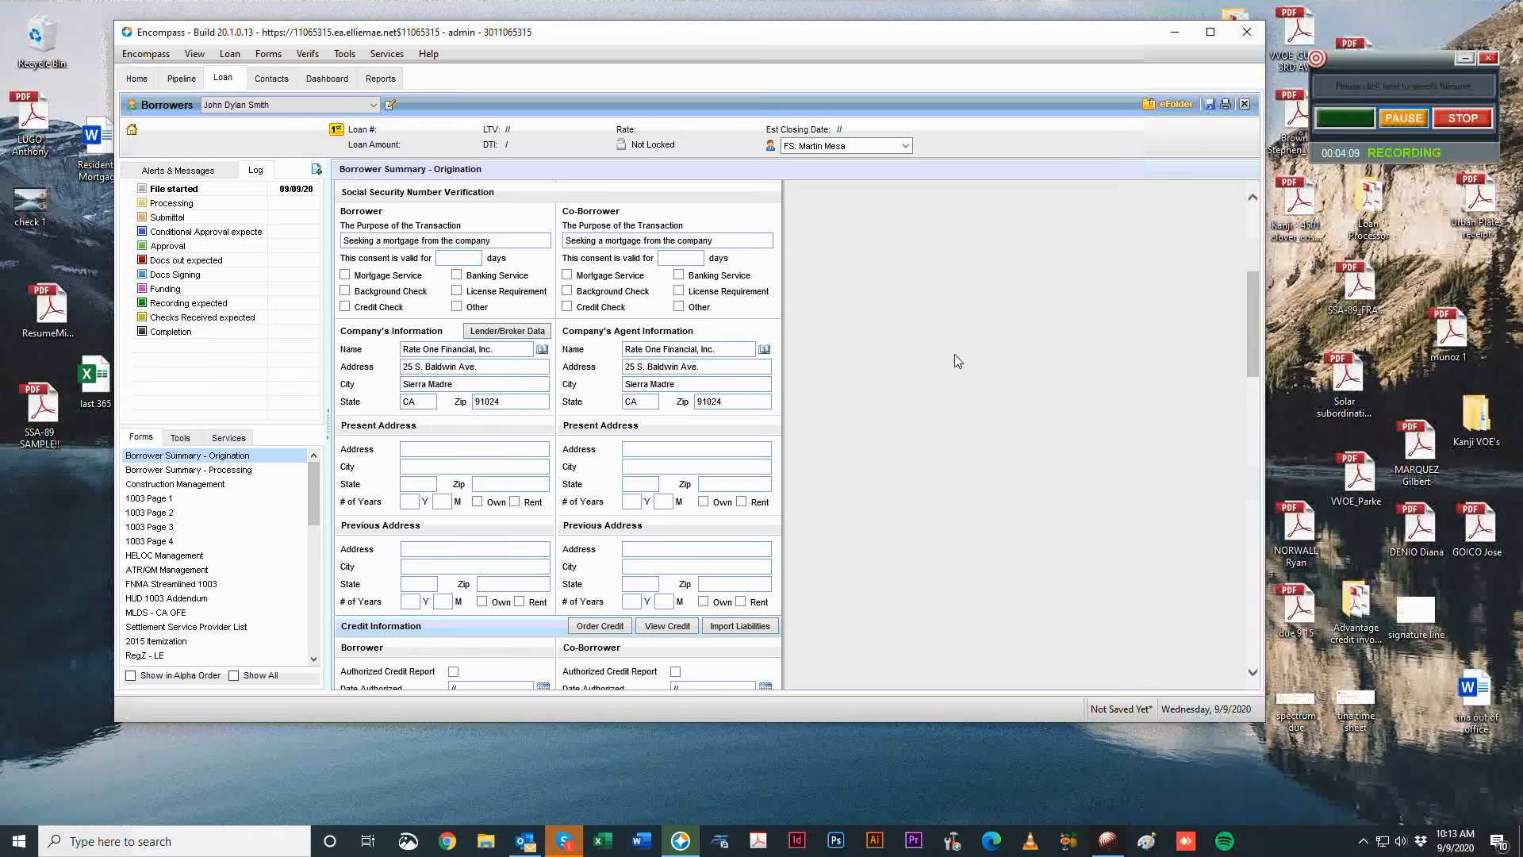
{"action": "scroll", "coordinate": [1005, 327], "scroll_direction": "down", "scroll_amount": 2}
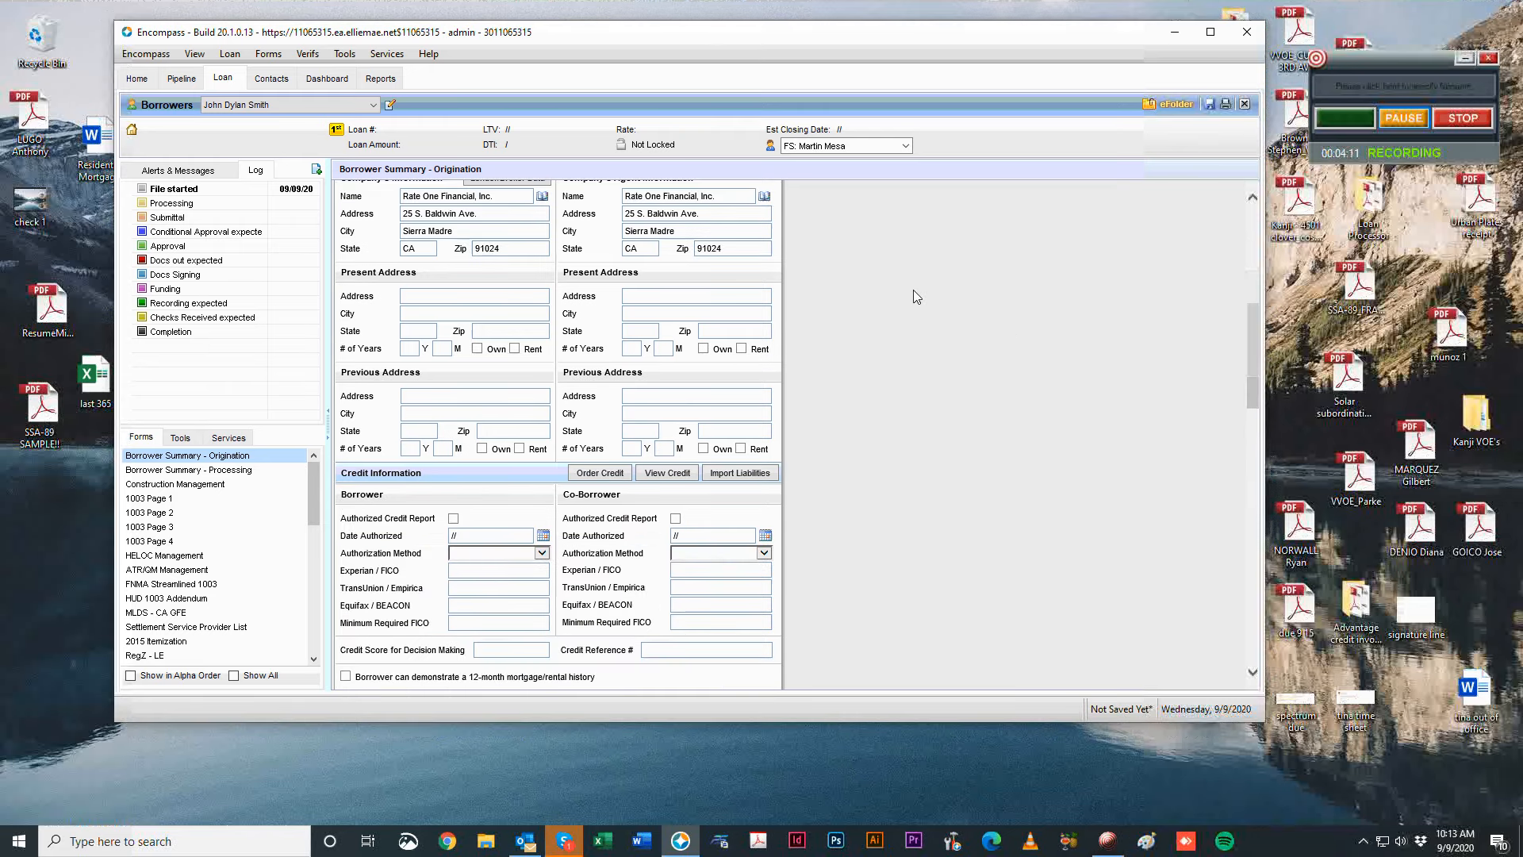
{"action": "scroll", "coordinate": [1103, 366], "scroll_direction": "up", "scroll_amount": 1}
{"action": "left_click", "coordinate": [478, 372]}
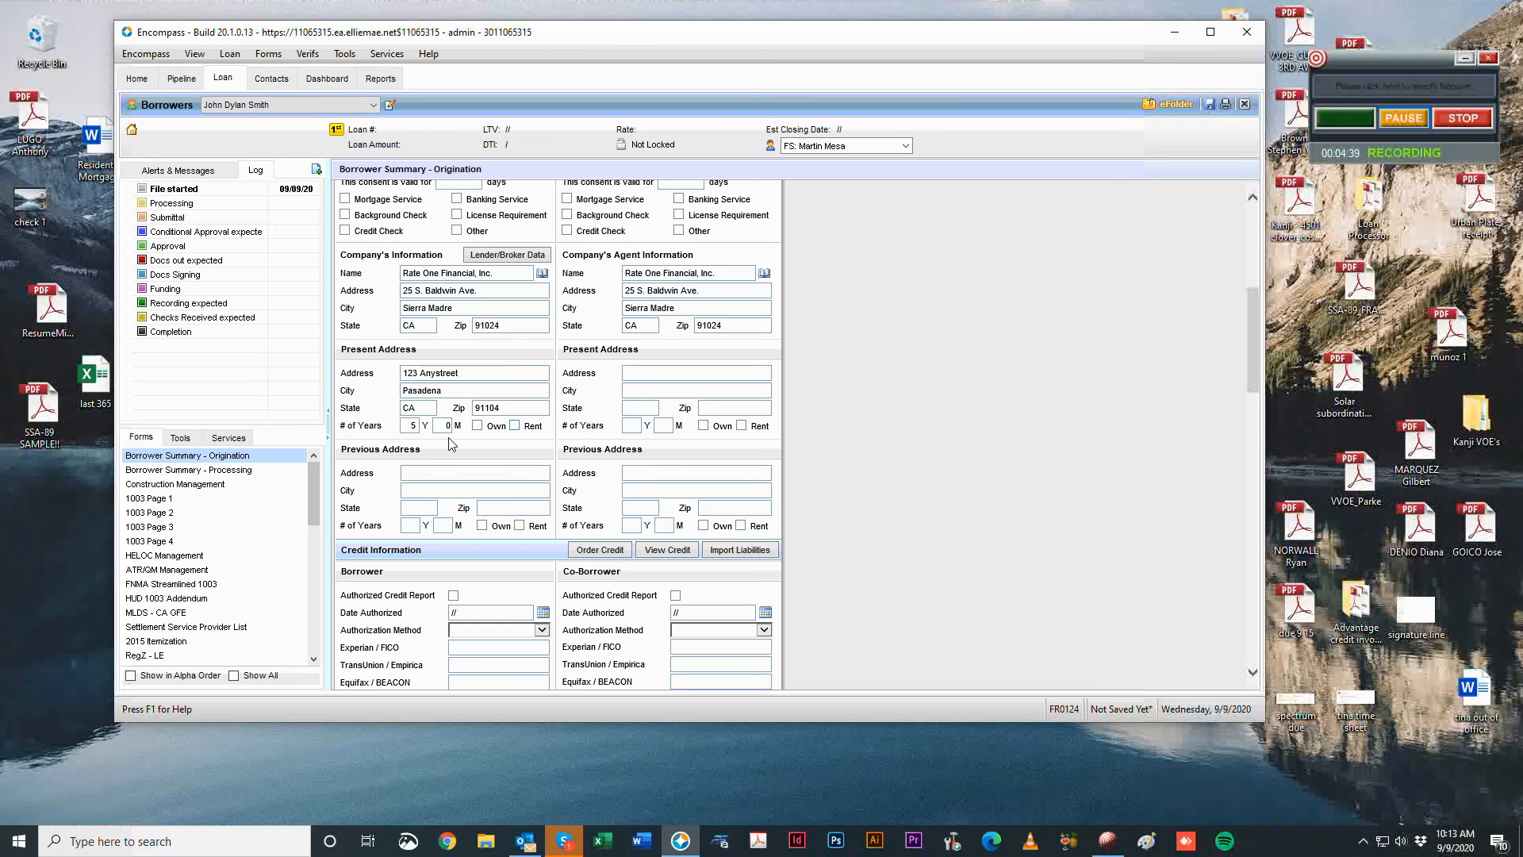
Mark the borrower's present residence as owned instead of rented.
{"action": "left_click", "coordinate": [515, 426]}
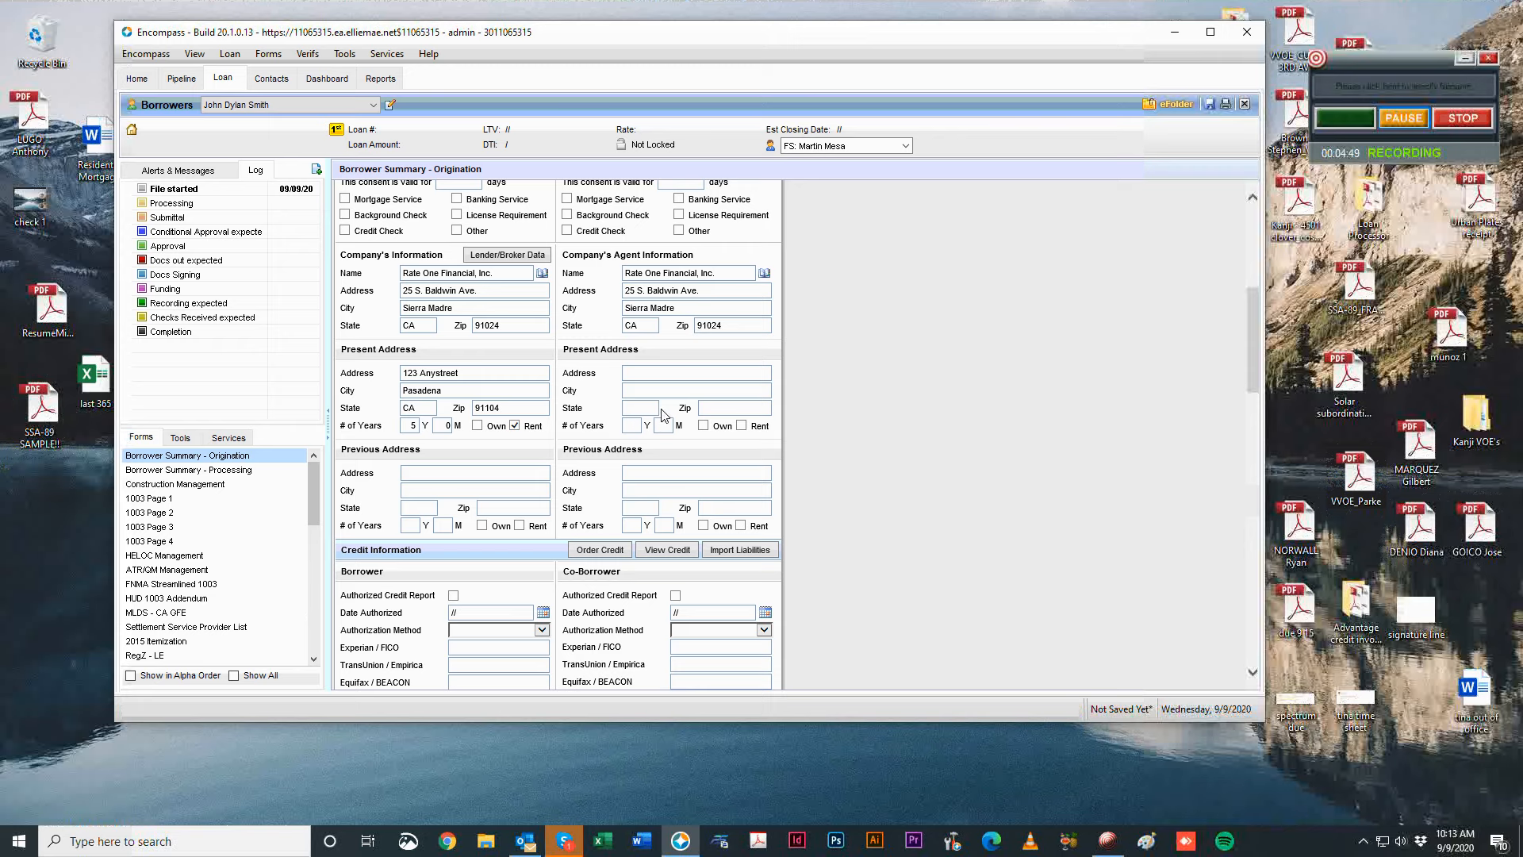
{"action": "scroll", "coordinate": [869, 409], "scroll_direction": "down", "scroll_amount": 3}
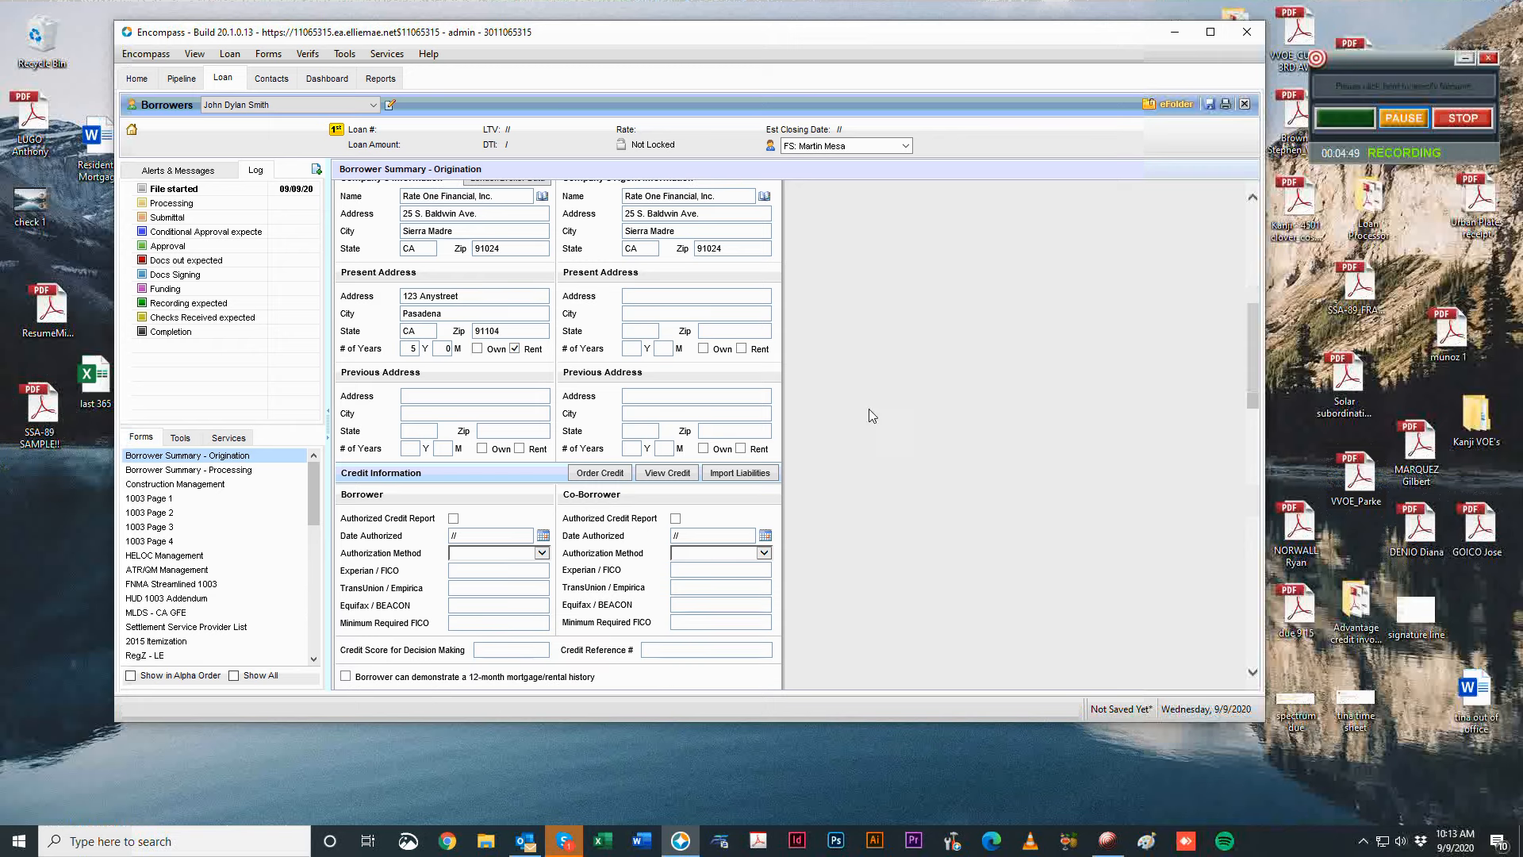
{"action": "left_click", "coordinate": [477, 349]}
{"action": "left_click", "coordinate": [514, 348]}
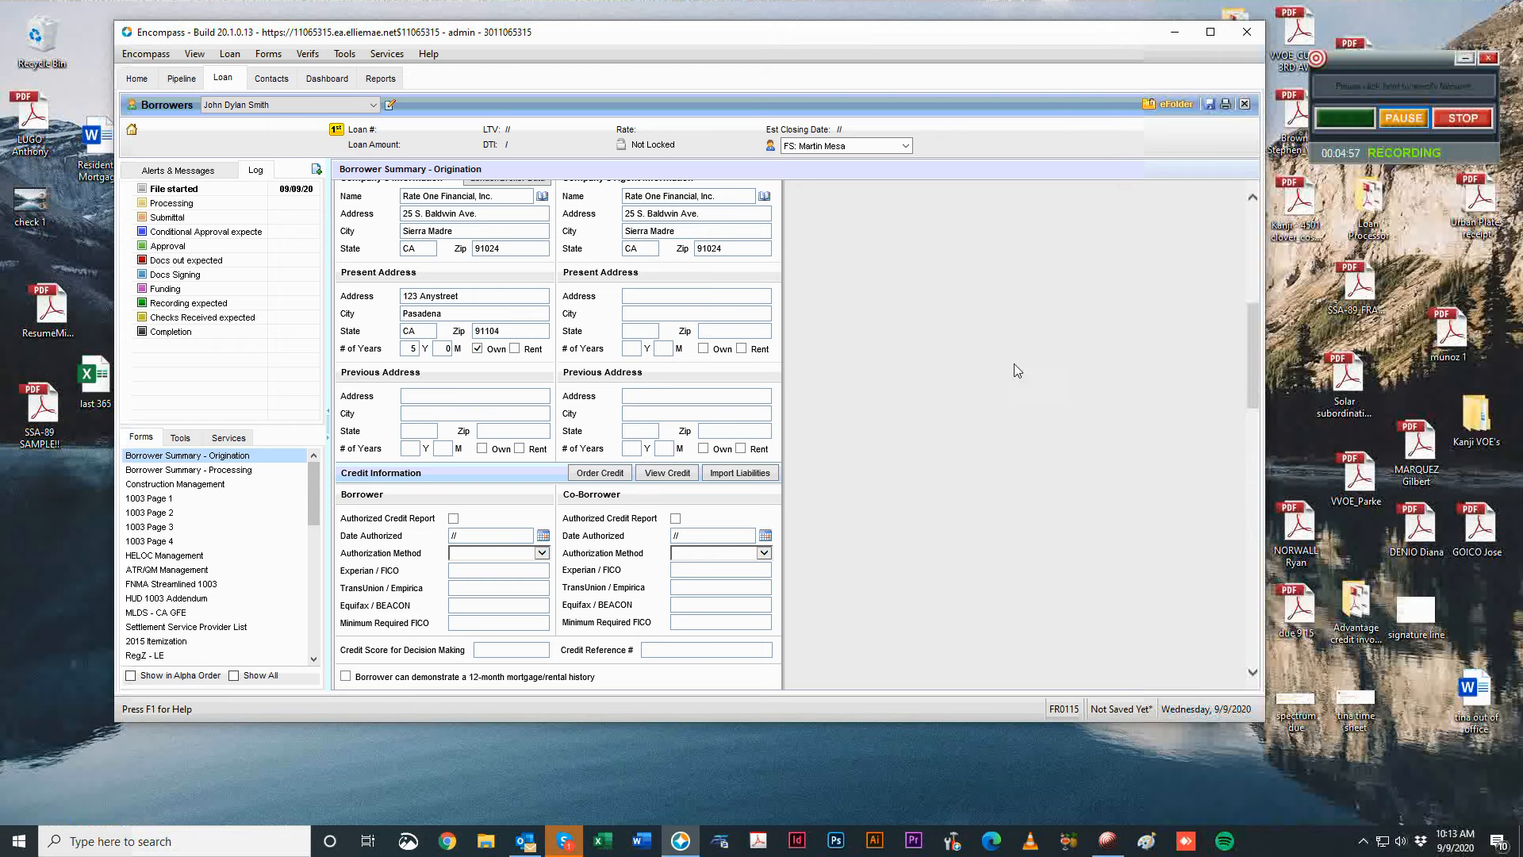
{"action": "scroll", "coordinate": [1016, 369], "scroll_direction": "down", "scroll_amount": 3}
{"action": "scroll", "coordinate": [809, 502], "scroll_direction": "up", "scroll_amount": 1}
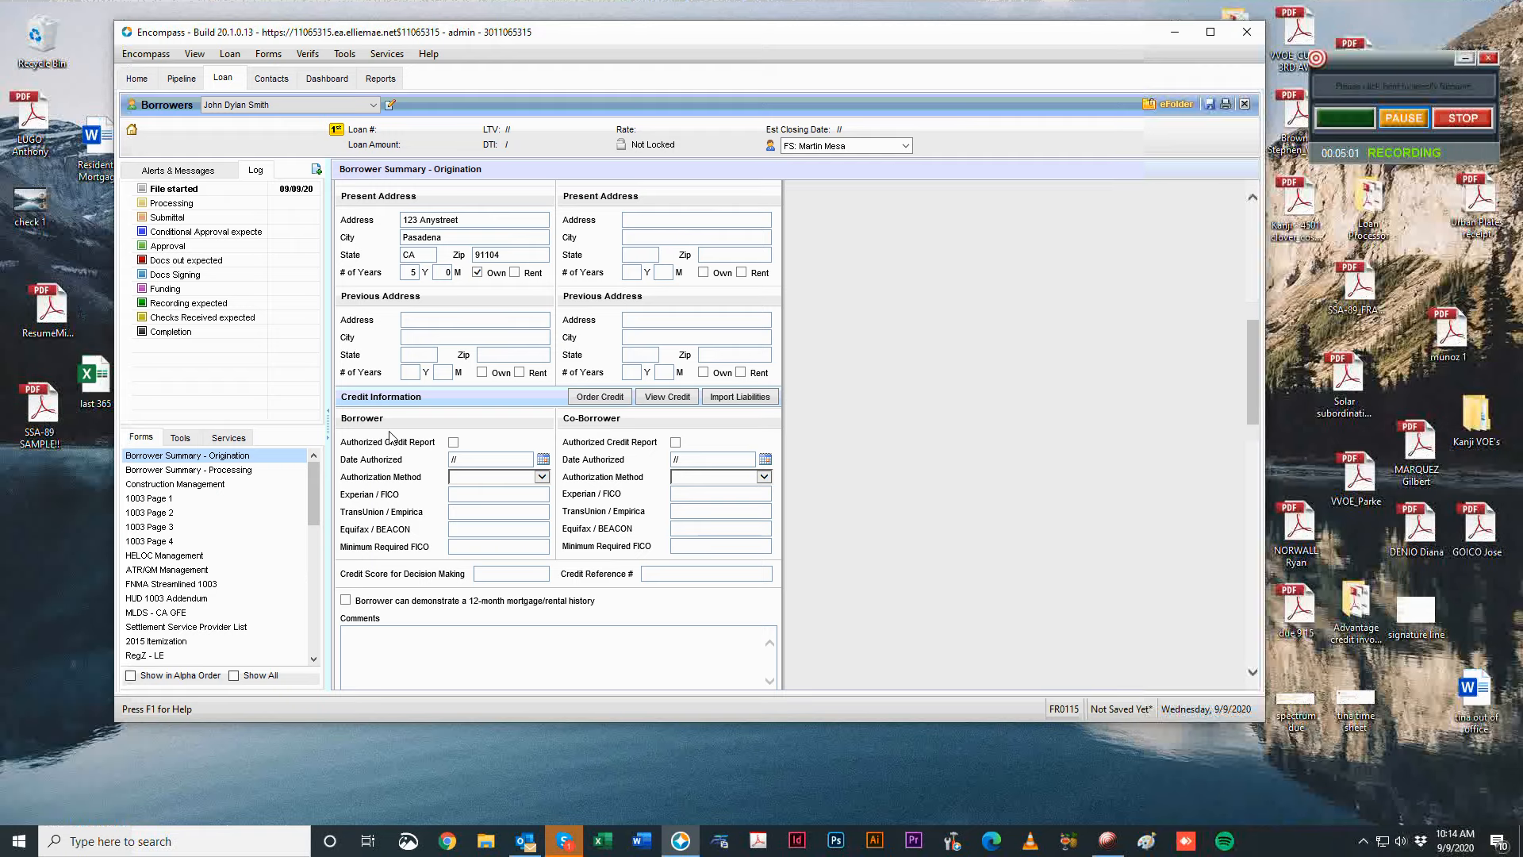
Open the Credit Report Request form from the loan services list.
{"action": "left_click", "coordinate": [250, 436]}
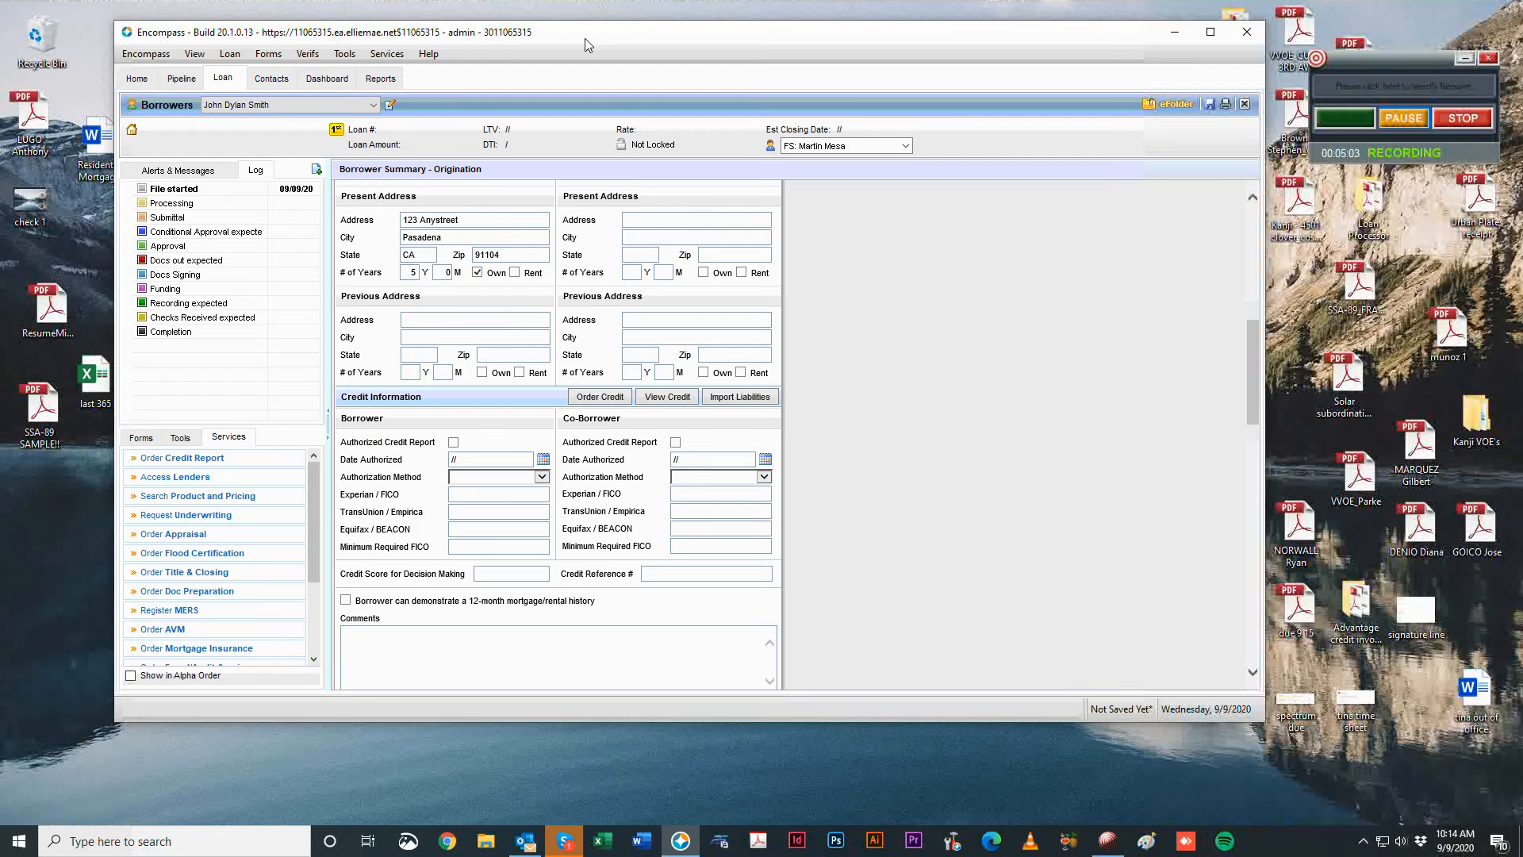
{"action": "left_click_drag", "start_coordinate": [583, 38], "coordinate": [548, 51]}
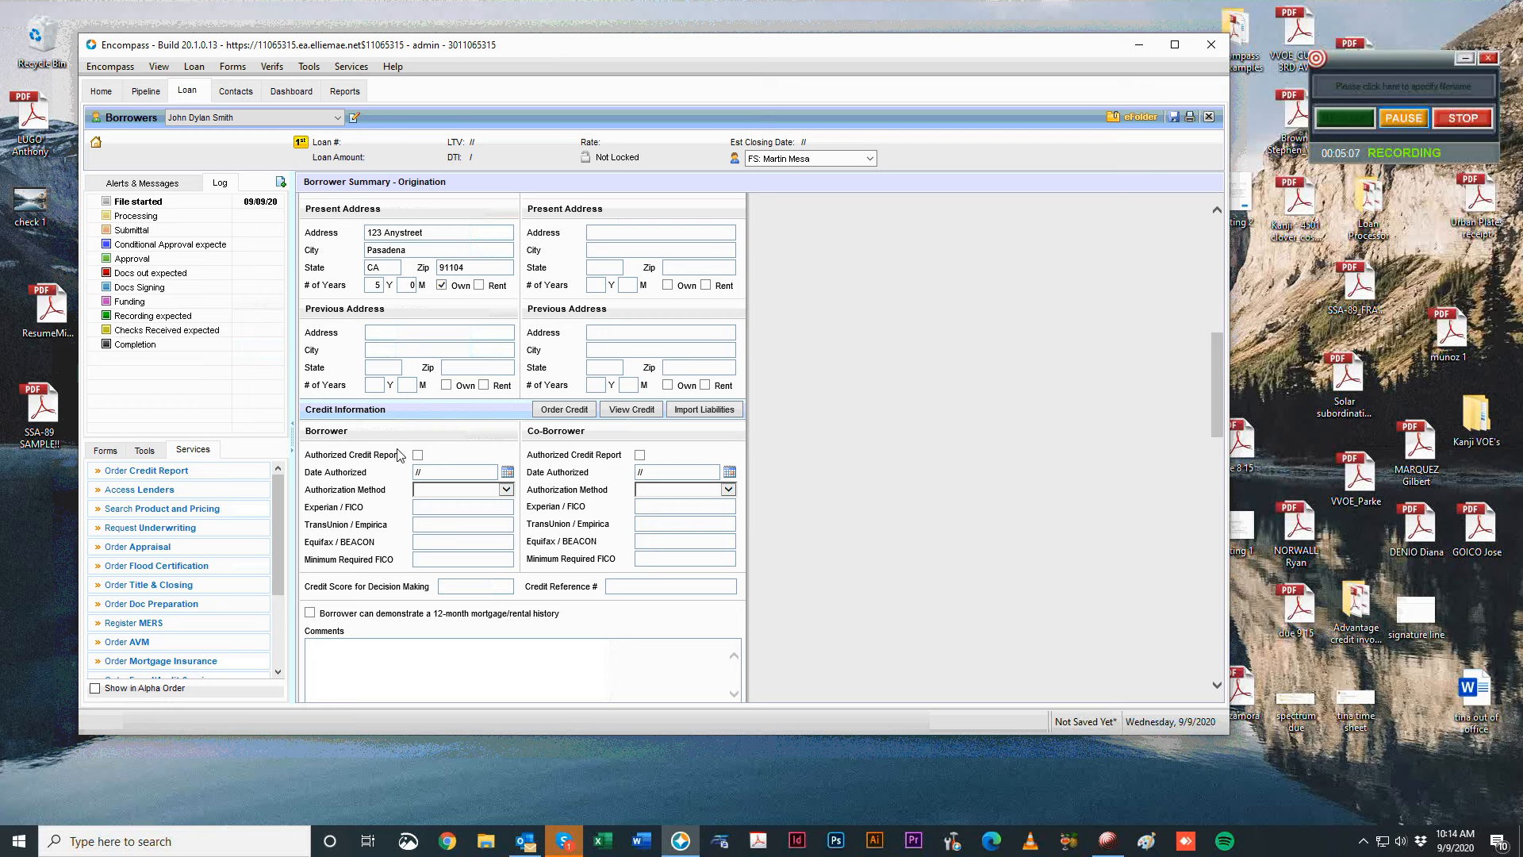
{"action": "left_click", "coordinate": [131, 470]}
{"action": "left_click", "coordinate": [124, 474]}
{"action": "left_click", "coordinate": [891, 554]}
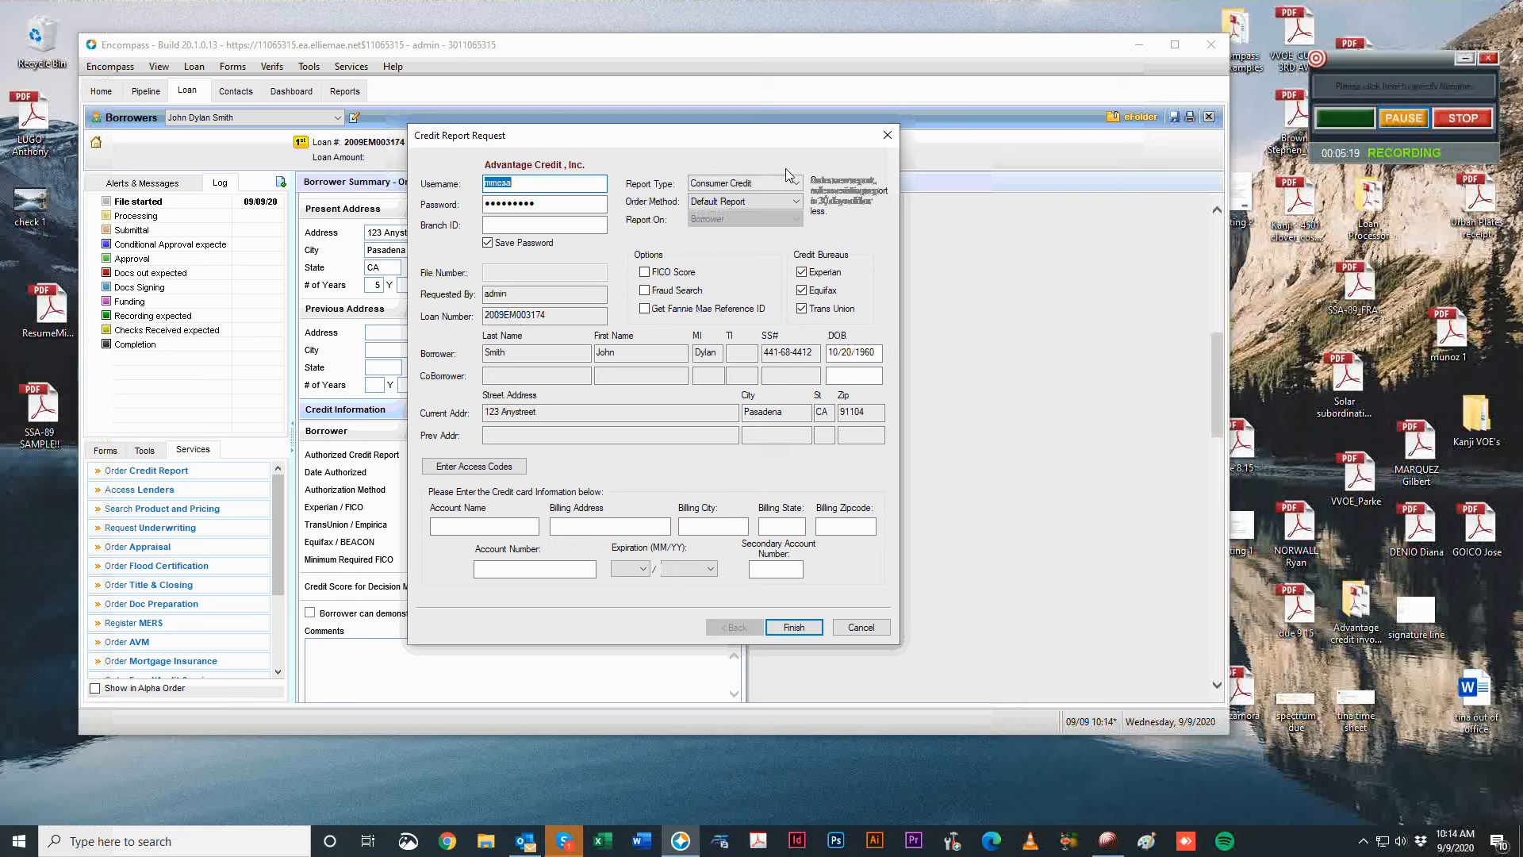
Keep the Consumer Credit report type and try the import order method, clearing the file number.
{"action": "left_click", "coordinate": [741, 183]}
{"action": "left_click", "coordinate": [738, 151]}
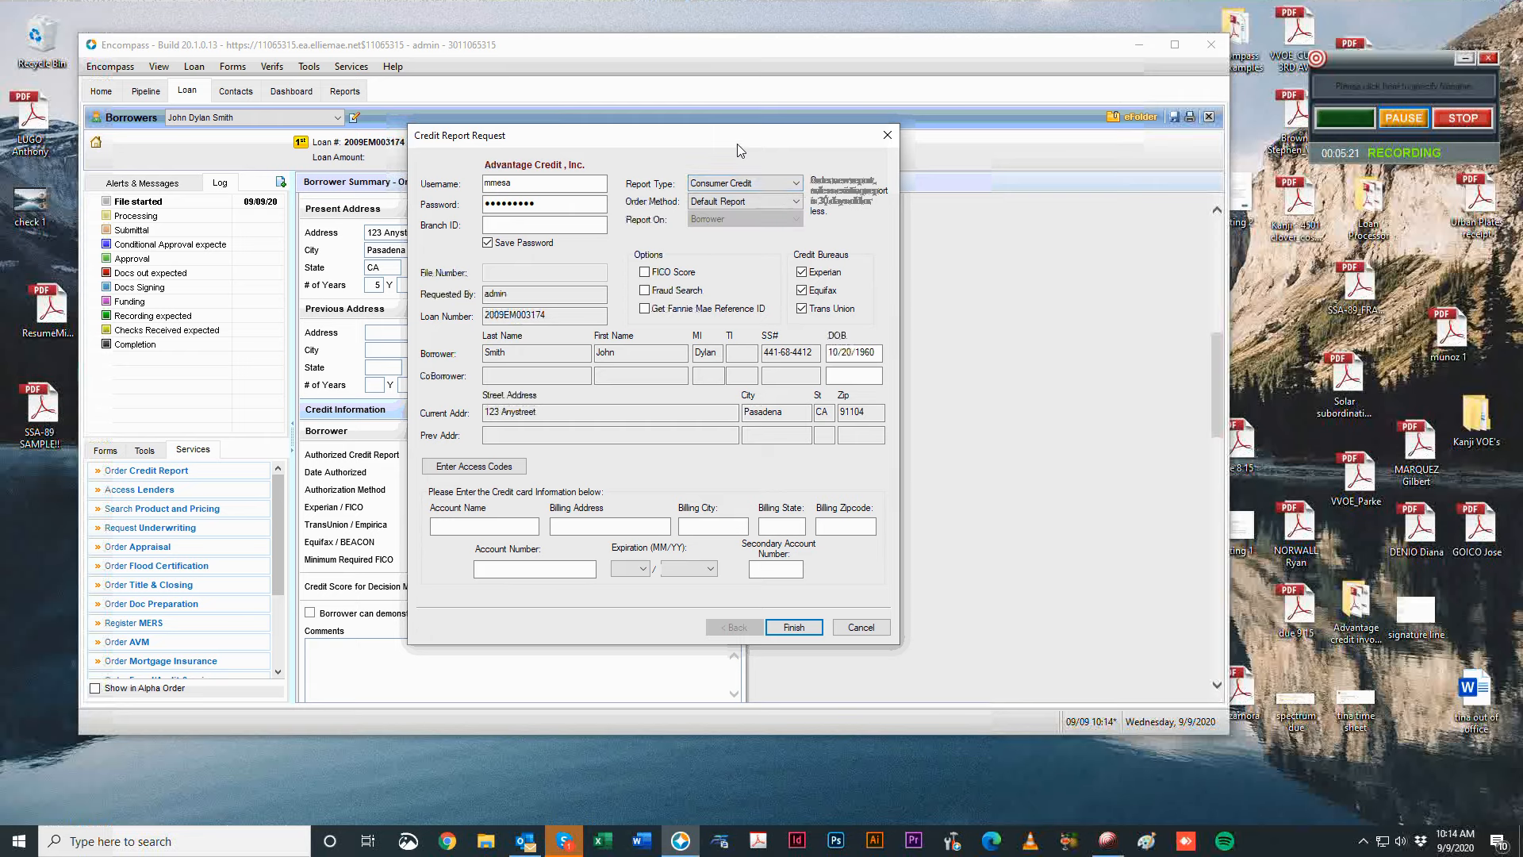
{"action": "left_click_drag", "start_coordinate": [731, 136], "coordinate": [700, 120]}
{"action": "left_click", "coordinate": [743, 168]}
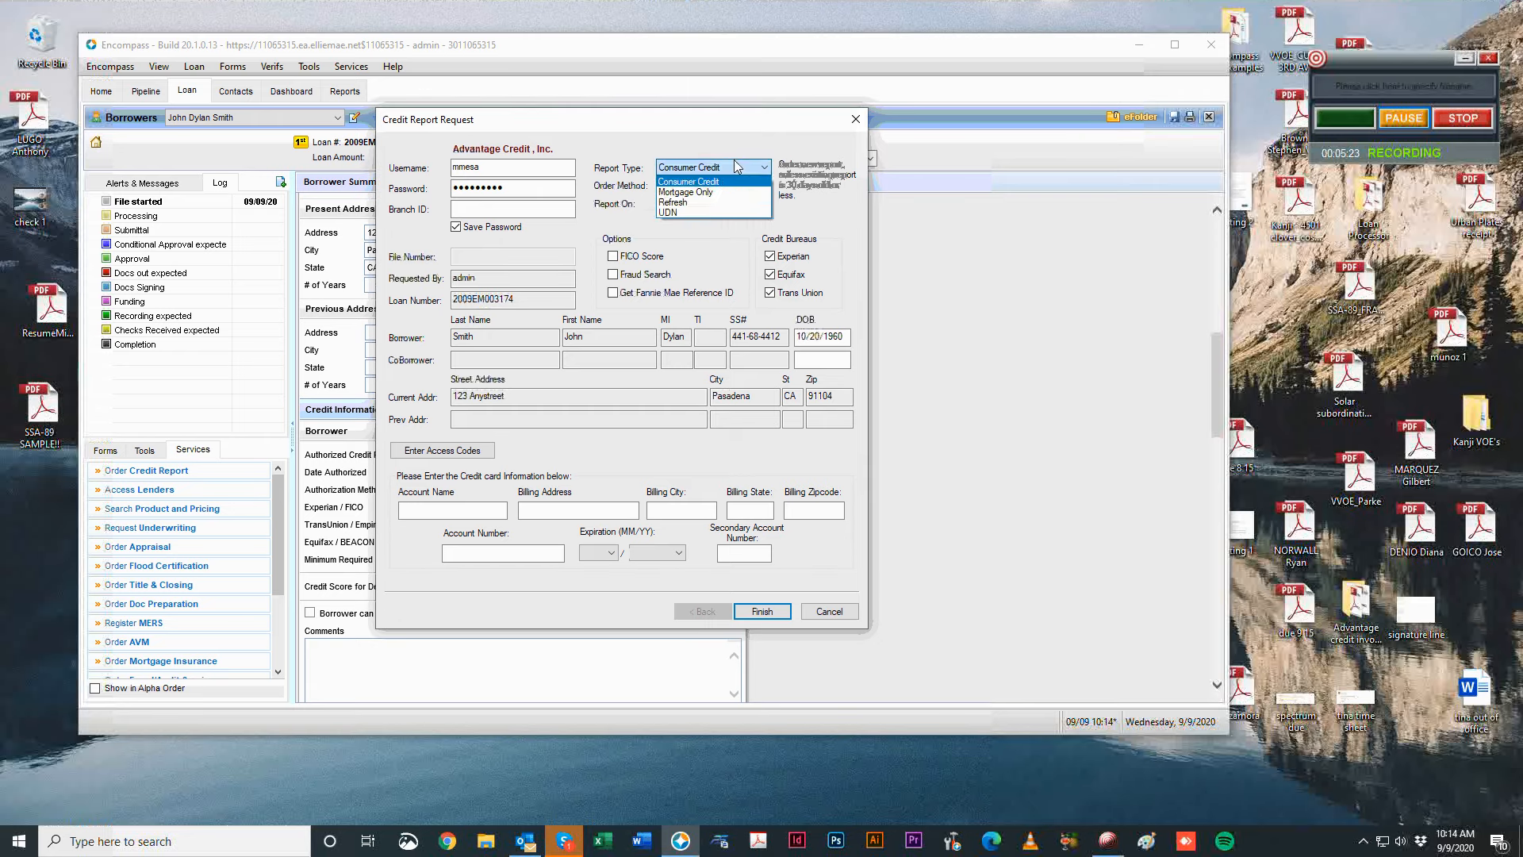
{"action": "left_click", "coordinate": [736, 164]}
{"action": "left_click", "coordinate": [720, 187]}
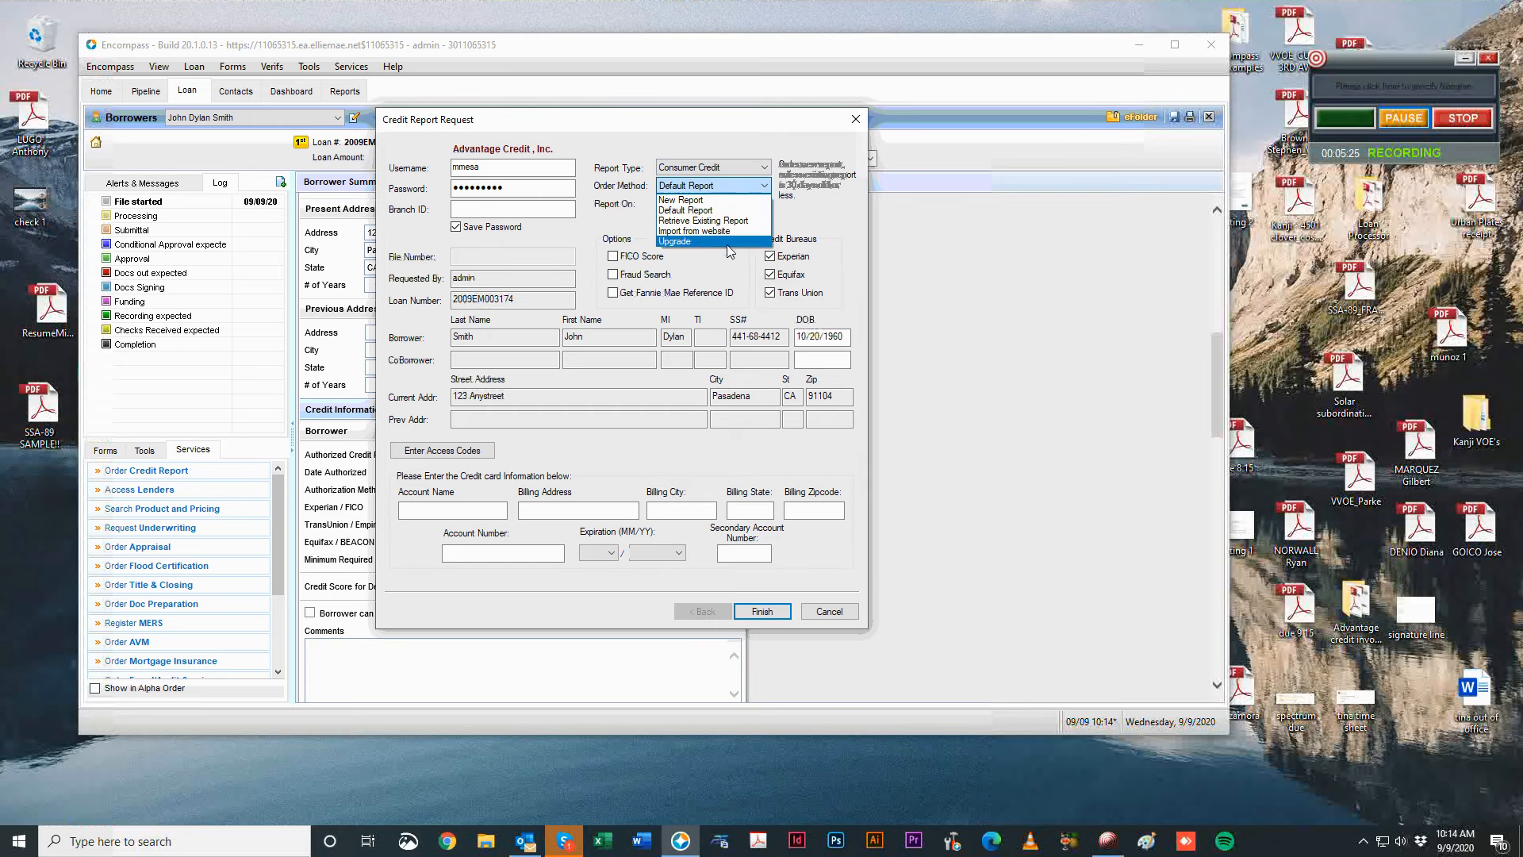
{"action": "left_click", "coordinate": [726, 226]}
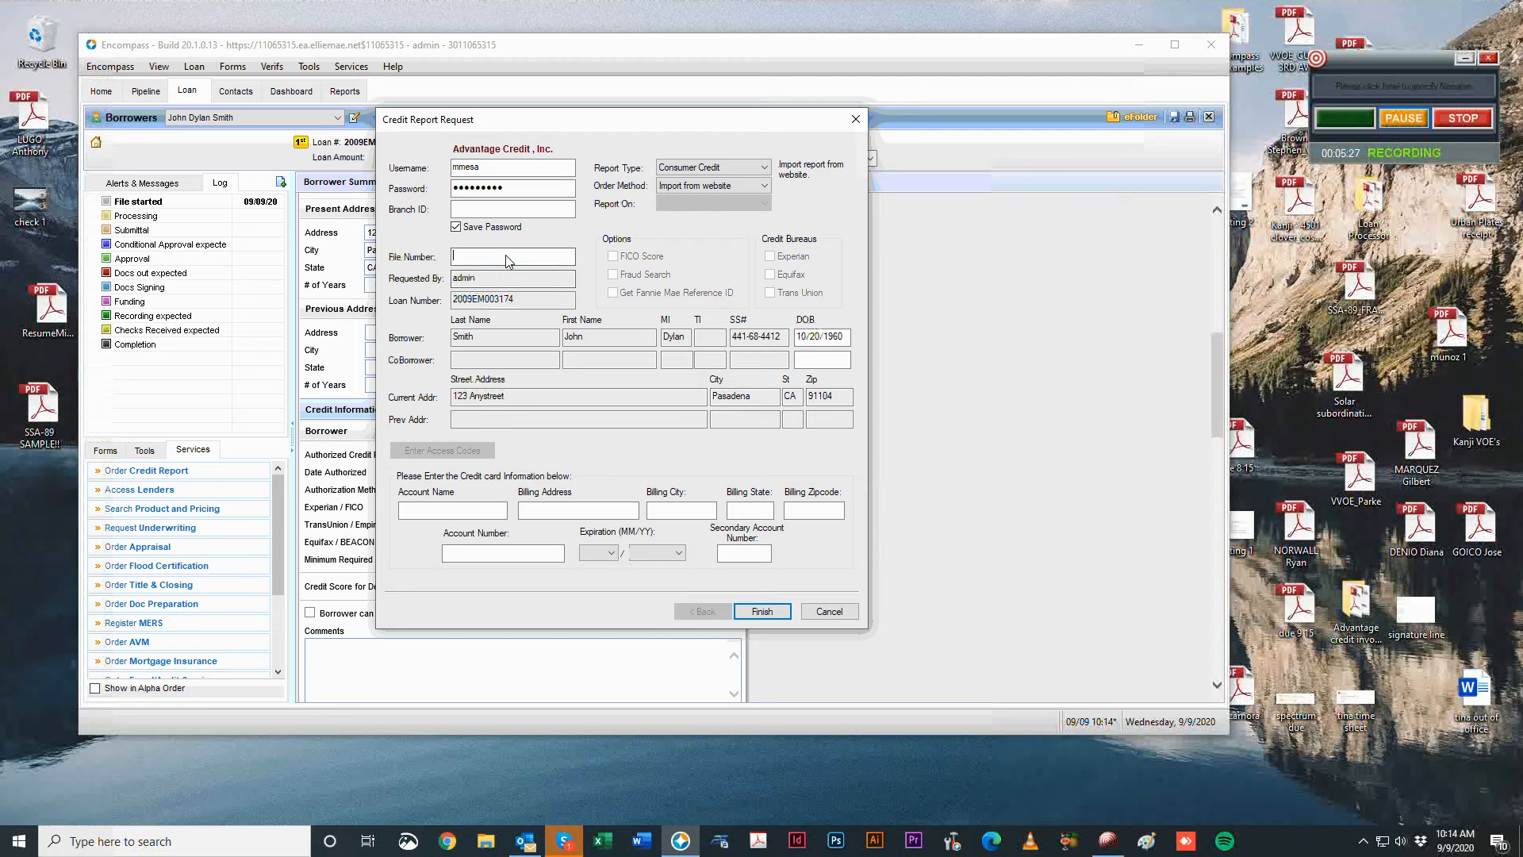
{"action": "type", "text": "12121212121"}
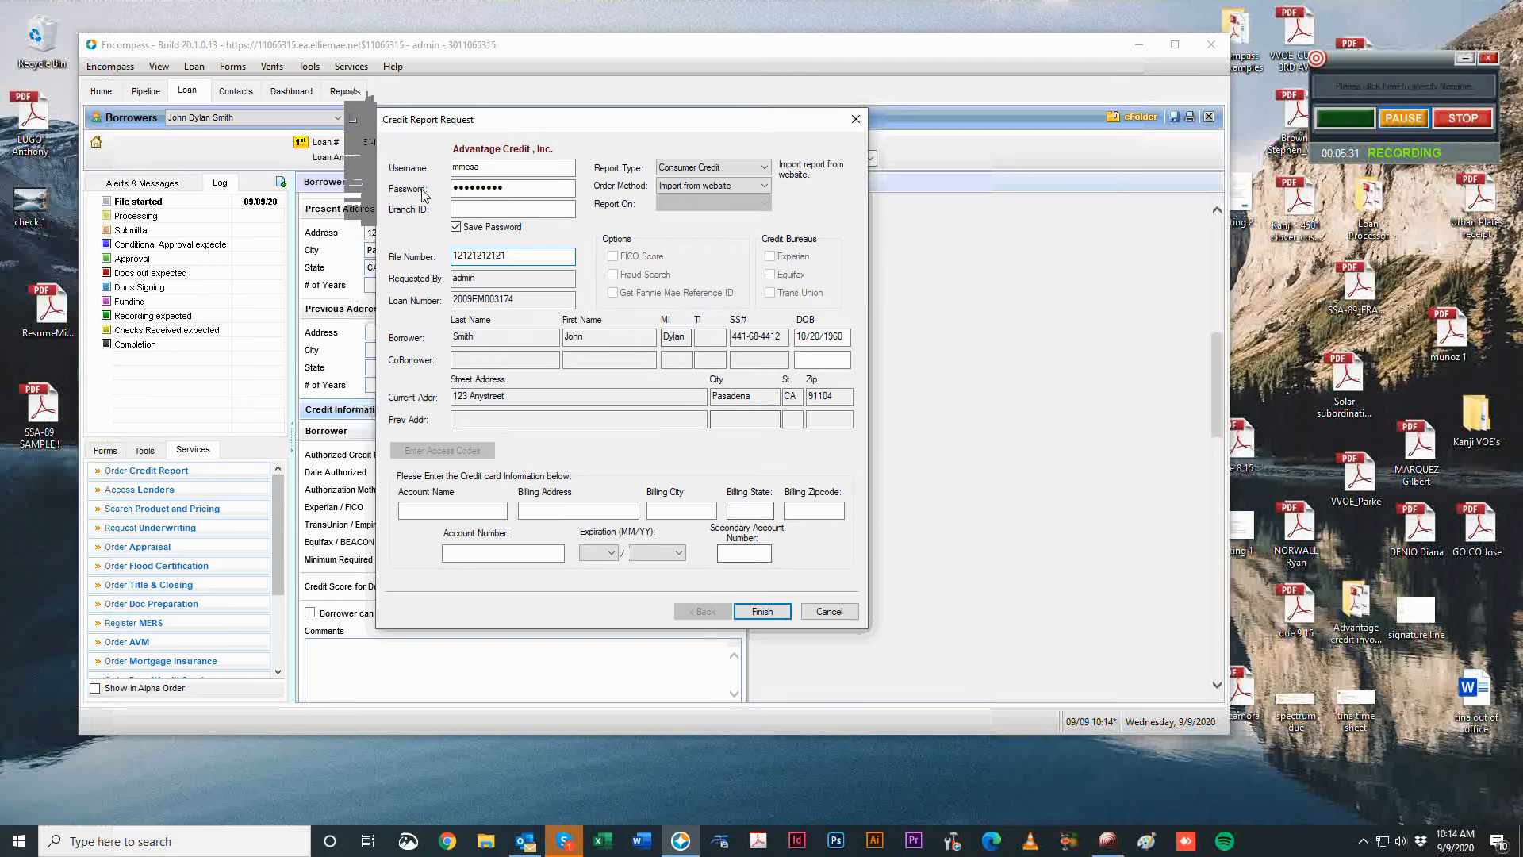
{"action": "double_click", "coordinate": [509, 254]}
{"action": "key", "text": "BackSpace"}
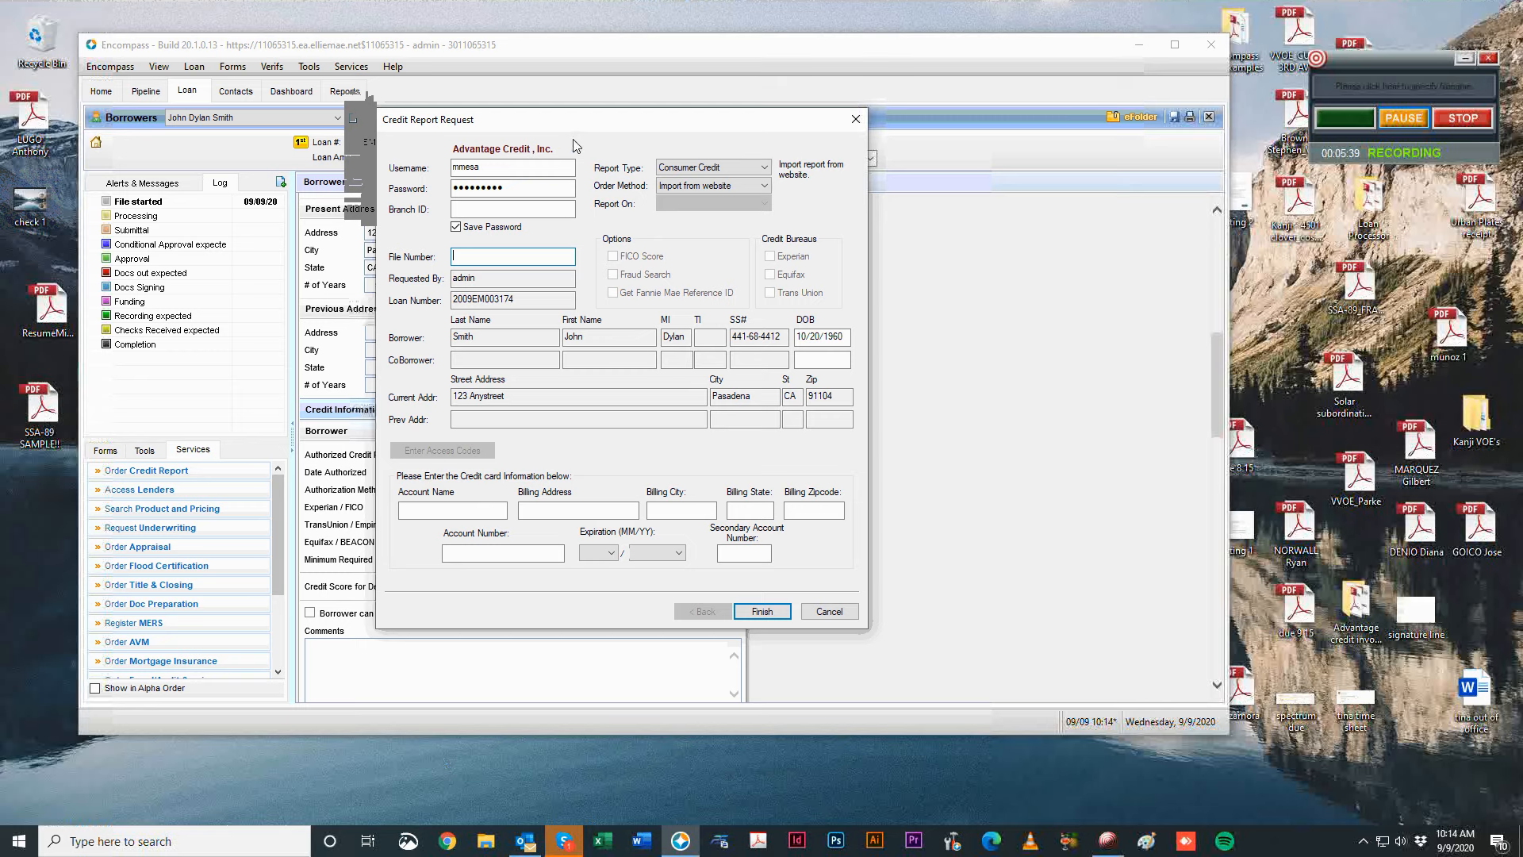
Switch to ordering a new report, leave FICO and fraud search unchecked, and cancel the request.
{"action": "left_click", "coordinate": [714, 185]}
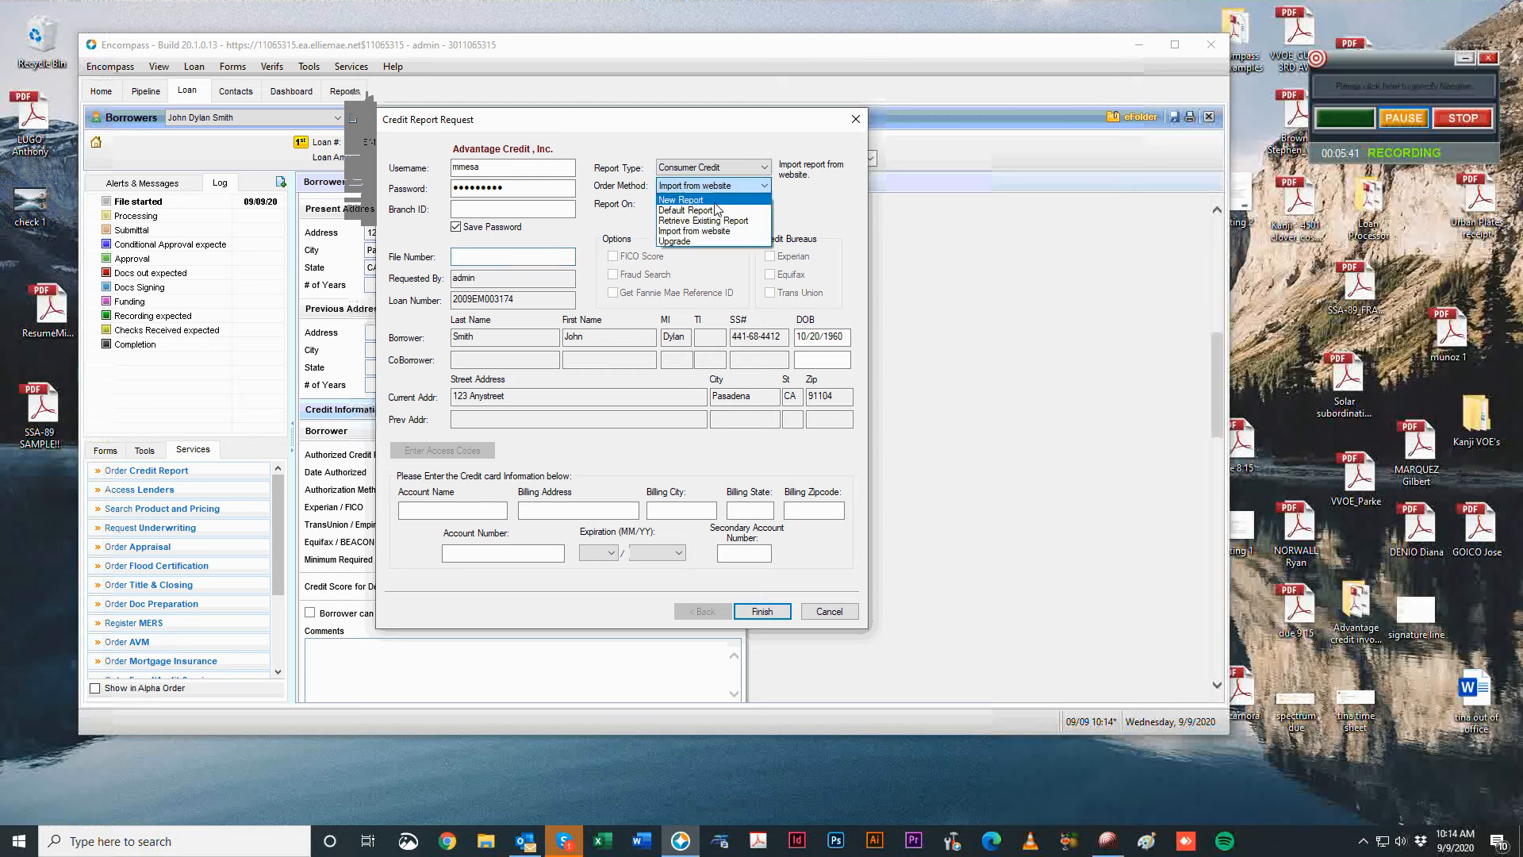
{"action": "left_click", "coordinate": [716, 204]}
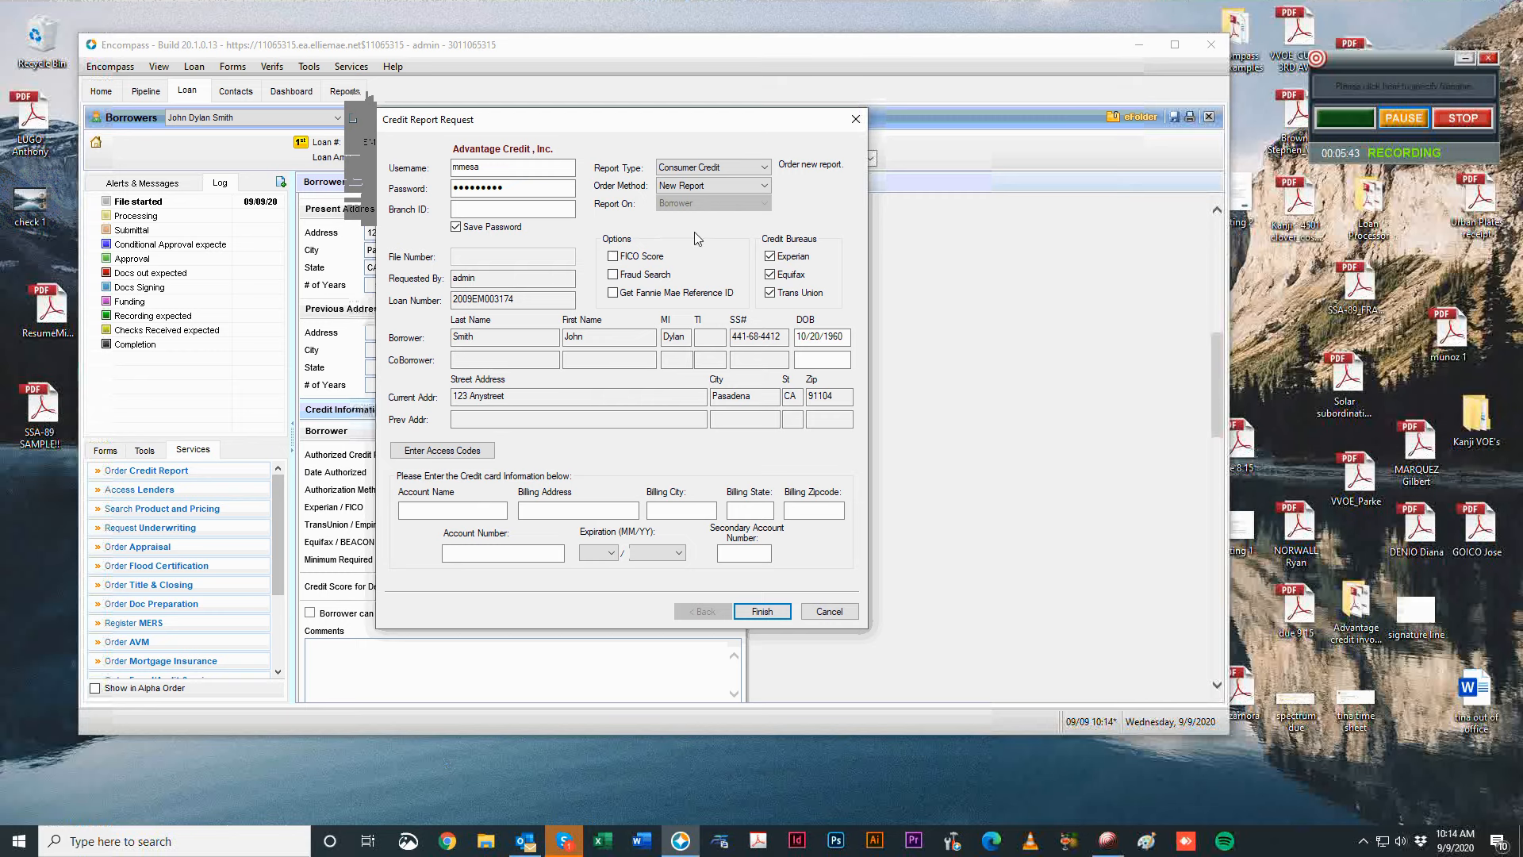
{"action": "left_click", "coordinate": [615, 274]}
{"action": "left_click", "coordinate": [617, 256]}
{"action": "left_click", "coordinate": [615, 256]}
{"action": "left_click", "coordinate": [854, 120]}
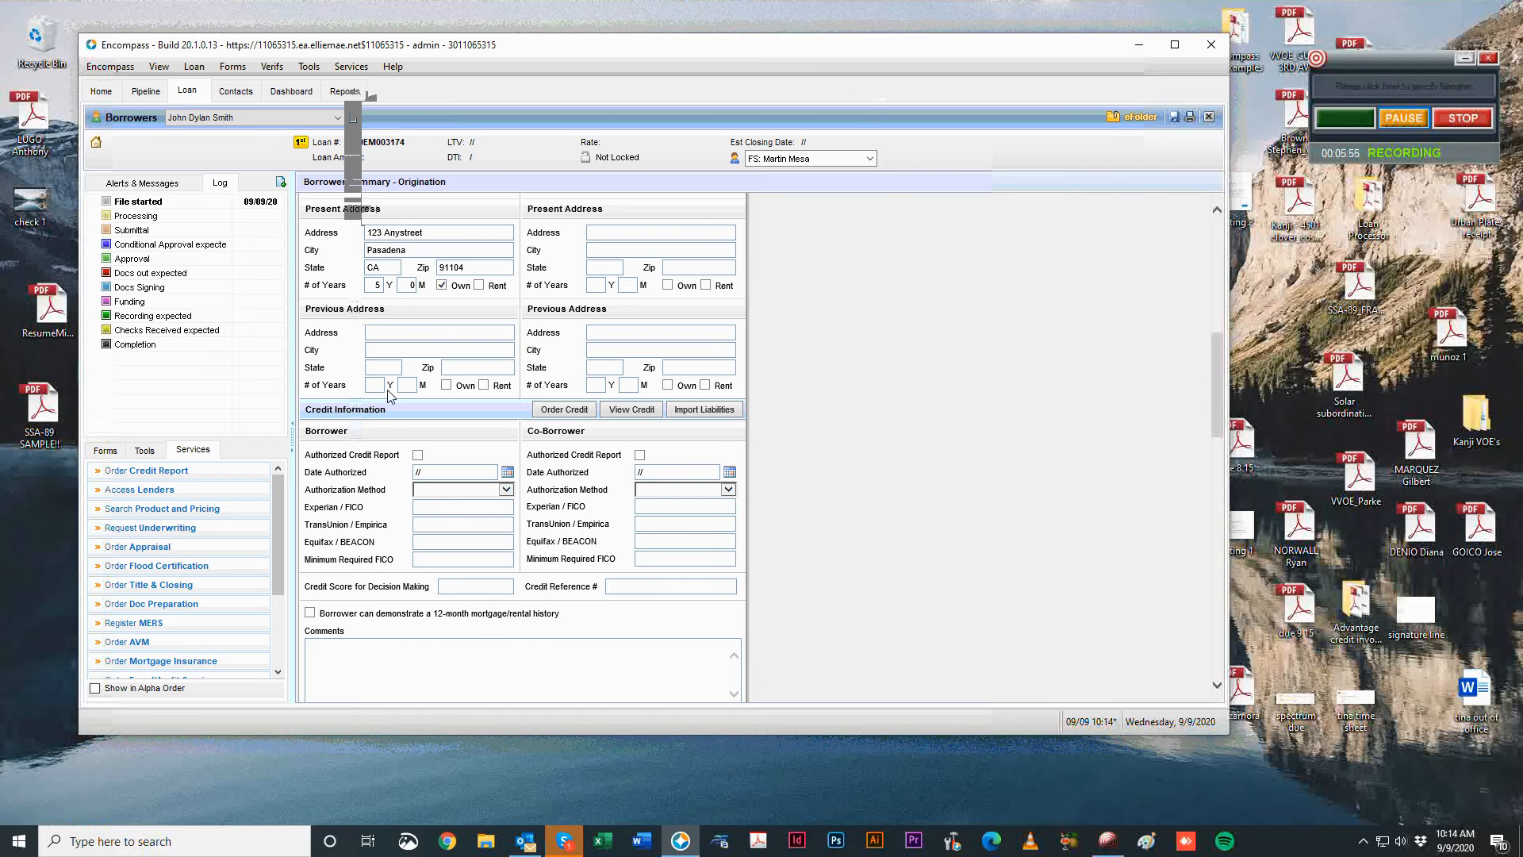
Enter credit scores Experian 654, TransUnion 700, Equifax 675, and decision-making score 675.
{"action": "left_click", "coordinate": [508, 473]}
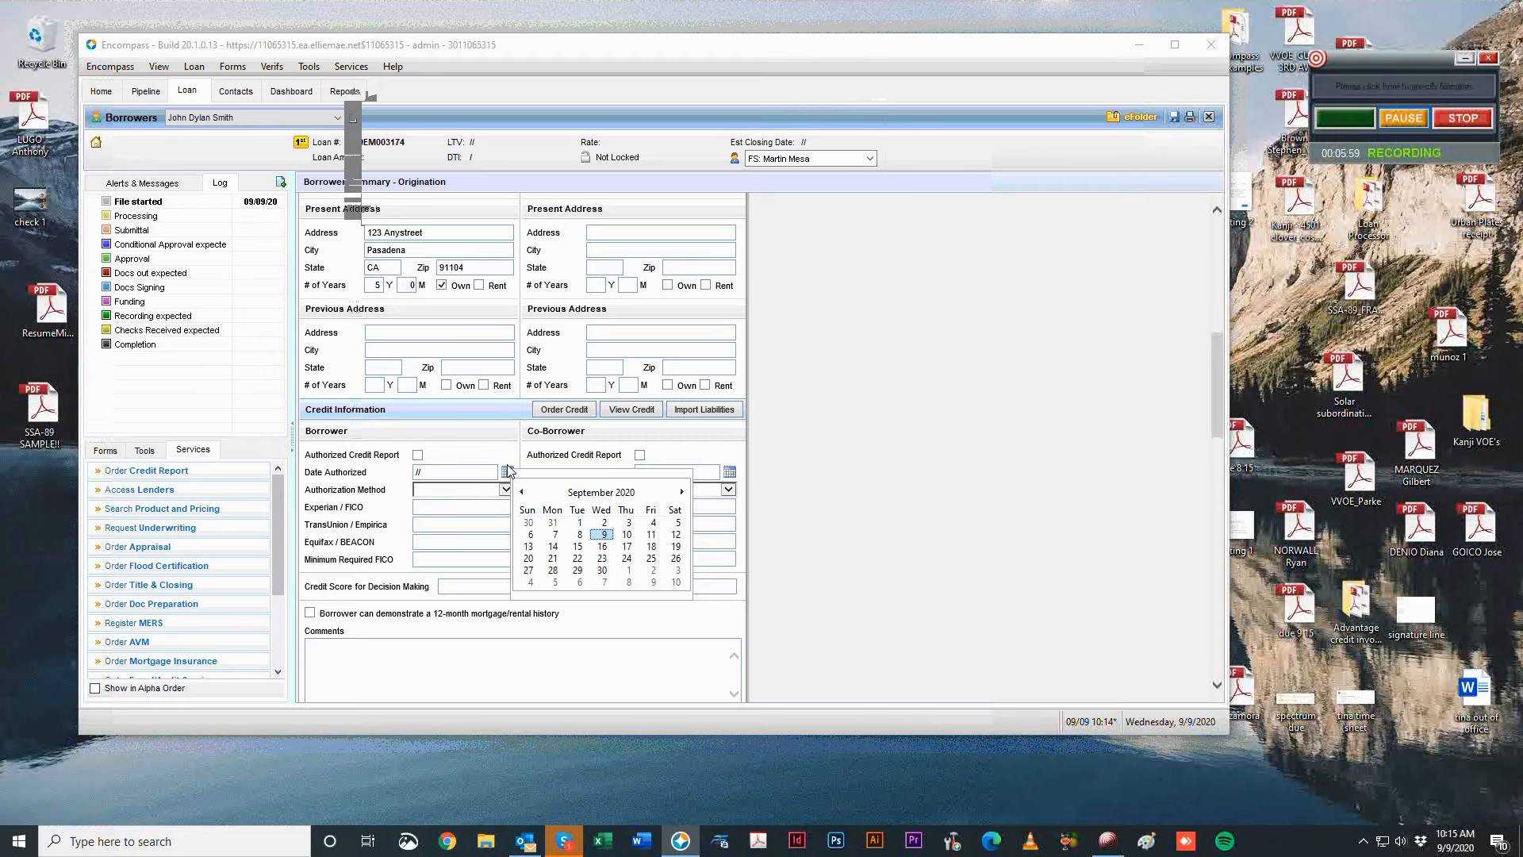
{"action": "left_click", "coordinate": [508, 473]}
{"action": "left_click", "coordinate": [504, 489]}
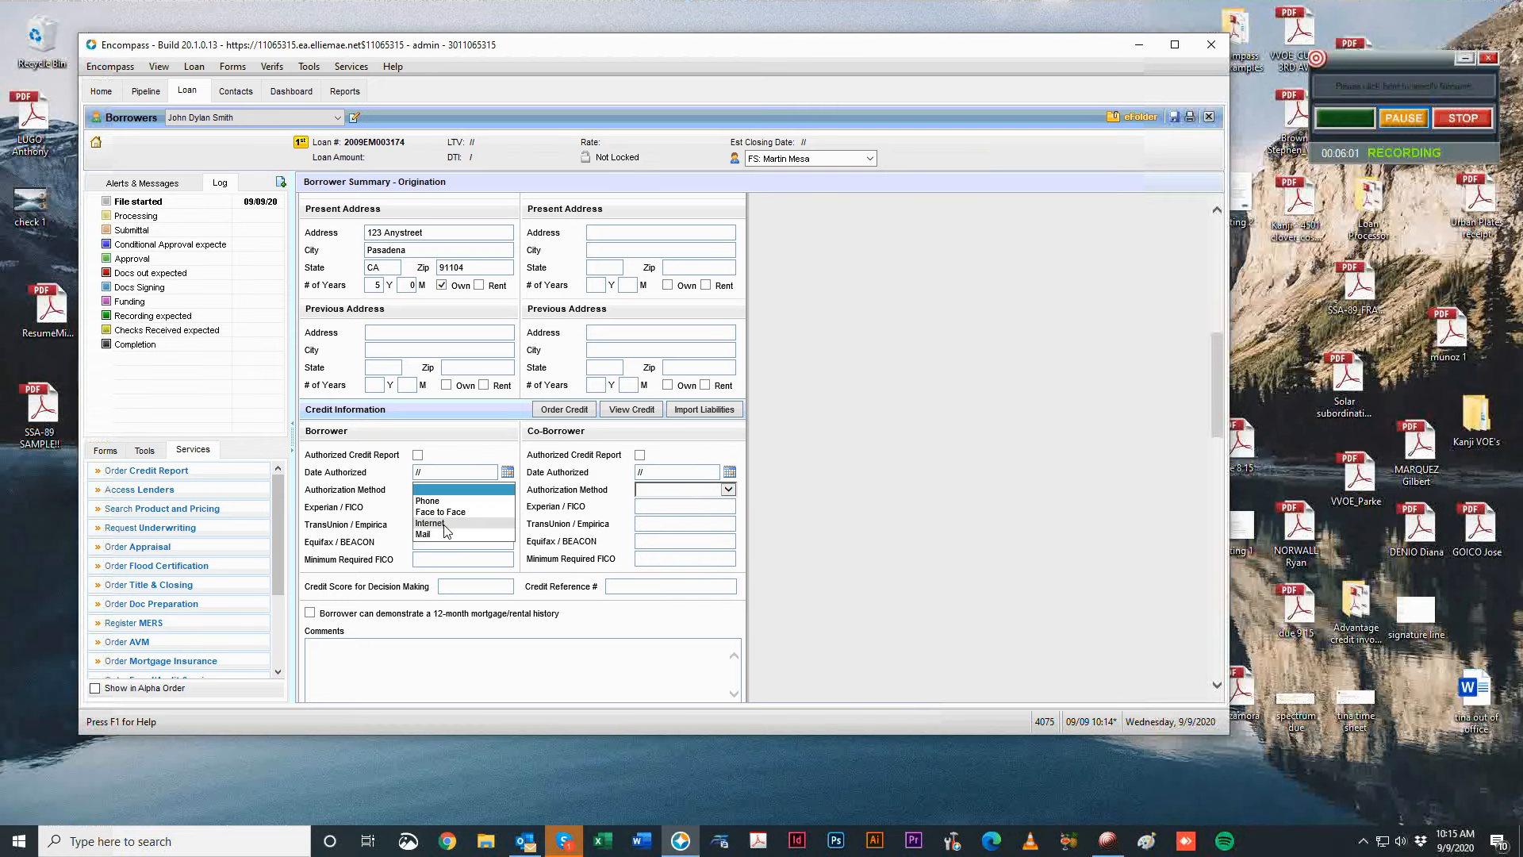
{"action": "left_click", "coordinate": [445, 511]}
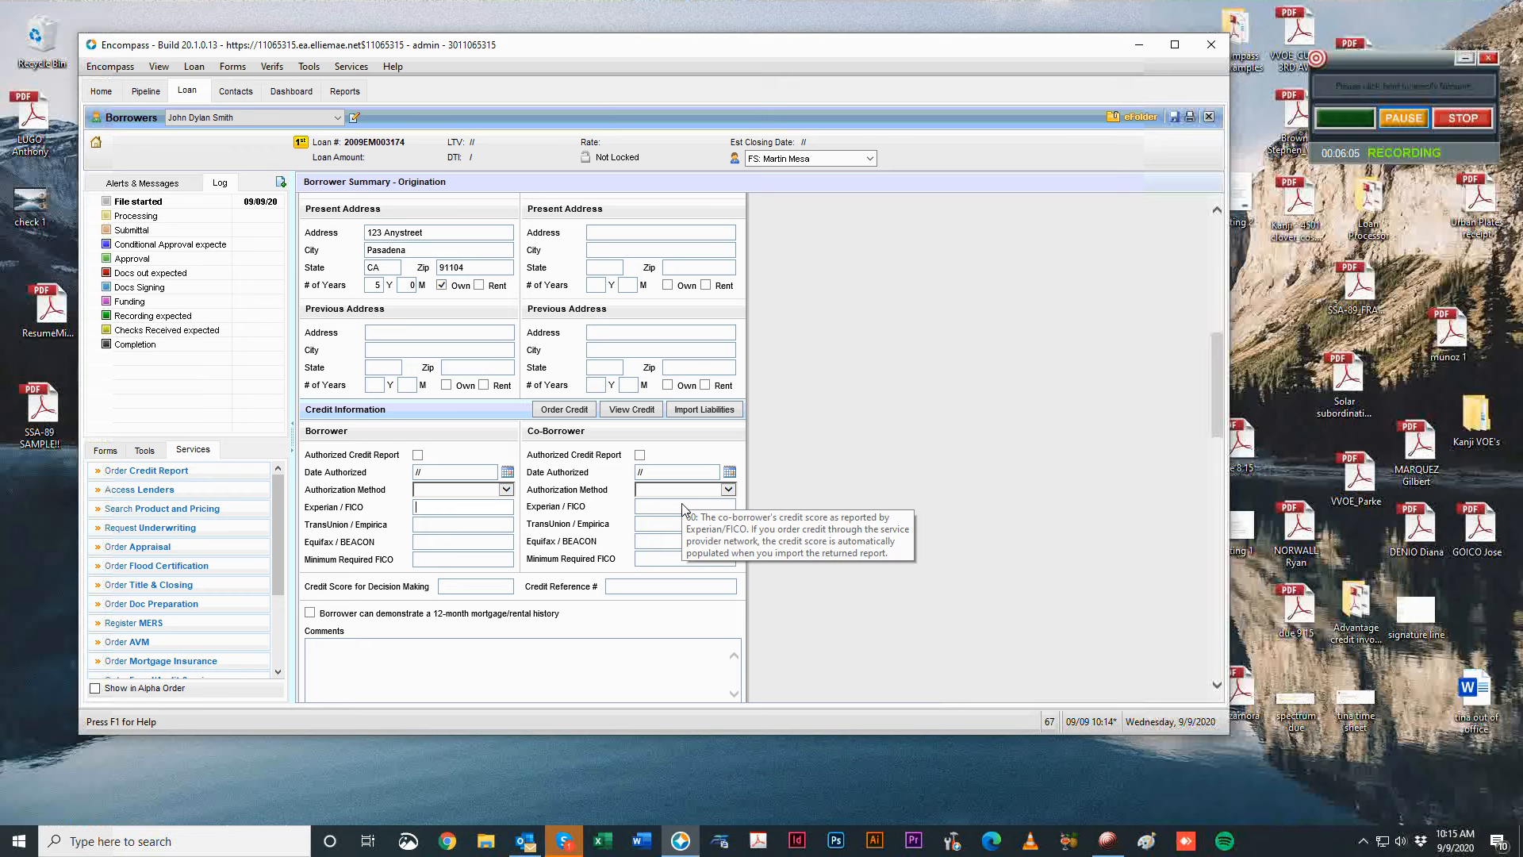
{"action": "type", "text": "654"}
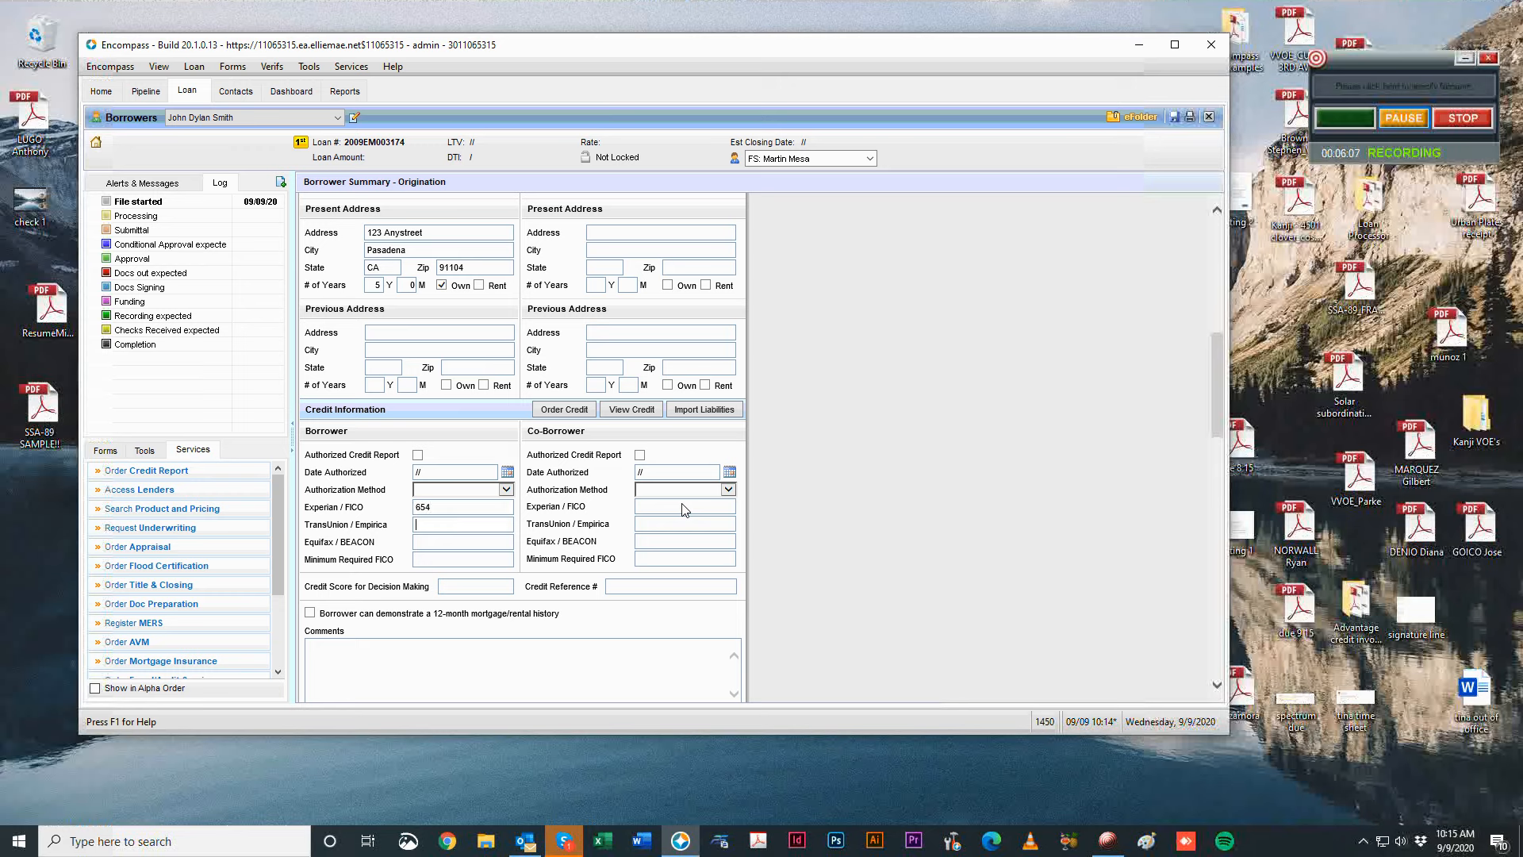
{"action": "type", "text": "700"}
{"action": "key", "text": "Tab"}
{"action": "type", "text": "4545"}
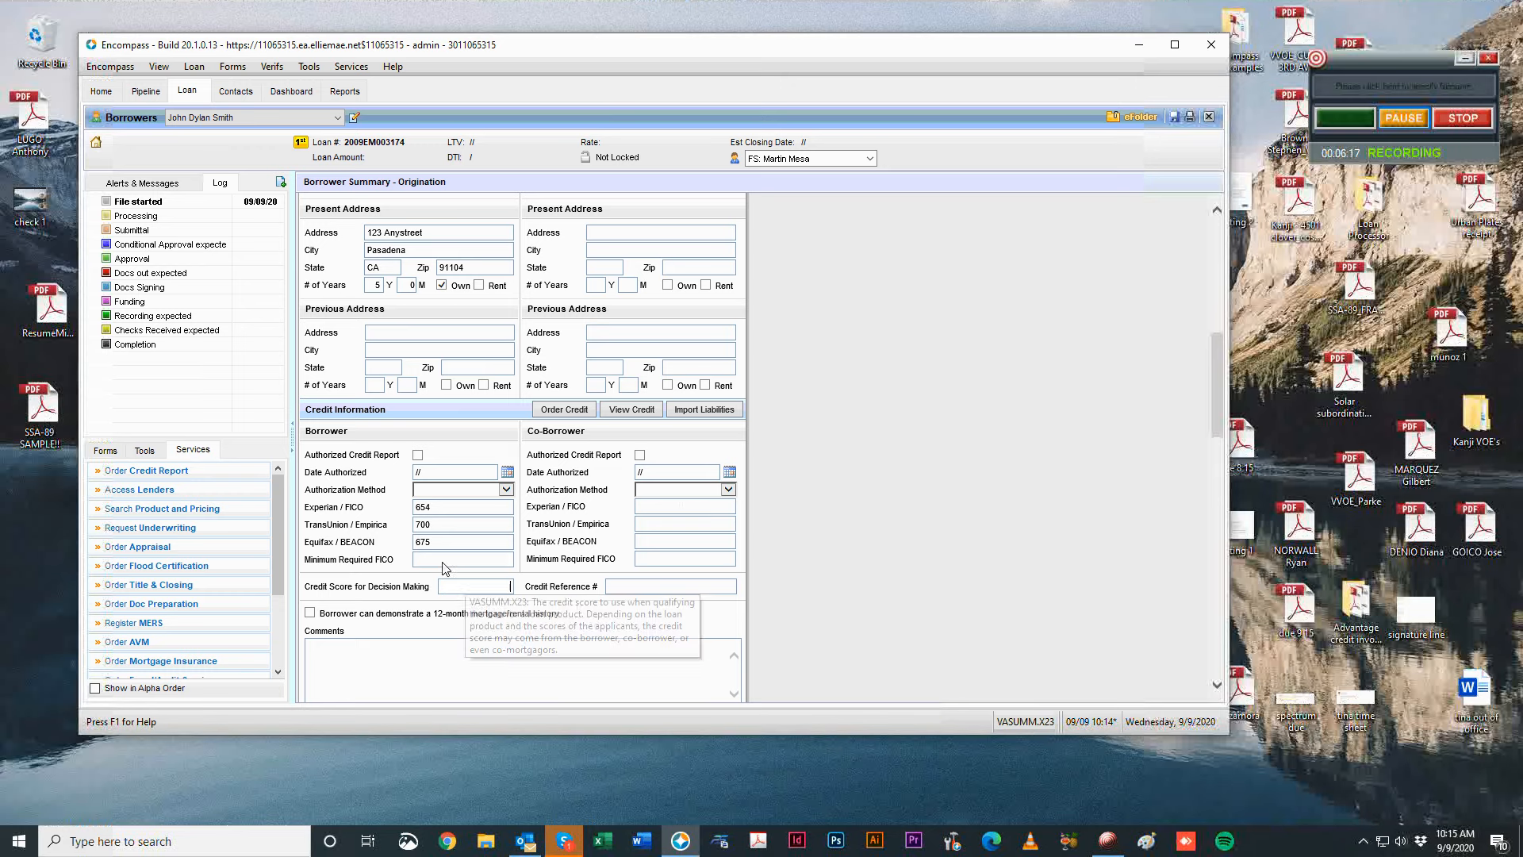
{"action": "left_click", "coordinate": [472, 589]}
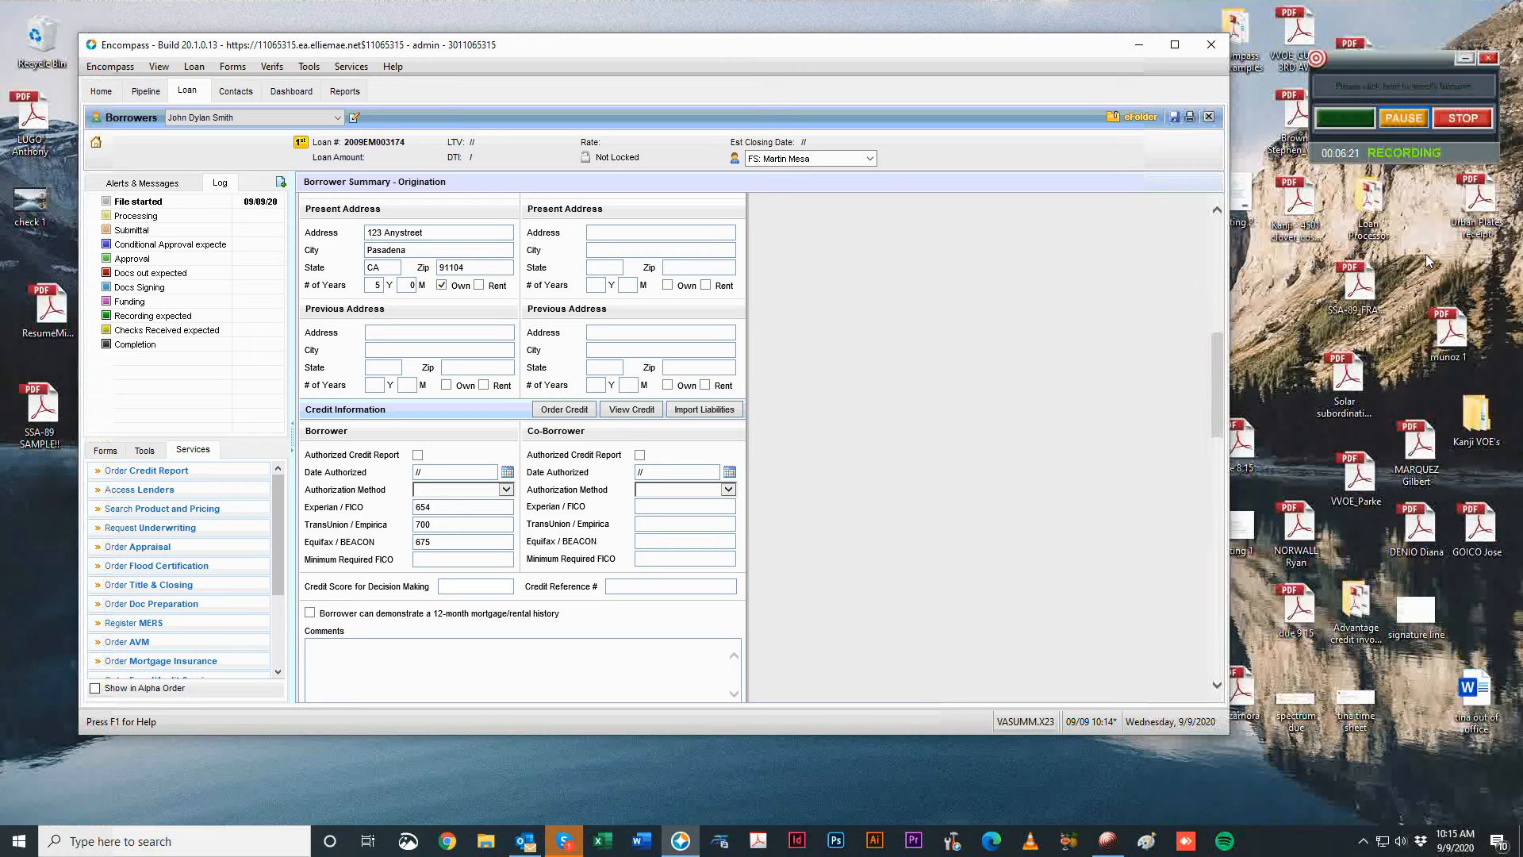
{"action": "type", "text": "675"}
{"action": "scroll", "coordinate": [954, 452], "scroll_direction": "down", "scroll_amount": 3}
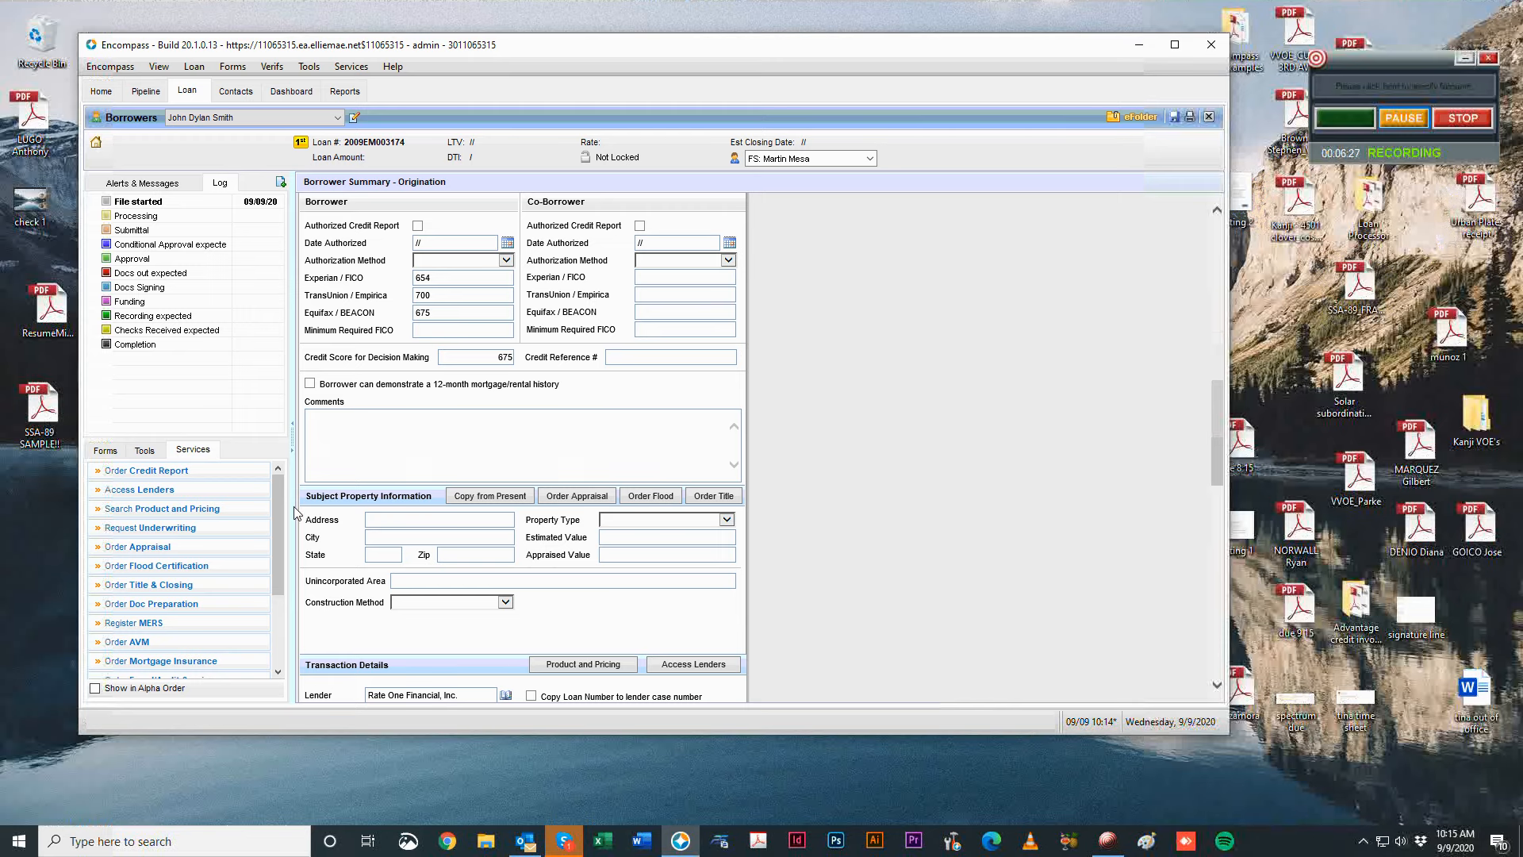
Copy the borrower's present address into the subject property.
{"action": "left_click", "coordinate": [368, 432]}
{"action": "scroll", "coordinate": [992, 347], "scroll_direction": "down", "scroll_amount": 2}
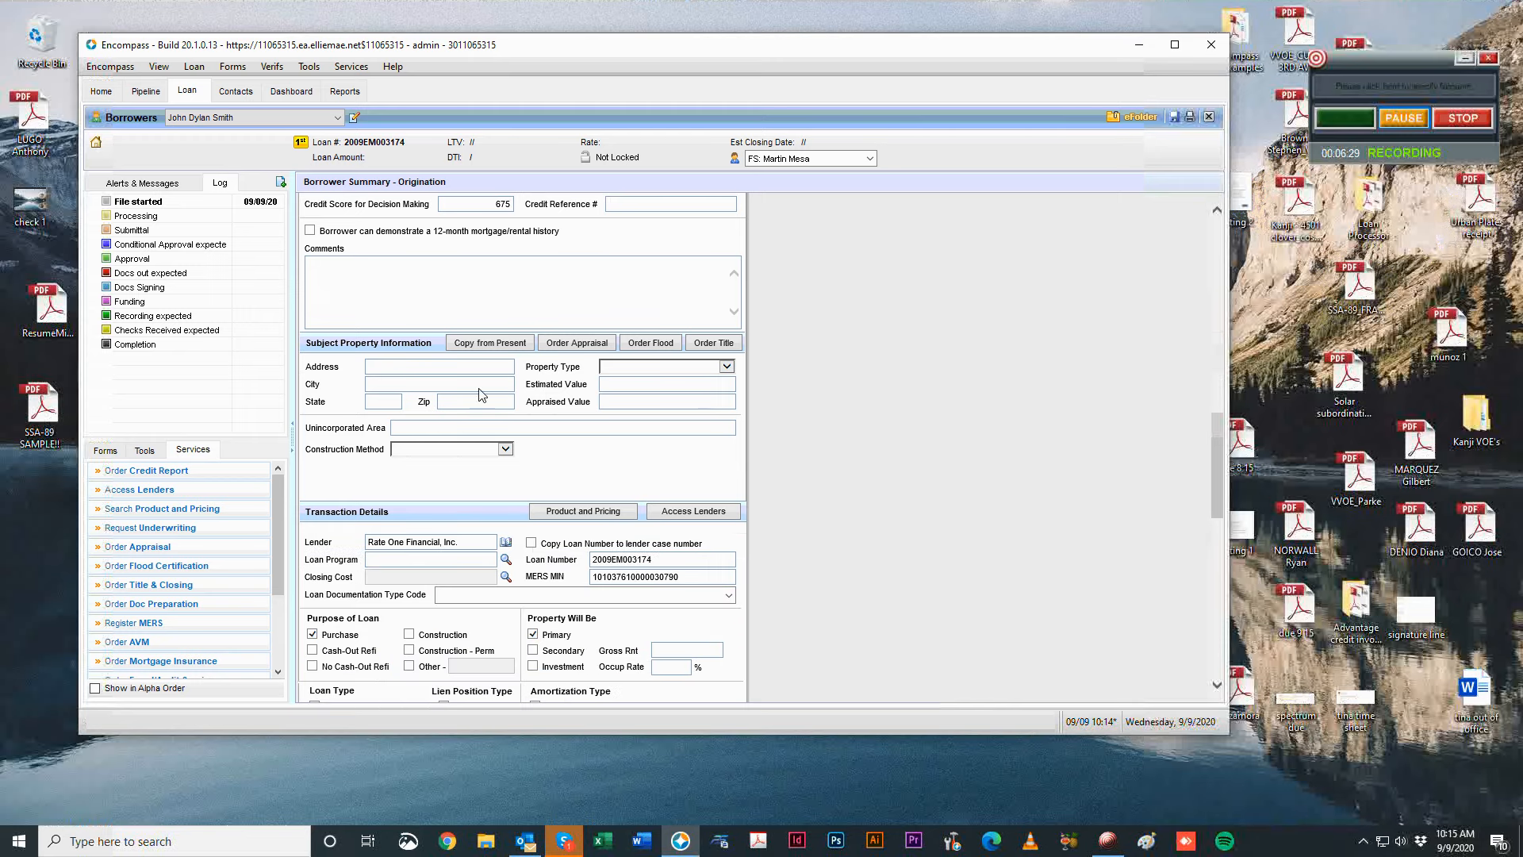
{"action": "scroll", "coordinate": [924, 401], "scroll_direction": "up", "scroll_amount": 7}
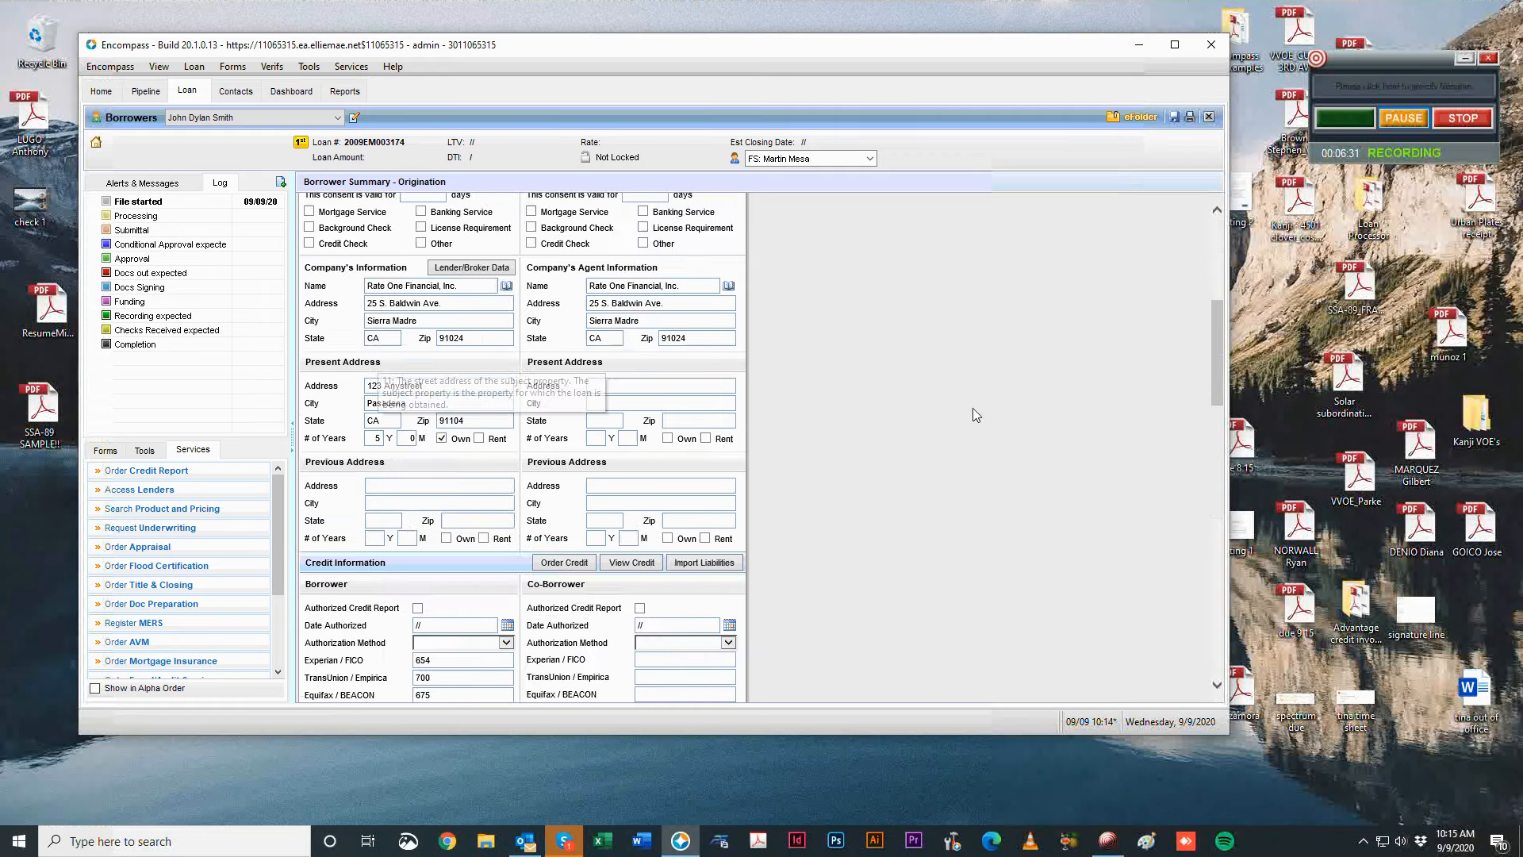
{"action": "scroll", "coordinate": [972, 407], "scroll_direction": "up", "scroll_amount": 5}
{"action": "scroll", "coordinate": [1039, 349], "scroll_direction": "down", "scroll_amount": 3}
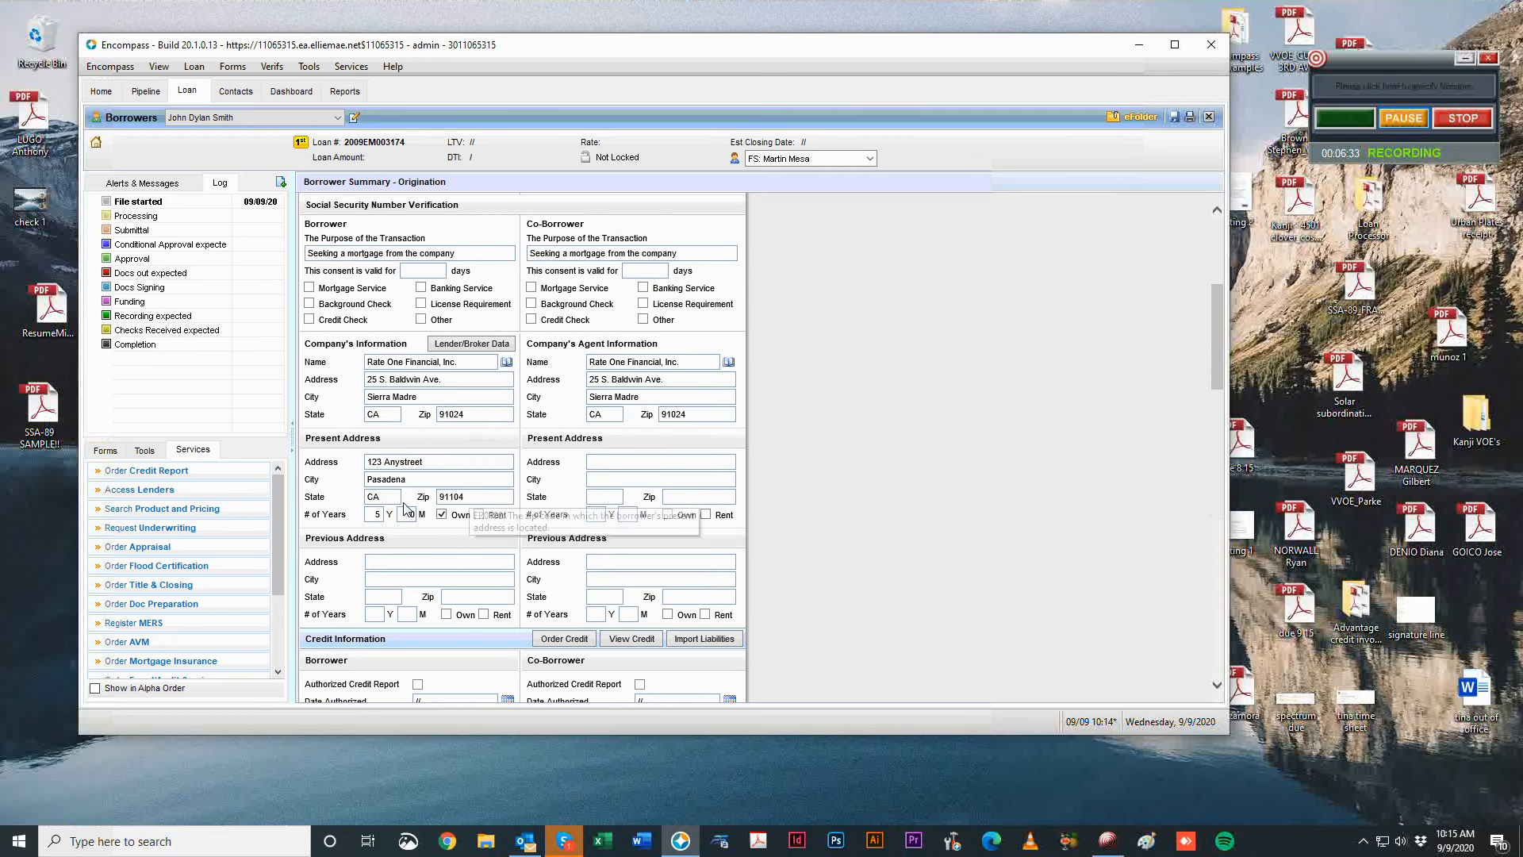
{"action": "scroll", "coordinate": [953, 508], "scroll_direction": "down", "scroll_amount": 2}
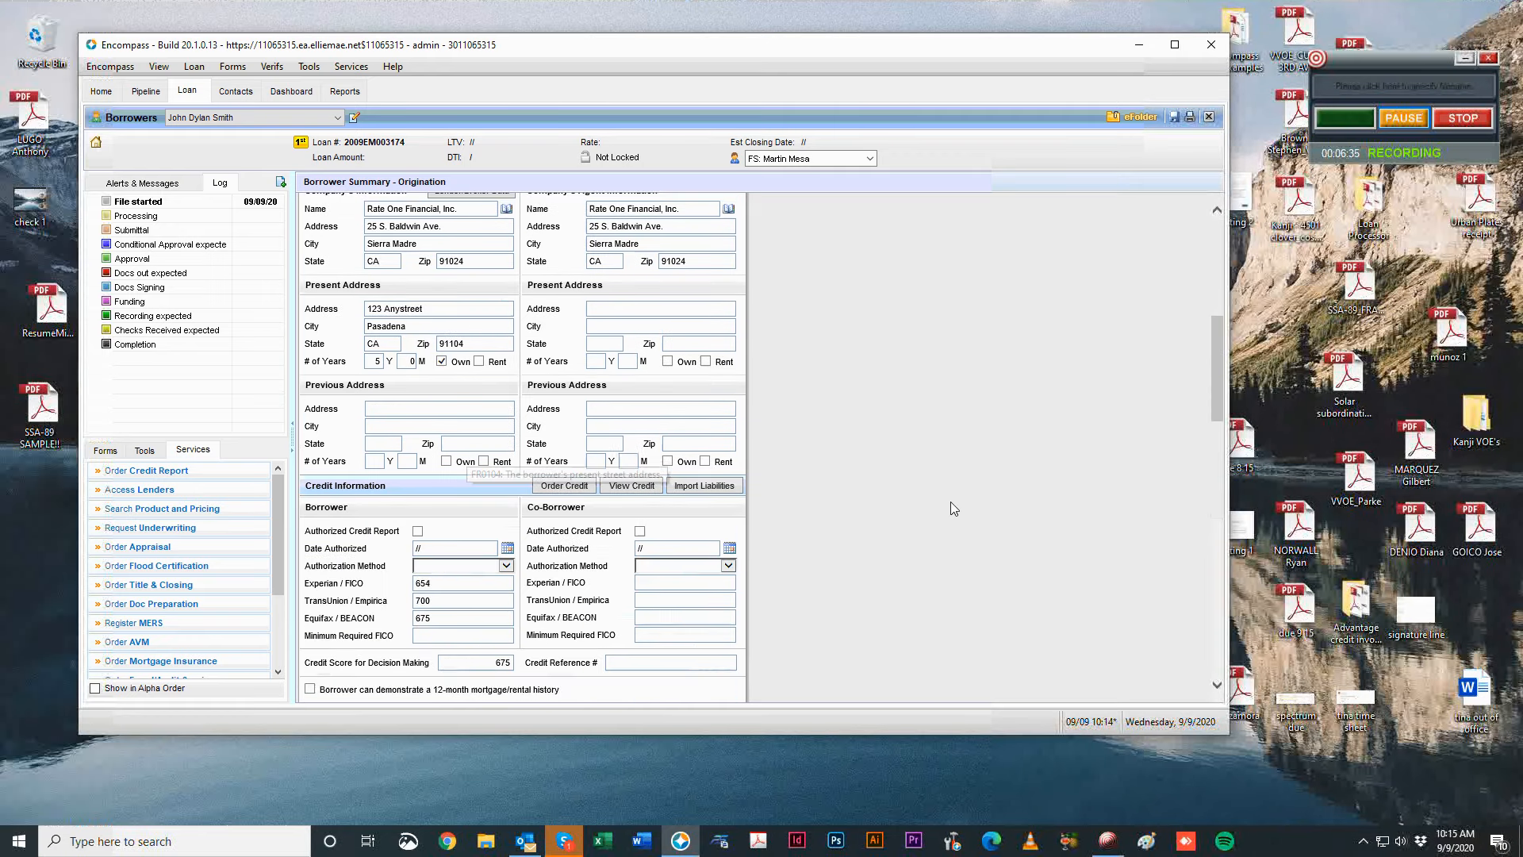
{"action": "scroll", "coordinate": [948, 496], "scroll_direction": "down", "scroll_amount": 7}
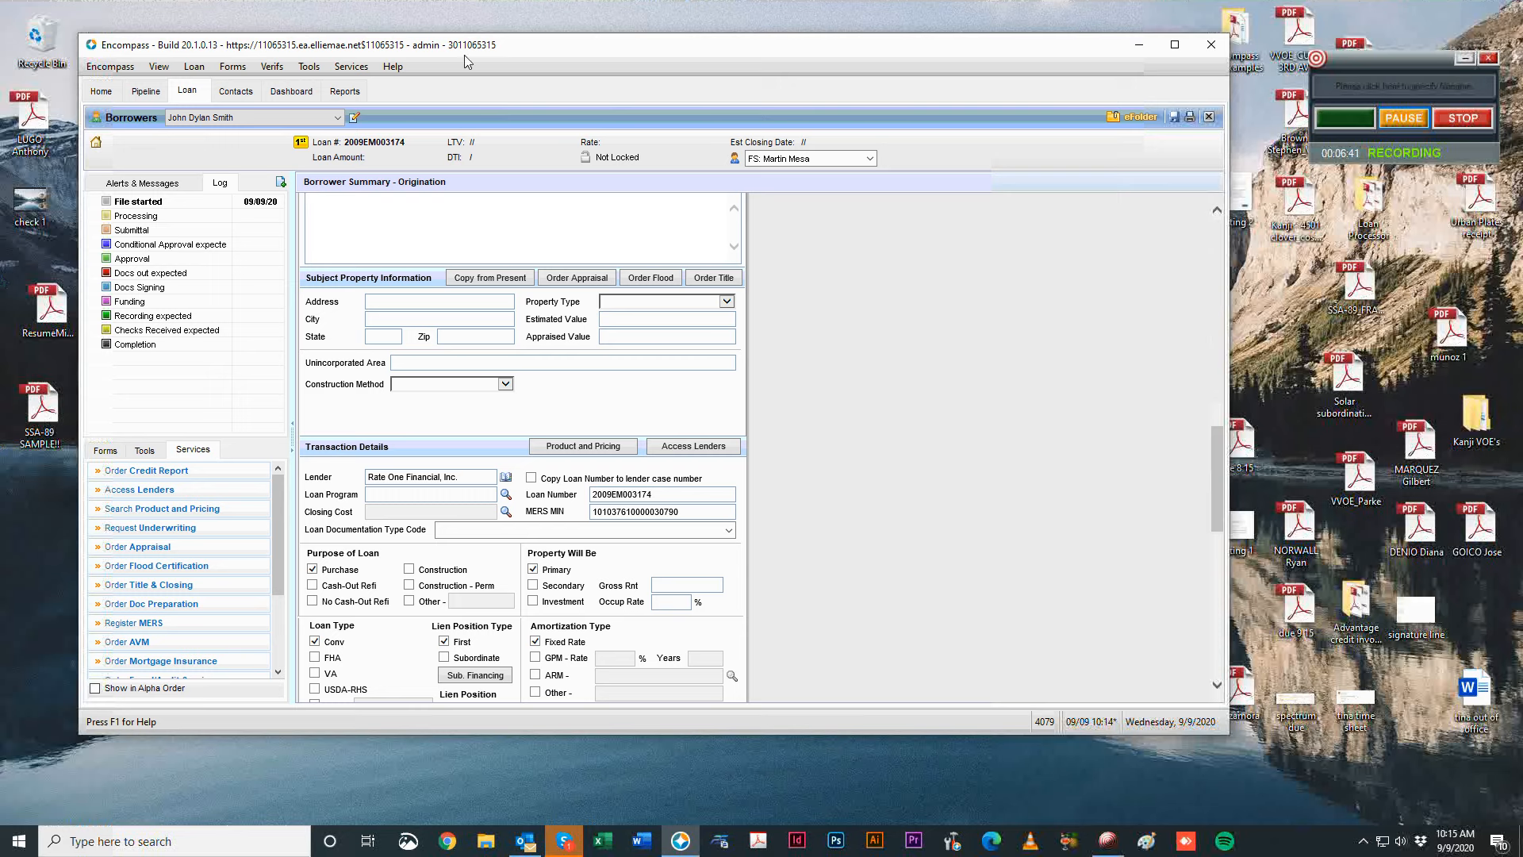
{"action": "left_click", "coordinate": [496, 284]}
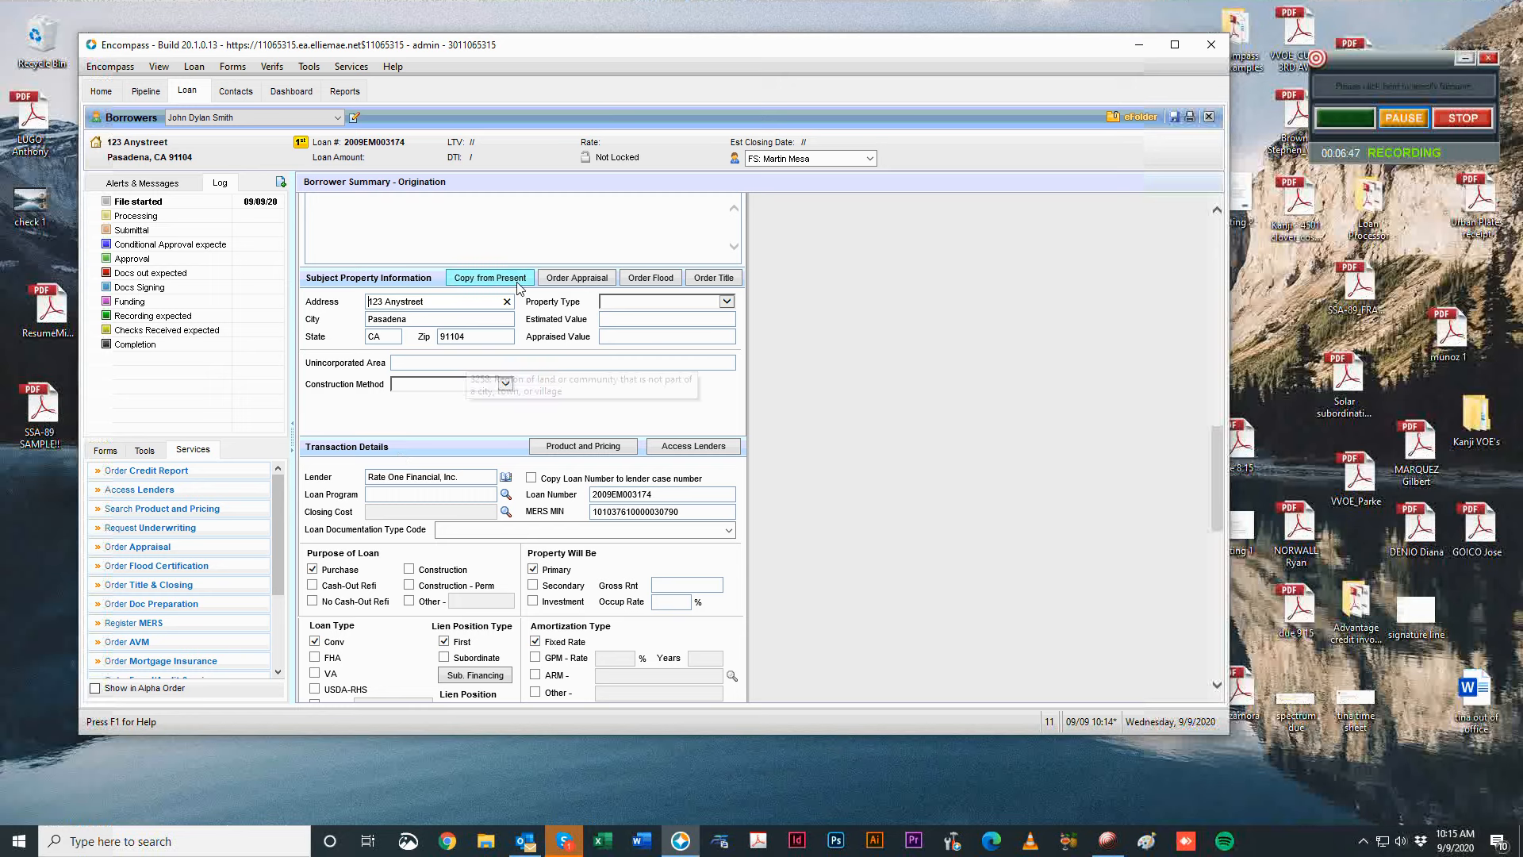
Set the property type to Detached and the estimated value to 560,000.
{"action": "left_click", "coordinate": [724, 302]}
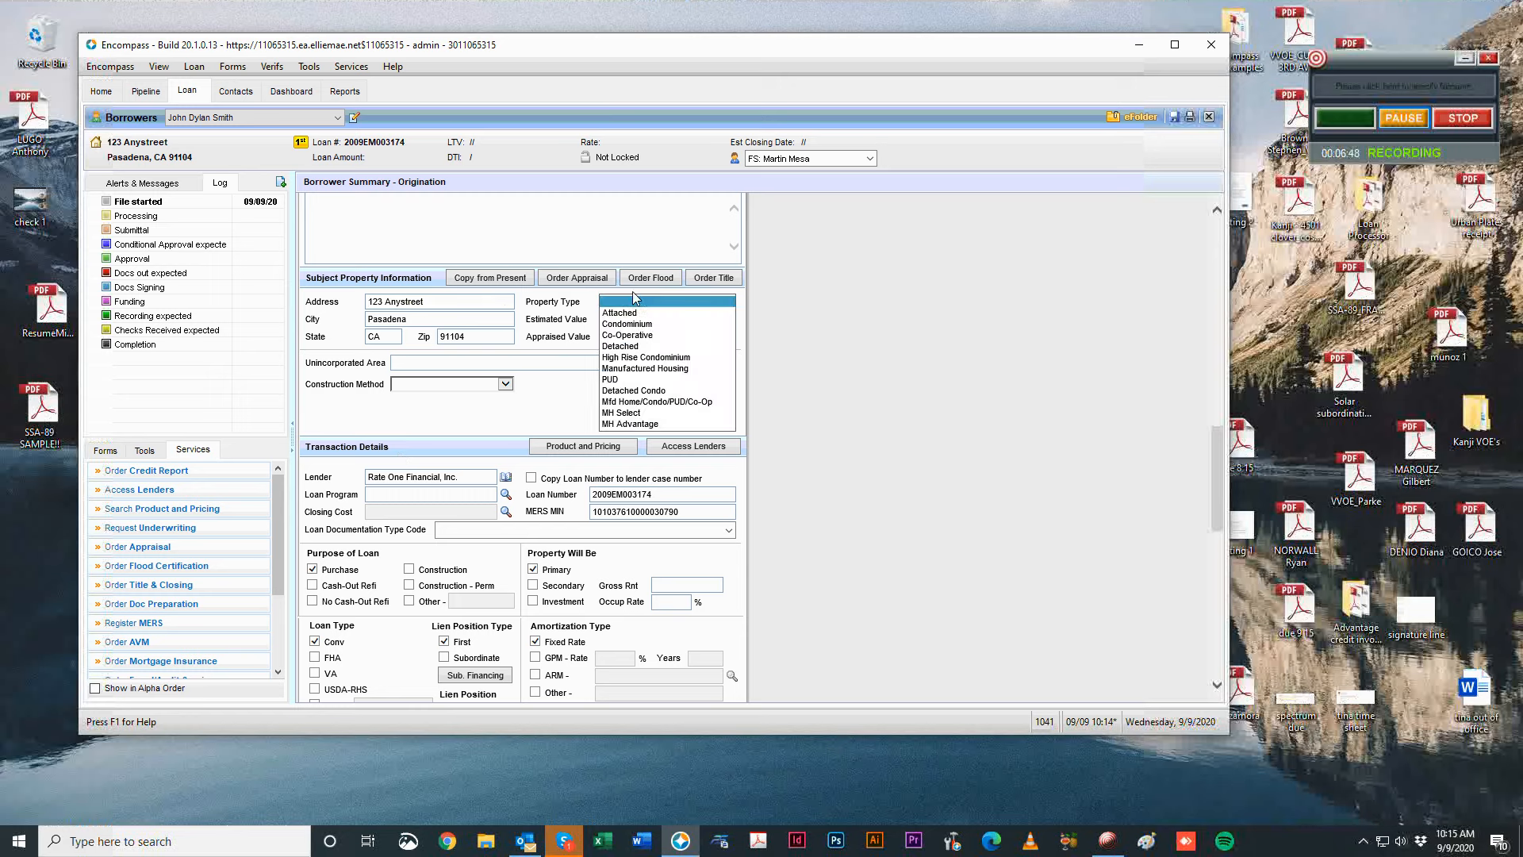
{"action": "left_click", "coordinate": [647, 347]}
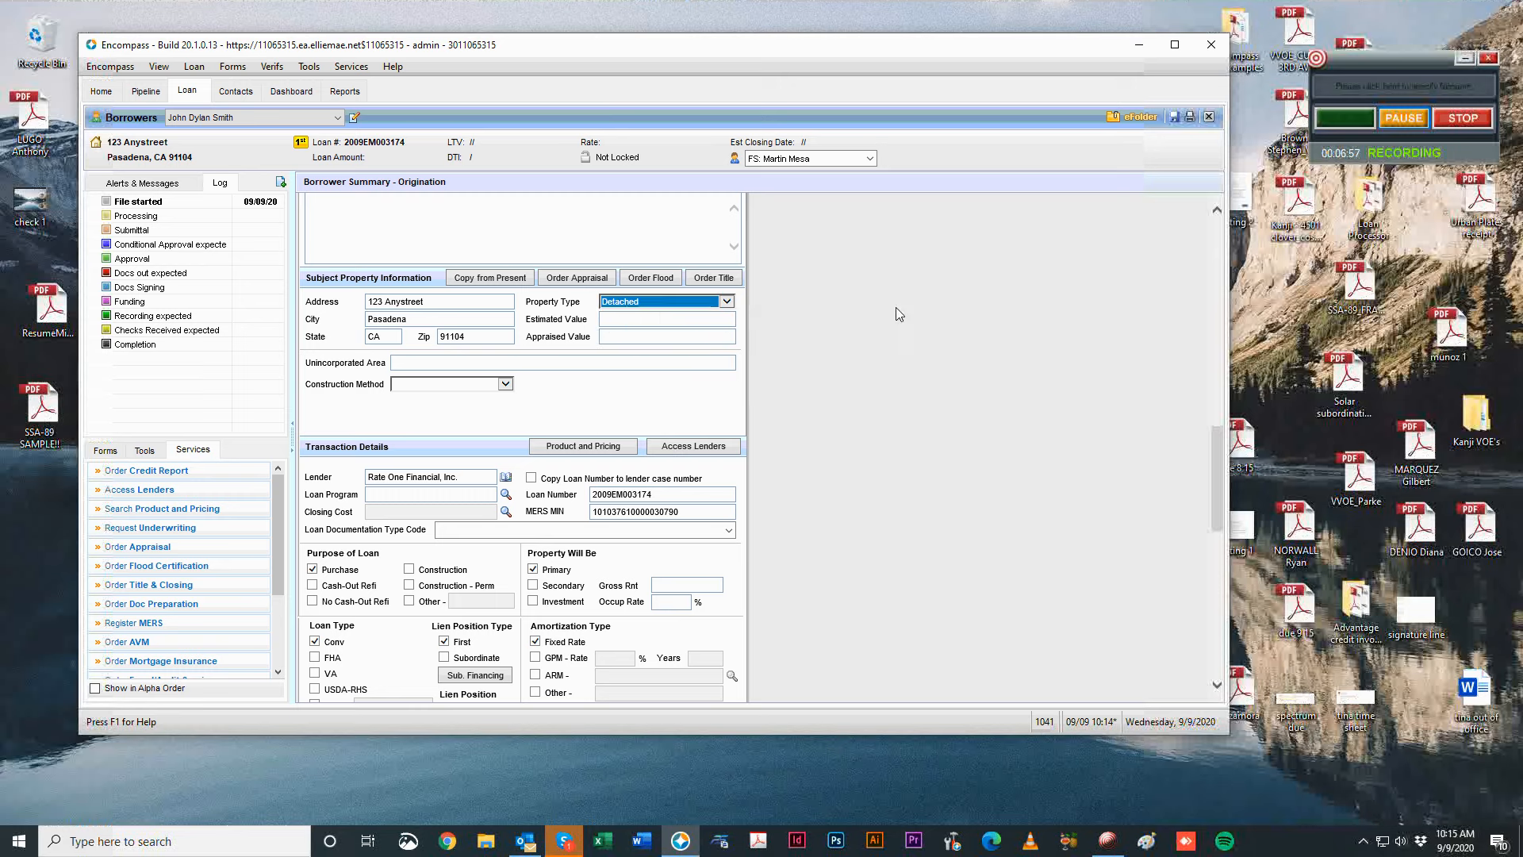
{"action": "left_click", "coordinate": [632, 321]}
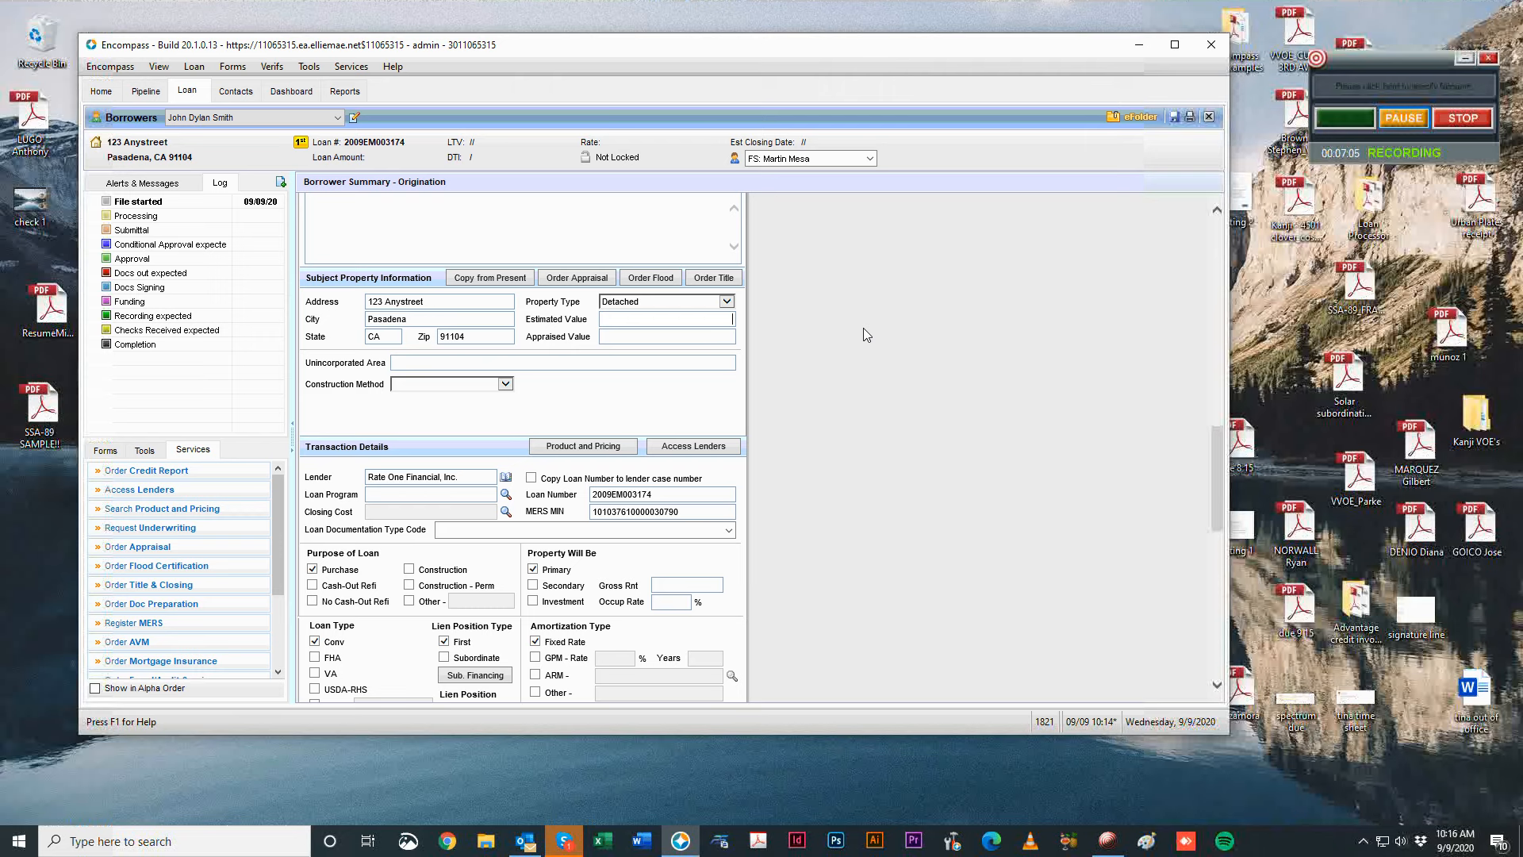
{"action": "type", "text": "560000"}
{"action": "key", "text": "Caps_Lock"}
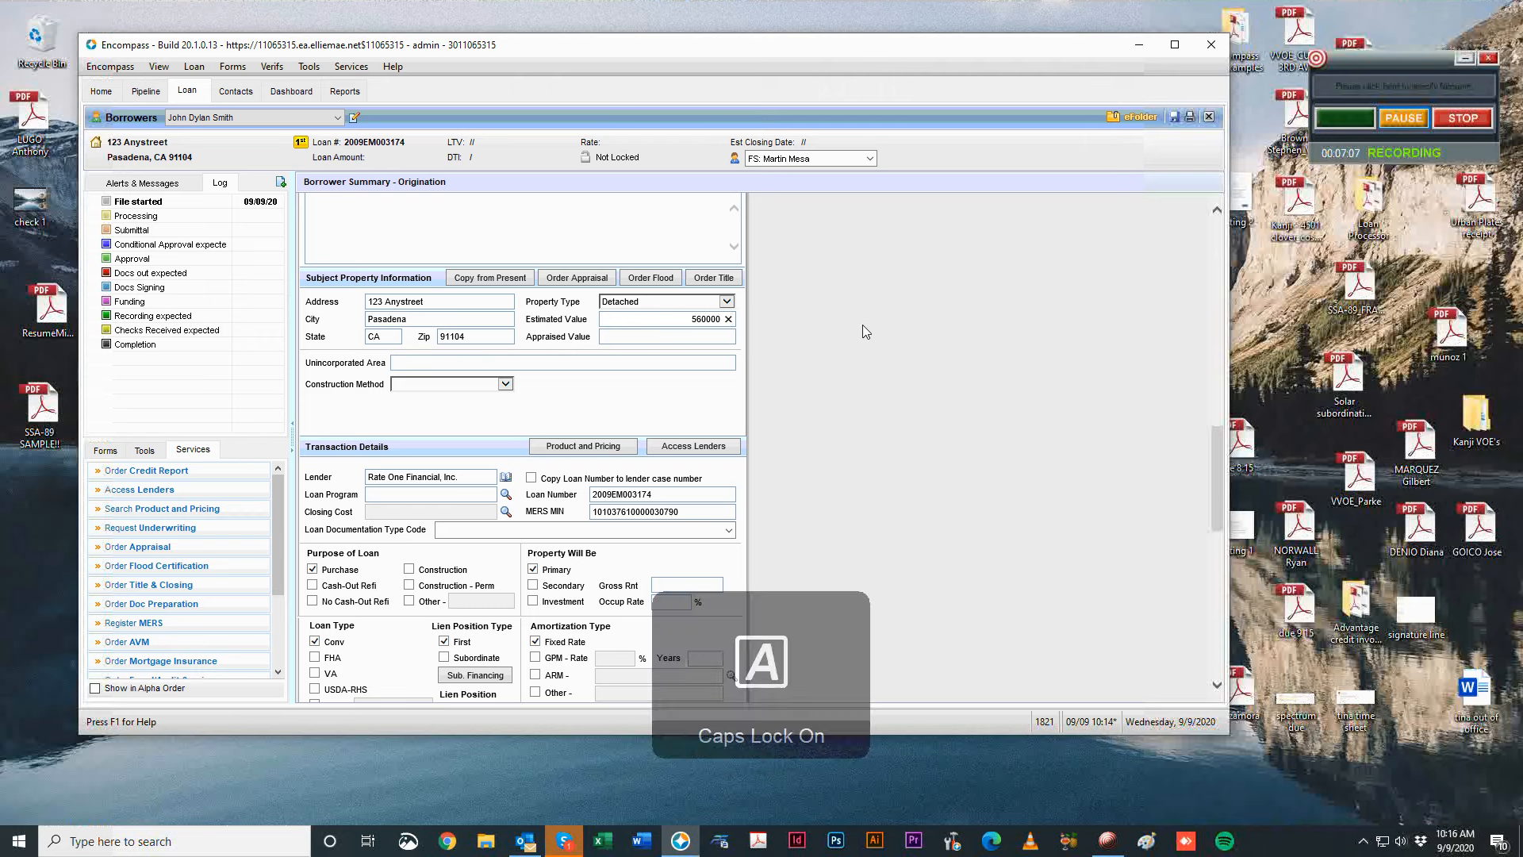
{"action": "key", "text": "Caps_Lock"}
{"action": "left_click", "coordinate": [861, 323]}
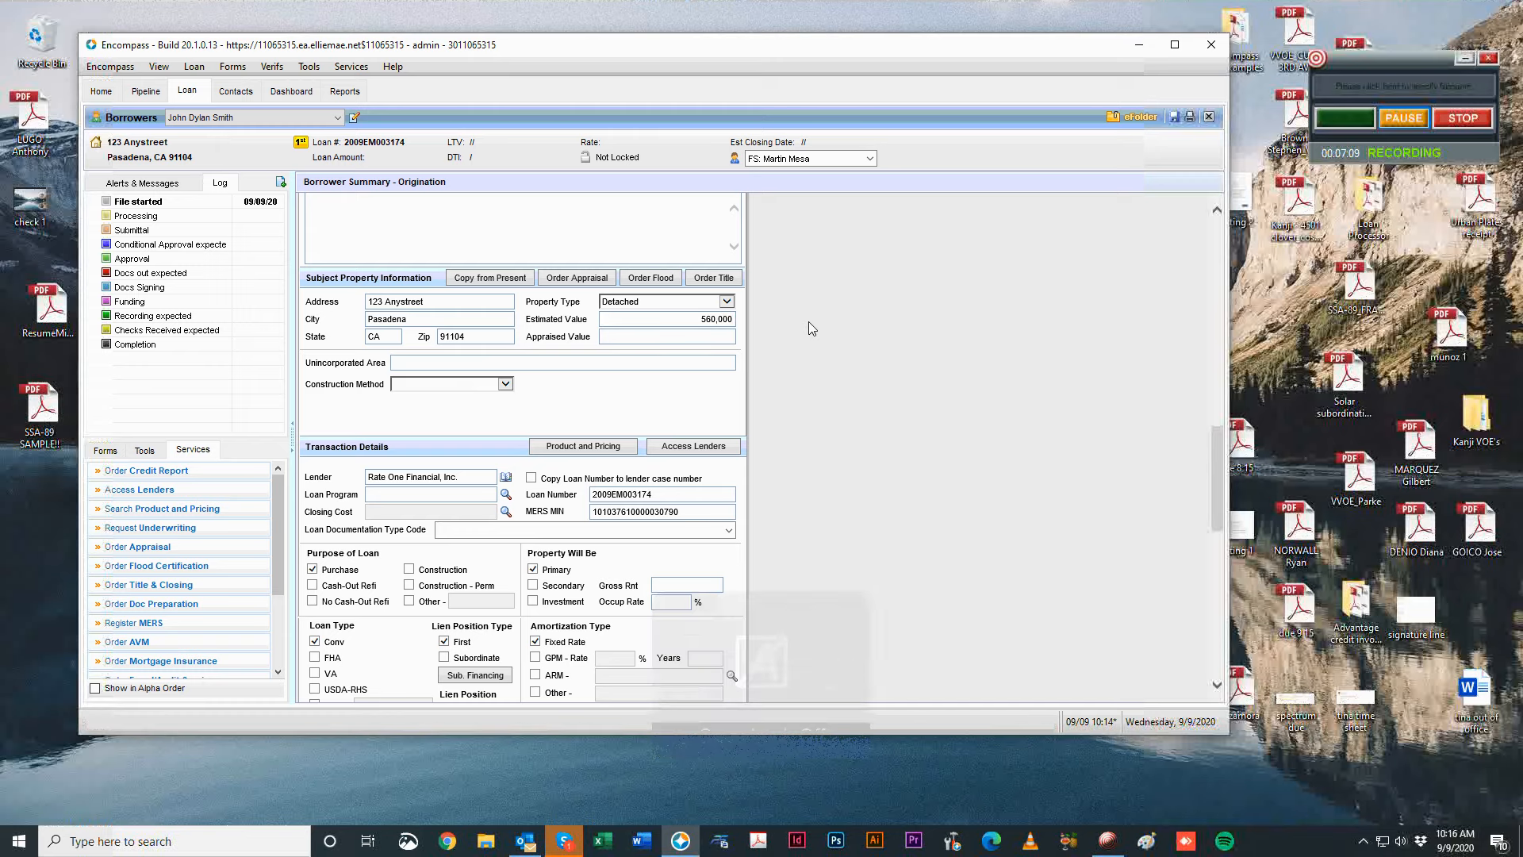
{"action": "left_click", "coordinate": [724, 337]}
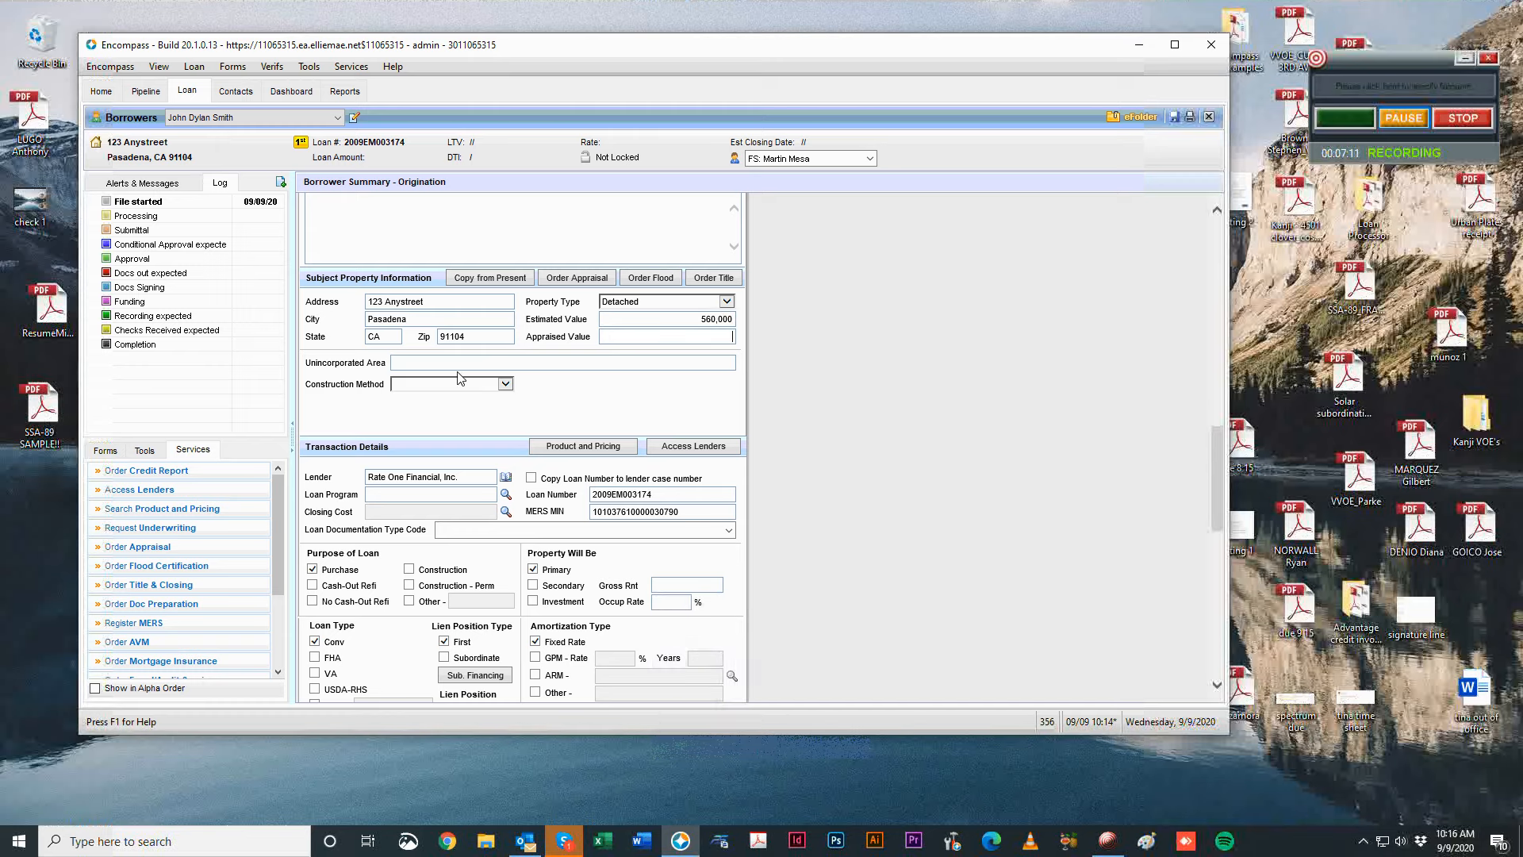
Choose the 30 Year Fixed template from the loan program templates list.
{"action": "scroll", "coordinate": [879, 398], "scroll_direction": "down", "scroll_amount": 3}
{"action": "scroll", "coordinate": [879, 398], "scroll_direction": "up", "scroll_amount": 1}
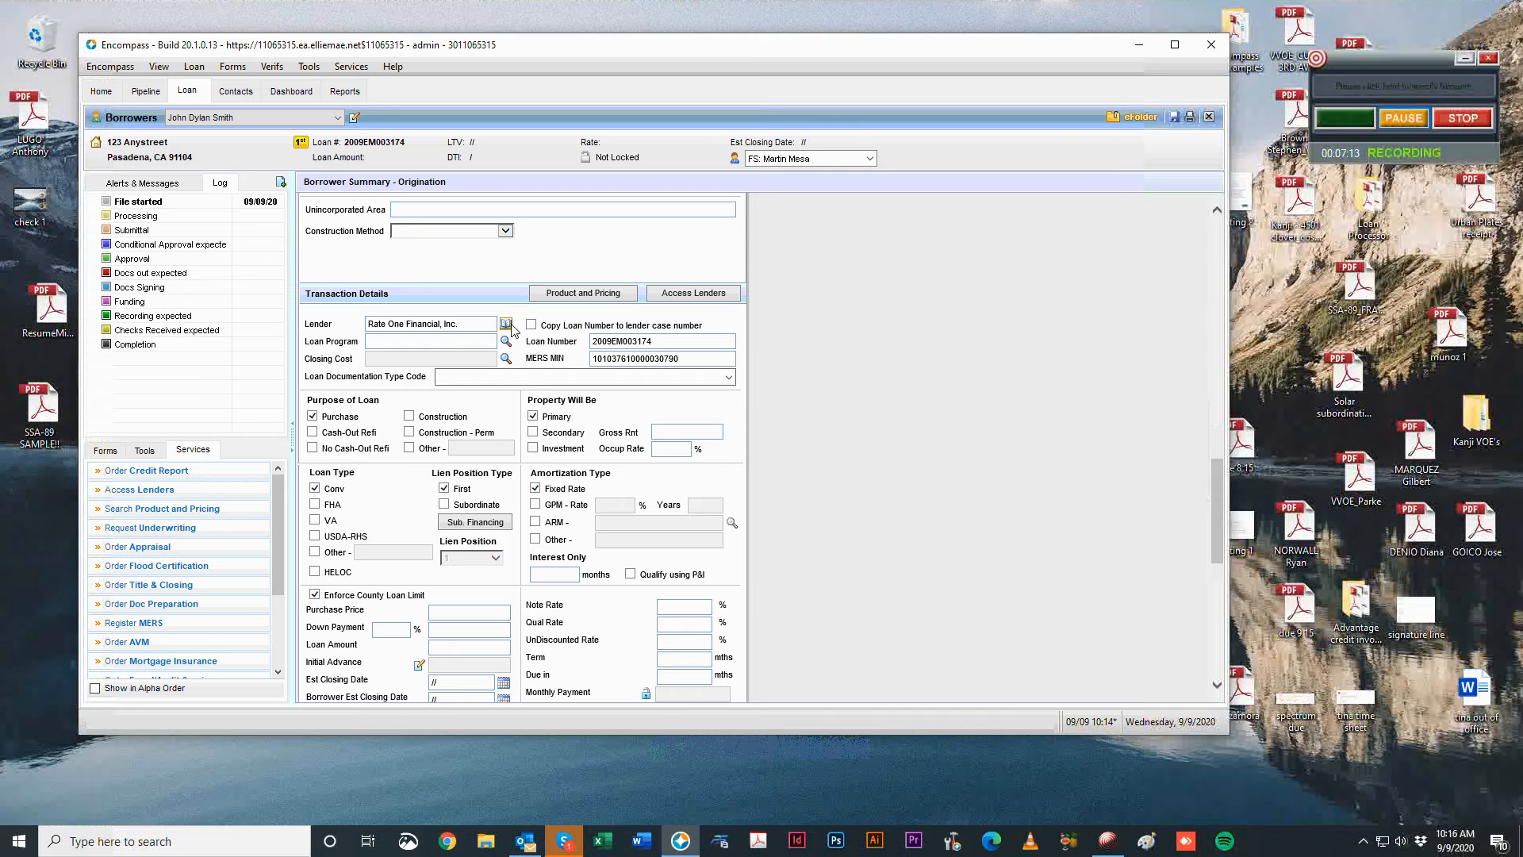
{"action": "left_click", "coordinate": [105, 450]}
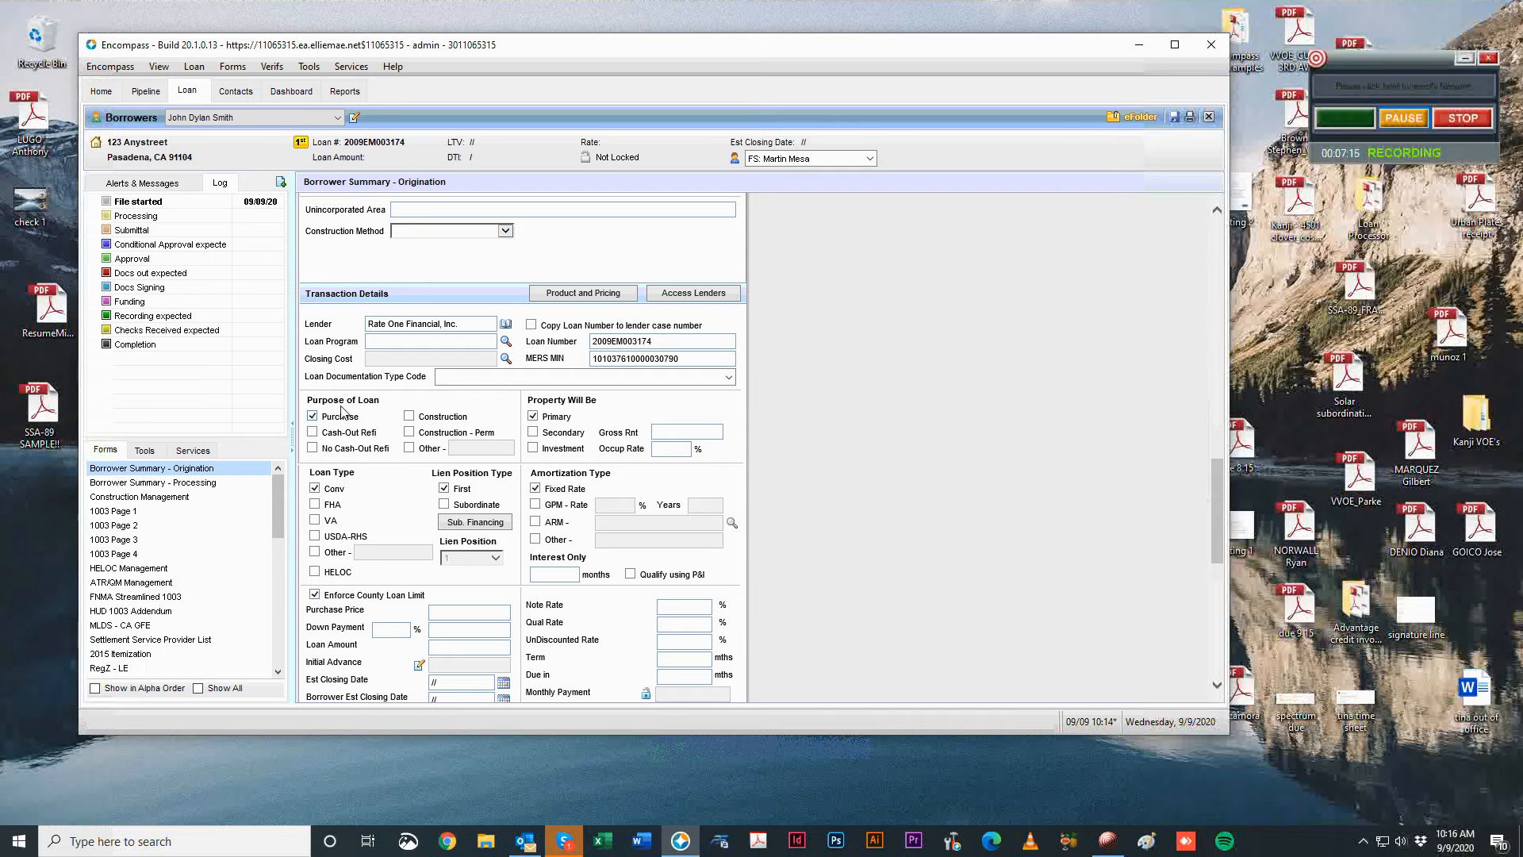
{"action": "left_click", "coordinate": [506, 341]}
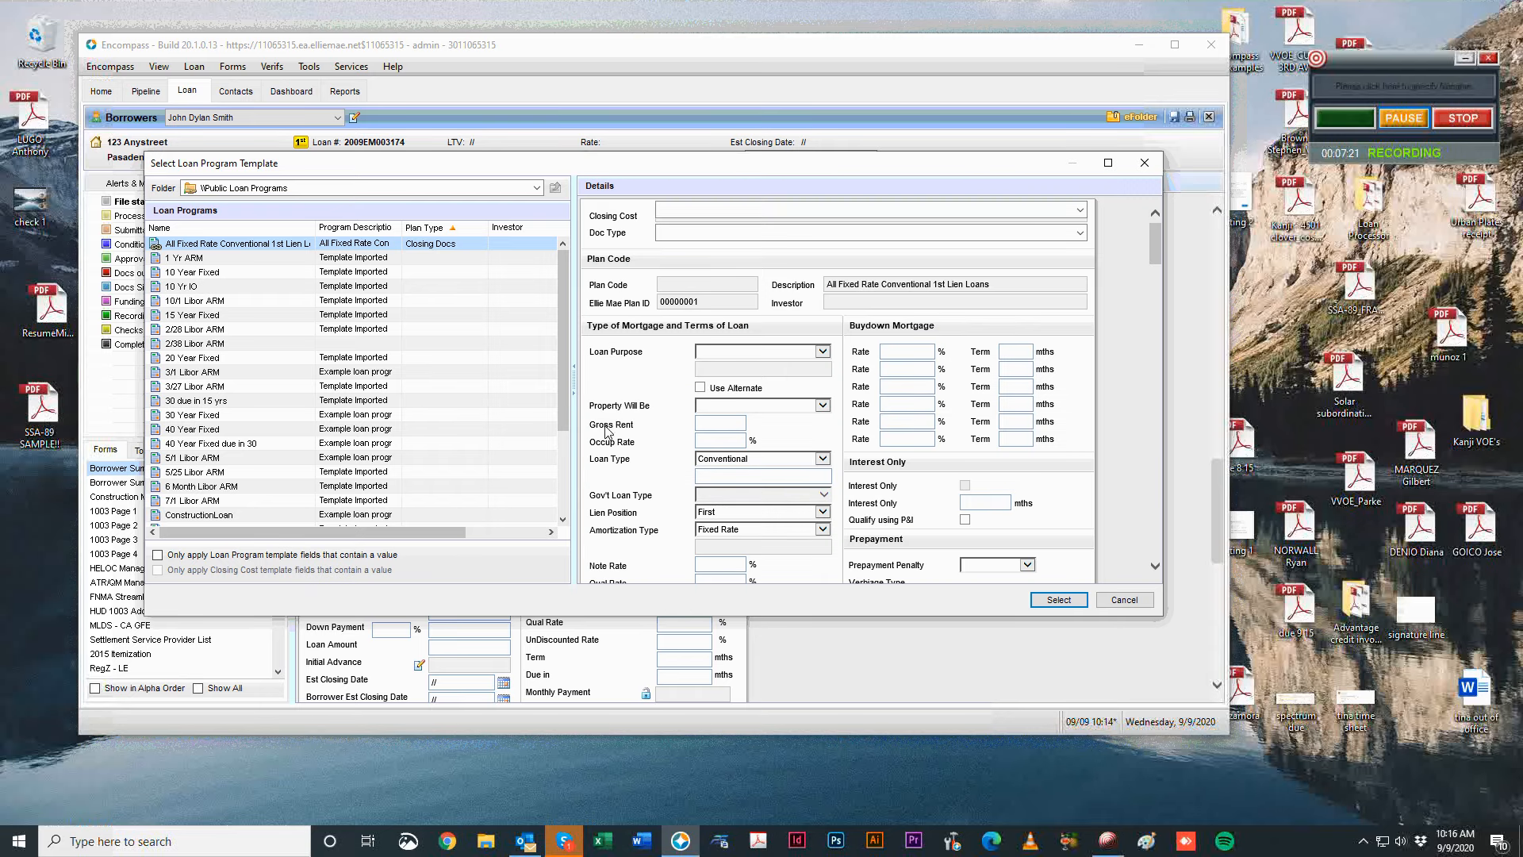
{"action": "scroll", "coordinate": [611, 435], "scroll_direction": "down", "scroll_amount": 1}
{"action": "scroll", "coordinate": [633, 452], "scroll_direction": "down", "scroll_amount": 1}
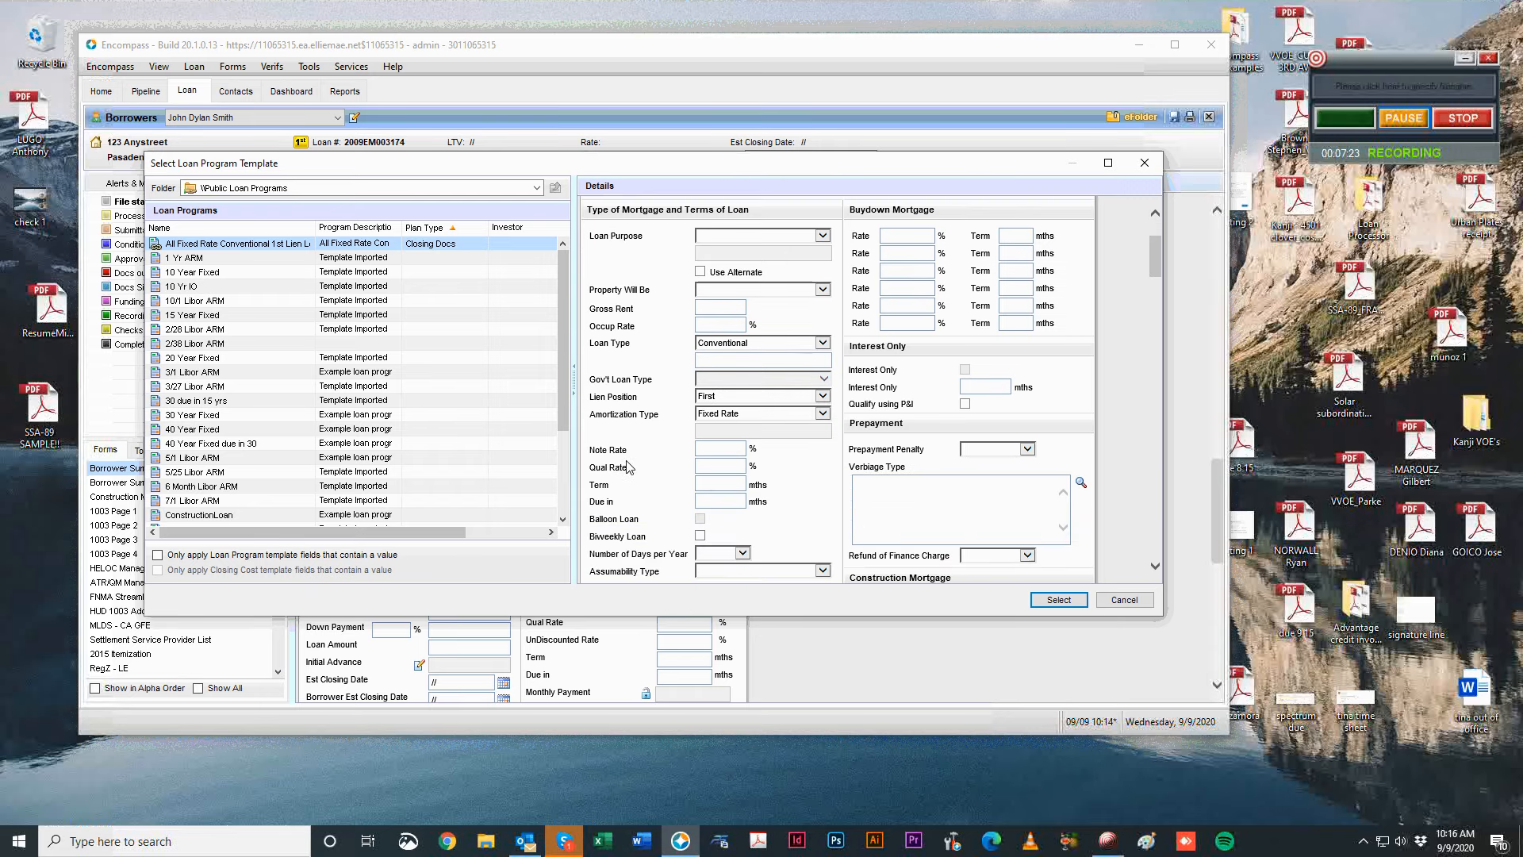
{"action": "scroll", "coordinate": [628, 466], "scroll_direction": "up", "scroll_amount": 2}
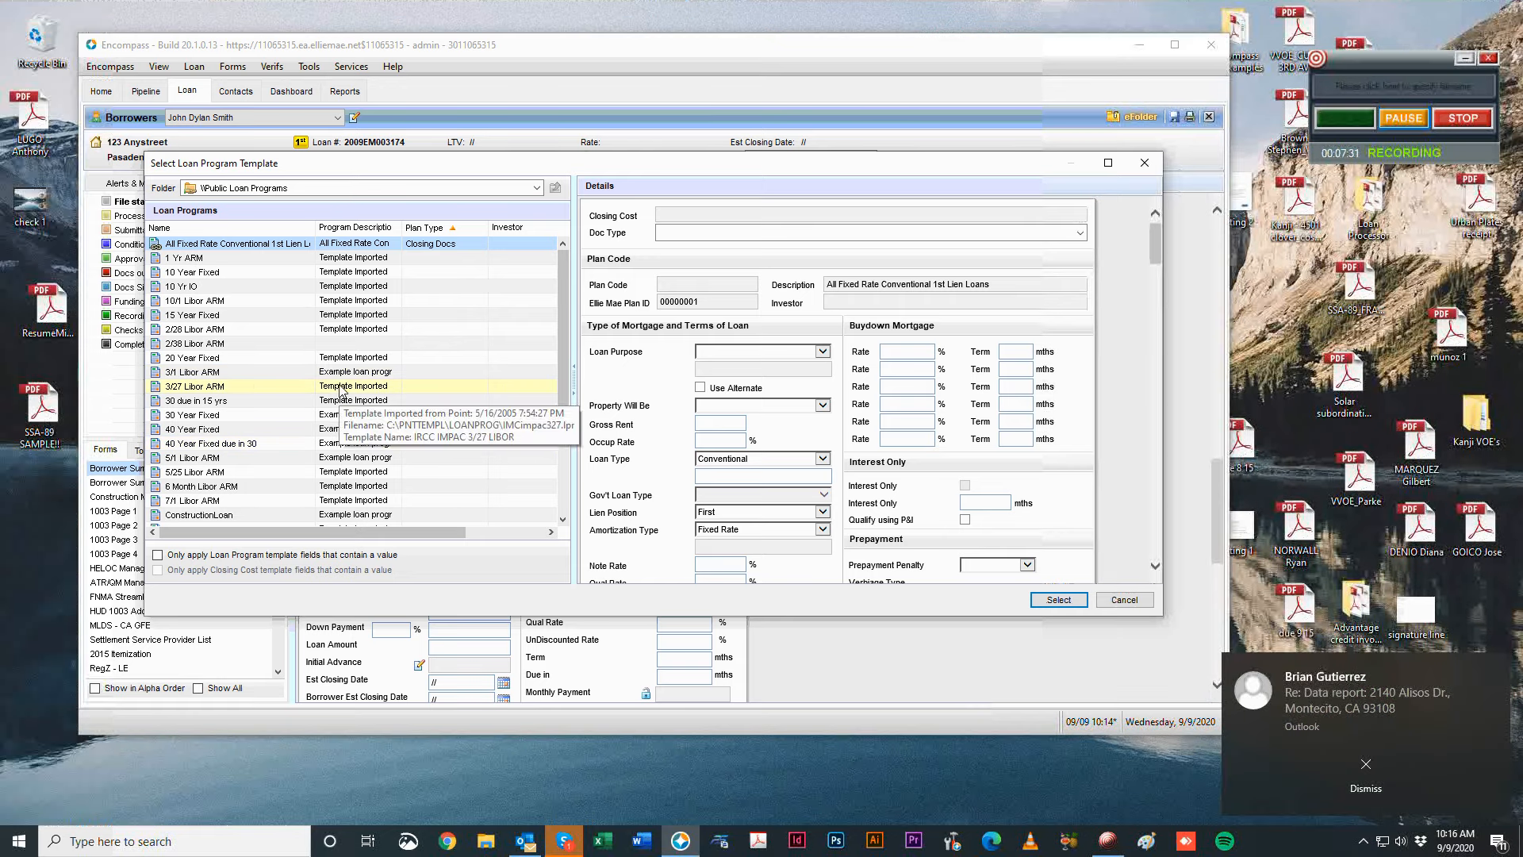
{"action": "left_click", "coordinate": [302, 418]}
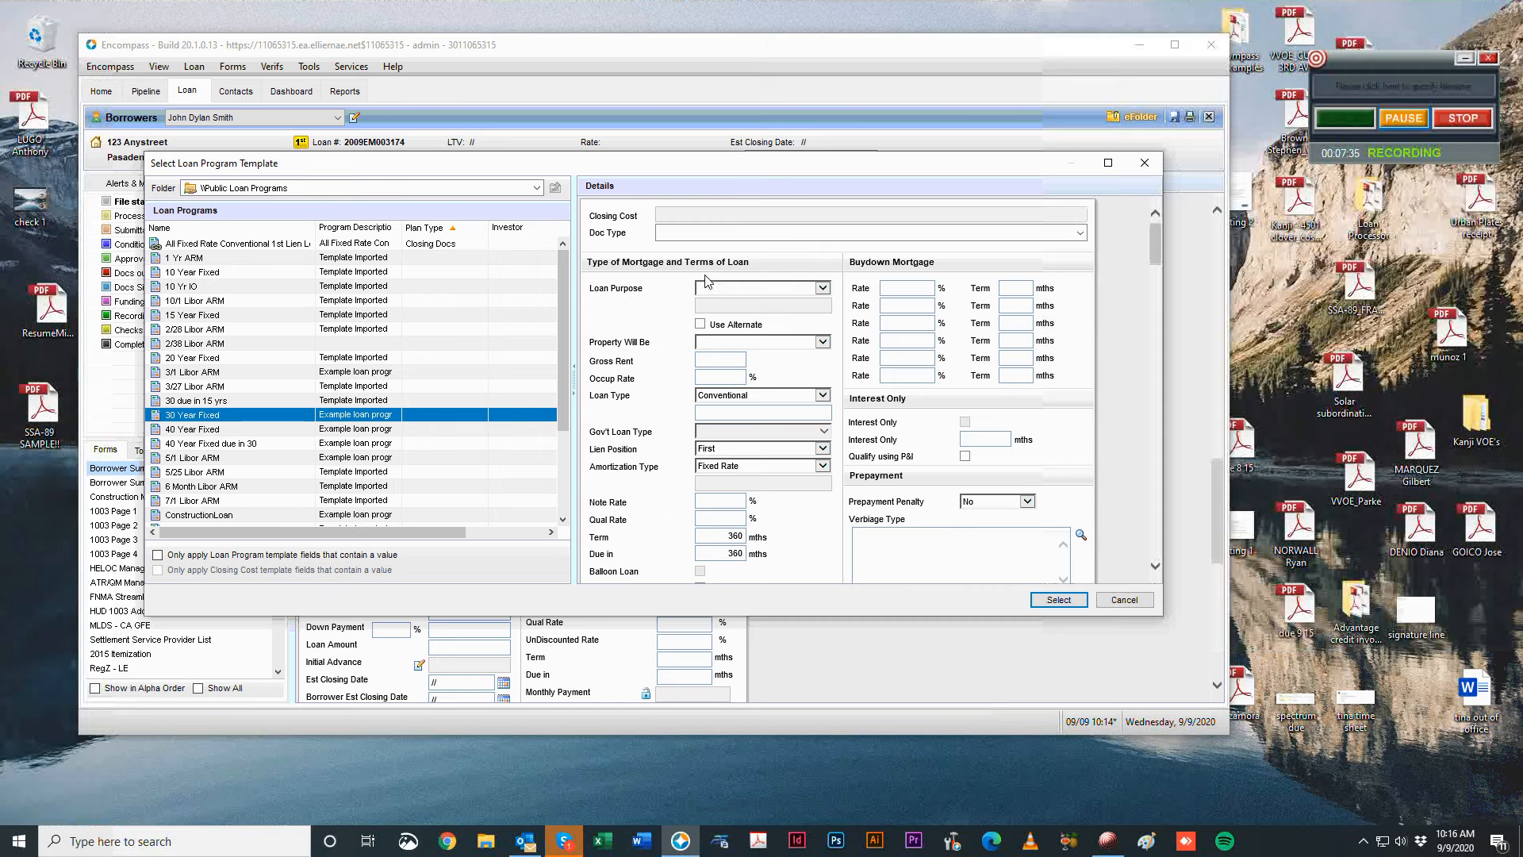
Set loan purpose to No Cash-Out Refi, property to Primary, and note rate to 3.000%.
{"action": "left_click", "coordinate": [707, 286]}
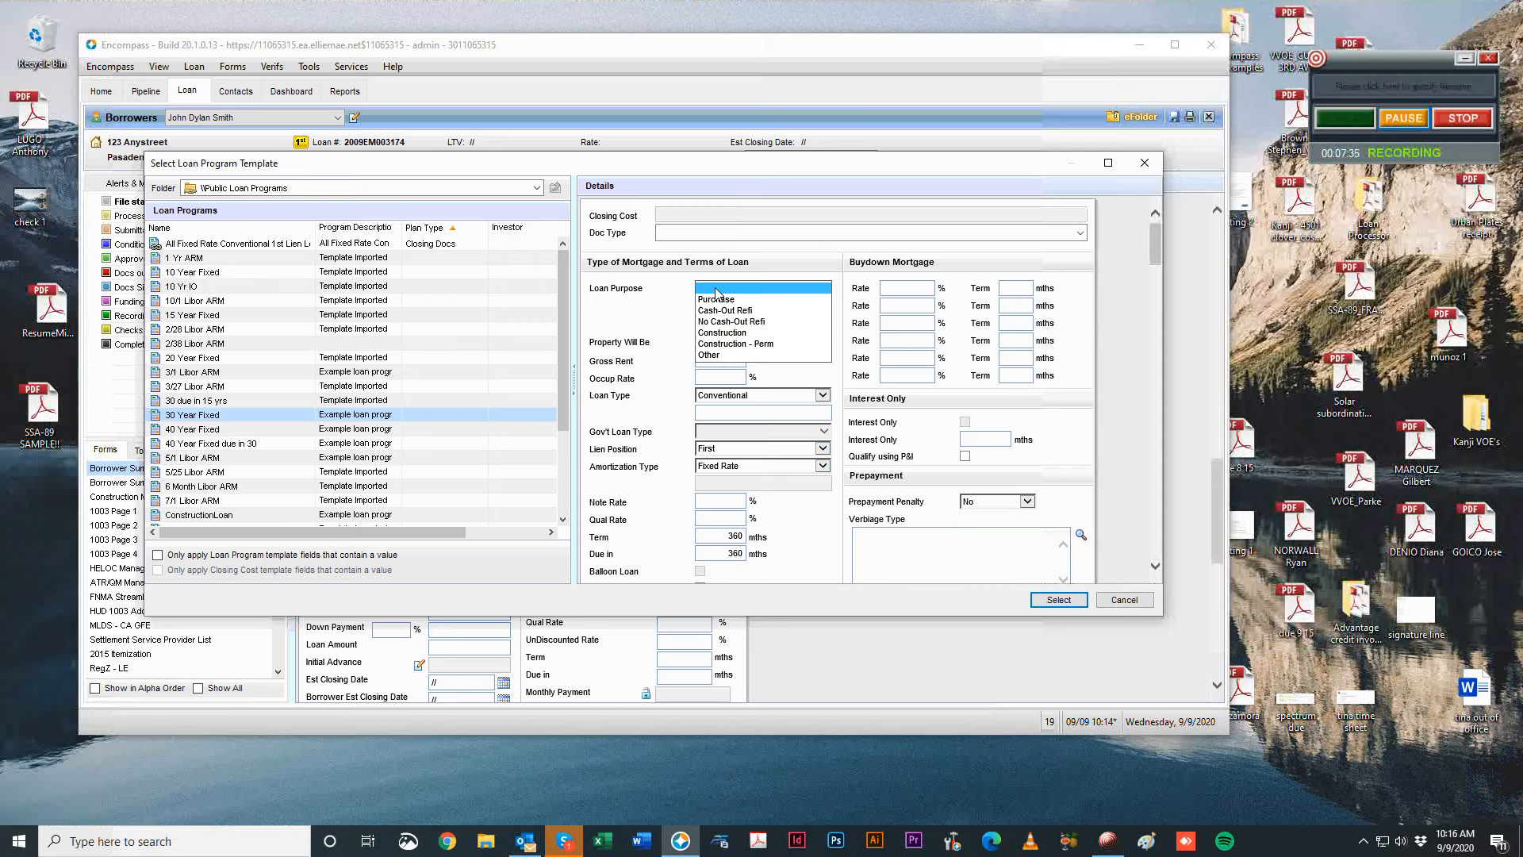
{"action": "left_click", "coordinate": [744, 322]}
{"action": "left_click", "coordinate": [750, 347]}
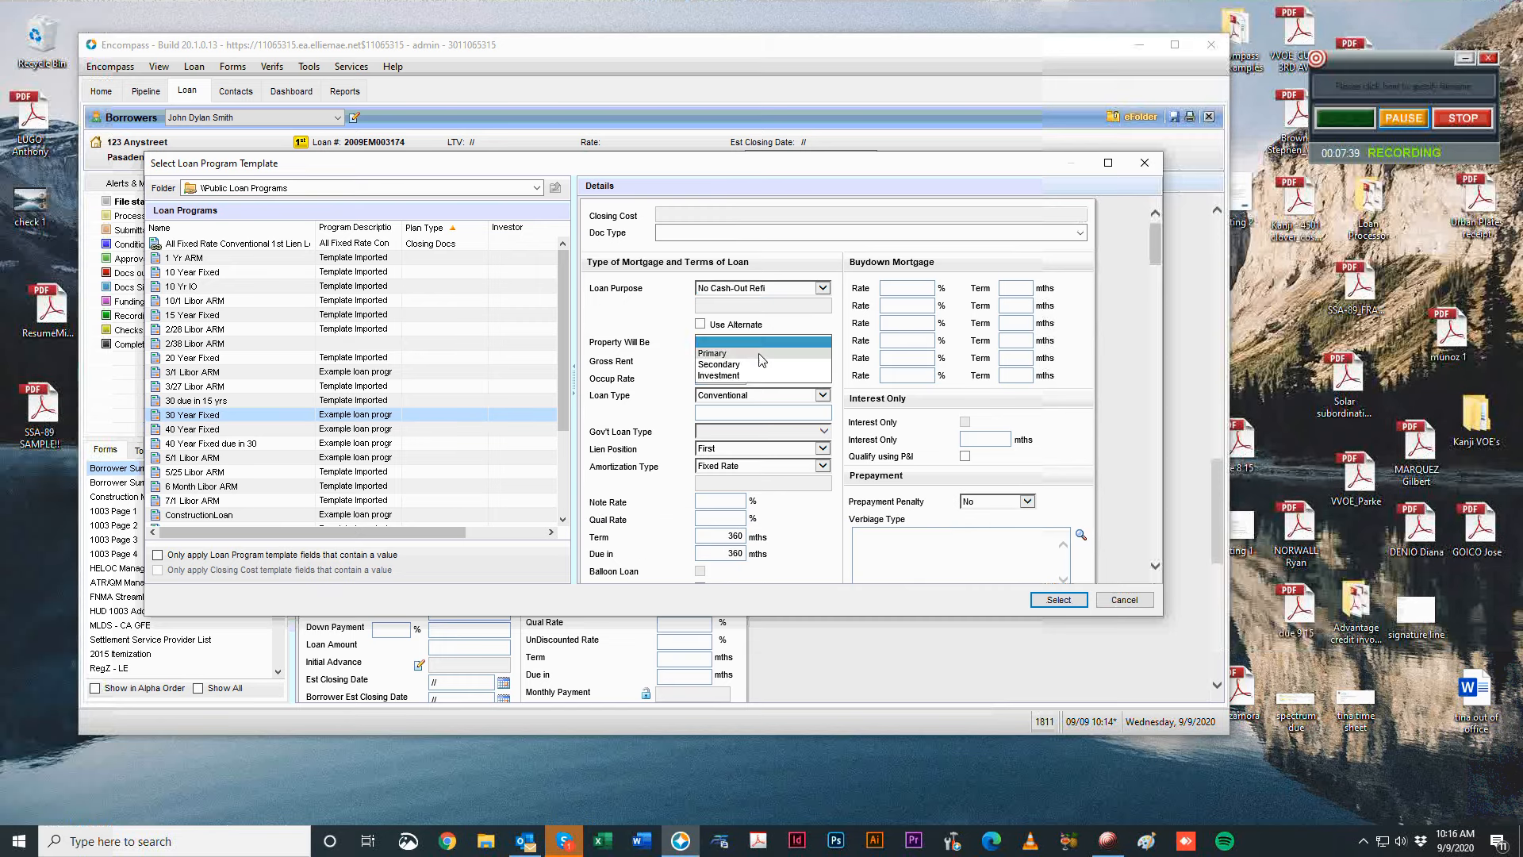
{"action": "left_click", "coordinate": [760, 353]}
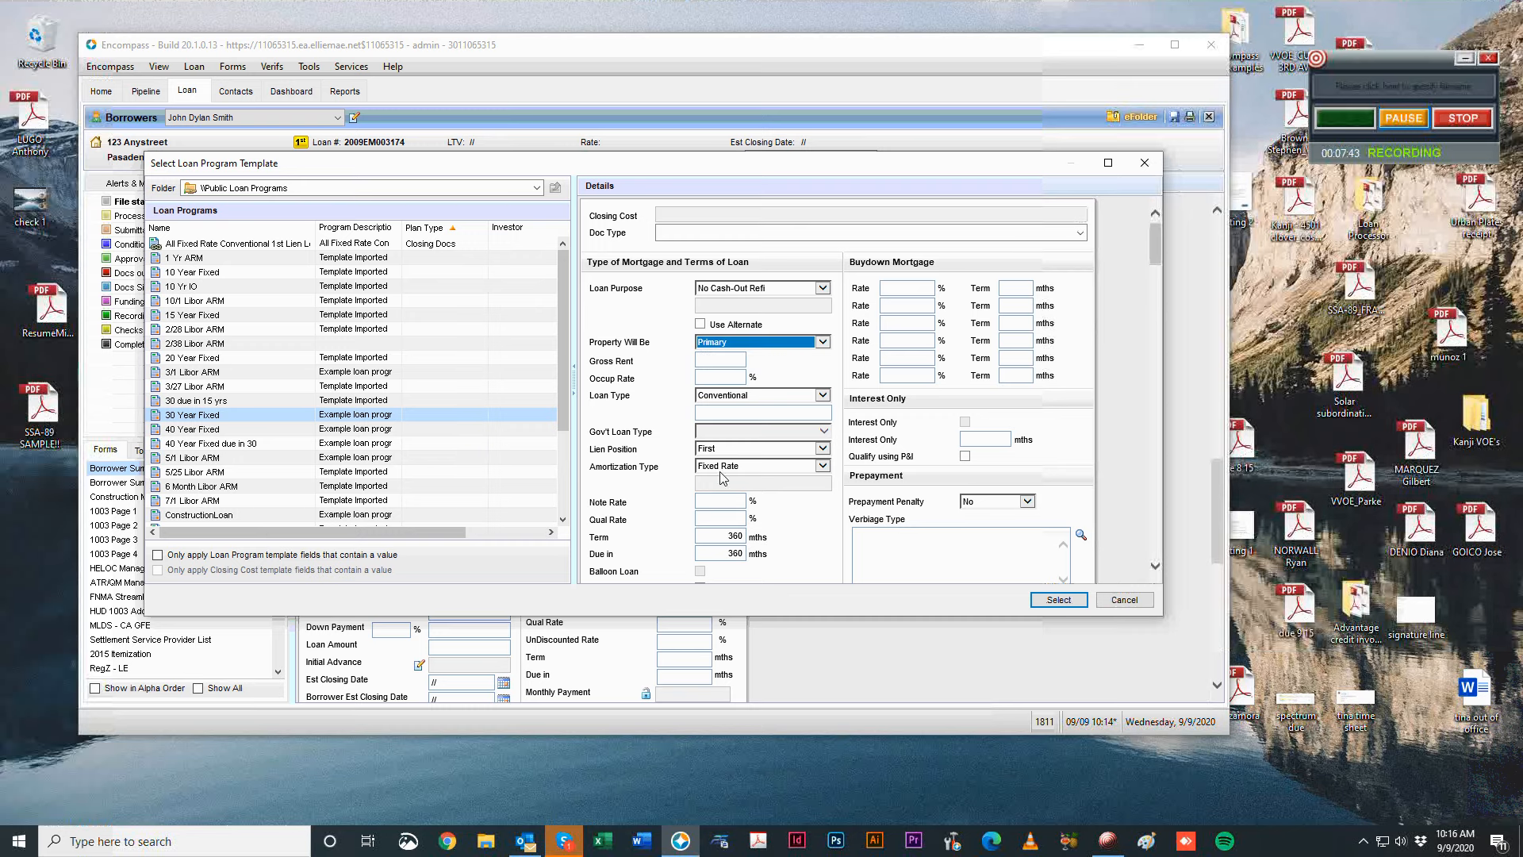
{"action": "left_click", "coordinate": [723, 507]}
{"action": "type", "text": "4."}
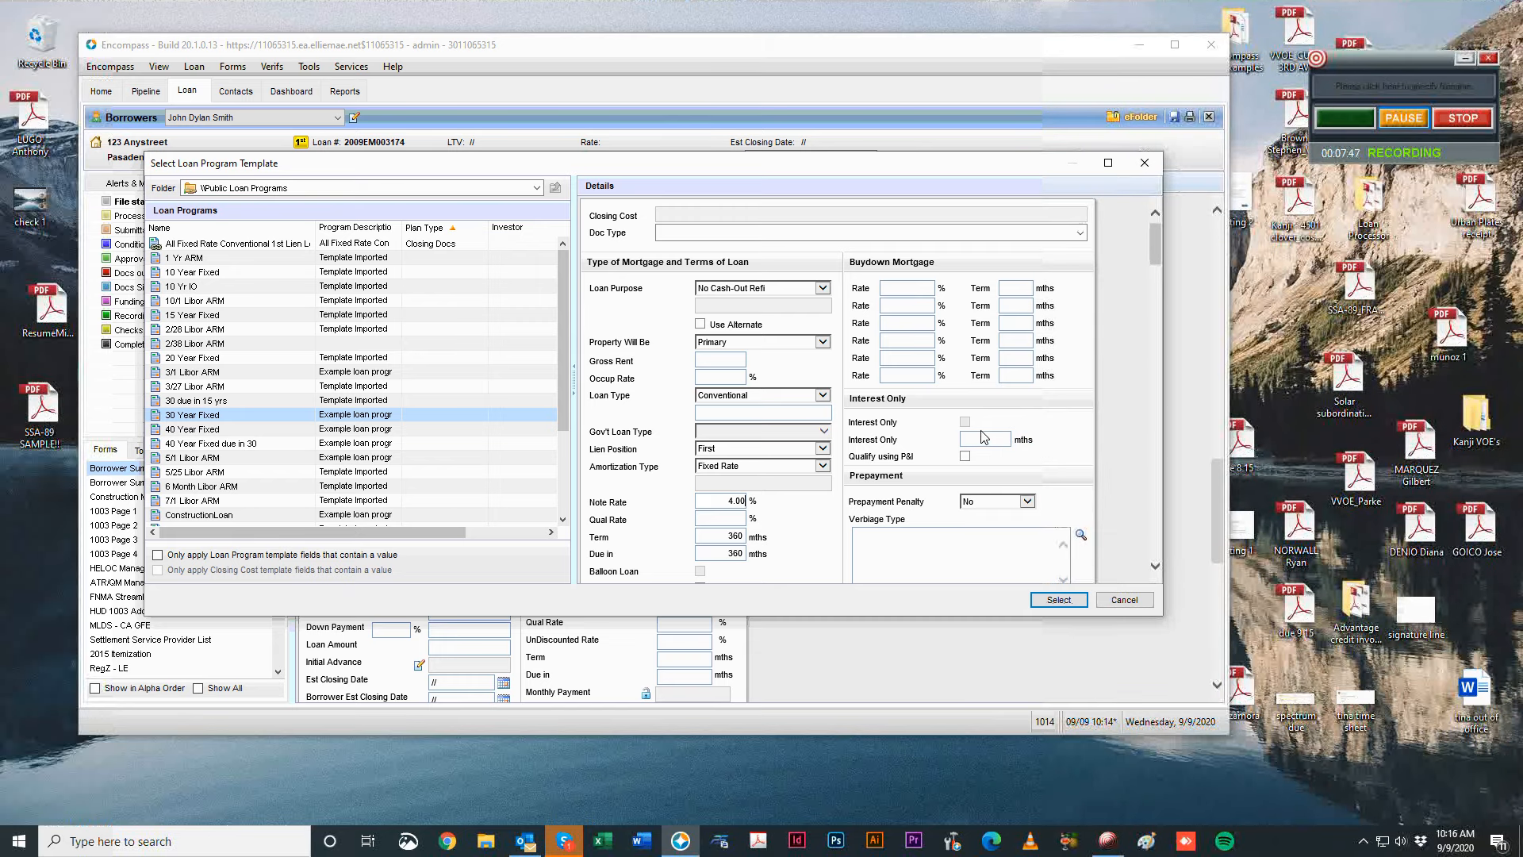
{"action": "left_click", "coordinate": [705, 501]}
{"action": "type", "text": "3"}
{"action": "key", "text": "Tab"}
Set Days per Year to 365 and apply the 30 Year Fixed template.
{"action": "scroll", "coordinate": [833, 555], "scroll_direction": "down", "scroll_amount": 3}
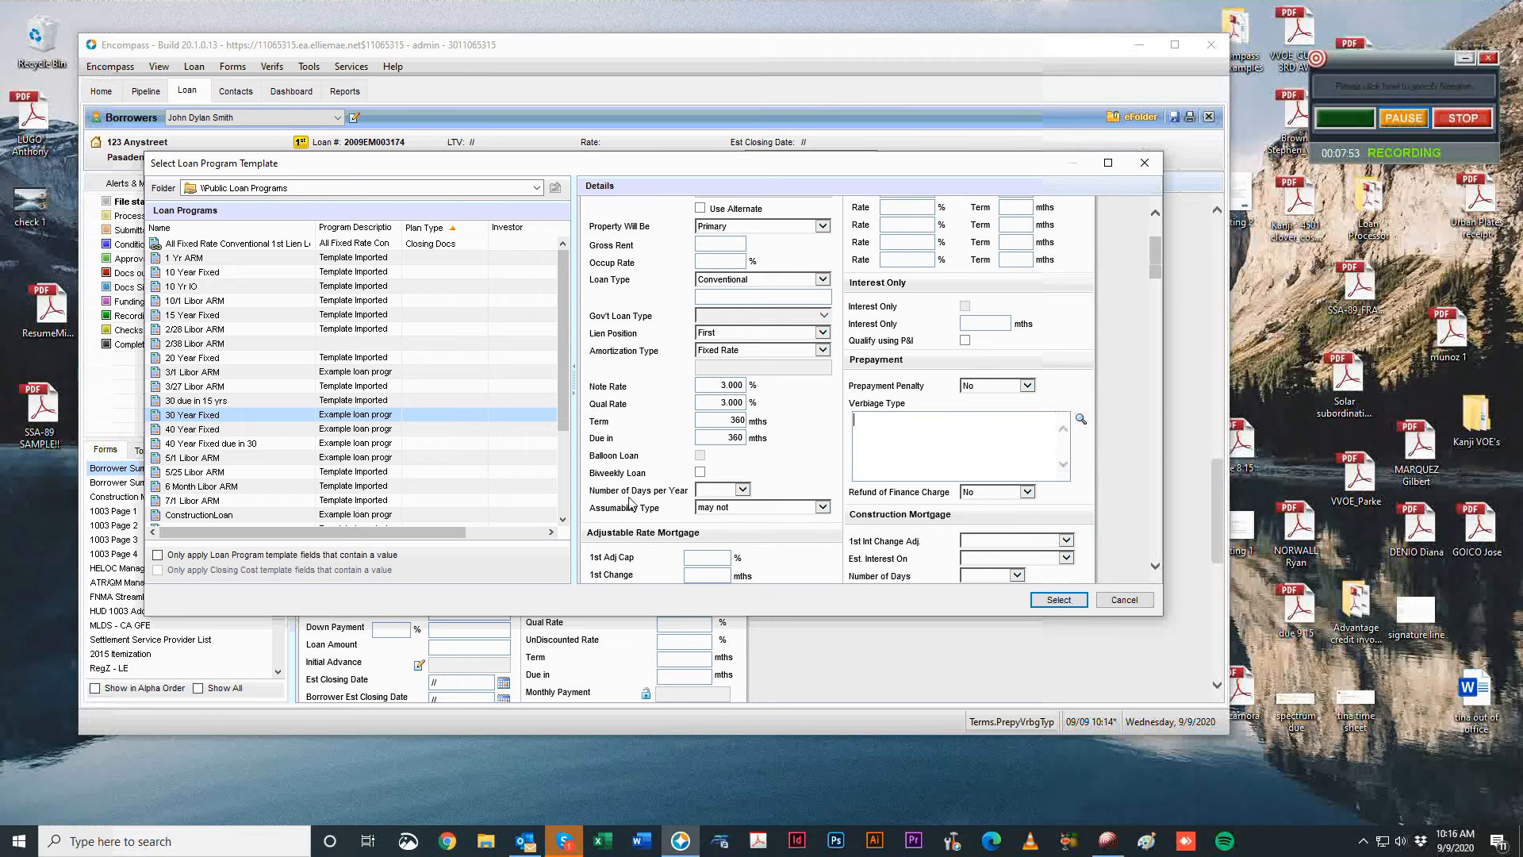
{"action": "left_click", "coordinate": [737, 487]}
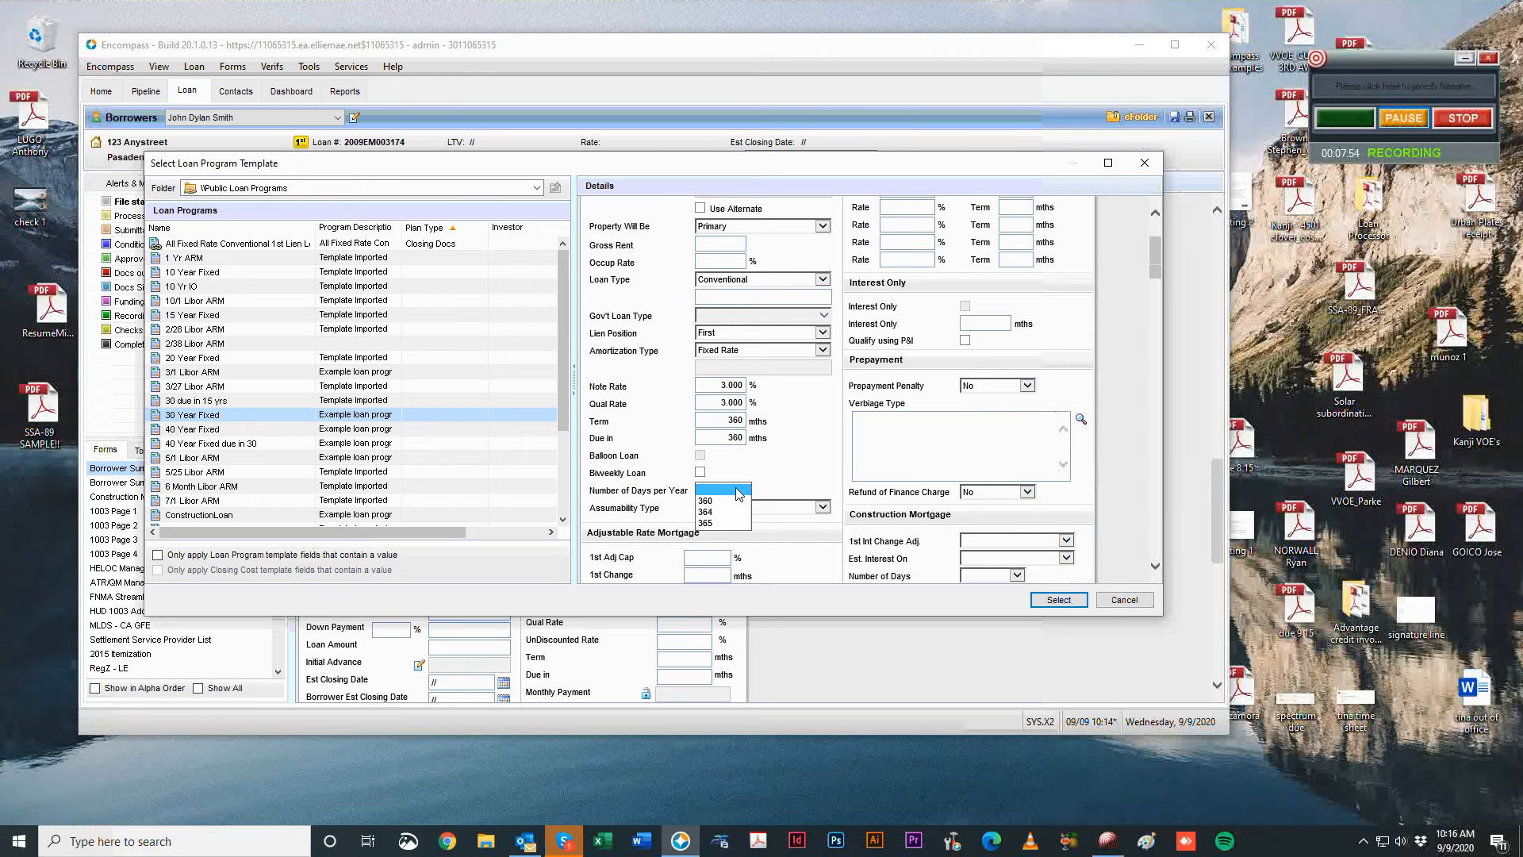
{"action": "left_click", "coordinate": [722, 528]}
{"action": "scroll", "coordinate": [637, 424], "scroll_direction": "down", "scroll_amount": 3}
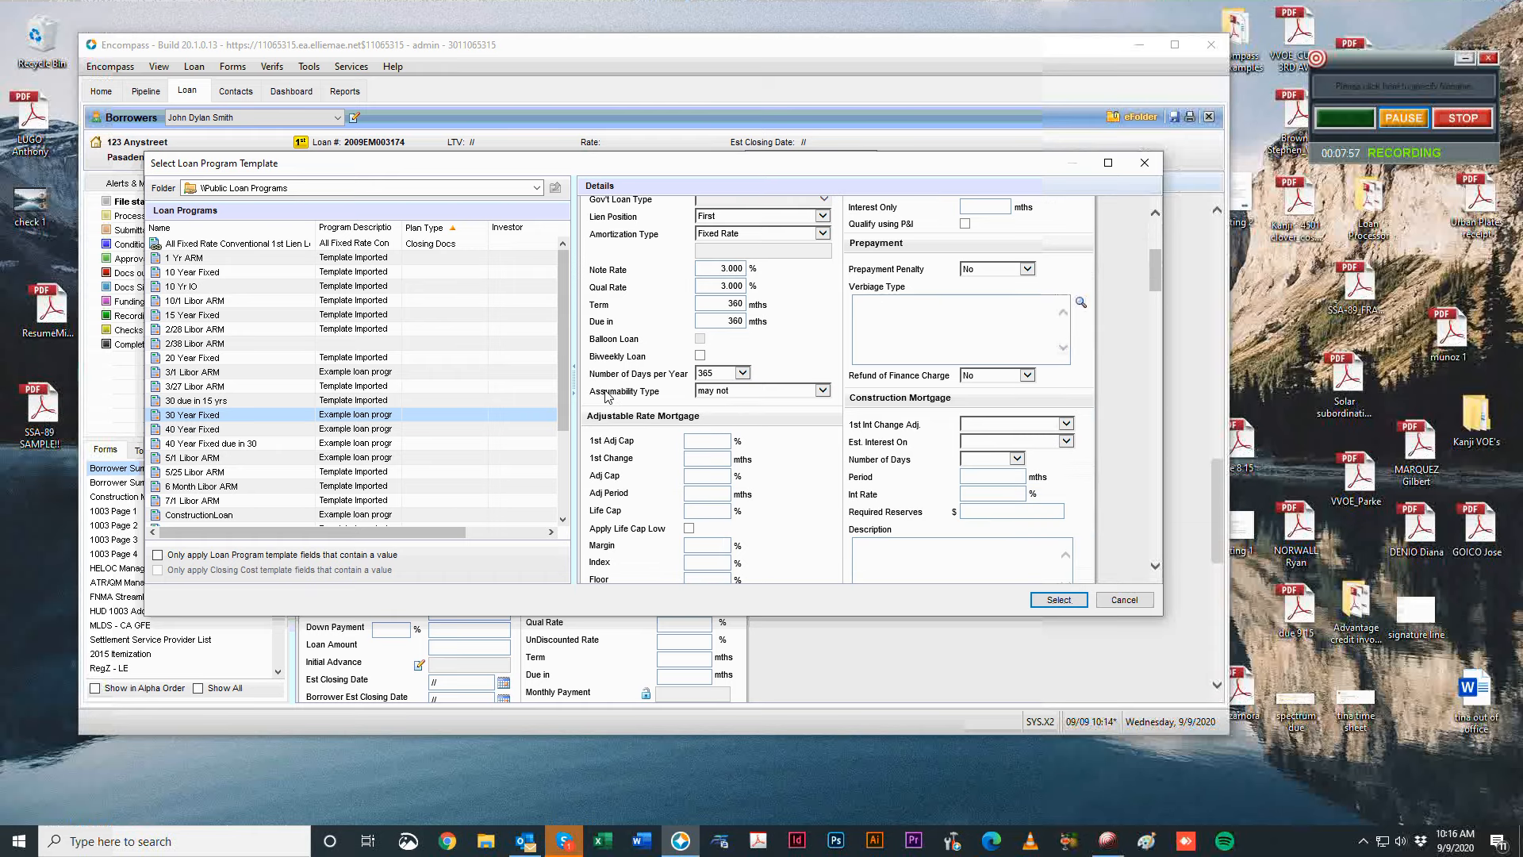
{"action": "scroll", "coordinate": [608, 396], "scroll_direction": "up", "scroll_amount": 6}
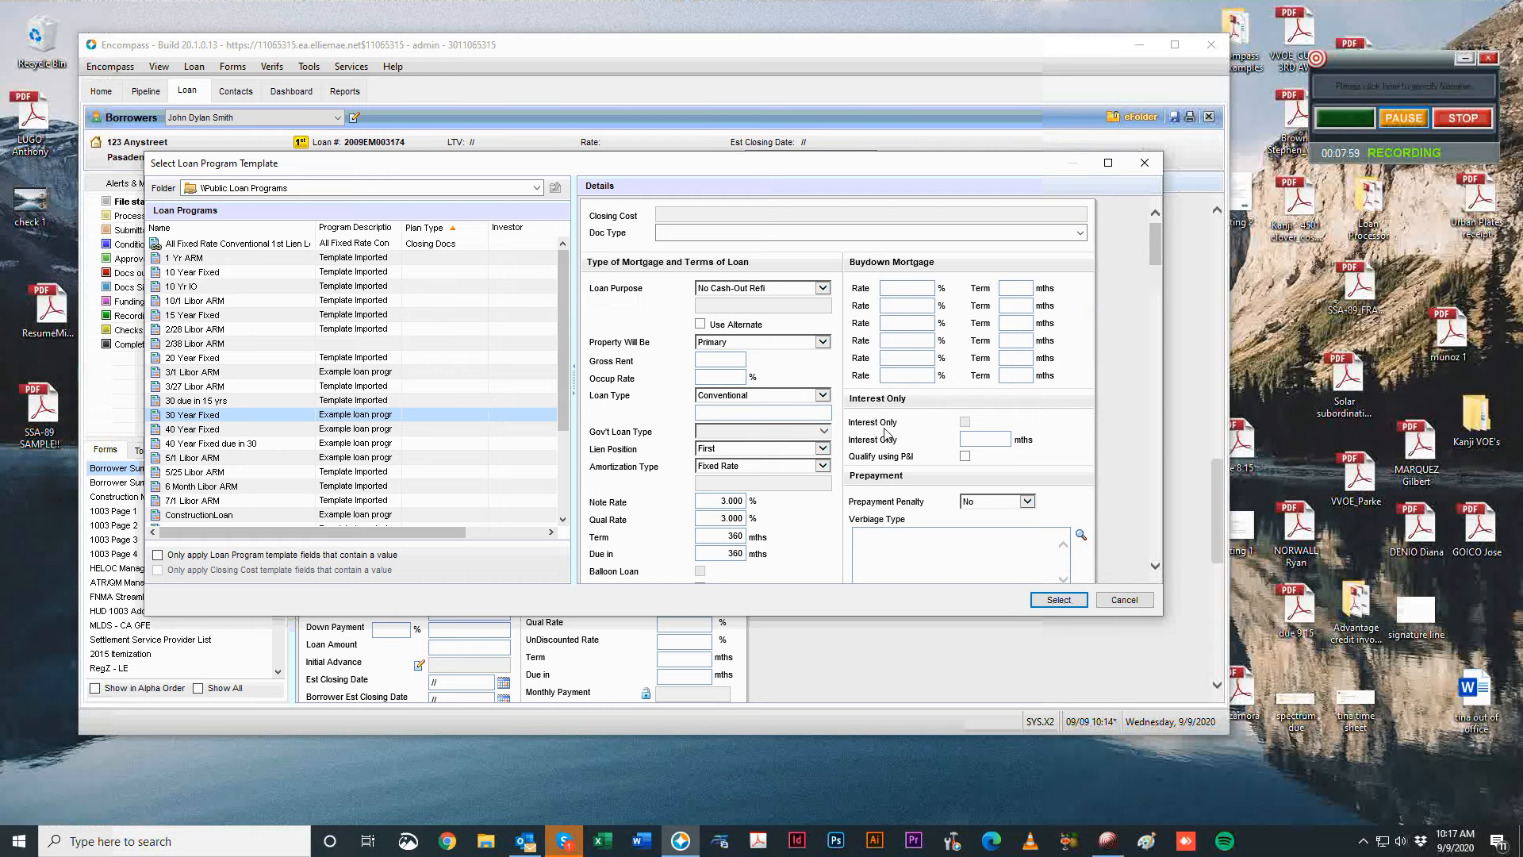
{"action": "scroll", "coordinate": [1079, 441], "scroll_direction": "down", "scroll_amount": 2}
{"action": "left_click", "coordinate": [1061, 407]}
{"action": "scroll", "coordinate": [1147, 417], "scroll_direction": "down", "scroll_amount": 15}
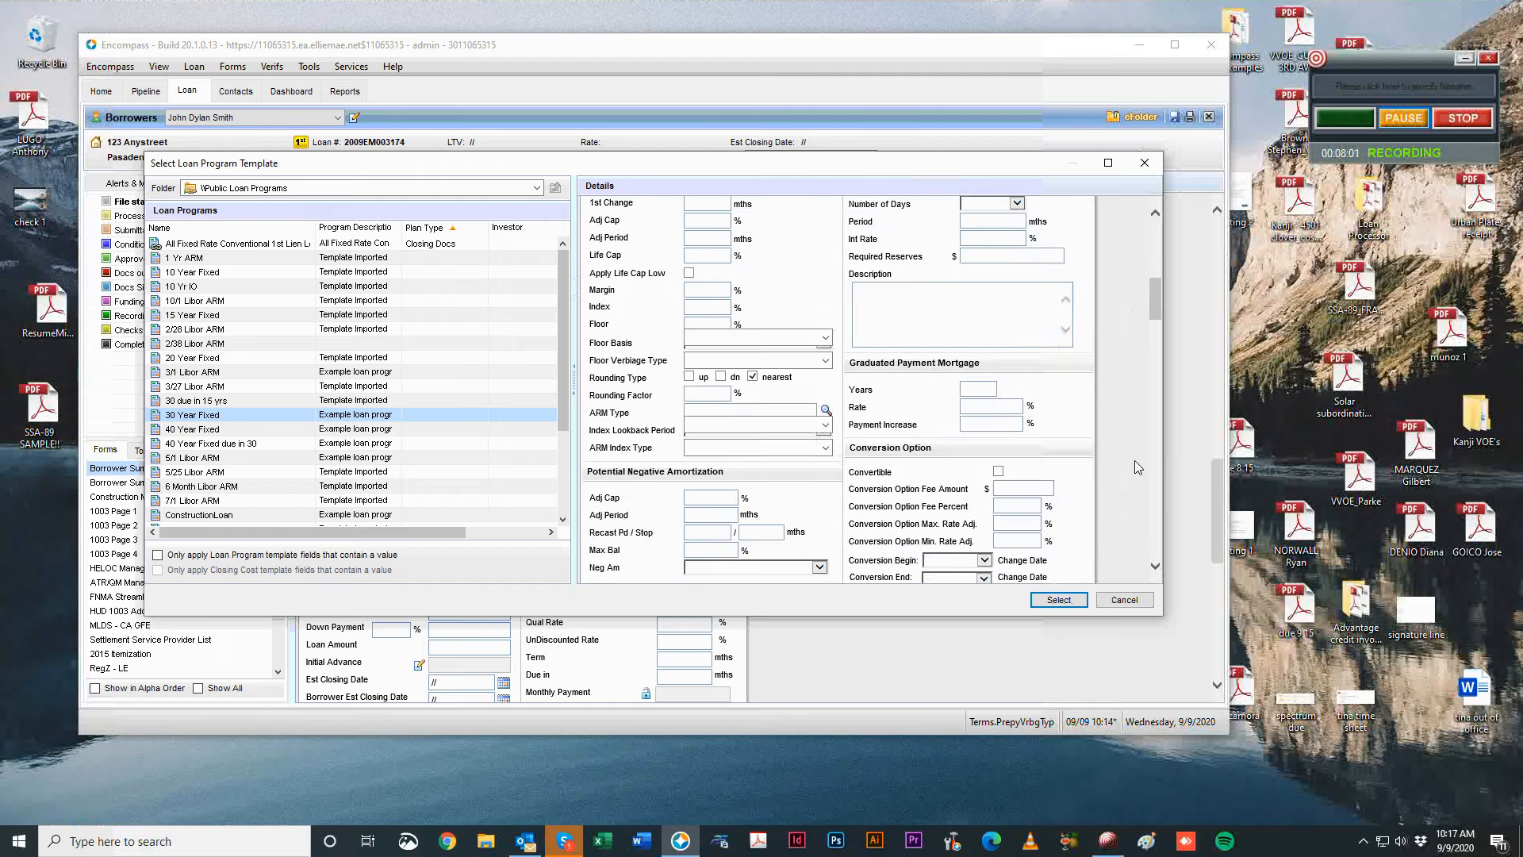
{"action": "scroll", "coordinate": [933, 468], "scroll_direction": "down", "scroll_amount": 3}
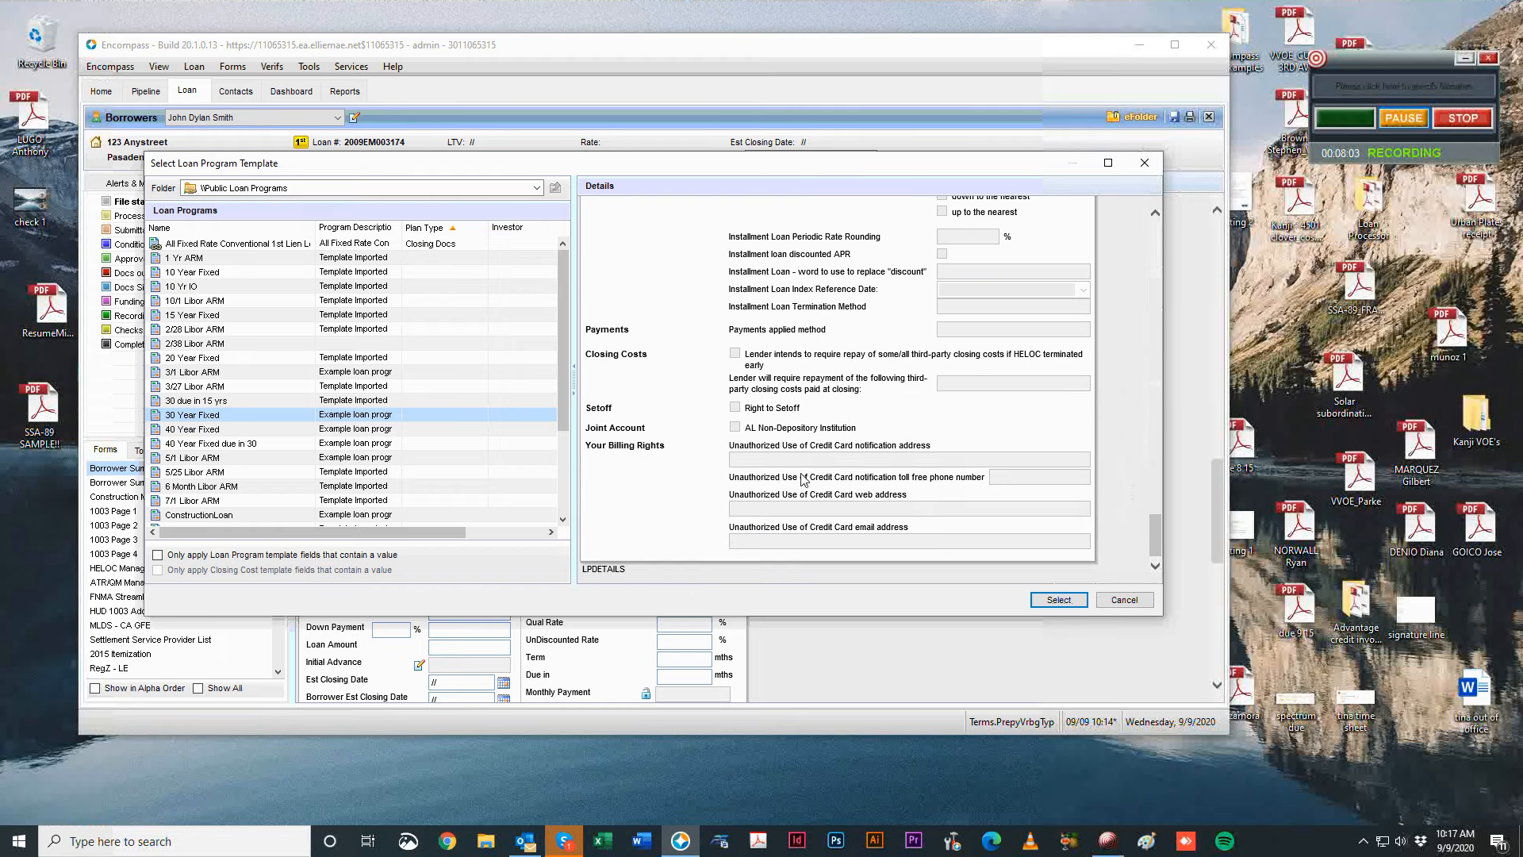
{"action": "left_click", "coordinate": [1058, 600]}
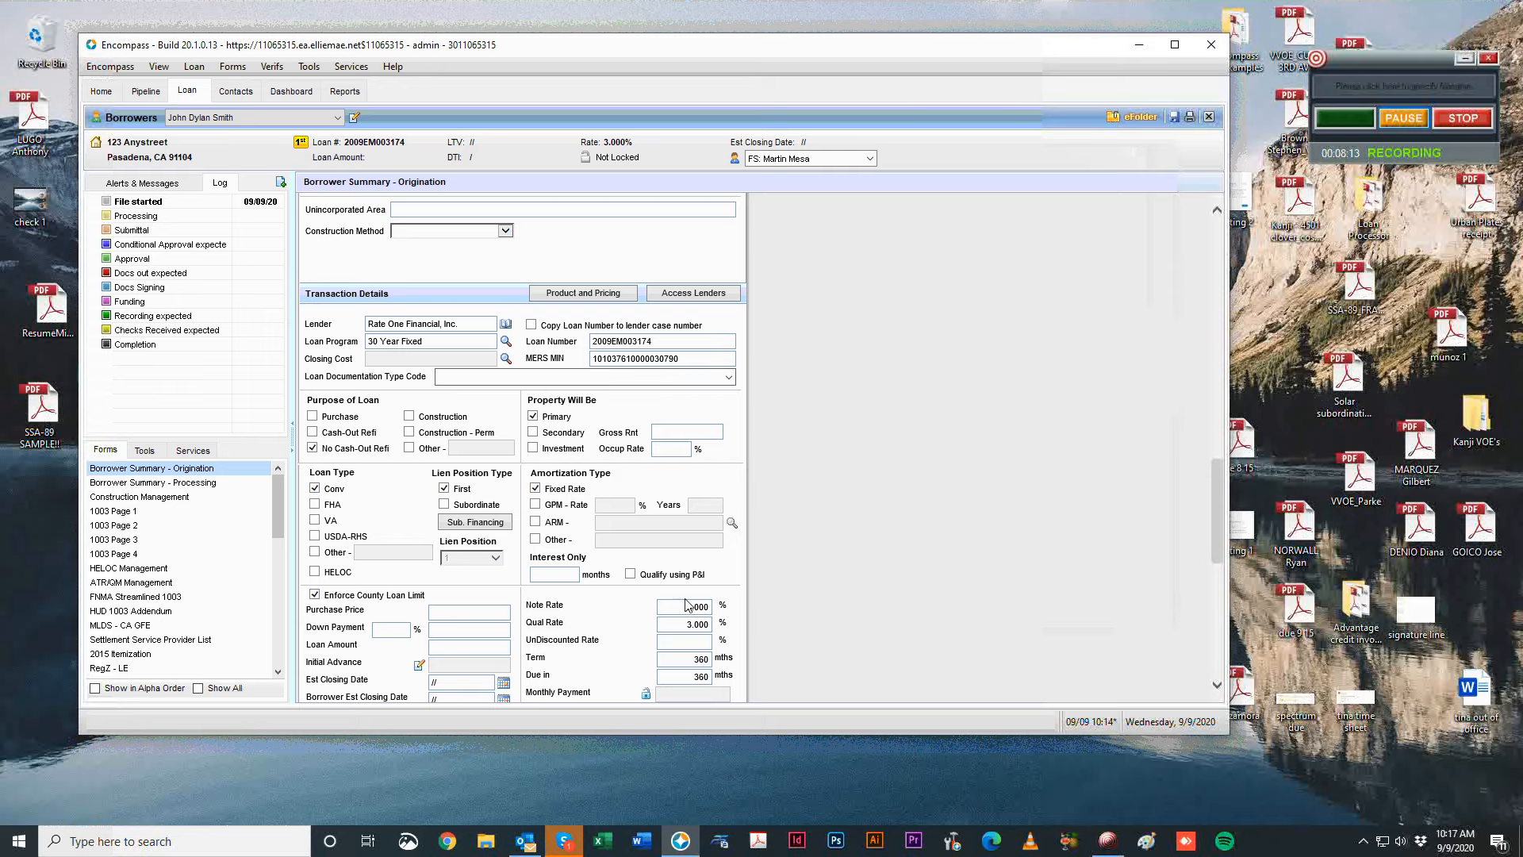
Pick and apply the United Wholesale Mortgage 2015 closing cost template.
{"action": "scroll", "coordinate": [886, 487], "scroll_direction": "down", "scroll_amount": 2}
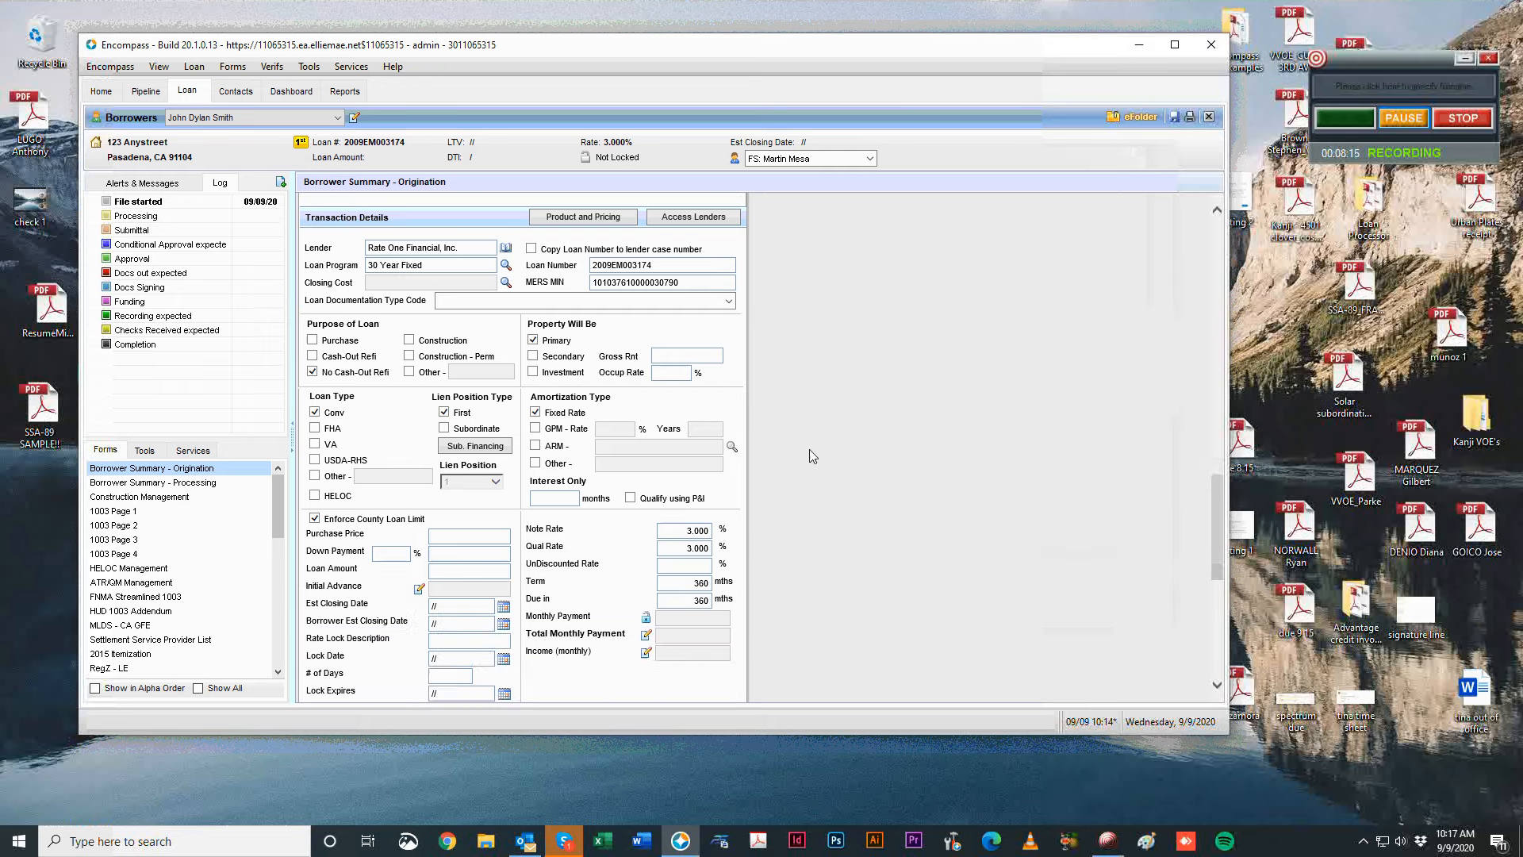
{"action": "scroll", "coordinate": [814, 452], "scroll_direction": "up", "scroll_amount": 6}
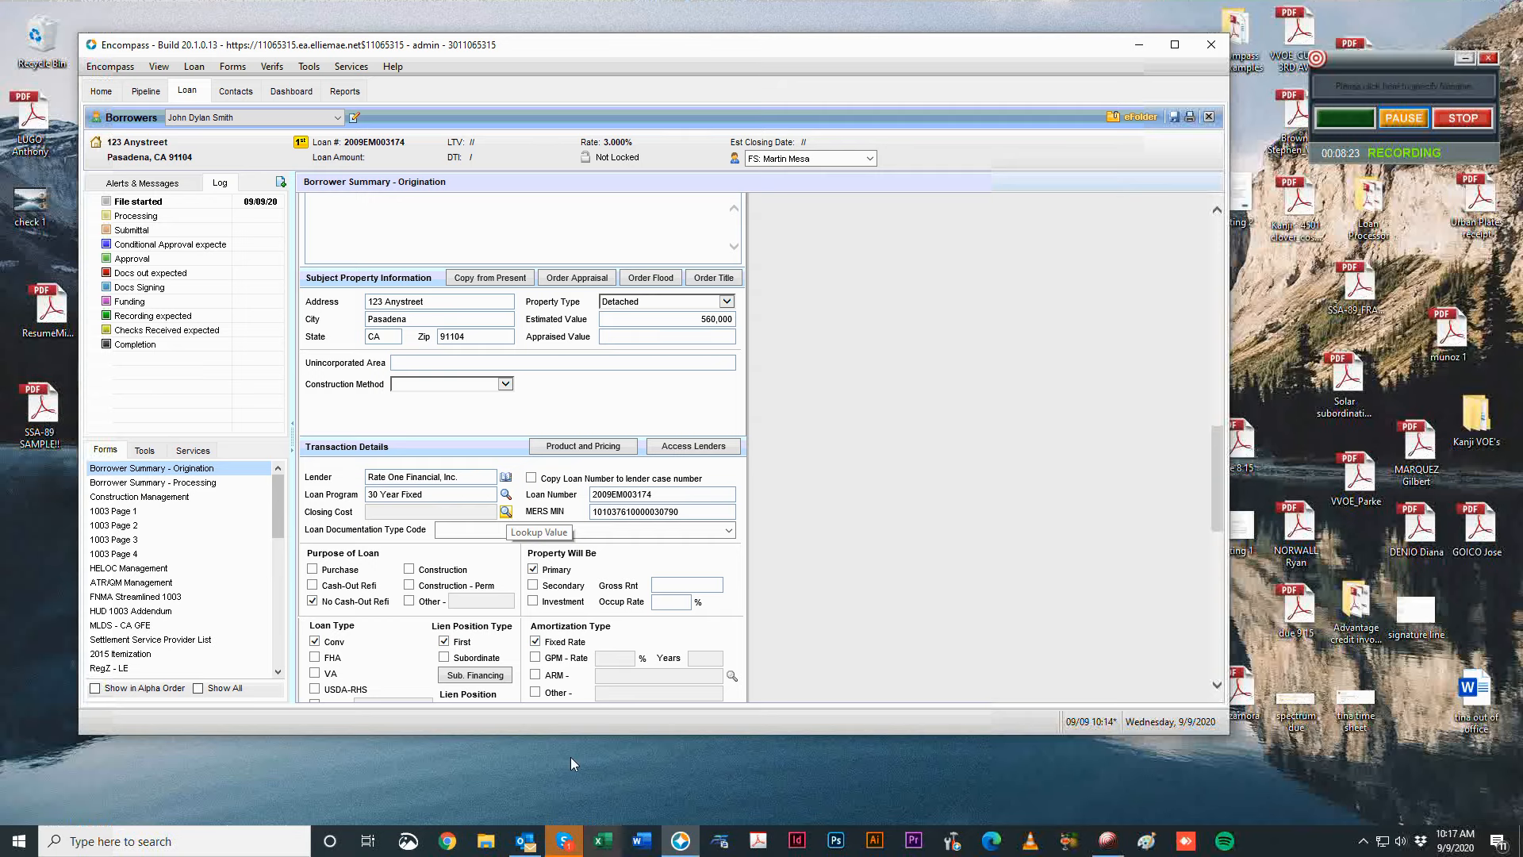
{"action": "scroll", "coordinate": [650, 341], "scroll_direction": "down", "scroll_amount": 5}
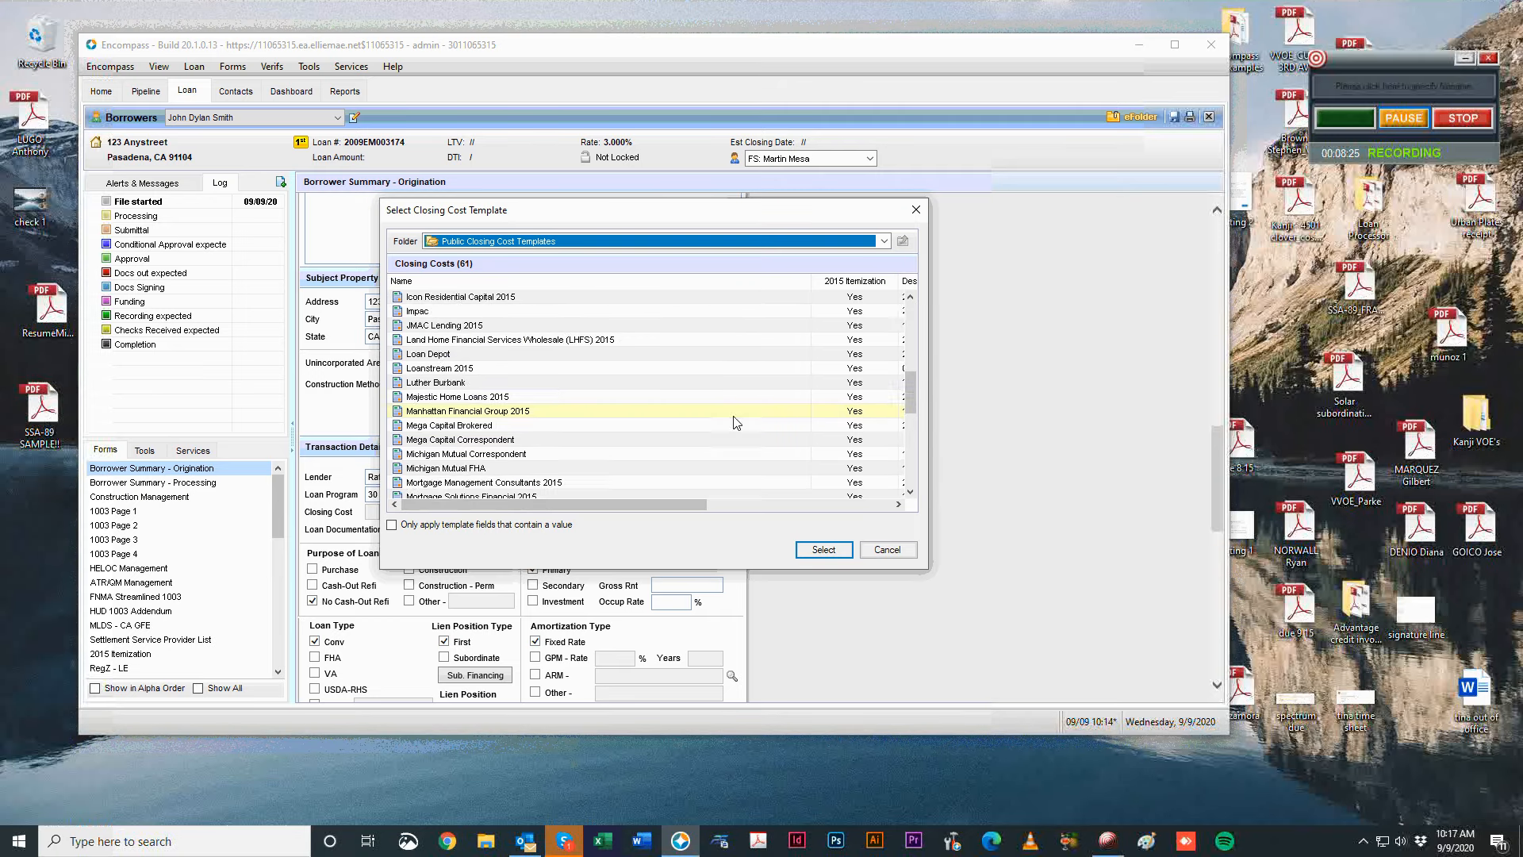
{"action": "scroll", "coordinate": [626, 442], "scroll_direction": "down", "scroll_amount": 1}
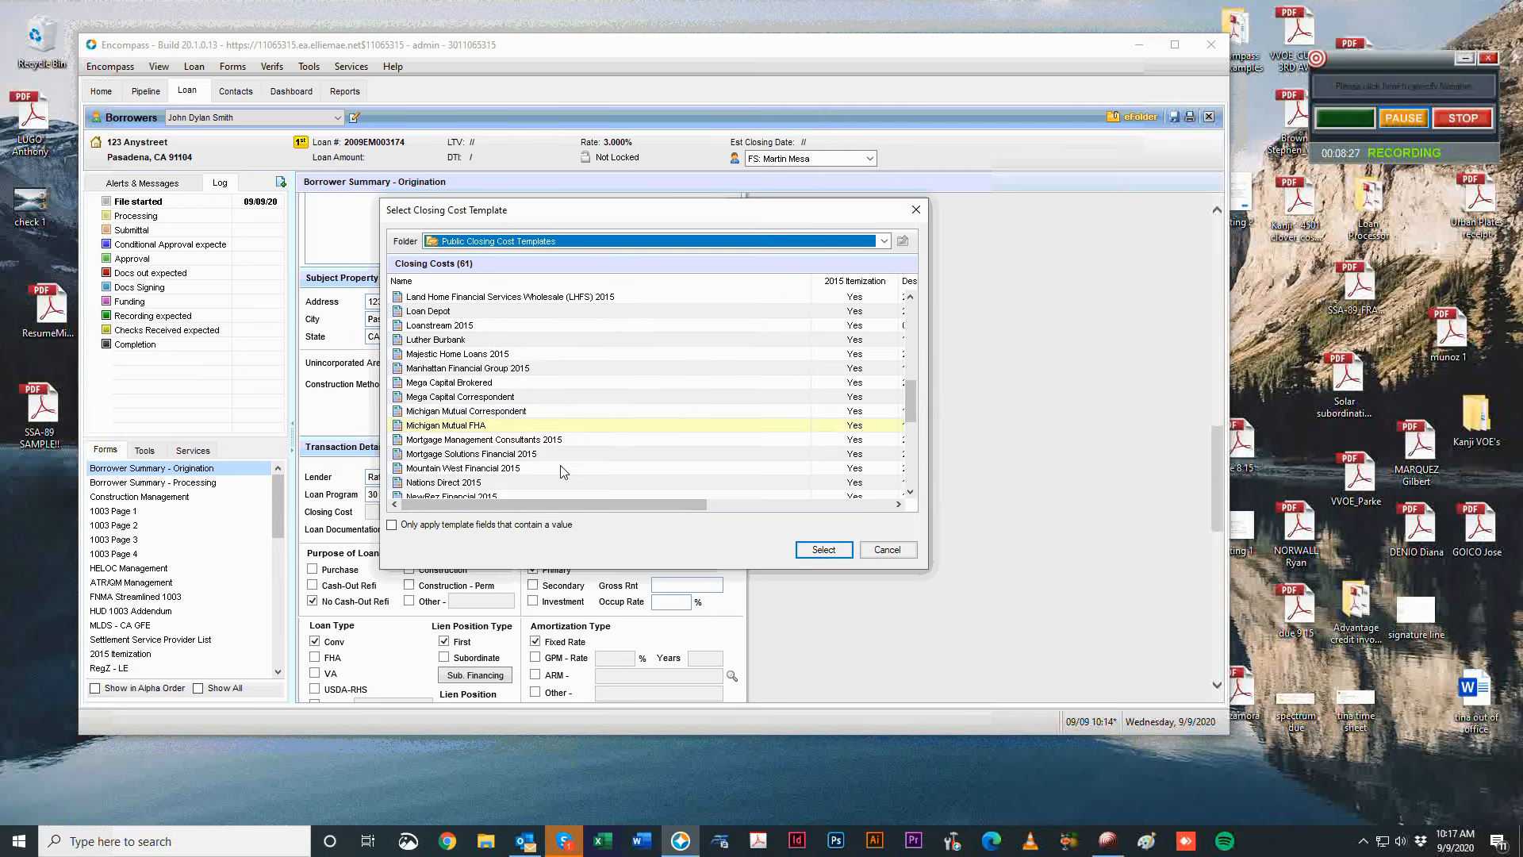
{"action": "scroll", "coordinate": [563, 471], "scroll_direction": "down", "scroll_amount": 7}
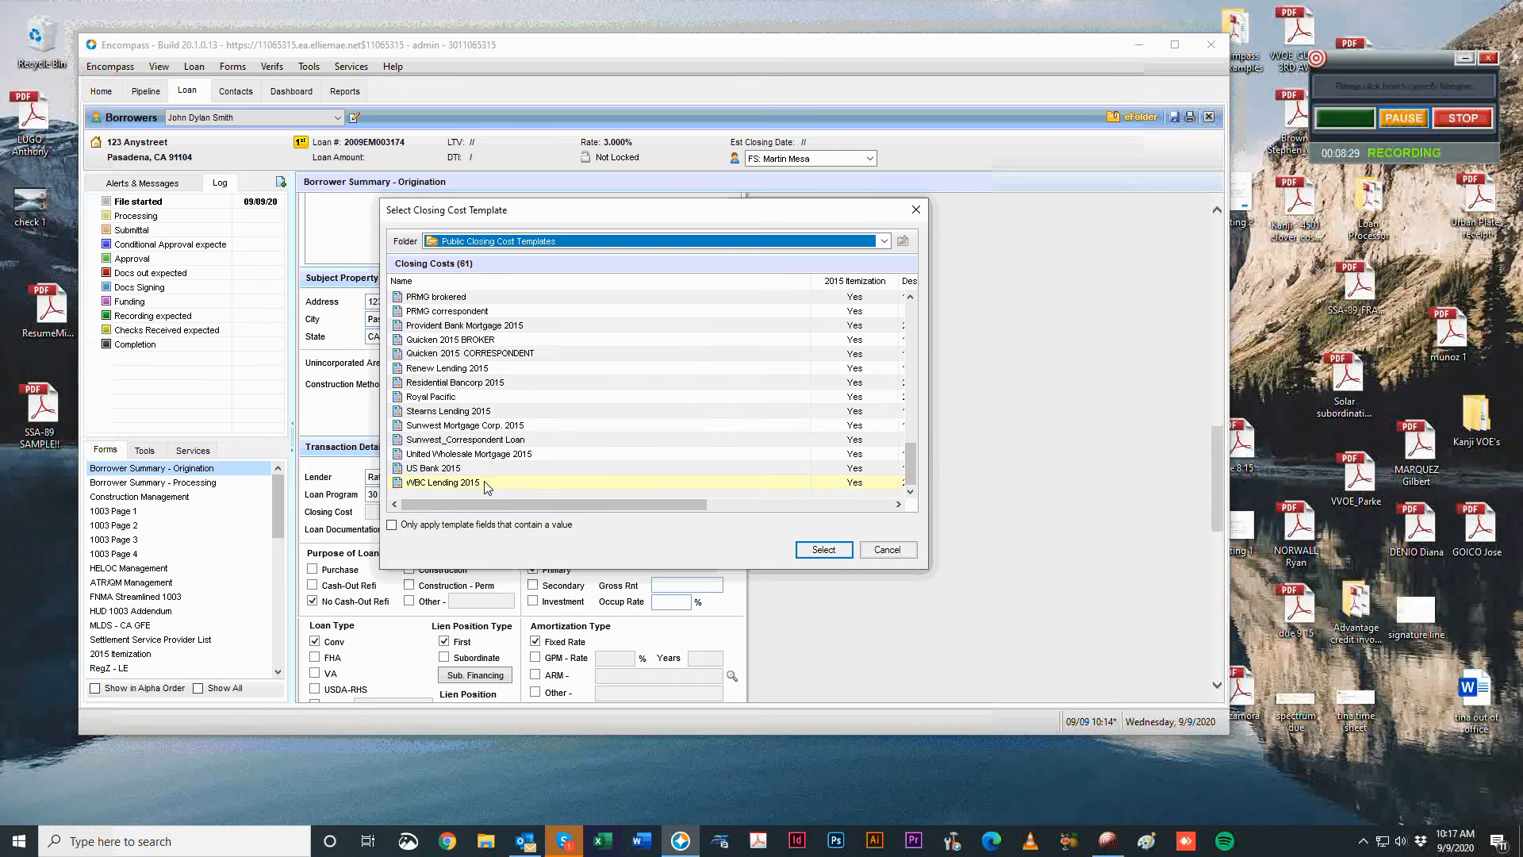
{"action": "left_click", "coordinate": [468, 454]}
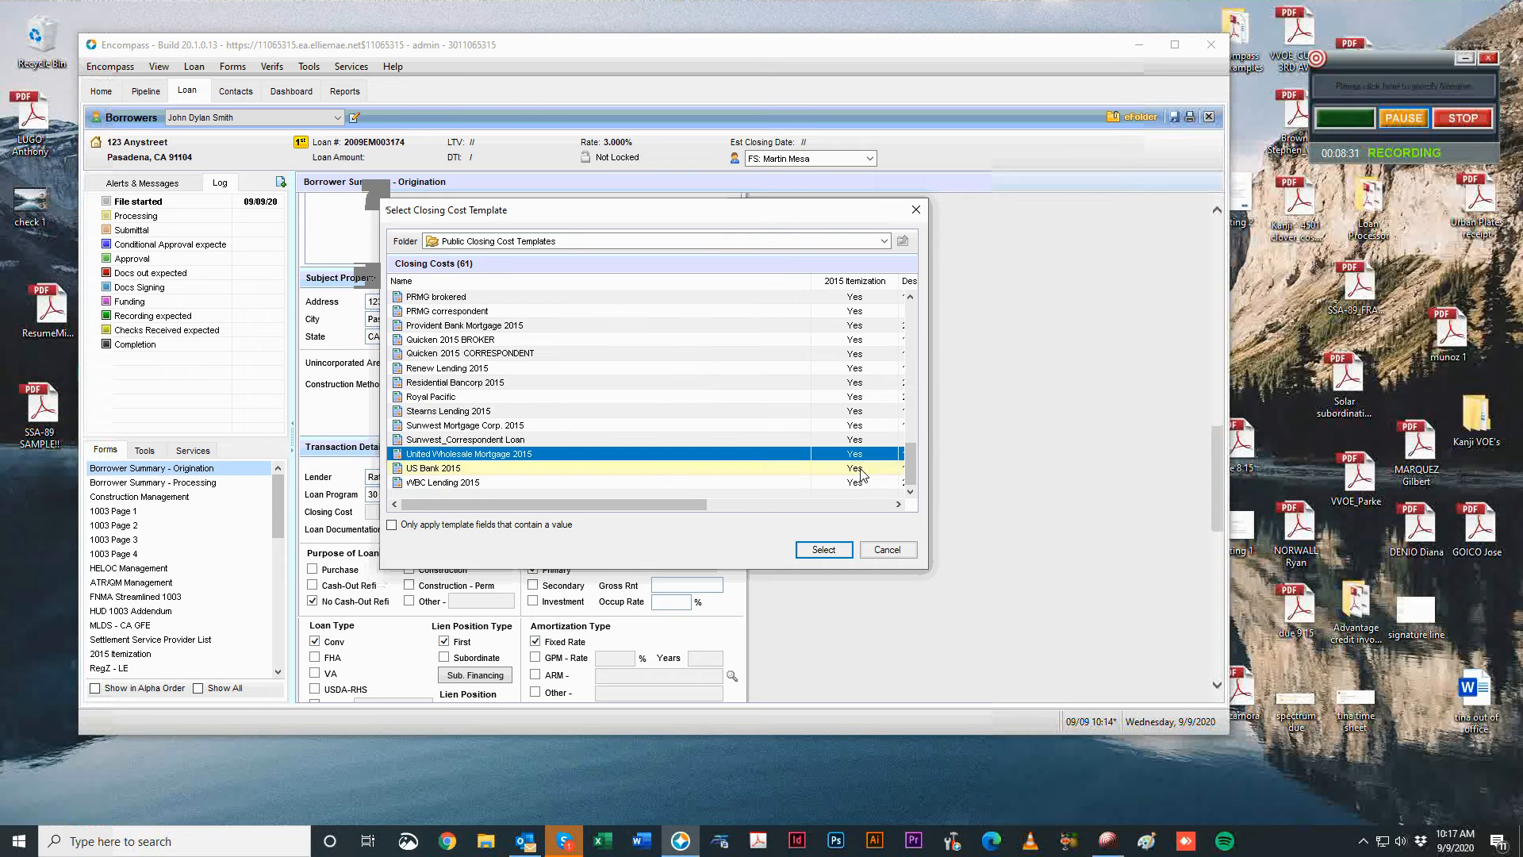
{"action": "left_click", "coordinate": [824, 549]}
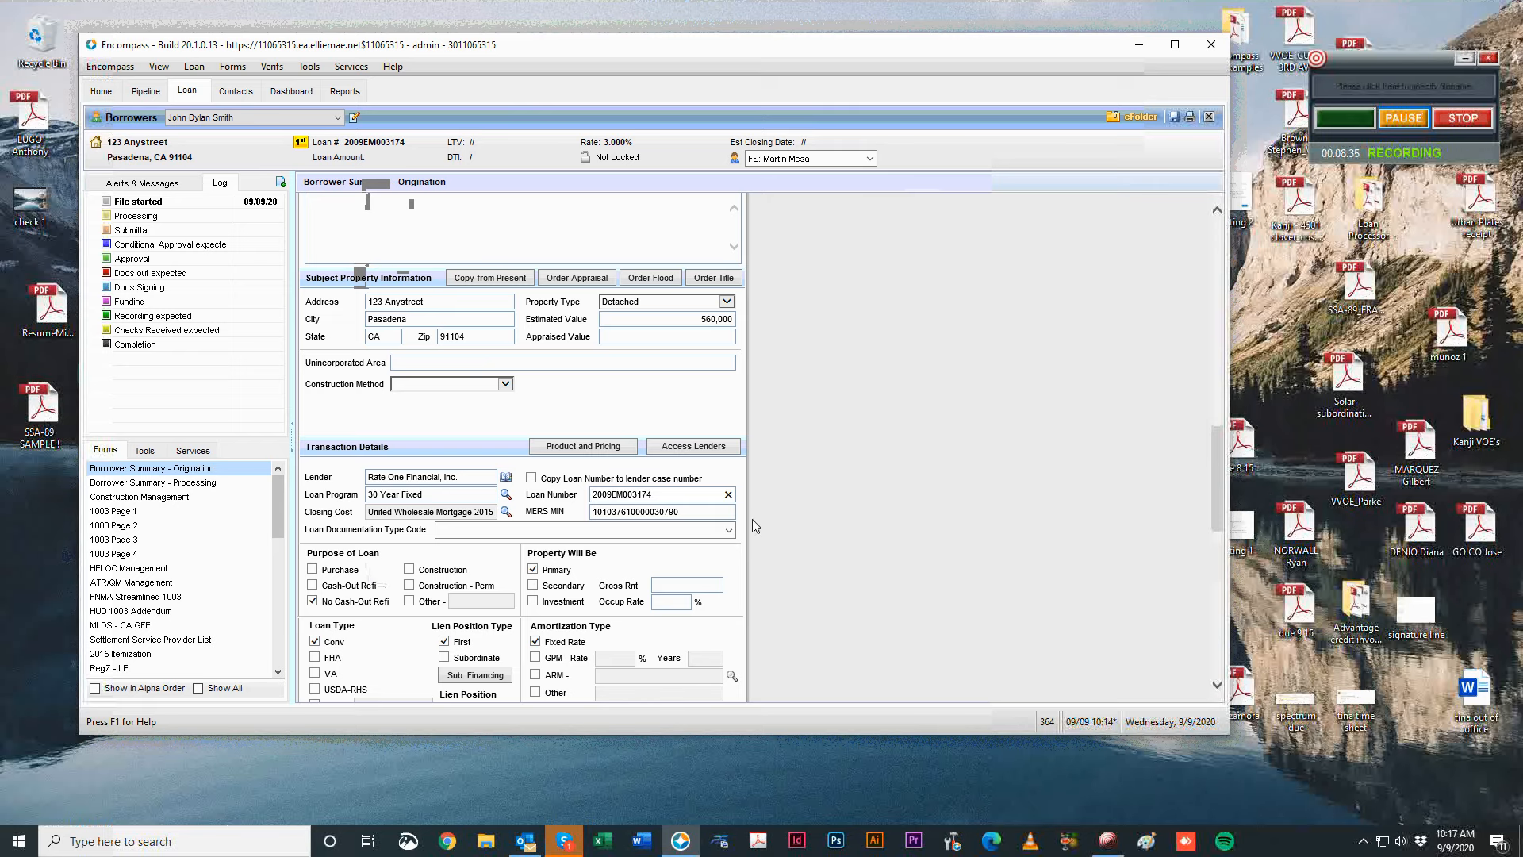
{"action": "left_click", "coordinate": [728, 531]}
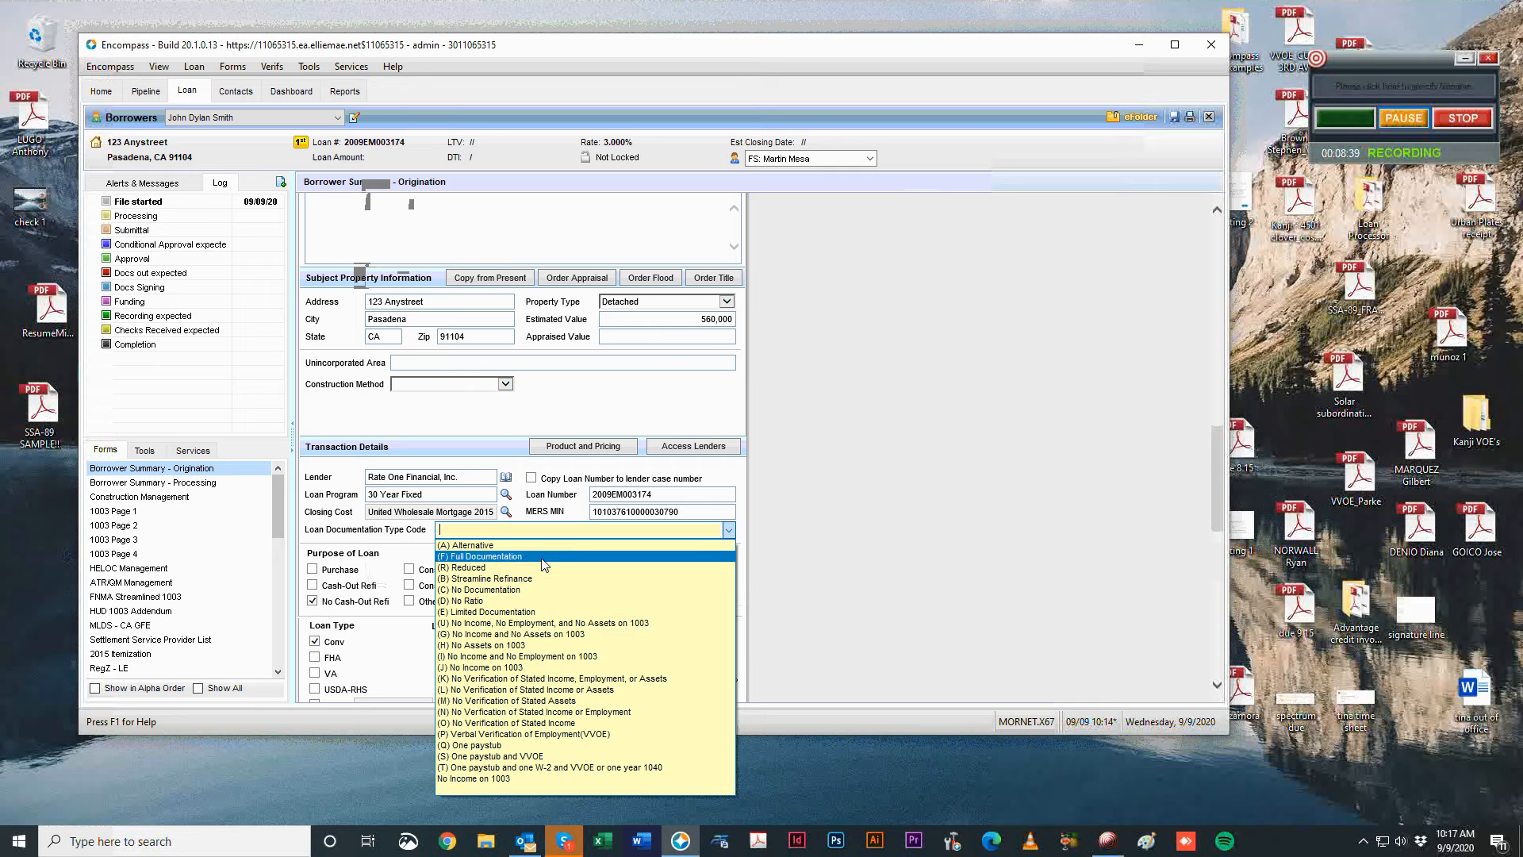
Set the loan documentation type to (F) Full Documentation after briefly trying (B) Streamline Refinance.
{"action": "left_click", "coordinate": [544, 557]}
{"action": "left_click", "coordinate": [728, 530]}
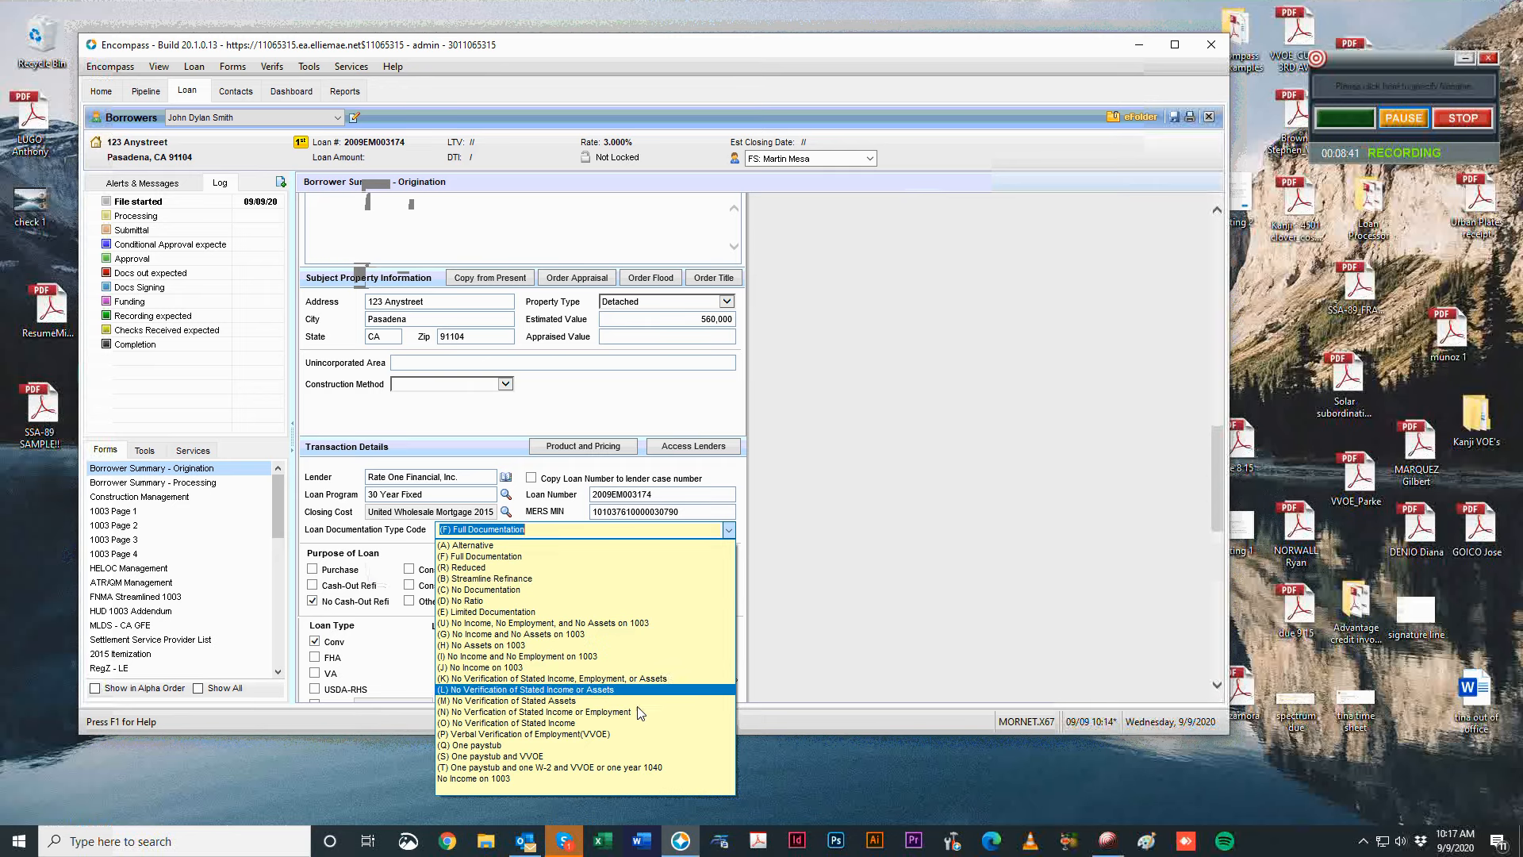
{"action": "left_click", "coordinate": [447, 579]}
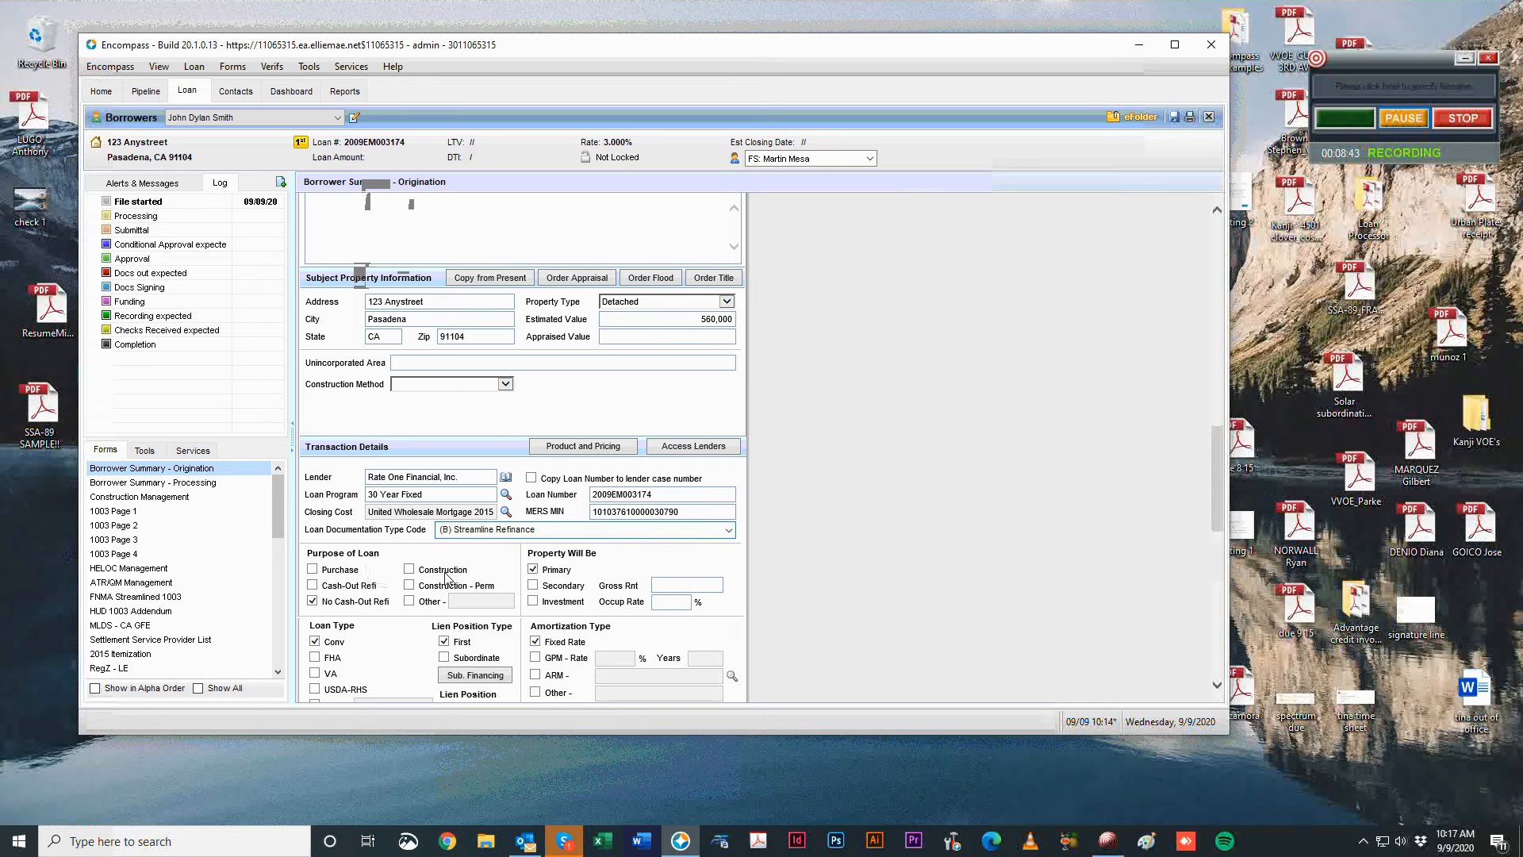
{"action": "left_click", "coordinate": [728, 530]}
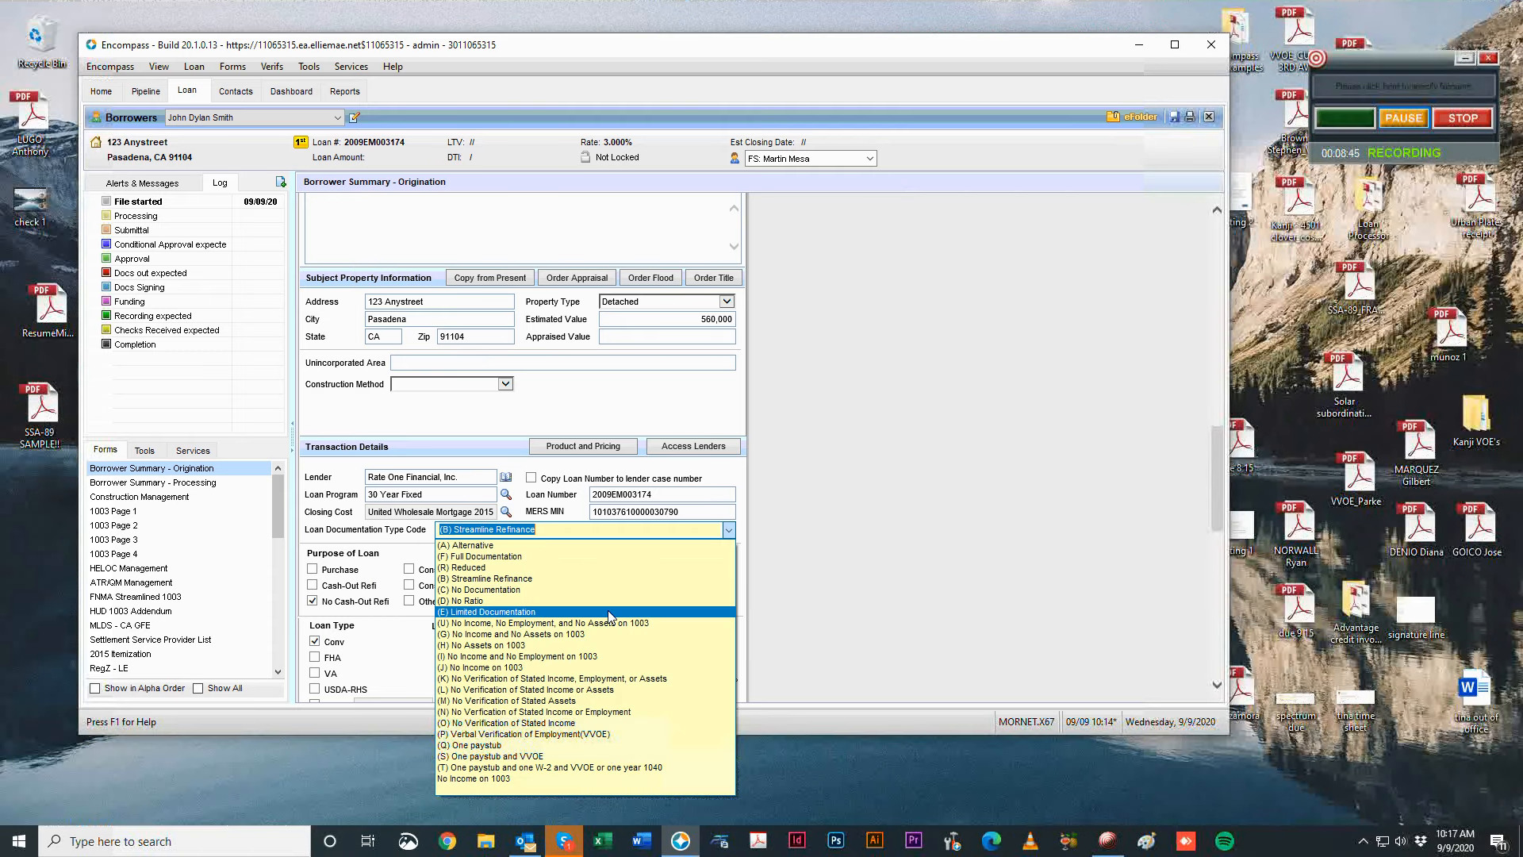
{"action": "left_click", "coordinate": [547, 556]}
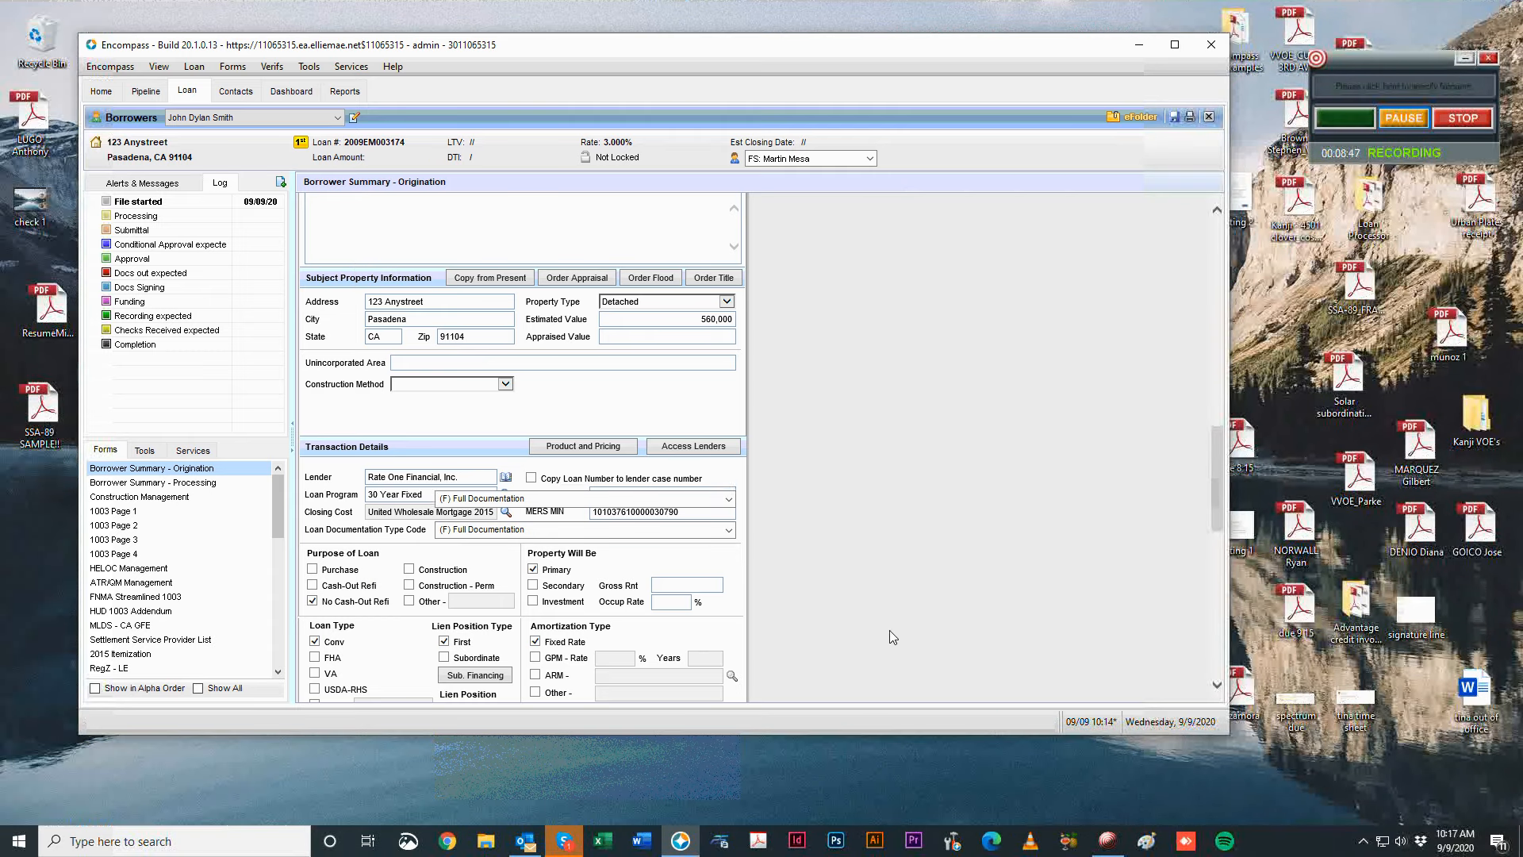
{"action": "scroll", "coordinate": [893, 637], "scroll_direction": "down", "scroll_amount": 2}
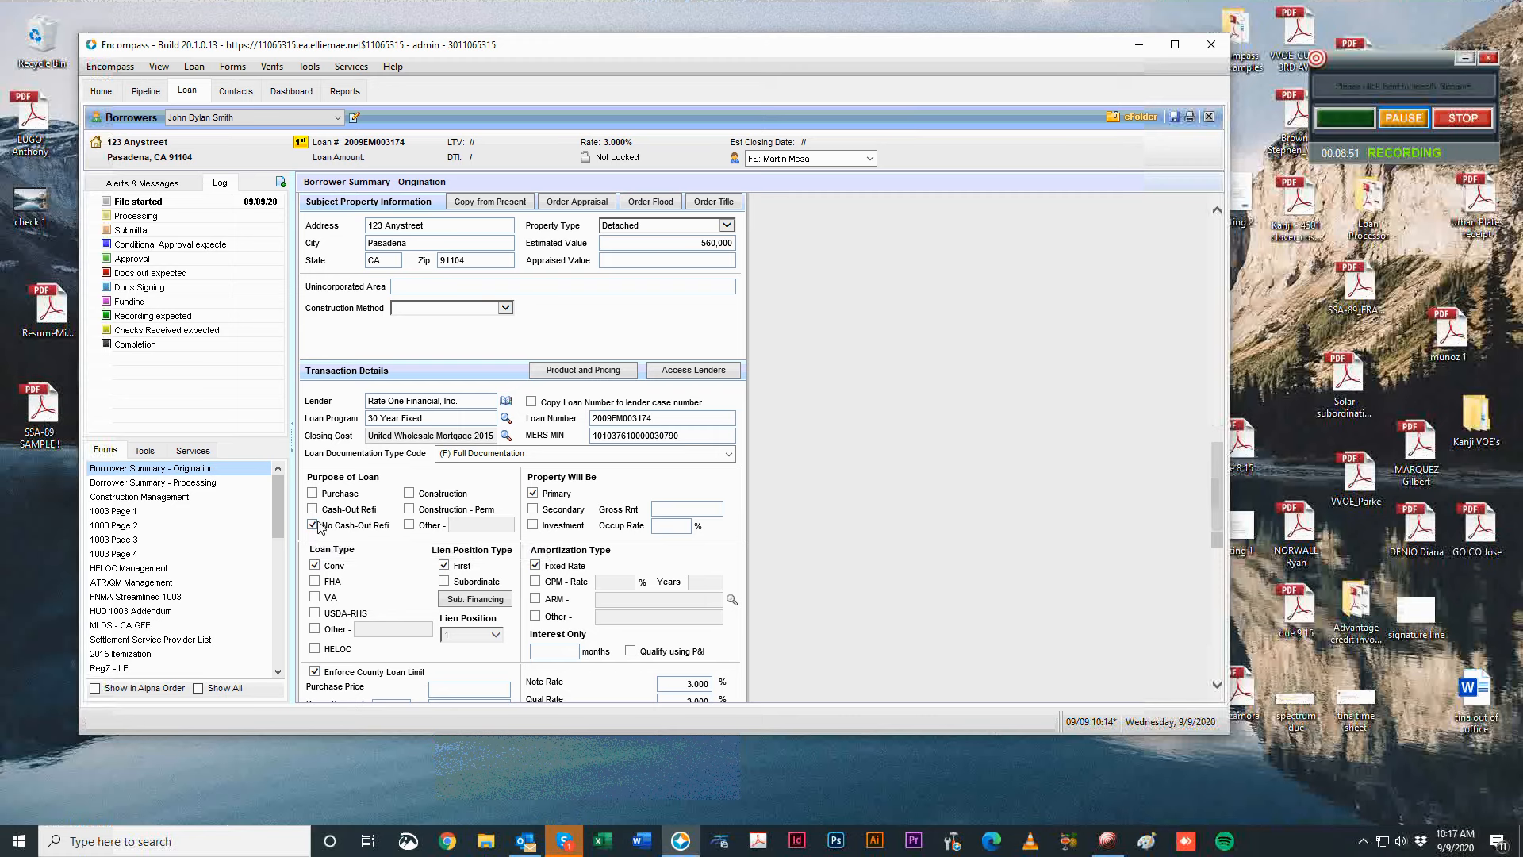
{"action": "left_click_drag", "start_coordinate": [525, 471], "coordinate": [622, 482]}
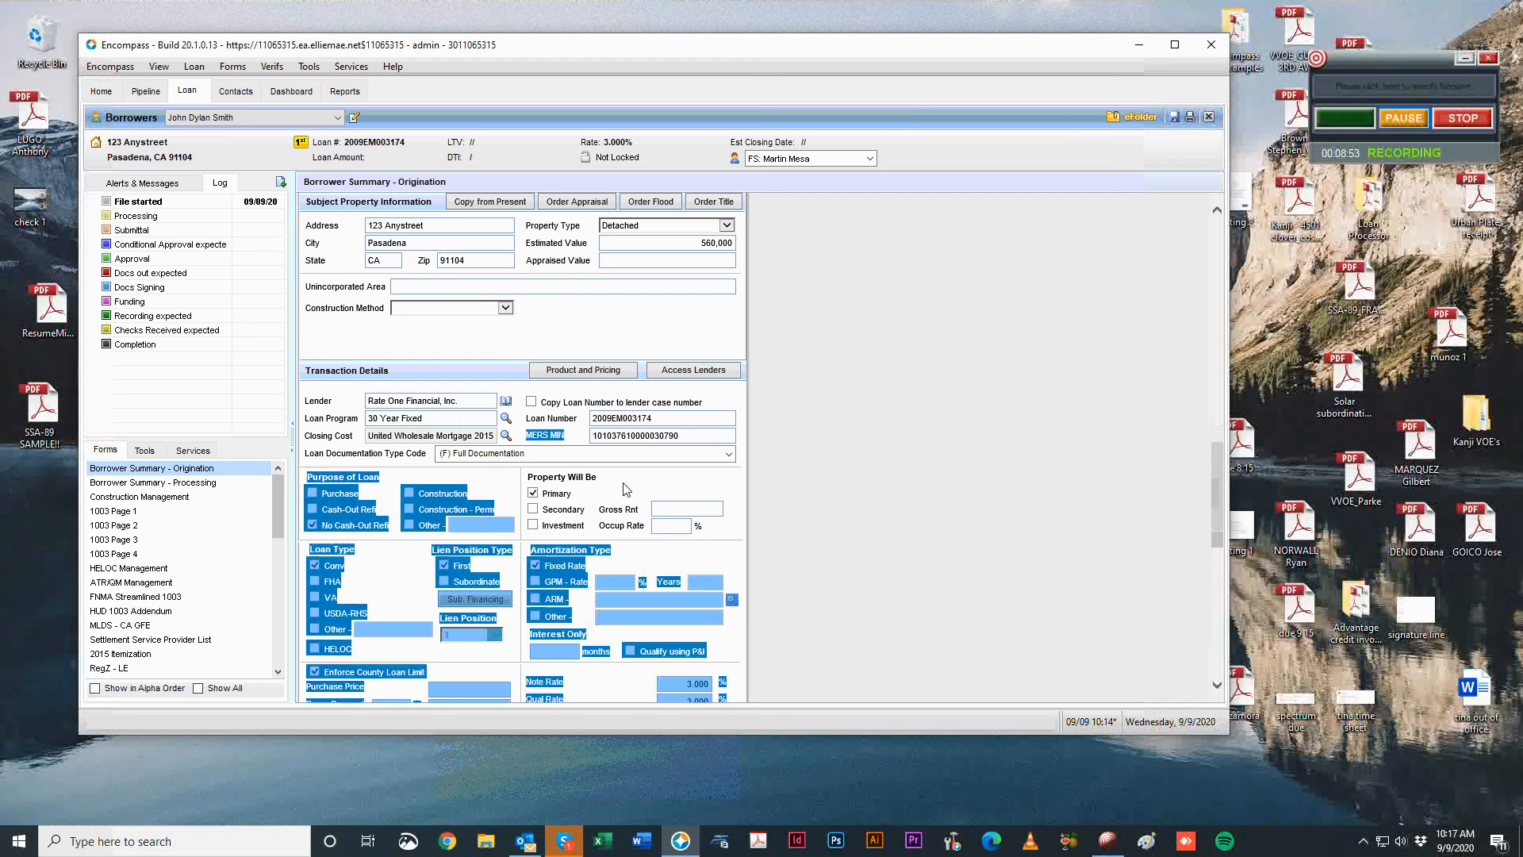
{"action": "left_click", "coordinate": [584, 493]}
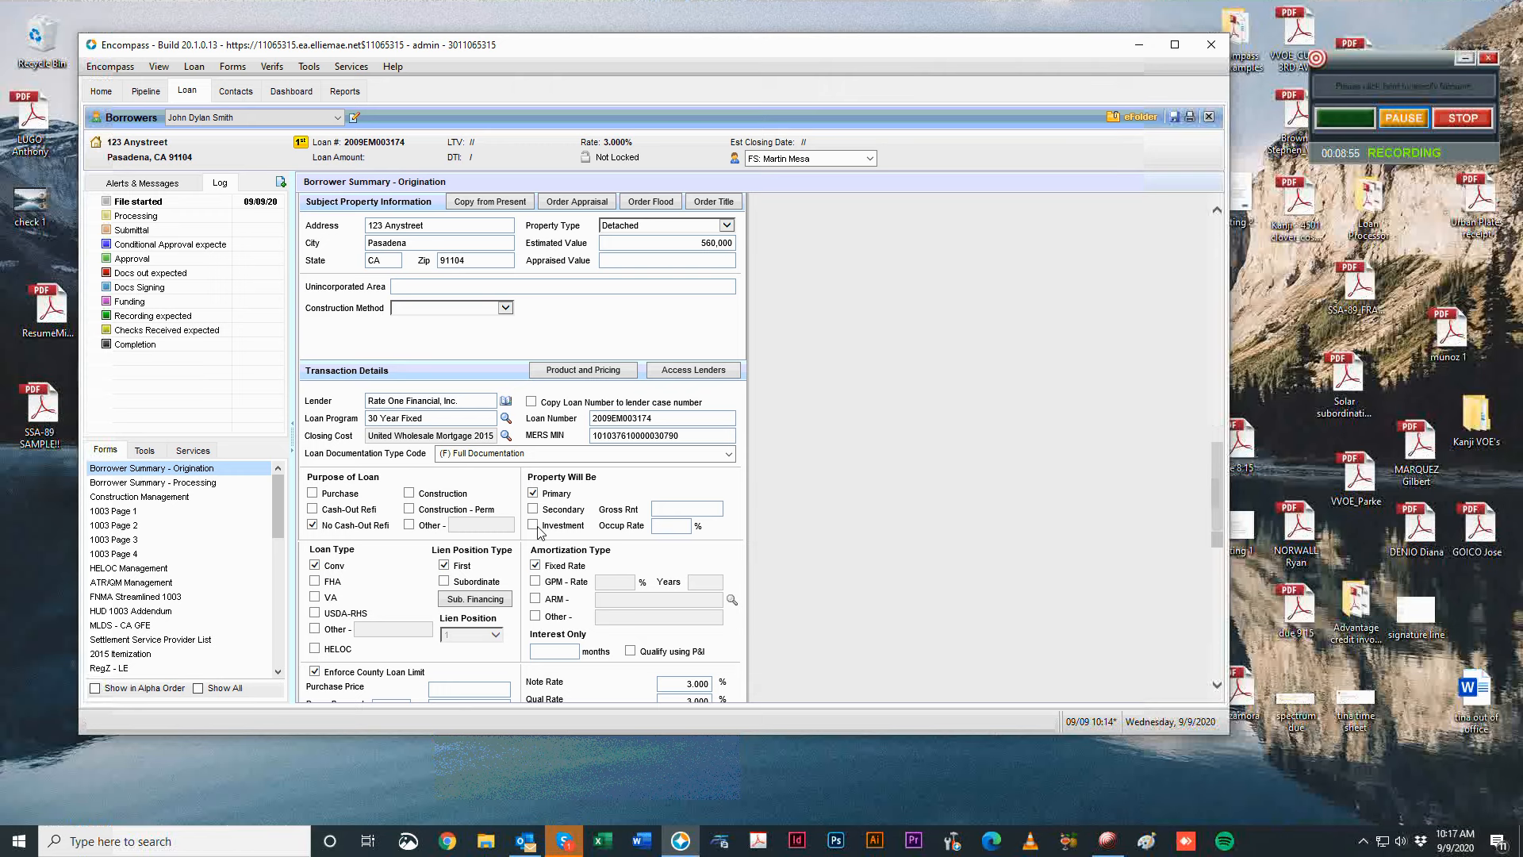
Test Investment with occupancy rate 75 then 100, then restore Primary with occupancy rate cleared.
{"action": "left_click", "coordinate": [534, 526]}
{"action": "left_click", "coordinate": [684, 528]}
{"action": "type", "text": "75"}
{"action": "left_click", "coordinate": [778, 498]}
{"action": "double_click", "coordinate": [676, 525]}
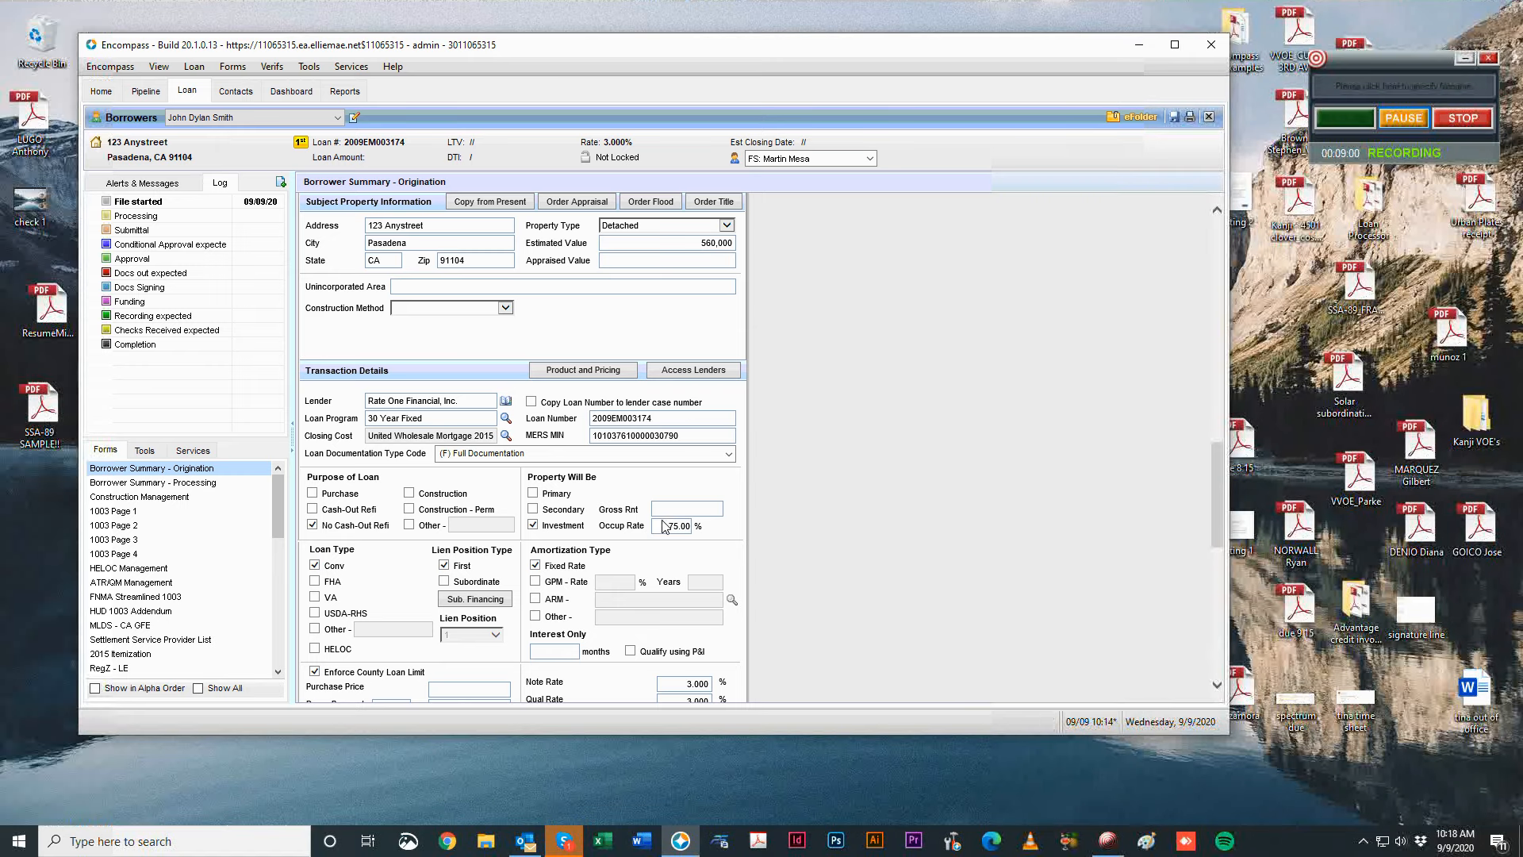
{"action": "type", "text": "100"}
{"action": "left_click", "coordinate": [794, 541]}
{"action": "left_click", "coordinate": [533, 493]}
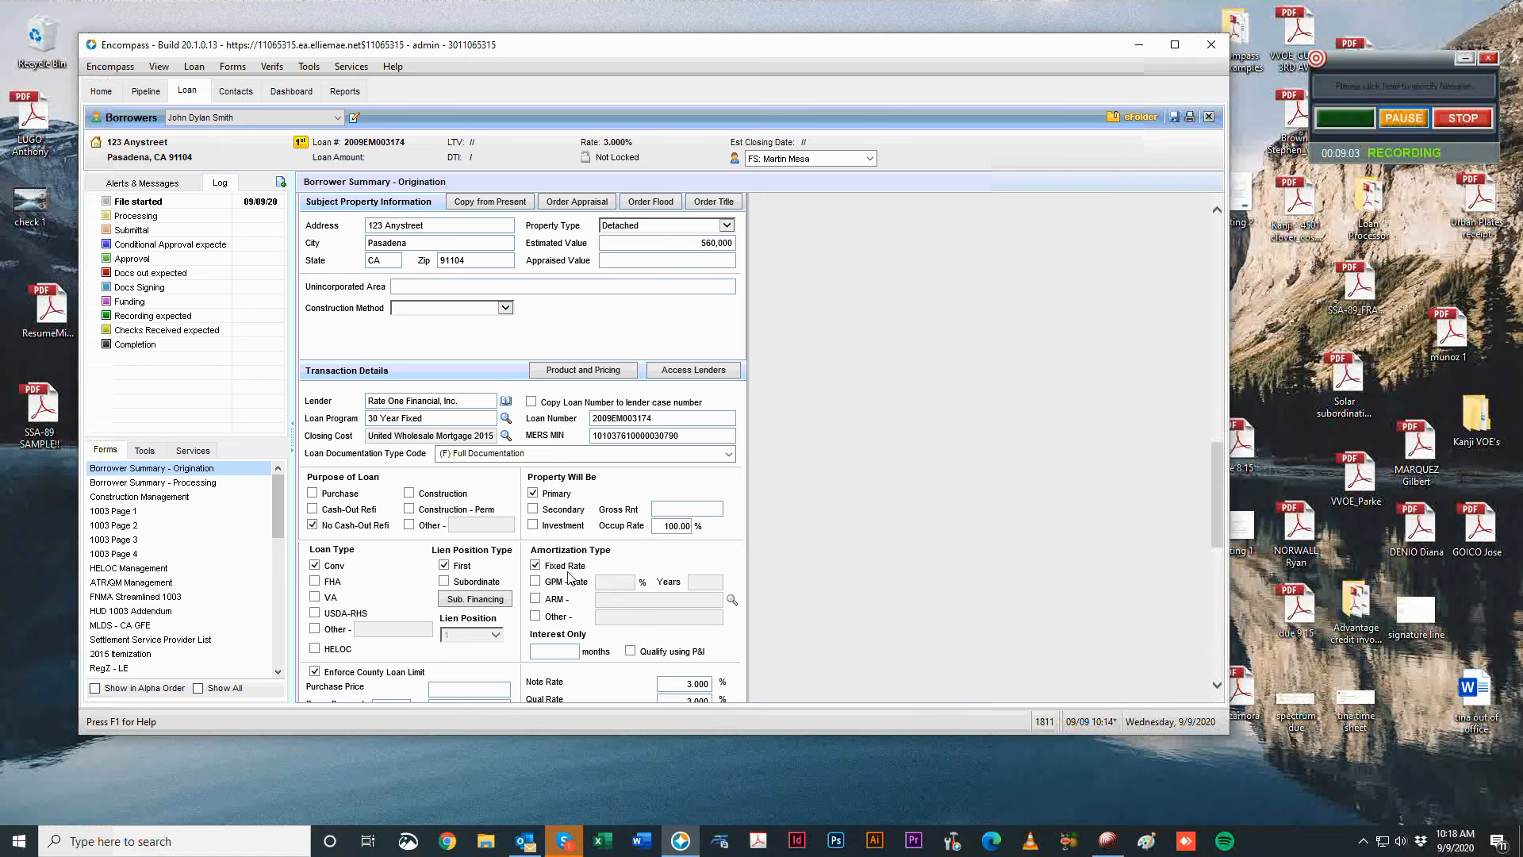
{"action": "double_click", "coordinate": [673, 525]}
{"action": "key", "text": "BackSpace"}
{"action": "left_click", "coordinate": [1046, 441]}
{"action": "scroll", "coordinate": [316, 561], "scroll_direction": "down", "scroll_amount": 3}
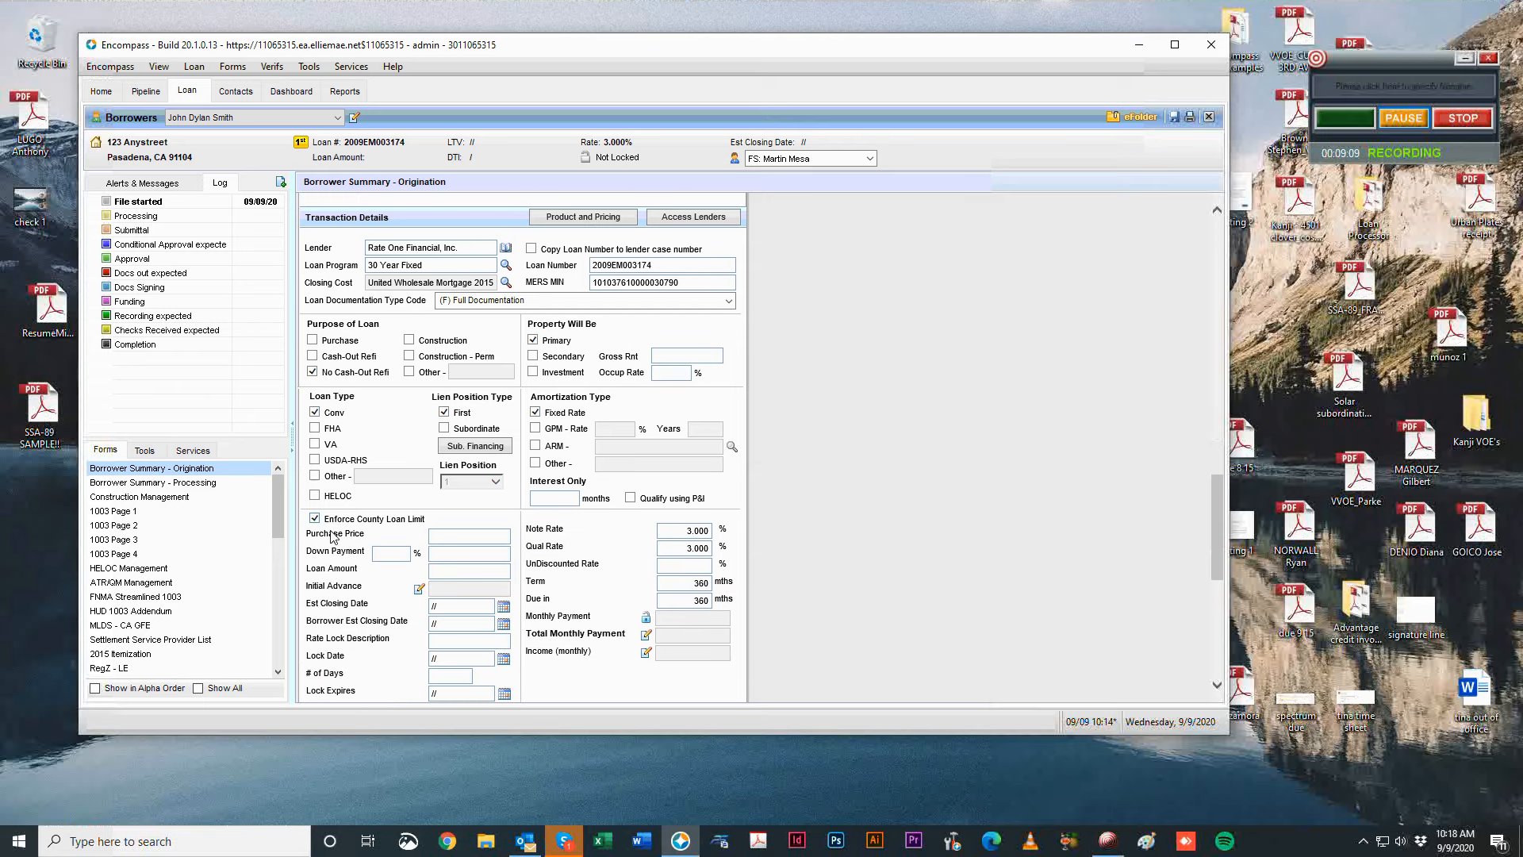
{"action": "left_click", "coordinate": [475, 447]}
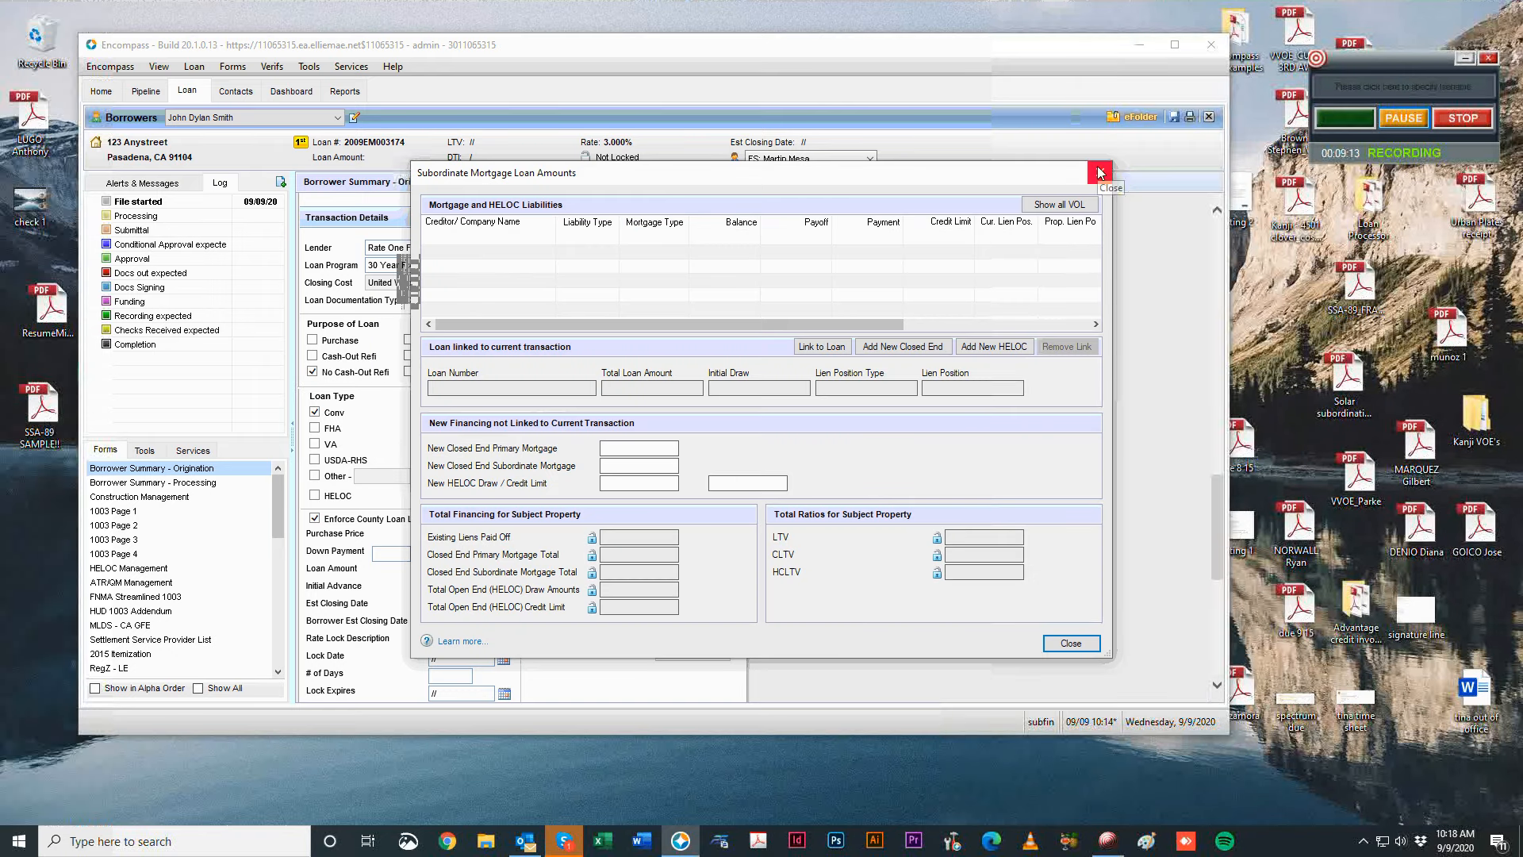
{"action": "left_click", "coordinate": [1099, 173]}
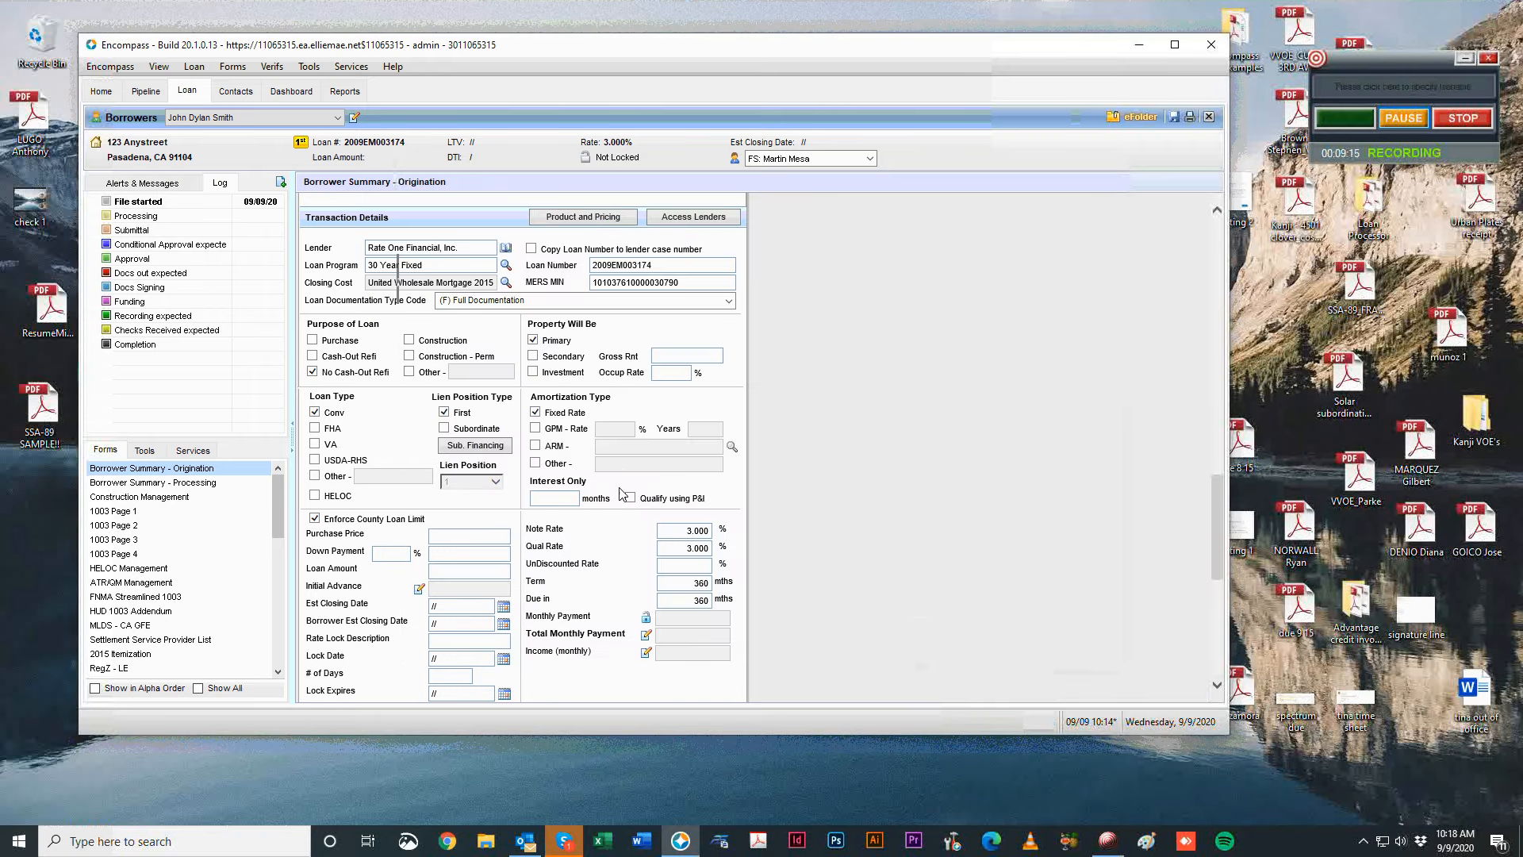
{"action": "scroll", "coordinate": [960, 498], "scroll_direction": "down", "scroll_amount": 3}
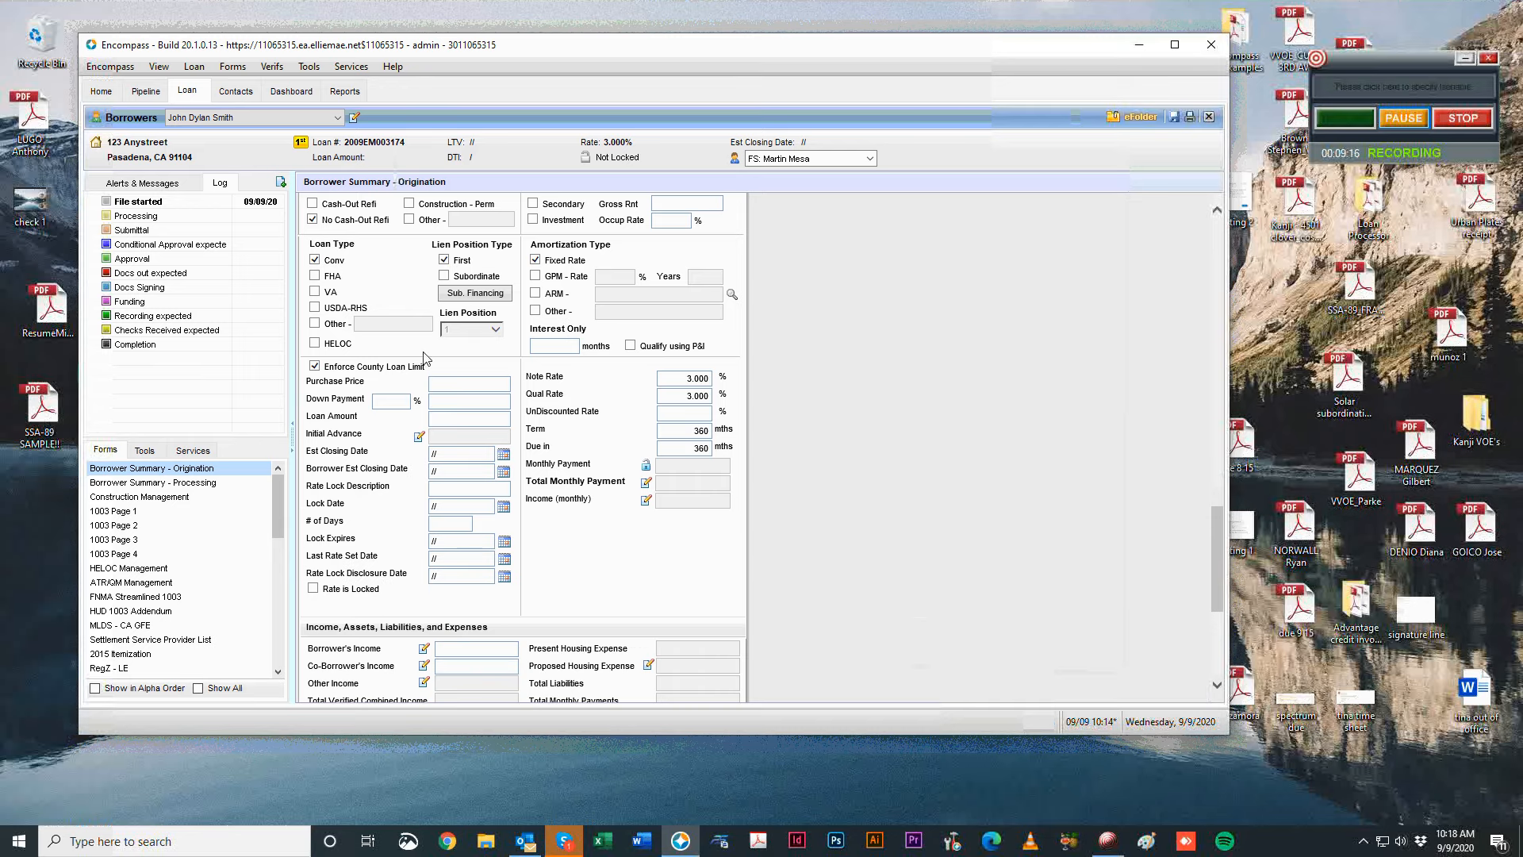
Enter an 800,000 purchase price with a 15 percent down payment.
{"action": "left_click", "coordinate": [462, 404]}
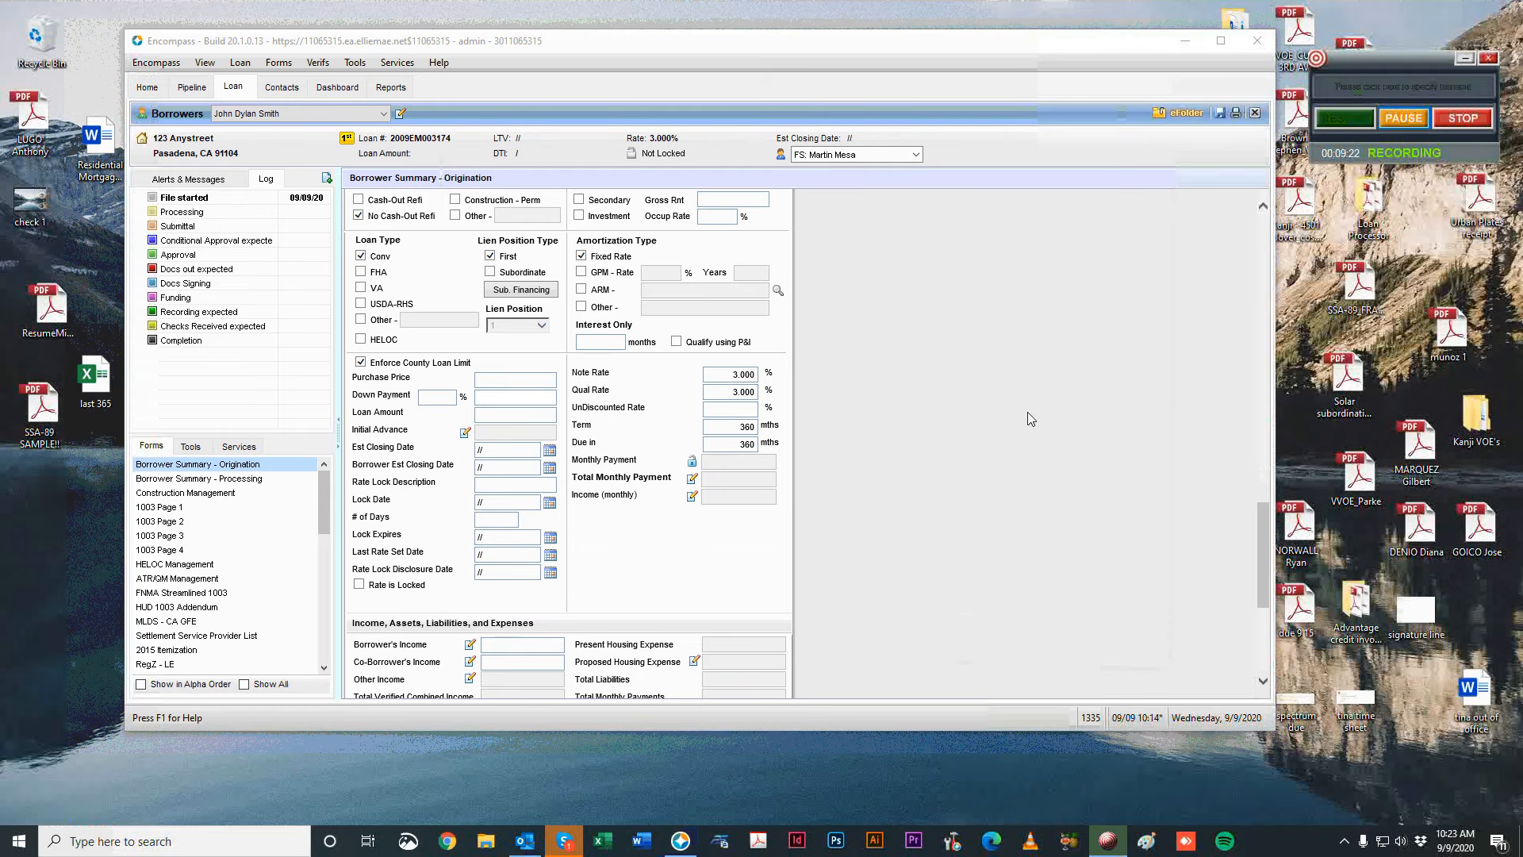
{"action": "left_click", "coordinate": [1033, 430]}
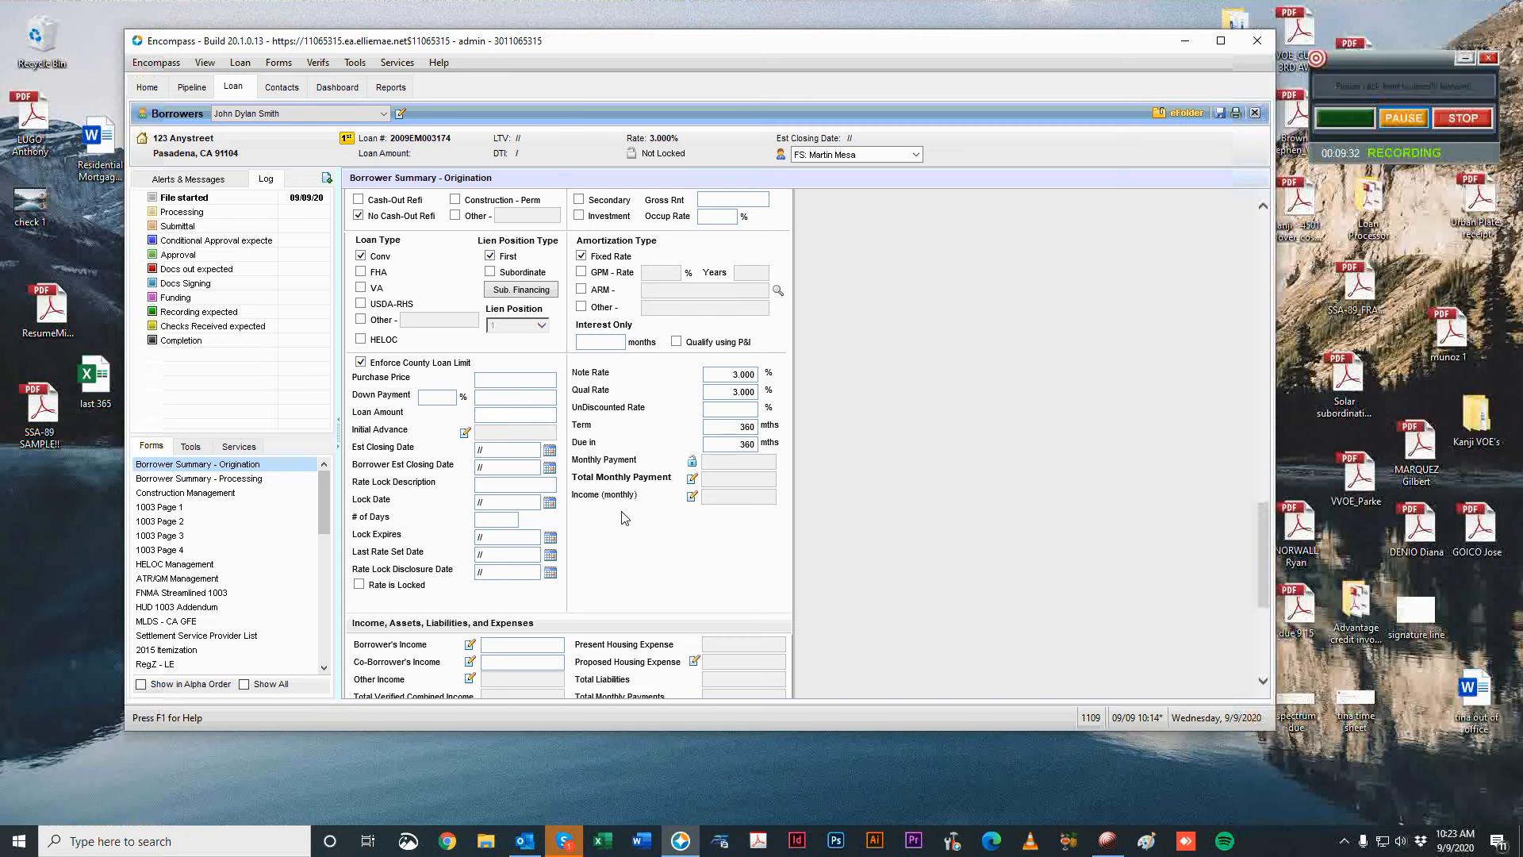
{"action": "left_click", "coordinate": [539, 382]}
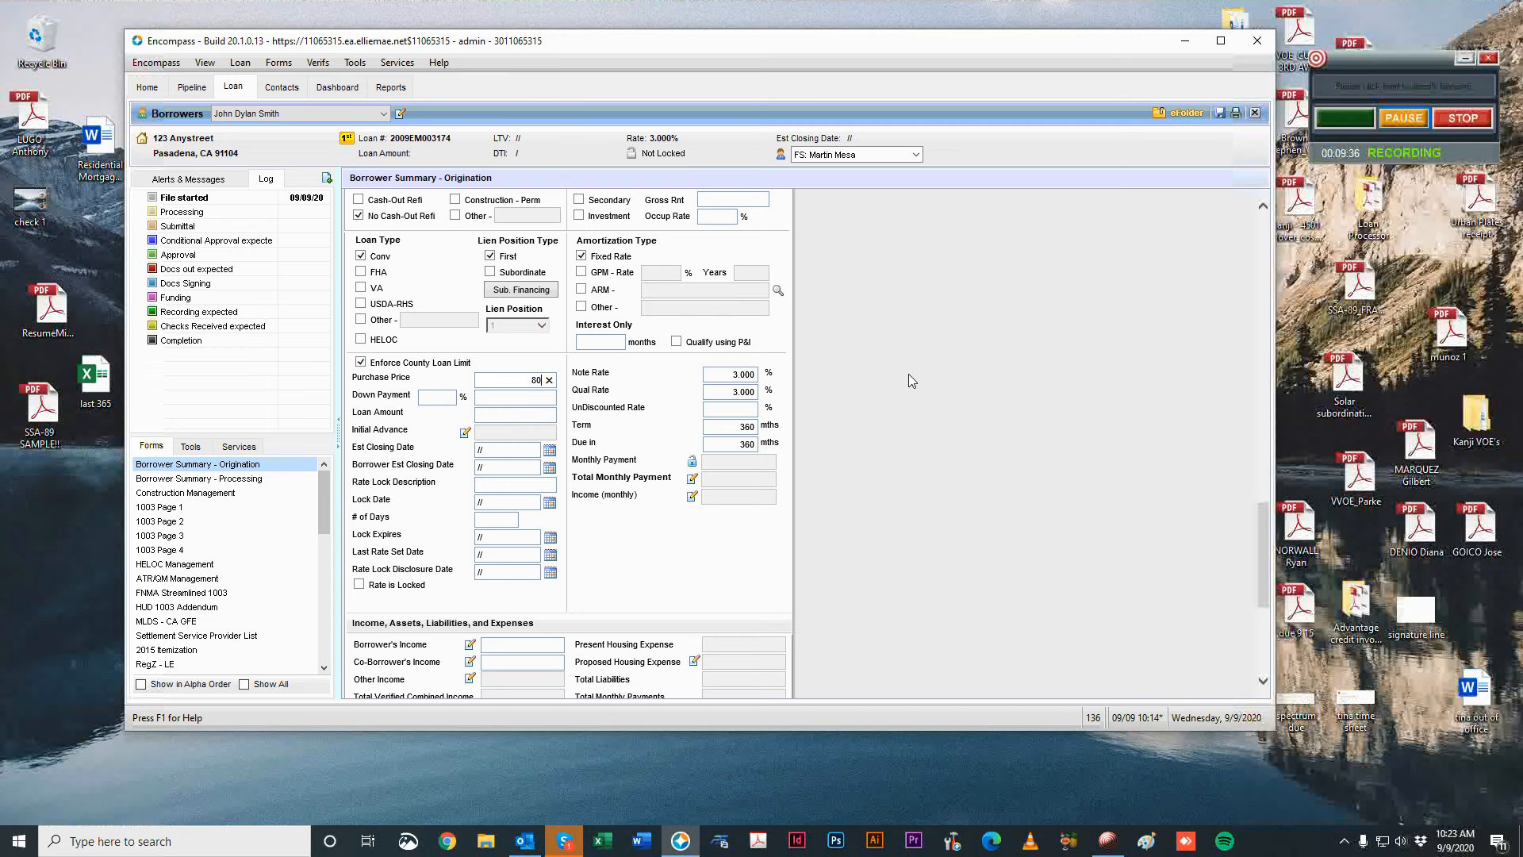
{"action": "key", "text": "Tab"}
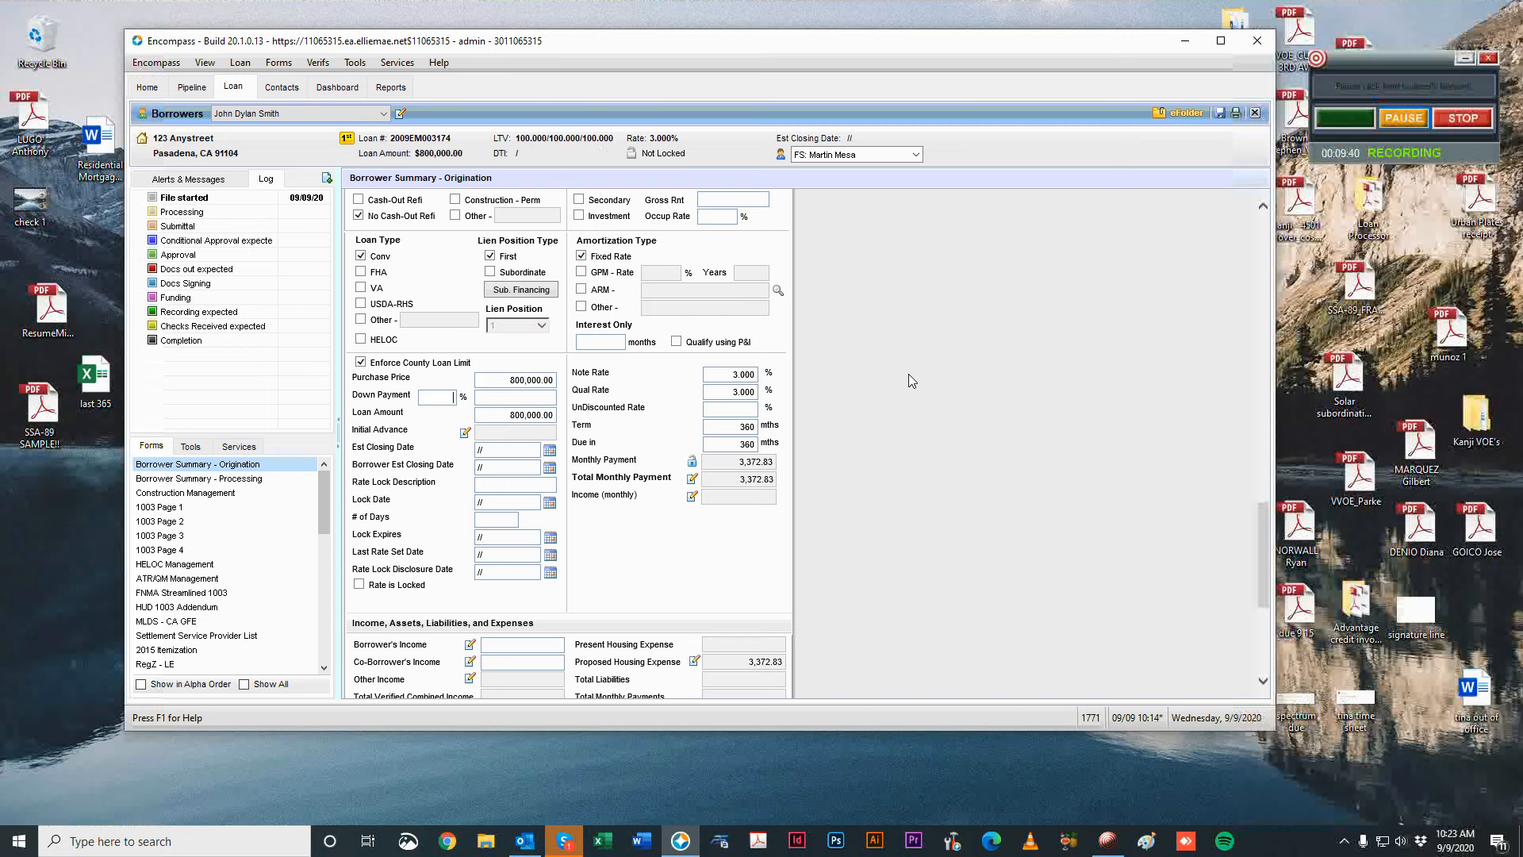
{"action": "type", "text": "15"}
{"action": "key", "text": "Tab"}
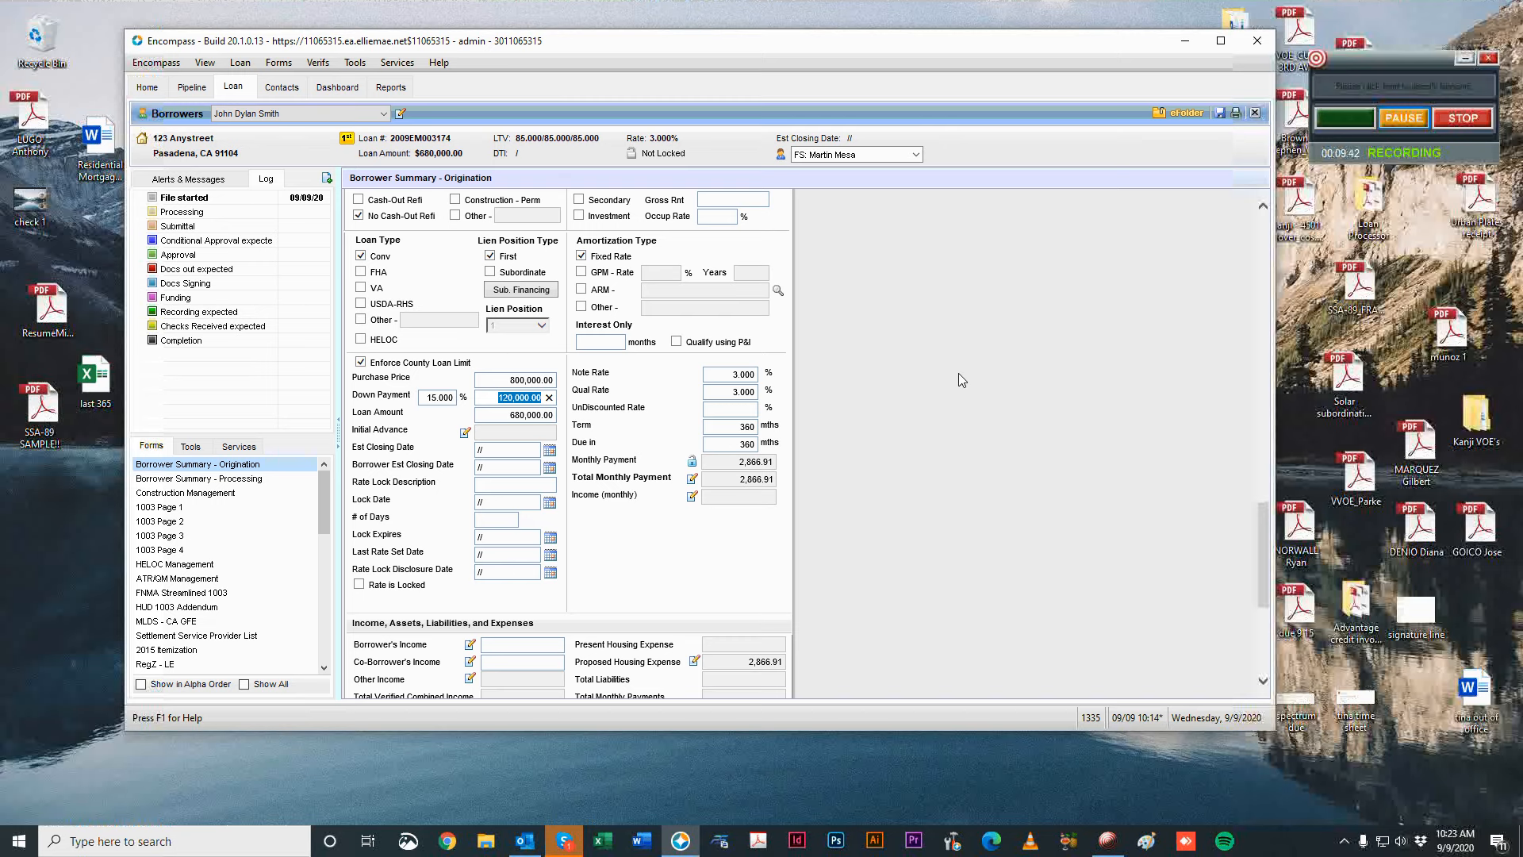
{"action": "left_click", "coordinate": [416, 394]}
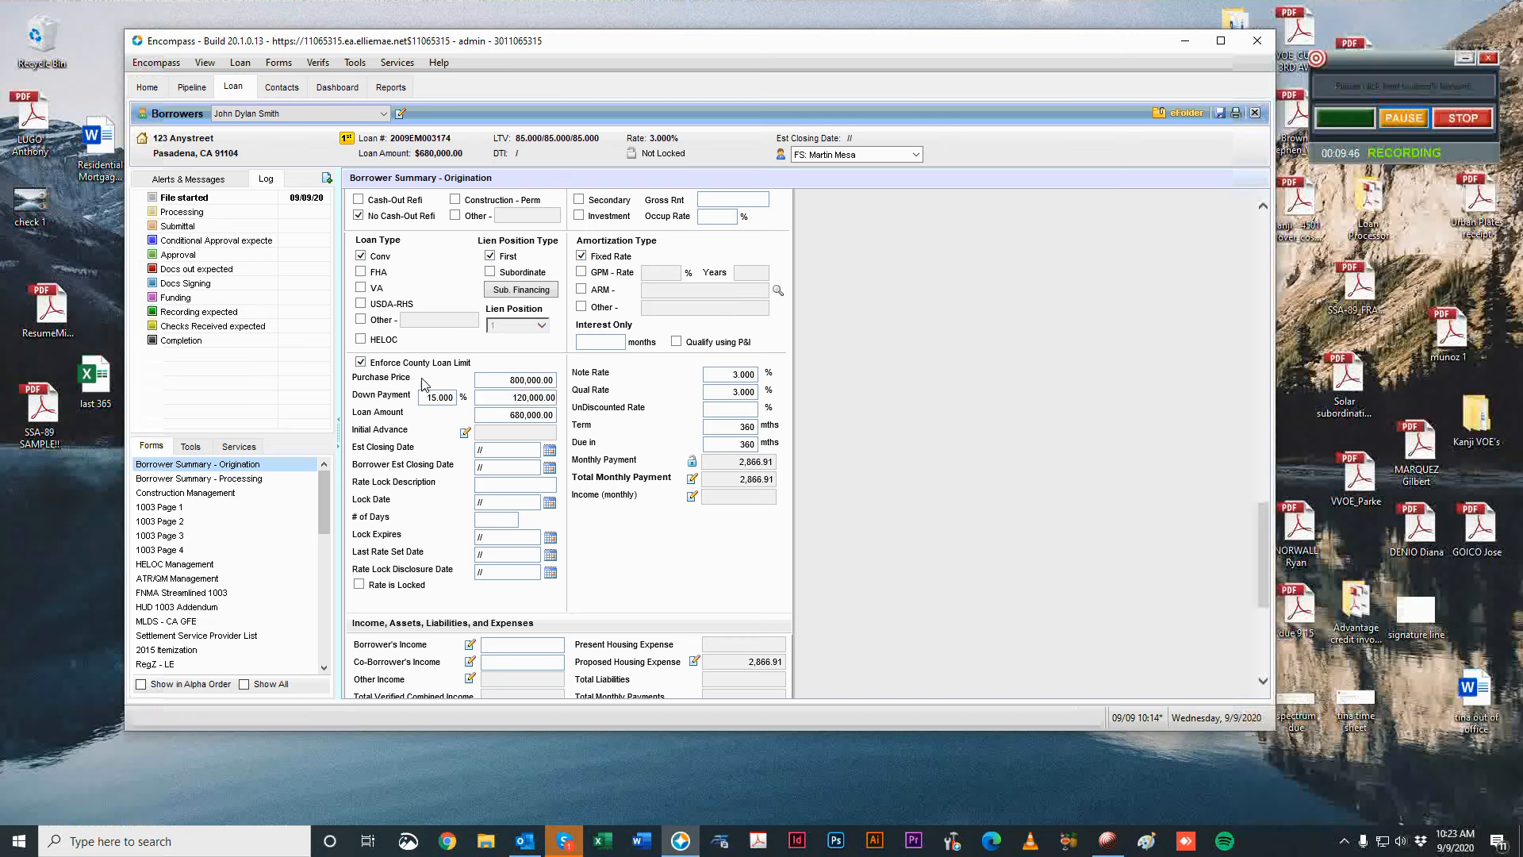
Clear the purchase price and set the loan amount to 650,000.
{"action": "left_click", "coordinate": [524, 384]}
{"action": "left_click", "coordinate": [551, 379]}
{"action": "key", "text": "Tab"}
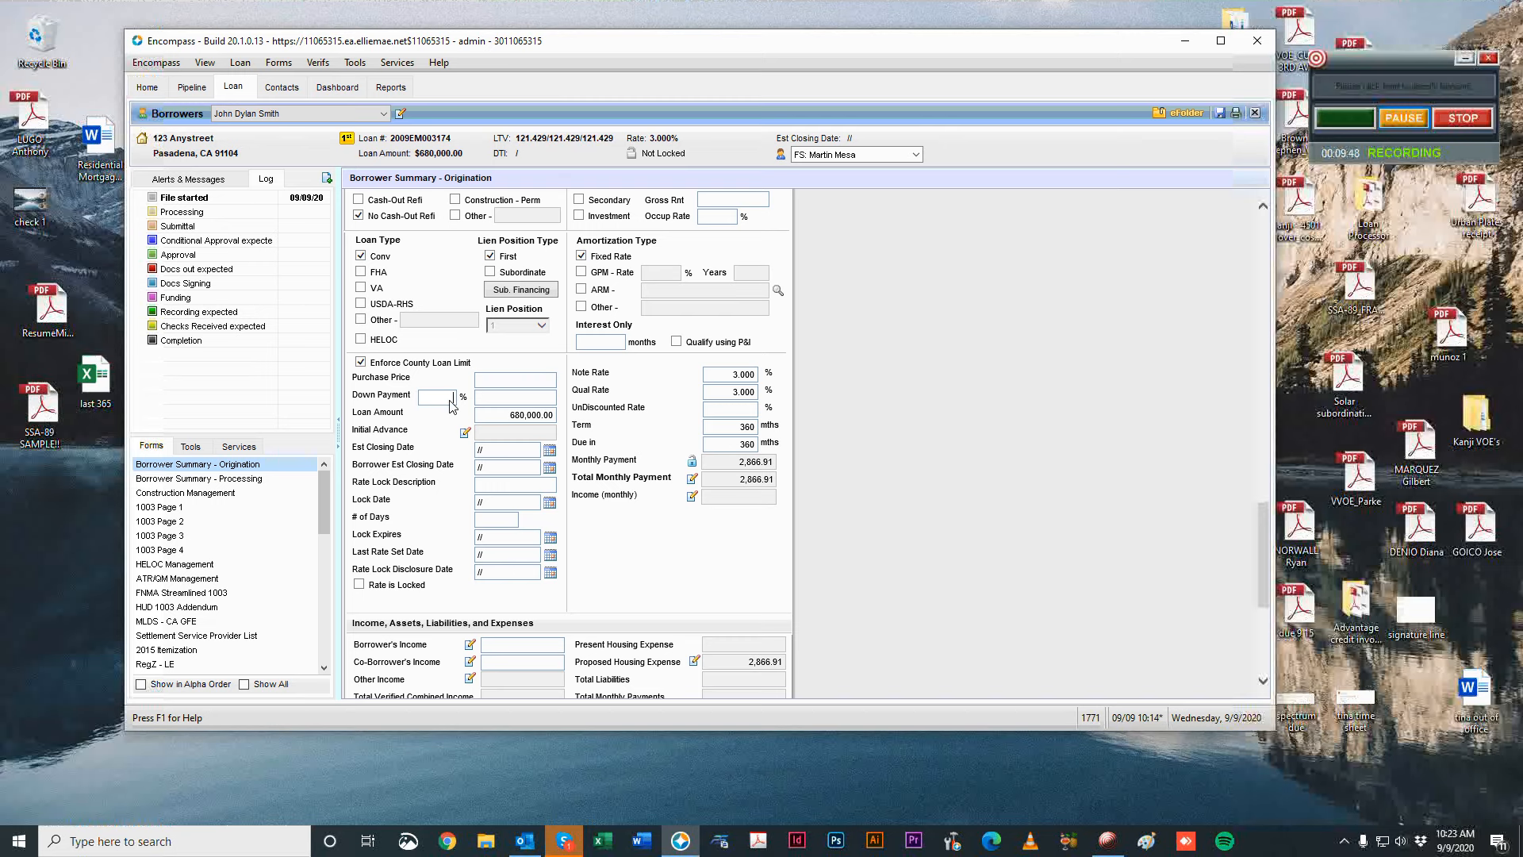
{"action": "left_click_drag", "start_coordinate": [504, 418], "coordinate": [696, 446]}
{"action": "key", "text": "BackSpace"}
{"action": "type", "text": "50000"}
{"action": "left_click", "coordinate": [1058, 378]}
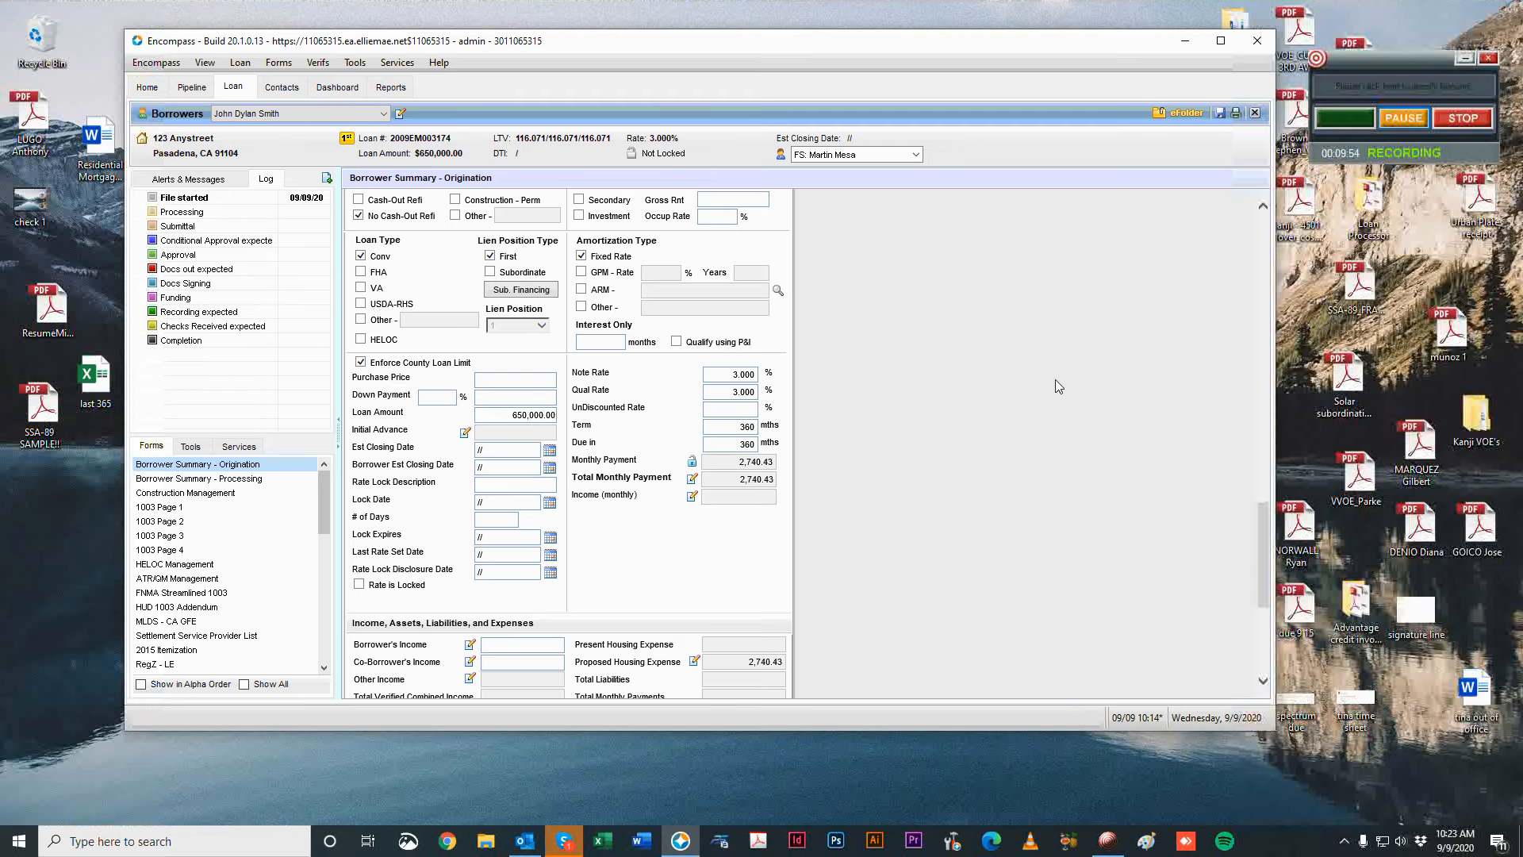
{"action": "scroll", "coordinate": [944, 447], "scroll_direction": "up", "scroll_amount": 10}
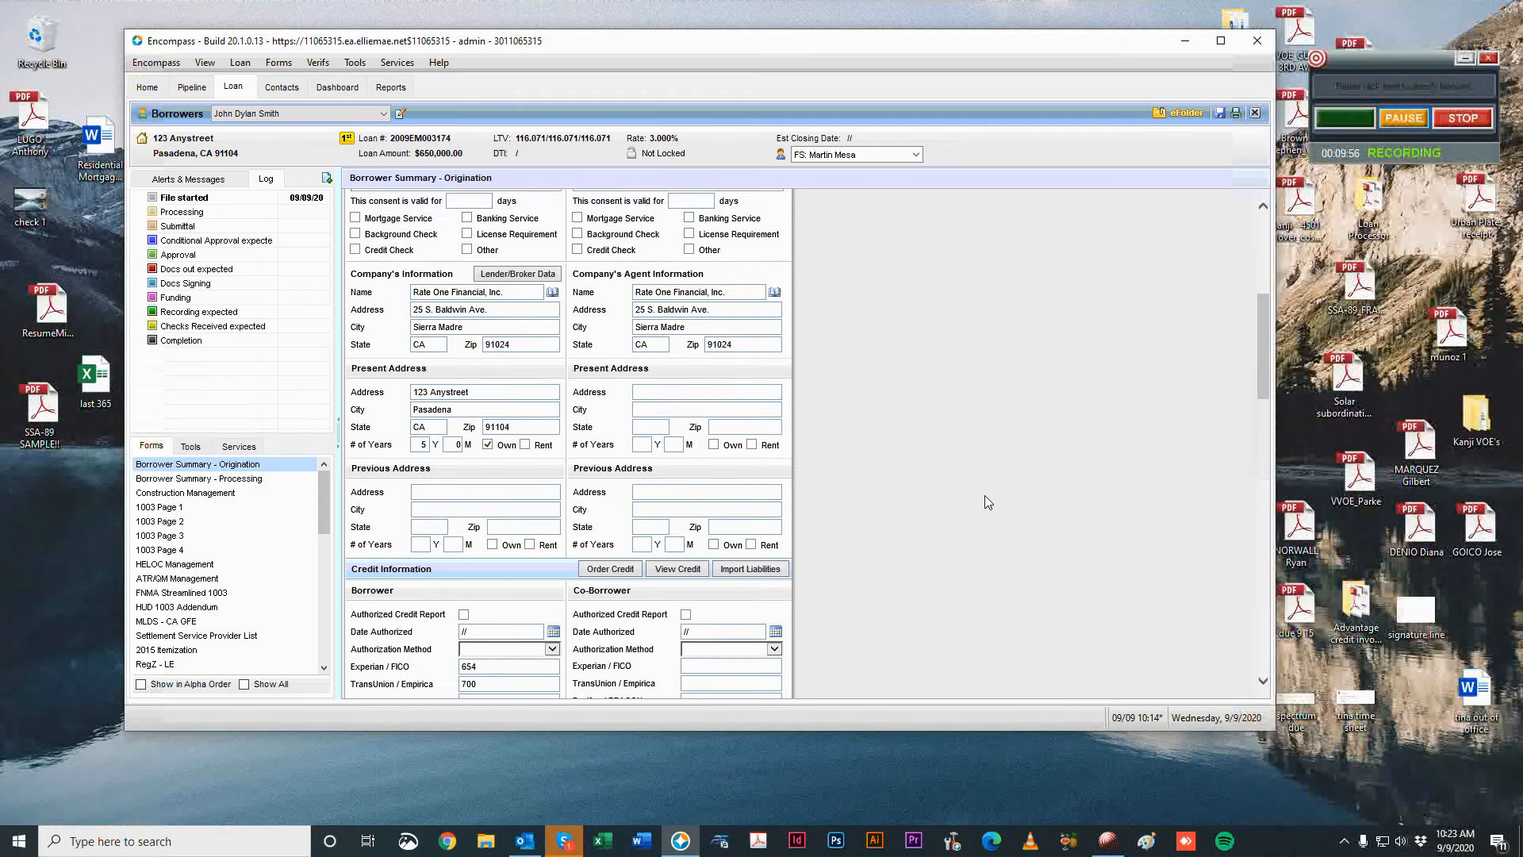
Enter 1,000,000 as the subject property's estimated value, bringing LTV to 65.000%.
{"action": "scroll", "coordinate": [1007, 500], "scroll_direction": "down", "scroll_amount": 1}
{"action": "scroll", "coordinate": [1031, 506], "scroll_direction": "down", "scroll_amount": 3}
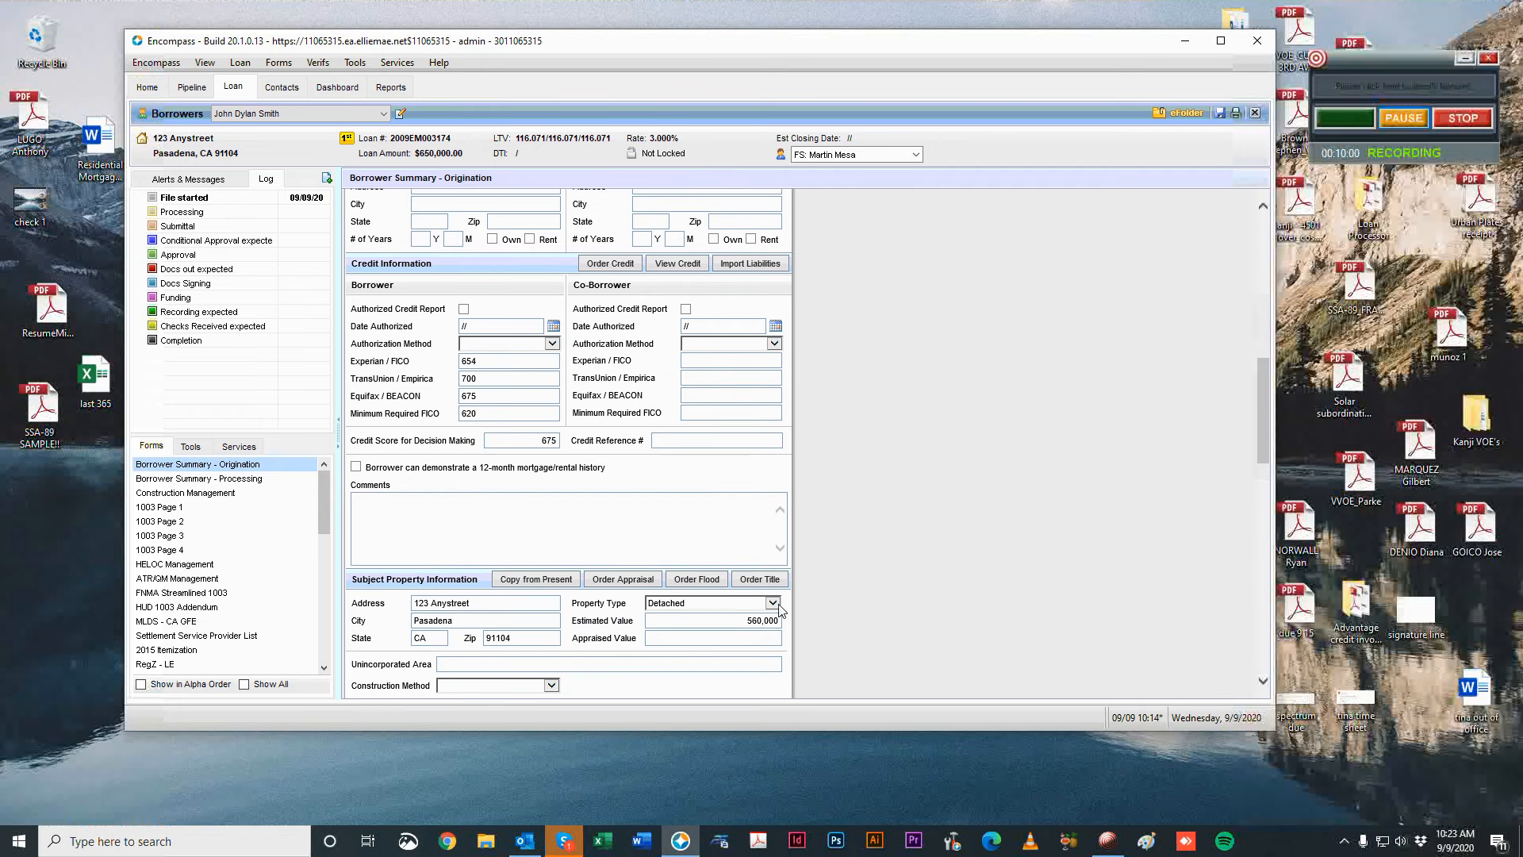
{"action": "scroll", "coordinate": [1011, 582], "scroll_direction": "down", "scroll_amount": 2}
{"action": "scroll", "coordinate": [728, 523], "scroll_direction": "down", "scroll_amount": 1}
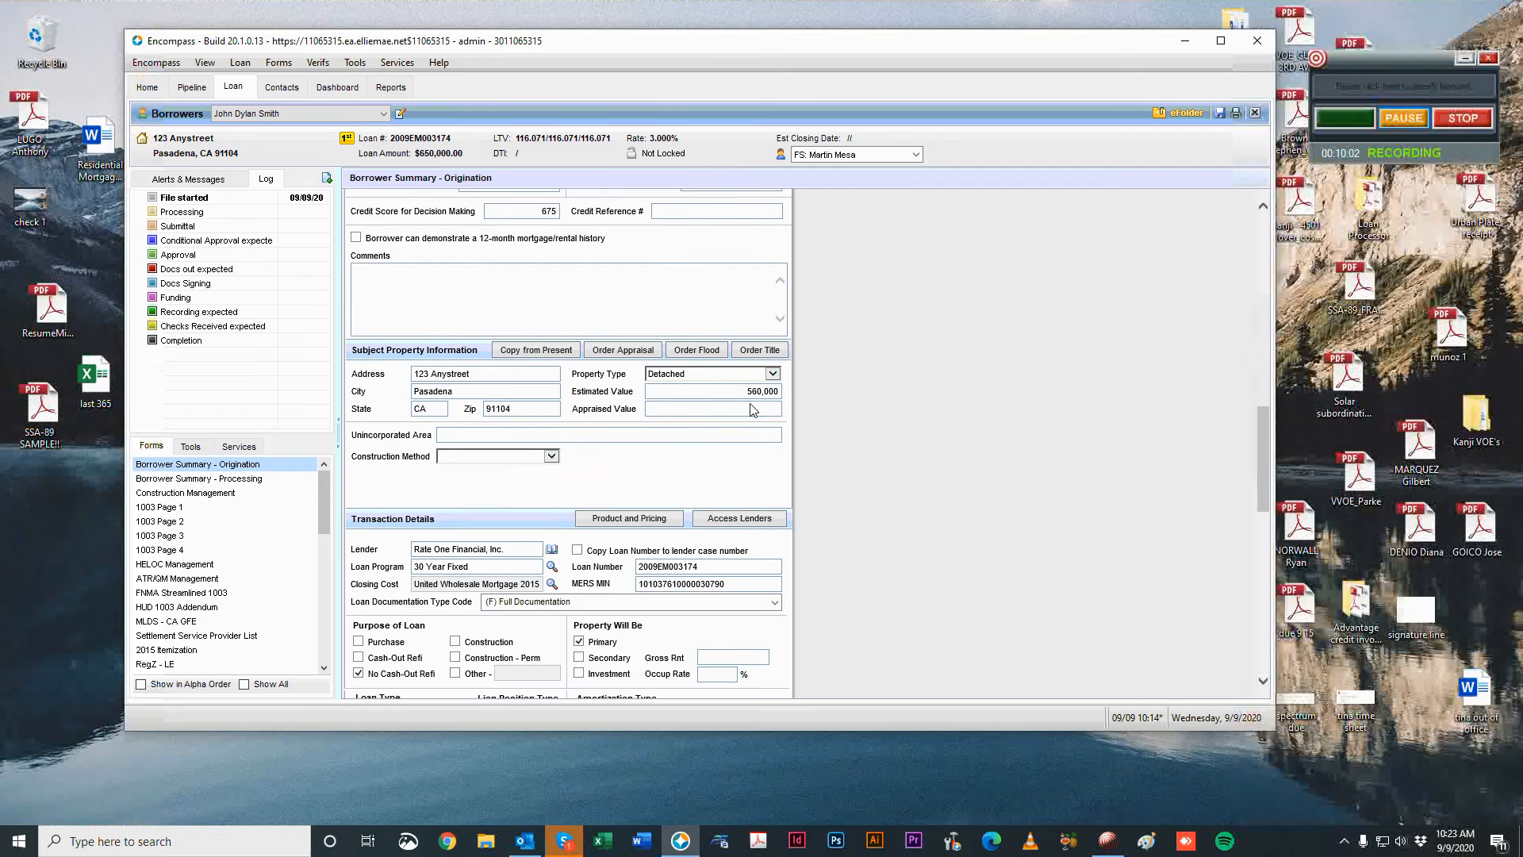
{"action": "scroll", "coordinate": [1002, 464], "scroll_direction": "down", "scroll_amount": 5}
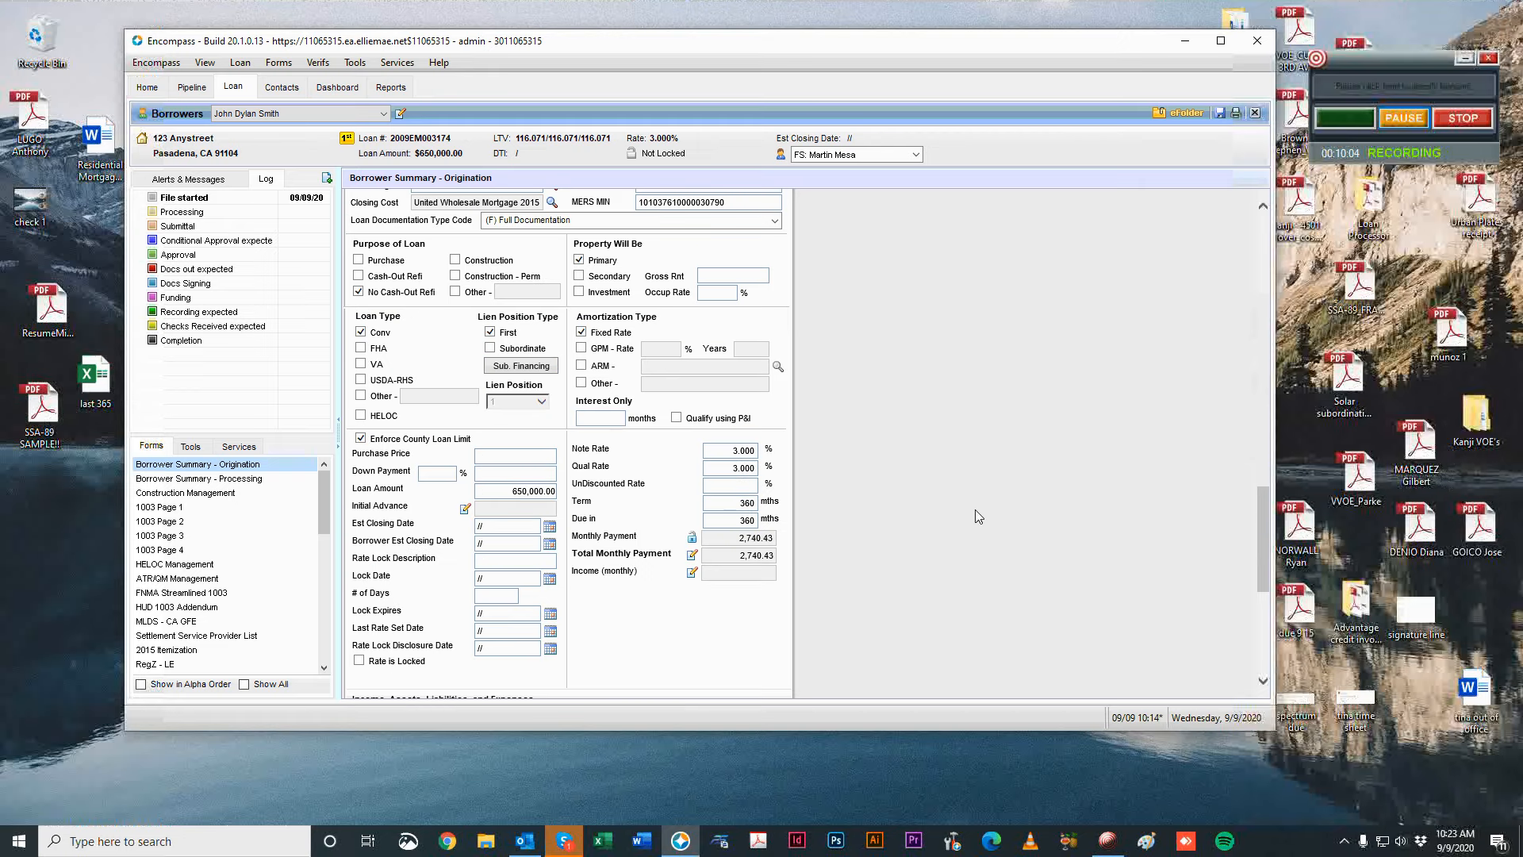
{"action": "scroll", "coordinate": [974, 509], "scroll_direction": "up", "scroll_amount": 9}
{"action": "scroll", "coordinate": [1186, 325], "scroll_direction": "down", "scroll_amount": 2}
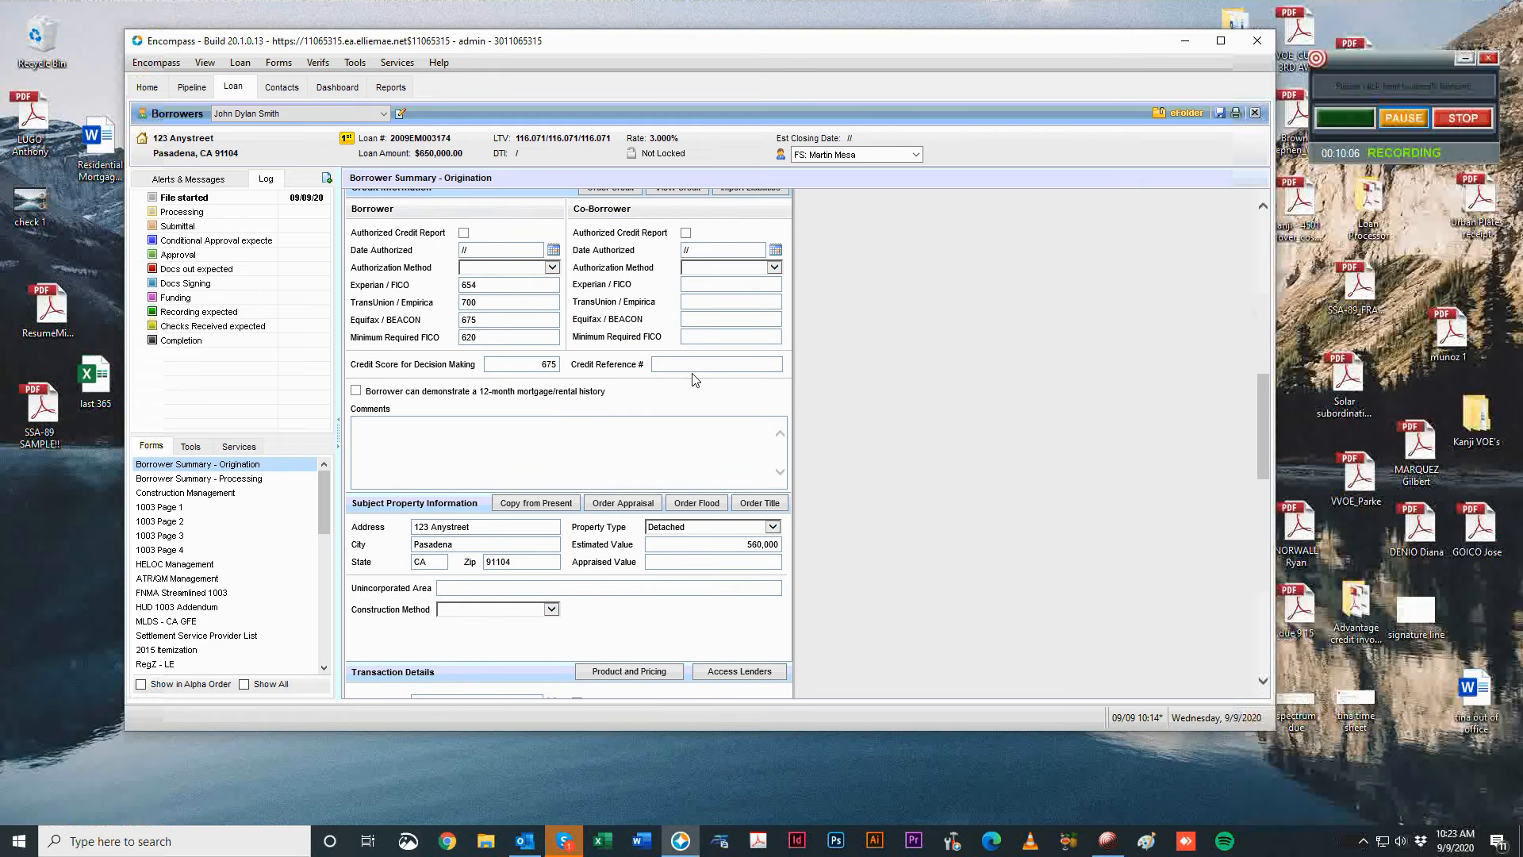
{"action": "left_click", "coordinate": [718, 544]}
{"action": "type", "text": "1000000"}
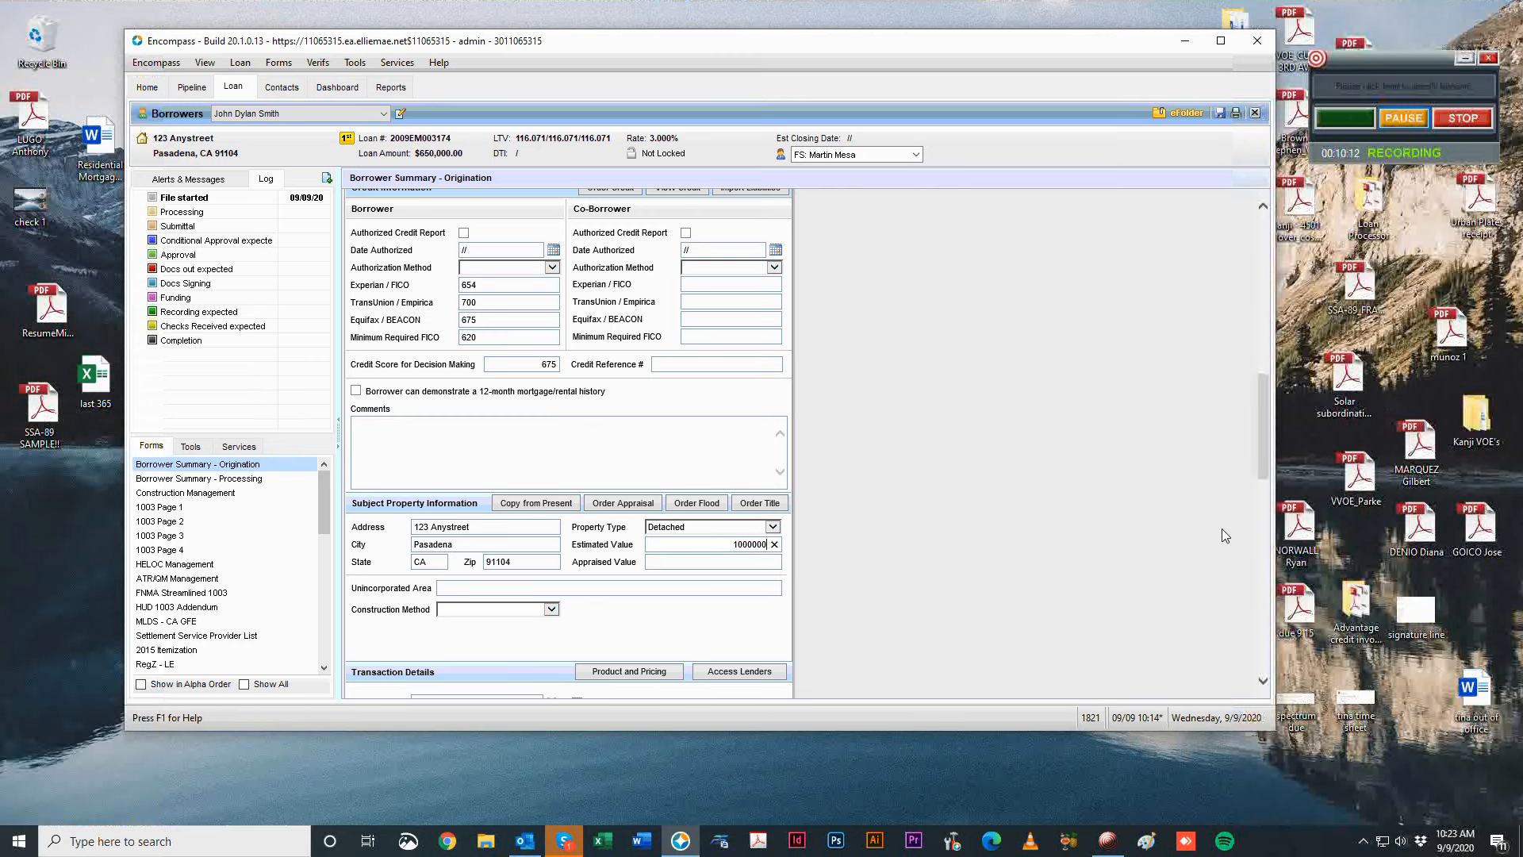
{"action": "key", "text": "Tab"}
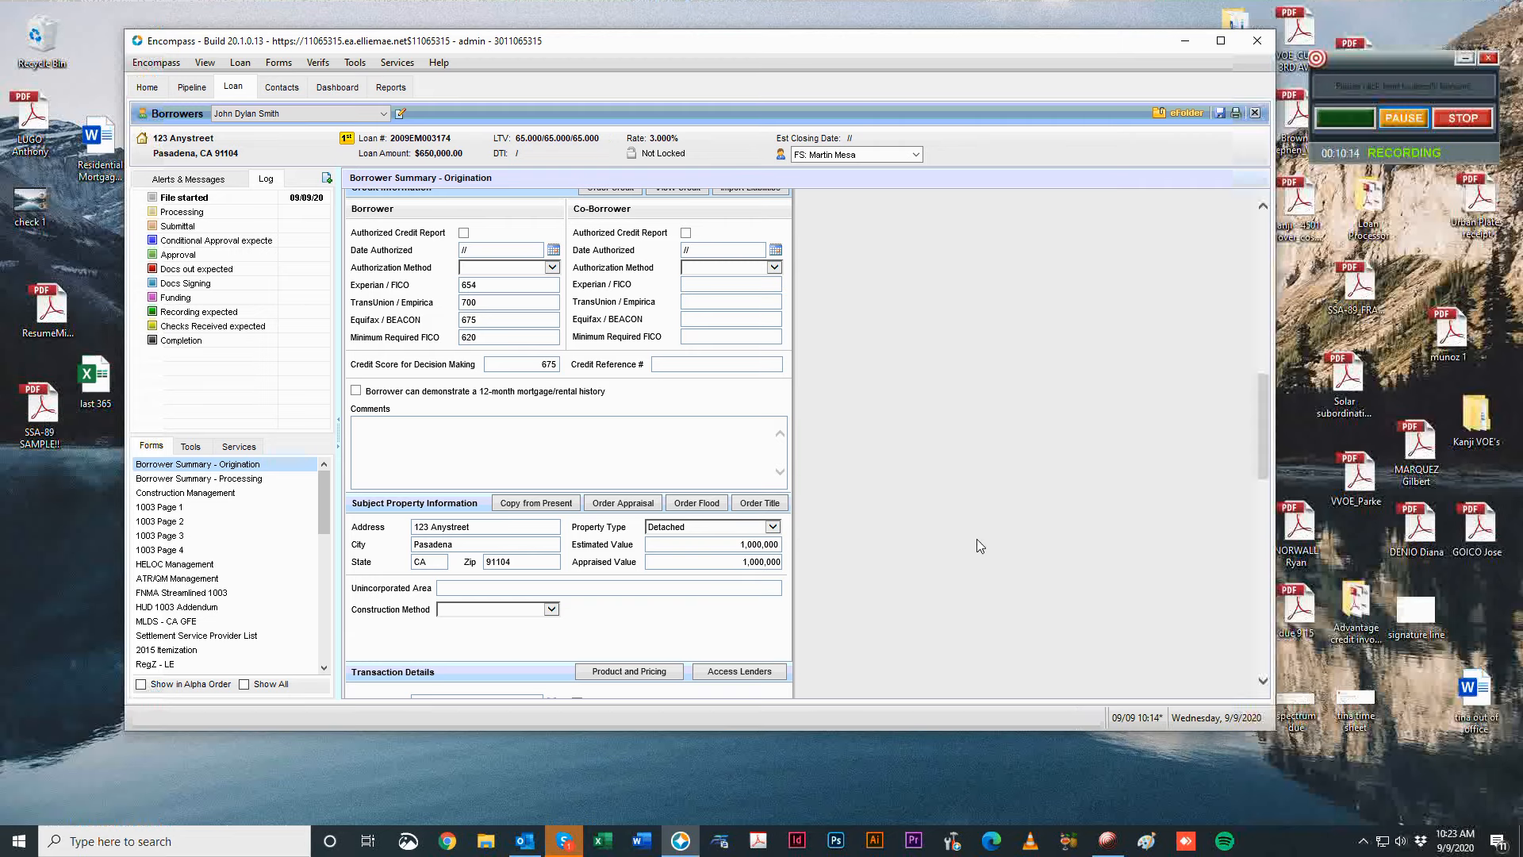
{"action": "scroll", "coordinate": [981, 516], "scroll_direction": "down", "scroll_amount": 5}
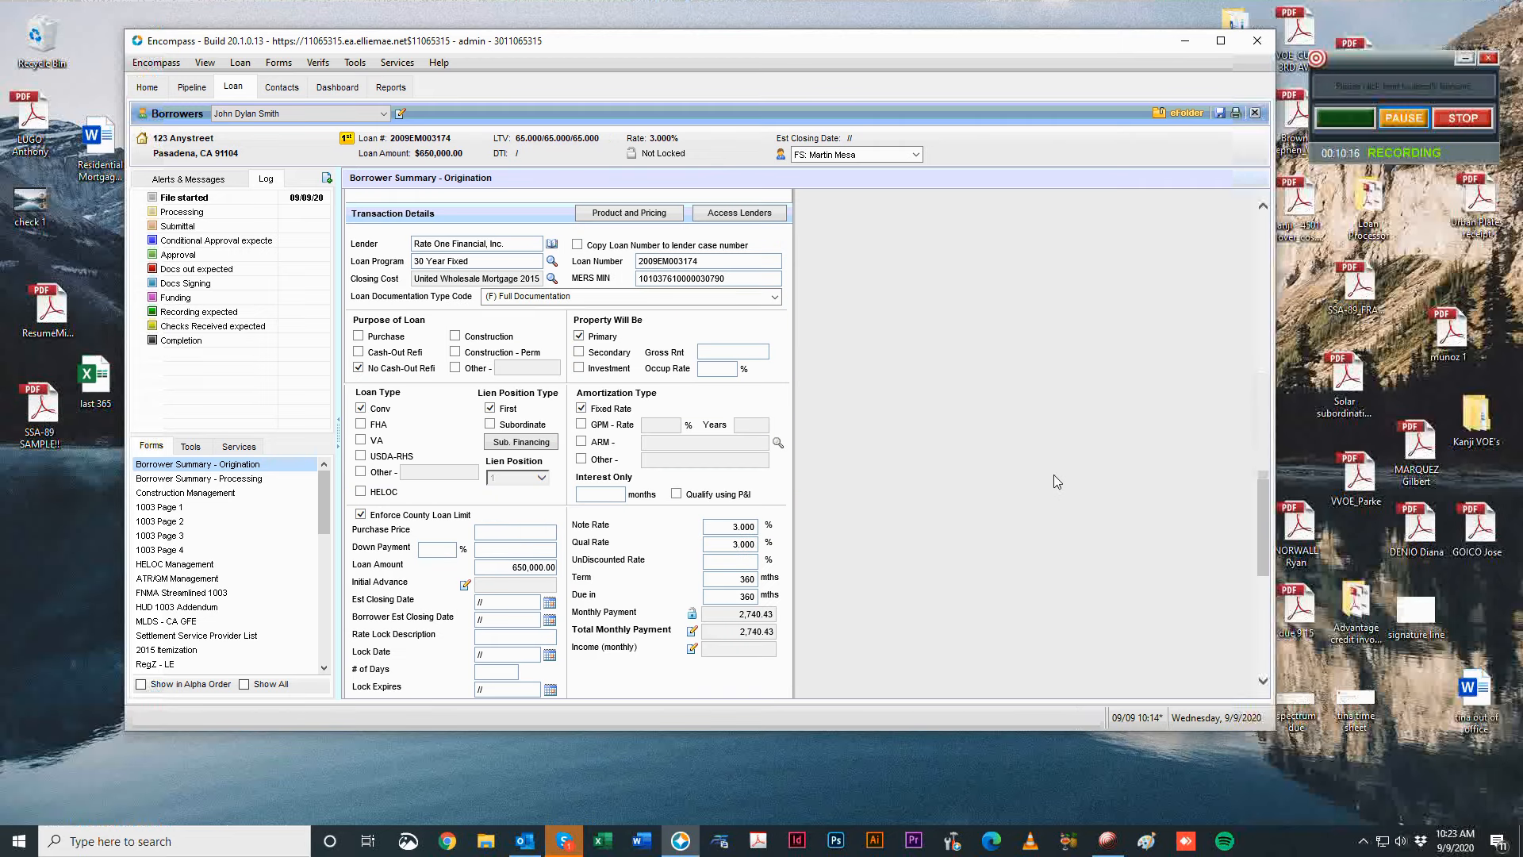
{"action": "scroll", "coordinate": [1087, 460], "scroll_direction": "up", "scroll_amount": 3}
{"action": "scroll", "coordinate": [956, 500], "scroll_direction": "down", "scroll_amount": 2}
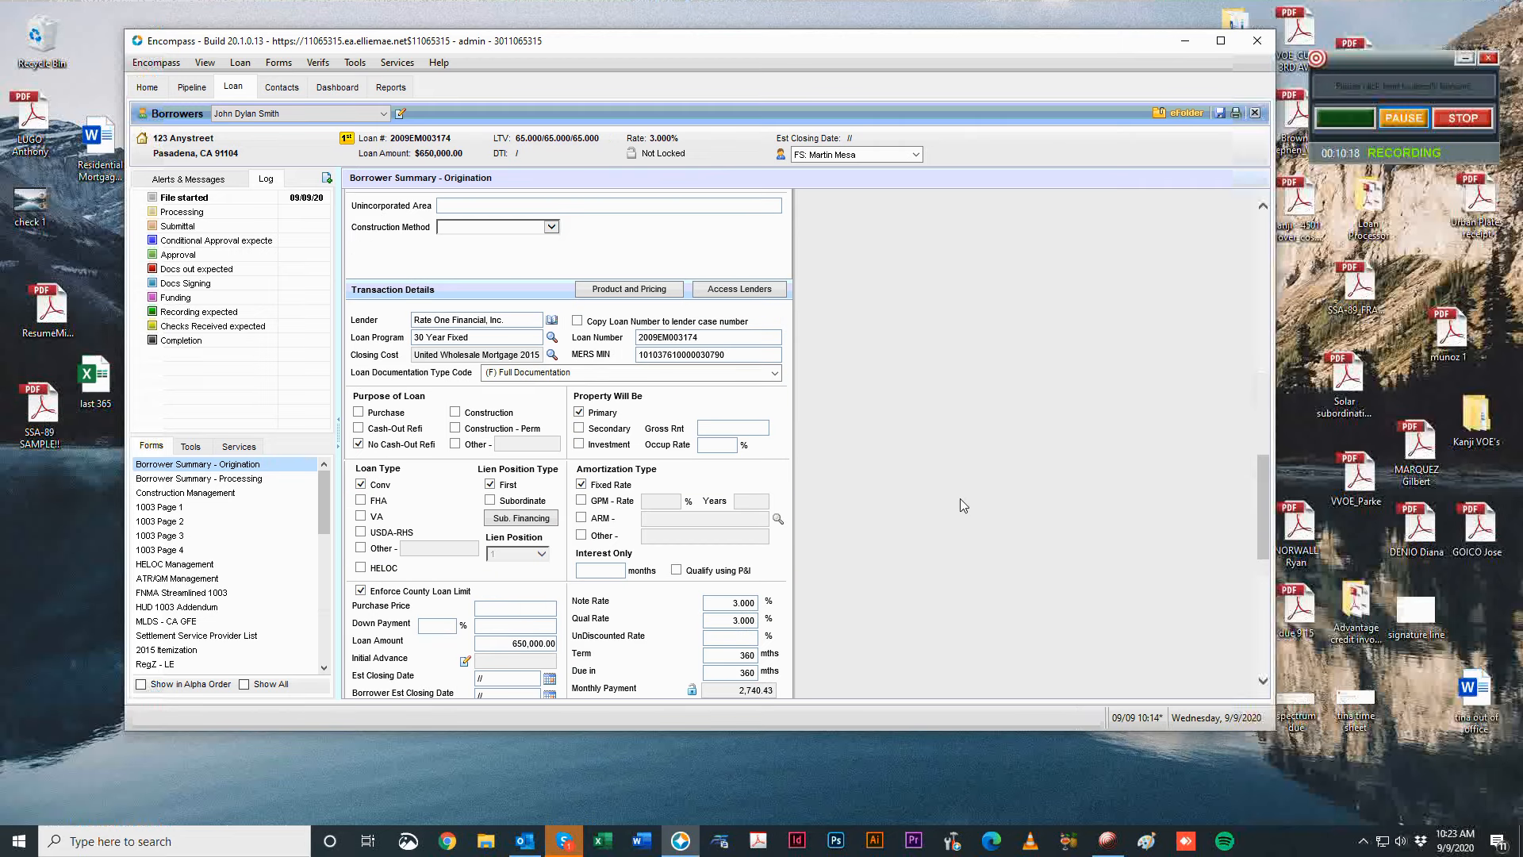
{"action": "scroll", "coordinate": [987, 519], "scroll_direction": "up", "scroll_amount": 3}
{"action": "scroll", "coordinate": [910, 521], "scroll_direction": "up", "scroll_amount": 3}
{"action": "scroll", "coordinate": [966, 511], "scroll_direction": "down", "scroll_amount": 6}
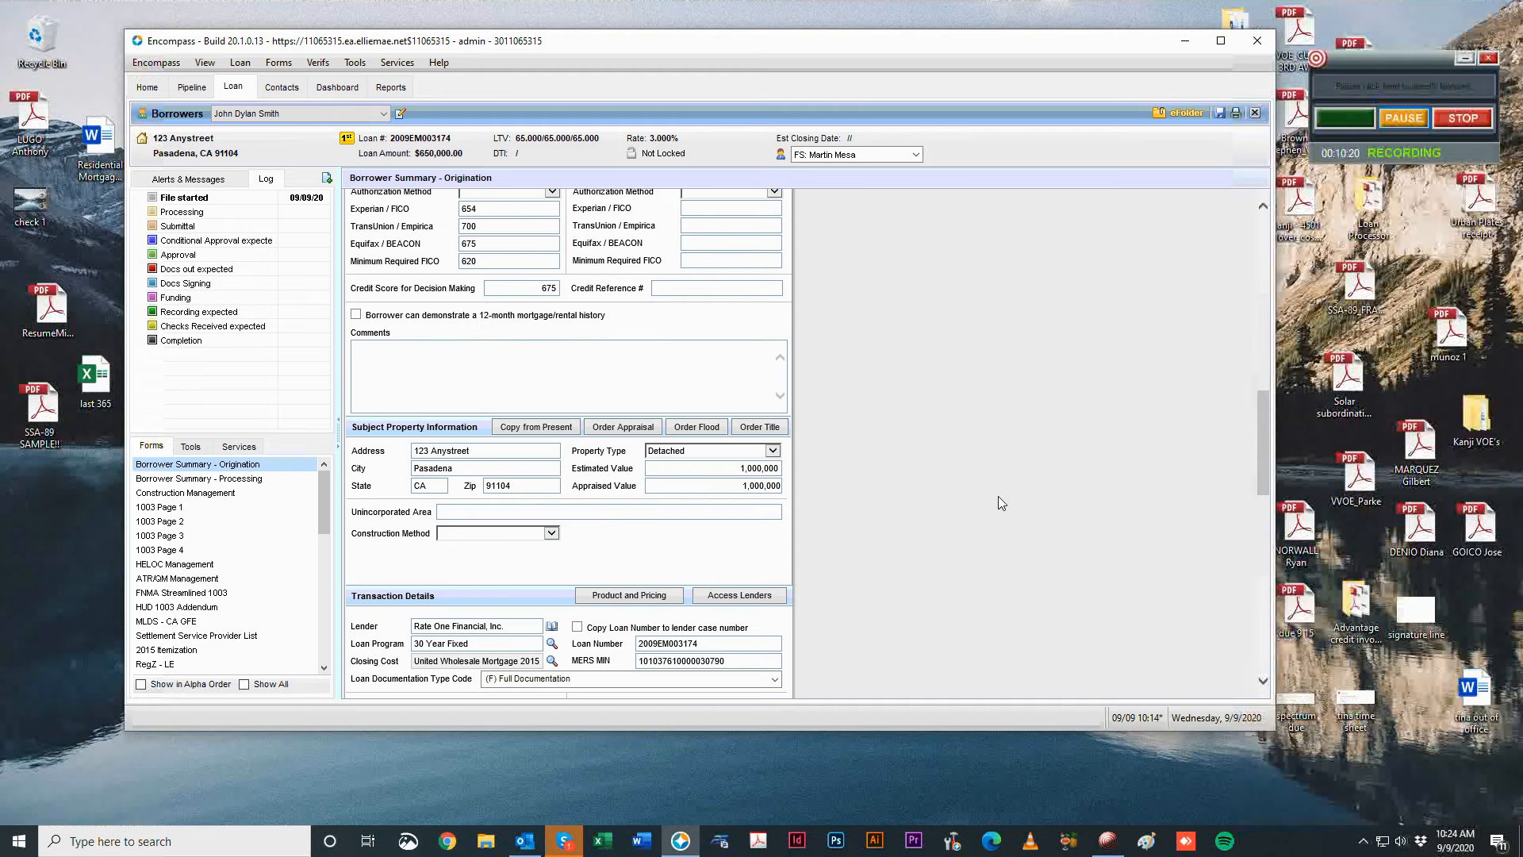
{"action": "scroll", "coordinate": [887, 546], "scroll_direction": "up", "scroll_amount": 7}
{"action": "scroll", "coordinate": [991, 532], "scroll_direction": "up", "scroll_amount": 3}
{"action": "scroll", "coordinate": [1016, 603], "scroll_direction": "down", "scroll_amount": 8}
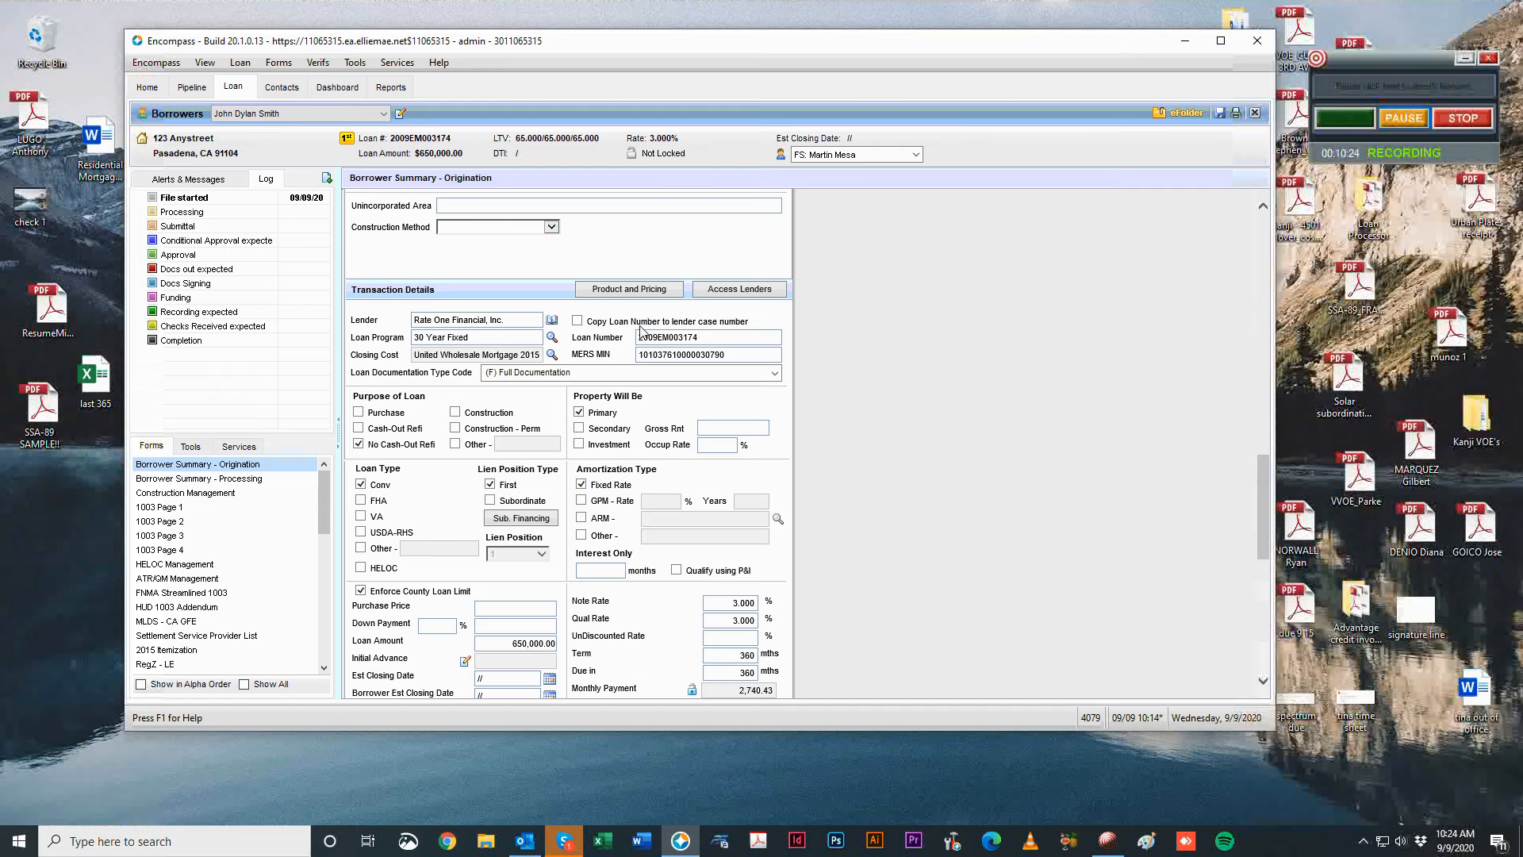
{"action": "scroll", "coordinate": [903, 392], "scroll_direction": "up", "scroll_amount": 3}
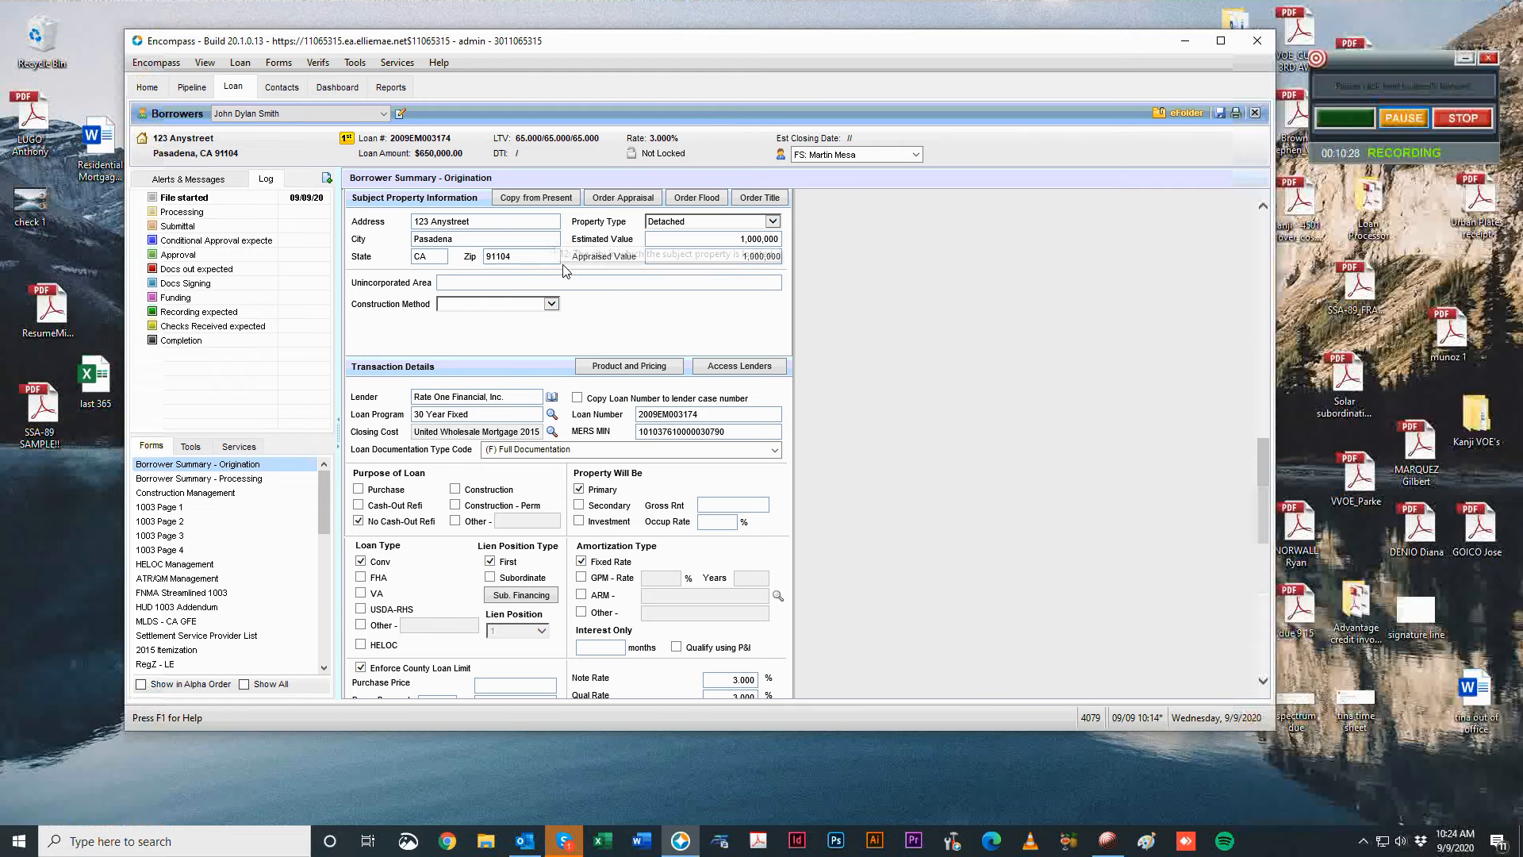
{"action": "scroll", "coordinate": [1041, 449], "scroll_direction": "down", "scroll_amount": 3}
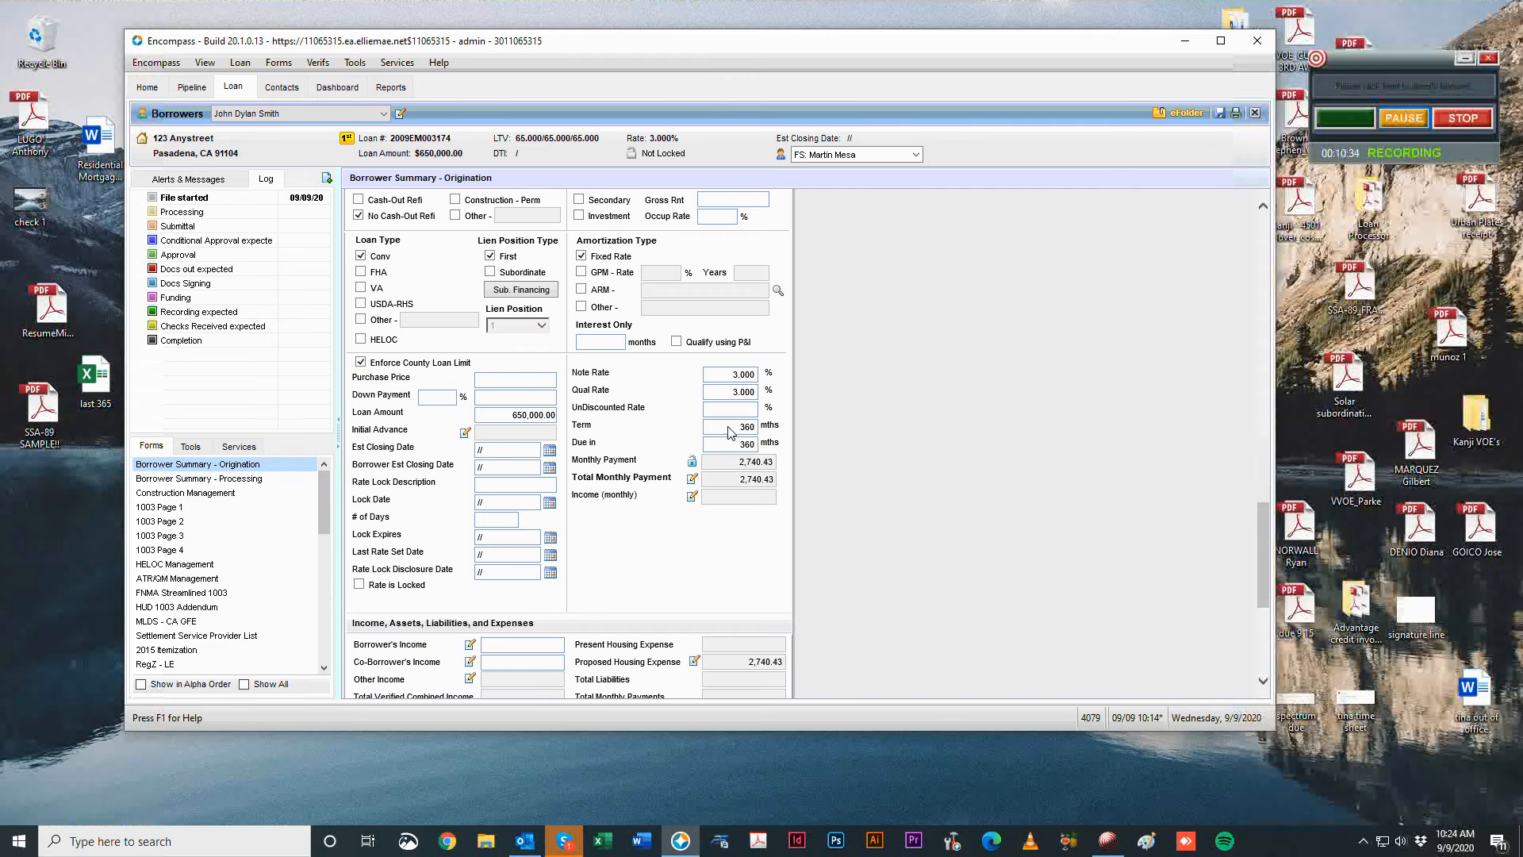
{"action": "left_click_drag", "start_coordinate": [574, 427], "coordinate": [605, 455]}
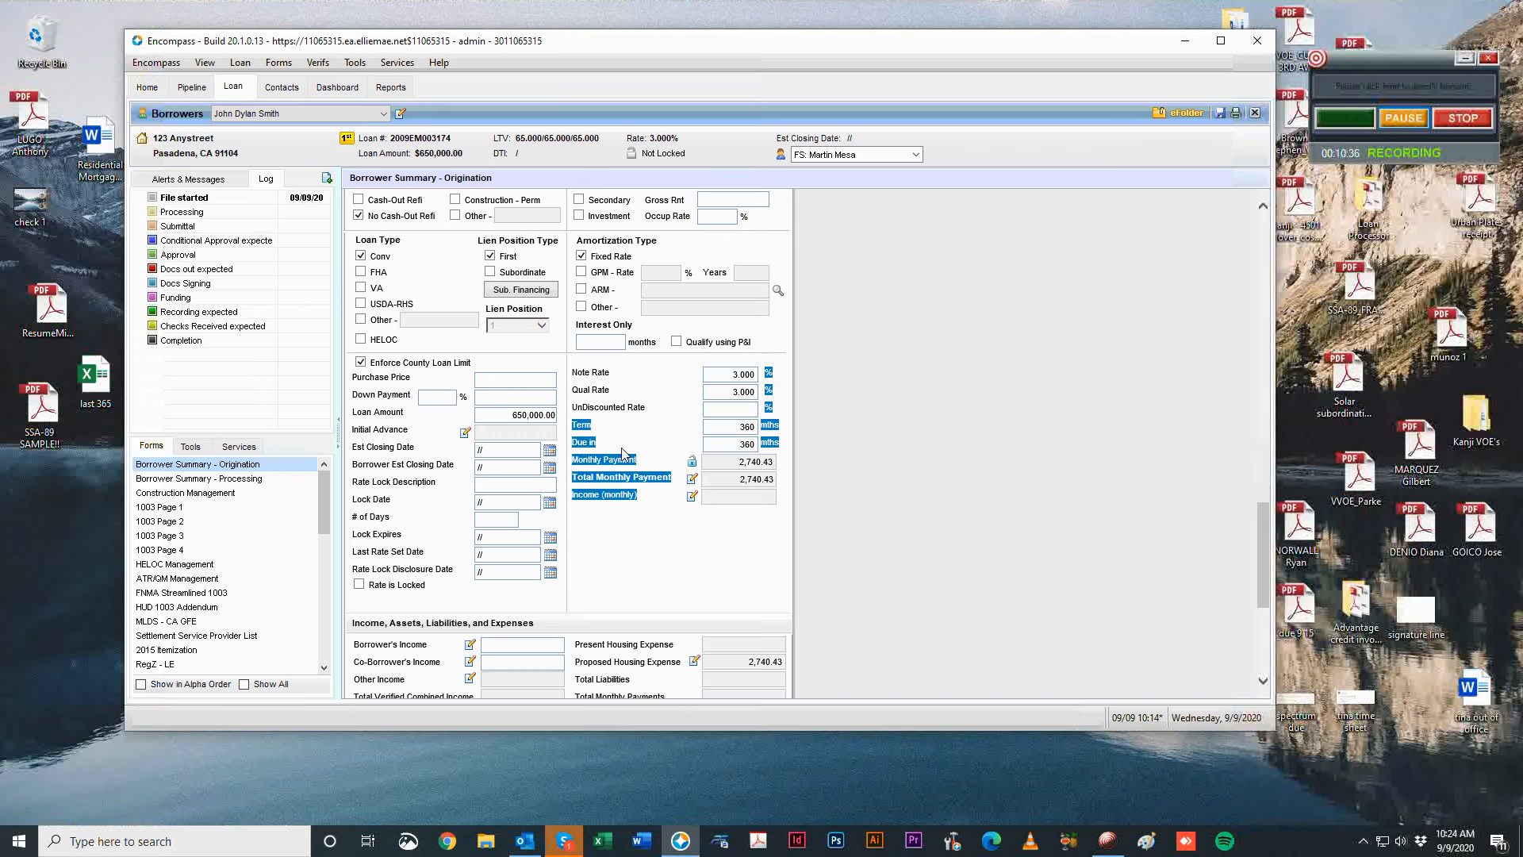
{"action": "left_click", "coordinate": [623, 453]}
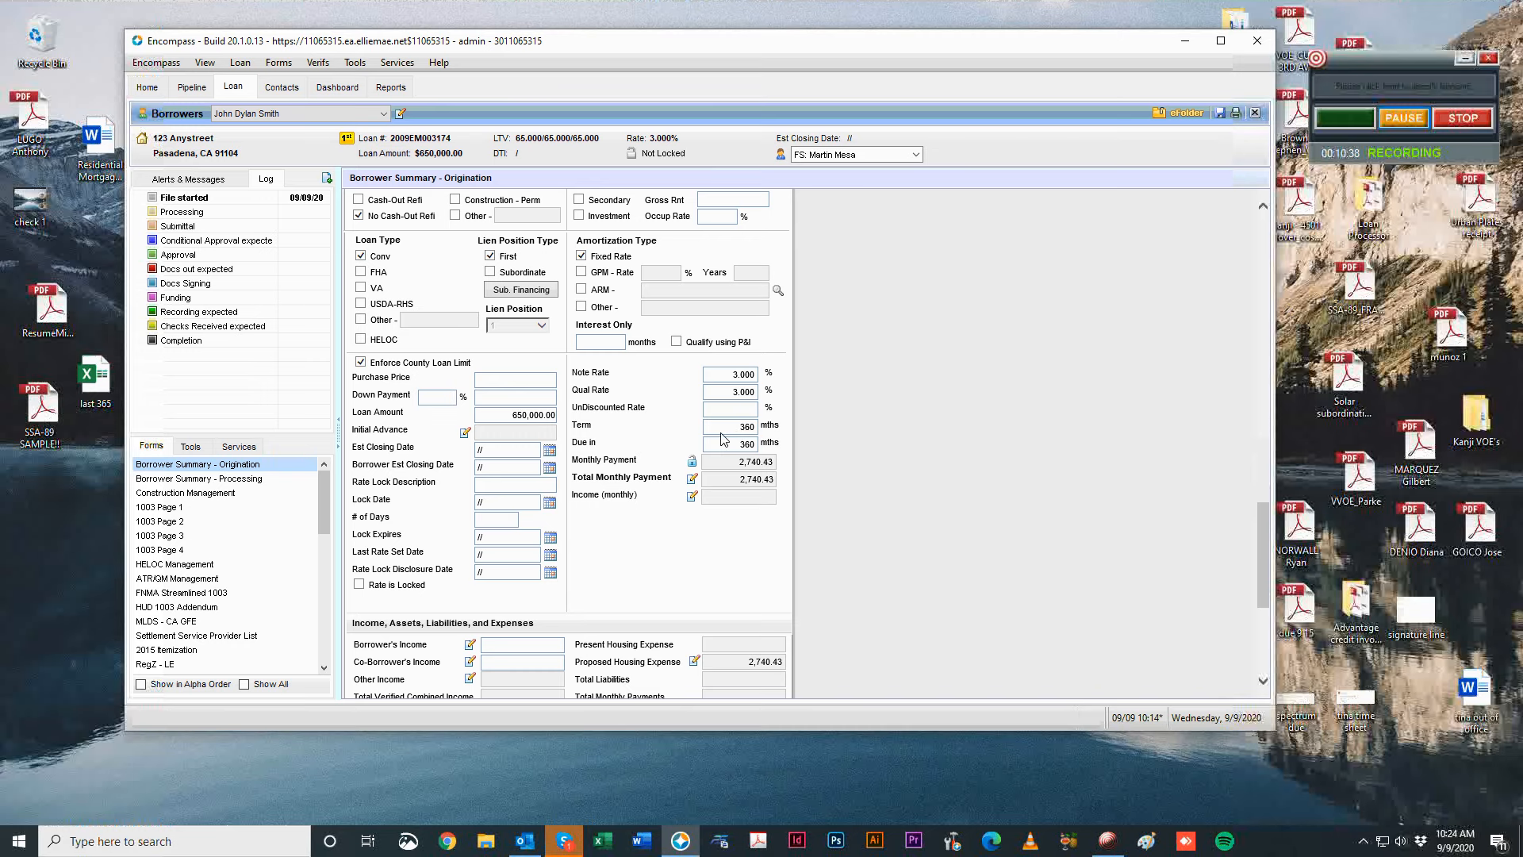
{"action": "left_click_drag", "start_coordinate": [723, 433], "coordinate": [811, 435]}
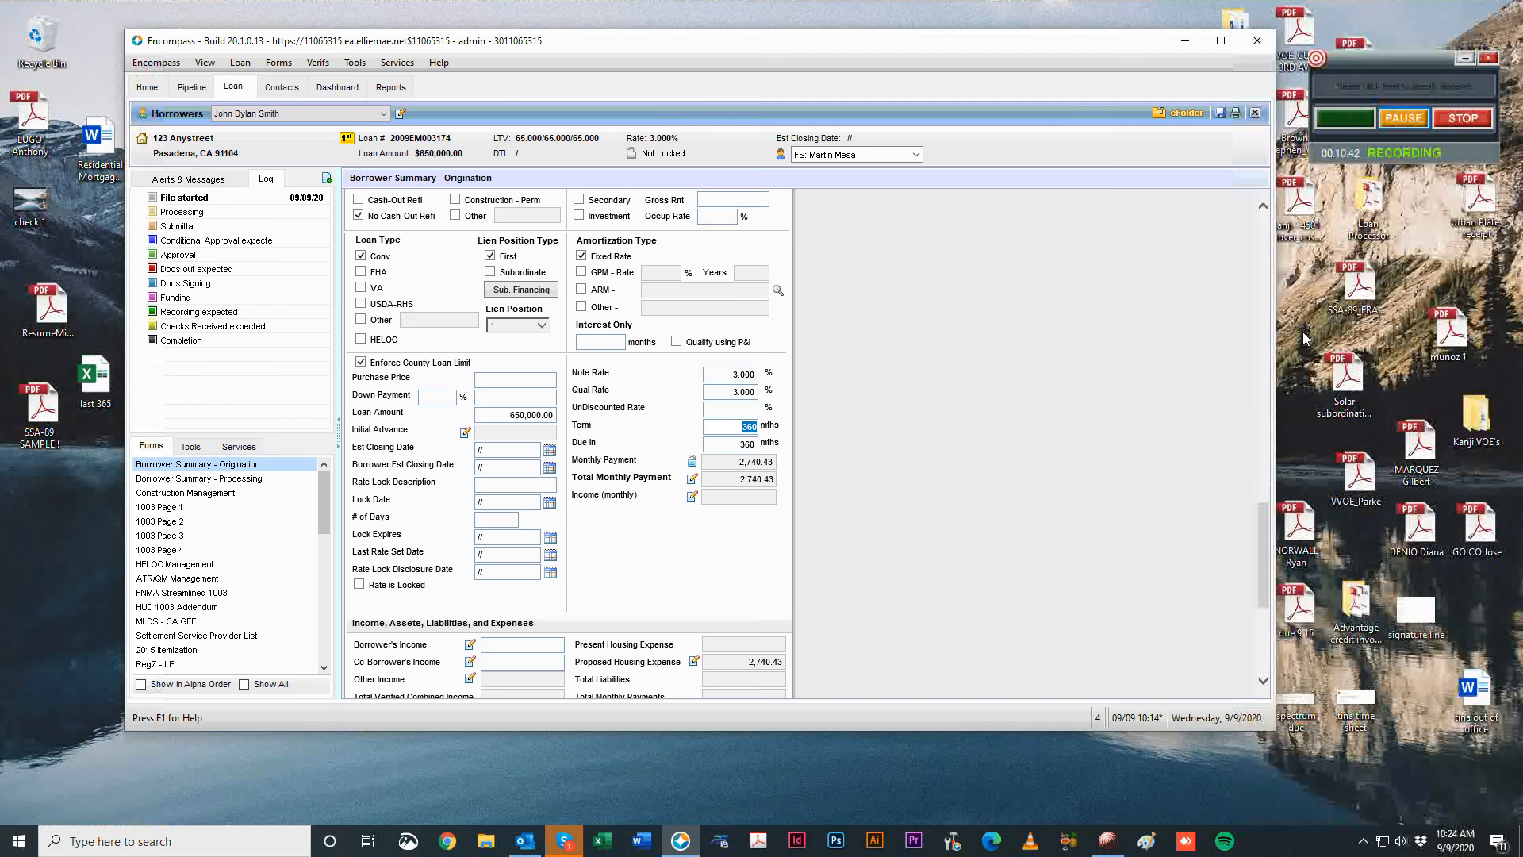
{"action": "key", "text": "Tab"}
{"action": "scroll", "coordinate": [992, 551], "scroll_direction": "down", "scroll_amount": 3}
{"action": "scroll", "coordinate": [997, 491], "scroll_direction": "up", "scroll_amount": 3}
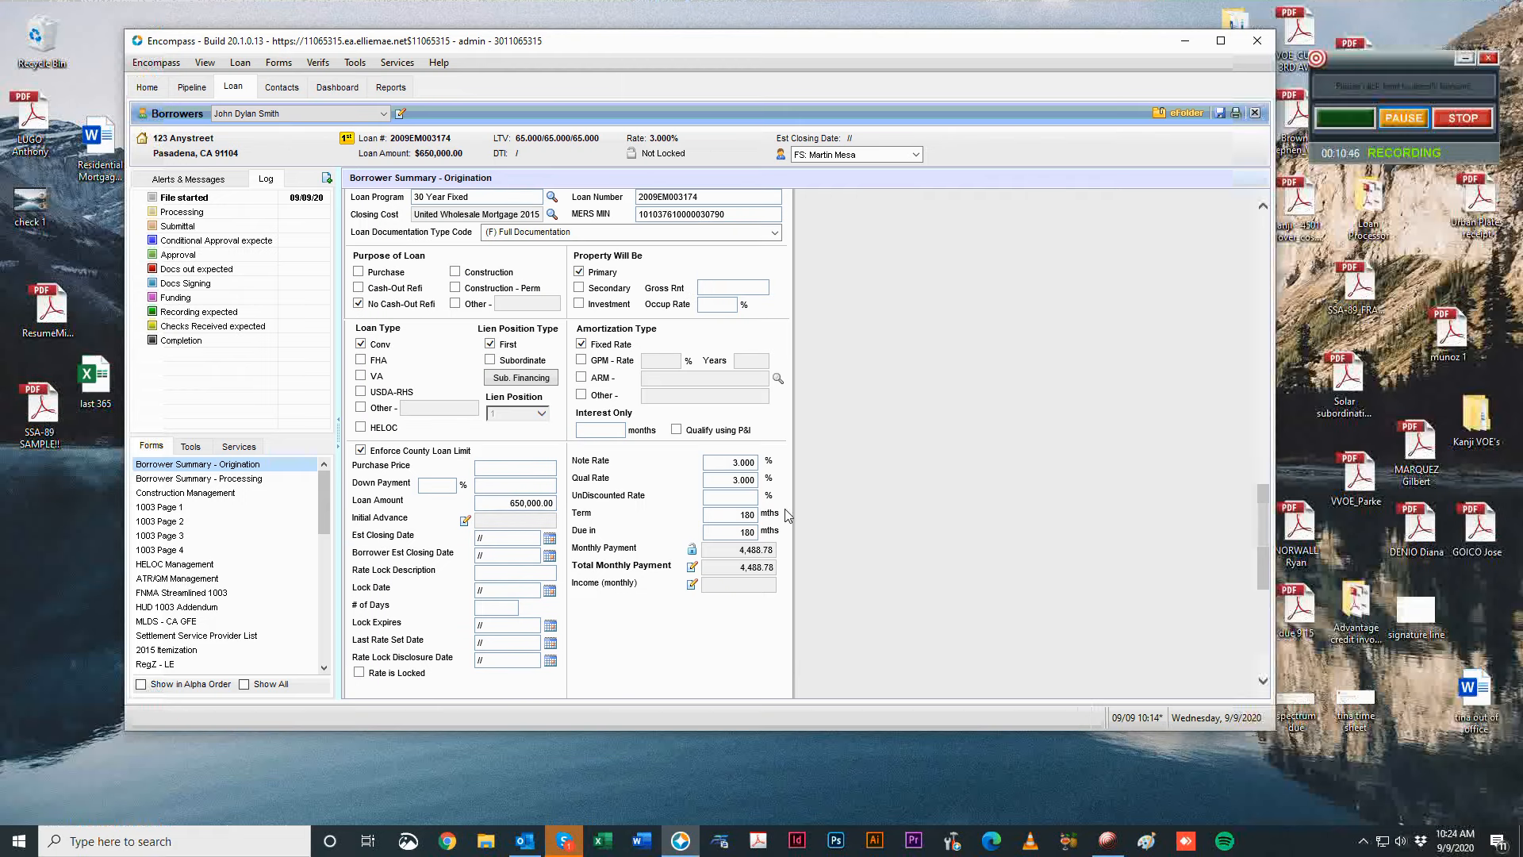
{"action": "left_click_drag", "start_coordinate": [738, 517], "coordinate": [919, 516]}
{"action": "type", "text": "360"}
{"action": "key", "text": "Tab"}
{"action": "scroll", "coordinate": [919, 515], "scroll_direction": "down", "scroll_amount": 3}
{"action": "scroll", "coordinate": [934, 508], "scroll_direction": "up", "scroll_amount": 3}
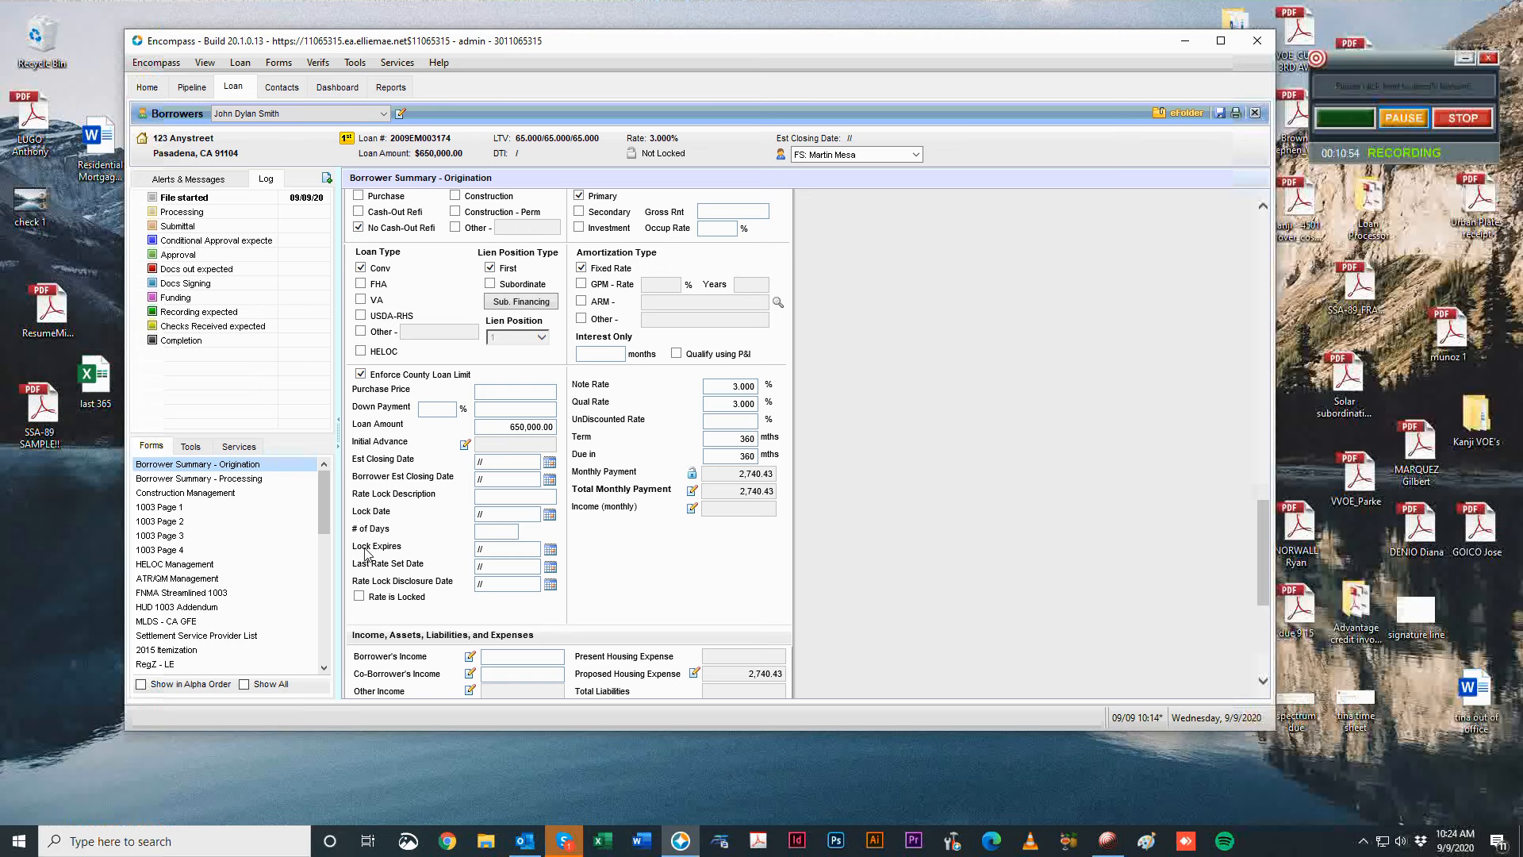
{"action": "scroll", "coordinate": [476, 540], "scroll_direction": "down", "scroll_amount": 1}
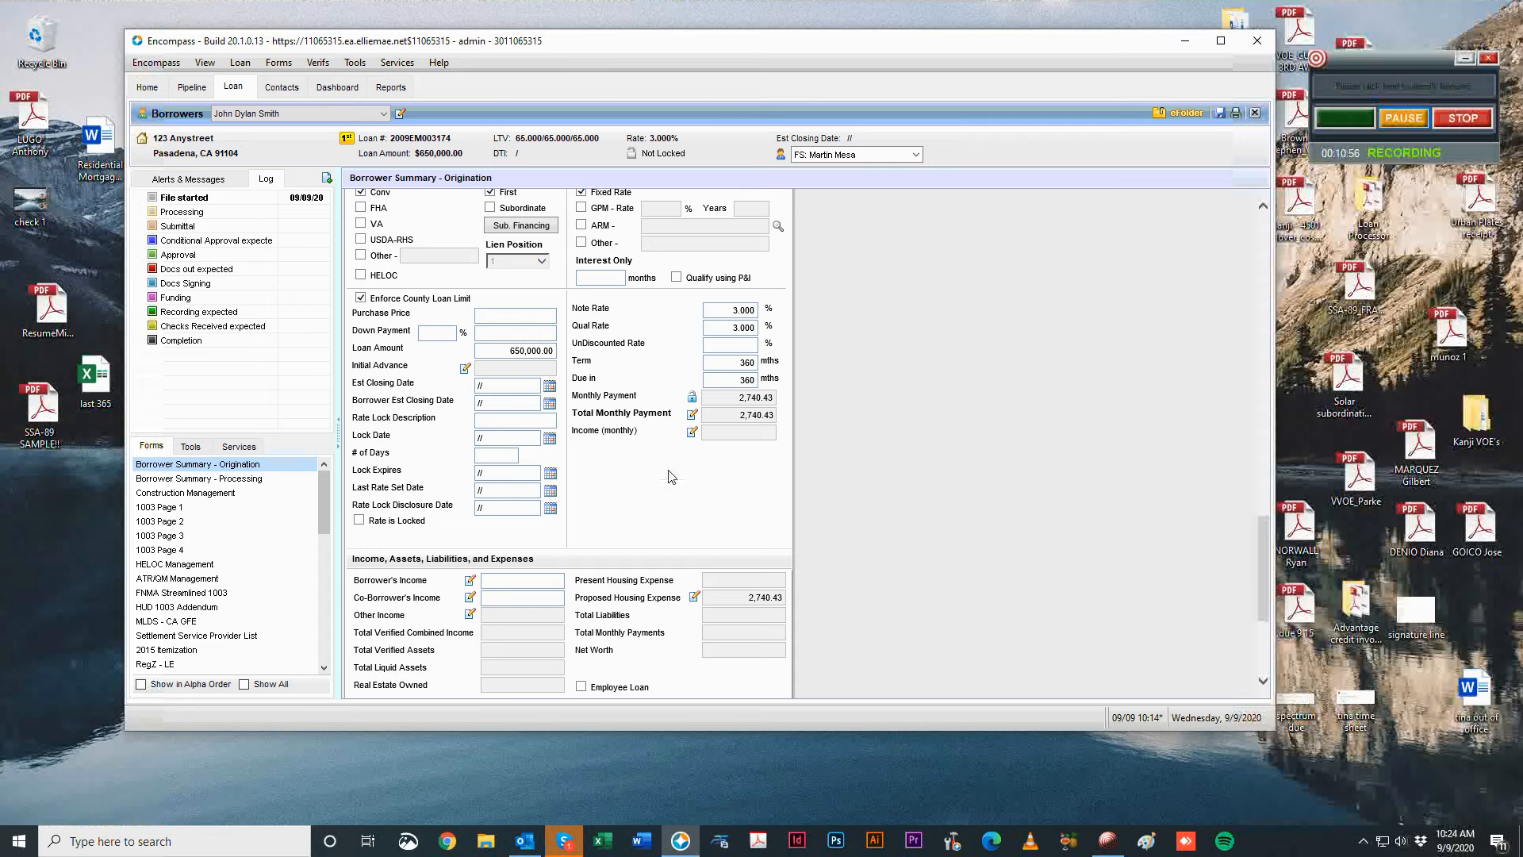
{"action": "scroll", "coordinate": [983, 535], "scroll_direction": "down", "scroll_amount": 2}
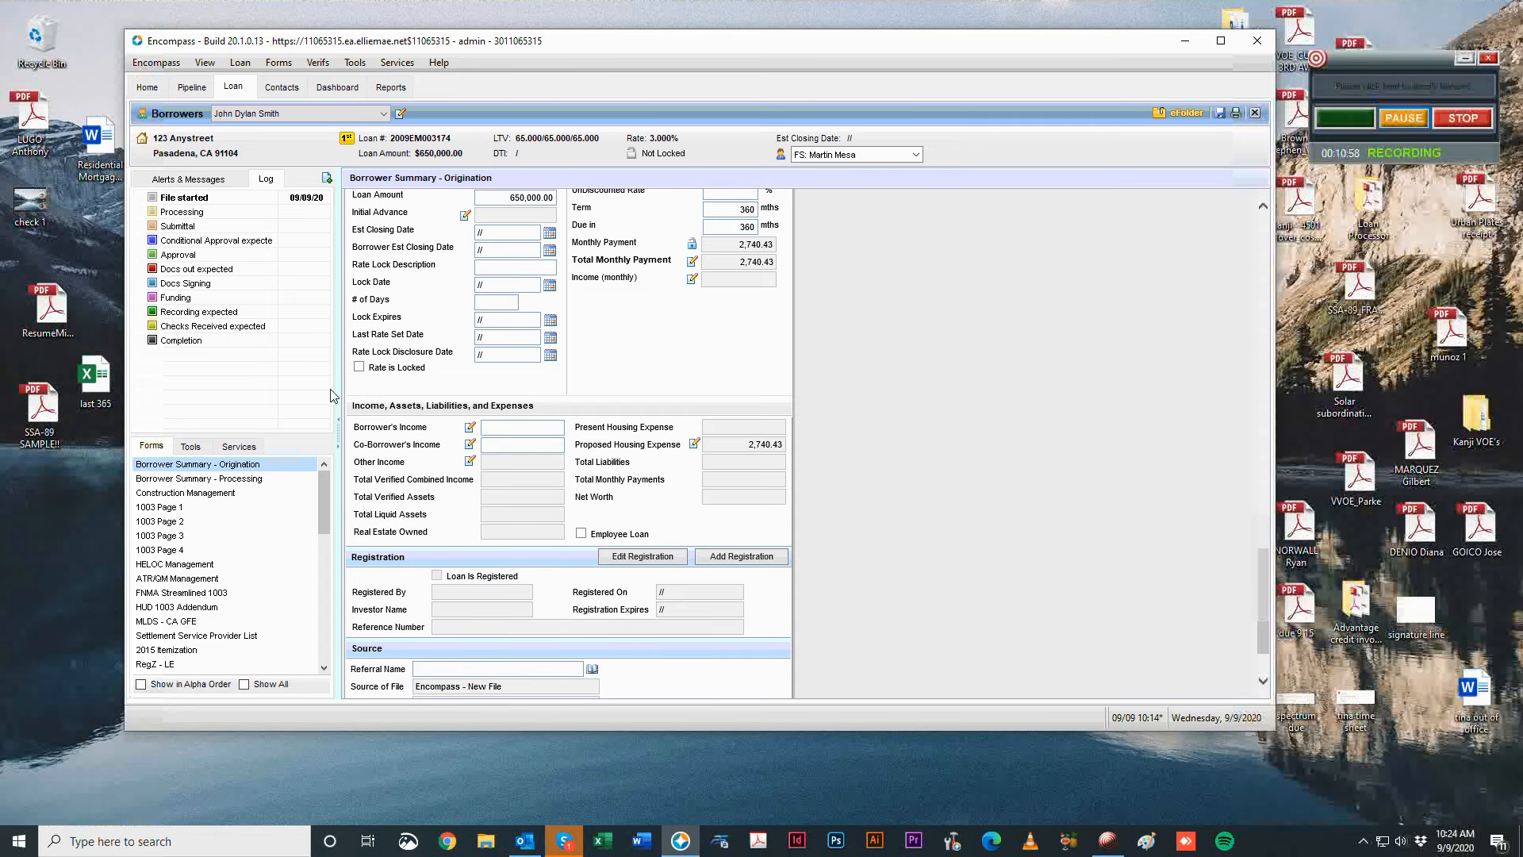
{"action": "left_click", "coordinate": [470, 428]}
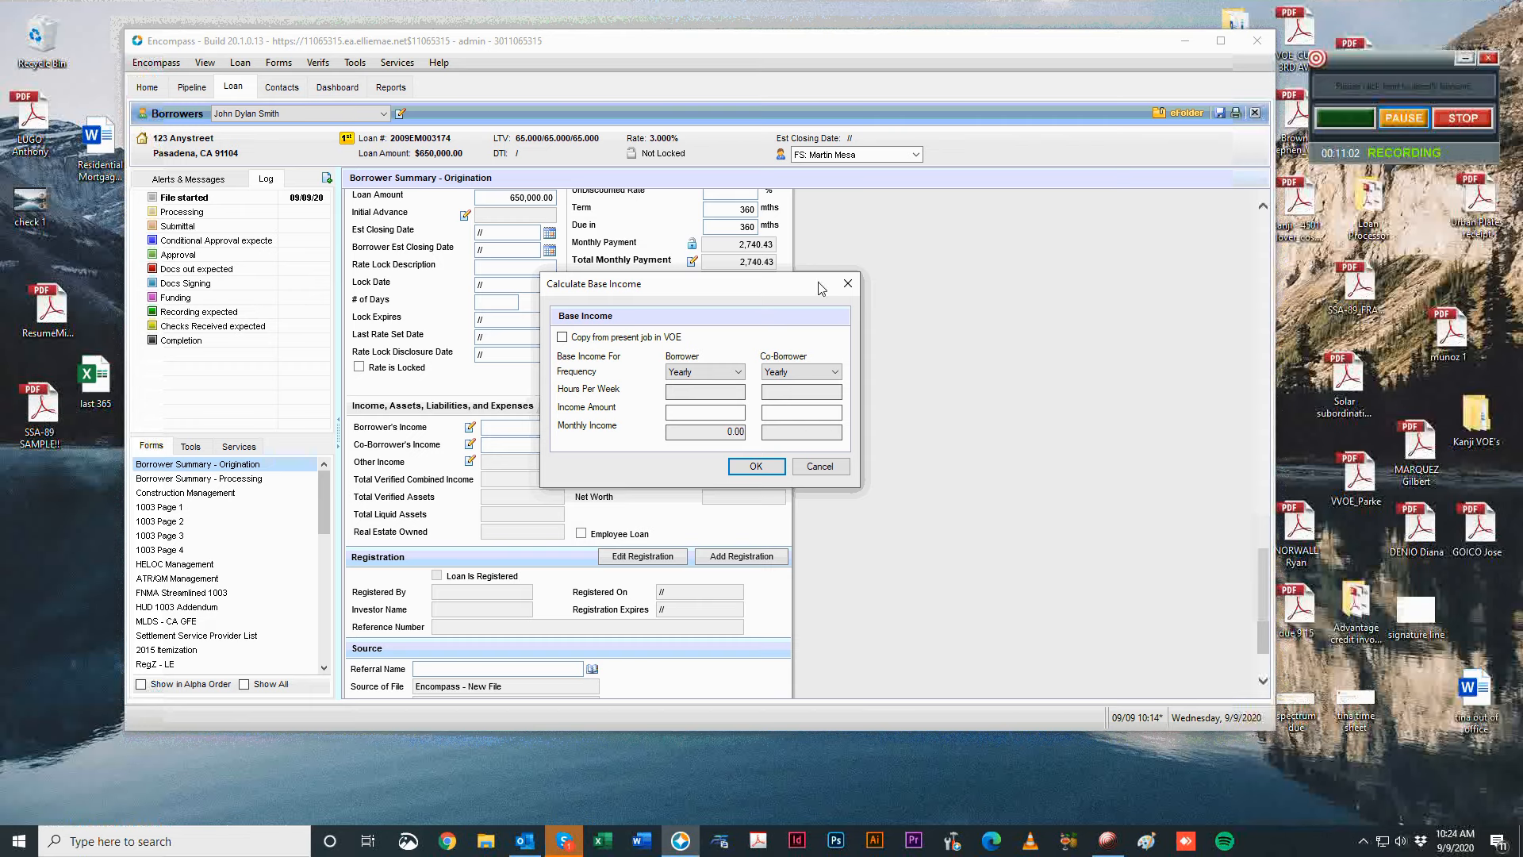
{"action": "left_click", "coordinate": [847, 283]}
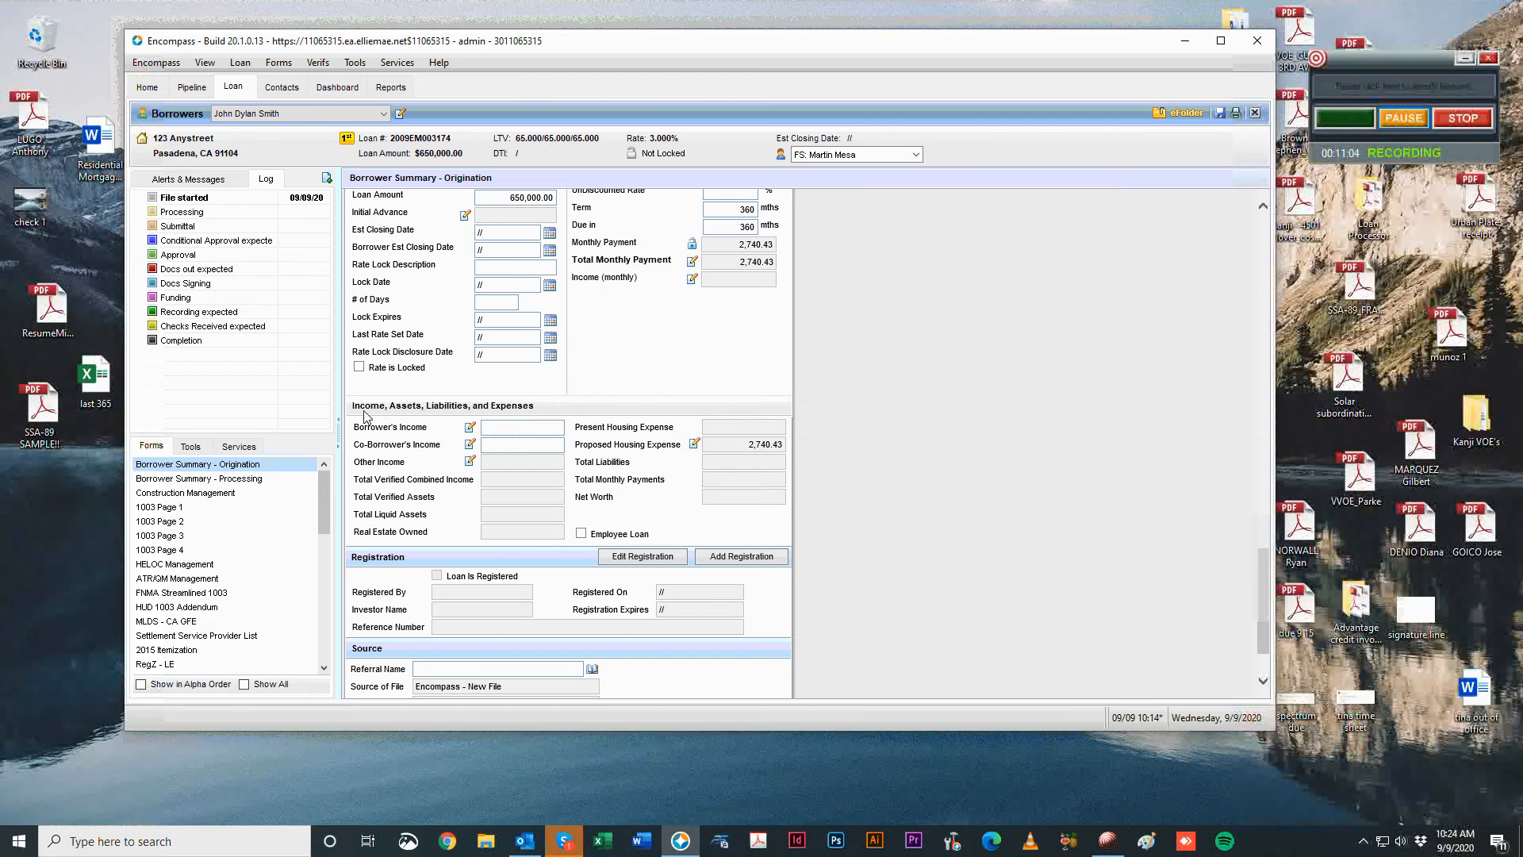
{"action": "scroll", "coordinate": [1049, 463], "scroll_direction": "down", "scroll_amount": 3}
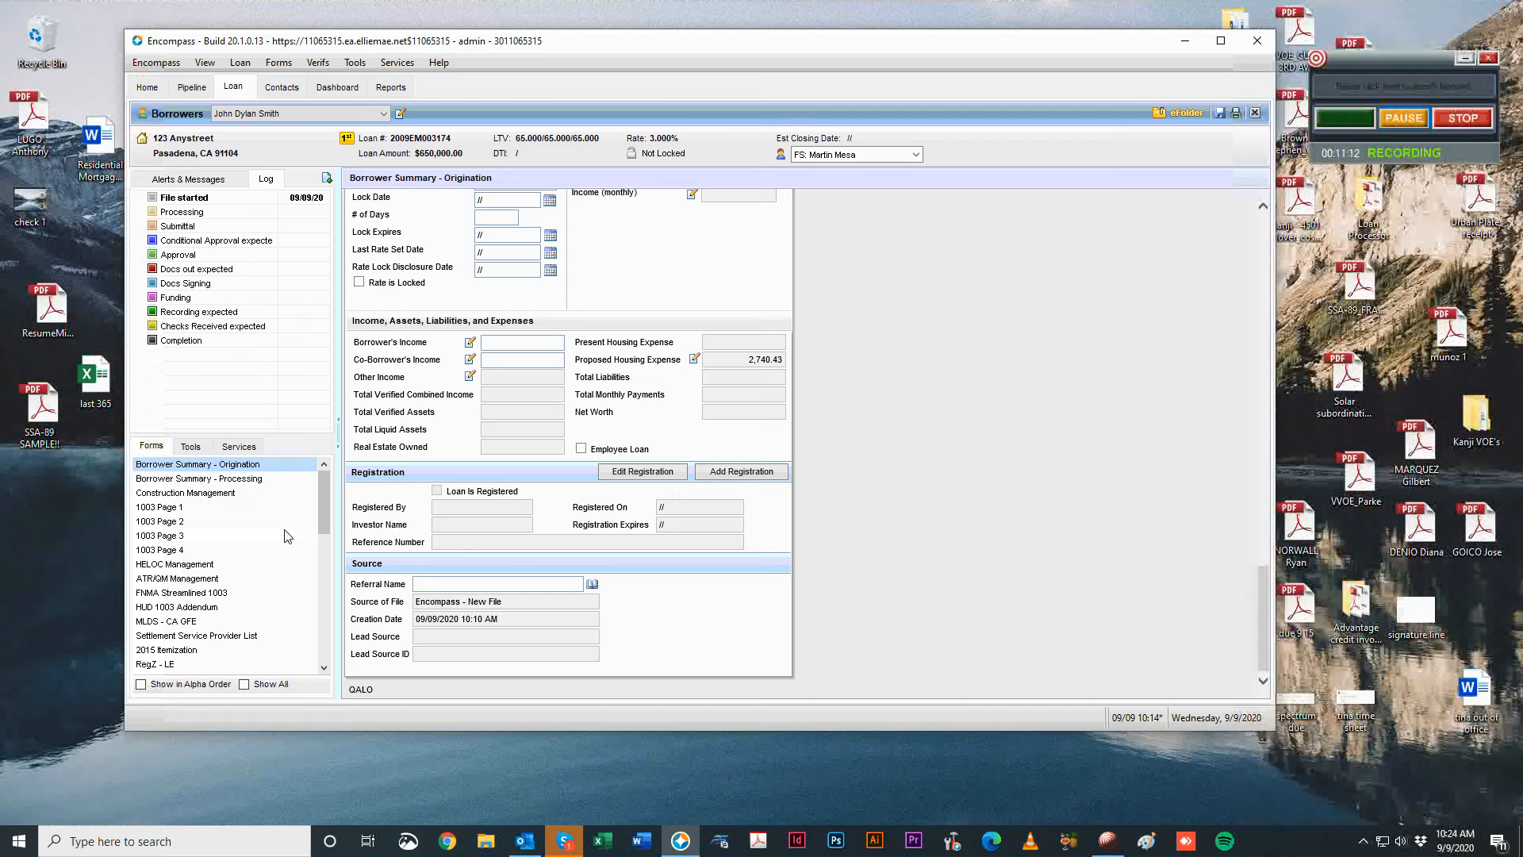
Enter the borrower's base monthly income of 5,000.00 on 1003 Page 2.
{"action": "left_click", "coordinate": [230, 492]}
{"action": "left_click", "coordinate": [208, 506]}
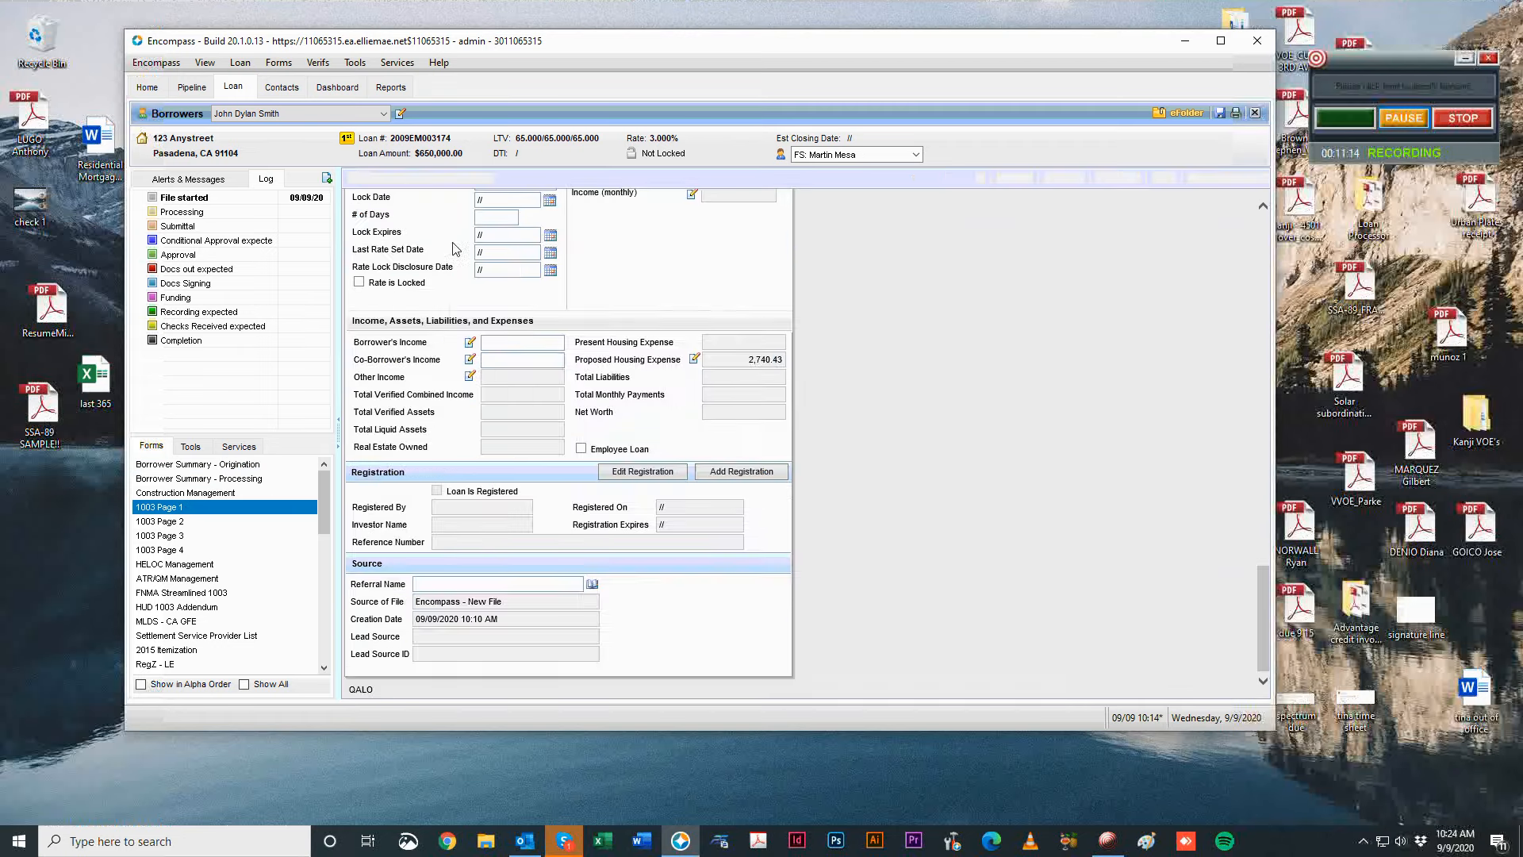
{"action": "left_click", "coordinate": [176, 522]}
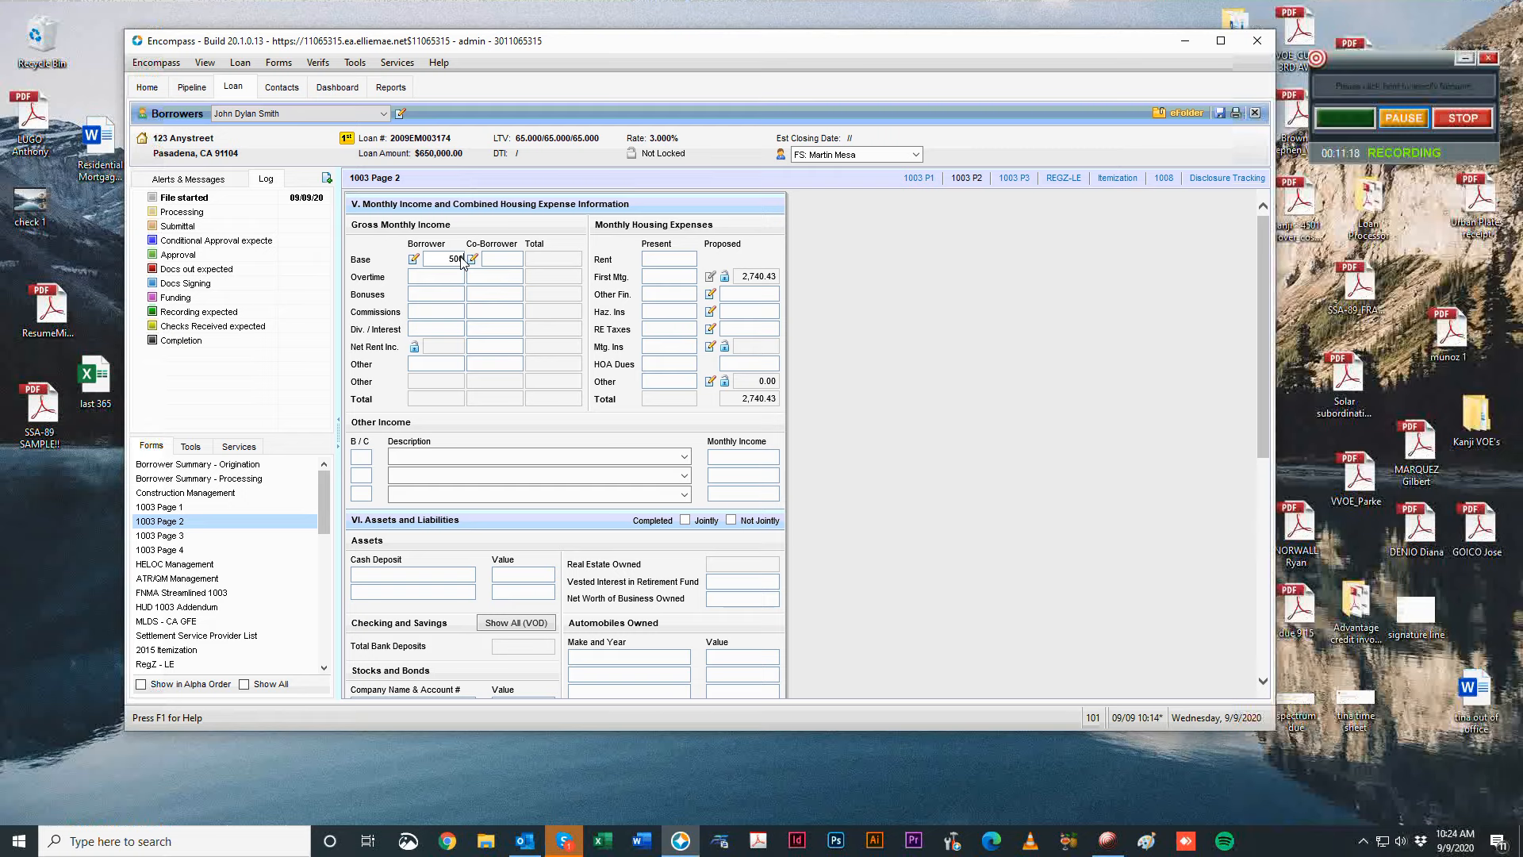
{"action": "key", "text": "Tab"}
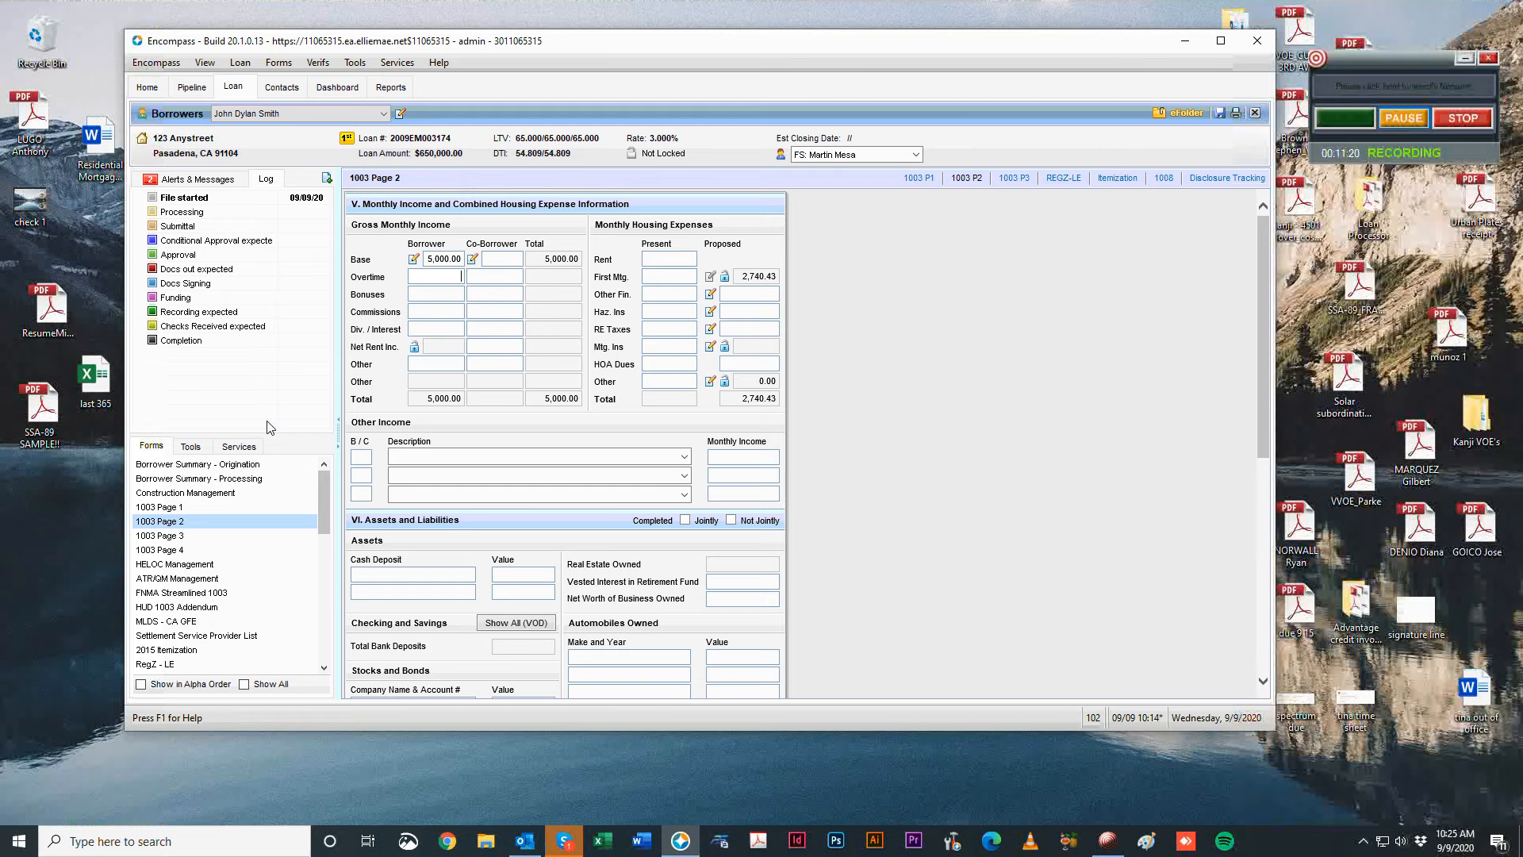
Check the income on Borrower Summary - Origination, then return to 1003 Page 1.
{"action": "left_click", "coordinate": [181, 466]}
{"action": "scroll", "coordinate": [920, 501], "scroll_direction": "down", "scroll_amount": 6}
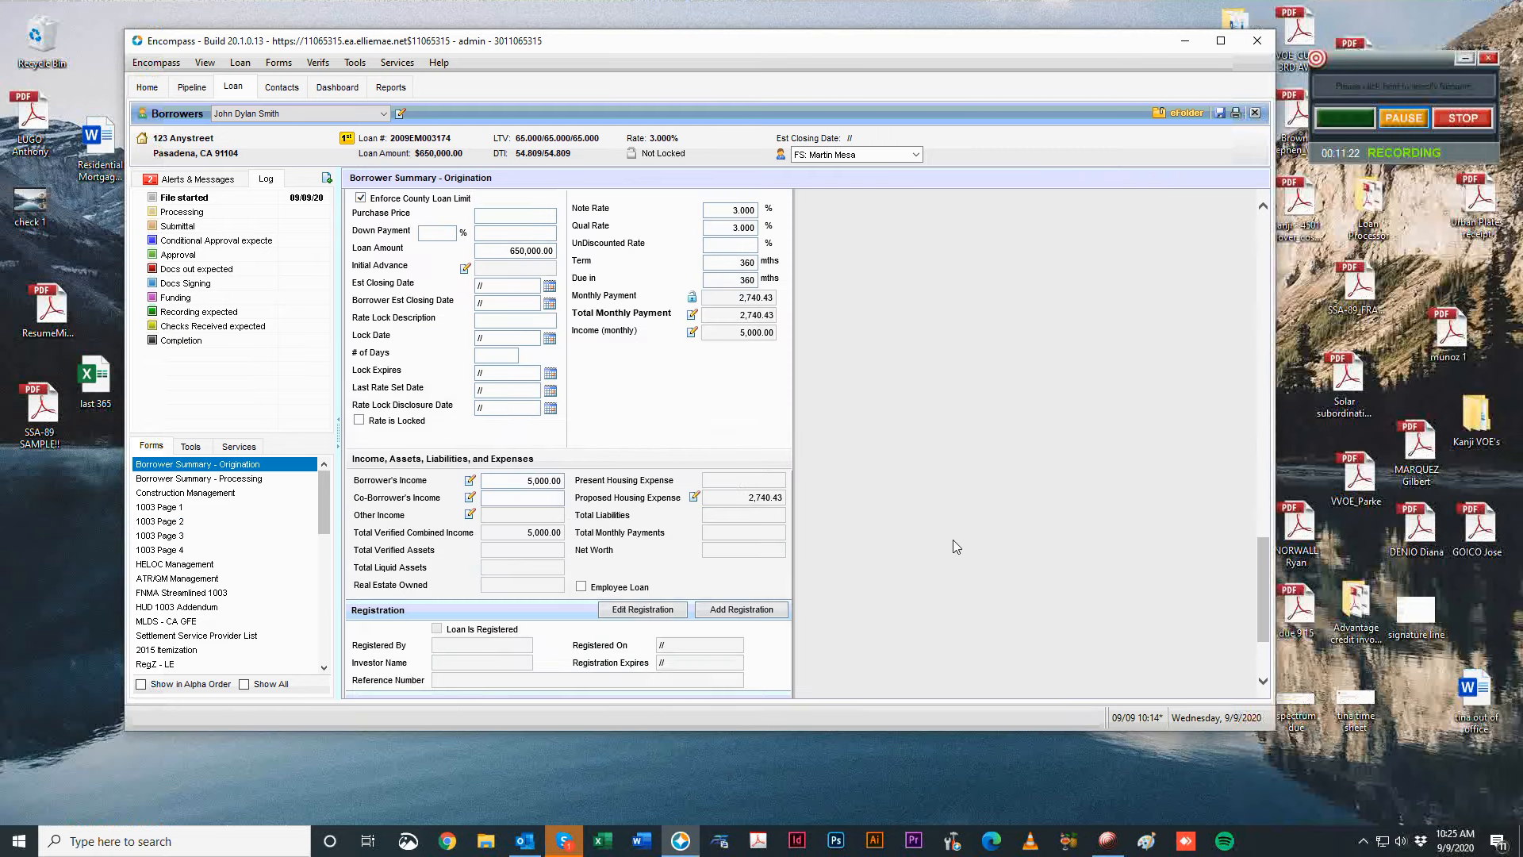
{"action": "scroll", "coordinate": [955, 546], "scroll_direction": "up", "scroll_amount": 2}
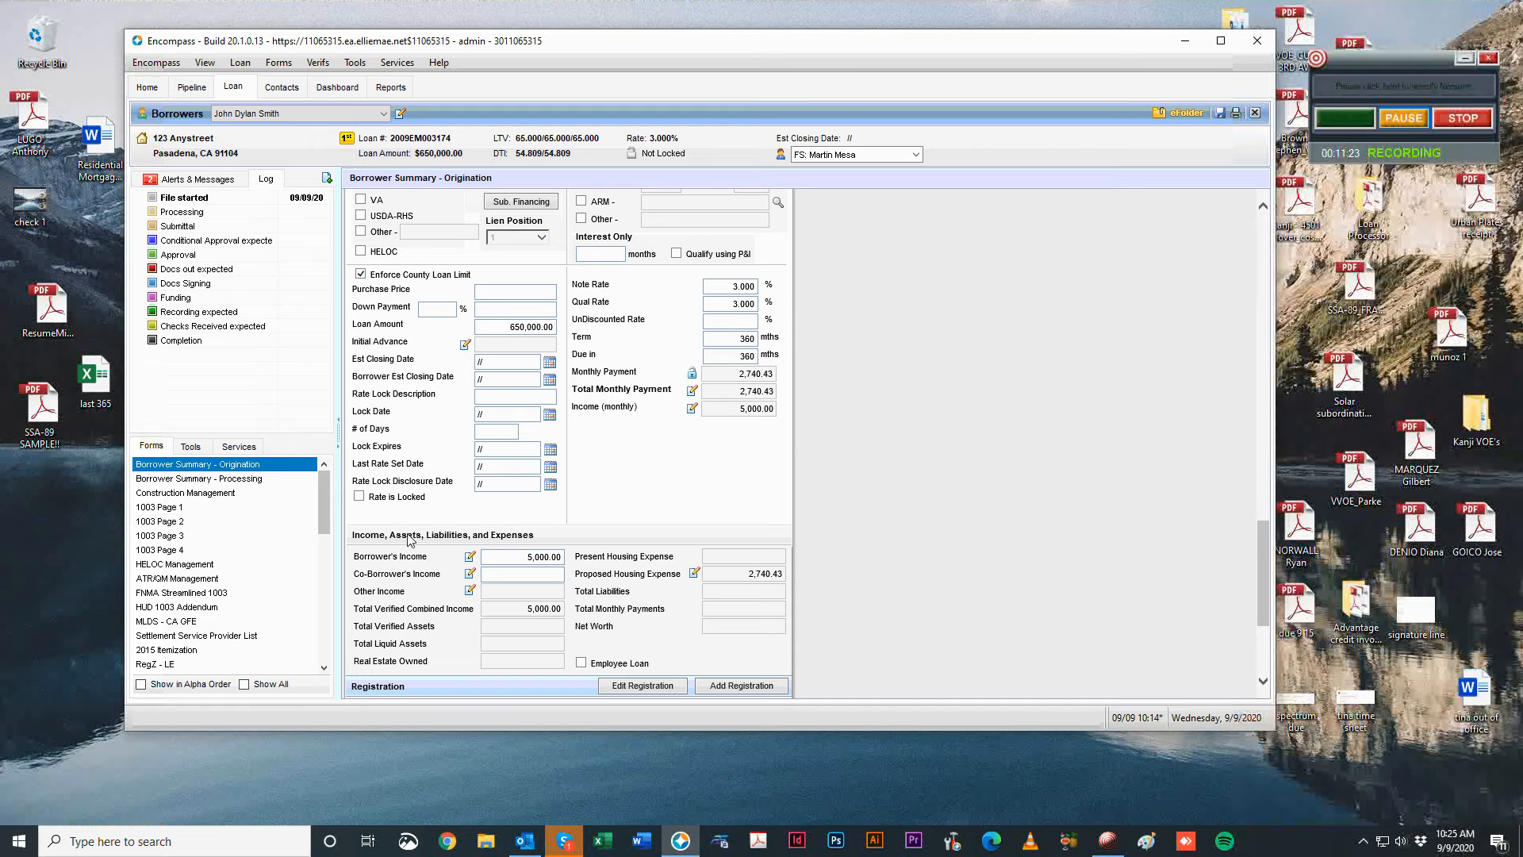
{"action": "left_click", "coordinate": [221, 506]}
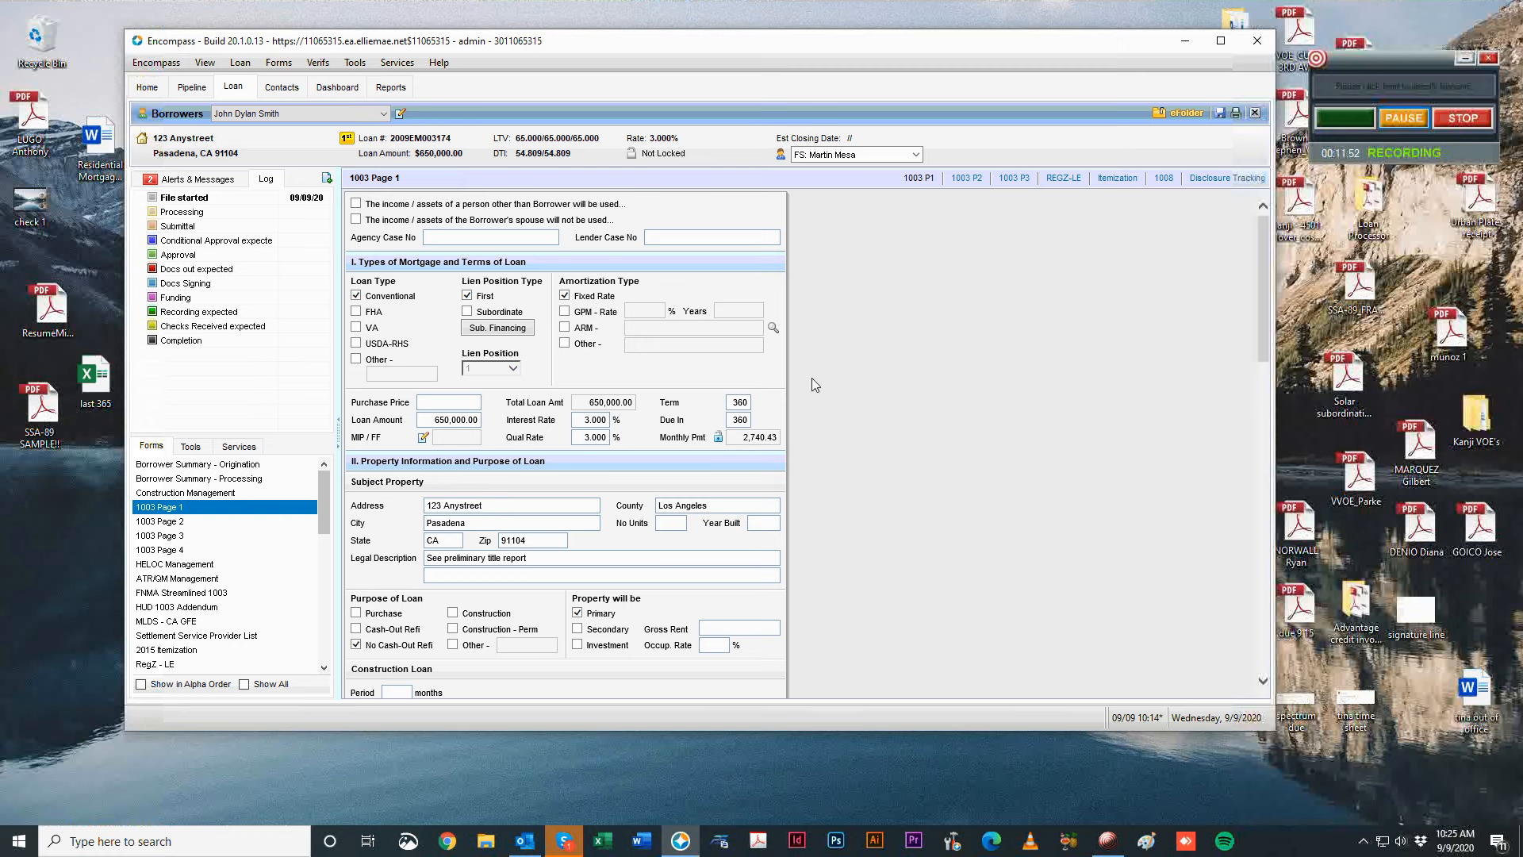
Enter 4 as the subject property's number of units and 1950 as year built.
{"action": "scroll", "coordinate": [987, 422], "scroll_direction": "down", "scroll_amount": 3}
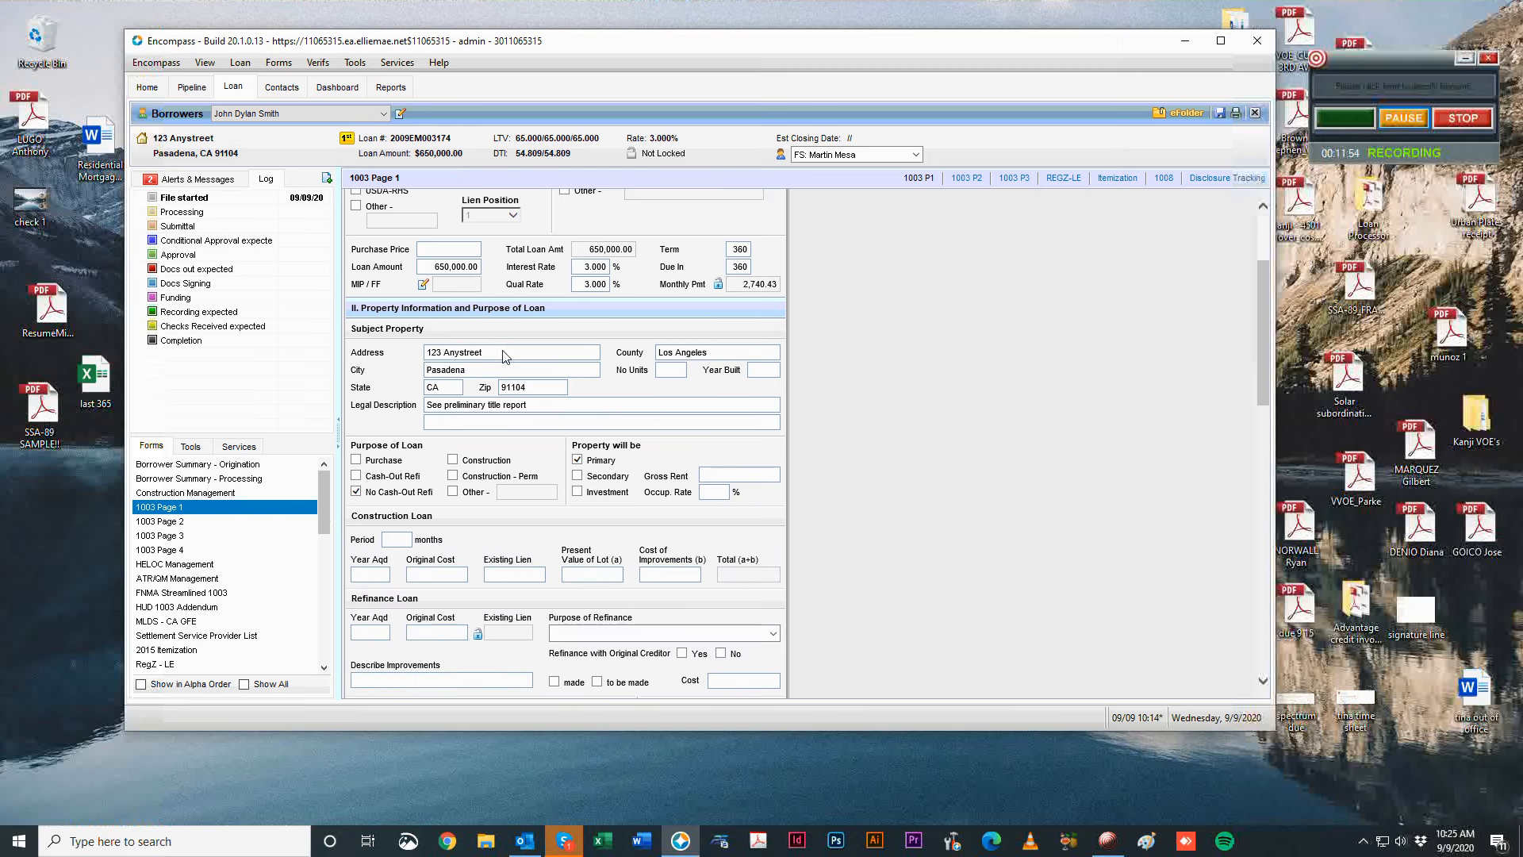
{"action": "left_click", "coordinate": [504, 357]}
{"action": "key", "text": "Tab"}
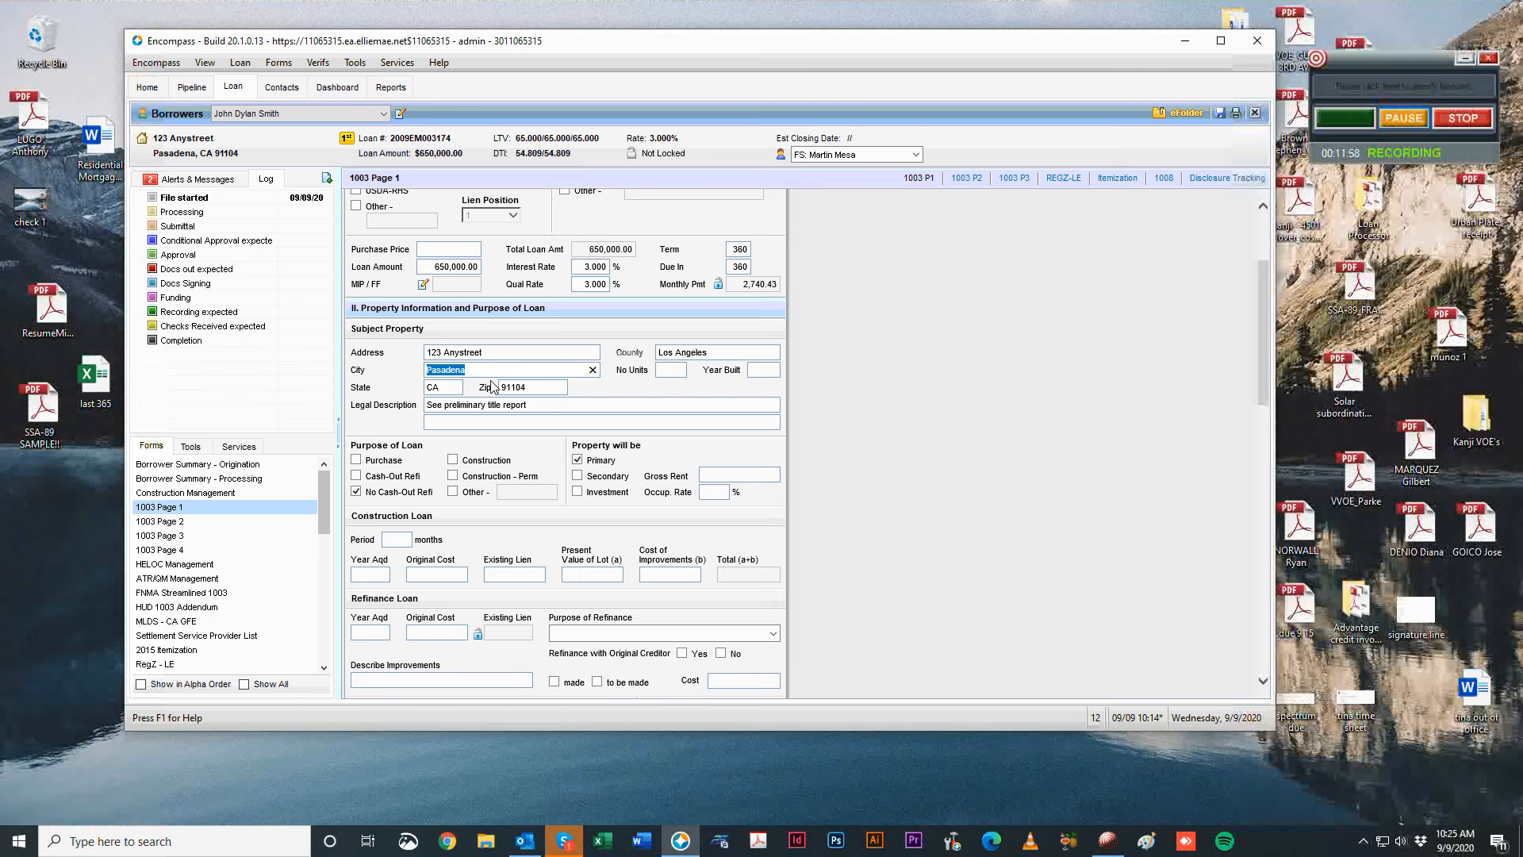
{"action": "left_click", "coordinate": [520, 389]}
{"action": "left_click", "coordinate": [670, 379]}
{"action": "type", "text": "4"}
{"action": "key", "text": "Tab"}
{"action": "type", "text": "1950"}
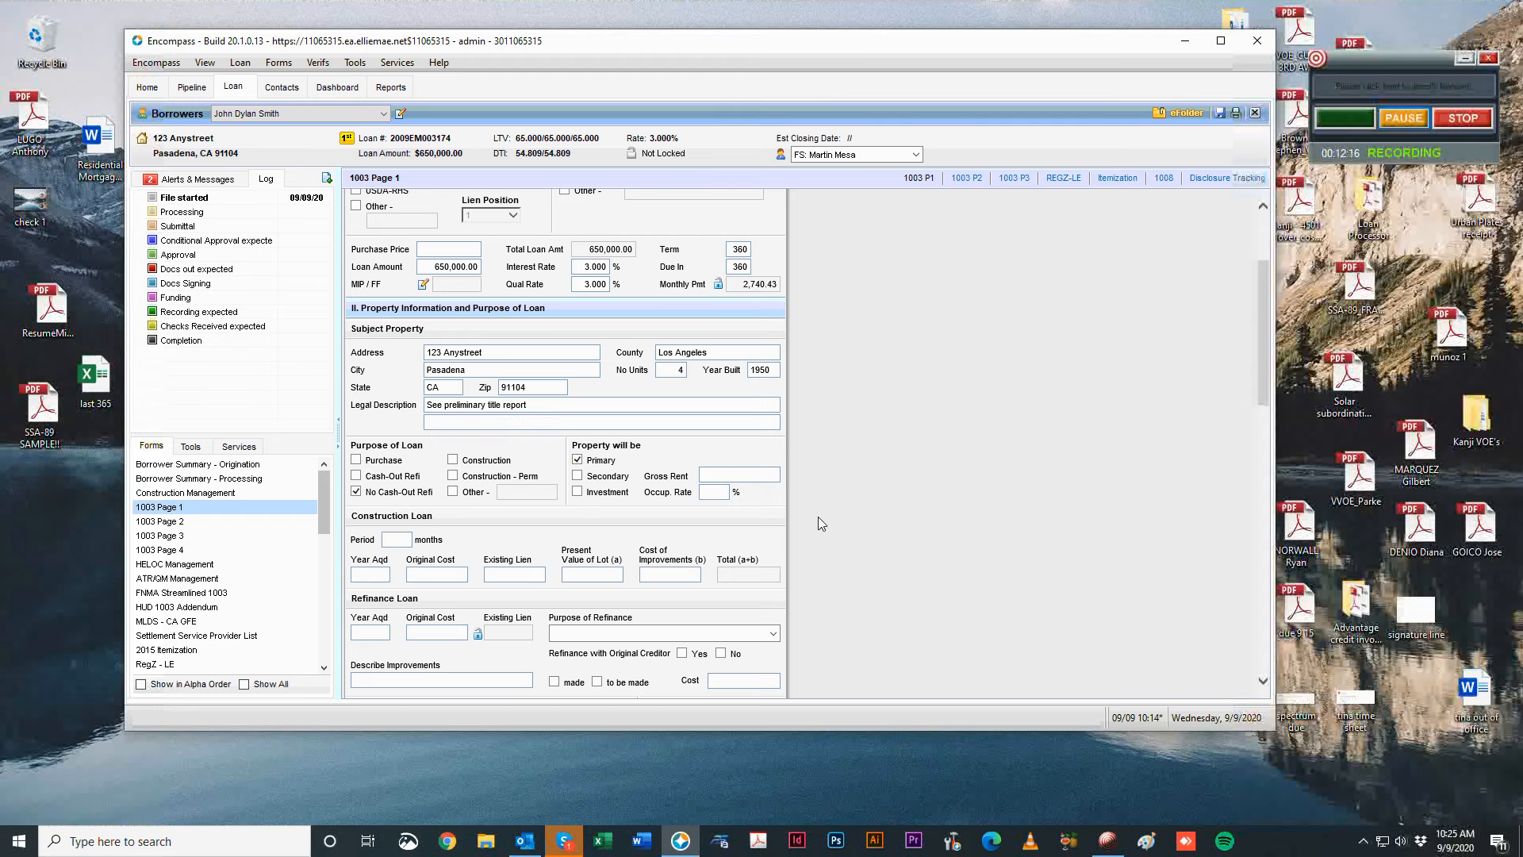
{"action": "scroll", "coordinate": [836, 514], "scroll_direction": "down", "scroll_amount": 3}
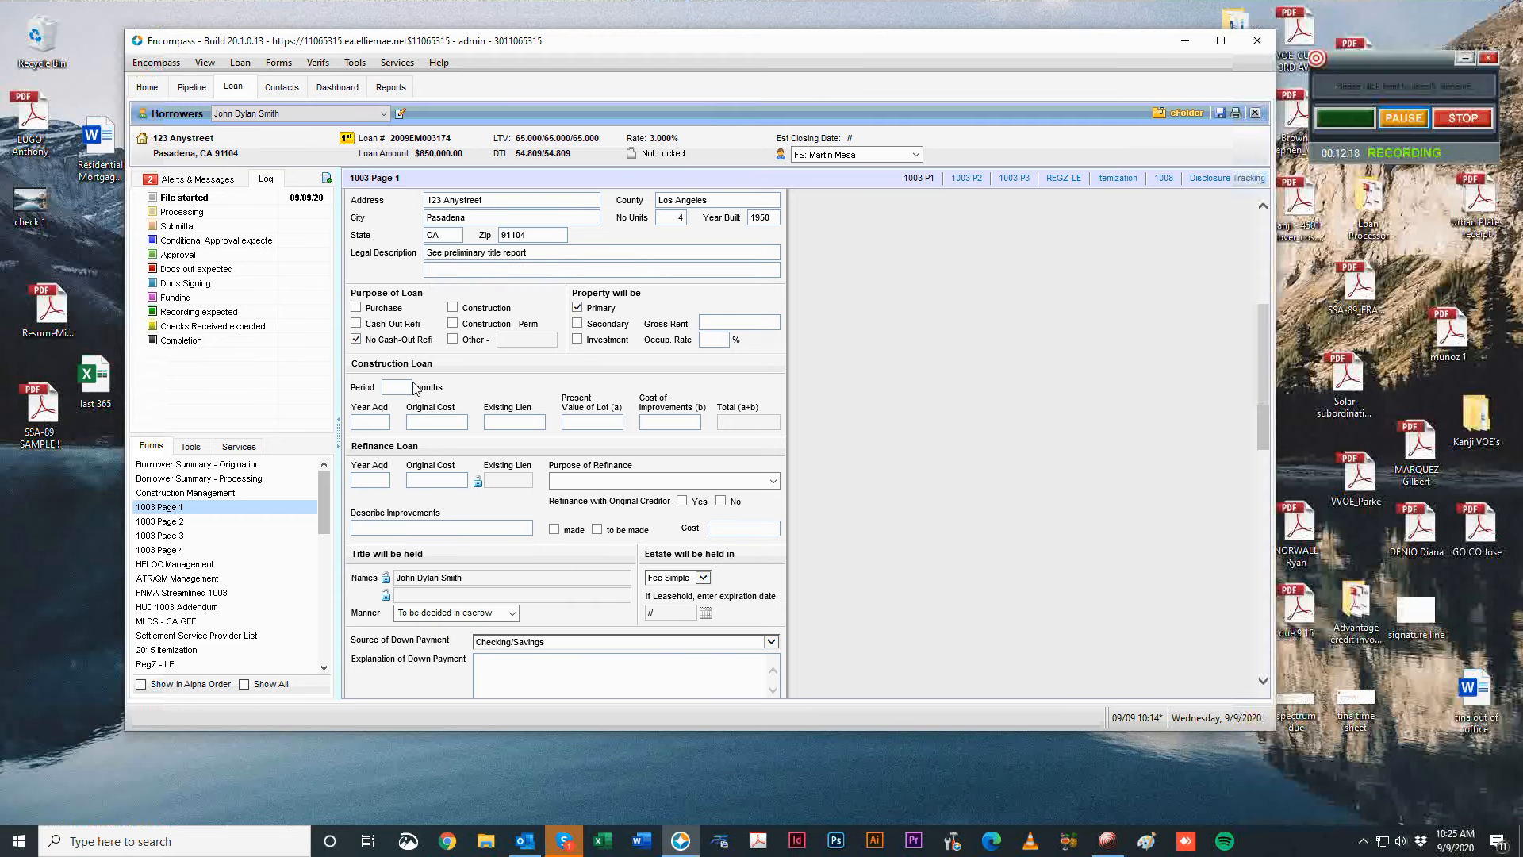
{"action": "scroll", "coordinate": [888, 452], "scroll_direction": "down", "scroll_amount": 1}
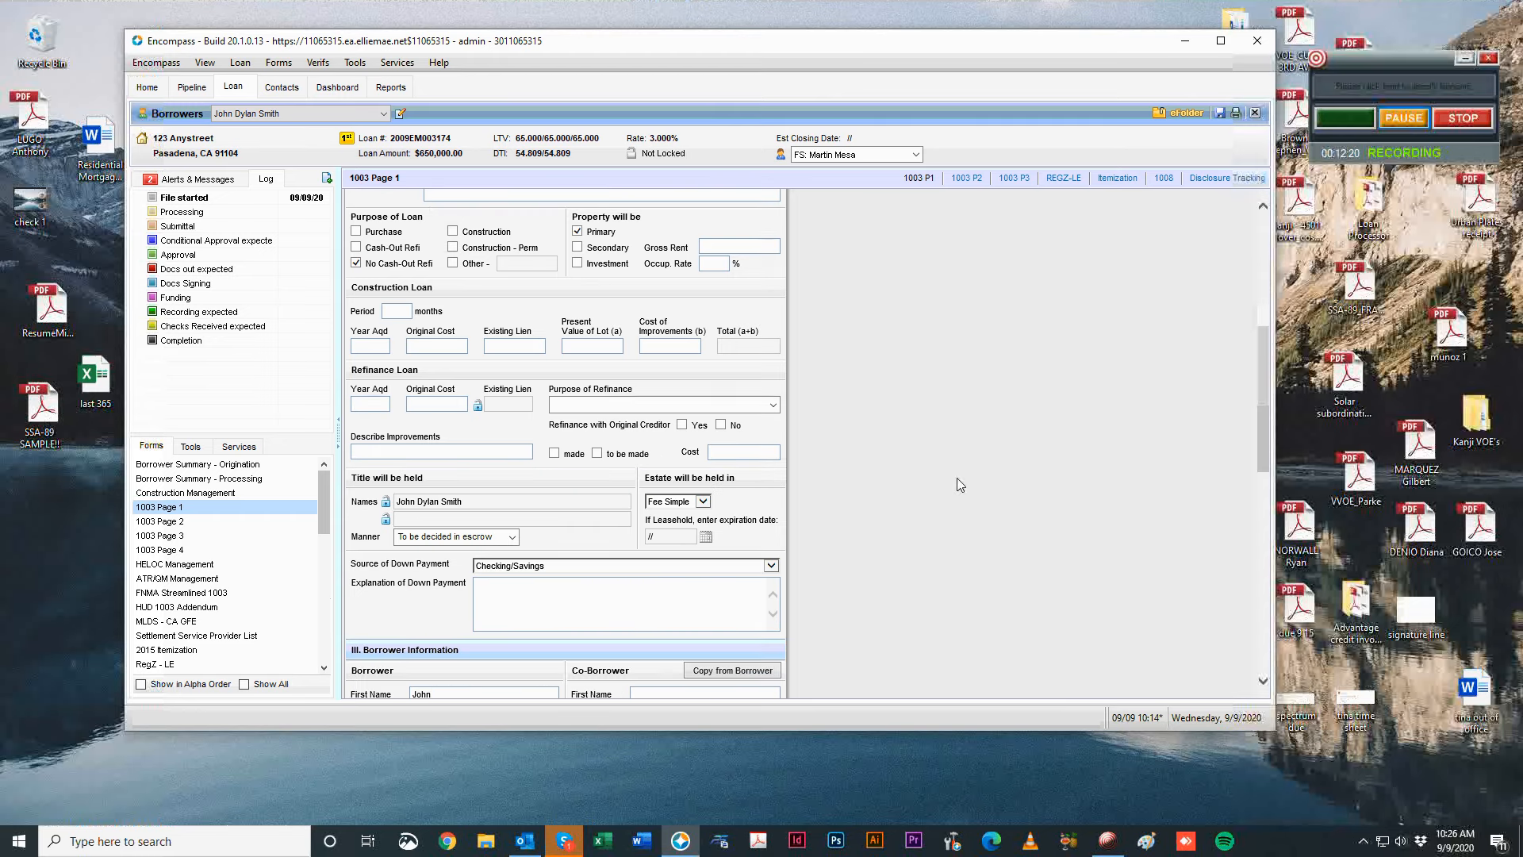
Enter refinance year acquired 2006, original cost 500,000.00, purpose Cash-Out Limited, original creditor No.
{"action": "left_click", "coordinate": [364, 405]}
{"action": "type", "text": "2006"}
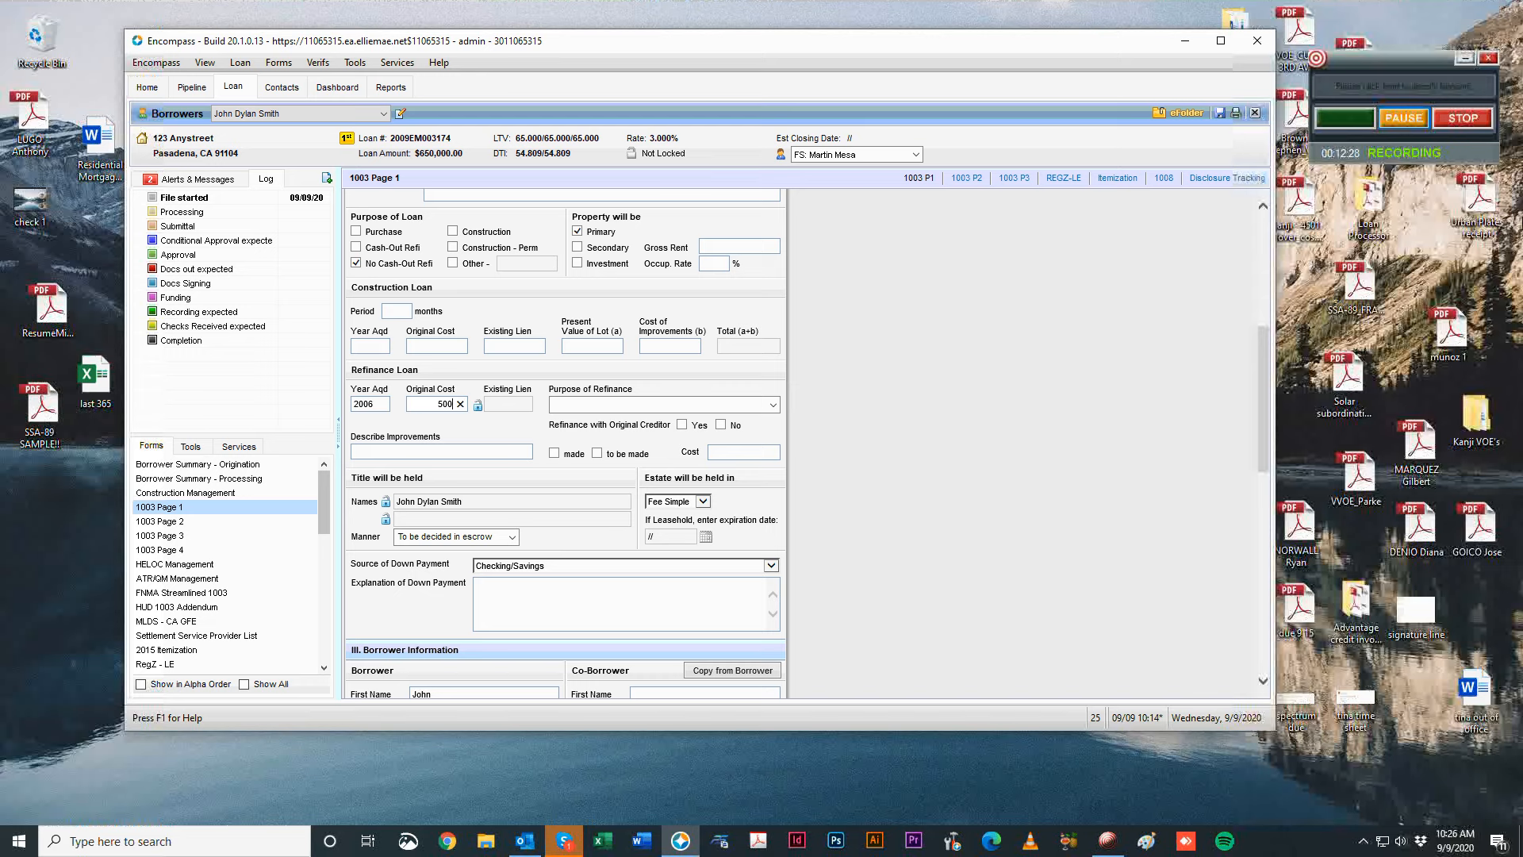
{"action": "key", "text": "Tab"}
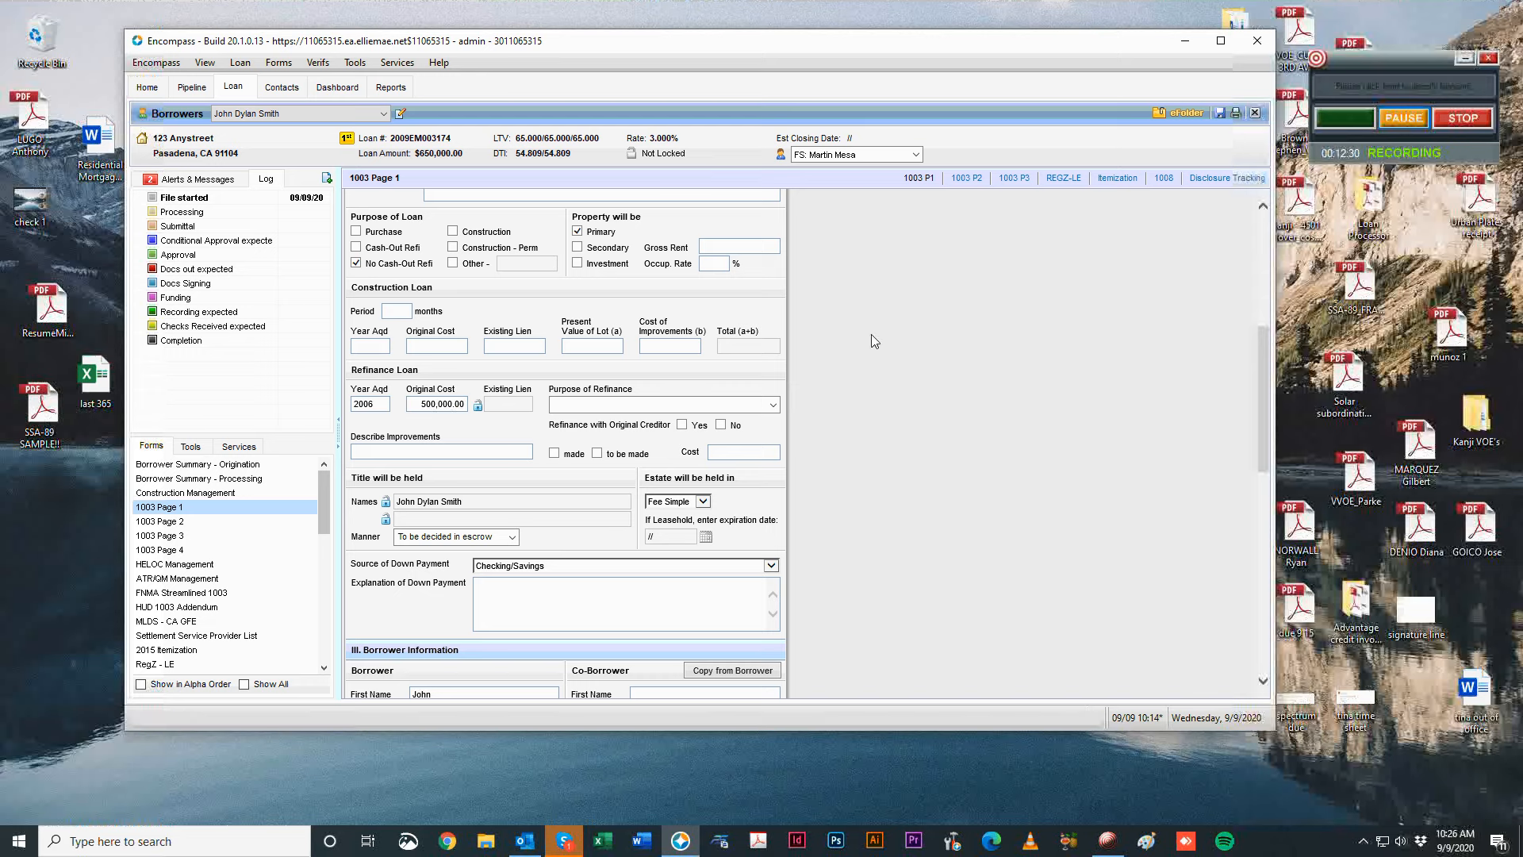
{"action": "left_click", "coordinate": [774, 405]}
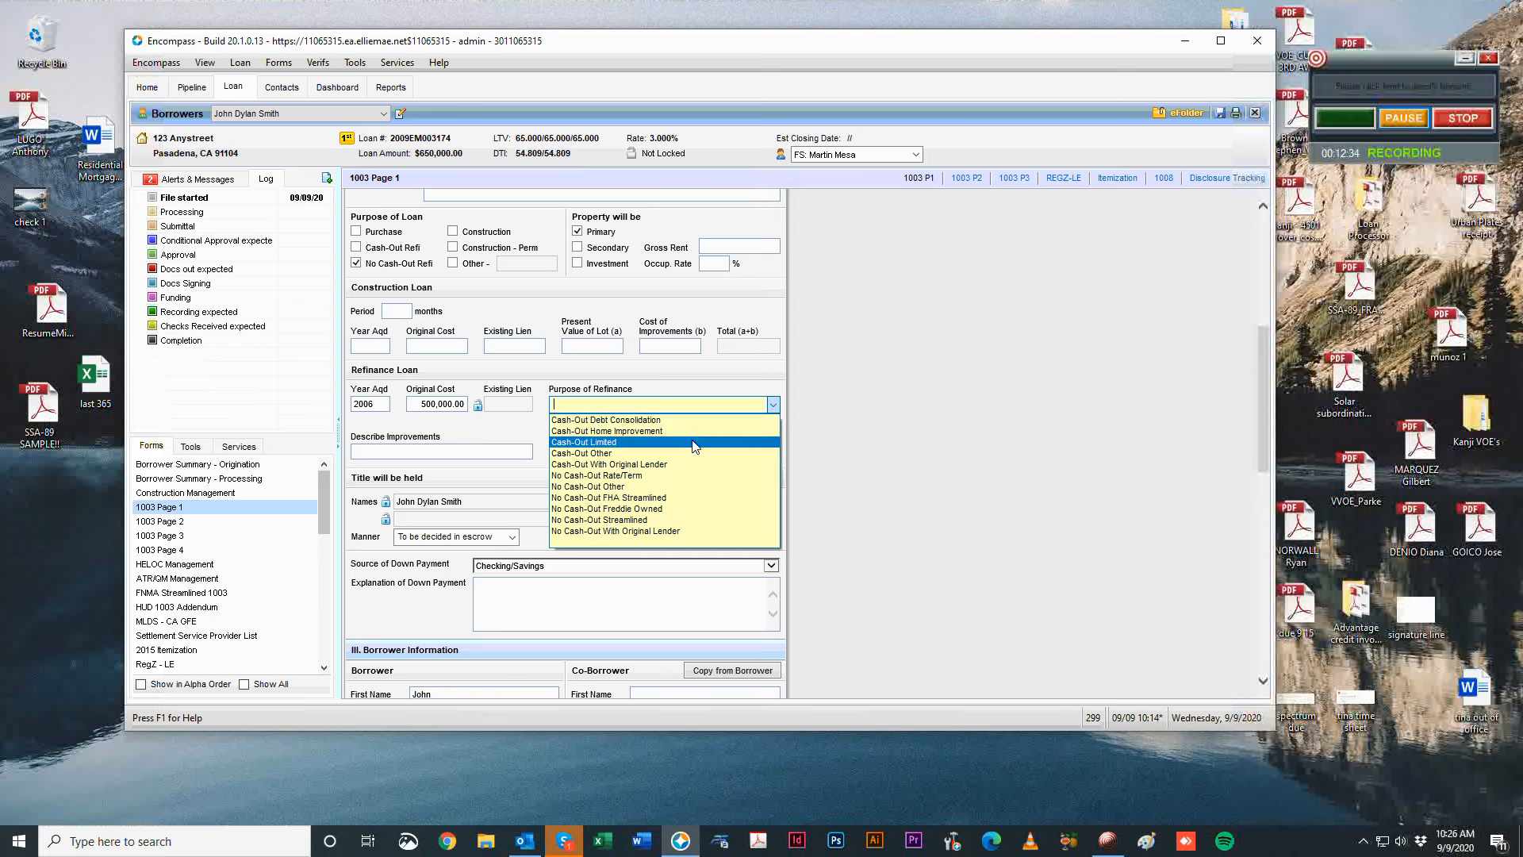
{"action": "left_click", "coordinate": [642, 442]}
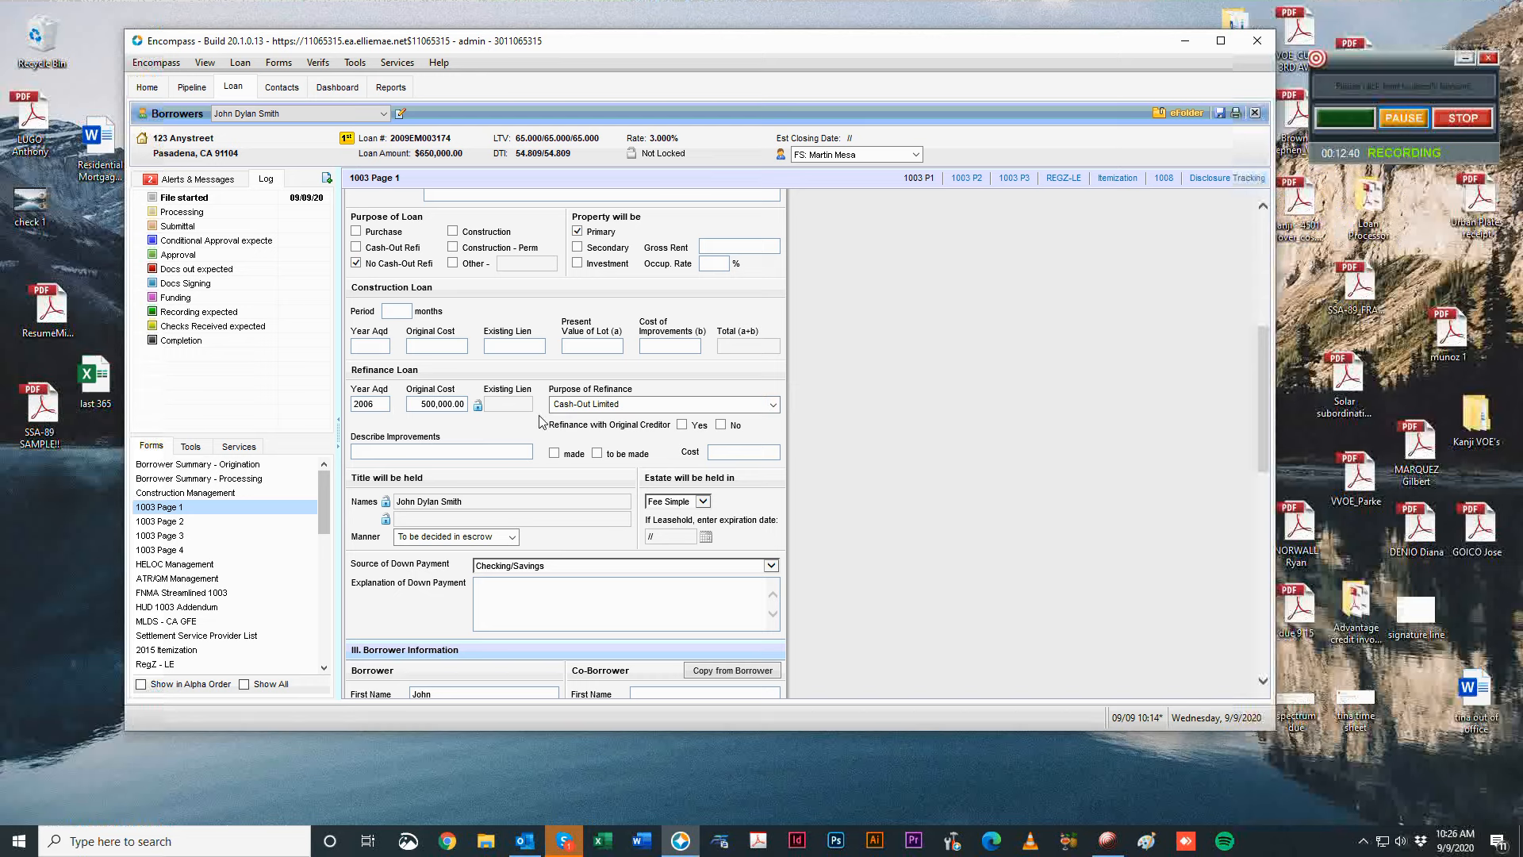
{"action": "left_click", "coordinate": [721, 425]}
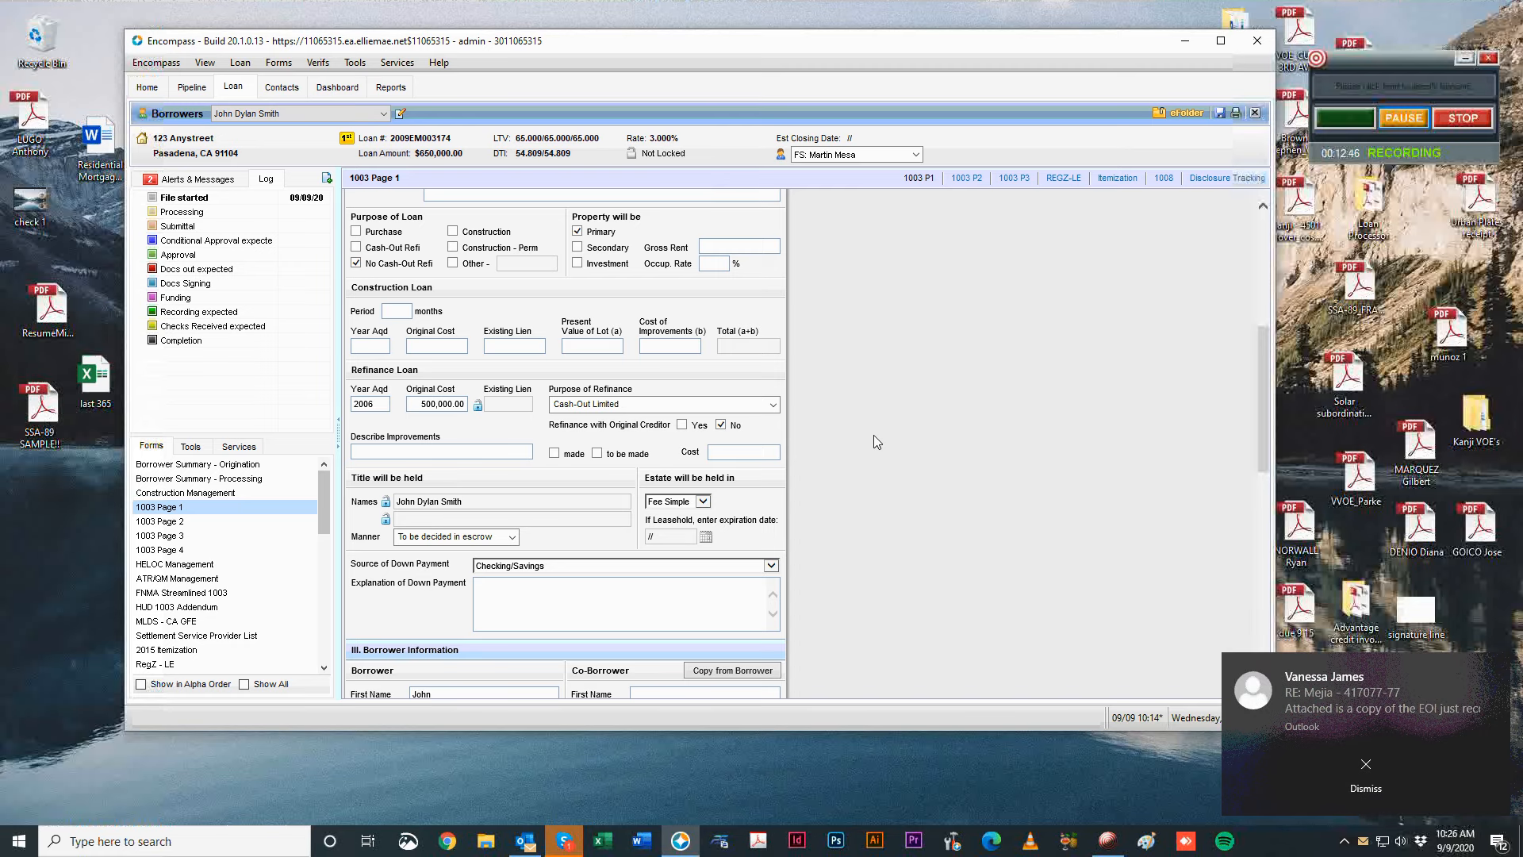
Scroll down to Borrower Information and fill in the borrower's years of schooling.
{"action": "scroll", "coordinate": [848, 467], "scroll_direction": "down", "scroll_amount": 3}
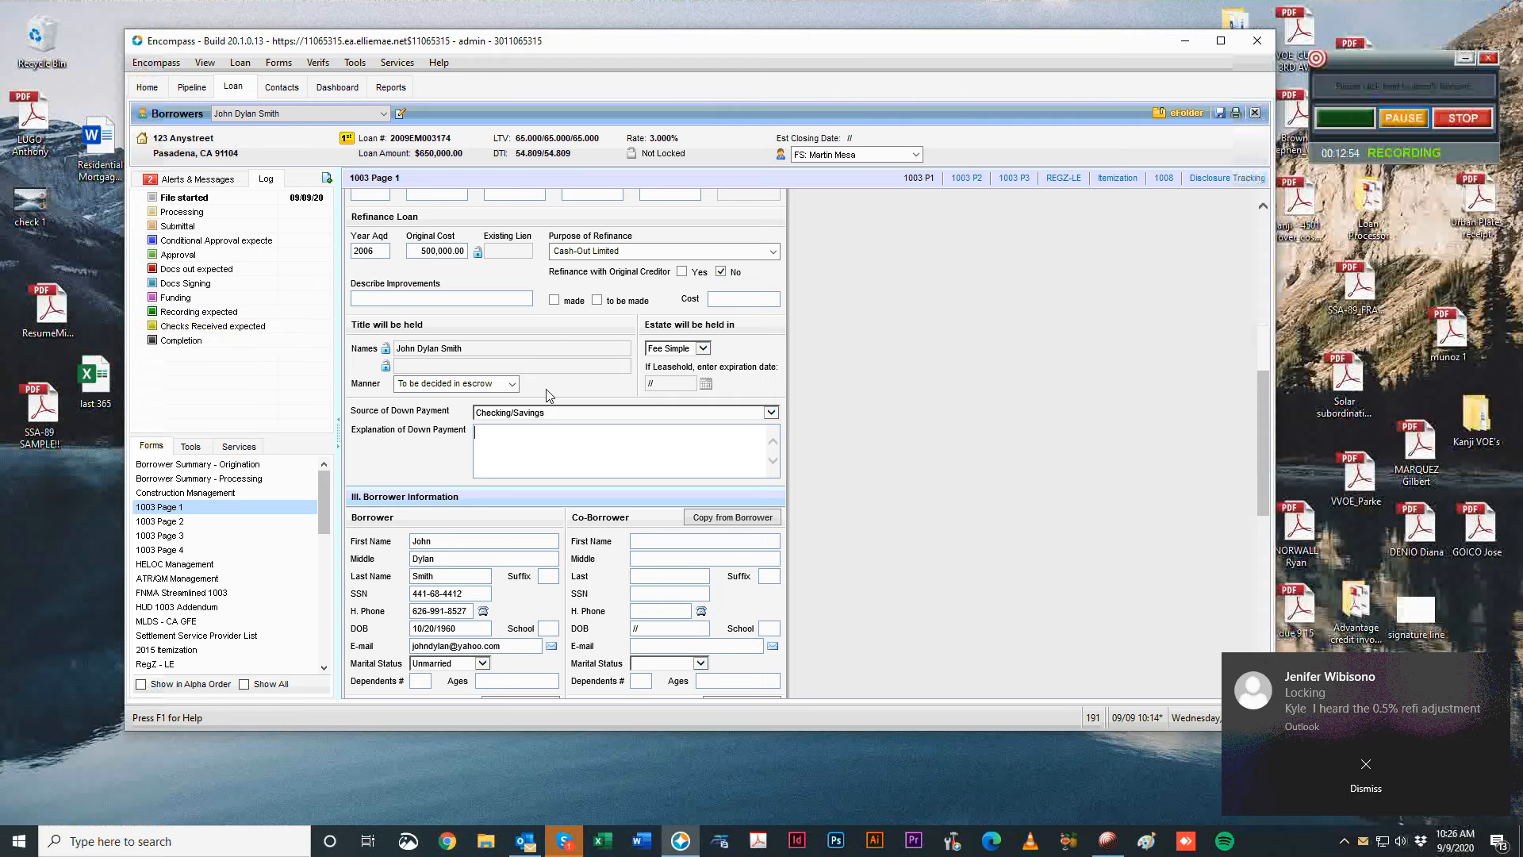
{"action": "scroll", "coordinate": [912, 499], "scroll_direction": "down", "scroll_amount": 1}
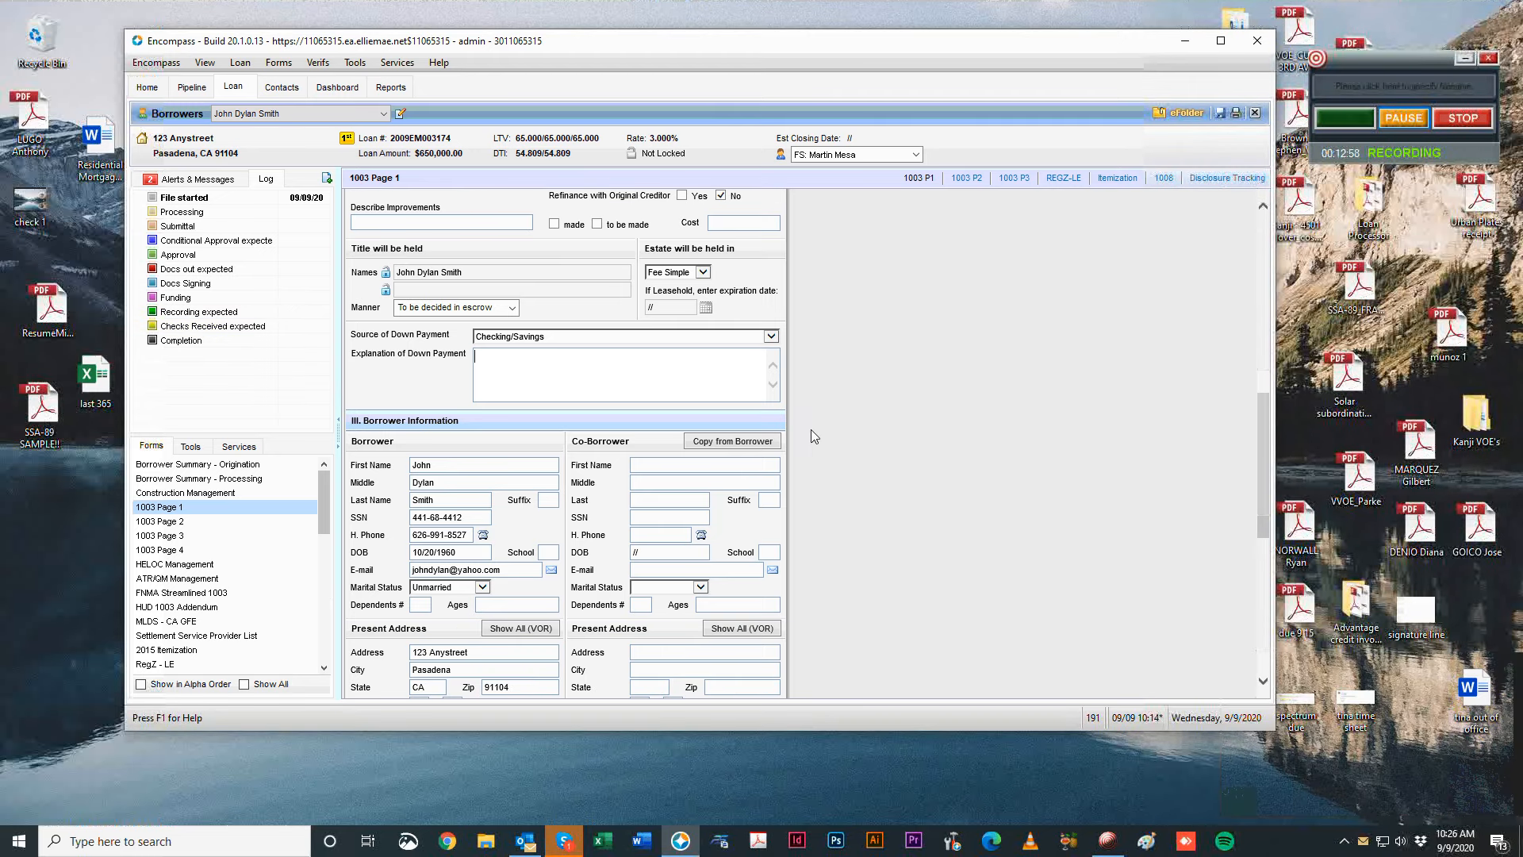
{"action": "scroll", "coordinate": [1031, 371], "scroll_direction": "down", "scroll_amount": 2}
{"action": "scroll", "coordinate": [1077, 376], "scroll_direction": "up", "scroll_amount": 2}
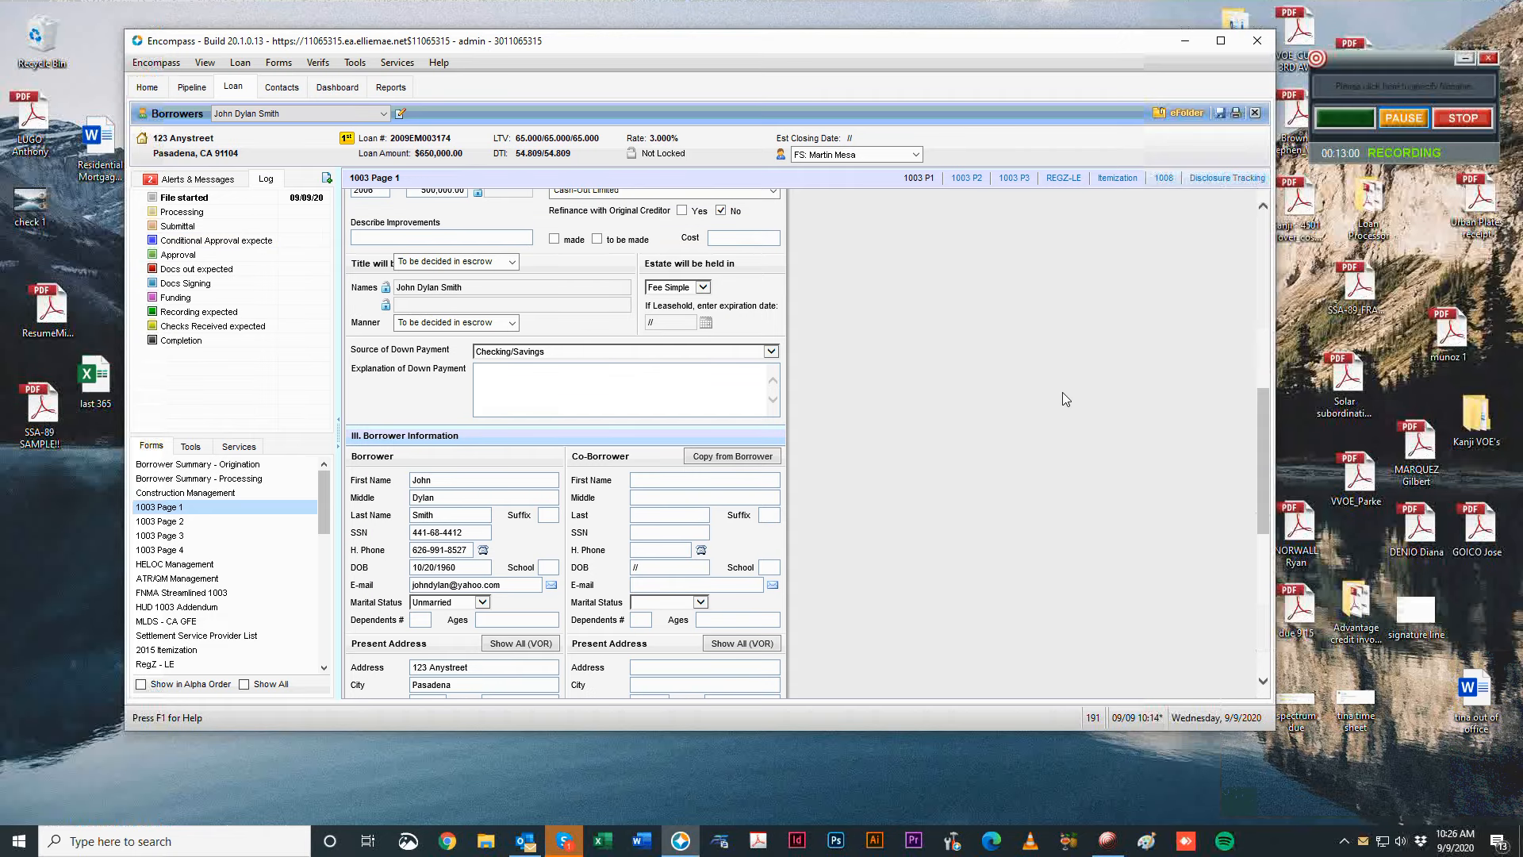
{"action": "scroll", "coordinate": [1063, 397], "scroll_direction": "down", "scroll_amount": 1}
{"action": "scroll", "coordinate": [984, 511], "scroll_direction": "down", "scroll_amount": 2}
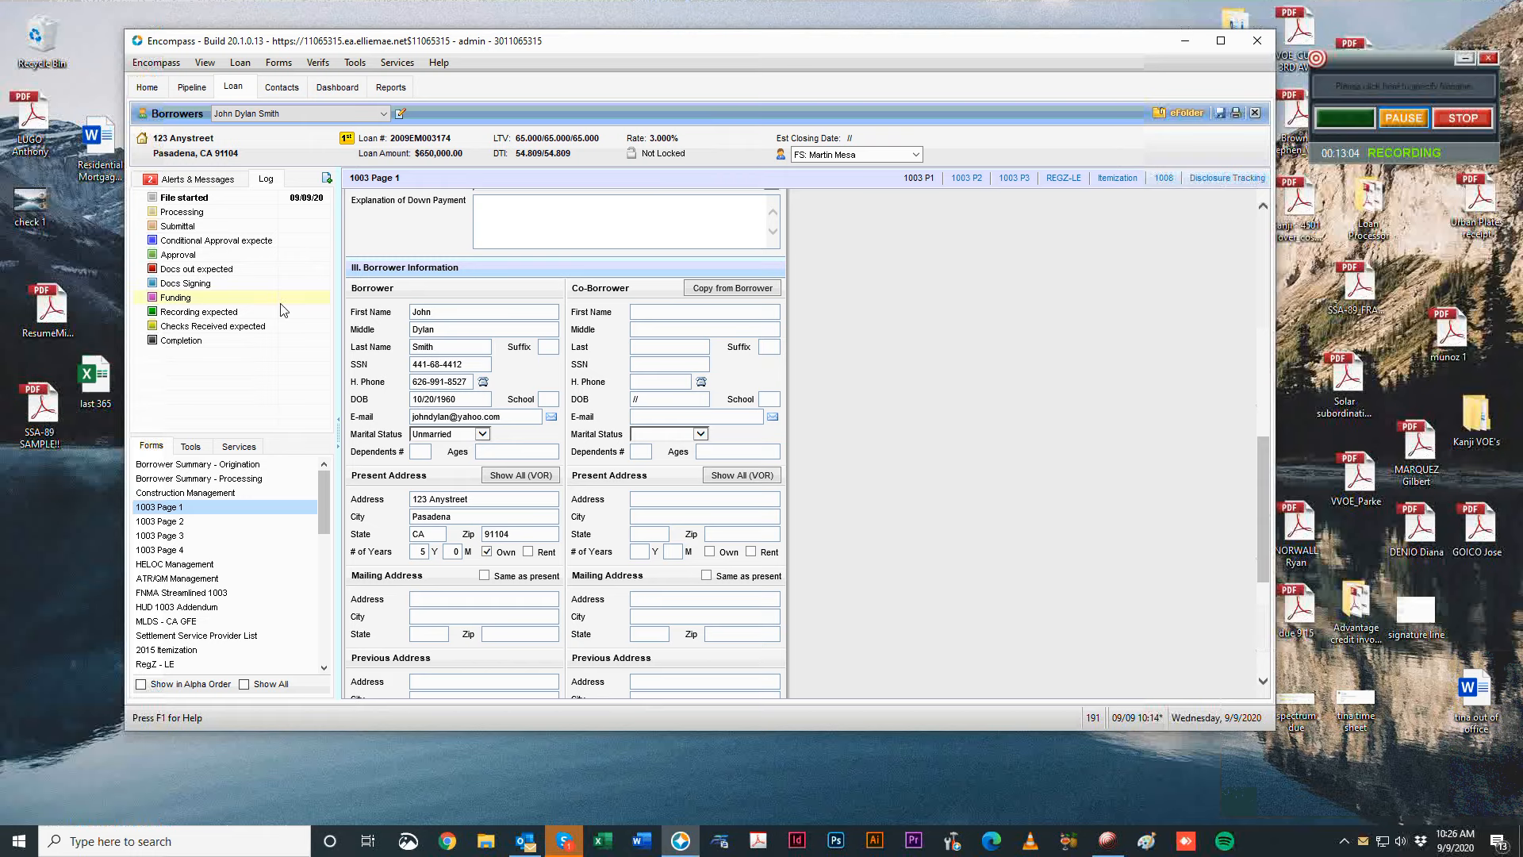
{"action": "scroll", "coordinate": [948, 500], "scroll_direction": "up", "scroll_amount": 8}
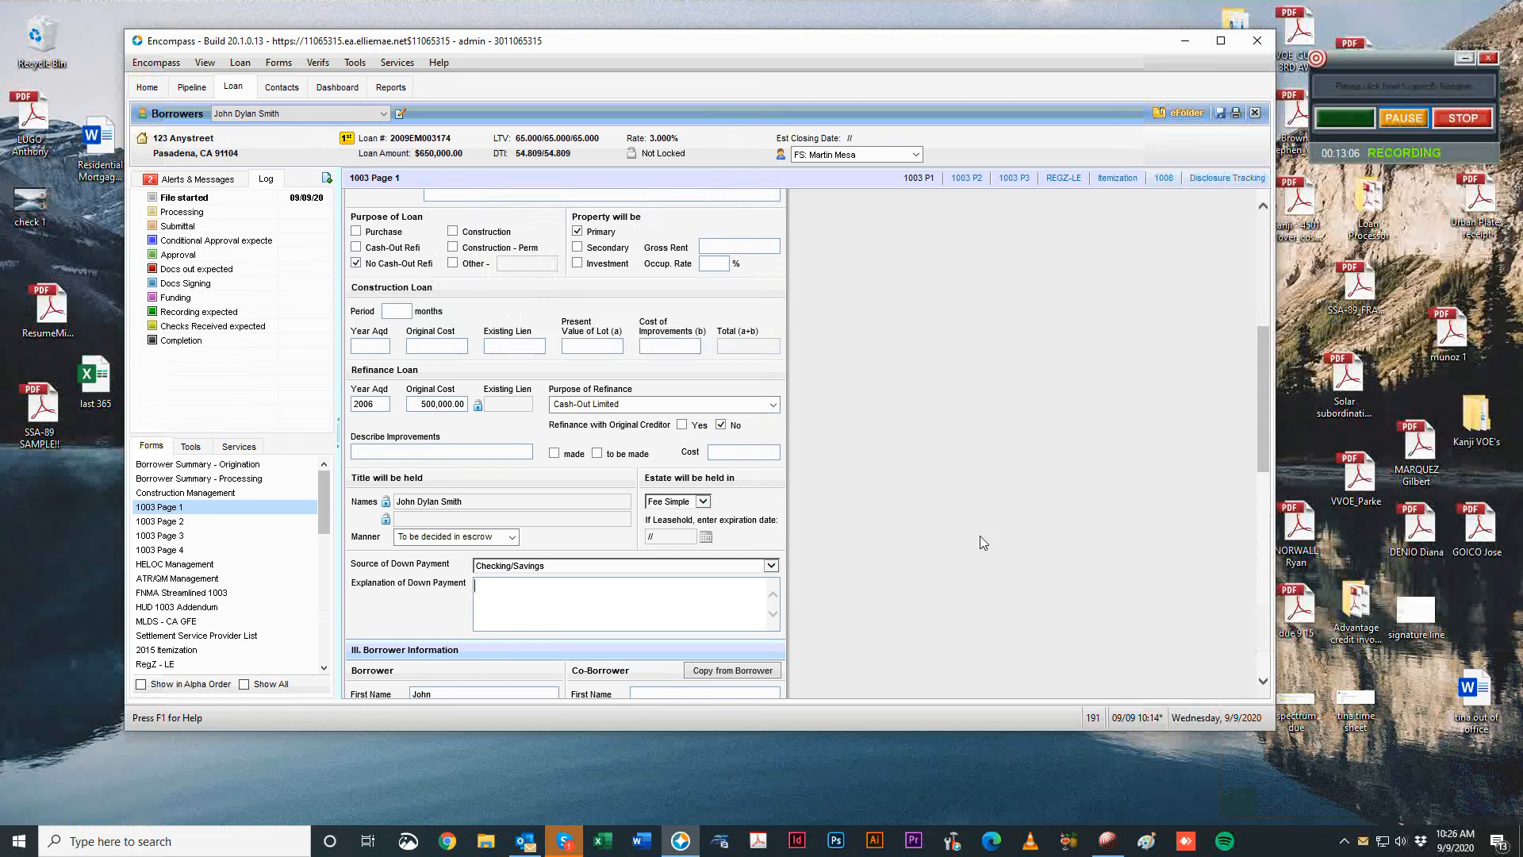
{"action": "scroll", "coordinate": [999, 492], "scroll_direction": "down", "scroll_amount": 4}
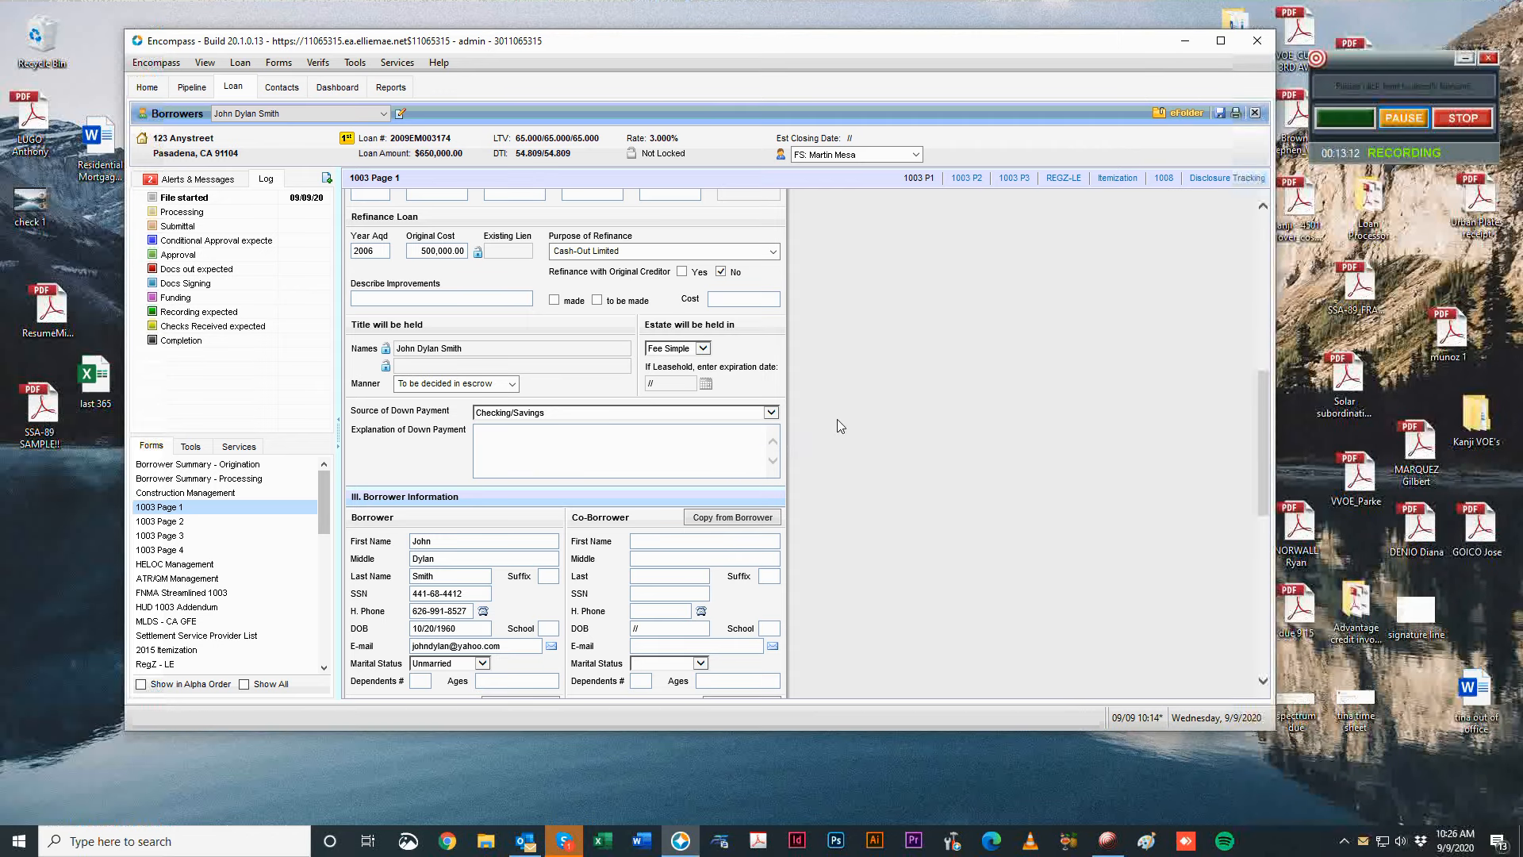
{"action": "scroll", "coordinate": [973, 411], "scroll_direction": "down", "scroll_amount": 1}
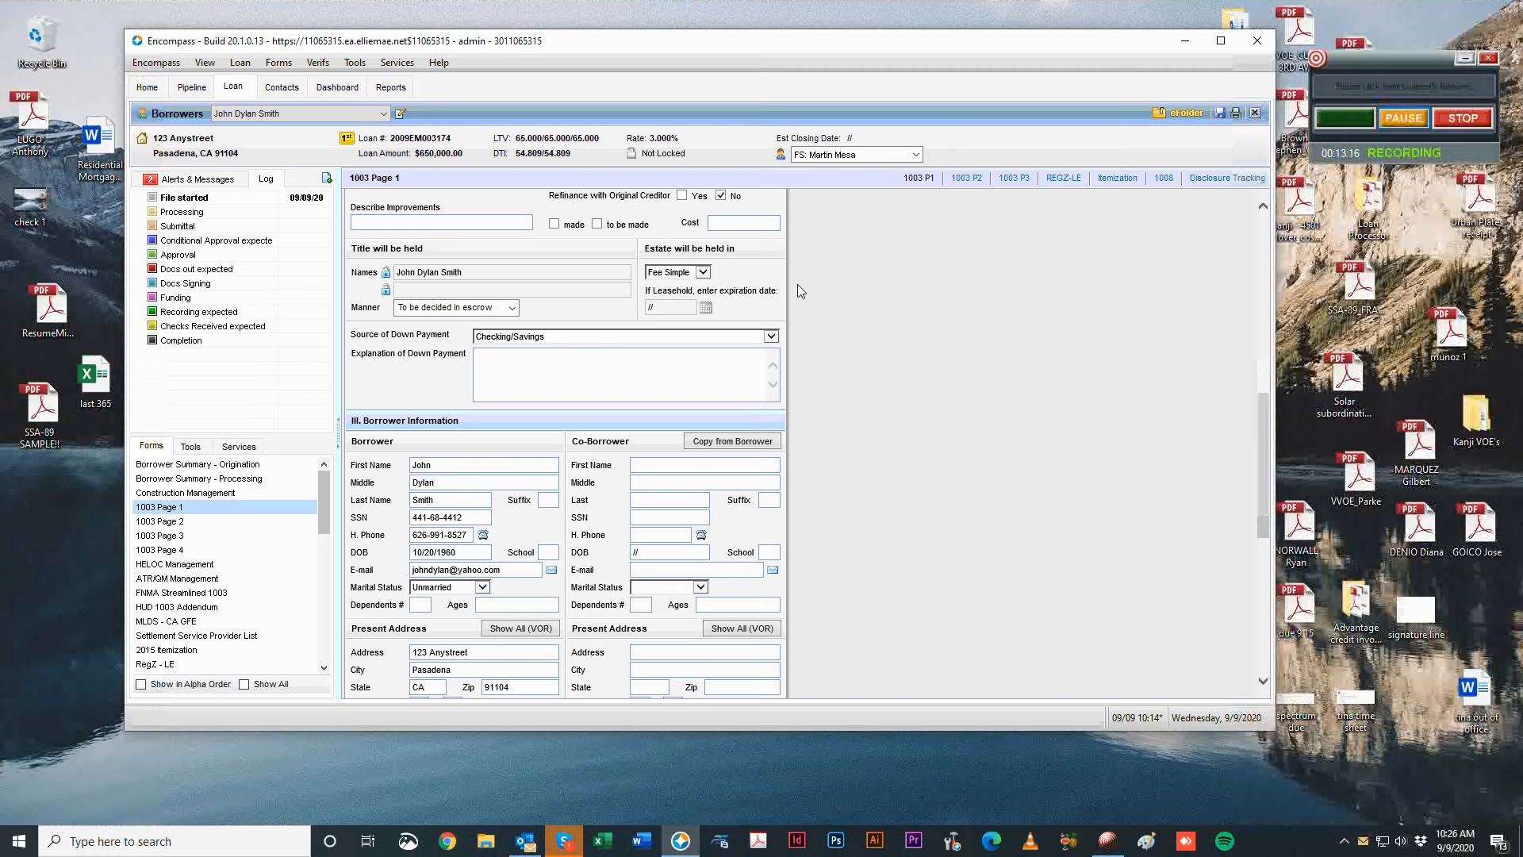
{"action": "scroll", "coordinate": [1023, 583], "scroll_direction": "down", "scroll_amount": 2}
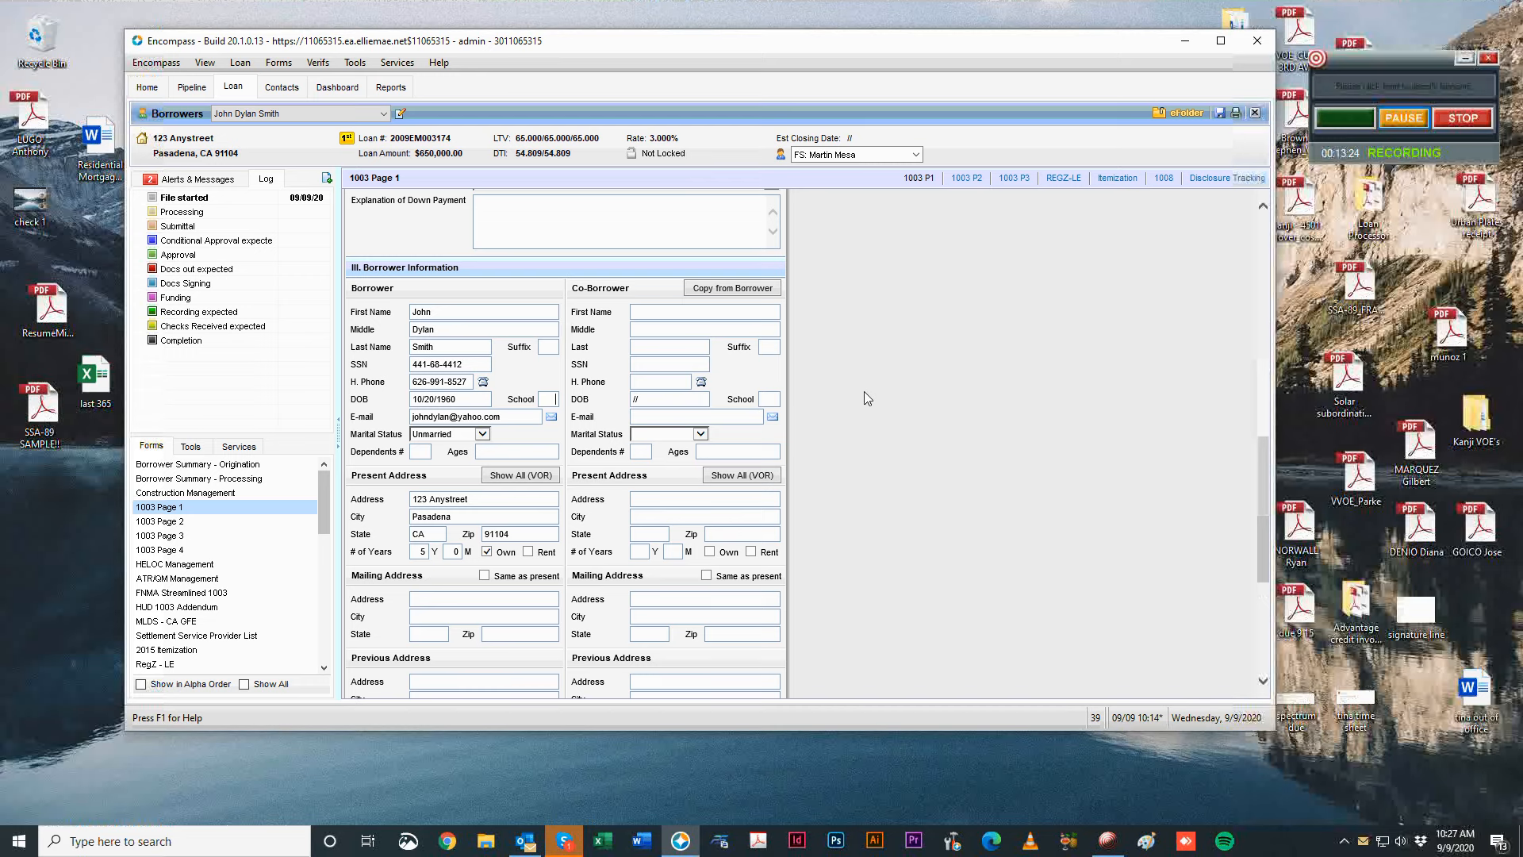
{"action": "type", "text": "12"}
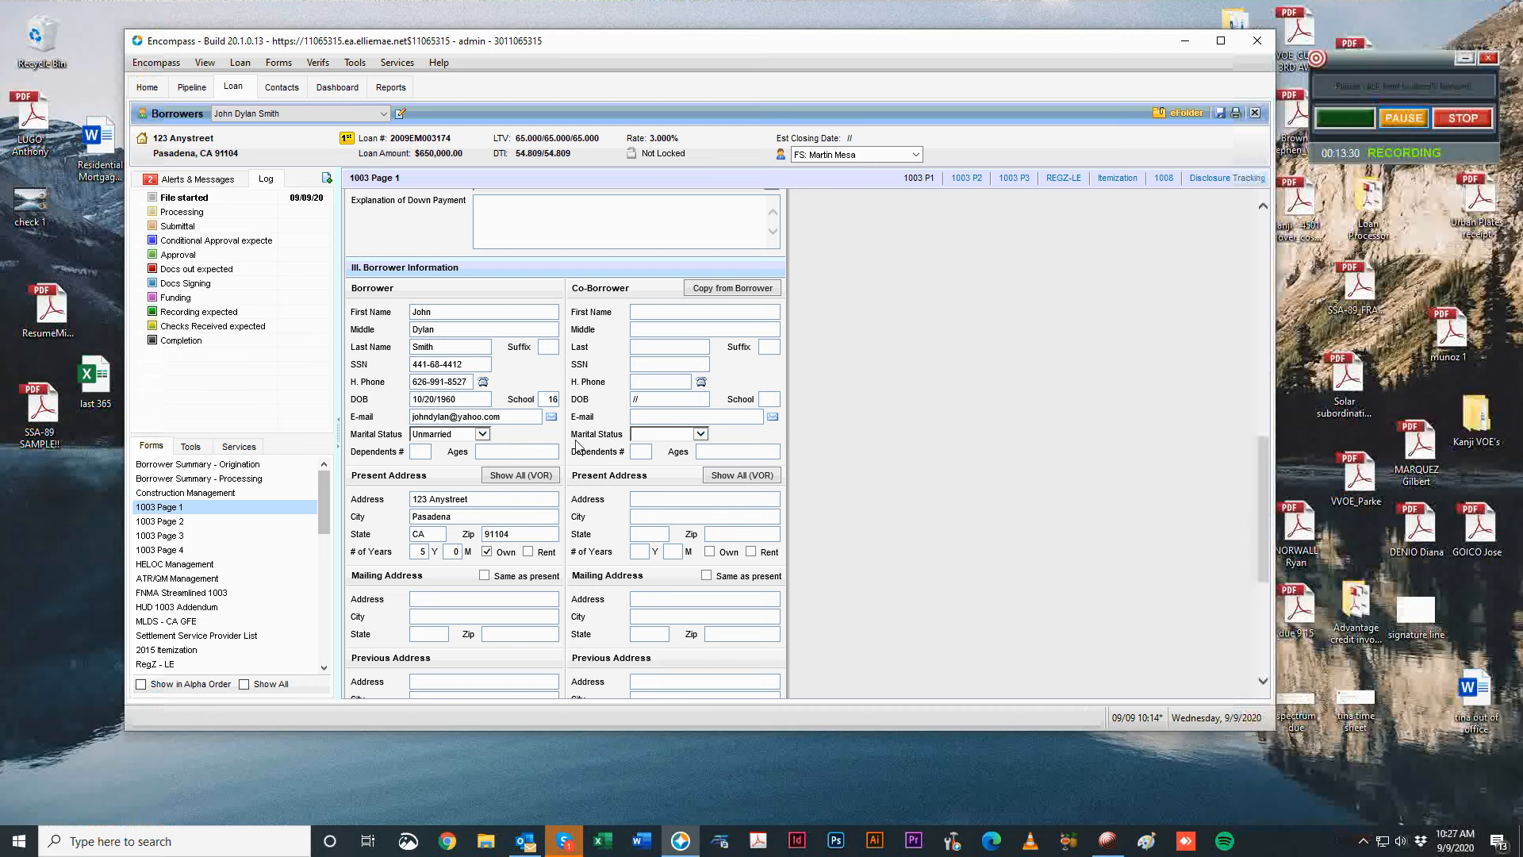
Enter 2 dependents with ages 10,12 for the borrower.
{"action": "left_click", "coordinate": [422, 449]}
{"action": "key", "text": "Tab"}
{"action": "type", "text": "1"}
{"action": "key", "text": "BackSpace"}
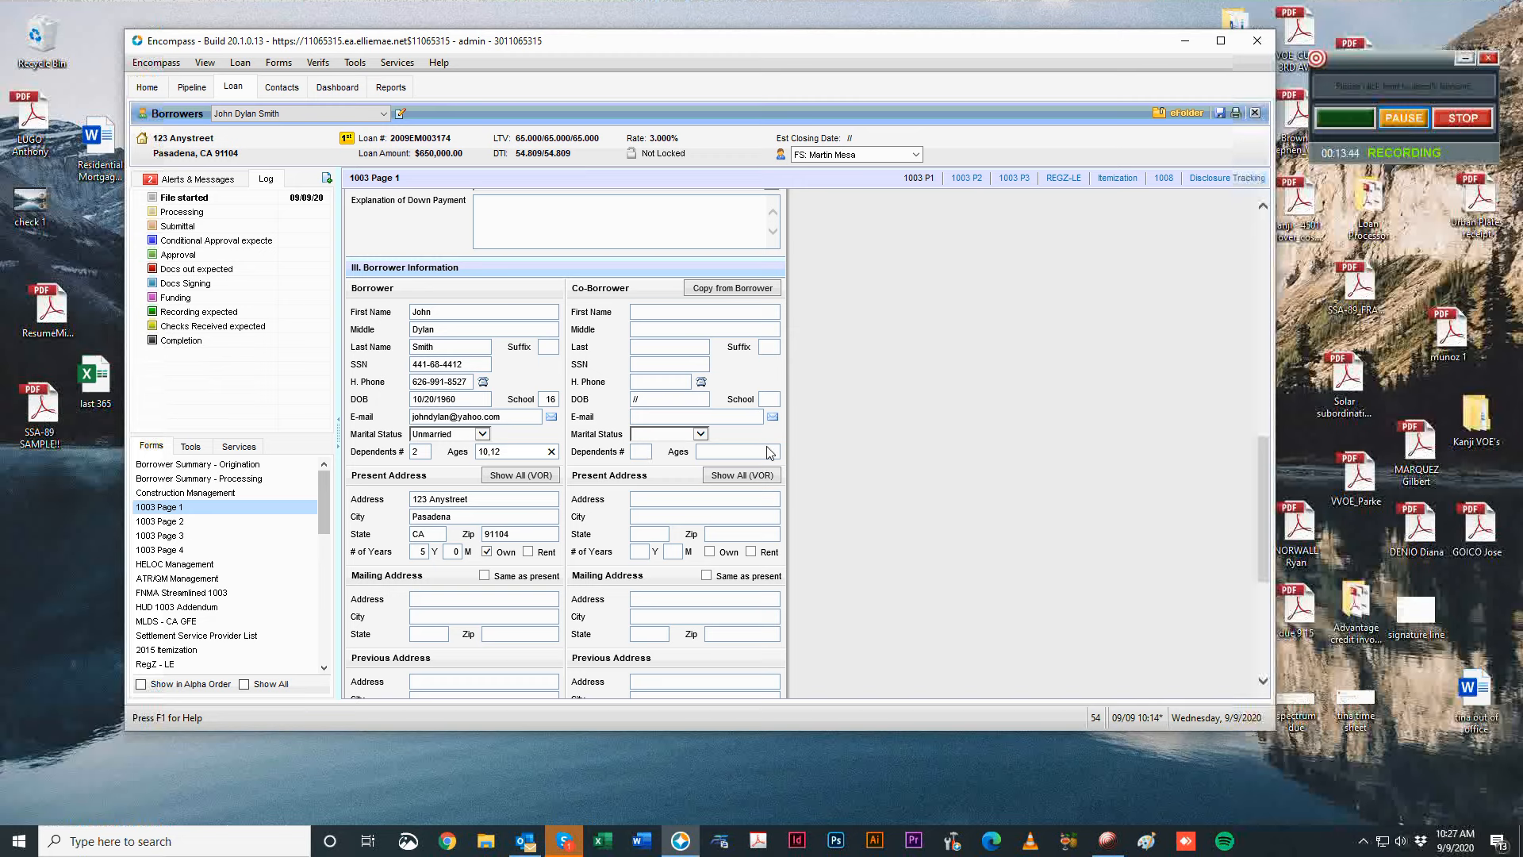
{"action": "left_click", "coordinate": [845, 454]}
{"action": "scroll", "coordinate": [984, 466], "scroll_direction": "down", "scroll_amount": 1}
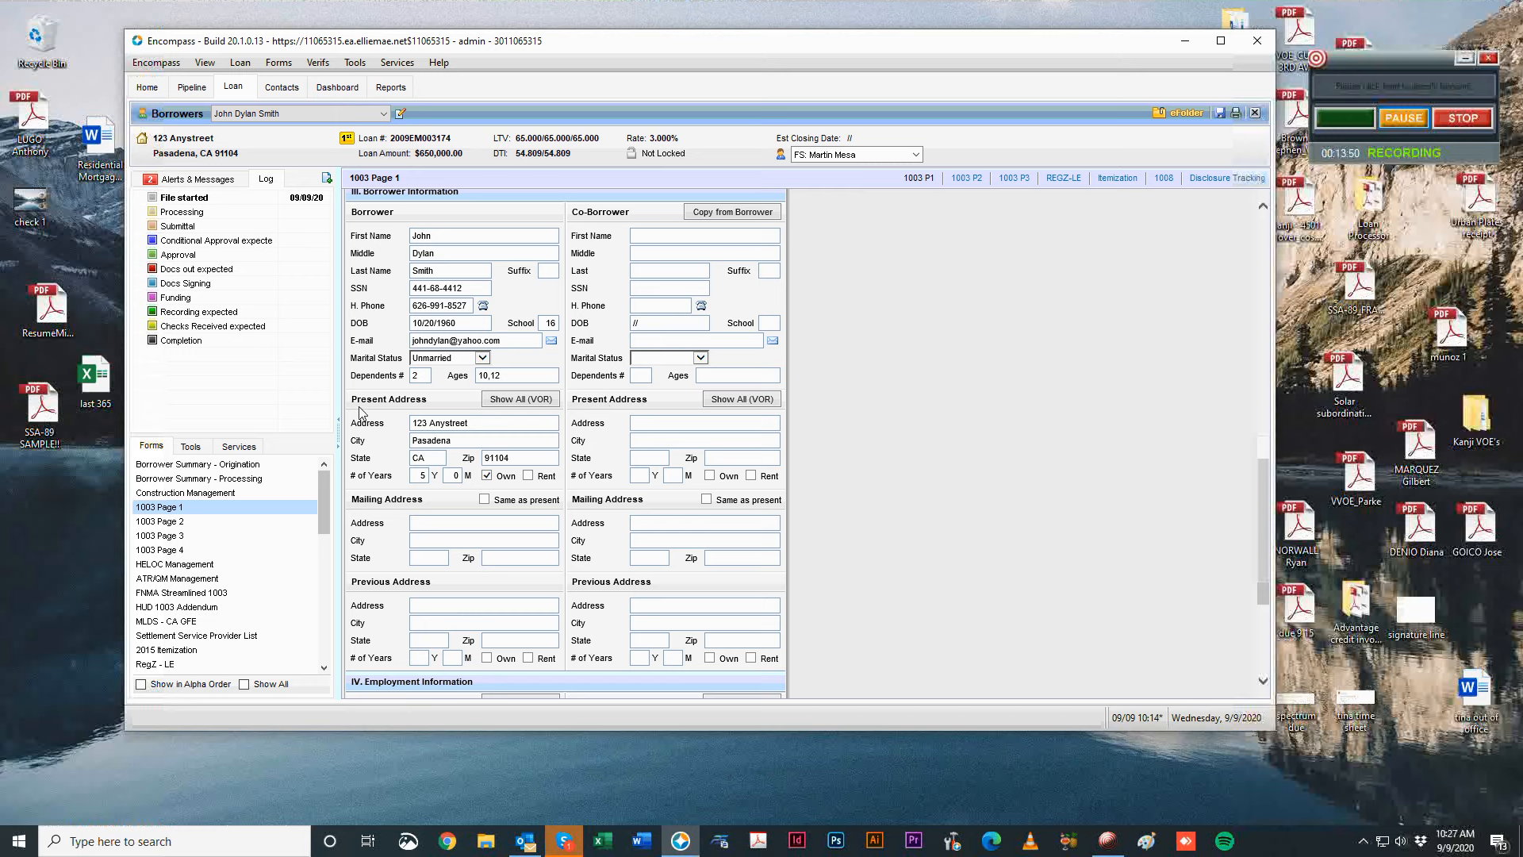
{"action": "left_click_drag", "start_coordinate": [353, 418], "coordinate": [376, 433]}
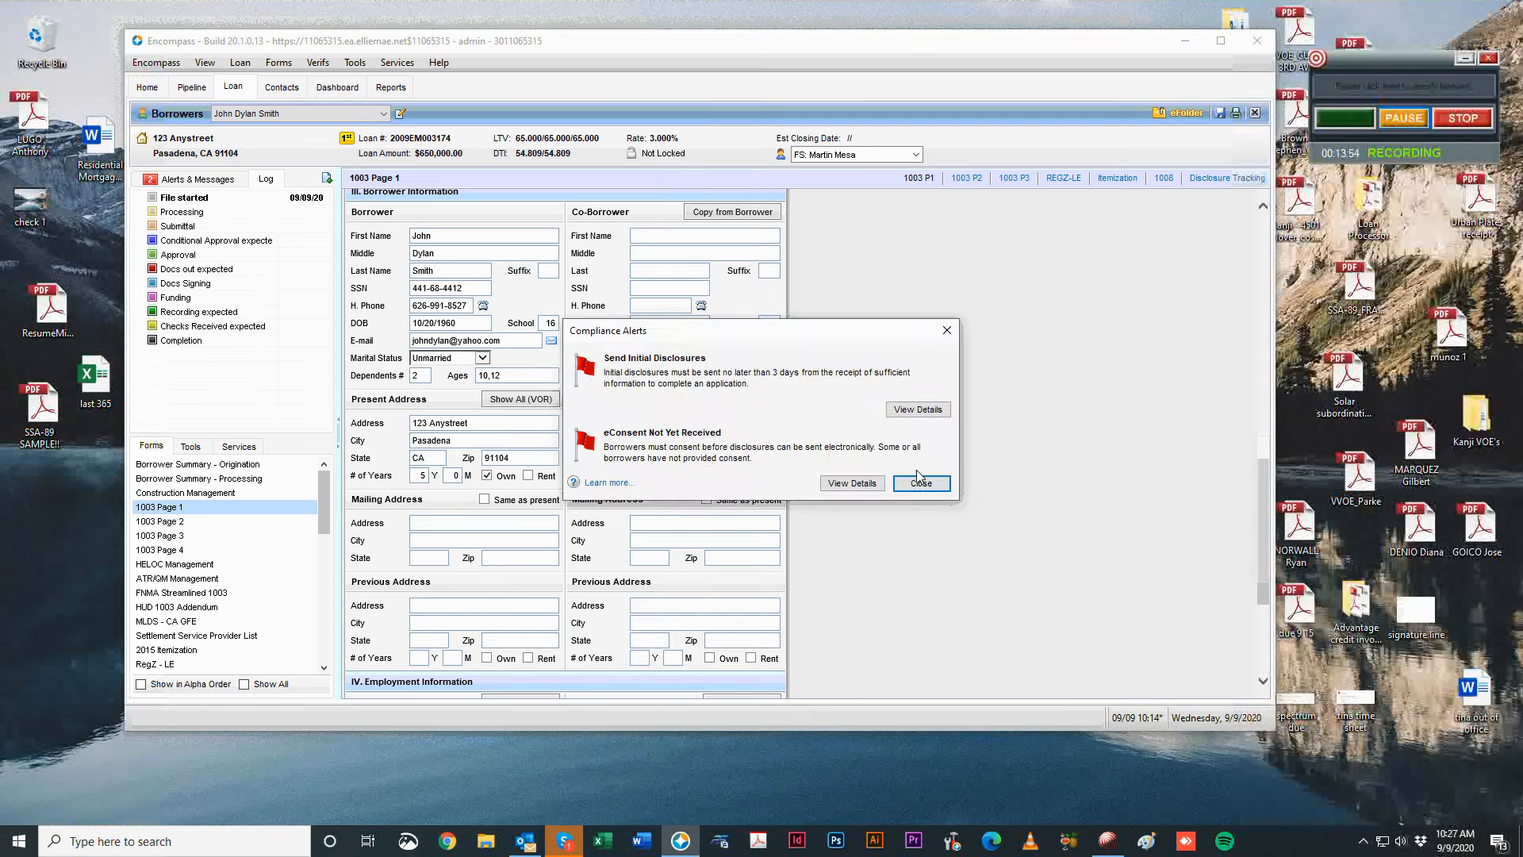
Dismiss the compliance alerts and tick Same as present to copy the present address into mailing.
{"action": "left_click", "coordinate": [922, 482]}
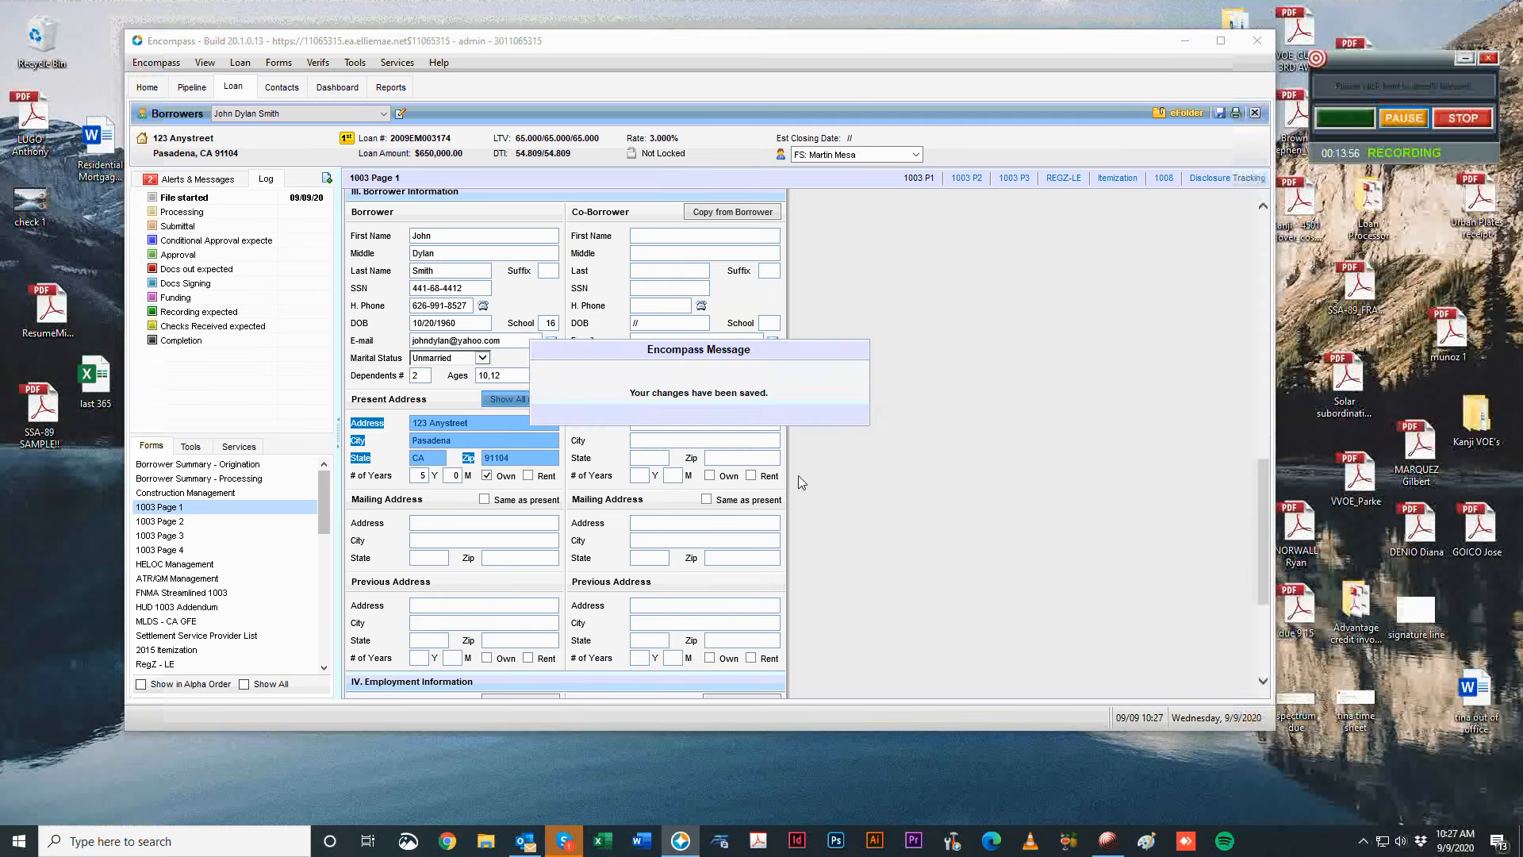
{"action": "left_click", "coordinate": [418, 521]}
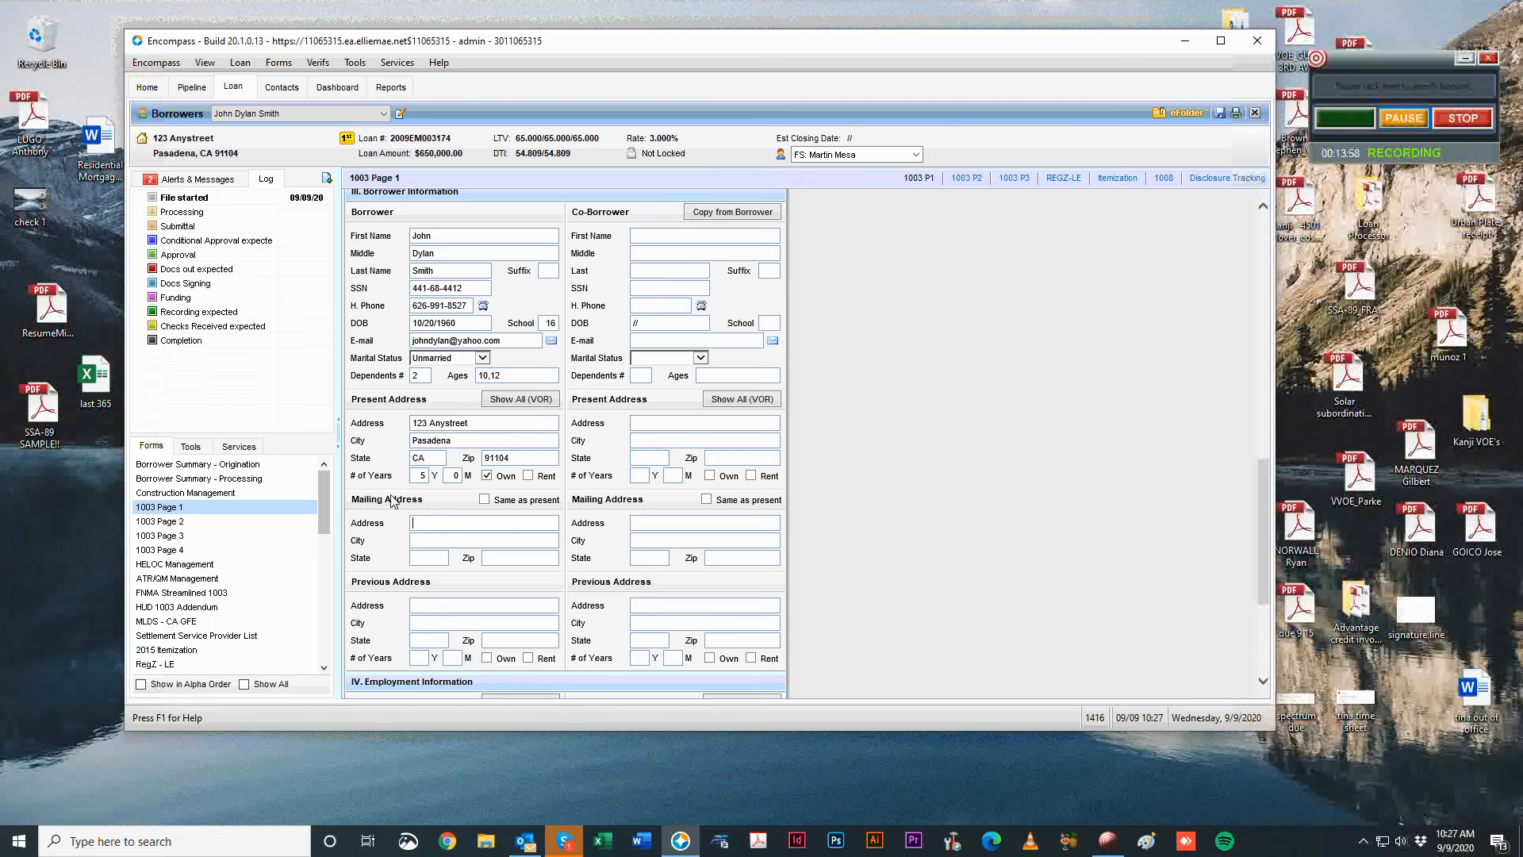
{"action": "left_click", "coordinate": [484, 499]}
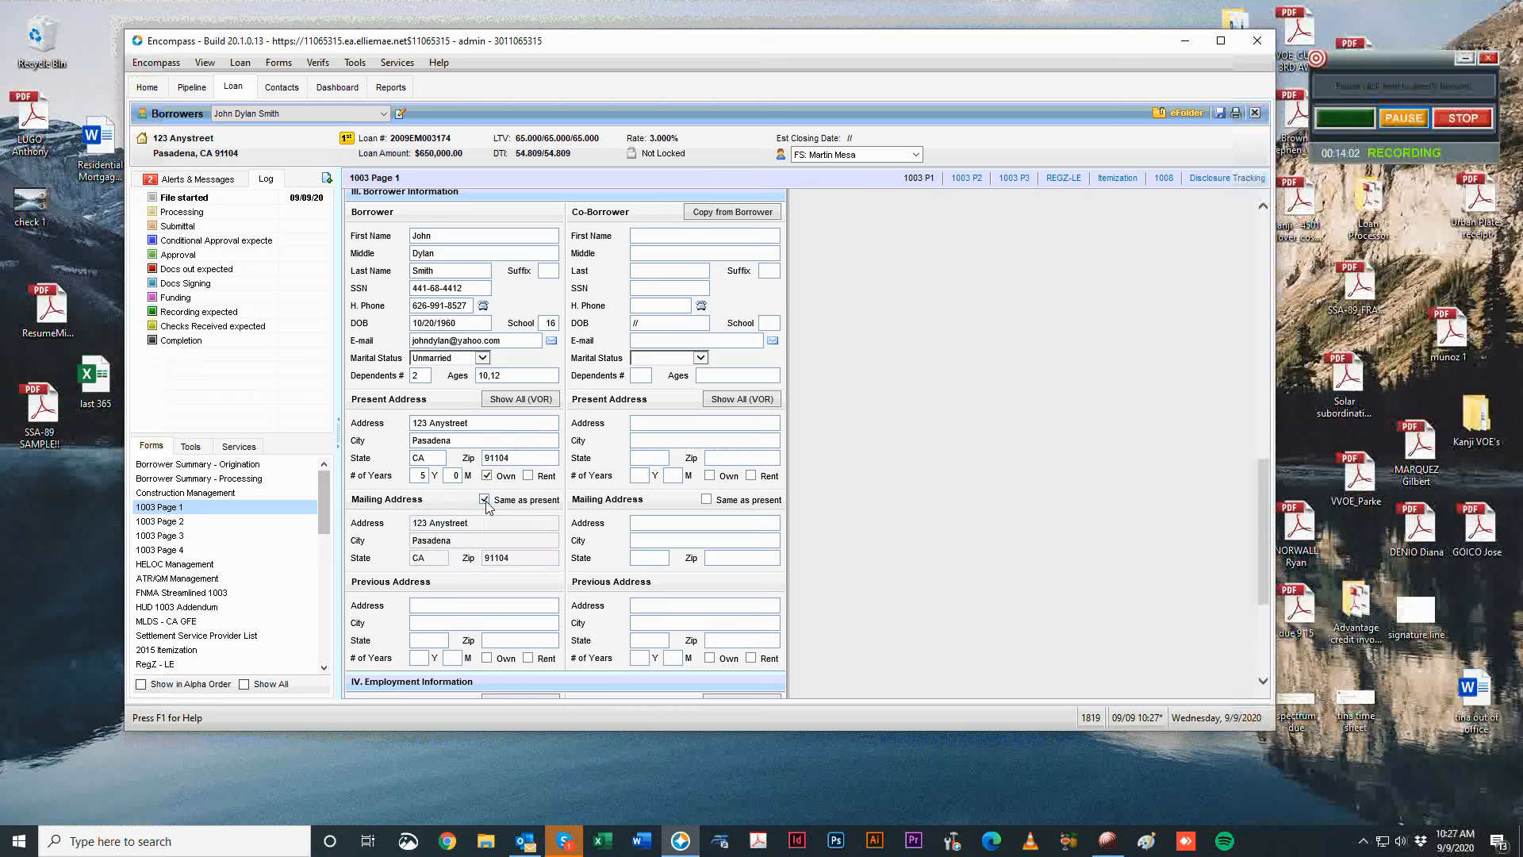
{"action": "left_click", "coordinate": [484, 500]}
{"action": "left_click", "coordinate": [453, 521]}
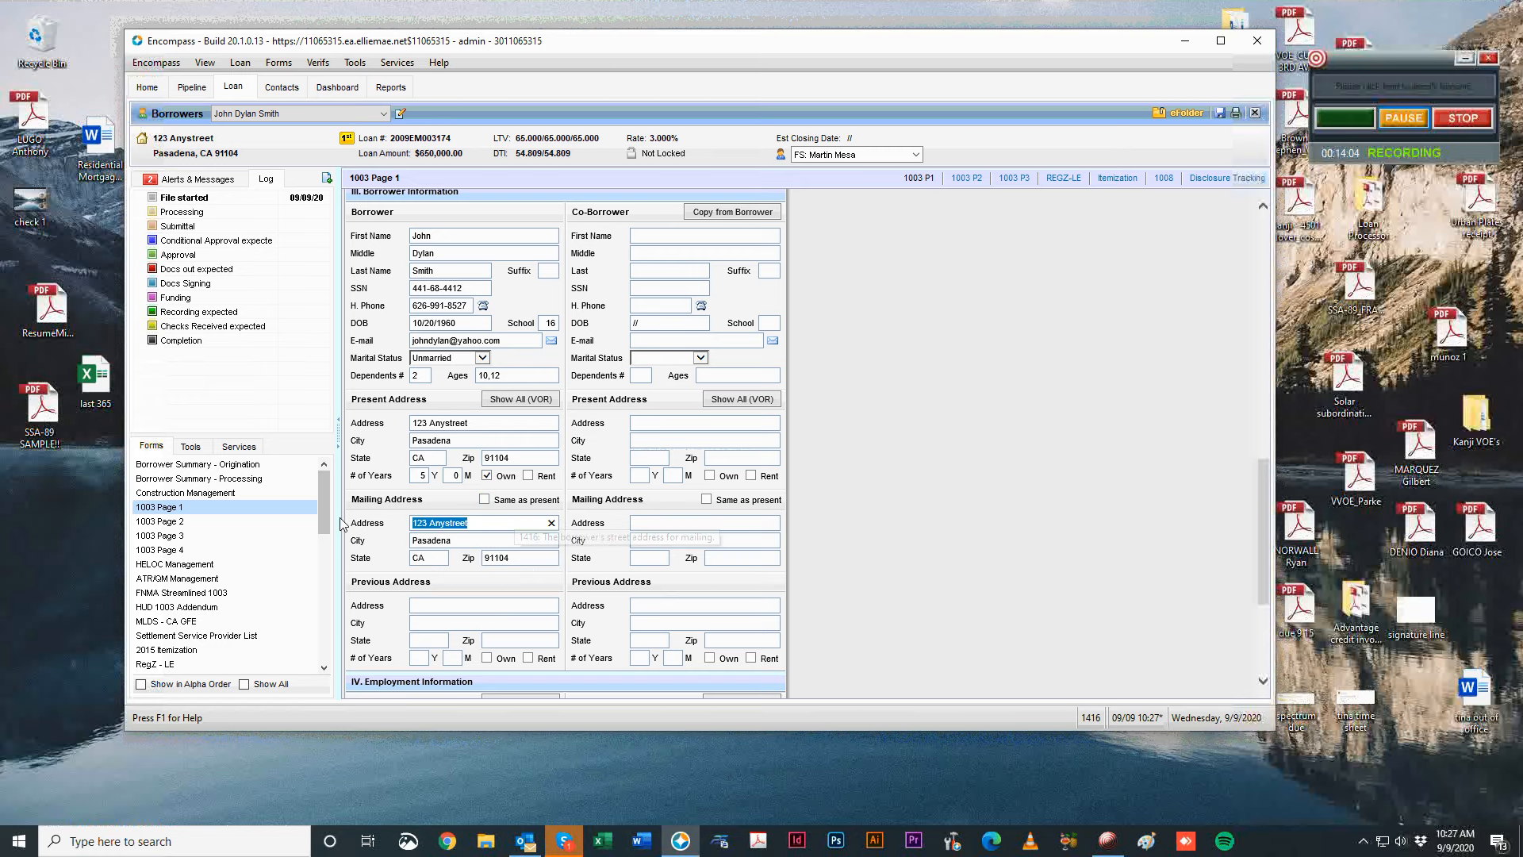
{"action": "left_click", "coordinate": [485, 500]}
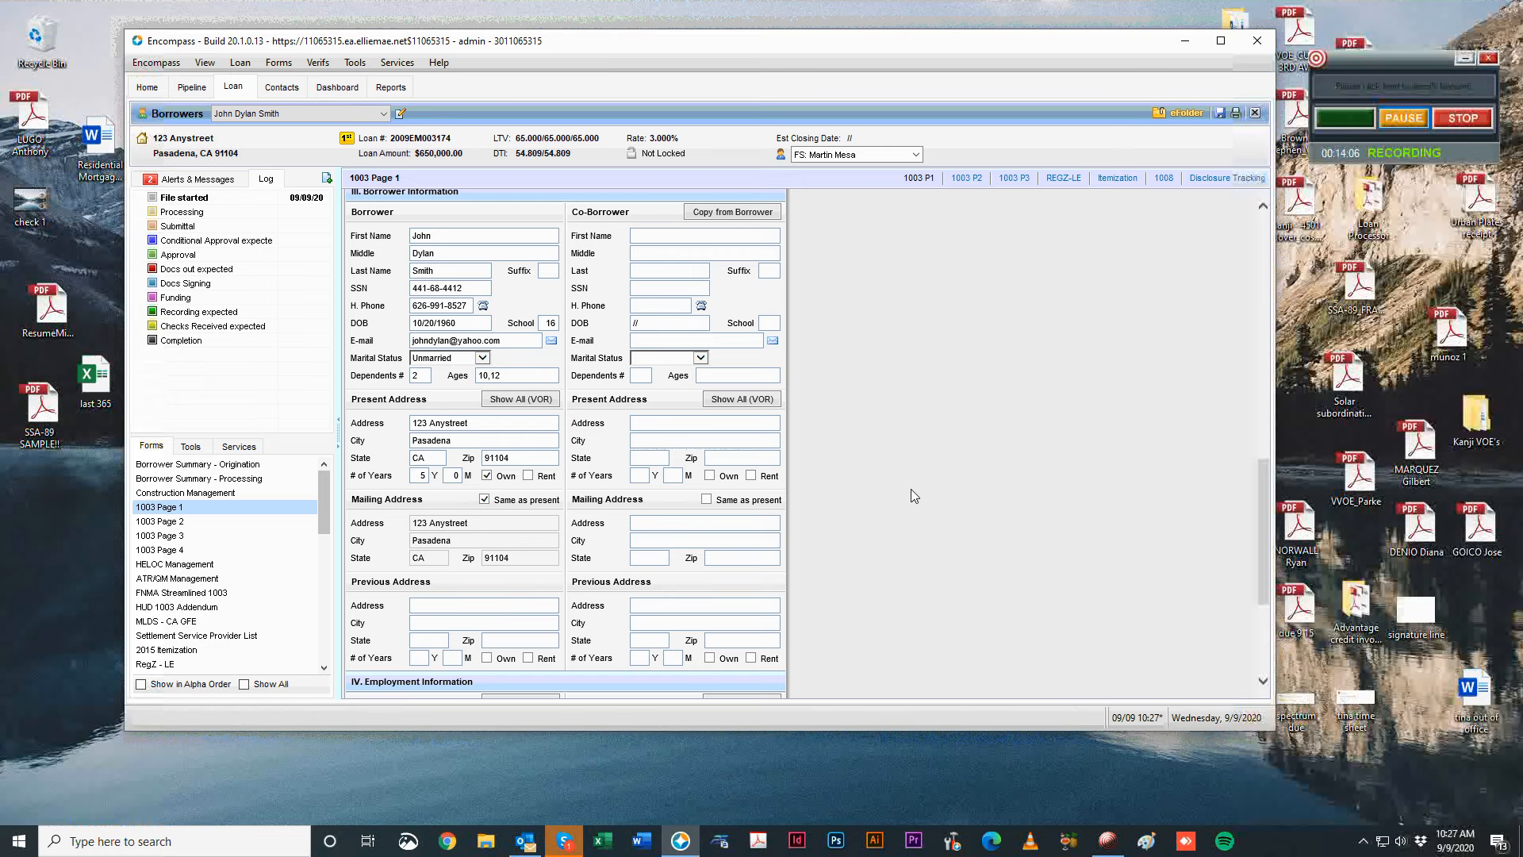
{"action": "scroll", "coordinate": [920, 487], "scroll_direction": "down", "scroll_amount": 1}
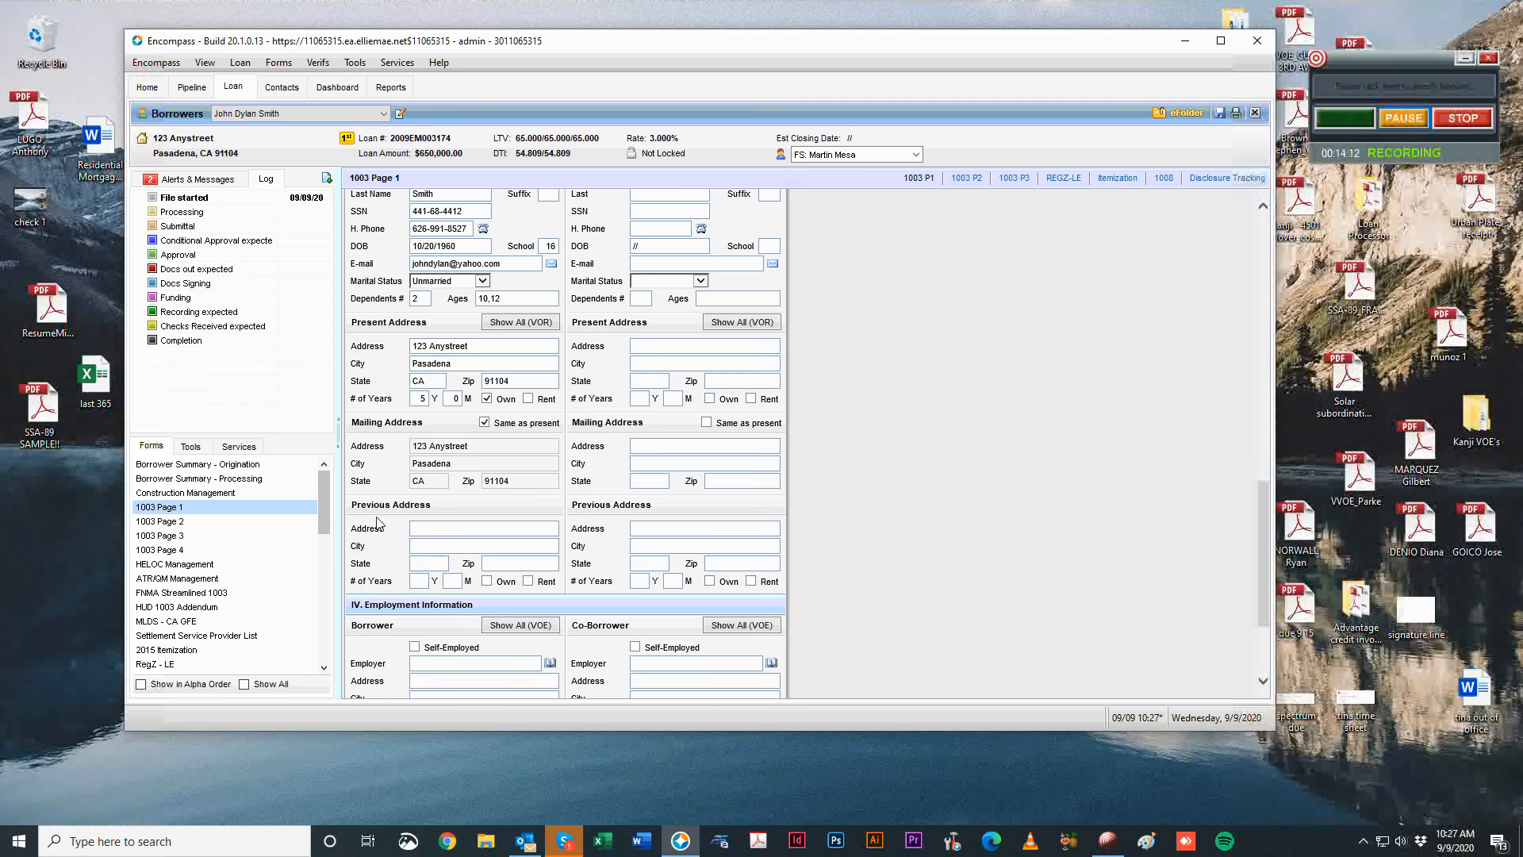
Enter employer City of LA with address 200 Main St, city and zip code.
{"action": "scroll", "coordinate": [906, 568], "scroll_direction": "down", "scroll_amount": 2}
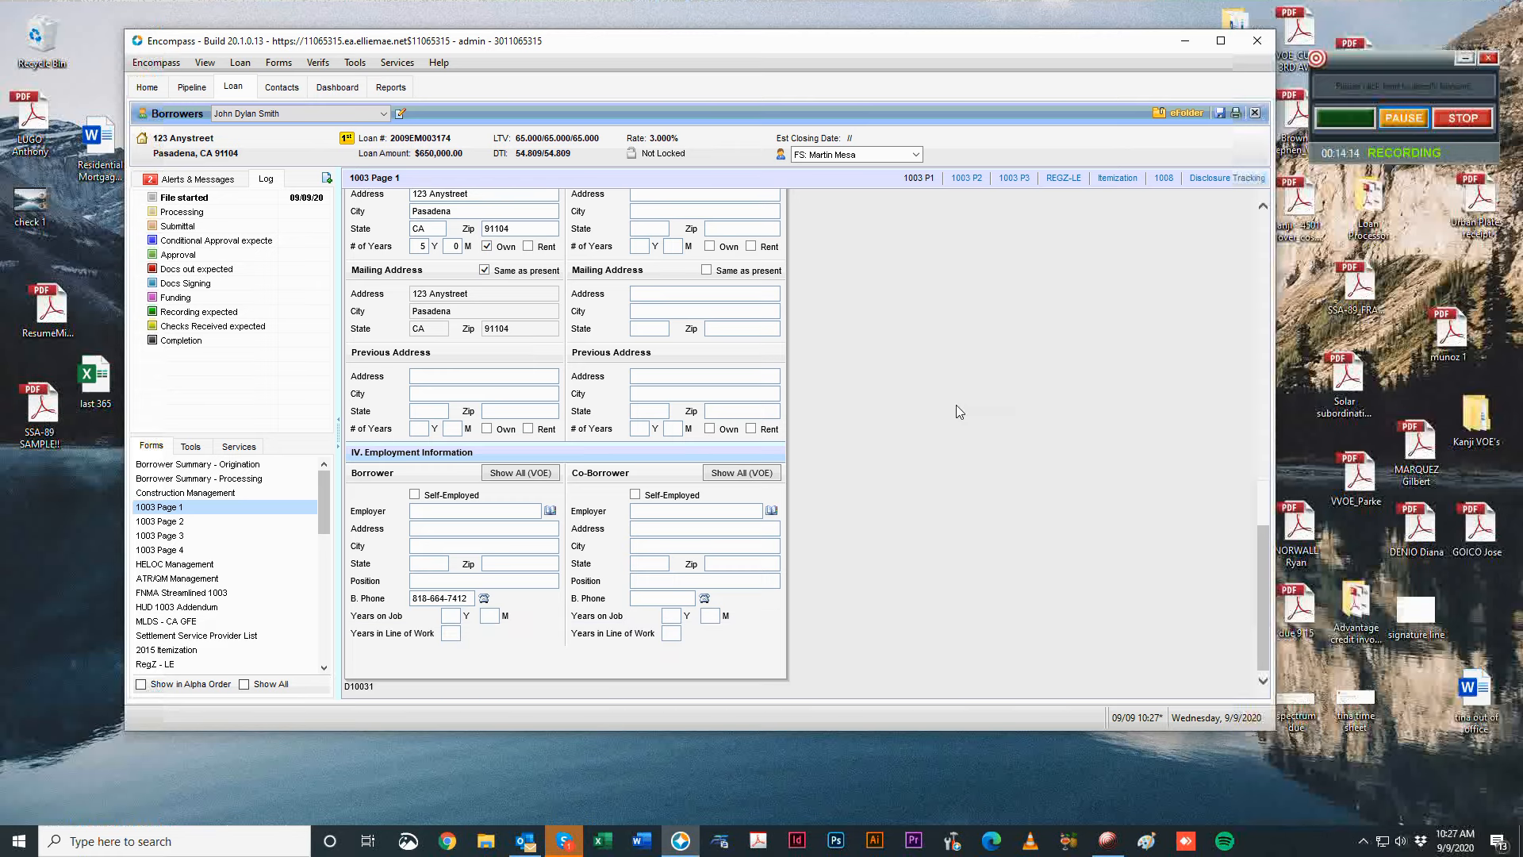
{"action": "left_click", "coordinate": [531, 474]}
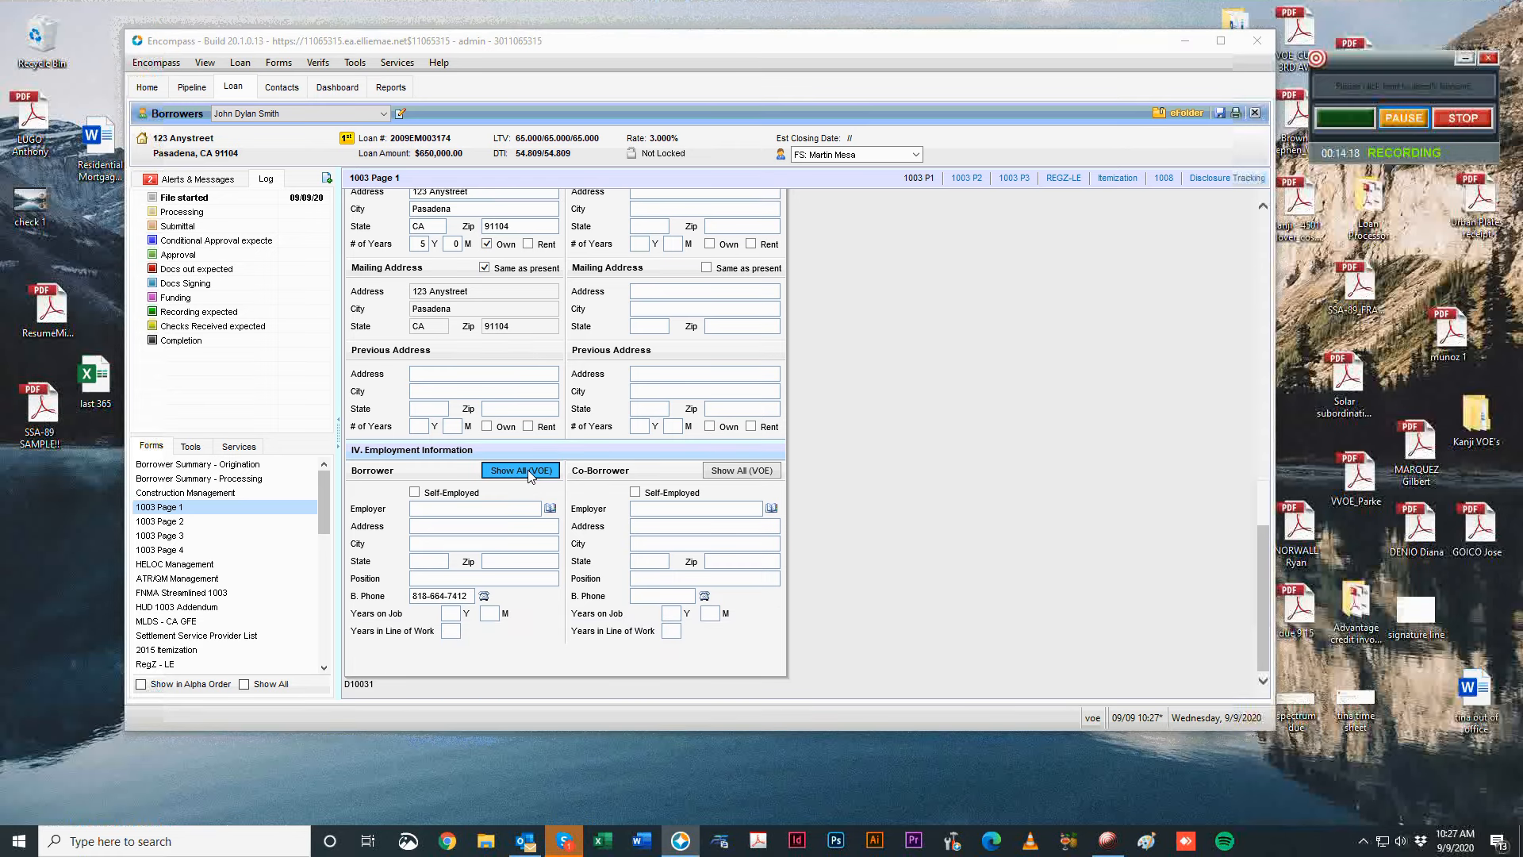
{"action": "left_click", "coordinate": [1015, 225]}
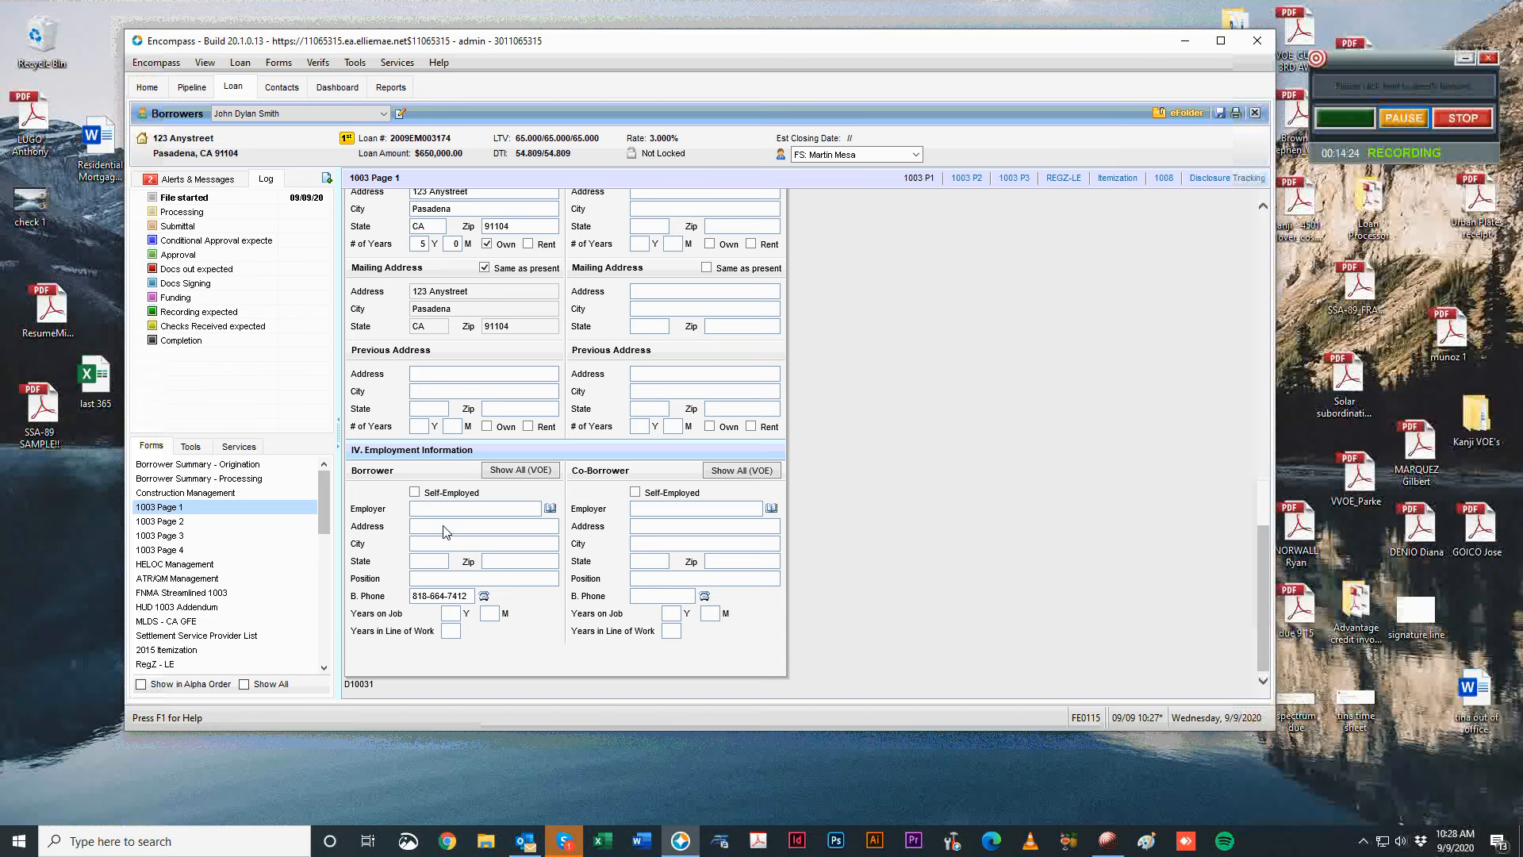
{"action": "left_click", "coordinate": [476, 508]}
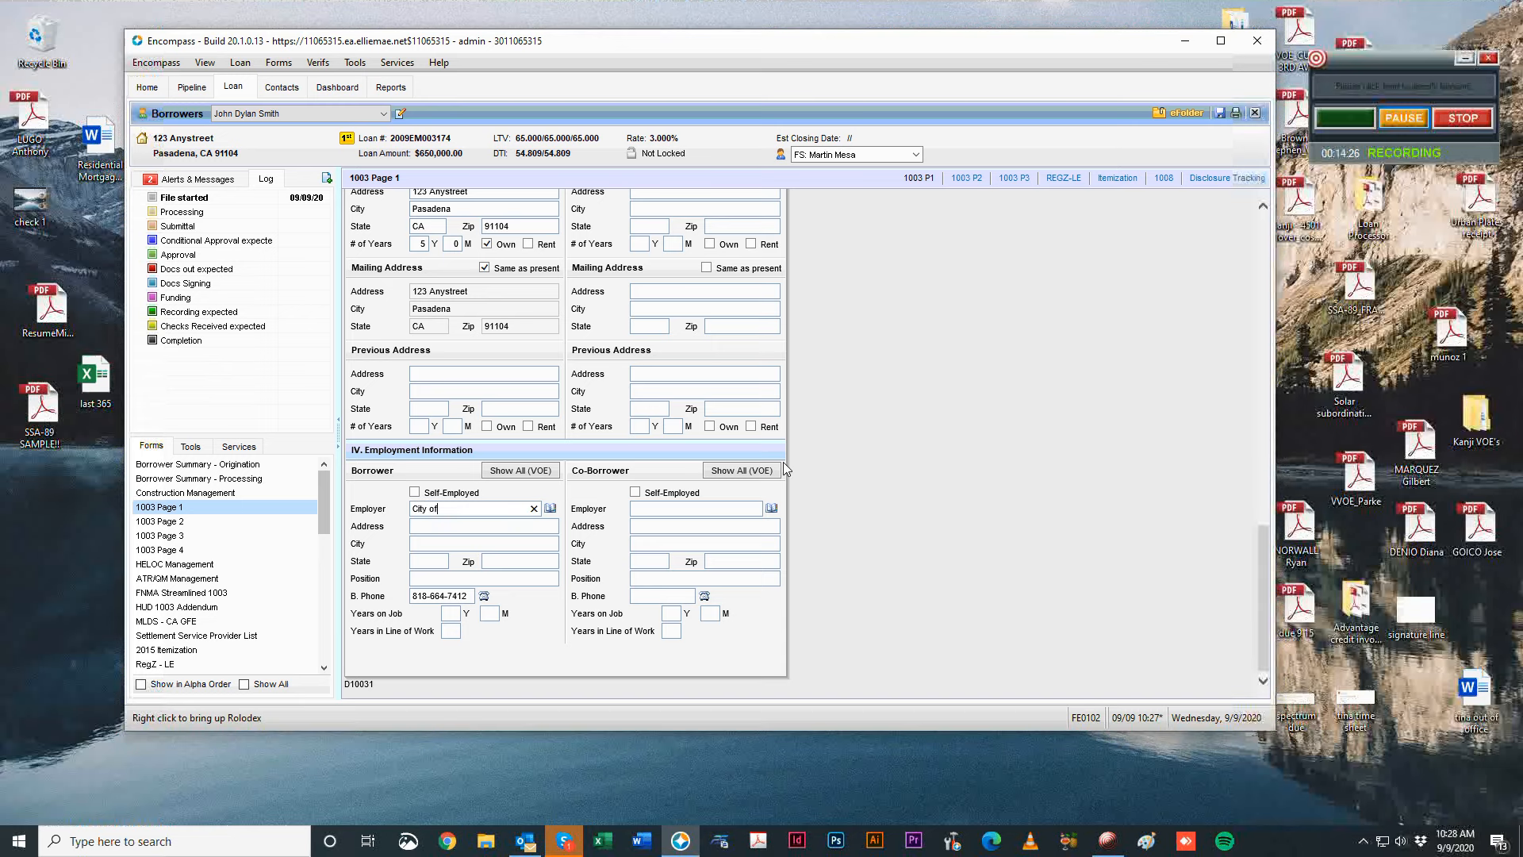
{"action": "type", "text": "City of LA"}
{"action": "key", "text": "Tab"}
{"action": "type", "text": "200 "}
{"action": "type", "text": "Main St"}
{"action": "type", "text": "Los Angeles"}
{"action": "type", "text": "91001"}
{"action": "key", "text": "Tab"}
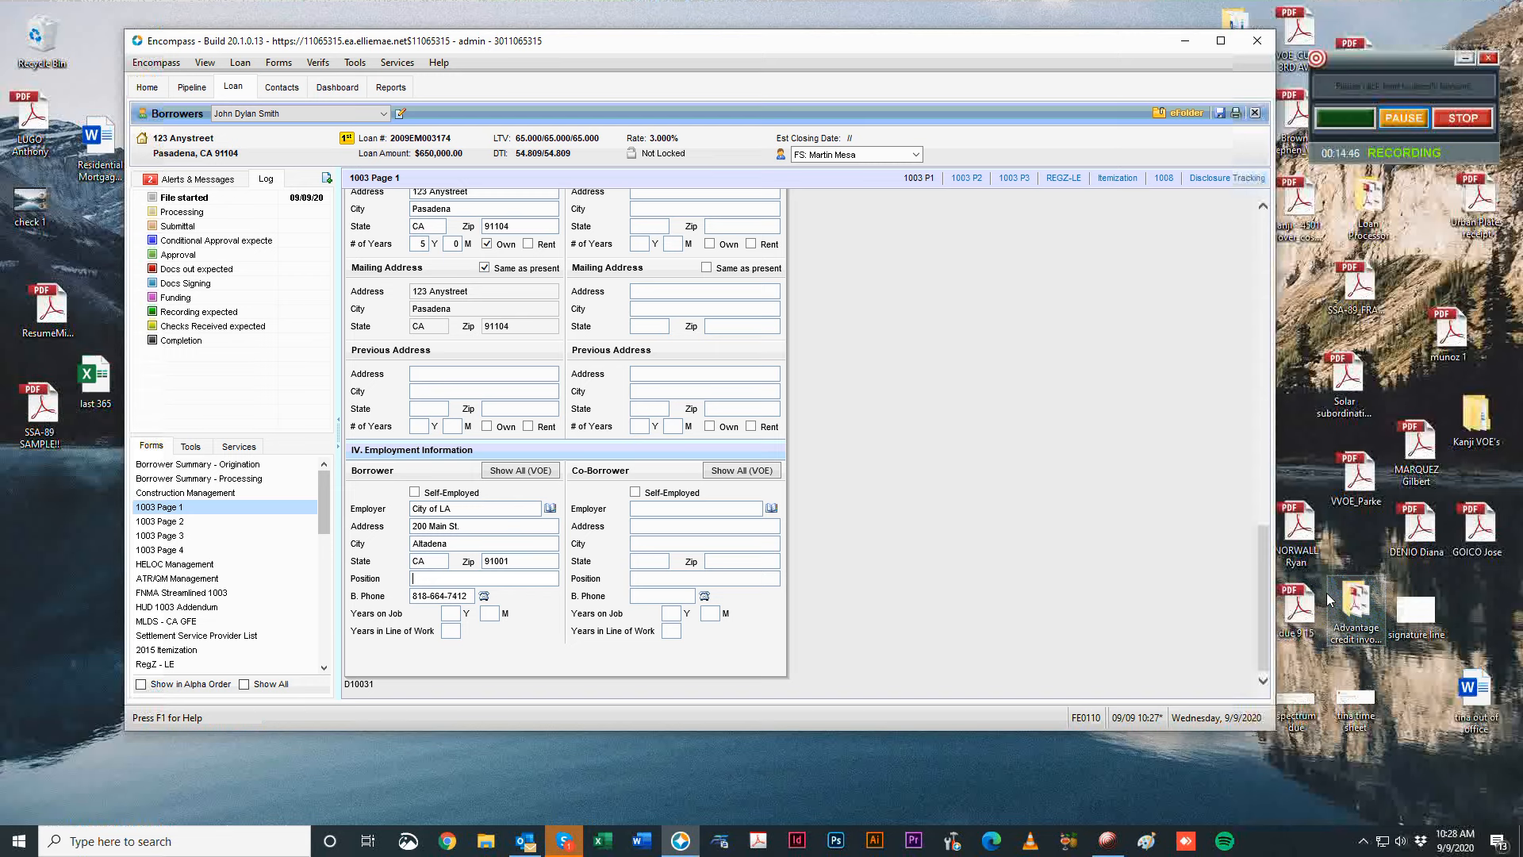
Set position Maintenance Supervisor, 3 years on the job and 10 years in line of work.
{"action": "type", "text": "Maintnec"}
{"action": "type", "text": "e"}
{"action": "key", "text": "BackSpace"}
{"action": "key", "text": "BackSpace"}
{"action": "key", "text": "BackSpace"}
{"action": "key", "text": "BackSpace"}
{"action": "key", "text": "BackSpace"}
{"action": "key", "text": "BackSpace"}
{"action": "type", "text": "tence Supervisor"}
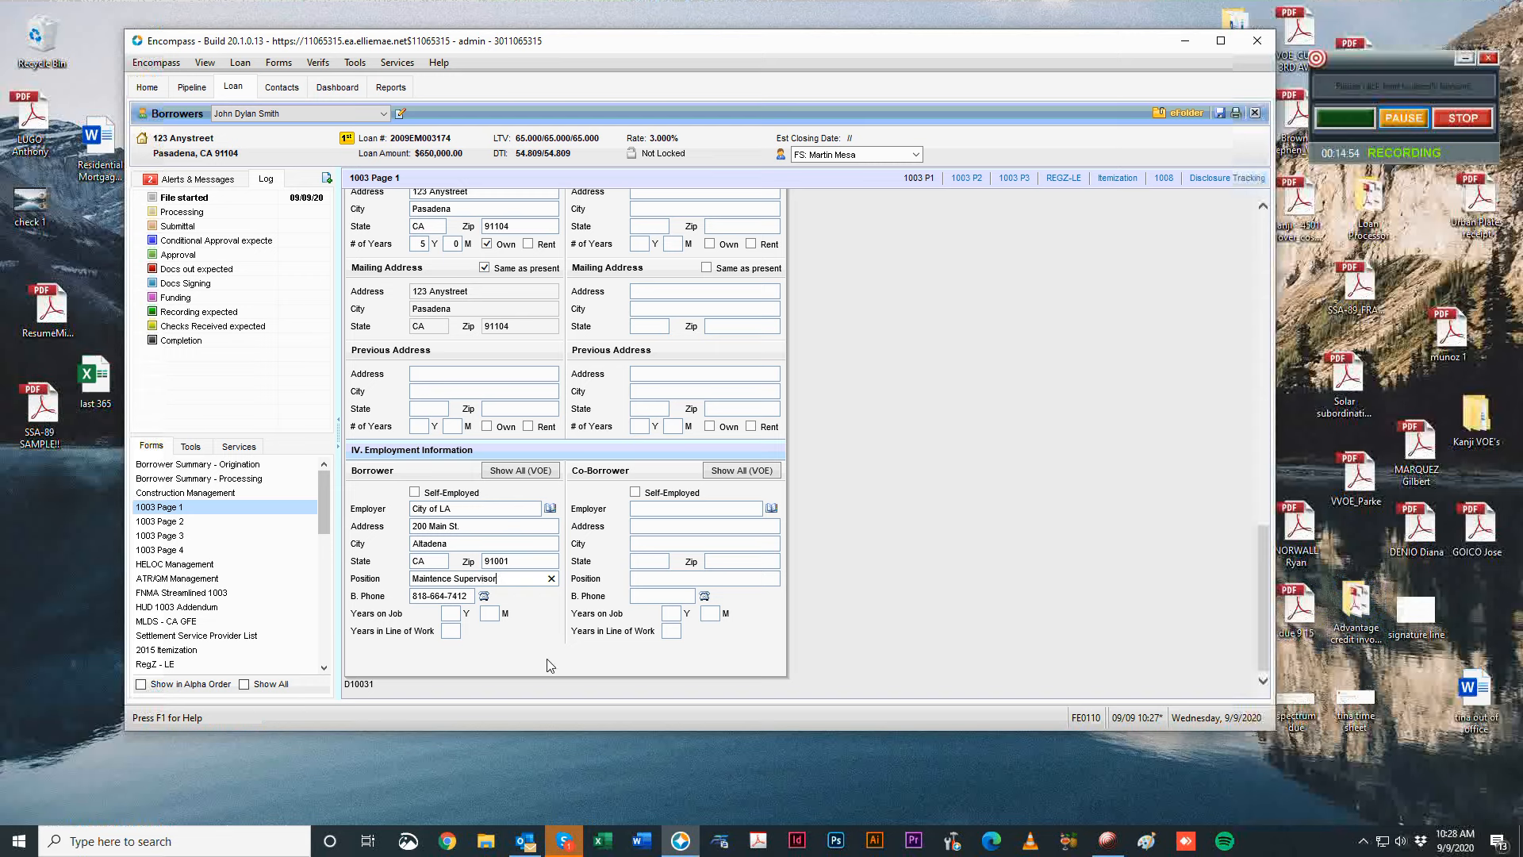
{"action": "left_click", "coordinate": [450, 615]}
{"action": "left_click", "coordinate": [454, 632]}
{"action": "type", "text": "10"}
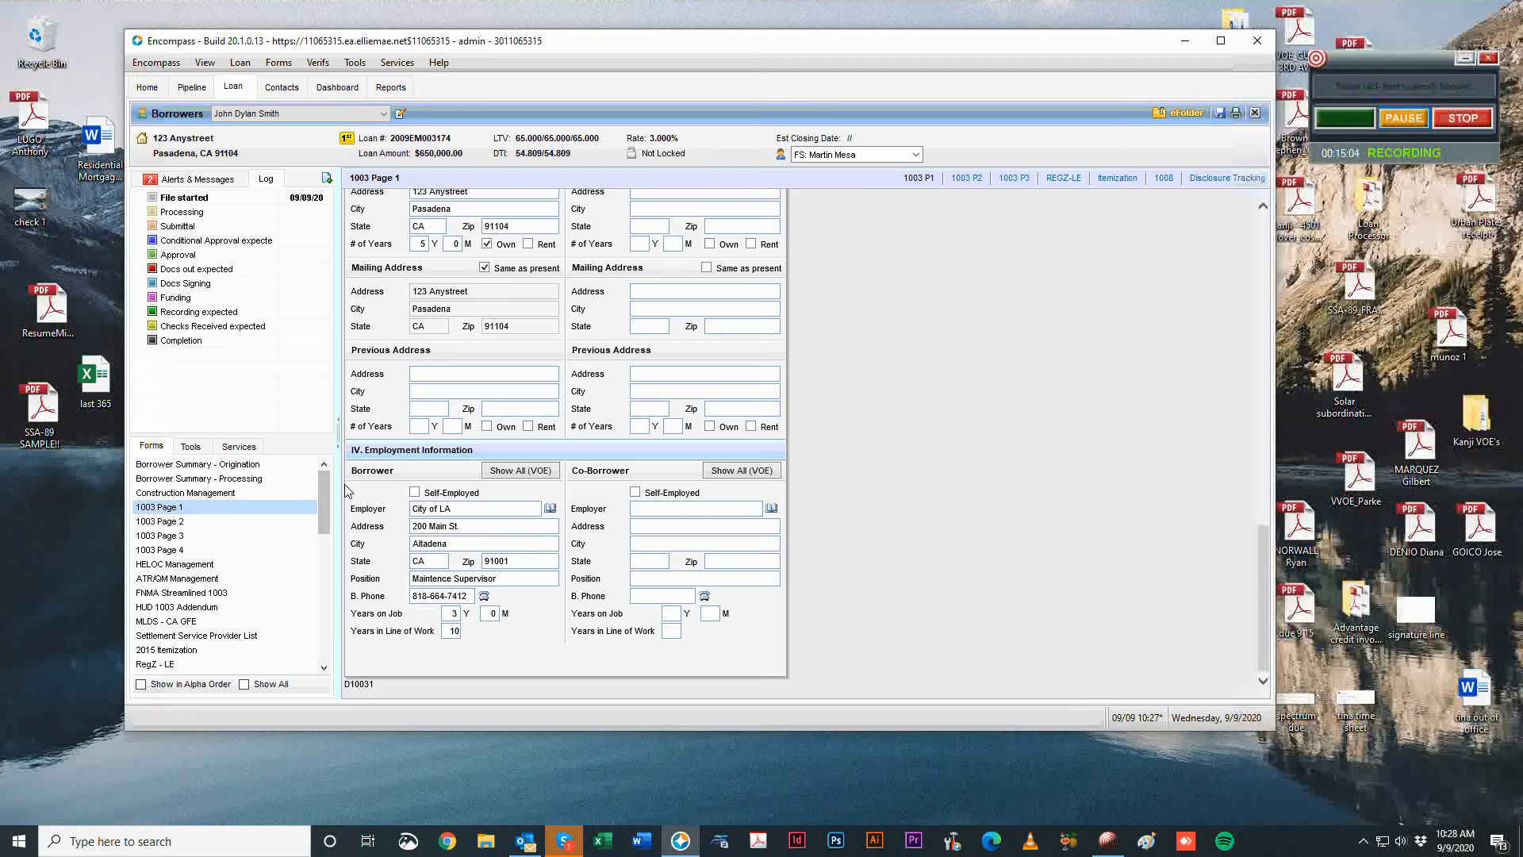
In the City of LA VOE quick entry, set Date Hired to 01/01/2017.
{"action": "left_click", "coordinate": [520, 471]}
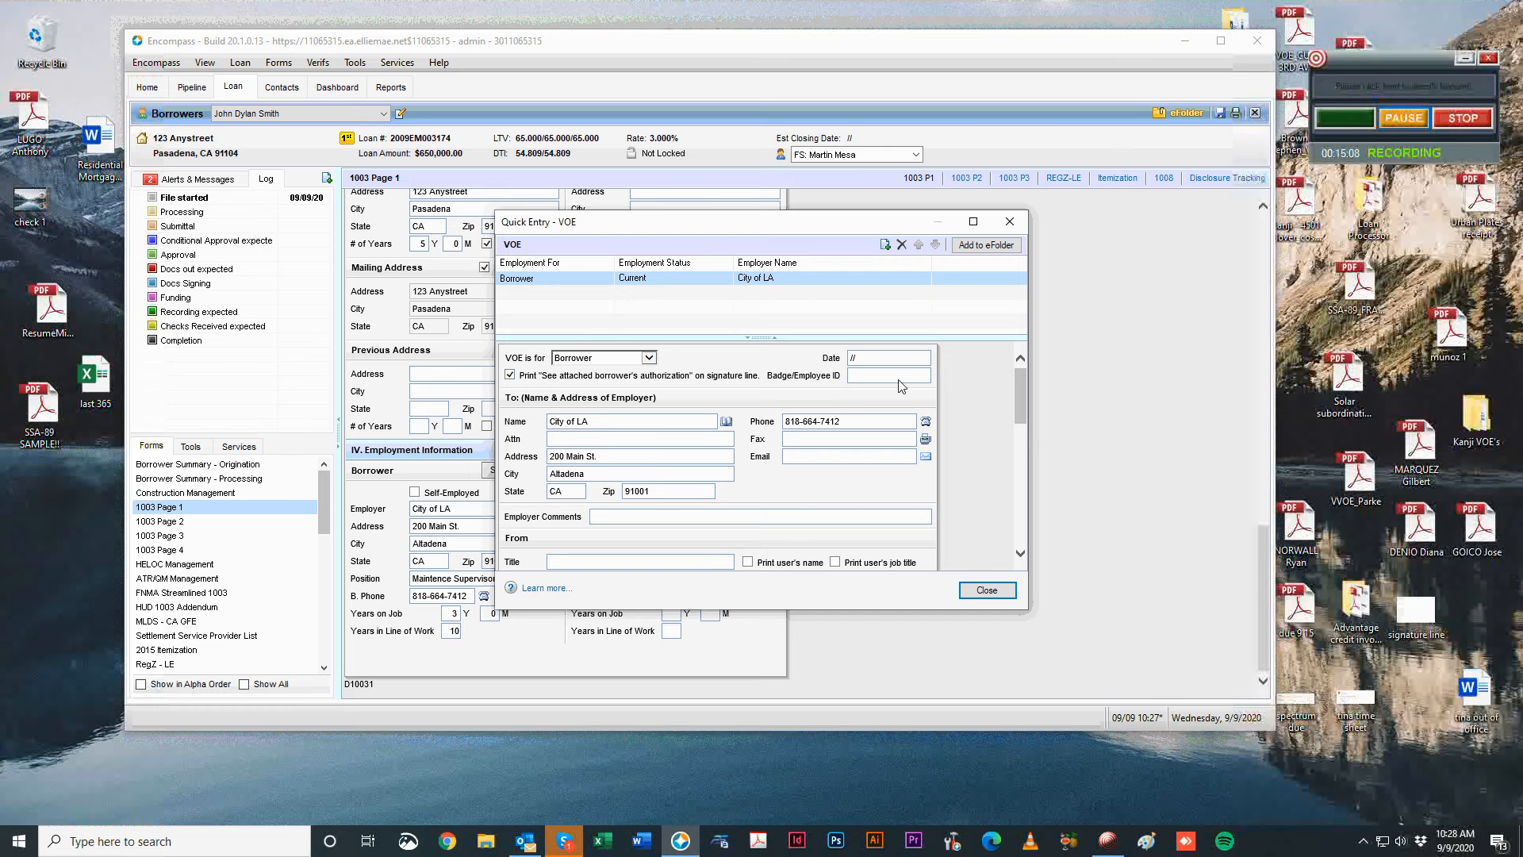
{"action": "scroll", "coordinate": [952, 377], "scroll_direction": "down", "scroll_amount": 3}
{"action": "scroll", "coordinate": [968, 378], "scroll_direction": "down", "scroll_amount": 6}
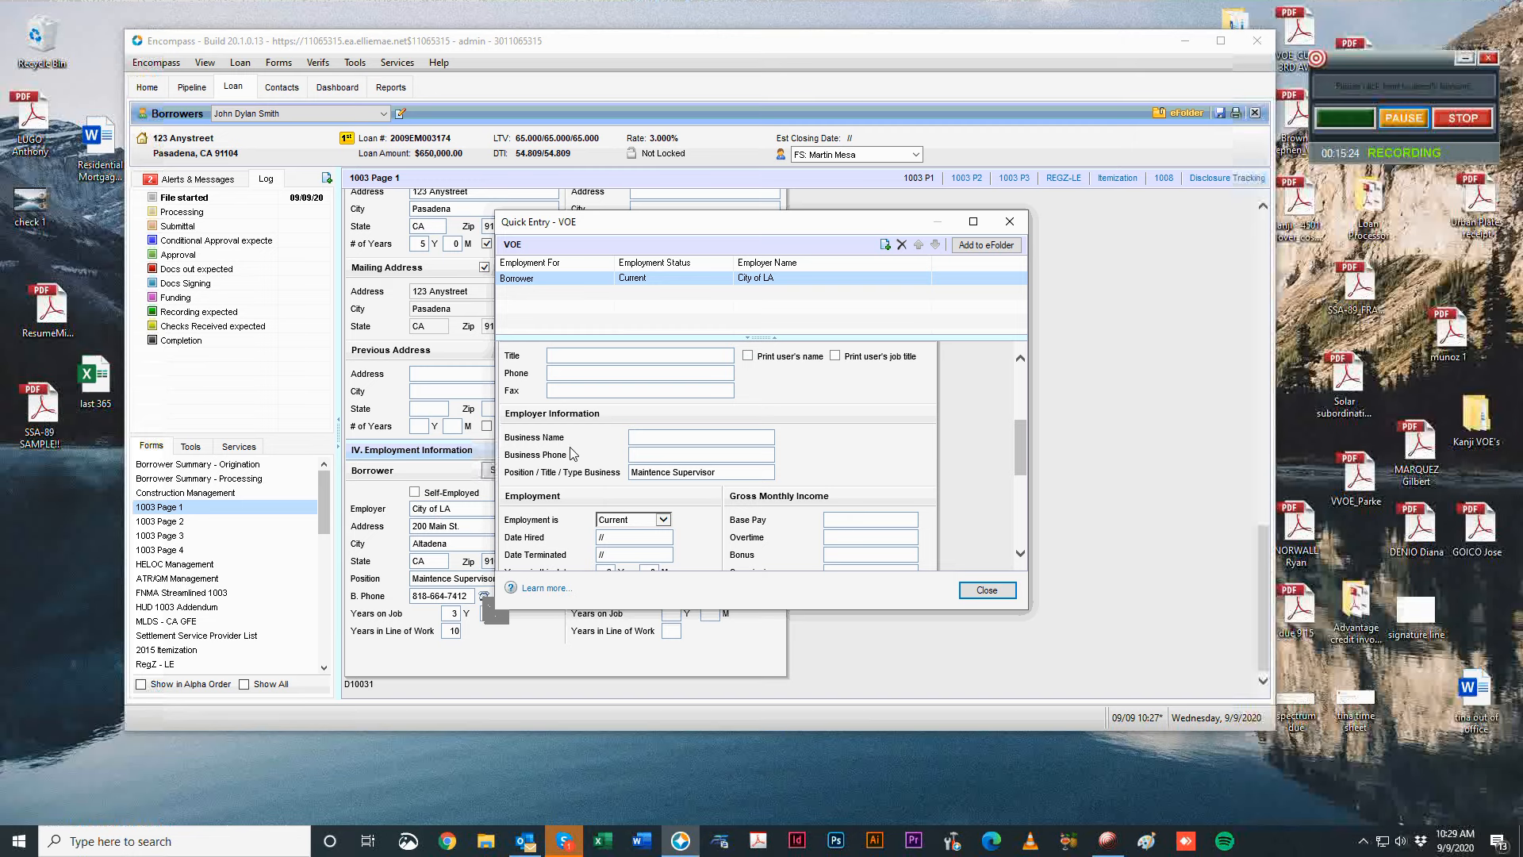
{"action": "scroll", "coordinate": [843, 463], "scroll_direction": "down", "scroll_amount": 3}
{"action": "left_click", "coordinate": [632, 468]}
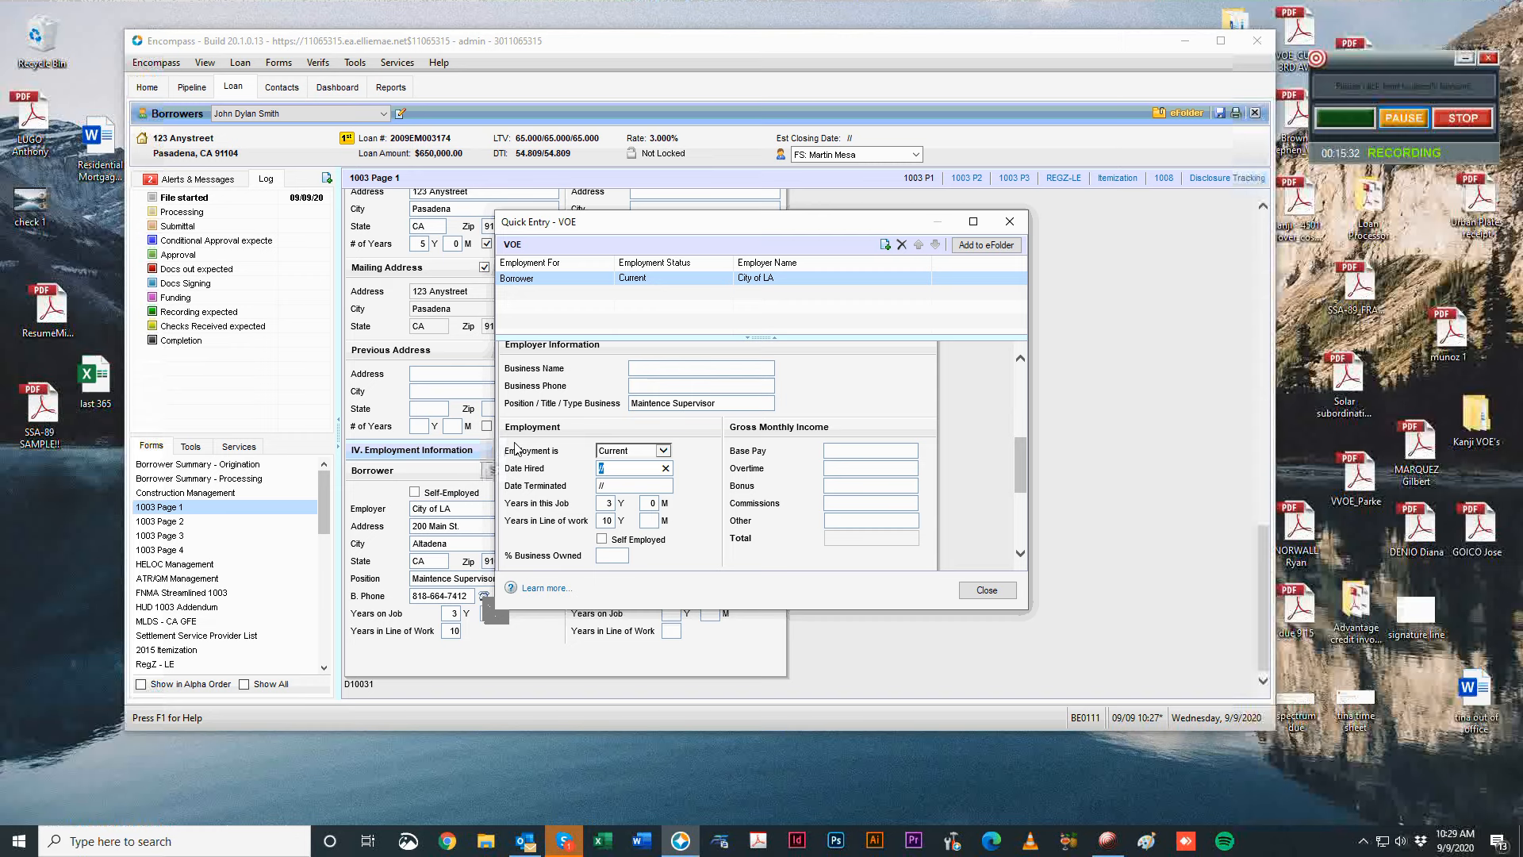
{"action": "type", "text": "1/"}
{"action": "type", "text": "2/01"}
{"action": "scroll", "coordinate": [515, 448], "scroll_direction": "up", "scroll_amount": 1}
{"action": "key", "text": "BackSpace"}
{"action": "key", "text": "BackSpace"}
{"action": "key", "text": "BackSpace"}
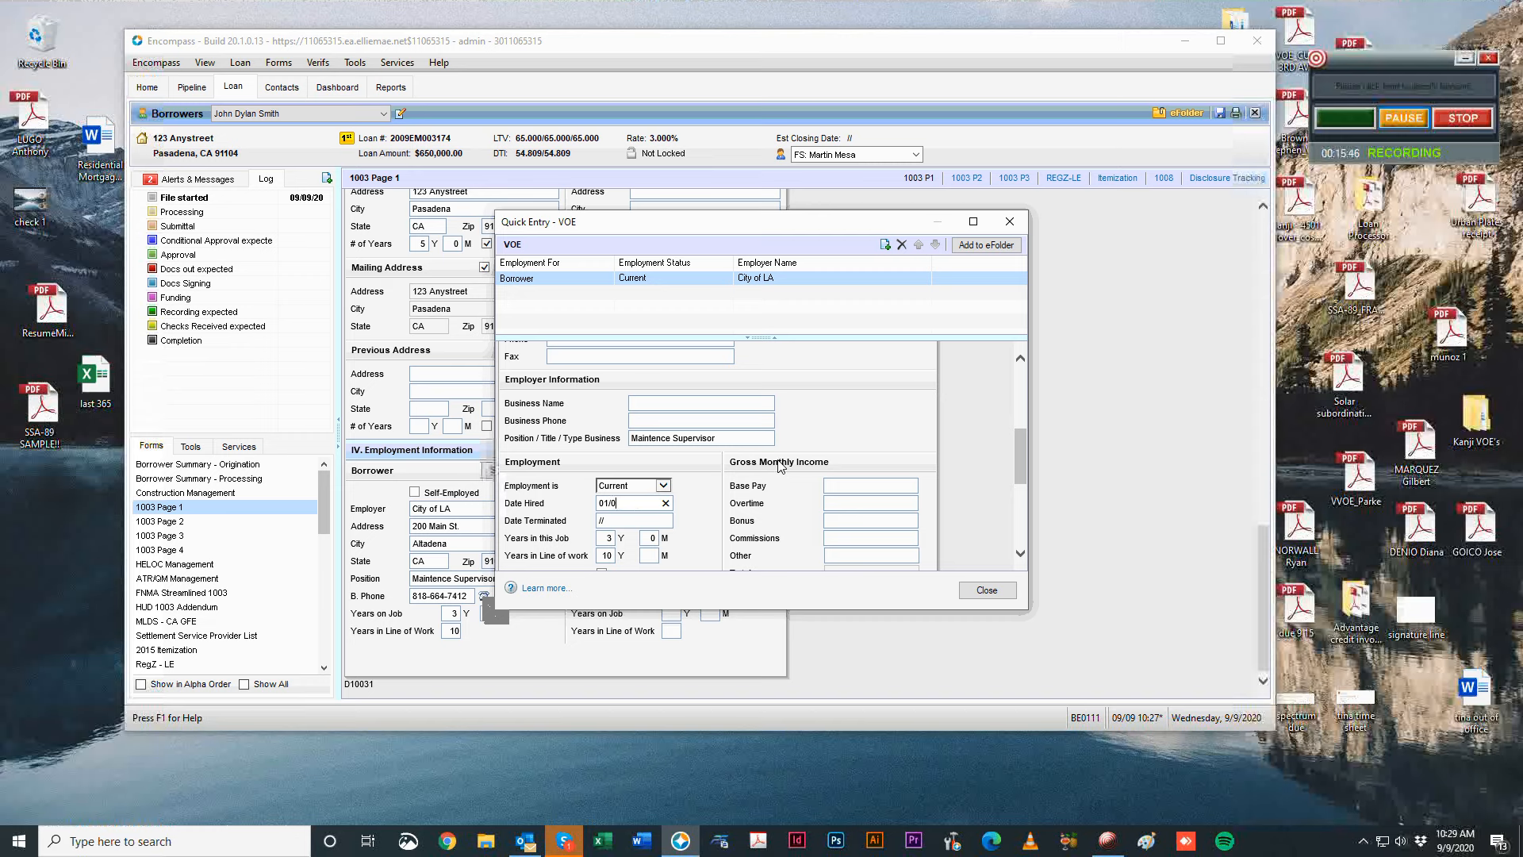
{"action": "type", "text": "1/2018"}
{"action": "left_click", "coordinate": [984, 409]}
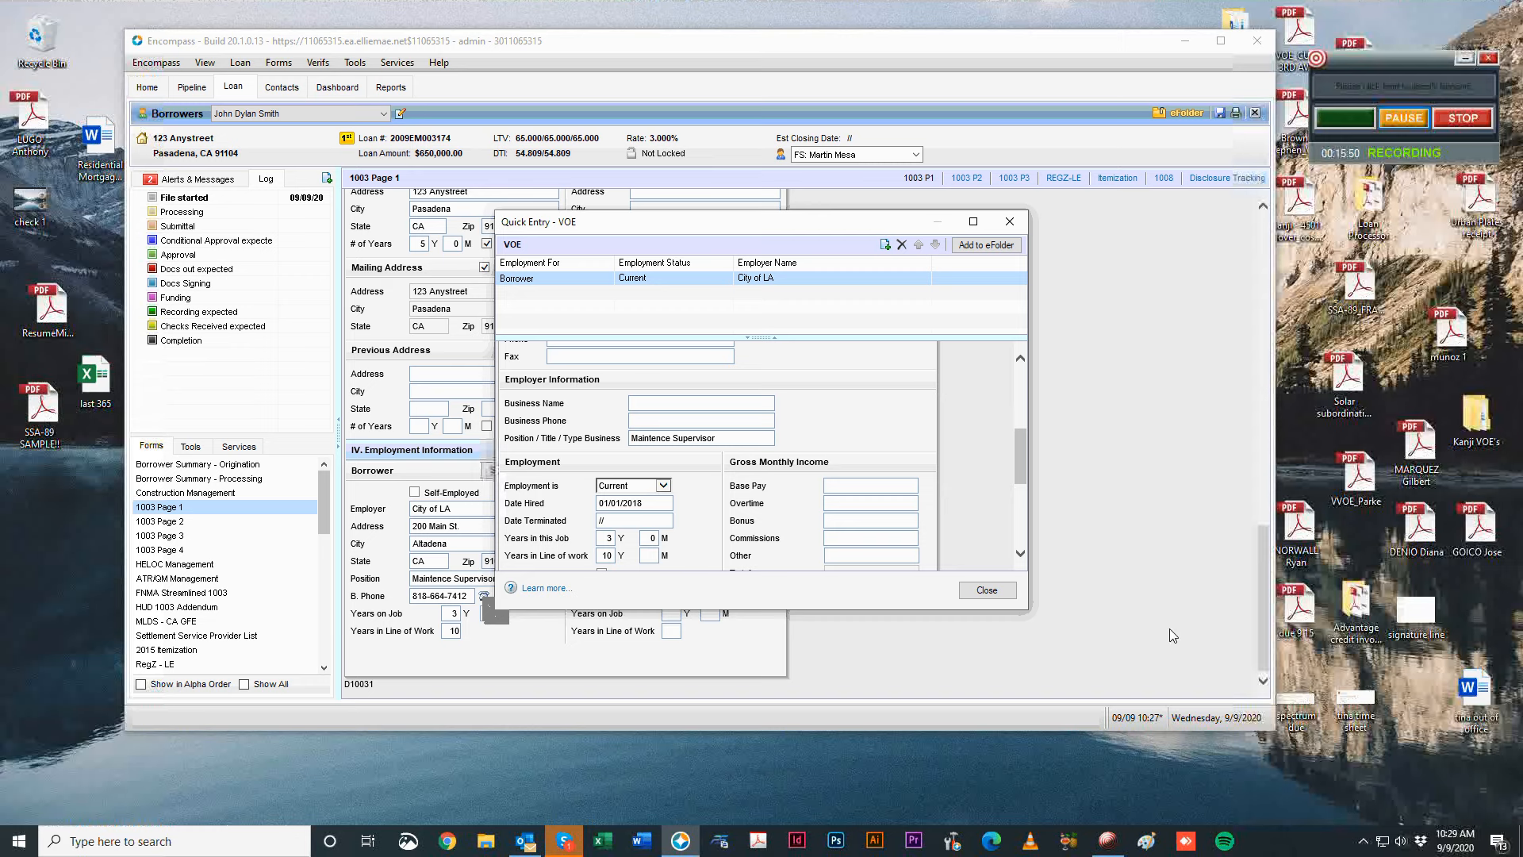
{"action": "left_click", "coordinate": [642, 503]}
{"action": "left_click", "coordinate": [889, 378]}
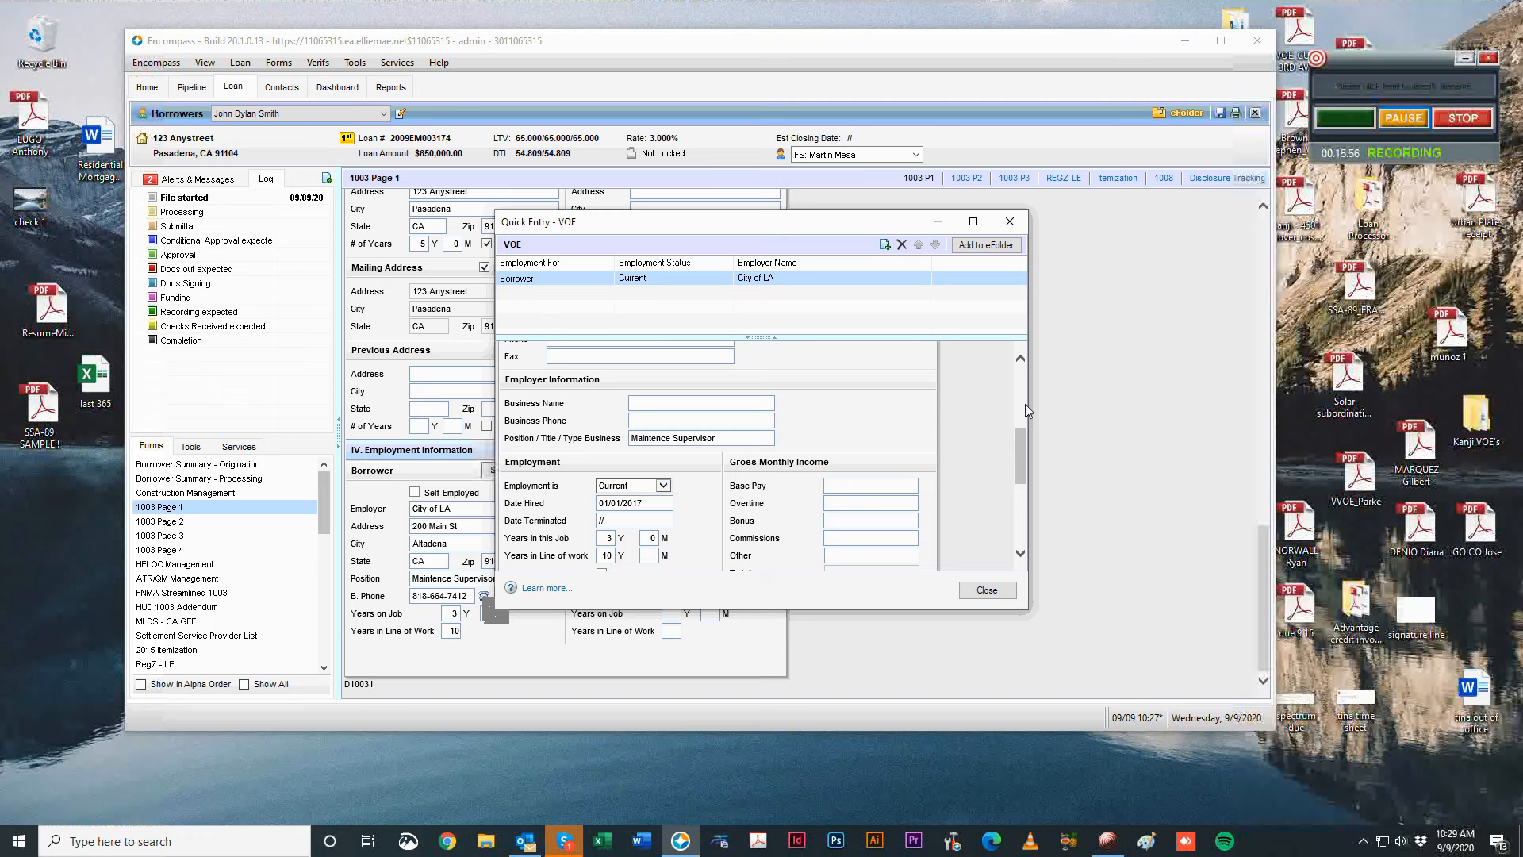
Clear the % Business Owned field and return to the top of the form.
{"action": "scroll", "coordinate": [754, 504], "scroll_direction": "down", "scroll_amount": 1}
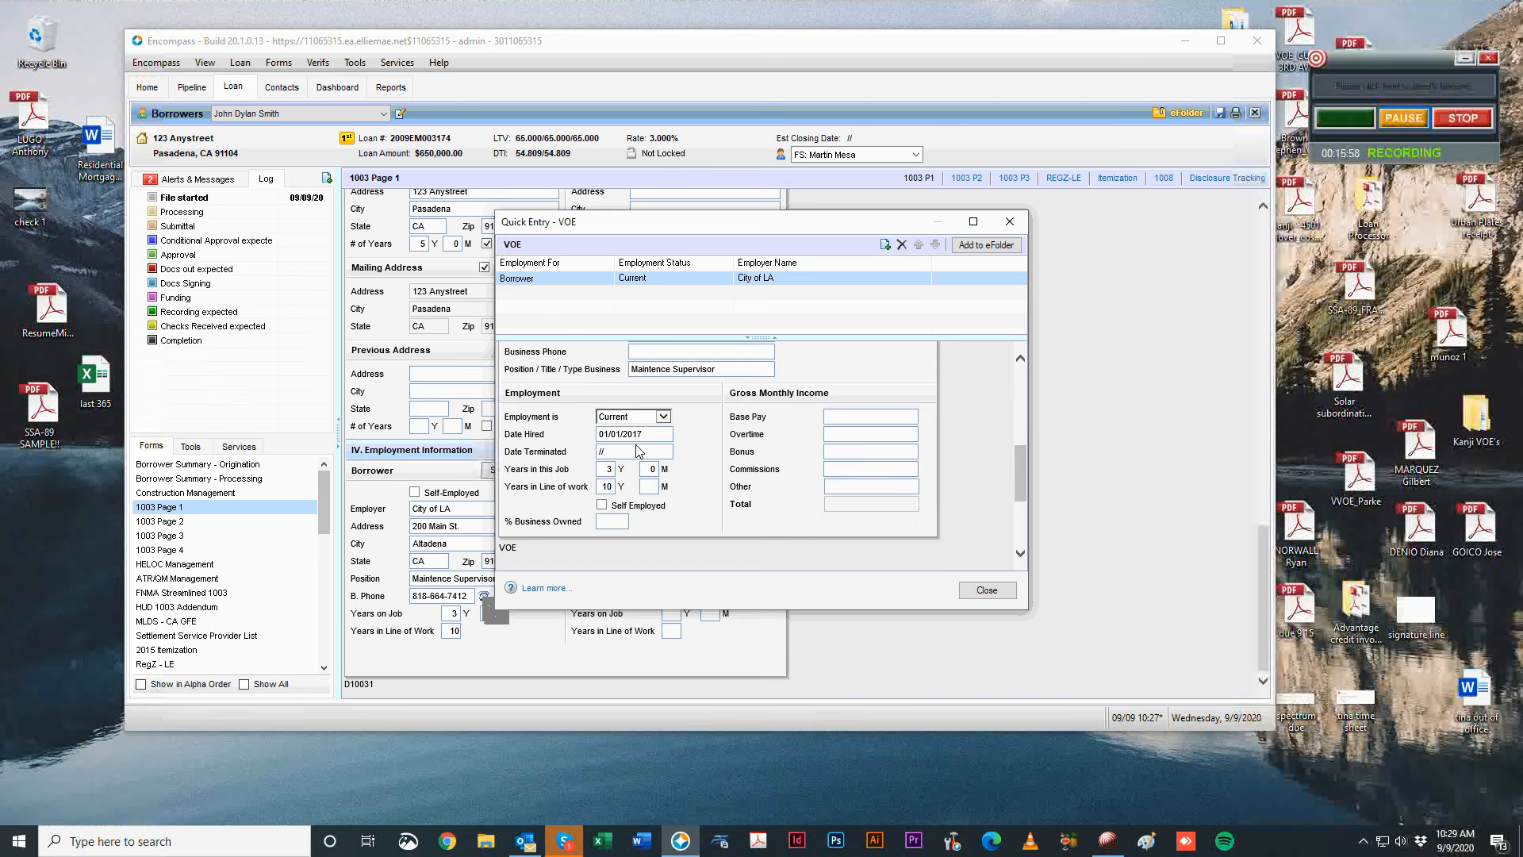
{"action": "scroll", "coordinate": [720, 465], "scroll_direction": "down", "scroll_amount": 1}
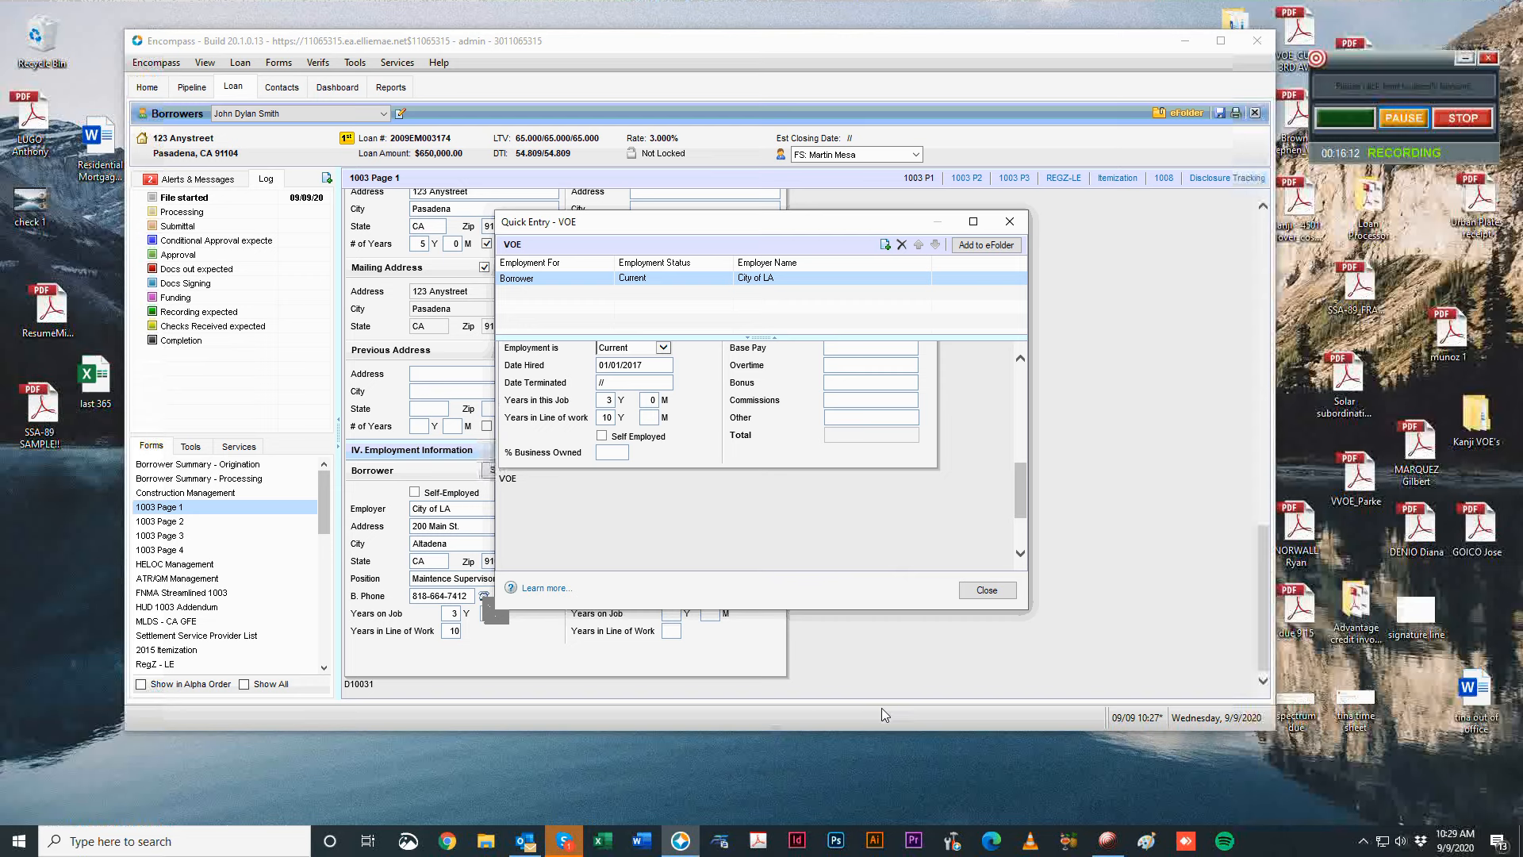
{"action": "left_click", "coordinate": [618, 454]}
{"action": "key", "text": "BackSpace"}
{"action": "key", "text": "BackSpace"}
{"action": "key", "text": "BackSpace"}
{"action": "key", "text": "BackSpace"}
{"action": "left_click", "coordinate": [767, 417]}
{"action": "scroll", "coordinate": [767, 433], "scroll_direction": "up", "scroll_amount": 5}
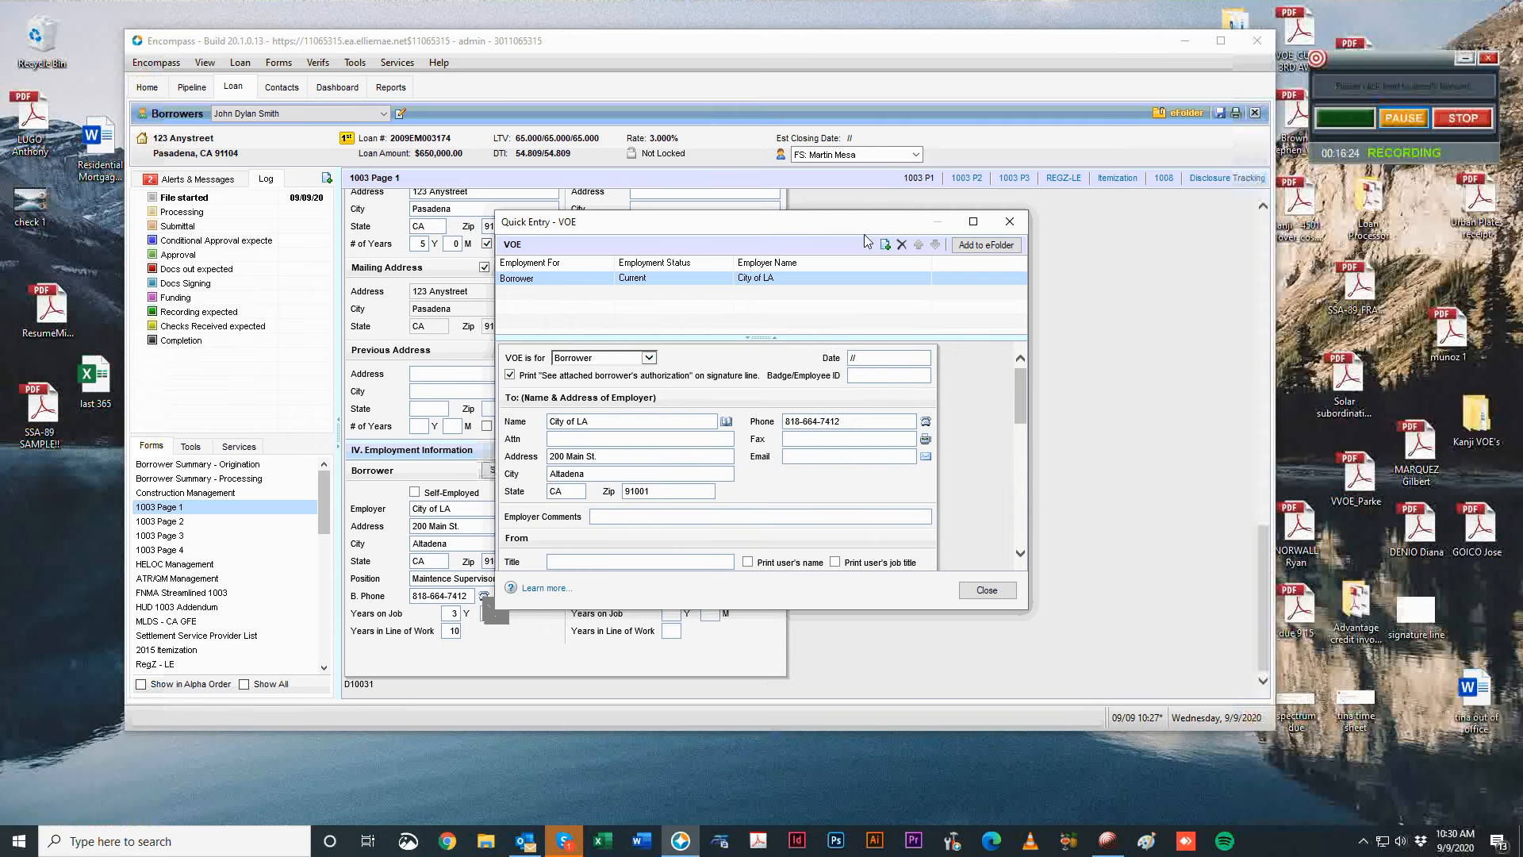
Add a new Borrower/Current employment record, entering Dog Walker as the name.
{"action": "left_click", "coordinate": [885, 245]}
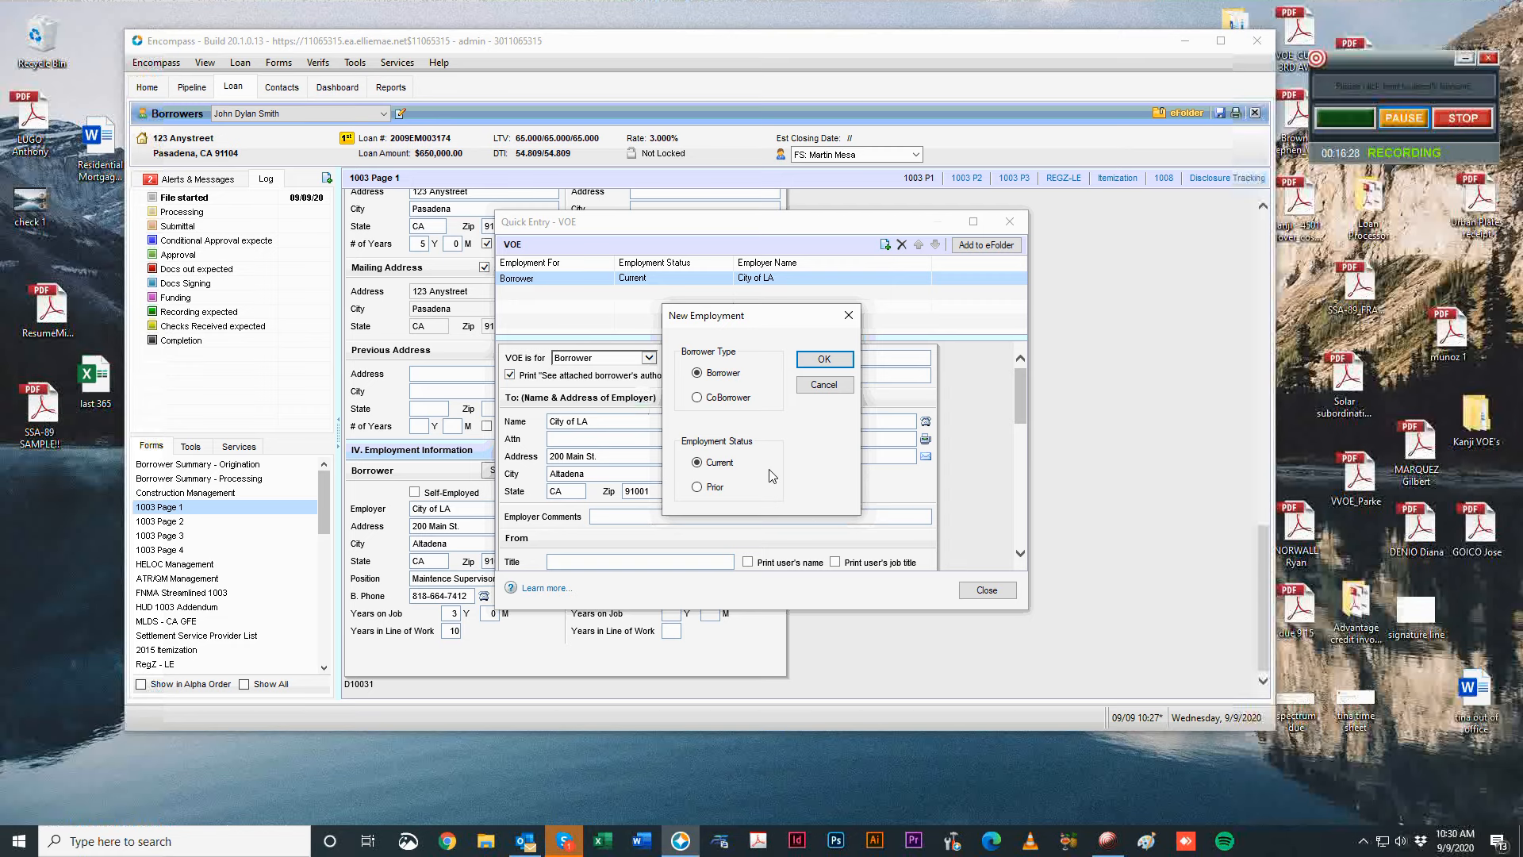
{"action": "left_click", "coordinate": [824, 359]}
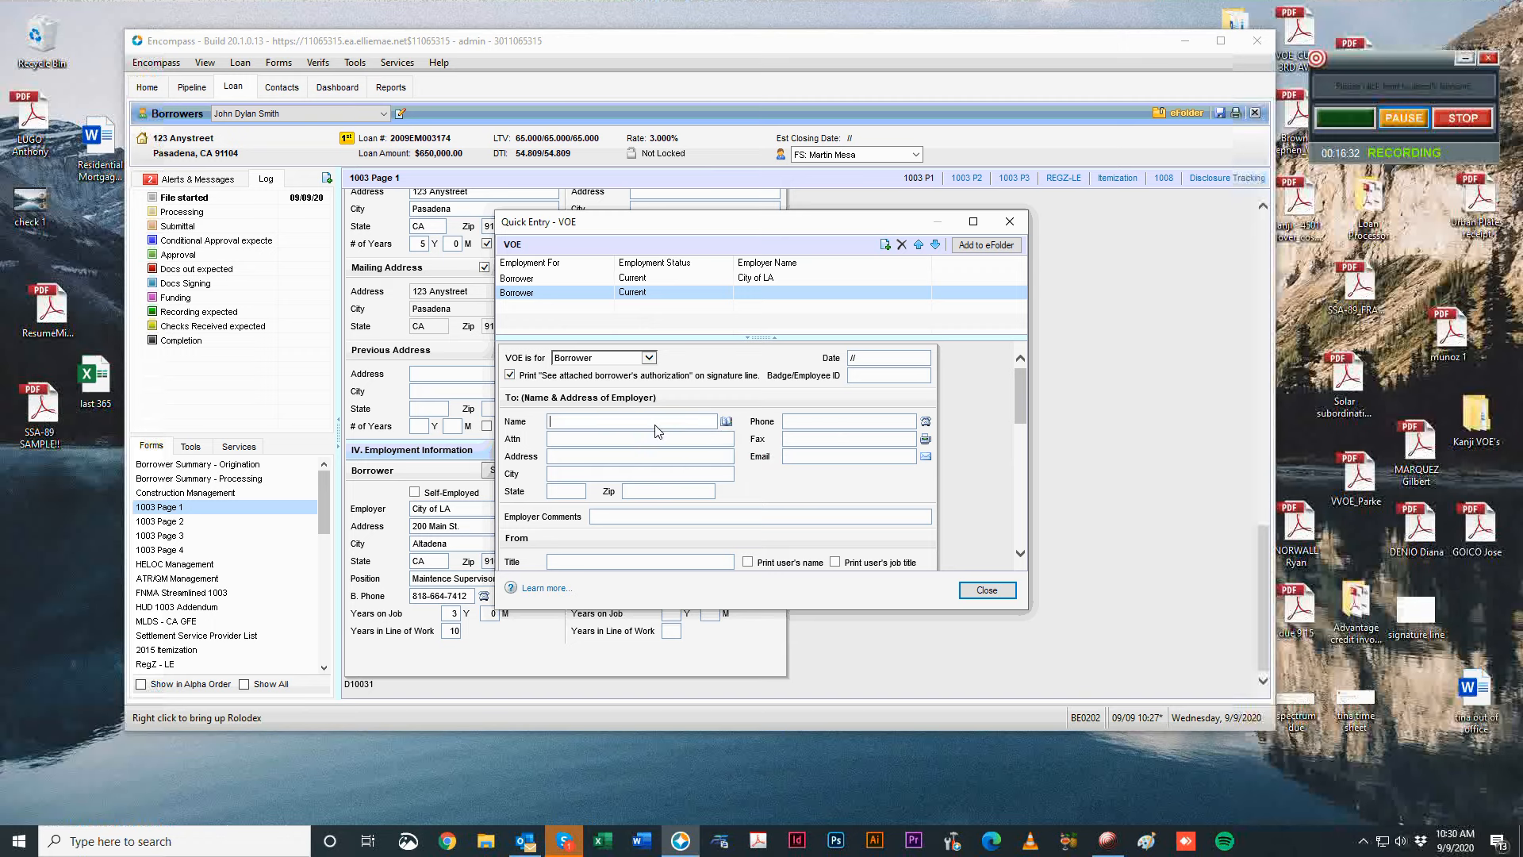
{"action": "left_click", "coordinate": [677, 422]}
{"action": "type", "text": "Dog Walker"}
{"action": "scroll", "coordinate": [900, 431], "scroll_direction": "down", "scroll_amount": 3}
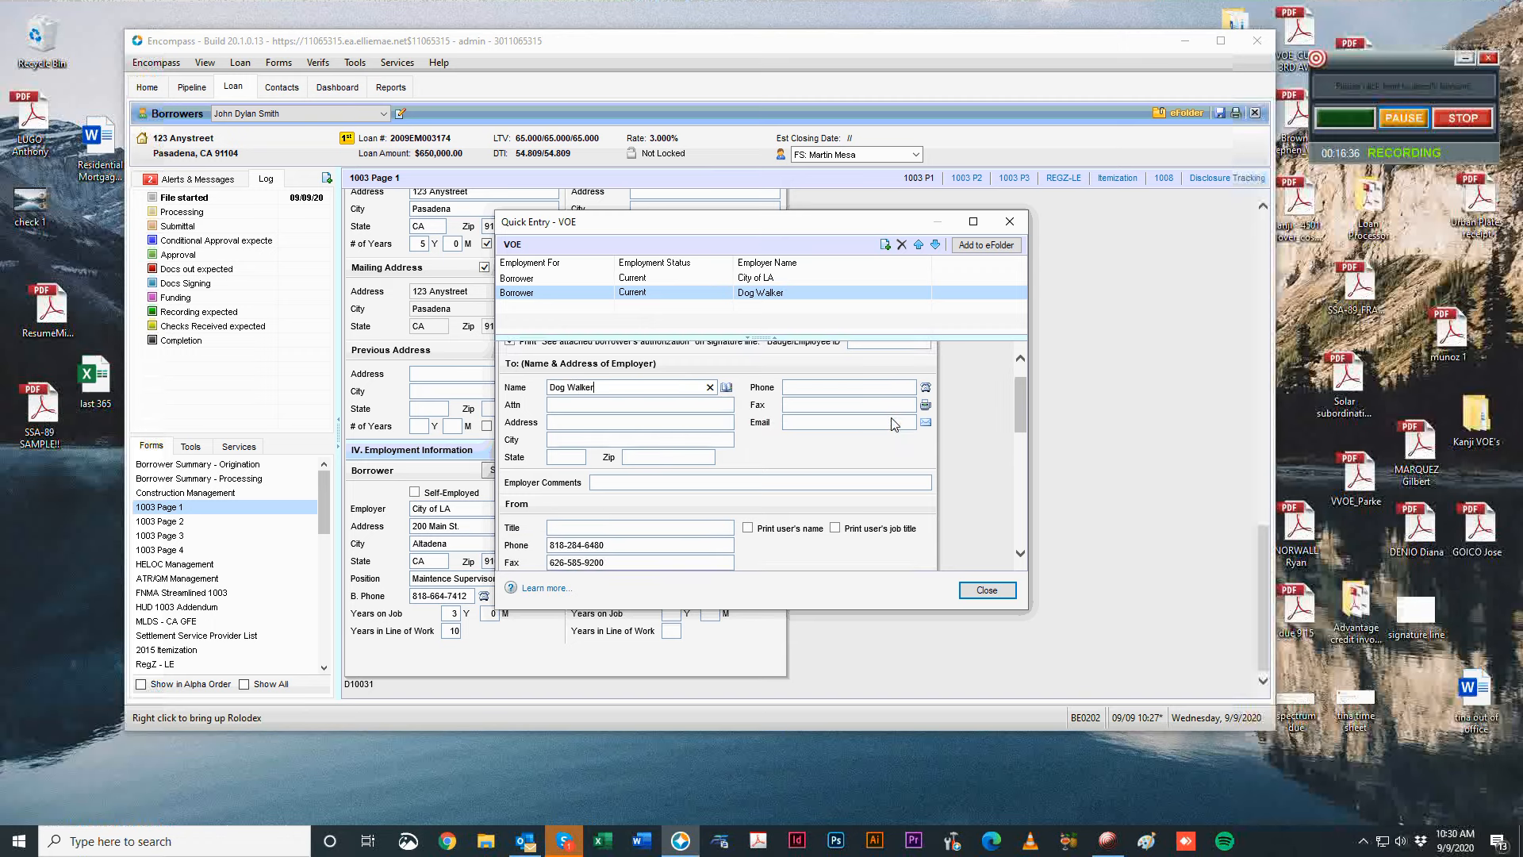
{"action": "scroll", "coordinate": [900, 432], "scroll_direction": "down", "scroll_amount": 3}
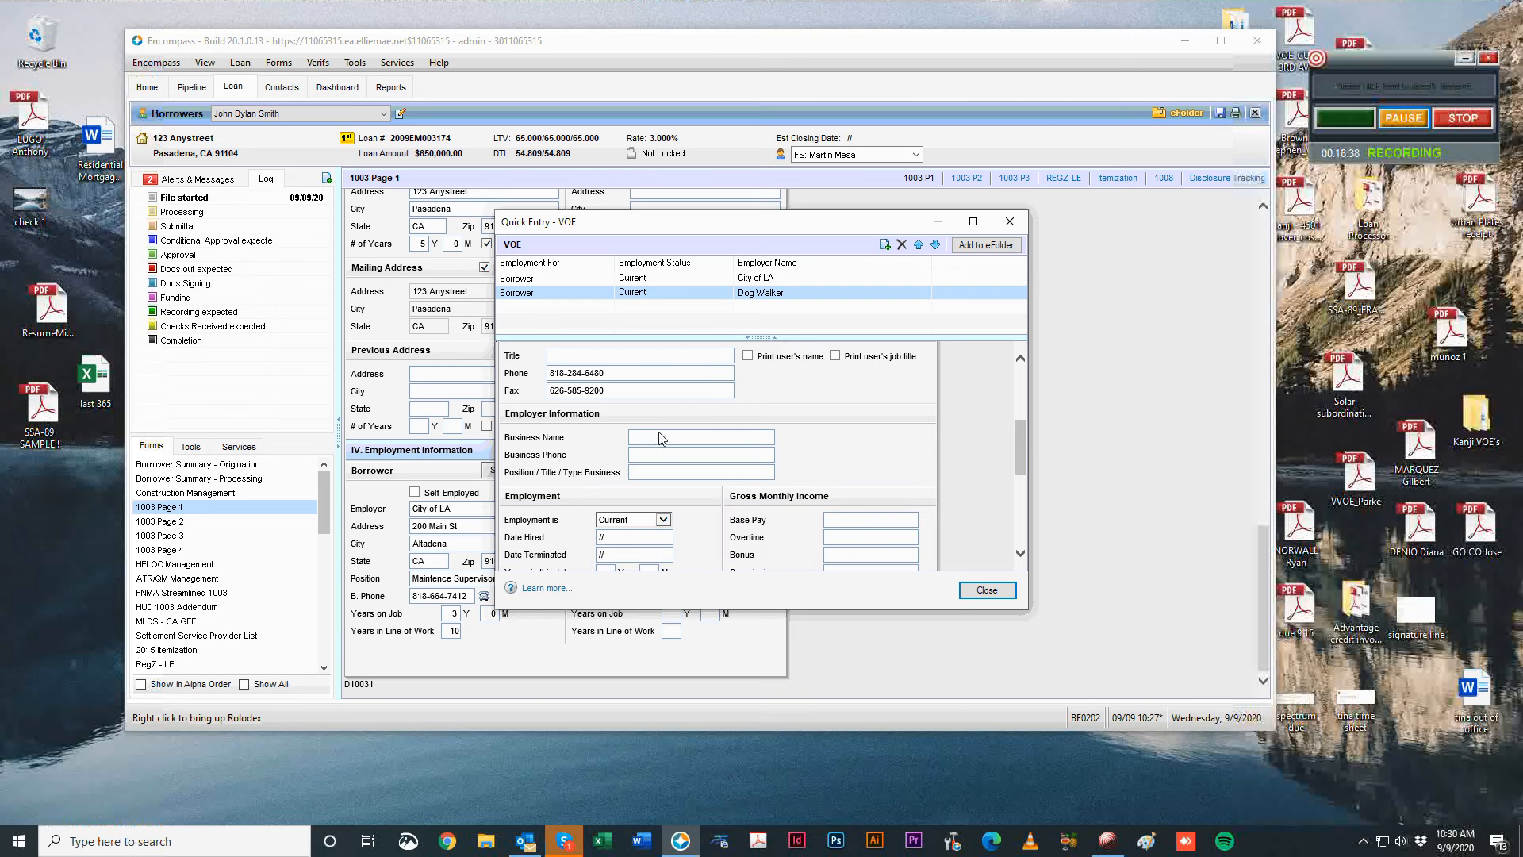
Enter business name Wag Dogs, the business phone and position, and rename the employer Wag Dogs.
{"action": "left_click", "coordinate": [664, 441]}
{"action": "type", "text": "Wag Dogs"}
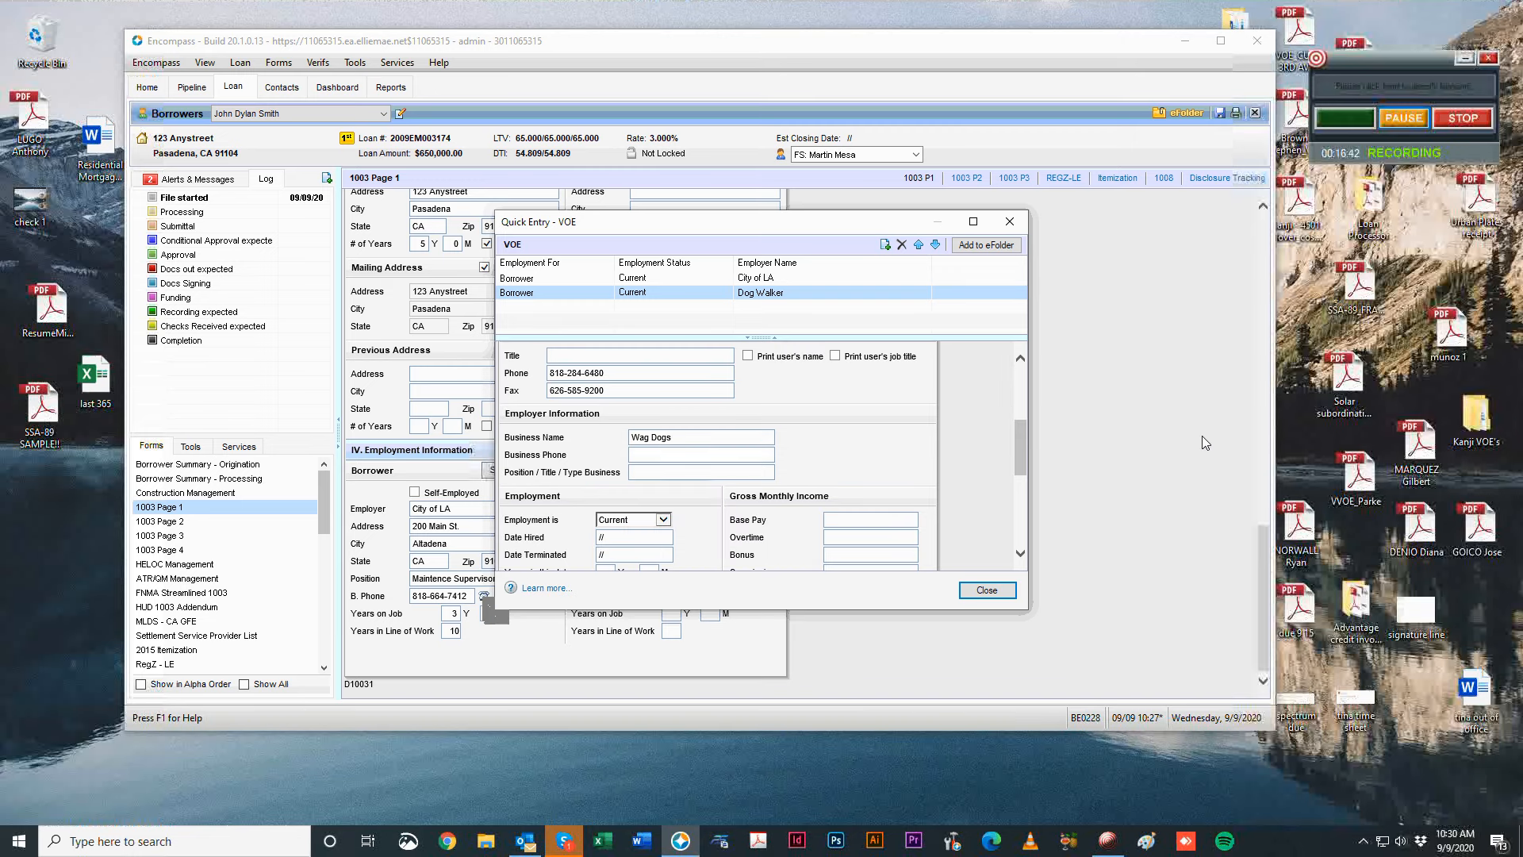
{"action": "key", "text": "Tab"}
{"action": "key", "text": "Tab"}
{"action": "type", "text": "Dog Wa"}
{"action": "scroll", "coordinate": [623, 436], "scroll_direction": "up", "scroll_amount": 5}
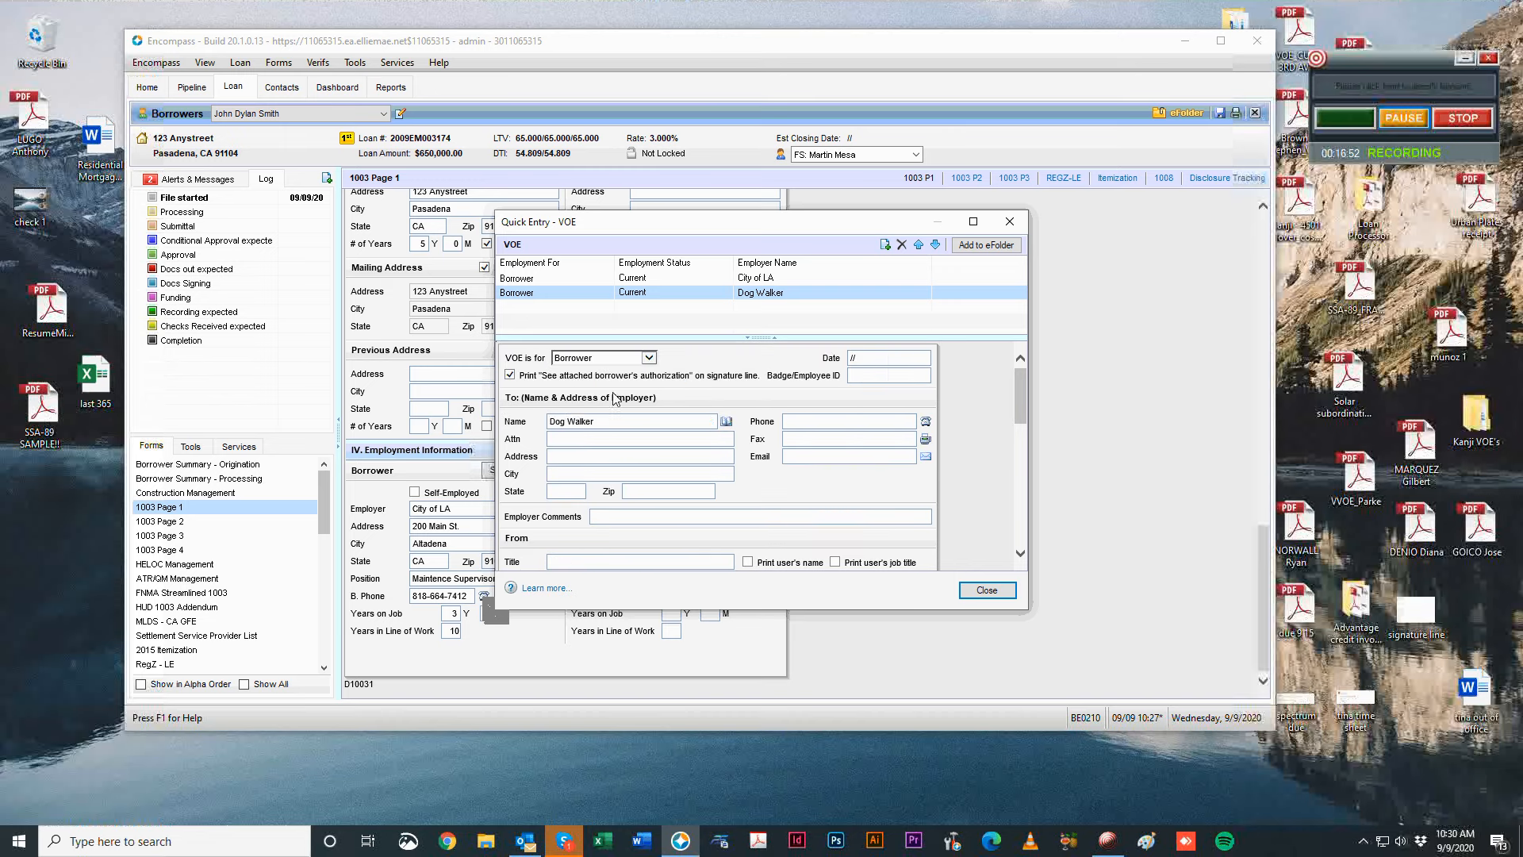
{"action": "triple_click", "coordinate": [641, 421]}
{"action": "type", "text": "Wag "}
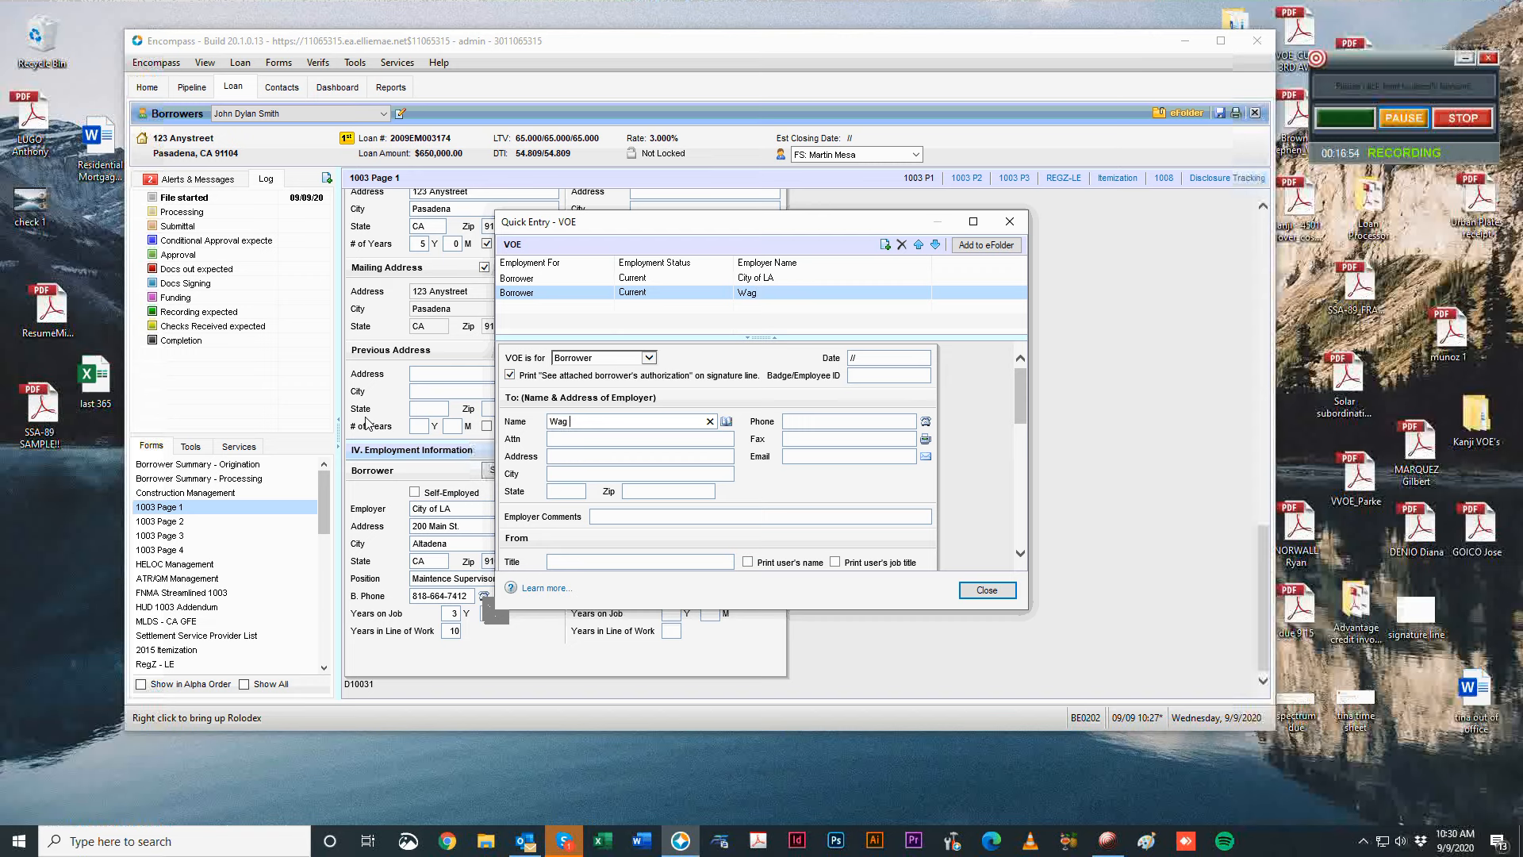
{"action": "type", "text": "Dogs"}
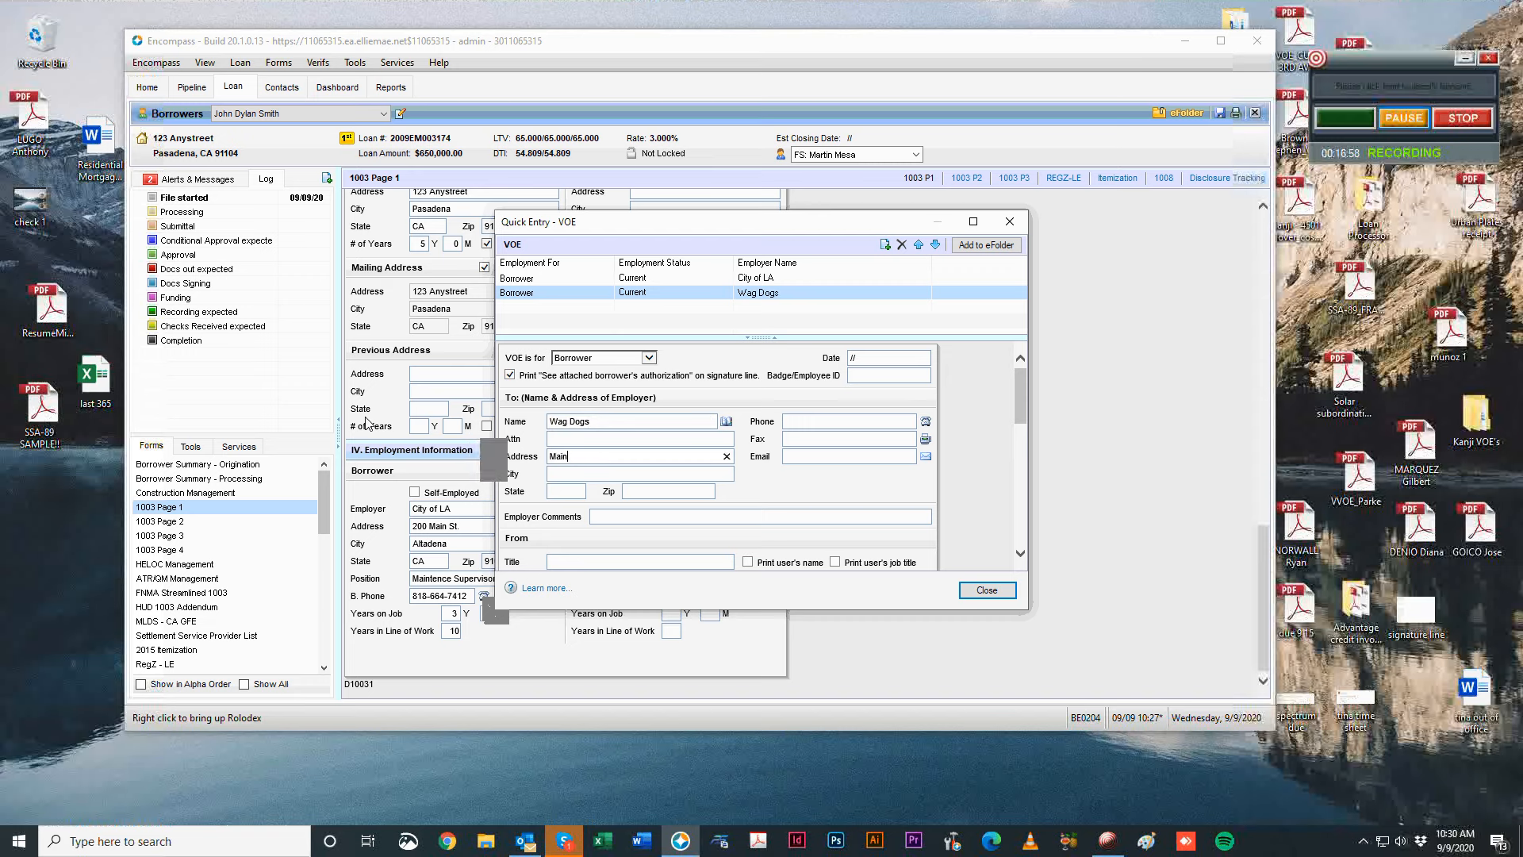
{"action": "type", "text": "te"}
Reselect the Wag Dogs record and enter the employer's phone number in the Phone field.
{"action": "left_click", "coordinate": [761, 292]}
{"action": "left_click", "coordinate": [771, 282]}
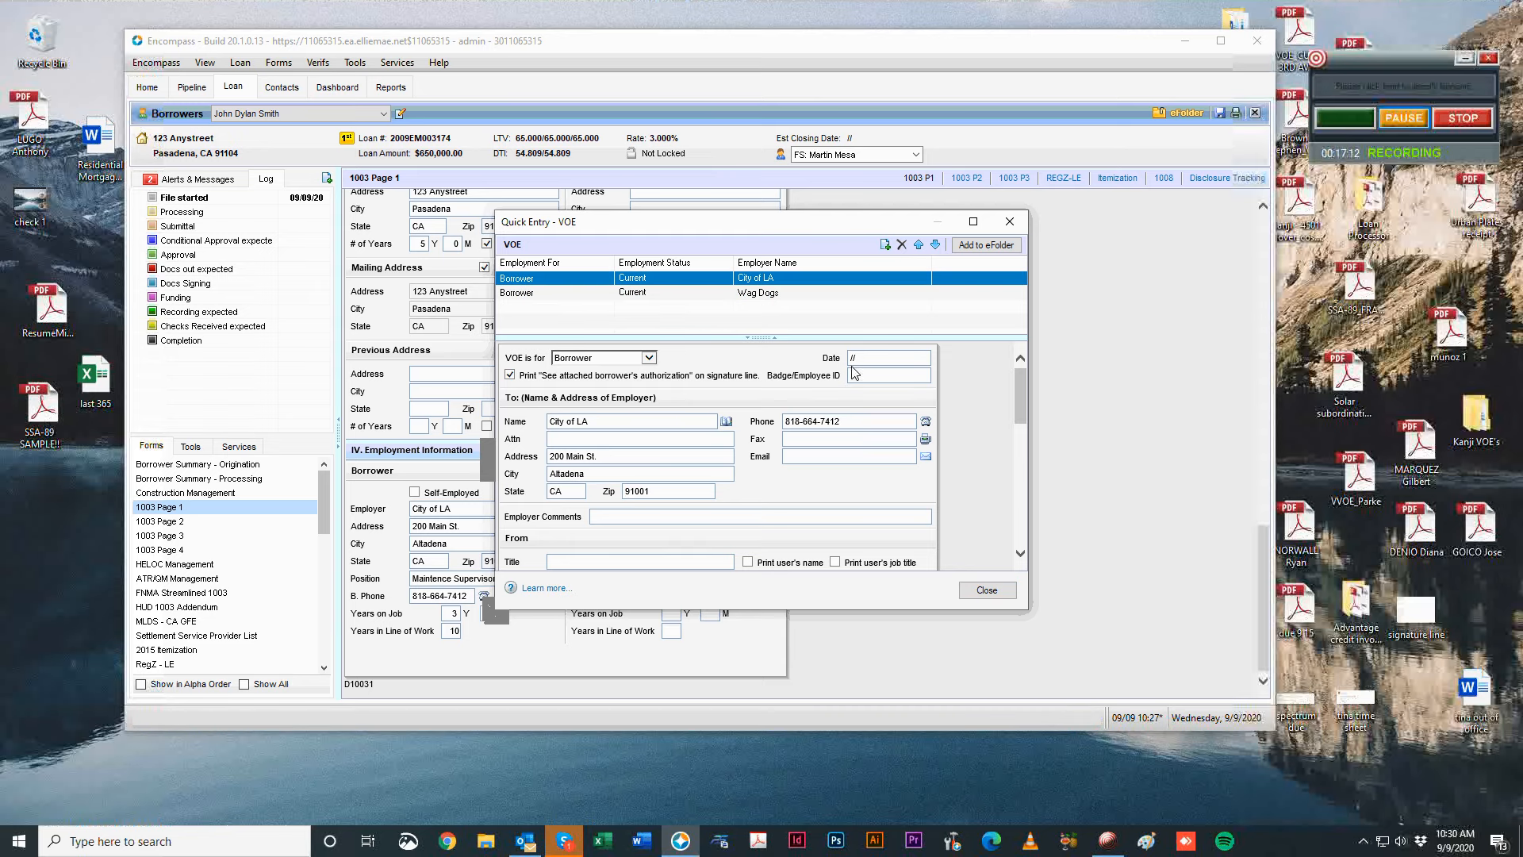
{"action": "key", "text": "Down"}
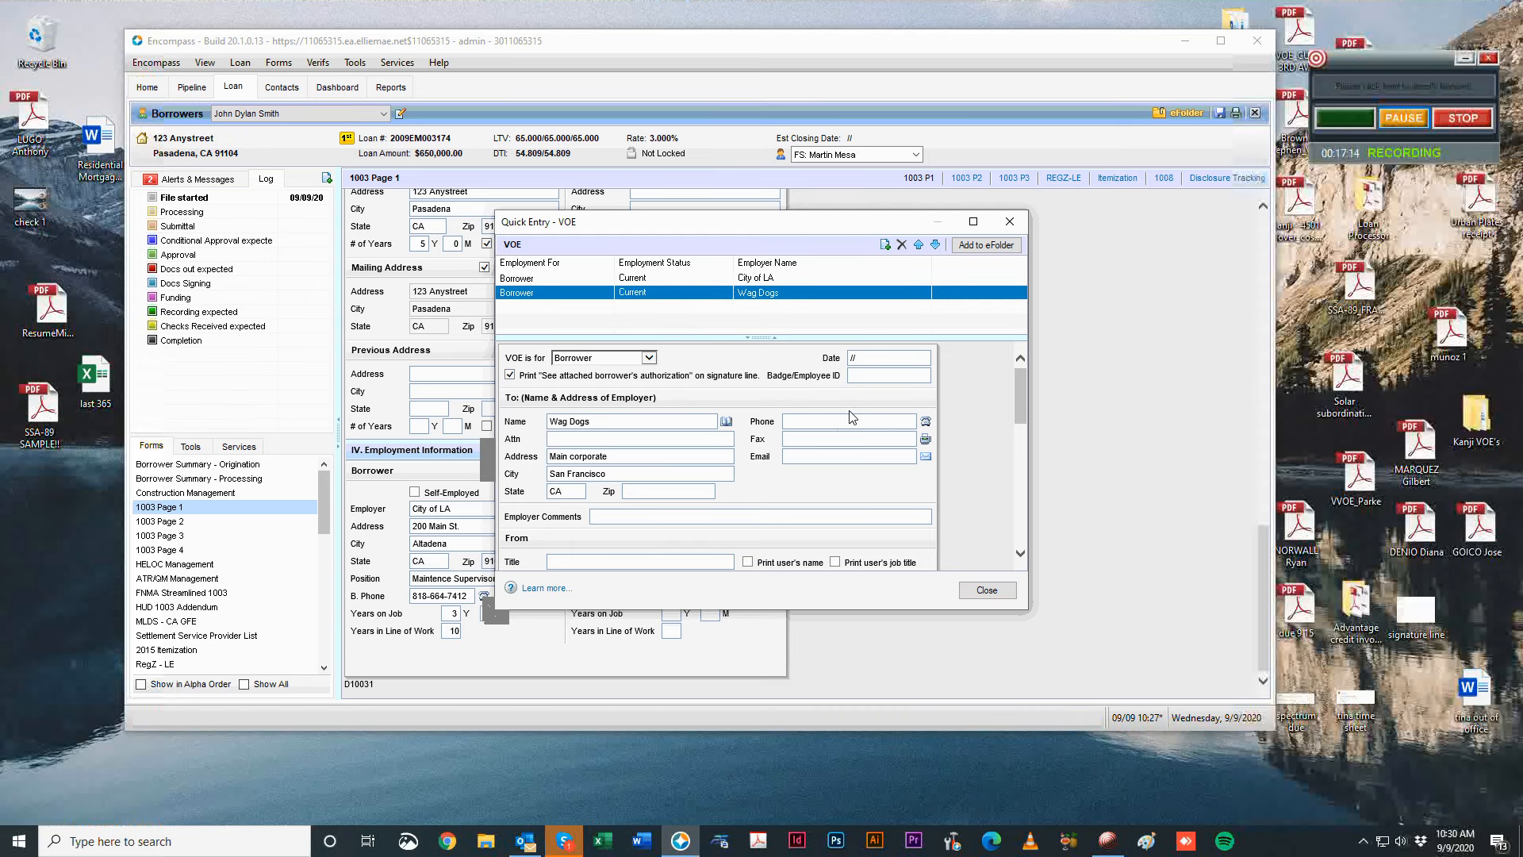
{"action": "left_click", "coordinate": [855, 422]}
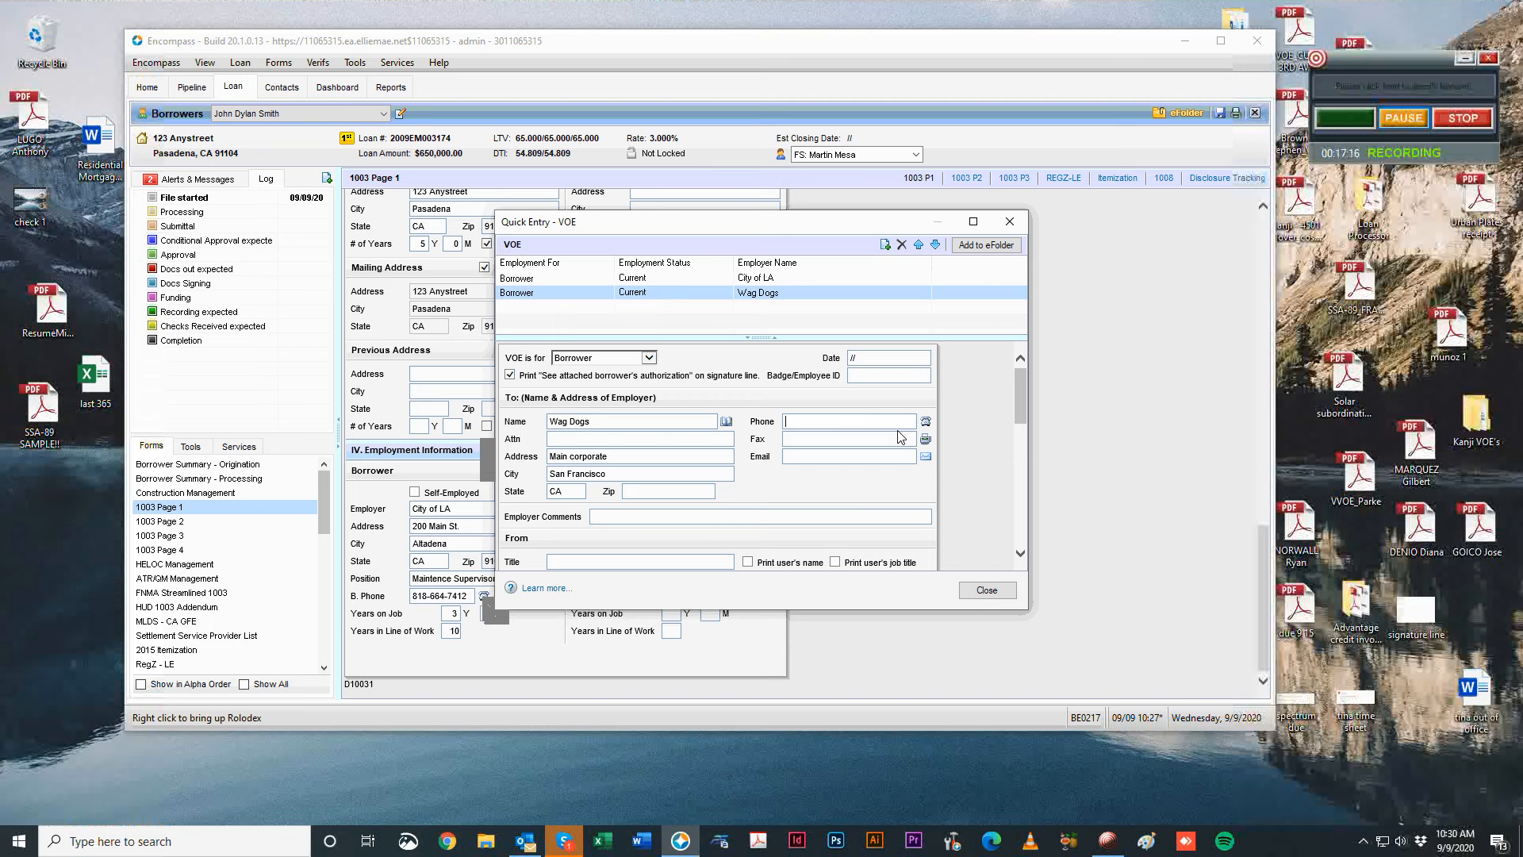
{"action": "left_click", "coordinate": [952, 422]}
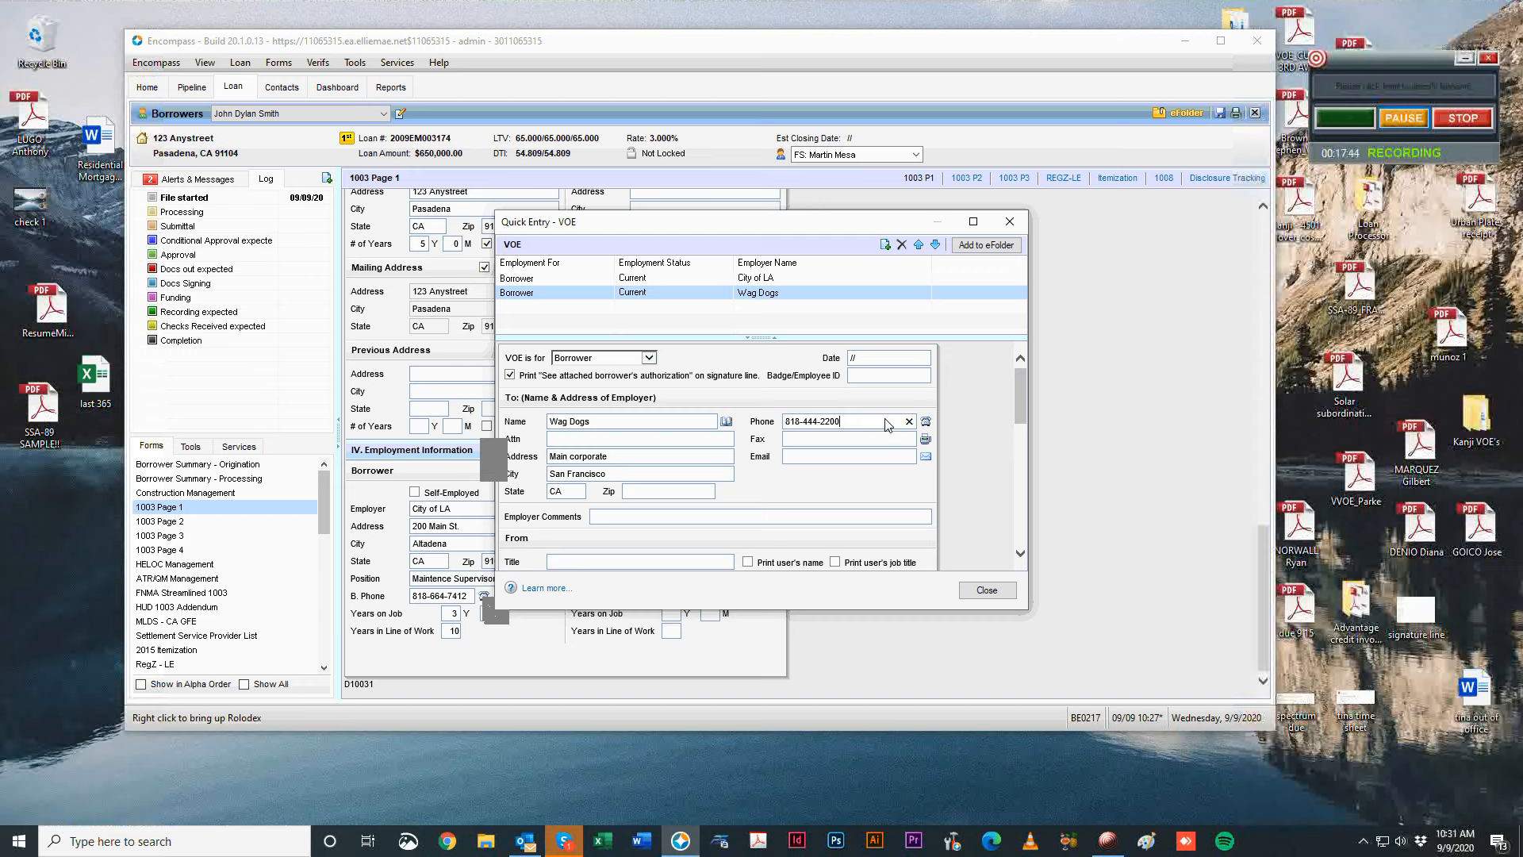
{"action": "left_click", "coordinate": [888, 426]}
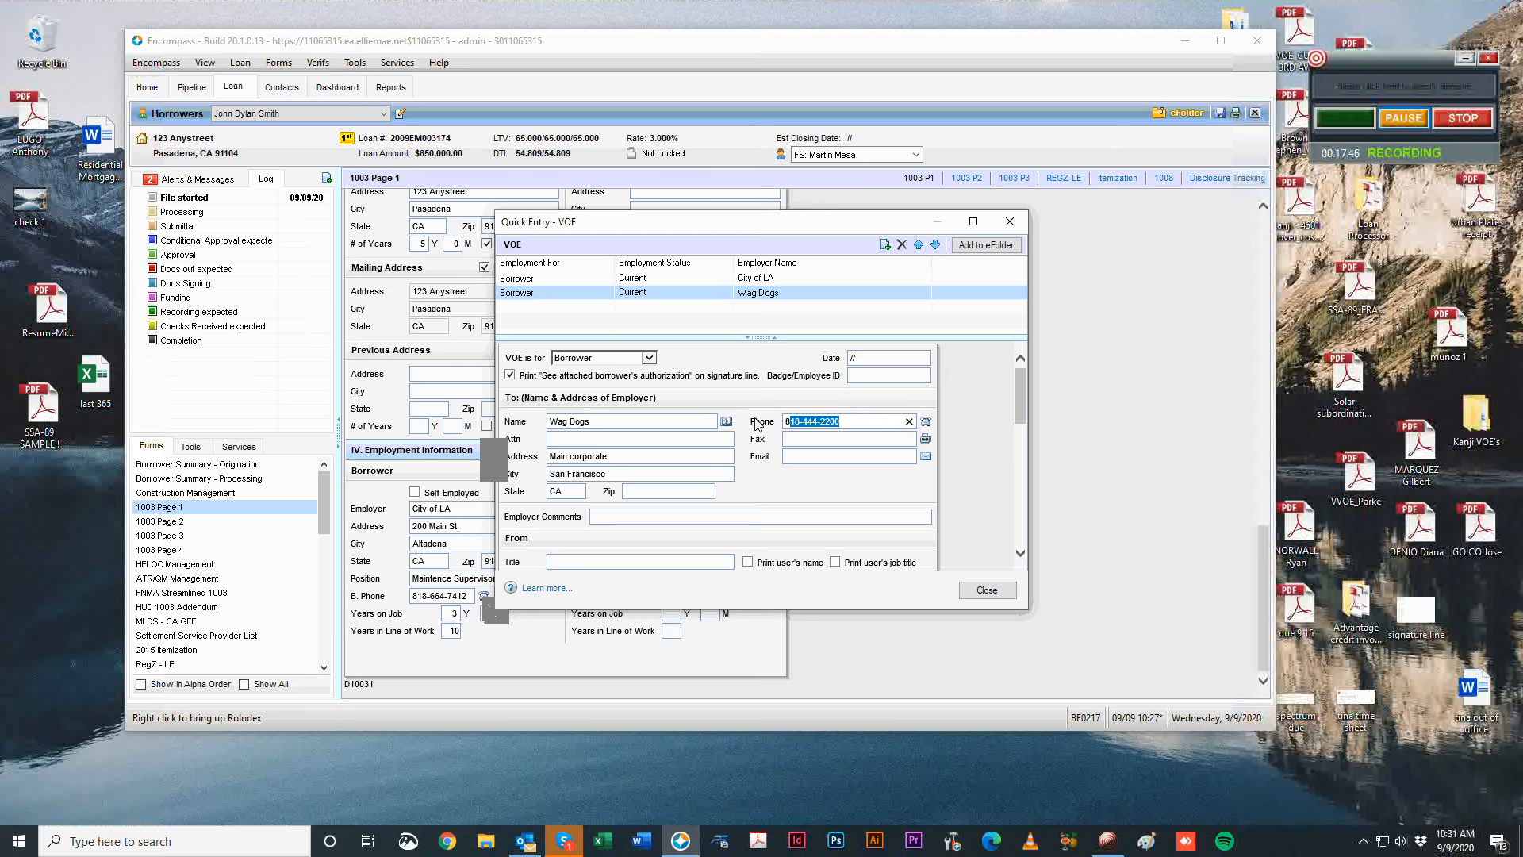
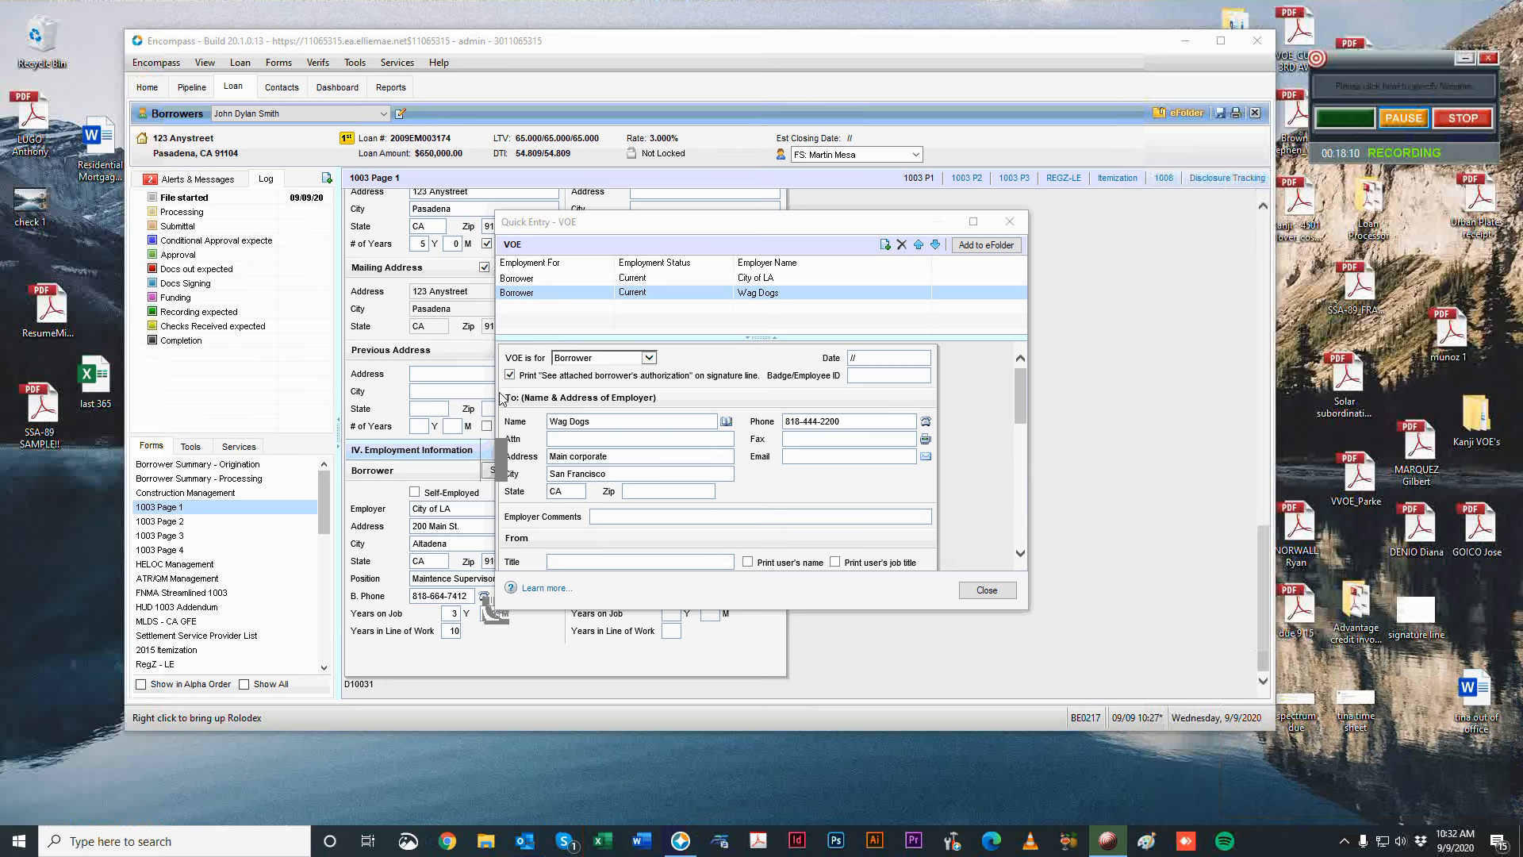
Select the Wag Dogs record in Quick Entry - VOE and enter hire date 12/05/2015.
{"action": "left_click", "coordinate": [825, 461]}
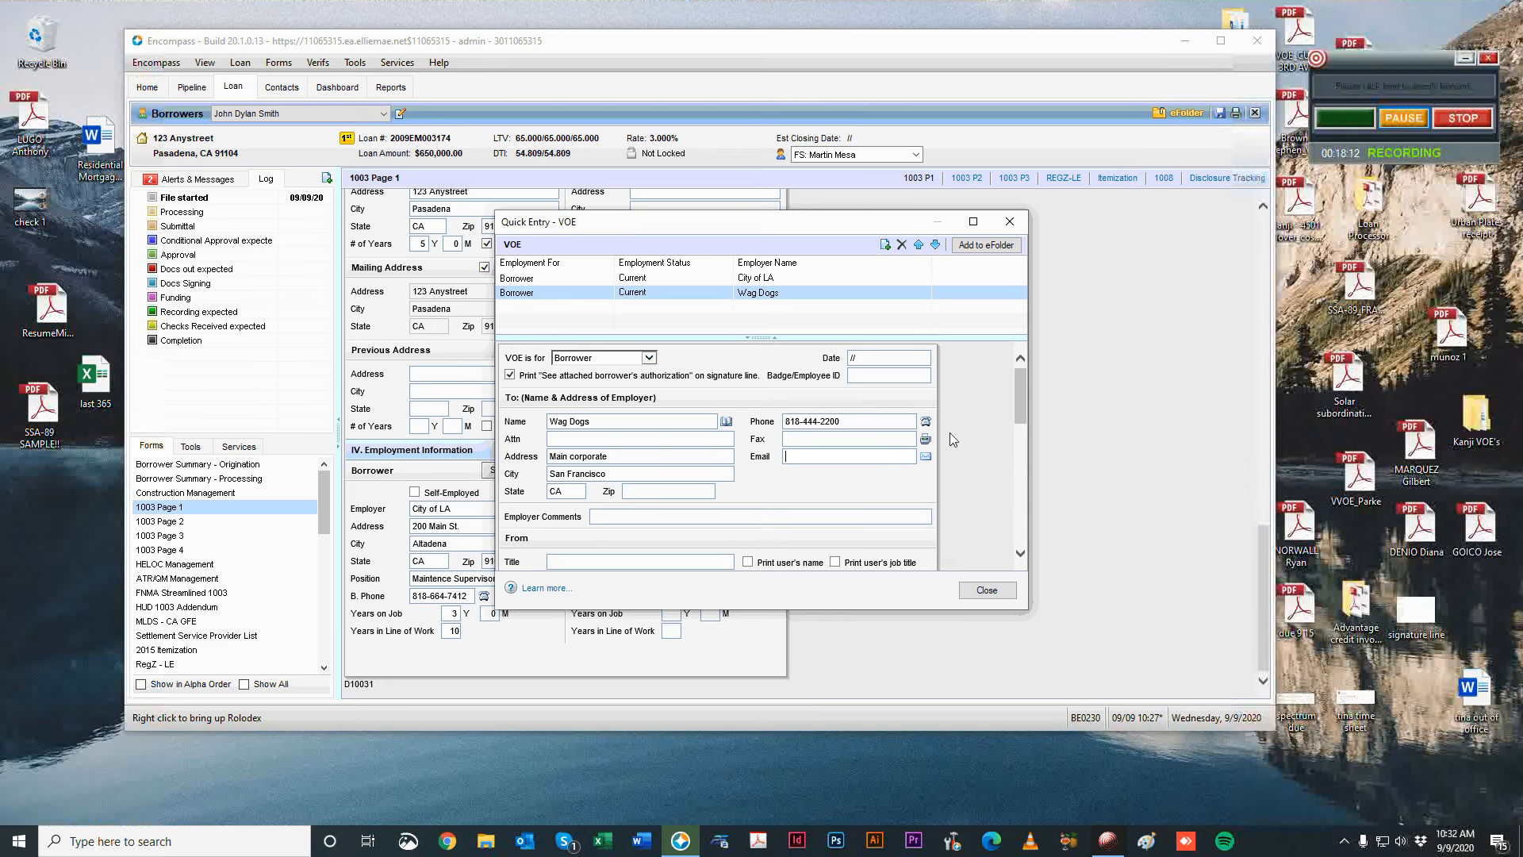
{"action": "scroll", "coordinate": [915, 402], "scroll_direction": "down", "scroll_amount": 2}
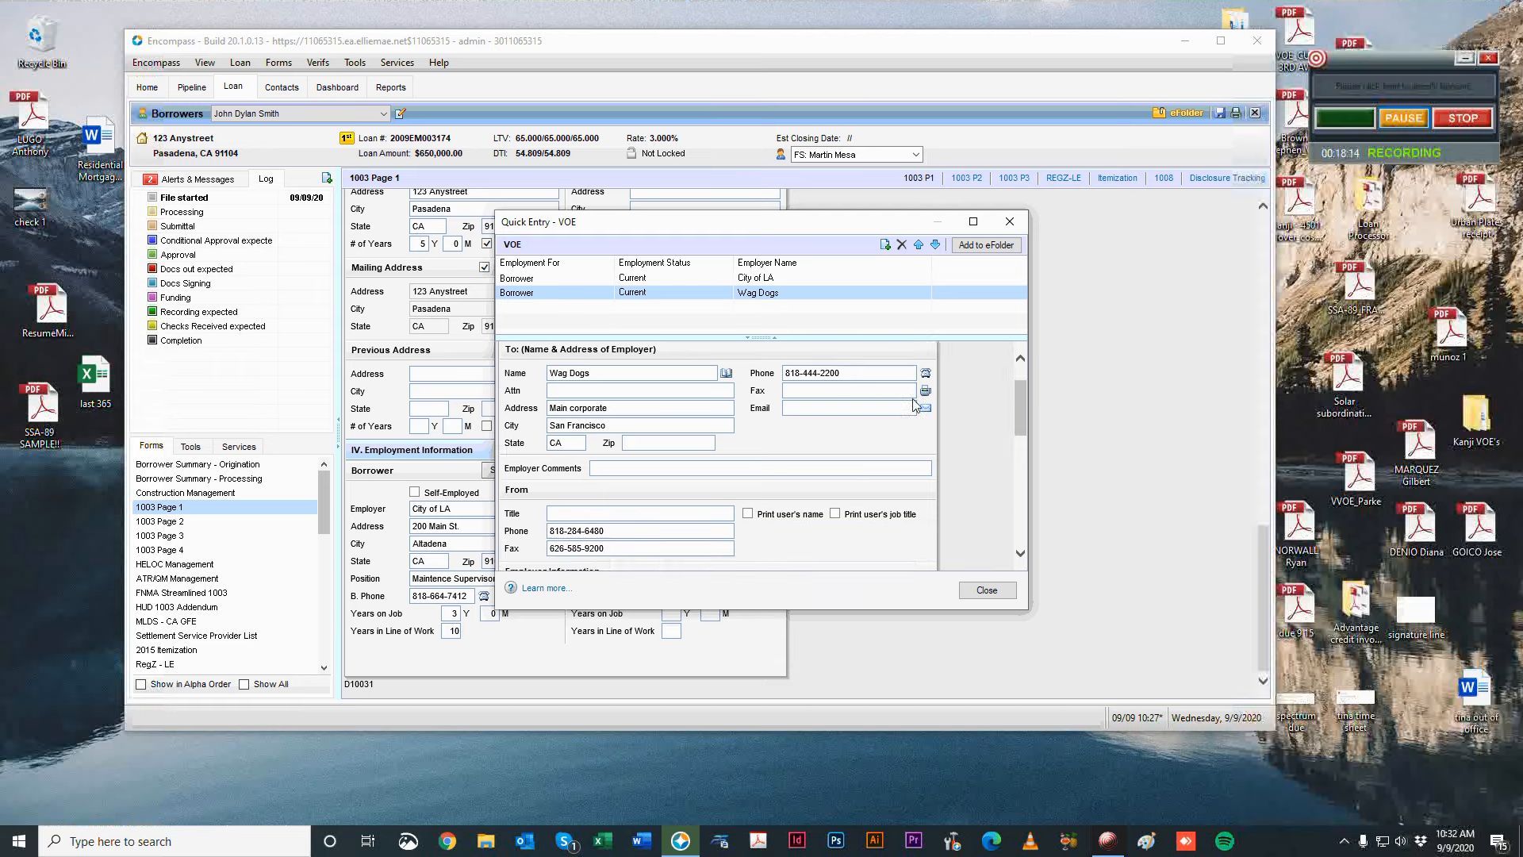
{"action": "scroll", "coordinate": [918, 403], "scroll_direction": "down", "scroll_amount": 6}
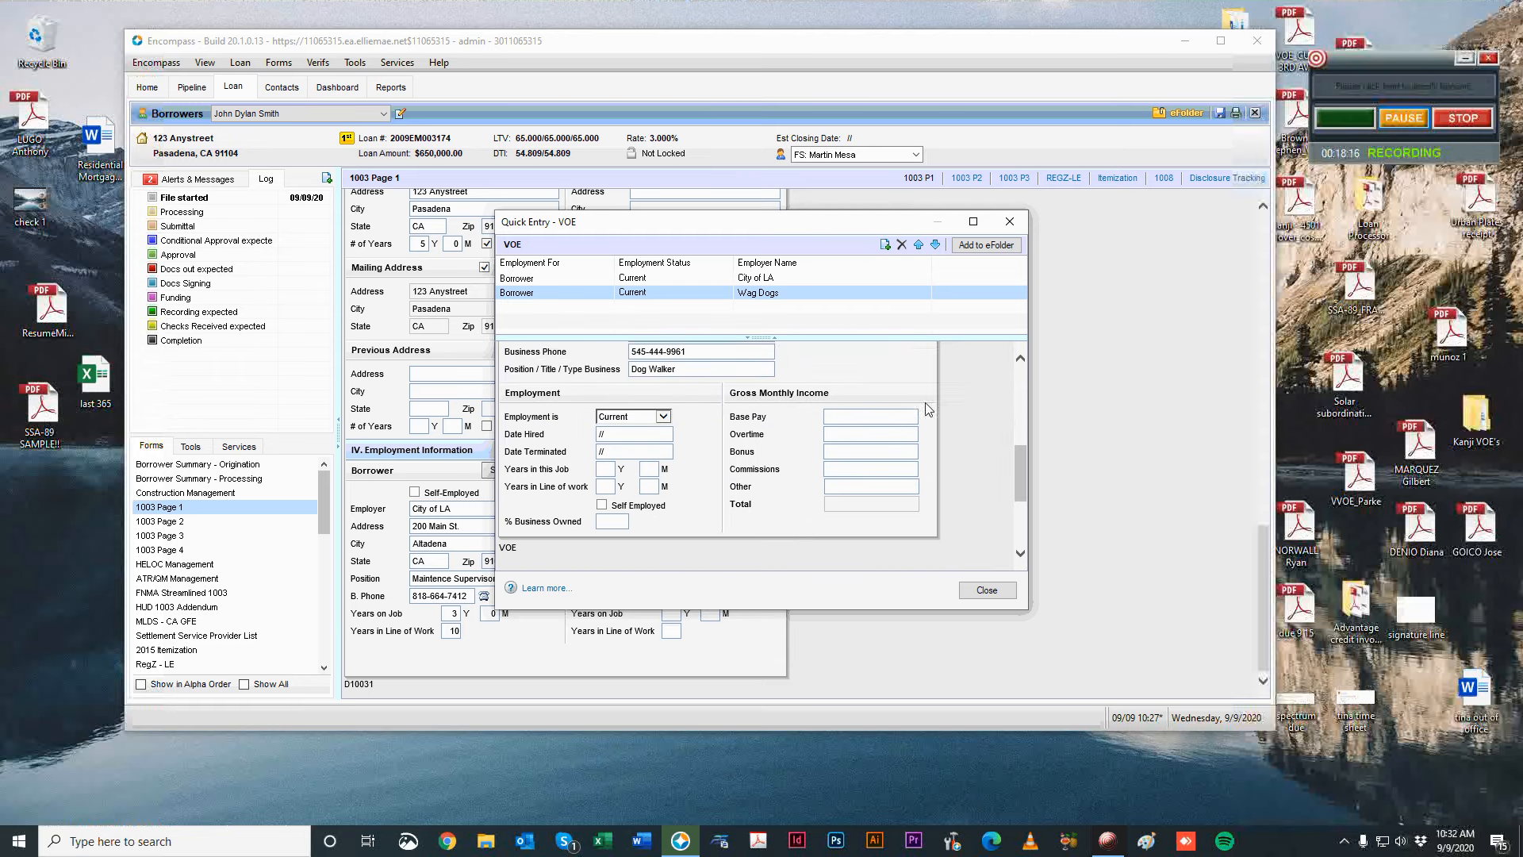
{"action": "scroll", "coordinate": [936, 464], "scroll_direction": "up", "scroll_amount": 2}
{"action": "scroll", "coordinate": [939, 464], "scroll_direction": "down", "scroll_amount": 3}
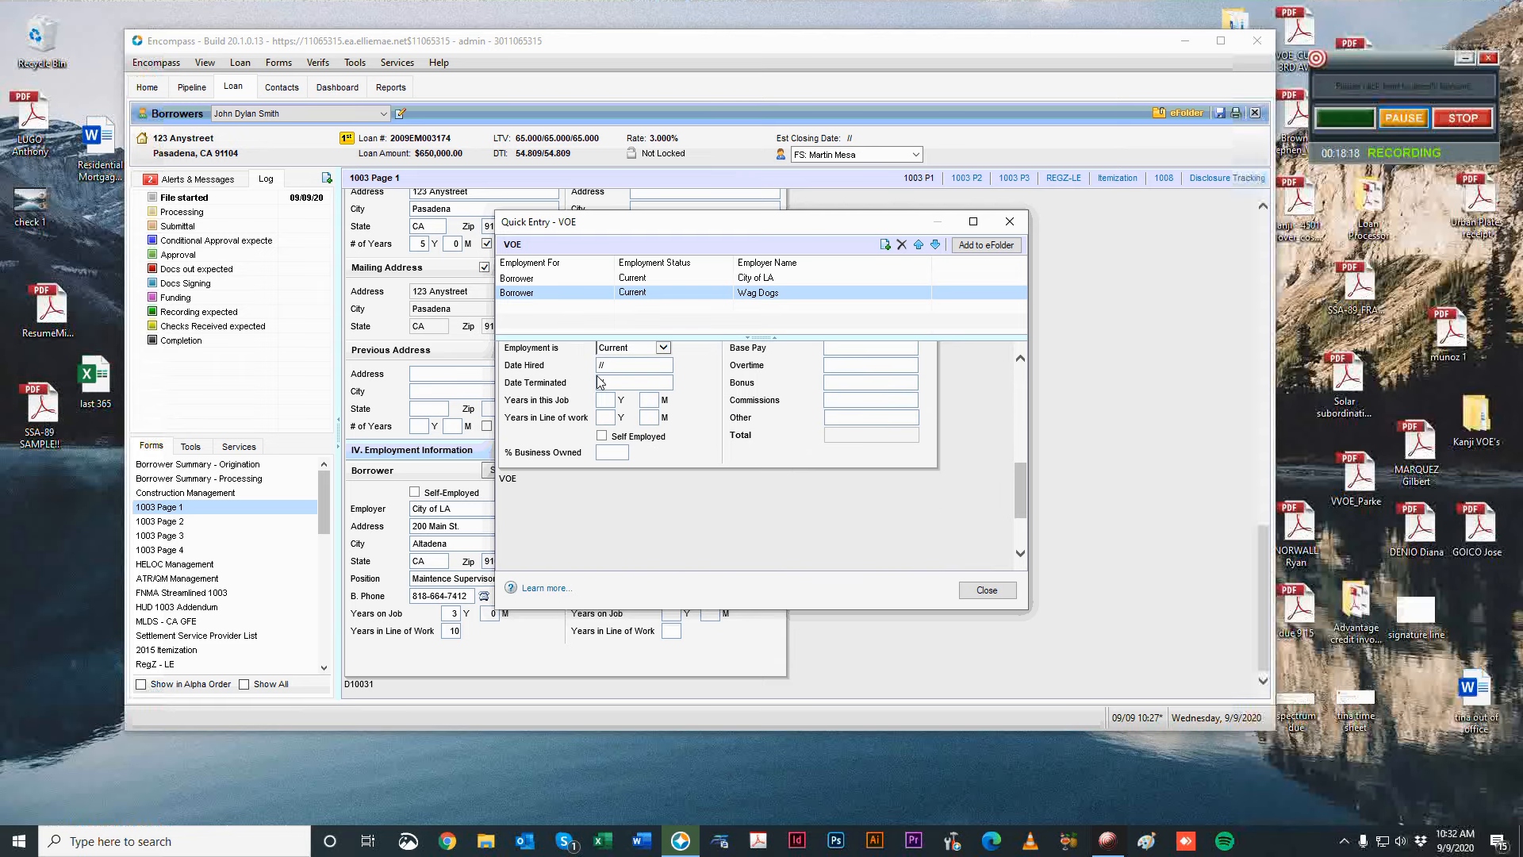
{"action": "left_click", "coordinate": [781, 292]}
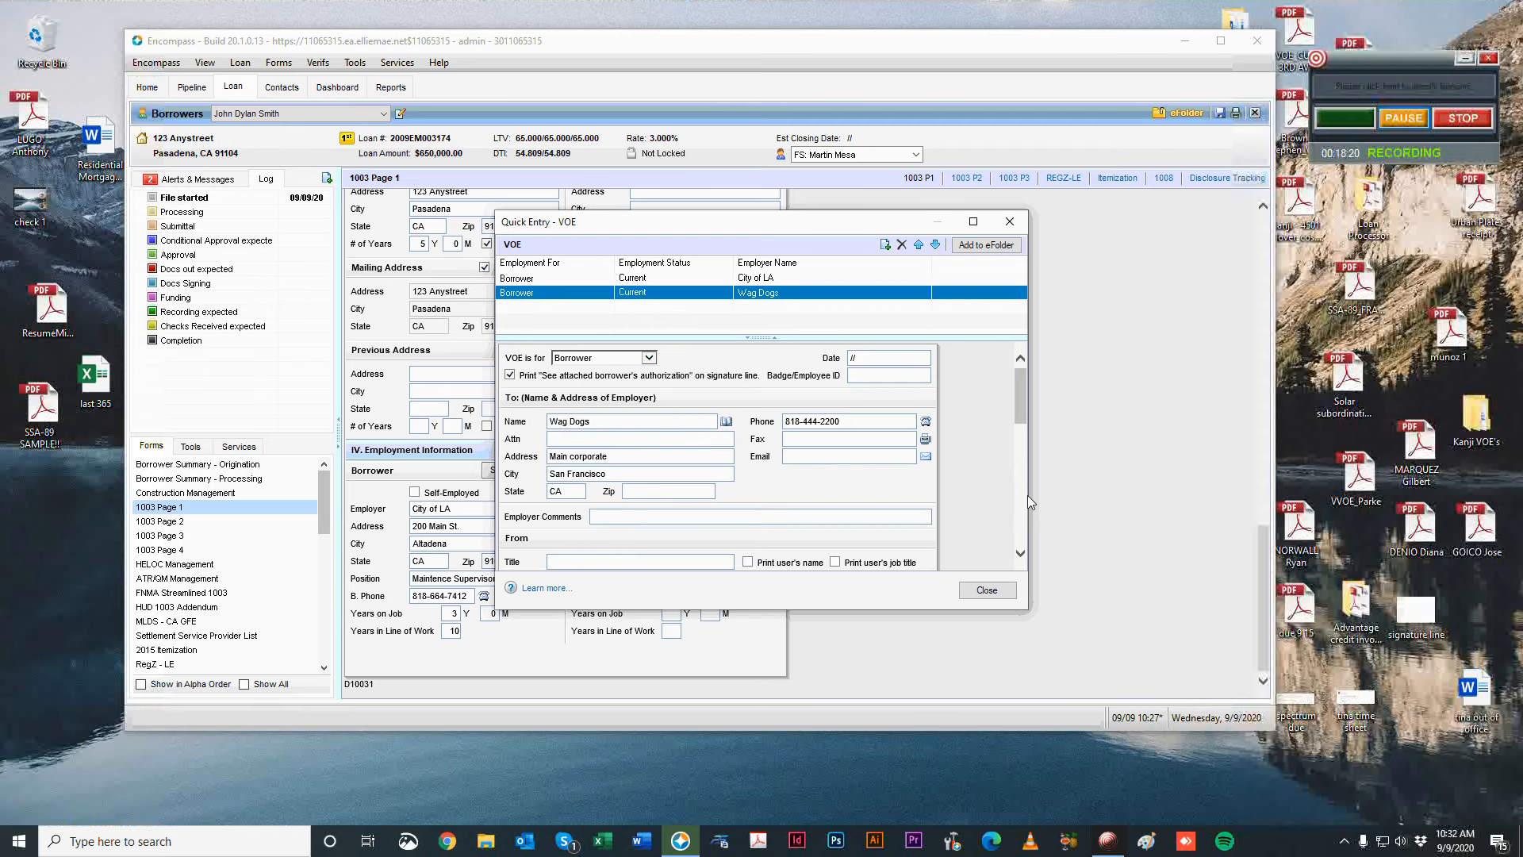
{"action": "scroll", "coordinate": [974, 516], "scroll_direction": "down", "scroll_amount": 3}
{"action": "scroll", "coordinate": [974, 516], "scroll_direction": "down", "scroll_amount": 1}
{"action": "left_click", "coordinate": [627, 434]}
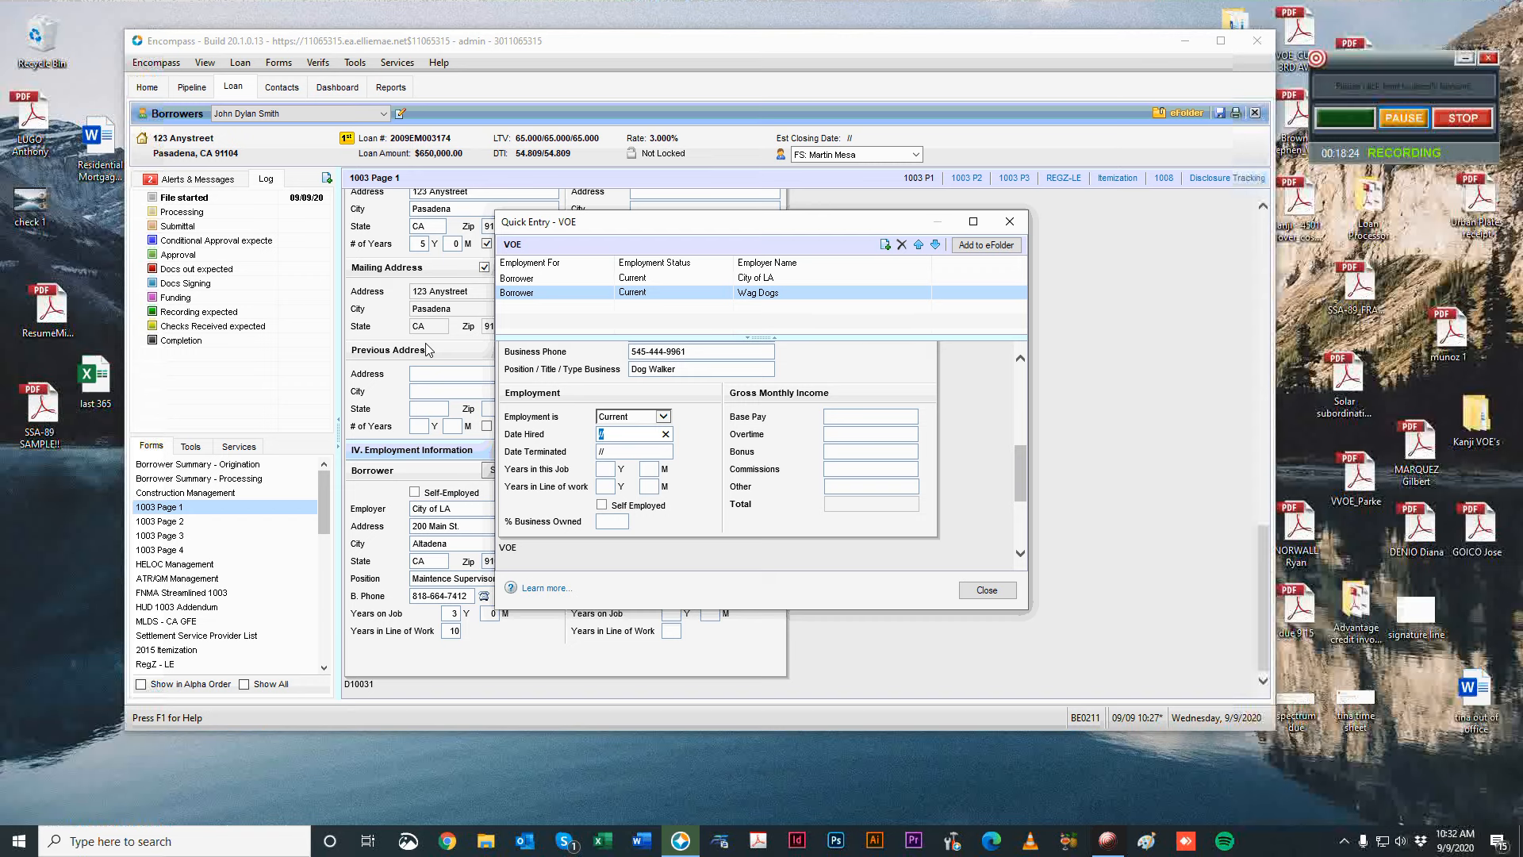
{"action": "type", "text": "12/05/2015"}
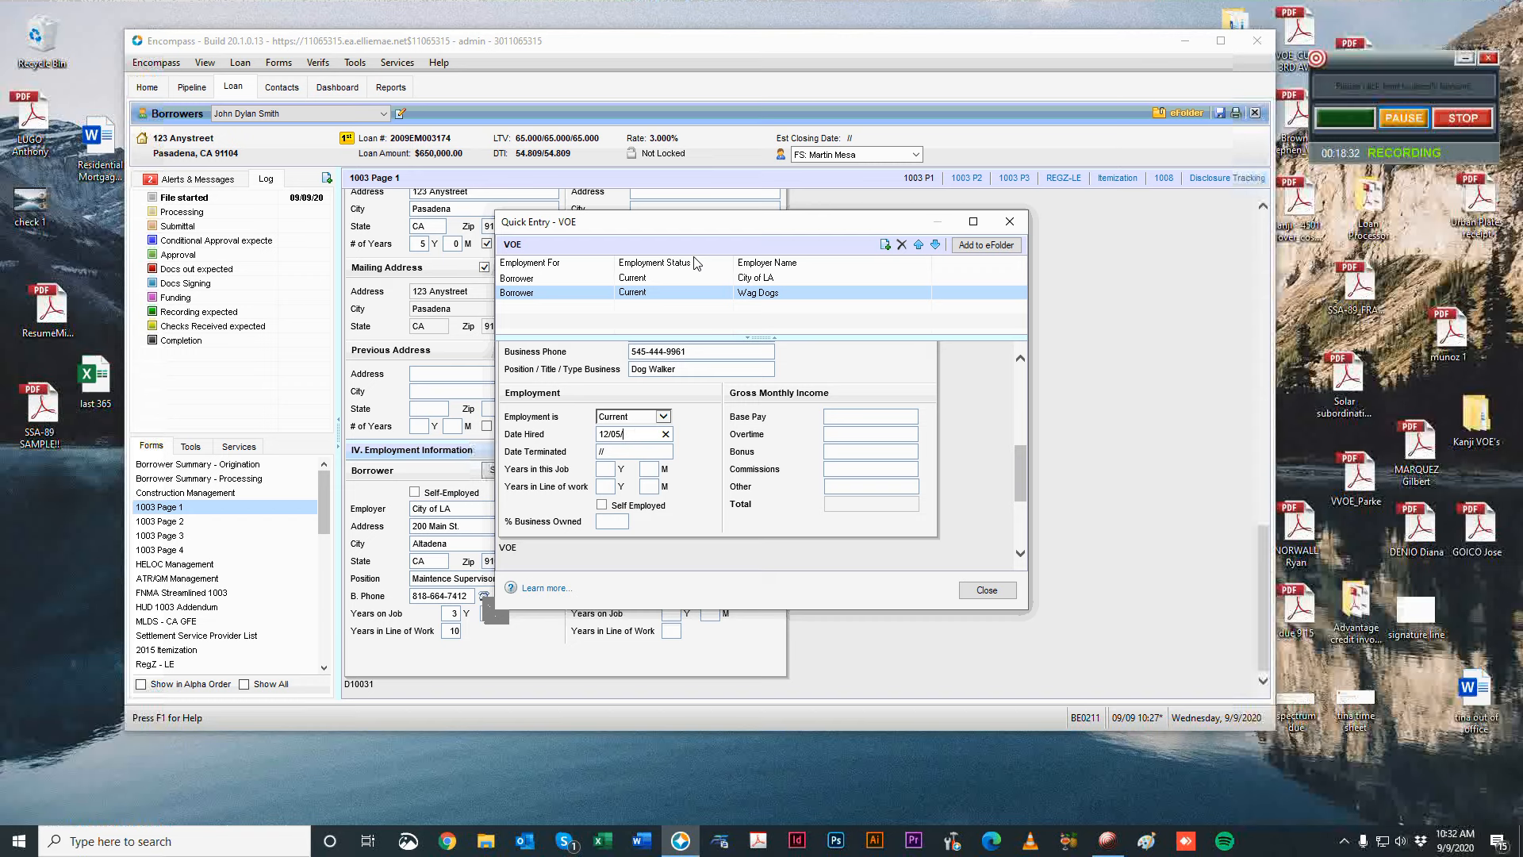
Record 5 years in this job and 10 years in the line of work.
{"action": "left_click", "coordinate": [609, 469]}
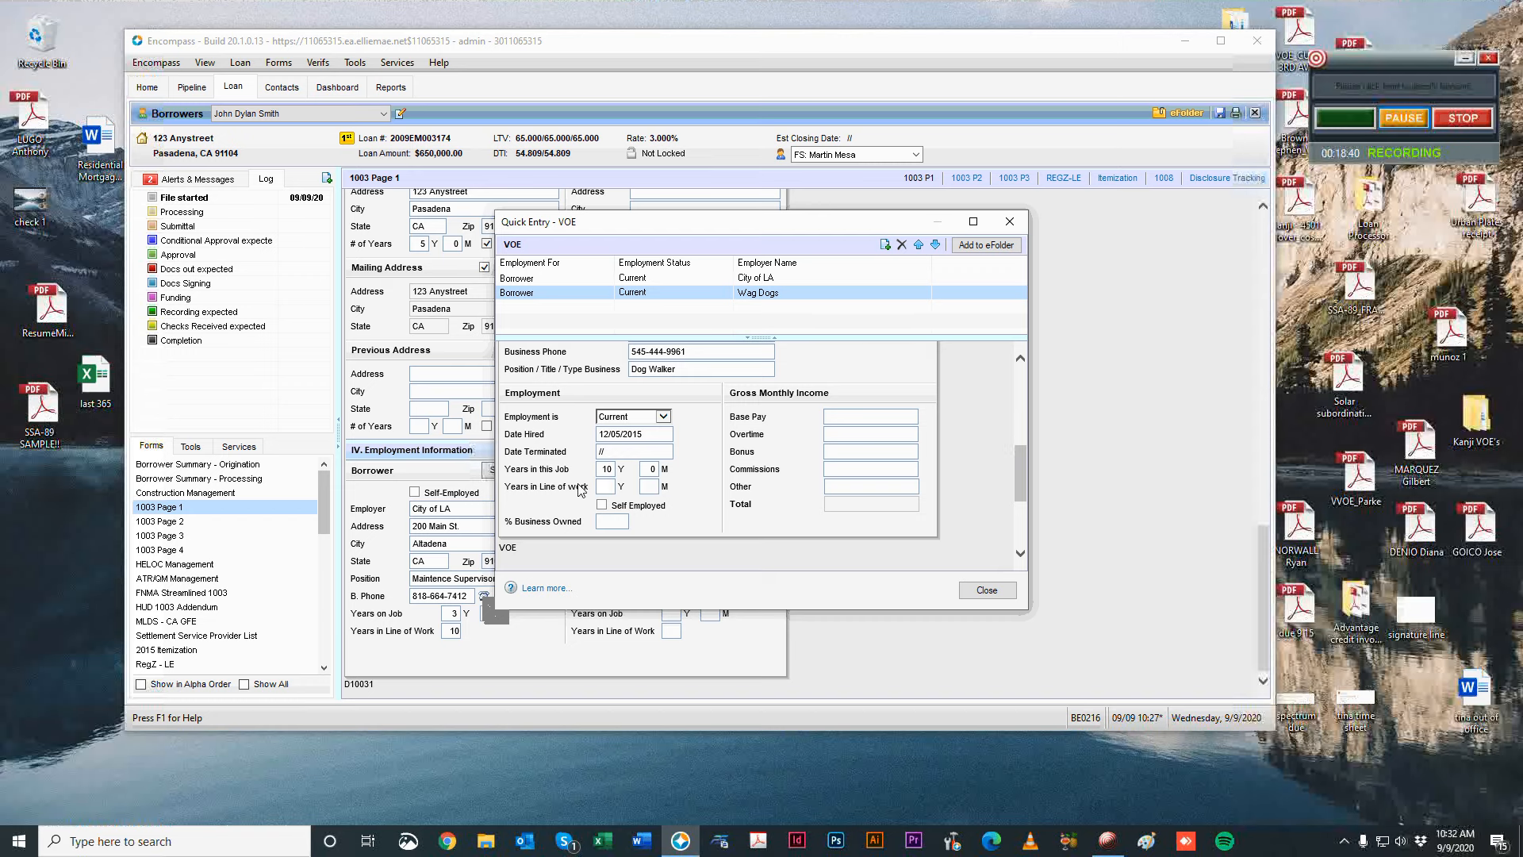
{"action": "key", "text": "shift+Tab"}
{"action": "key", "text": "shift+Tab"}
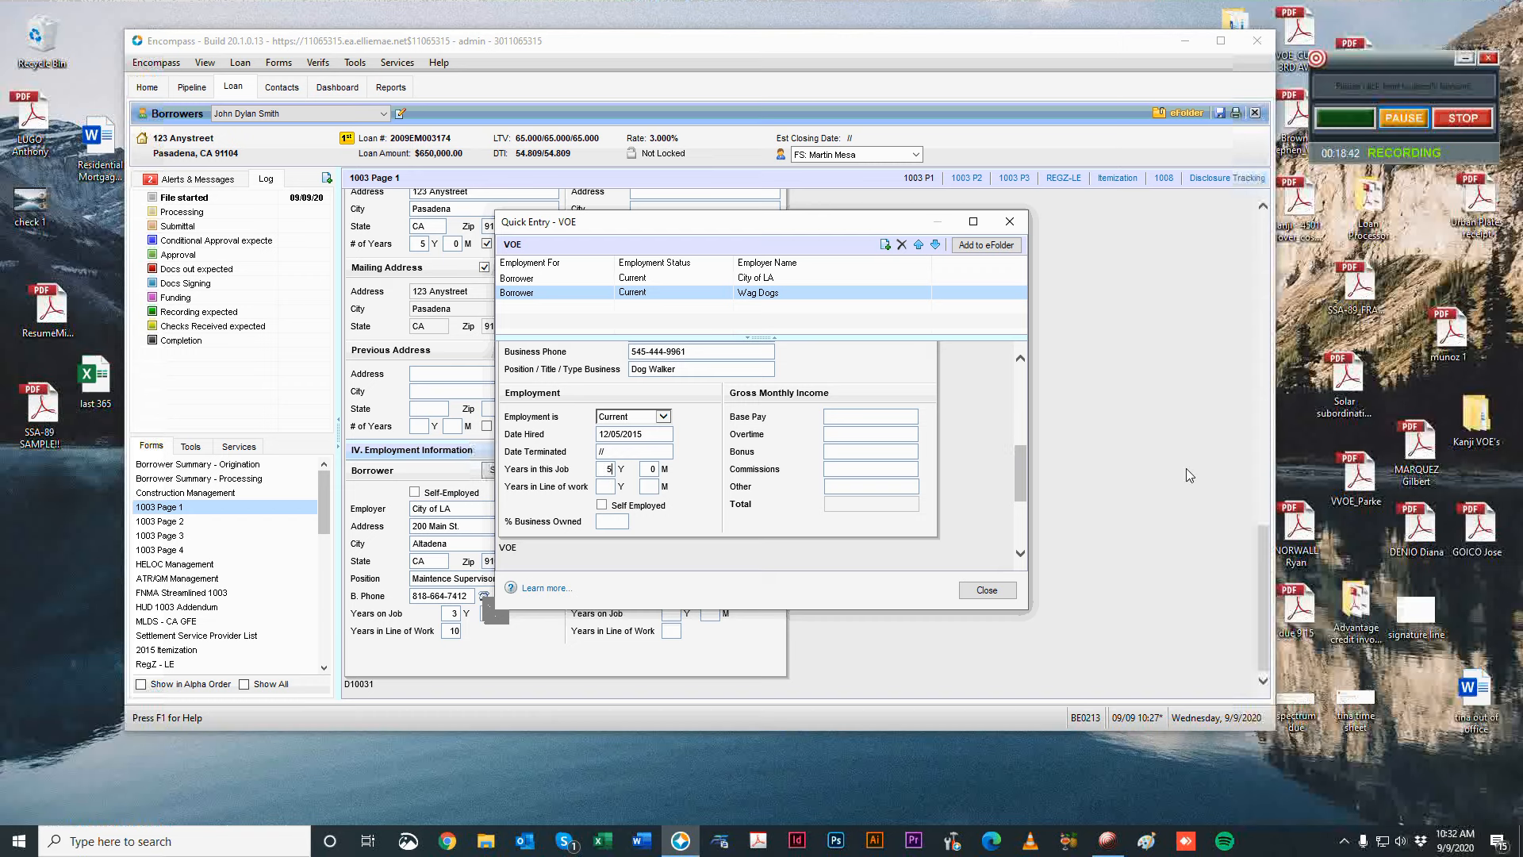
{"action": "key", "text": "Tab"}
{"action": "key", "text": "shift+Tab"}
{"action": "left_click", "coordinate": [695, 506]}
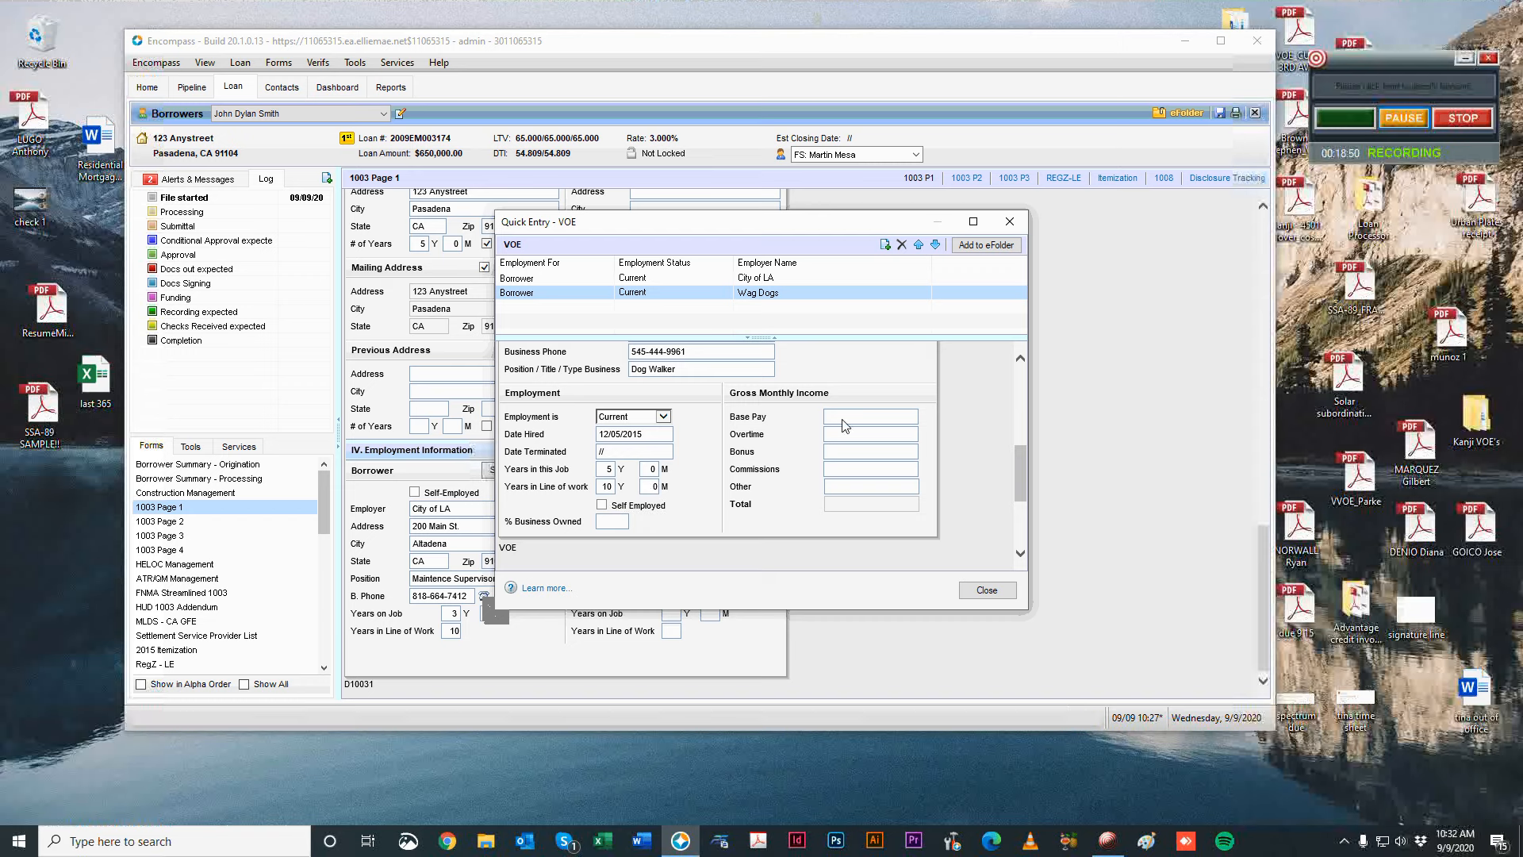
Close the VOE window, check income on 1003 Page 2, and return to Page 1.
{"action": "left_click", "coordinate": [1009, 222]}
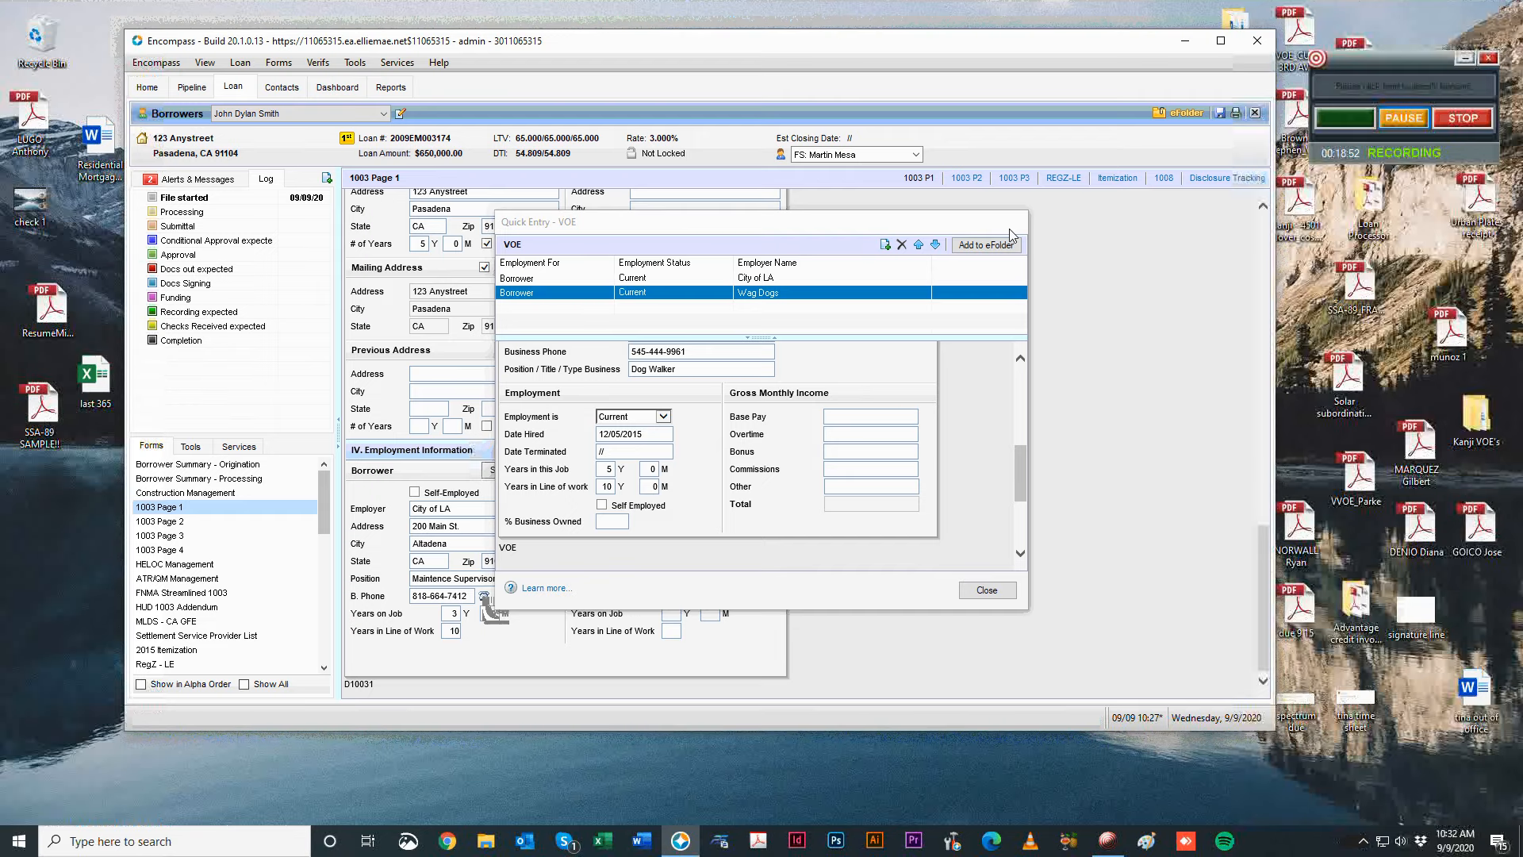
{"action": "scroll", "coordinate": [1145, 465], "scroll_direction": "up", "scroll_amount": 10}
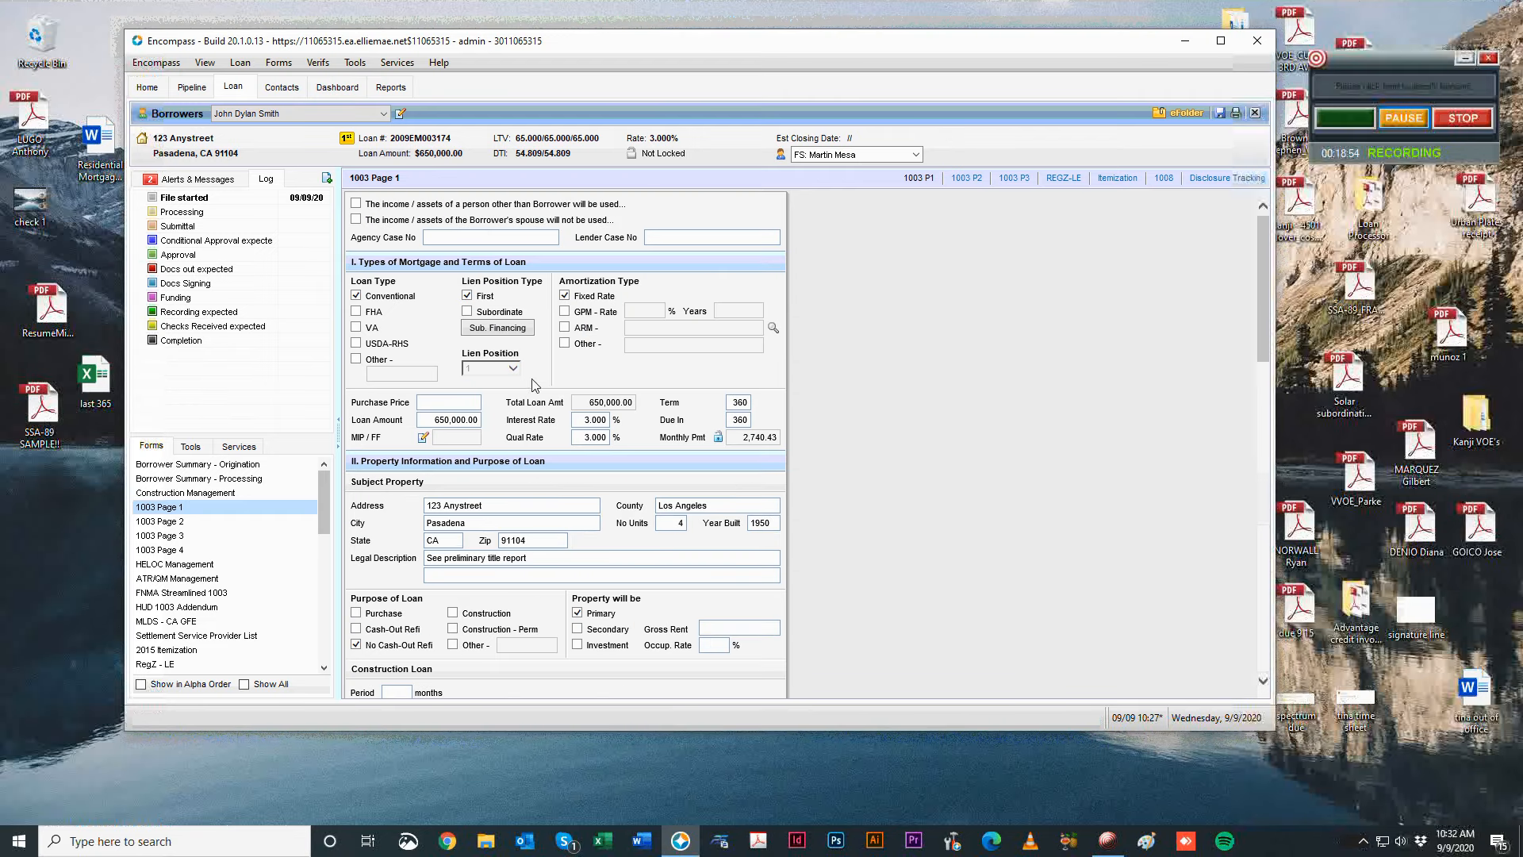
{"action": "left_click", "coordinate": [226, 522]}
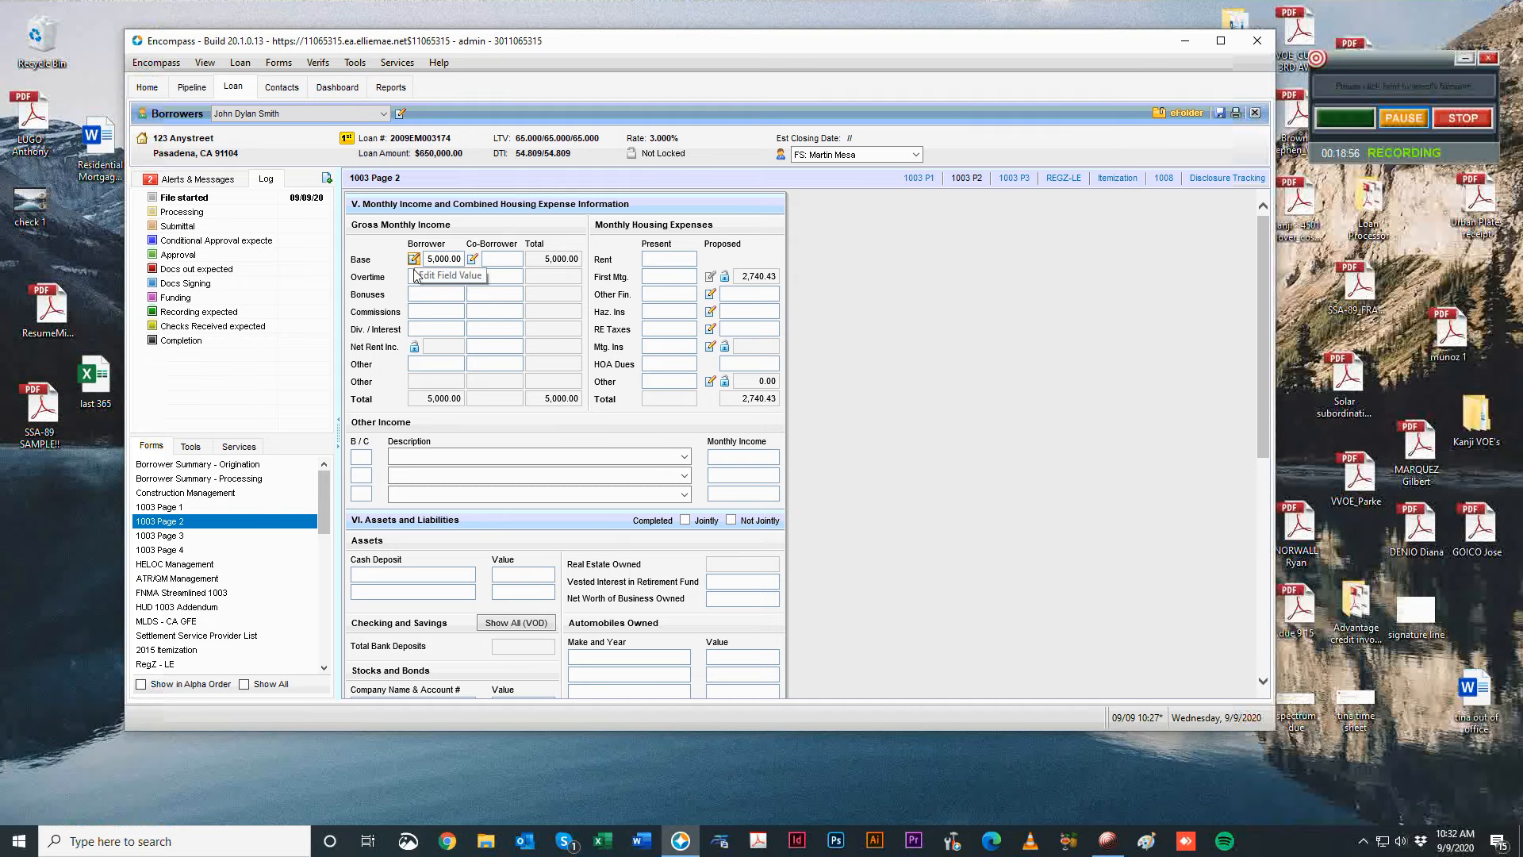
{"action": "left_click", "coordinate": [199, 508]}
Enter 500.00 base monthly pay for the Wag Dogs job and view 1003 Page 2.
{"action": "scroll", "coordinate": [1006, 526], "scroll_direction": "down", "scroll_amount": 10}
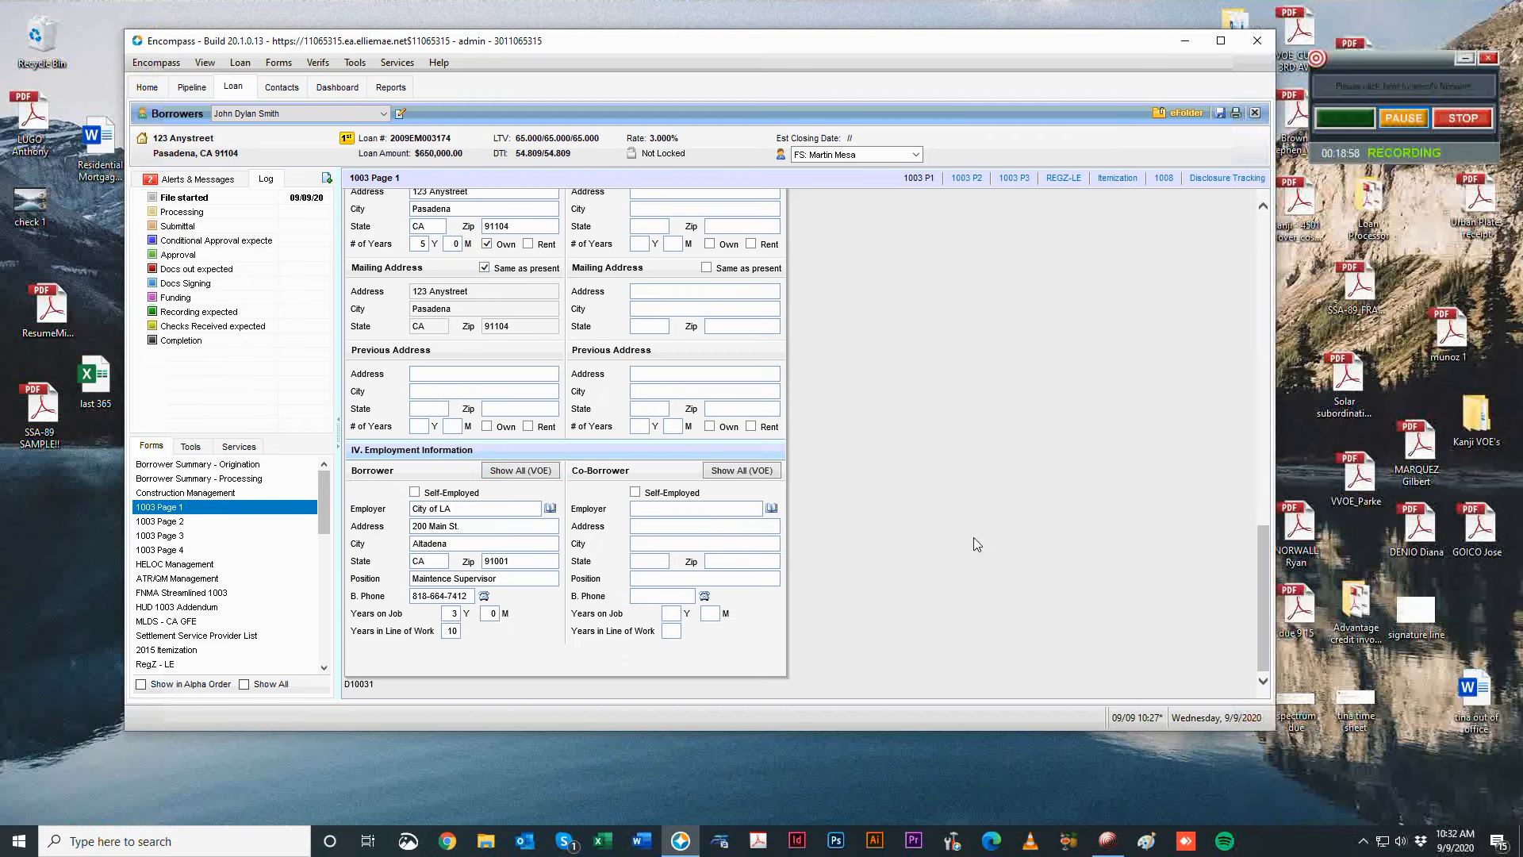
{"action": "left_click", "coordinate": [516, 471]}
{"action": "left_click", "coordinate": [789, 293]}
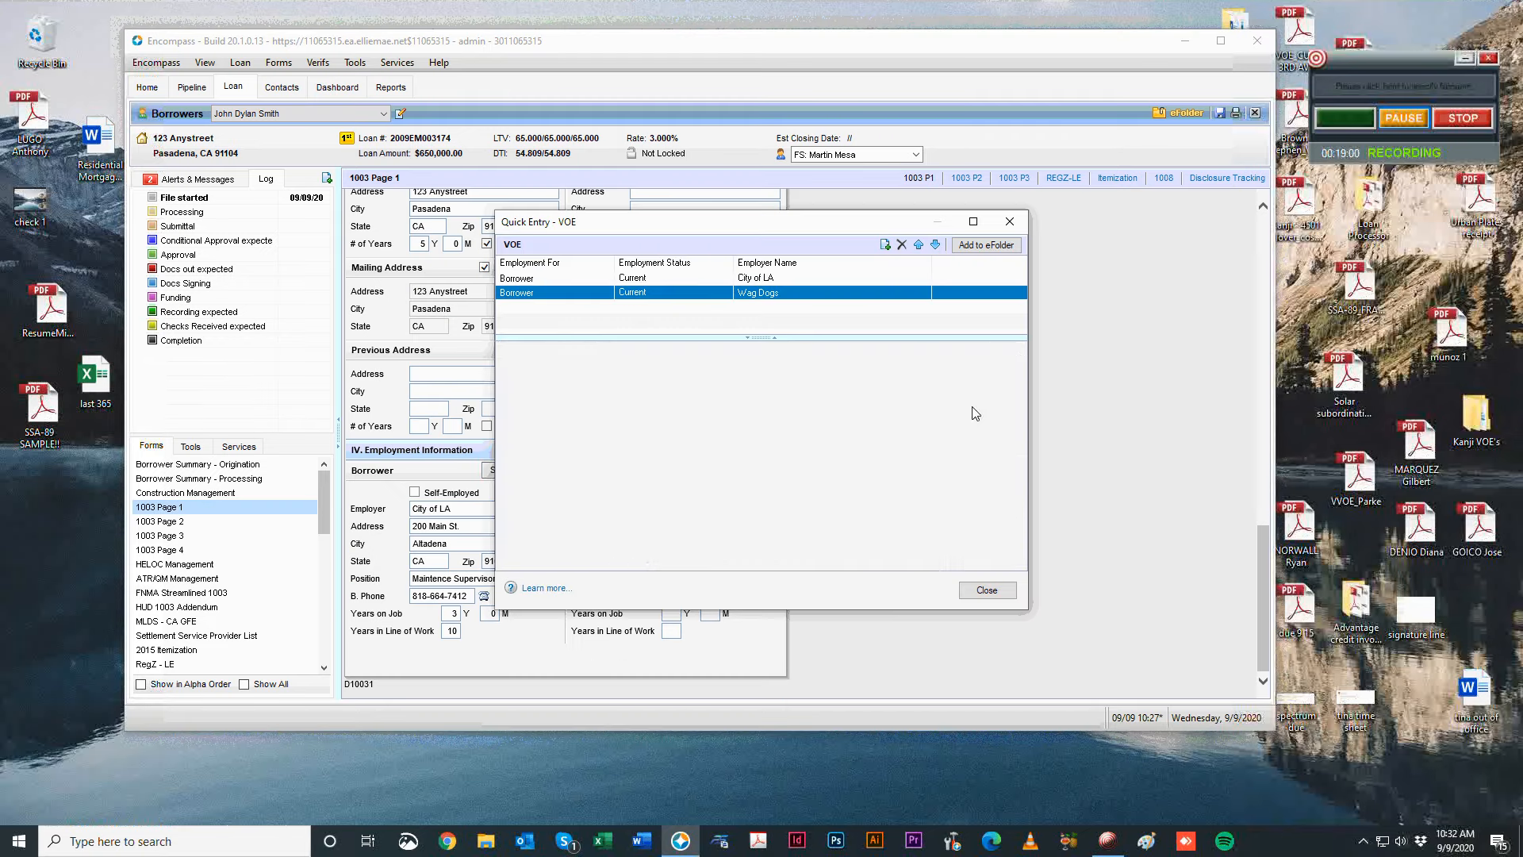
{"action": "scroll", "coordinate": [956, 517], "scroll_direction": "down", "scroll_amount": 2}
{"action": "left_click", "coordinate": [864, 418]}
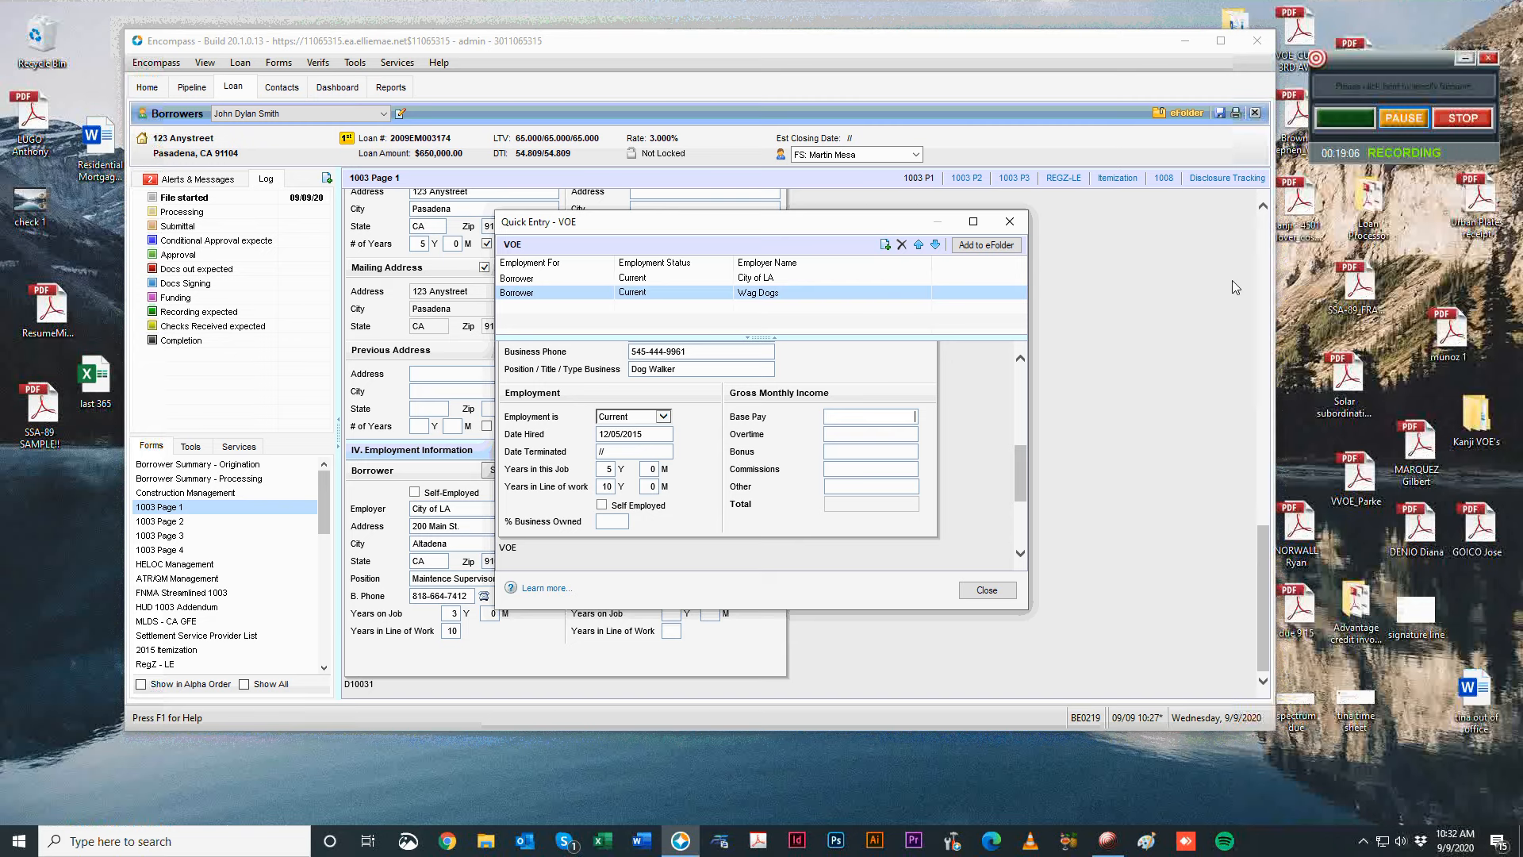
{"action": "type", "text": "500"}
{"action": "key", "text": "Tab"}
{"action": "left_click", "coordinate": [987, 590]}
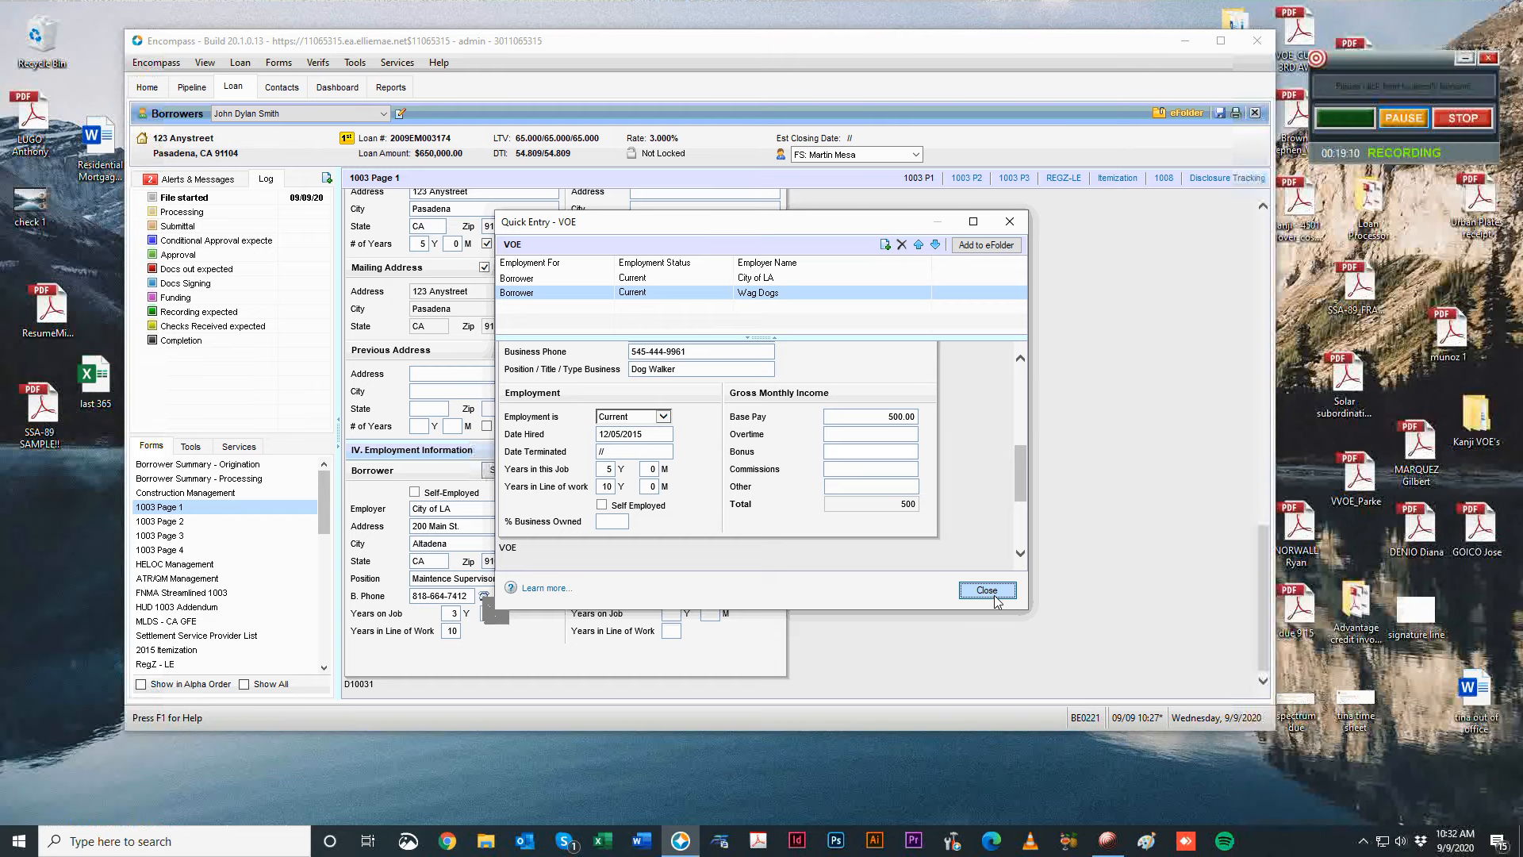
{"action": "left_click", "coordinate": [166, 521]}
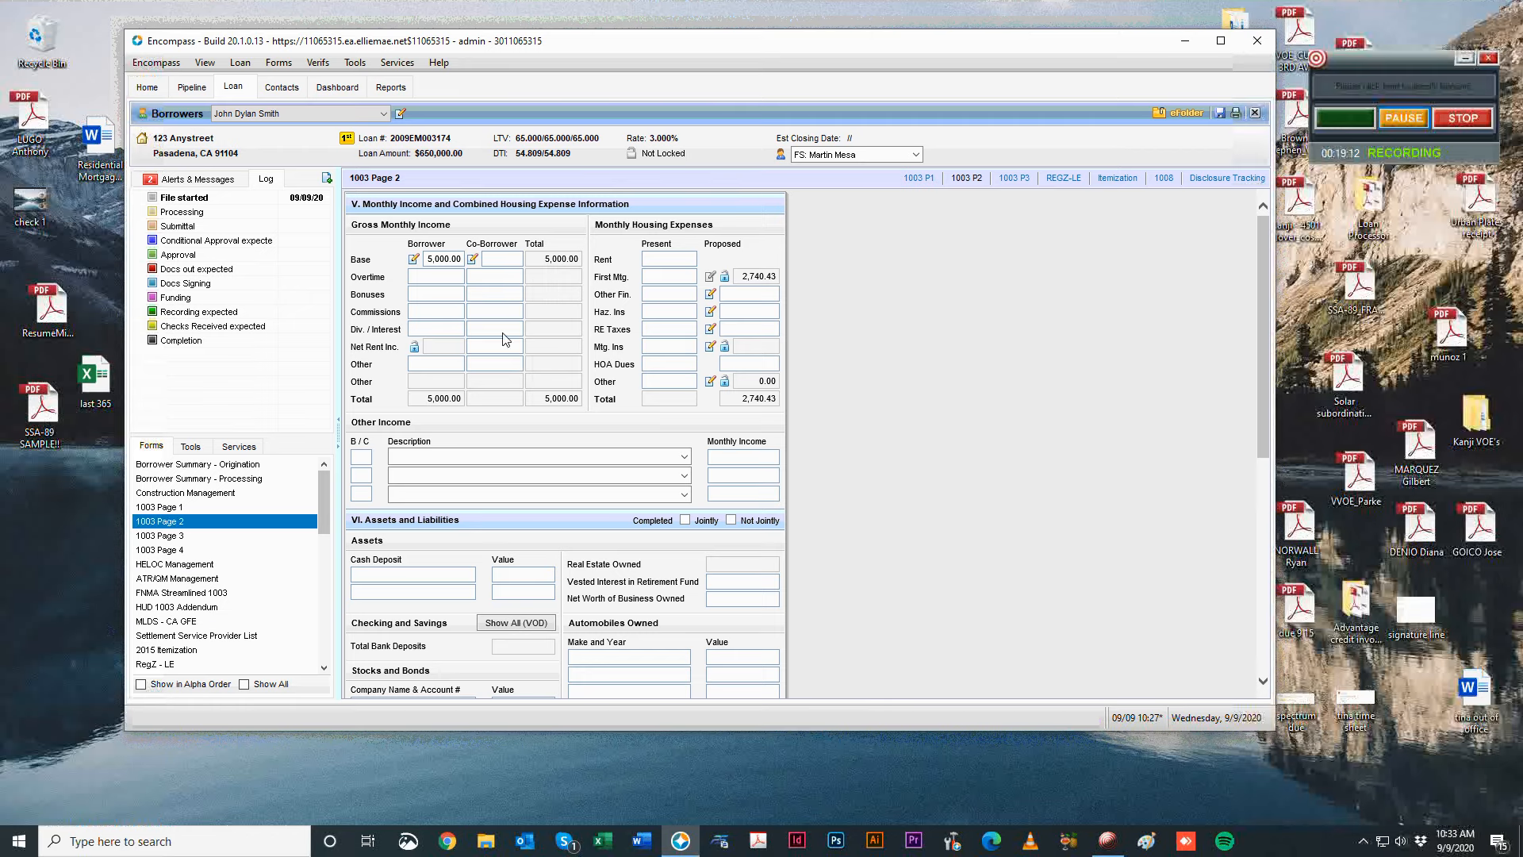
Clear the borrower's 5,000.00 base income, leaving the base income calculator unchanged.
{"action": "left_click", "coordinate": [414, 260]}
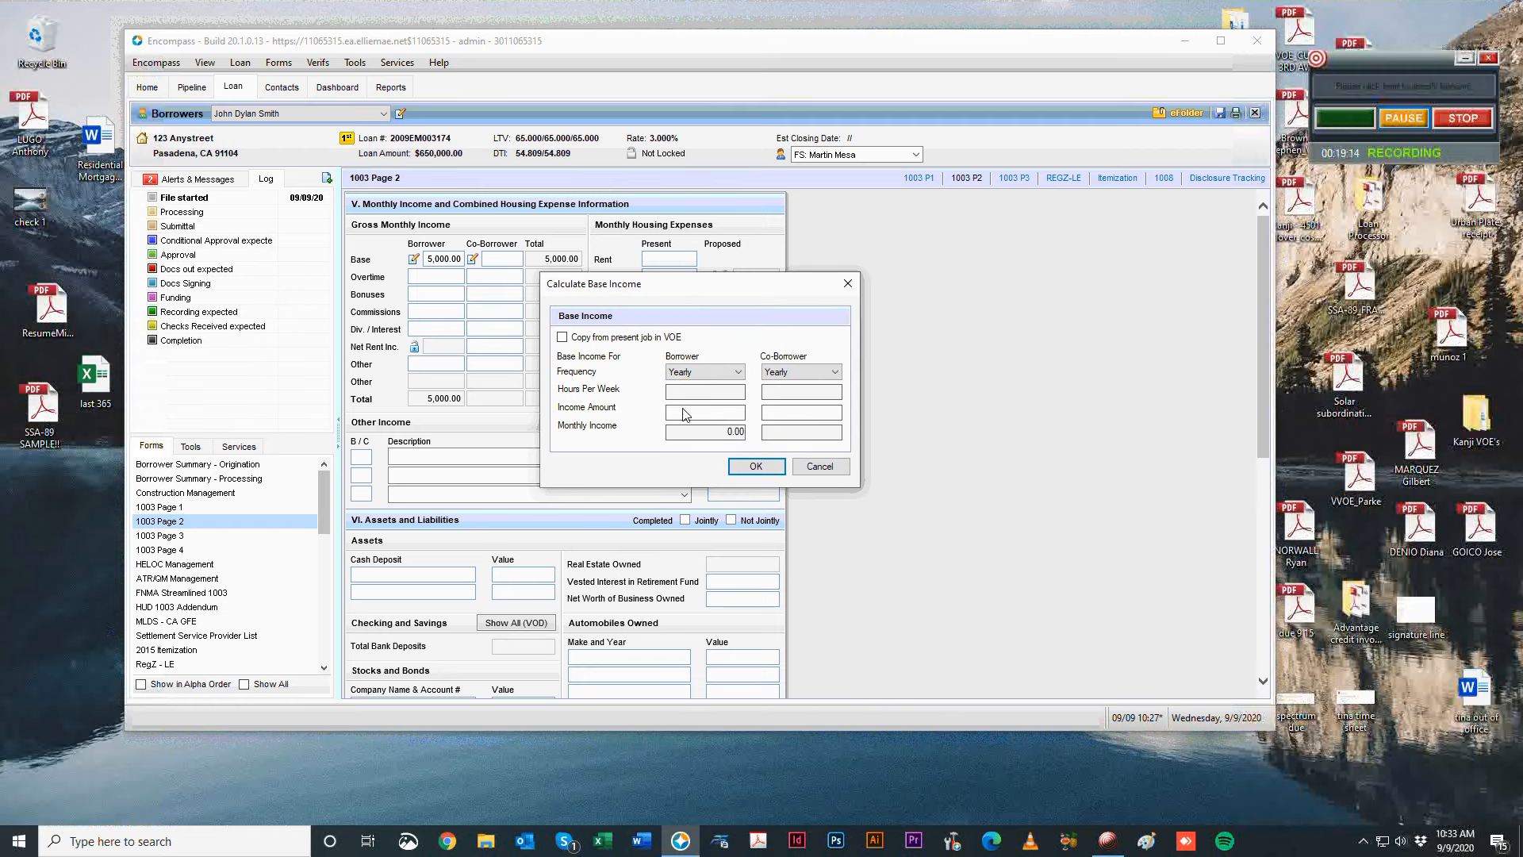
{"action": "left_click", "coordinate": [679, 373]}
{"action": "left_click", "coordinate": [746, 320]}
{"action": "left_click", "coordinate": [848, 284]}
{"action": "left_click_drag", "start_coordinate": [429, 259], "coordinate": [544, 251]}
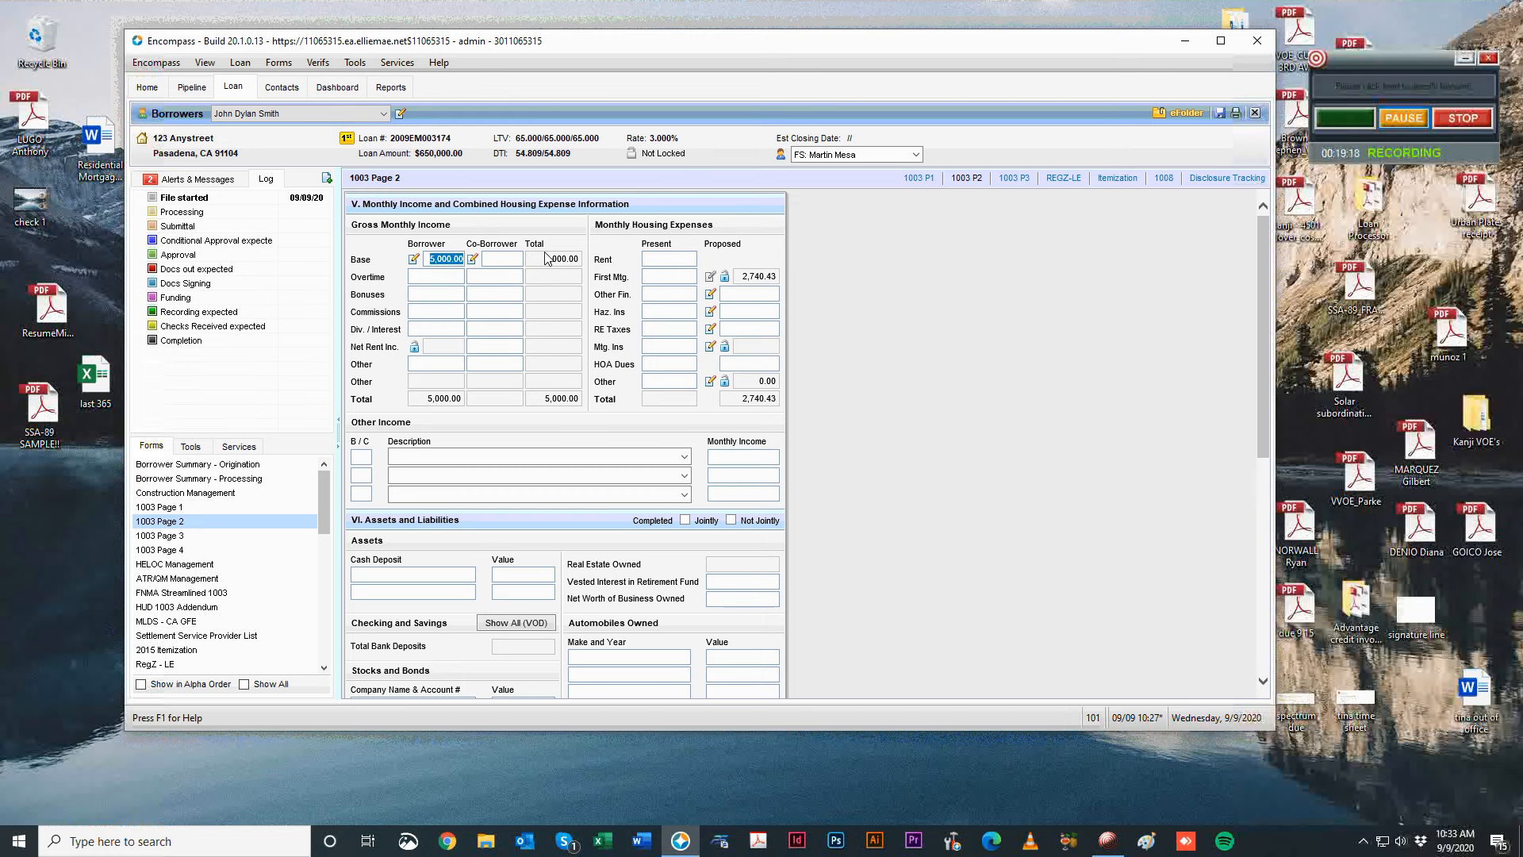
{"action": "key", "text": "Delete"}
{"action": "key", "text": "Tab"}
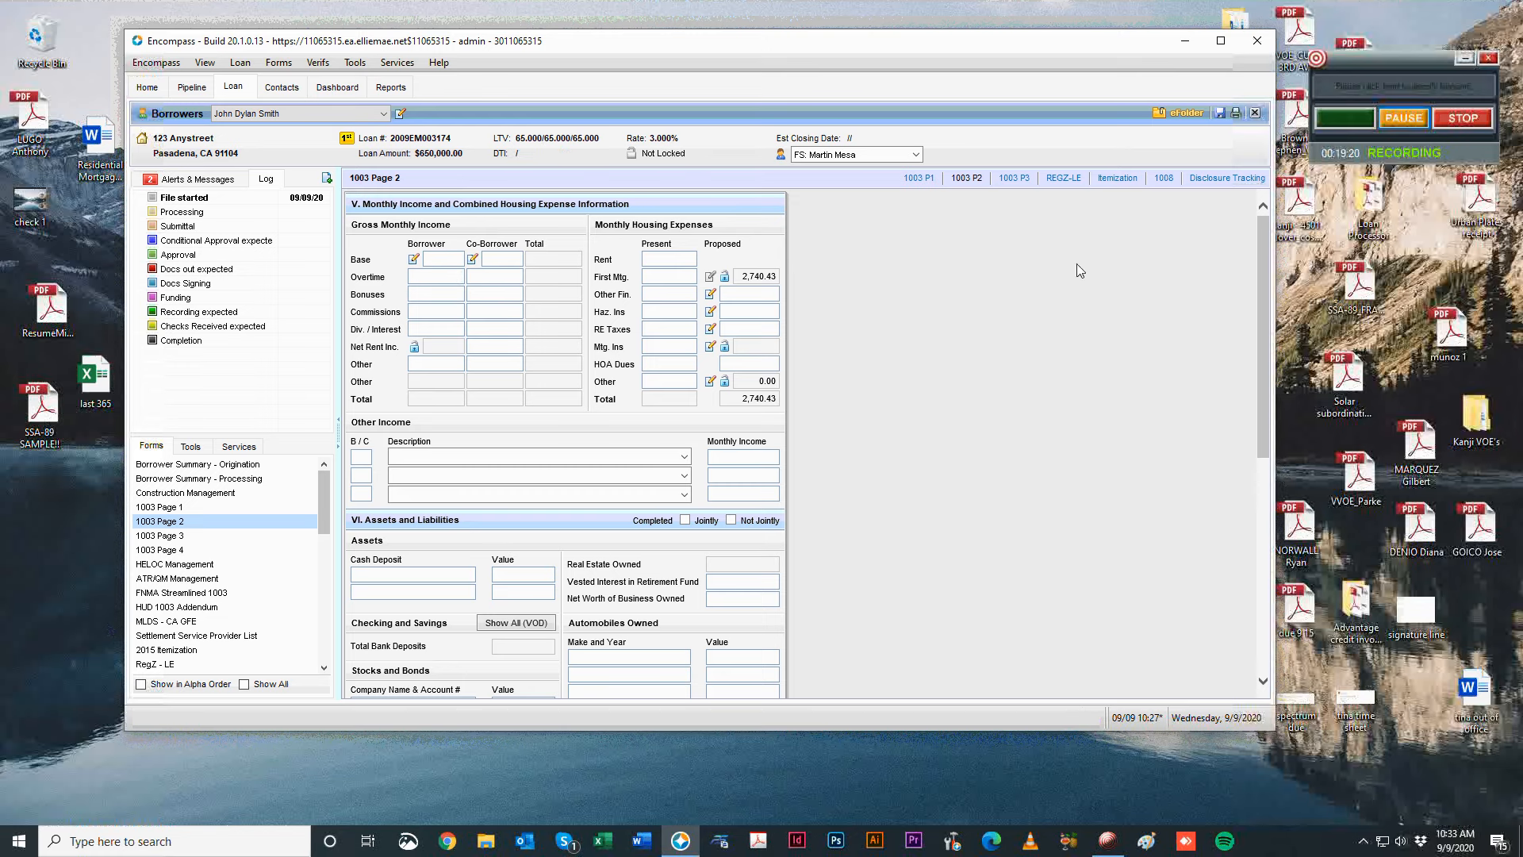
Dismiss the compliance alerts, save the loan, and return to 1003 Page 1.
{"action": "left_click", "coordinate": [943, 484]}
{"action": "key", "text": "ctrl+s"}
{"action": "left_click", "coordinate": [213, 507]}
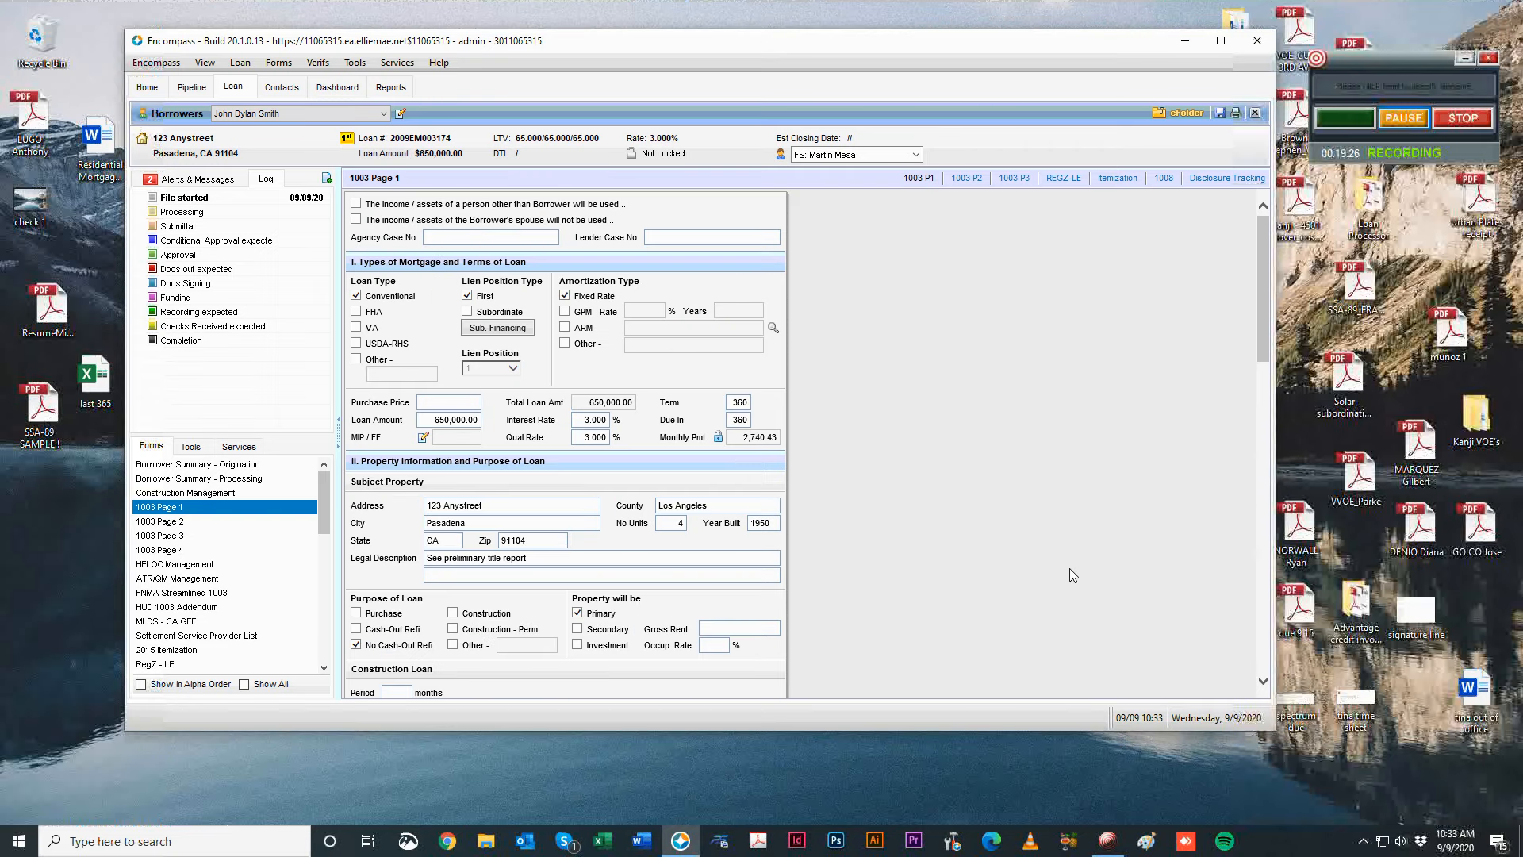
Enter 500.00 base pay for City of LA, check 1003 Page 2, and reopen the VOE records.
{"action": "scroll", "coordinate": [1069, 575], "scroll_direction": "down", "scroll_amount": 10}
{"action": "left_click", "coordinate": [521, 470]}
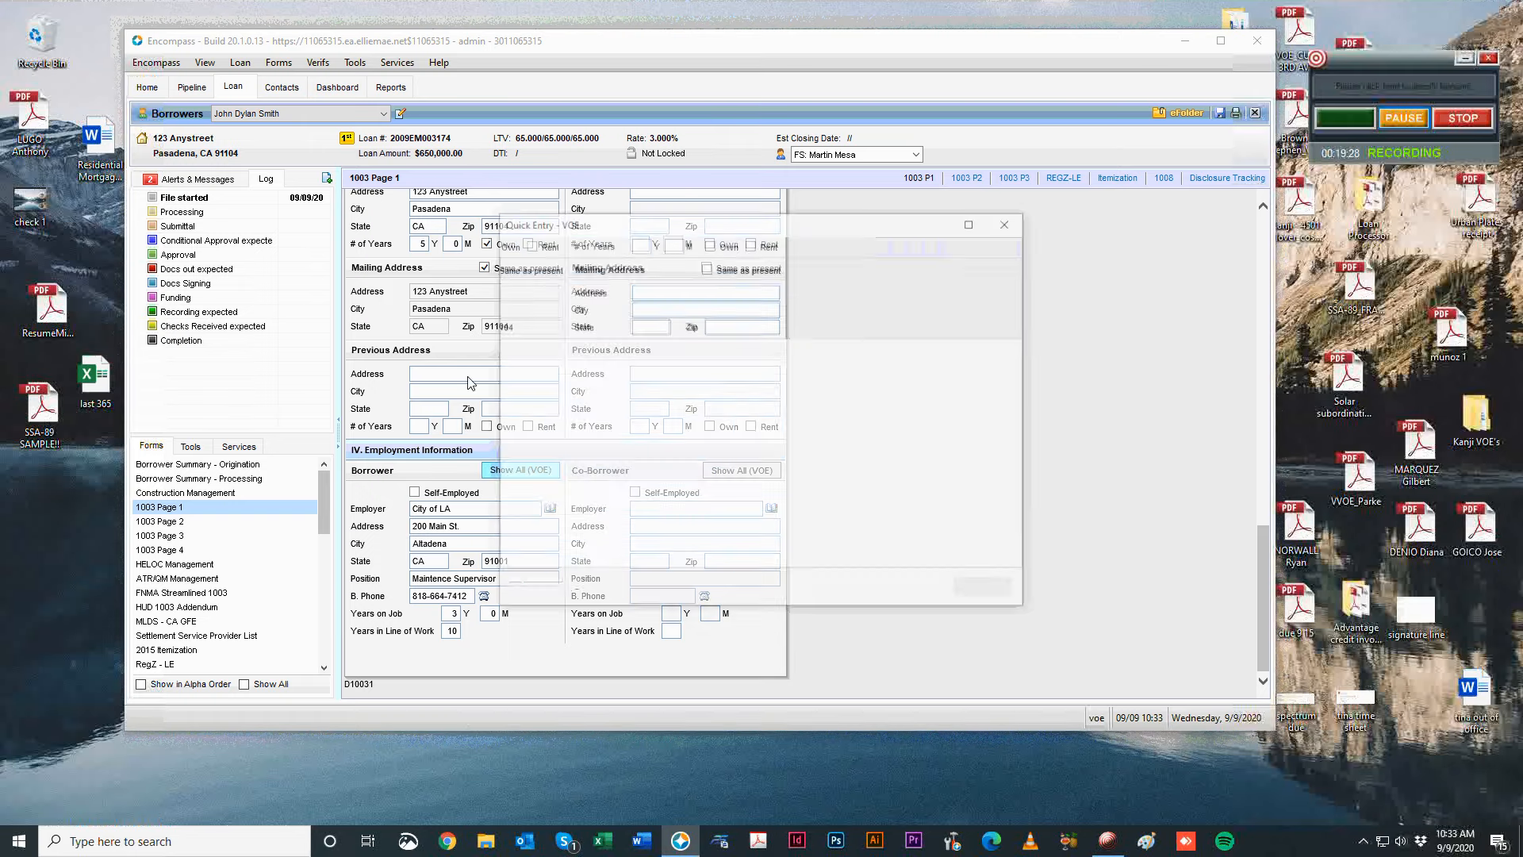
{"action": "scroll", "coordinate": [854, 513], "scroll_direction": "down", "scroll_amount": 5}
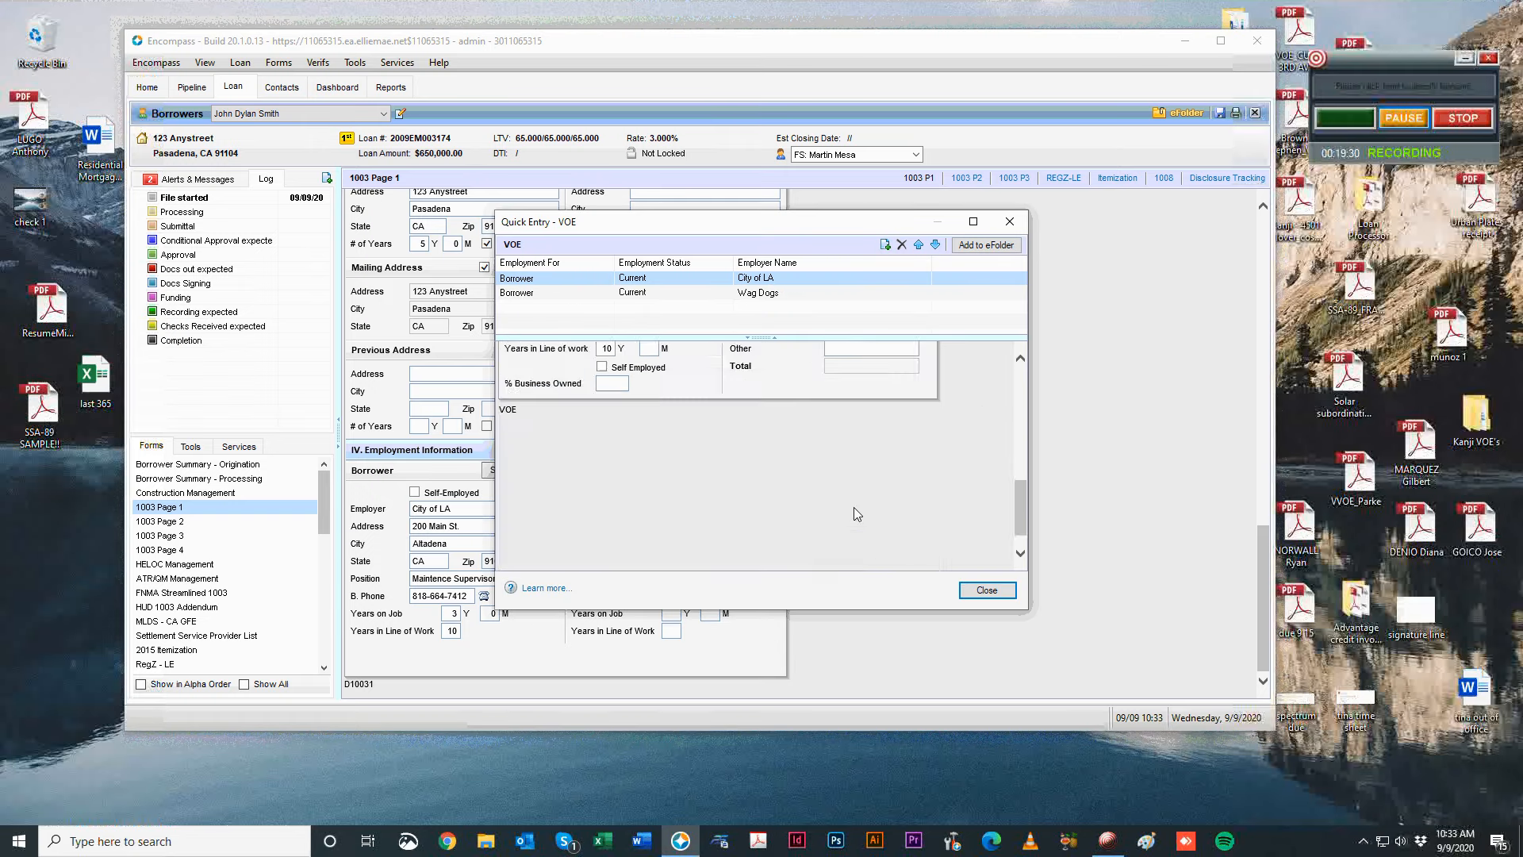
{"action": "scroll", "coordinate": [853, 514], "scroll_direction": "up", "scroll_amount": 3}
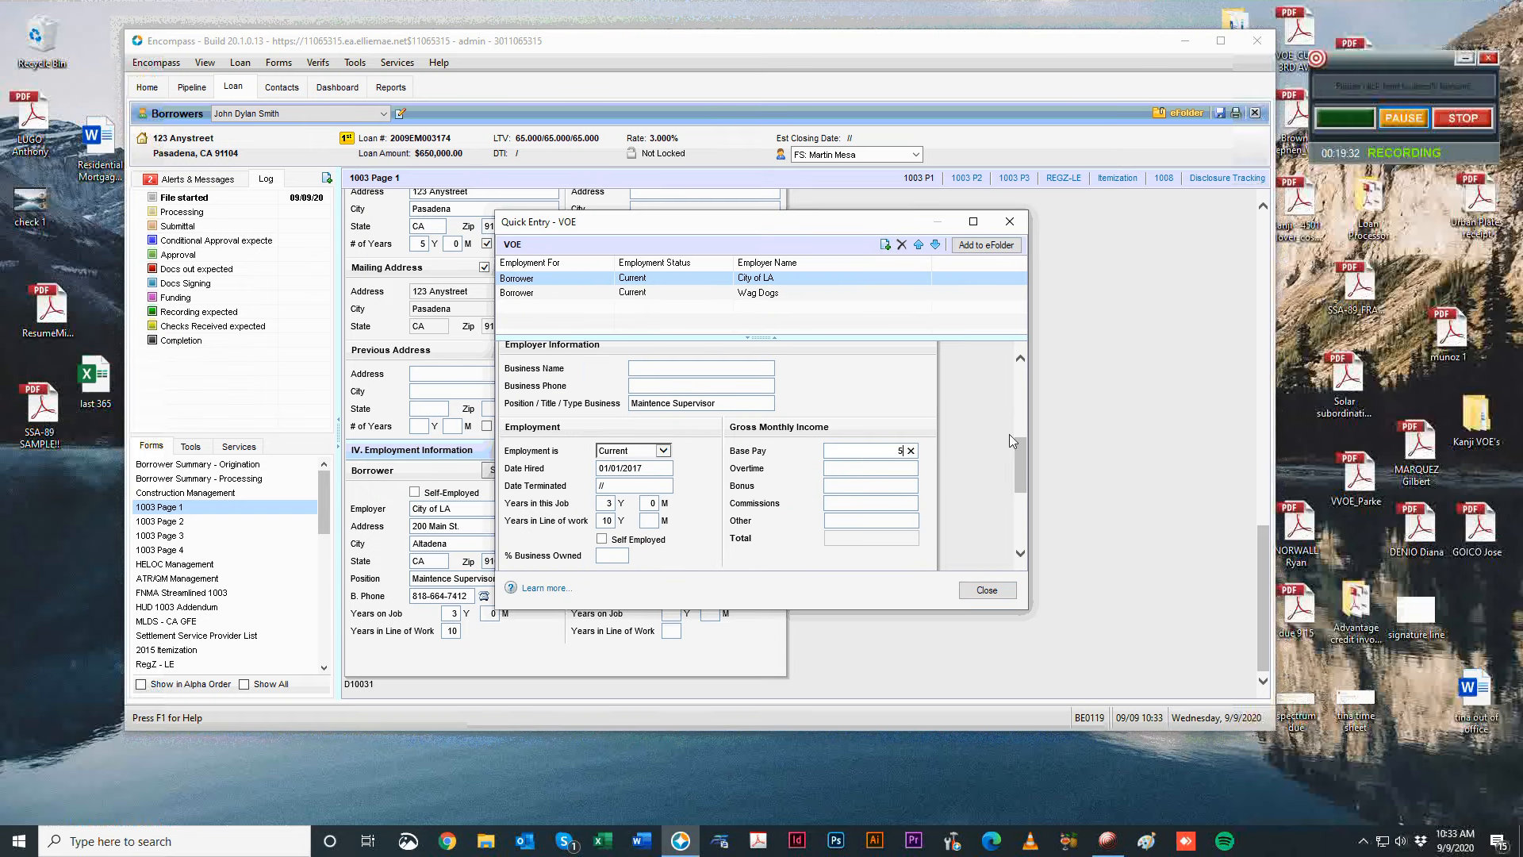
{"action": "type", "text": "00"}
{"action": "left_click", "coordinate": [986, 589]}
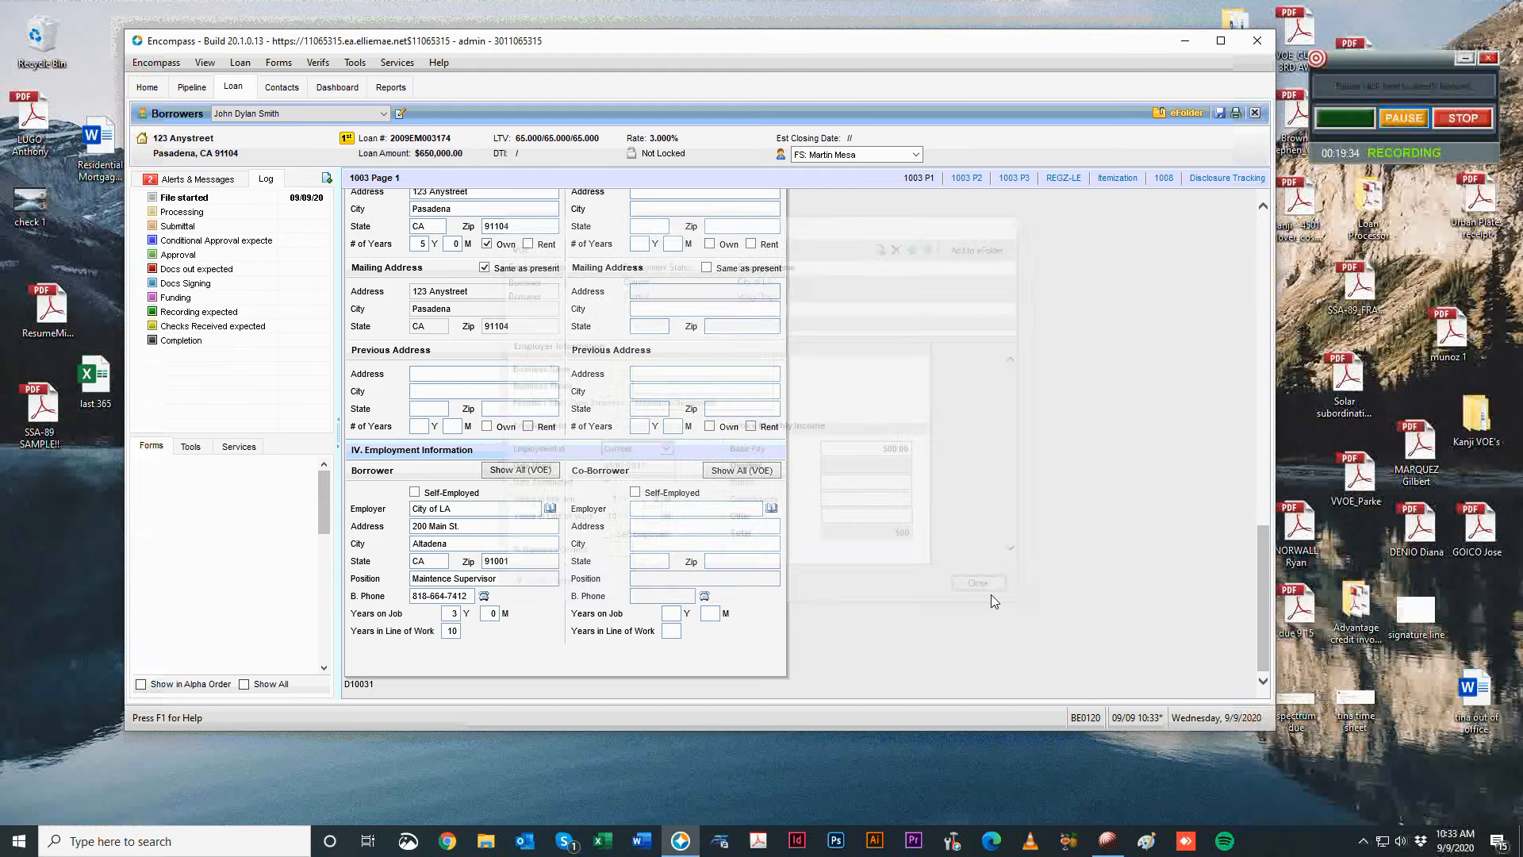
{"action": "left_click", "coordinate": [227, 520]}
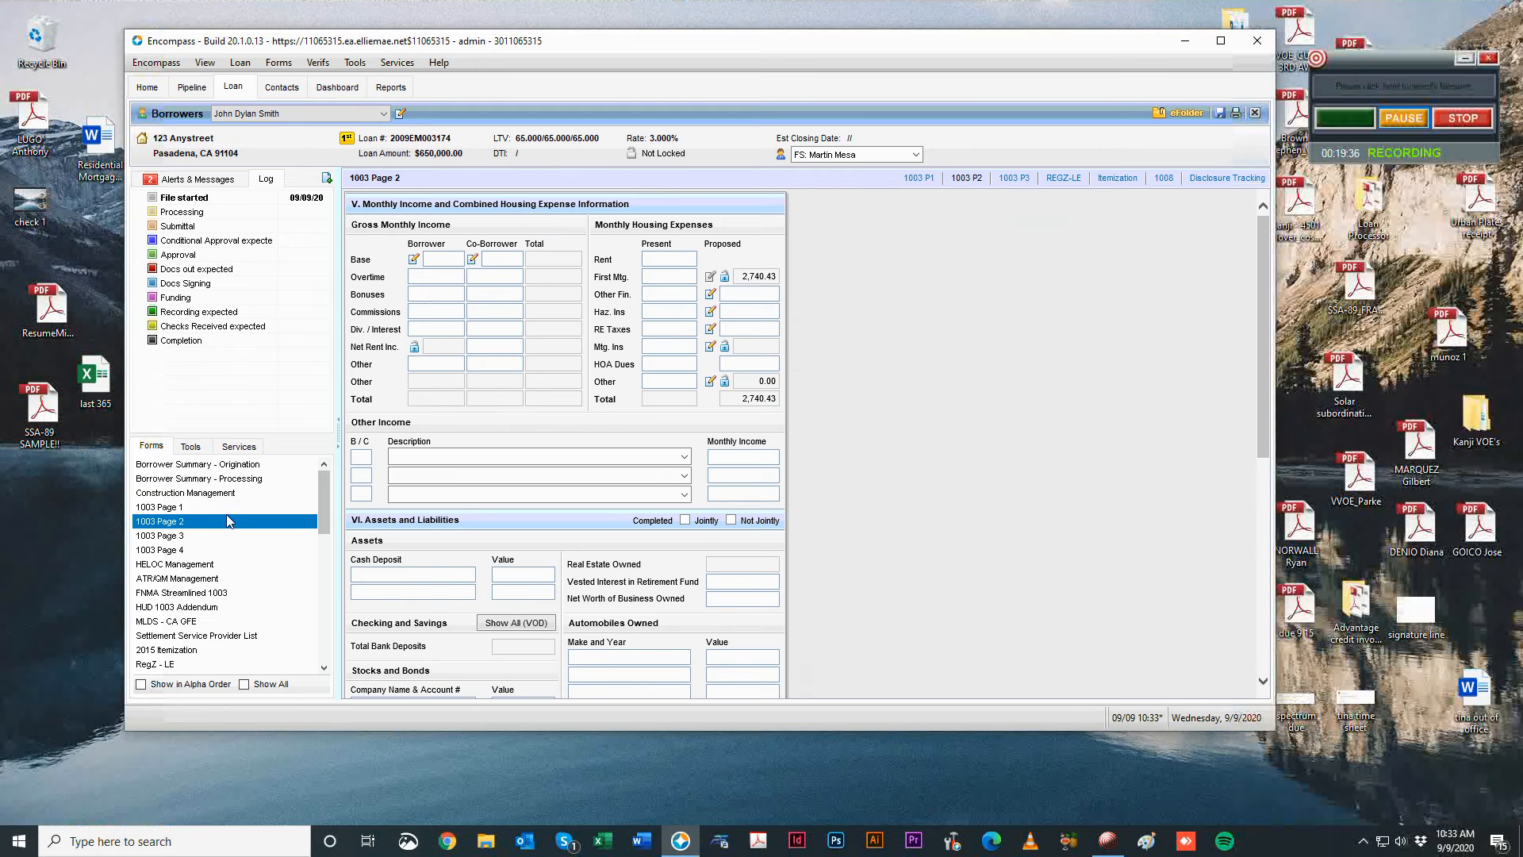
{"action": "left_click", "coordinate": [206, 508]}
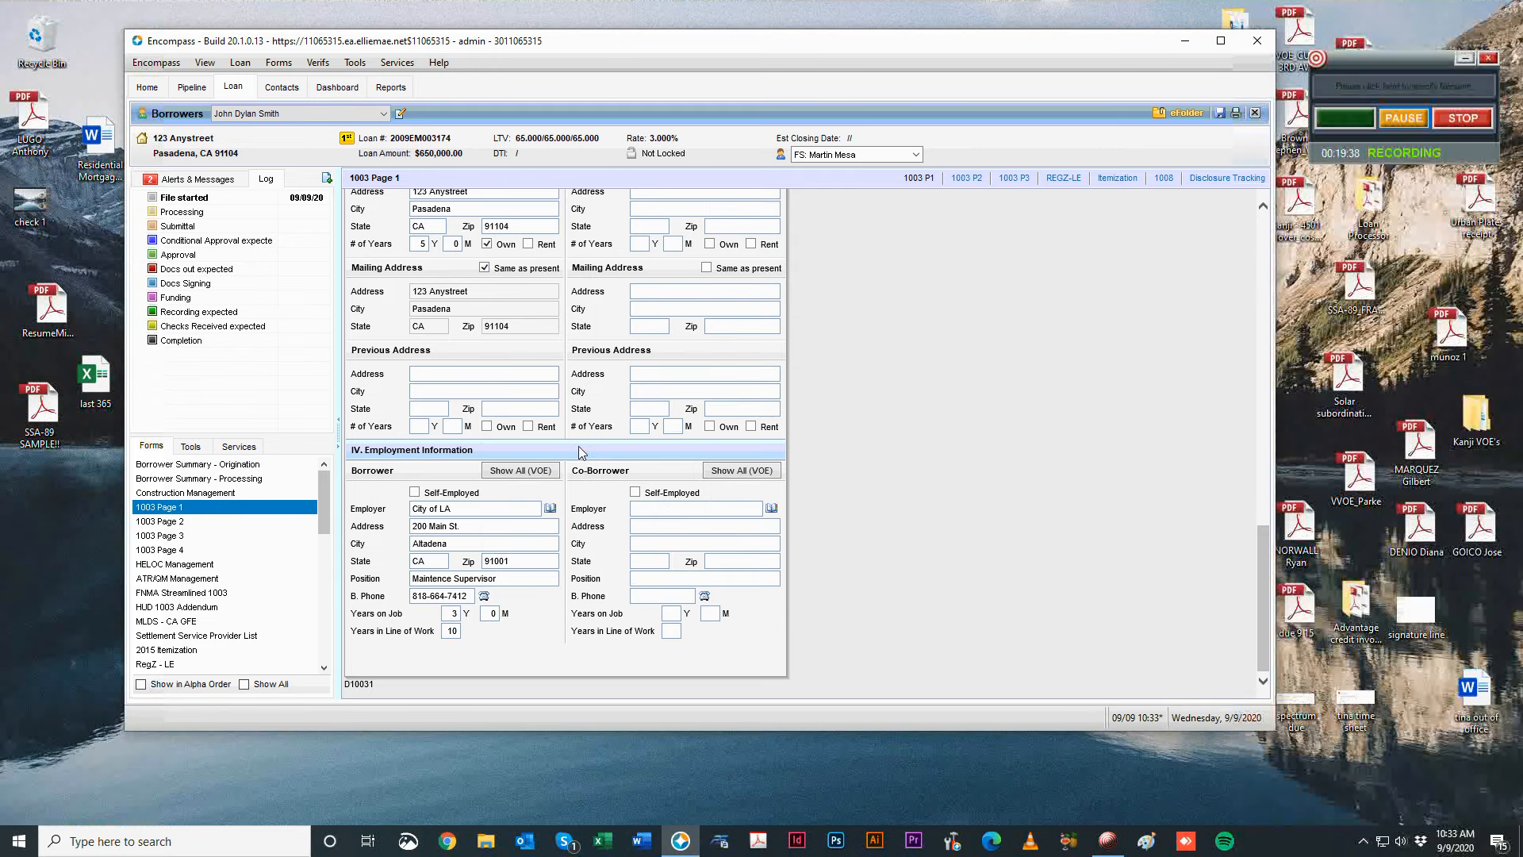
{"action": "left_click", "coordinate": [507, 471]}
Delete the 500.00 base pay from the City of LA record.
{"action": "scroll", "coordinate": [958, 458], "scroll_direction": "up", "scroll_amount": 3}
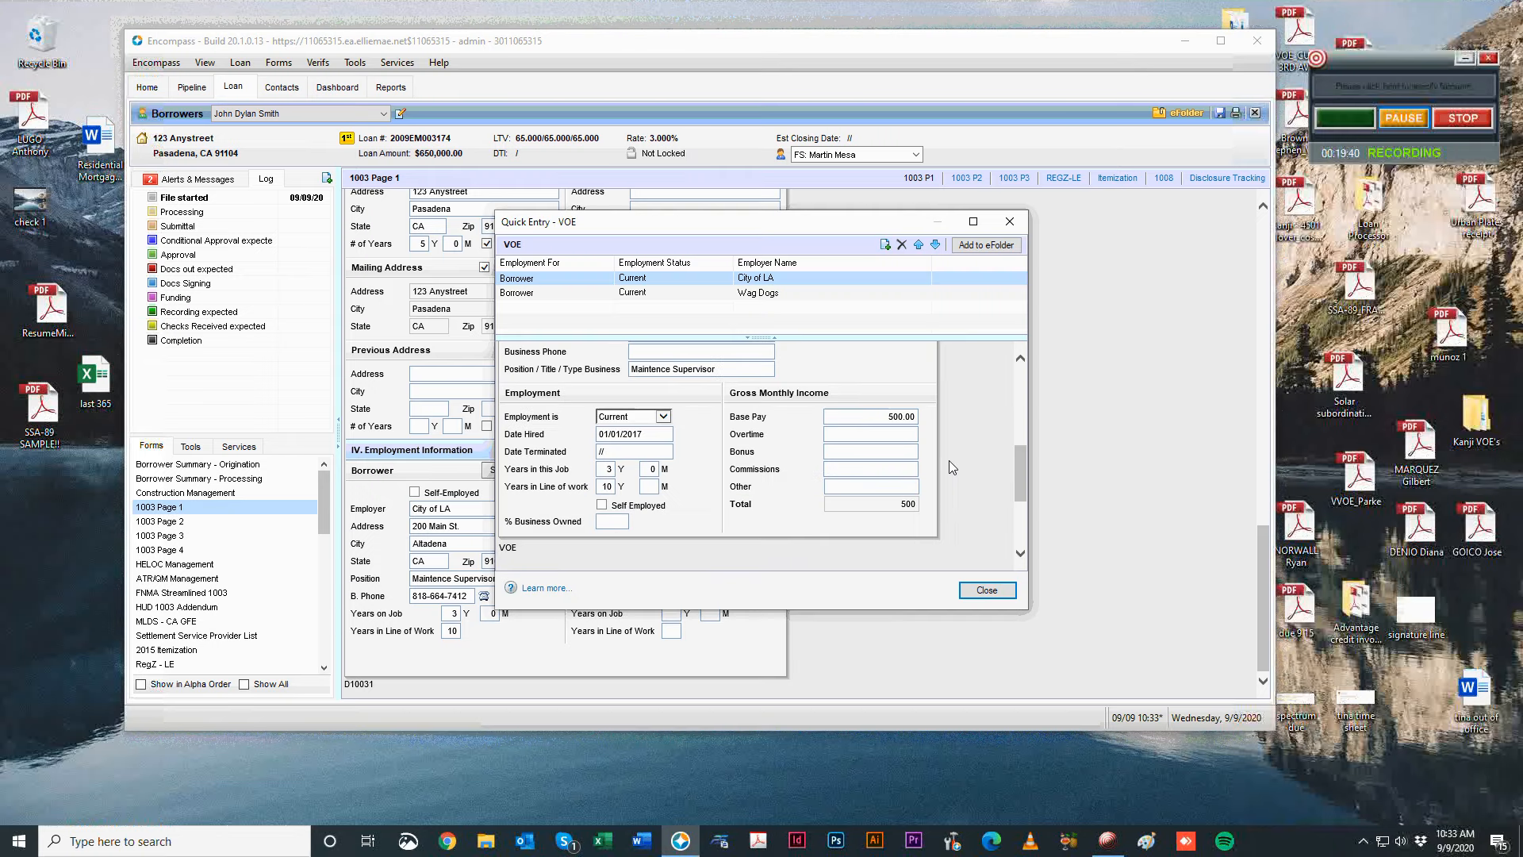
{"action": "left_click_drag", "start_coordinate": [875, 419], "coordinate": [1175, 415]}
{"action": "key", "text": "BackSpace"}
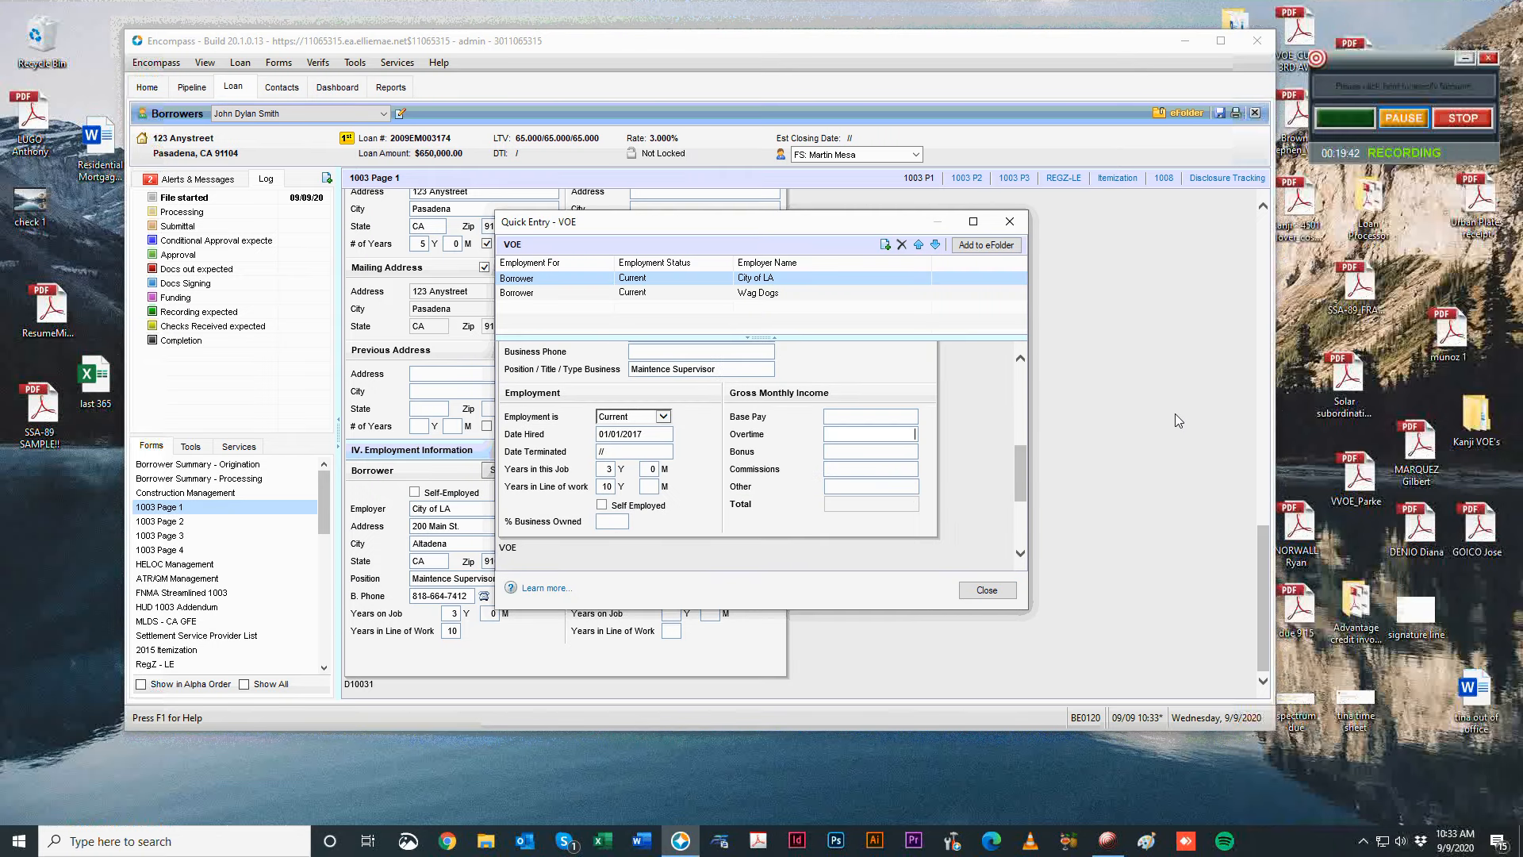
{"action": "scroll", "coordinate": [976, 500], "scroll_direction": "up", "scroll_amount": 5}
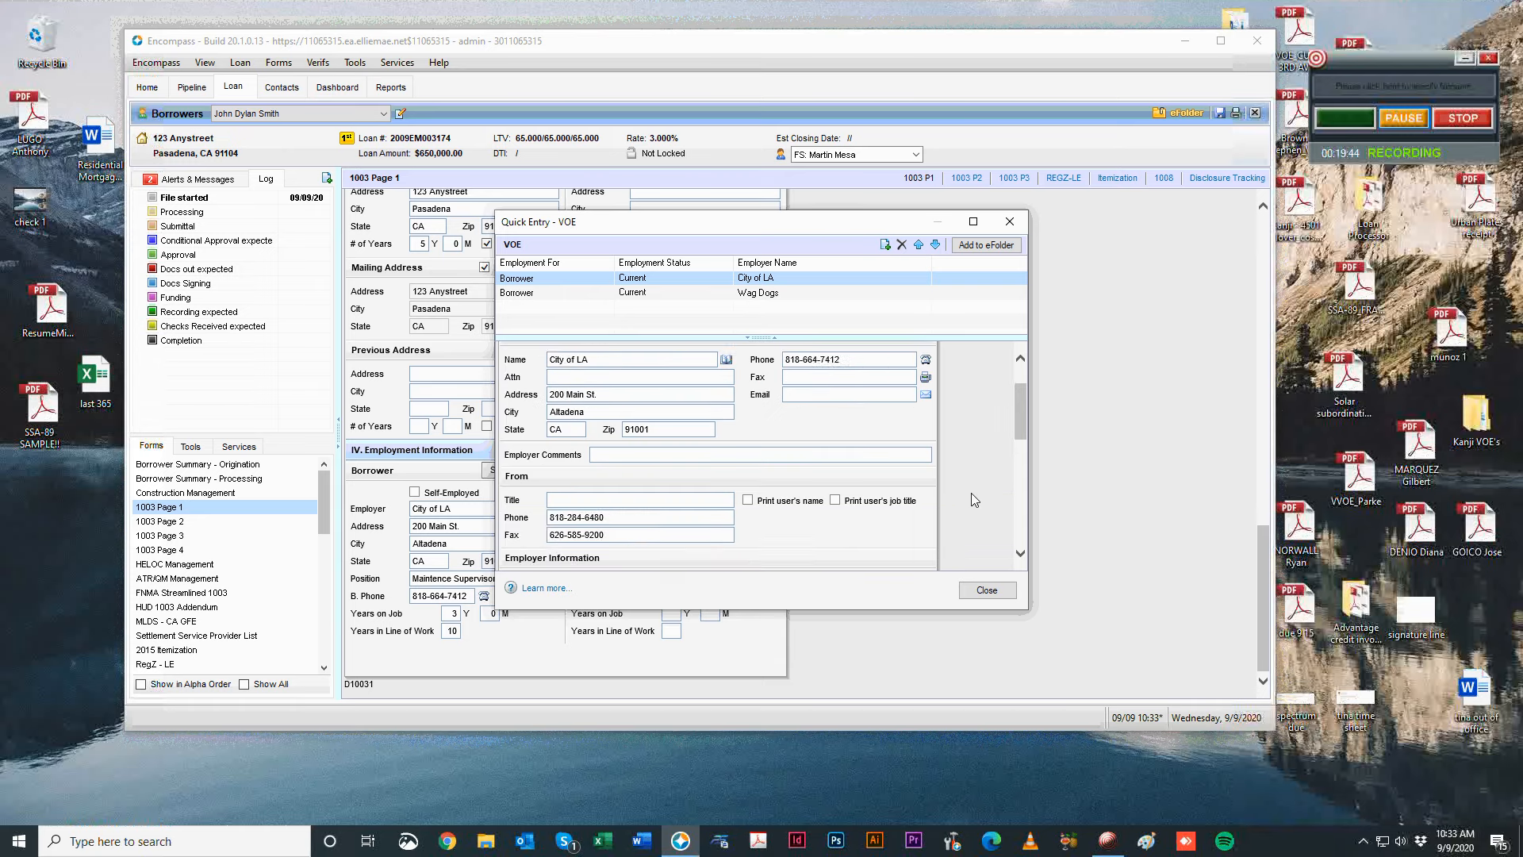
{"action": "scroll", "coordinate": [975, 498], "scroll_direction": "up", "scroll_amount": 2}
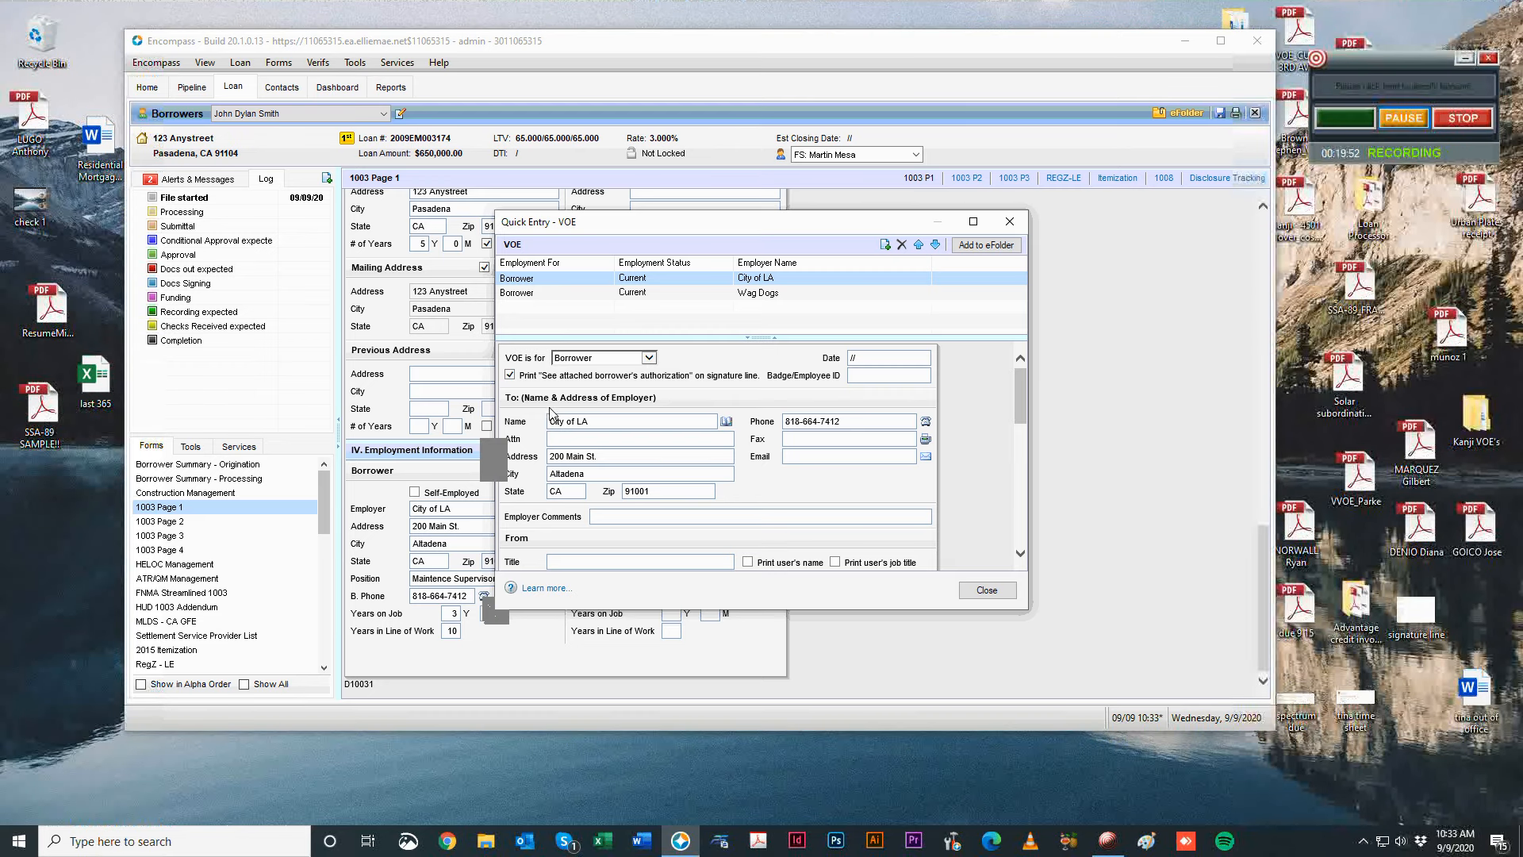
{"action": "scroll", "coordinate": [960, 429], "scroll_direction": "down", "scroll_amount": 5}
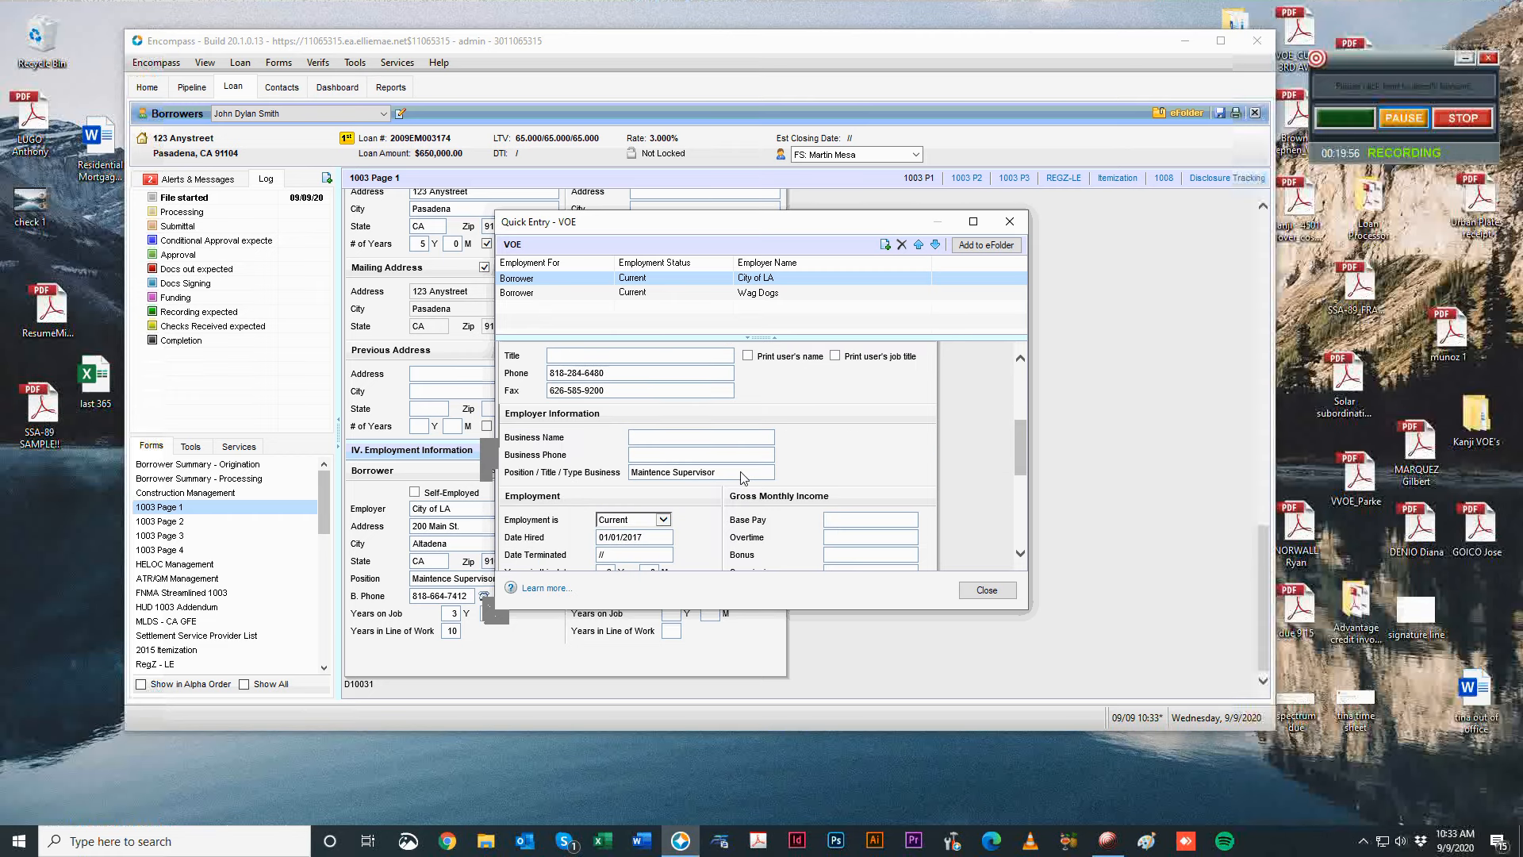
Look over the Wag Dogs record, then go back to the City of LA record.
{"action": "left_click", "coordinate": [723, 294]}
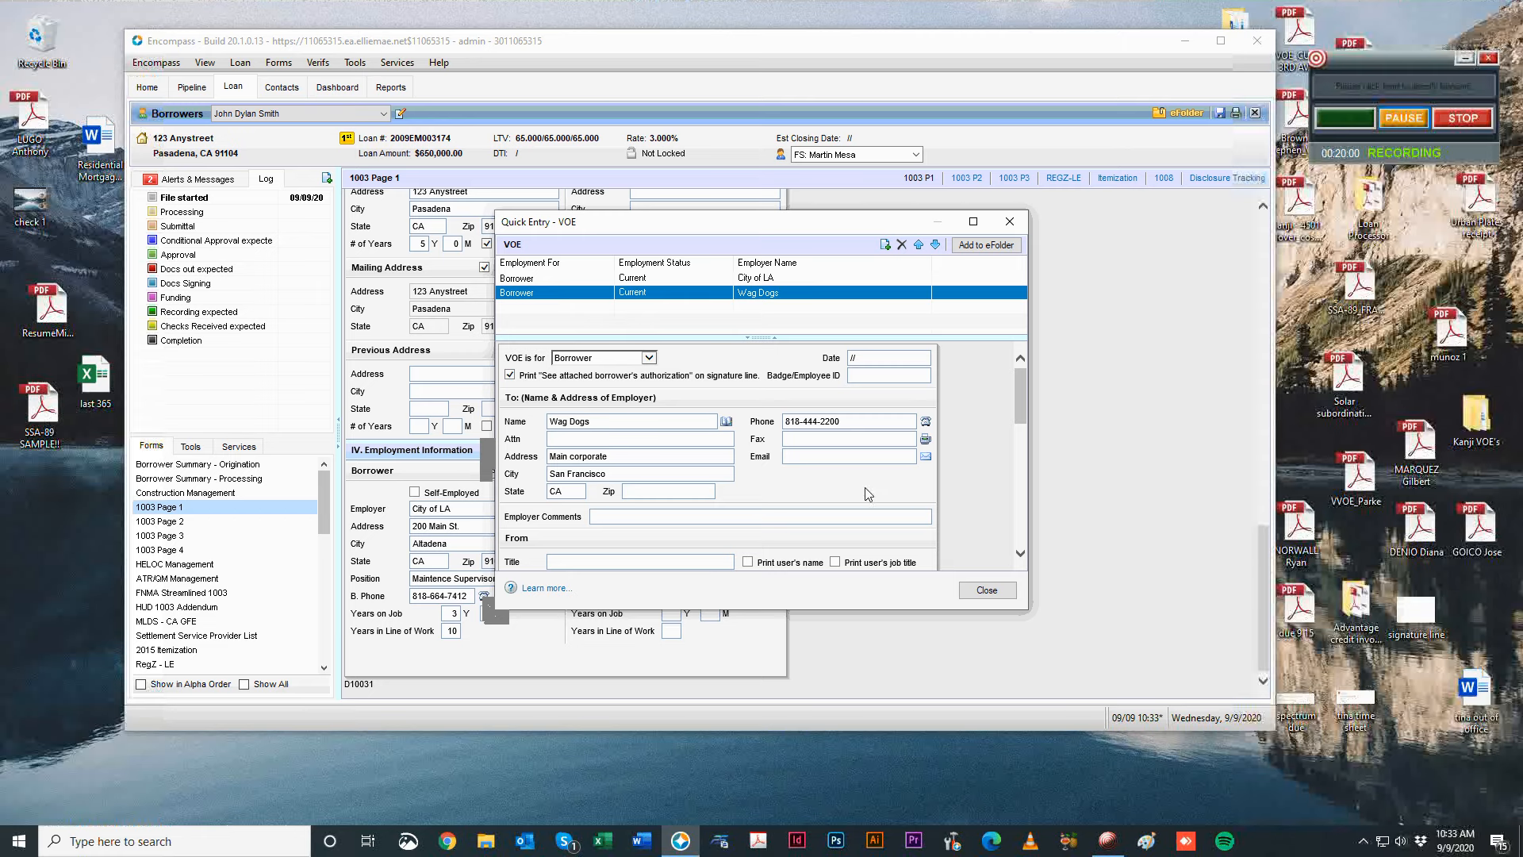
{"action": "scroll", "coordinate": [865, 487], "scroll_direction": "down", "scroll_amount": 4}
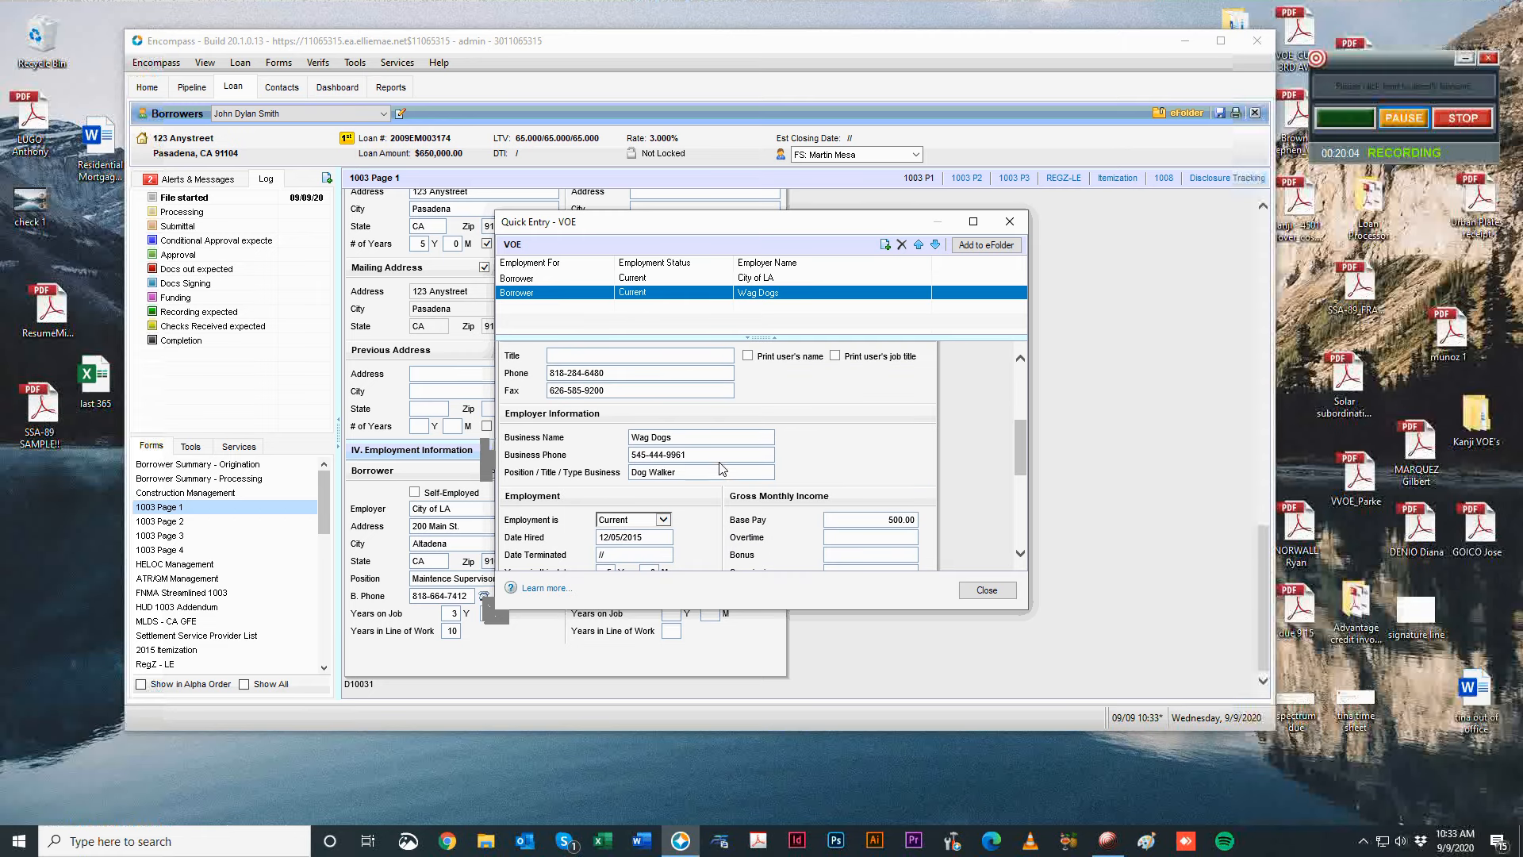
{"action": "scroll", "coordinate": [904, 479], "scroll_direction": "up", "scroll_amount": 1}
{"action": "scroll", "coordinate": [905, 480], "scroll_direction": "up", "scroll_amount": 3}
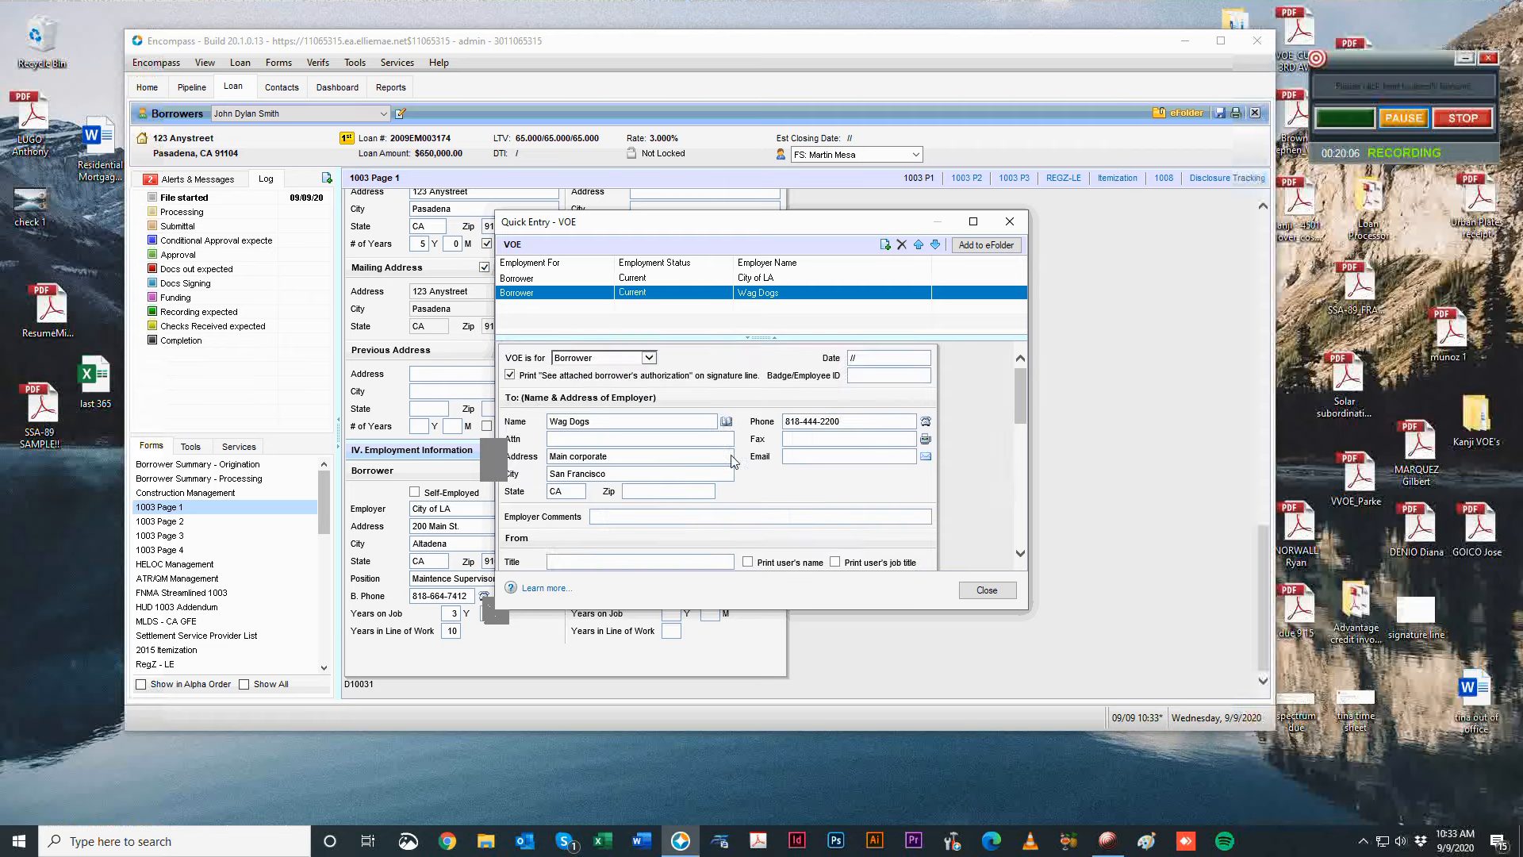
{"action": "scroll", "coordinate": [923, 479], "scroll_direction": "down", "scroll_amount": 4}
{"action": "scroll", "coordinate": [737, 491], "scroll_direction": "down", "scroll_amount": 2}
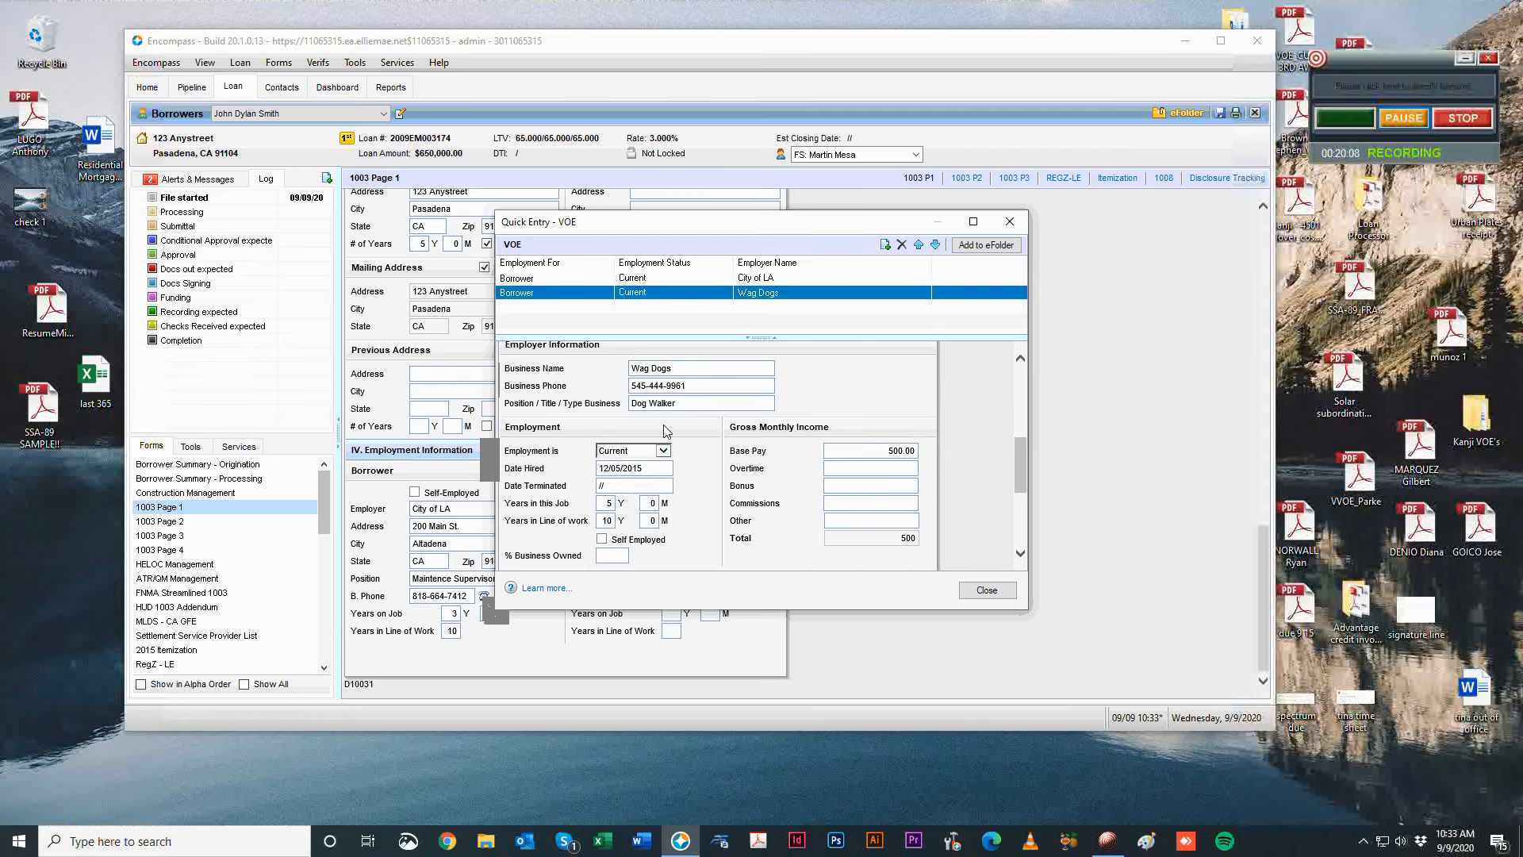
{"action": "left_click", "coordinate": [738, 291]}
{"action": "left_click", "coordinate": [737, 279]}
{"action": "scroll", "coordinate": [902, 554], "scroll_direction": "down", "scroll_amount": 1}
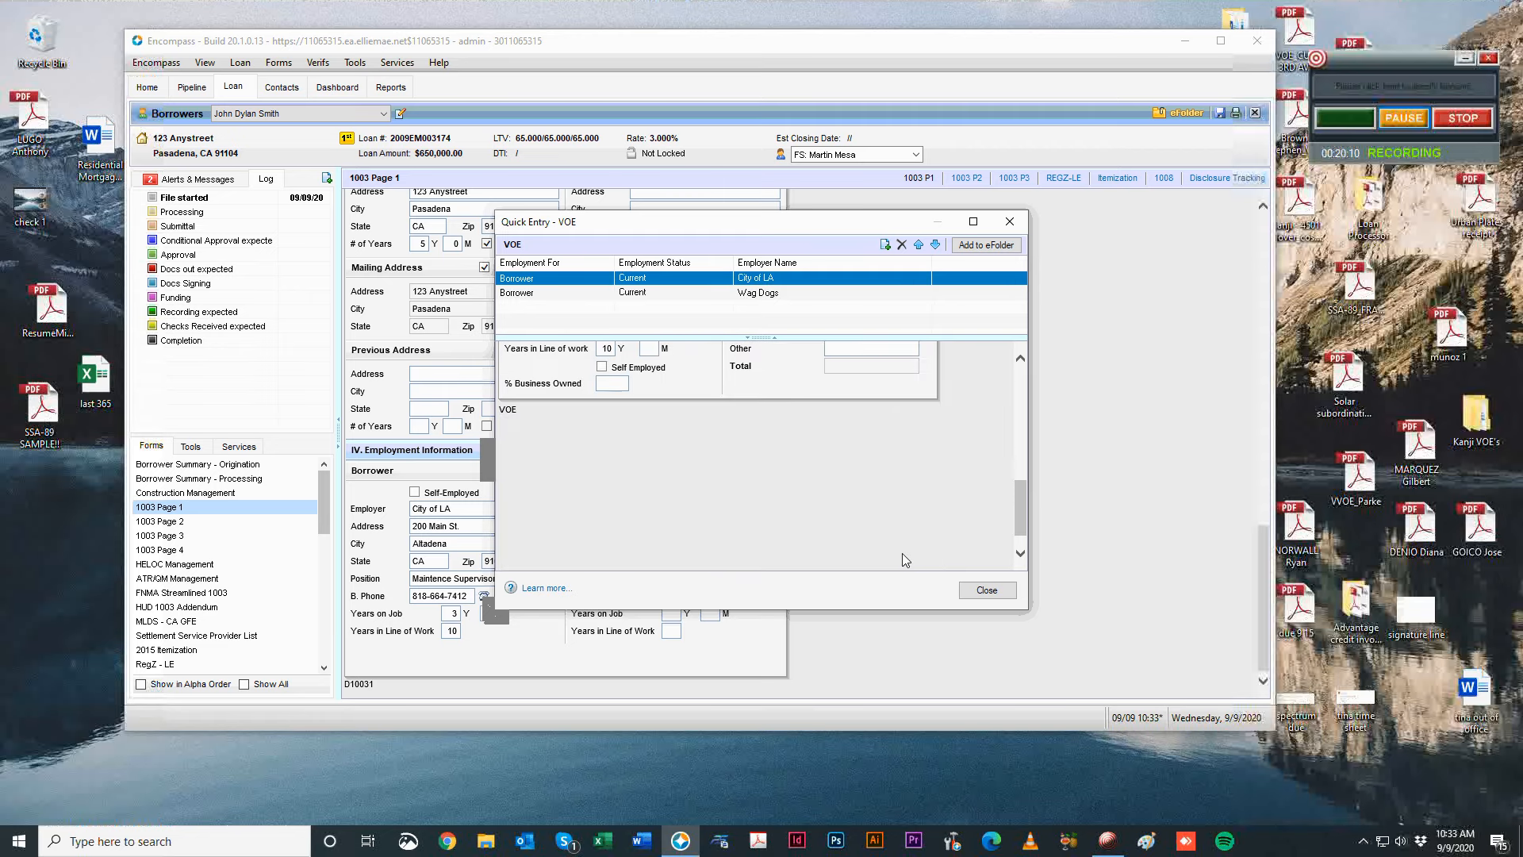
{"action": "scroll", "coordinate": [902, 553], "scroll_direction": "up", "scroll_amount": 1}
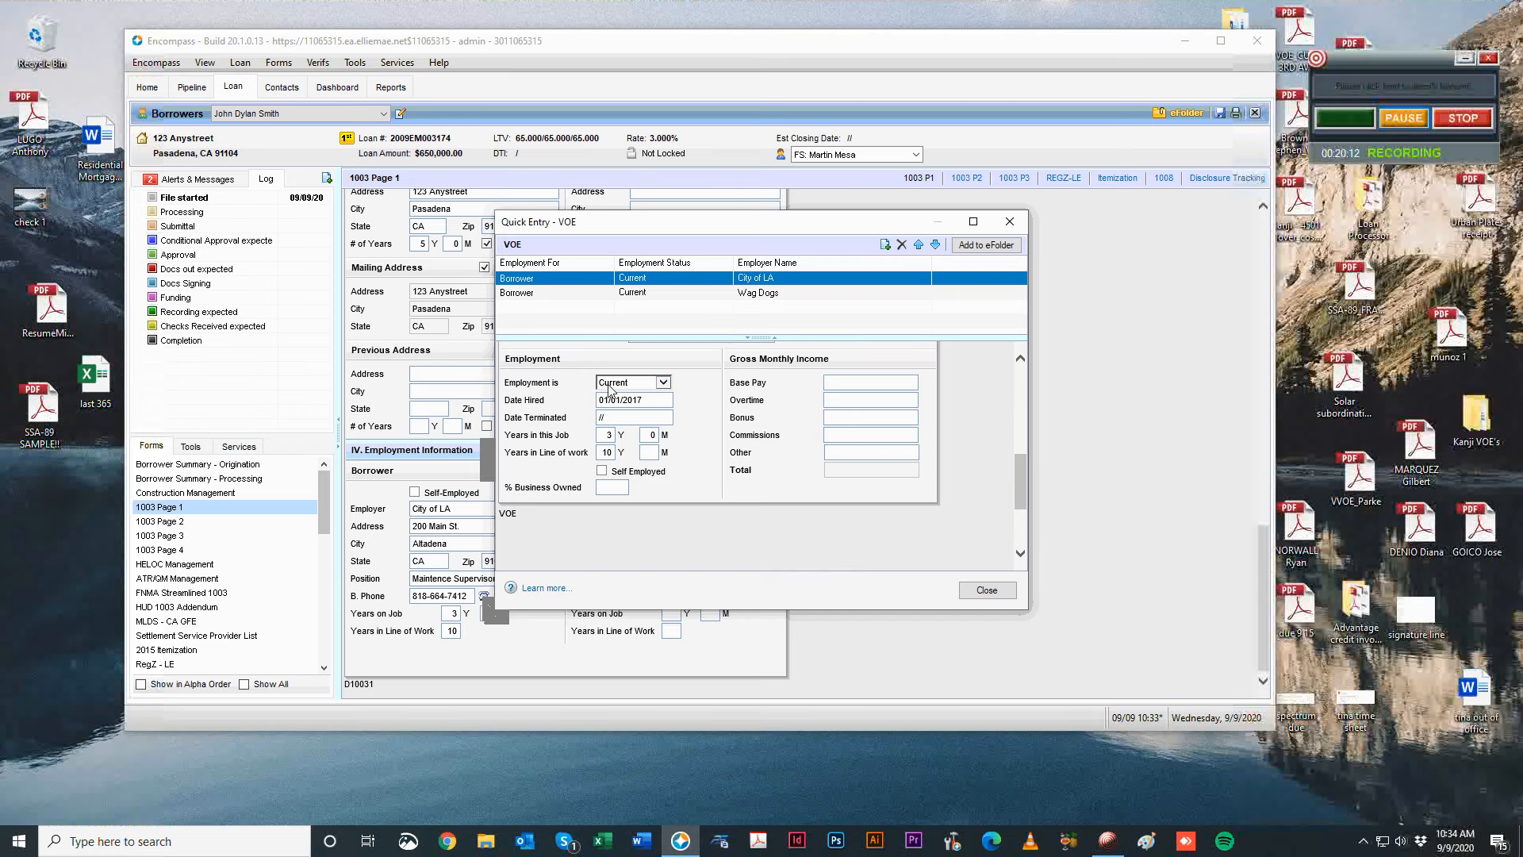
Keep City of LA as Current, with hire date 09/09/2020 and 1 year in this job.
{"action": "left_click", "coordinate": [612, 382]}
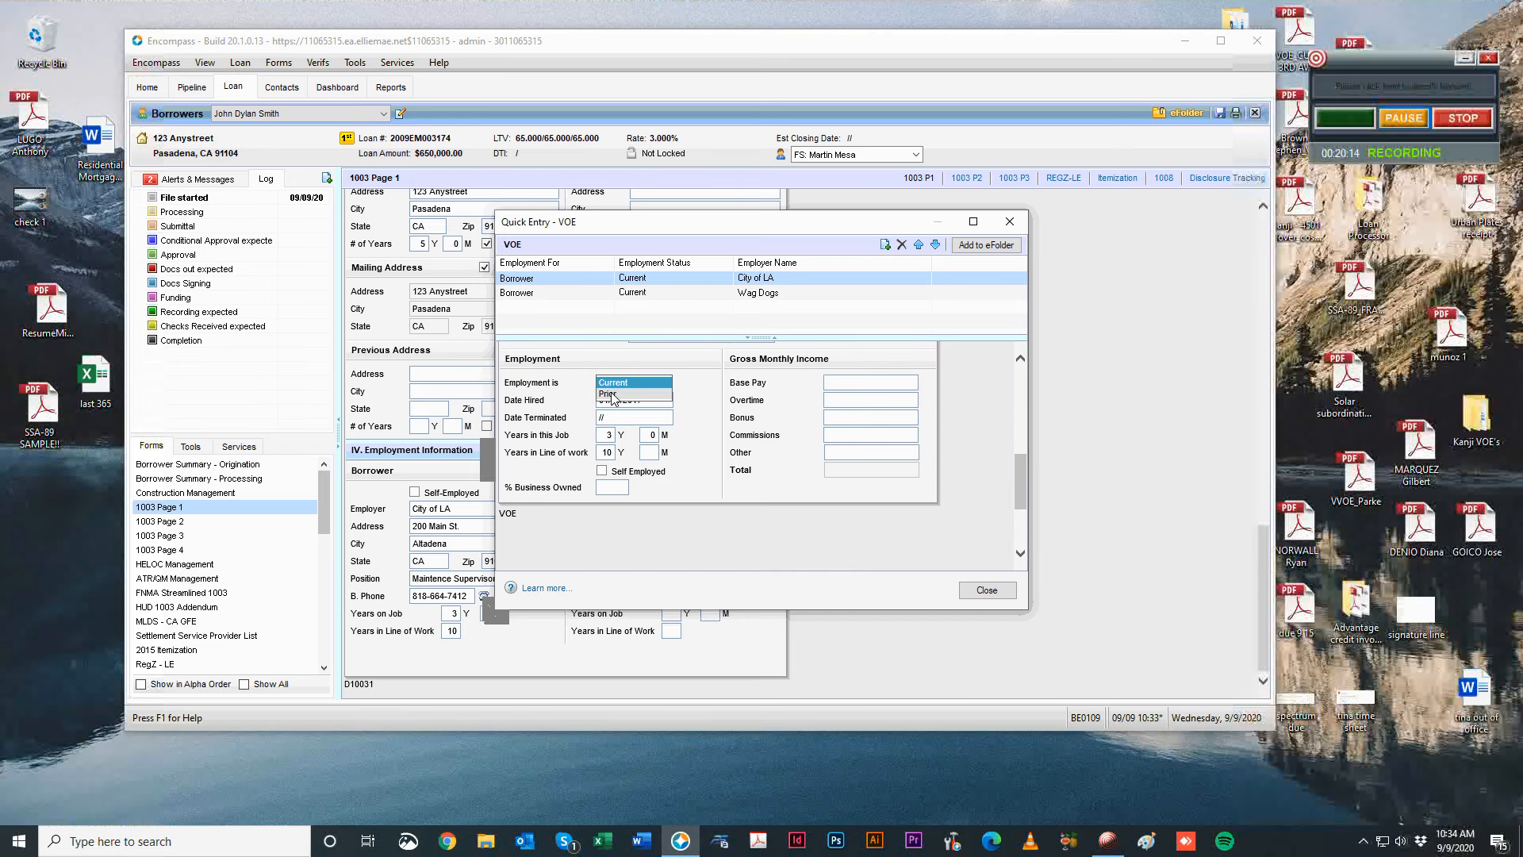
{"action": "left_click", "coordinate": [616, 395]}
{"action": "scroll", "coordinate": [934, 539], "scroll_direction": "down", "scroll_amount": 5}
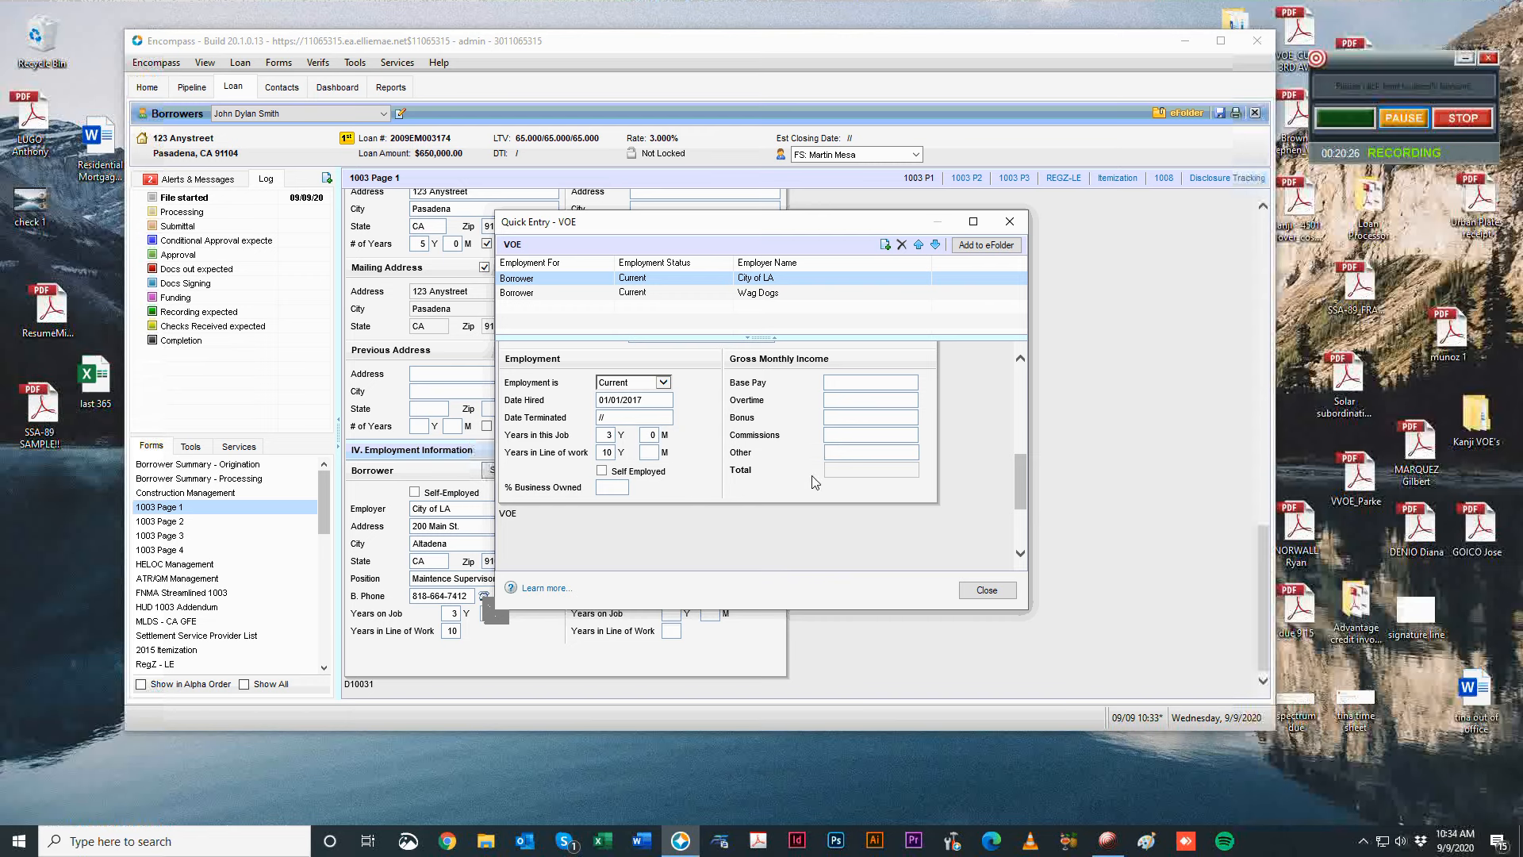
{"action": "left_click", "coordinate": [1412, 120]}
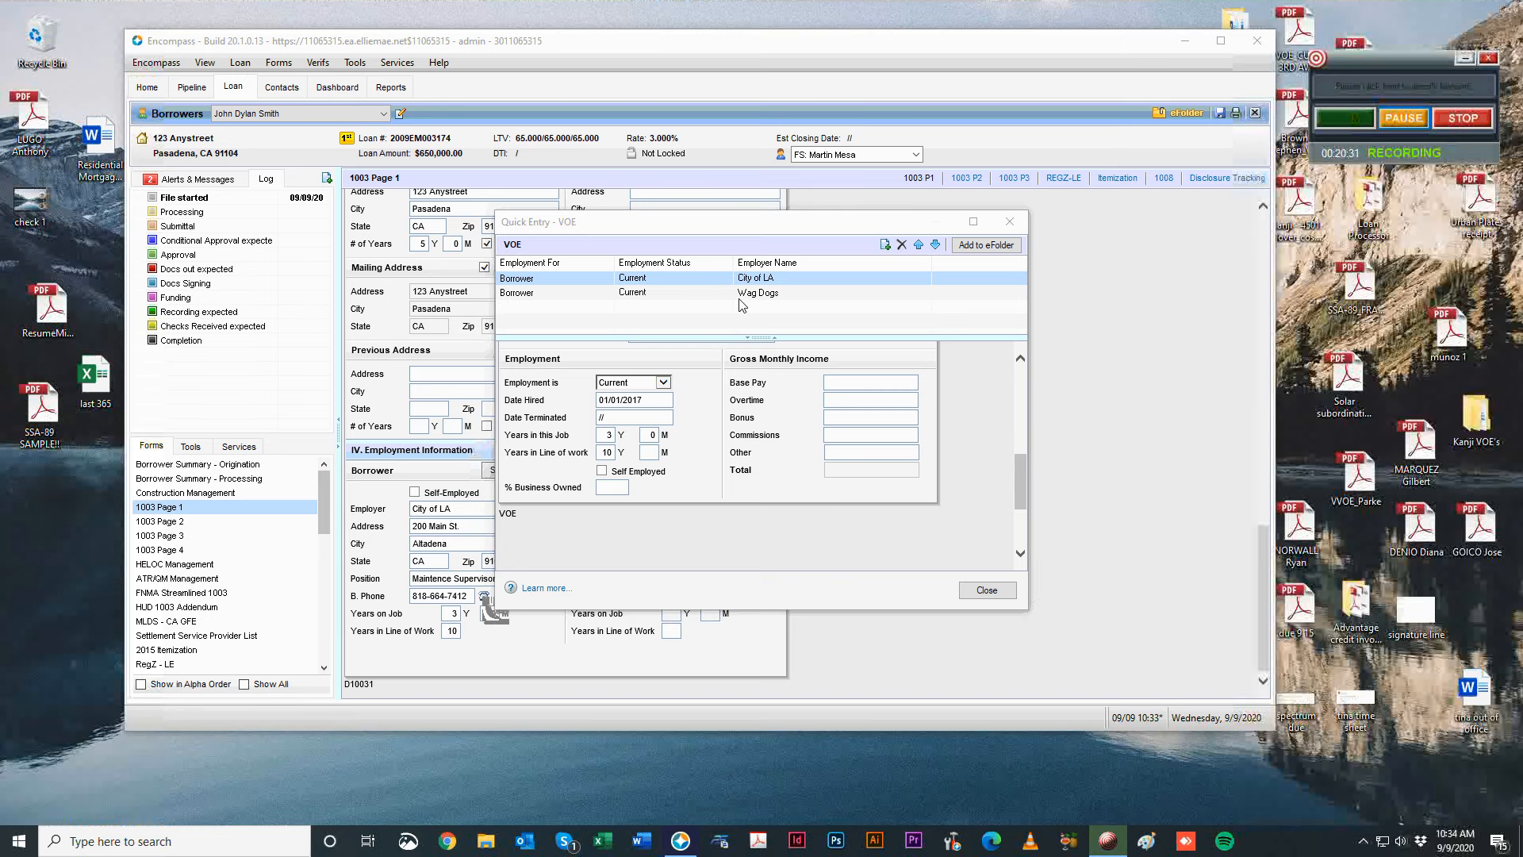
{"action": "scroll", "coordinate": [771, 480], "scroll_direction": "up", "scroll_amount": 5}
{"action": "scroll", "coordinate": [768, 438], "scroll_direction": "down", "scroll_amount": 5}
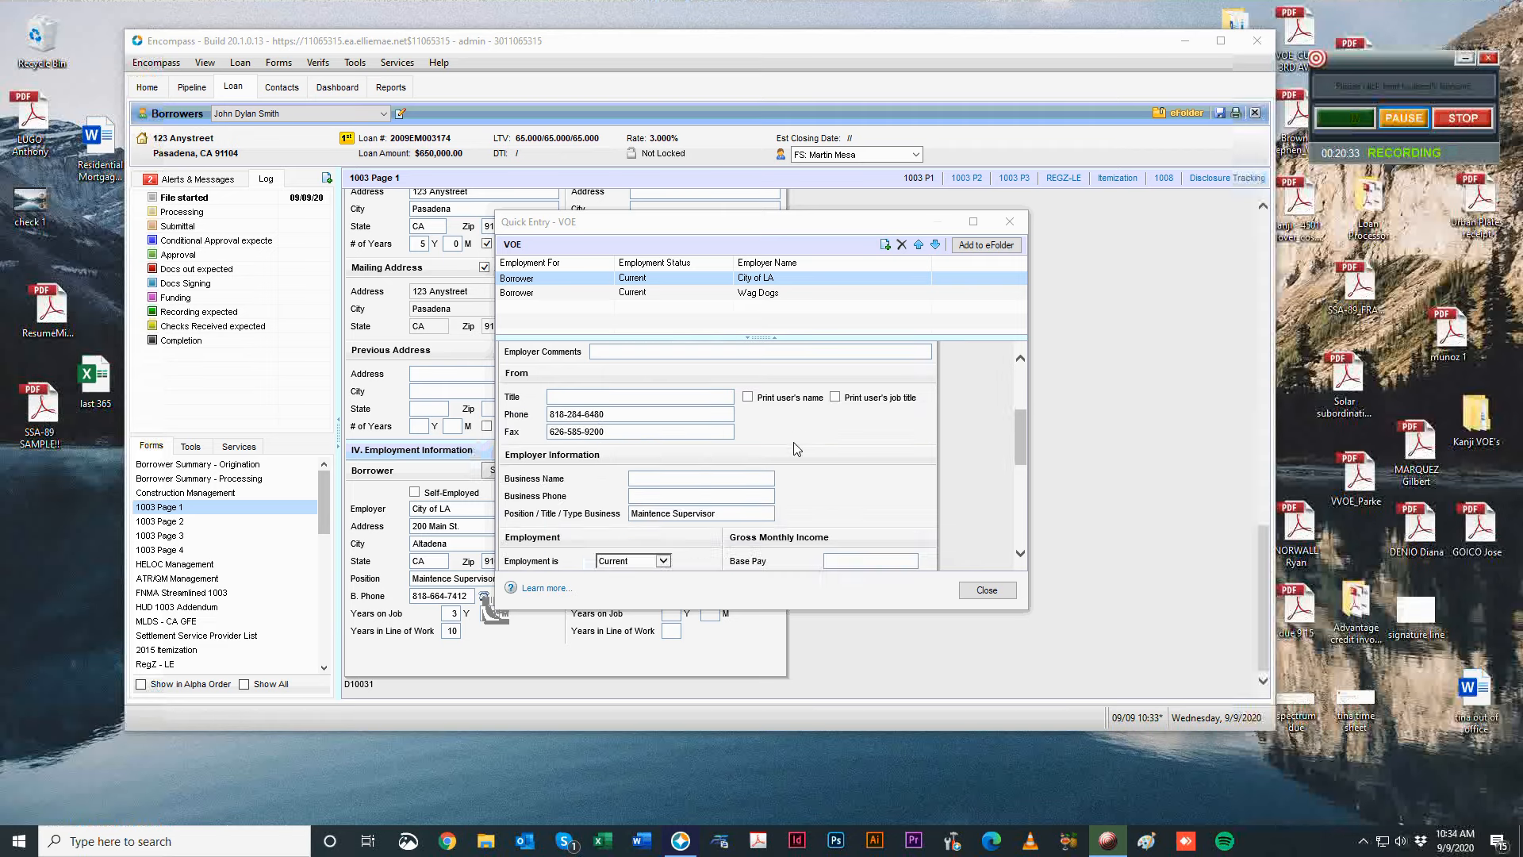
{"action": "scroll", "coordinate": [771, 468], "scroll_direction": "up", "scroll_amount": 1}
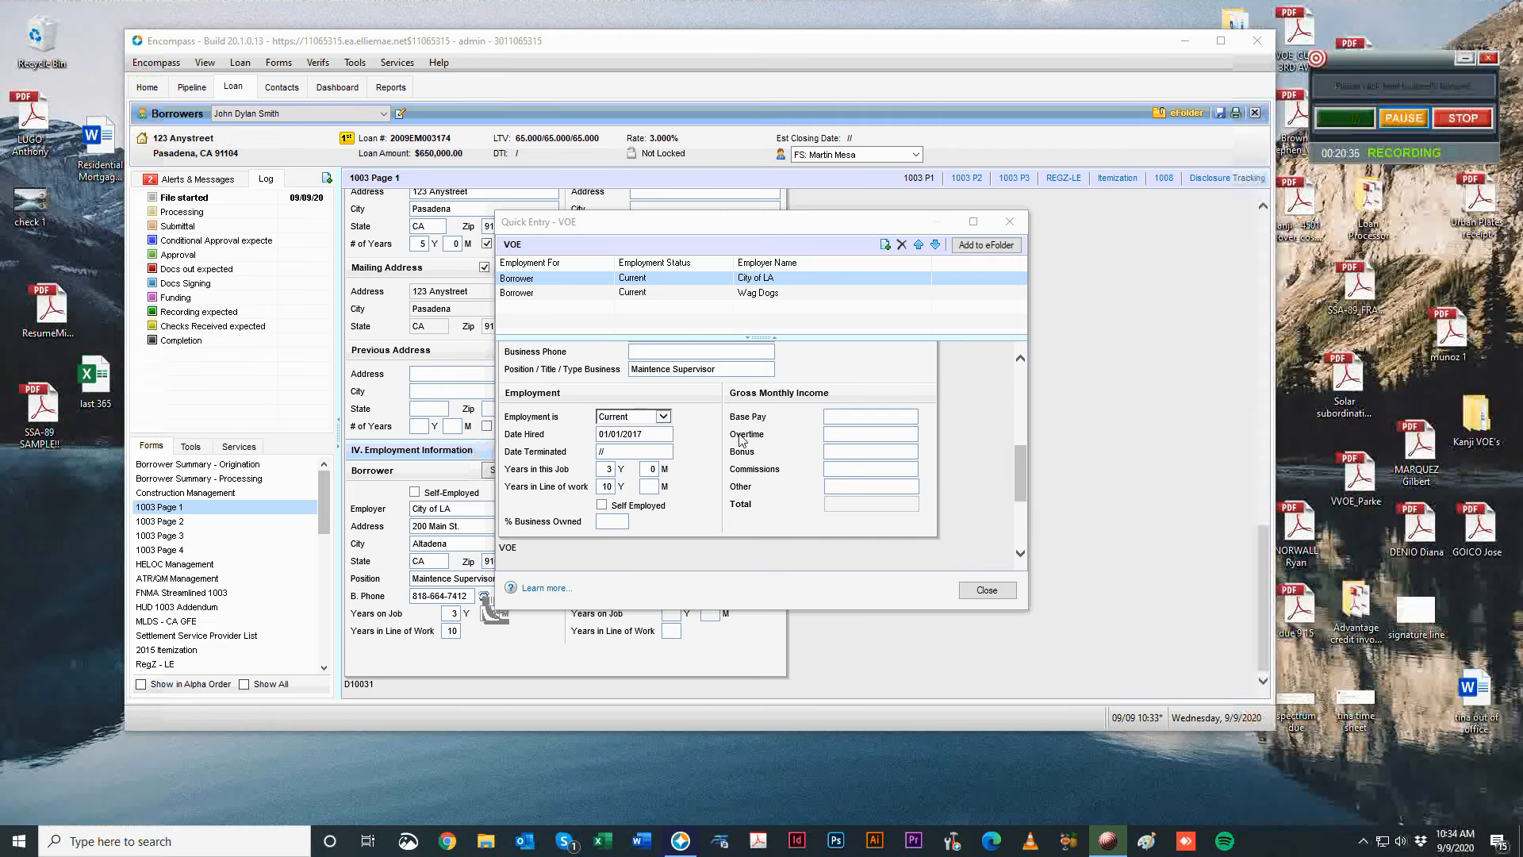
{"action": "left_click", "coordinate": [621, 435]}
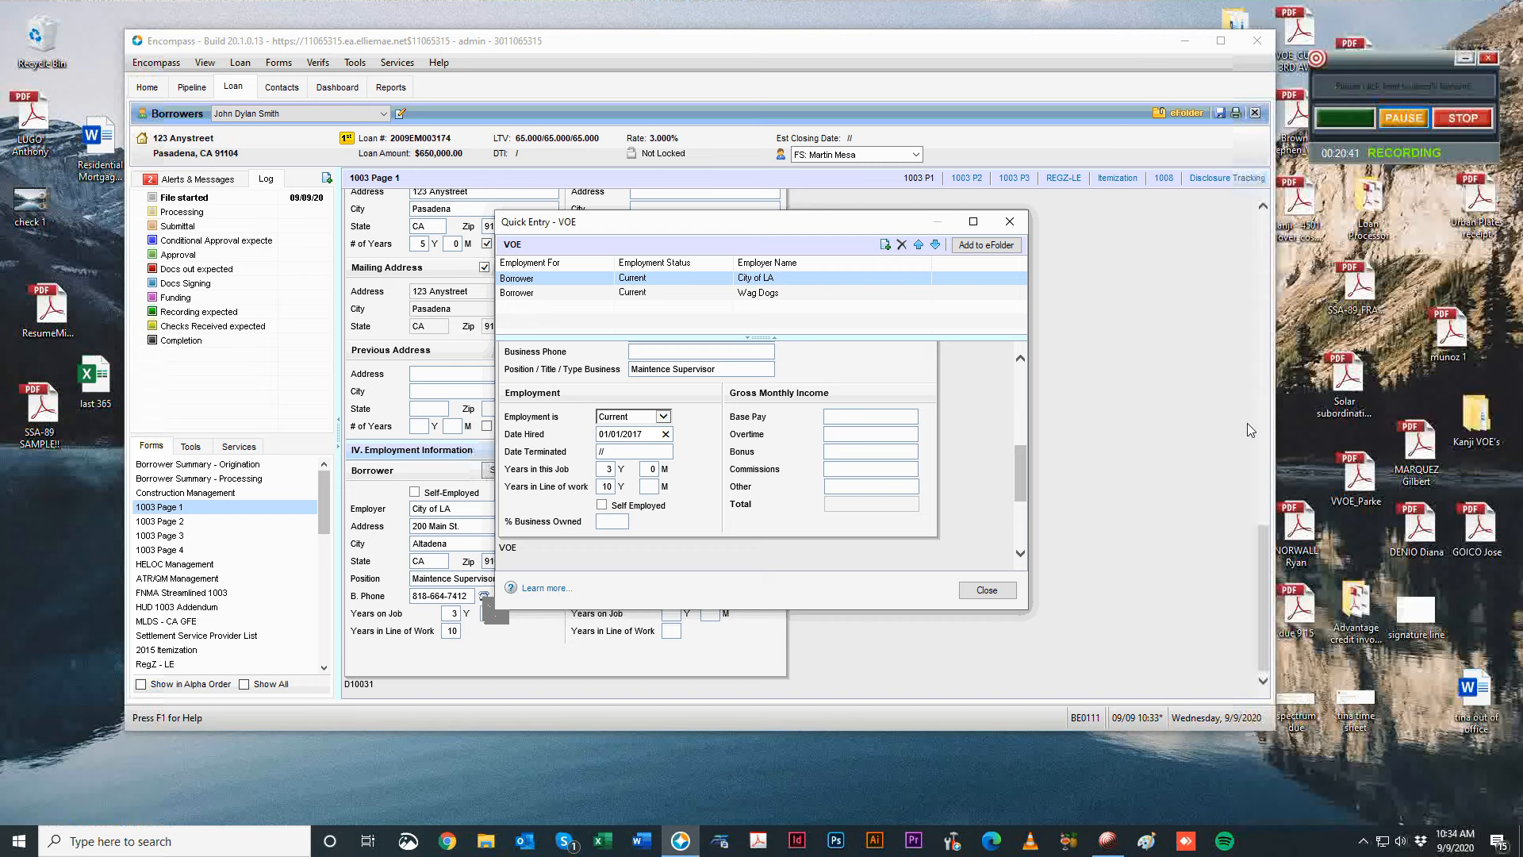
{"action": "key", "text": "ctrl+a"}
{"action": "type", "text": "9"}
{"action": "double_click", "coordinate": [608, 472]}
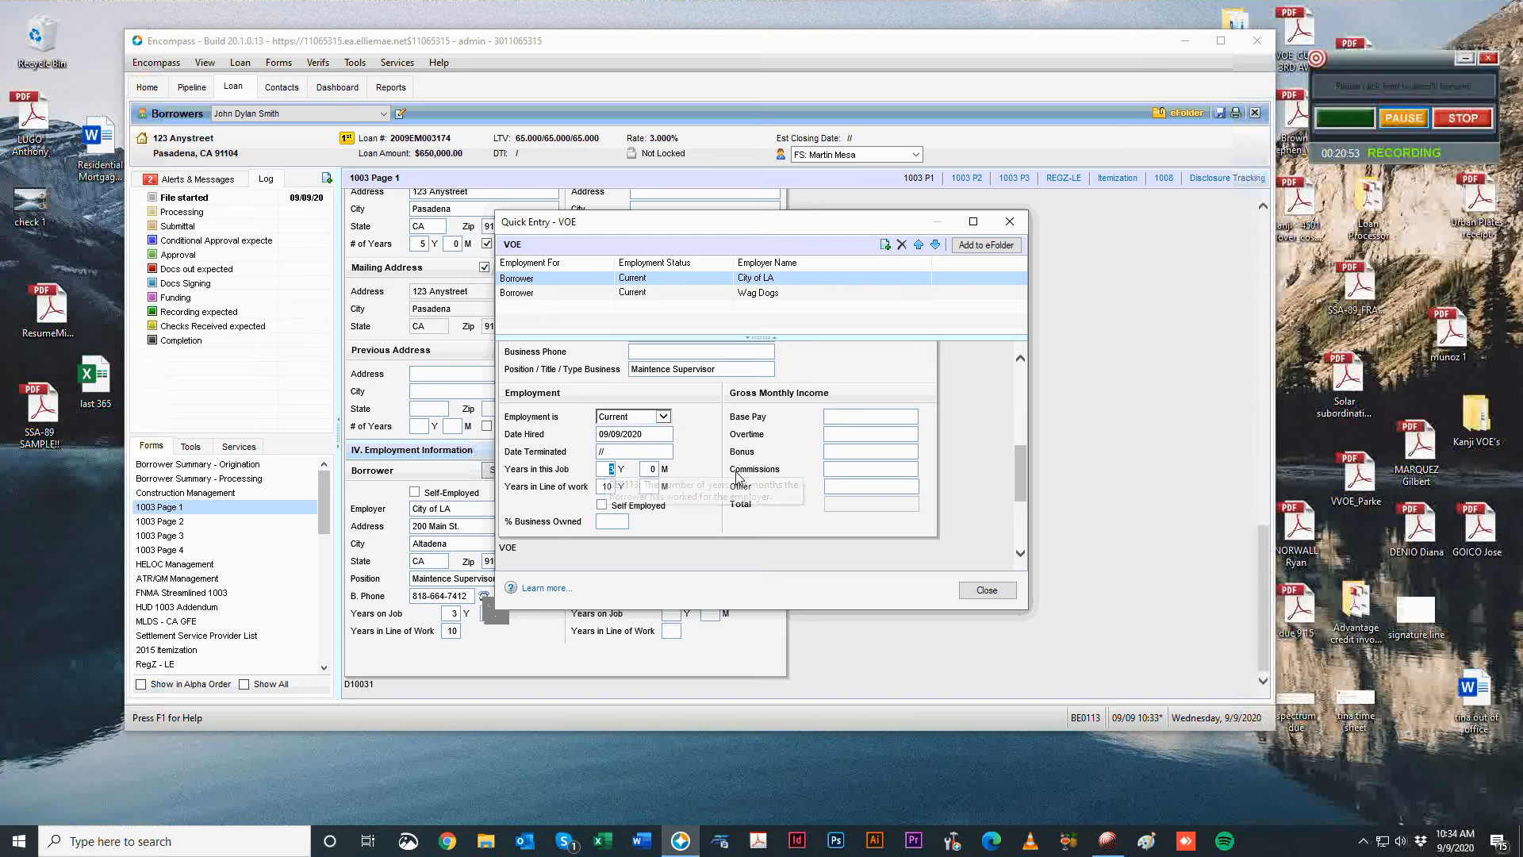
{"action": "left_click", "coordinate": [766, 471]}
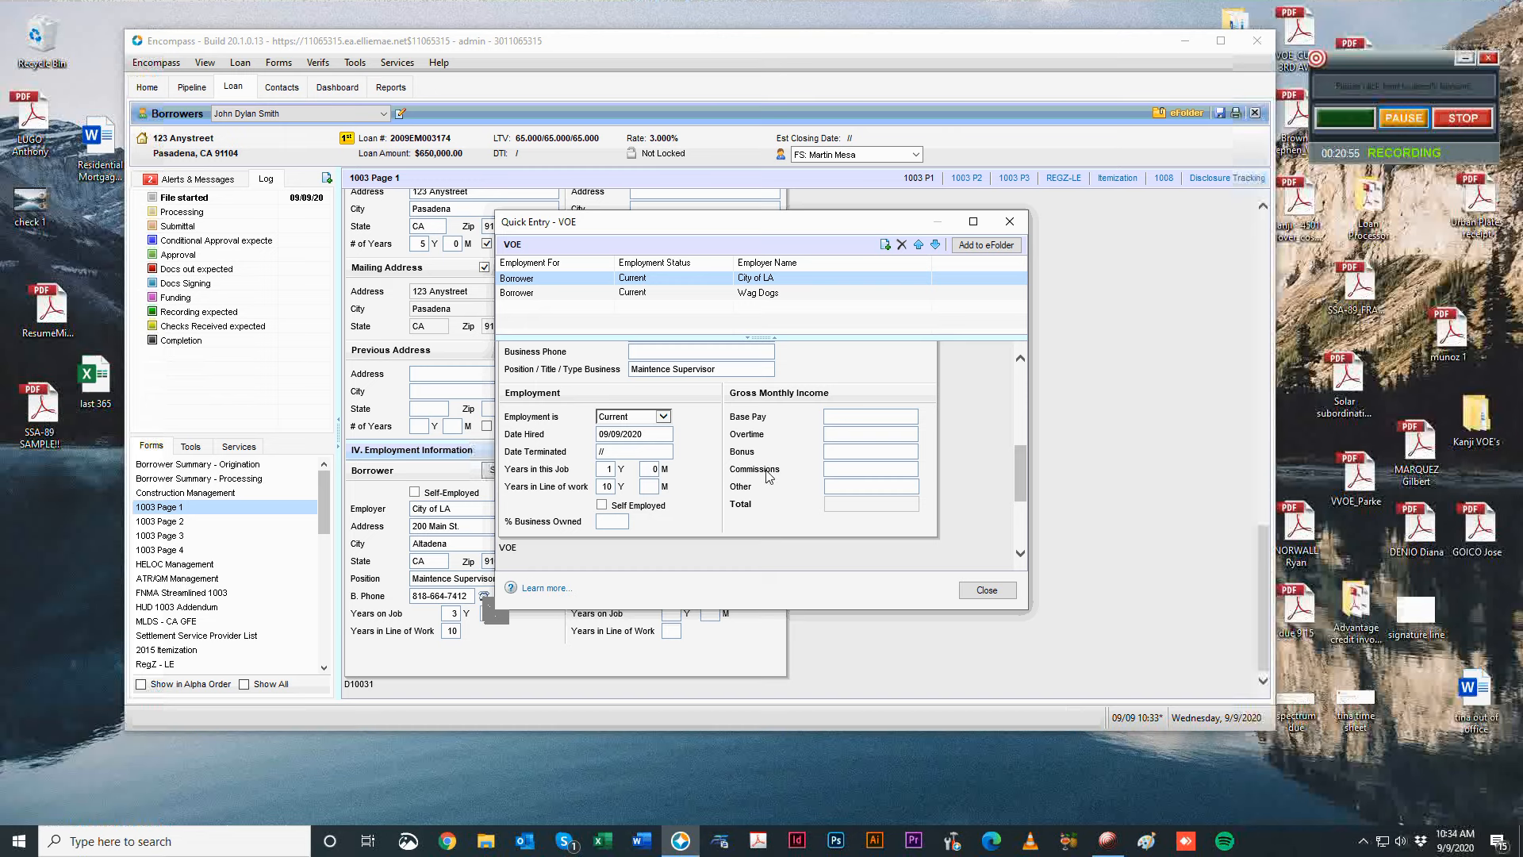
Compare the hire dates of the Wag Dogs and City of LA records.
{"action": "left_click", "coordinate": [632, 294]}
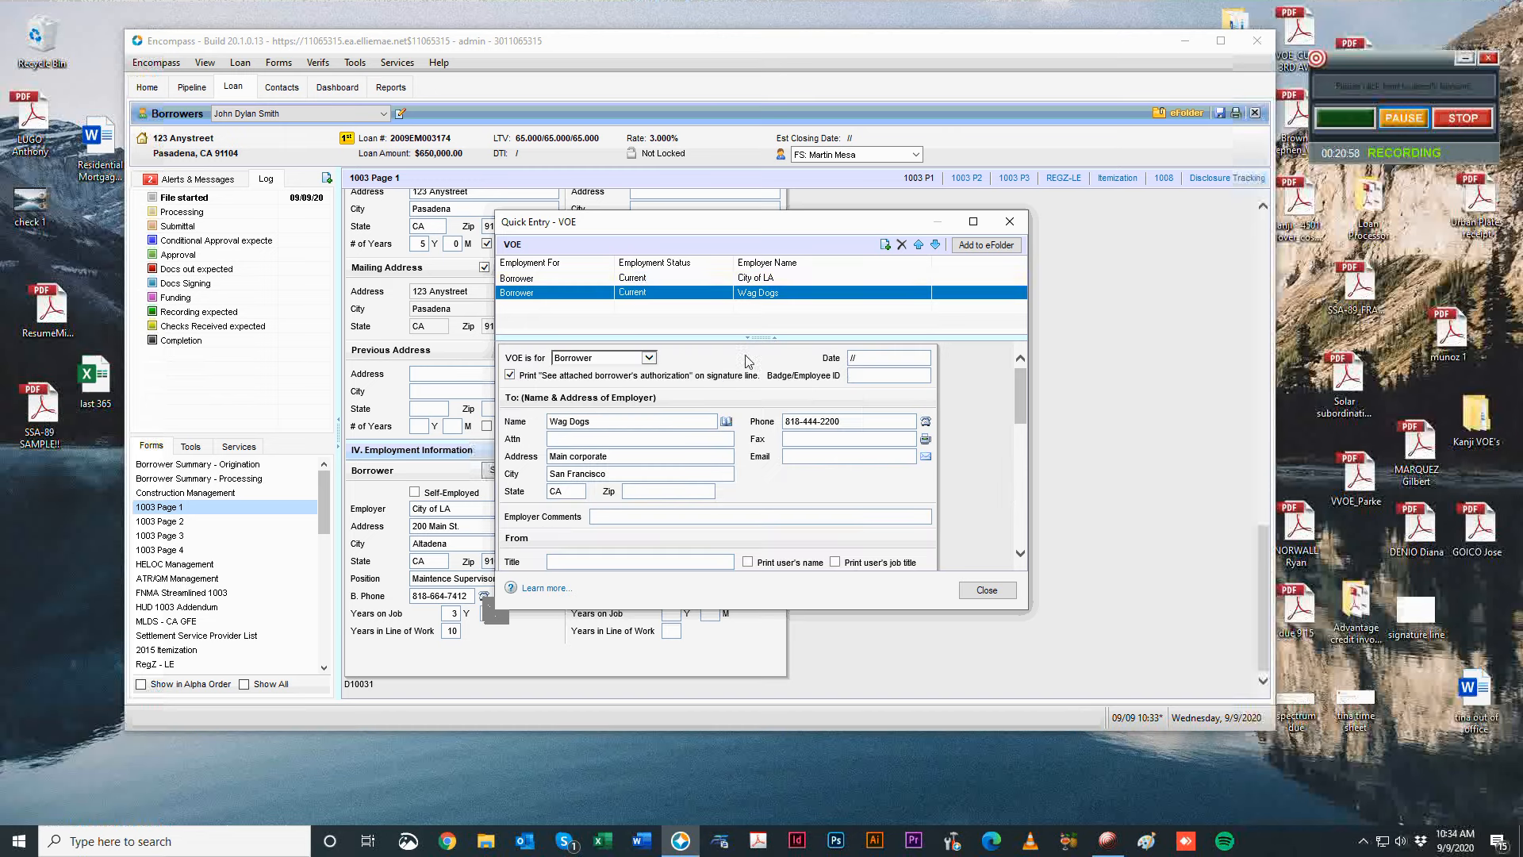
{"action": "left_click", "coordinate": [639, 280]}
{"action": "left_click", "coordinate": [663, 295]}
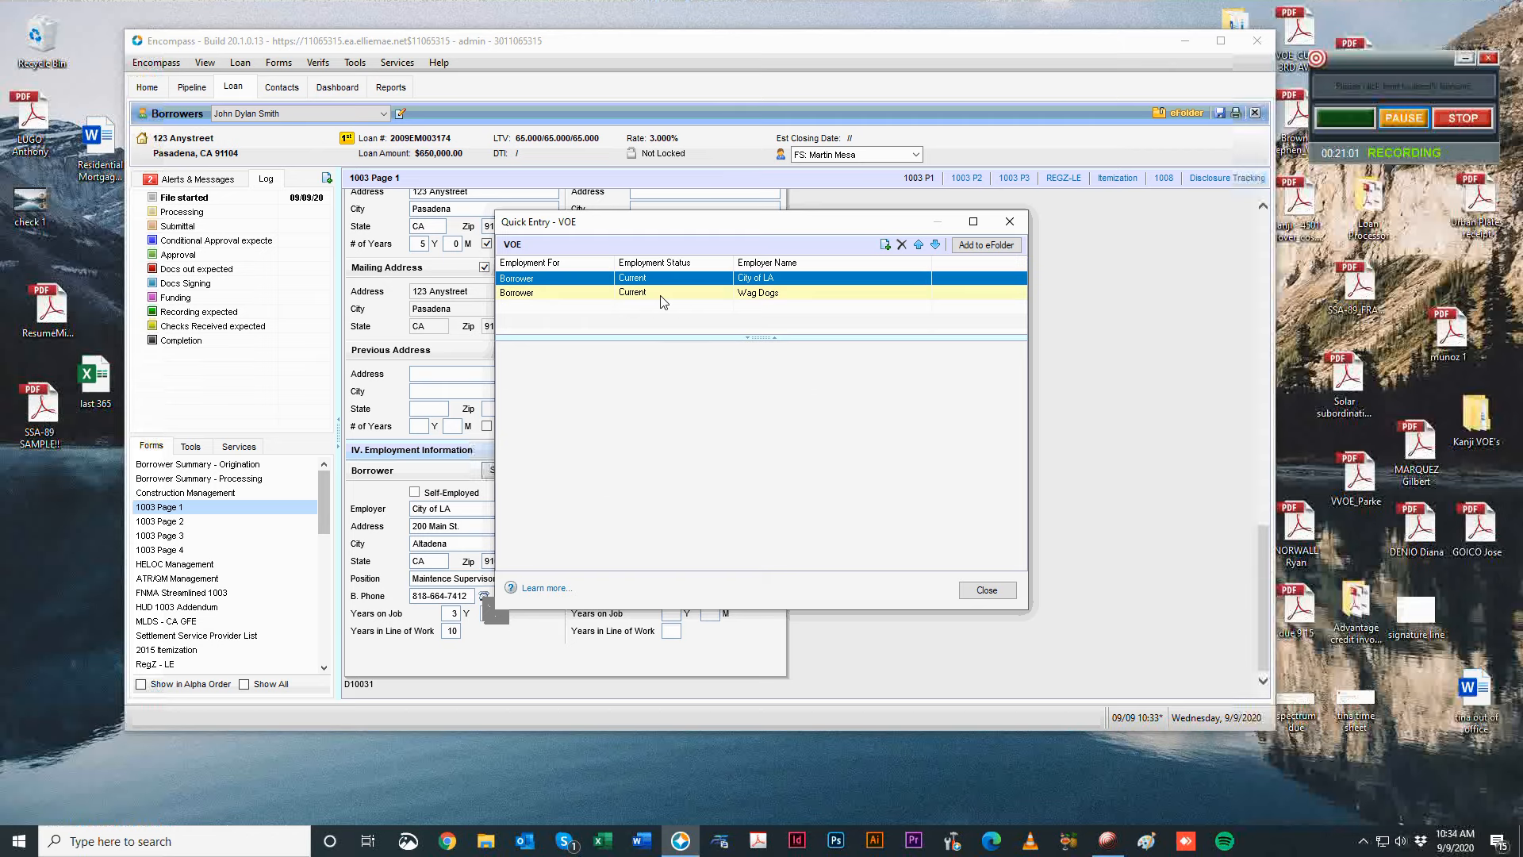
{"action": "scroll", "coordinate": [872, 484], "scroll_direction": "down", "scroll_amount": 10}
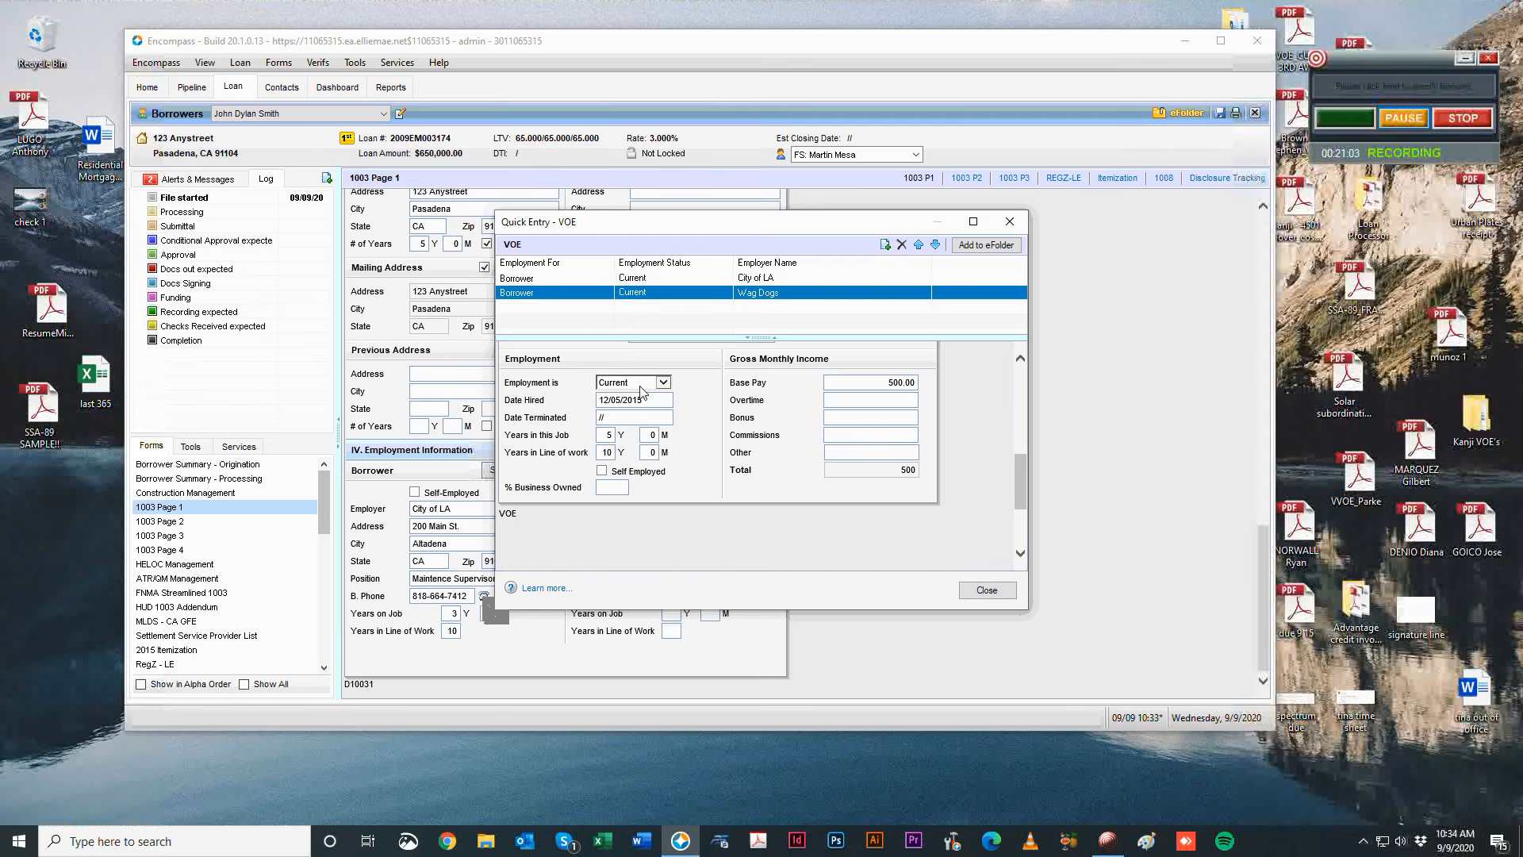
{"action": "left_click", "coordinate": [663, 400]}
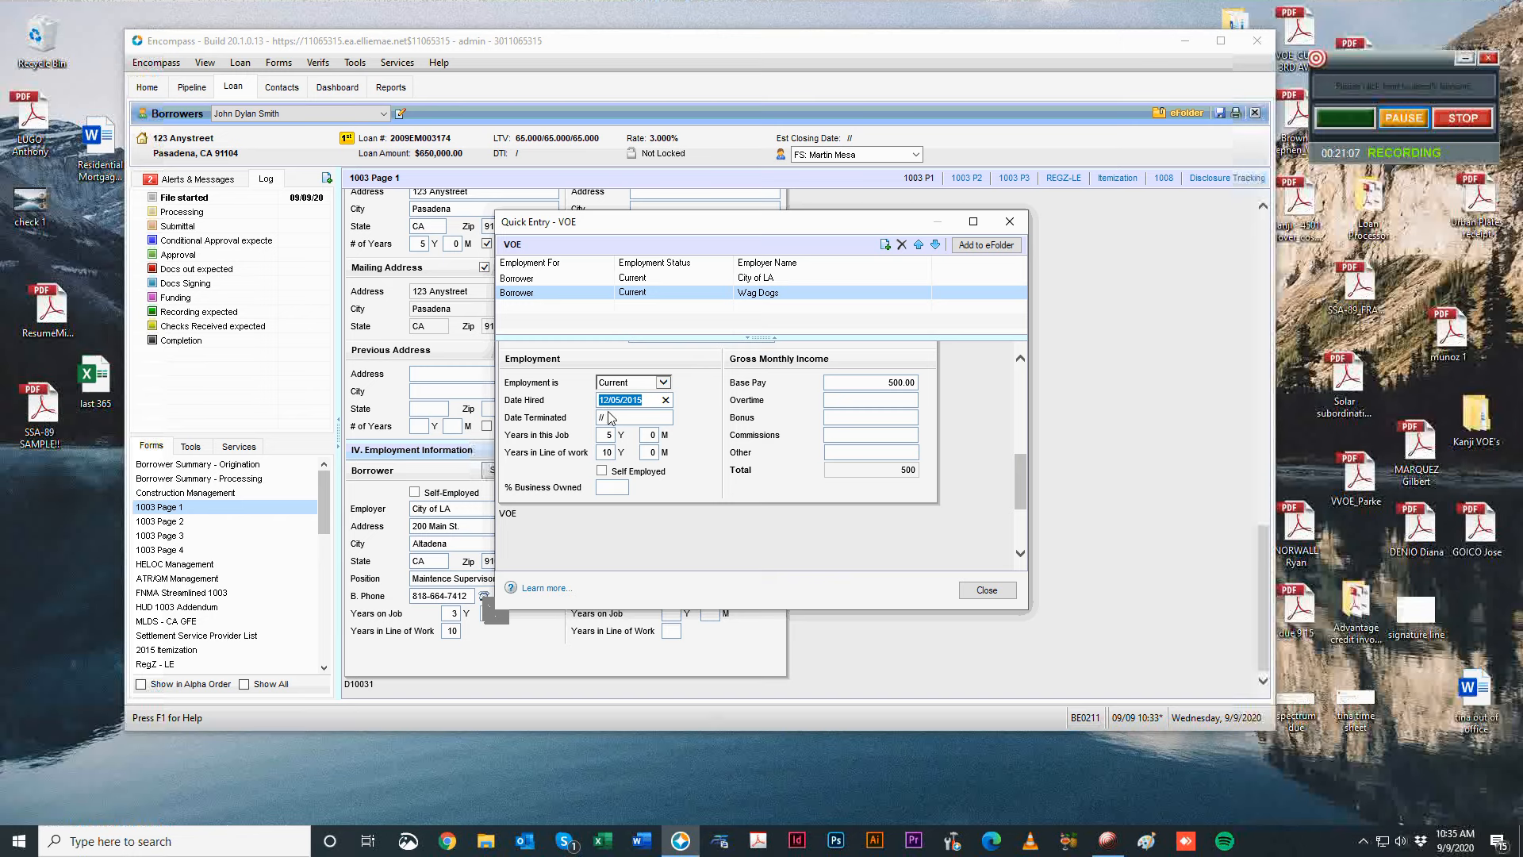
{"action": "left_click", "coordinate": [663, 279]}
{"action": "scroll", "coordinate": [859, 531], "scroll_direction": "down", "scroll_amount": 3}
{"action": "scroll", "coordinate": [859, 531], "scroll_direction": "down", "scroll_amount": 2}
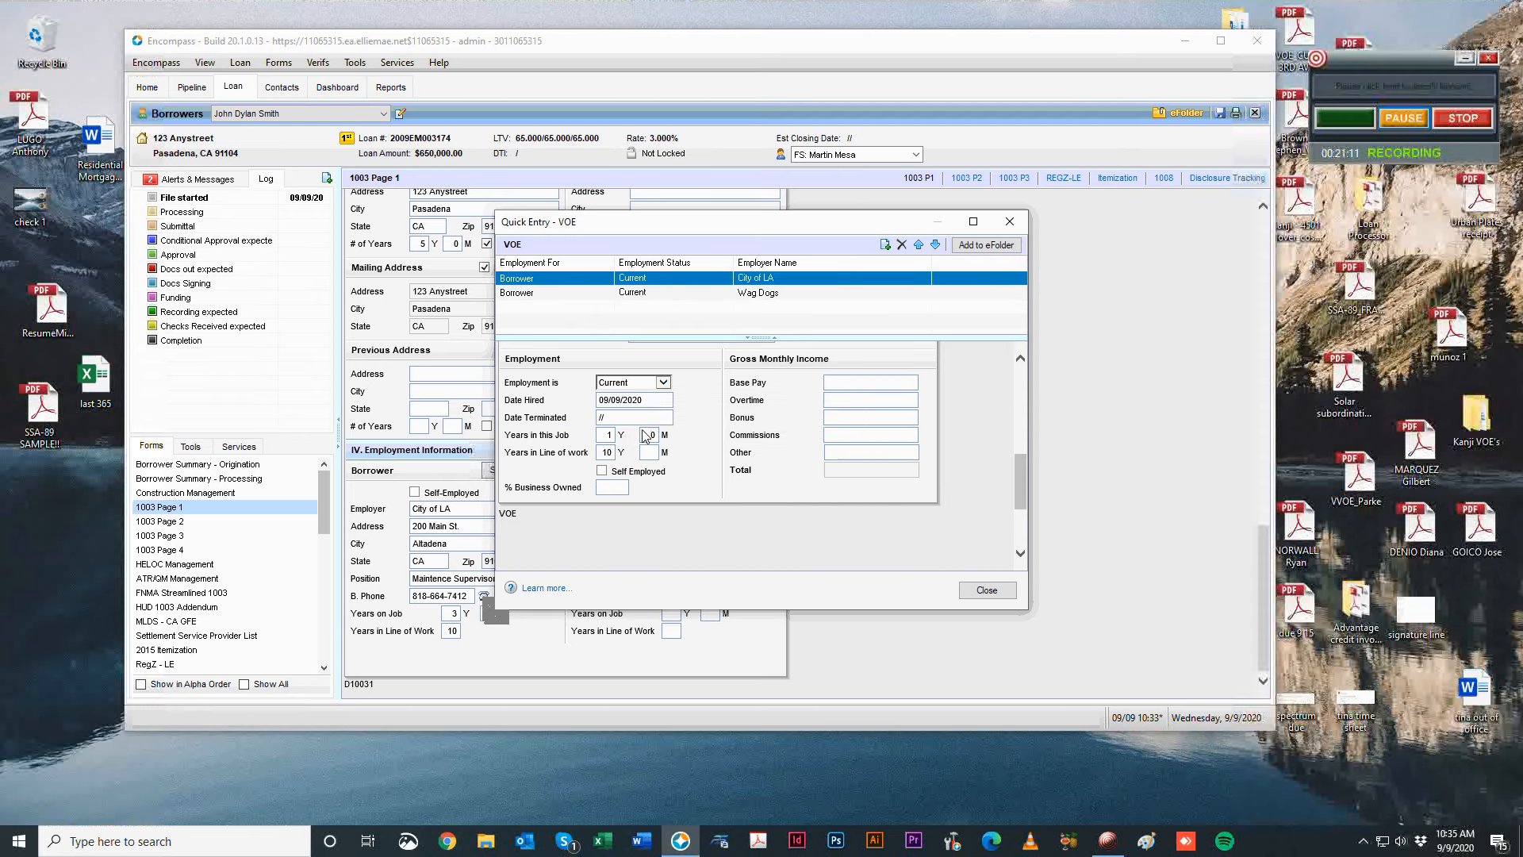
{"action": "left_click", "coordinate": [648, 400]}
Give Wag Dogs termination date 09/09/2020 and revisit its years in this job.
{"action": "left_click", "coordinate": [705, 294]}
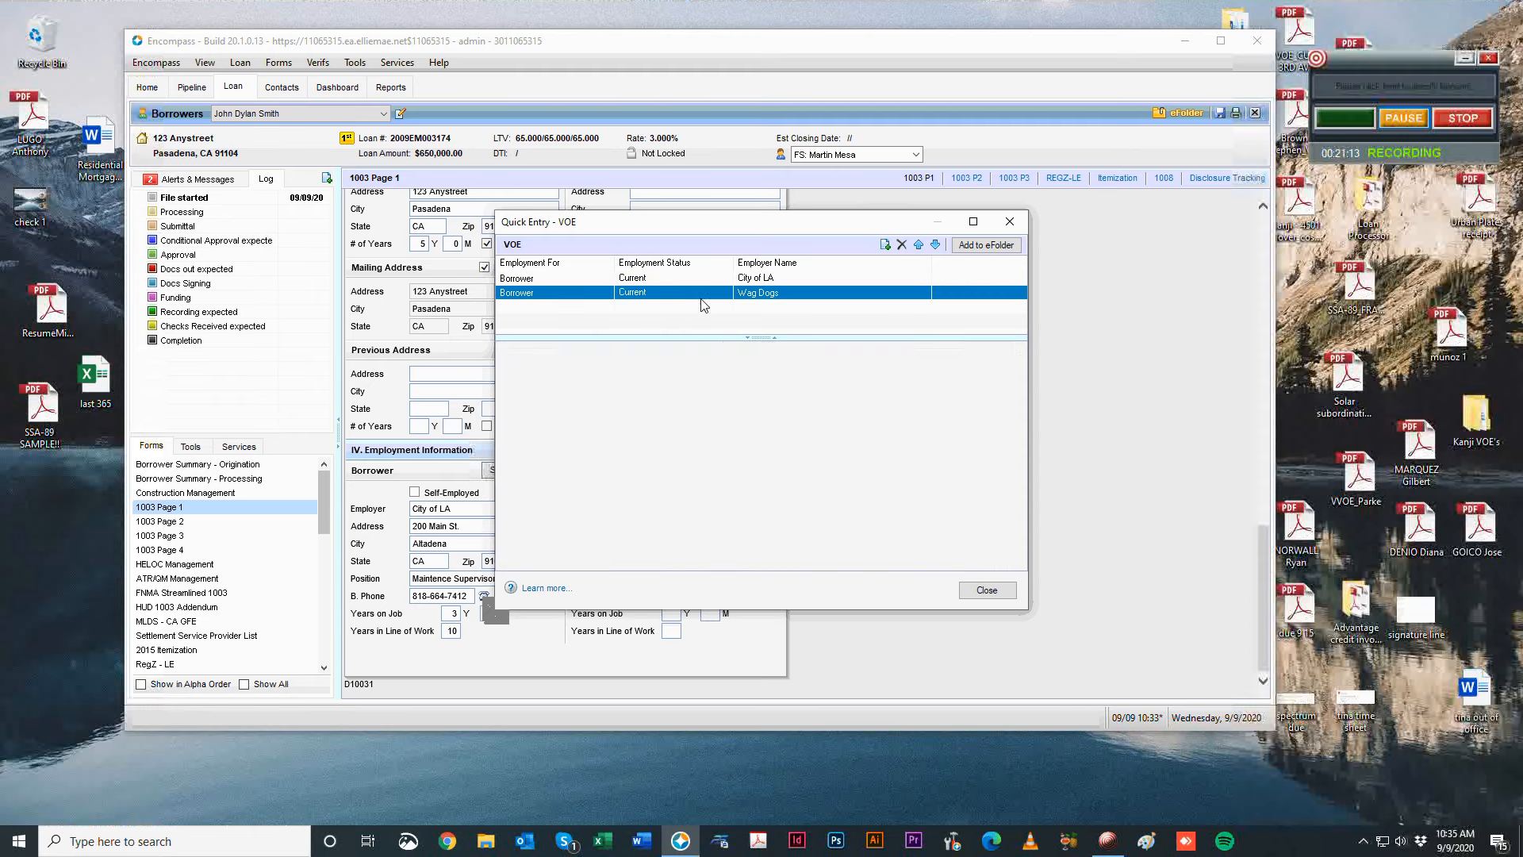
{"action": "scroll", "coordinate": [662, 444], "scroll_direction": "down", "scroll_amount": 4}
{"action": "left_click", "coordinate": [657, 487]}
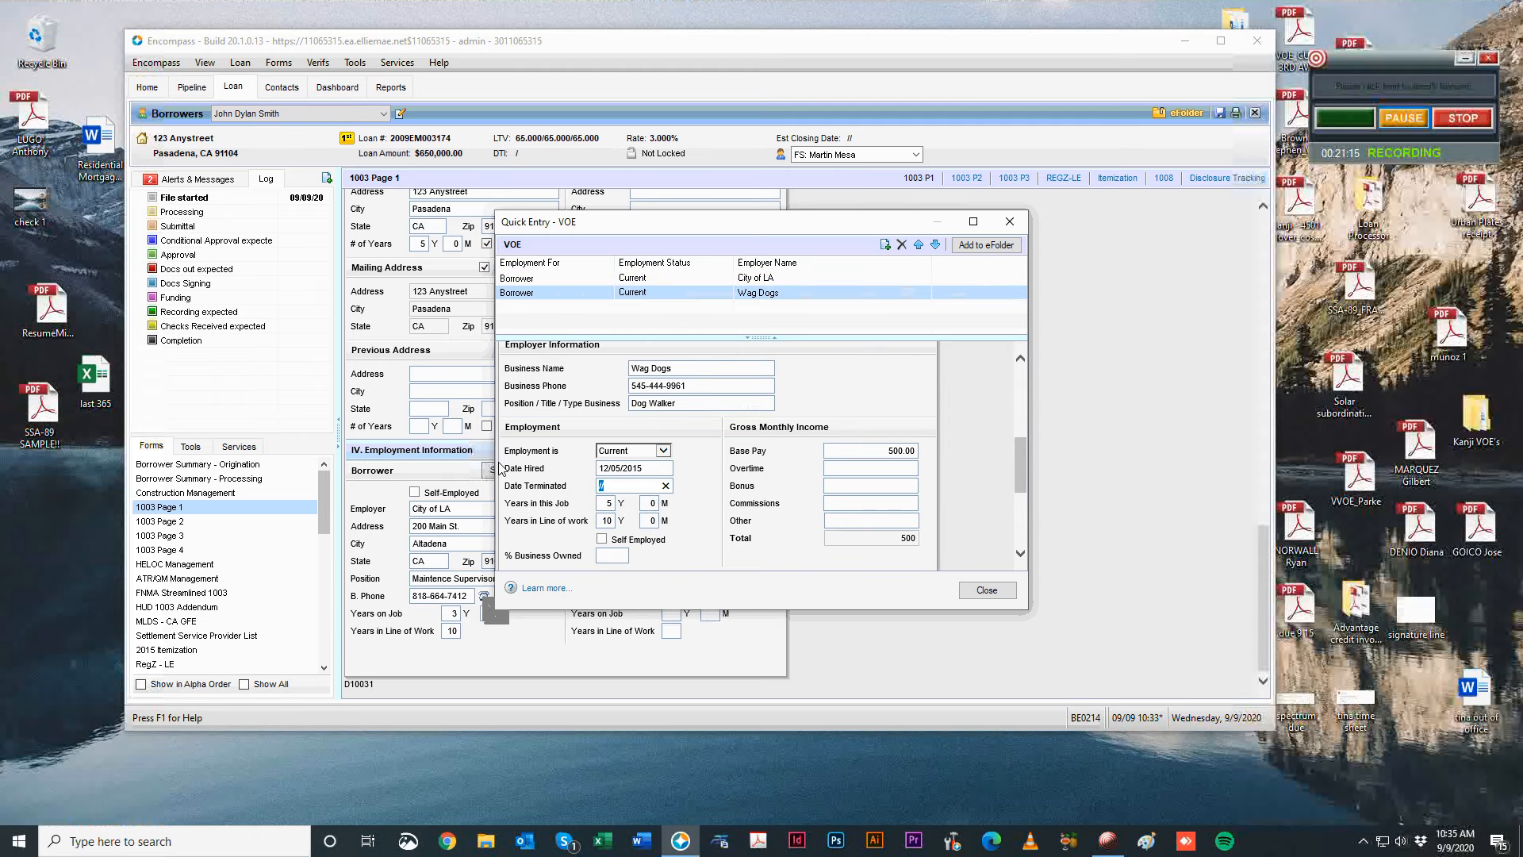
{"action": "left_click", "coordinate": [713, 478]}
{"action": "left_click", "coordinate": [599, 503]}
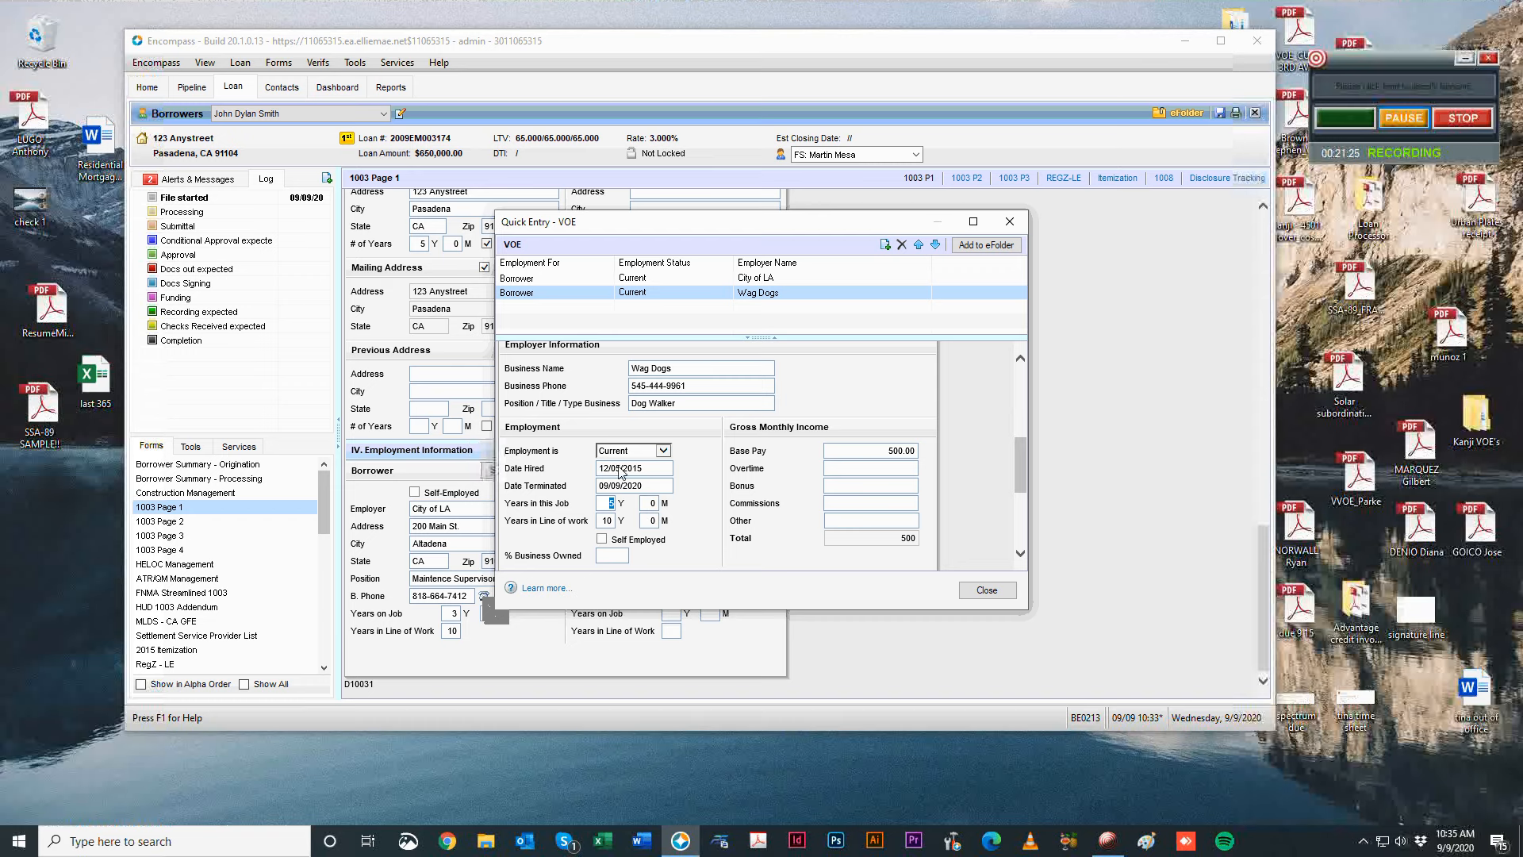
Keep the Wag Dogs verification for the Borrower and change its status from Current to Prior.
{"action": "left_click", "coordinate": [701, 280]}
{"action": "scroll", "coordinate": [805, 478], "scroll_direction": "down", "scroll_amount": 5}
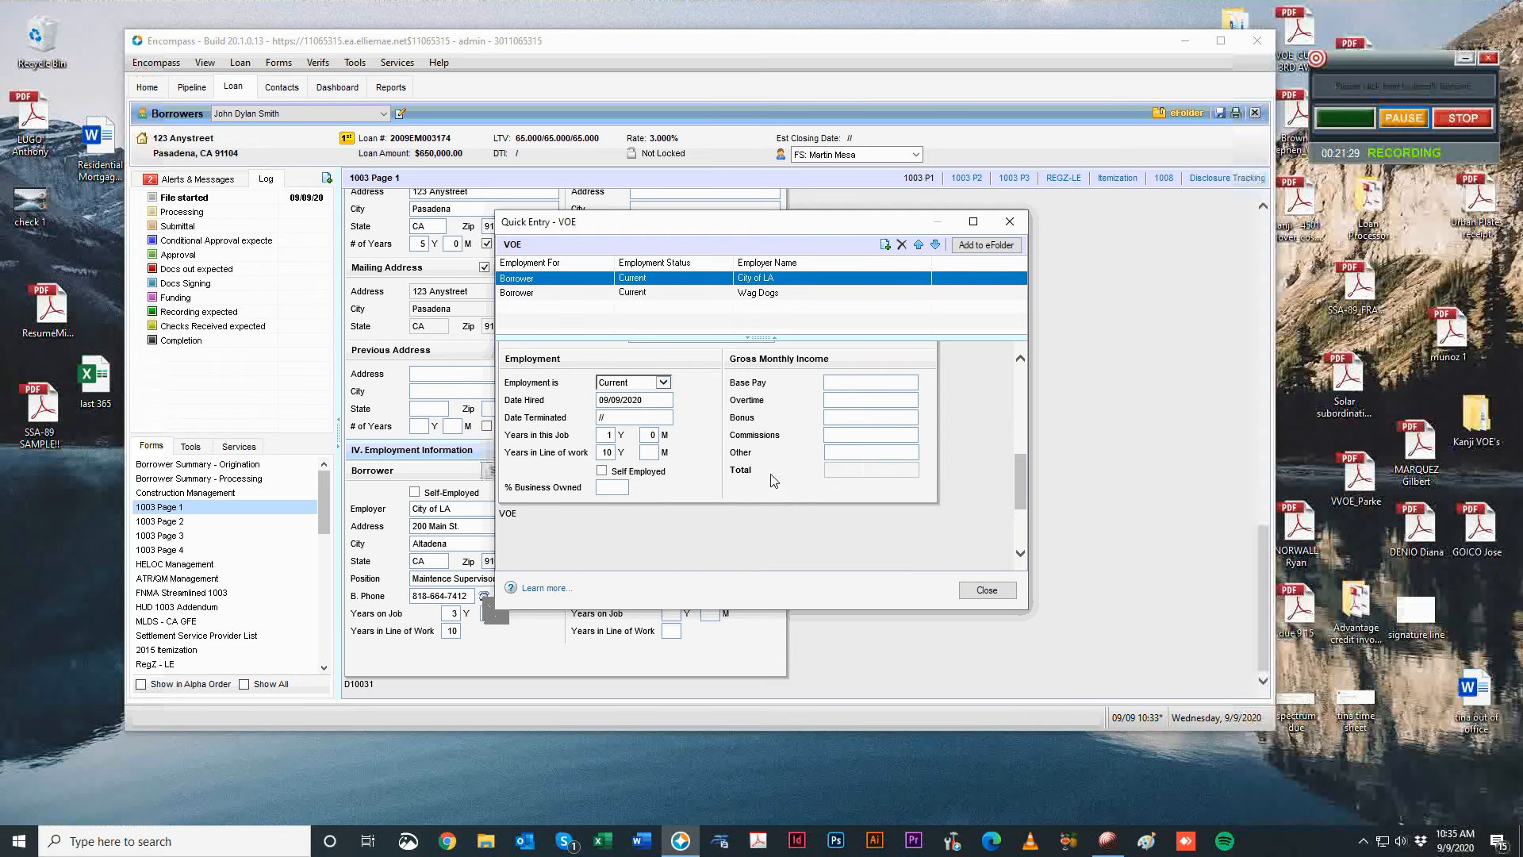
{"action": "left_click", "coordinate": [692, 292]}
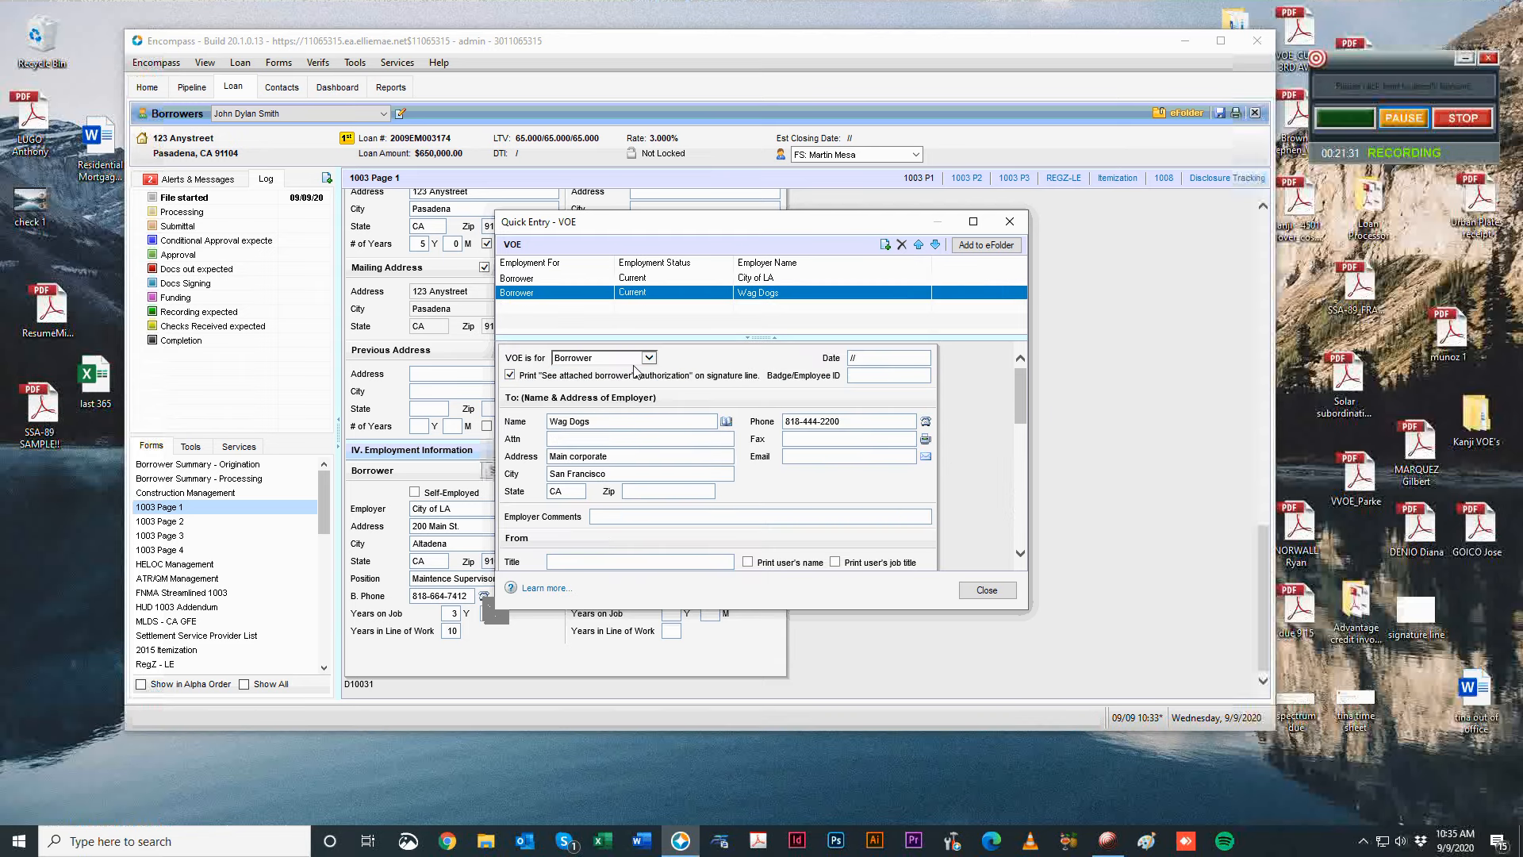
{"action": "left_click", "coordinate": [635, 359]}
{"action": "left_click", "coordinate": [774, 398]}
{"action": "scroll", "coordinate": [962, 429], "scroll_direction": "down", "scroll_amount": 2}
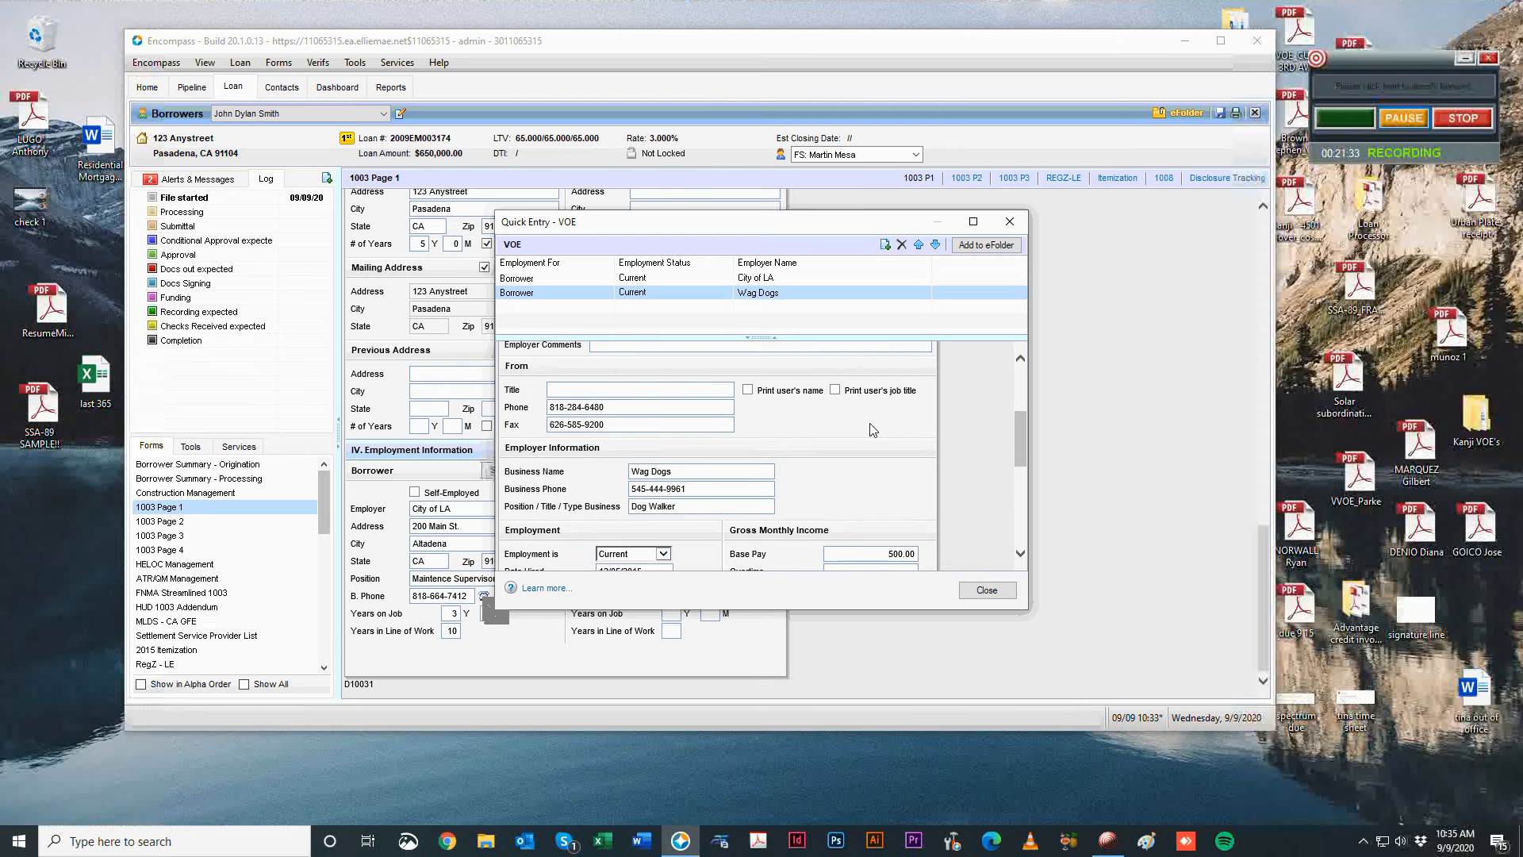
{"action": "scroll", "coordinate": [873, 429], "scroll_direction": "up", "scroll_amount": 3}
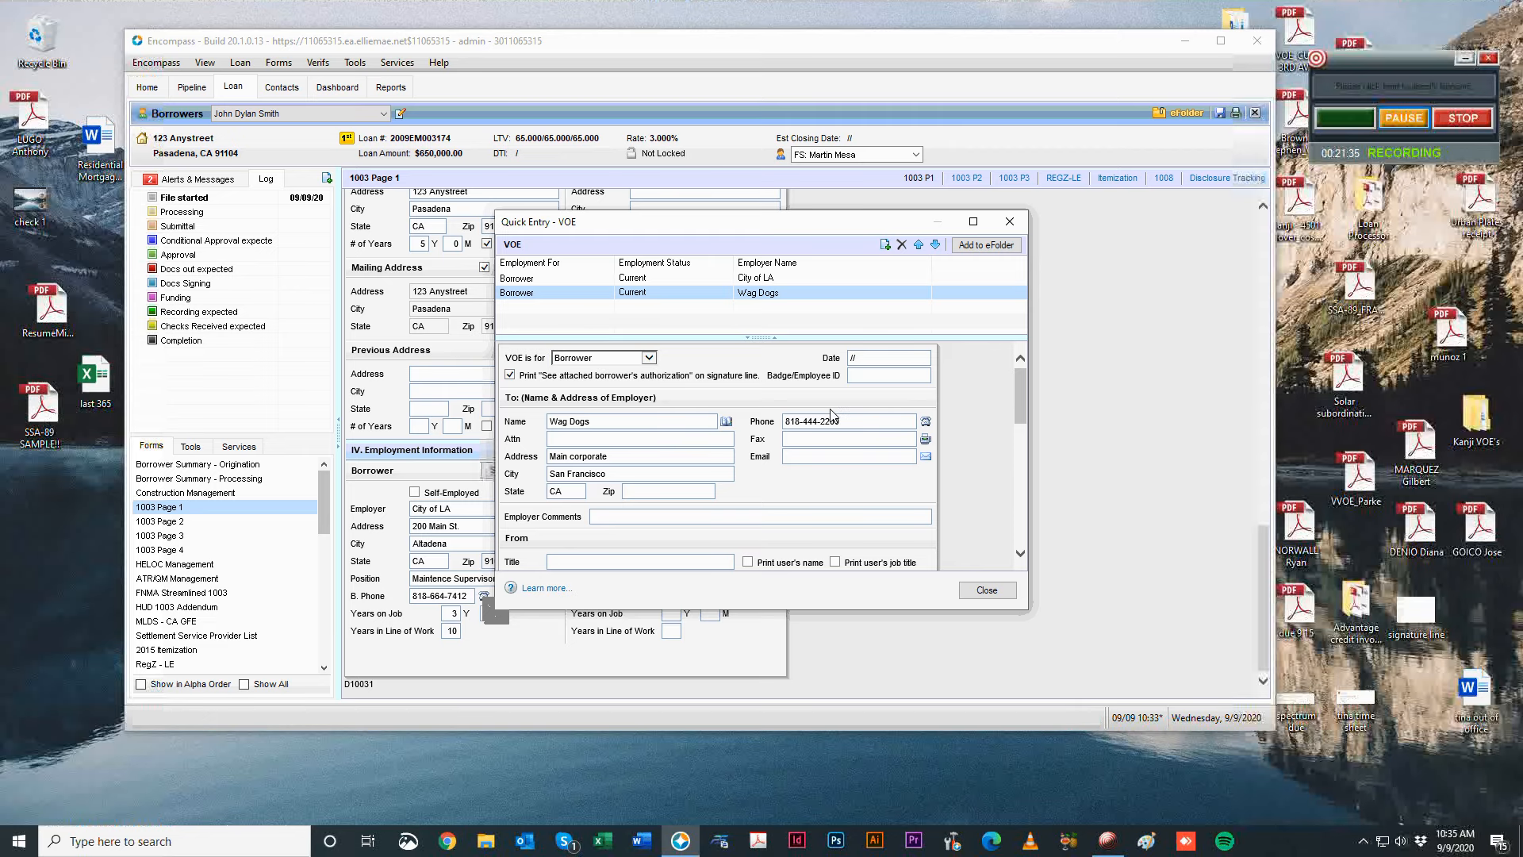
{"action": "scroll", "coordinate": [686, 448], "scroll_direction": "down", "scroll_amount": 3}
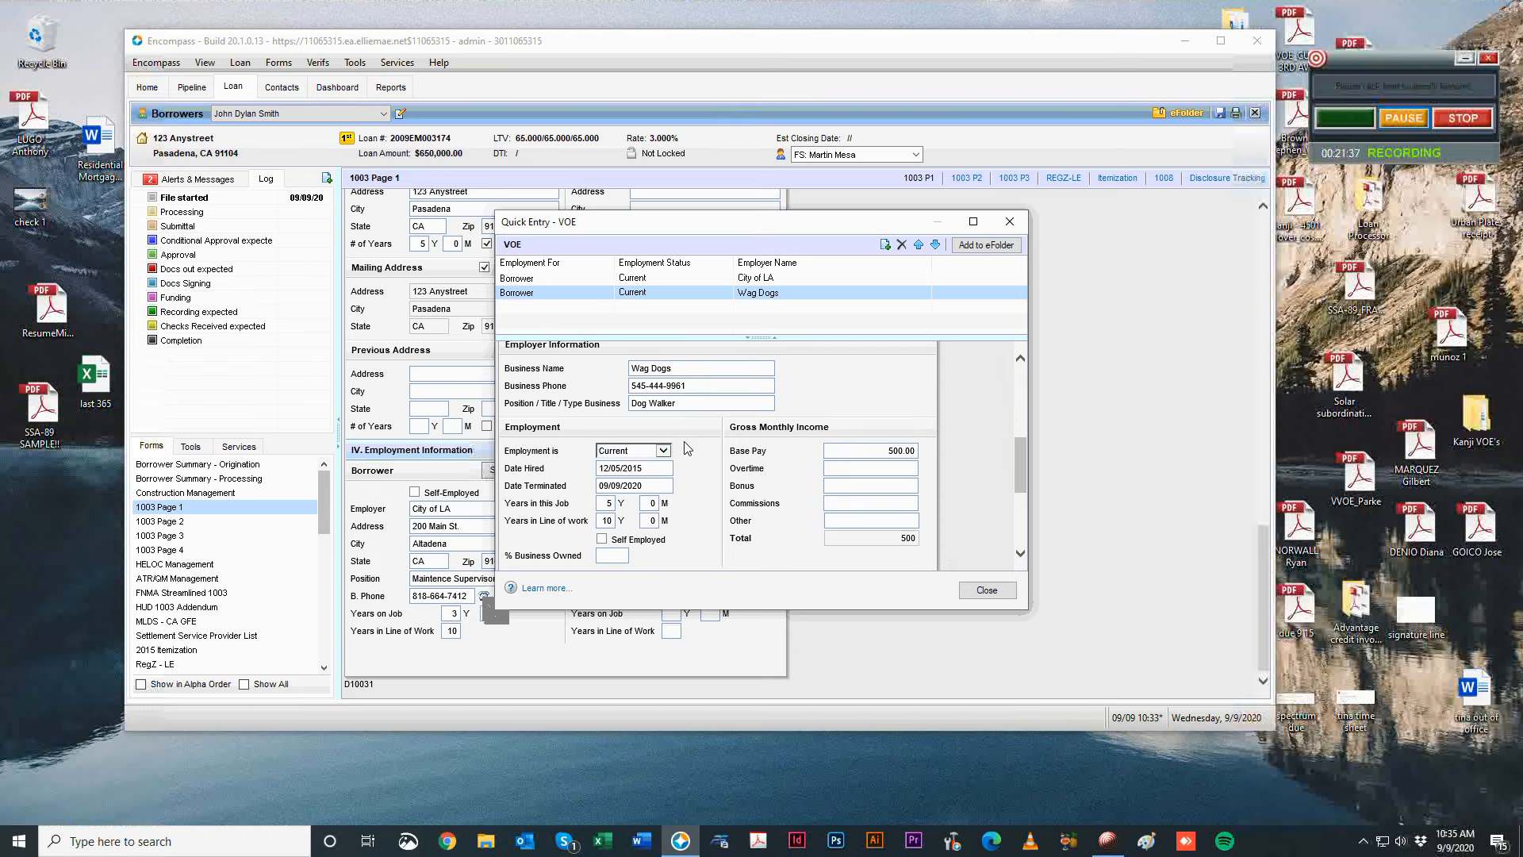
{"action": "left_click", "coordinate": [650, 450]}
{"action": "left_click", "coordinate": [627, 471]}
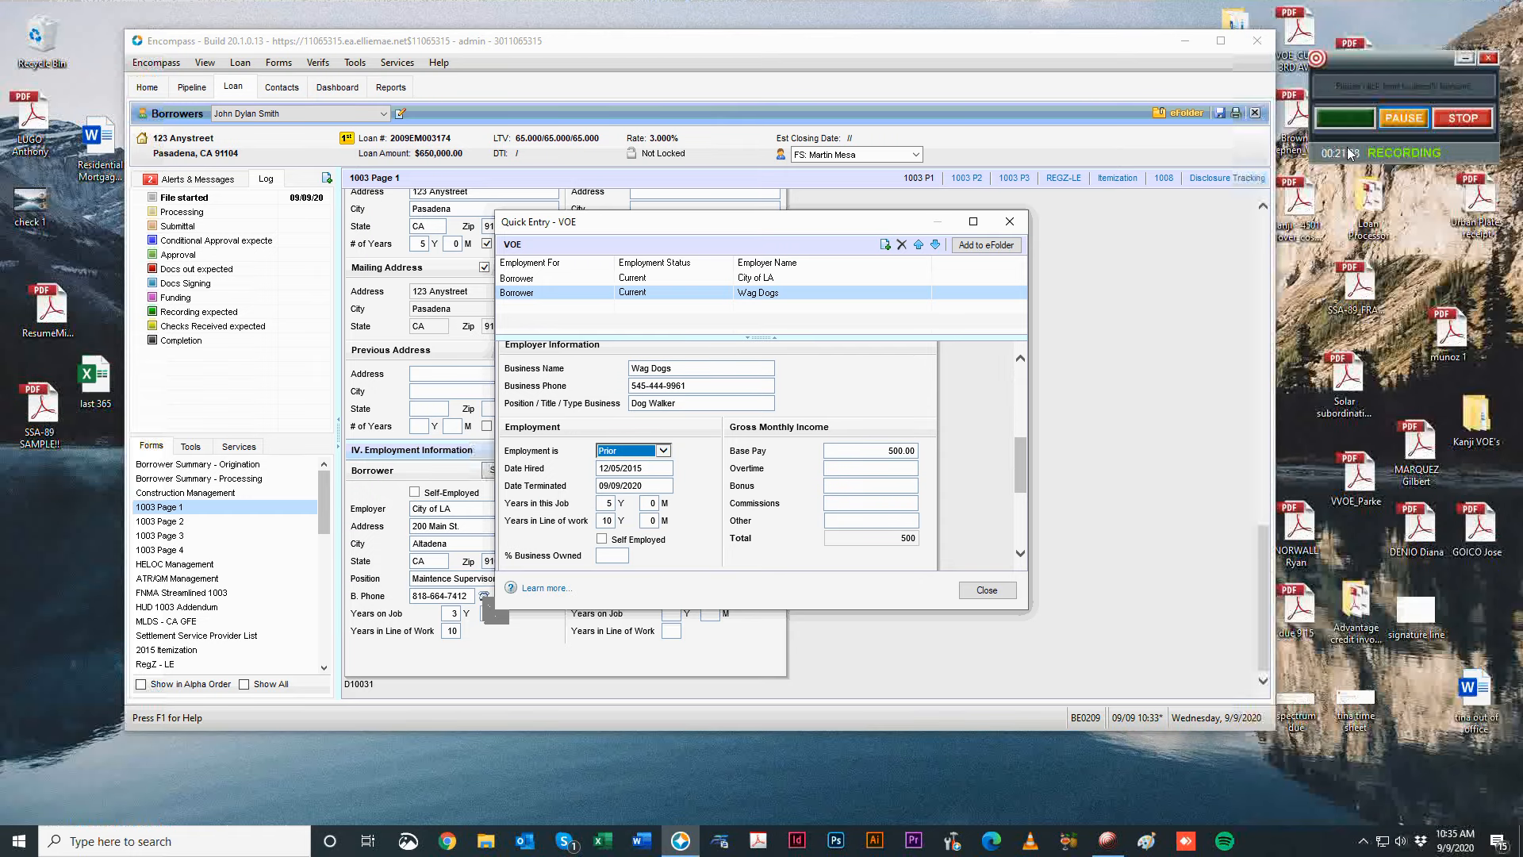
Leave the VOE entries and filter the Pipeline by the borrower's name.
{"action": "left_click", "coordinate": [1402, 122]}
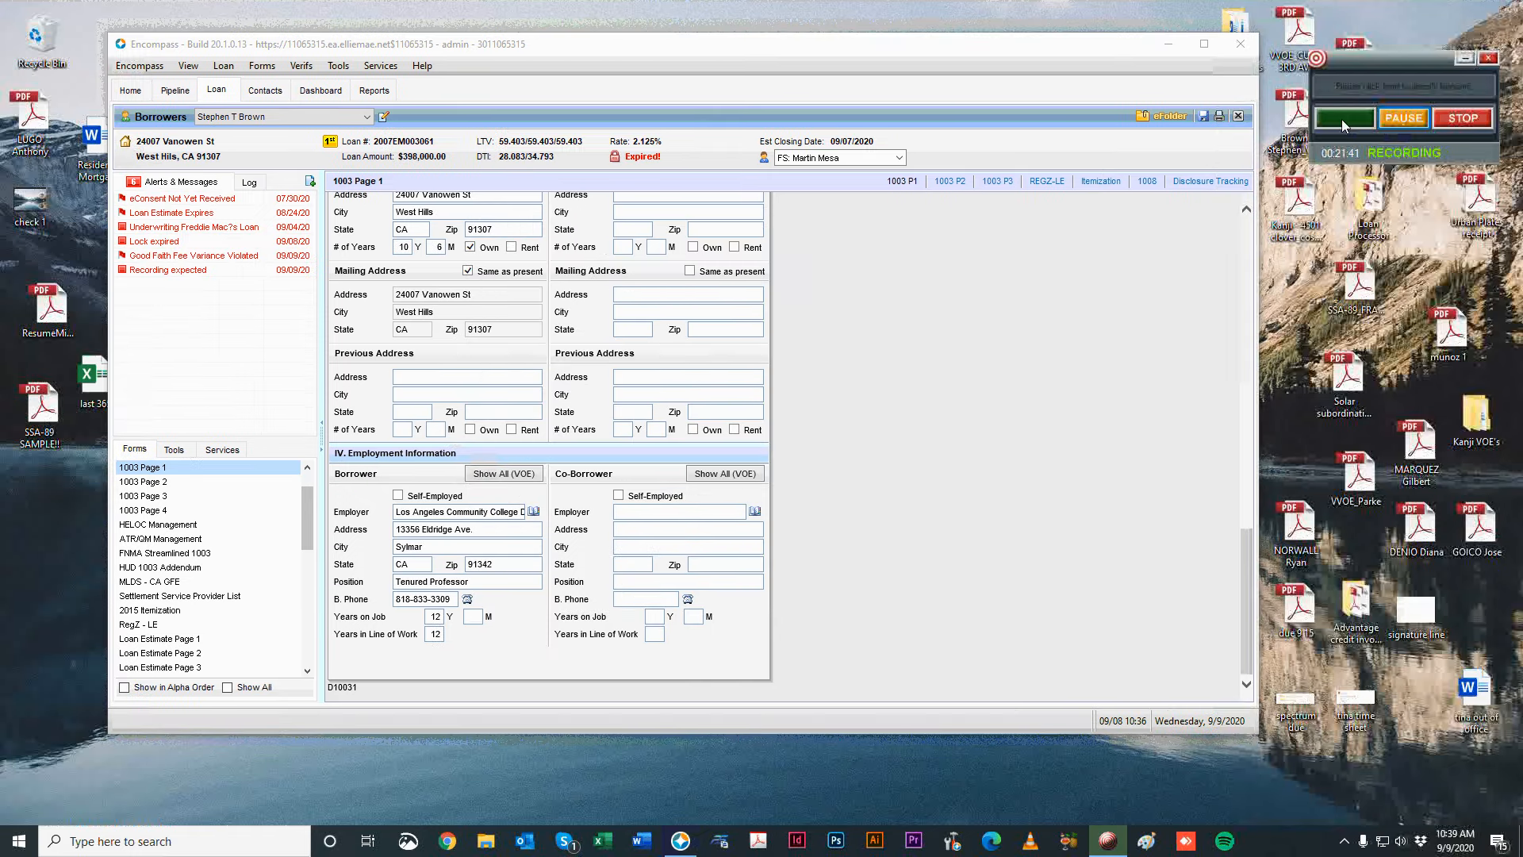
{"action": "left_click", "coordinate": [1078, 417]}
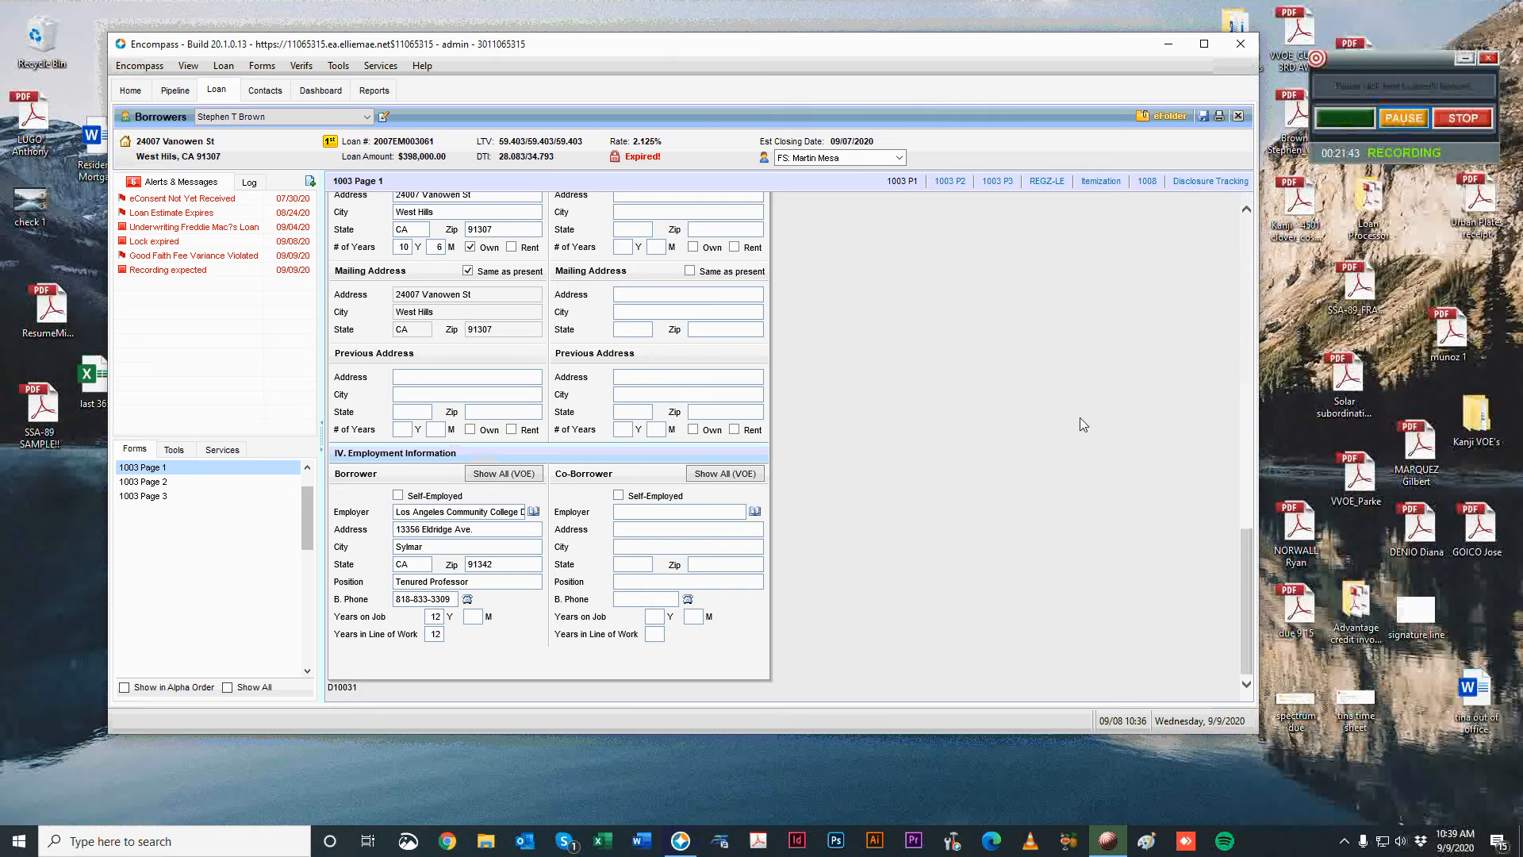
{"action": "left_click_drag", "start_coordinate": [665, 51], "coordinate": [661, 48]}
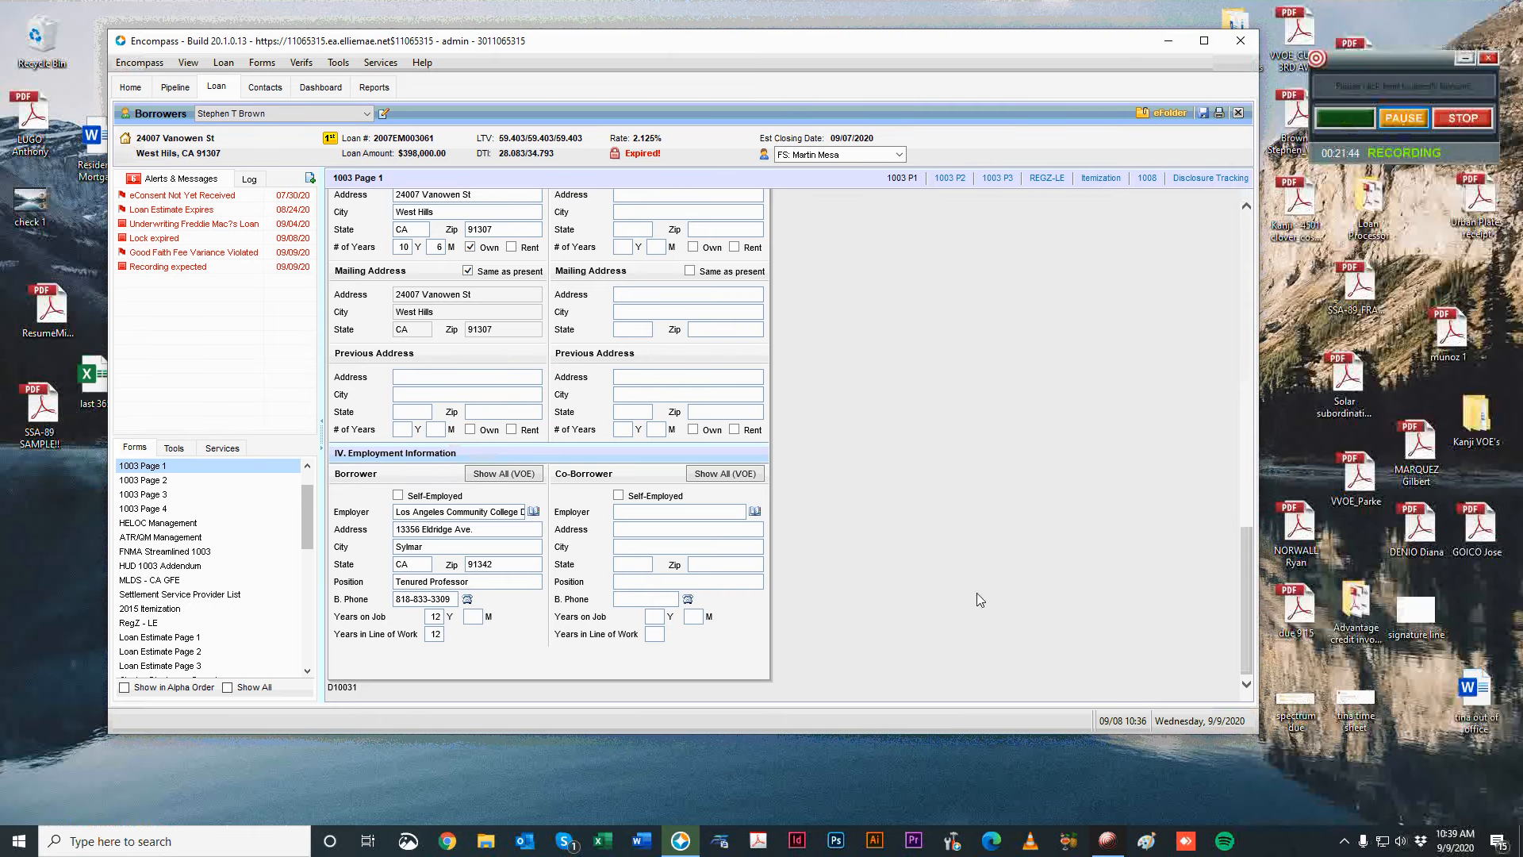
{"action": "left_click", "coordinate": [490, 482]}
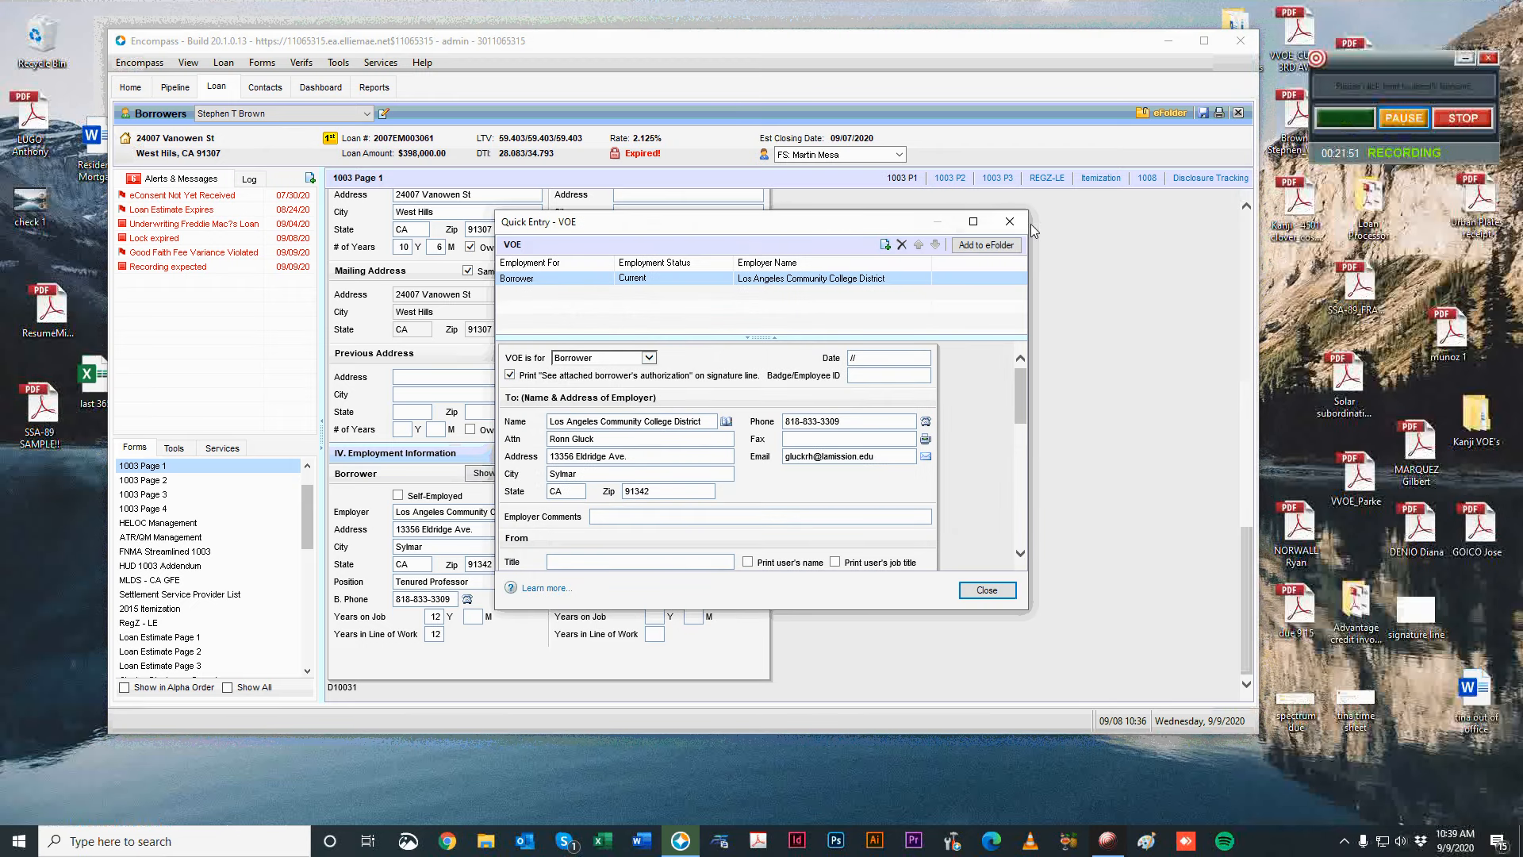
{"action": "key", "text": "Escape"}
{"action": "left_click", "coordinate": [176, 89]}
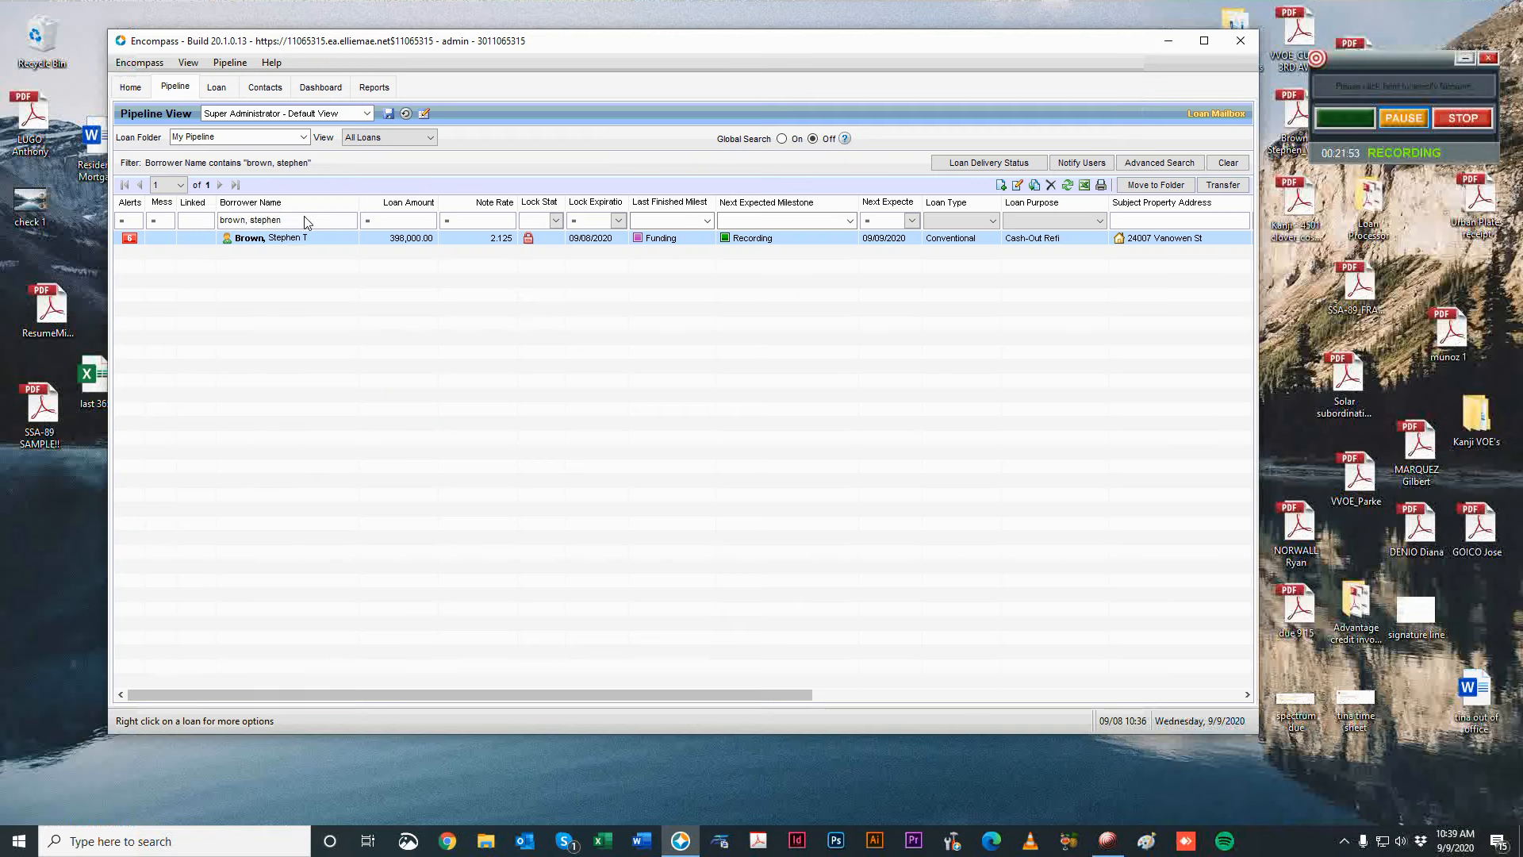
{"action": "key", "text": "ctrl+a"}
{"action": "type", "text": "dy"}
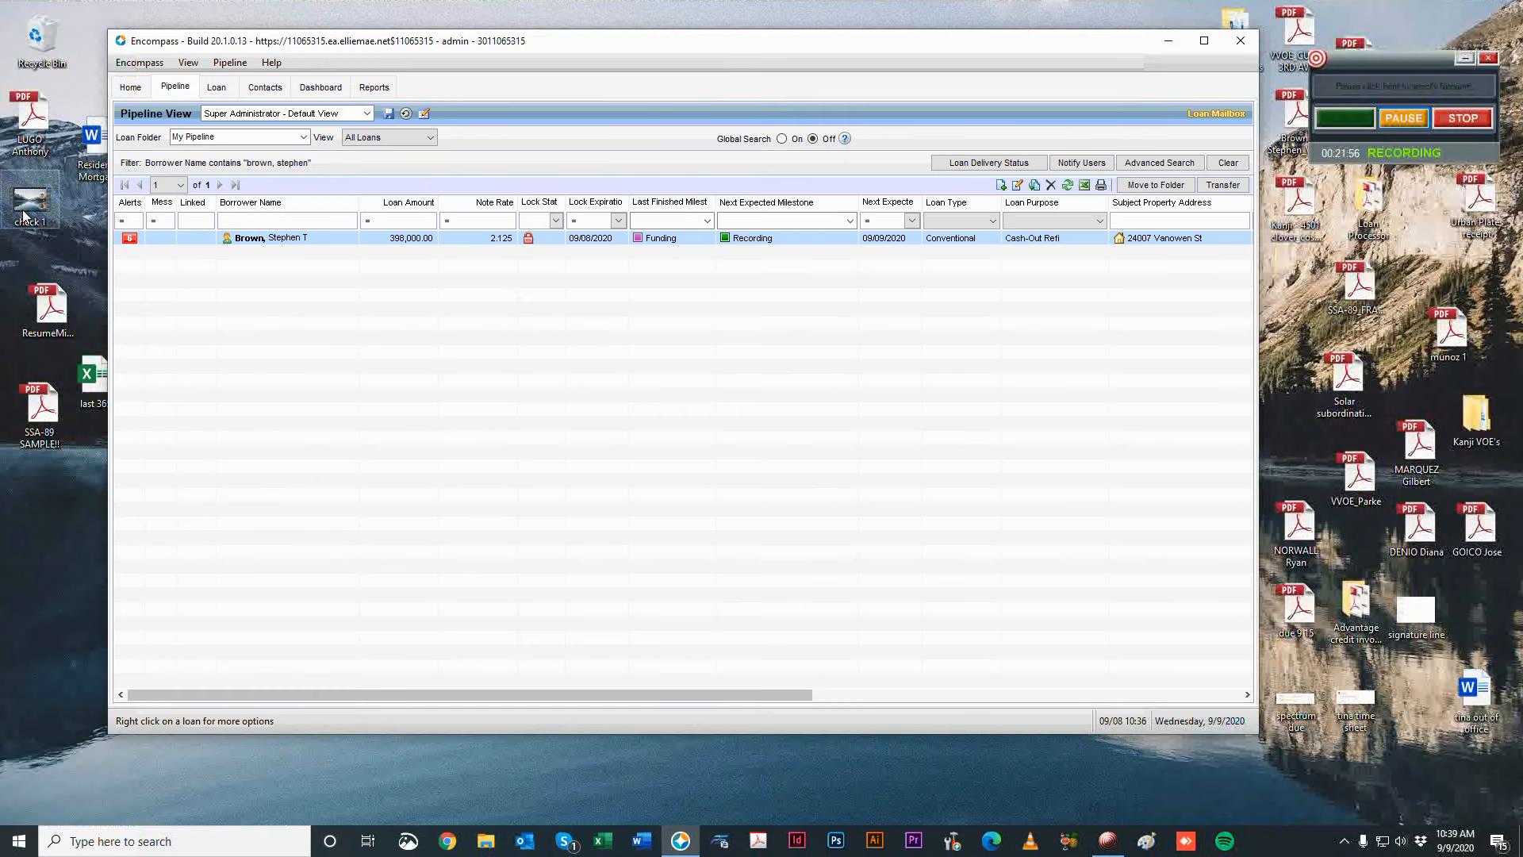
{"action": "type", "text": "ith"}
{"action": "key", "text": "Return"}
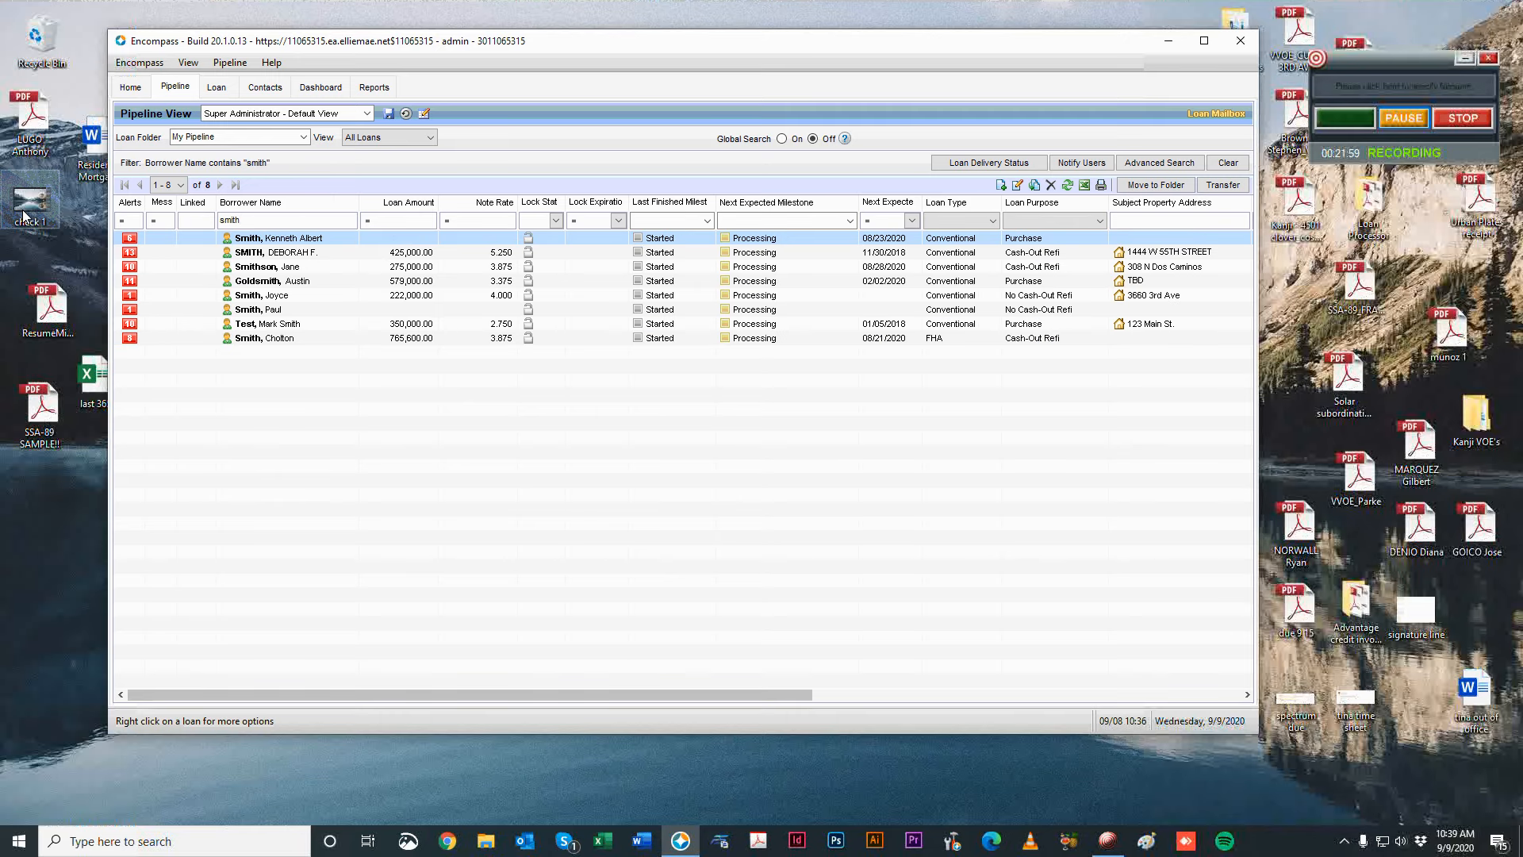
Switch the loan folder to Prospects and open the $650,000 loan.
{"action": "left_click", "coordinate": [303, 137]}
{"action": "left_click", "coordinate": [177, 324]}
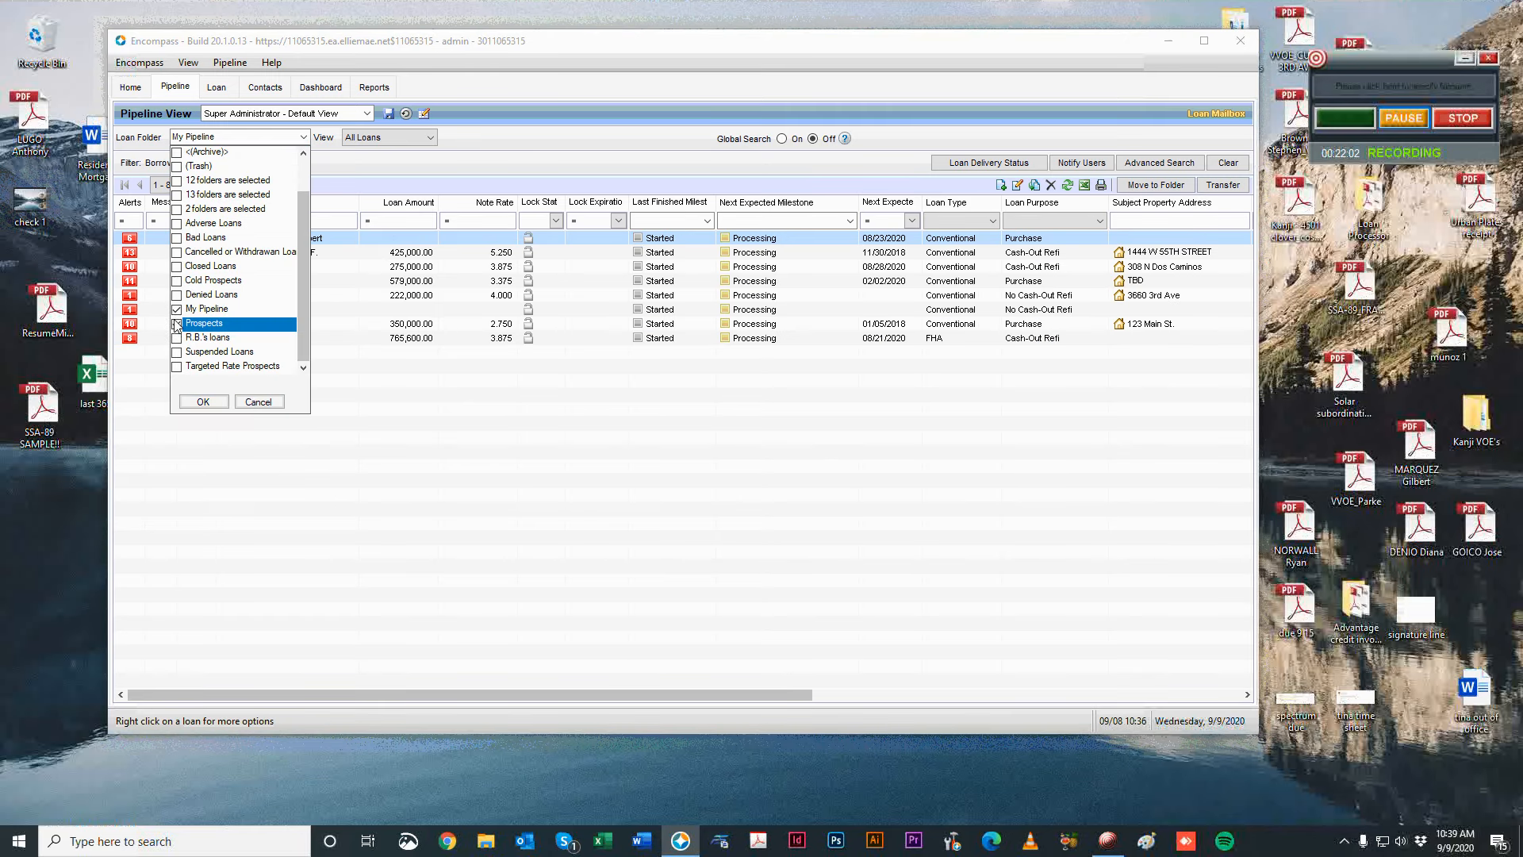
{"action": "left_click", "coordinate": [177, 309]}
{"action": "left_click", "coordinate": [203, 401]}
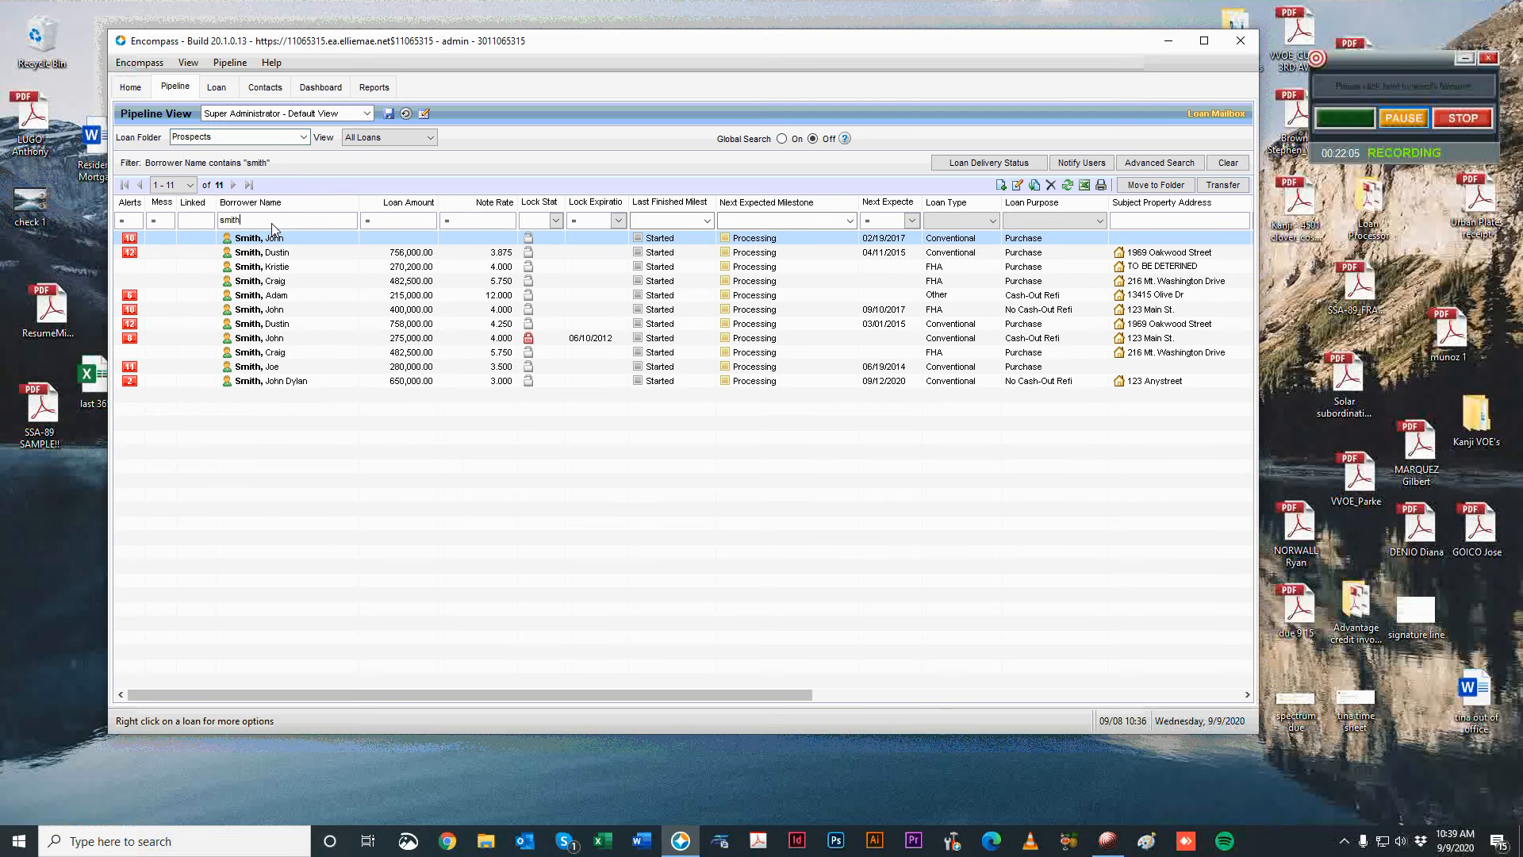
{"action": "left_click", "coordinate": [278, 241]}
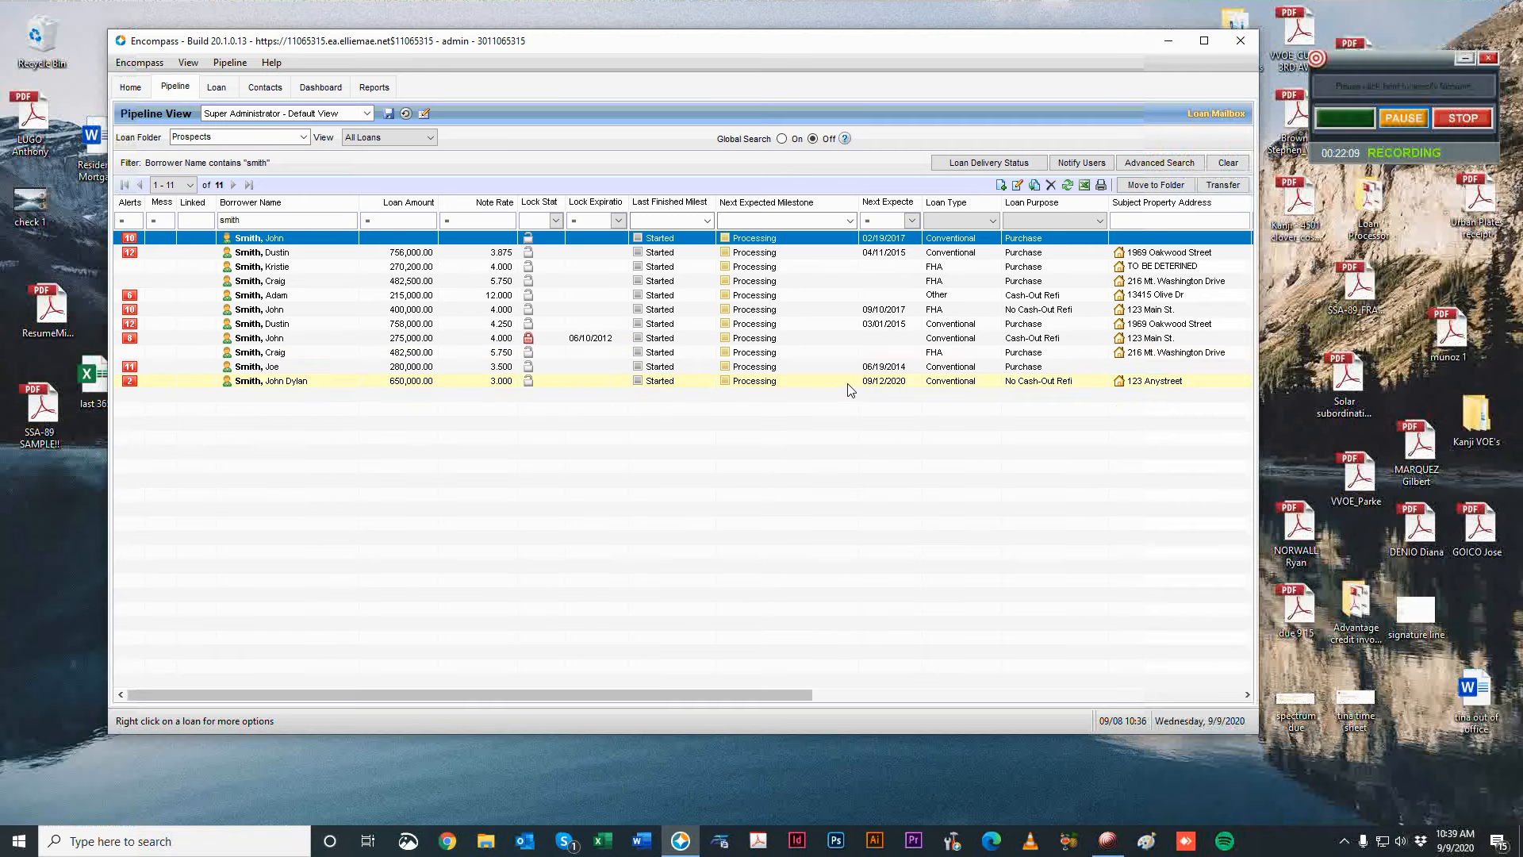
{"action": "left_click", "coordinate": [880, 383]}
{"action": "double_click", "coordinate": [909, 383]}
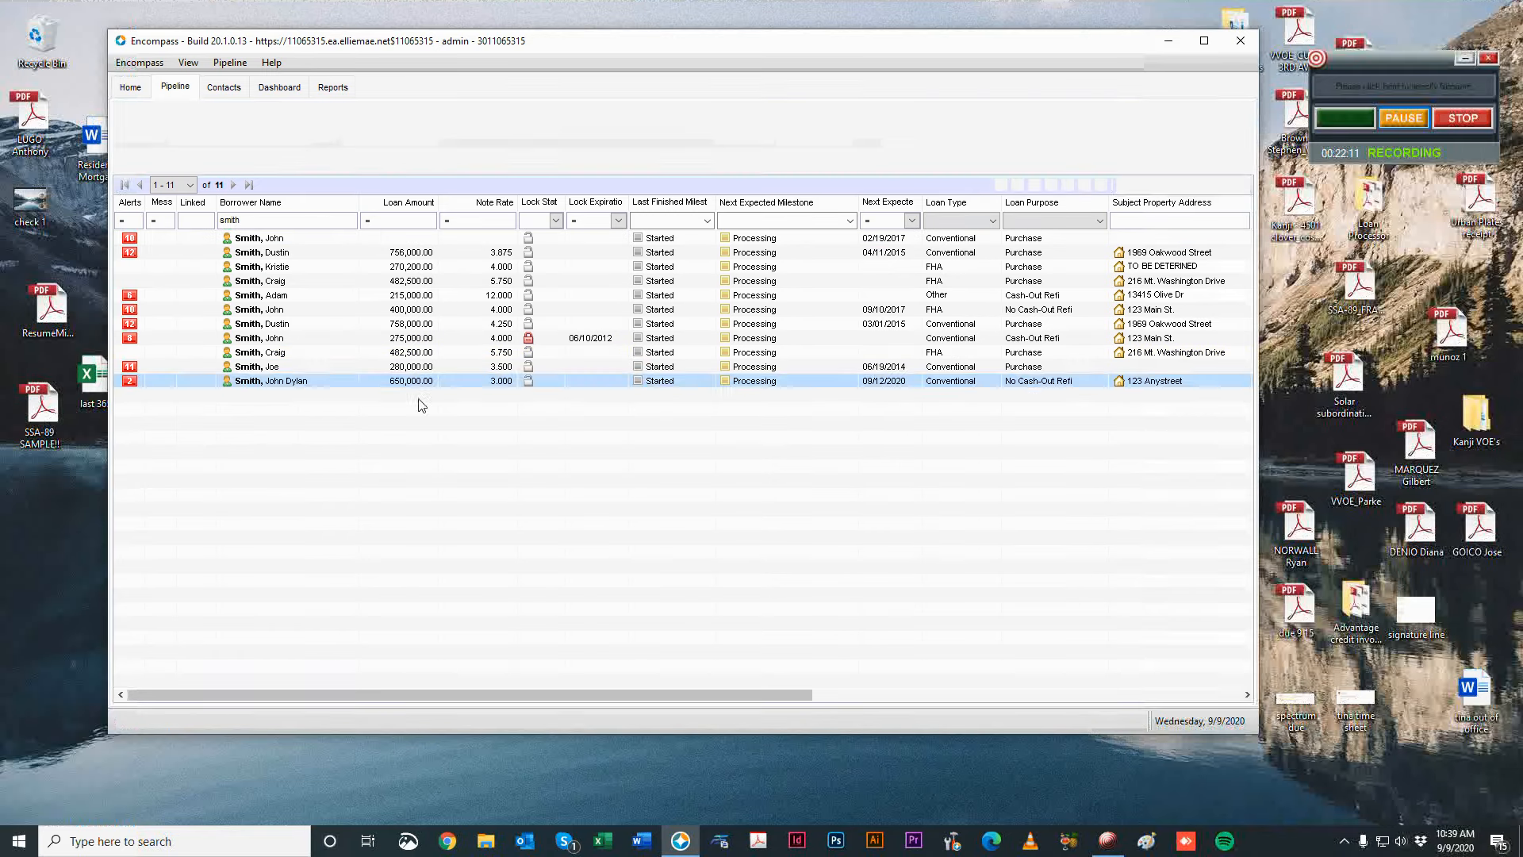
Open 1003 Page 1 of the $650,000 loan and its employment verification entries.
{"action": "scroll", "coordinate": [852, 455], "scroll_direction": "down", "scroll_amount": 10}
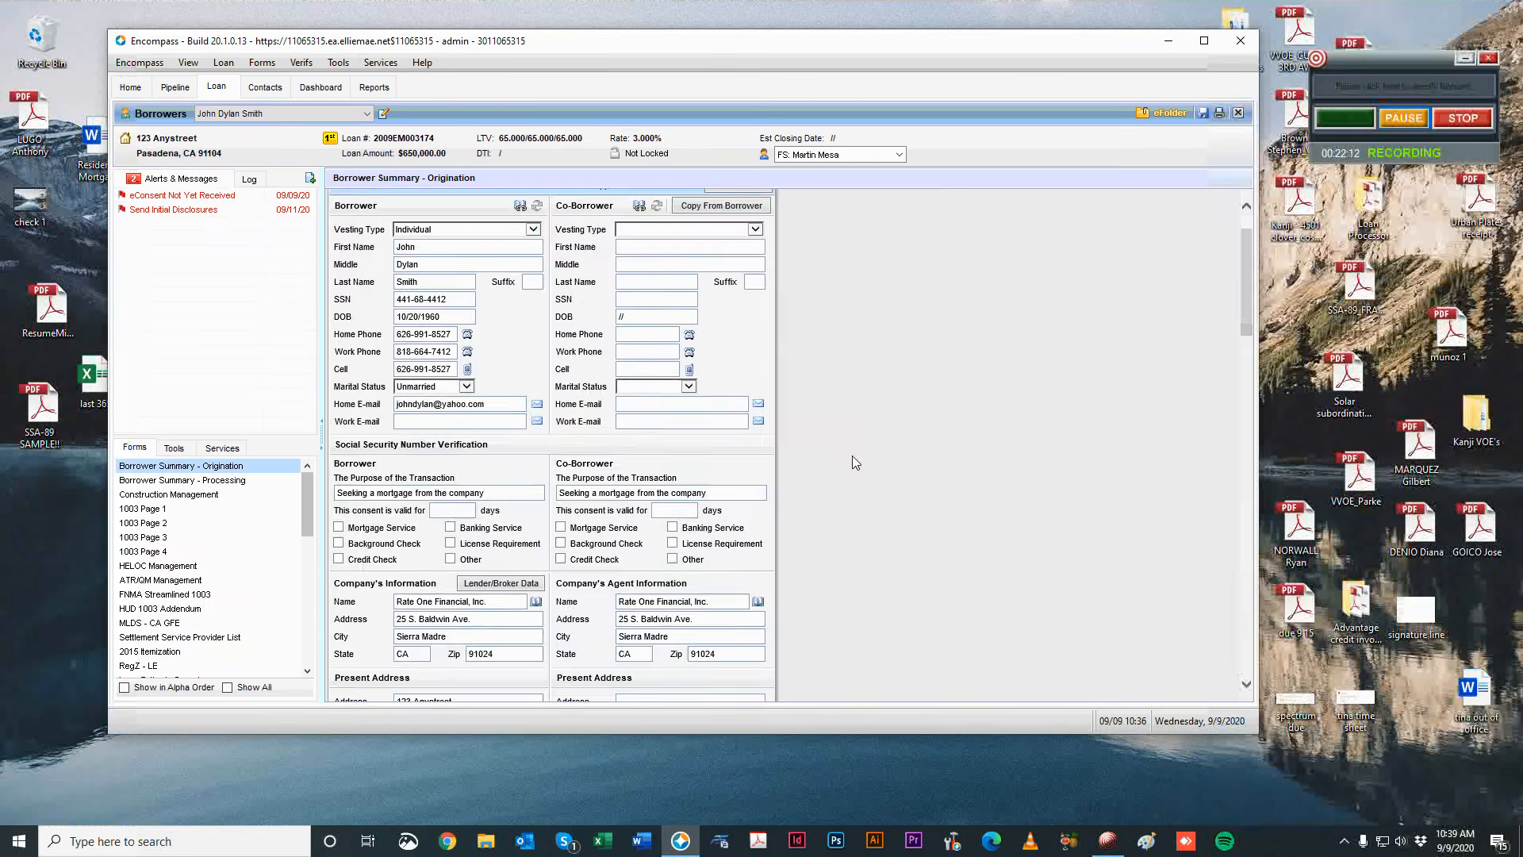
{"action": "left_click", "coordinate": [190, 508]}
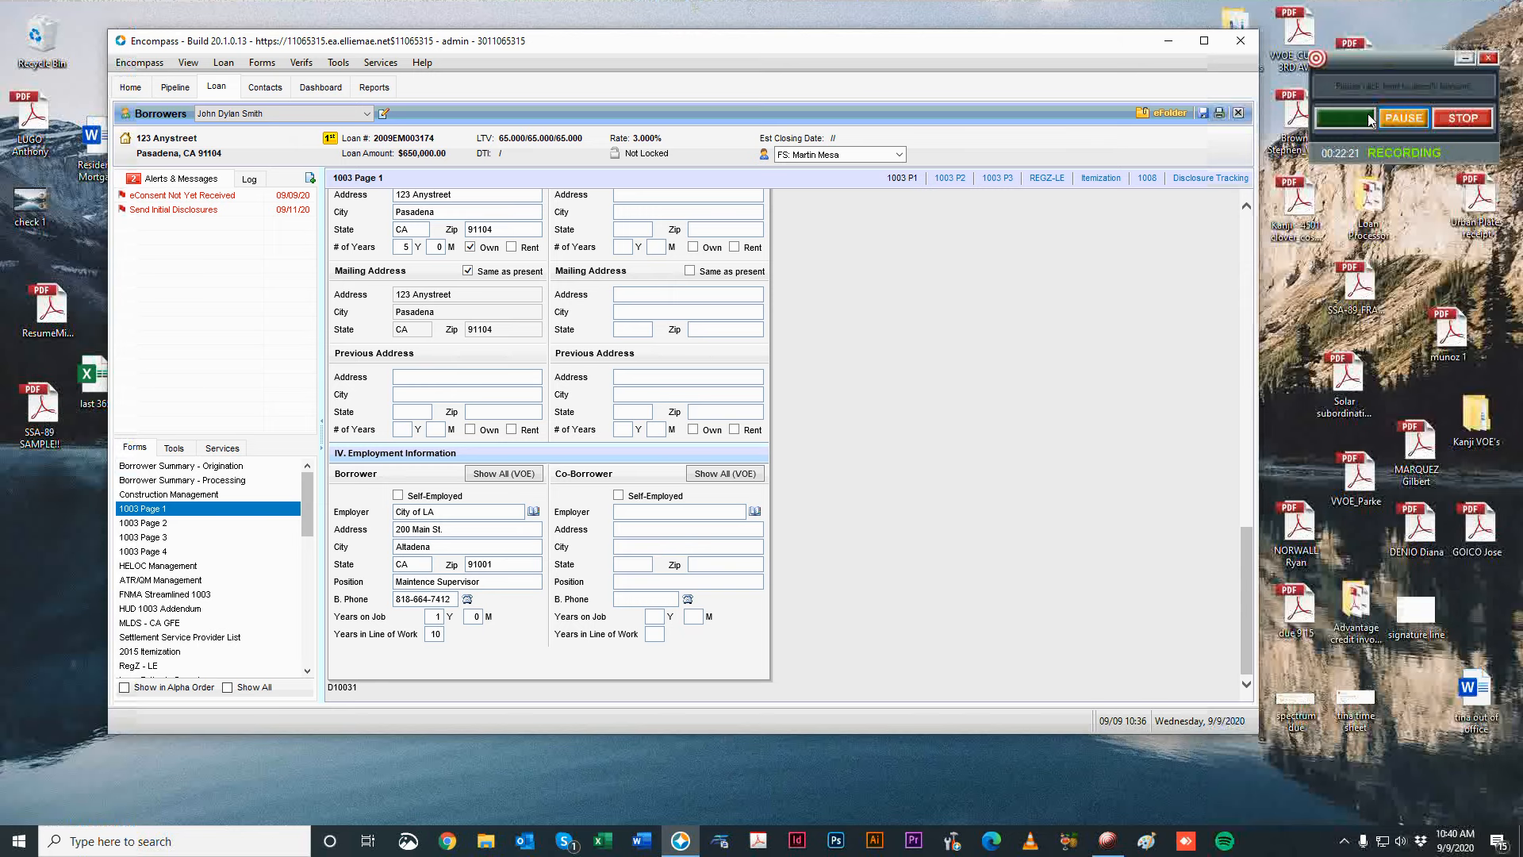
{"action": "left_click", "coordinate": [1396, 119]}
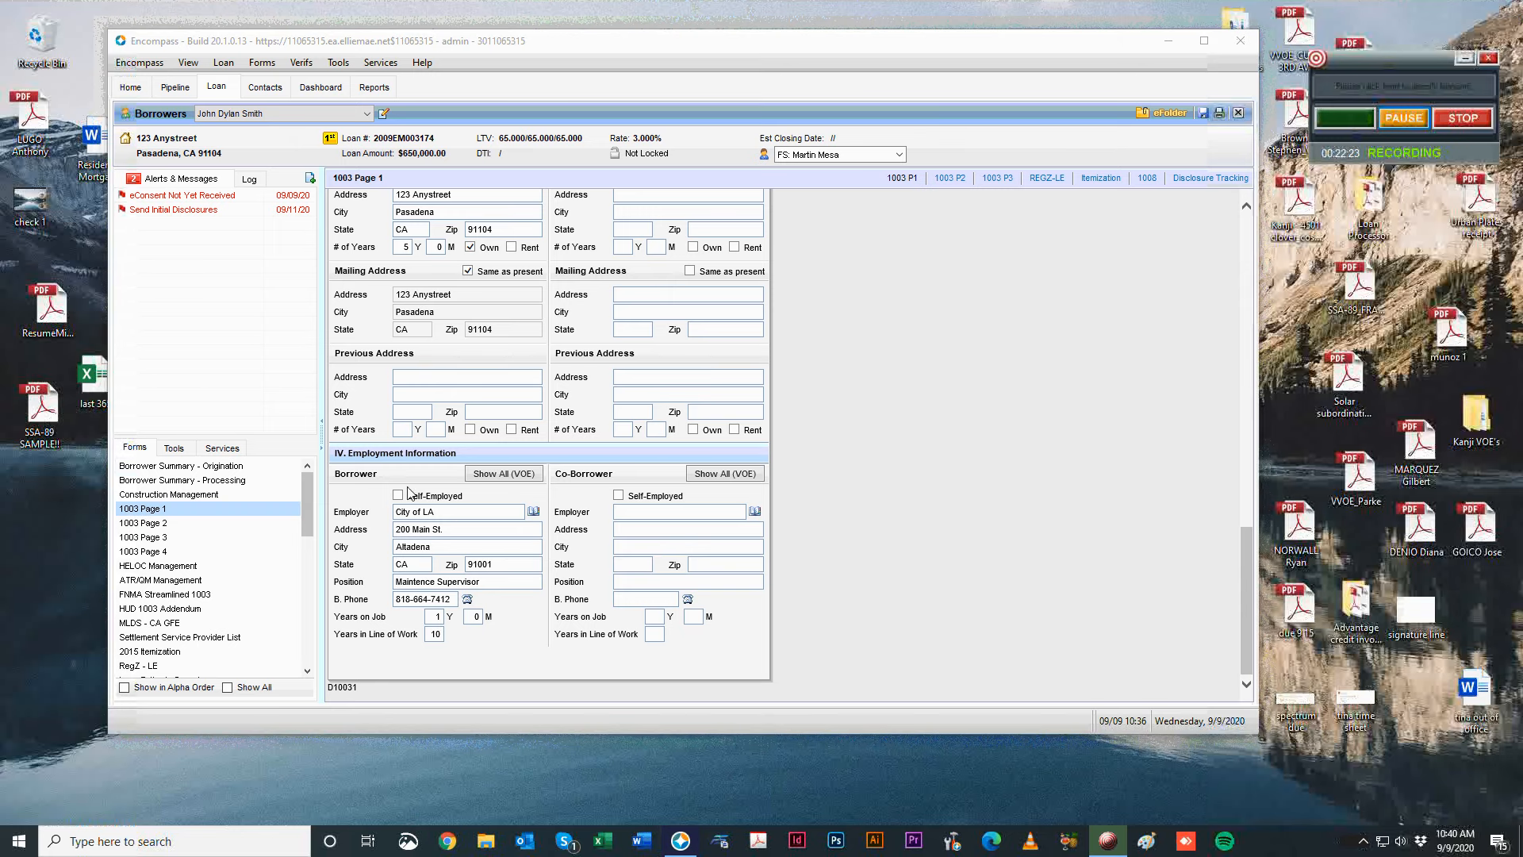
{"action": "left_click", "coordinate": [506, 475]}
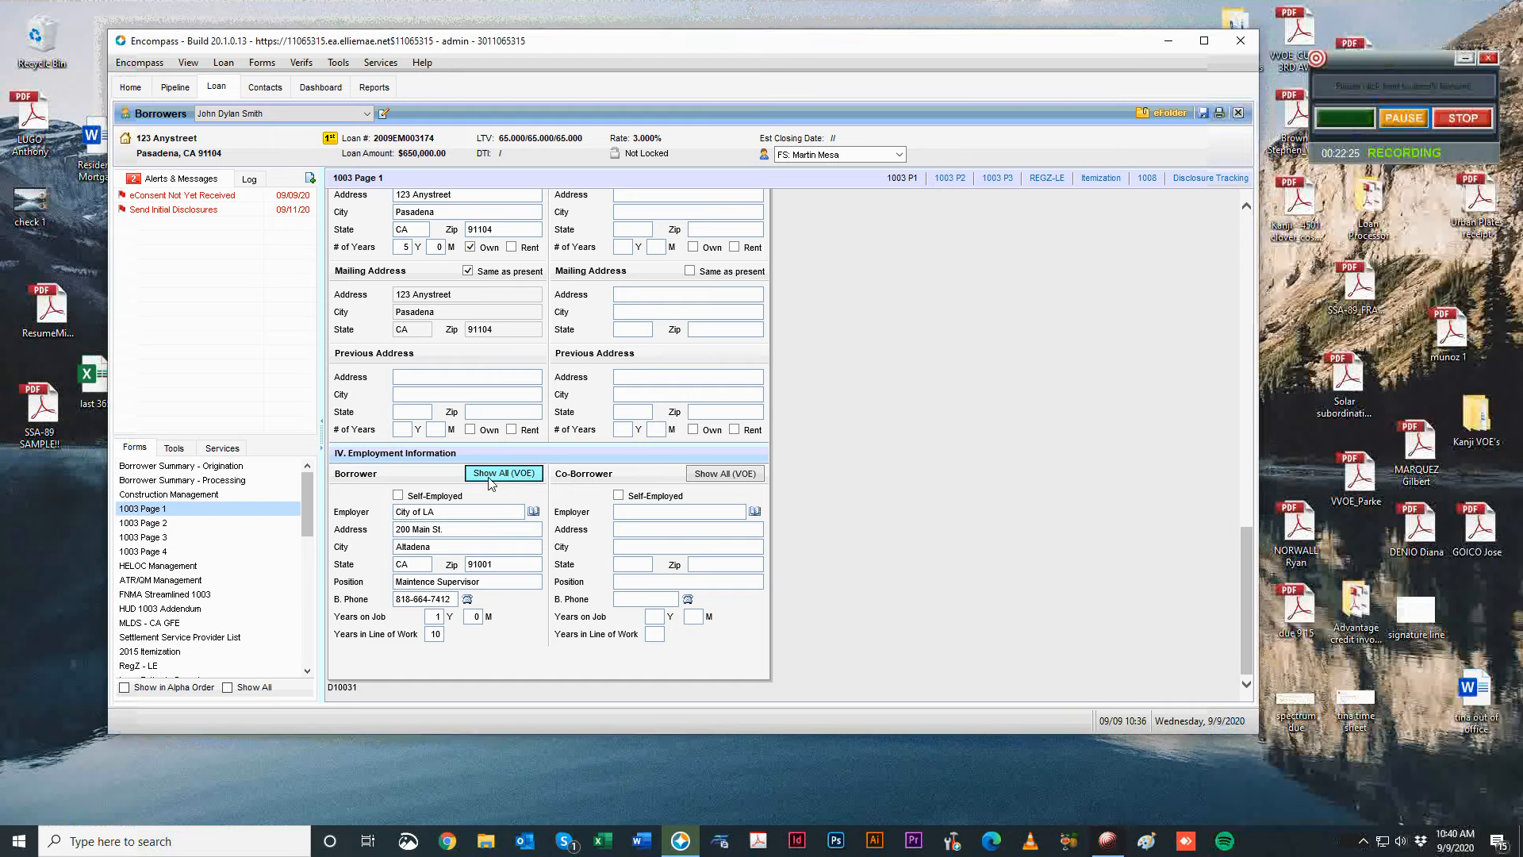
{"action": "left_click", "coordinate": [488, 478]}
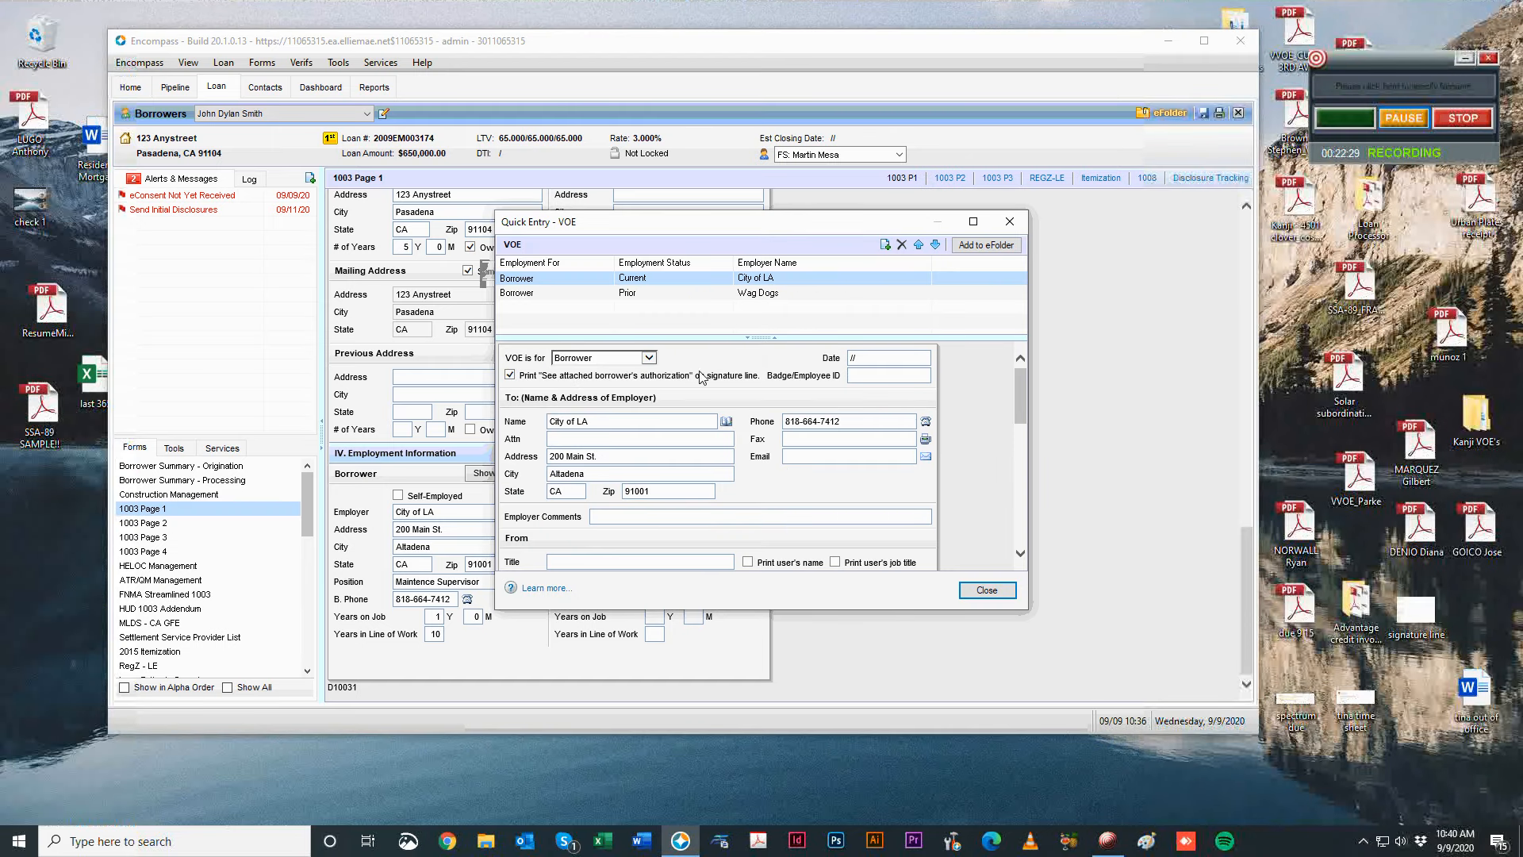
{"action": "scroll", "coordinate": [936, 440], "scroll_direction": "down", "scroll_amount": 5}
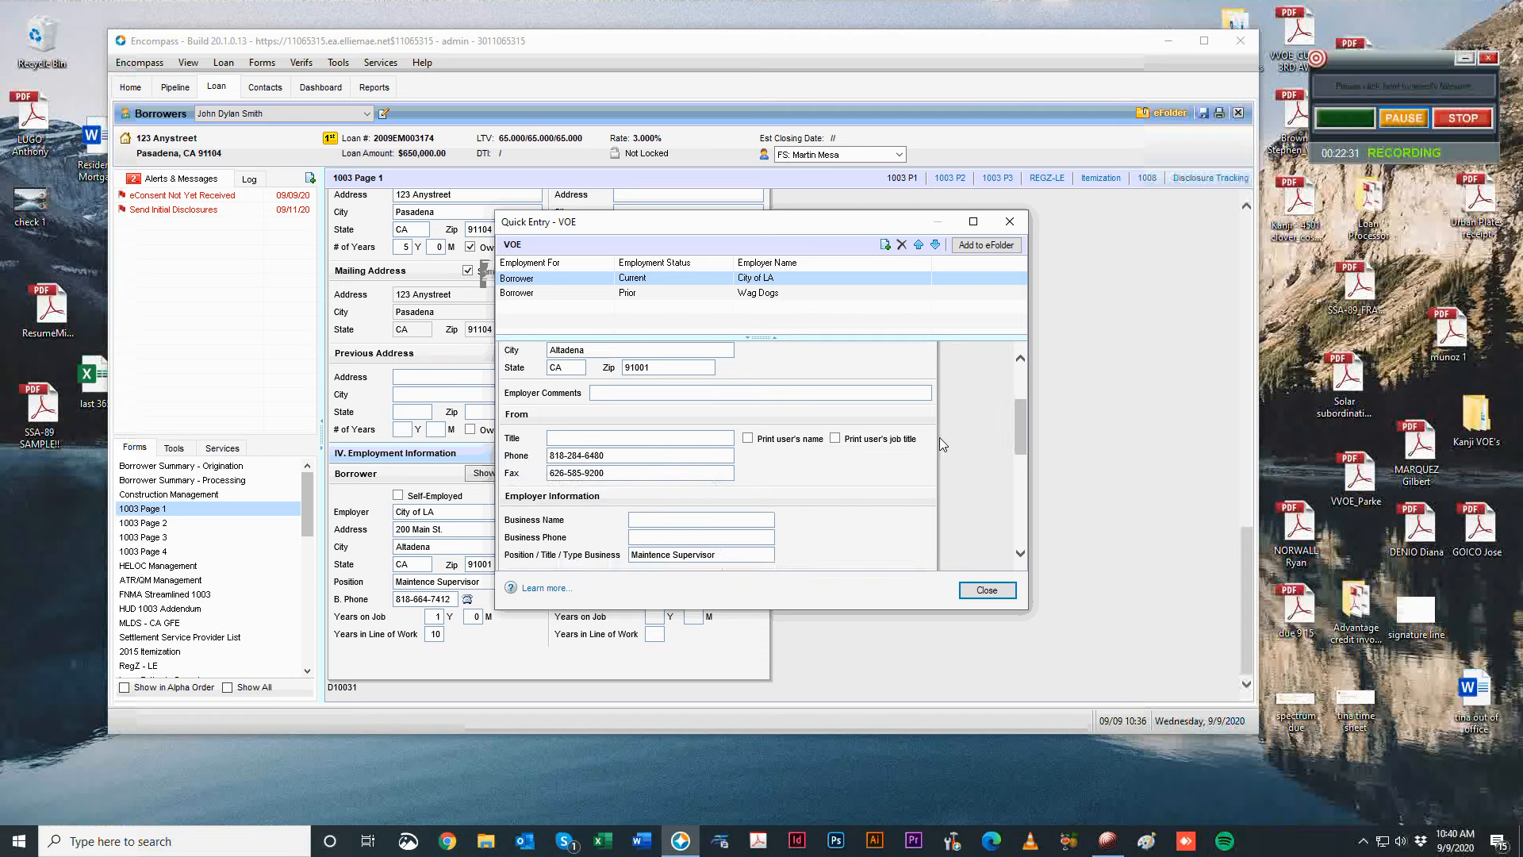
{"action": "scroll", "coordinate": [647, 415], "scroll_direction": "down", "scroll_amount": 5}
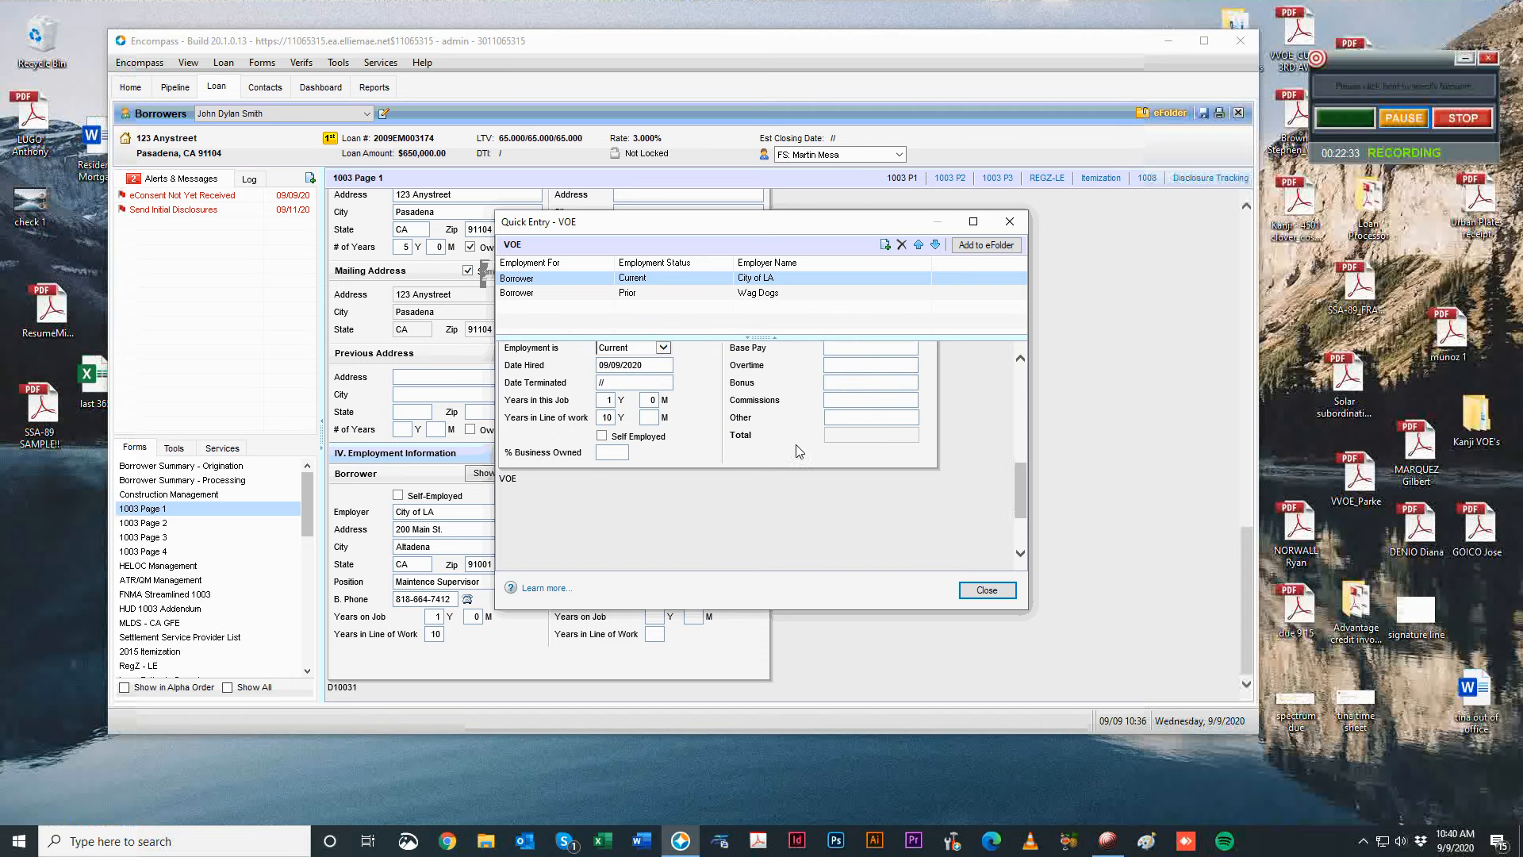
{"action": "scroll", "coordinate": [654, 415], "scroll_direction": "up", "scroll_amount": 2}
{"action": "scroll", "coordinate": [654, 415], "scroll_direction": "up", "scroll_amount": 1}
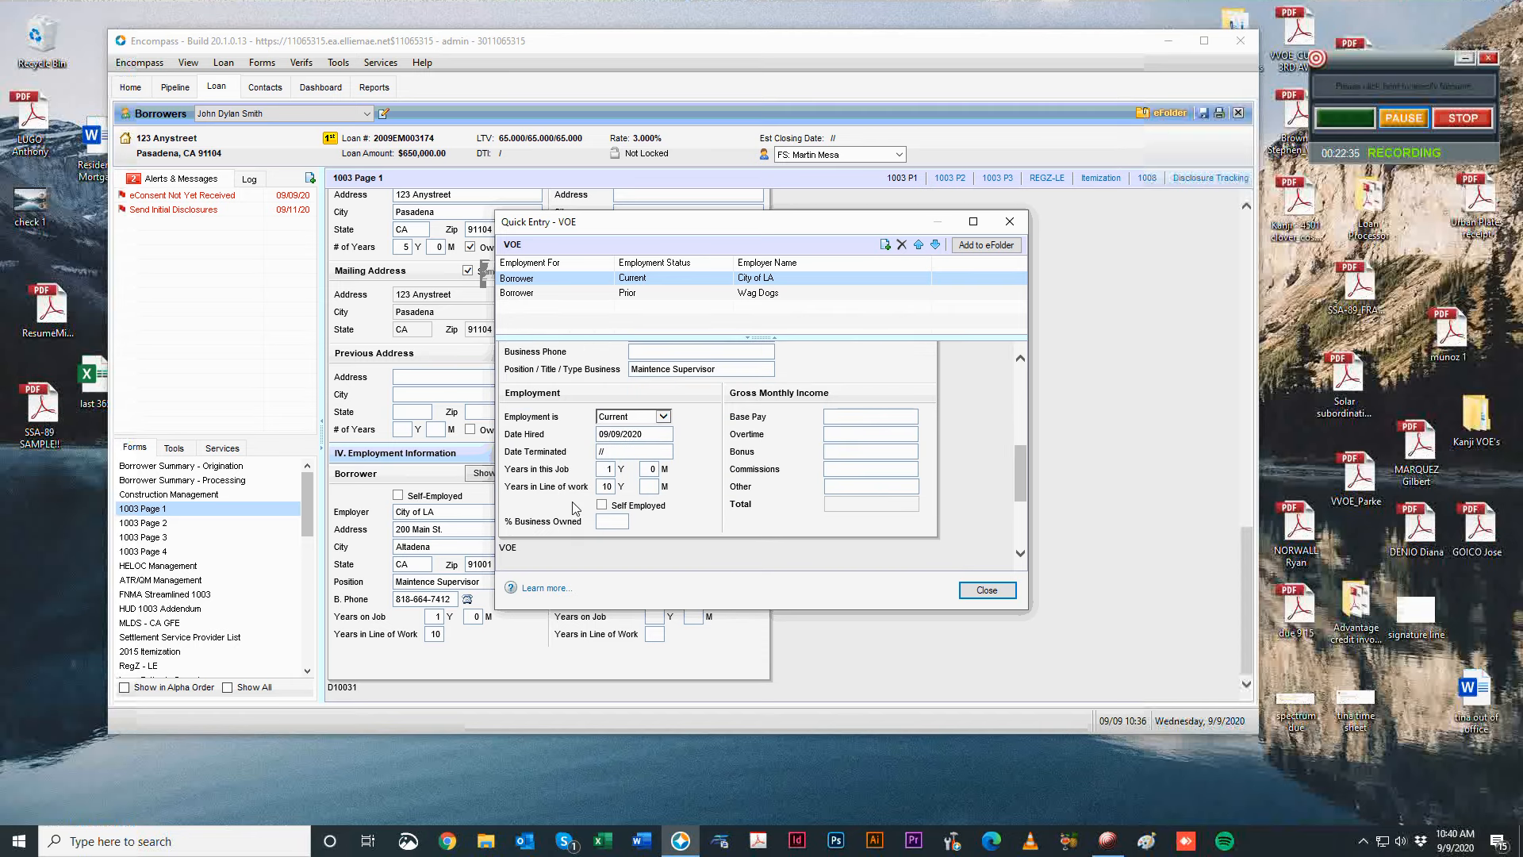
Check the Wag Dogs base pay, close the VOE entries, and dismiss compliance alerts.
{"action": "left_click", "coordinate": [662, 293]}
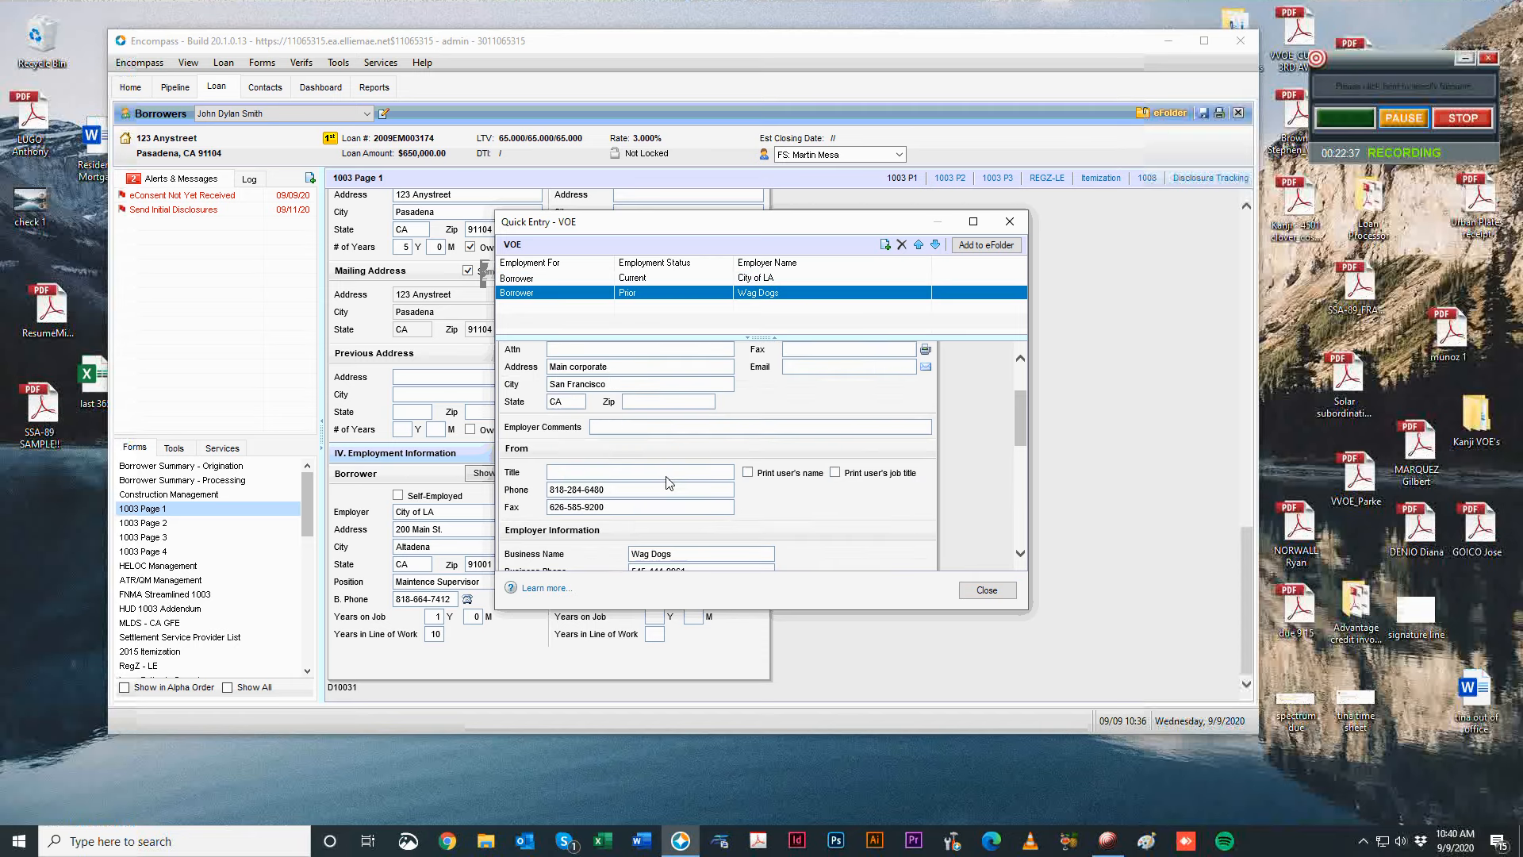
{"action": "scroll", "coordinate": [678, 480], "scroll_direction": "down", "scroll_amount": 2}
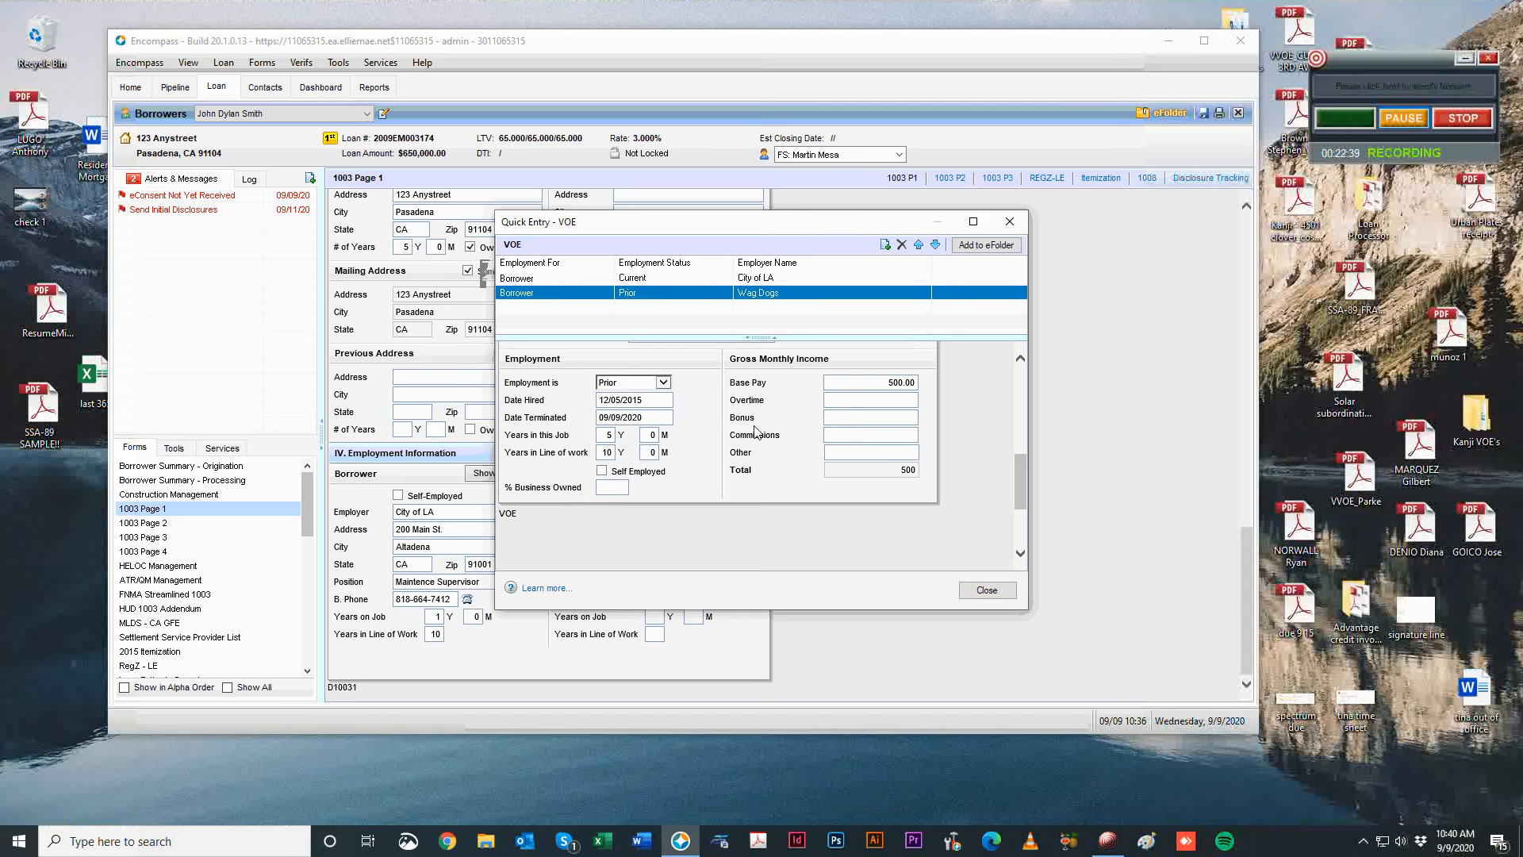
{"action": "scroll", "coordinate": [664, 444], "scroll_direction": "up", "scroll_amount": 4}
{"action": "scroll", "coordinate": [655, 492], "scroll_direction": "down", "scroll_amount": 2}
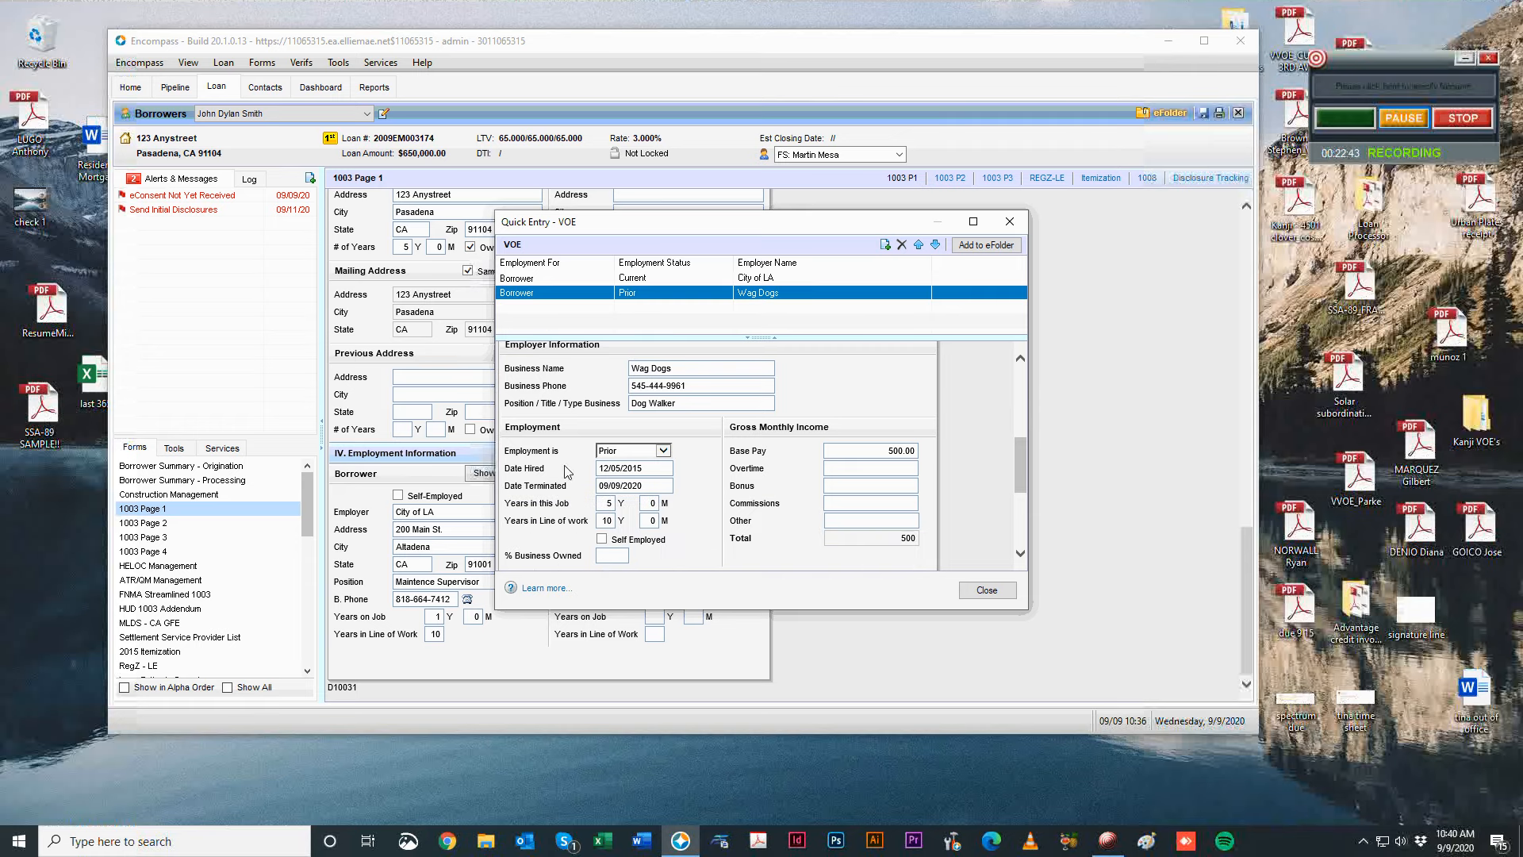
{"action": "scroll", "coordinate": [753, 515], "scroll_direction": "down", "scroll_amount": 2}
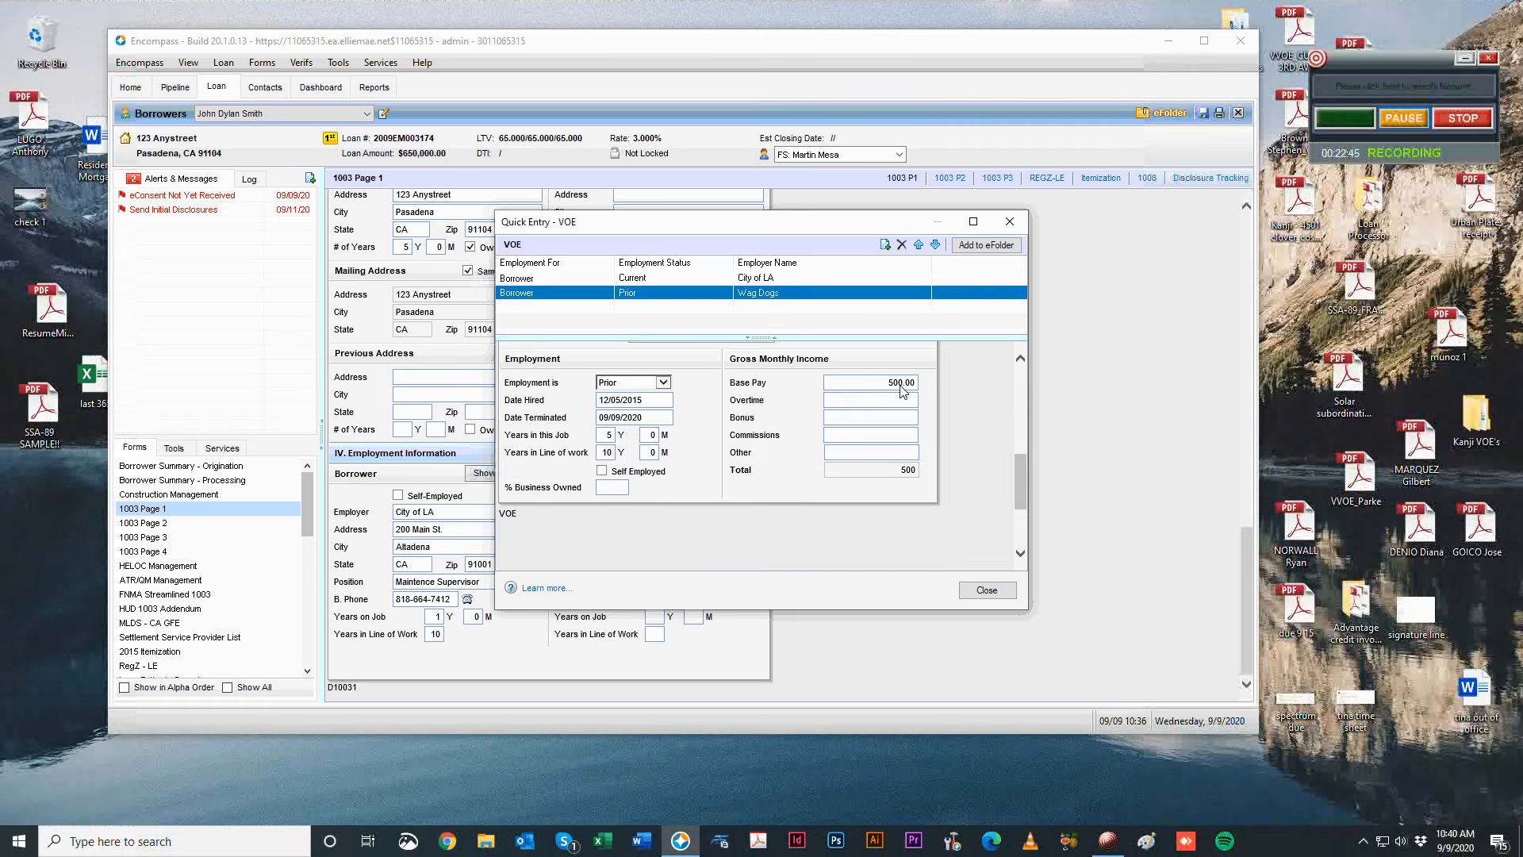
{"action": "scroll", "coordinate": [903, 390], "scroll_direction": "up", "scroll_amount": 2}
{"action": "left_click", "coordinate": [879, 453]}
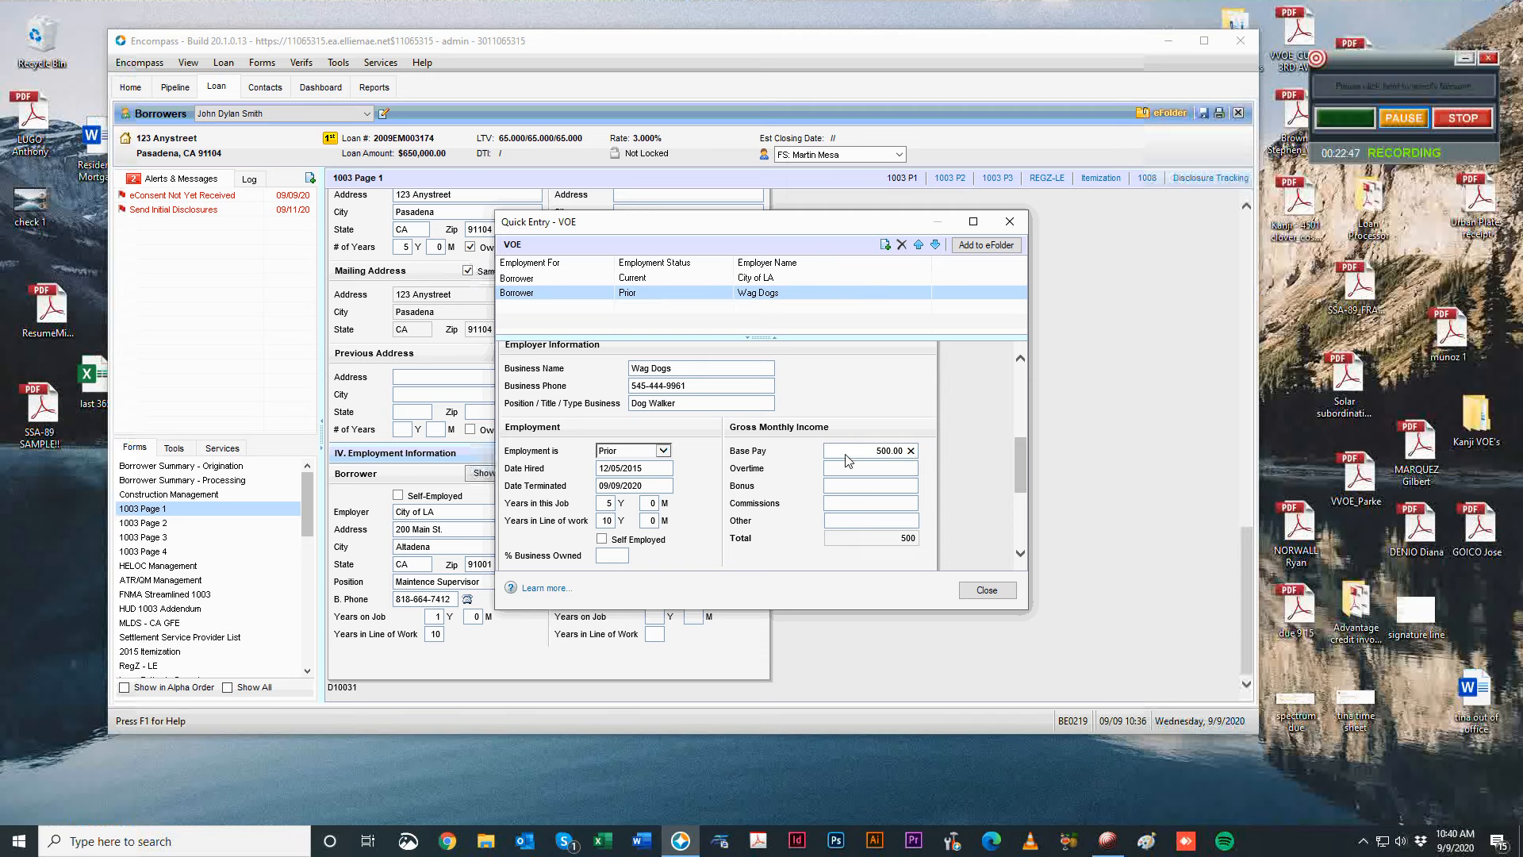
{"action": "left_click", "coordinate": [987, 589]}
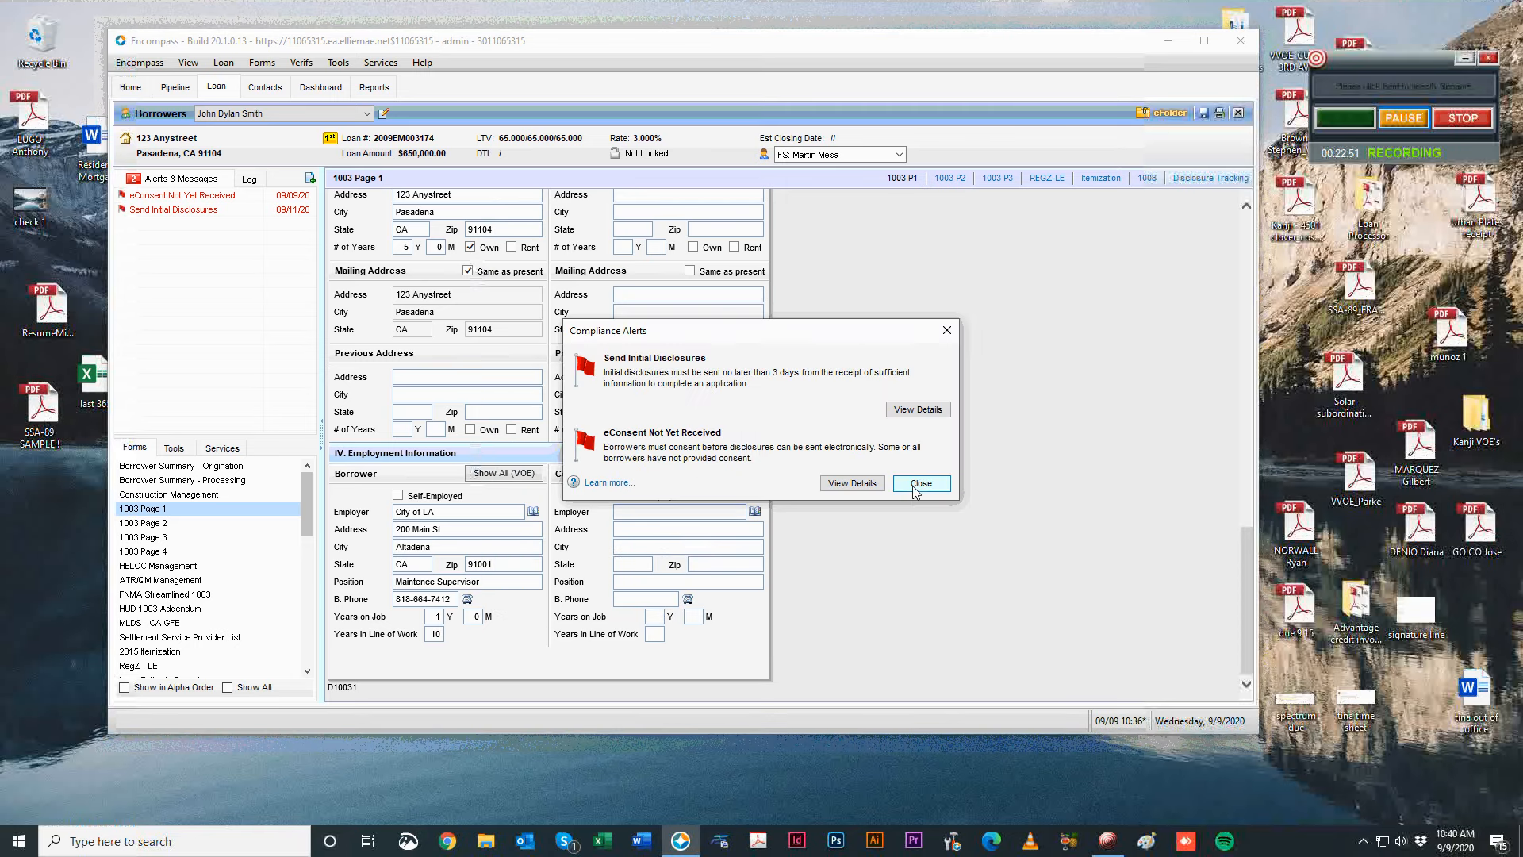
{"action": "left_click", "coordinate": [909, 493]}
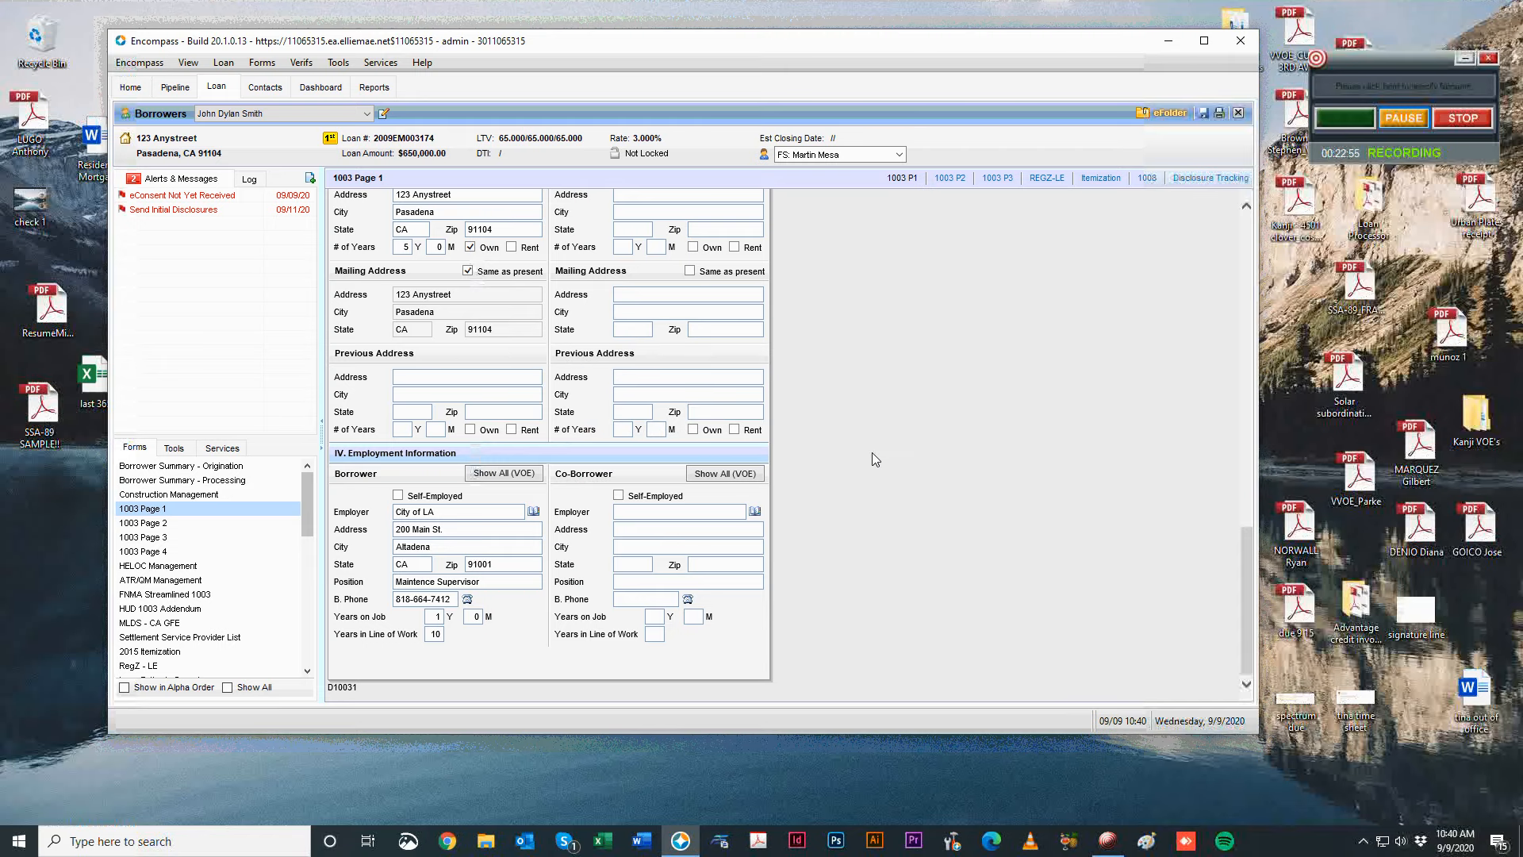
{"action": "scroll", "coordinate": [873, 453], "scroll_direction": "up", "scroll_amount": 15}
{"action": "scroll", "coordinate": [463, 469], "scroll_direction": "down", "scroll_amount": 4}
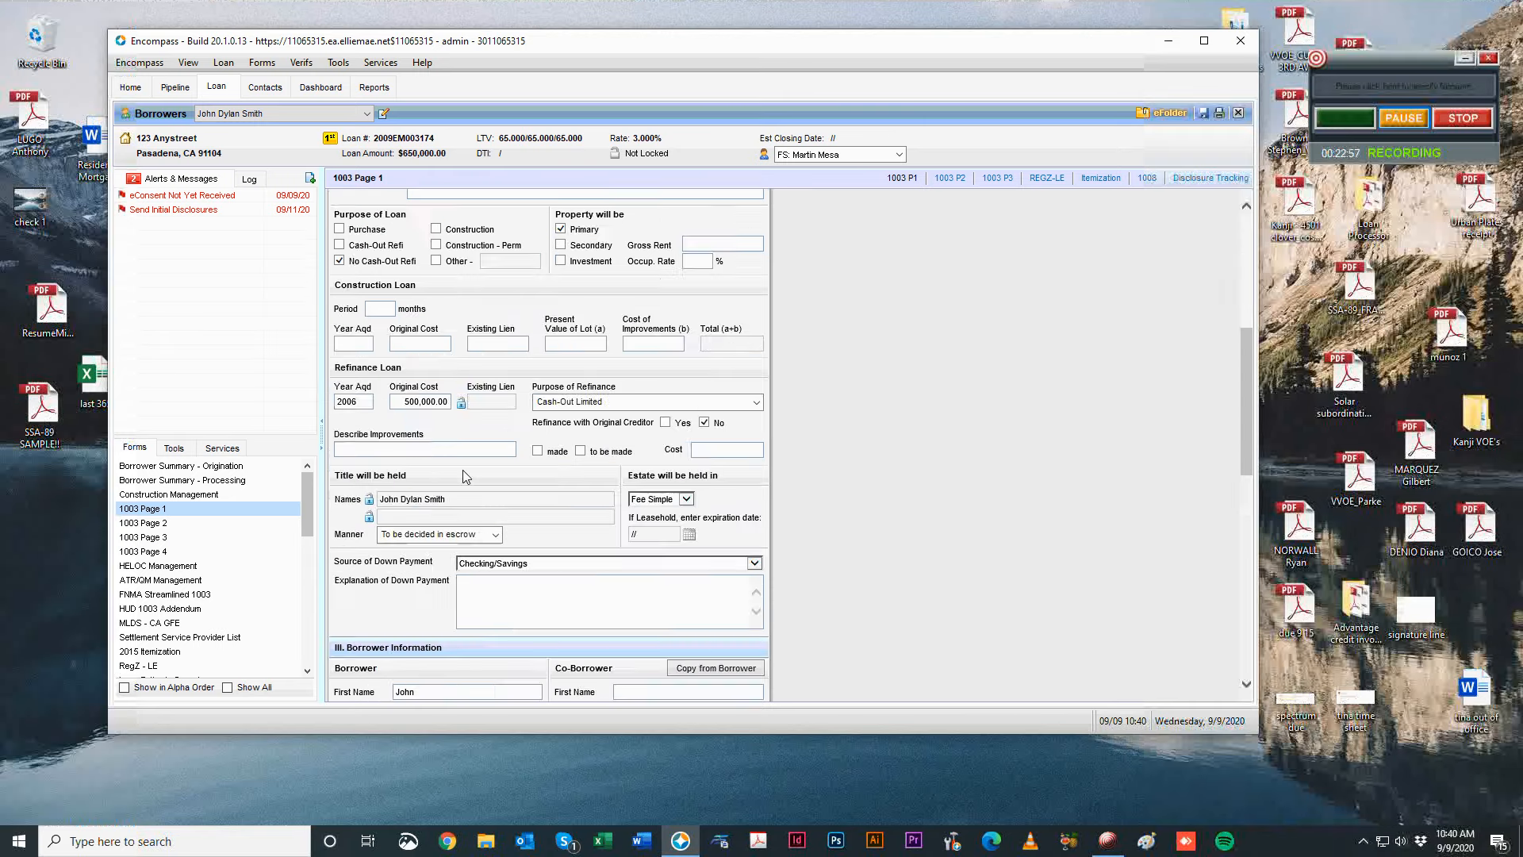
On 1003 Page 2, enter 4000 as base income and try the base income calculator.
{"action": "left_click", "coordinate": [175, 522]}
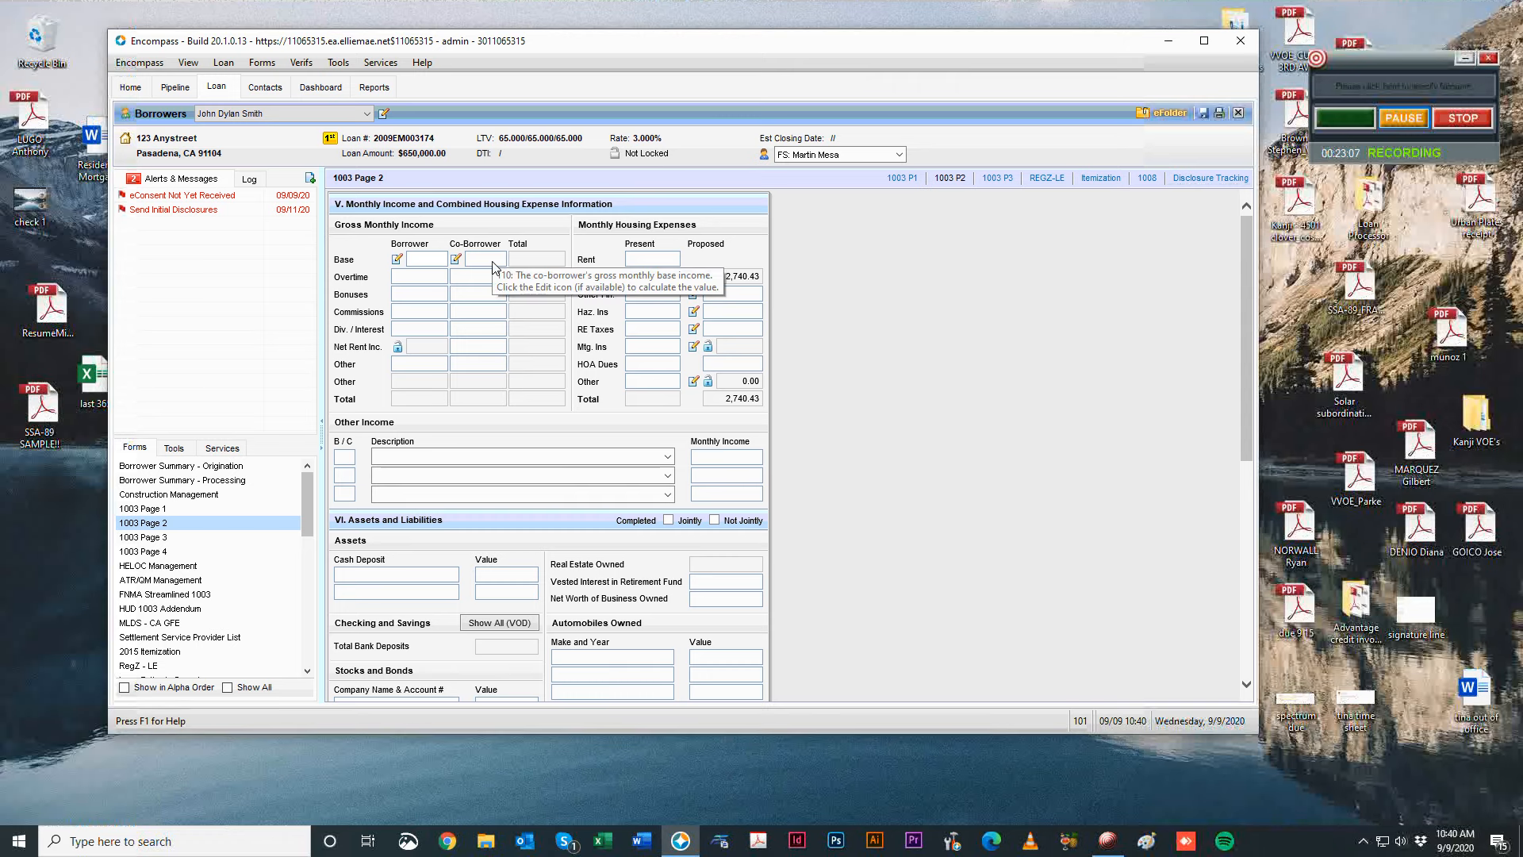
{"action": "type", "text": "4000"}
{"action": "key", "text": "Tab"}
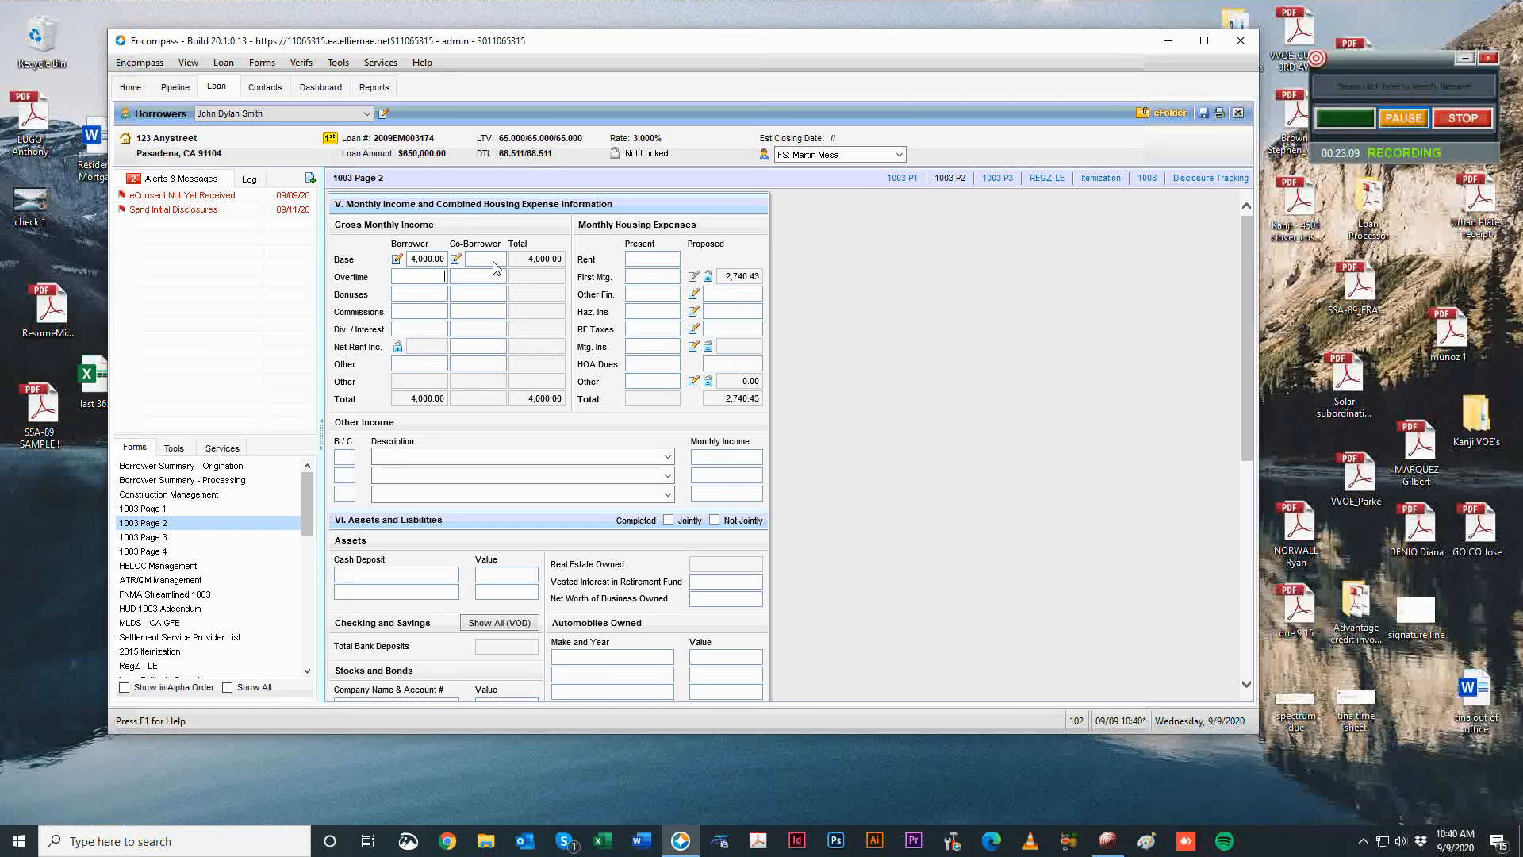
{"action": "left_click", "coordinate": [398, 259]}
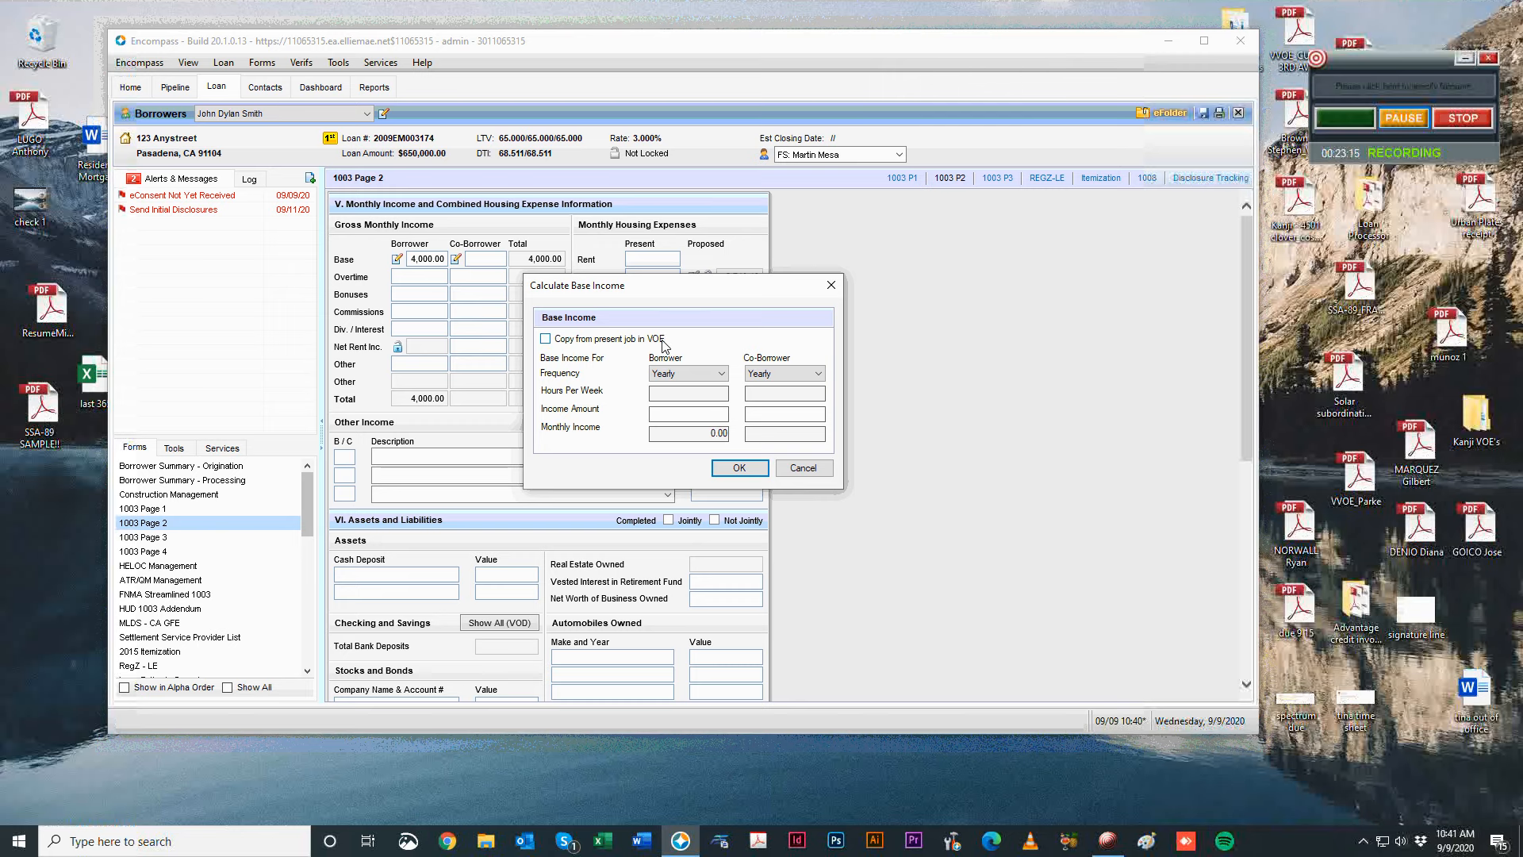
{"action": "left_click", "coordinate": [548, 339]}
{"action": "left_click", "coordinate": [548, 338]}
{"action": "left_click", "coordinate": [803, 467]}
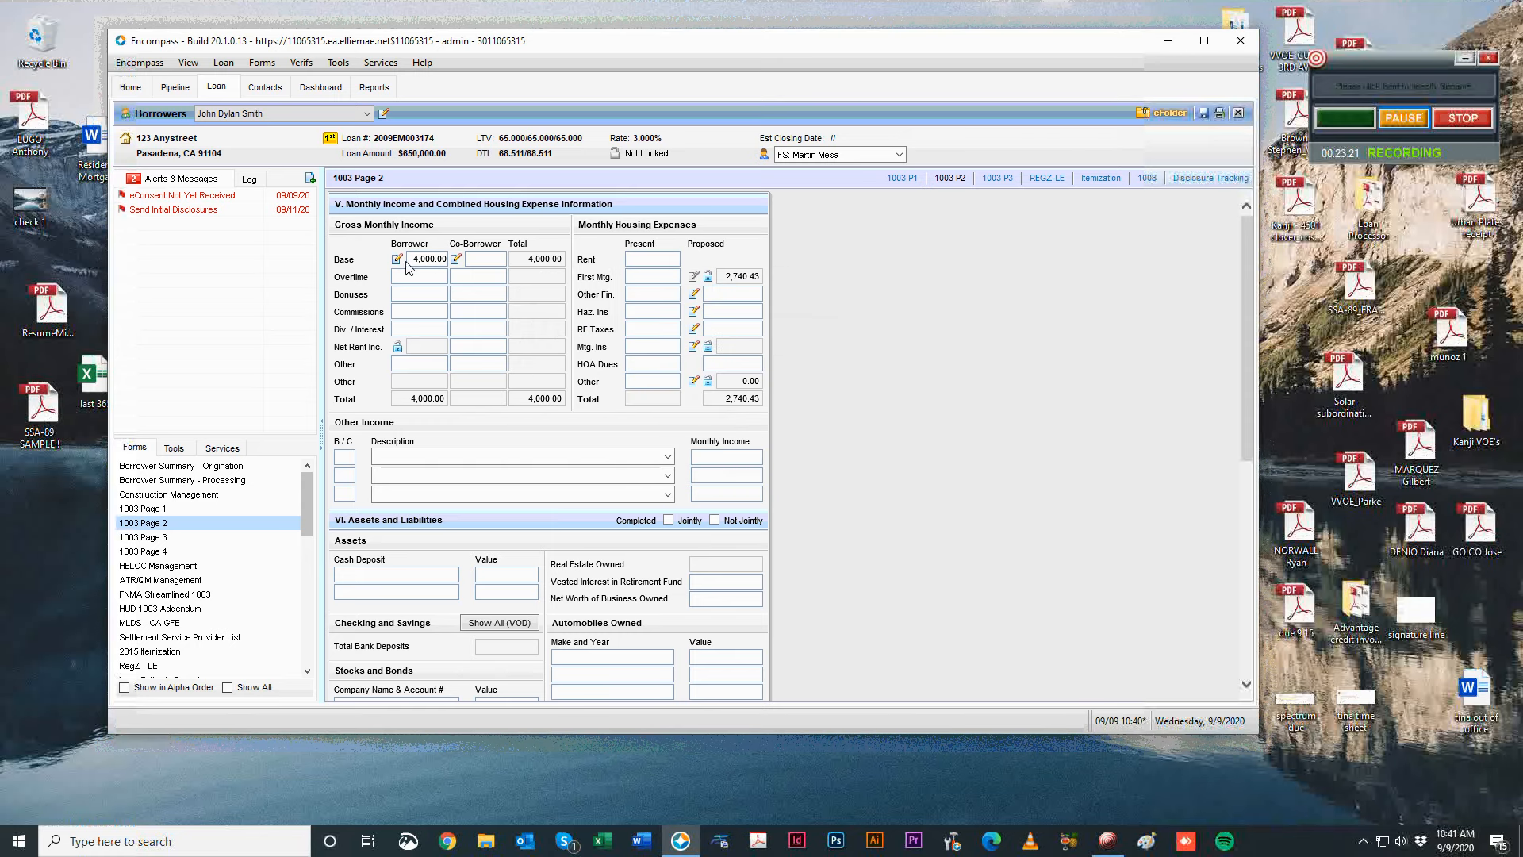
Calculate a 5,000.00 base income from 2,500 paid Semi Monthly, then verify the calculator values.
{"action": "left_click", "coordinate": [397, 260]}
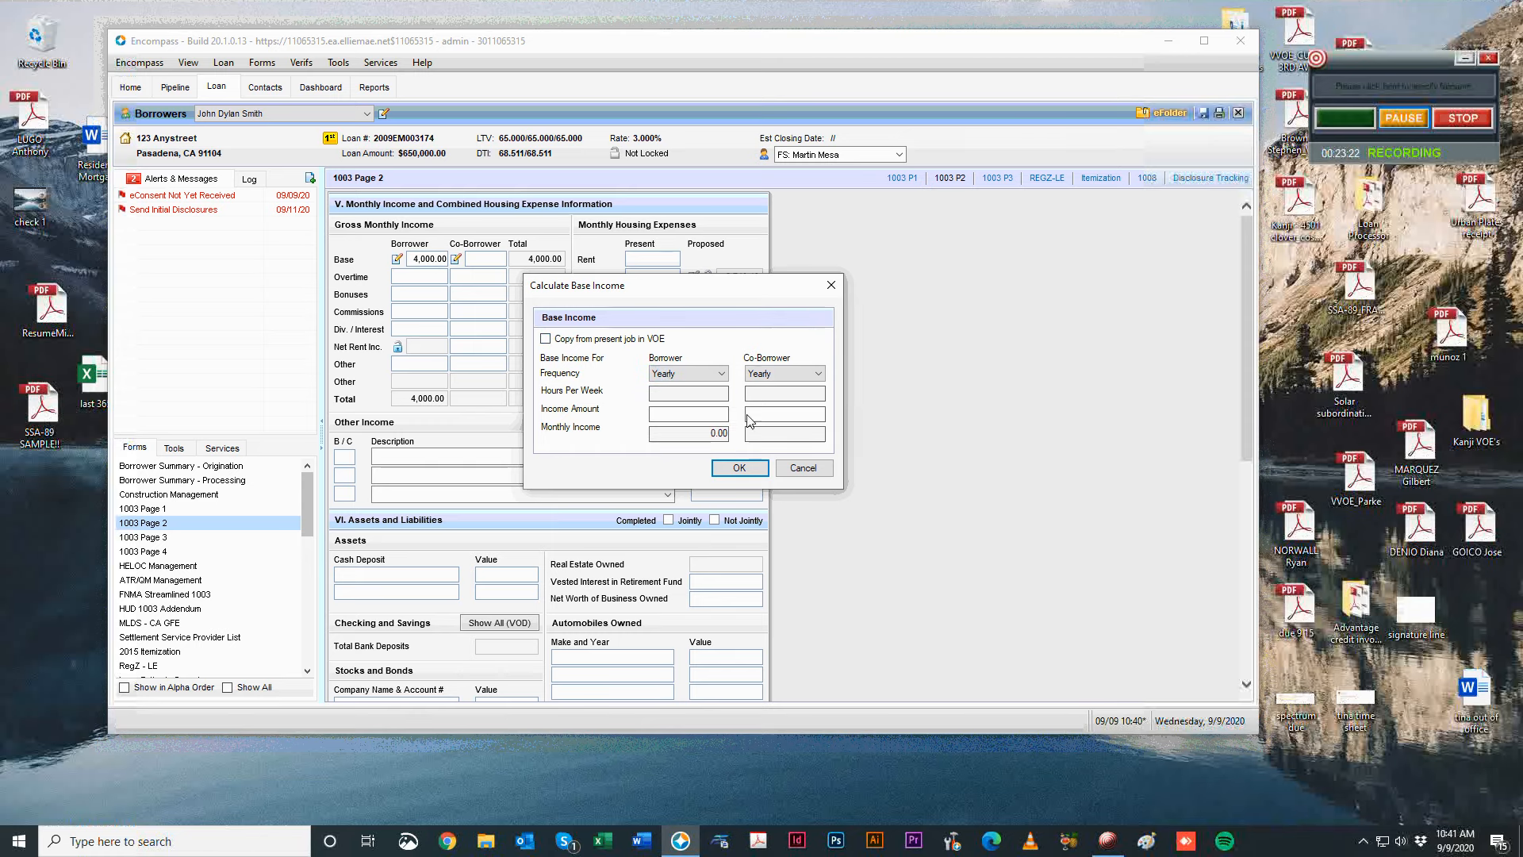
{"action": "left_click", "coordinate": [670, 377]}
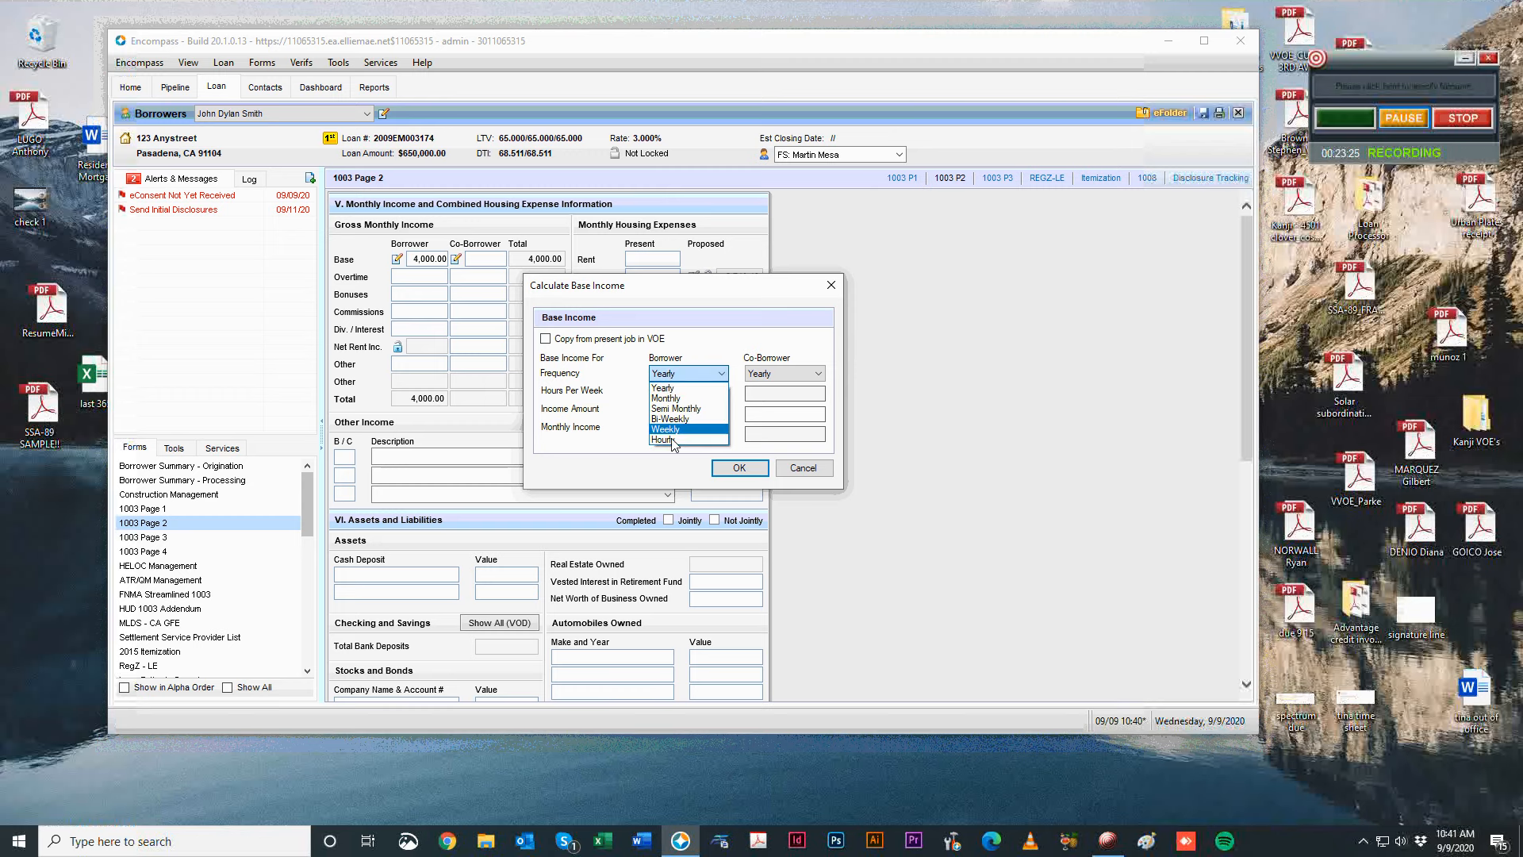
{"action": "left_click", "coordinate": [675, 408]}
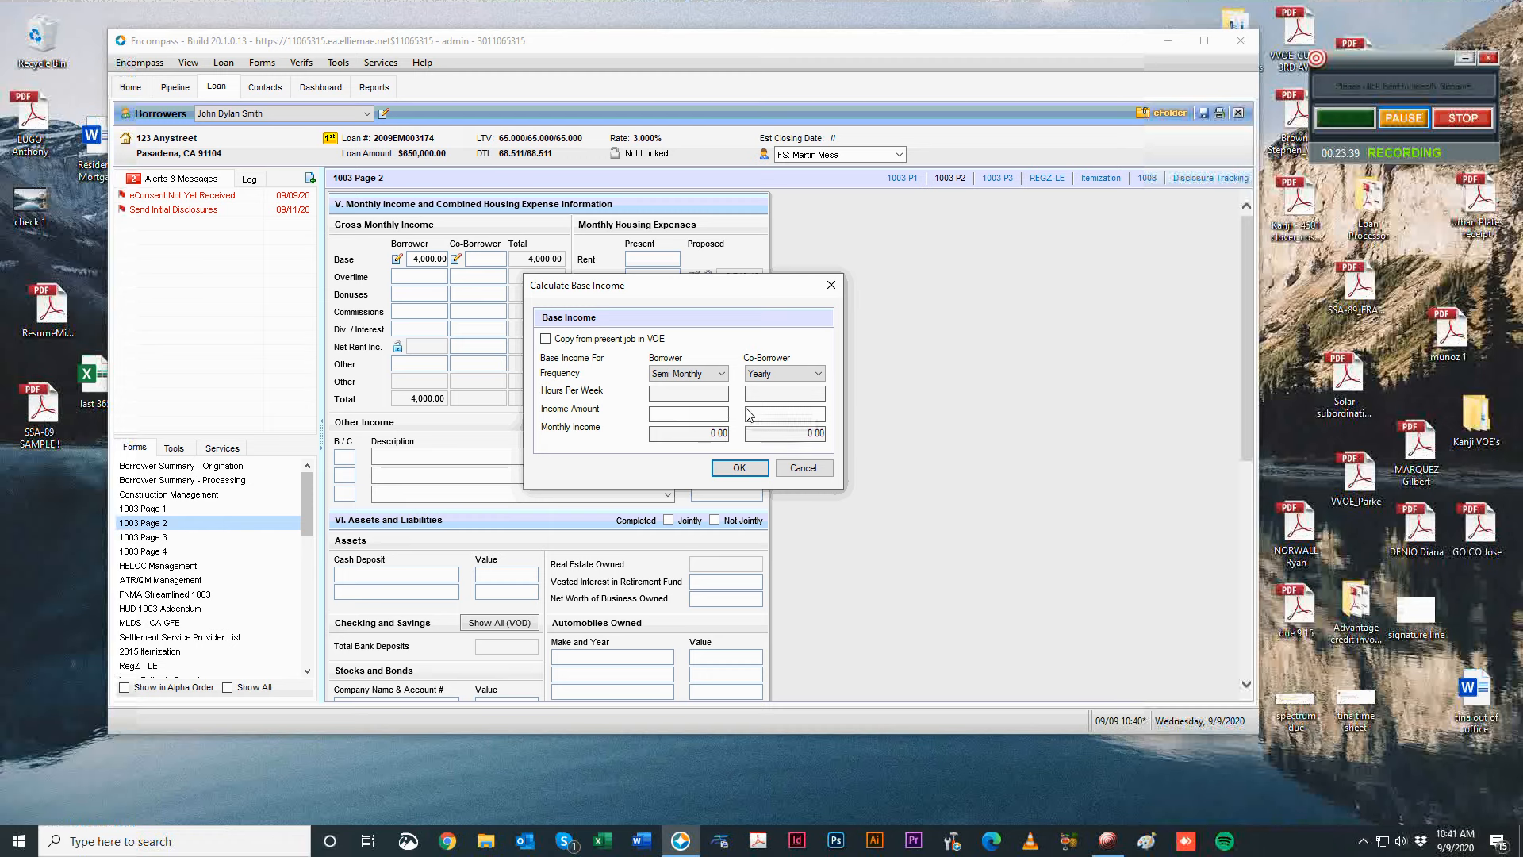
{"action": "type", "text": "2500"}
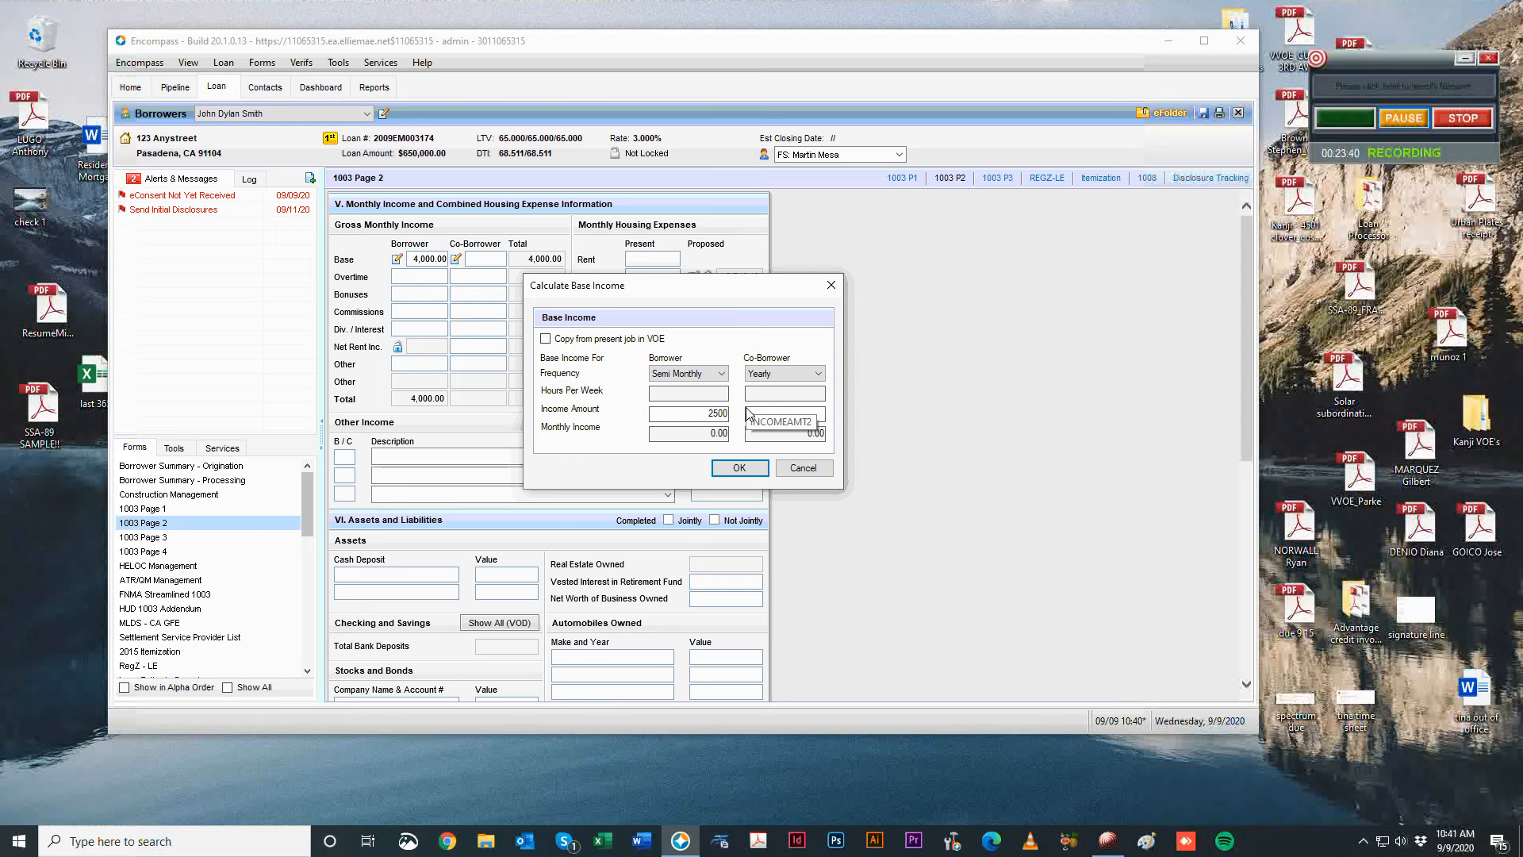
{"action": "left_click", "coordinate": [738, 467]}
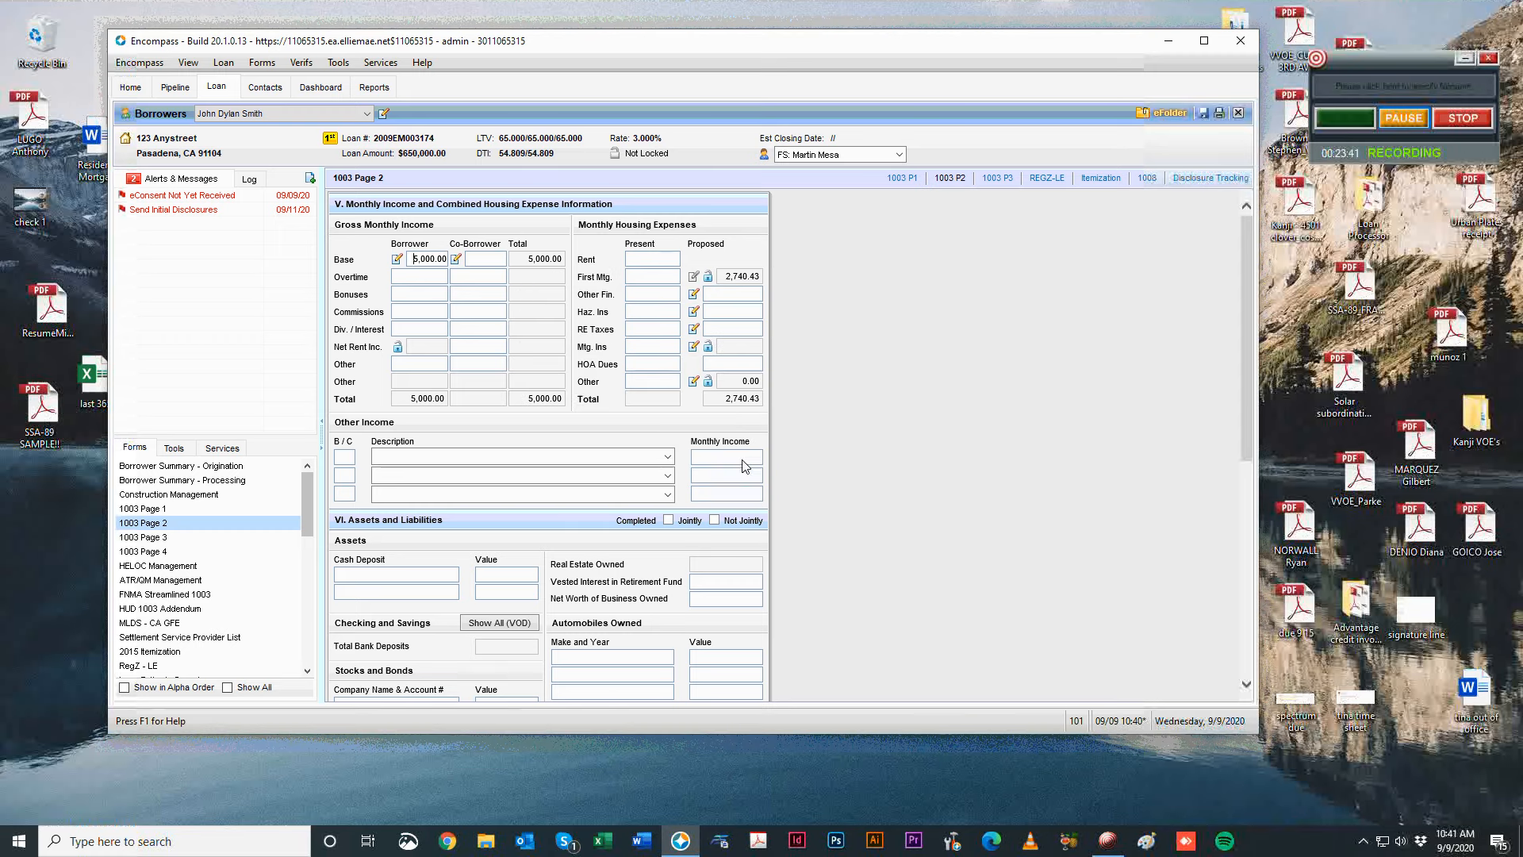
{"action": "left_click", "coordinate": [396, 258]}
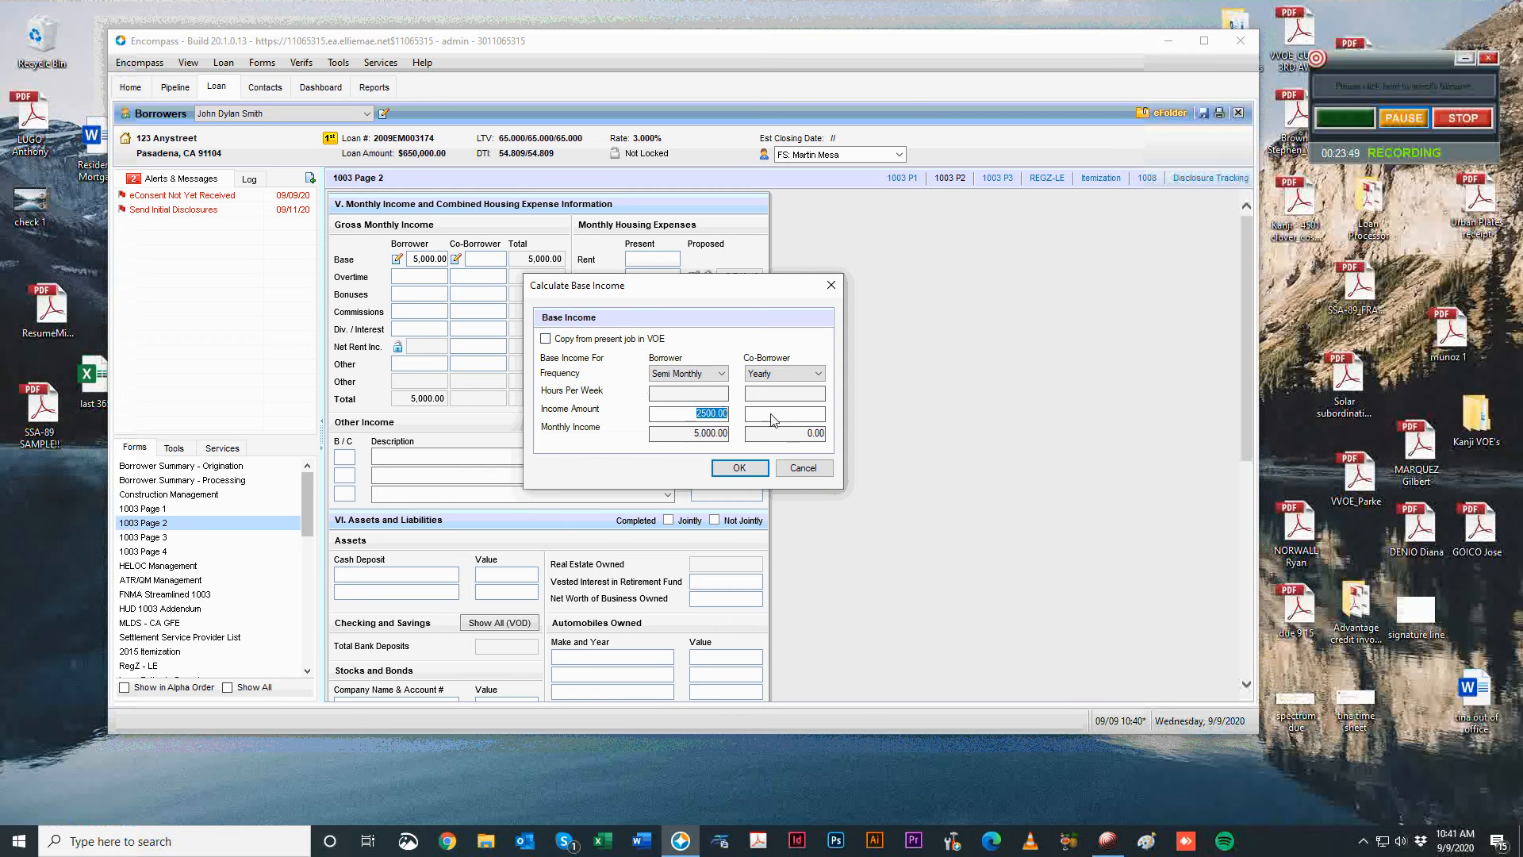
{"action": "left_click", "coordinate": [710, 374]}
{"action": "left_click", "coordinate": [688, 408]}
{"action": "left_click_drag", "start_coordinate": [681, 414], "coordinate": [810, 421]}
{"action": "left_click", "coordinate": [738, 468]}
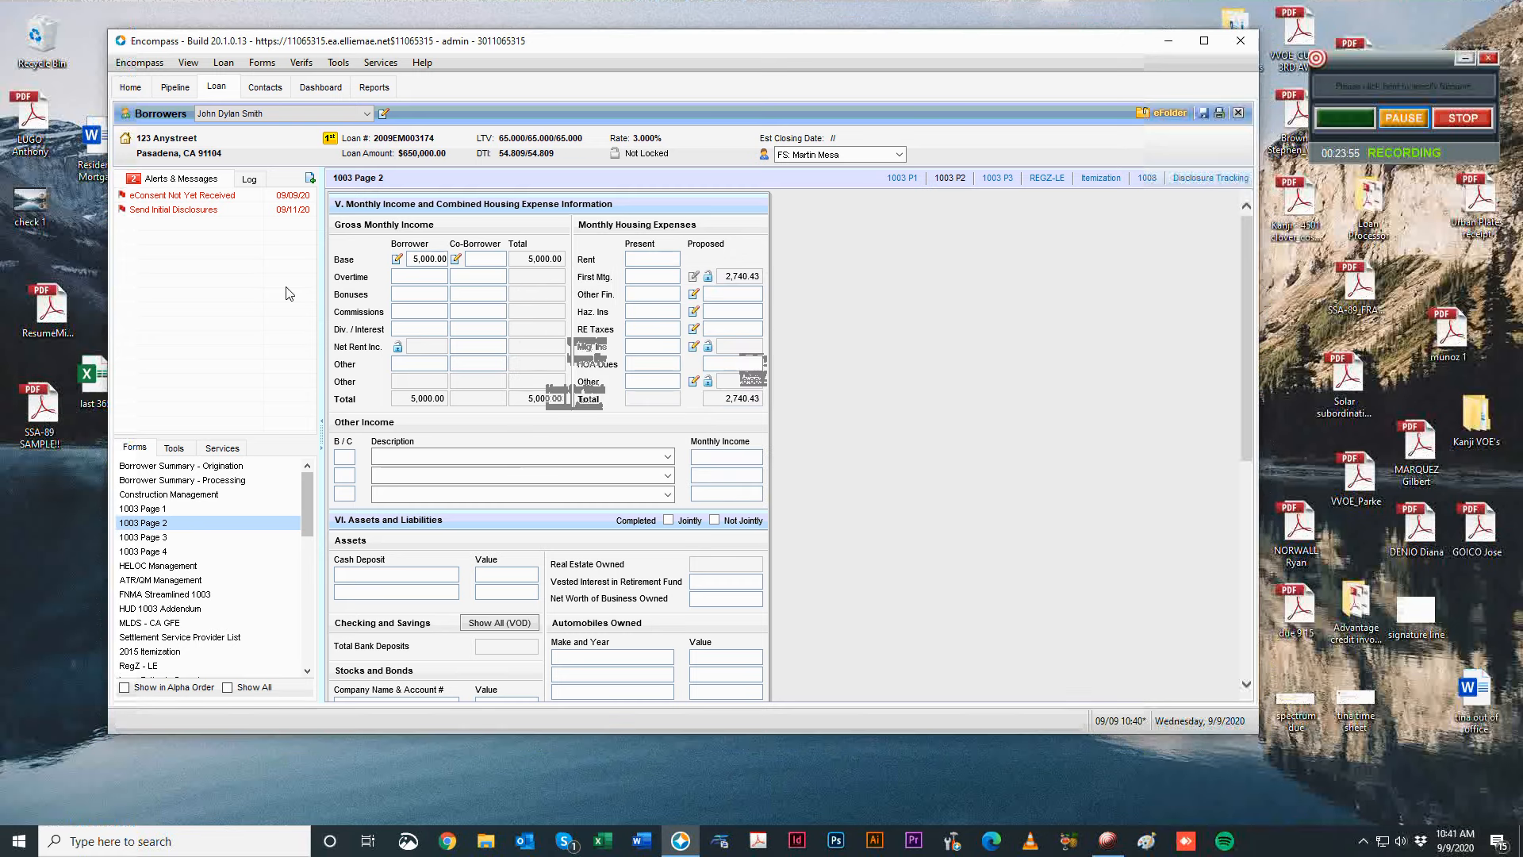
{"action": "left_click", "coordinate": [413, 259]}
Enter base 4,000.00, overtime 1,000.00 and bonuses 500.00, and unlock net rental income.
{"action": "key", "text": "BackSpace"}
{"action": "key", "text": "Tab"}
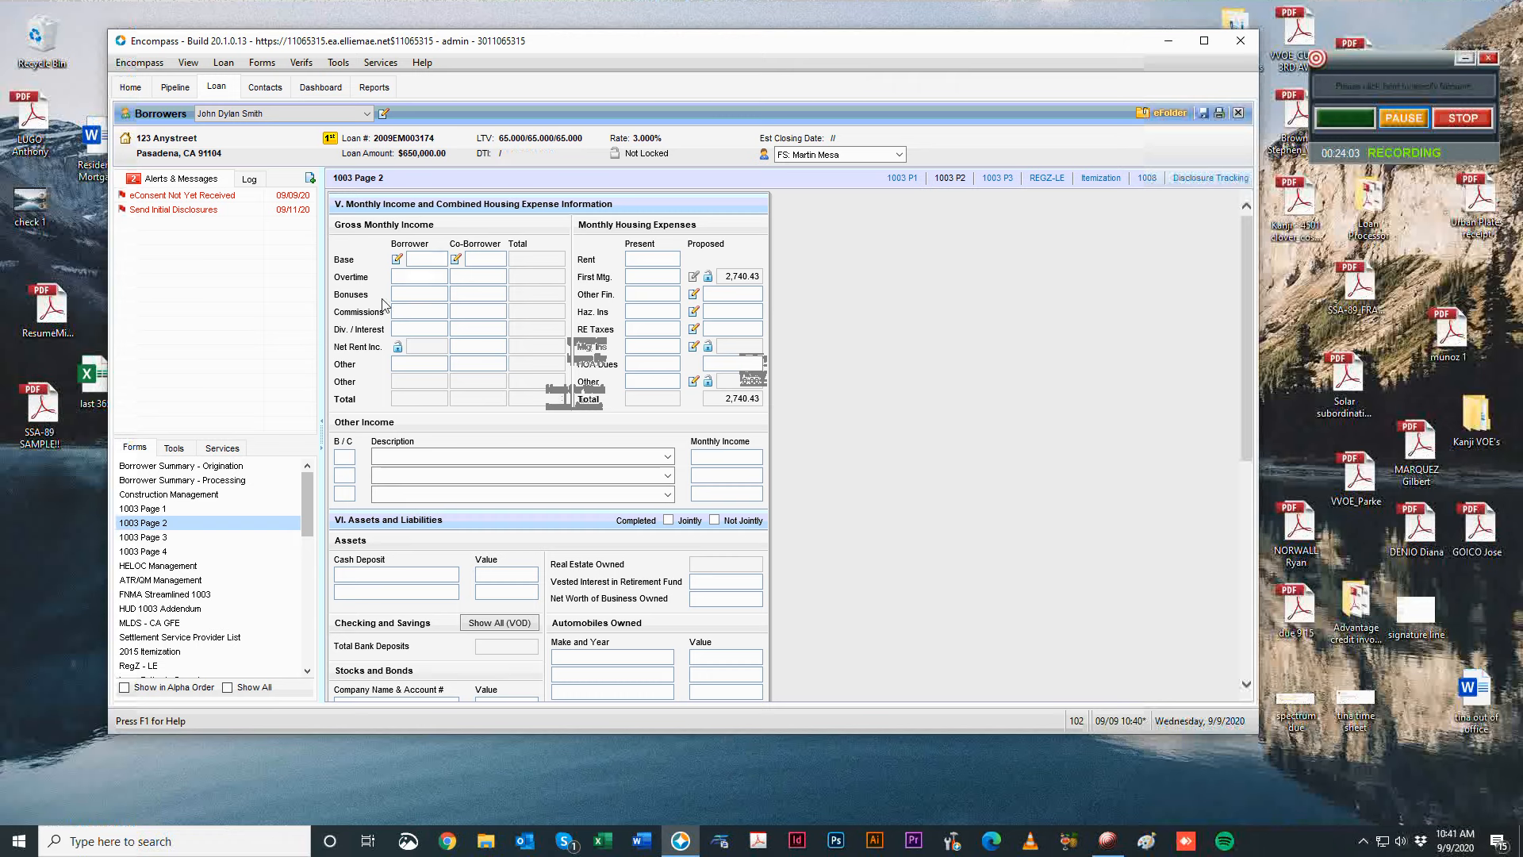
{"action": "left_click", "coordinate": [438, 261]}
{"action": "type", "text": "4,000"}
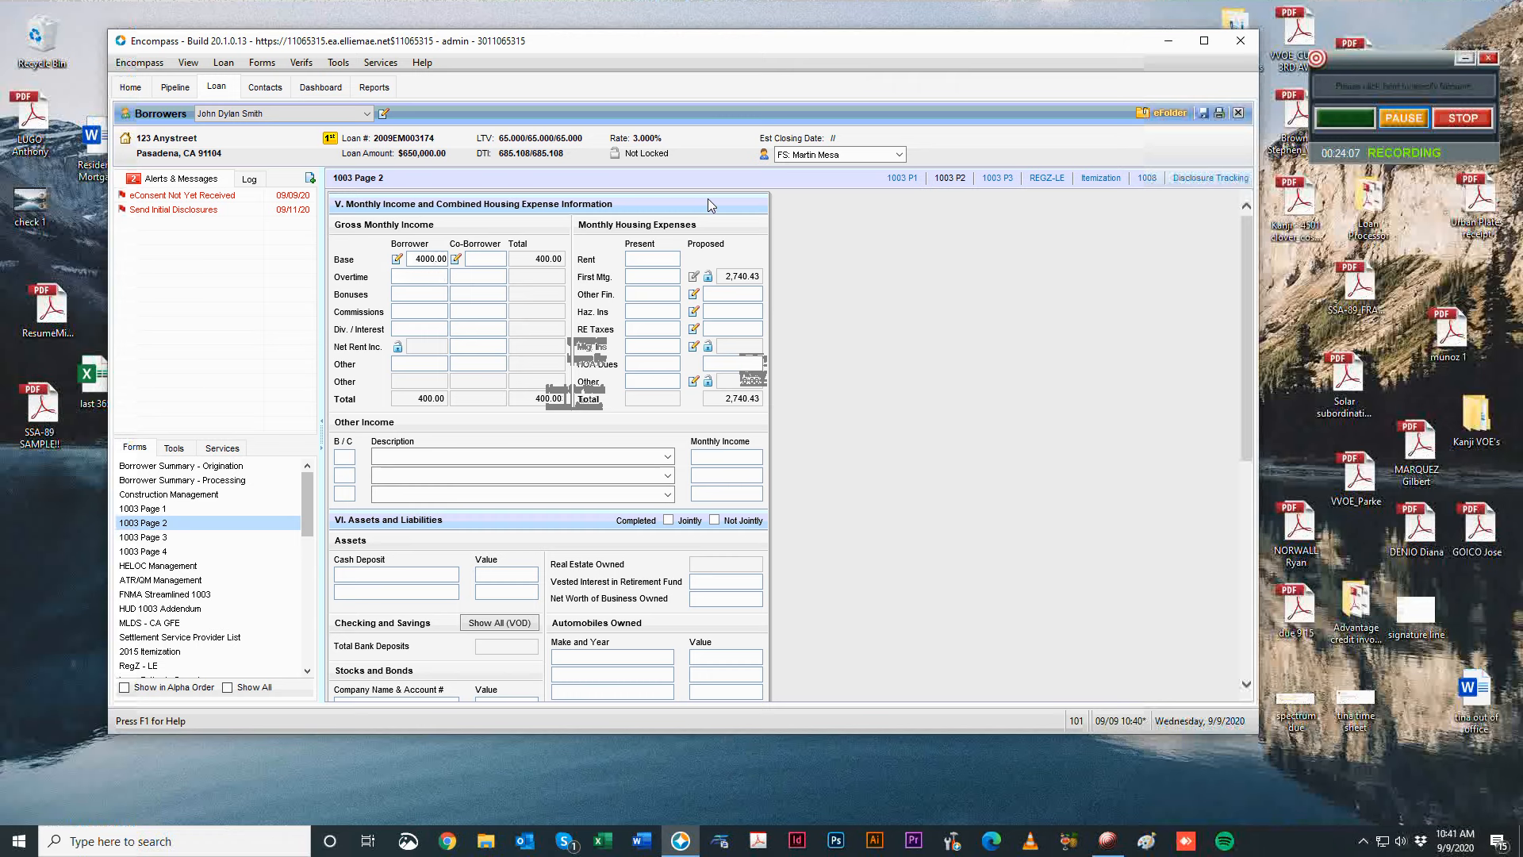
{"action": "key", "text": "Tab"}
{"action": "type", "text": "1,000"}
{"action": "key", "text": "Tab"}
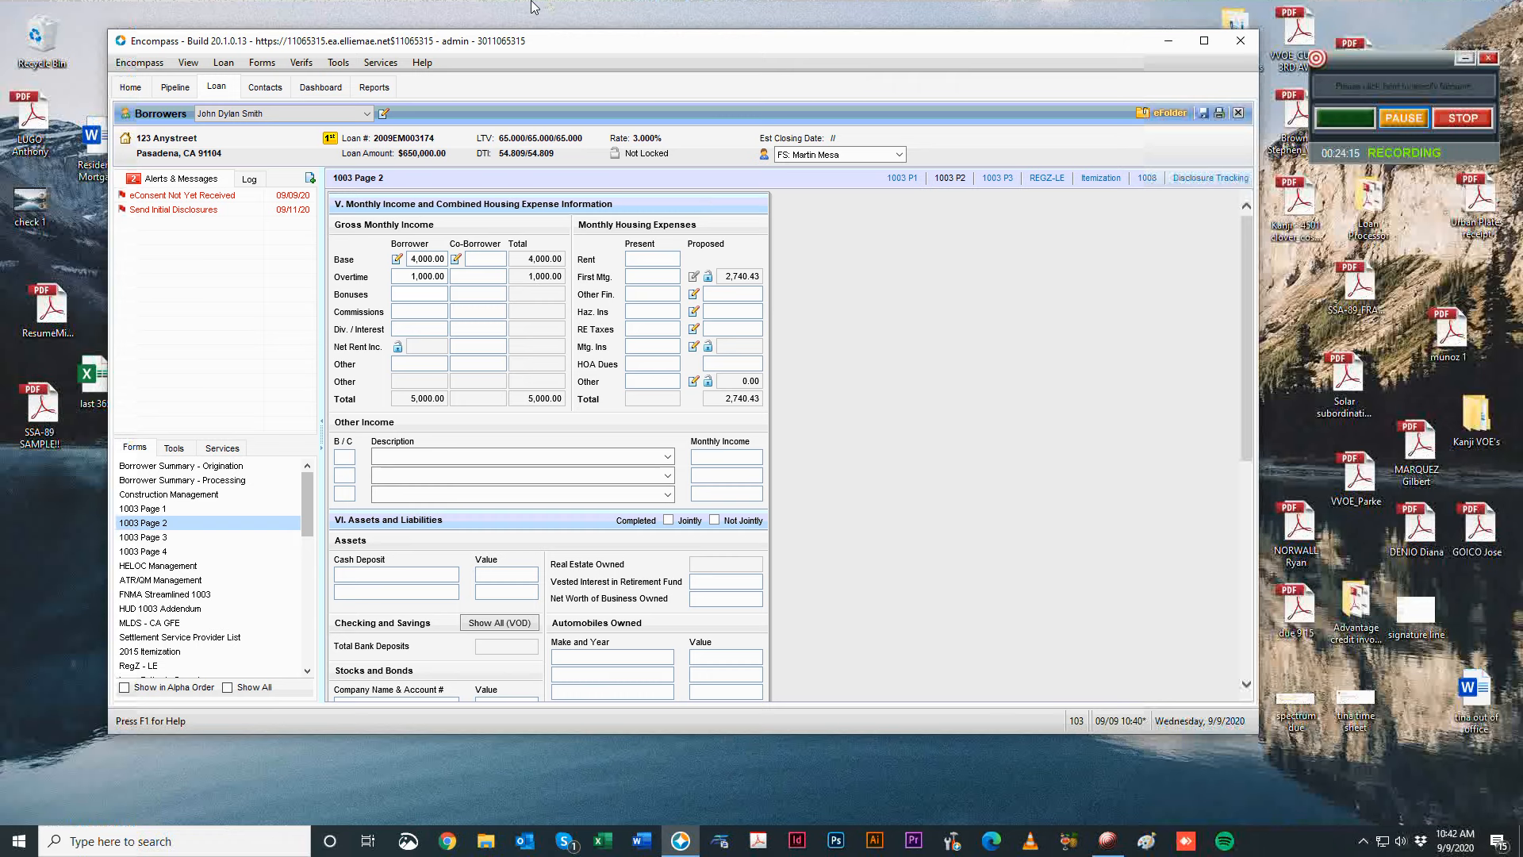
{"action": "key", "text": "Tab"}
{"action": "left_click", "coordinate": [398, 347]}
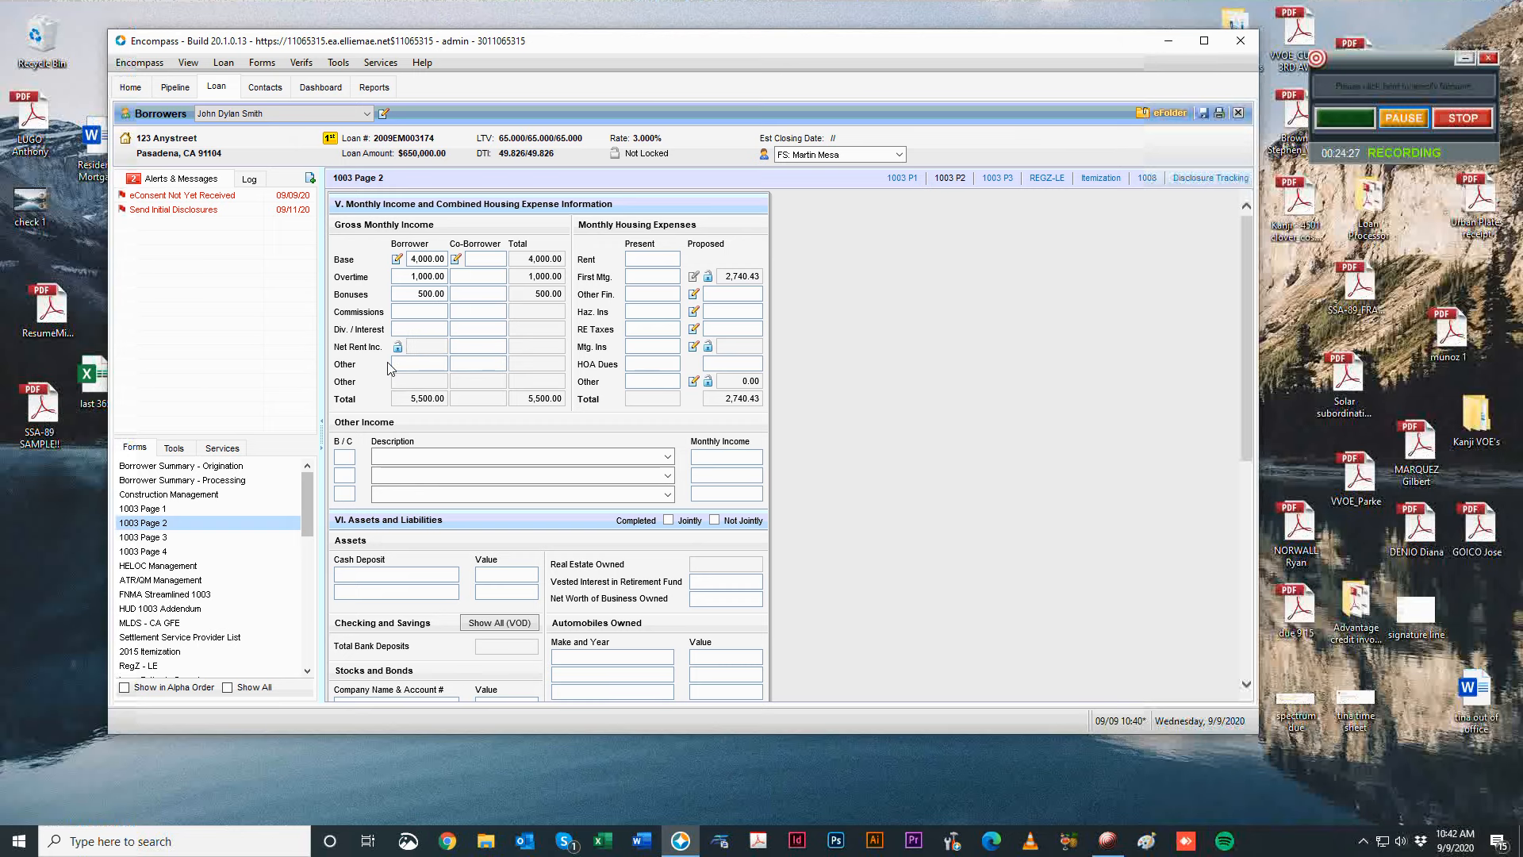
Record 2,000.00 as the present first mortgage payment after removing it from rent.
{"action": "left_click", "coordinate": [632, 261]}
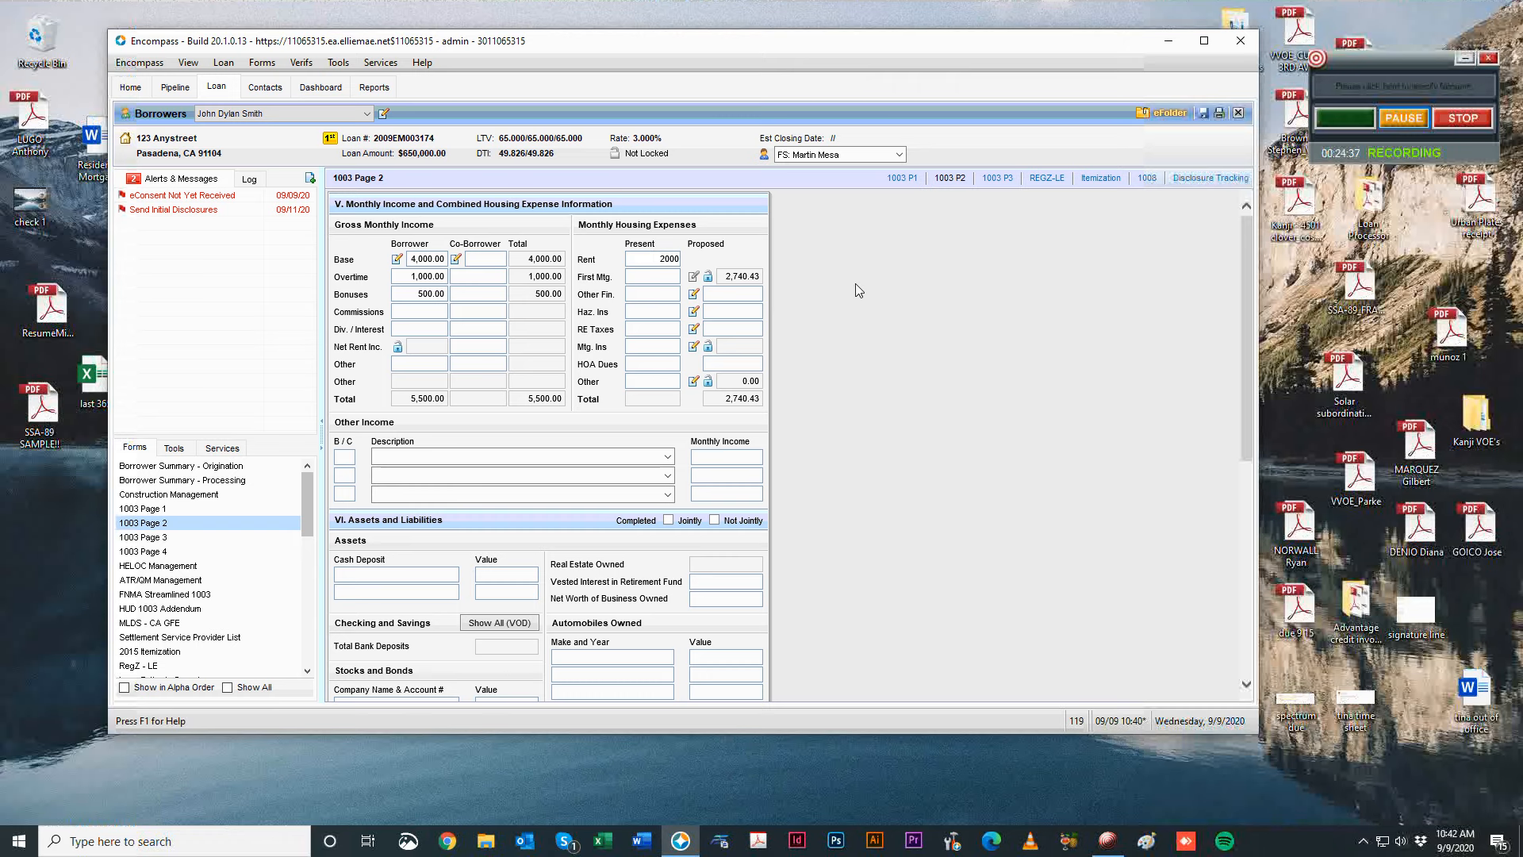
{"action": "type", "text": "2000"}
{"action": "key", "text": "Tab"}
{"action": "left_click", "coordinate": [634, 260]}
{"action": "key", "text": "Delete"}
{"action": "key", "text": "Tab"}
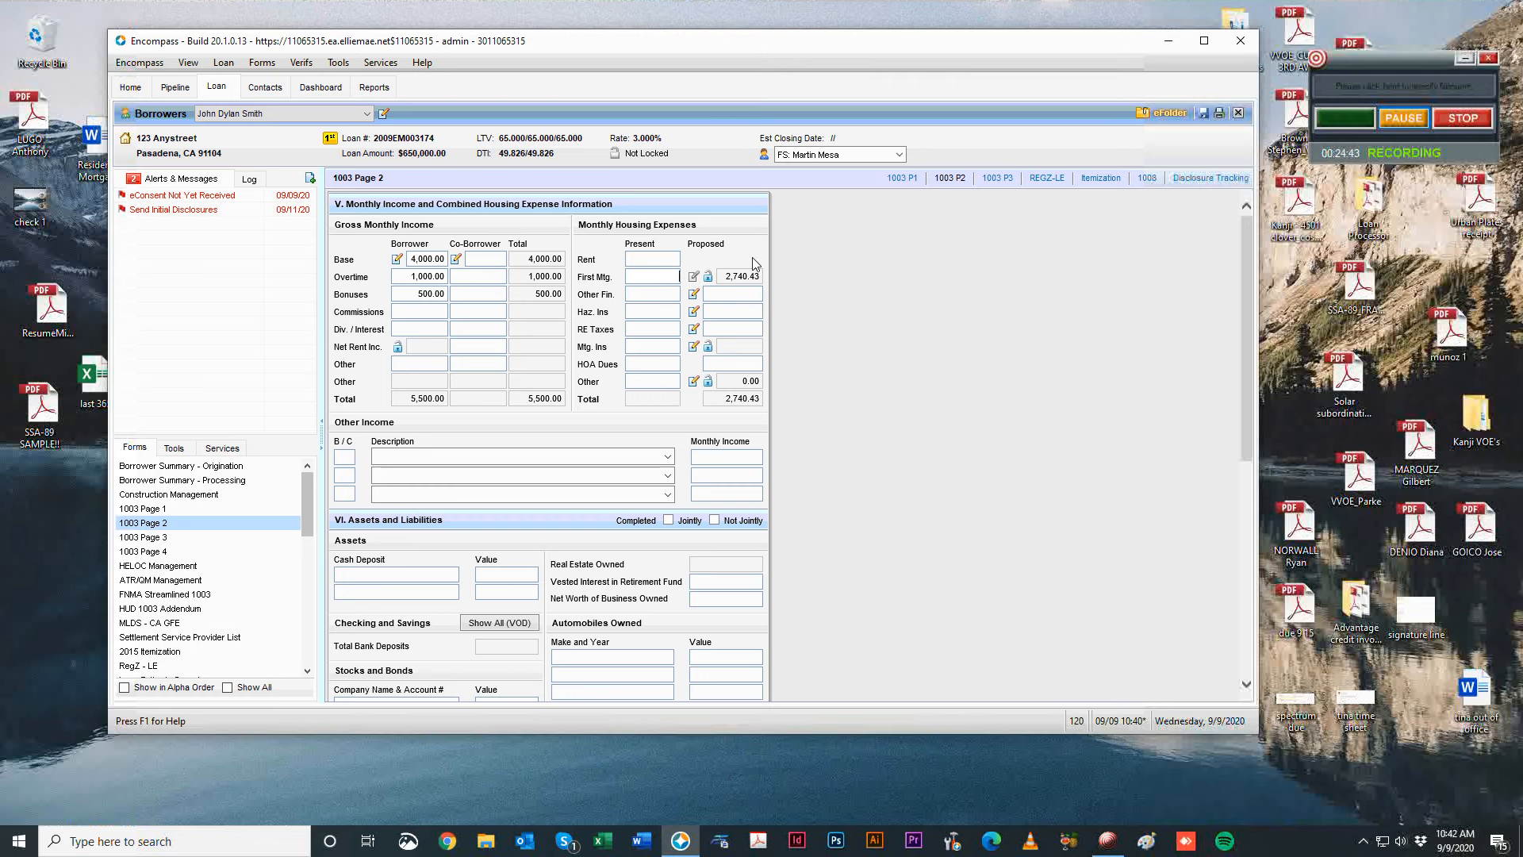
{"action": "key", "text": "Tab"}
Enter the remaining present expenses (80, 120, 80, HOA 311), plus proposed hazard insurance 800 and taxes 0.
{"action": "key", "text": "Tab"}
{"action": "type", "text": "80"}
{"action": "key", "text": "Tab"}
{"action": "type", "text": "311"}
{"action": "key", "text": "Tab"}
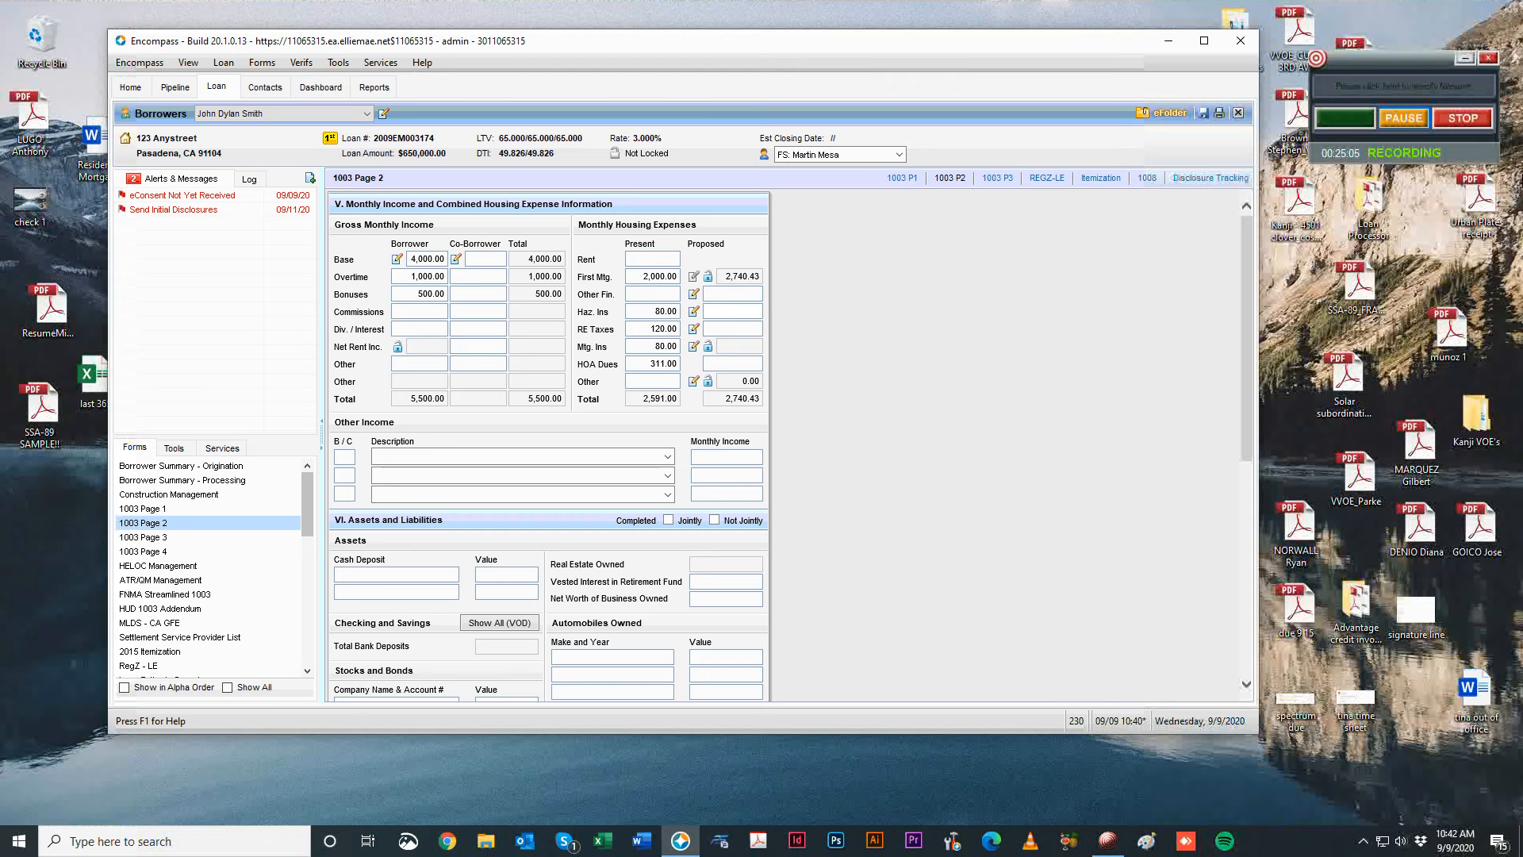
{"action": "key", "text": "Tab"}
{"action": "type", "text": "0"}
{"action": "key", "text": "Tab"}
Add a Social Security/Disability Income line under Other Income at 411 monthly.
{"action": "scroll", "coordinate": [834, 260], "scroll_direction": "down", "scroll_amount": 1}
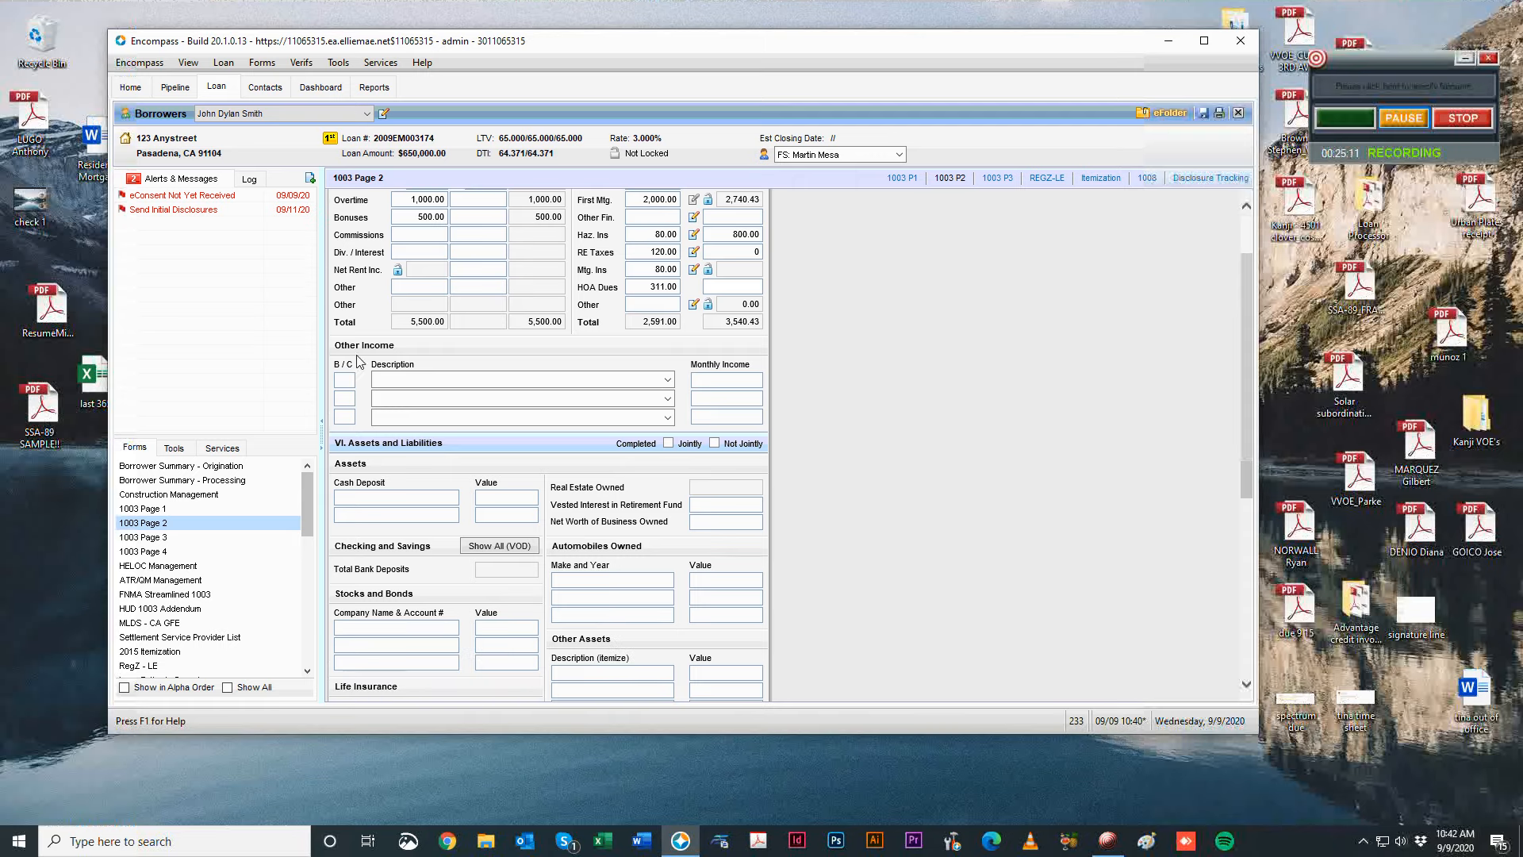
{"action": "left_click", "coordinate": [667, 381]}
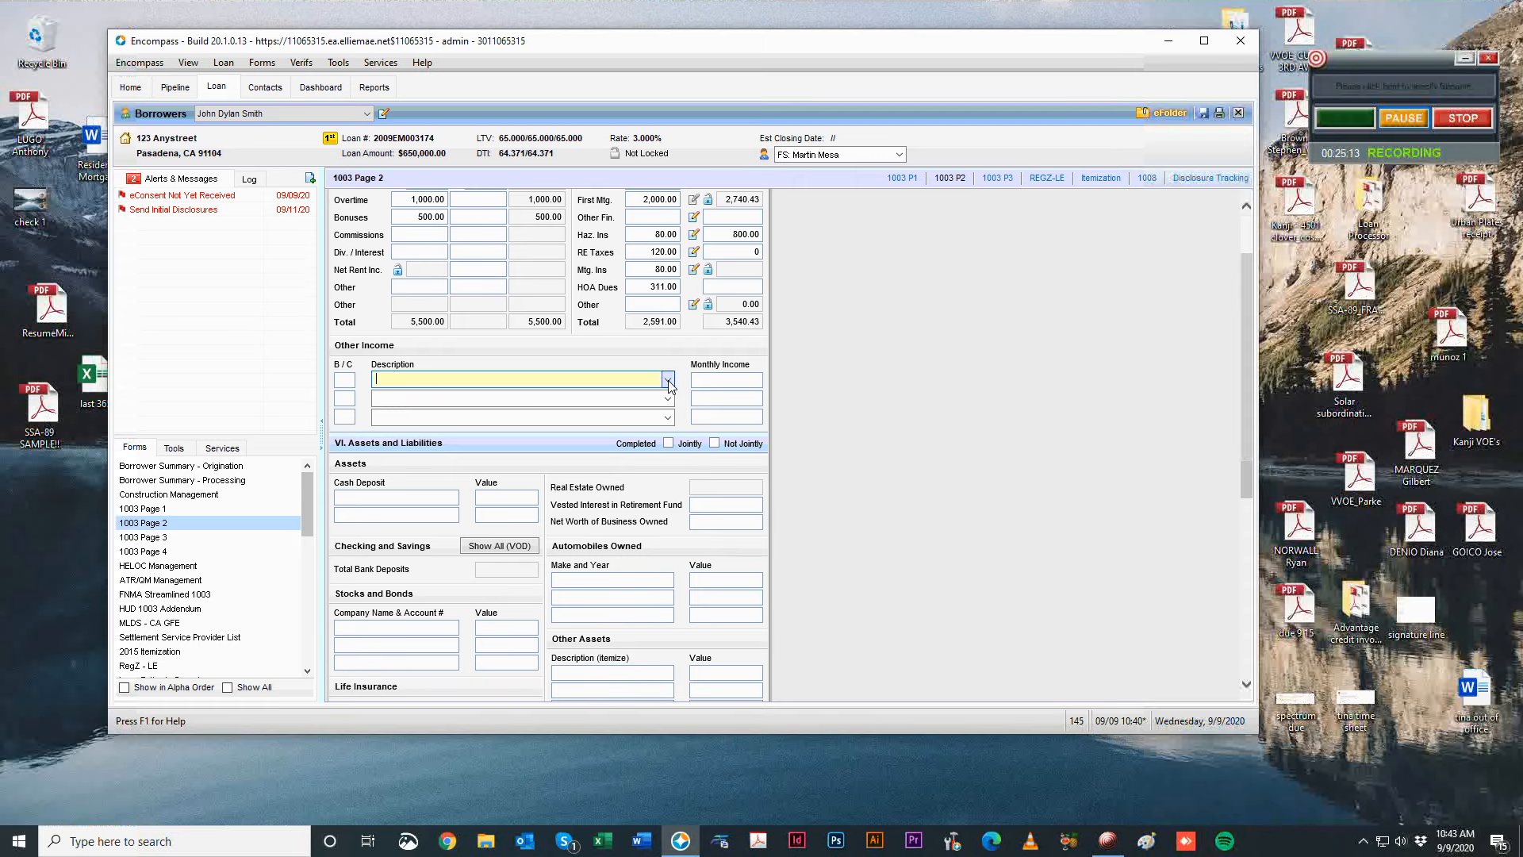
{"action": "left_click", "coordinate": [668, 383]}
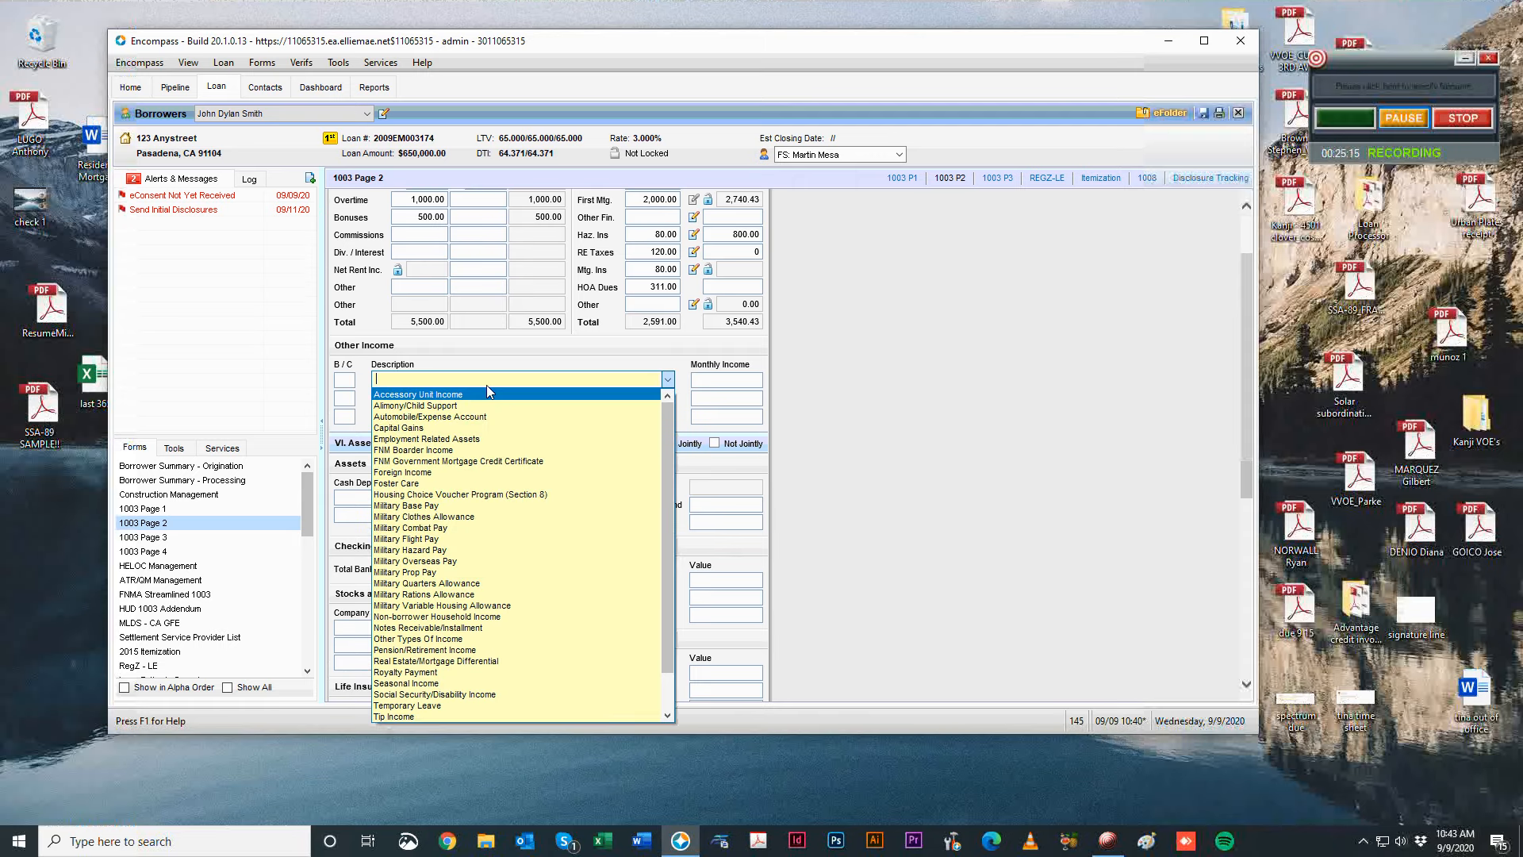
{"action": "left_click", "coordinate": [450, 396]}
{"action": "left_click", "coordinate": [667, 381]}
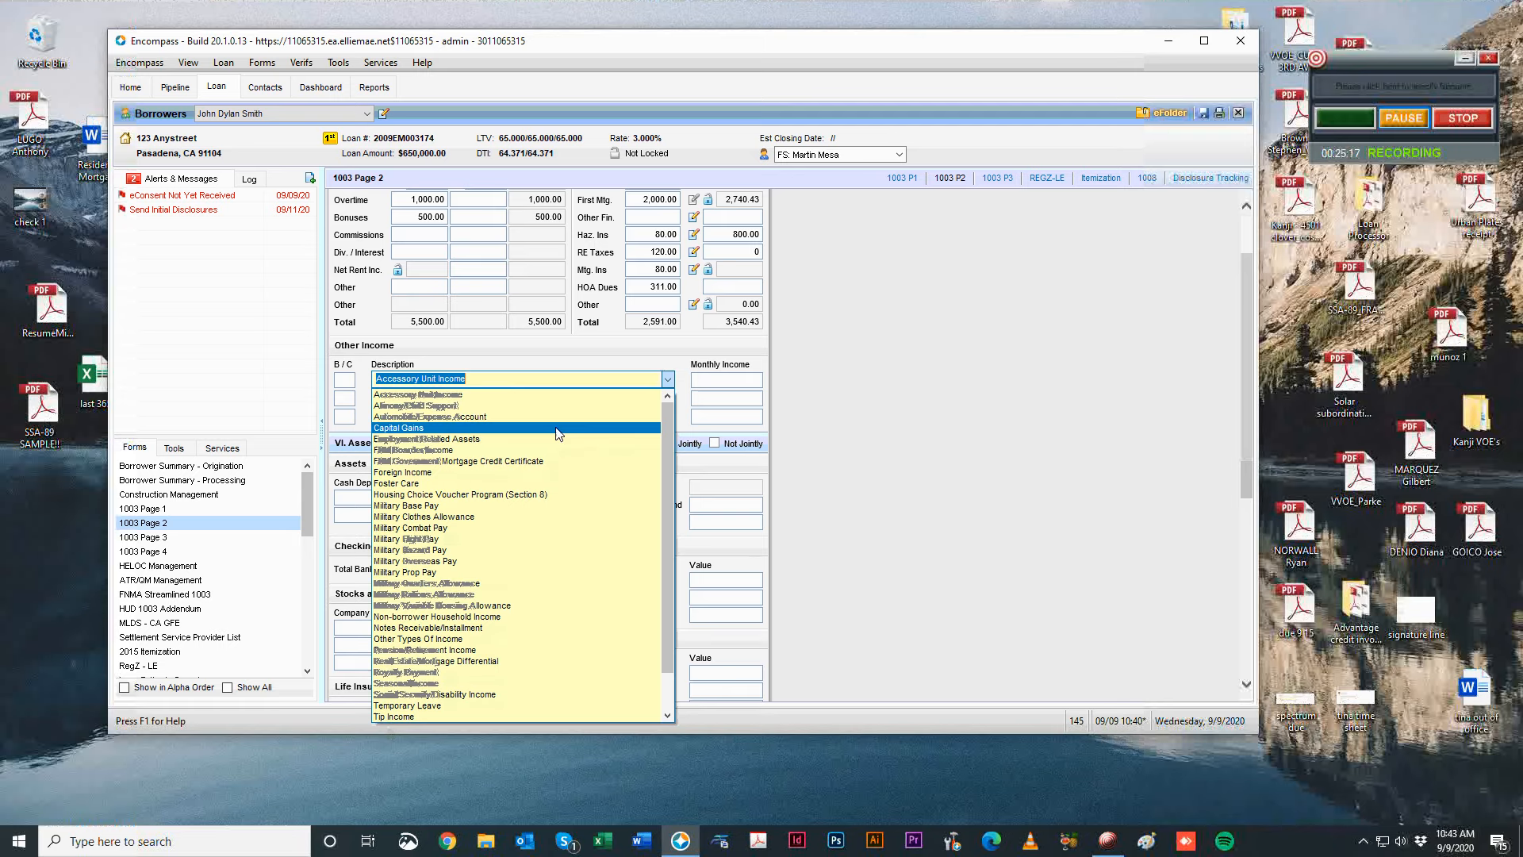
{"action": "scroll", "coordinate": [555, 595], "scroll_direction": "down", "scroll_amount": 2}
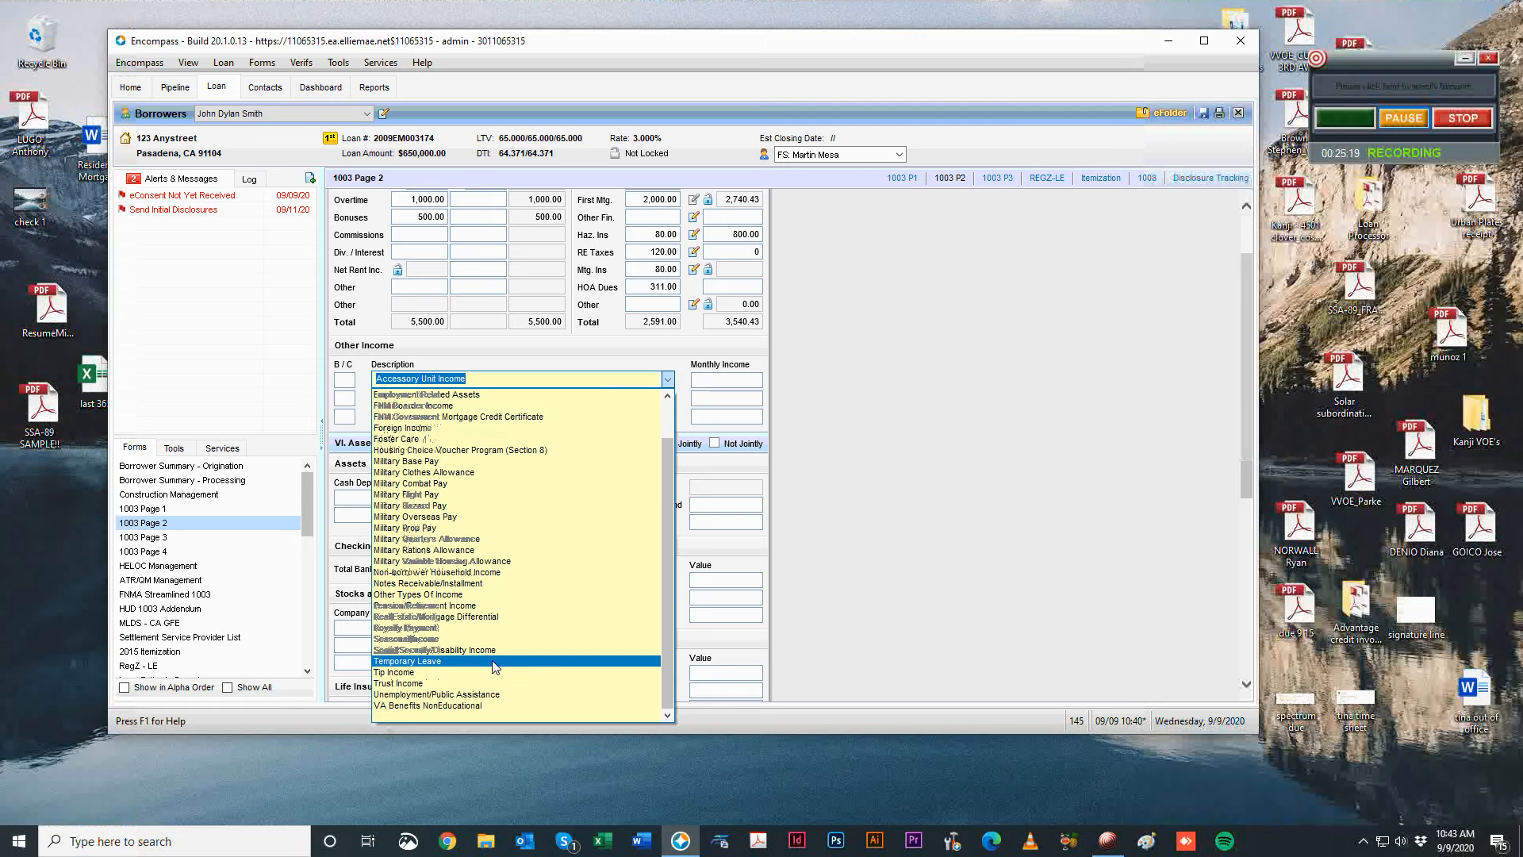
{"action": "left_click", "coordinate": [502, 650]}
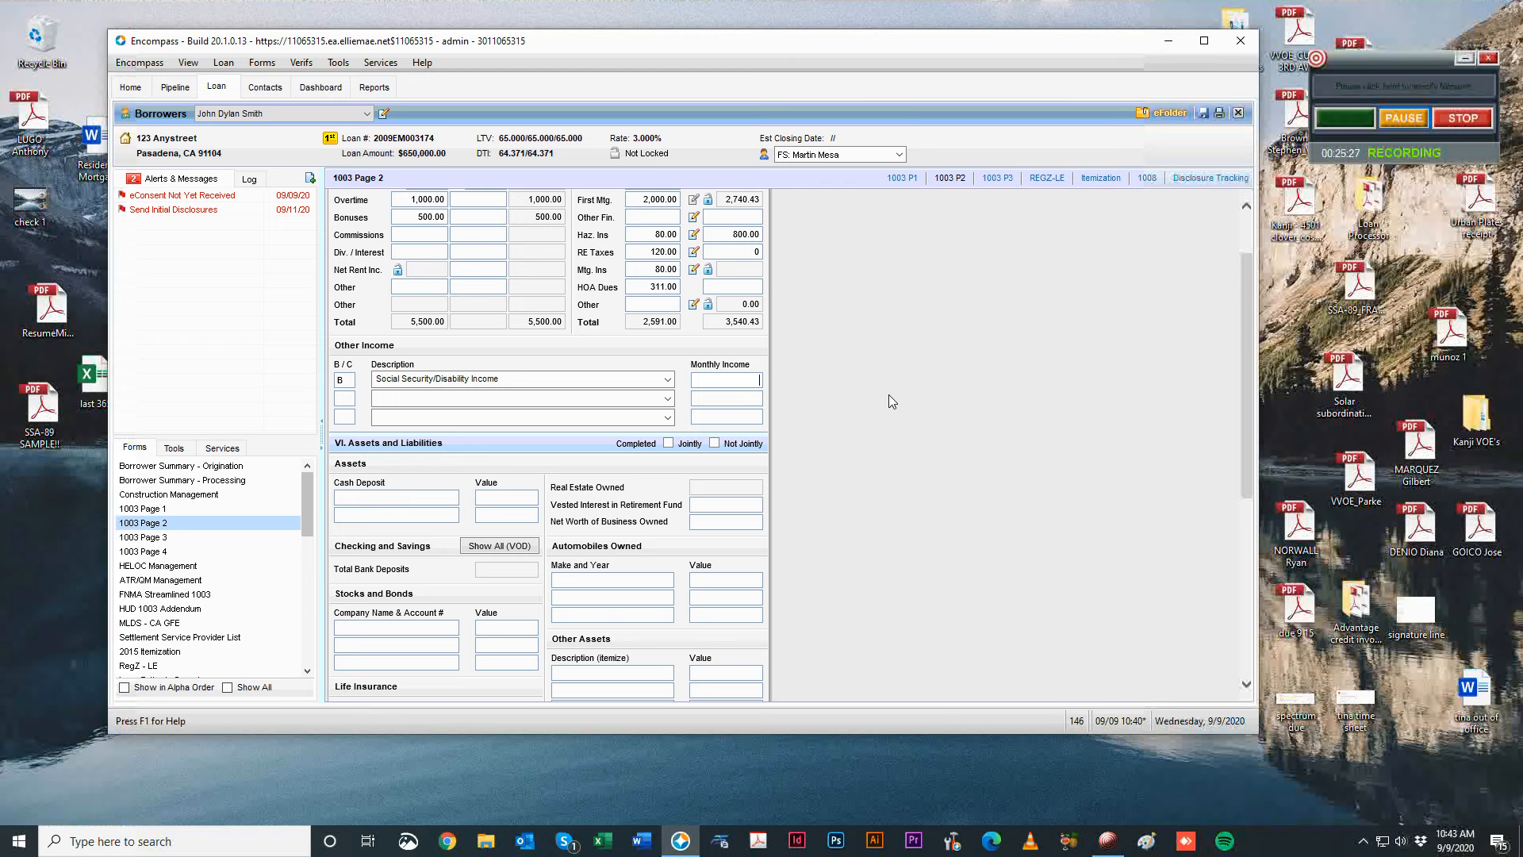
{"action": "type", "text": "411"}
{"action": "key", "text": "Tab"}
Clear the 411.00 other income amount and re-enter 411.
{"action": "scroll", "coordinate": [1011, 508], "scroll_direction": "up", "scroll_amount": 2}
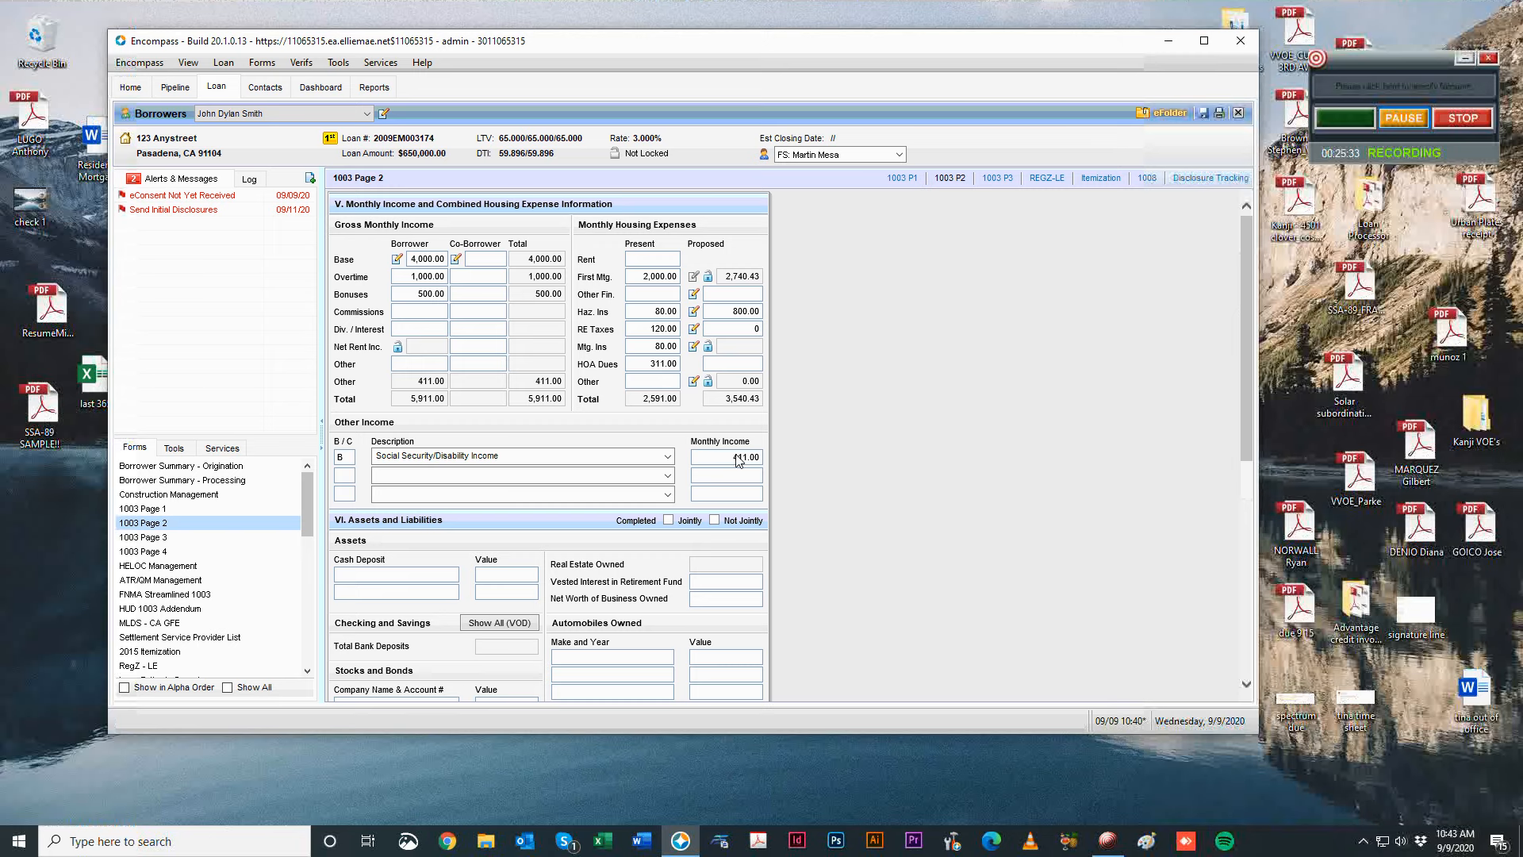
{"action": "left_click_drag", "start_coordinate": [732, 458], "coordinate": [1165, 511]}
{"action": "key", "text": "BackSpace"}
{"action": "key", "text": "Tab"}
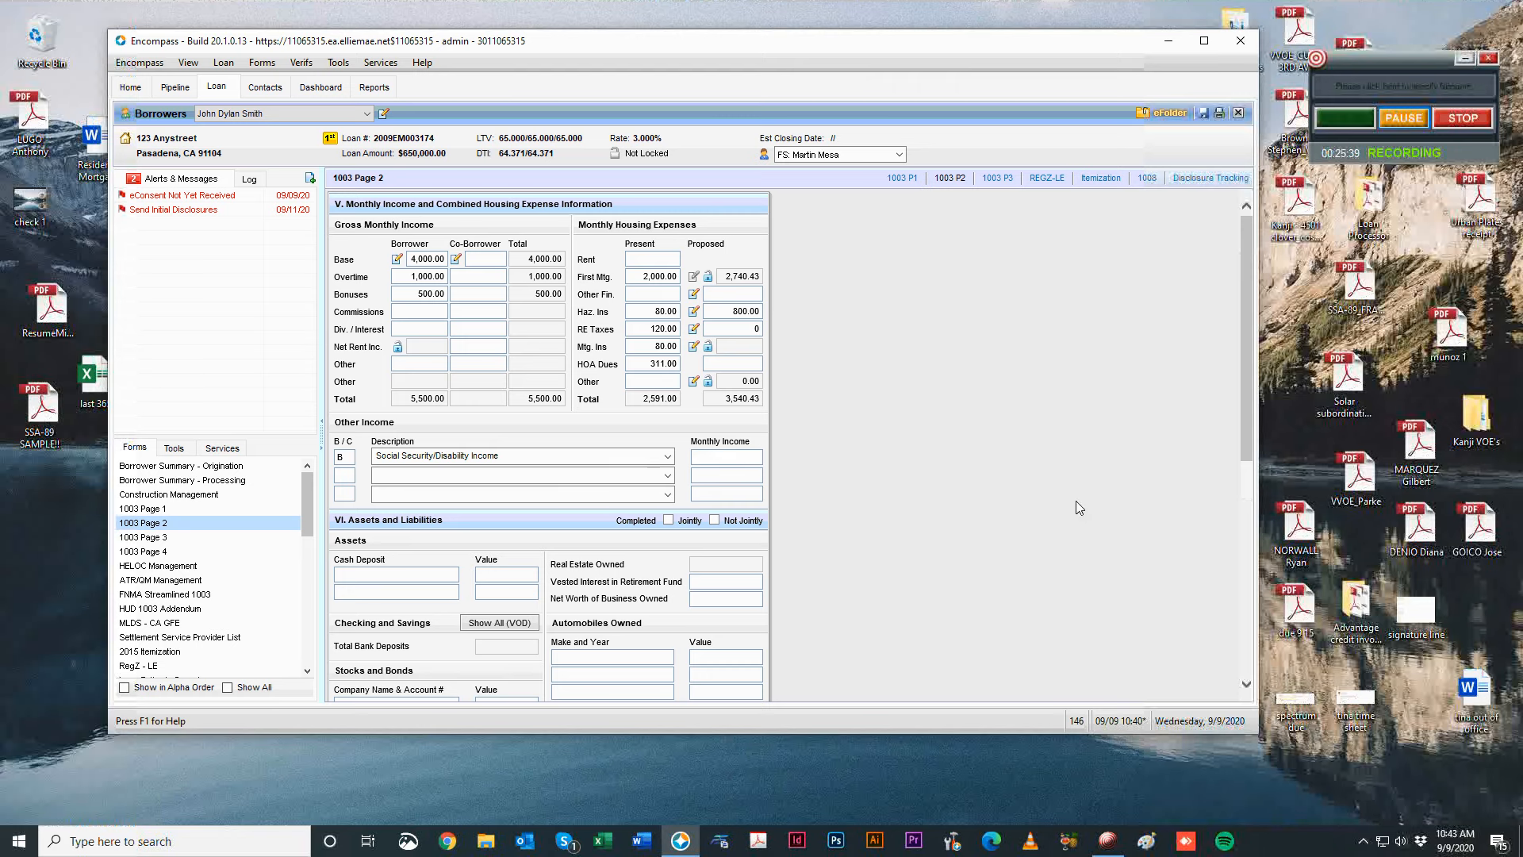
{"action": "type", "text": "411"}
{"action": "key", "text": "Tab"}
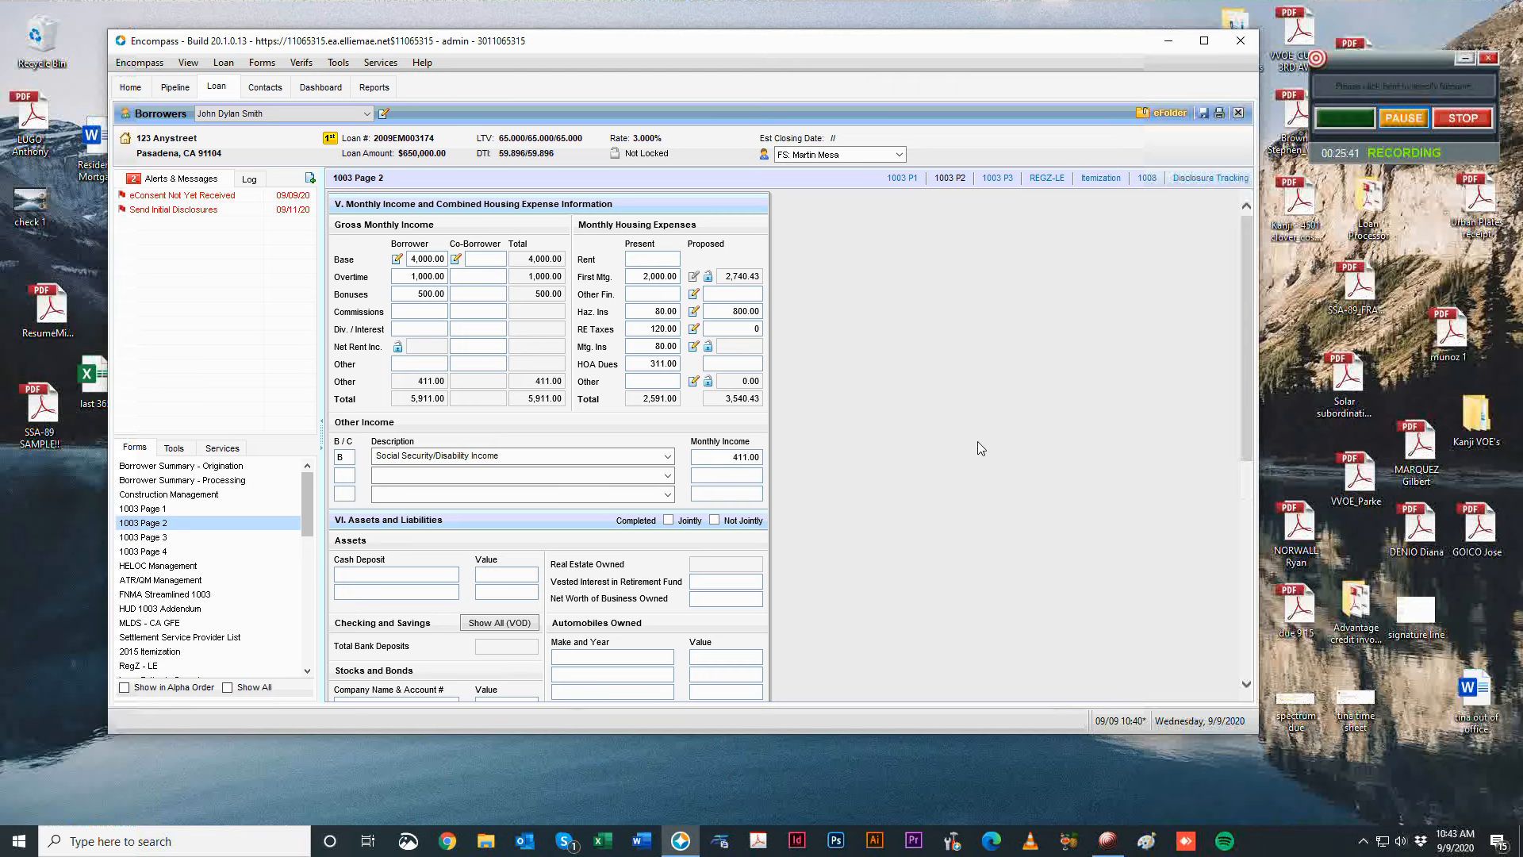
Add a new borrower deposit verification with Chase as the depository.
{"action": "scroll", "coordinate": [1059, 514], "scroll_direction": "down", "scroll_amount": 3}
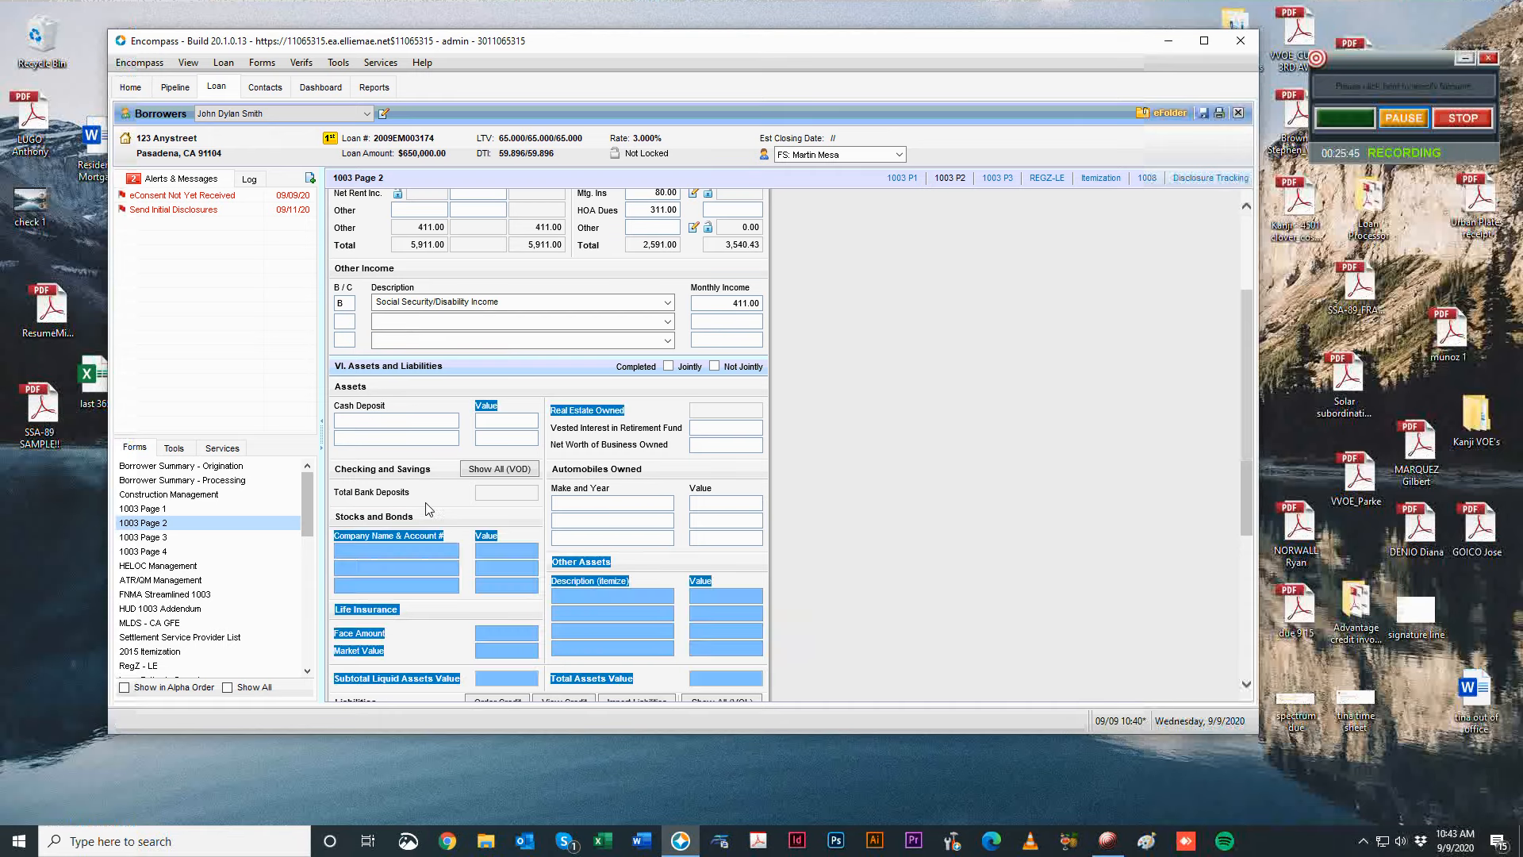
{"action": "left_click", "coordinate": [525, 474]}
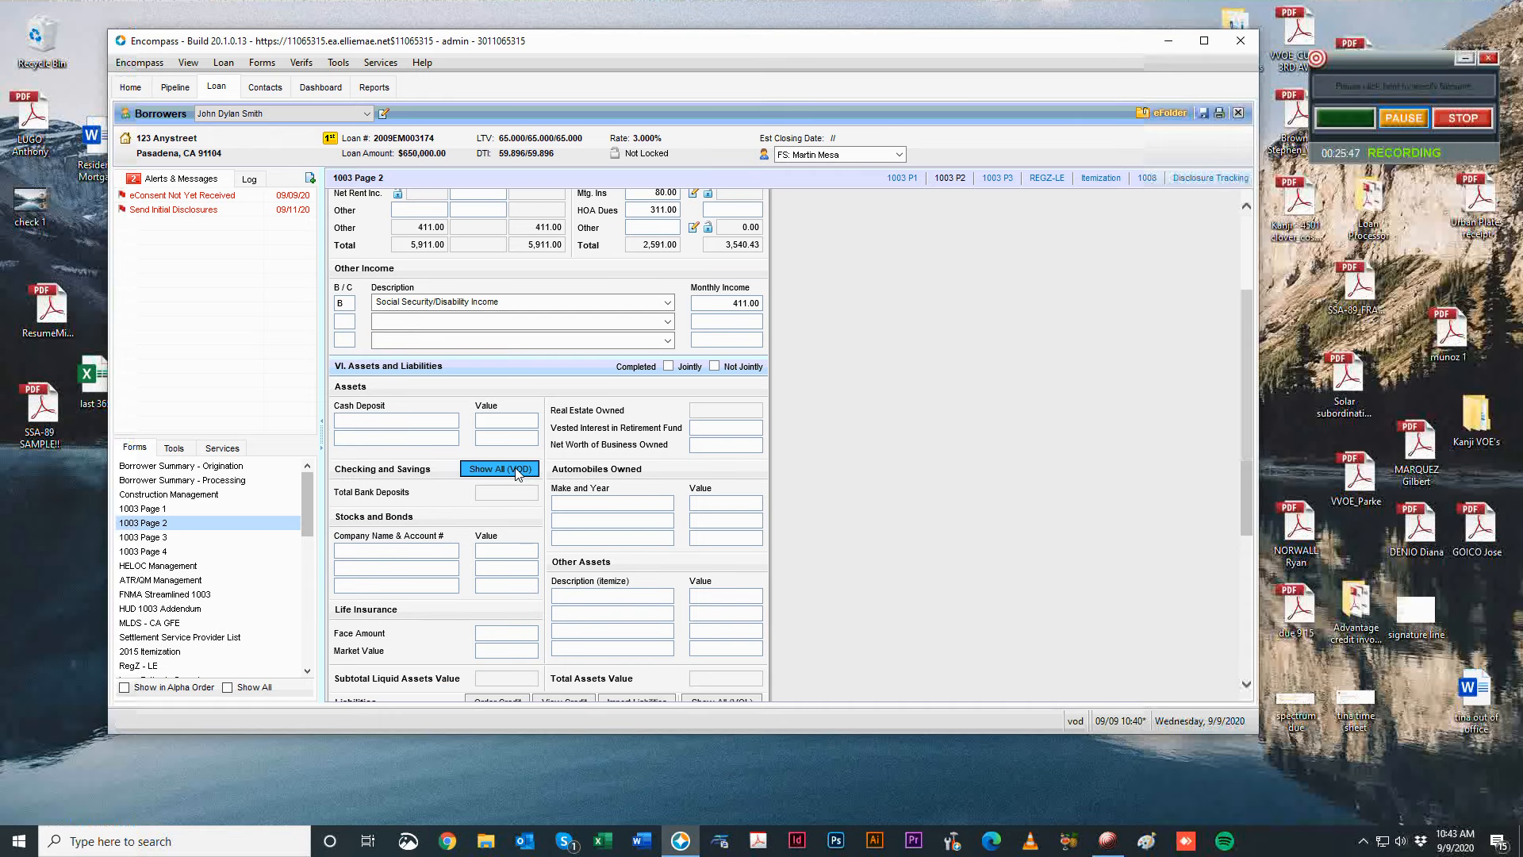
{"action": "left_click", "coordinate": [918, 245]}
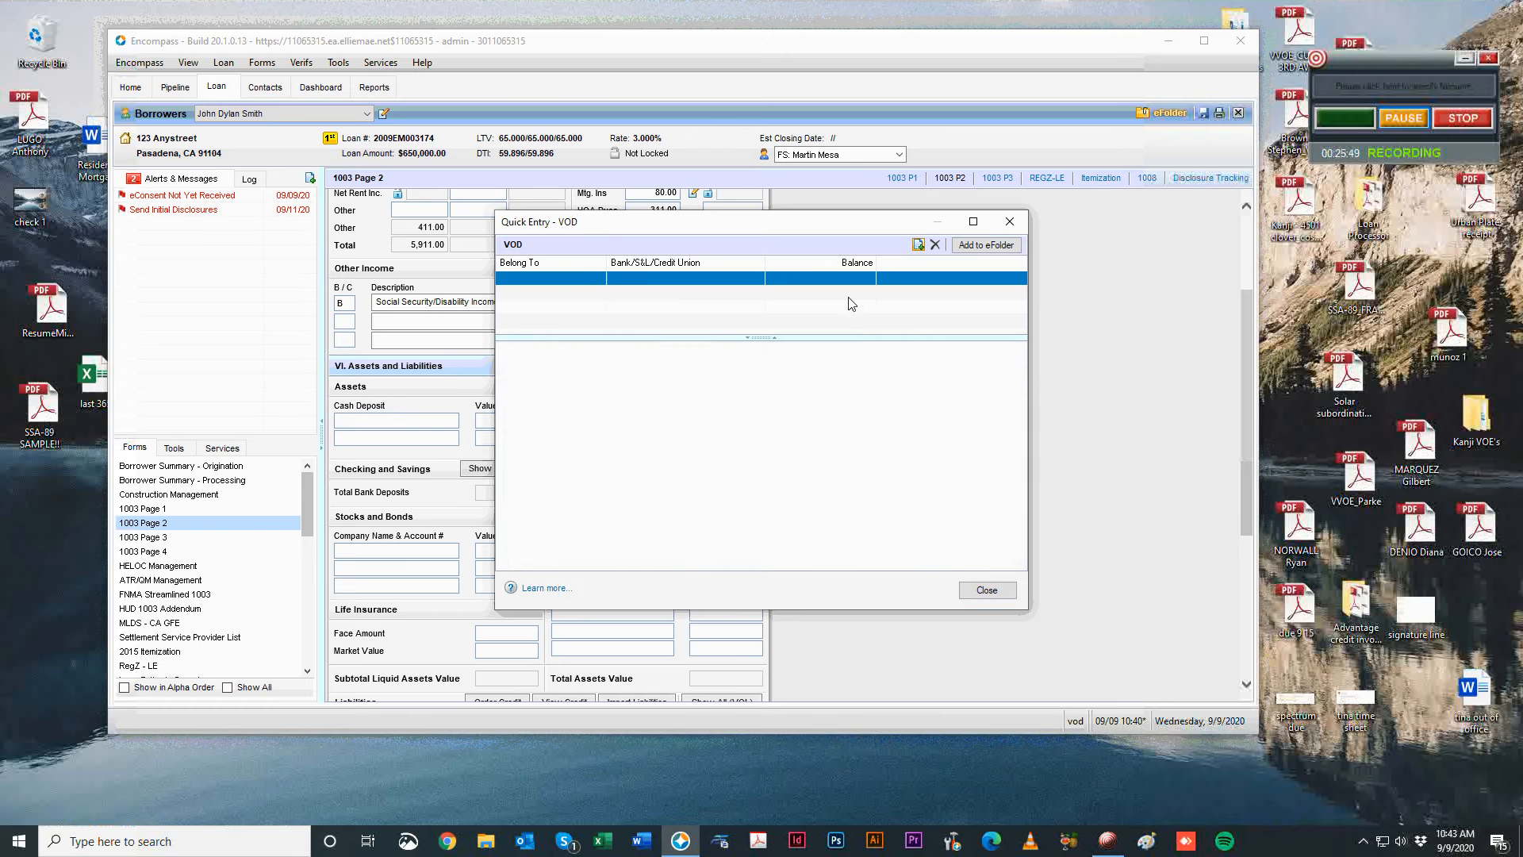
{"action": "left_click", "coordinate": [623, 358]}
{"action": "left_click", "coordinate": [622, 375]}
{"action": "key", "text": "Tab"}
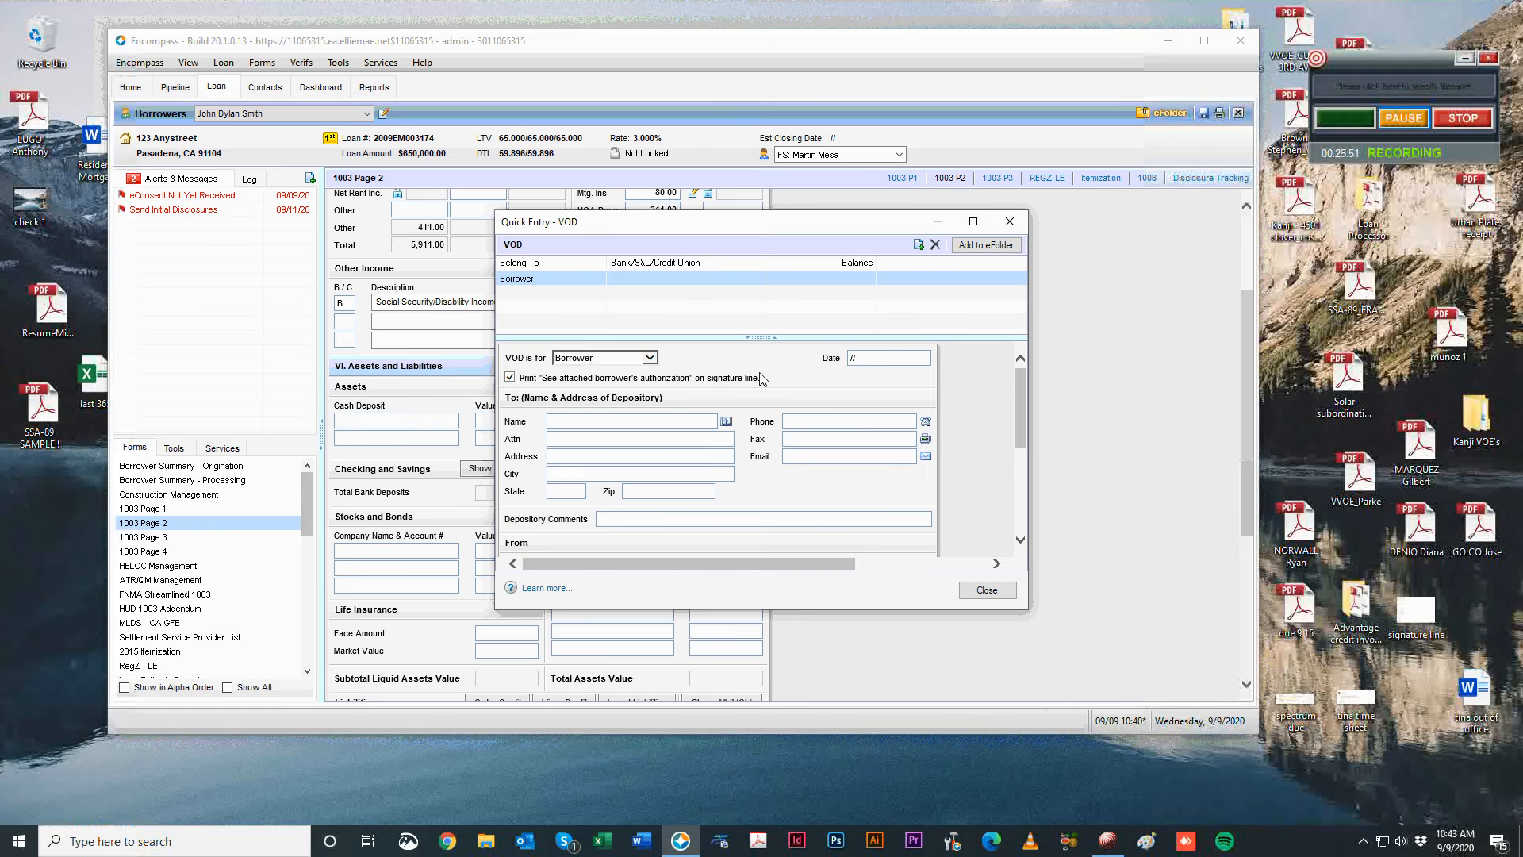
{"action": "type", "text": "Chase"}
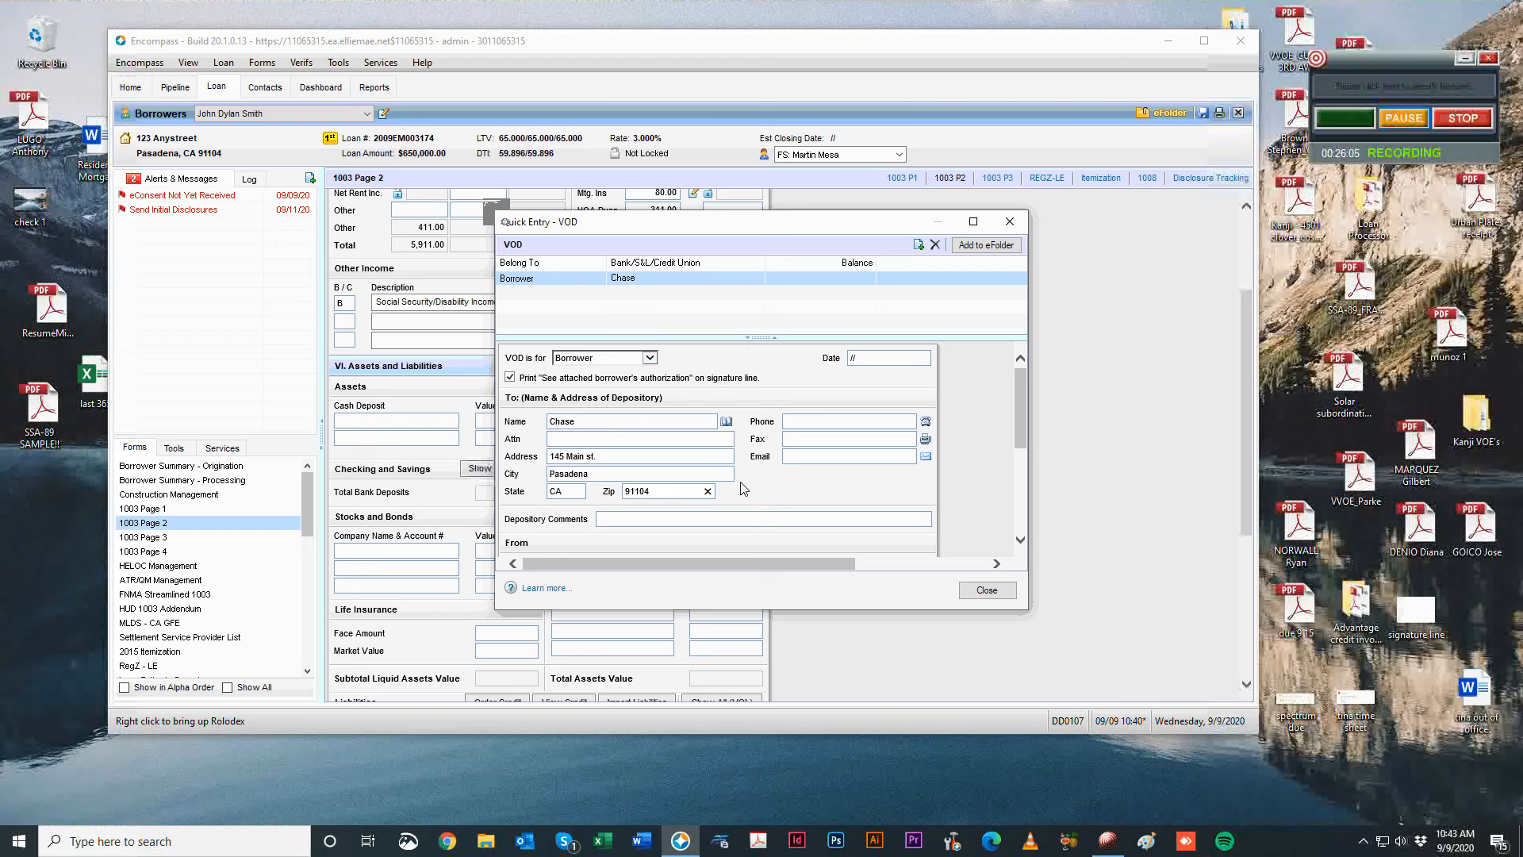
Set the Chase account type to Checking Account with an 80,000 balance.
{"action": "scroll", "coordinate": [724, 499], "scroll_direction": "down", "scroll_amount": 5}
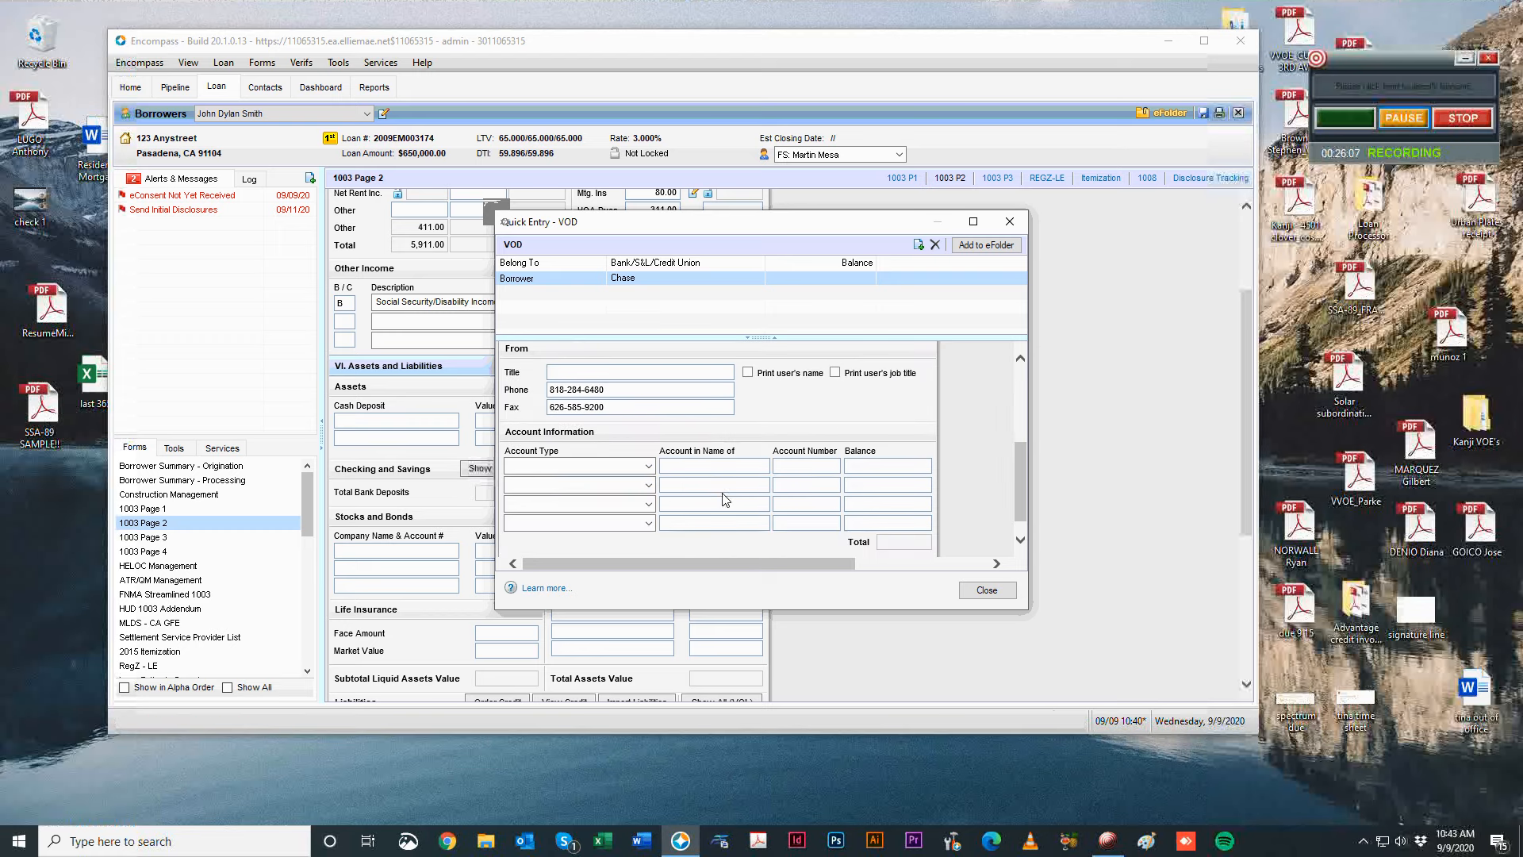
{"action": "left_click", "coordinate": [648, 466]}
{"action": "left_click", "coordinate": [579, 478]}
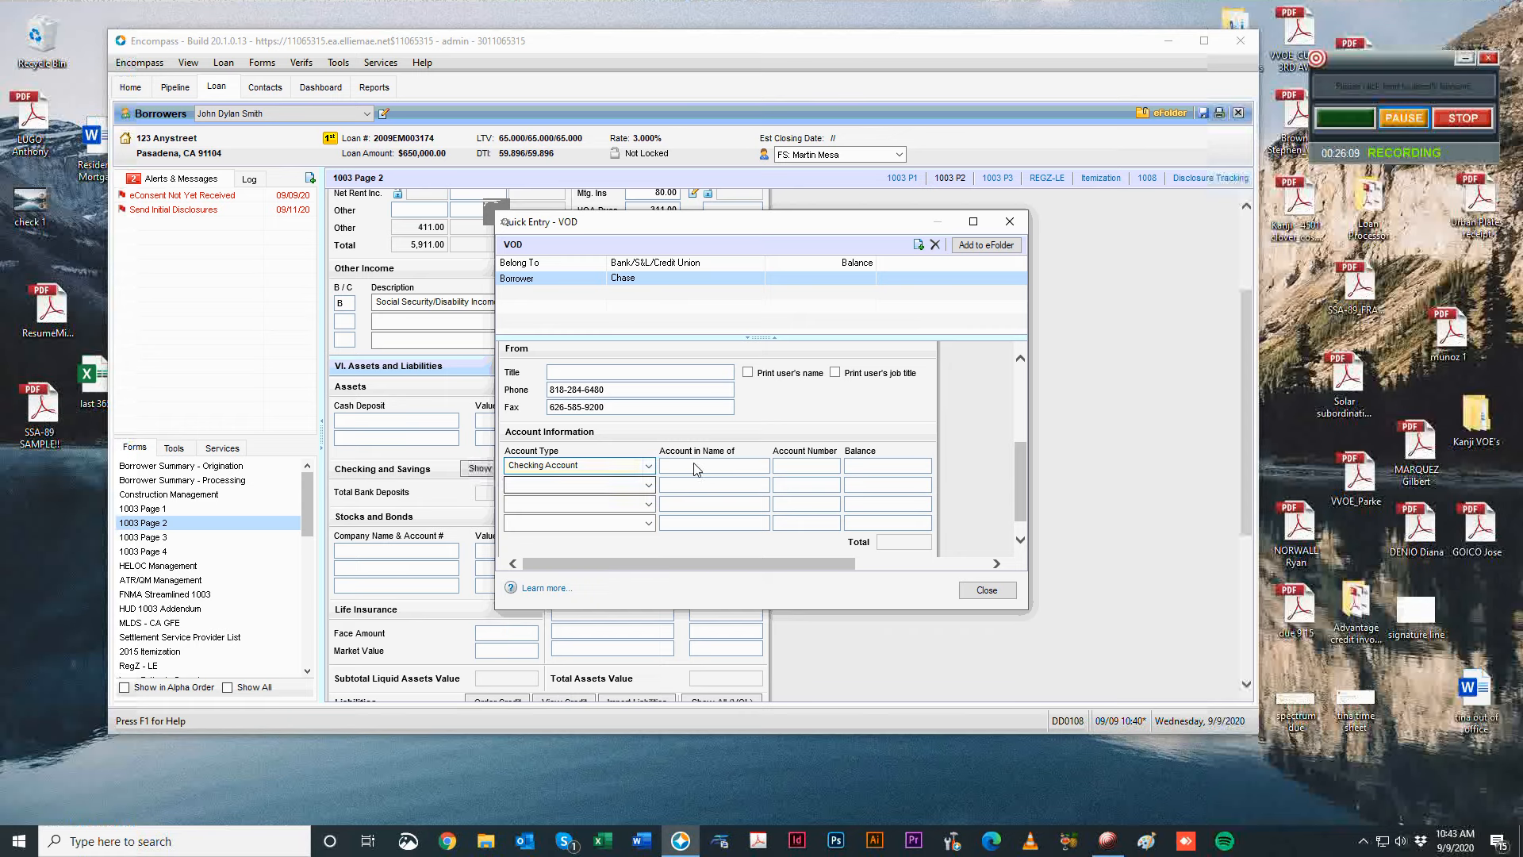
{"action": "left_click", "coordinate": [821, 468]}
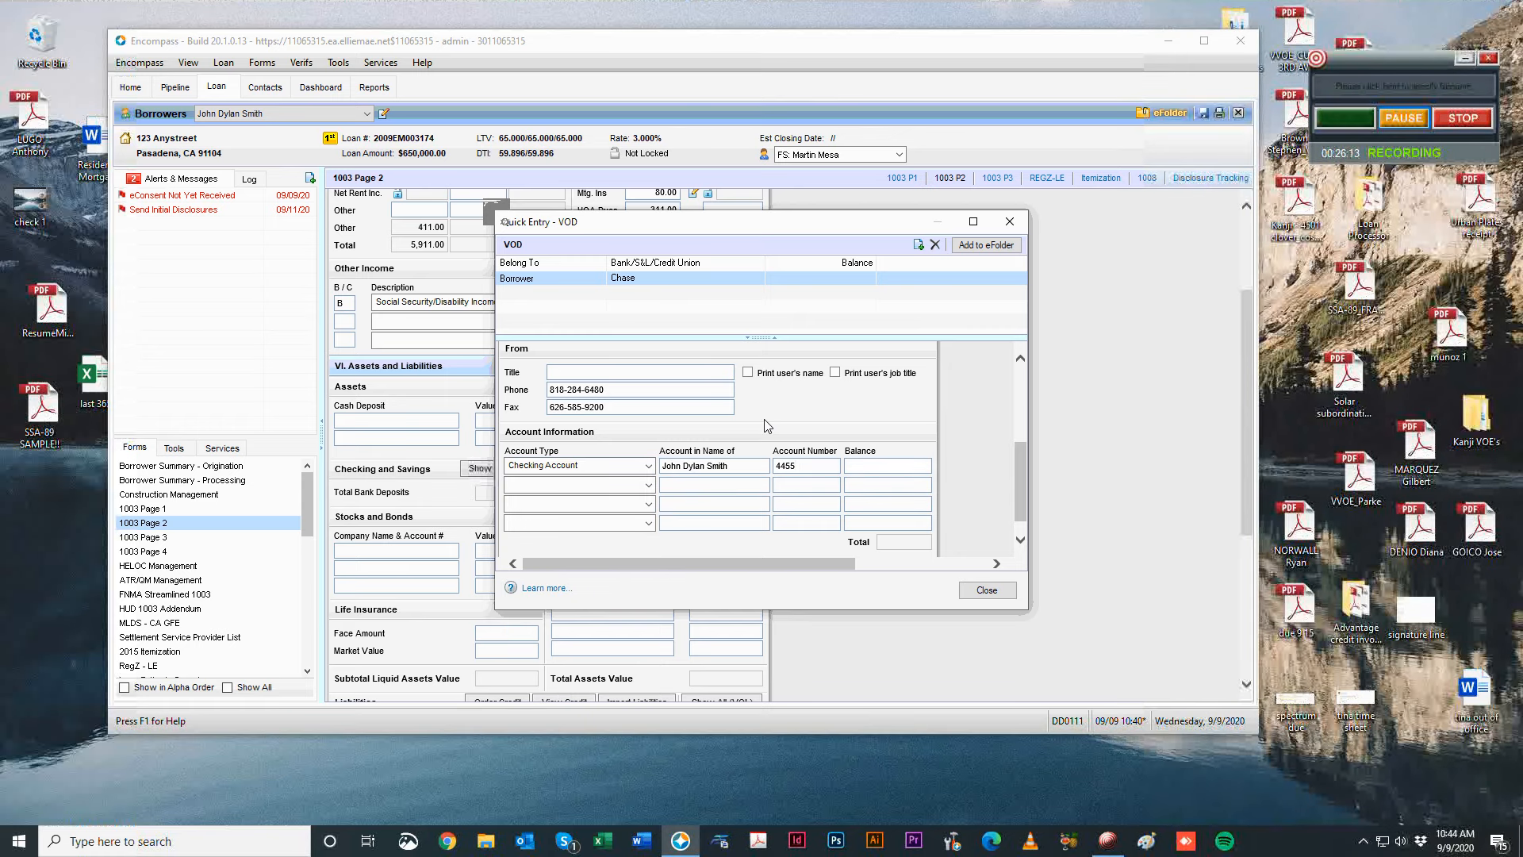
{"action": "type", "text": "80,000"}
{"action": "key", "text": "Tab"}
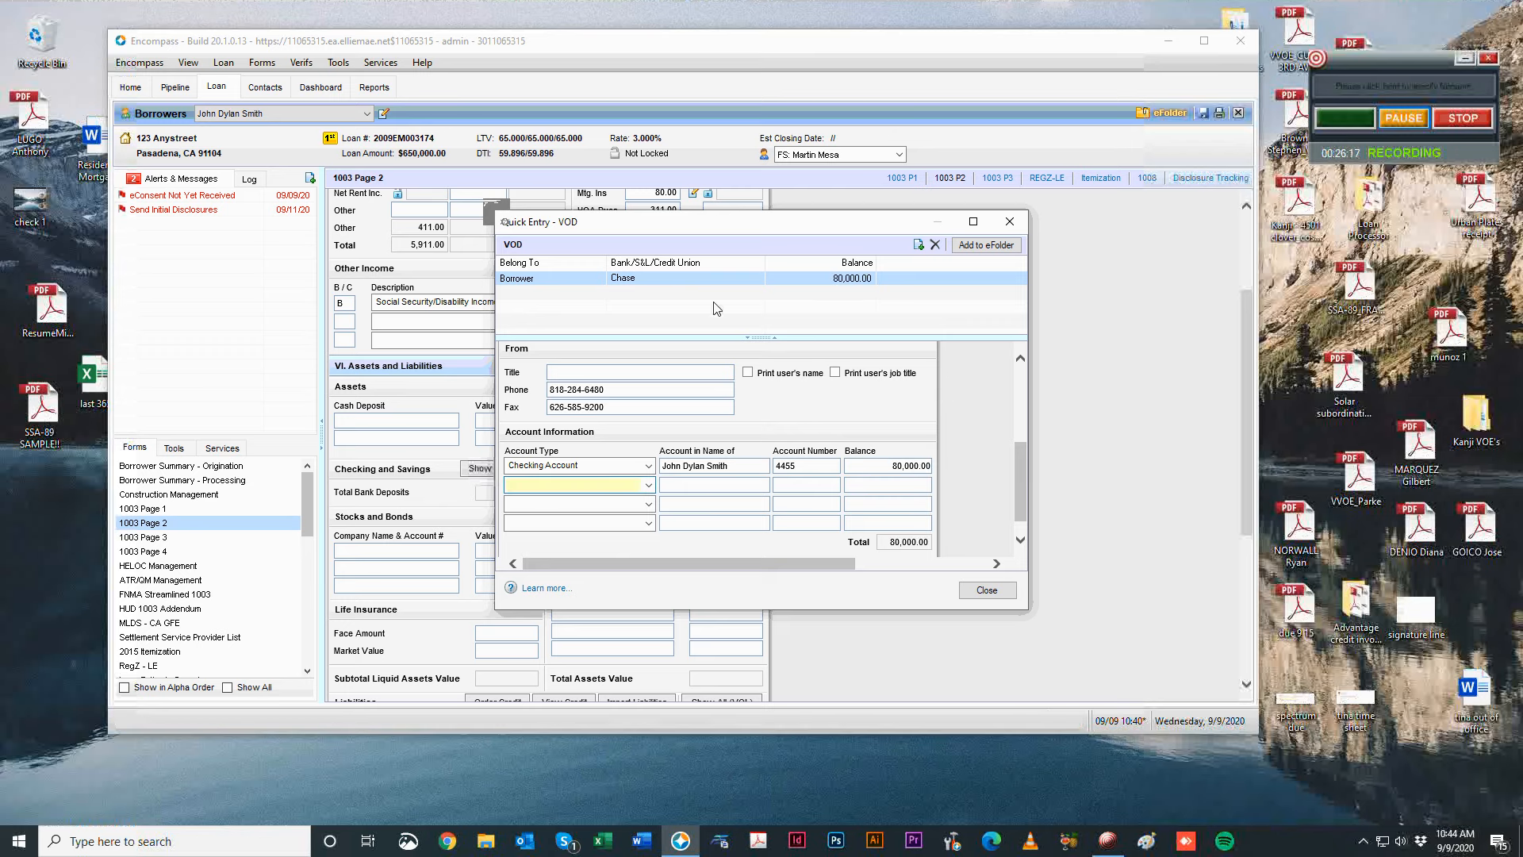
Add another deposit verification with depository IRA FIDELITY.
{"action": "left_click", "coordinate": [918, 245]}
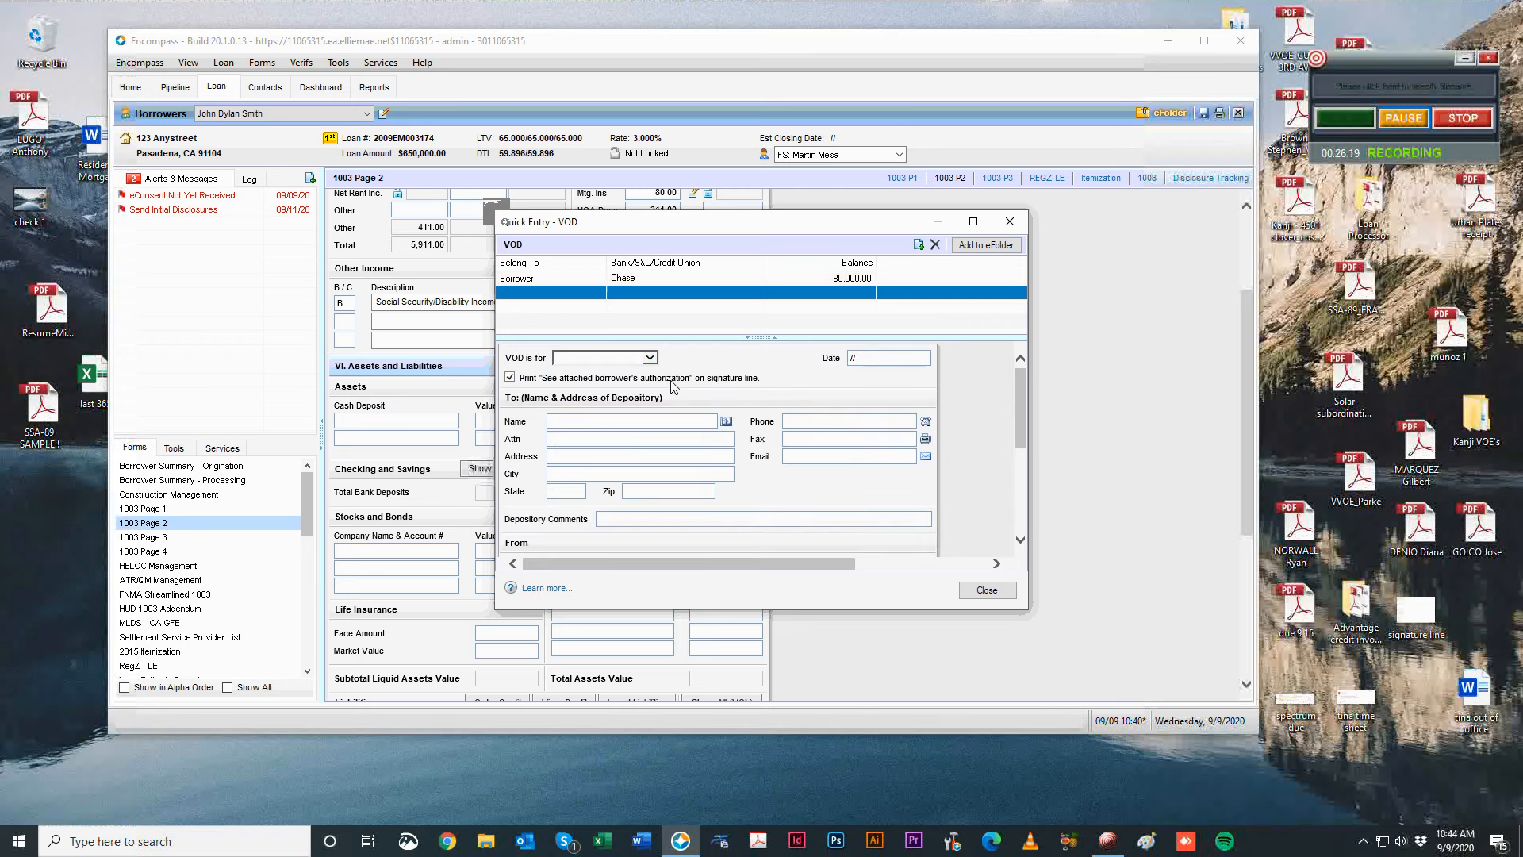
{"action": "left_click", "coordinate": [648, 358]}
{"action": "left_click", "coordinate": [623, 388]}
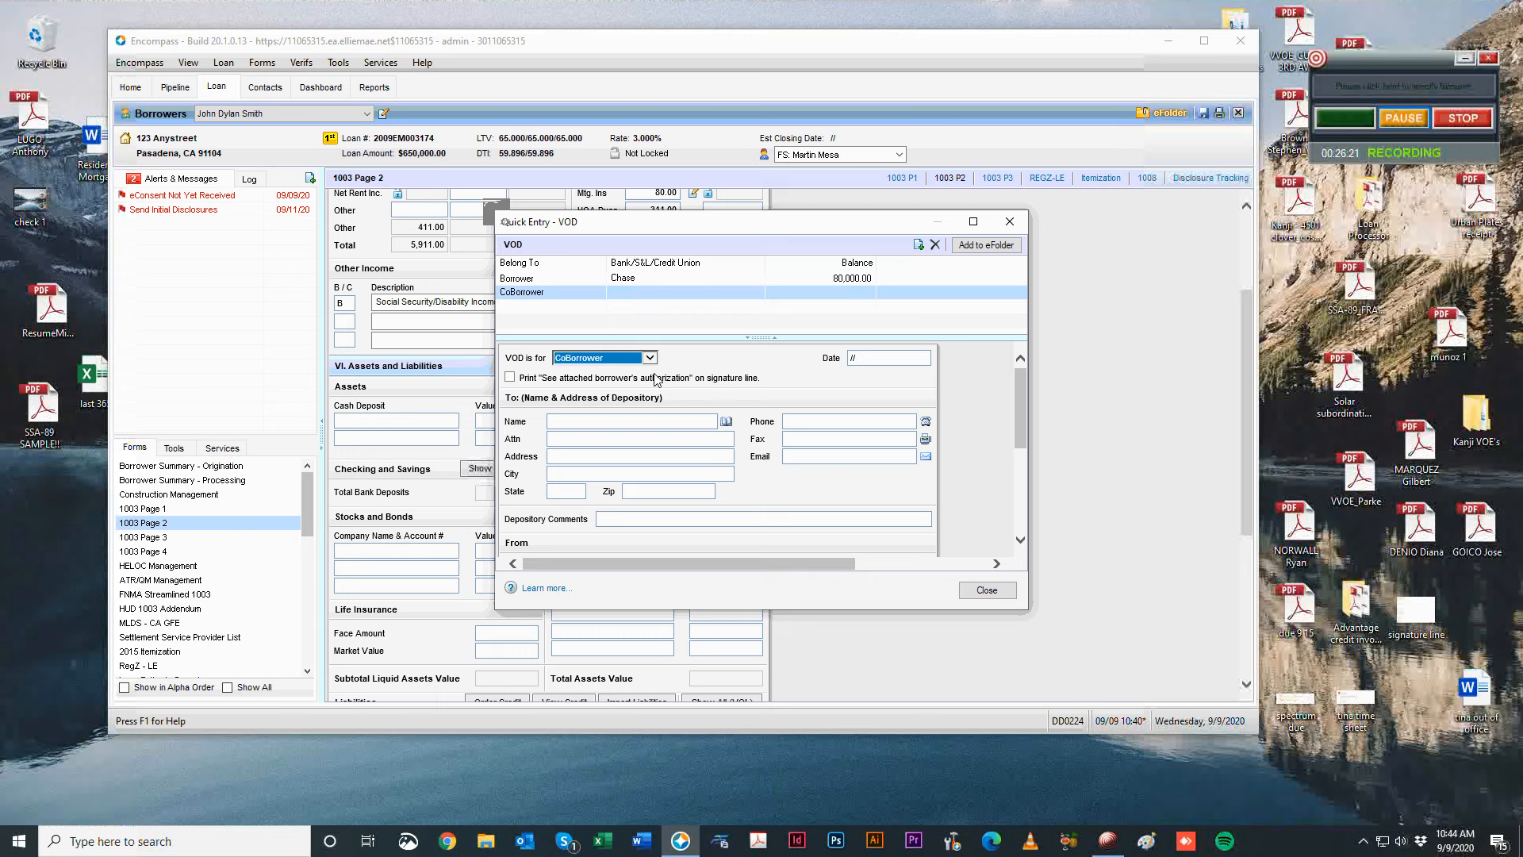
{"action": "left_click", "coordinate": [629, 421]}
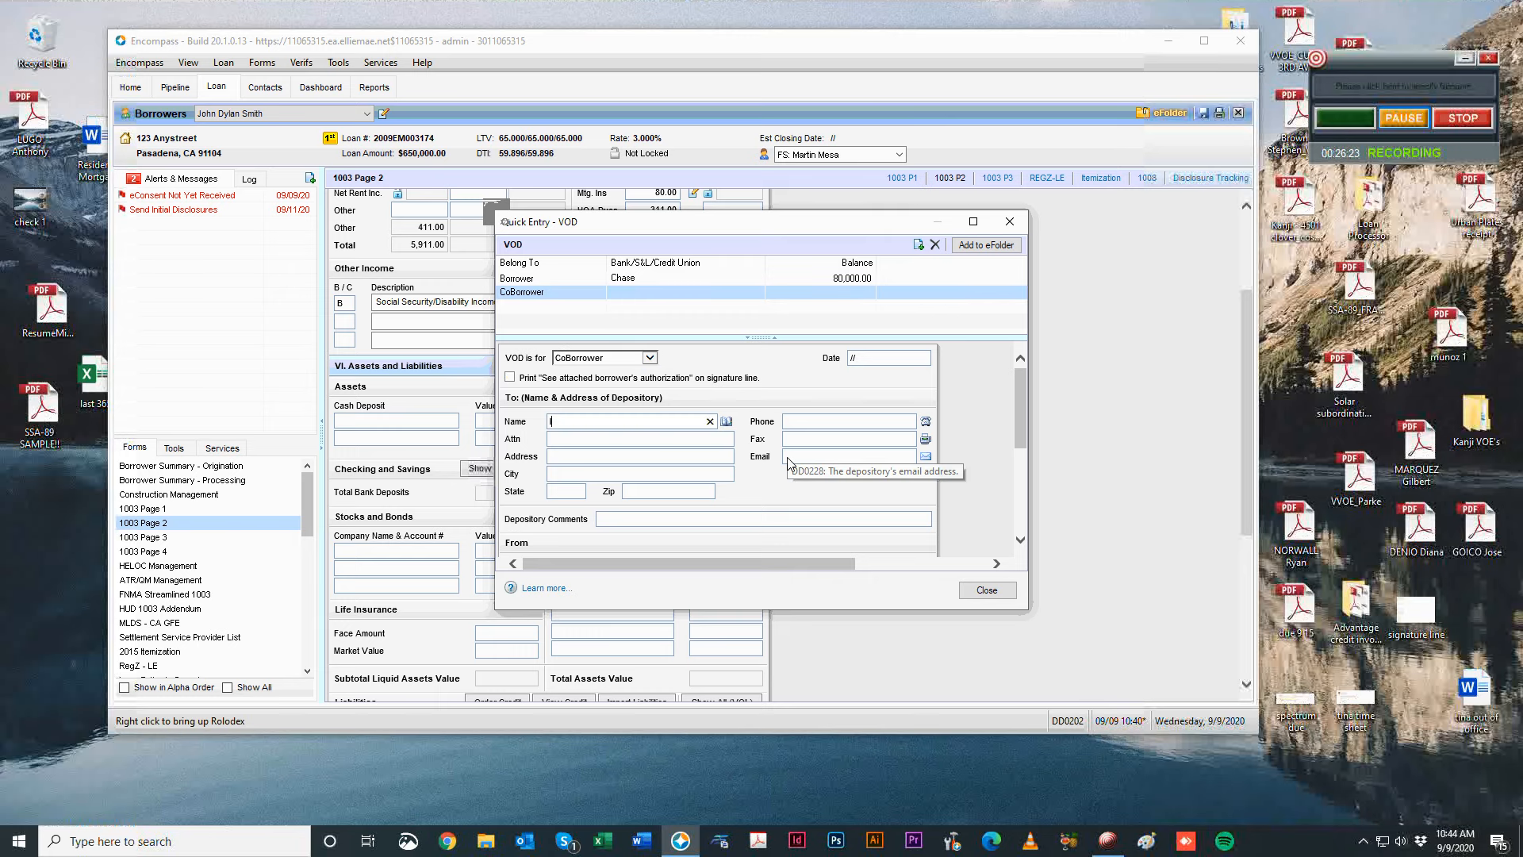
{"action": "type", "text": "IRA "}
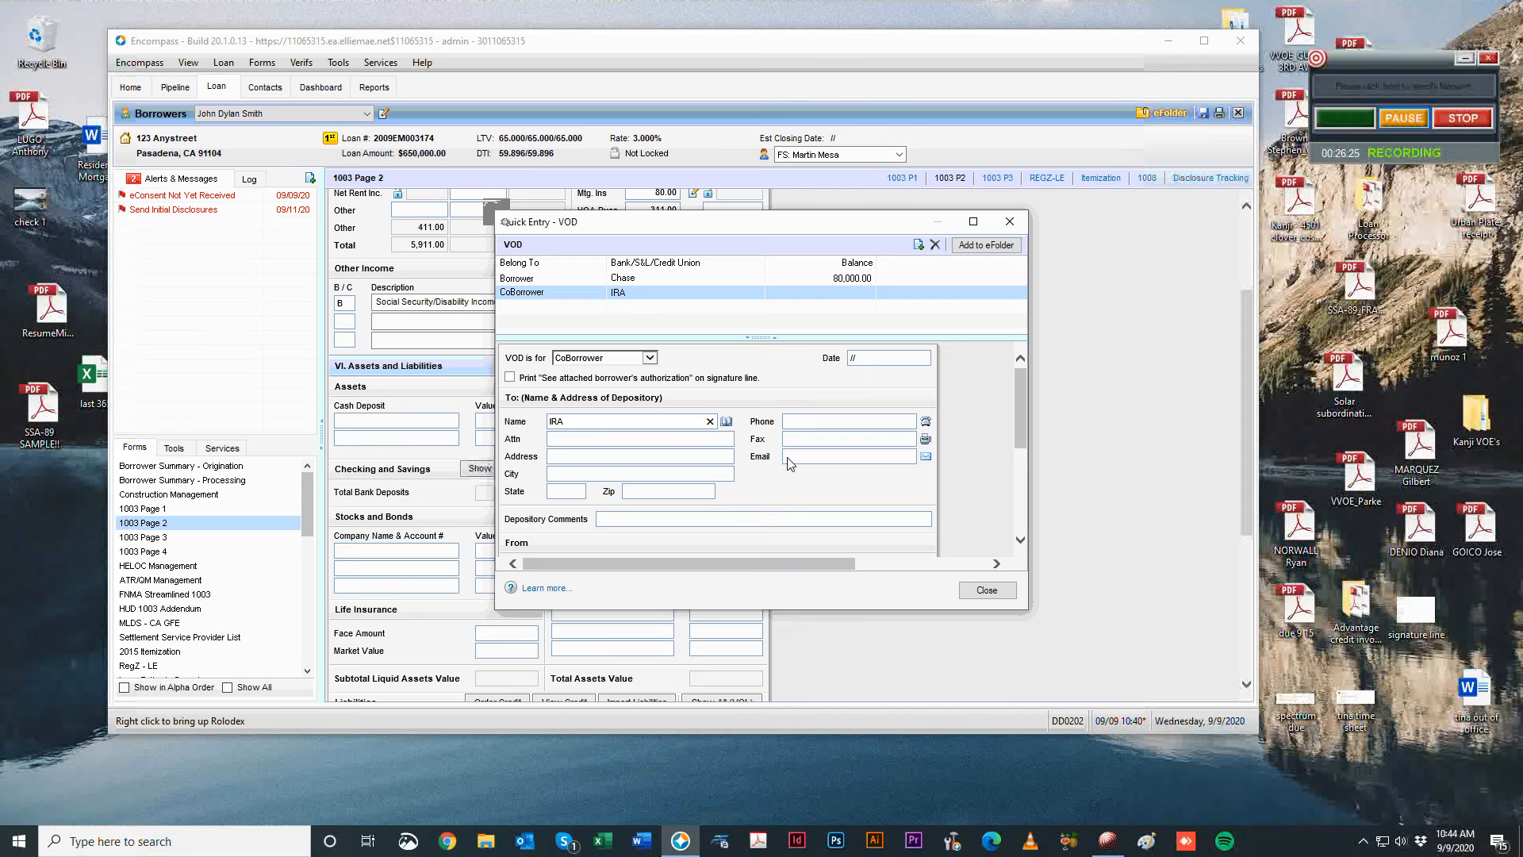
{"action": "type", "text": "FIDELITY"}
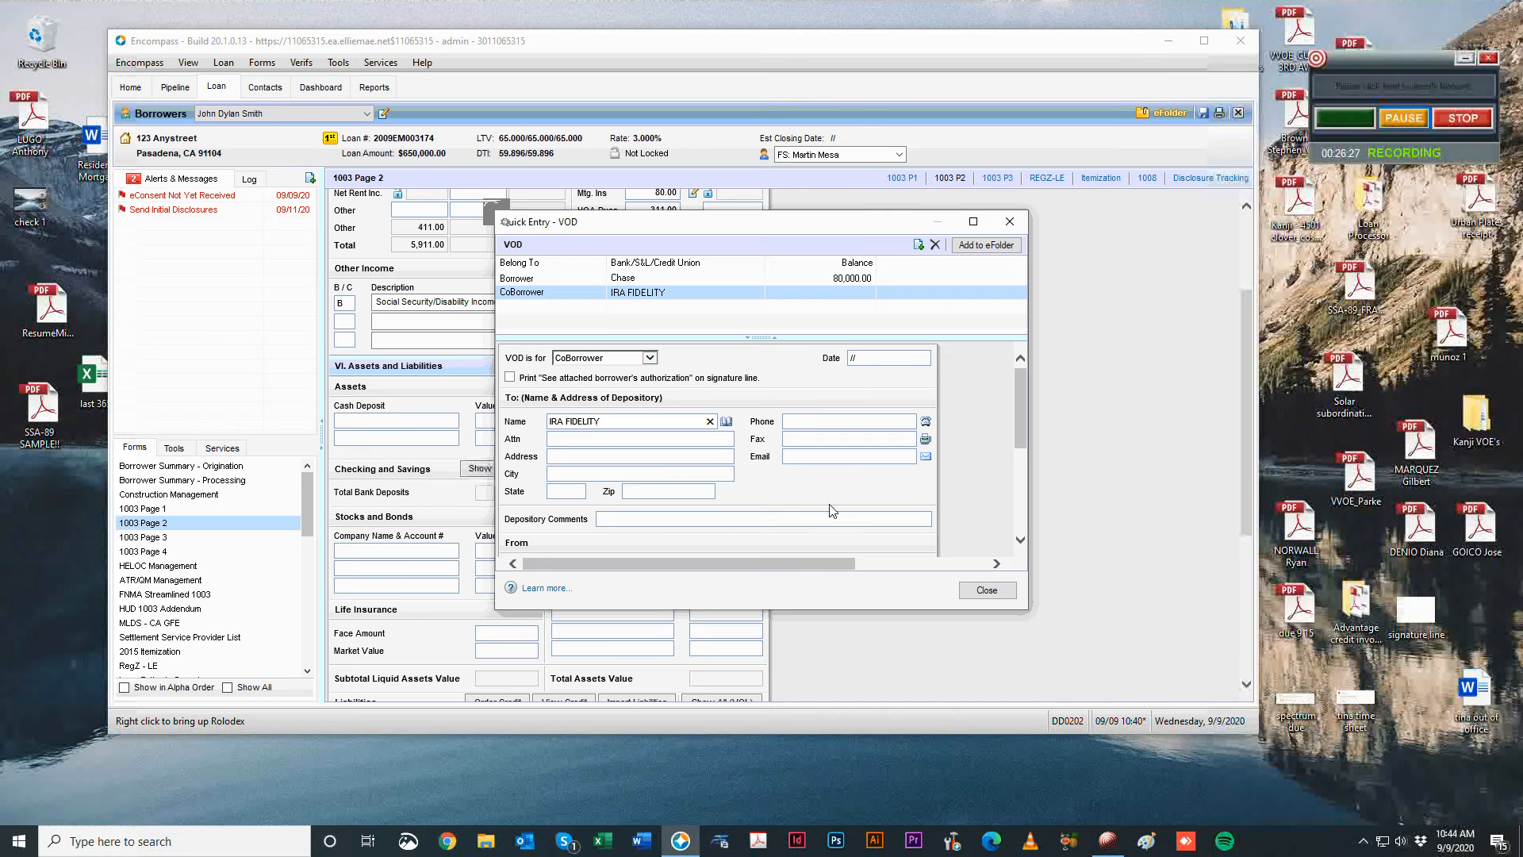
{"action": "scroll", "coordinate": [834, 510], "scroll_direction": "down", "scroll_amount": 1}
{"action": "left_click", "coordinate": [563, 375]}
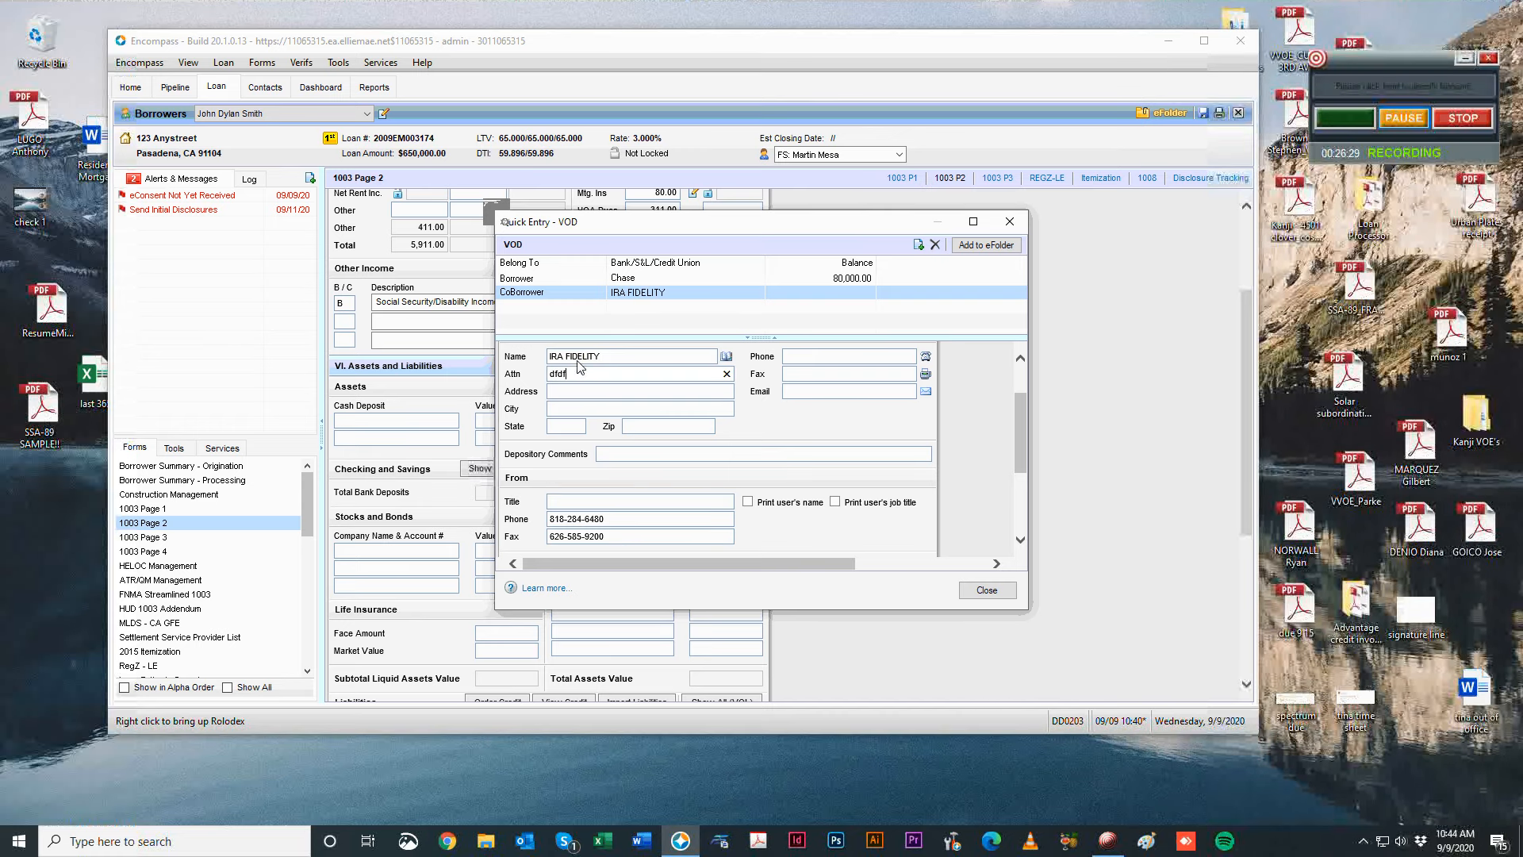
{"action": "scroll", "coordinate": [827, 433], "scroll_direction": "down", "scroll_amount": 2}
{"action": "scroll", "coordinate": [827, 433], "scroll_direction": "down", "scroll_amount": 1}
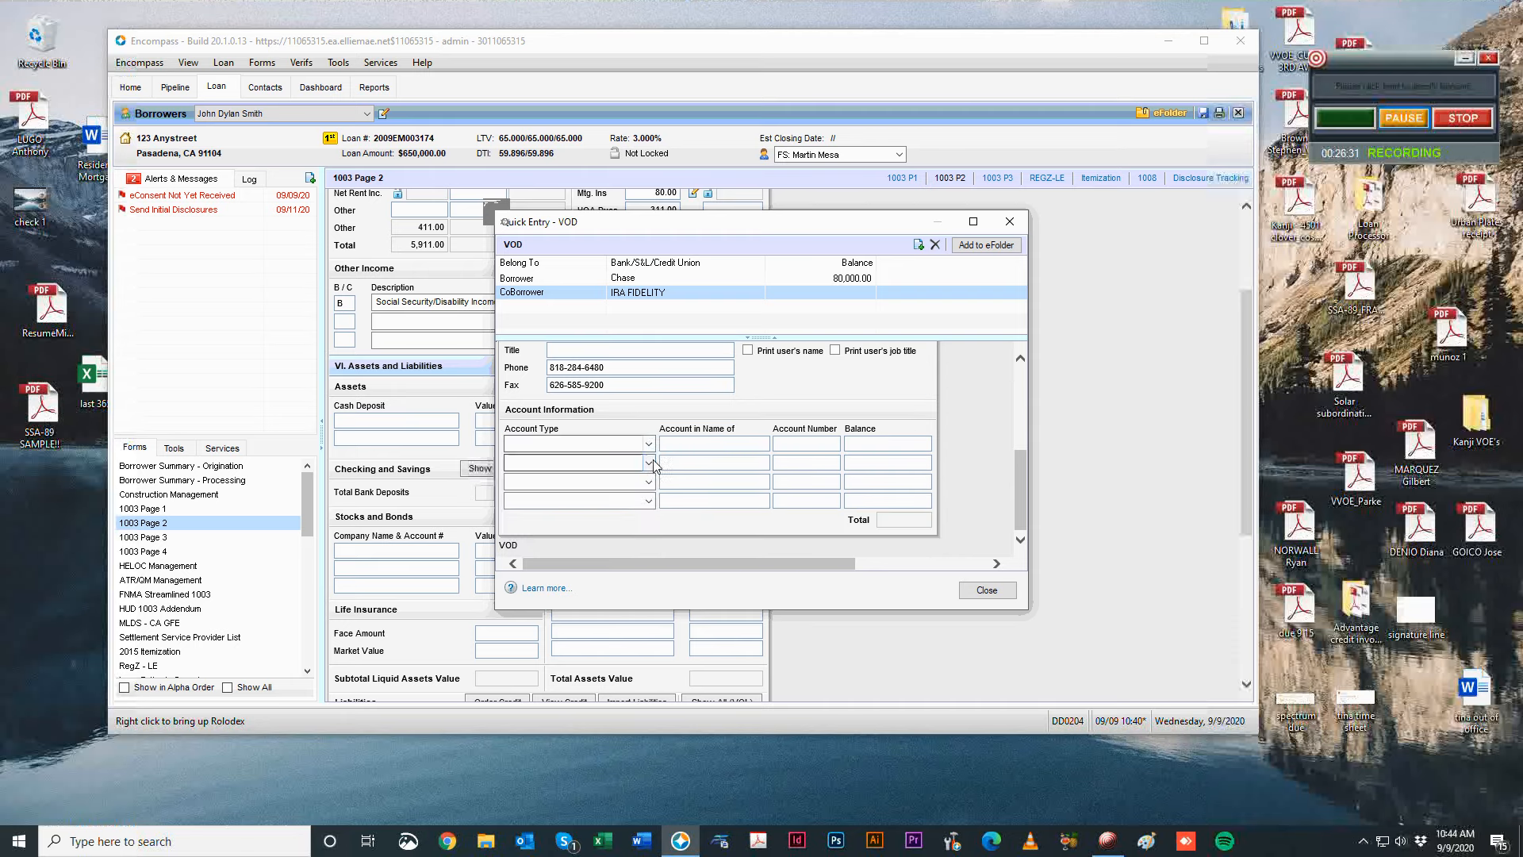
Set the IRA FIDELITY account type to Retirement Funds and assign it to the Borrower.
{"action": "left_click", "coordinate": [648, 443]}
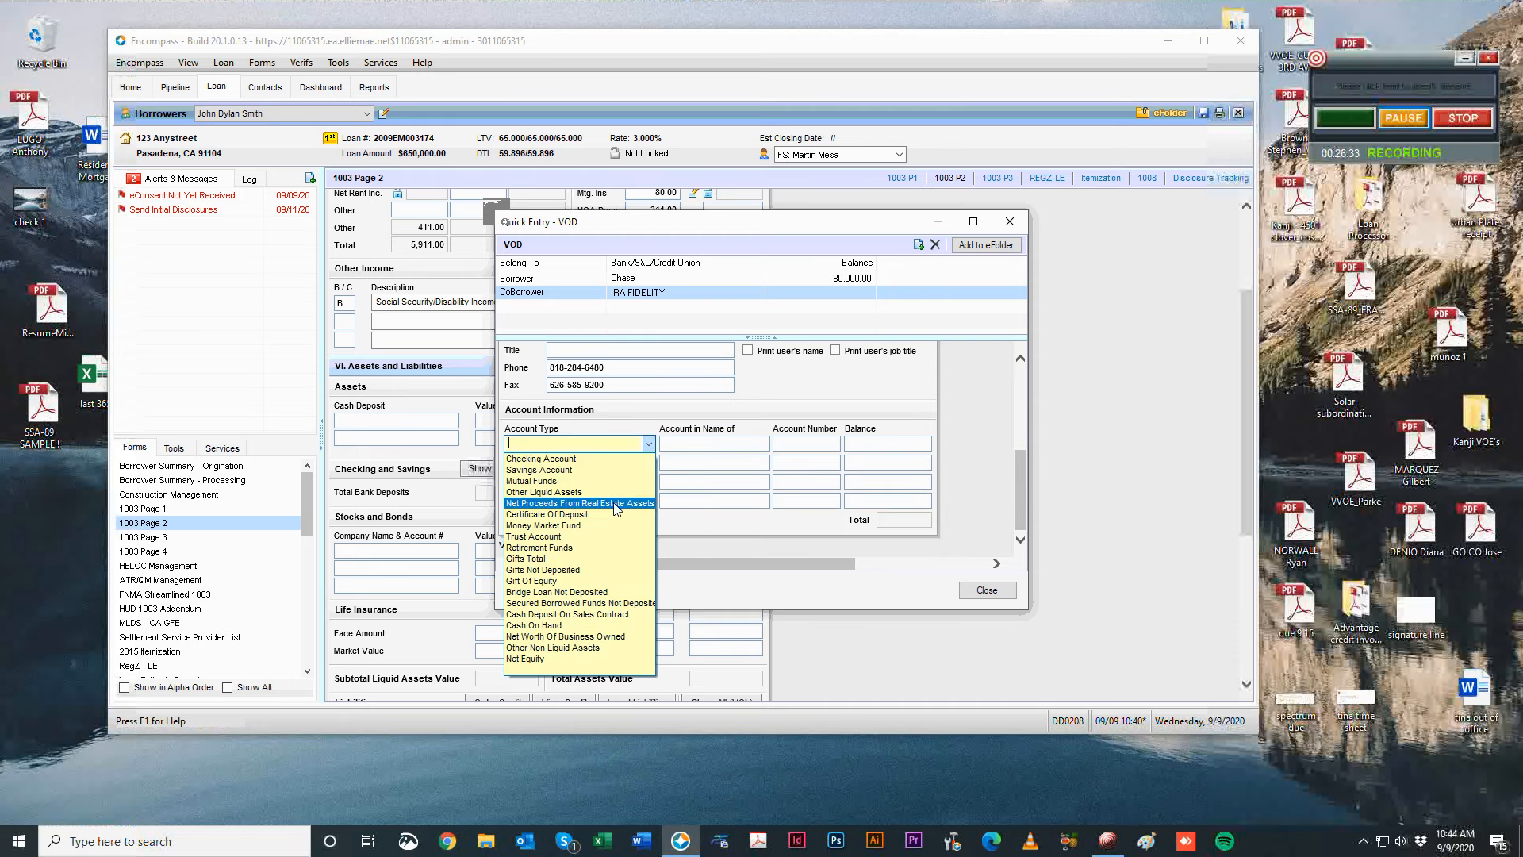
{"action": "left_click", "coordinate": [604, 547]}
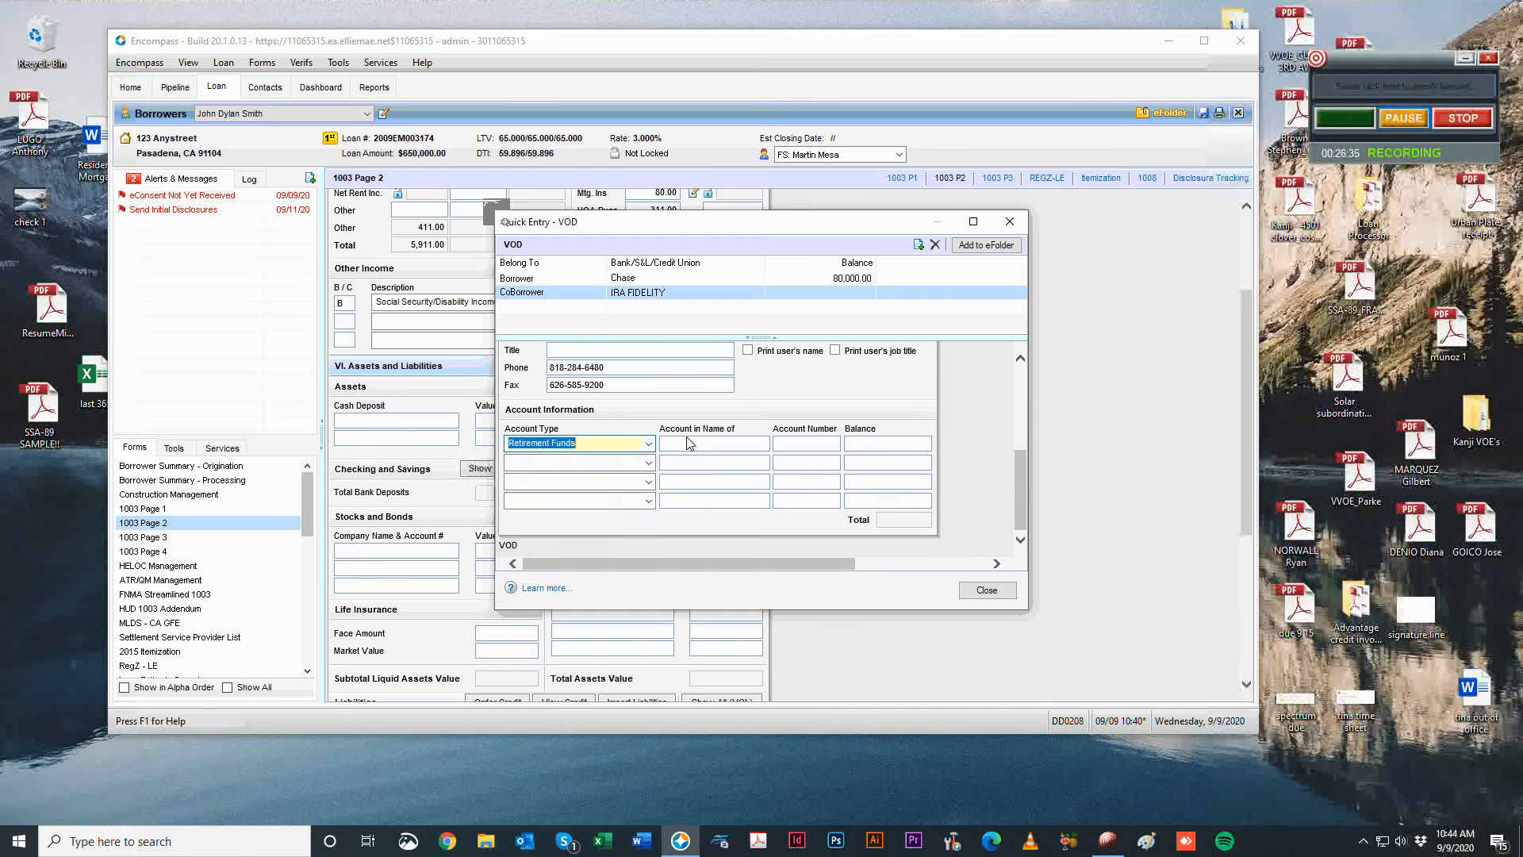
{"action": "left_click", "coordinate": [697, 444]}
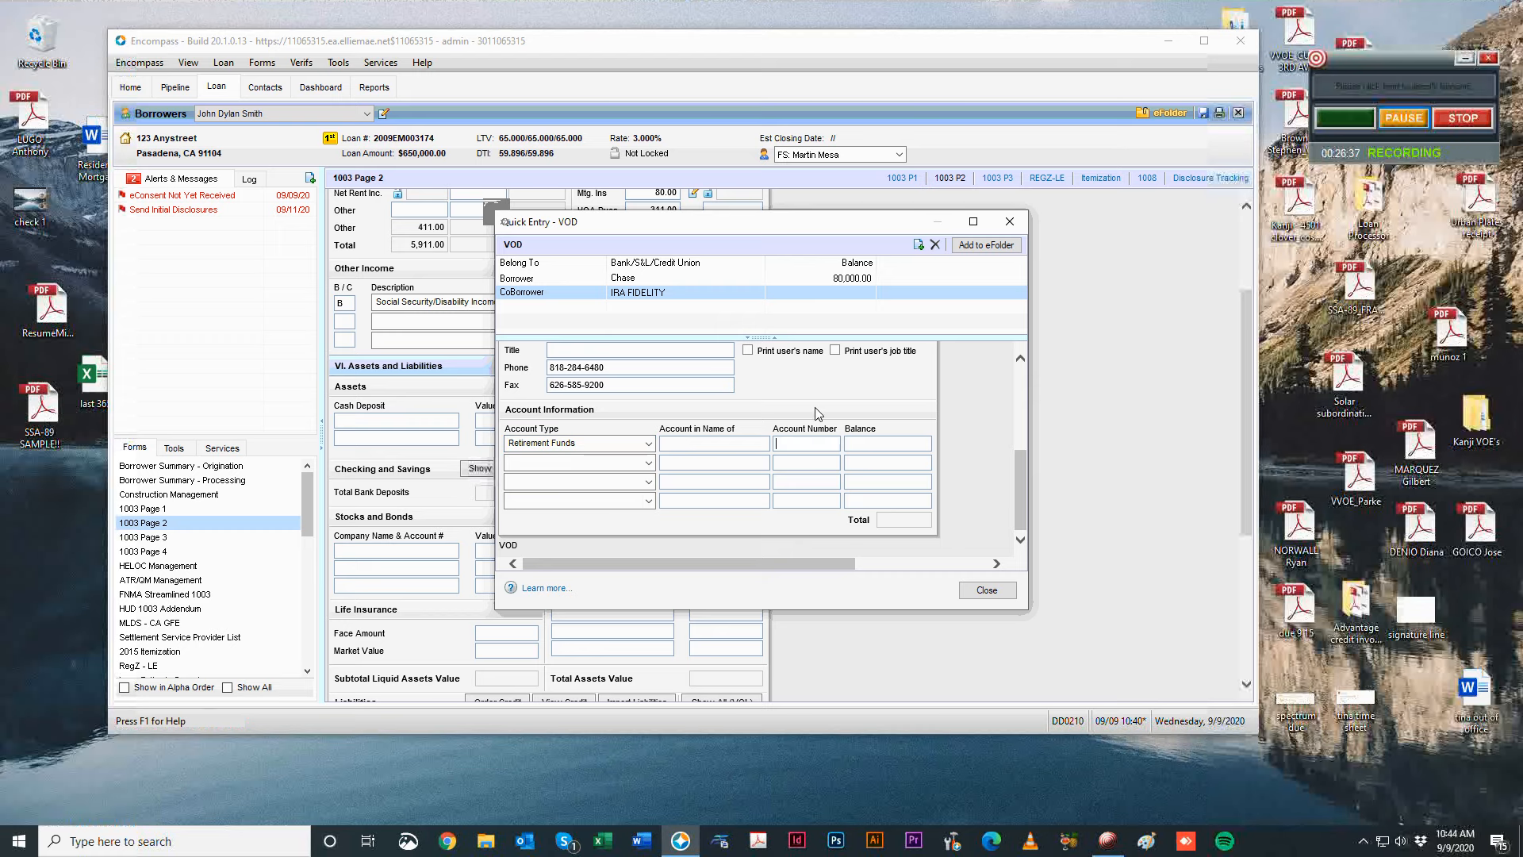
{"action": "scroll", "coordinate": [579, 476], "scroll_direction": "up", "scroll_amount": 5}
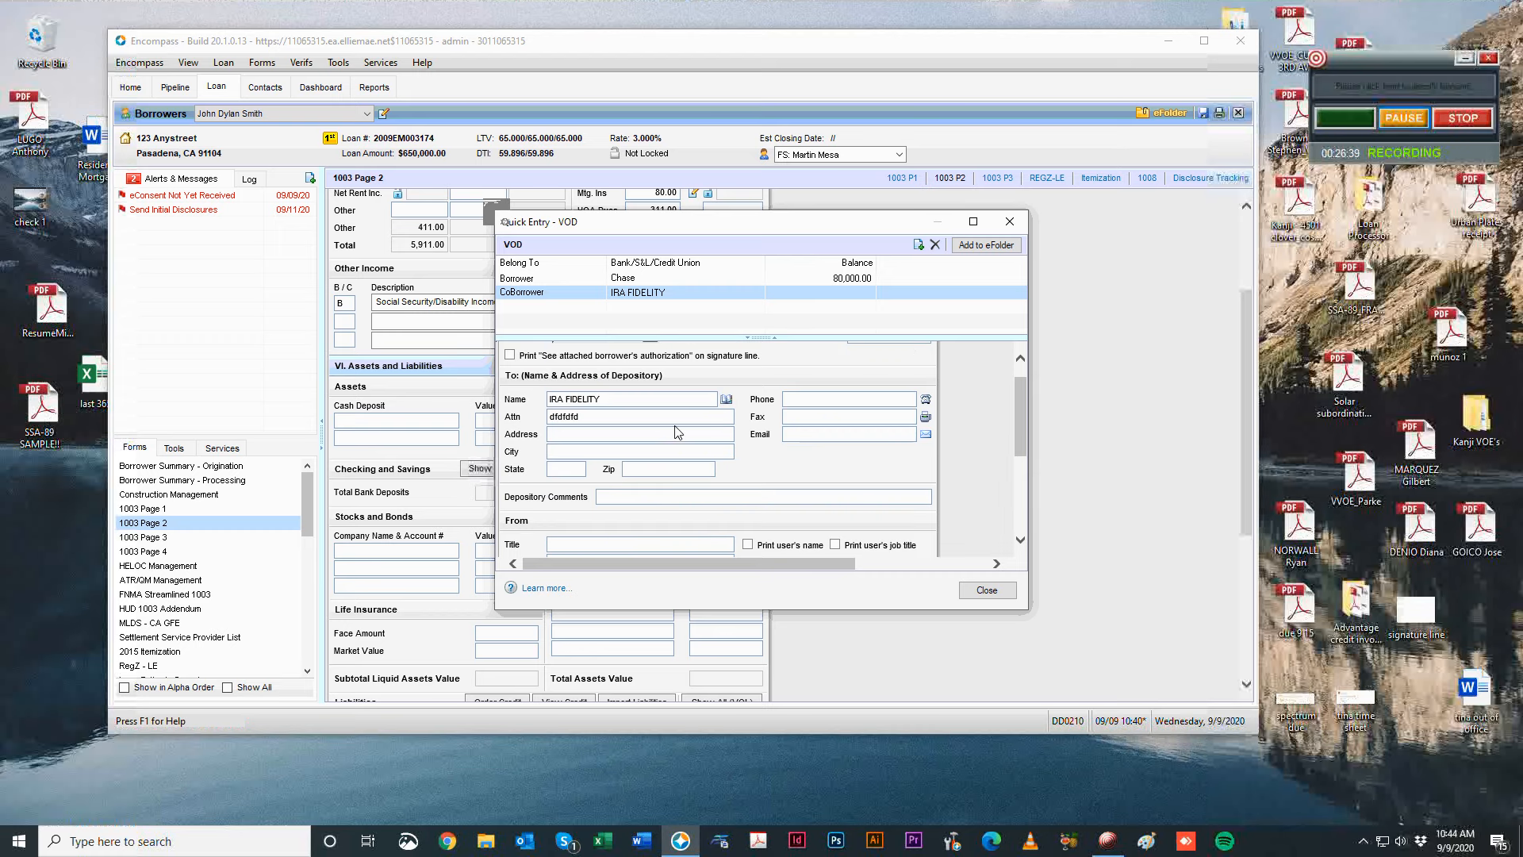
{"action": "scroll", "coordinate": [676, 431], "scroll_direction": "down", "scroll_amount": 3}
{"action": "scroll", "coordinate": [666, 413], "scroll_direction": "up", "scroll_amount": 5}
{"action": "left_click", "coordinate": [633, 358]}
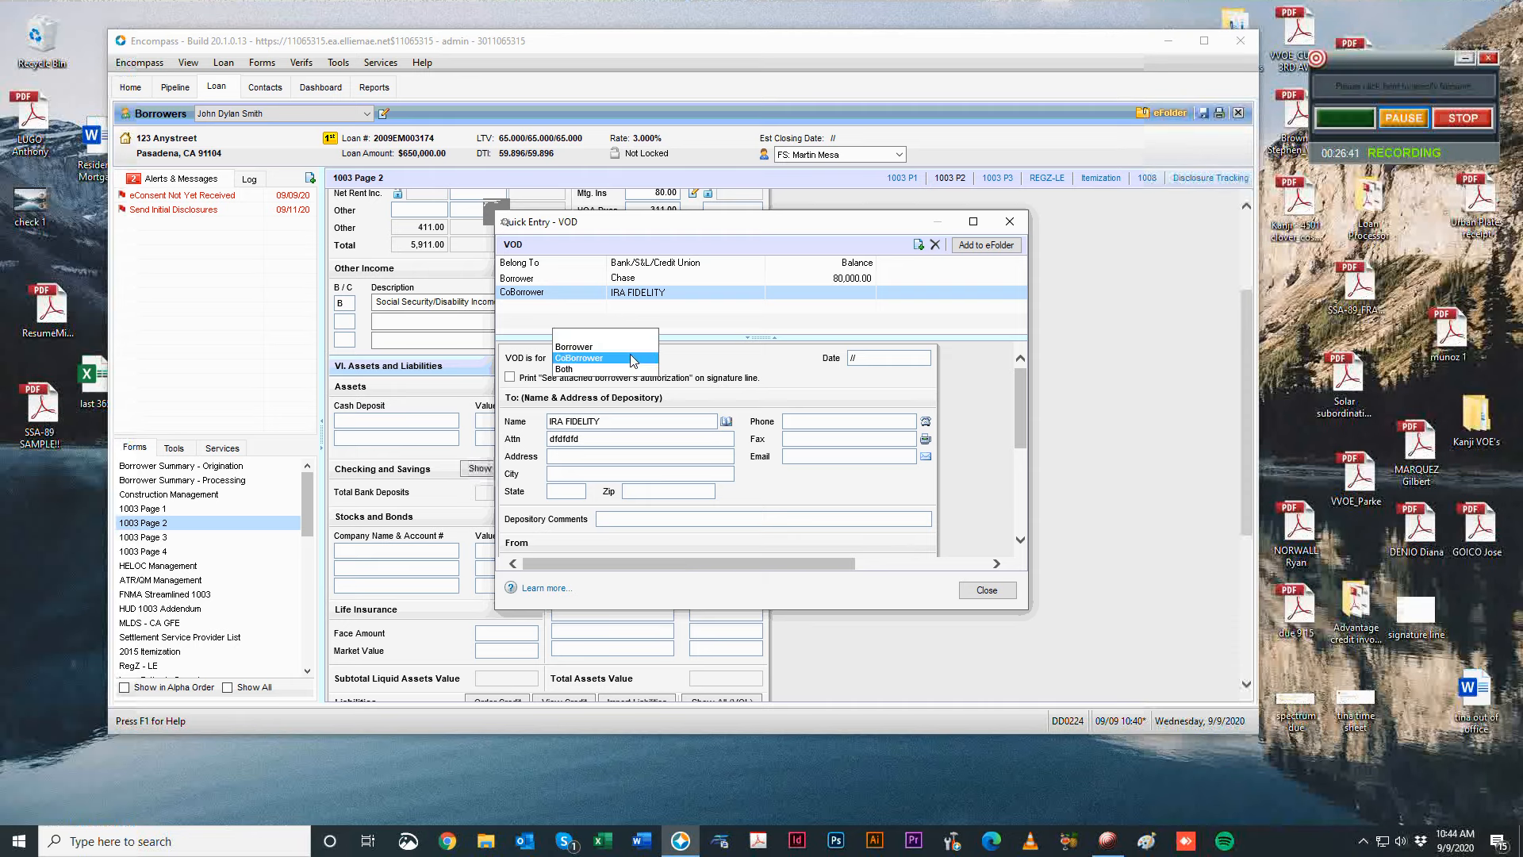
{"action": "left_click", "coordinate": [587, 346]}
Enter the 40,000 balance and close the deposit verification window.
{"action": "scroll", "coordinate": [714, 445], "scroll_direction": "down", "scroll_amount": 5}
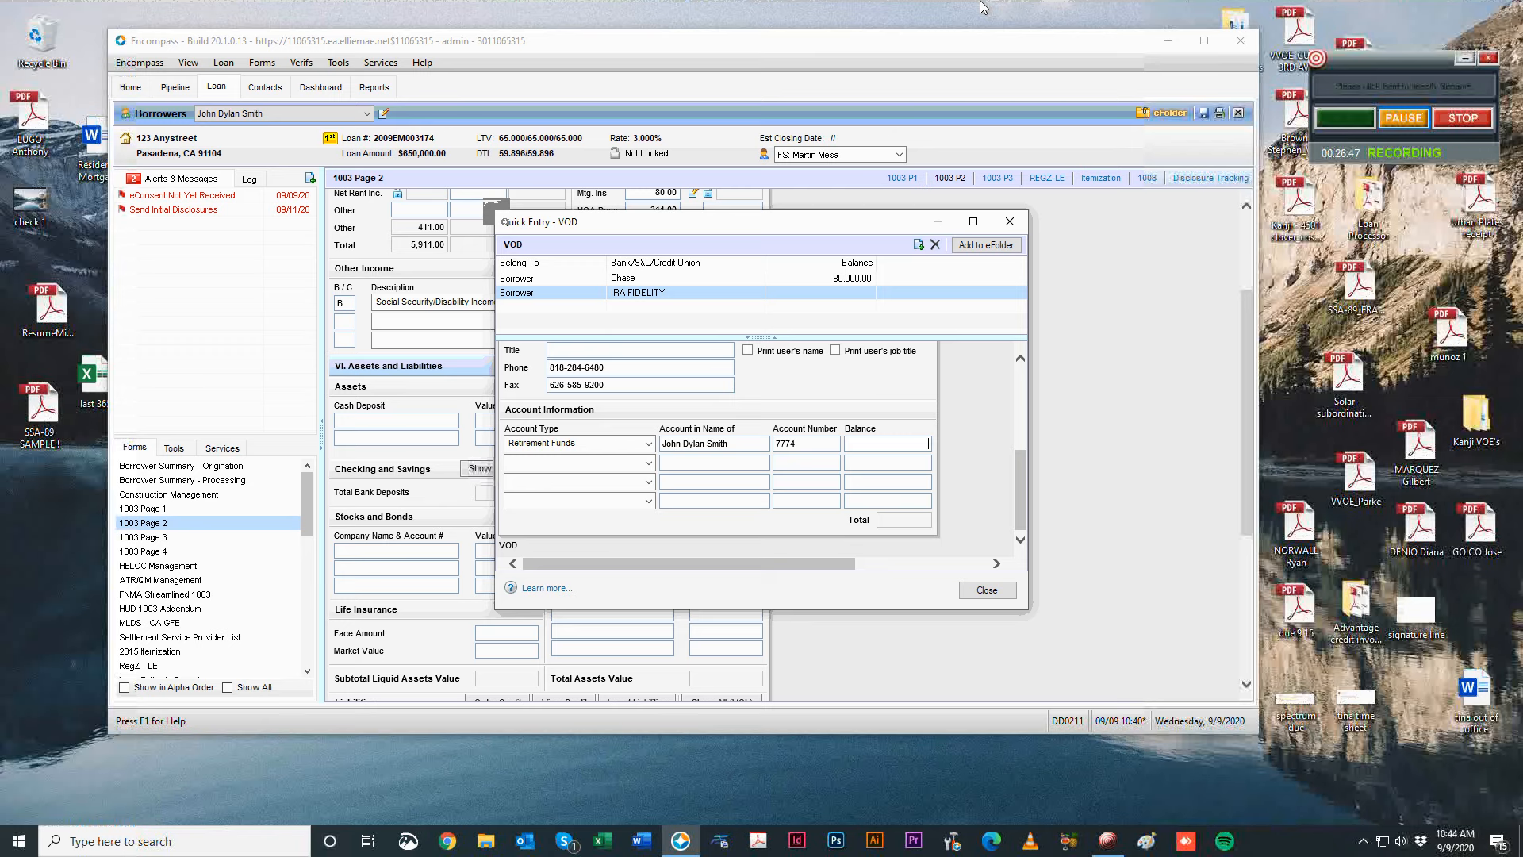
{"action": "type", "text": "000"}
{"action": "key", "text": "Tab"}
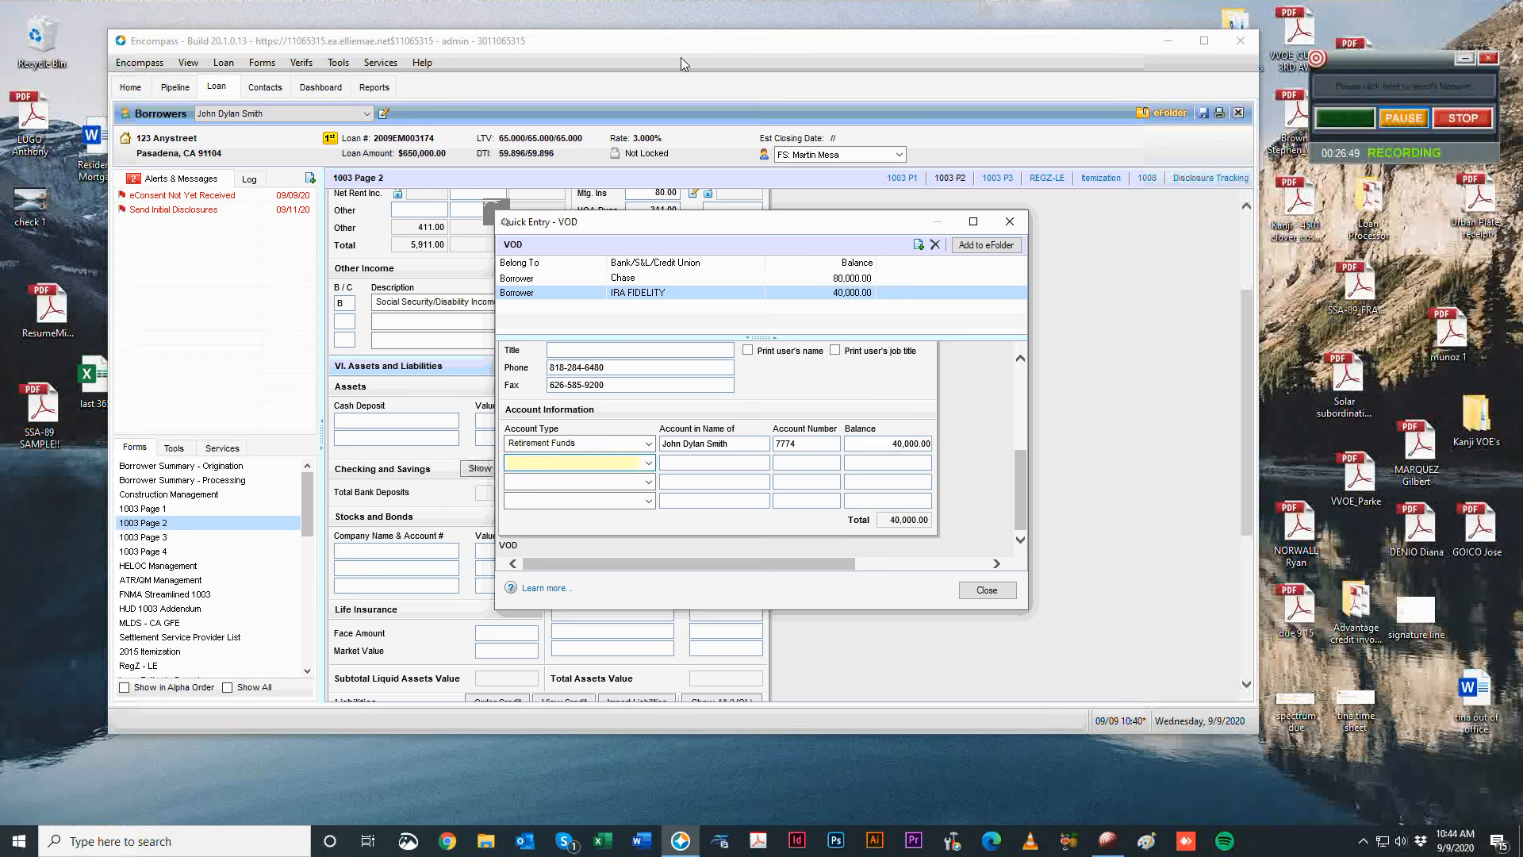
{"action": "scroll", "coordinate": [906, 482], "scroll_direction": "up", "scroll_amount": 3}
{"action": "scroll", "coordinate": [907, 483], "scroll_direction": "up", "scroll_amount": 2}
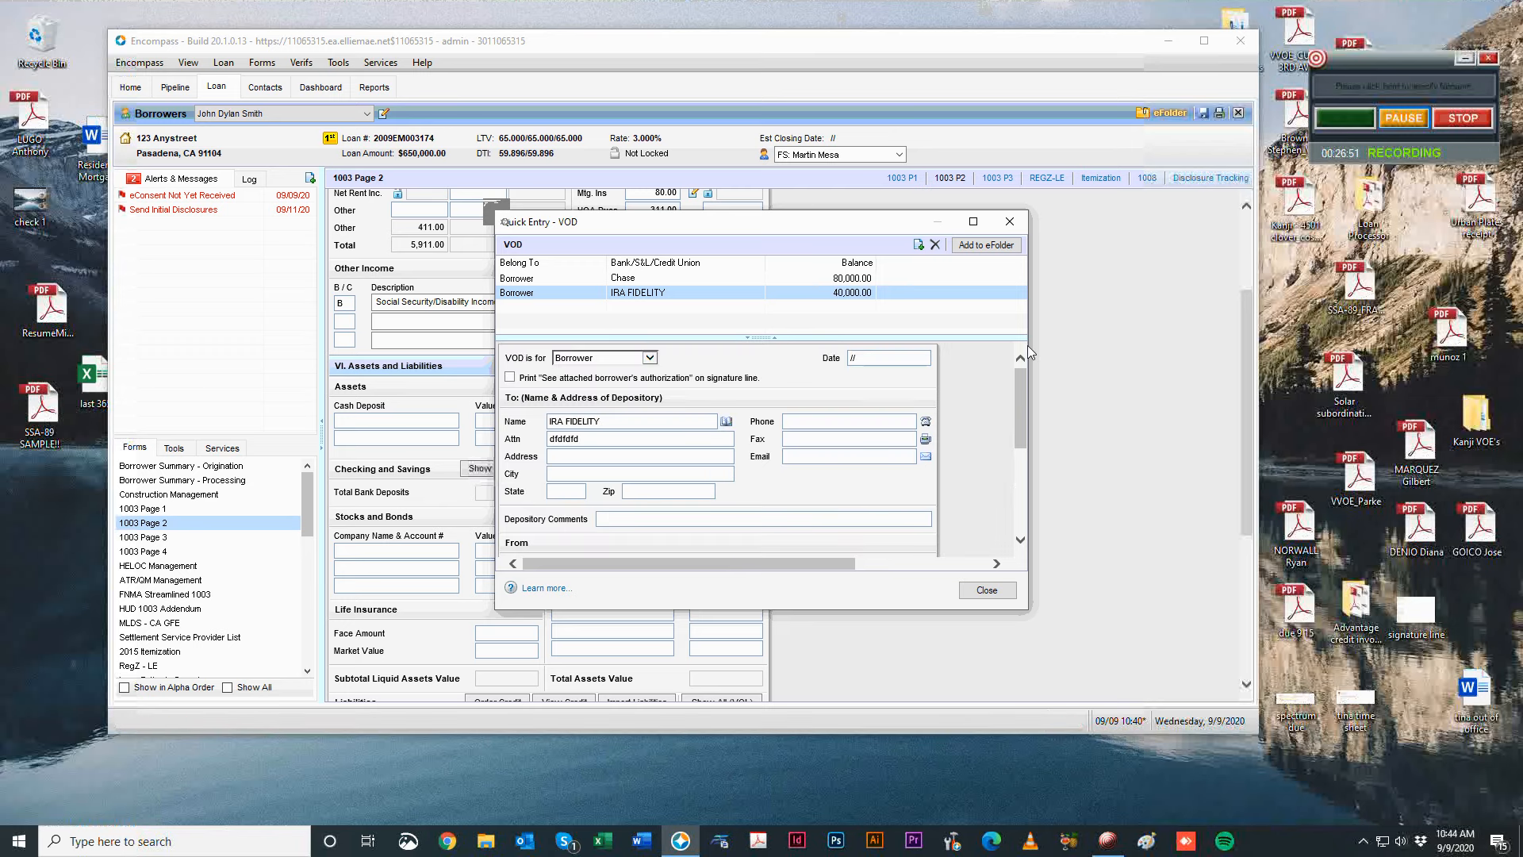
{"action": "scroll", "coordinate": [977, 377], "scroll_direction": "down", "scroll_amount": 5}
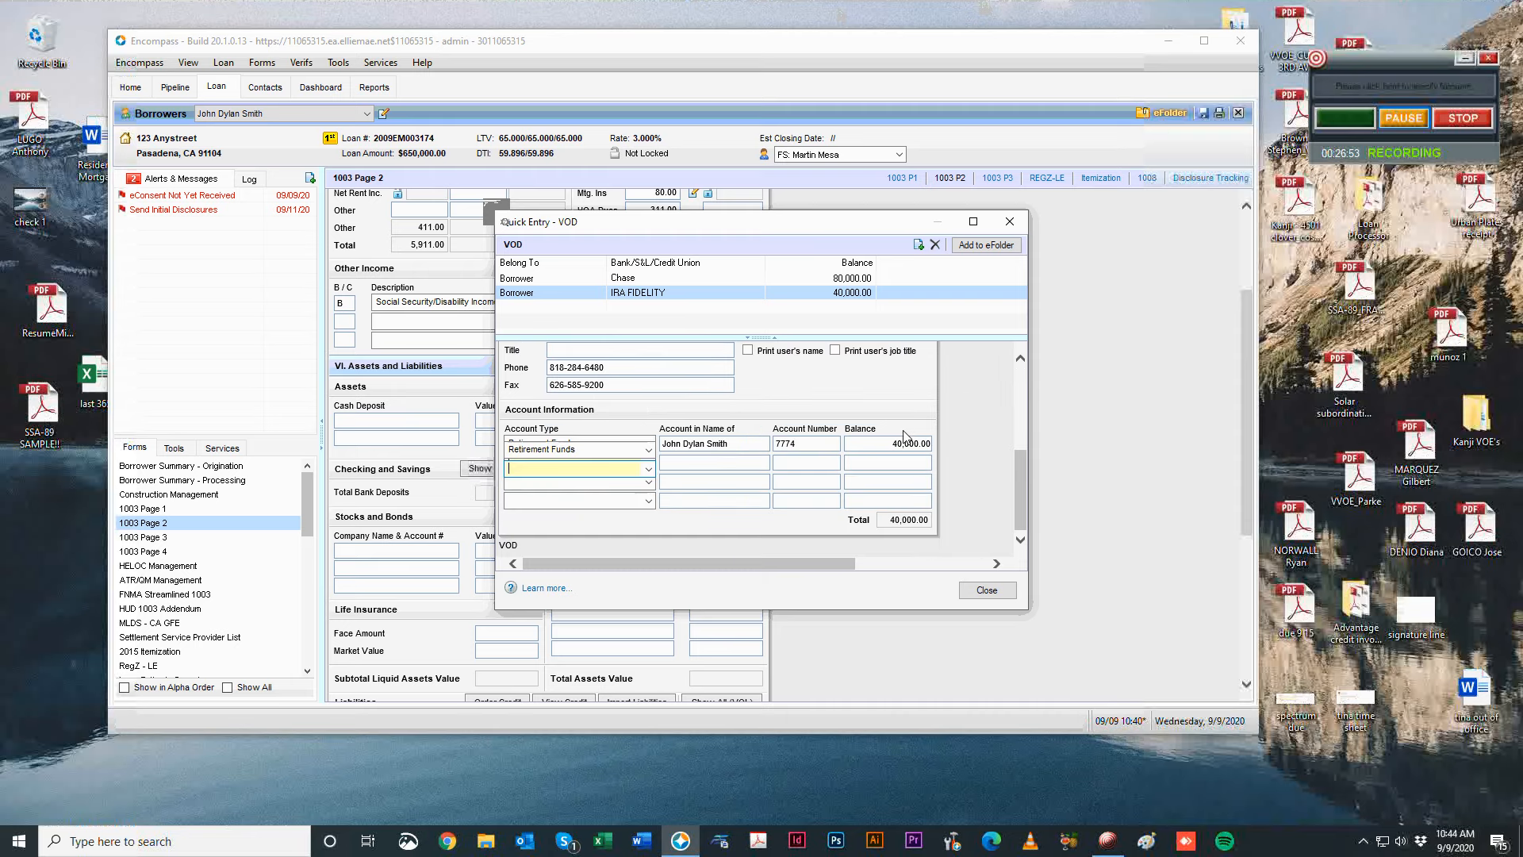
{"action": "scroll", "coordinate": [904, 435], "scroll_direction": "up", "scroll_amount": 5}
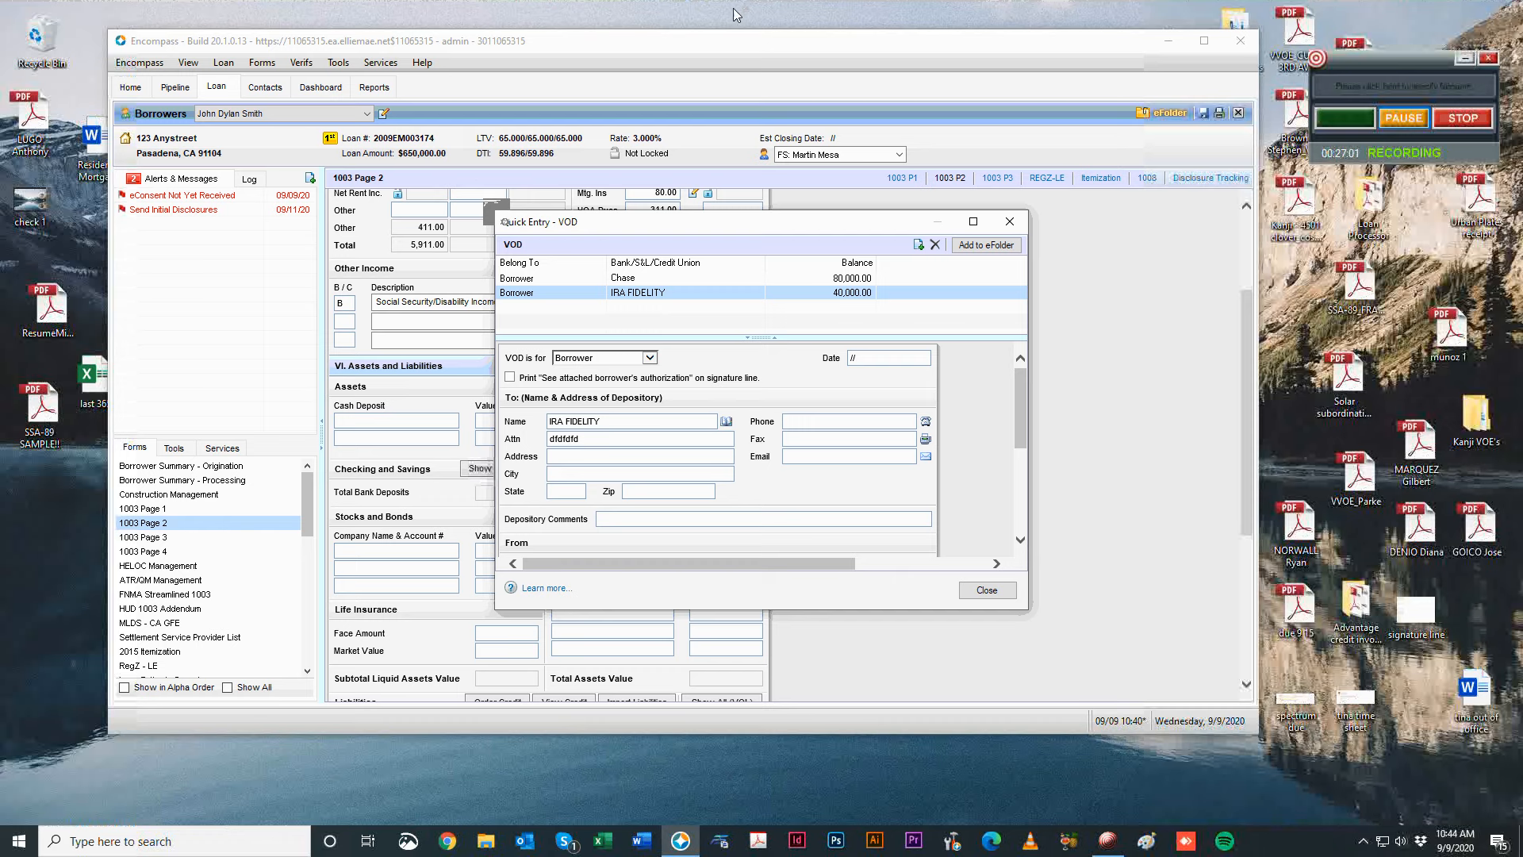
{"action": "scroll", "coordinate": [712, 466], "scroll_direction": "down", "scroll_amount": 1}
{"action": "scroll", "coordinate": [712, 467], "scroll_direction": "down", "scroll_amount": 2}
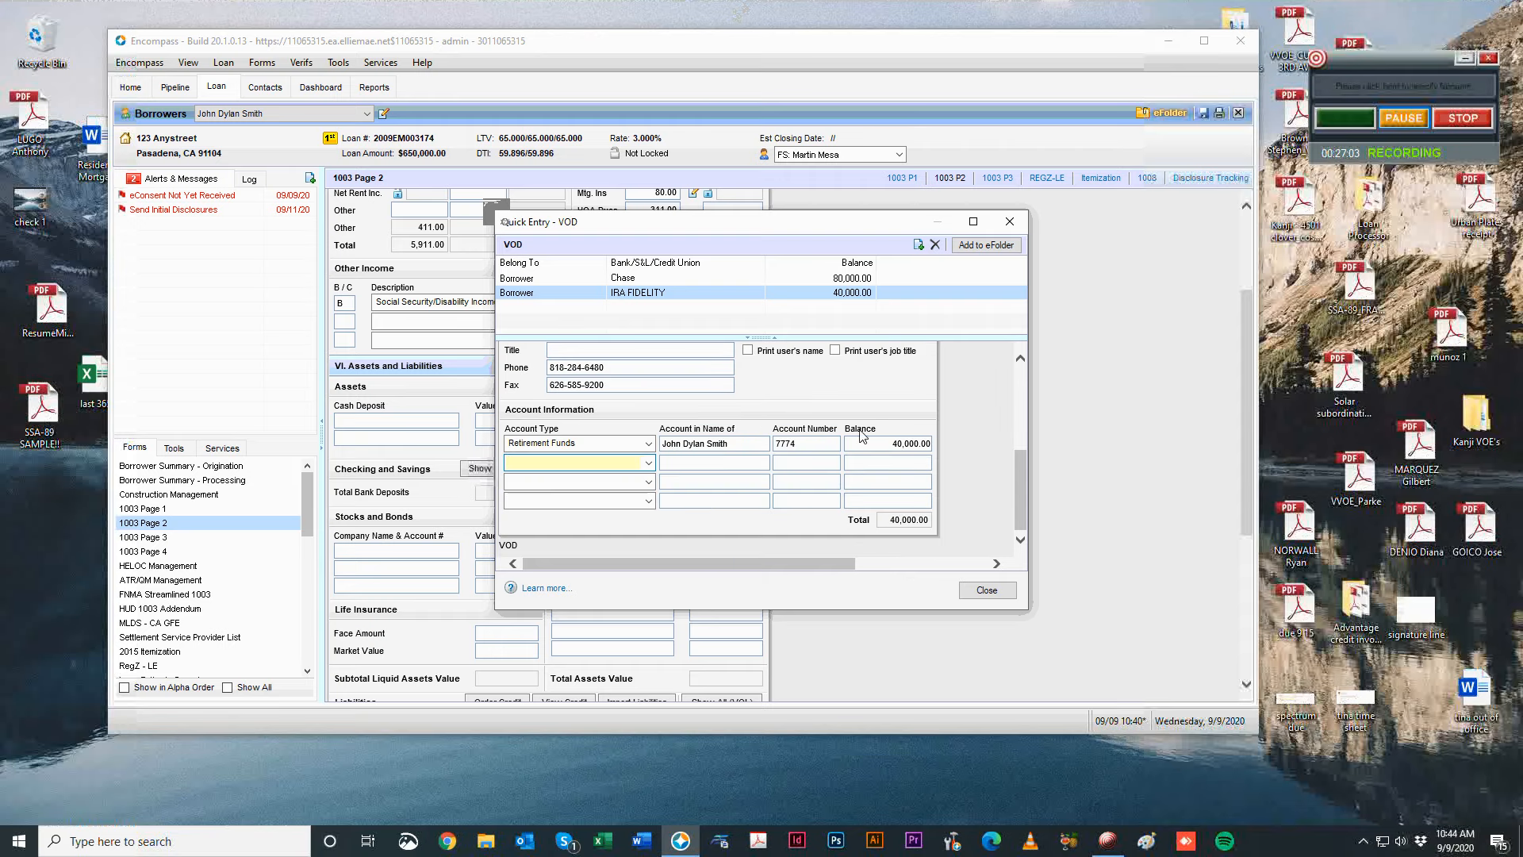
{"action": "left_click", "coordinate": [1009, 222]}
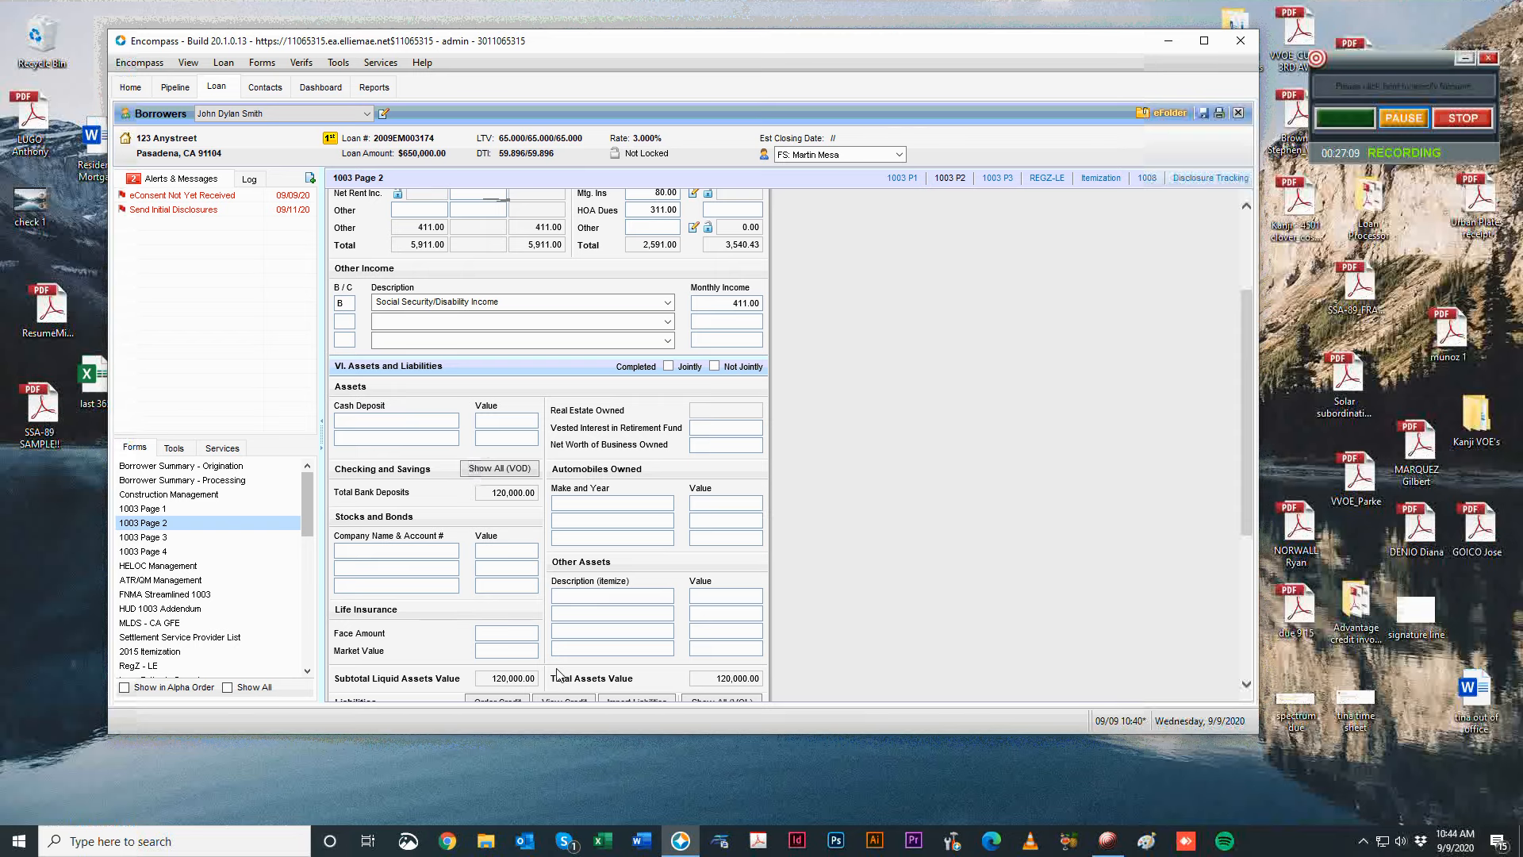
Set the first liability to Mortgage with balance 4,444 and 5454 months left.
{"action": "scroll", "coordinate": [736, 497], "scroll_direction": "down", "scroll_amount": 3}
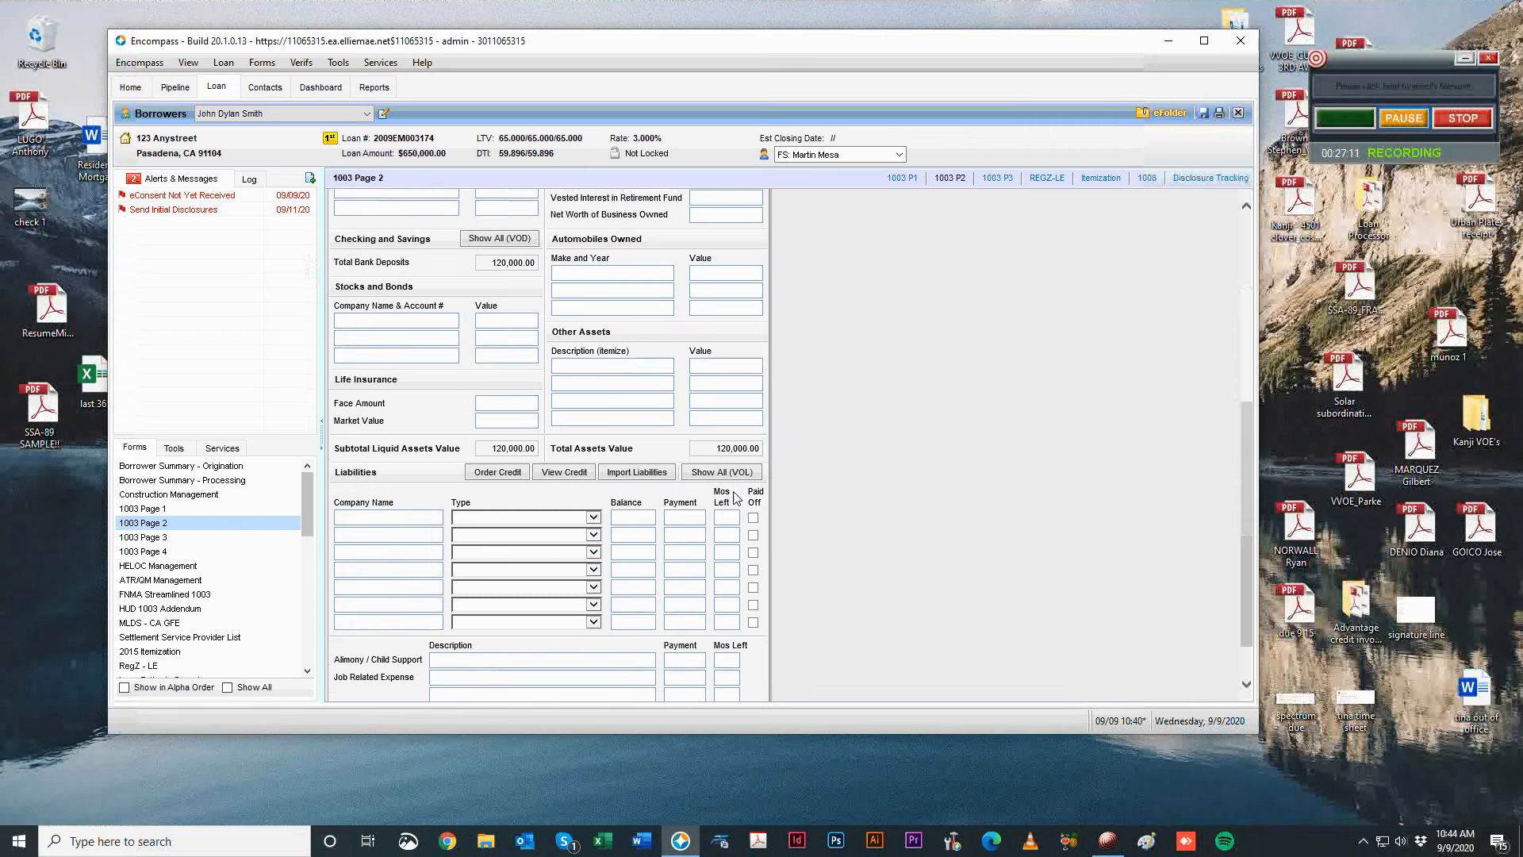
{"action": "scroll", "coordinate": [744, 492], "scroll_direction": "down", "scroll_amount": 1}
{"action": "left_click", "coordinate": [381, 466]}
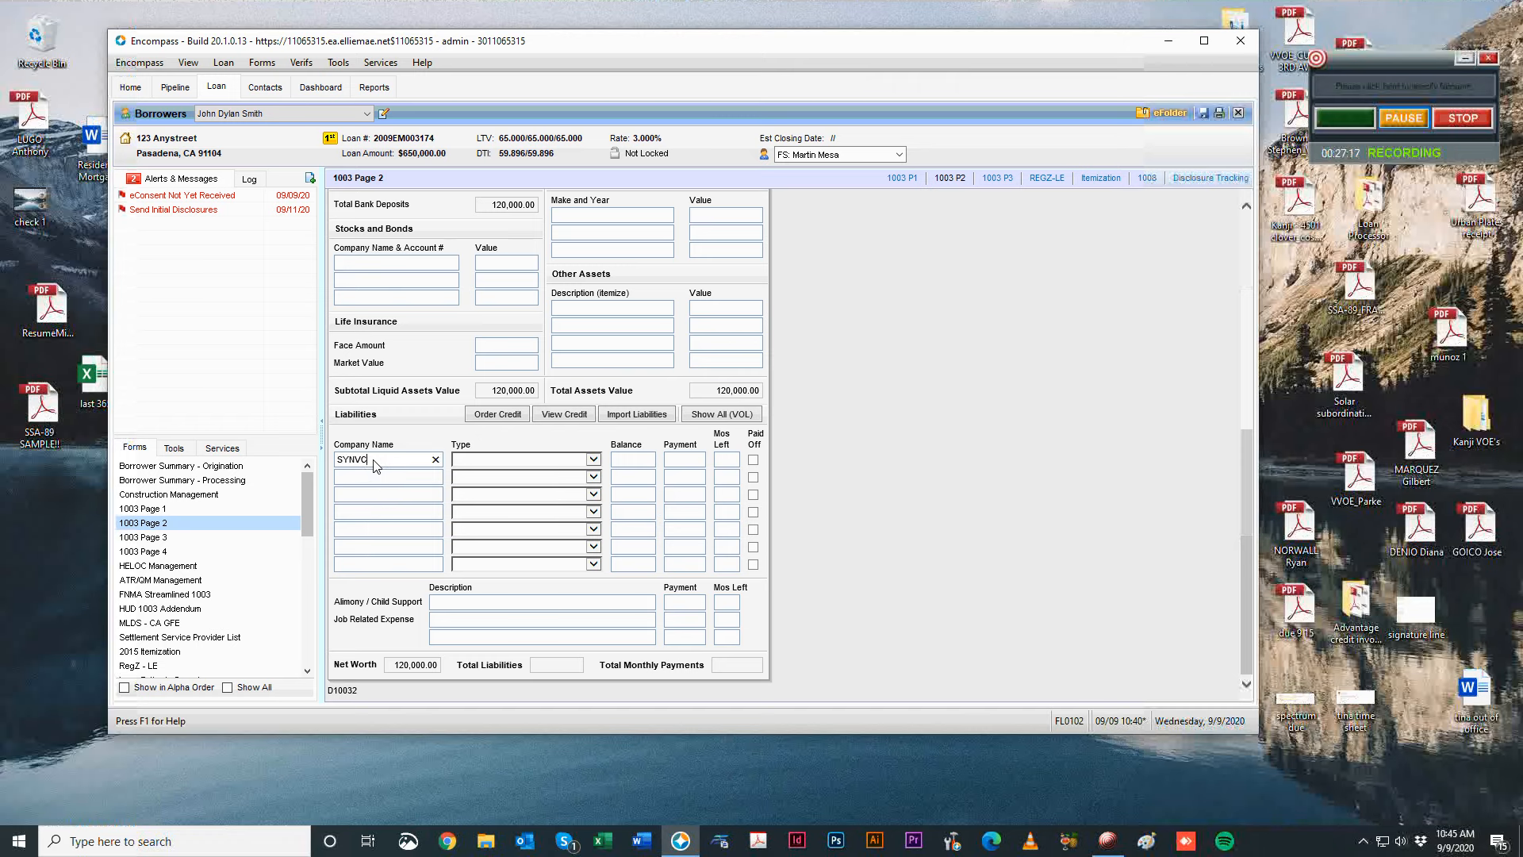
{"action": "left_click", "coordinate": [578, 460]}
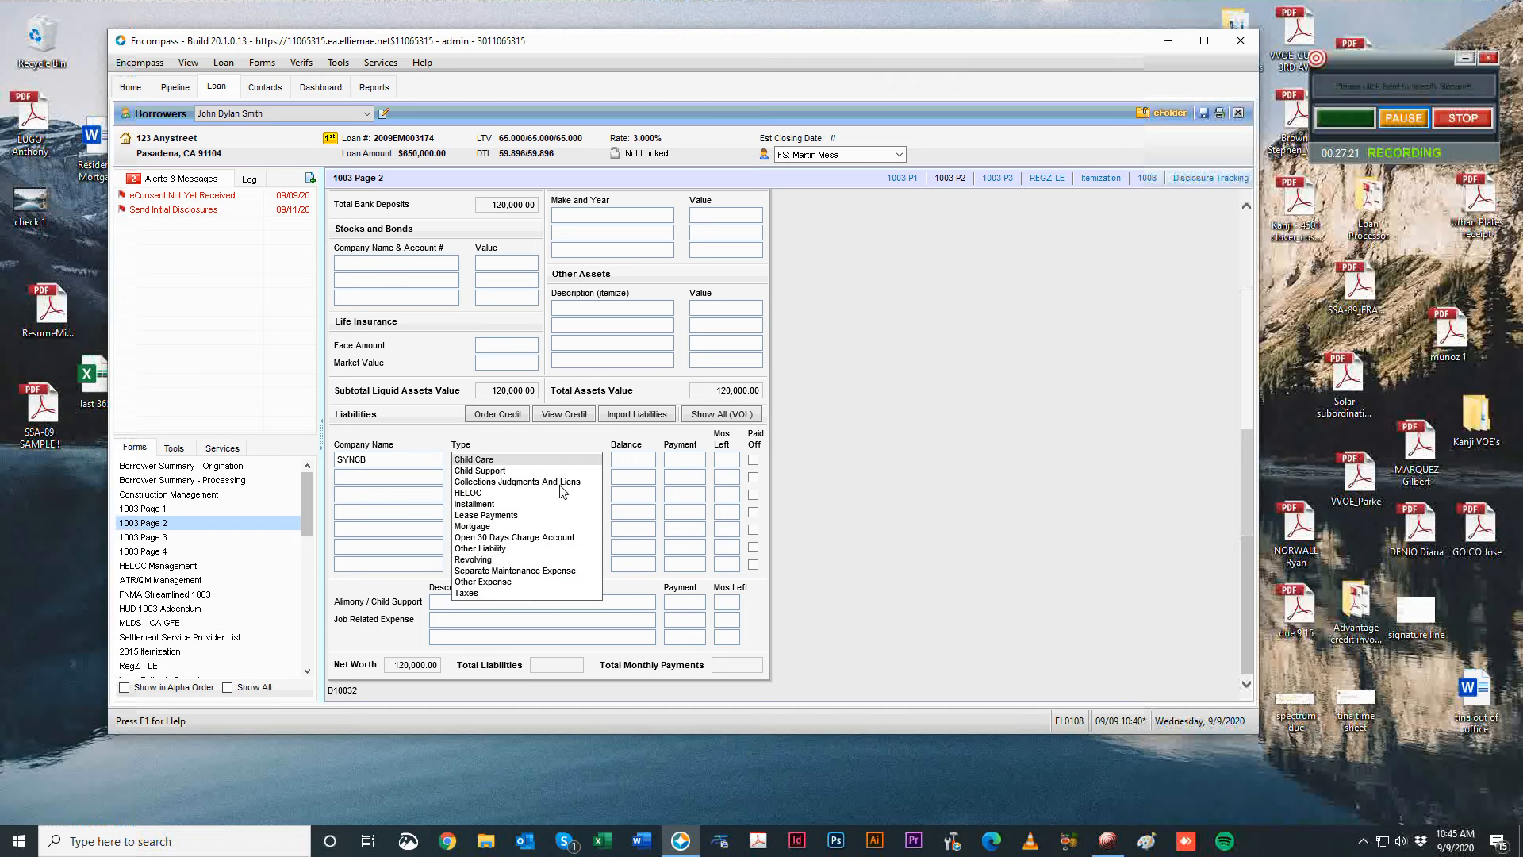
{"action": "left_click", "coordinate": [560, 564]}
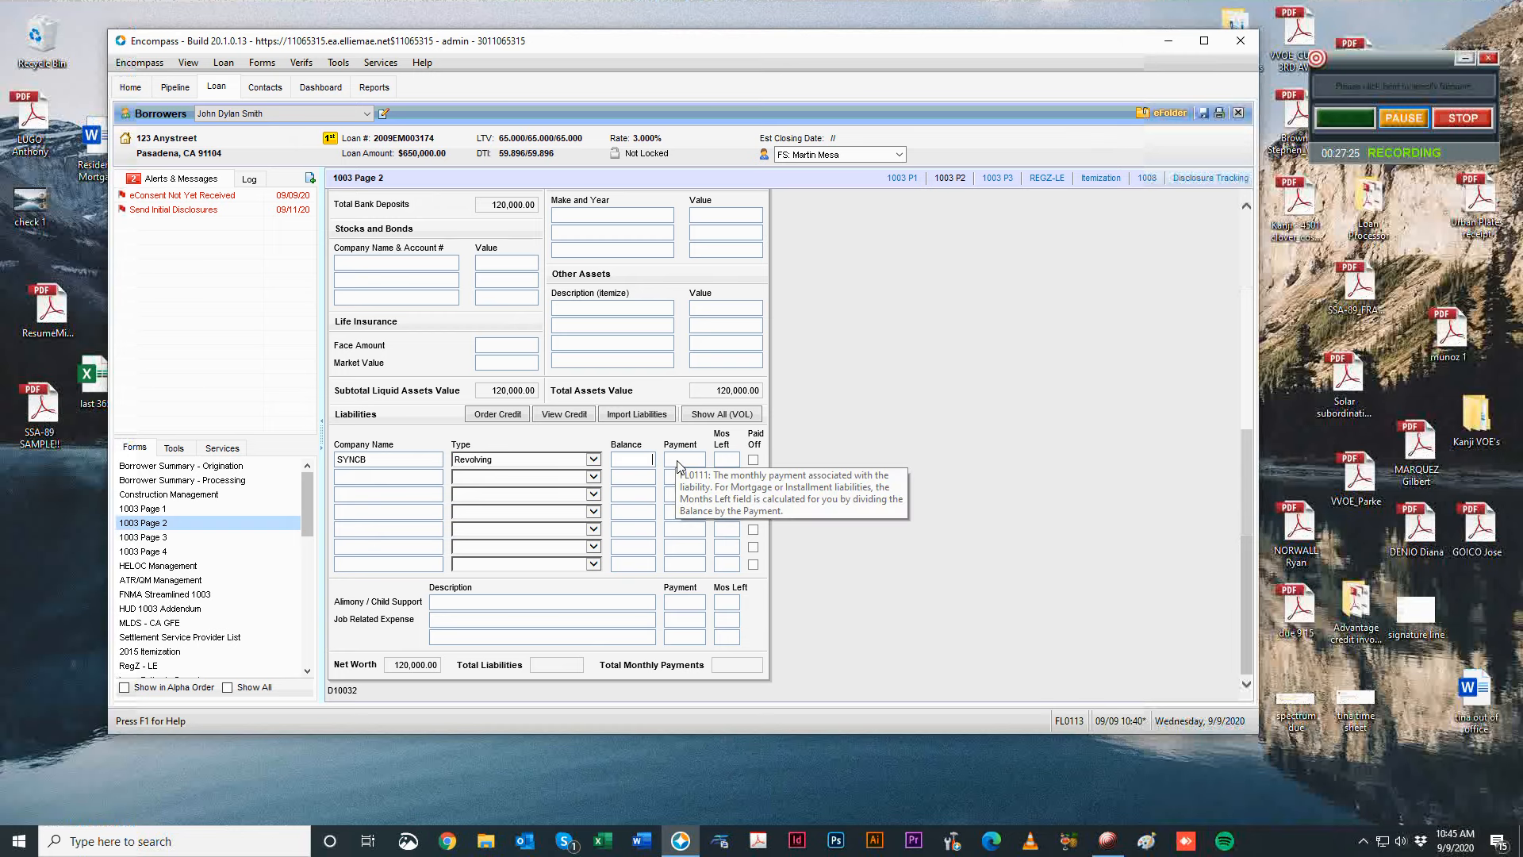
{"action": "type", "text": "4444"}
{"action": "key", "text": "Tab"}
{"action": "key", "text": "Tab"}
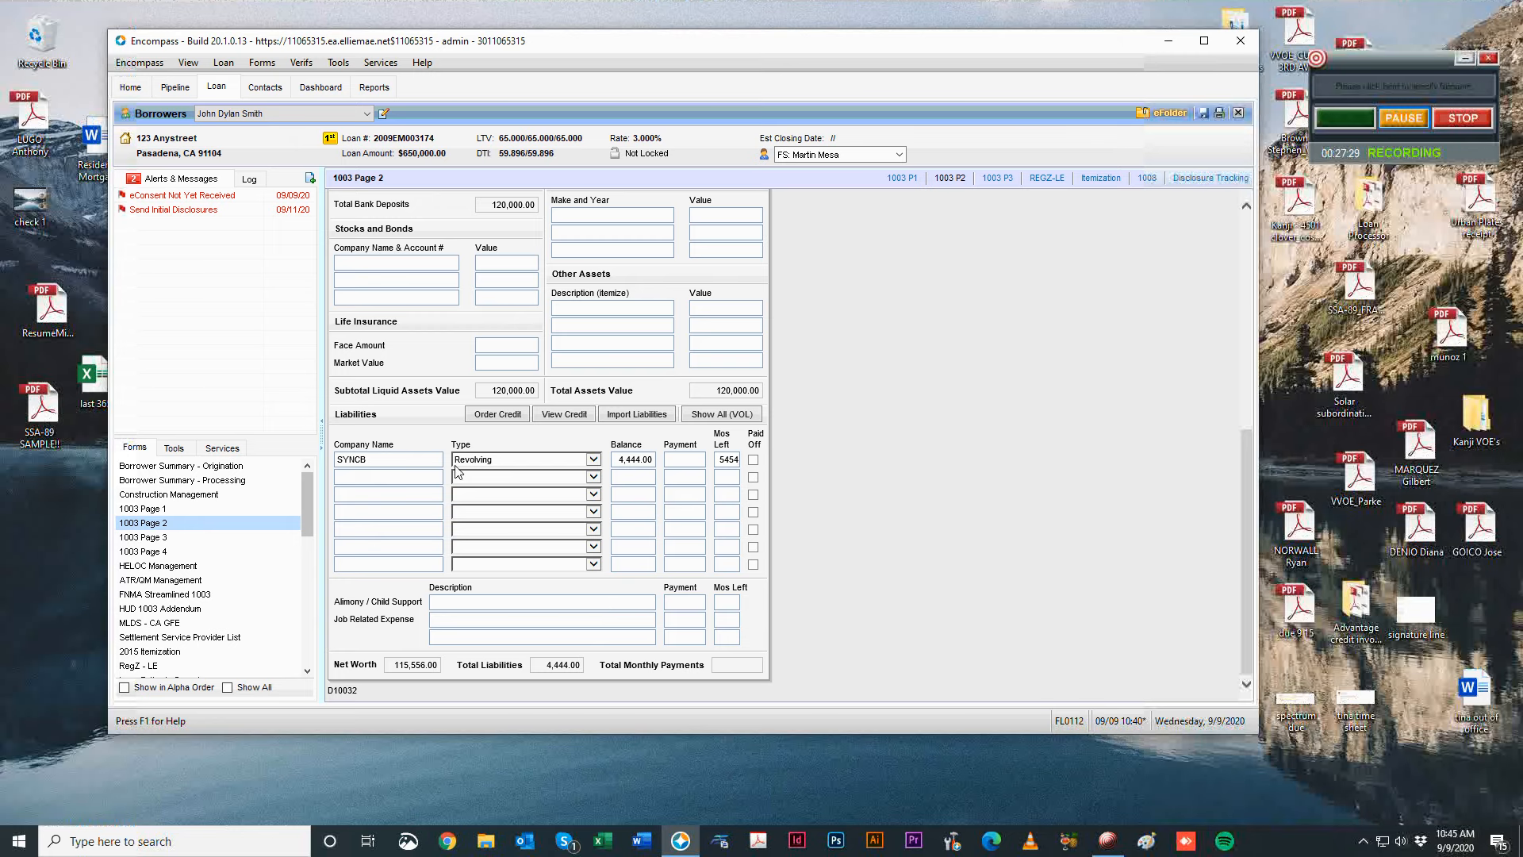
{"action": "type", "text": "5454"}
{"action": "left_click", "coordinate": [479, 459]}
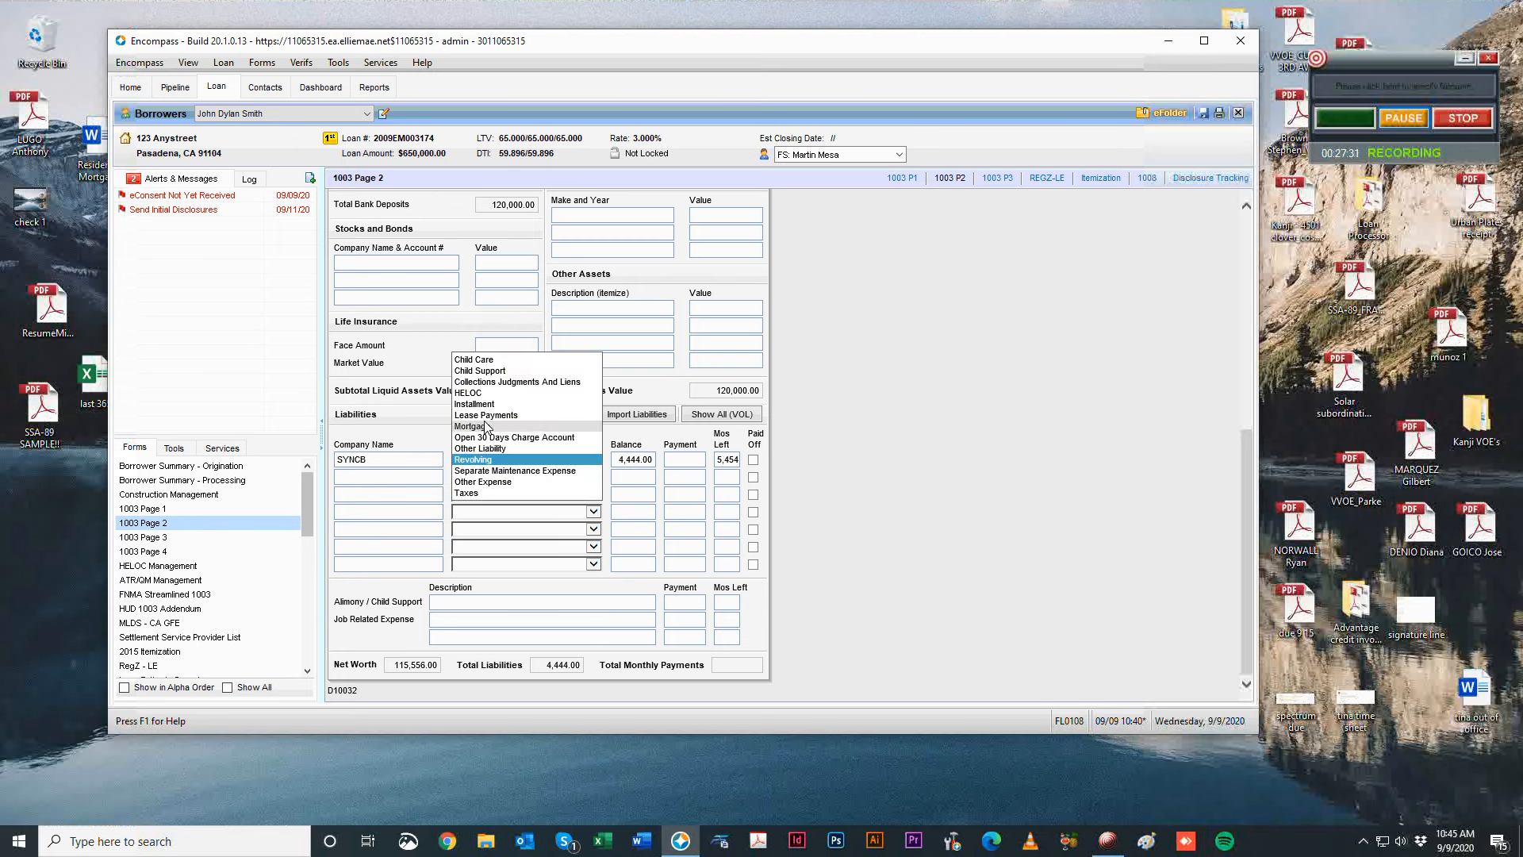
{"action": "left_click", "coordinate": [487, 428]}
{"action": "left_click", "coordinate": [753, 460]}
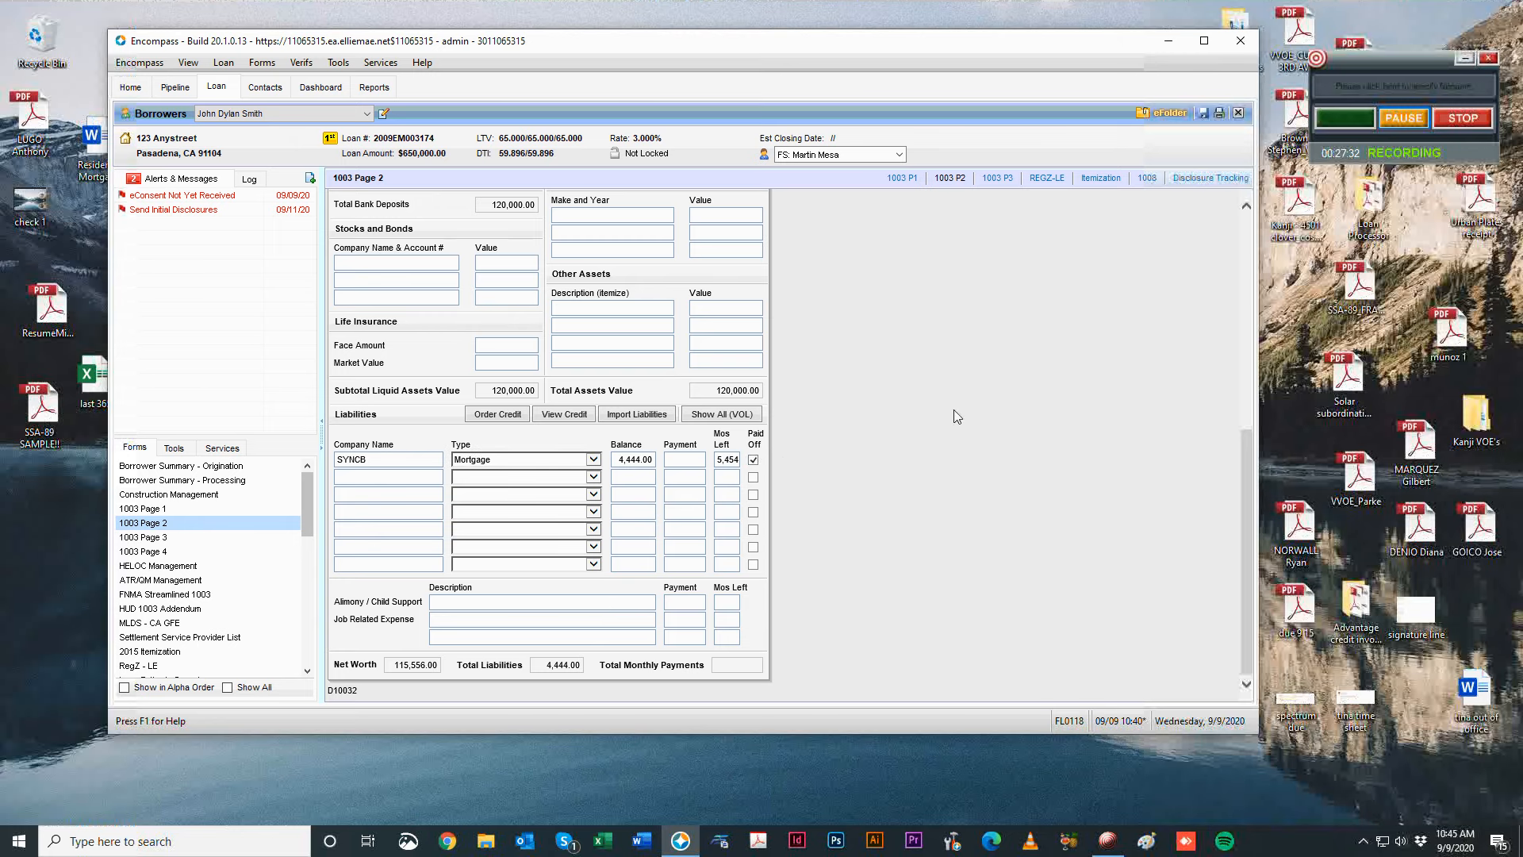
{"action": "left_click", "coordinate": [753, 460]}
{"action": "left_click", "coordinate": [801, 457]}
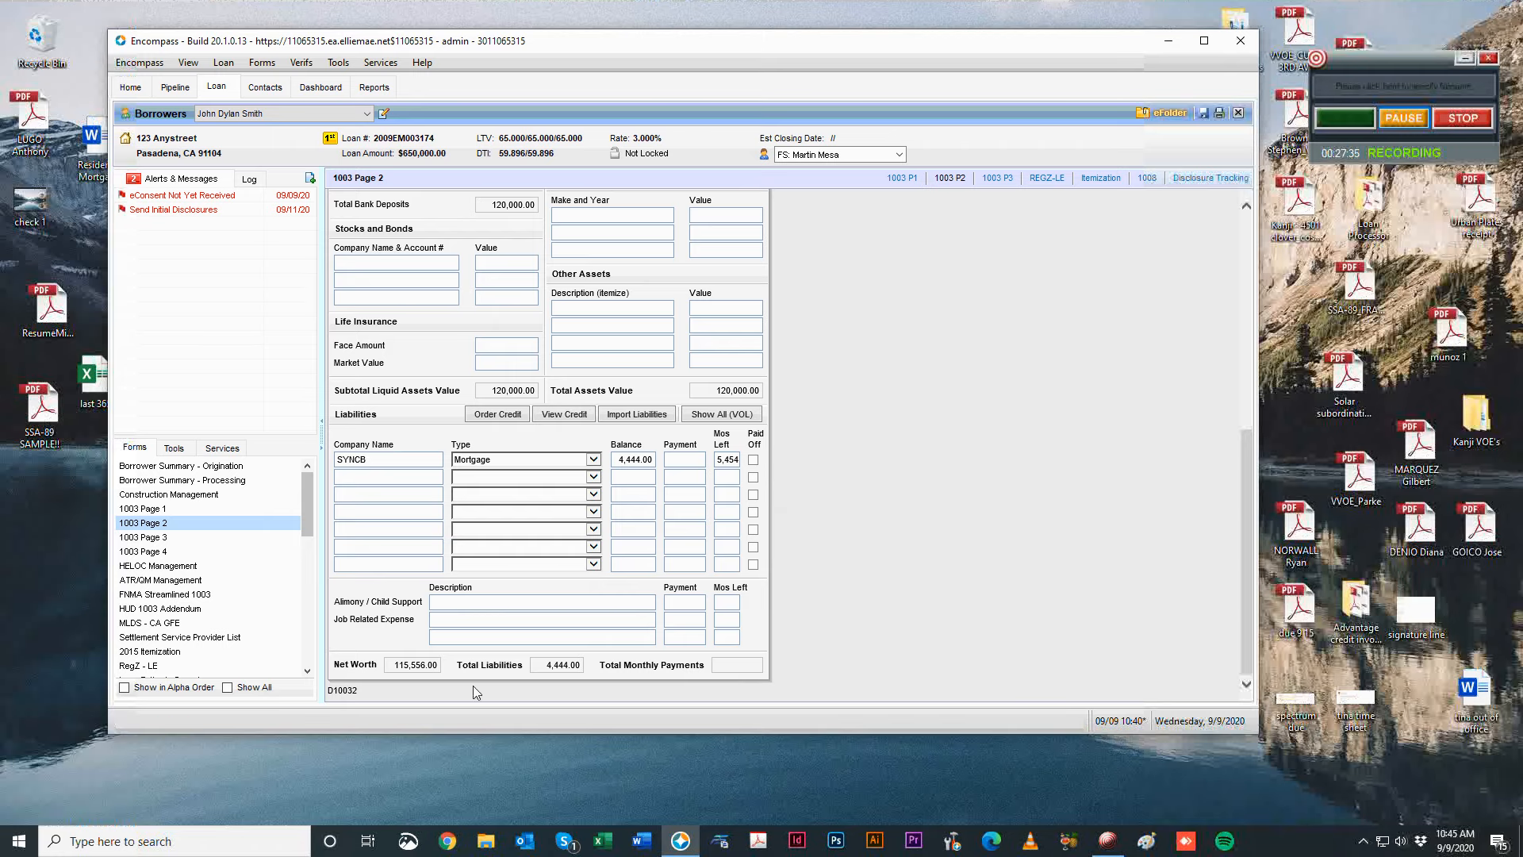
Try importing liabilities, dismiss the no-report message, and open 1003 Page 3.
{"action": "scroll", "coordinate": [982, 521], "scroll_direction": "up", "scroll_amount": 10}
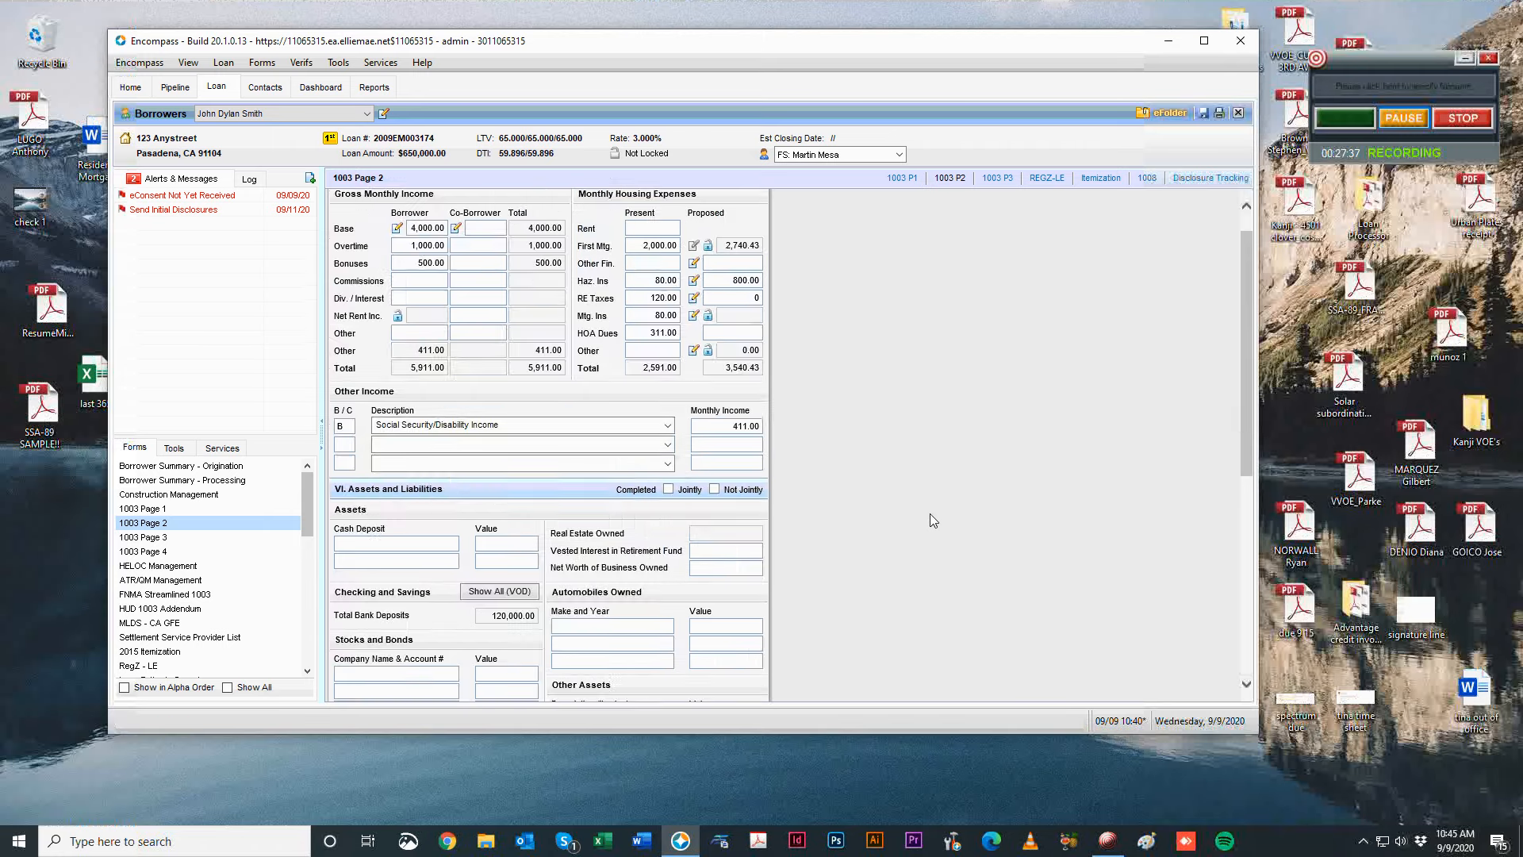
{"action": "scroll", "coordinate": [930, 512], "scroll_direction": "down", "scroll_amount": 10}
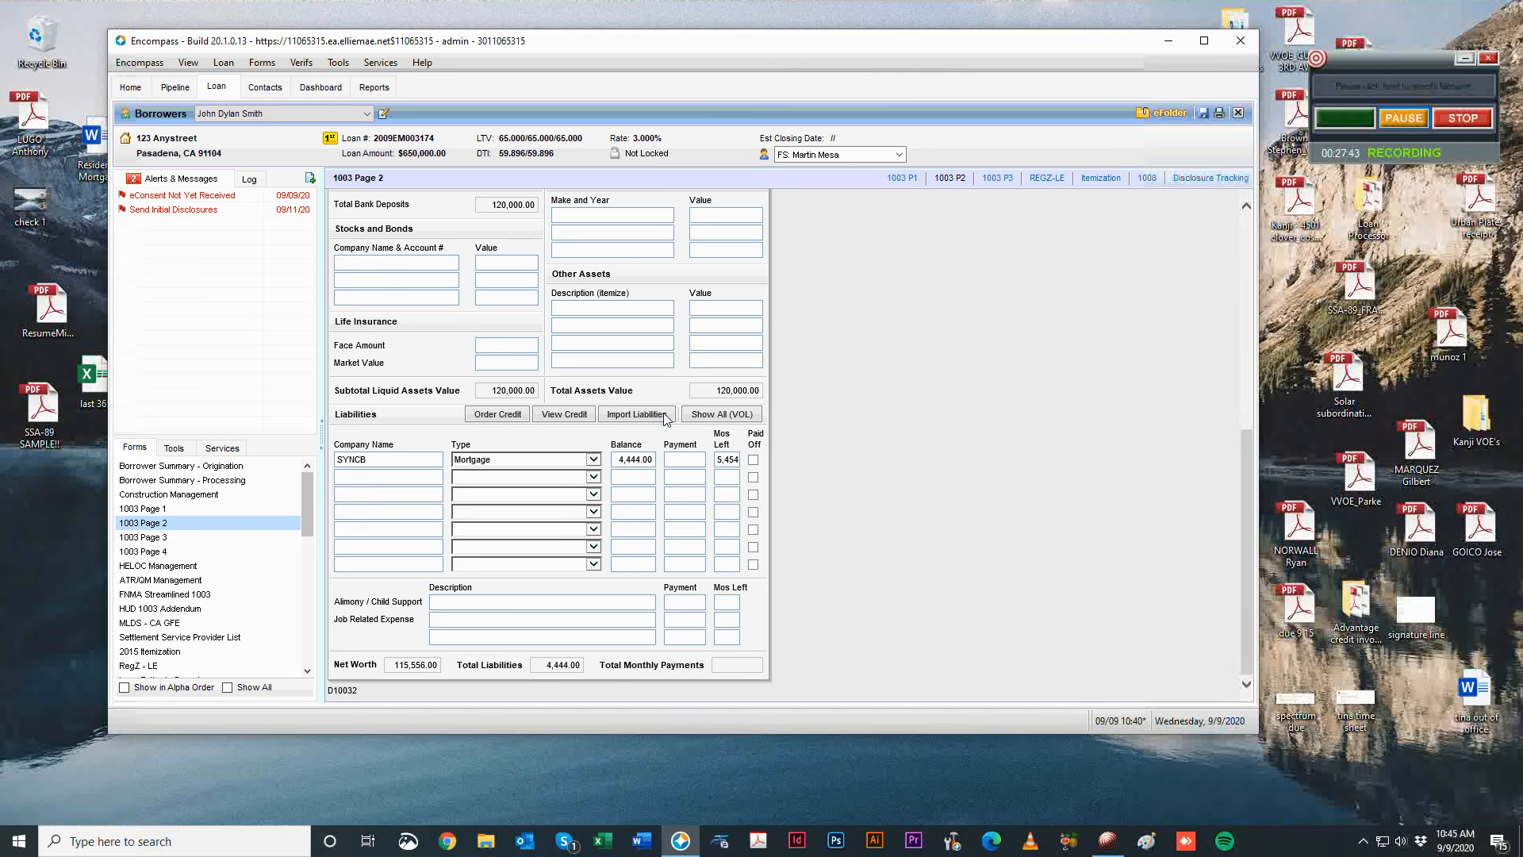
{"action": "left_click", "coordinate": [225, 449]}
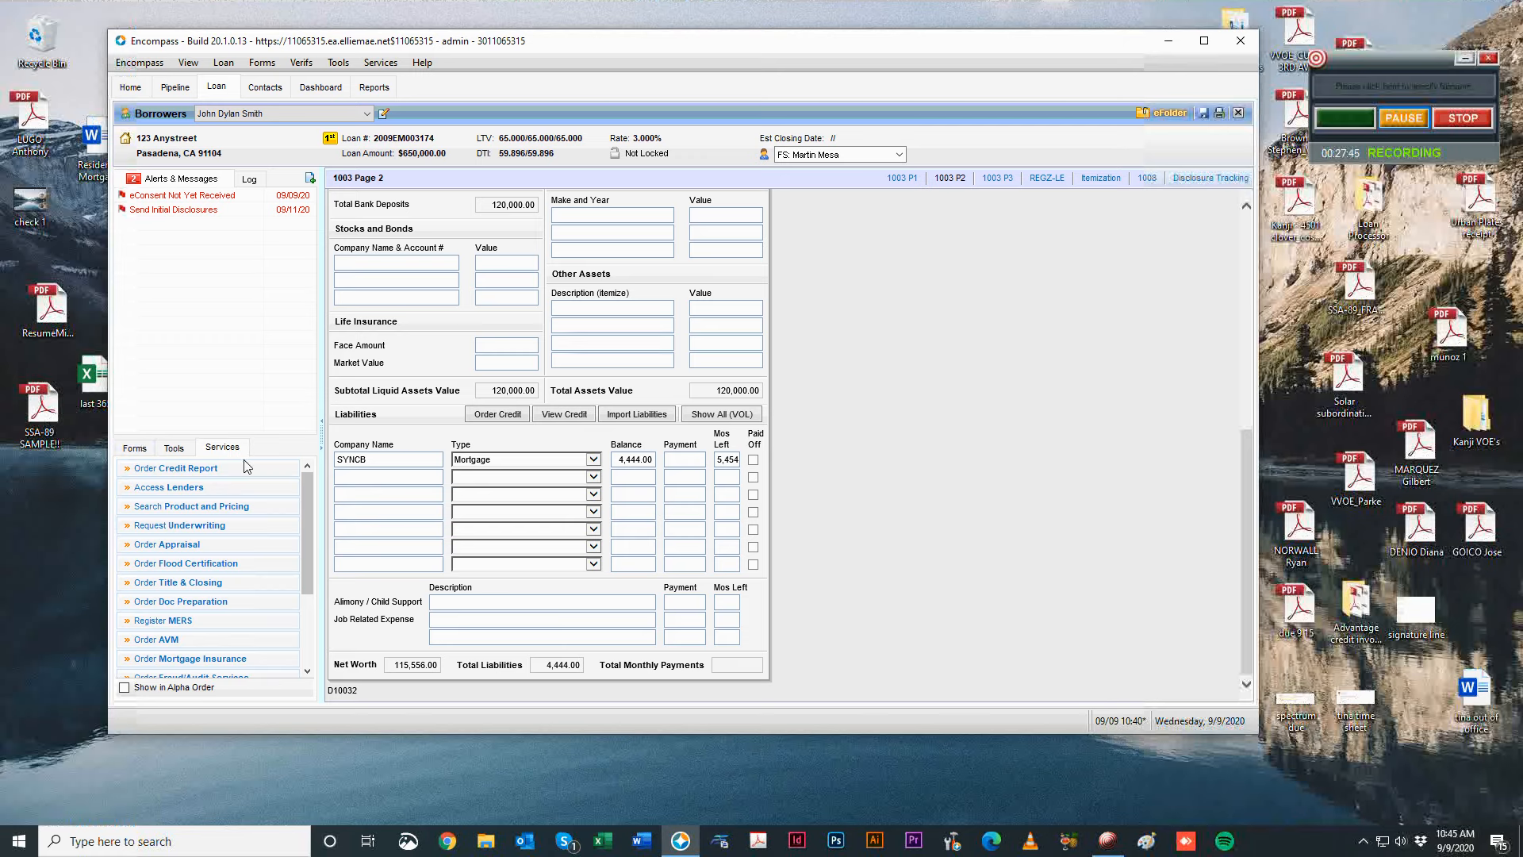
{"action": "left_click", "coordinate": [145, 450]}
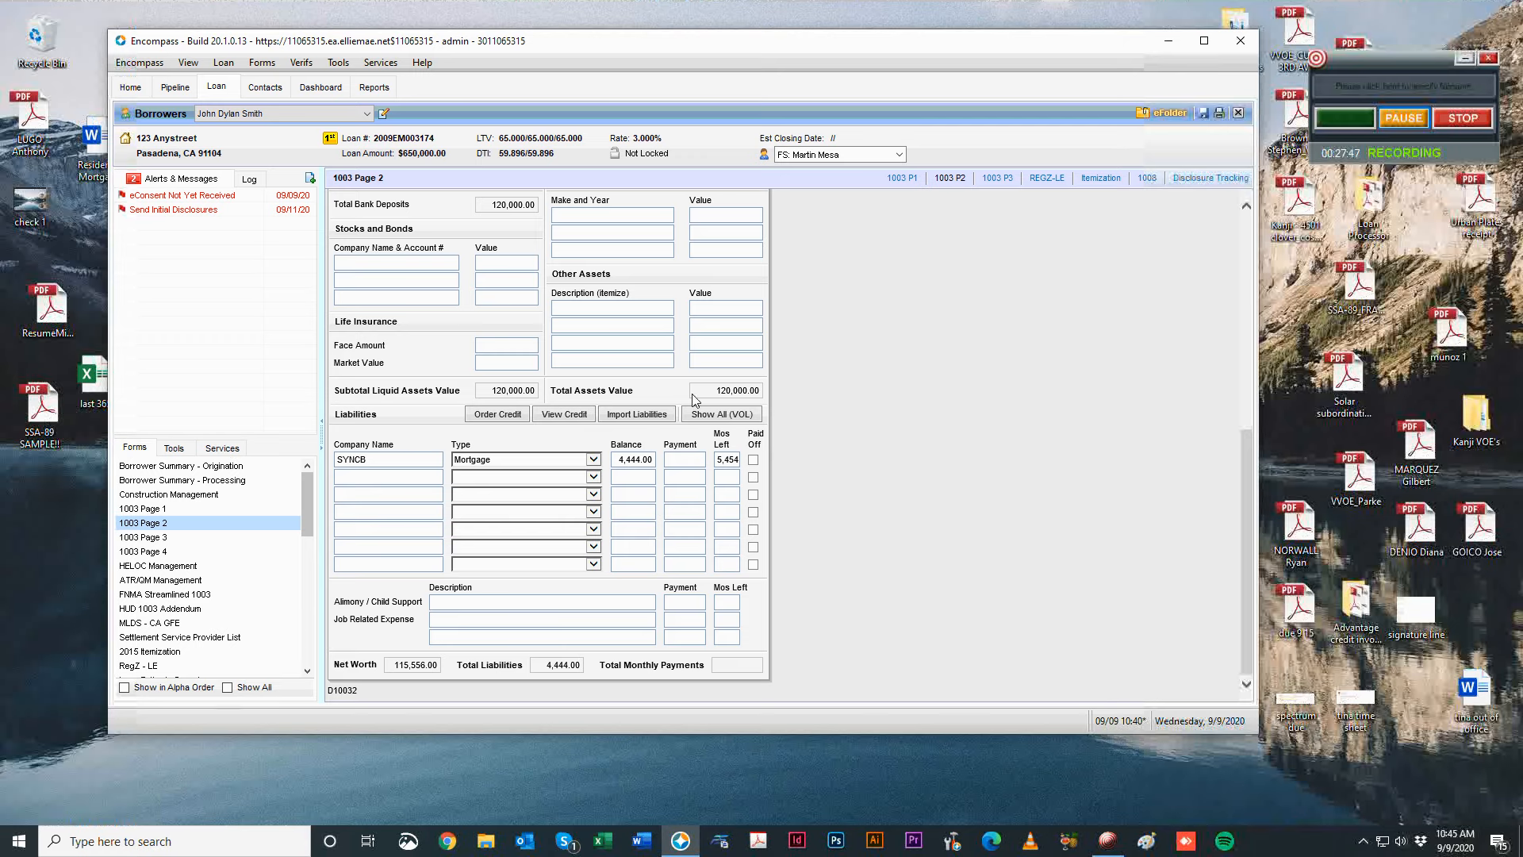
{"action": "left_click", "coordinate": [657, 416]}
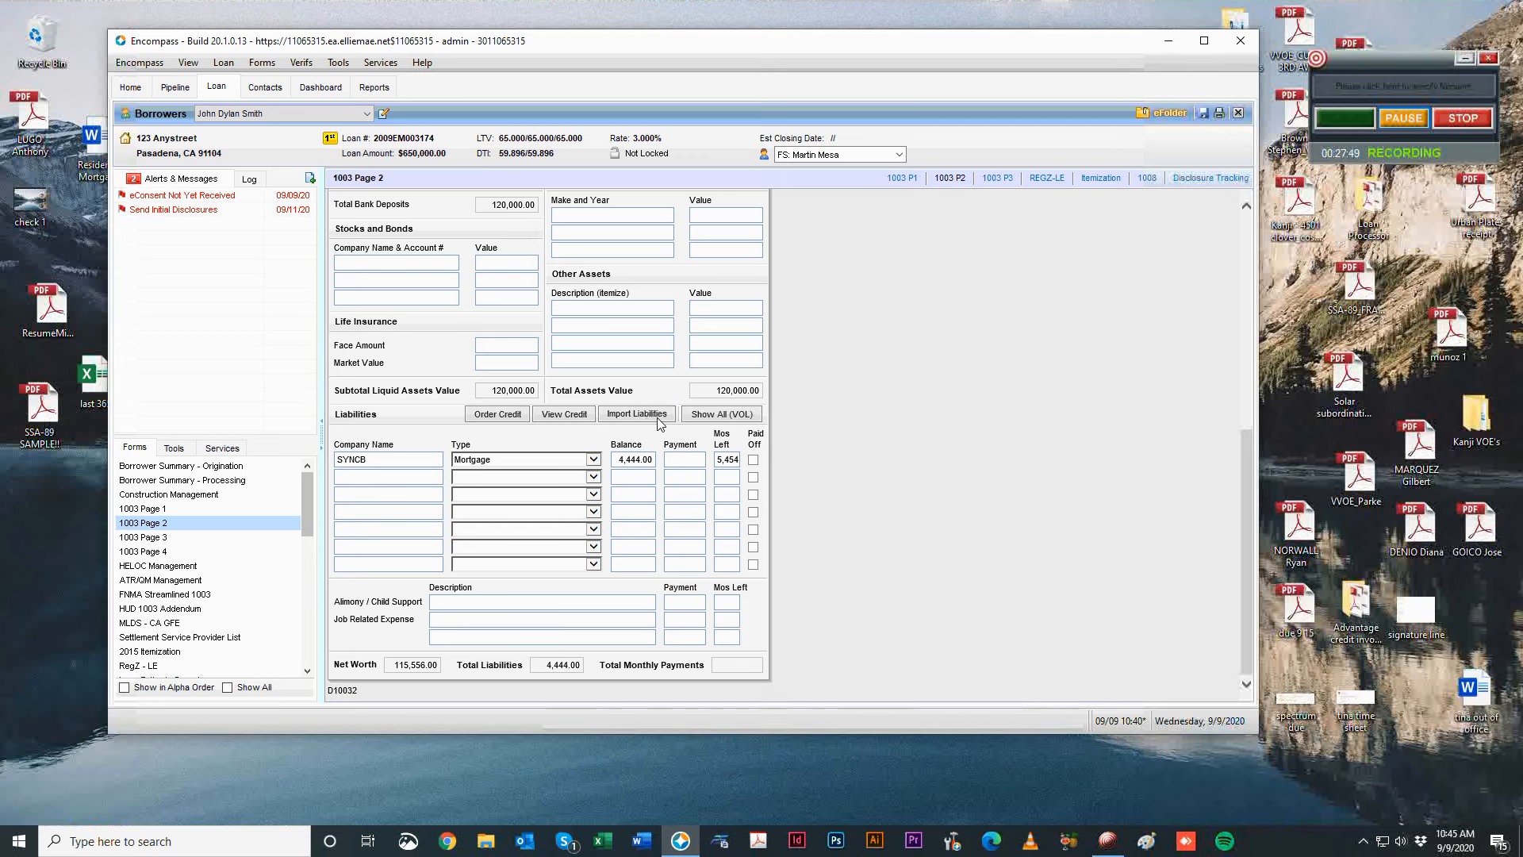
{"action": "left_click", "coordinate": [841, 477]}
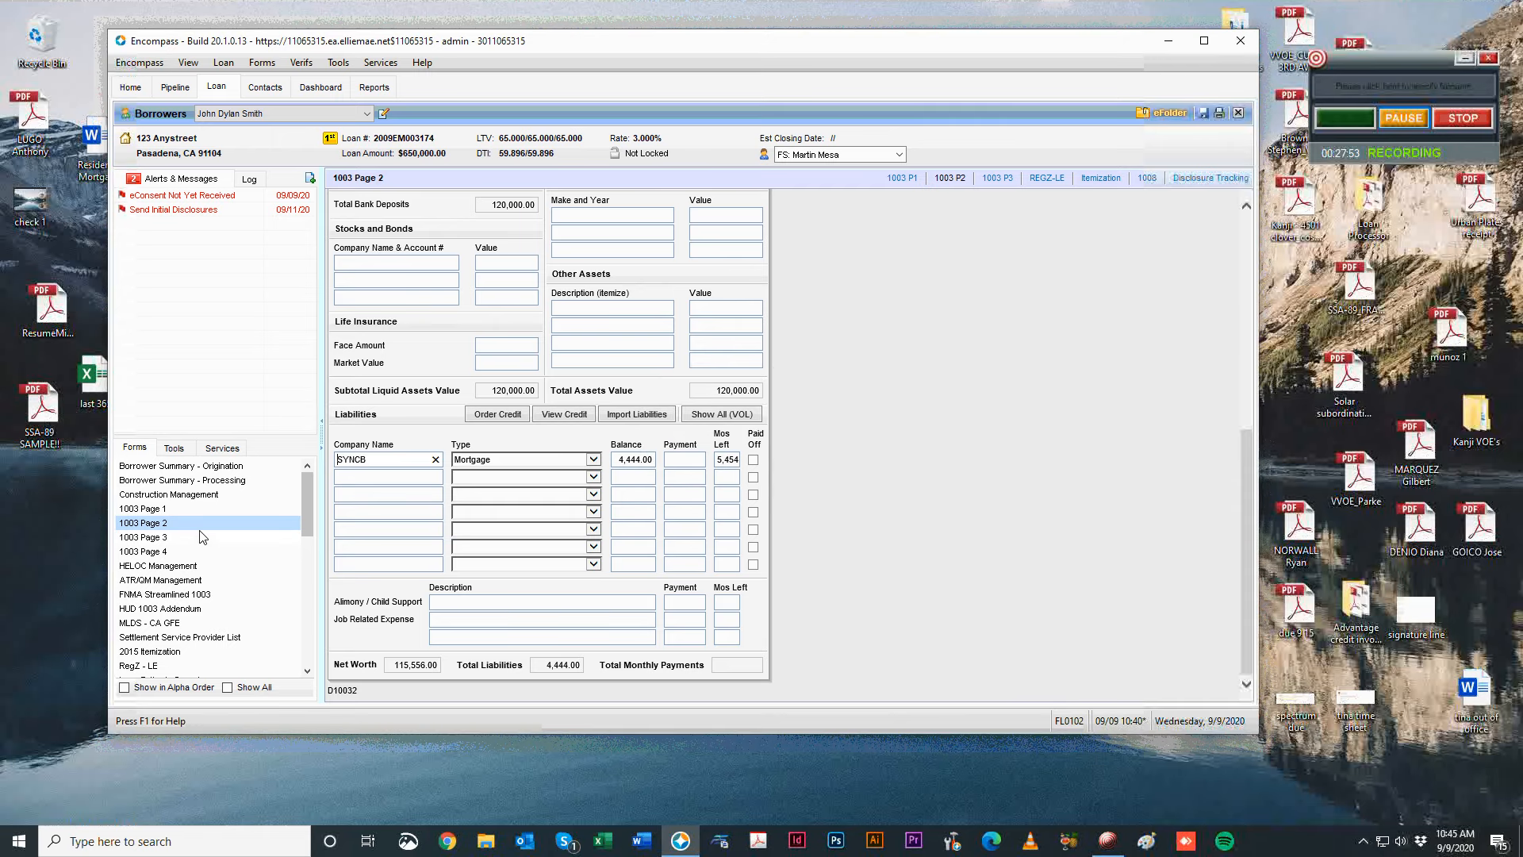
{"action": "left_click", "coordinate": [204, 539]}
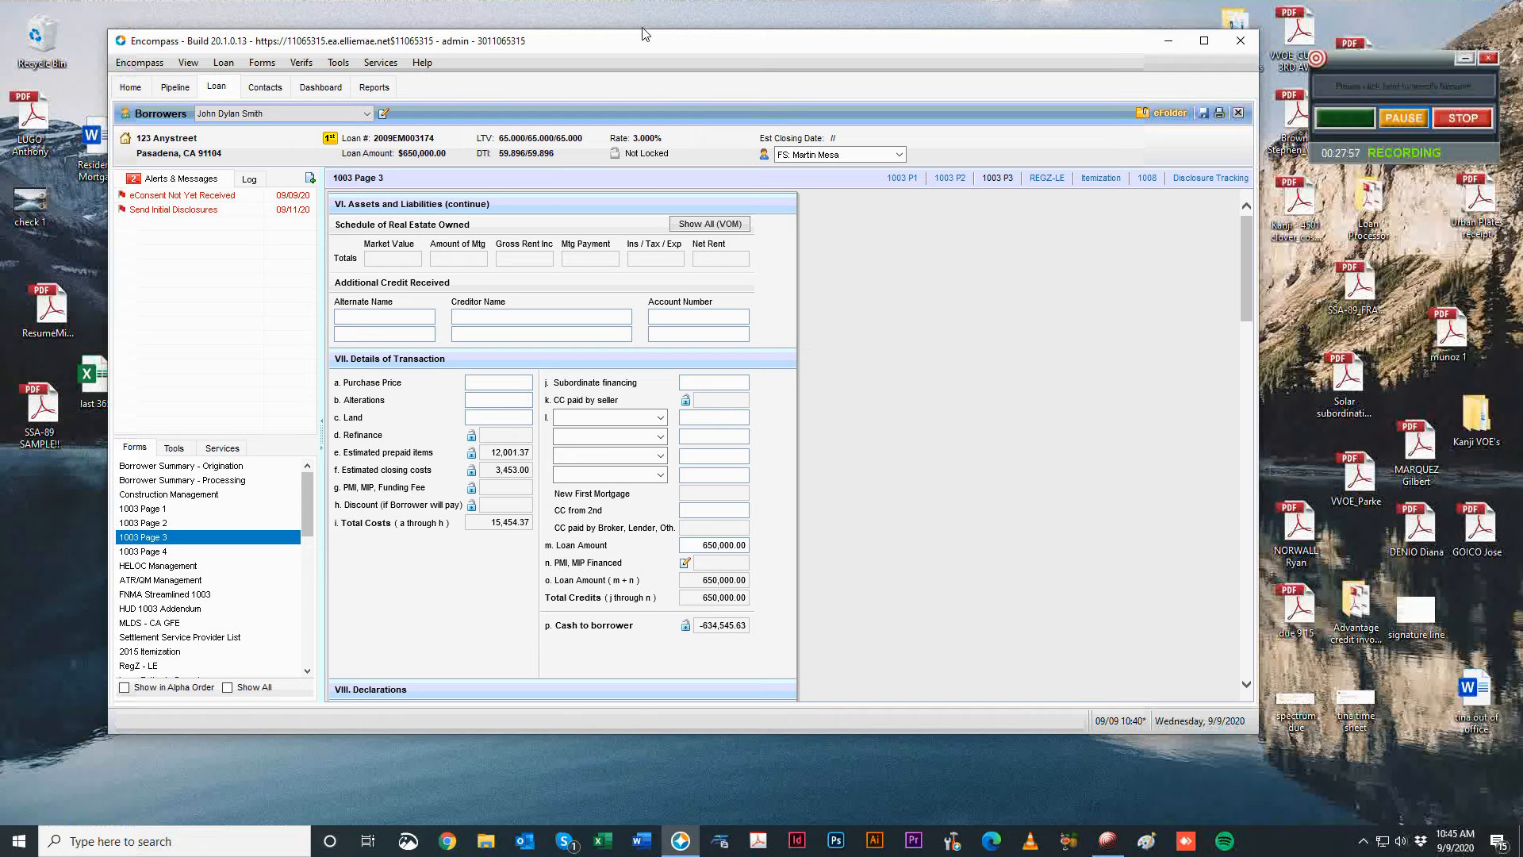
Check the empty VOM list, cancel the import, and return to the 1003 Page 2 liabilities.
{"action": "left_click_drag", "start_coordinate": [625, 52], "coordinate": [617, 51]}
{"action": "left_click", "coordinate": [701, 222]}
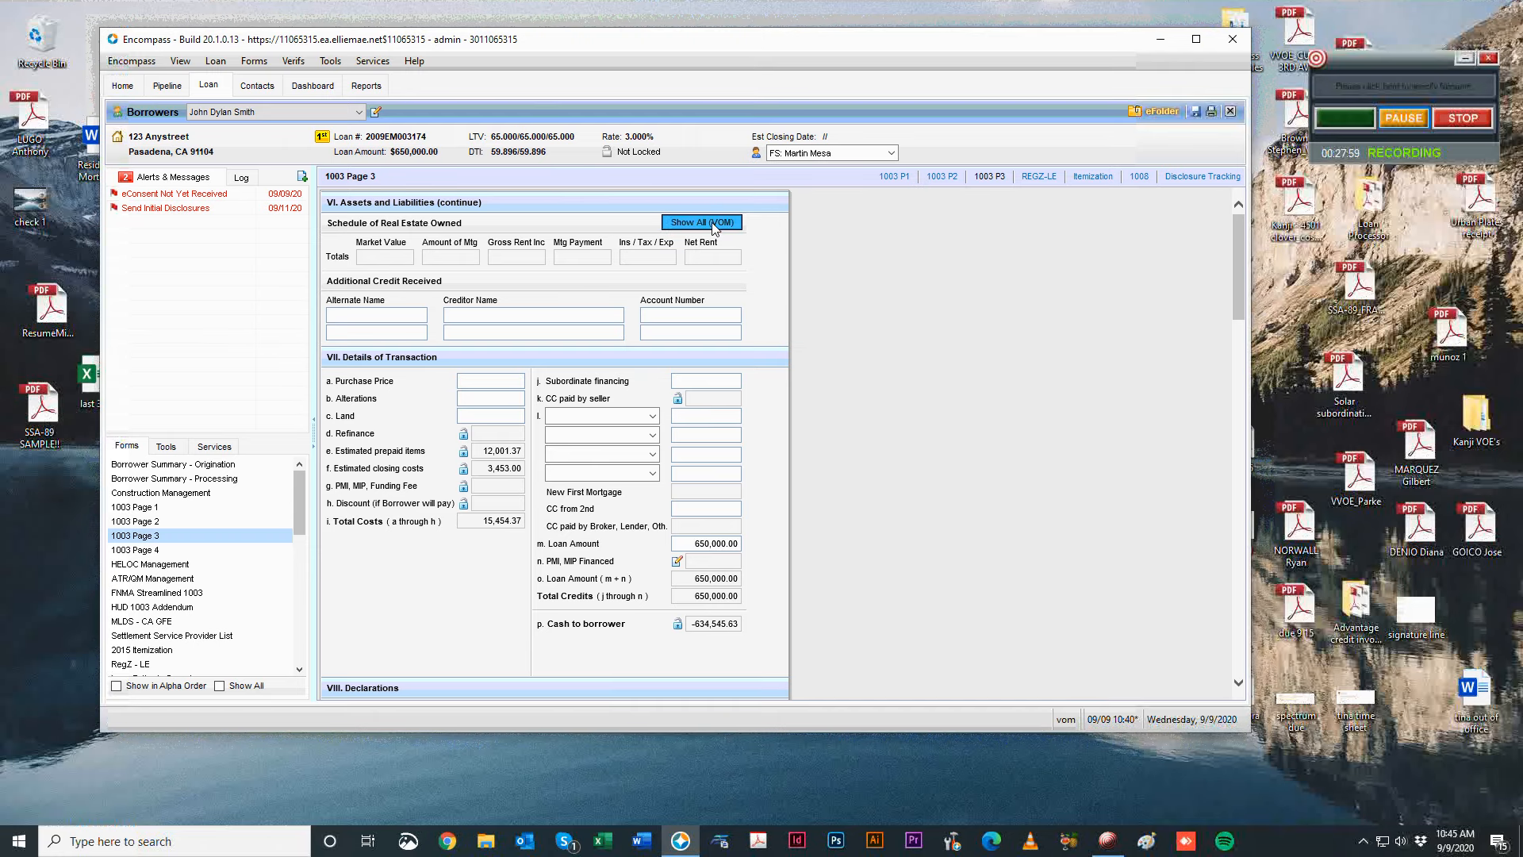
{"action": "left_click_drag", "start_coordinate": [591, 219], "coordinate": [552, 214]}
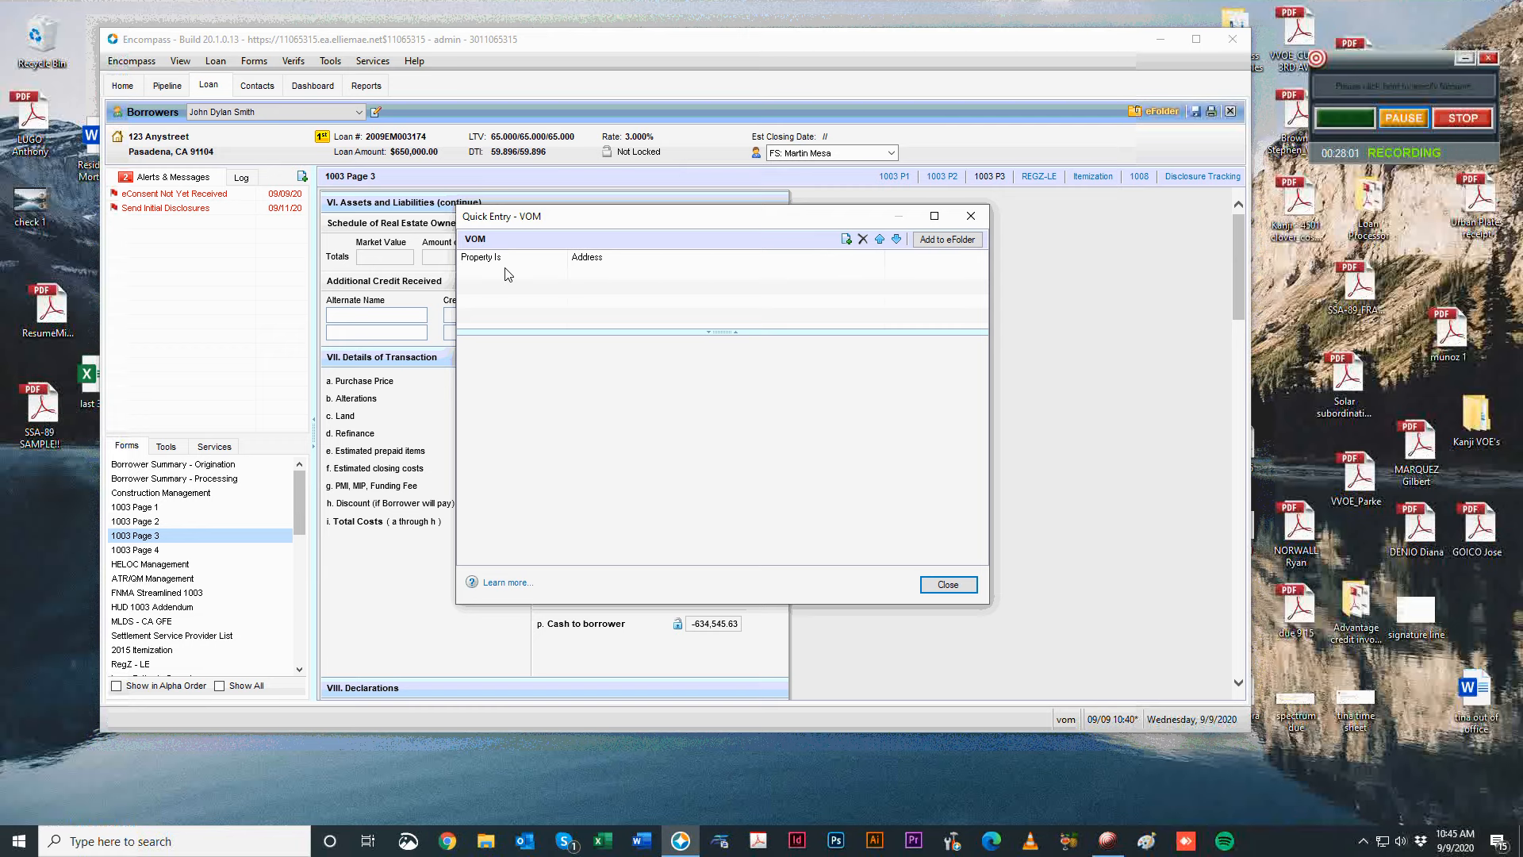
{"action": "left_click", "coordinate": [847, 239]}
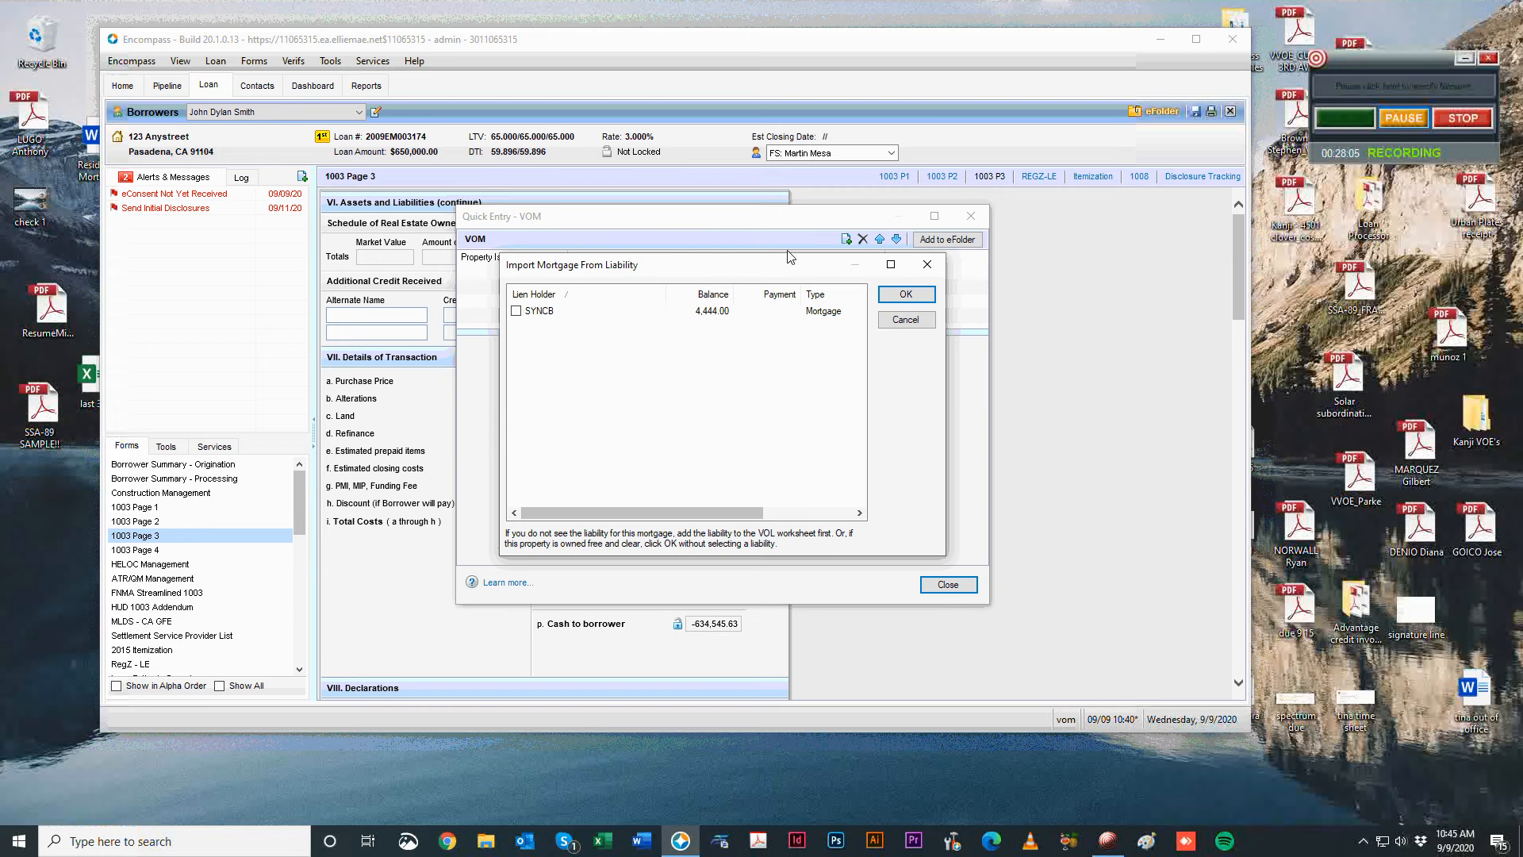
{"action": "left_click", "coordinate": [920, 268]}
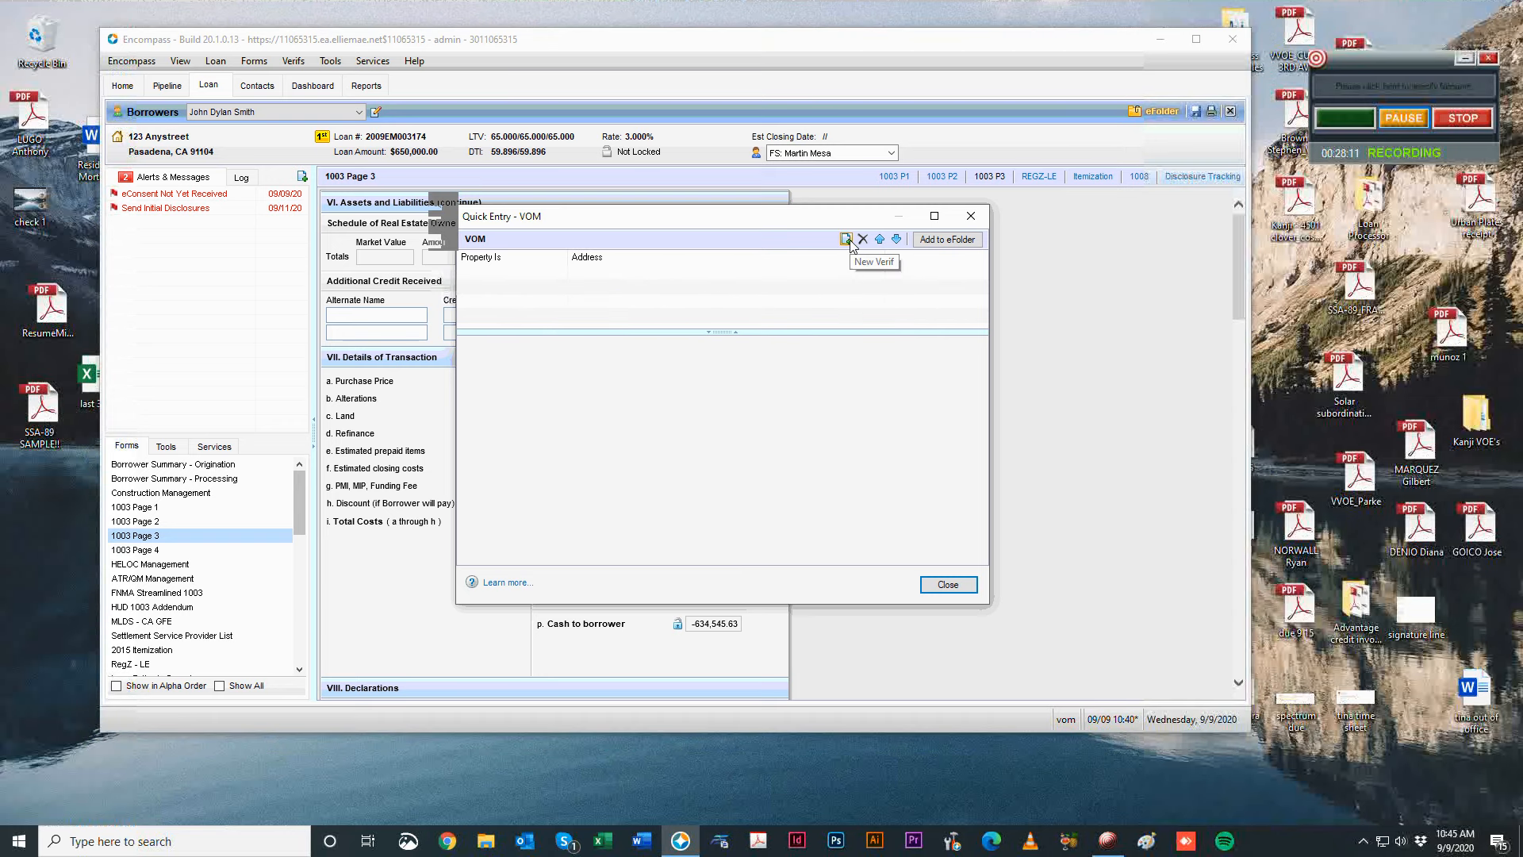
{"action": "left_click", "coordinate": [970, 216]}
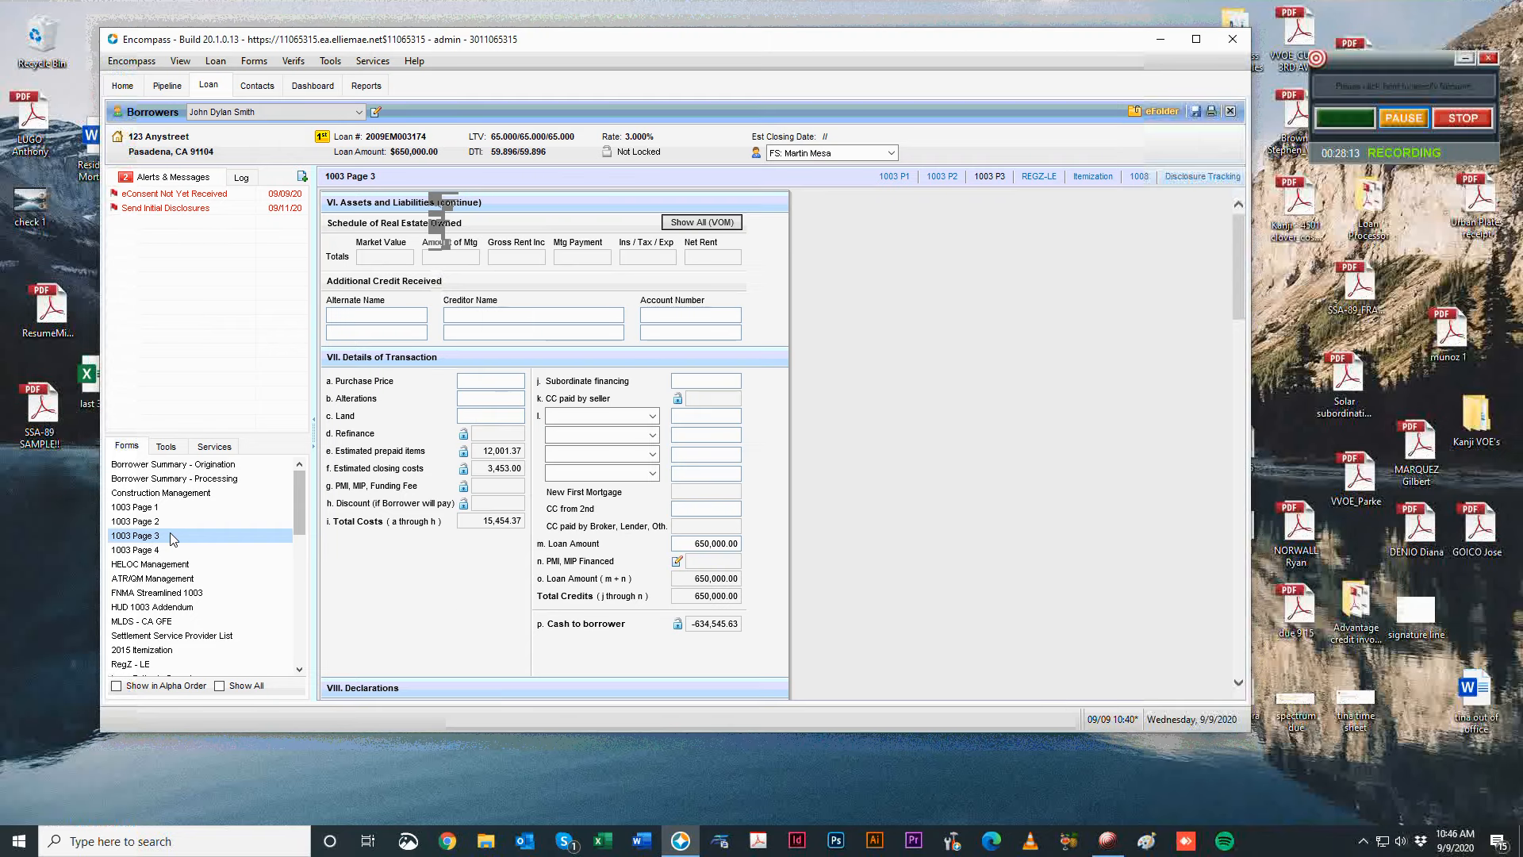
{"action": "left_click", "coordinate": [173, 522]}
{"action": "scroll", "coordinate": [745, 563], "scroll_direction": "down", "scroll_amount": 8}
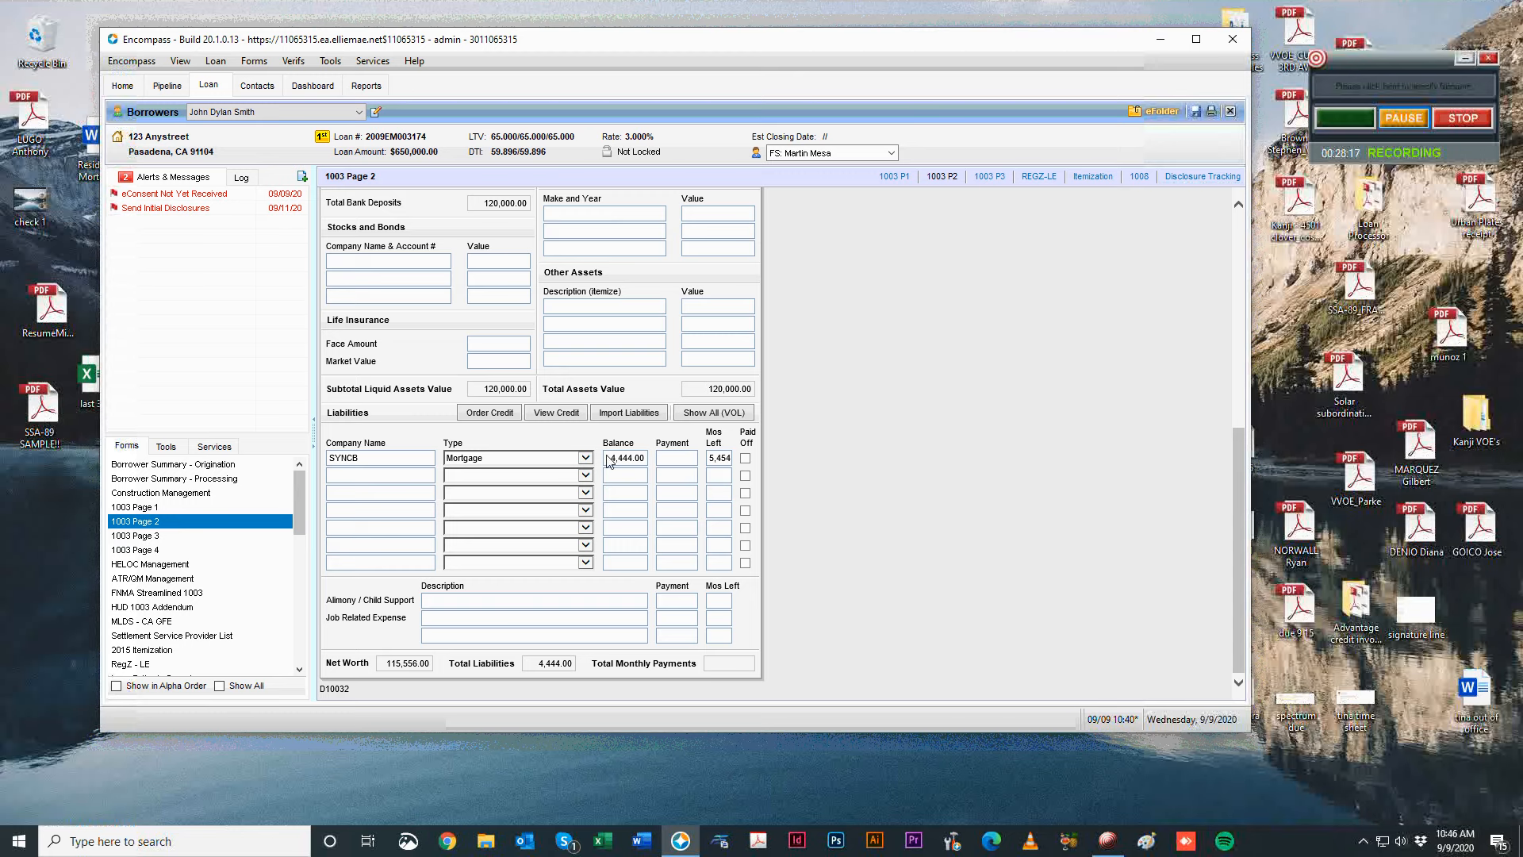
{"action": "left_click", "coordinate": [401, 458]}
Rename the creditor to CALIBER and import the CALIBER mortgage into a new VOM.
{"action": "type", "text": "C"}
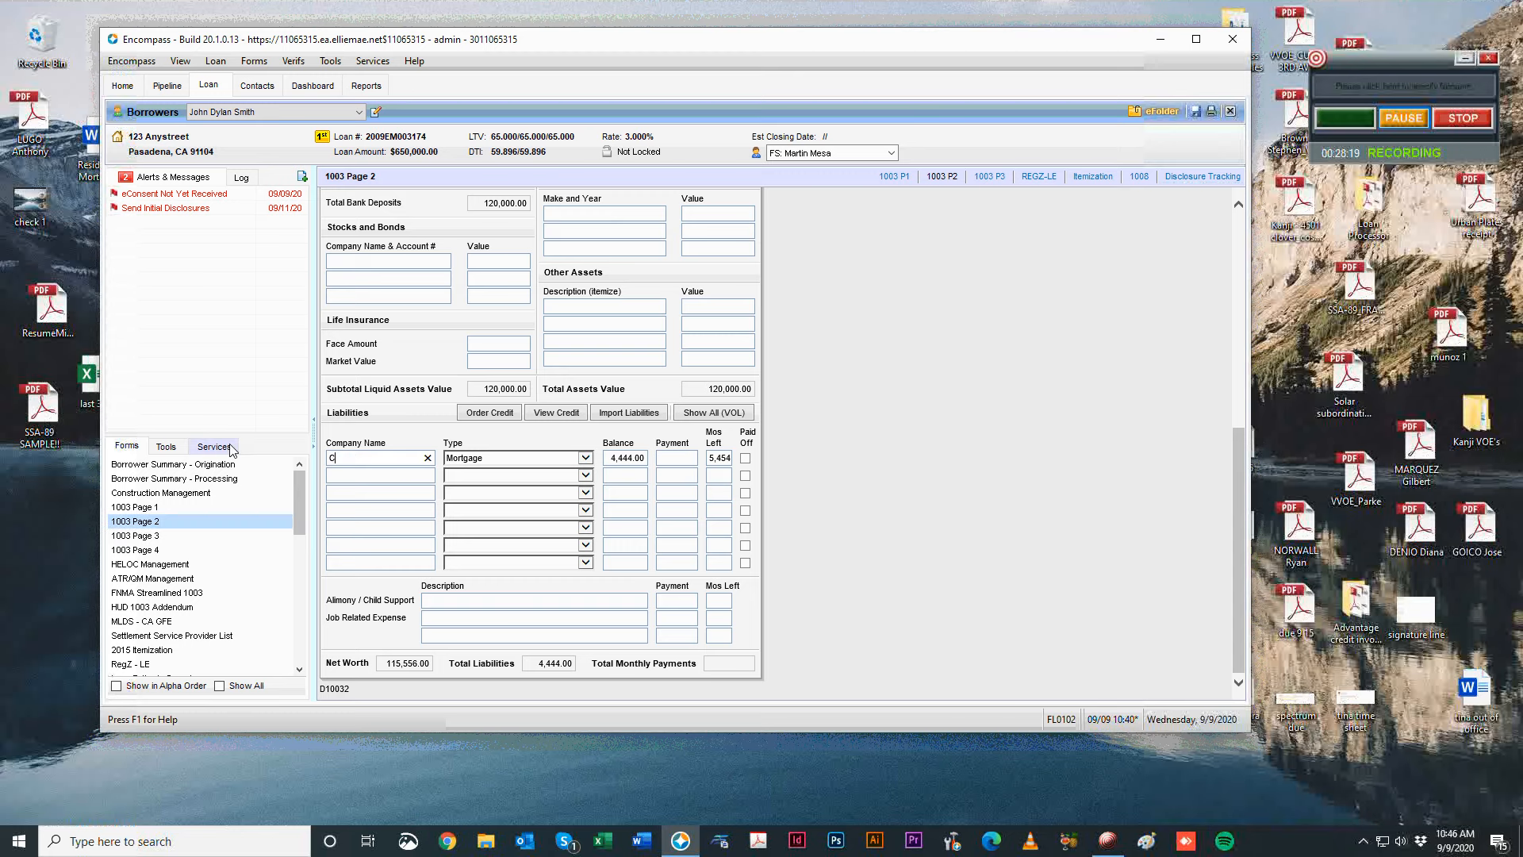
{"action": "type", "text": "ALIBER"}
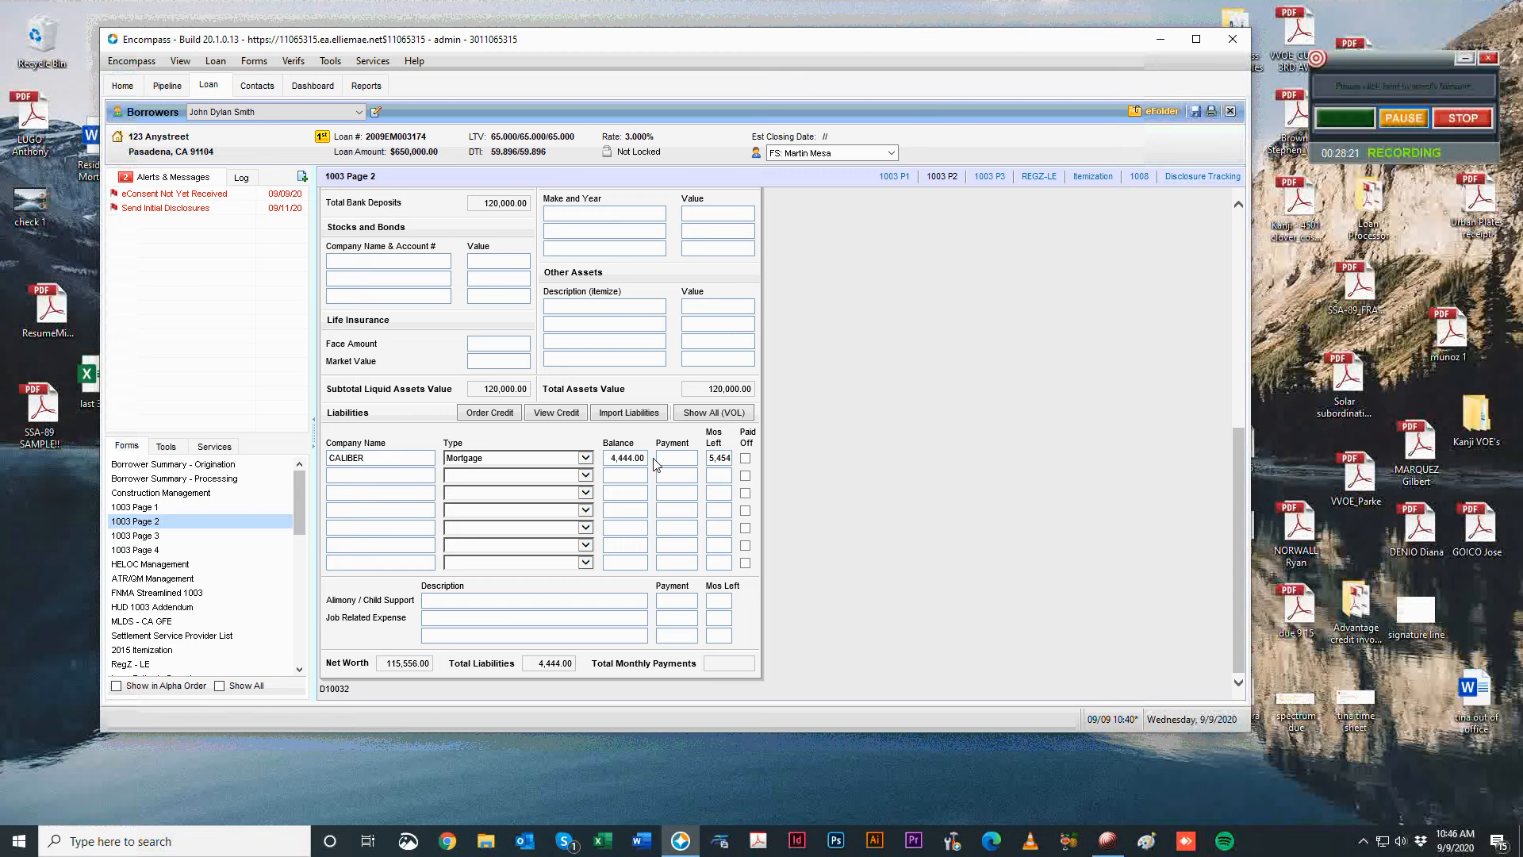
{"action": "left_click", "coordinate": [684, 459]}
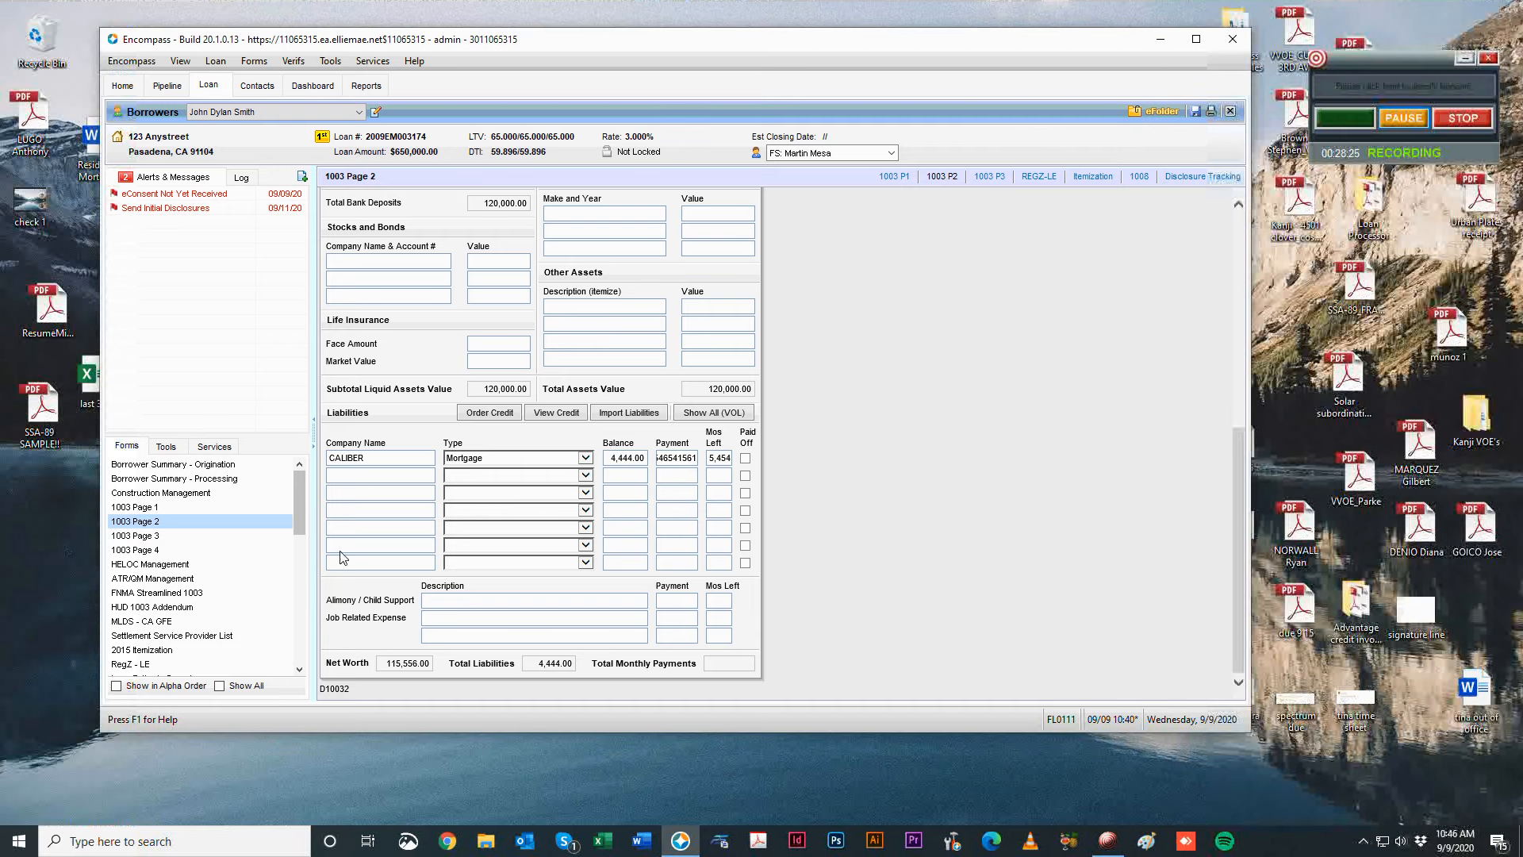
{"action": "left_click", "coordinate": [179, 536]}
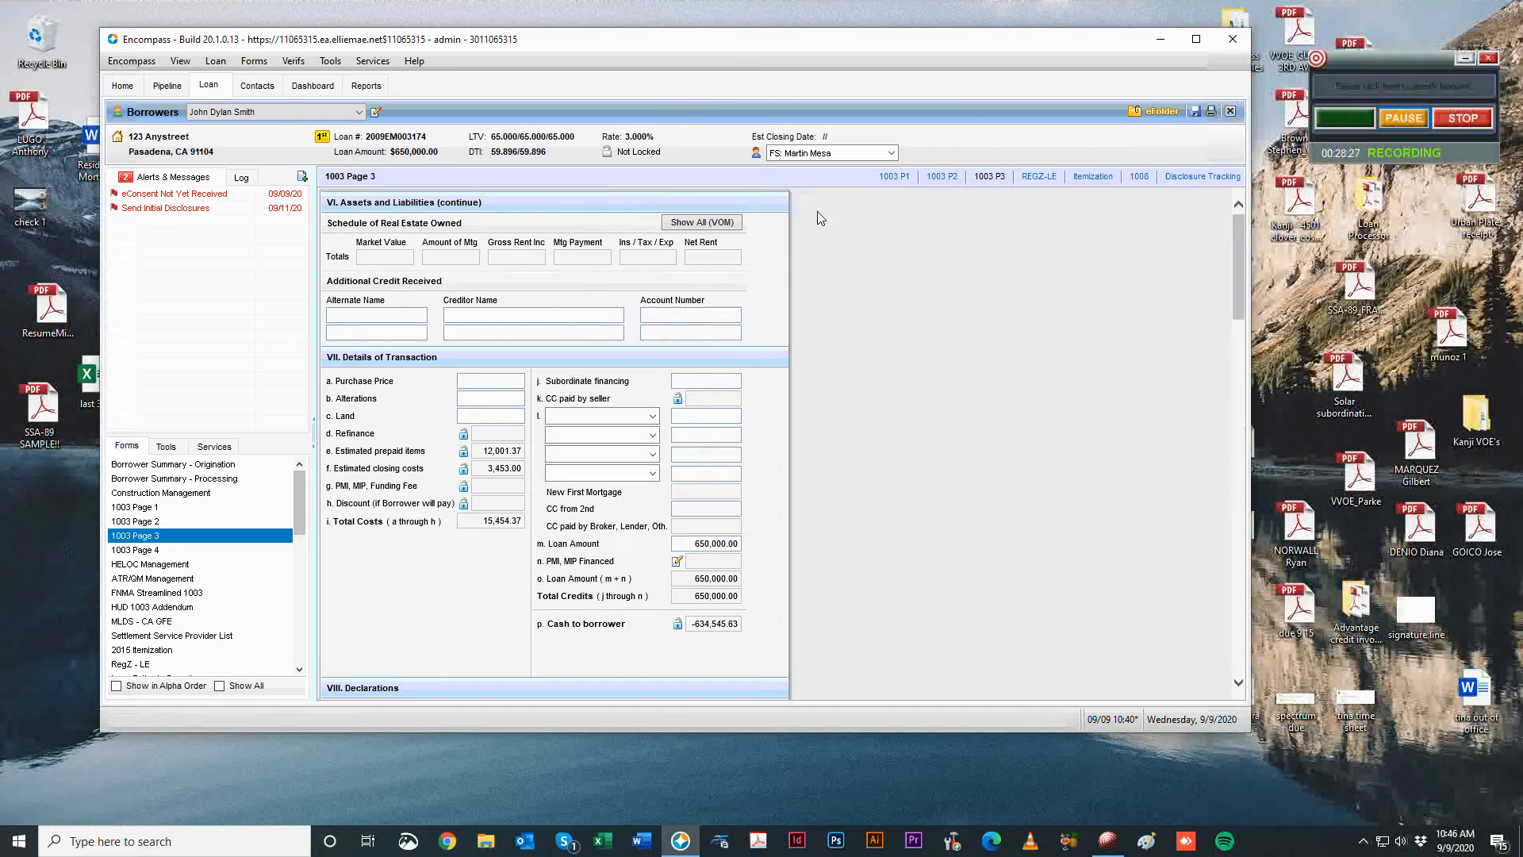
{"action": "left_click", "coordinate": [734, 226]}
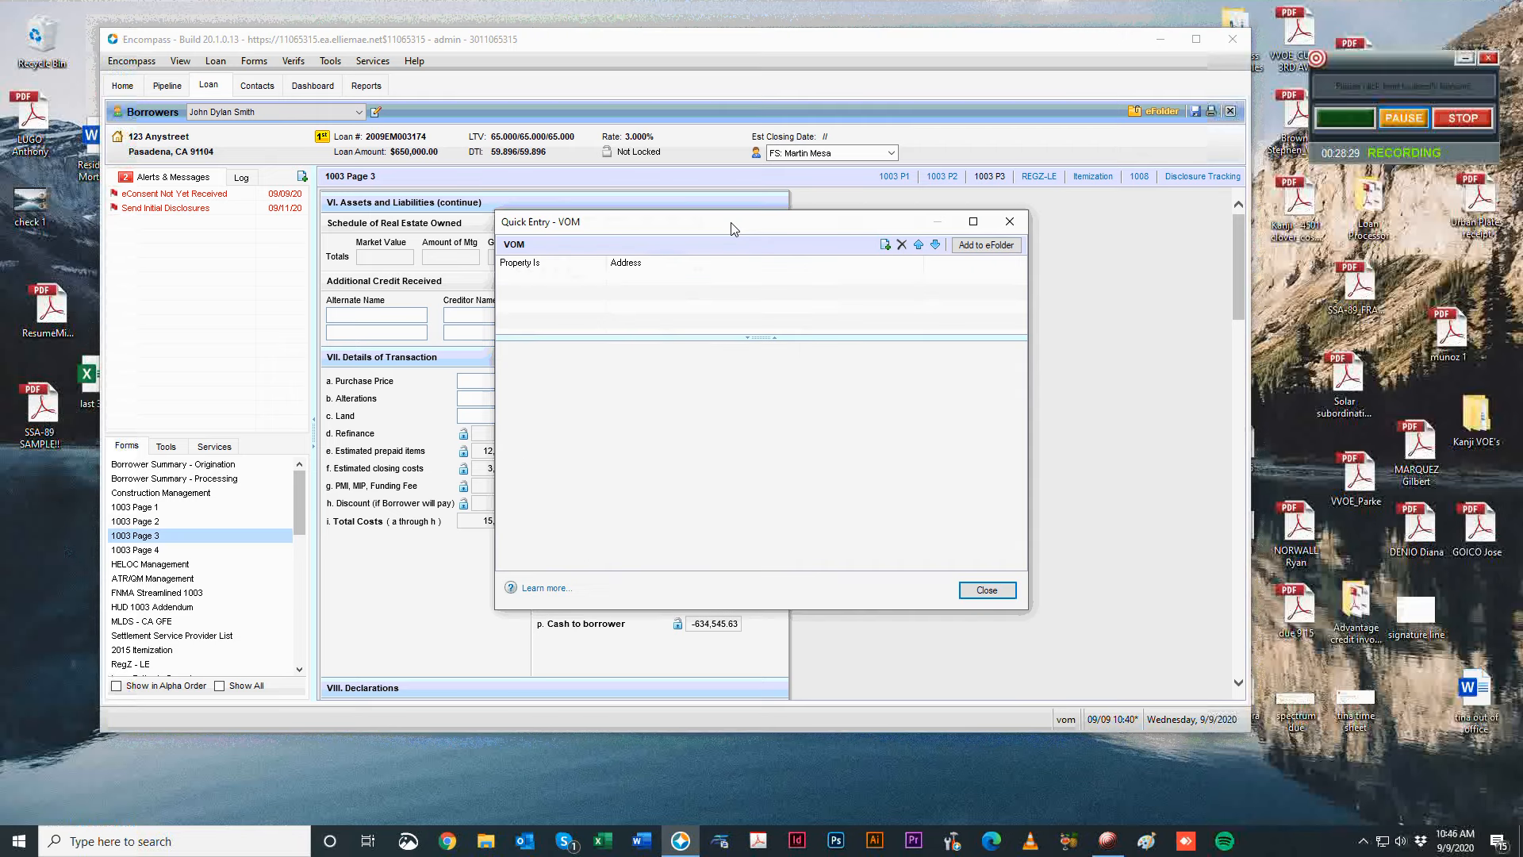
{"action": "left_click", "coordinate": [884, 245]}
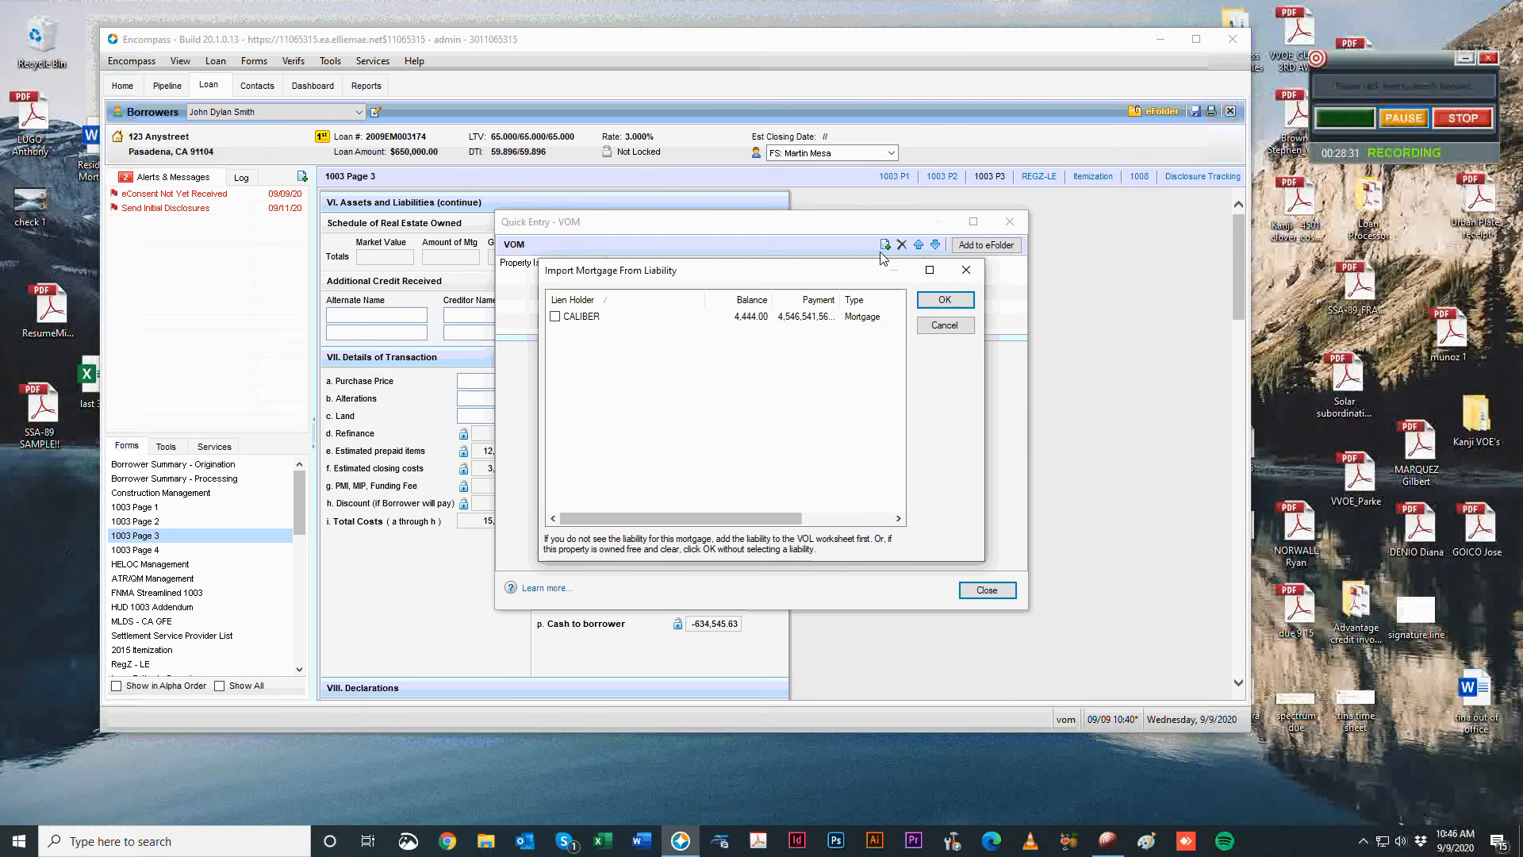
{"action": "left_click", "coordinate": [555, 316]}
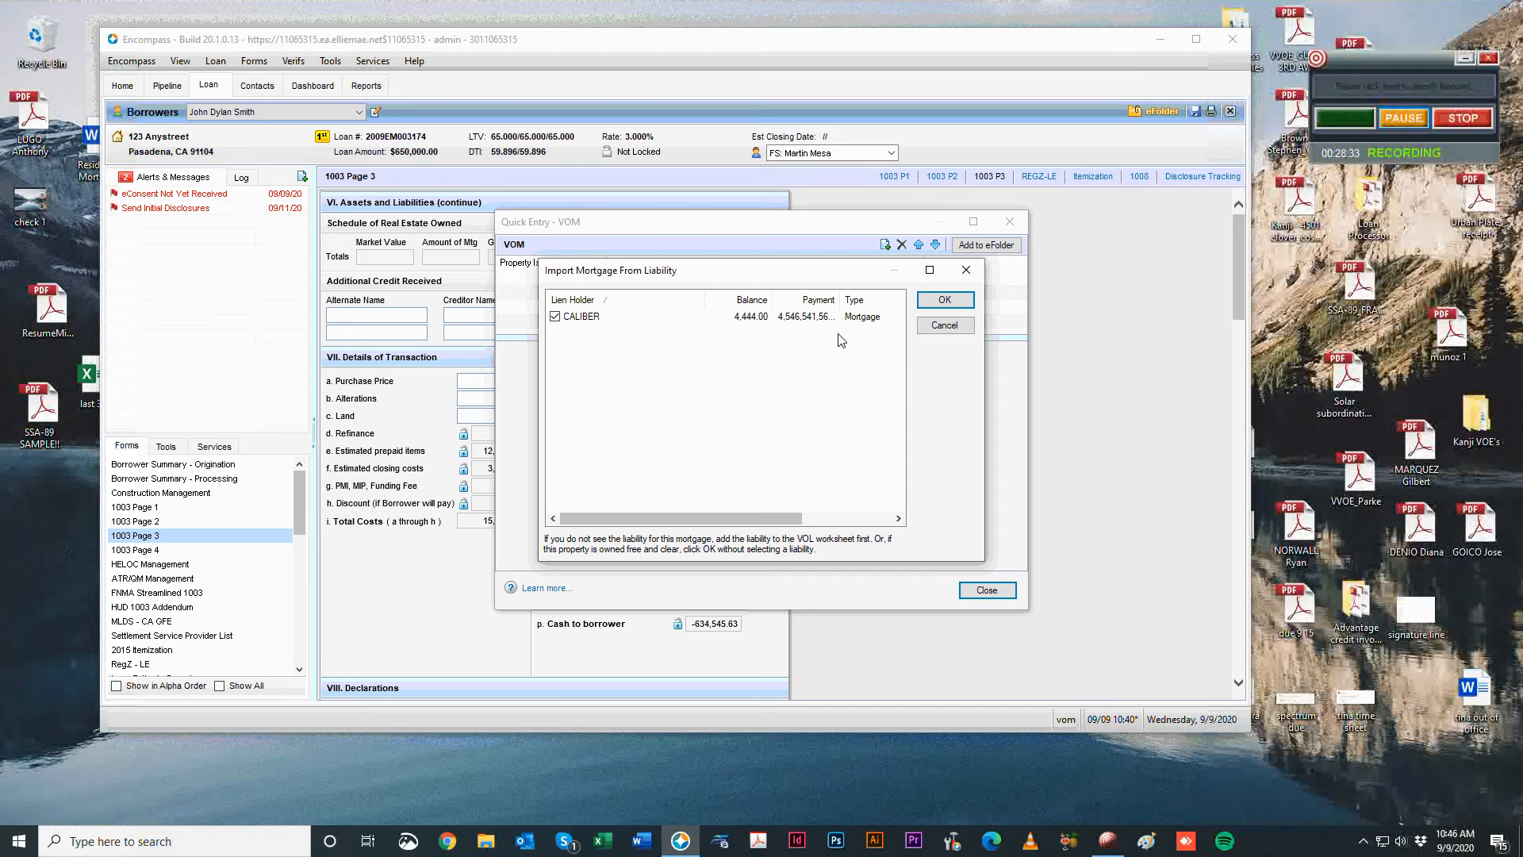
{"action": "left_click", "coordinate": [944, 299]}
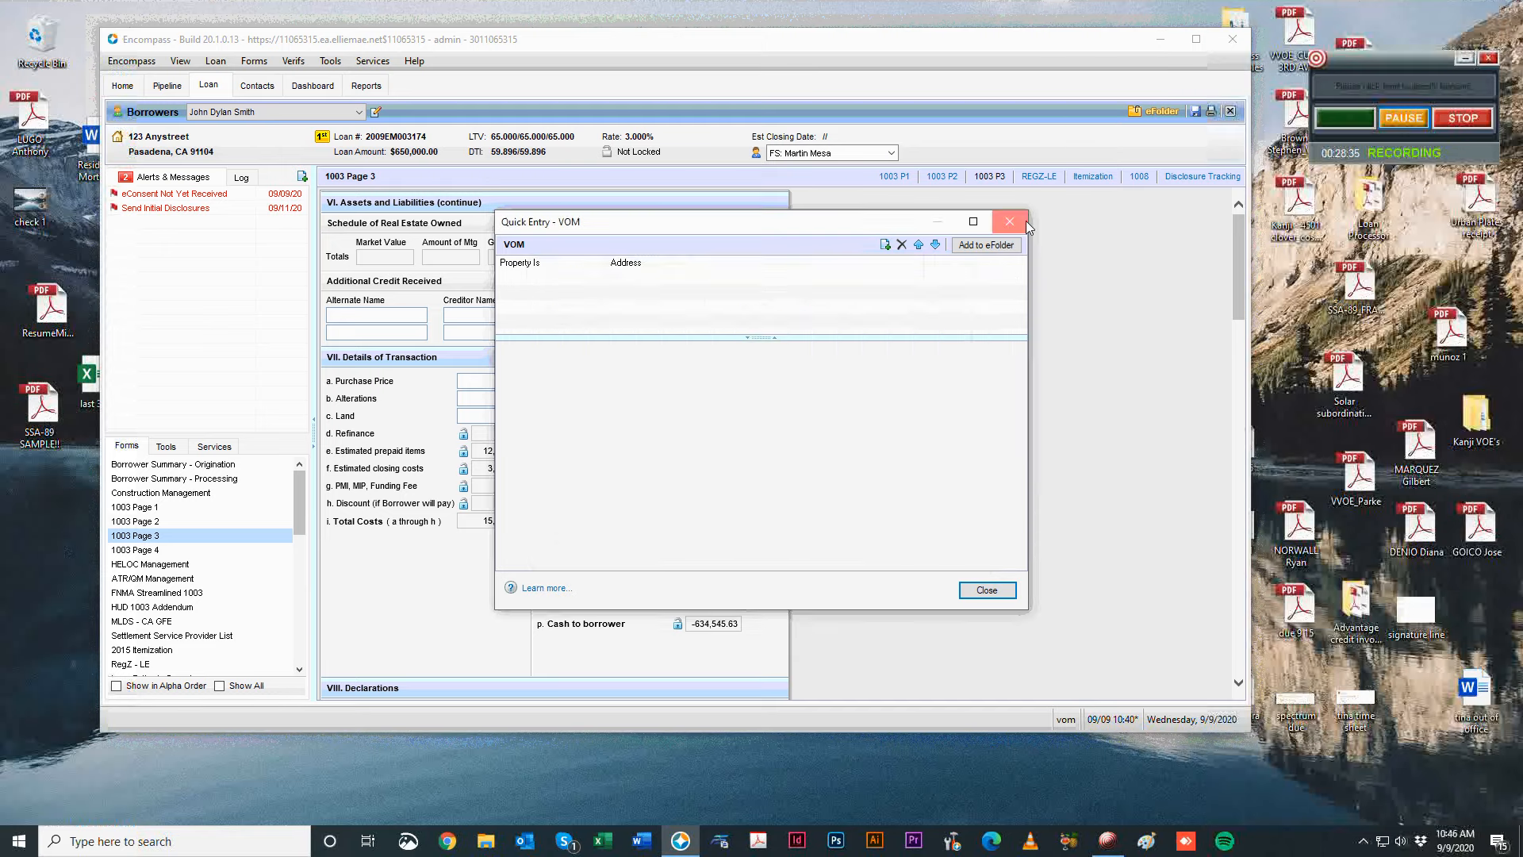
{"action": "left_click", "coordinate": [987, 589]}
{"action": "left_click", "coordinate": [151, 508]}
{"action": "left_click", "coordinate": [167, 522]}
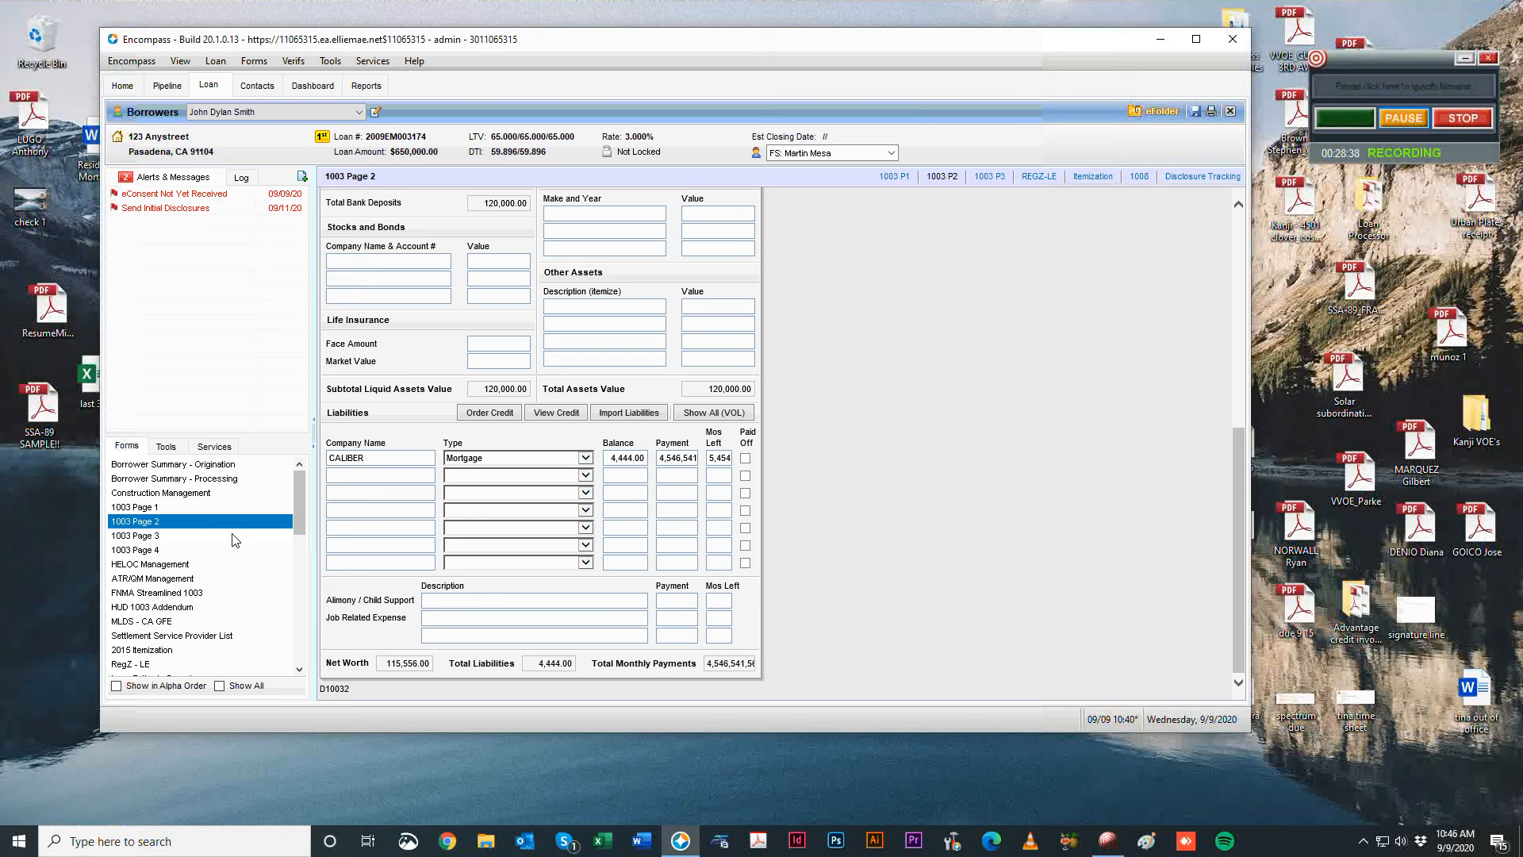
Set the CALIBER mortgage balance to 360,000.00 and the monthly payment to 2,000.00.
{"action": "left_click", "coordinate": [664, 459]}
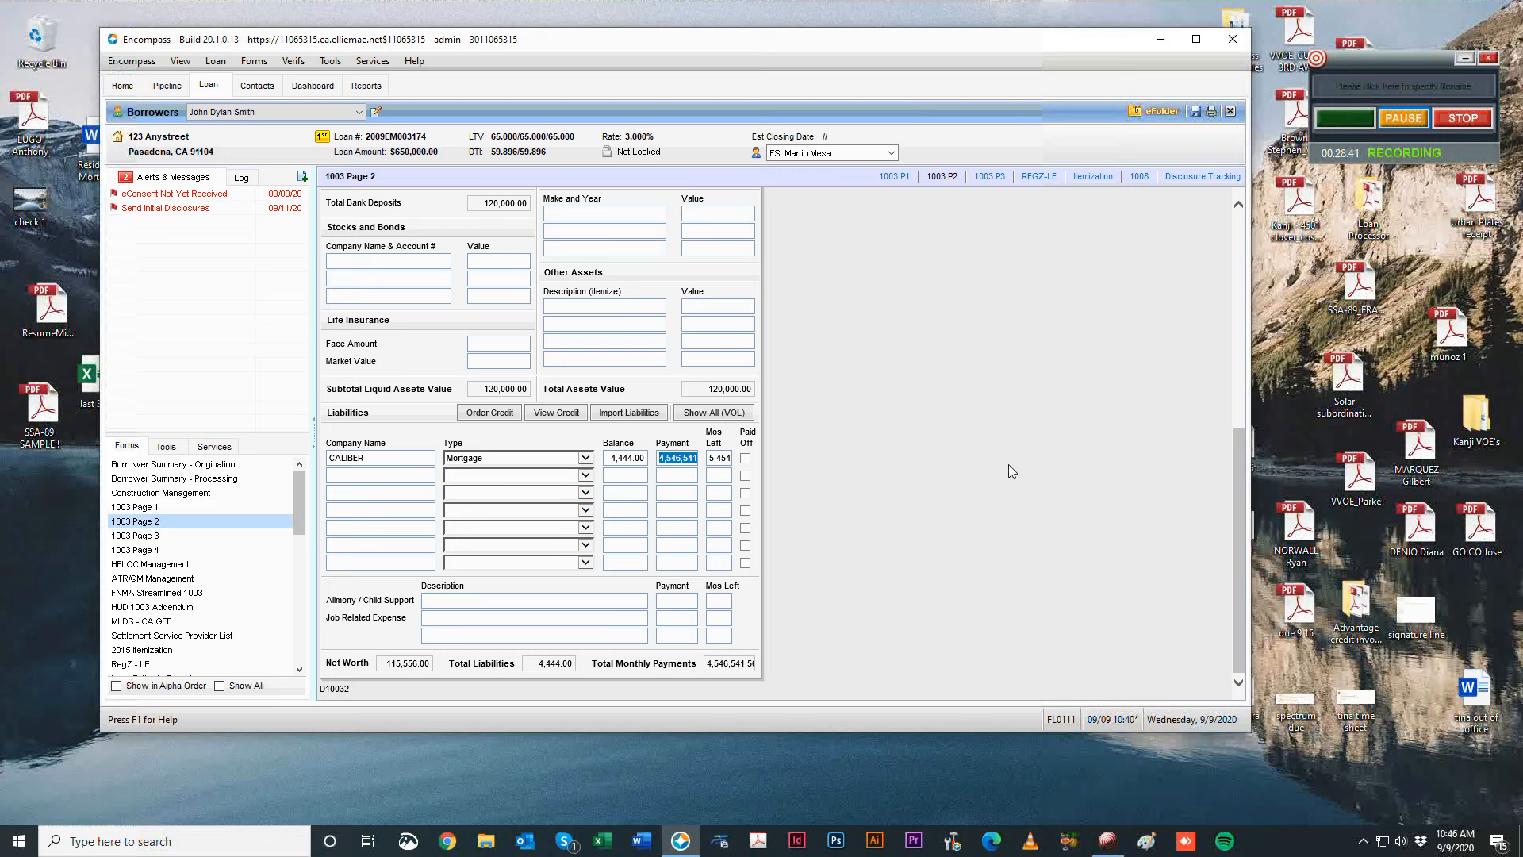
{"action": "type", "text": "2"}
{"action": "left_click", "coordinate": [617, 465]}
{"action": "type", "text": "36"}
{"action": "type", "text": "0,000"}
{"action": "key", "text": "Tab"}
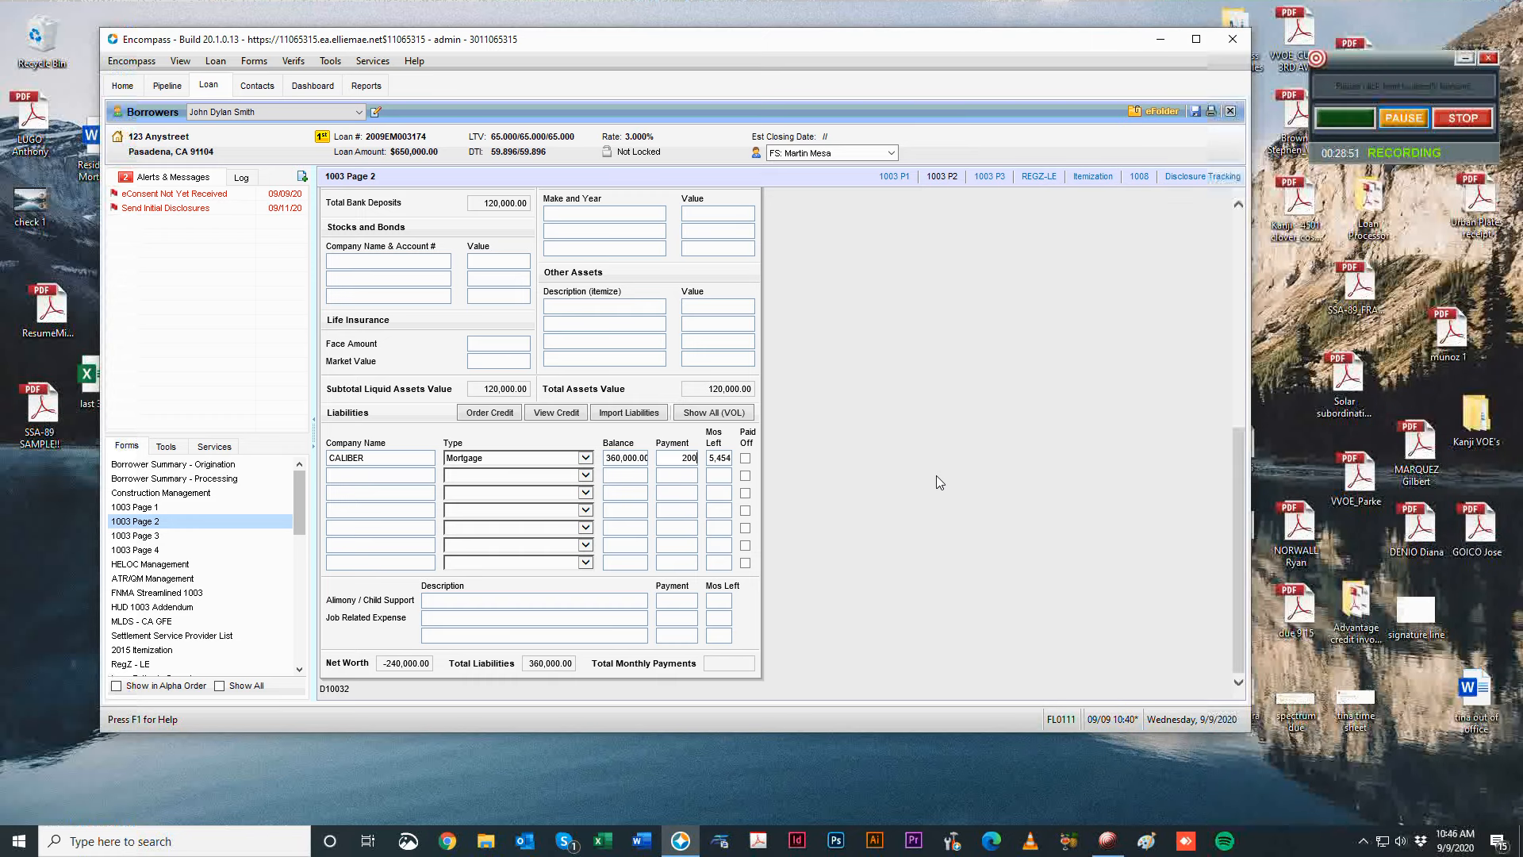
{"action": "type", "text": "2000"}
{"action": "key", "text": "Tab"}
Mark the CALIBER mortgage as paid off and go to 1003 Page 3.
{"action": "type", "text": "000.00"}
{"action": "left_click", "coordinate": [745, 458]}
{"action": "left_click", "coordinate": [158, 521]}
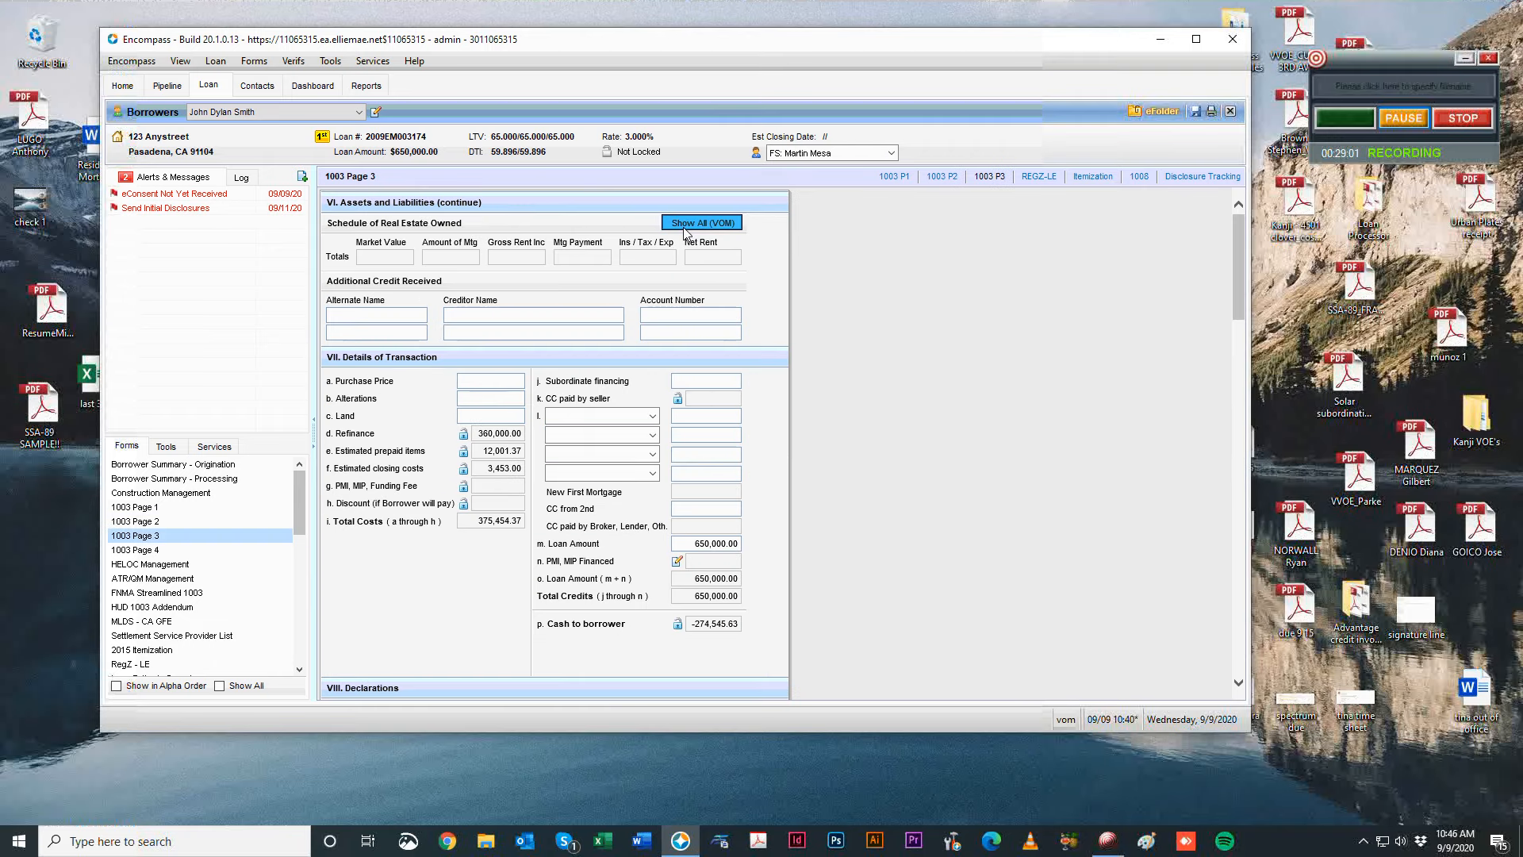
Add a new verification of mortgage record without importing a liability.
{"action": "left_click", "coordinate": [687, 229]}
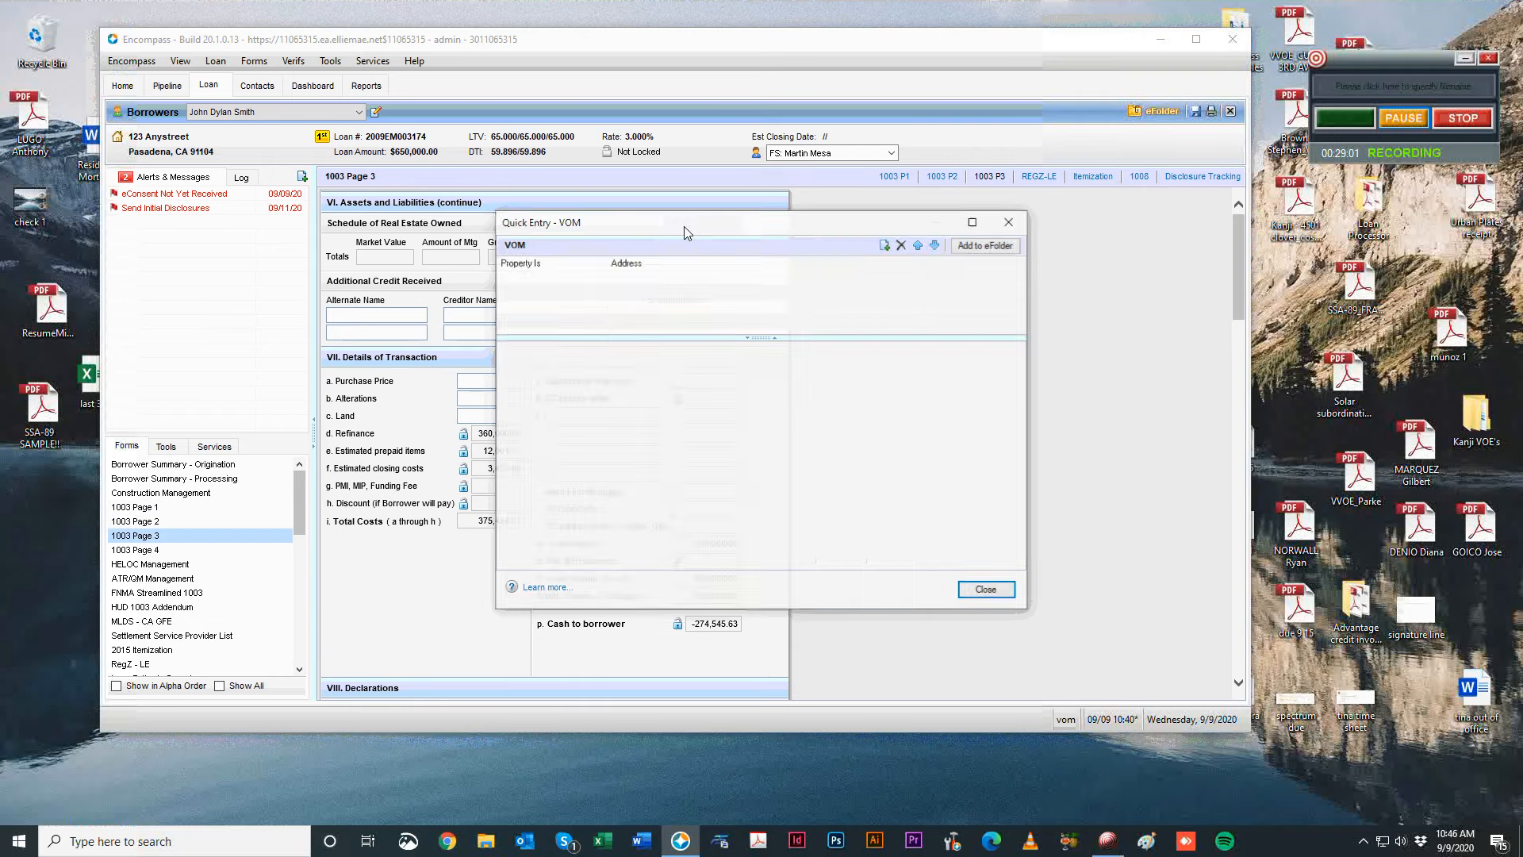
{"action": "left_click", "coordinate": [886, 245]}
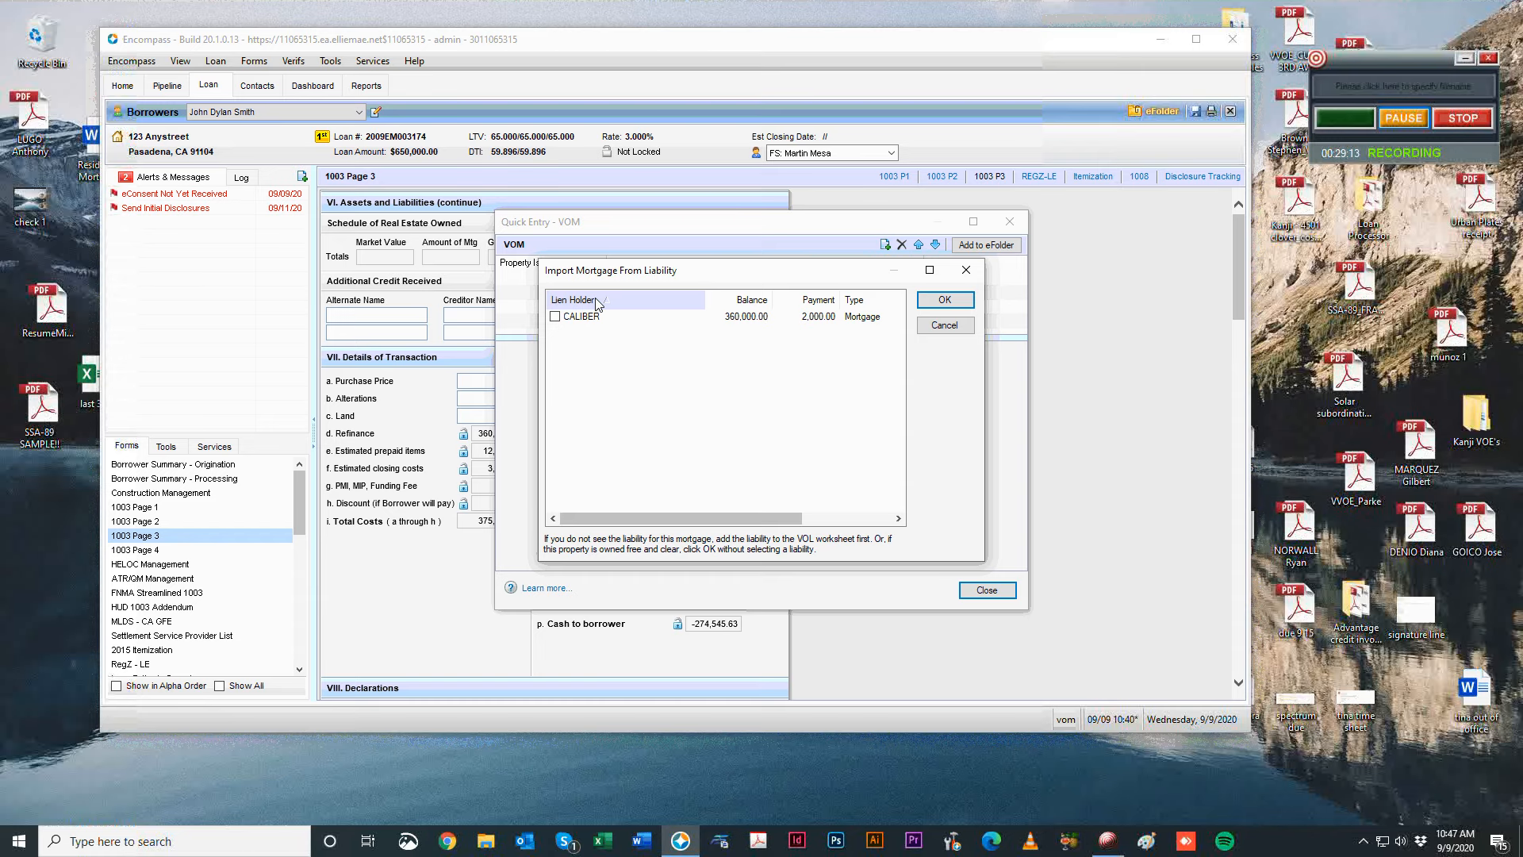
{"action": "left_click", "coordinate": [554, 317]}
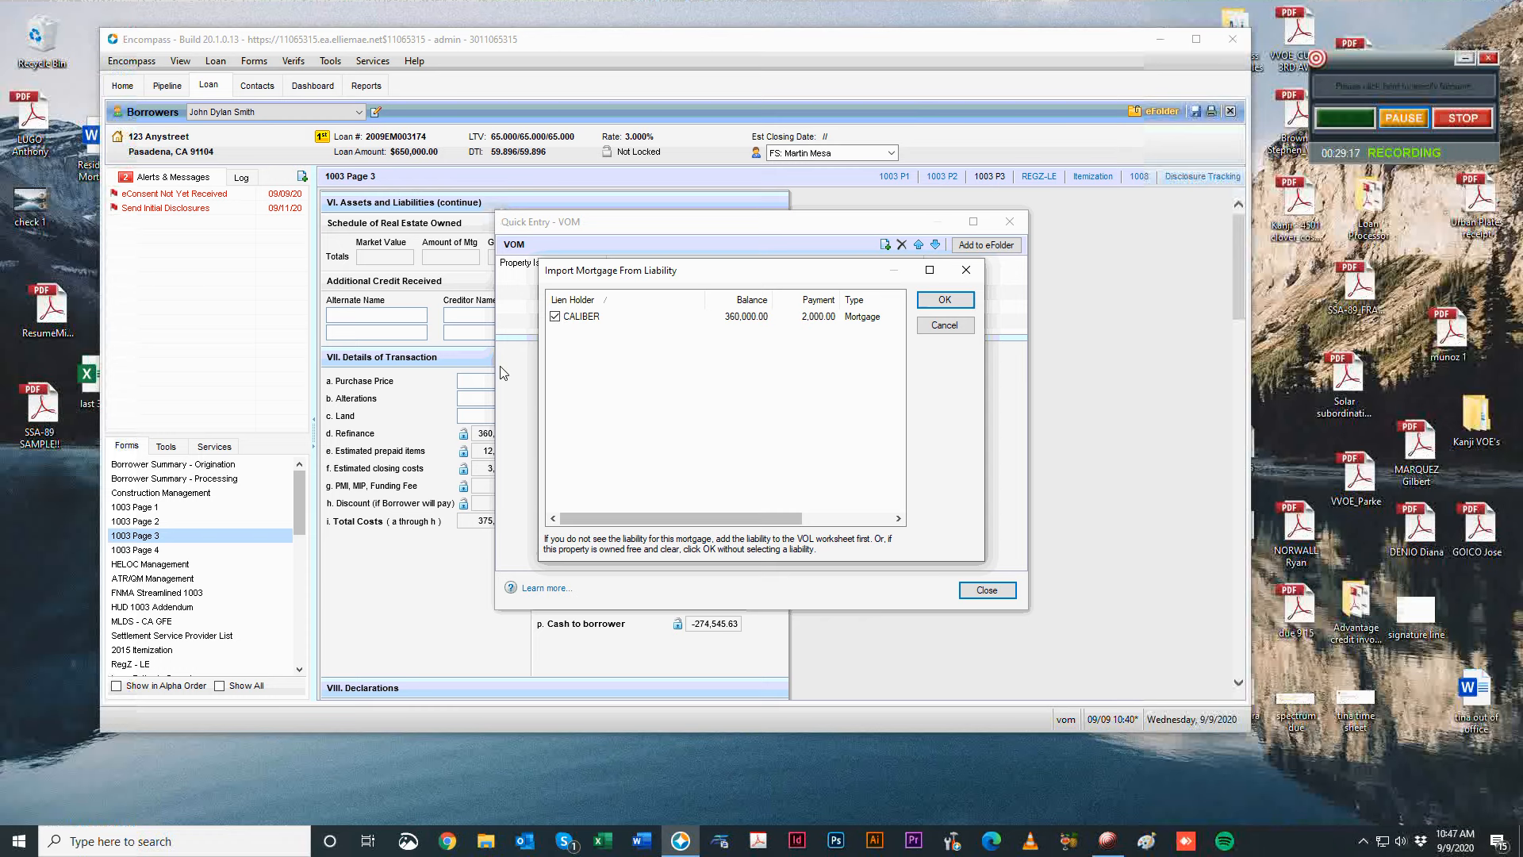
{"action": "left_click", "coordinate": [558, 317]}
{"action": "left_click", "coordinate": [1404, 118]}
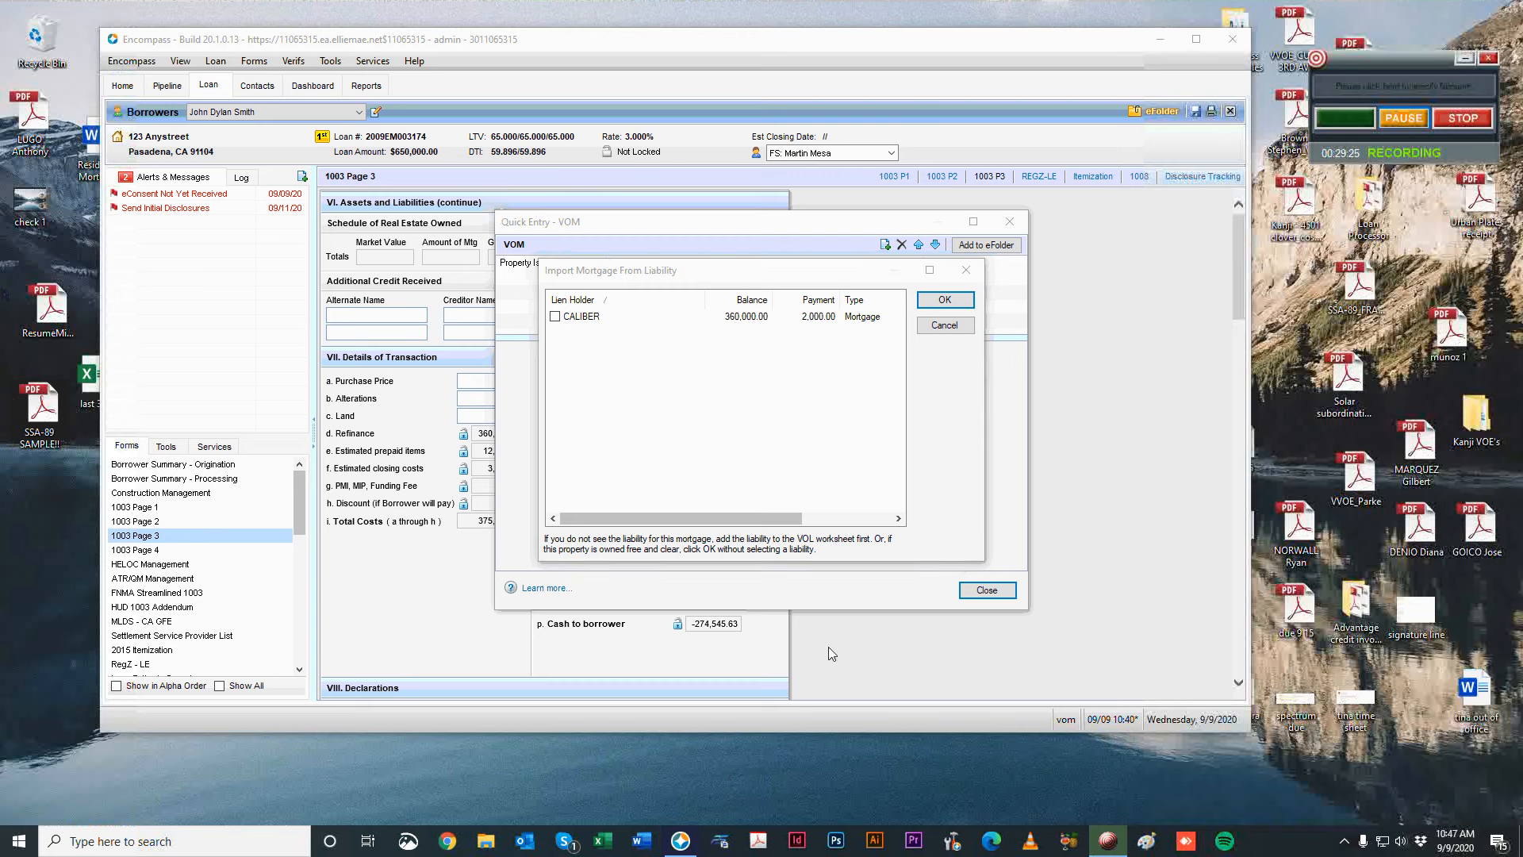
{"action": "left_click", "coordinate": [962, 302]}
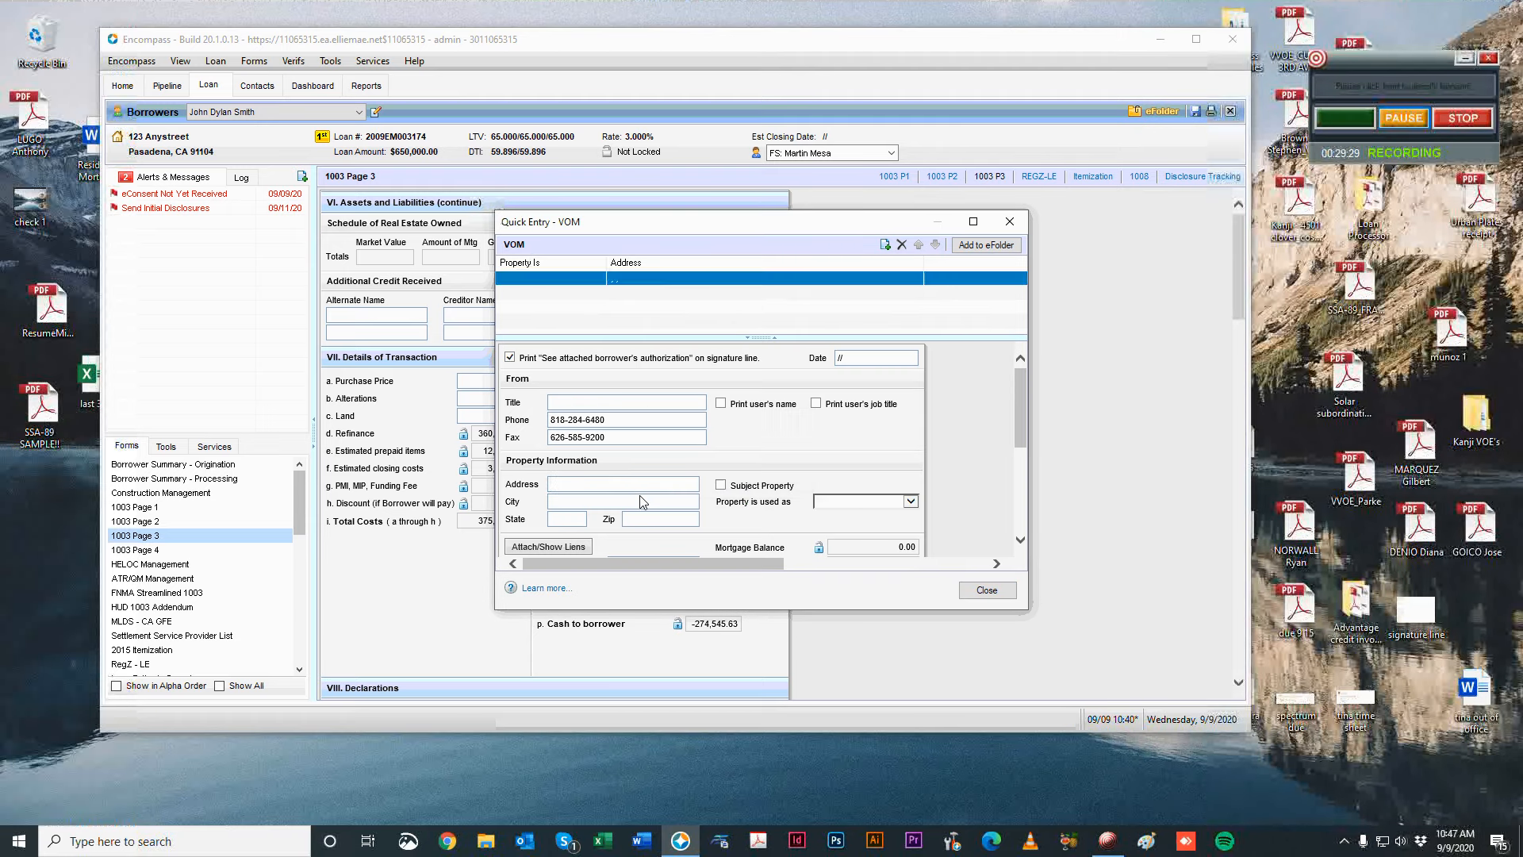
Mark the VOM as the Subject Property so its address fills in.
{"action": "left_click", "coordinate": [626, 481]}
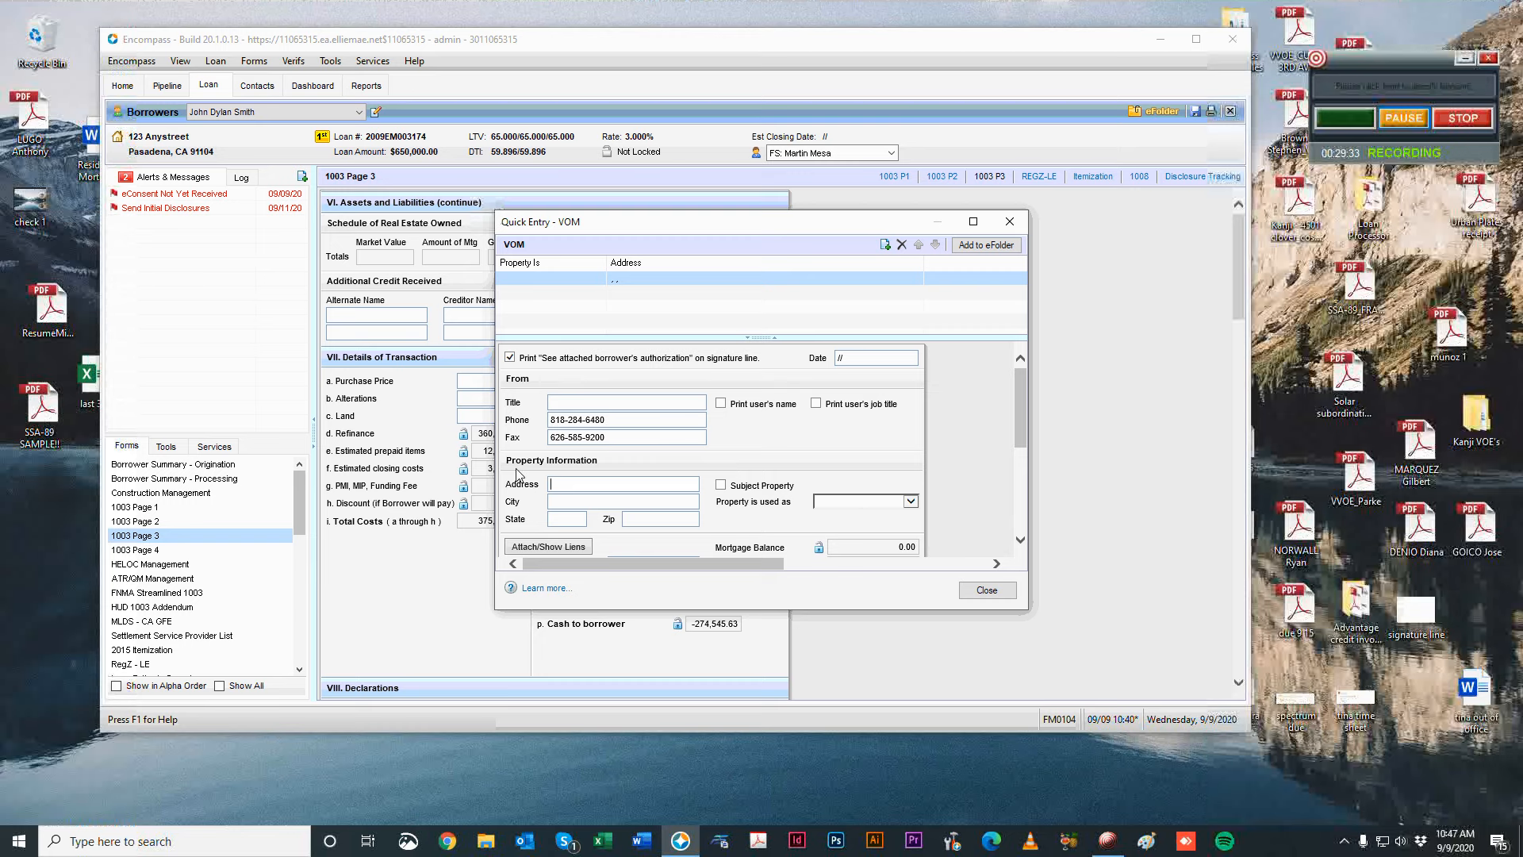
{"action": "scroll", "coordinate": [517, 473], "scroll_direction": "down", "scroll_amount": 1}
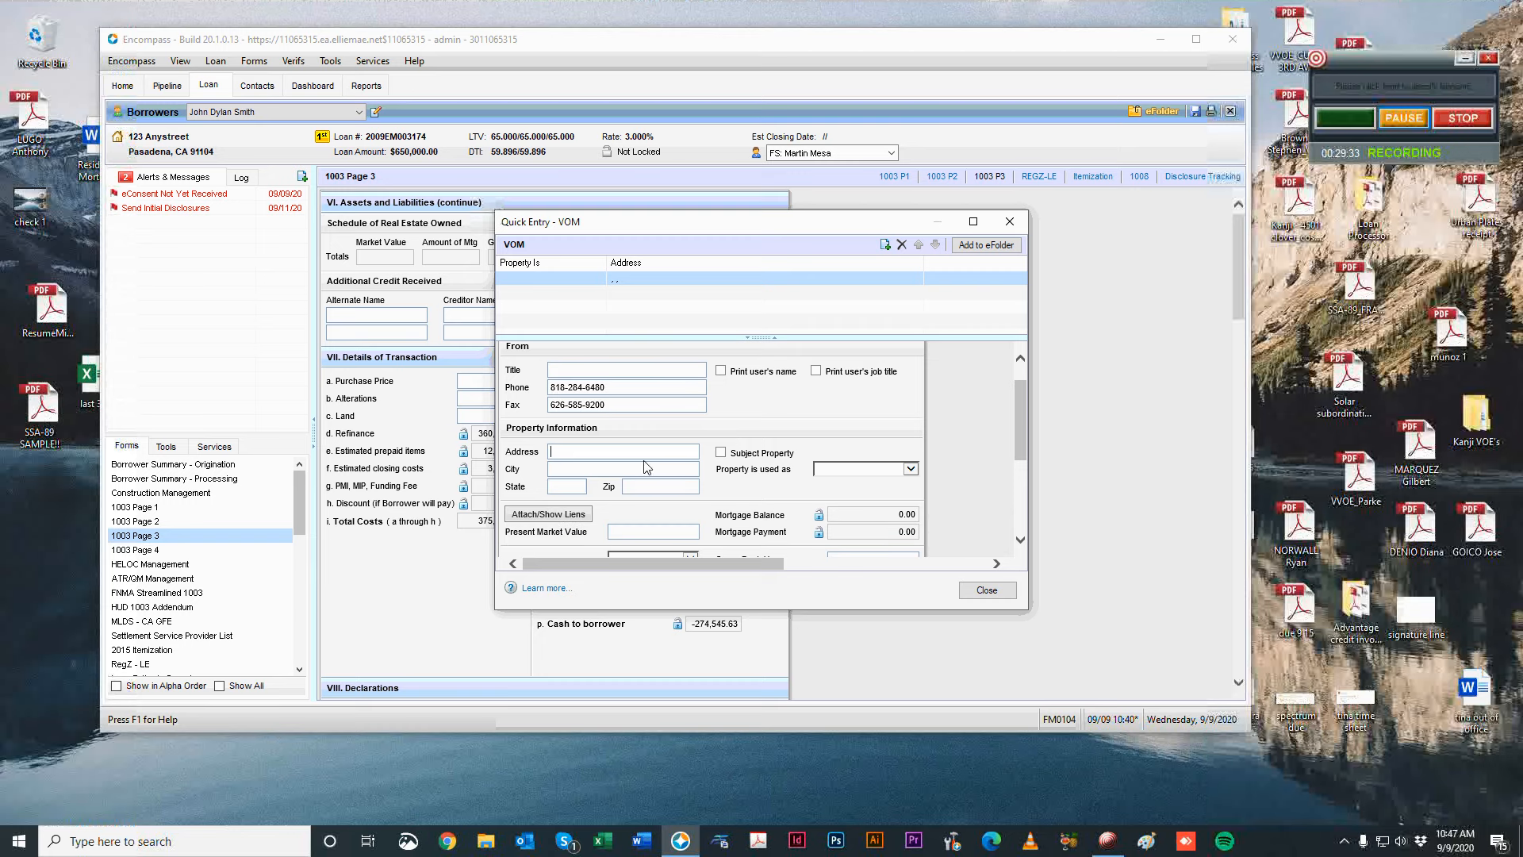
{"action": "left_click", "coordinate": [817, 469]}
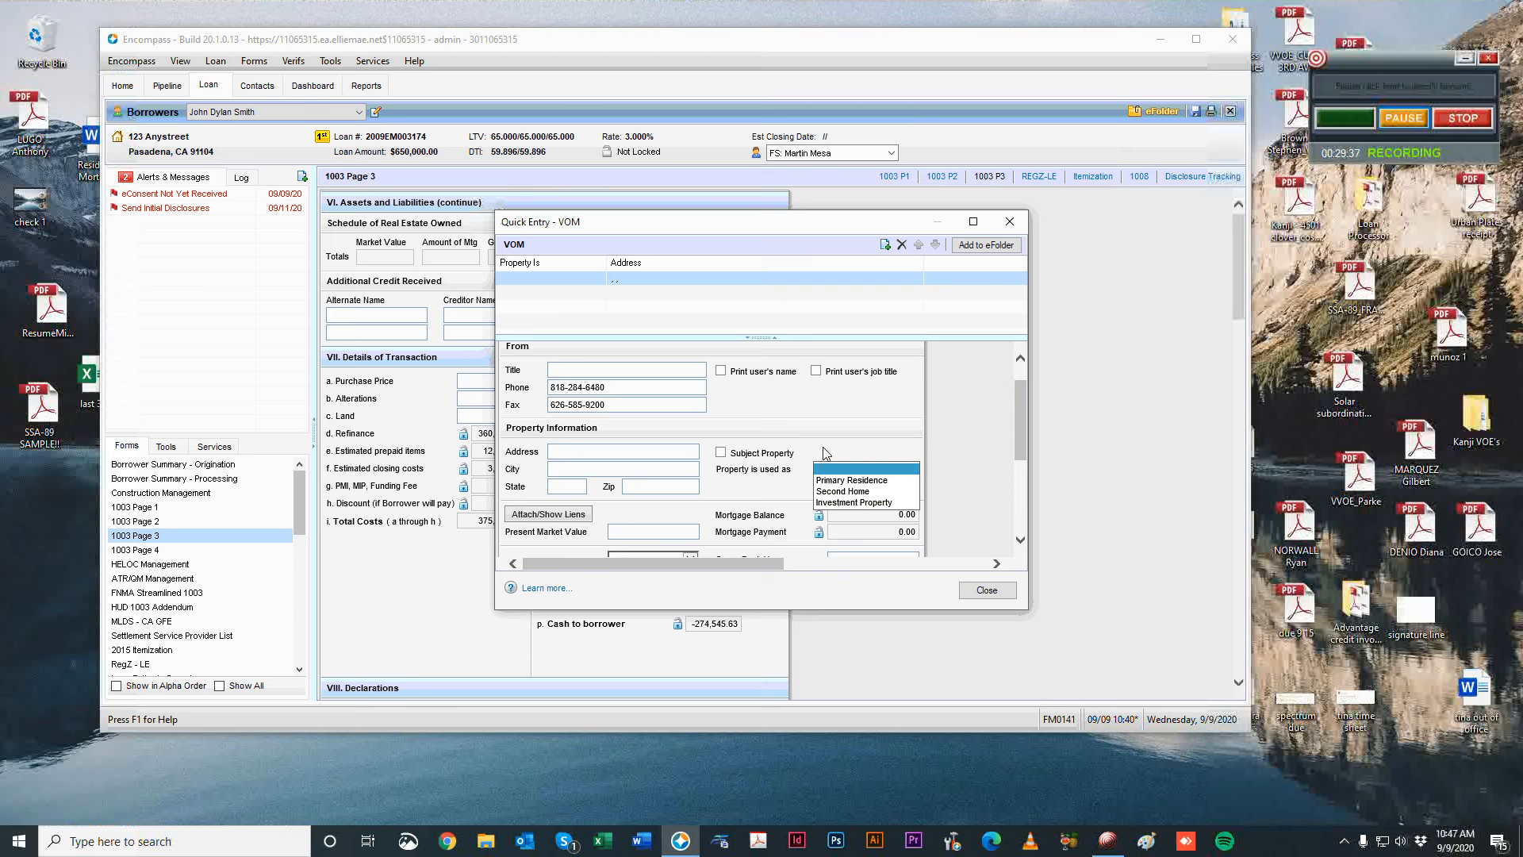
{"action": "left_click", "coordinate": [818, 435]}
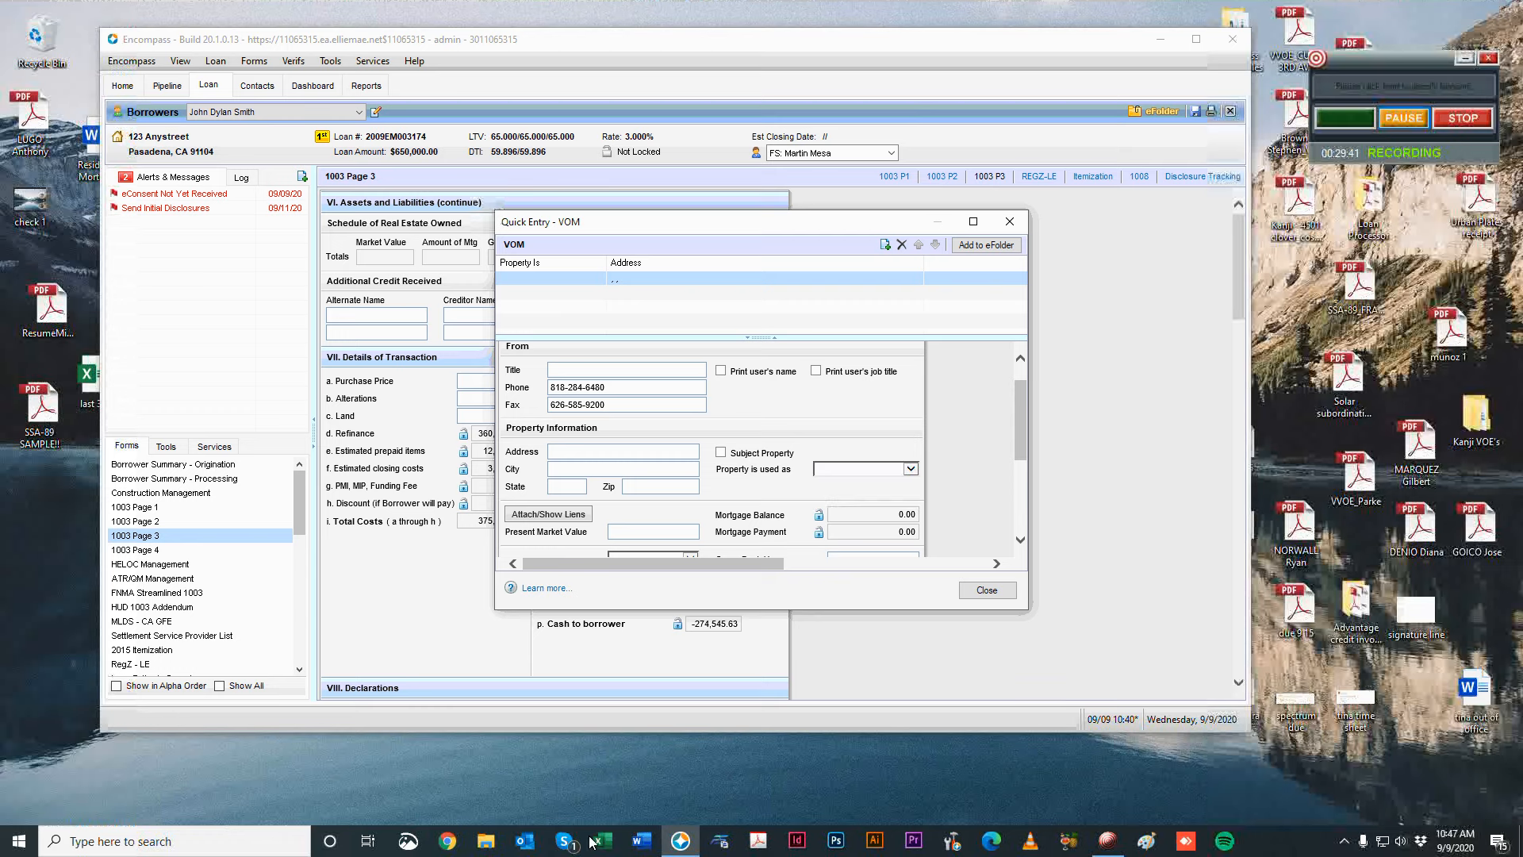
{"action": "left_click", "coordinate": [723, 454]}
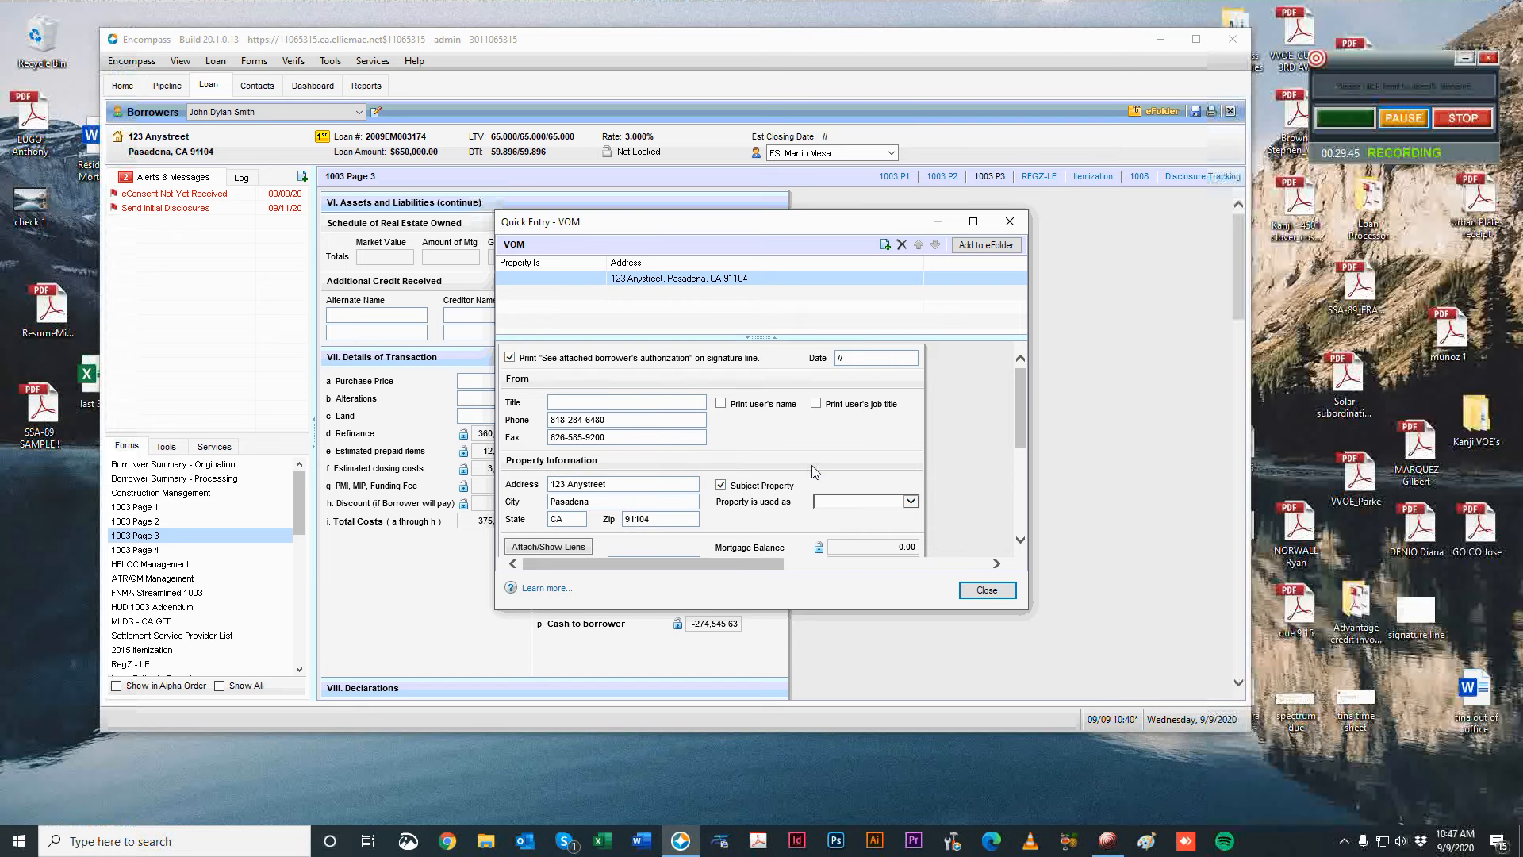
{"action": "scroll", "coordinate": [768, 456], "scroll_direction": "down", "scroll_amount": 1}
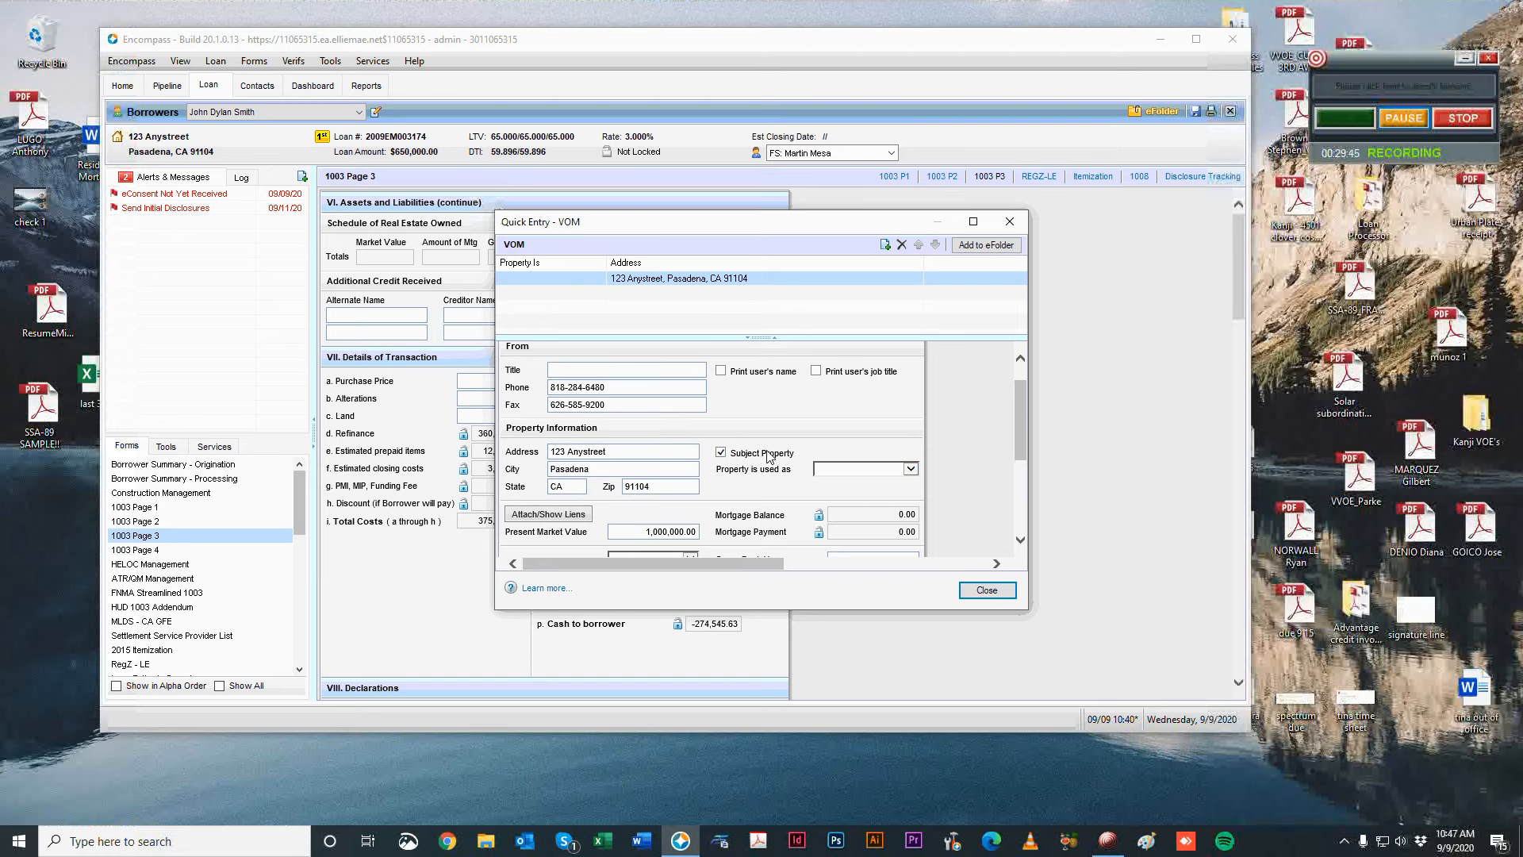
Set the property usage to Primary Residence and bring up the liens available to attach.
{"action": "left_click", "coordinate": [857, 471]}
{"action": "left_click", "coordinate": [868, 481]}
{"action": "scroll", "coordinate": [768, 481], "scroll_direction": "down", "scroll_amount": 2}
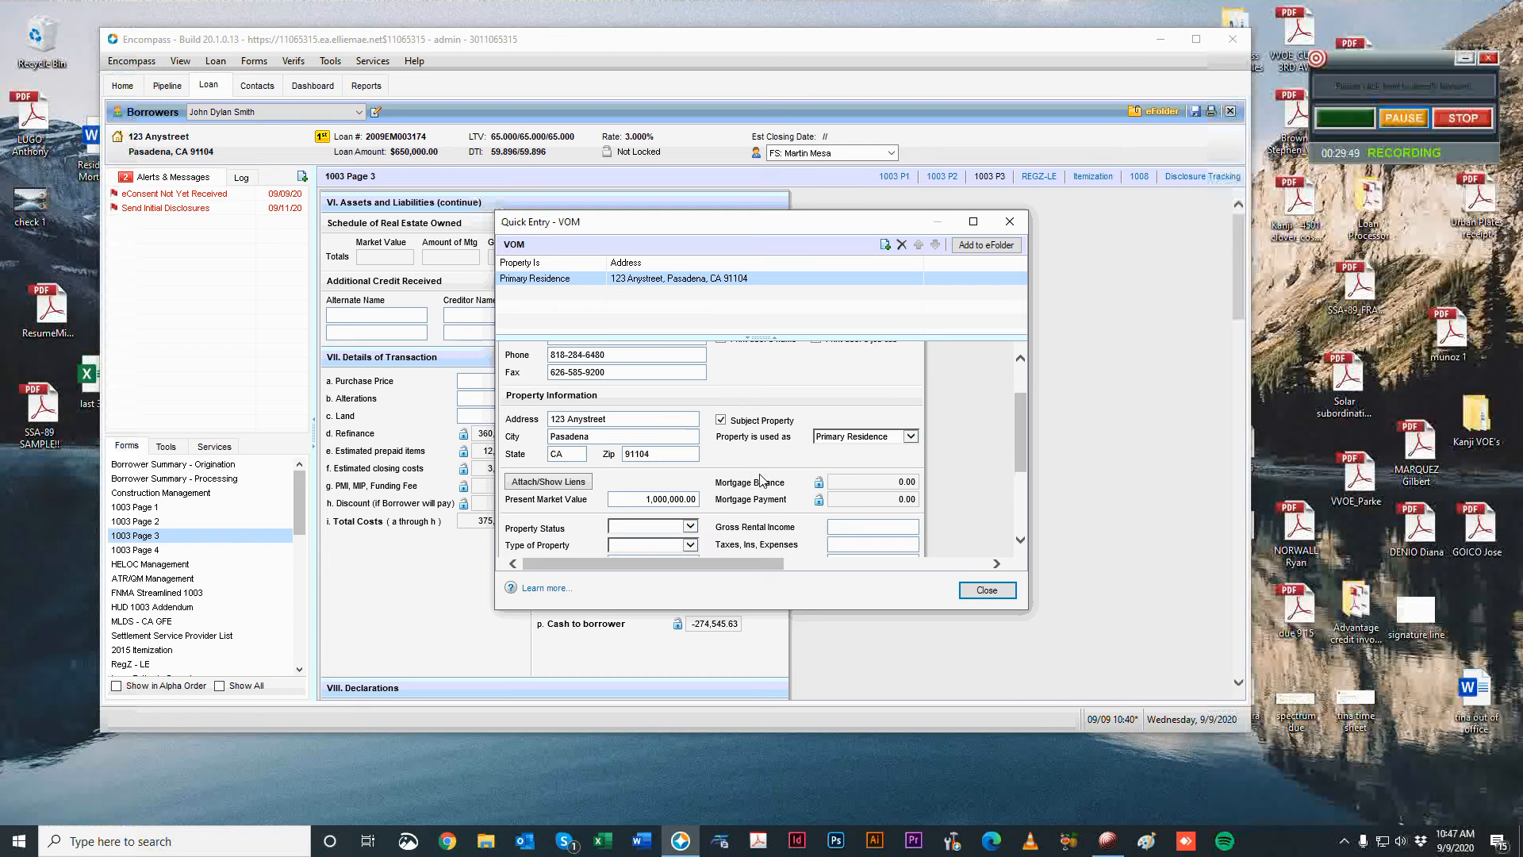
{"action": "scroll", "coordinate": [768, 481], "scroll_direction": "up", "scroll_amount": 2}
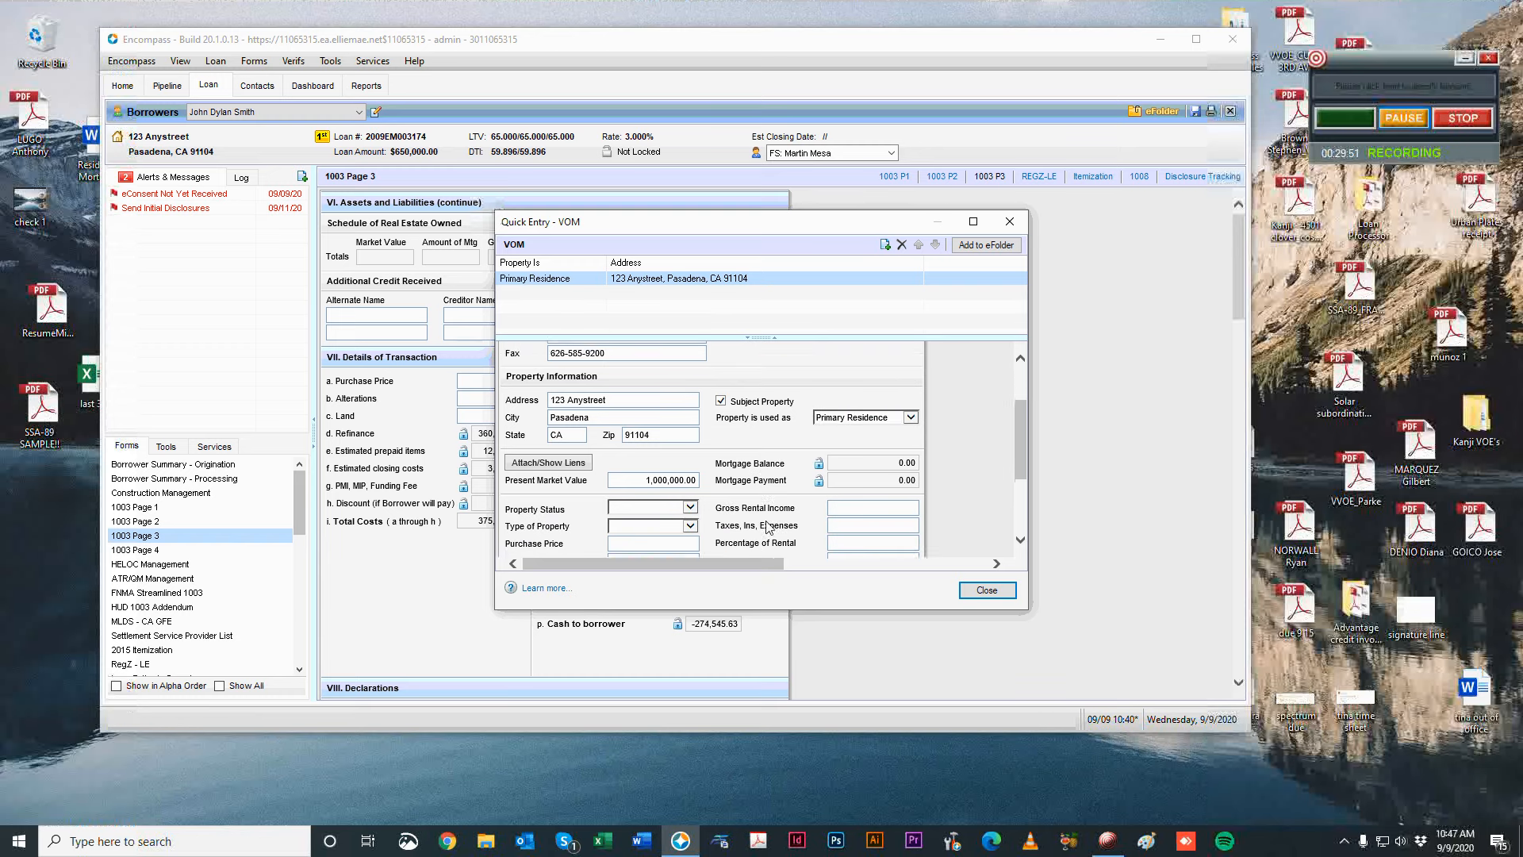
{"action": "left_click", "coordinate": [576, 516]}
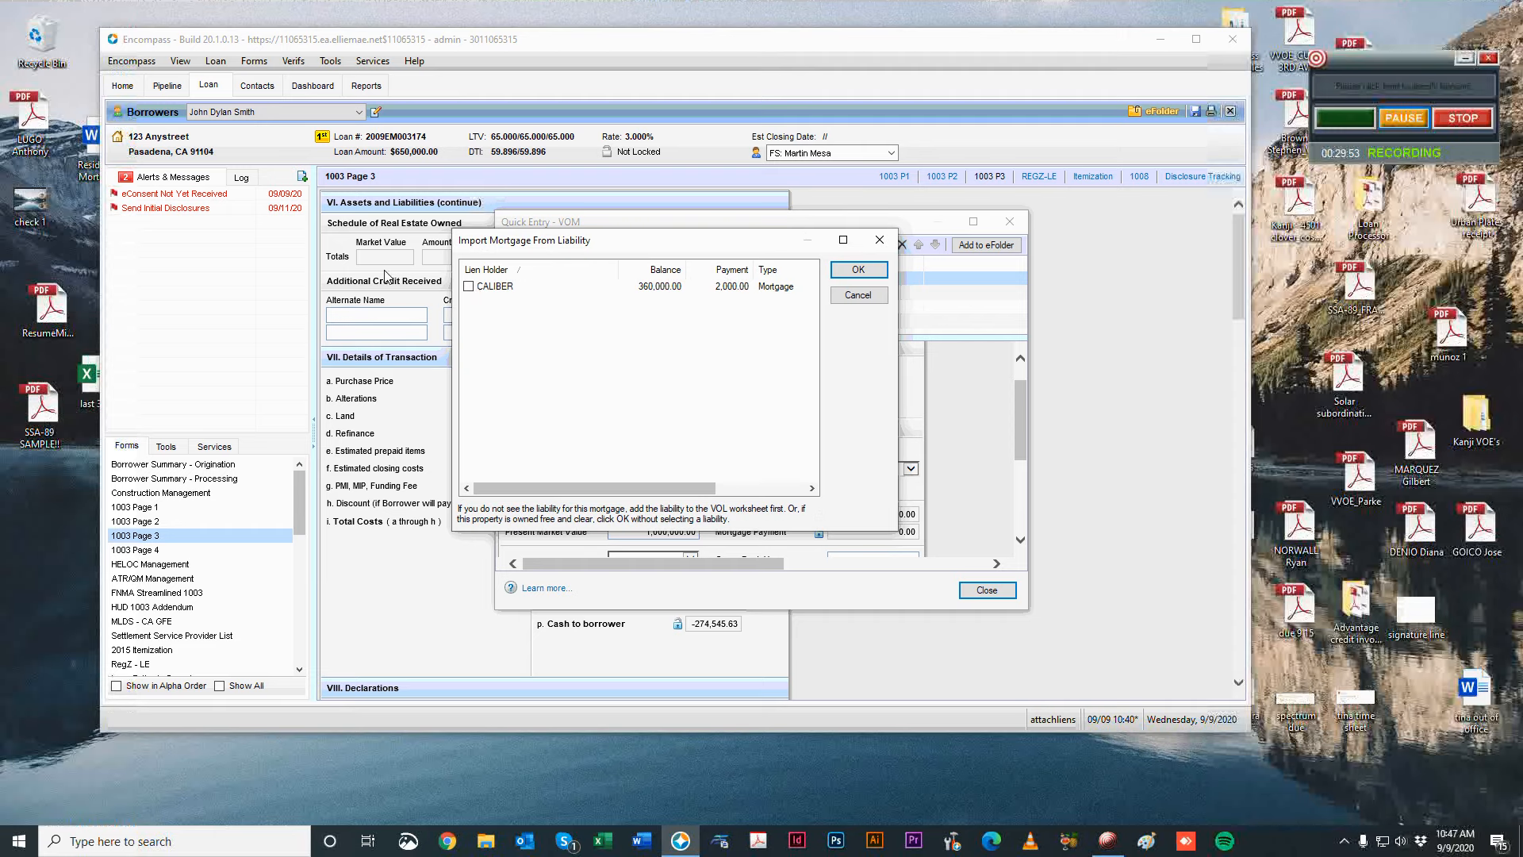
Attach the CALIBER lien to the subject-property VOM.
{"action": "left_click", "coordinate": [878, 239]}
{"action": "left_click", "coordinate": [522, 517]}
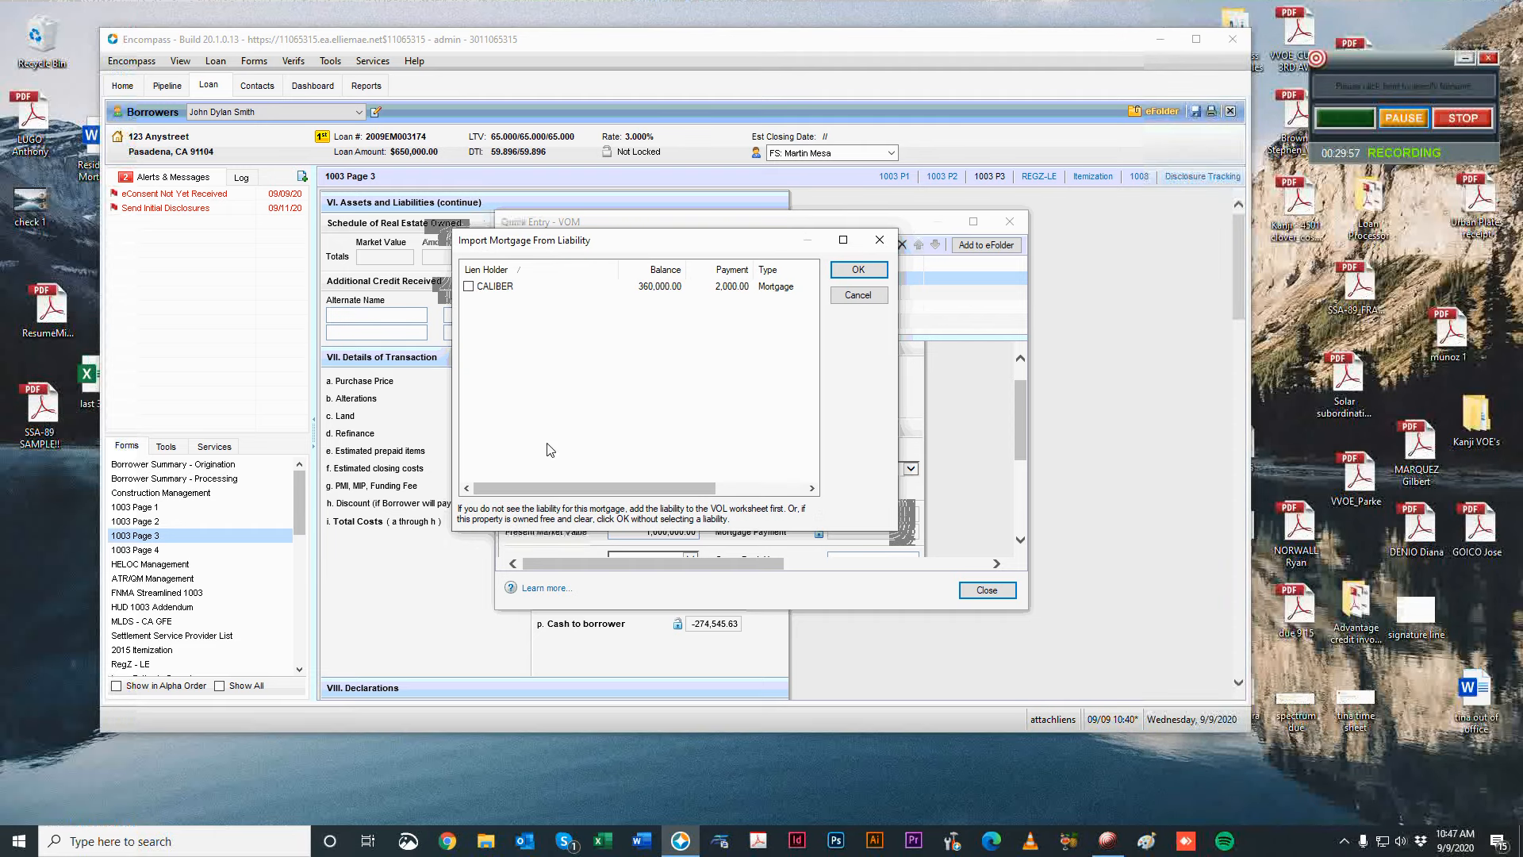
{"action": "left_click", "coordinate": [468, 287]}
{"action": "left_click", "coordinate": [853, 271]}
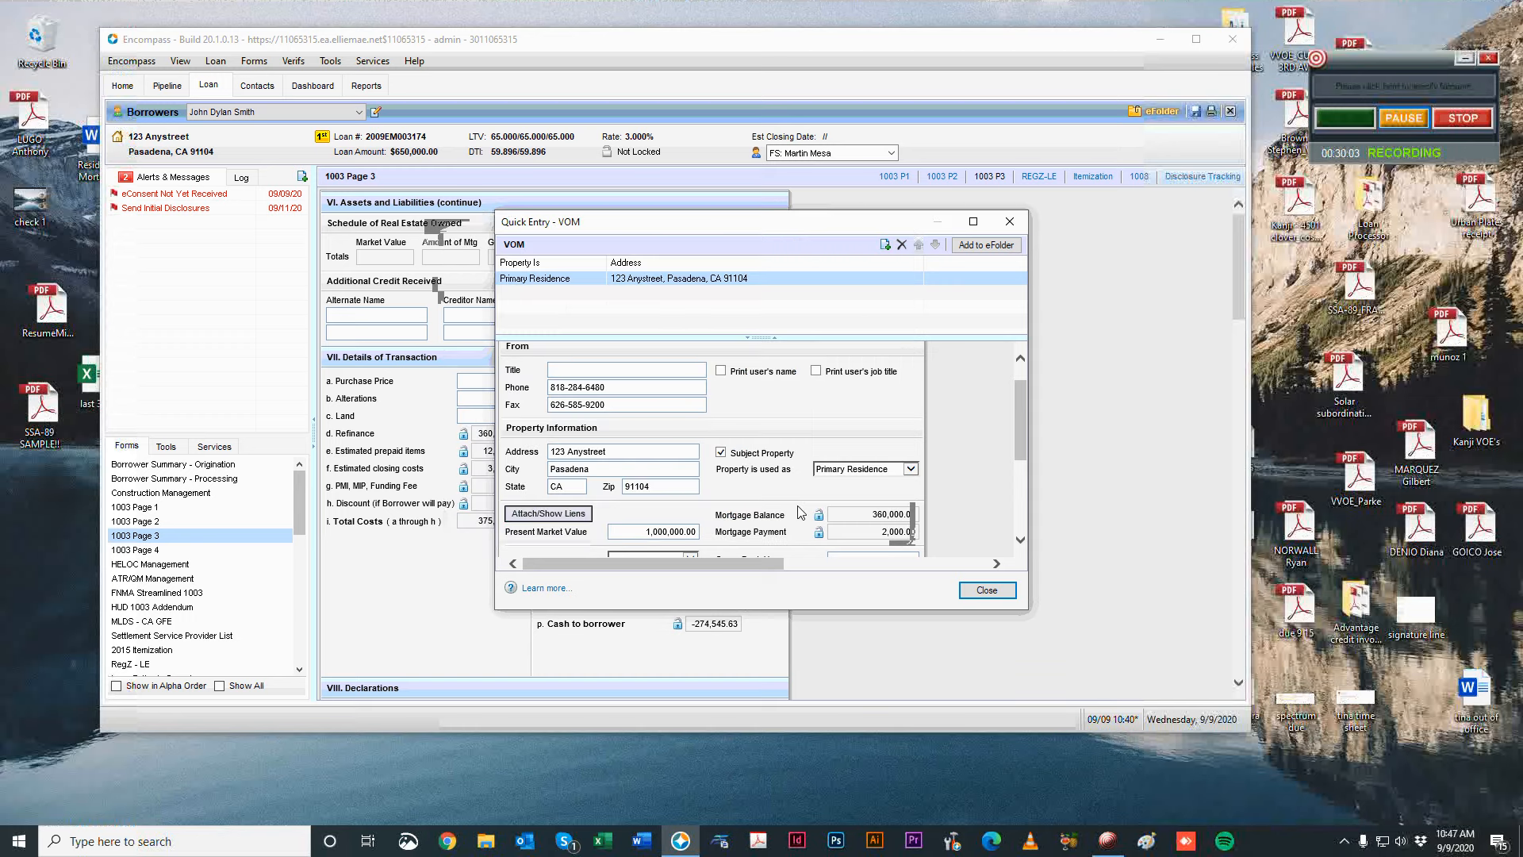
Set the Type of Property to Single Family, leaving property status blank.
{"action": "scroll", "coordinate": [984, 462], "scroll_direction": "down", "scroll_amount": 3}
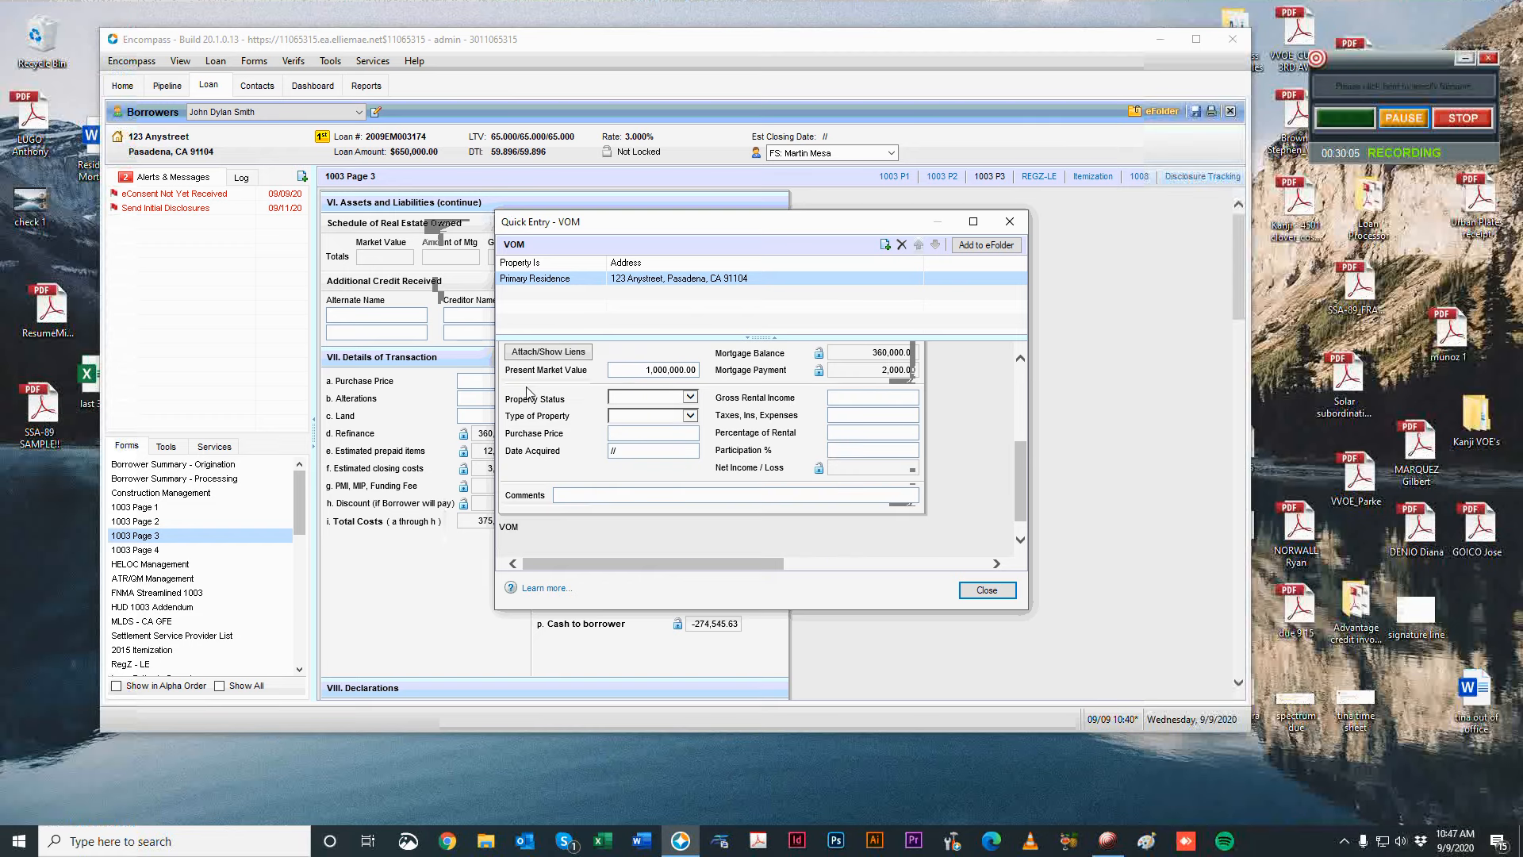
{"action": "left_click", "coordinate": [659, 403]}
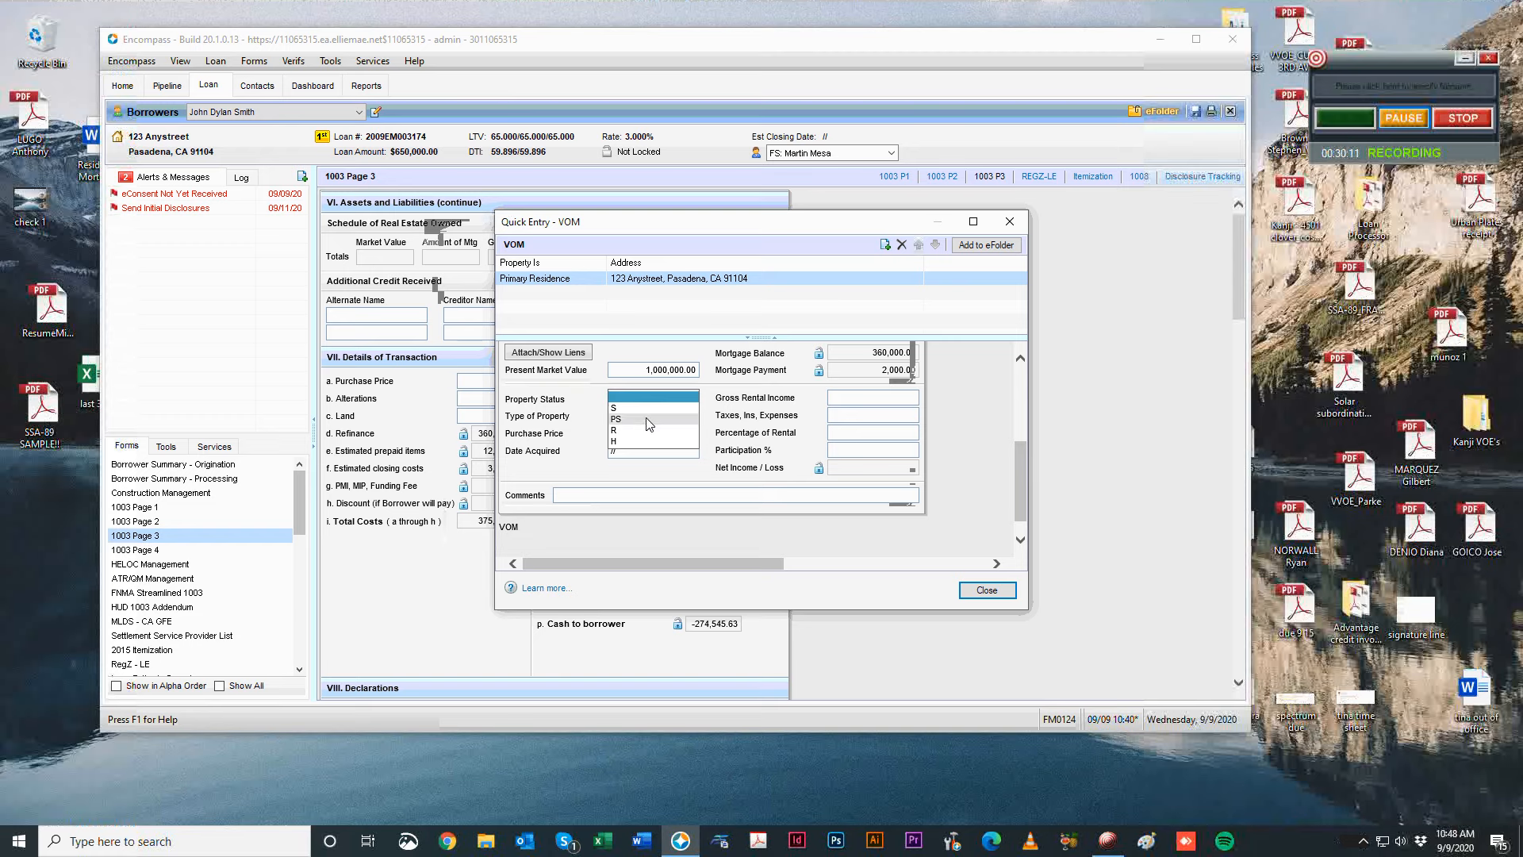
{"action": "left_click", "coordinate": [600, 425]}
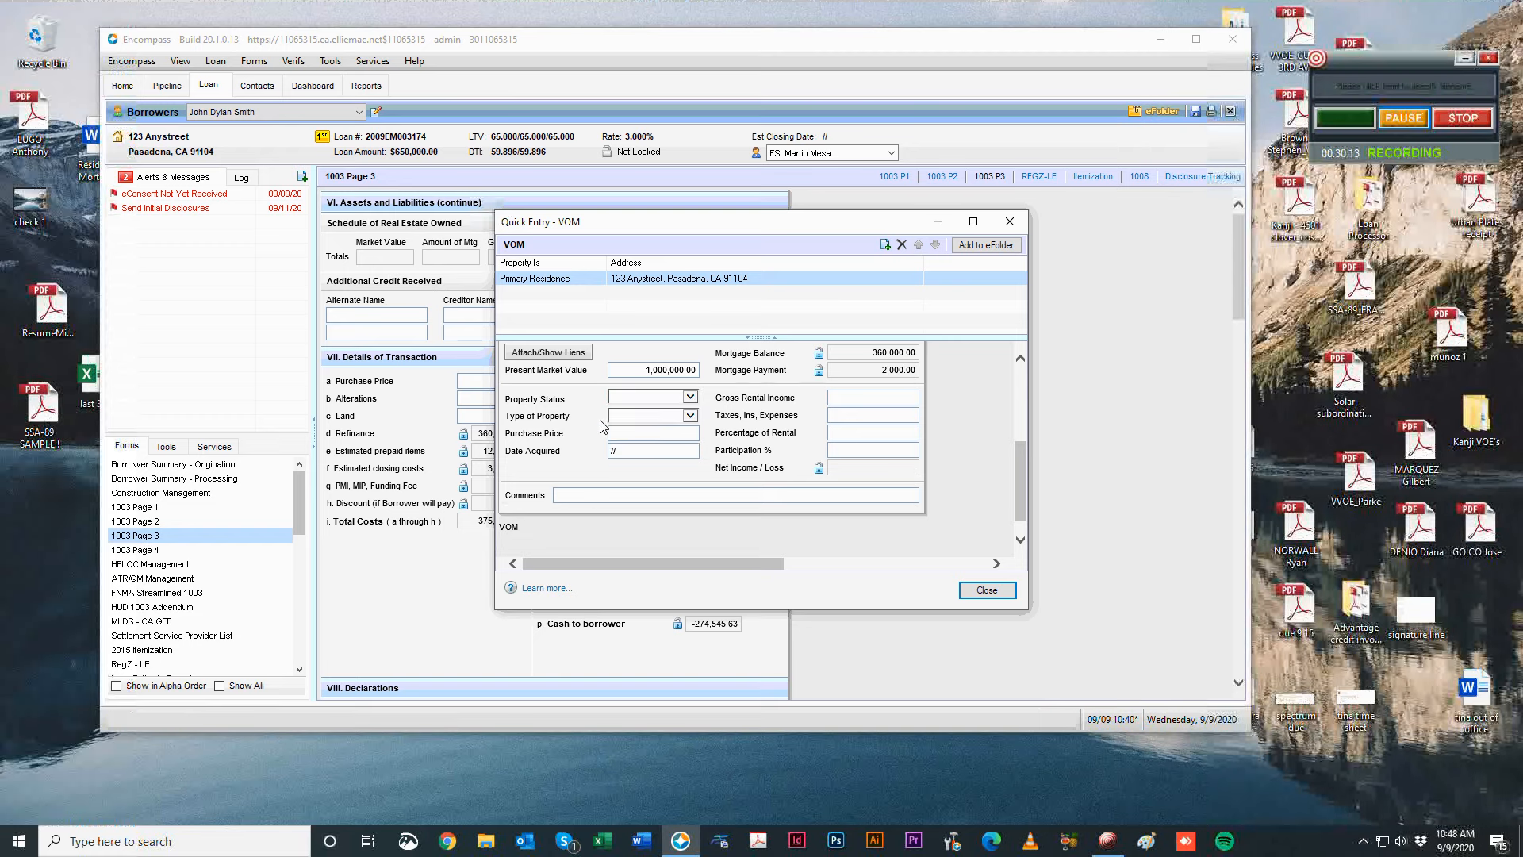
{"action": "left_click", "coordinate": [635, 414]}
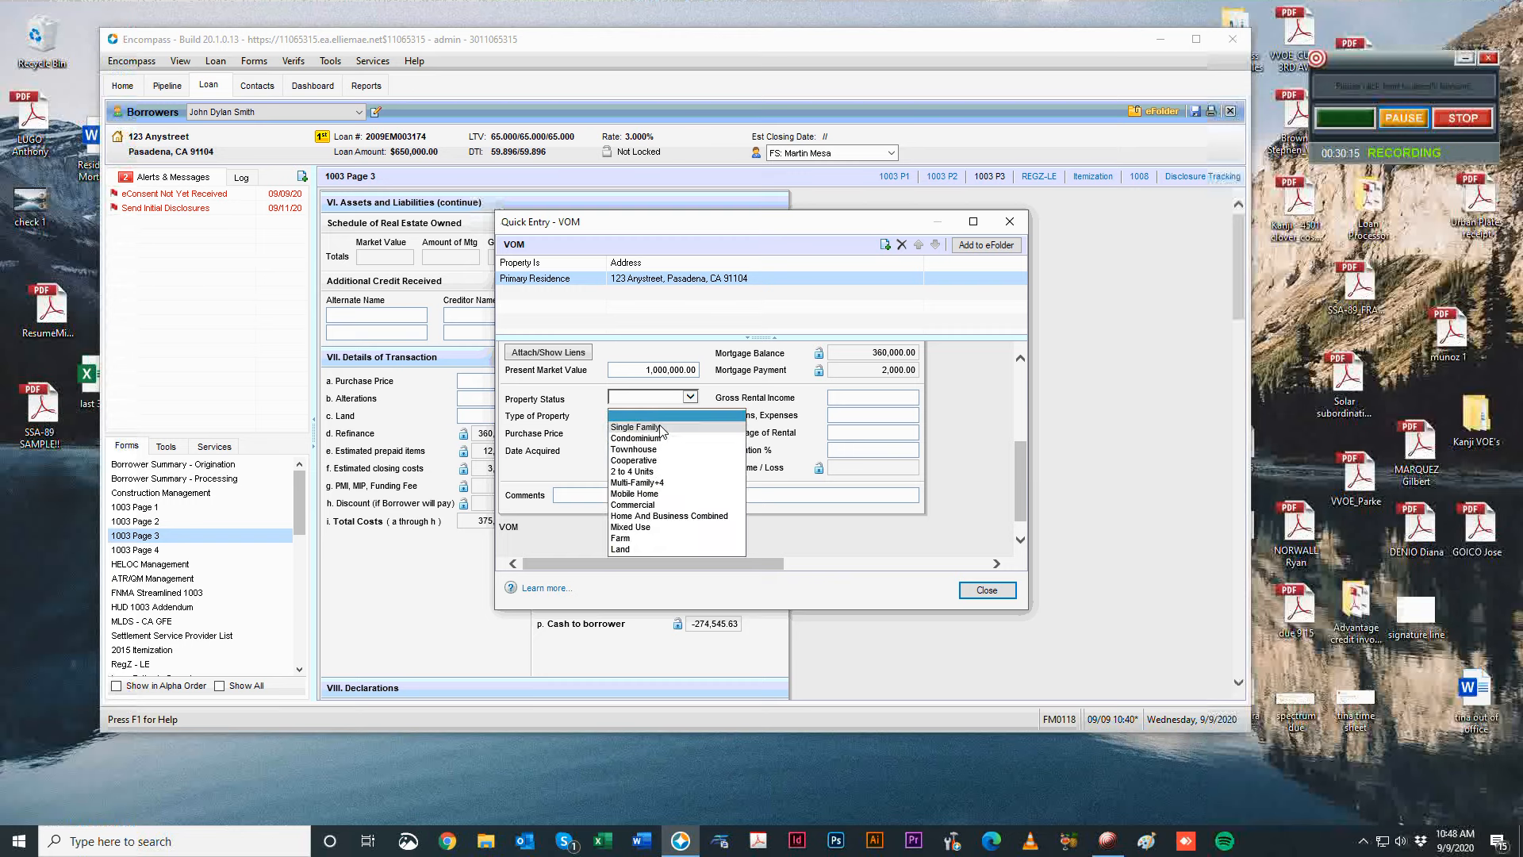
{"action": "left_click", "coordinate": [662, 428]}
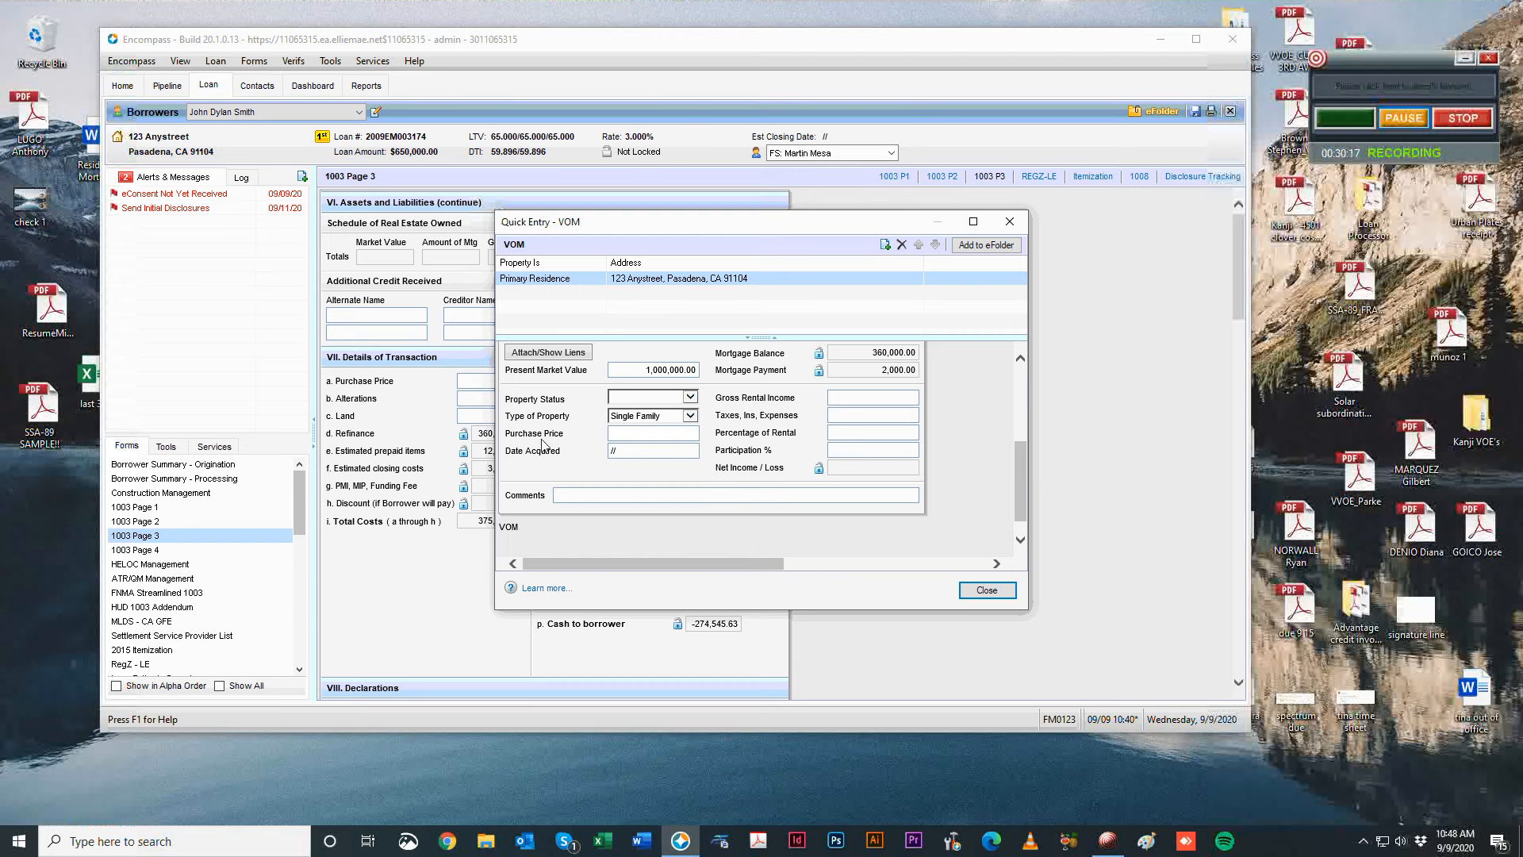
Look over the purchase price, date acquired, gross rental income and participation fields without changes.
{"action": "left_click", "coordinate": [645, 435]}
{"action": "left_click", "coordinate": [643, 454]}
{"action": "scroll", "coordinate": [753, 456], "scroll_direction": "up", "scroll_amount": 1}
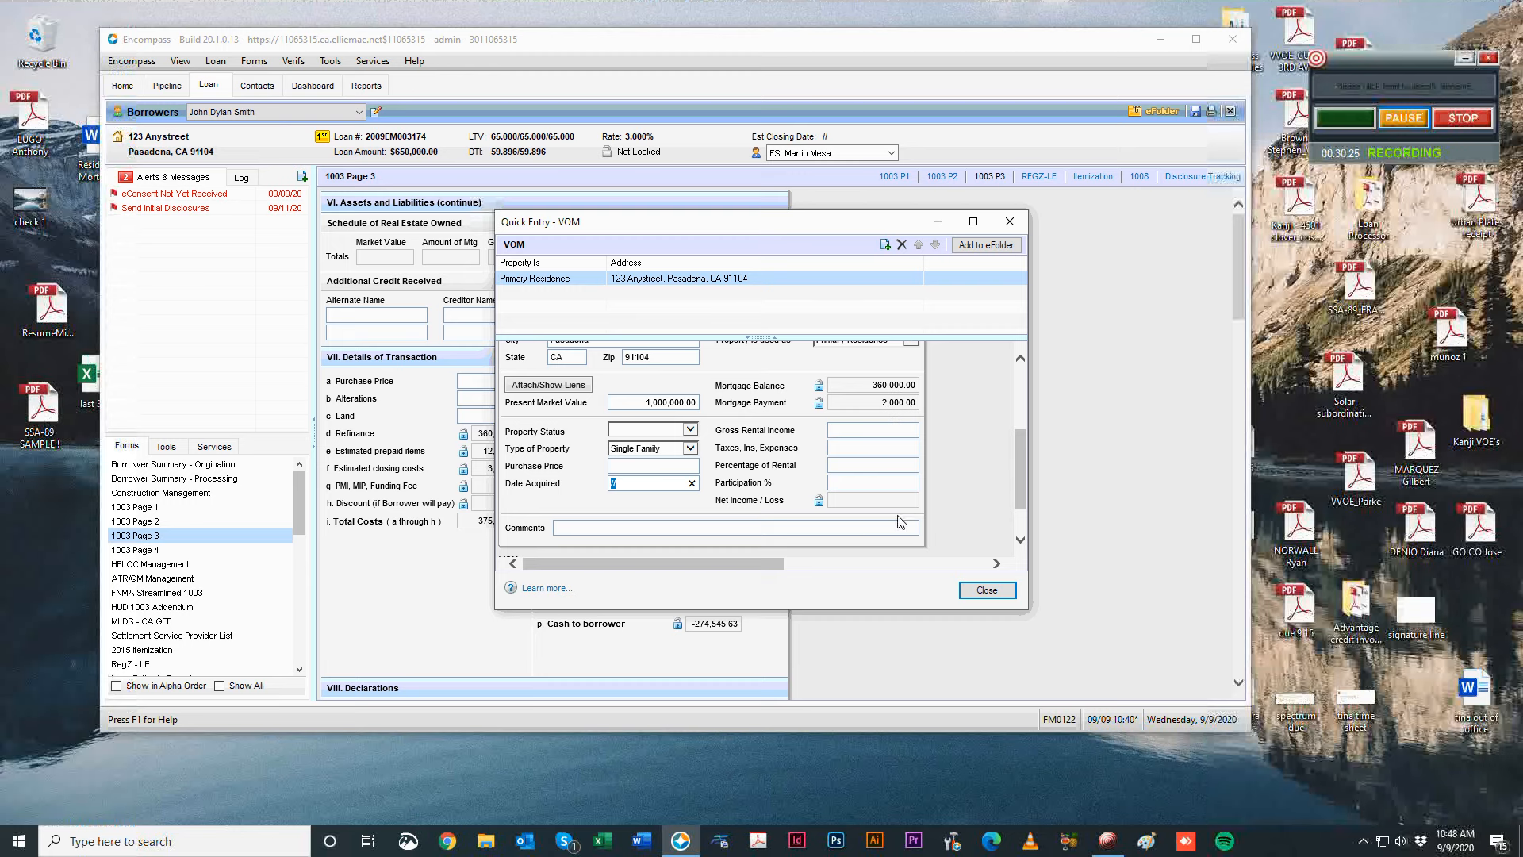
{"action": "scroll", "coordinate": [901, 521], "scroll_direction": "up", "scroll_amount": 1}
{"action": "left_click", "coordinate": [845, 466]}
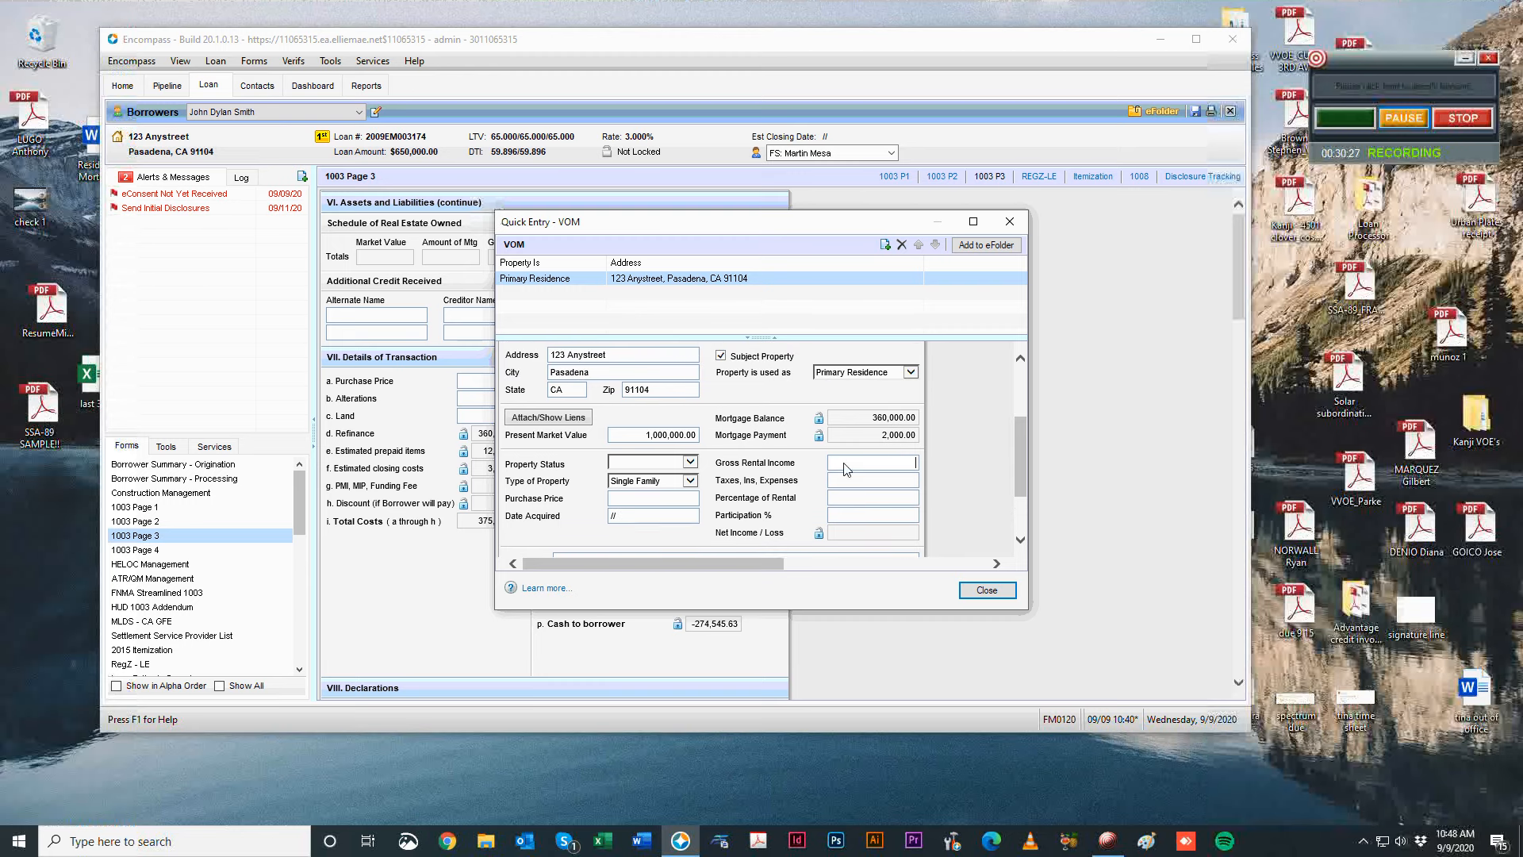
{"action": "left_click", "coordinate": [890, 518]}
{"action": "left_click", "coordinate": [890, 470]}
{"action": "scroll", "coordinate": [785, 456], "scroll_direction": "up", "scroll_amount": 3}
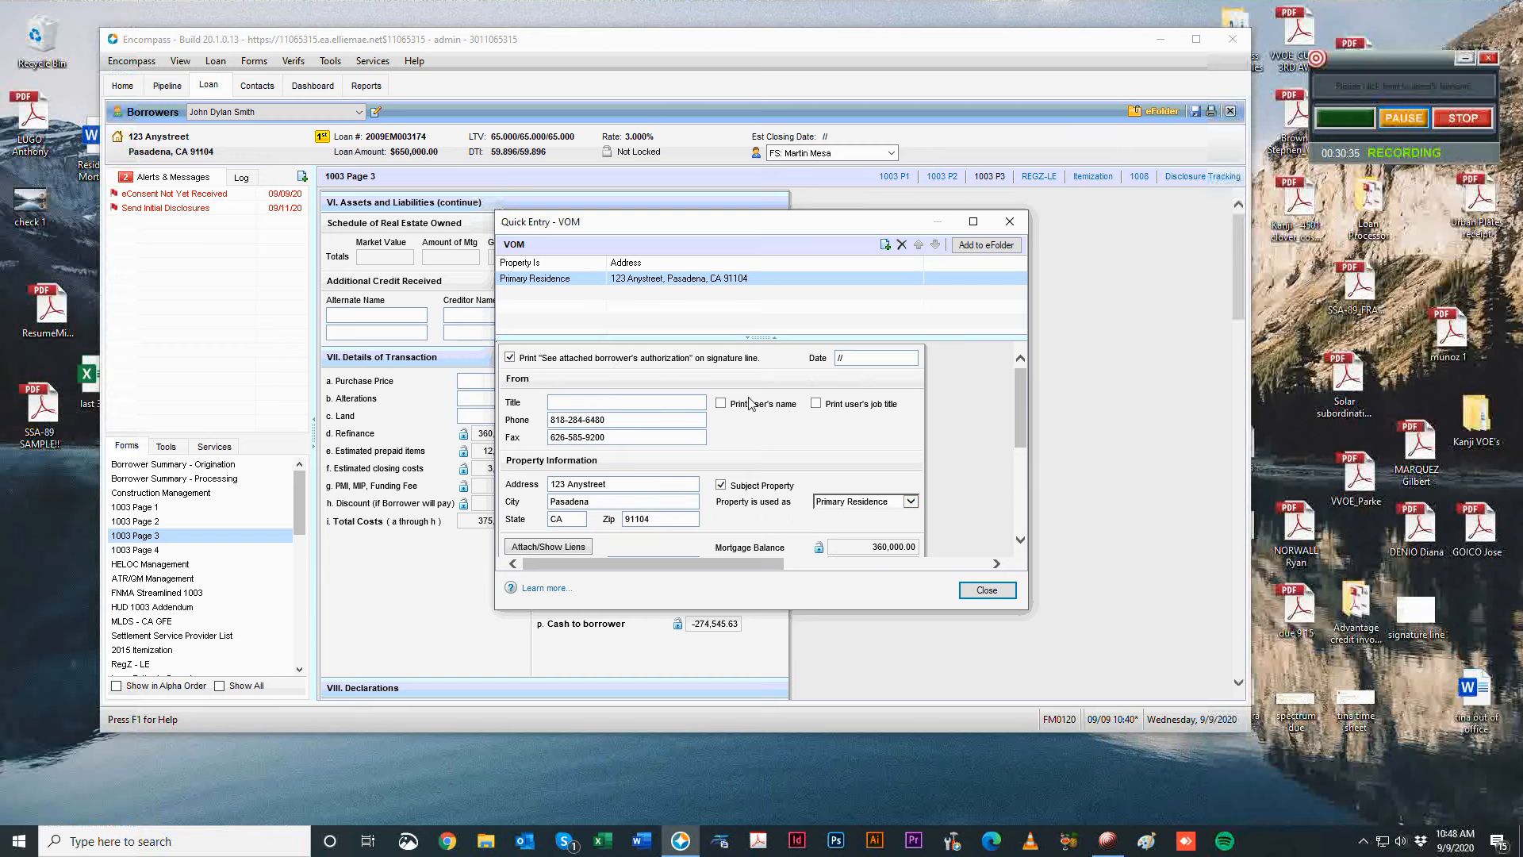
{"action": "scroll", "coordinate": [932, 447], "scroll_direction": "down", "scroll_amount": 1}
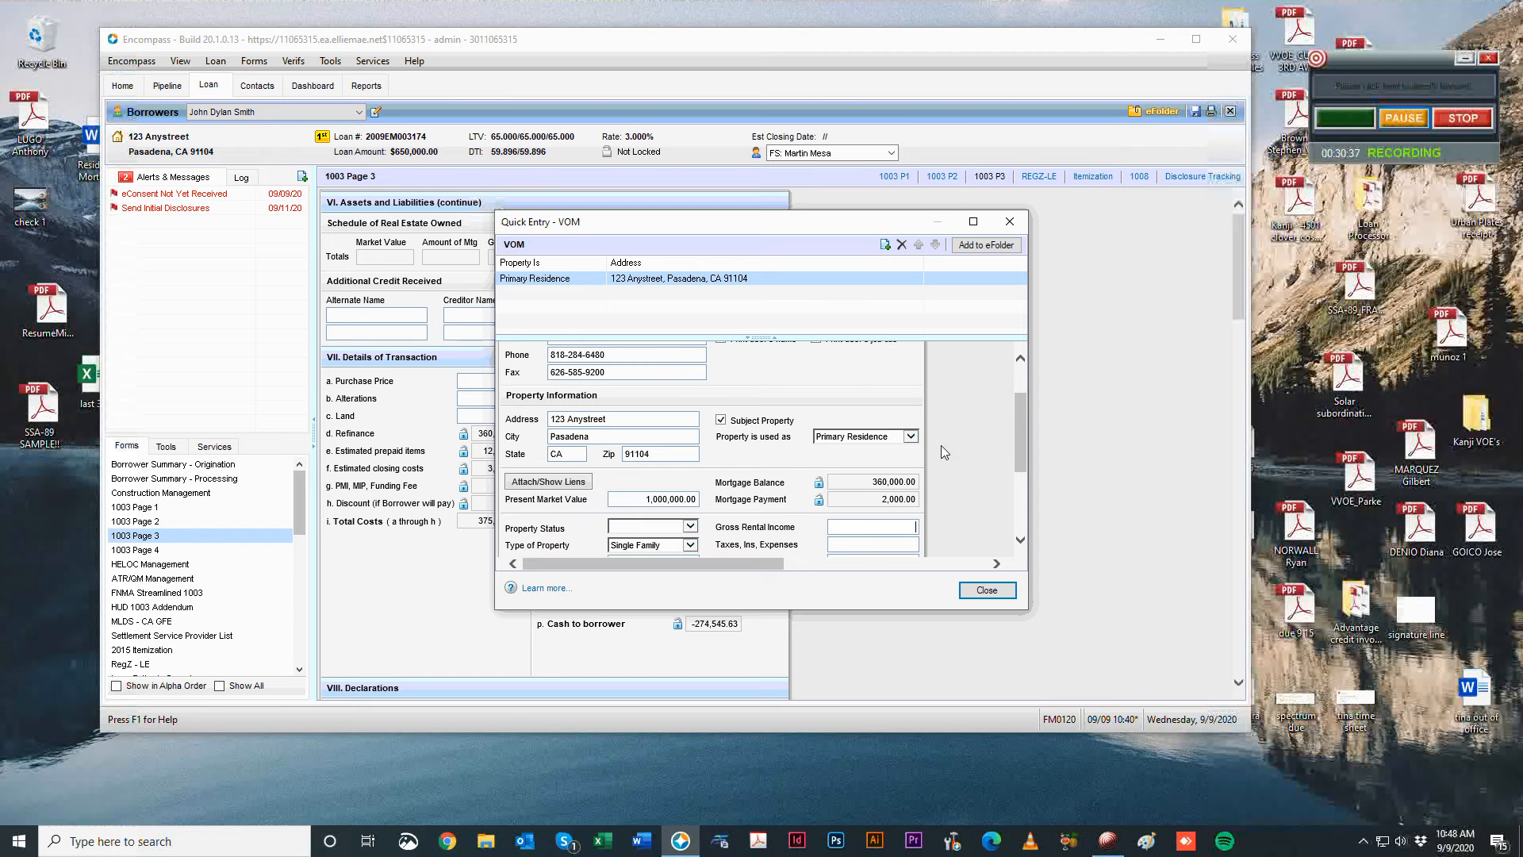
{"action": "scroll", "coordinate": [948, 441], "scroll_direction": "up", "scroll_amount": 1}
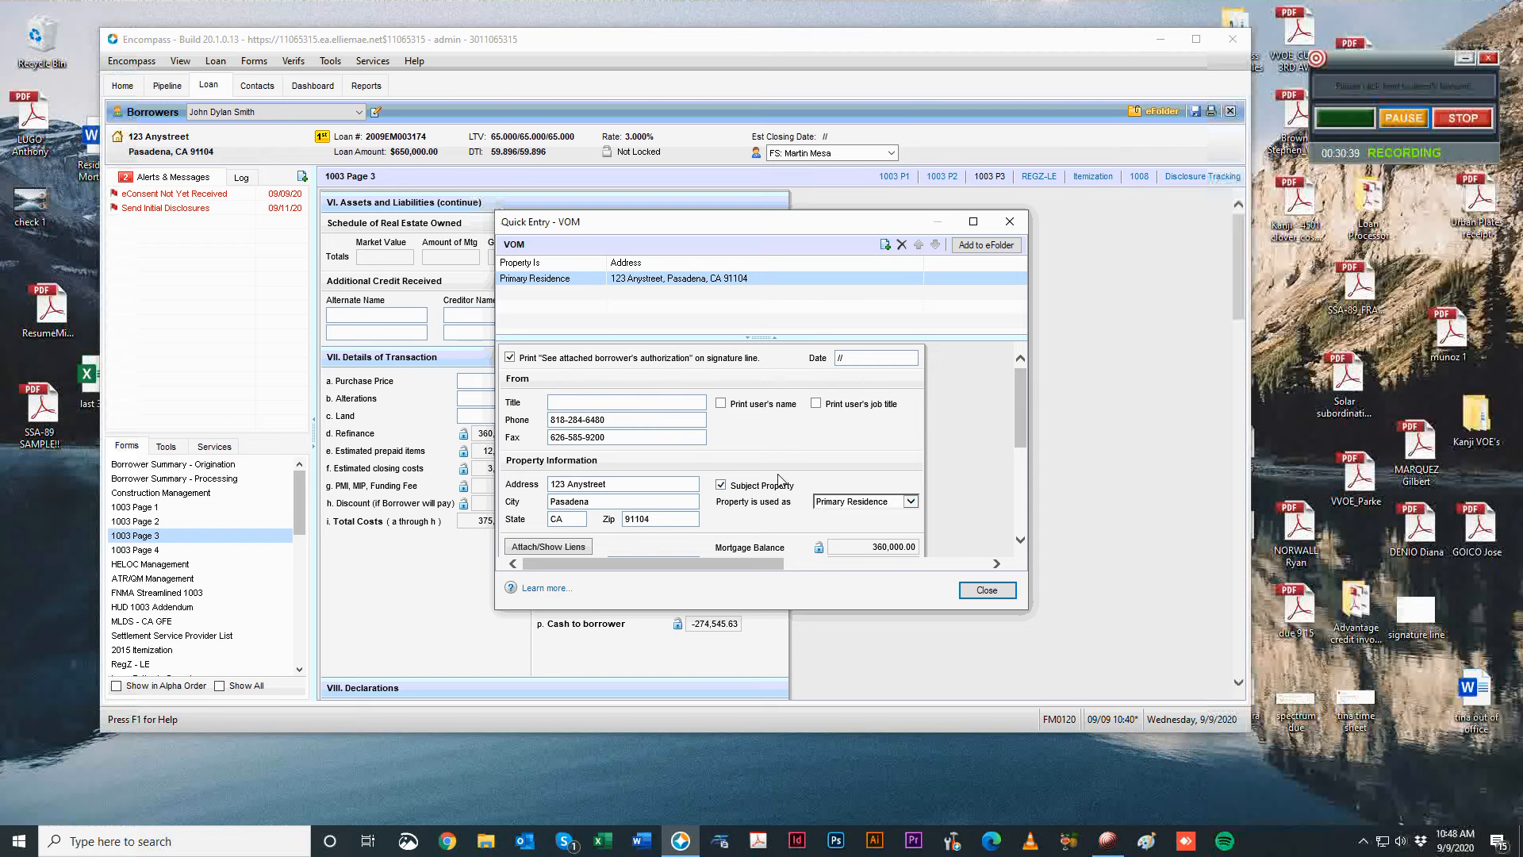
{"action": "scroll", "coordinate": [850, 460], "scroll_direction": "down", "scroll_amount": 1}
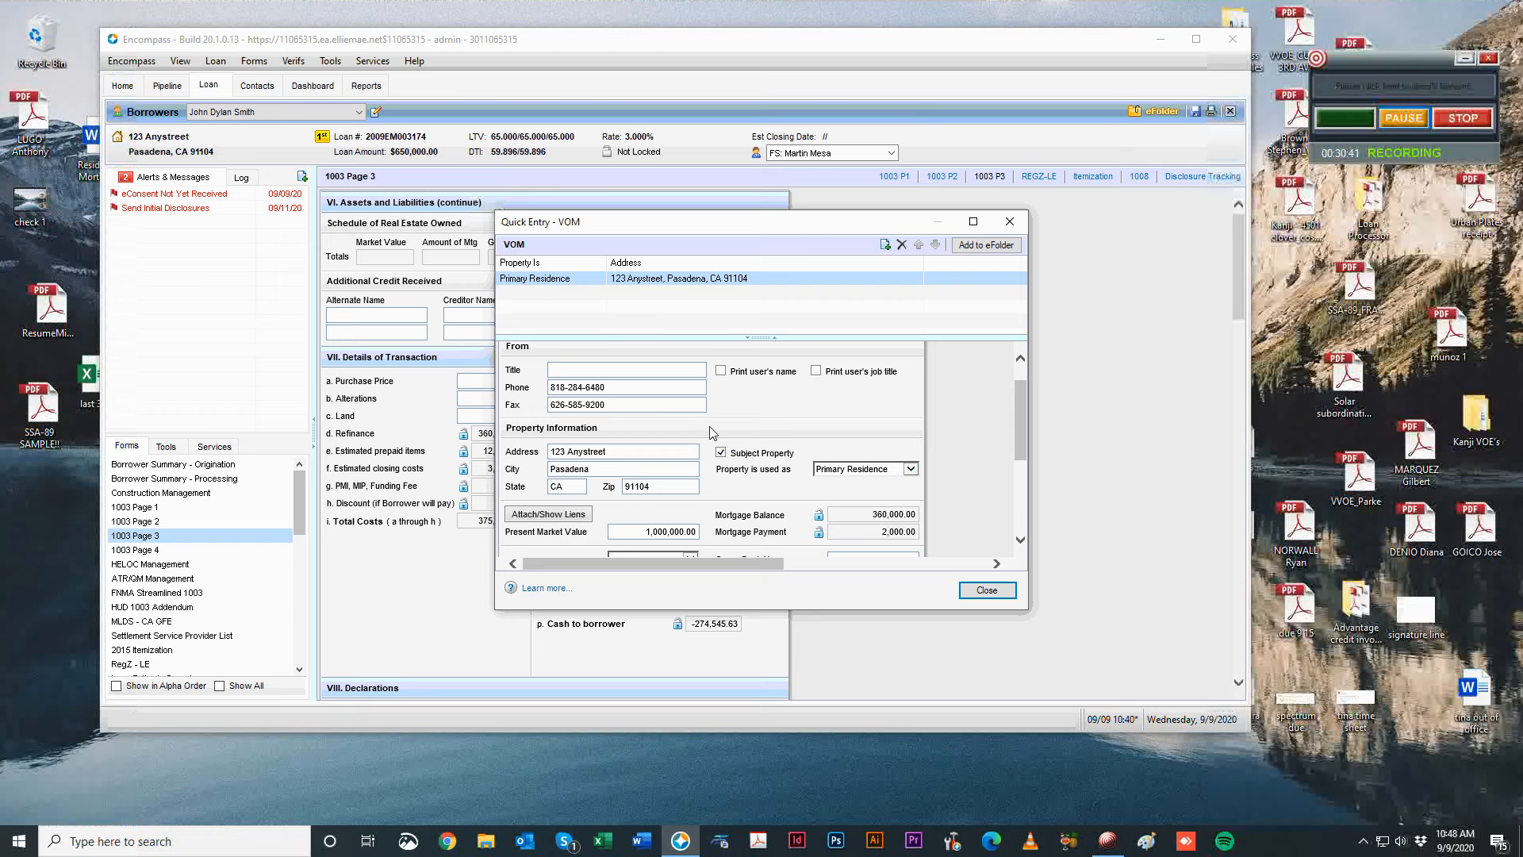
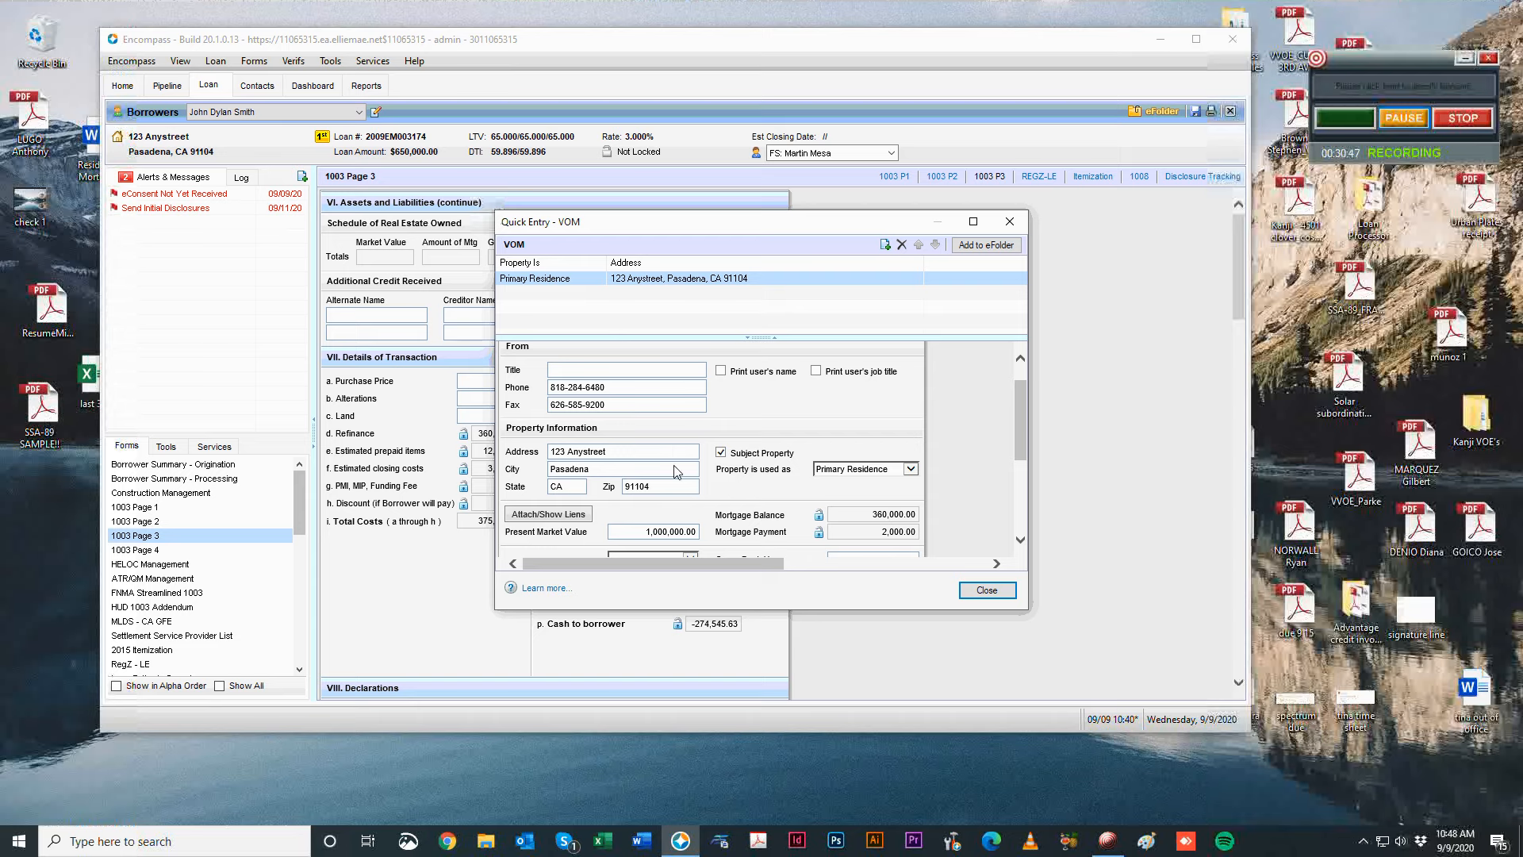
Check the linked mortgages, property use and status, keeping the property type Single Family.
{"action": "left_click", "coordinate": [537, 516]}
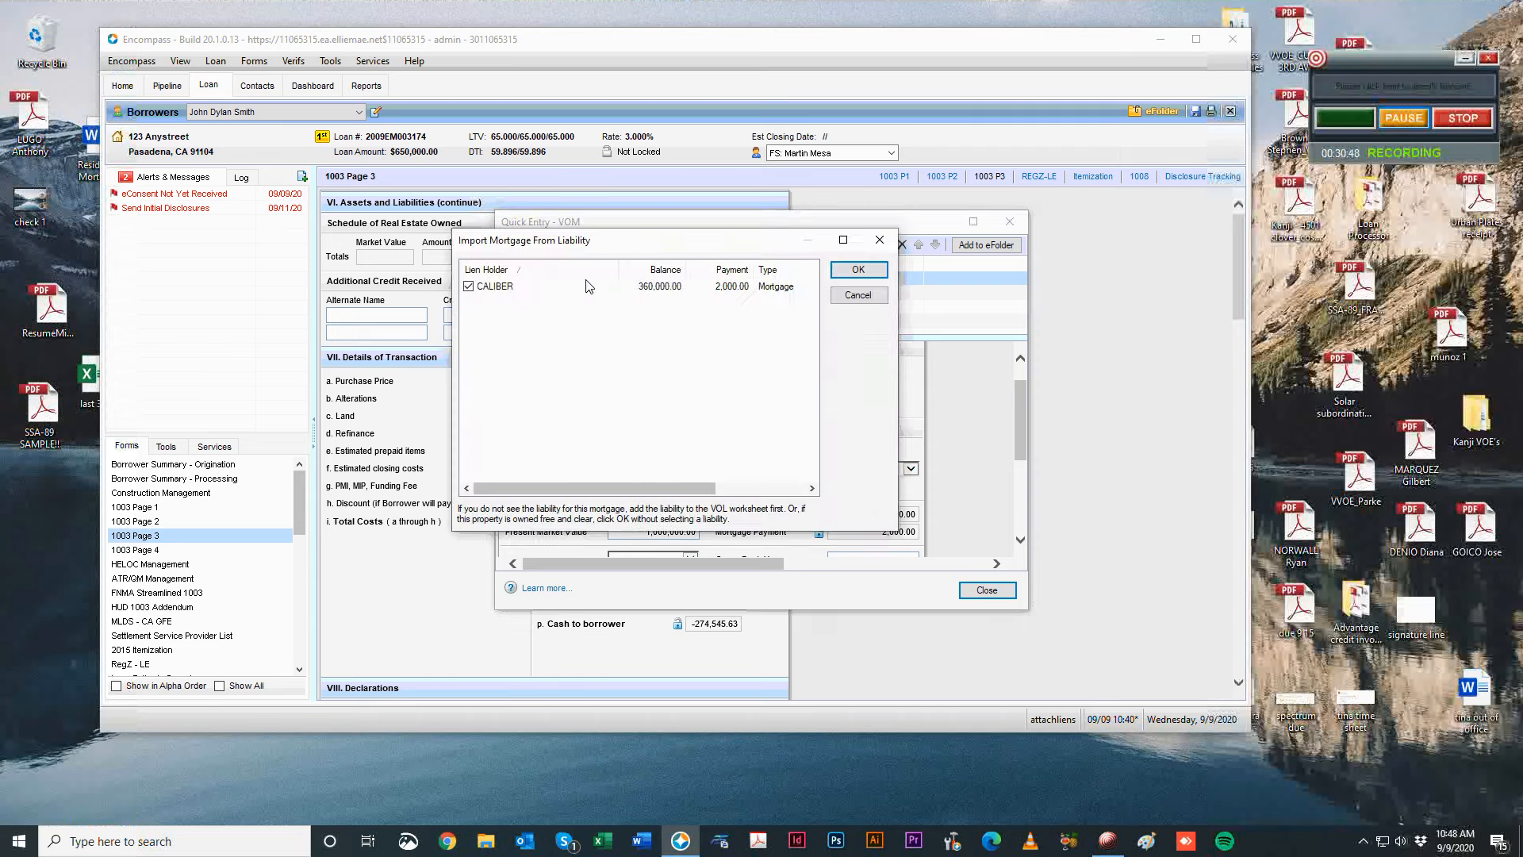
{"action": "left_click", "coordinate": [873, 242]}
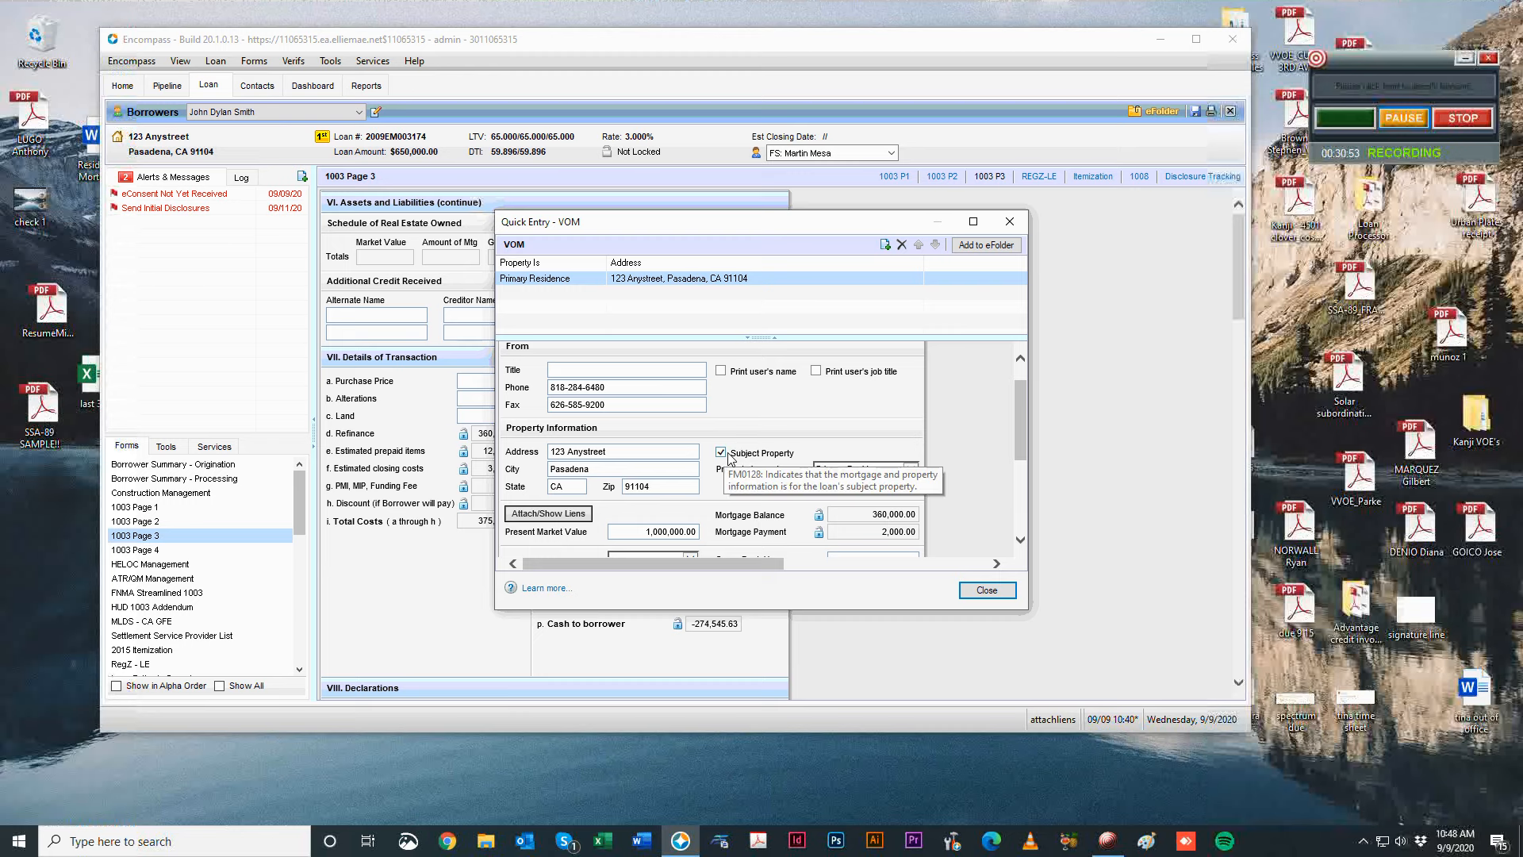
{"action": "left_click", "coordinate": [829, 469]}
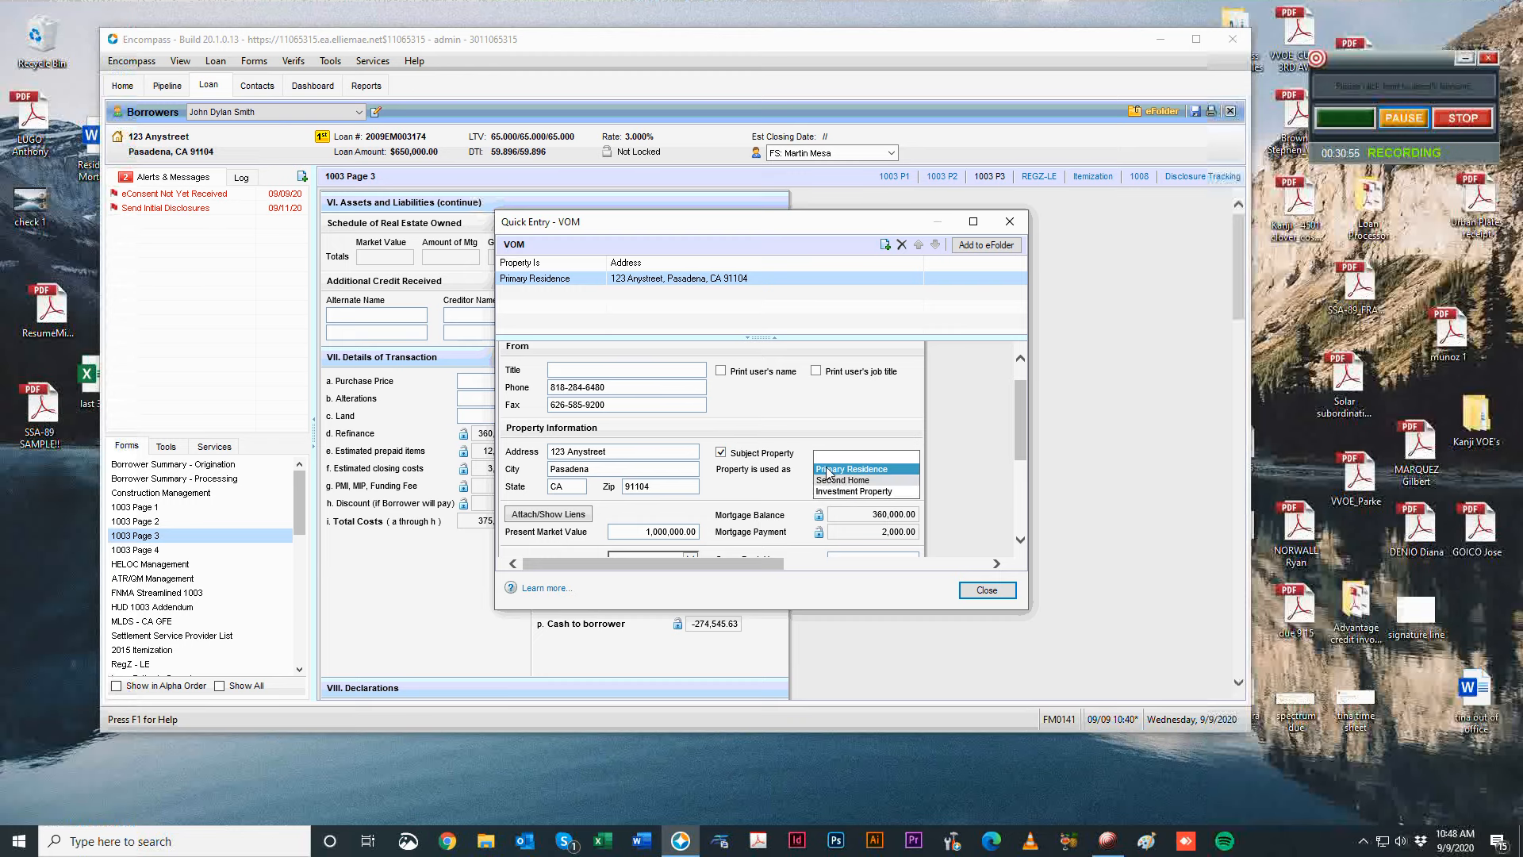
{"action": "left_click", "coordinate": [827, 469]}
{"action": "scroll", "coordinate": [781, 456], "scroll_direction": "down", "scroll_amount": 1}
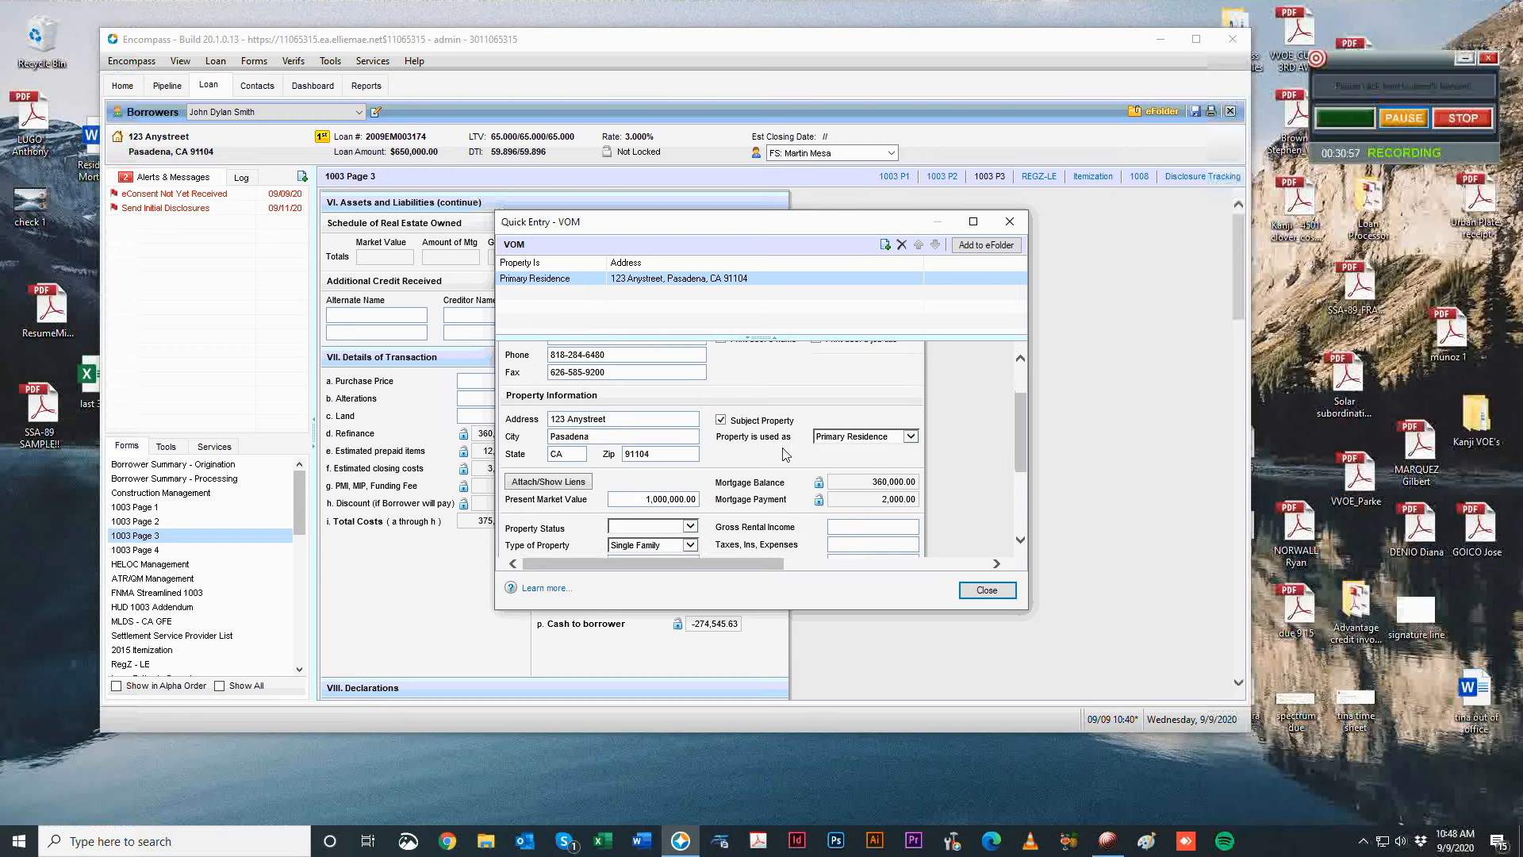
{"action": "scroll", "coordinate": [631, 512], "scroll_direction": "down", "scroll_amount": 1}
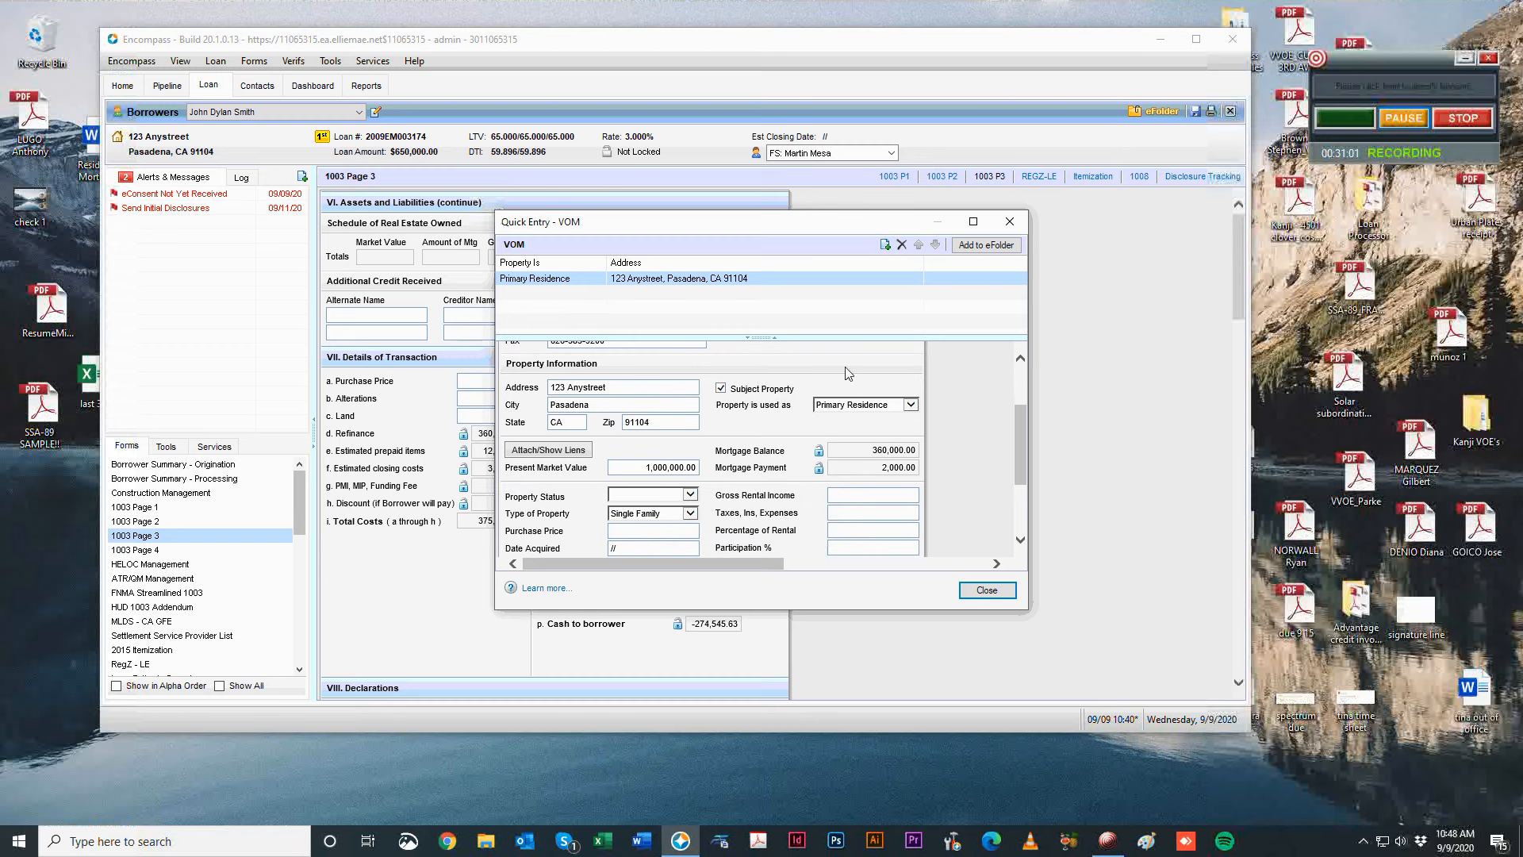
{"action": "scroll", "coordinate": [814, 545], "scroll_direction": "down", "scroll_amount": 1}
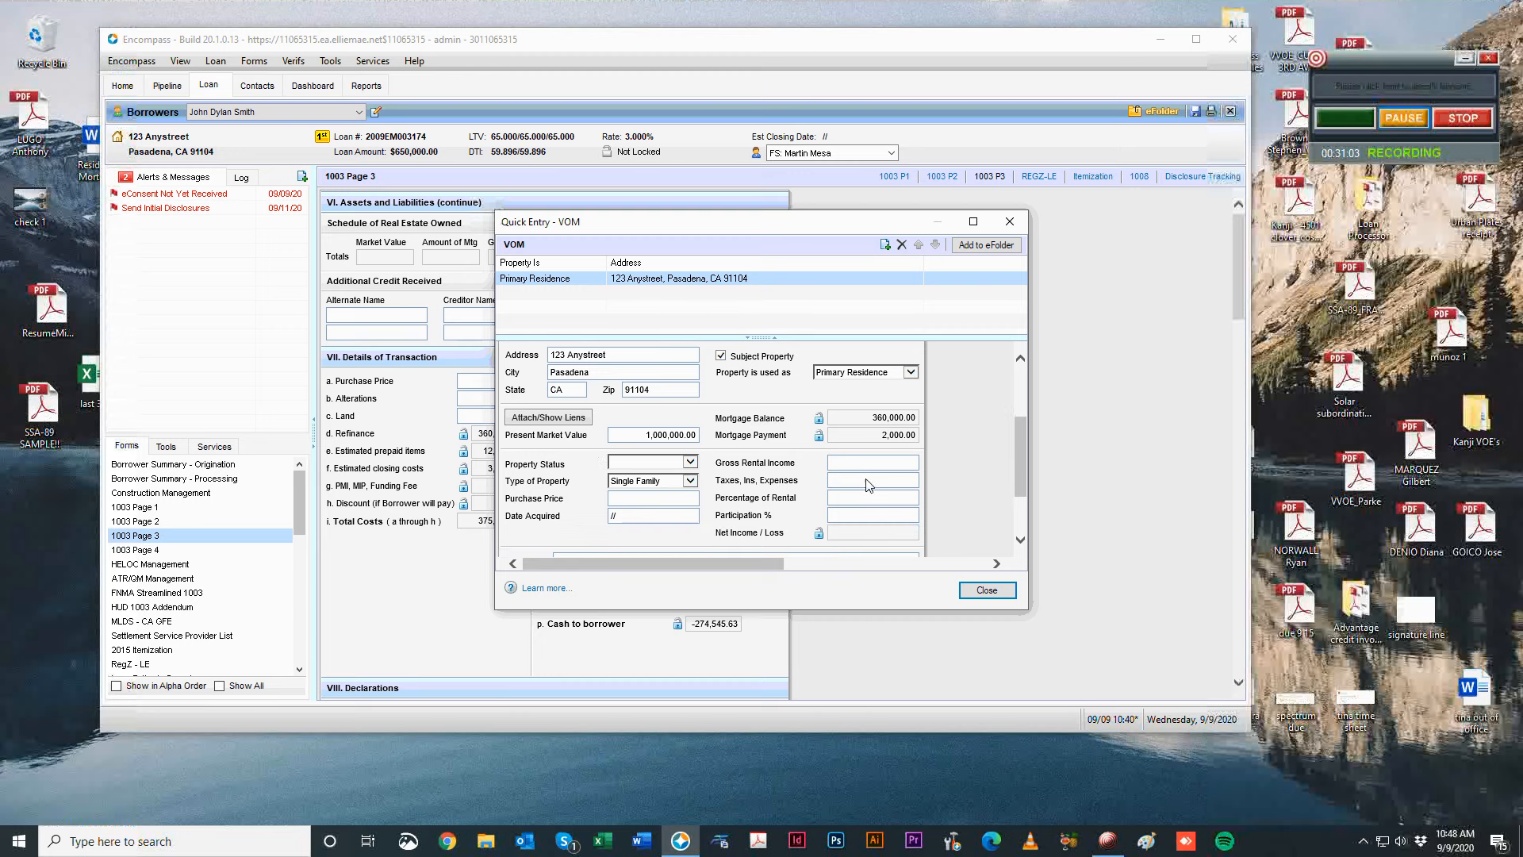
{"action": "left_click", "coordinate": [690, 462]}
{"action": "left_click", "coordinate": [760, 399]}
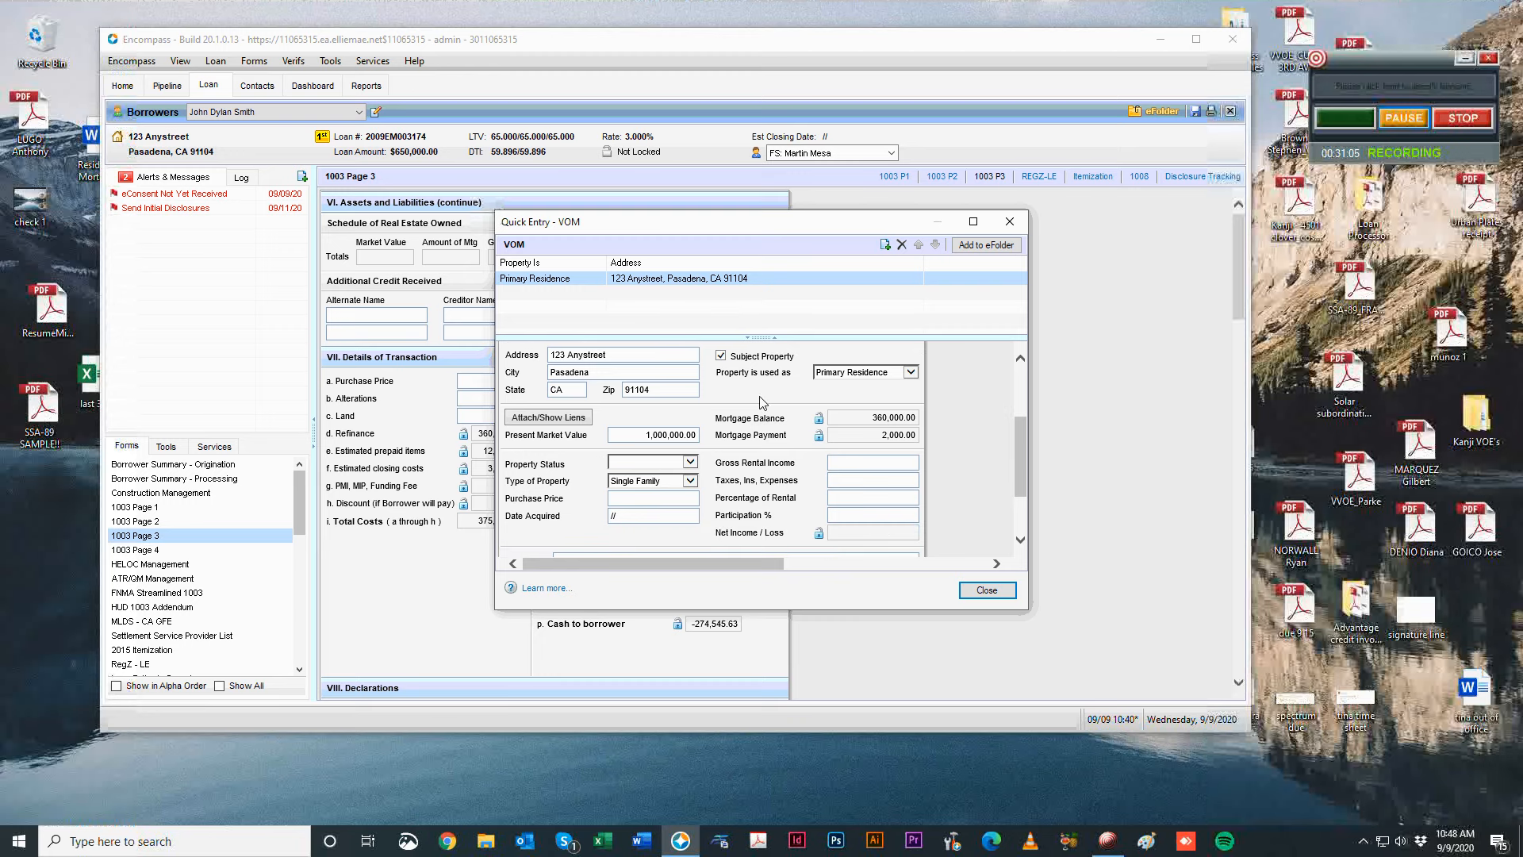
{"action": "left_click", "coordinate": [649, 481]}
{"action": "key", "text": "Tab"}
Enter Date Acquired 12/05/2005 and change the property use to Investment Property.
{"action": "type", "text": "12/05/2005"}
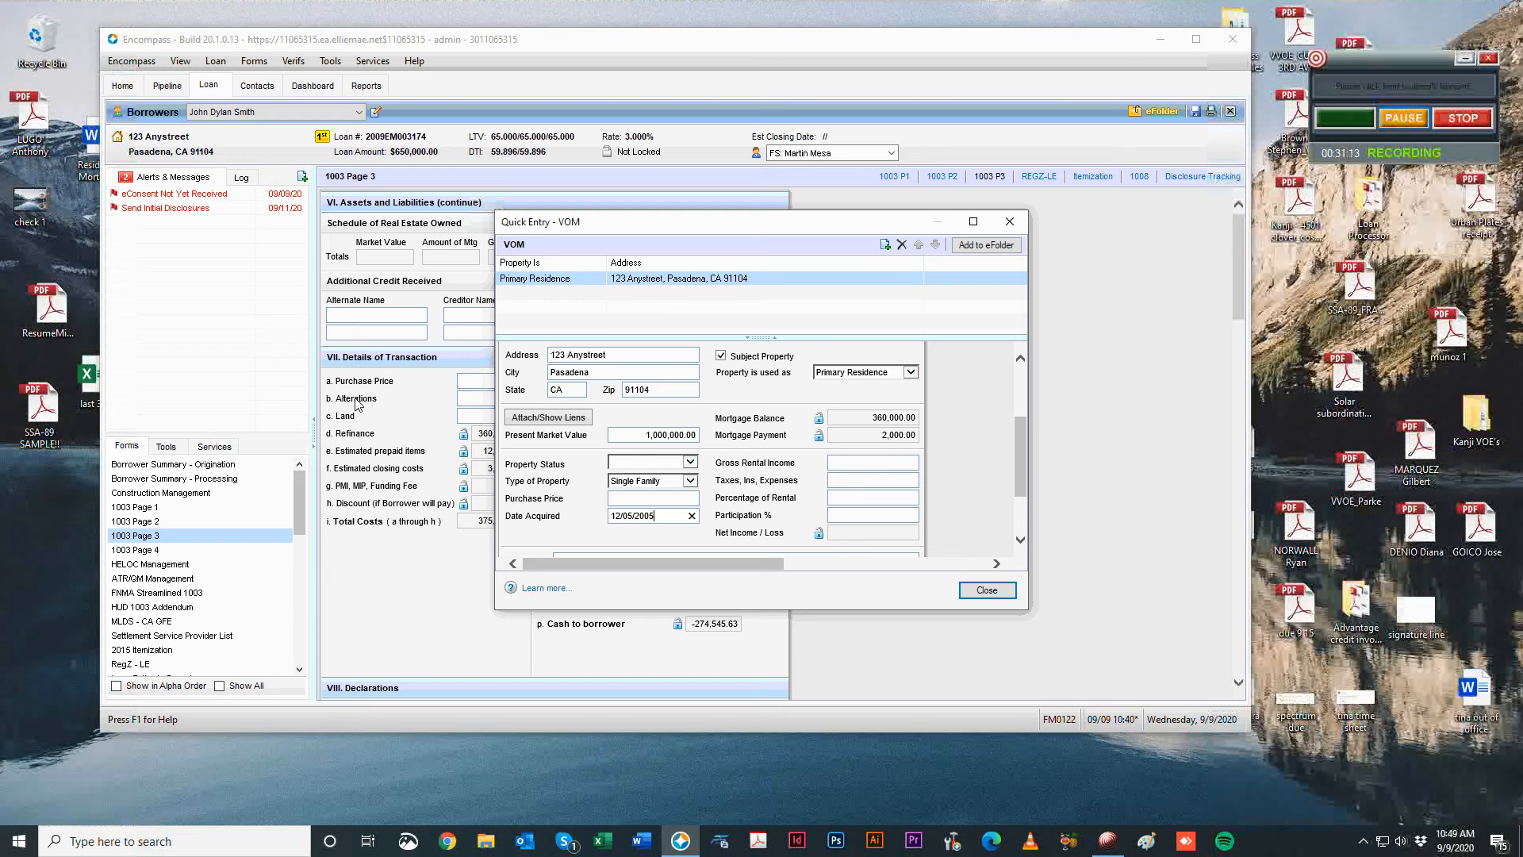
{"action": "left_click", "coordinate": [560, 515]}
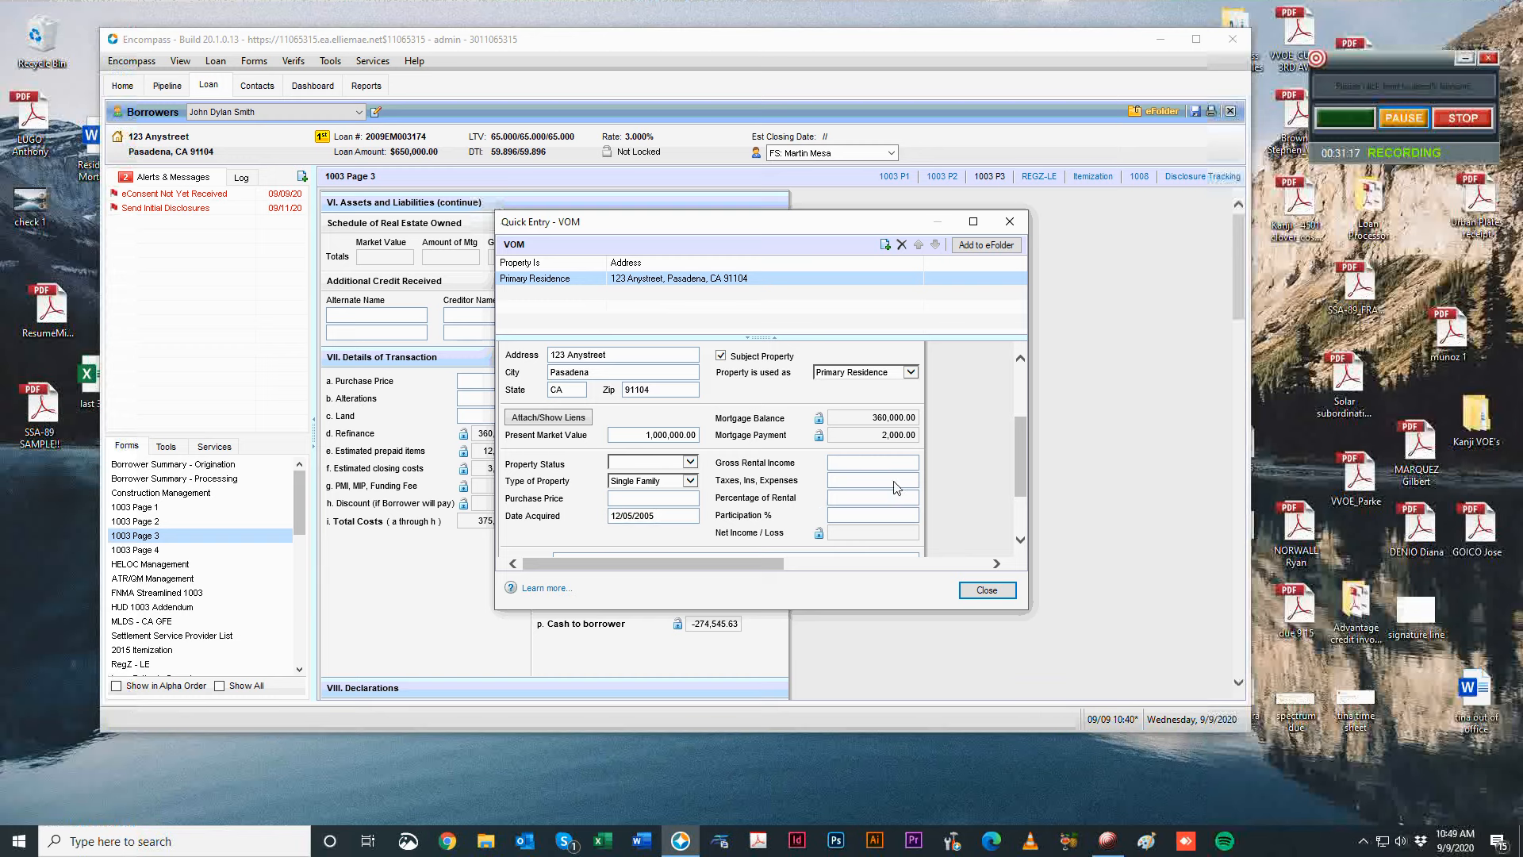
{"action": "scroll", "coordinate": [895, 486], "scroll_direction": "up", "scroll_amount": 2}
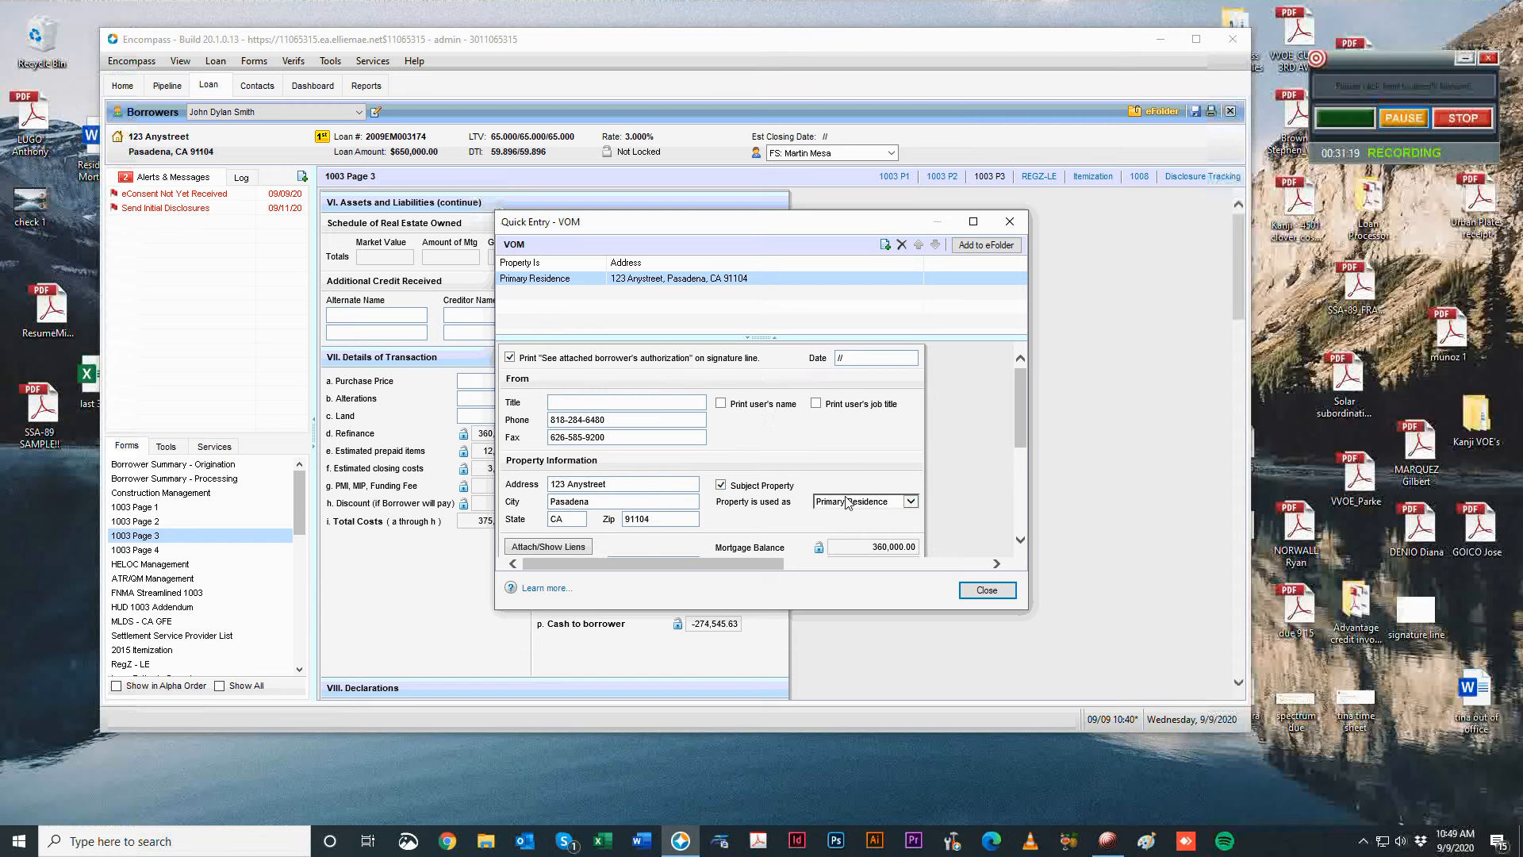
{"action": "left_click", "coordinate": [849, 501]}
{"action": "left_click", "coordinate": [849, 523]}
Enter 800 gross rental income and 555 taxes/insurance/expenses, then close the VOM entry.
{"action": "scroll", "coordinate": [872, 492], "scroll_direction": "down", "scroll_amount": 3}
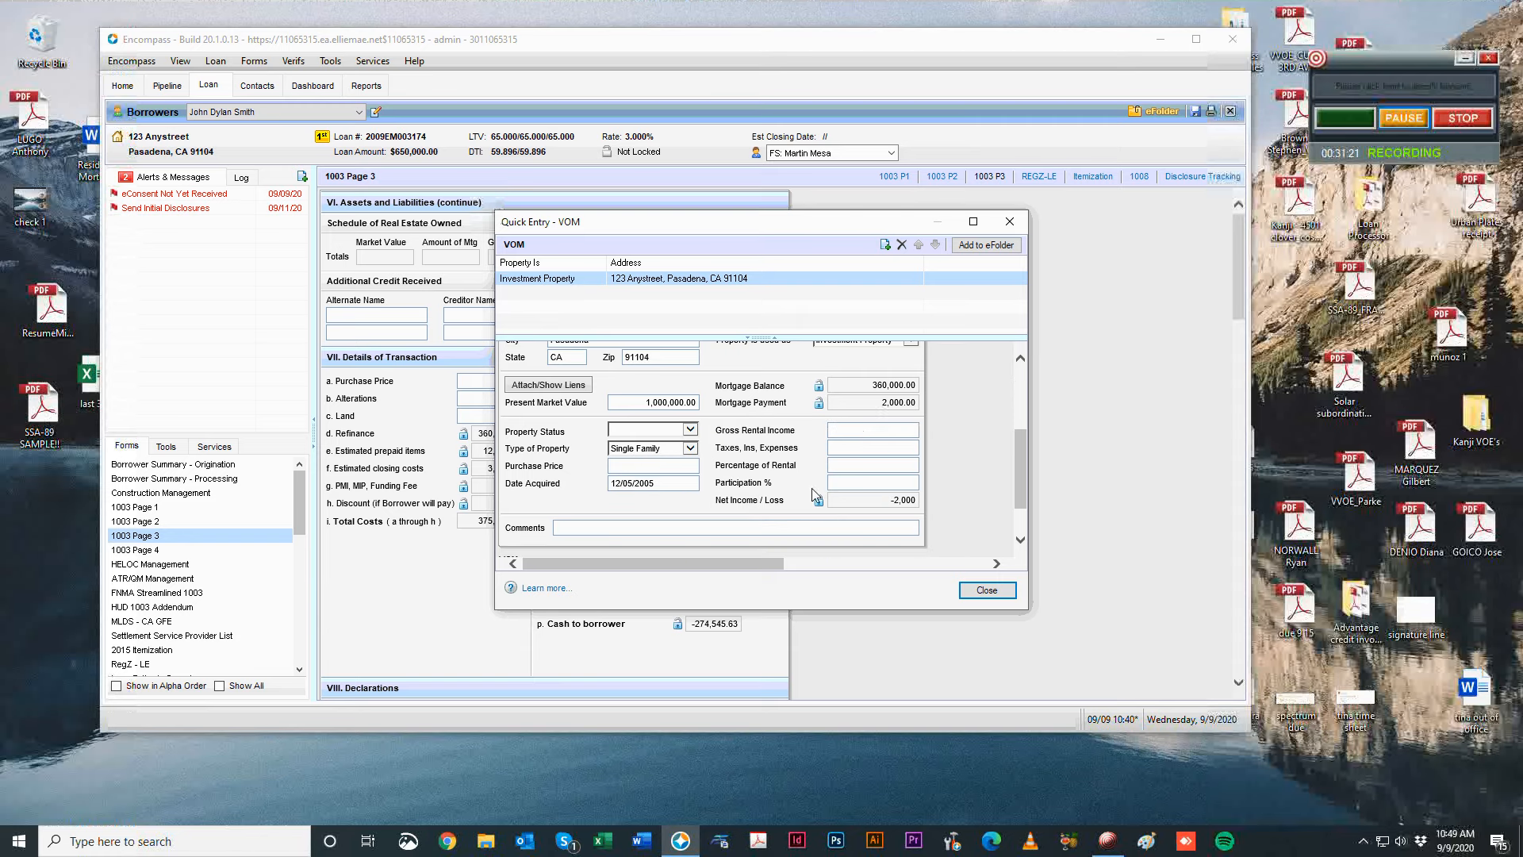
{"action": "left_click", "coordinate": [865, 431]}
{"action": "type", "text": "800"}
{"action": "key", "text": "Tab"}
{"action": "type", "text": "555"}
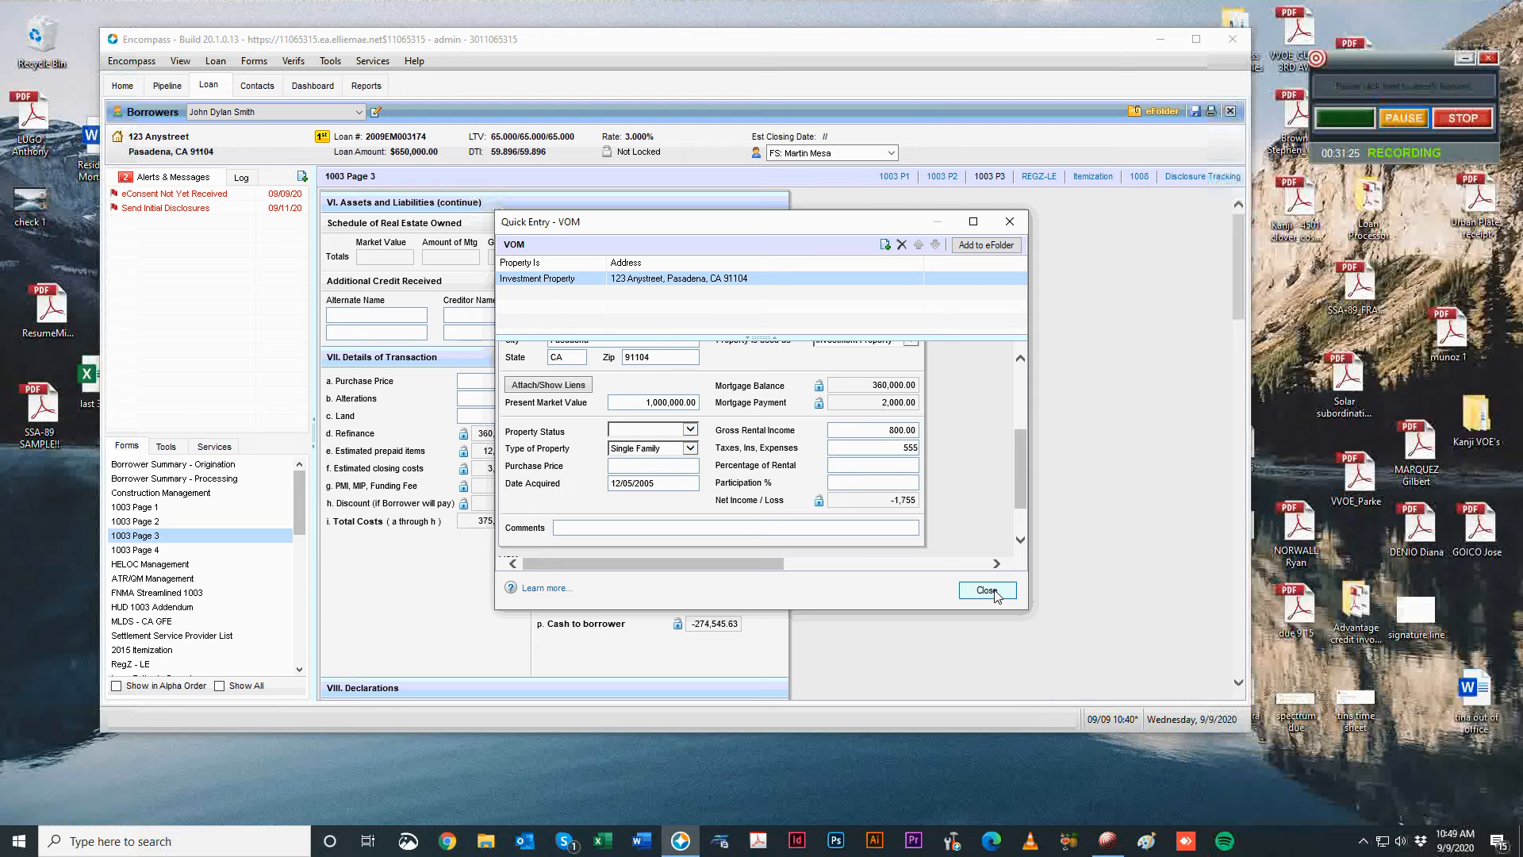
{"action": "left_click", "coordinate": [986, 591]}
{"action": "scroll", "coordinate": [808, 548], "scroll_direction": "down", "scroll_amount": 1}
{"action": "scroll", "coordinate": [809, 548], "scroll_direction": "up", "scroll_amount": 1}
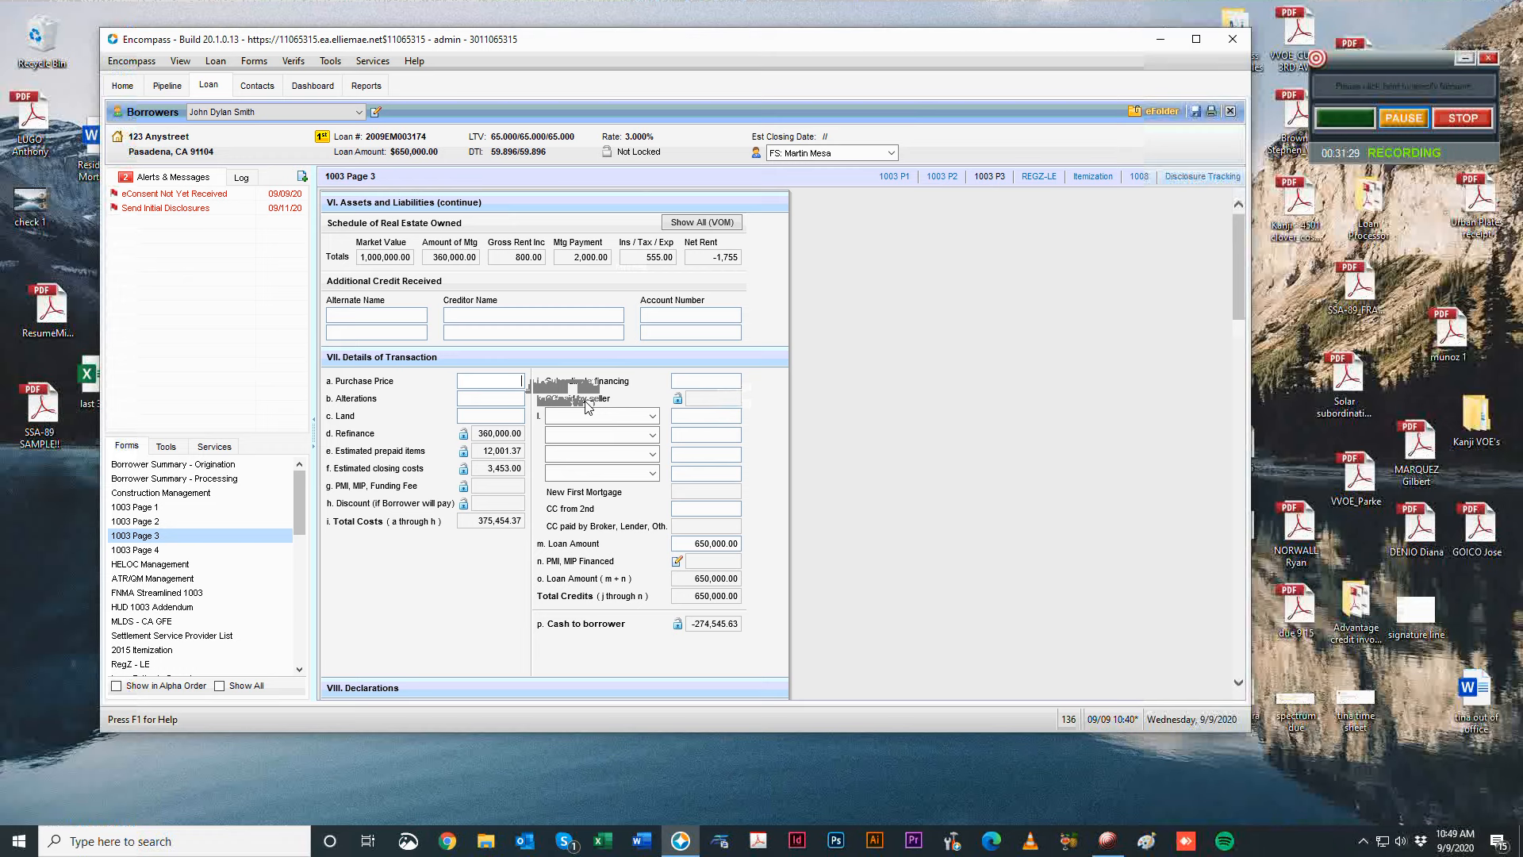
{"action": "type", "text": "888,000.00"}
{"action": "key", "text": "Tab"}
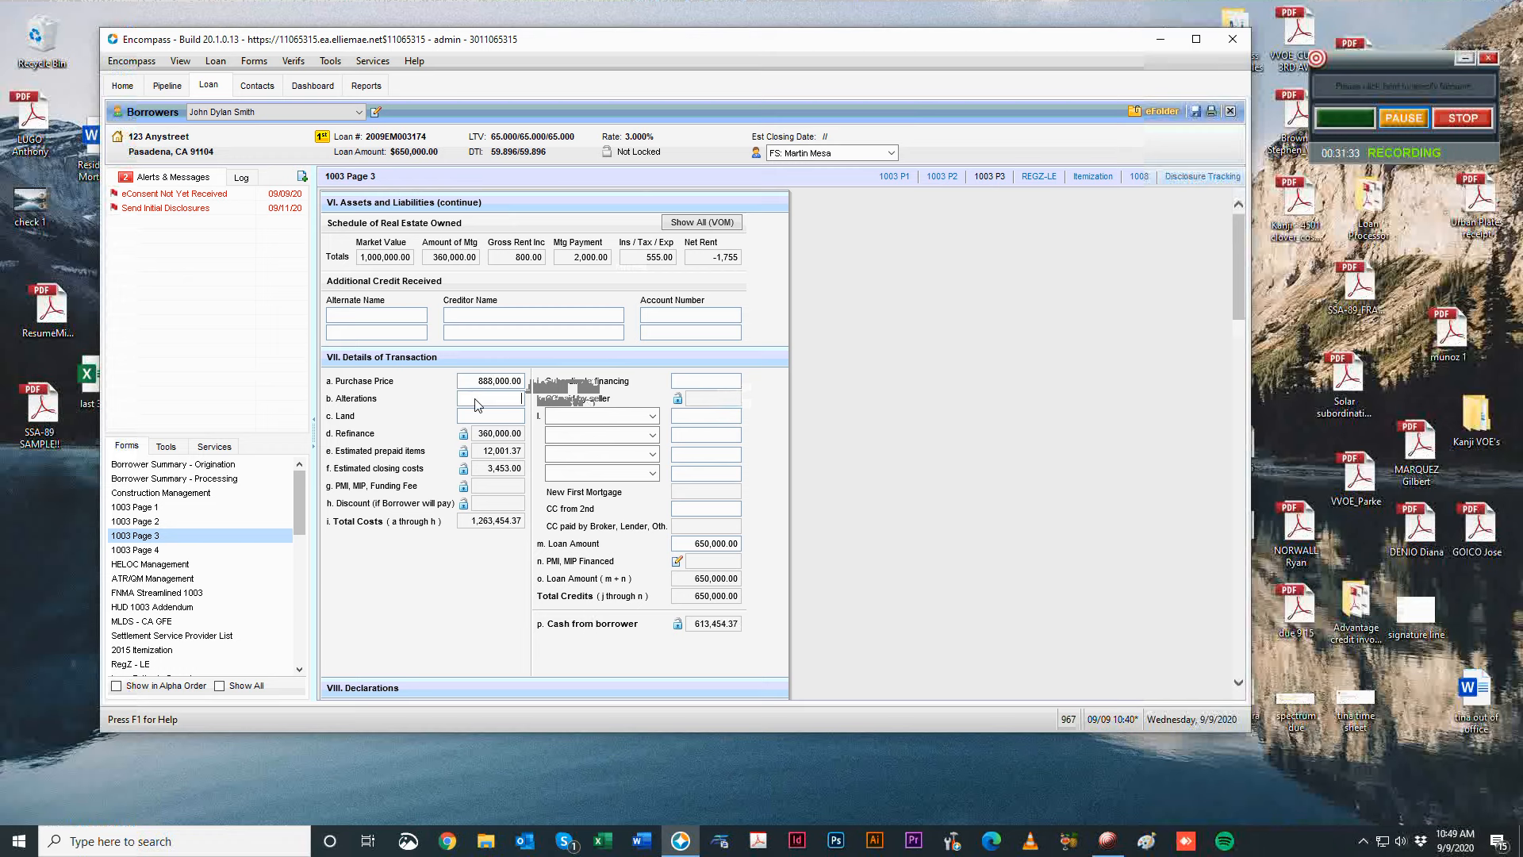
{"action": "left_click_drag", "start_coordinate": [470, 380], "coordinate": [768, 420]}
{"action": "key", "text": "BackSpace"}
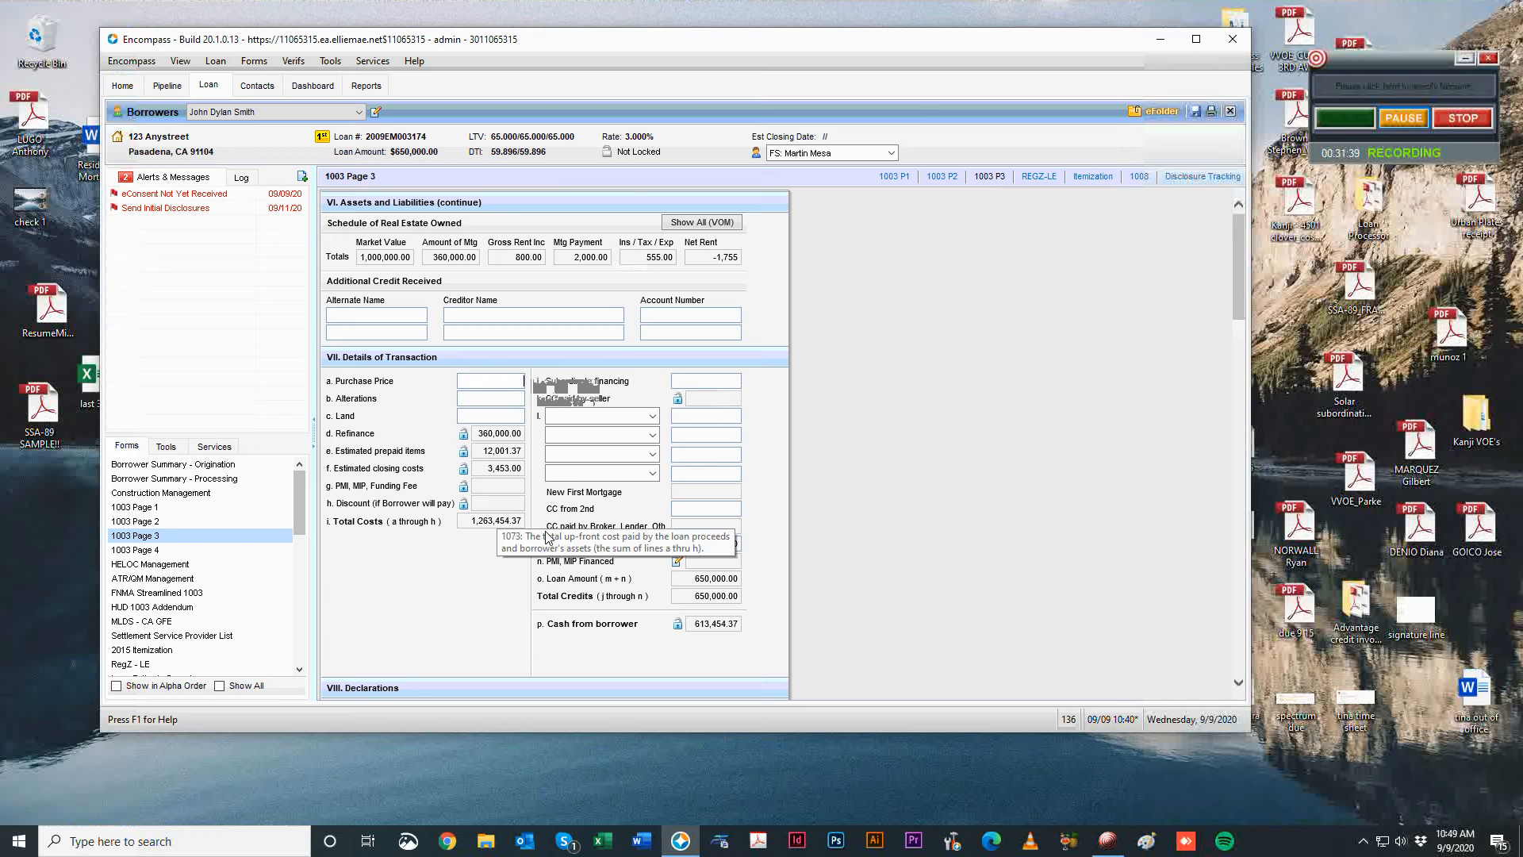
{"action": "left_click", "coordinate": [1390, 114]}
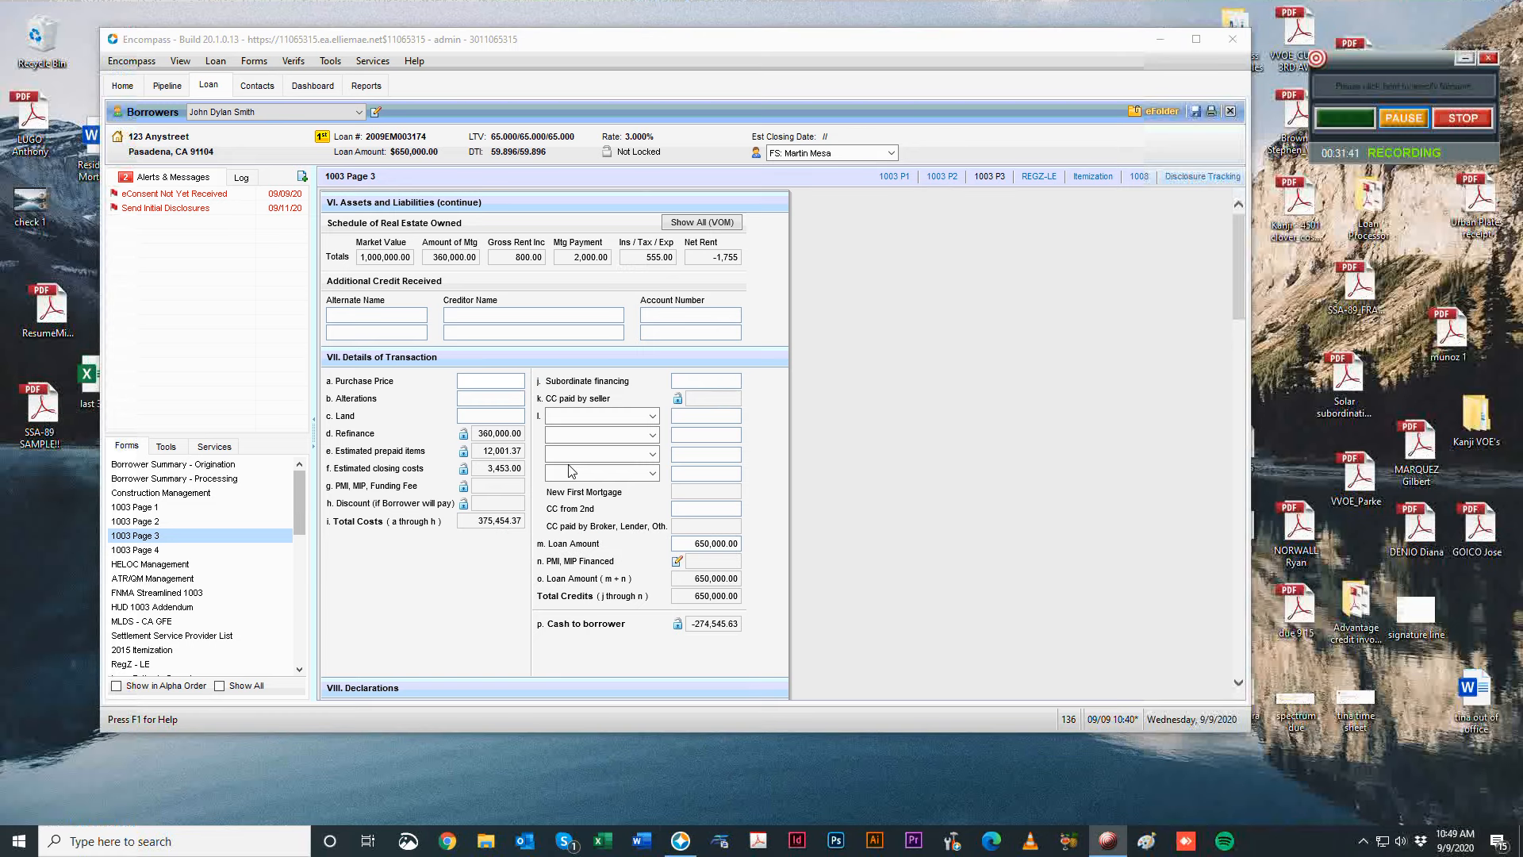
{"action": "left_click", "coordinate": [652, 416]}
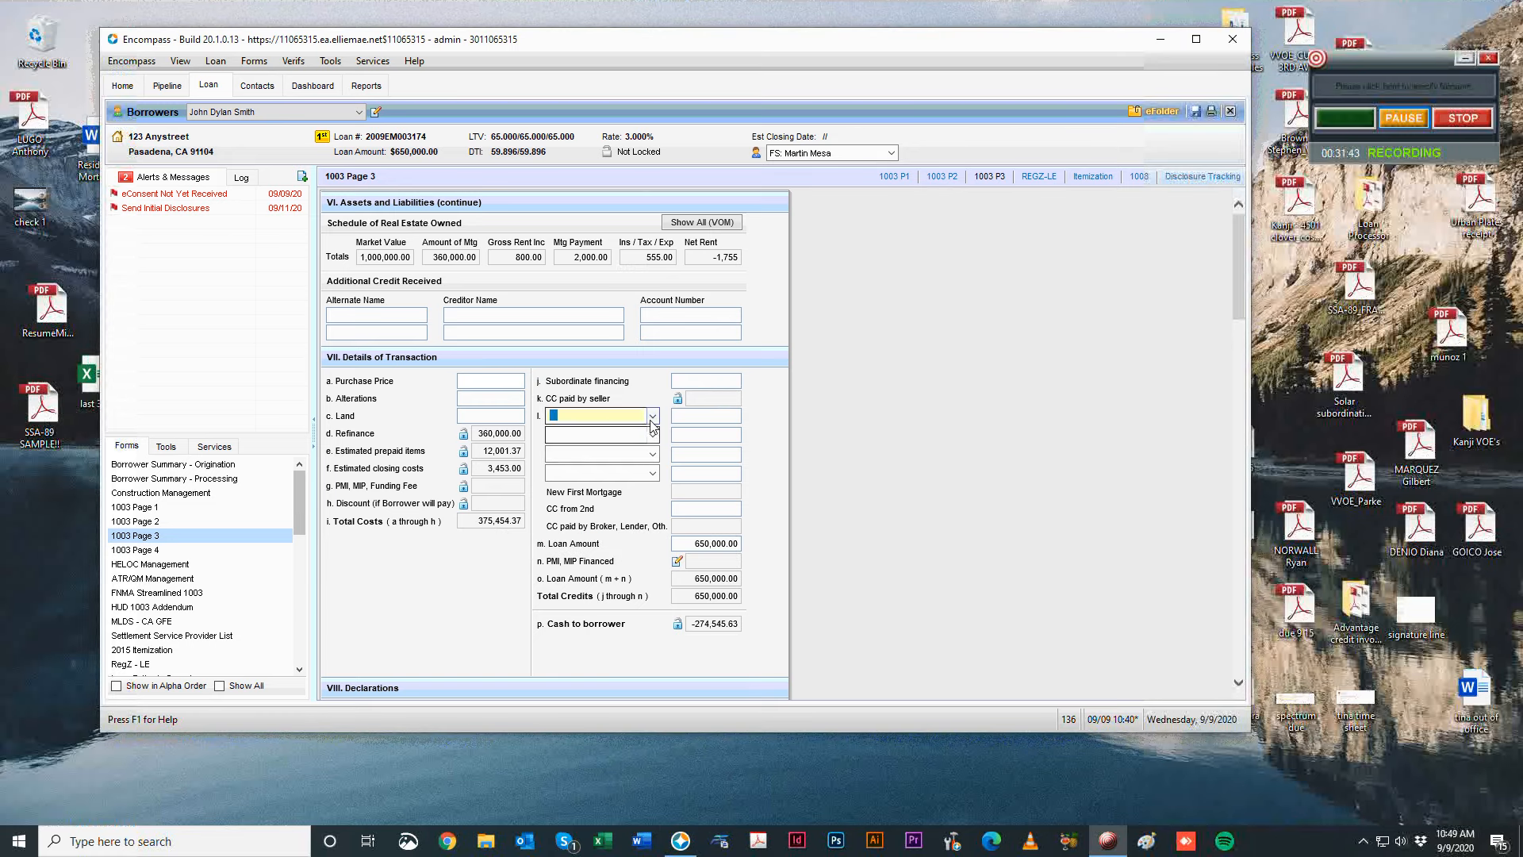
{"action": "left_click", "coordinate": [360, 445]}
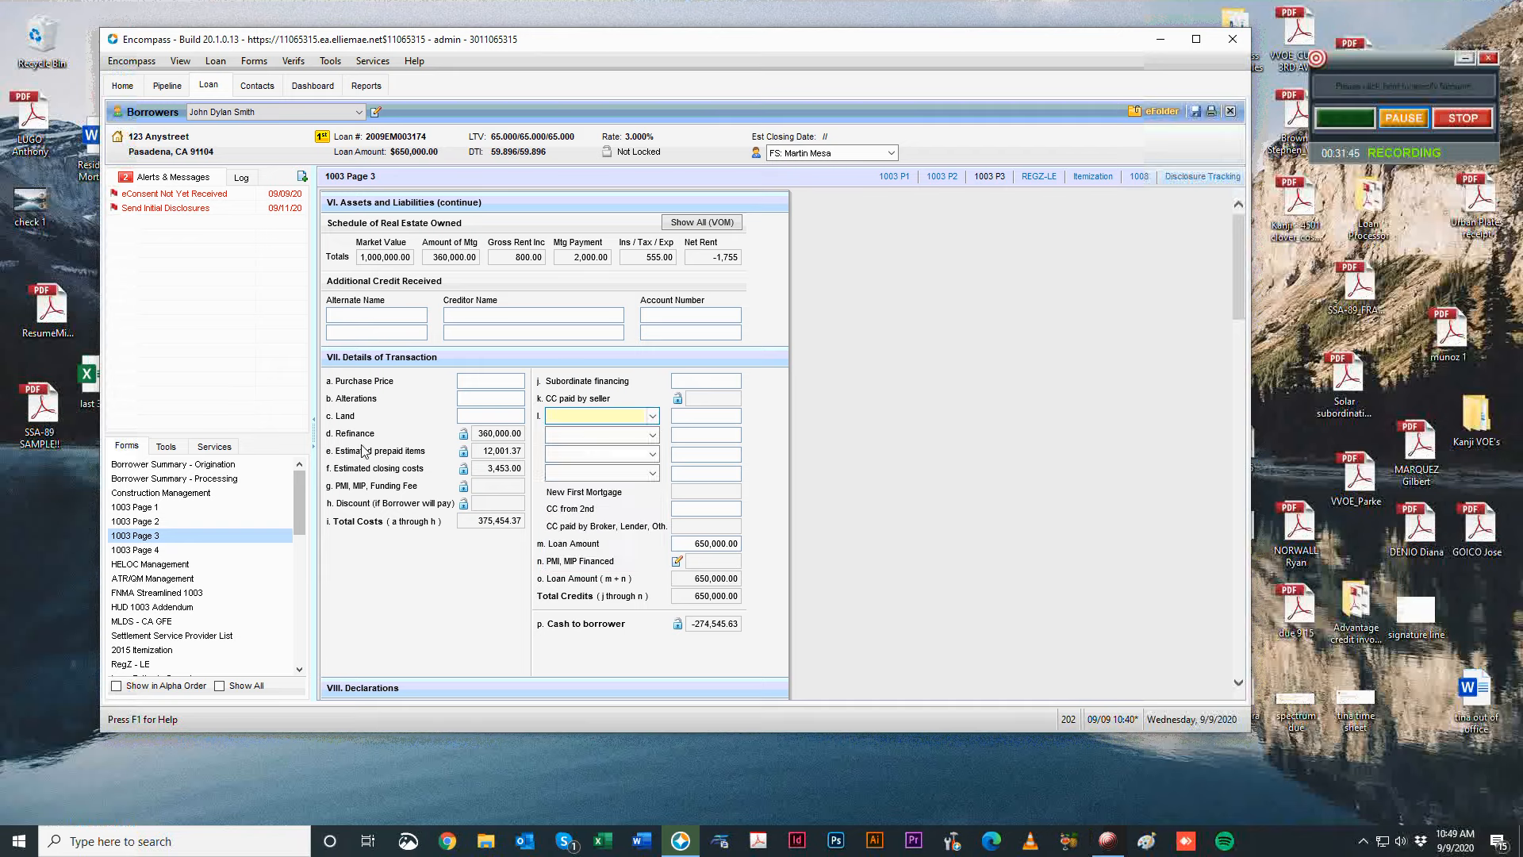
{"action": "left_click", "coordinate": [652, 414]}
Scroll 1003 Page 3 down to the VIII. Declarations section.
{"action": "left_click", "coordinate": [891, 518]}
{"action": "scroll", "coordinate": [892, 515], "scroll_direction": "down", "scroll_amount": 3}
{"action": "scroll", "coordinate": [896, 522], "scroll_direction": "down", "scroll_amount": 2}
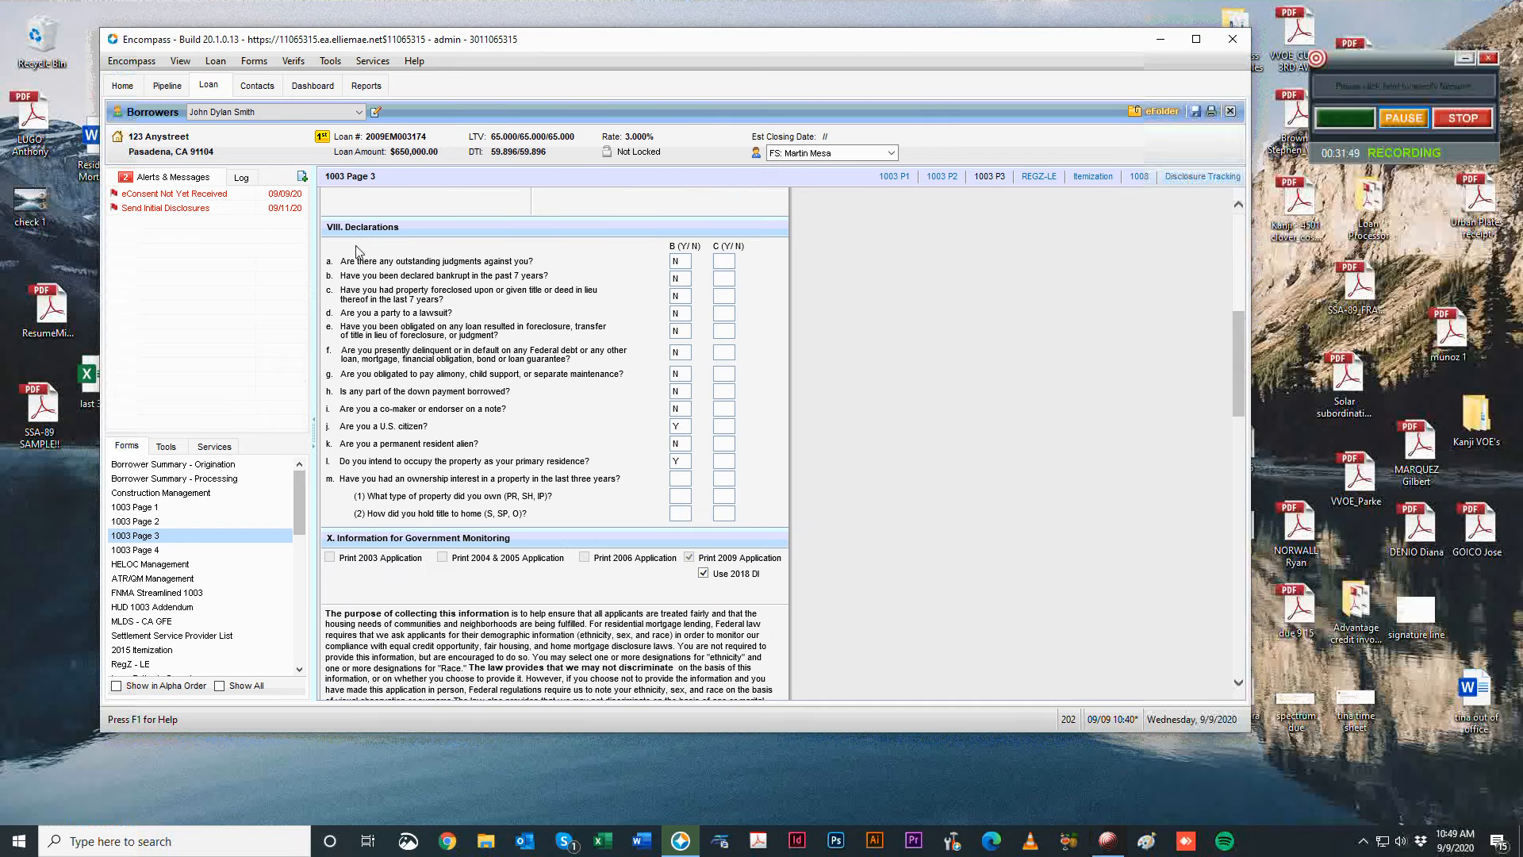
{"action": "left_click_drag", "start_coordinate": [342, 263], "coordinate": [628, 586]}
{"action": "left_click", "coordinate": [468, 478]}
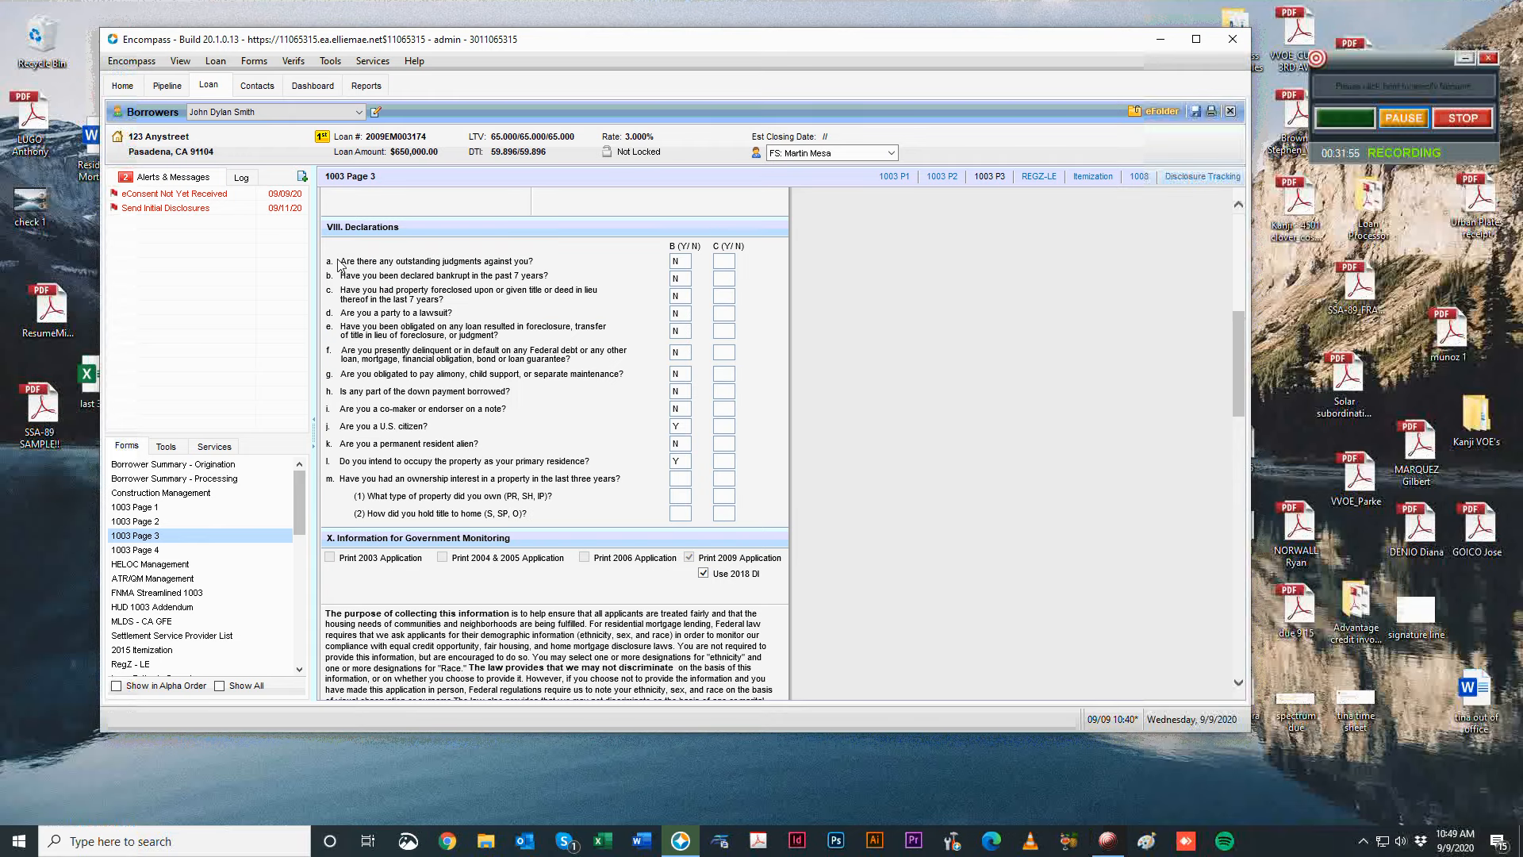
{"action": "left_click_drag", "start_coordinate": [686, 244], "coordinate": [684, 259]}
{"action": "left_click", "coordinate": [683, 259]}
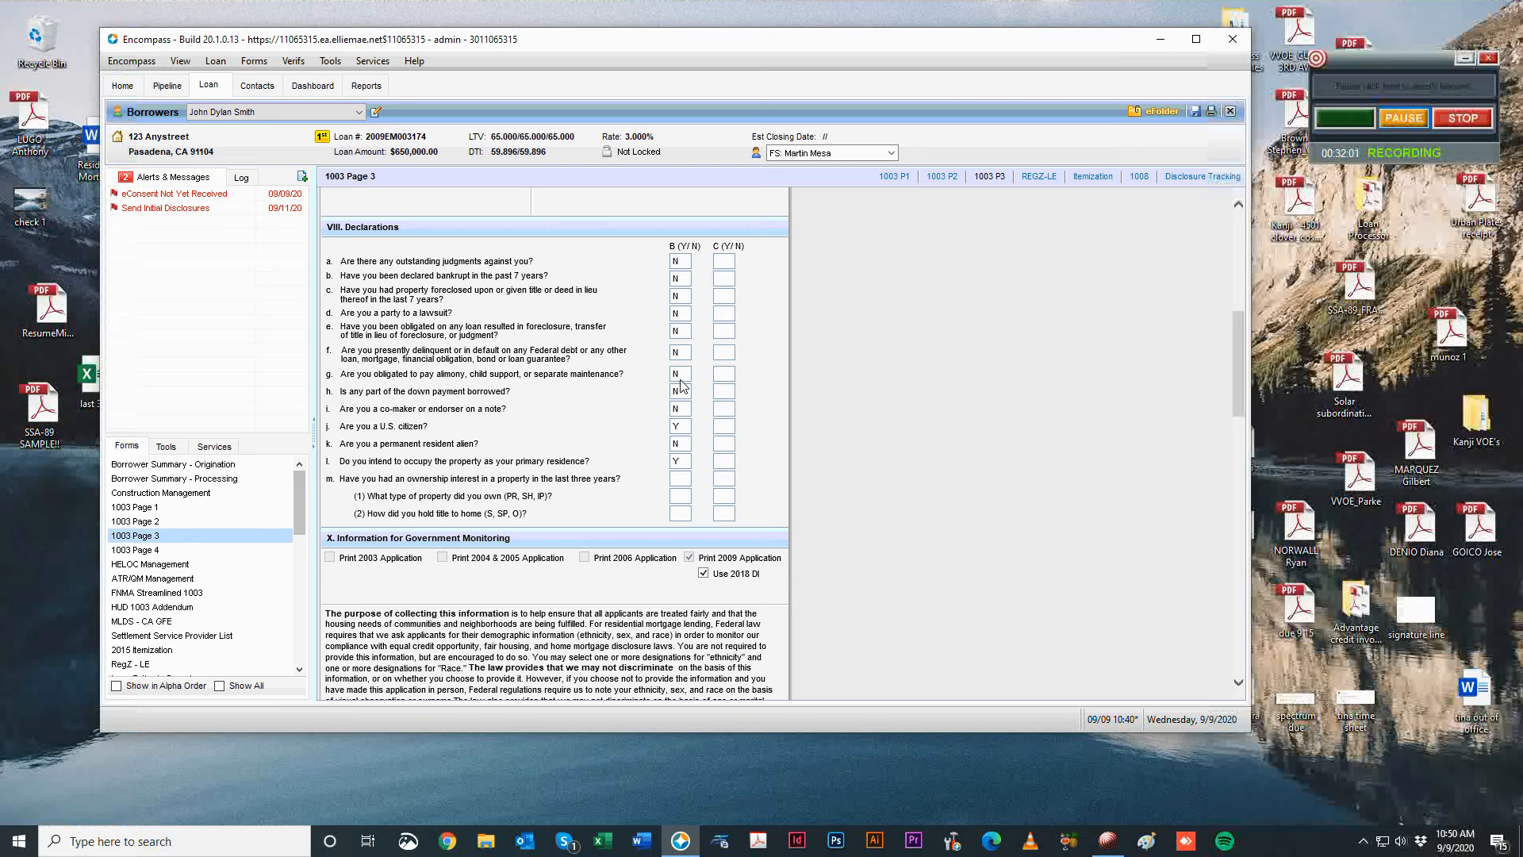
Answer row m's borrower ownership-interest question Y, with property type PR and title held S.
{"action": "left_click", "coordinate": [682, 479]}
{"action": "type", "text": "N"}
{"action": "scroll", "coordinate": [585, 499], "scroll_direction": "up", "scroll_amount": 1}
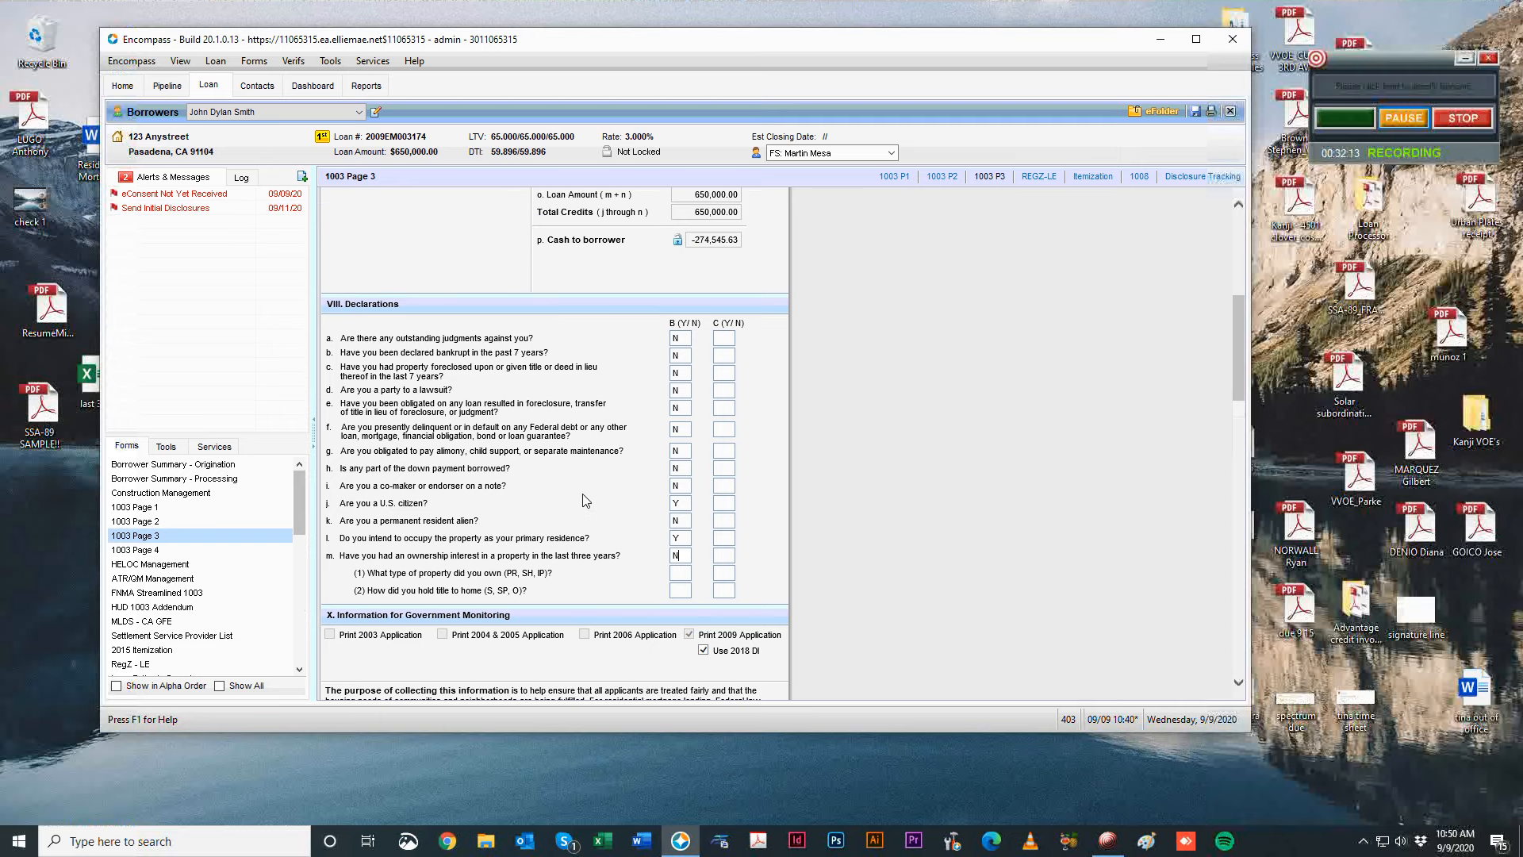
{"action": "scroll", "coordinate": [587, 500], "scroll_direction": "down", "scroll_amount": 1}
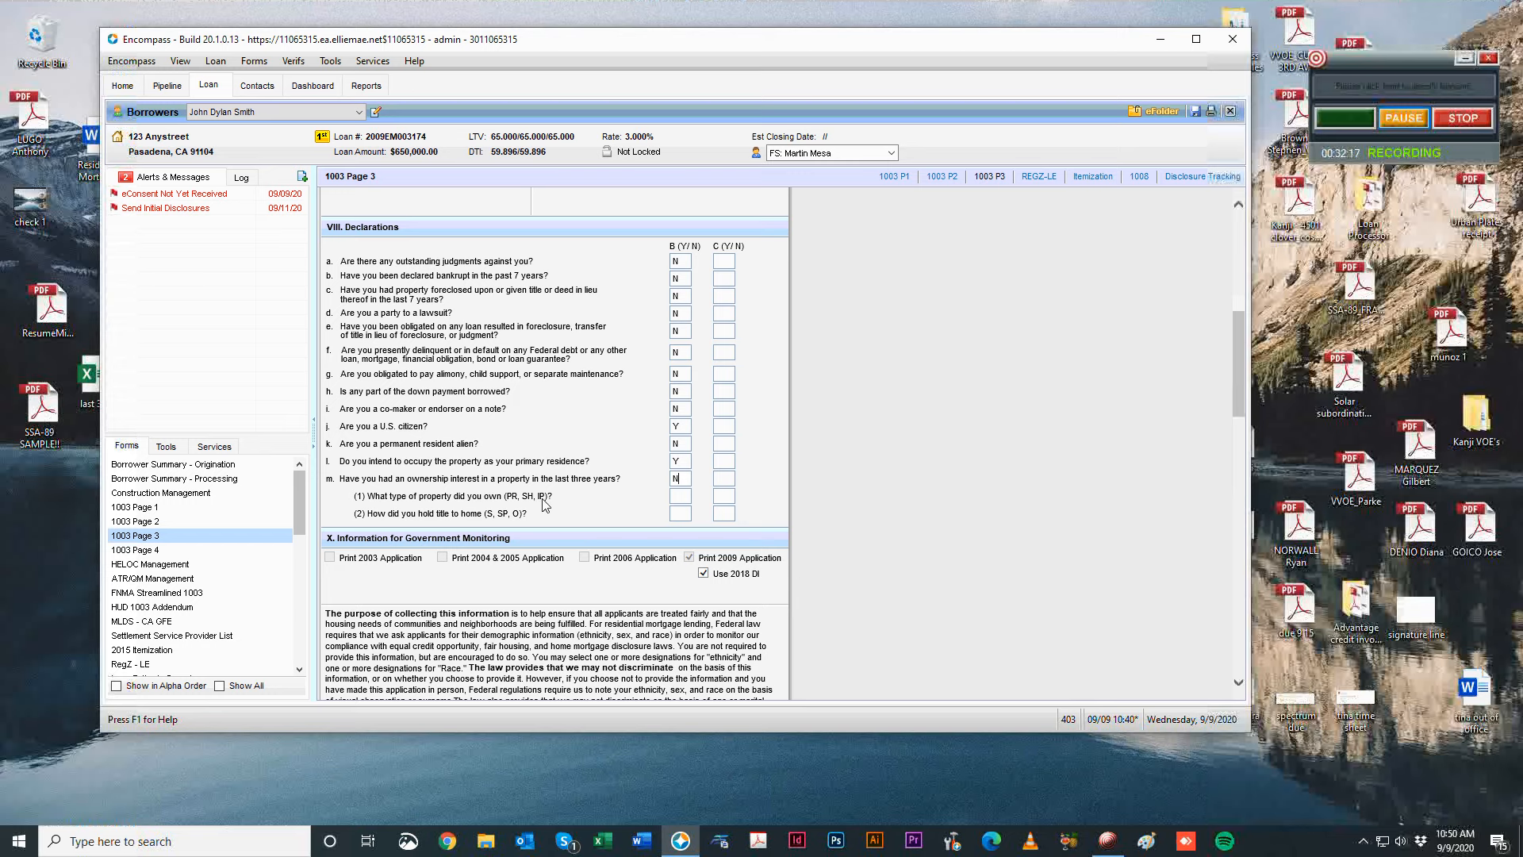
{"action": "left_click", "coordinate": [680, 498]}
{"action": "left_click", "coordinate": [725, 481]}
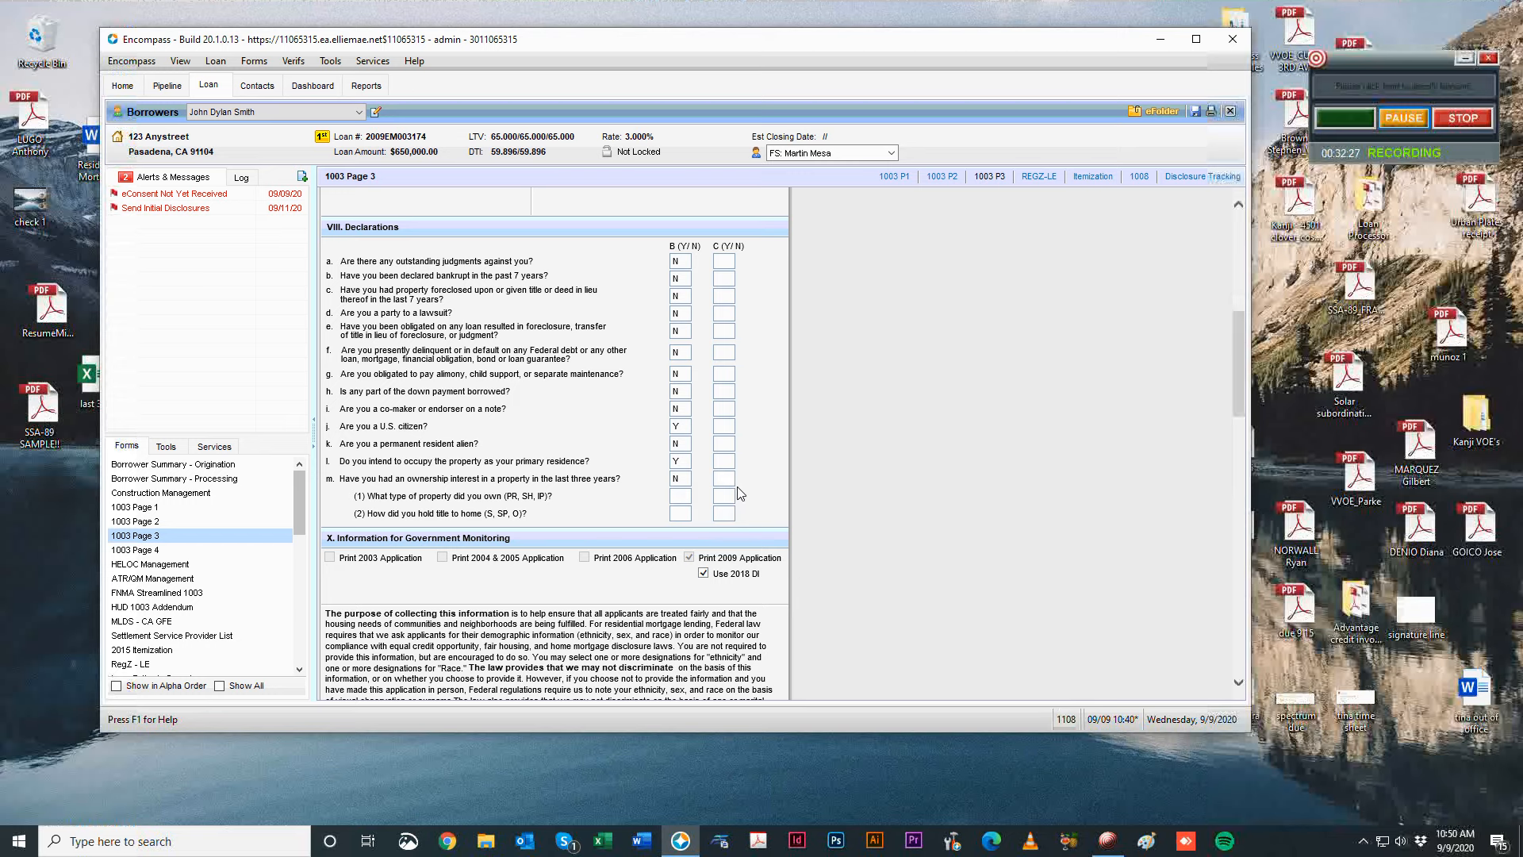
{"action": "left_click", "coordinate": [1403, 118]}
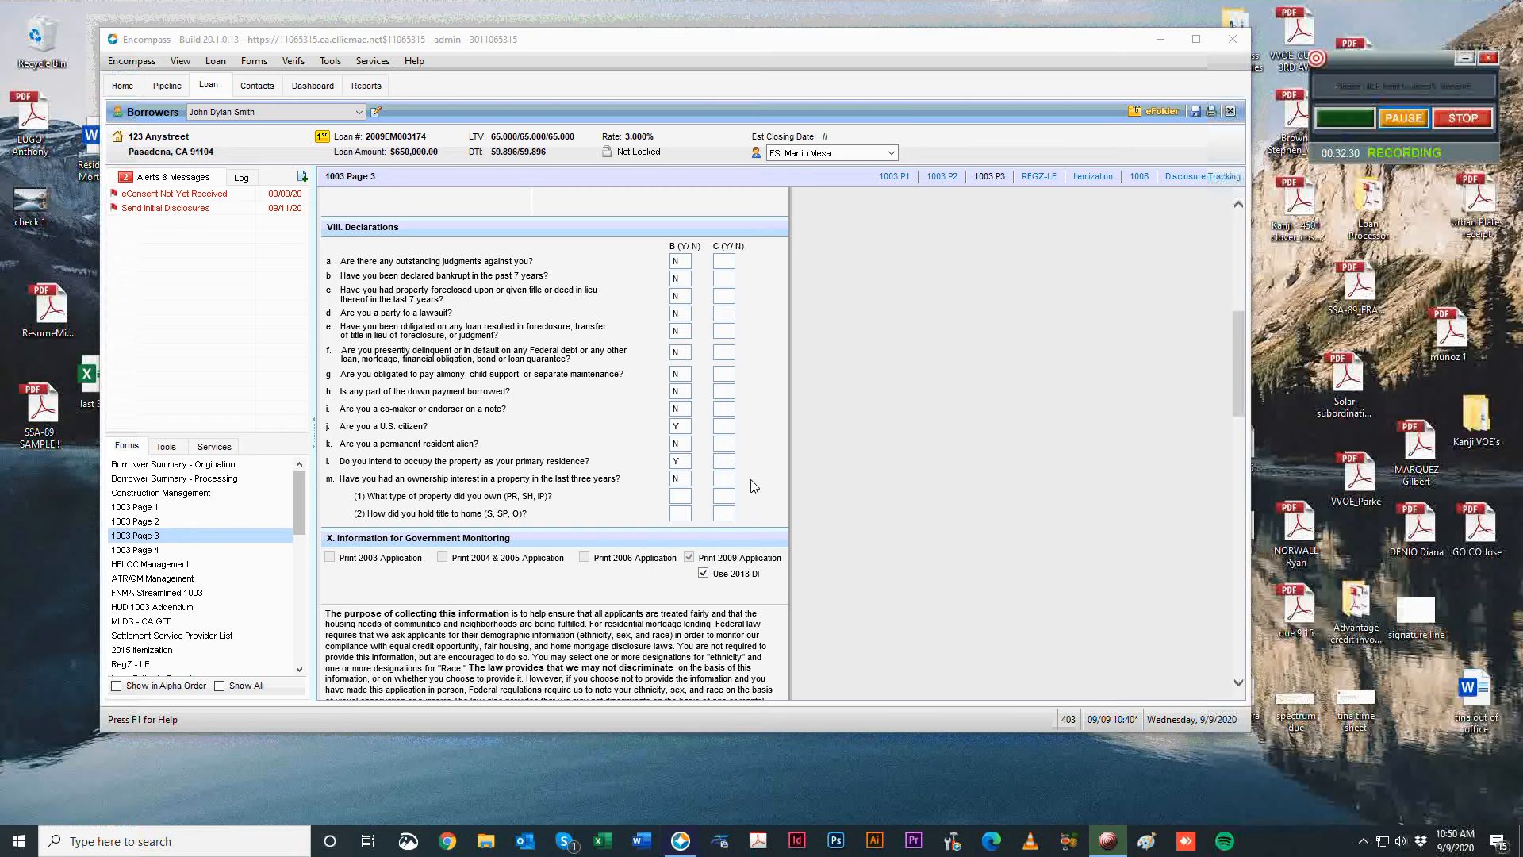
{"action": "left_click", "coordinate": [686, 493]}
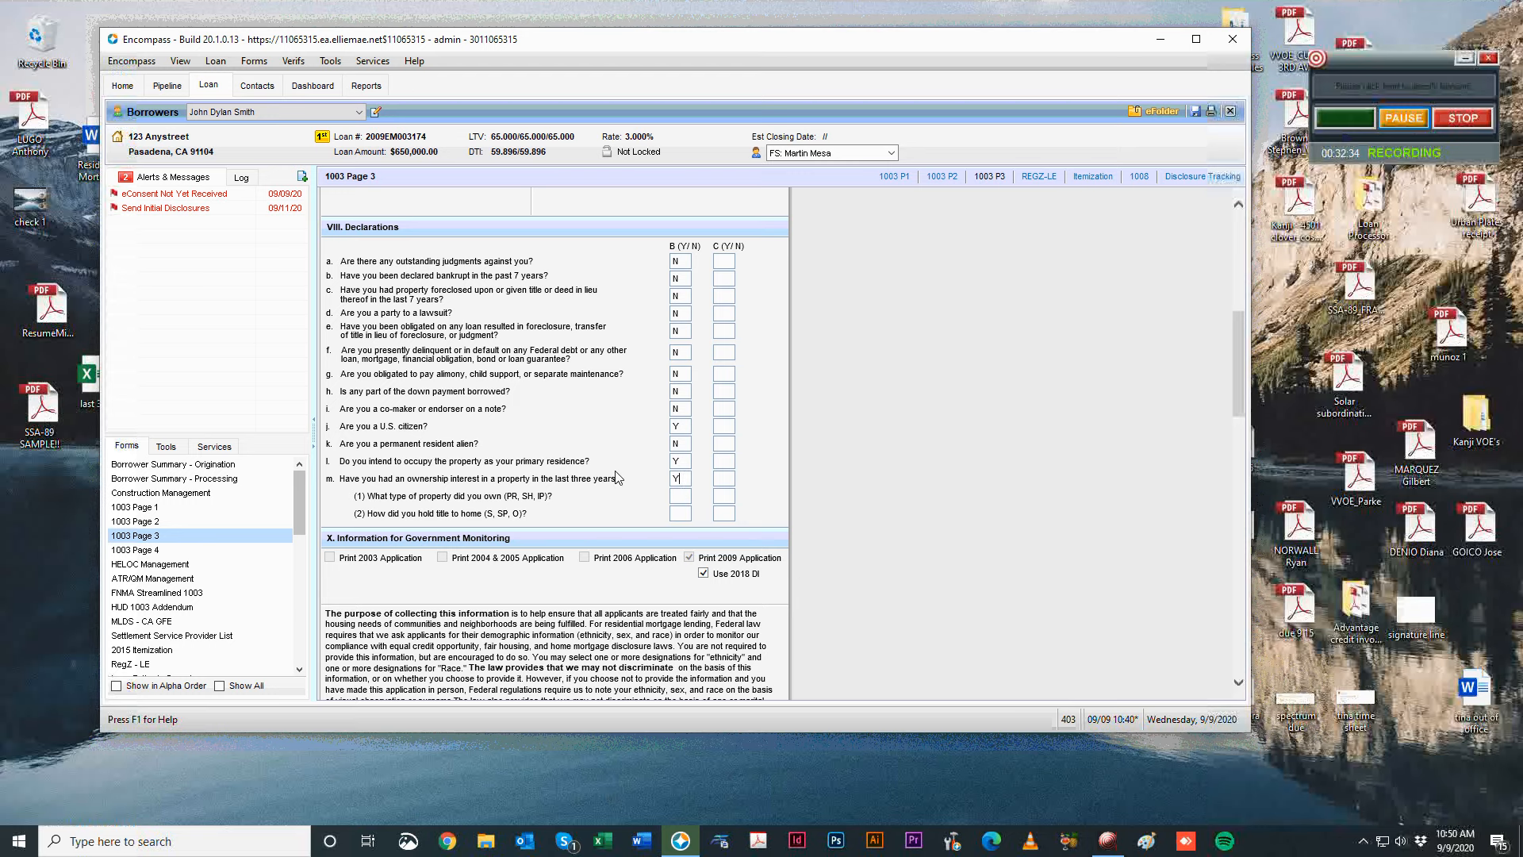
{"action": "key", "text": "Tab"}
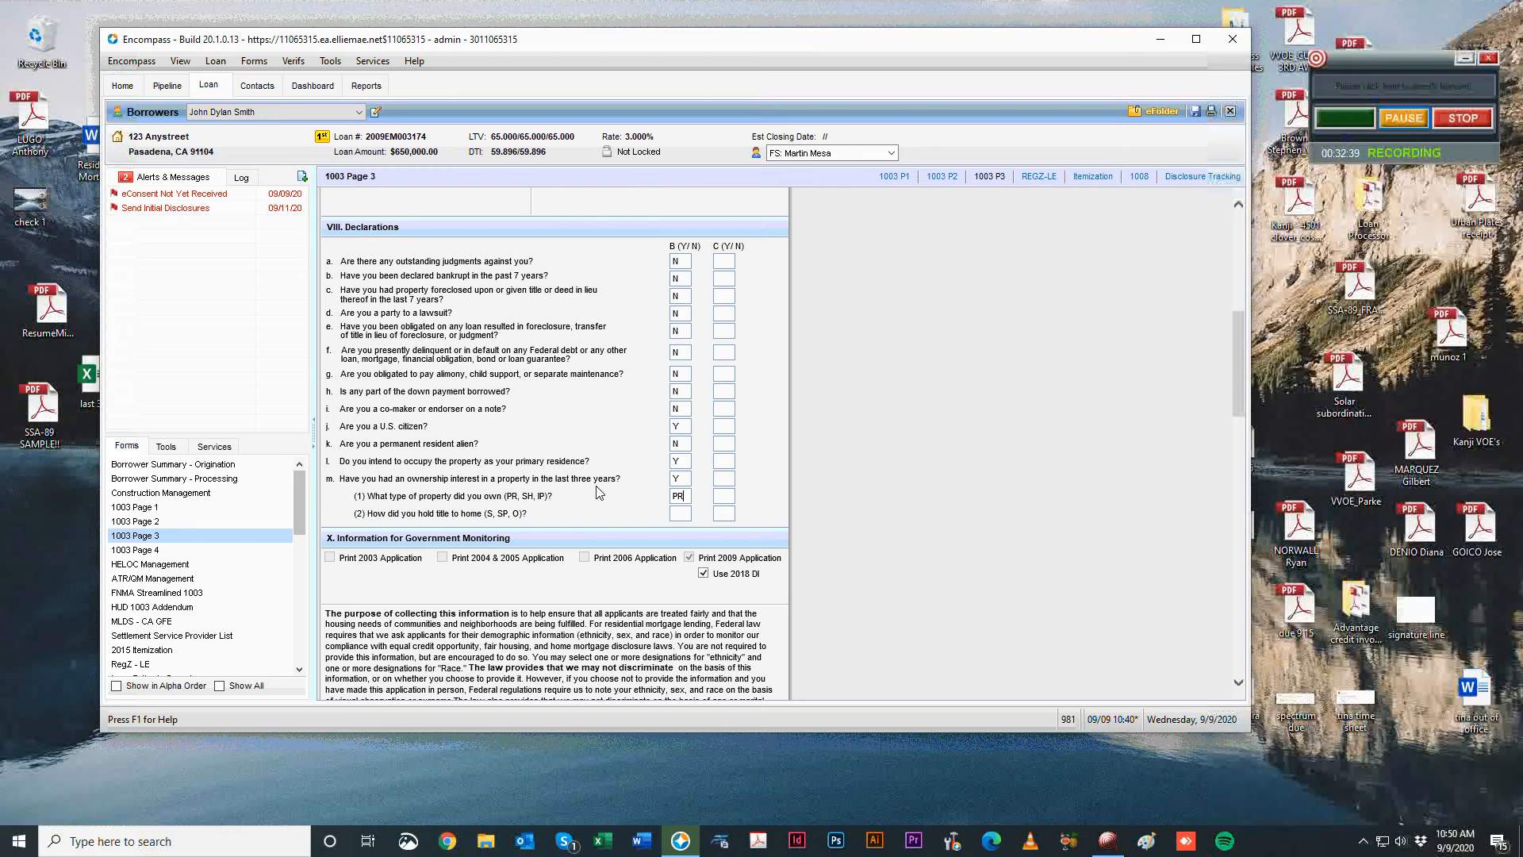
{"action": "key", "text": "Tab"}
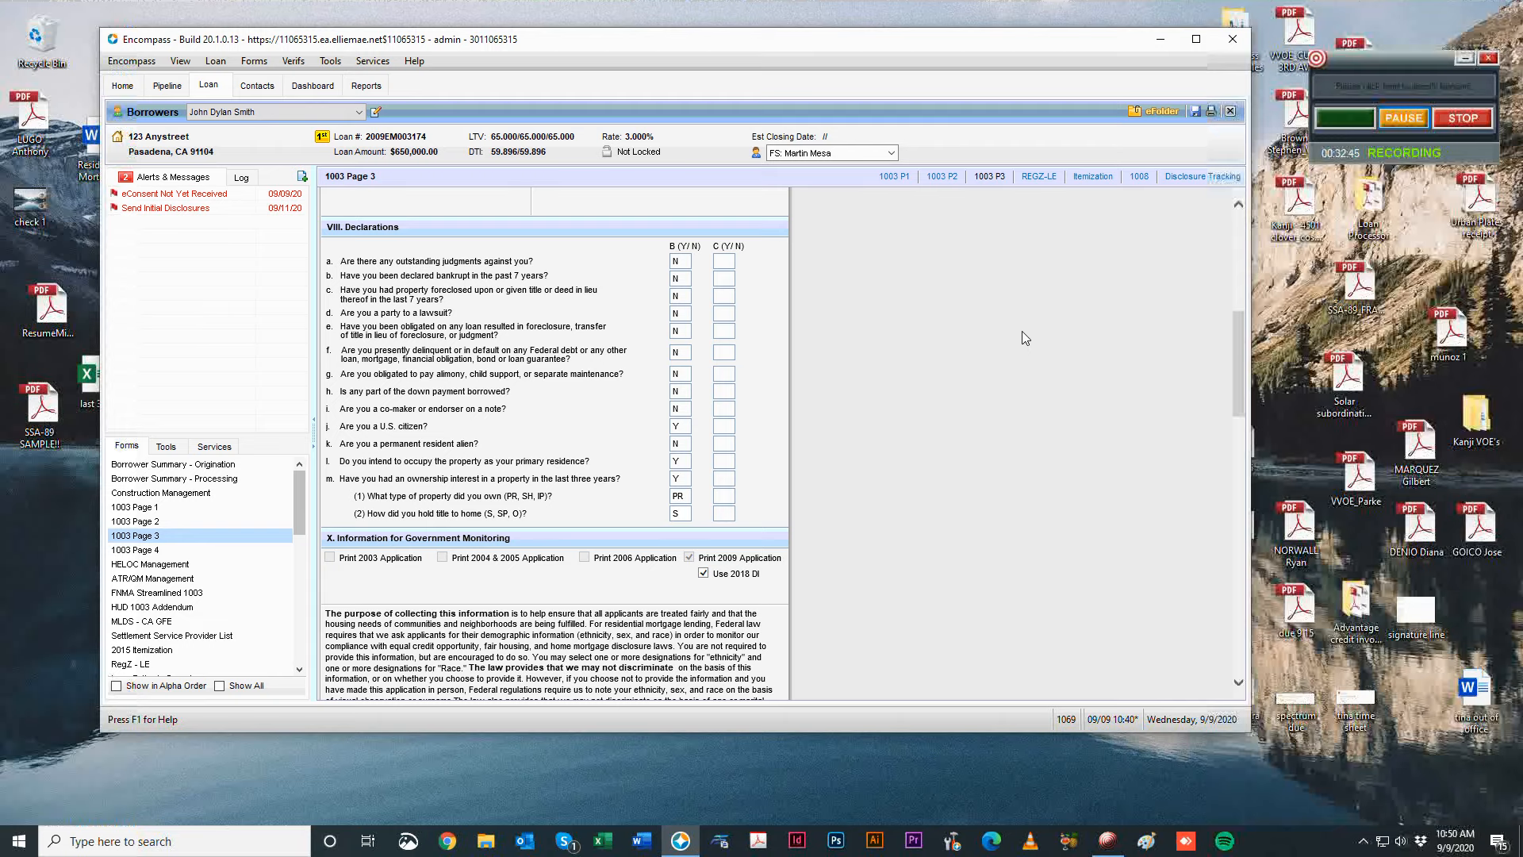
{"action": "left_click", "coordinate": [1399, 118]}
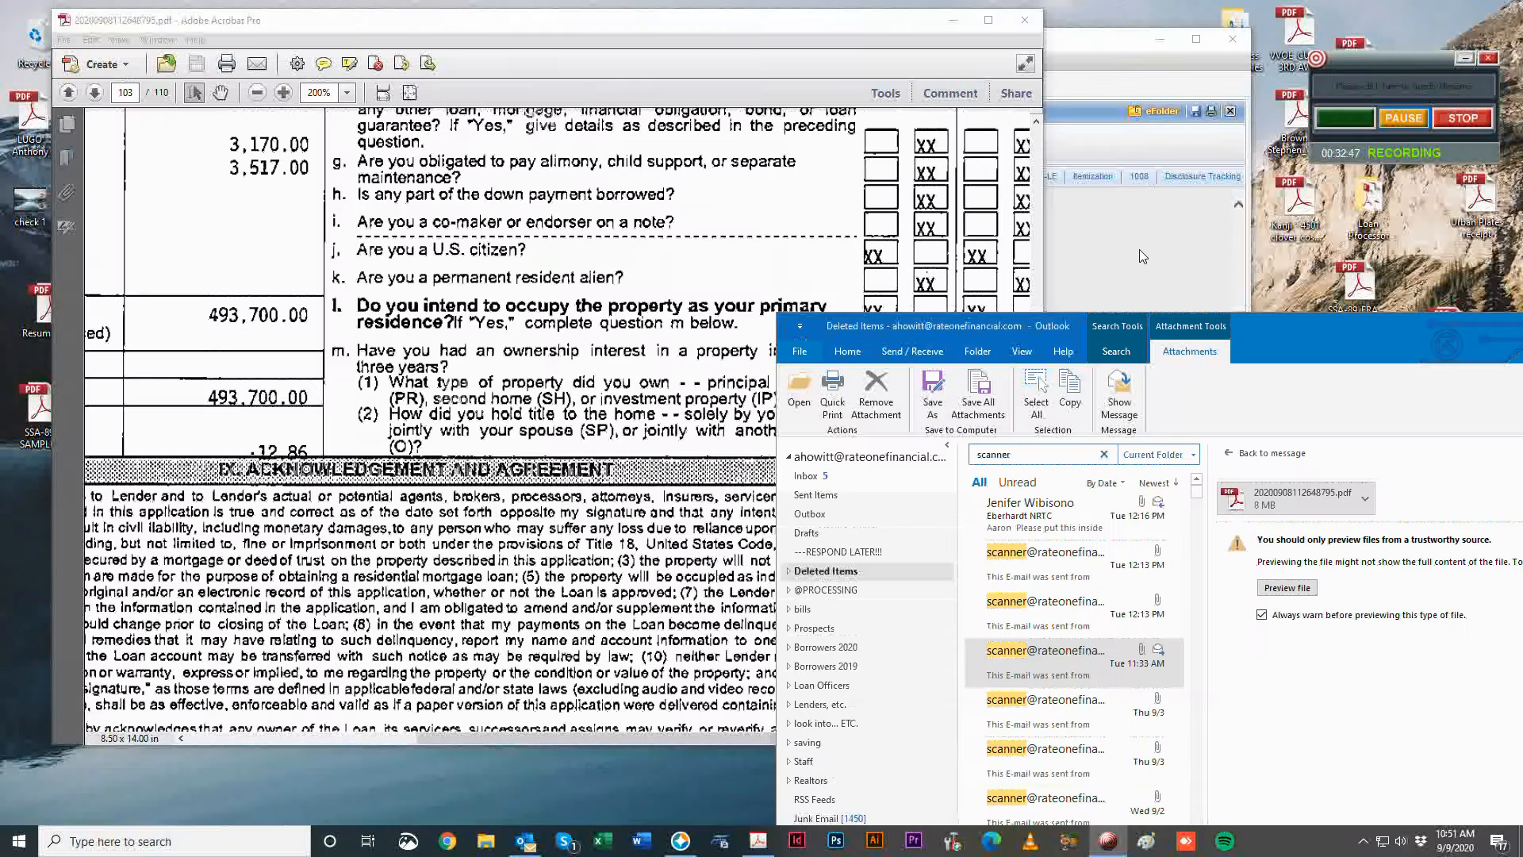
Highlight the property-type question in the application PDF, then bring Encompass back over Acrobat.
{"action": "left_click", "coordinate": [1139, 249]}
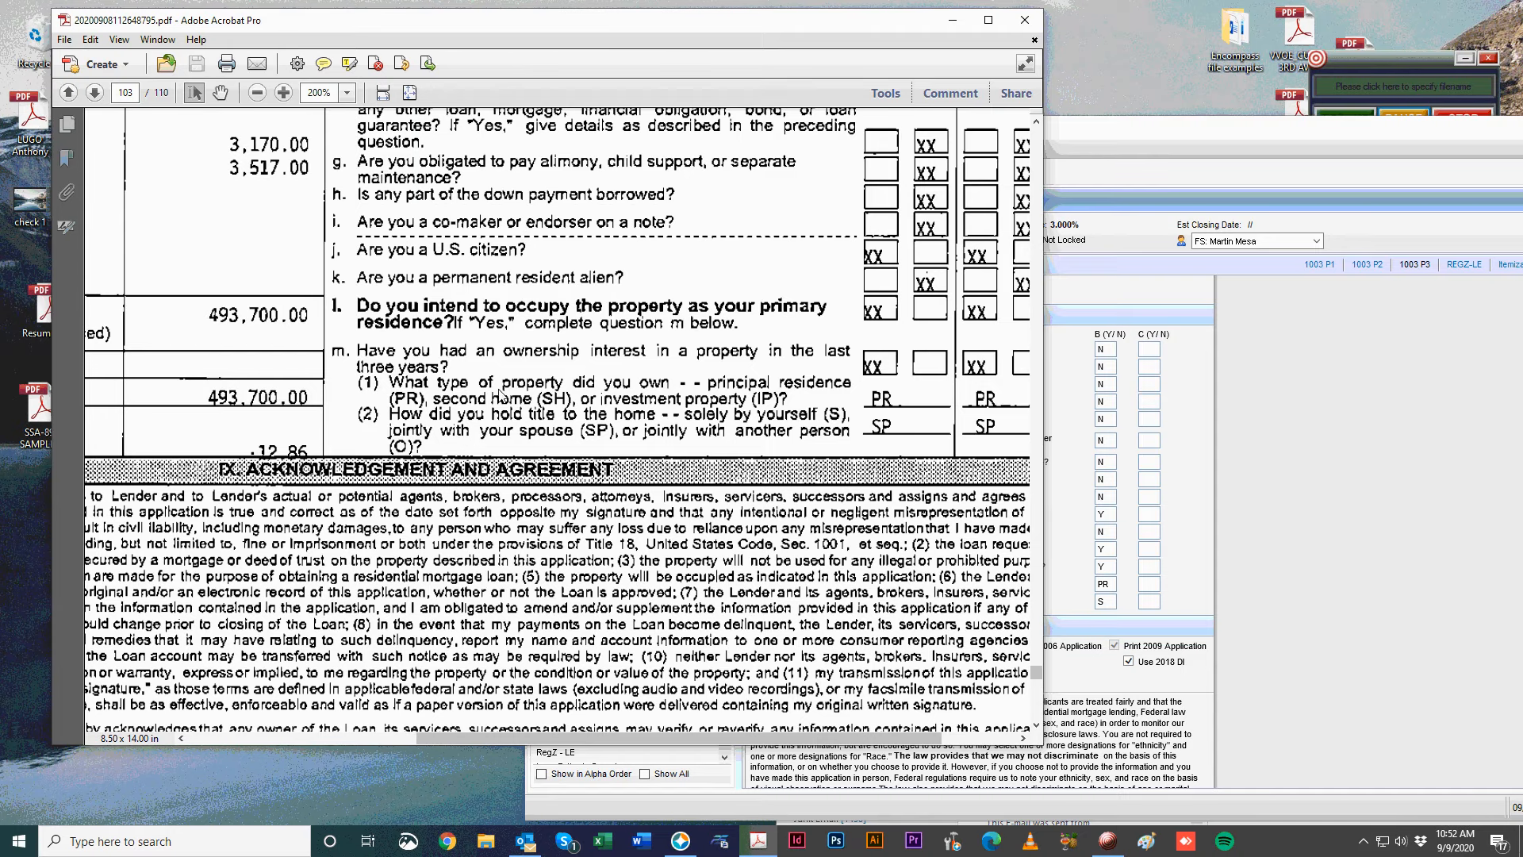
{"action": "left_click_drag", "start_coordinate": [389, 383], "coordinate": [516, 486]}
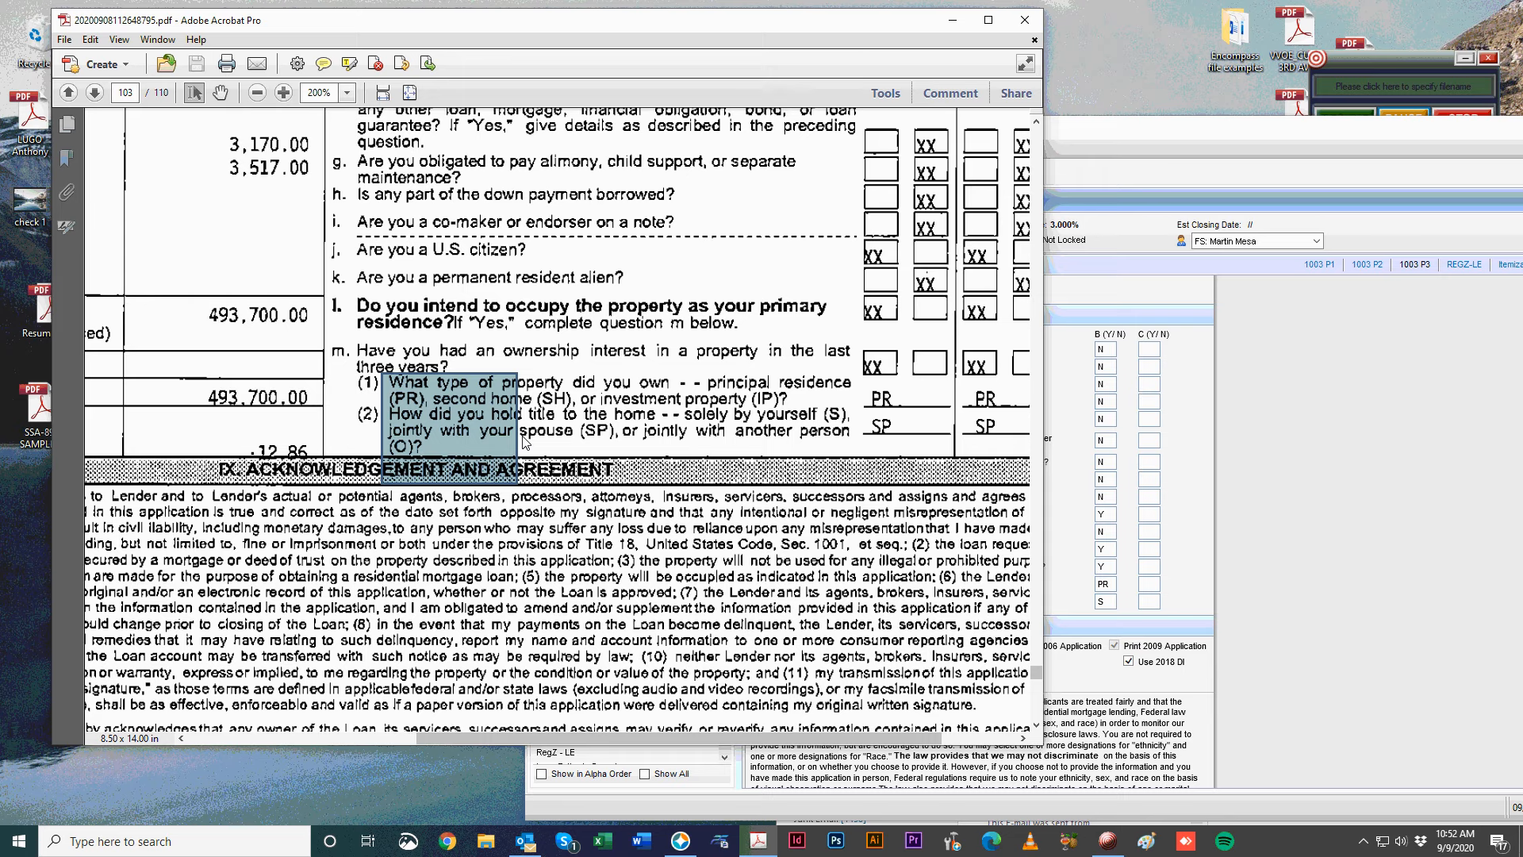
{"action": "key", "text": "alt+Tab"}
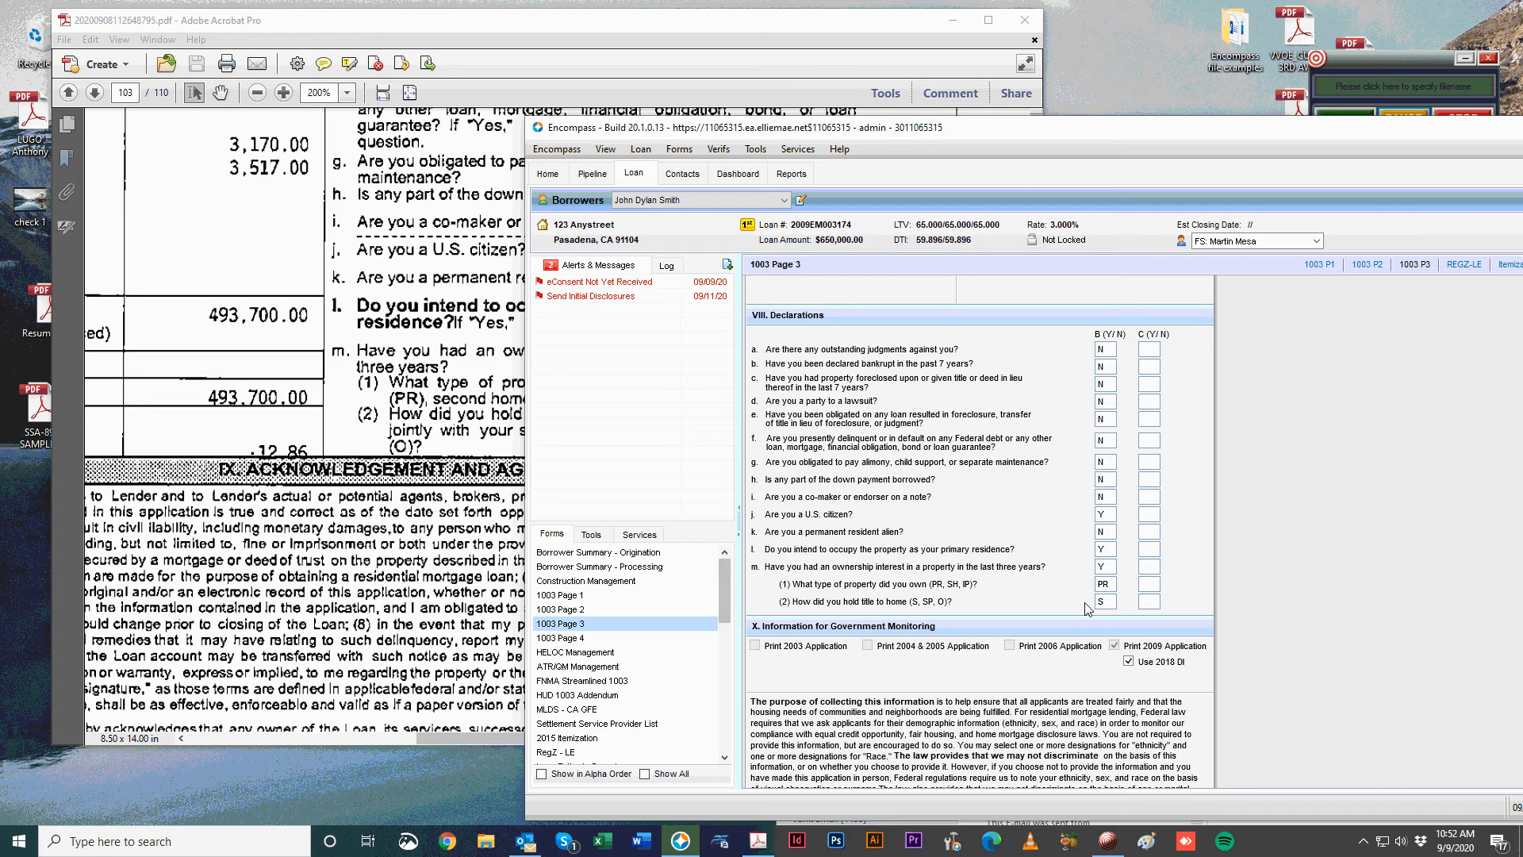
{"action": "left_click_drag", "start_coordinate": [760, 124], "coordinate": [516, 63]}
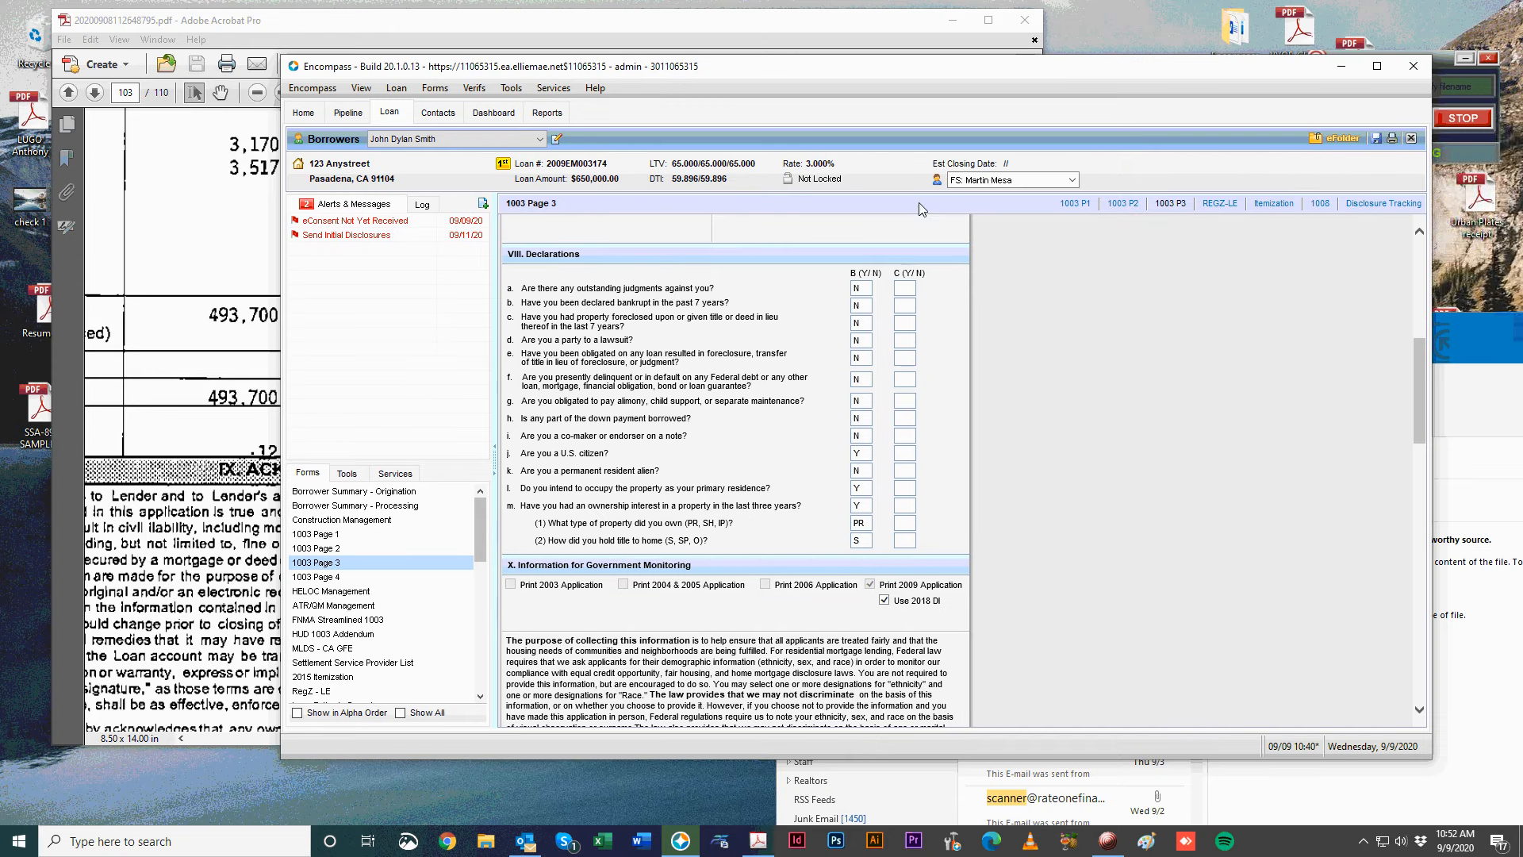
Close Acrobat and mark the borrower as Telephone Interview, Hispanic or Latino, White.
{"action": "left_click", "coordinate": [1025, 20]}
{"action": "left_click", "coordinate": [1020, 351]}
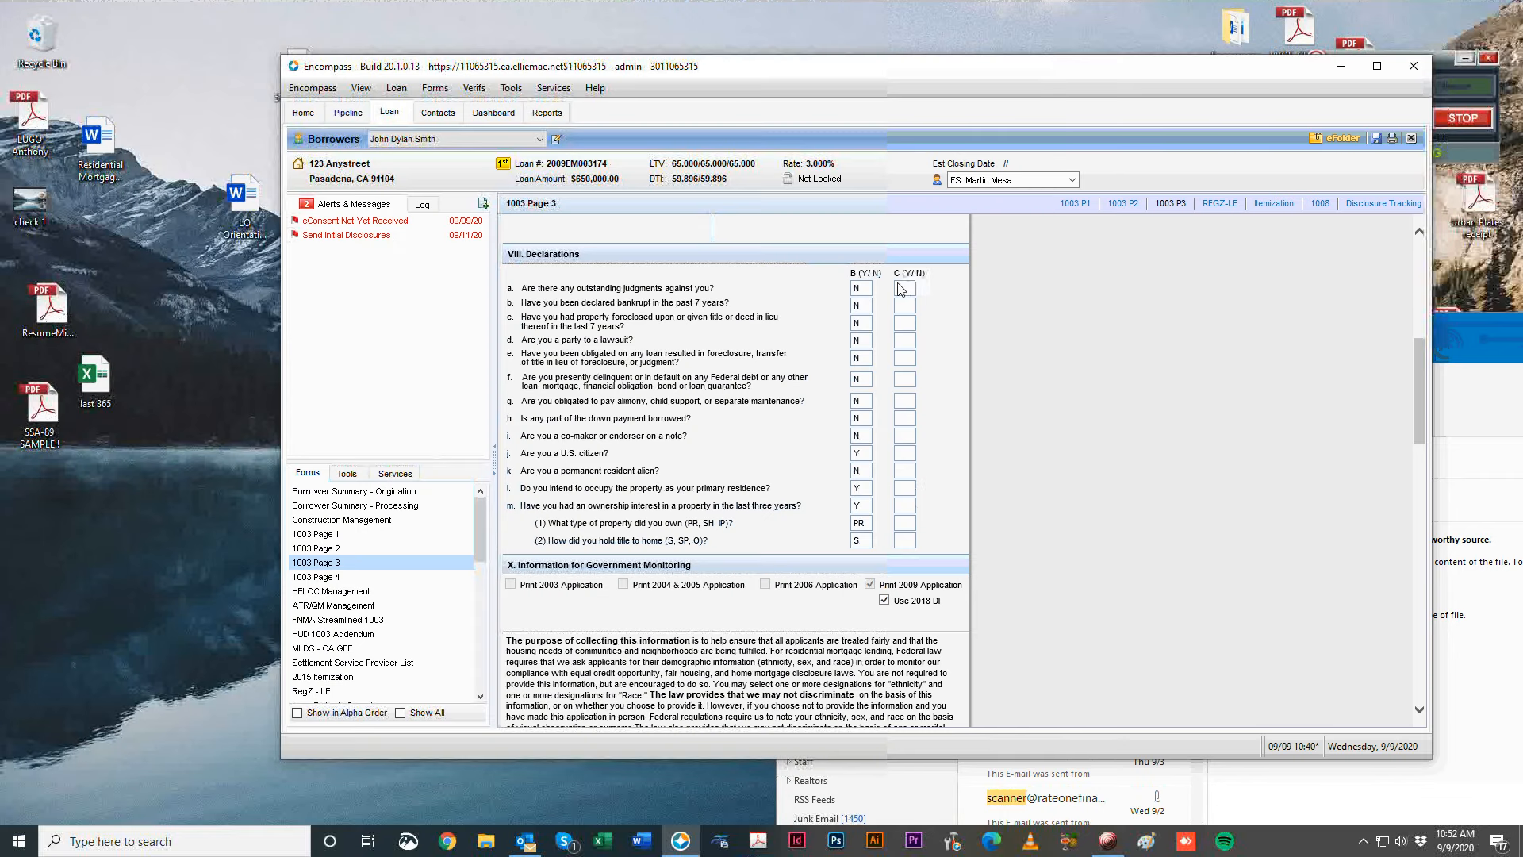
{"action": "scroll", "coordinate": [1036, 521], "scroll_direction": "down", "scroll_amount": 4}
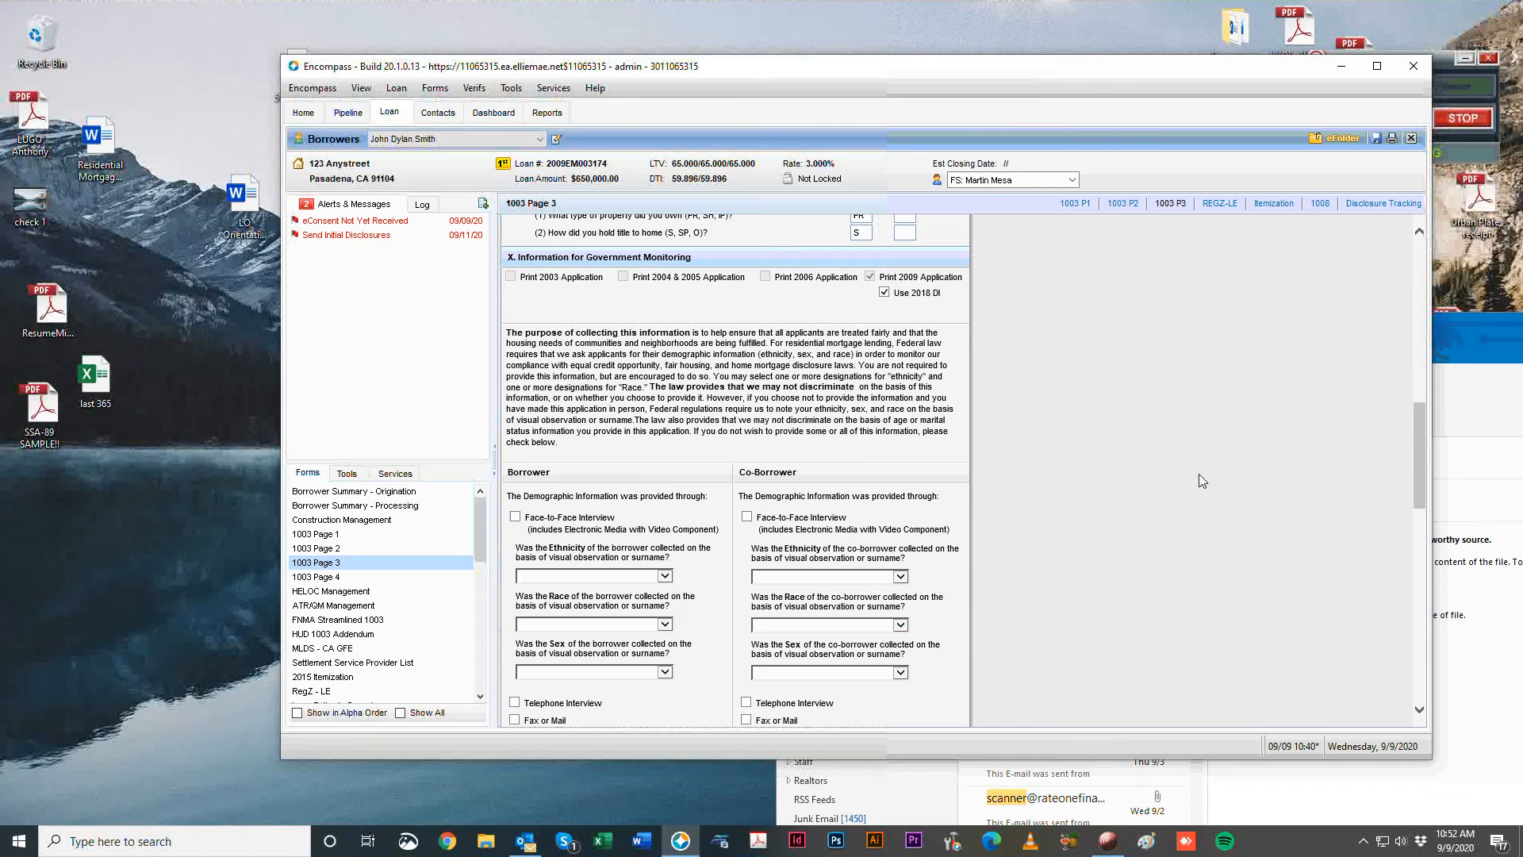
{"action": "scroll", "coordinate": [519, 521], "scroll_direction": "down", "scroll_amount": 2}
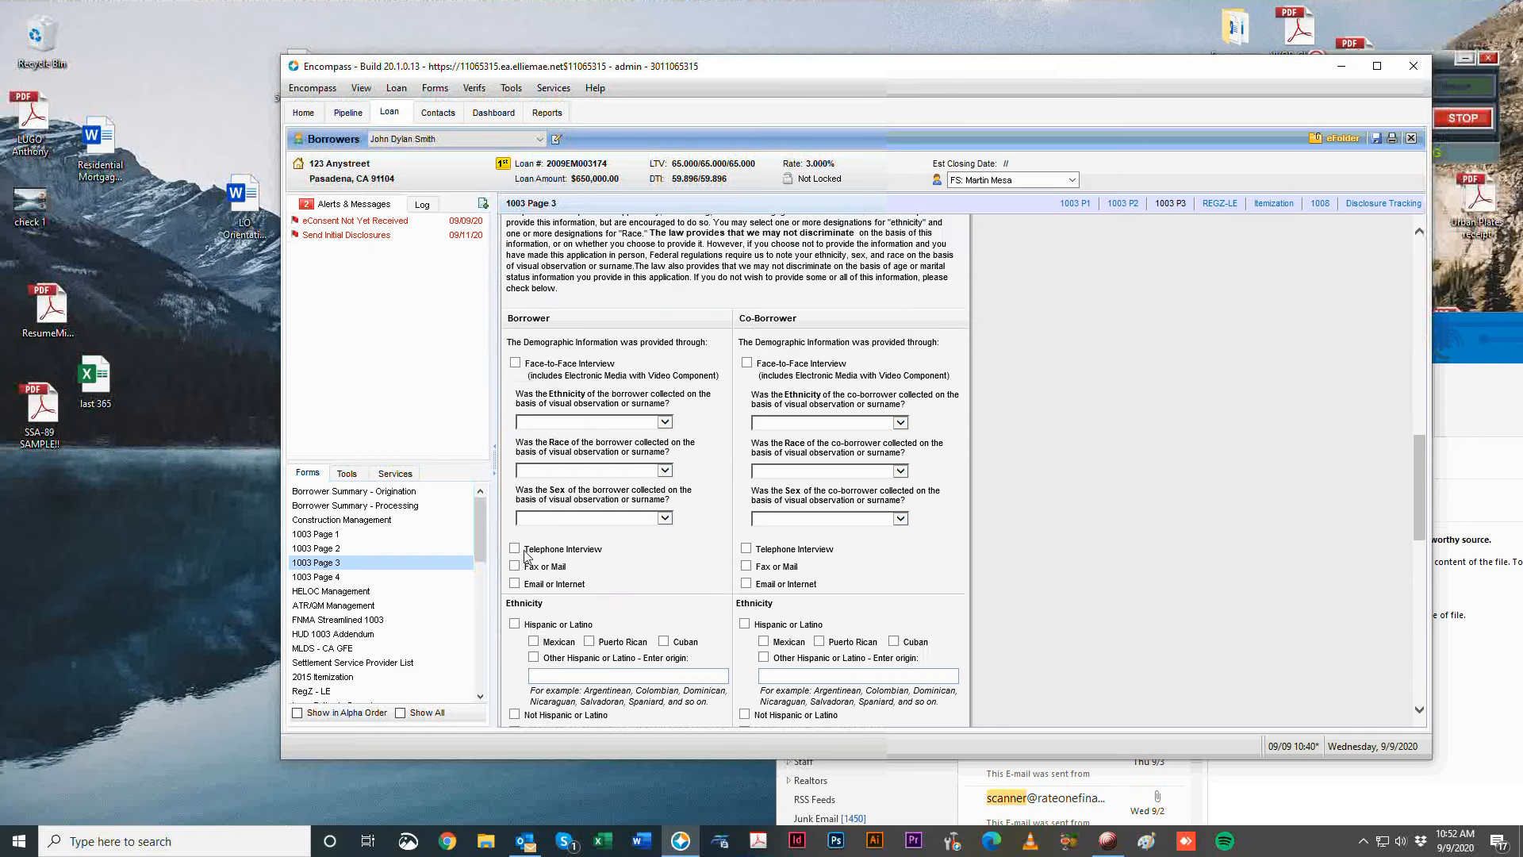
{"action": "left_click", "coordinate": [515, 548]}
{"action": "scroll", "coordinate": [1192, 558], "scroll_direction": "down", "scroll_amount": 3}
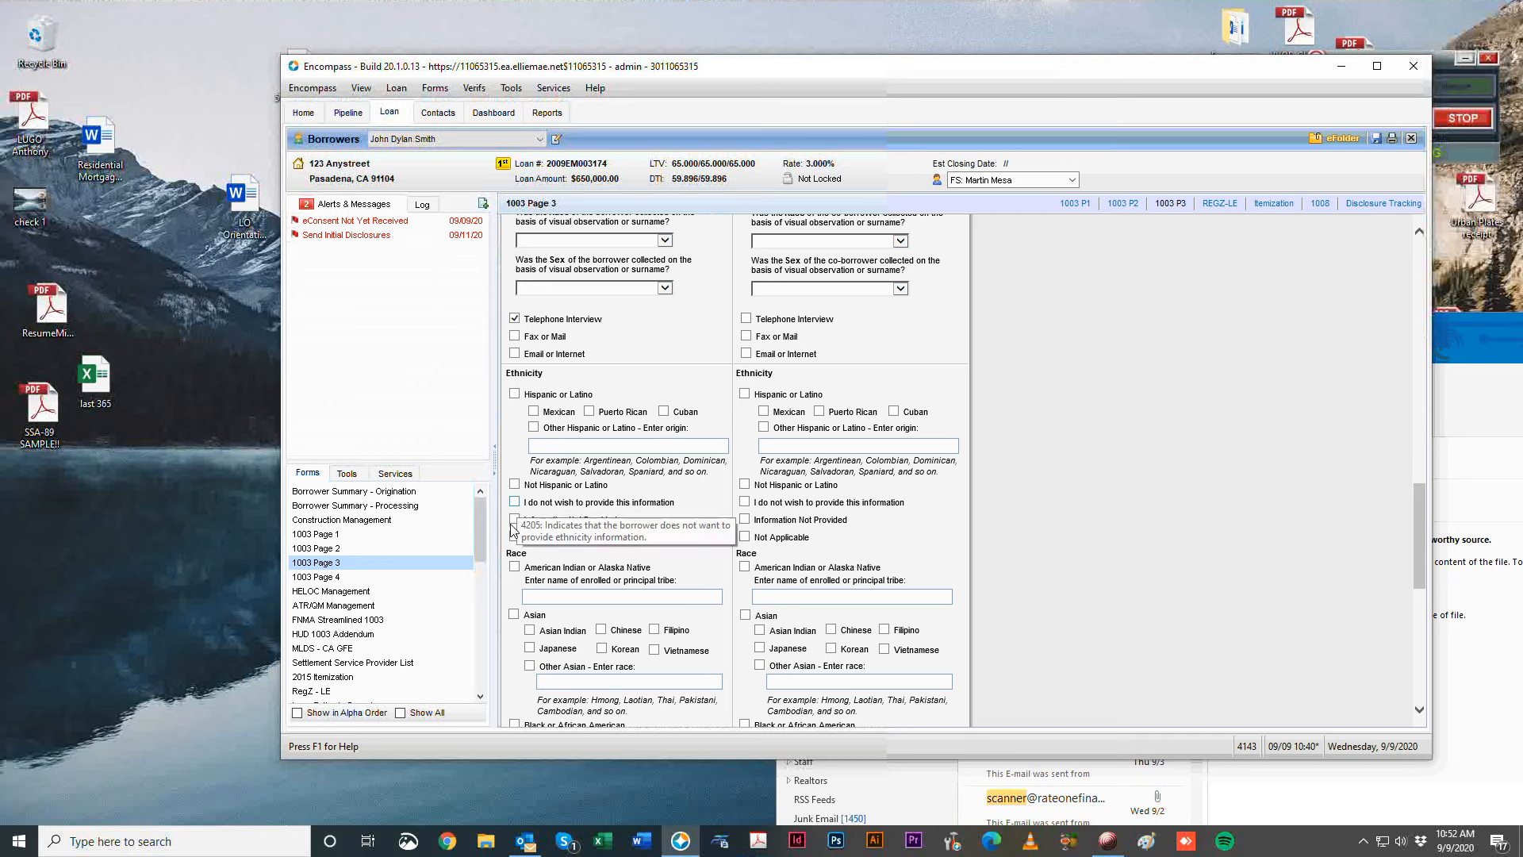
{"action": "left_click", "coordinate": [514, 394]}
{"action": "scroll", "coordinate": [589, 498], "scroll_direction": "down", "scroll_amount": 1}
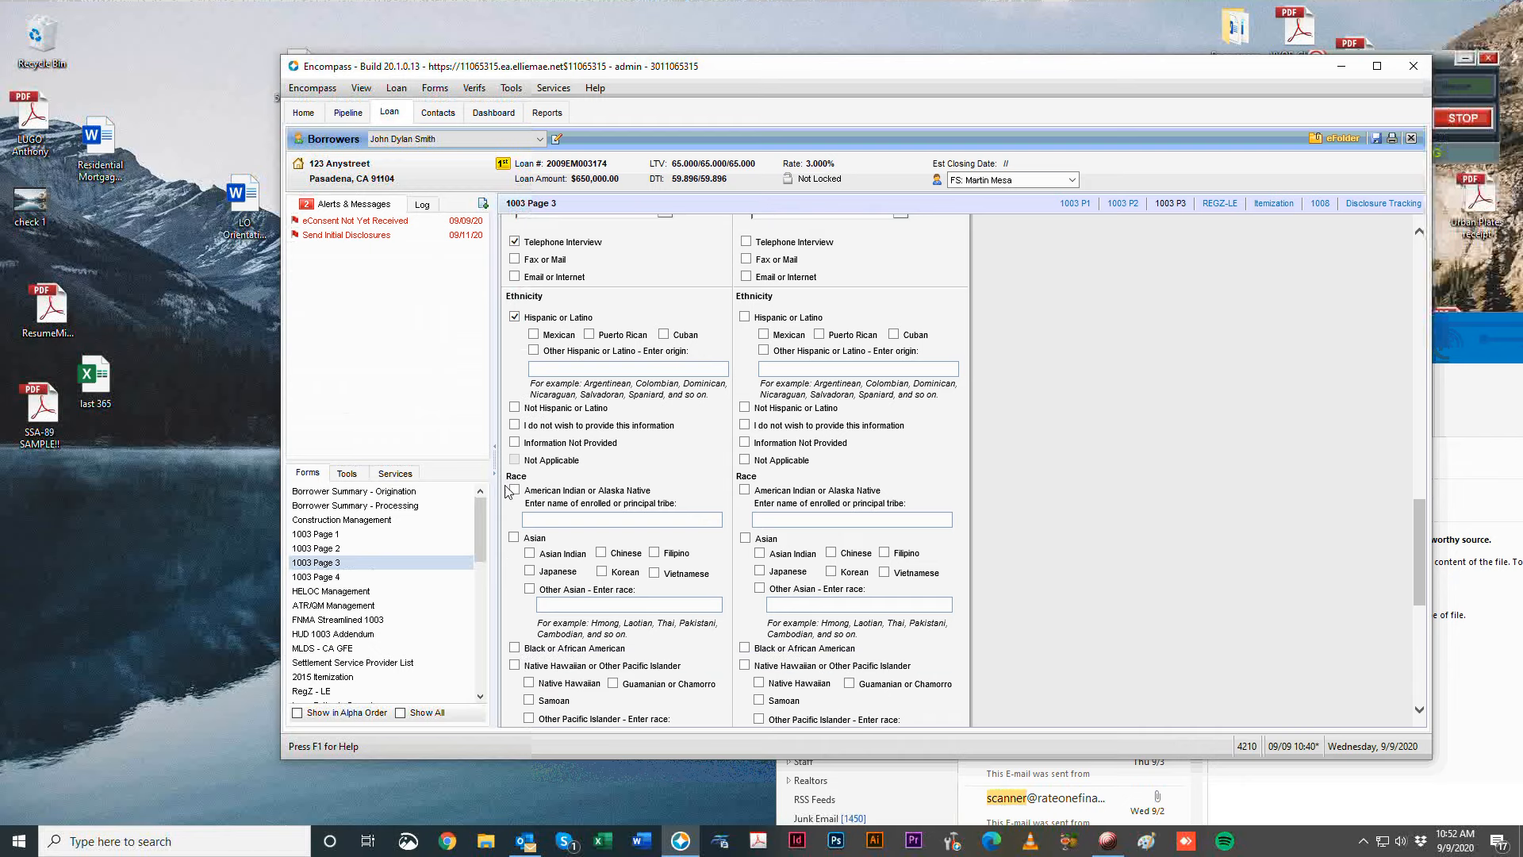
{"action": "scroll", "coordinate": [626, 615], "scroll_direction": "down", "scroll_amount": 2}
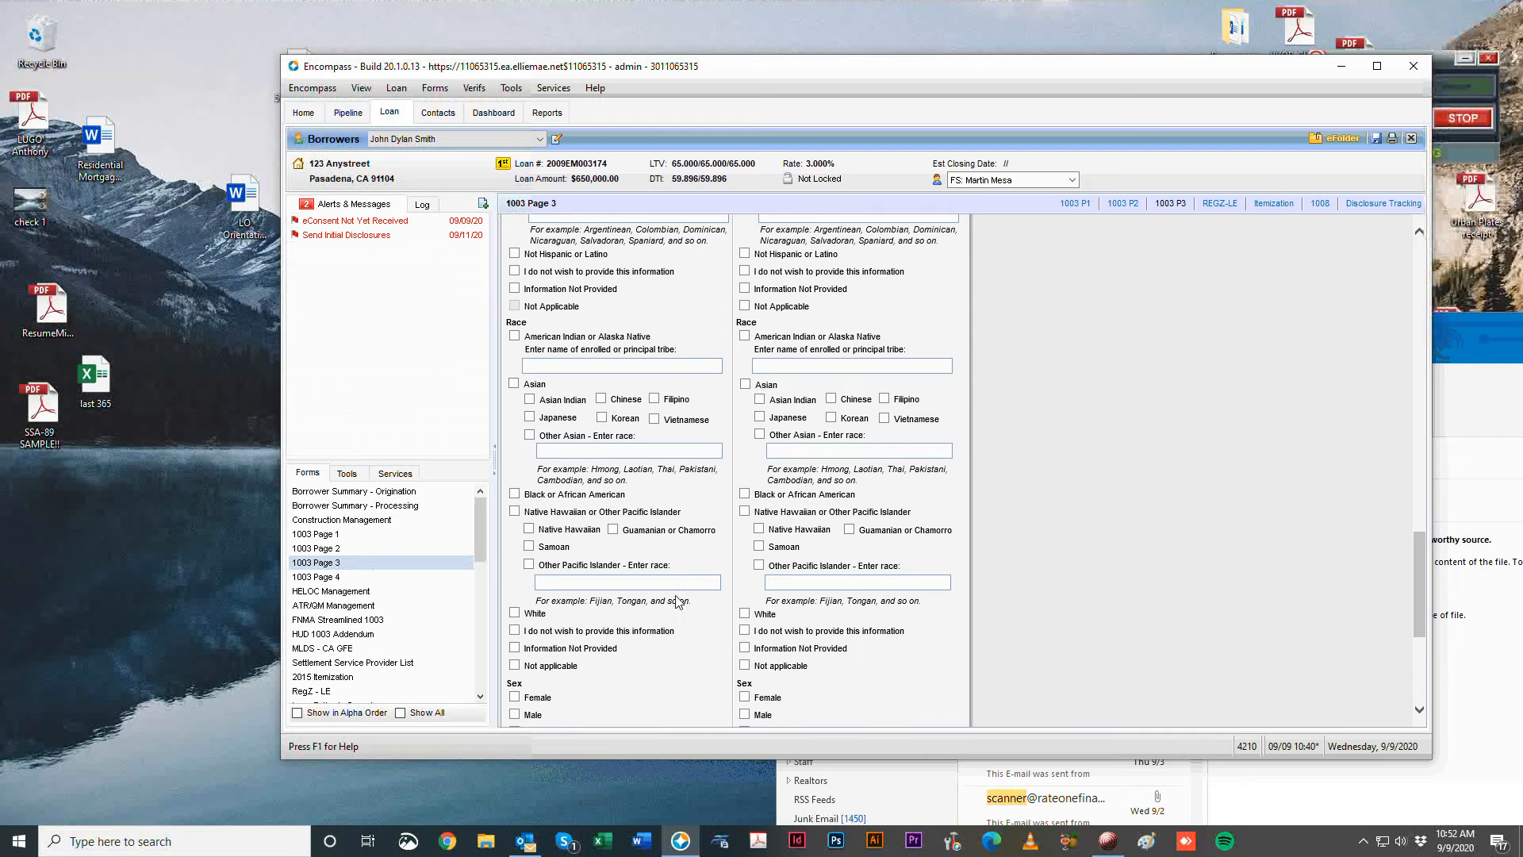
{"action": "left_click", "coordinate": [513, 613]}
Mark the borrower Male and set Information Provided By to Telephone.
{"action": "scroll", "coordinate": [516, 619], "scroll_direction": "down", "scroll_amount": 1}
{"action": "scroll", "coordinate": [551, 473], "scroll_direction": "up", "scroll_amount": 4}
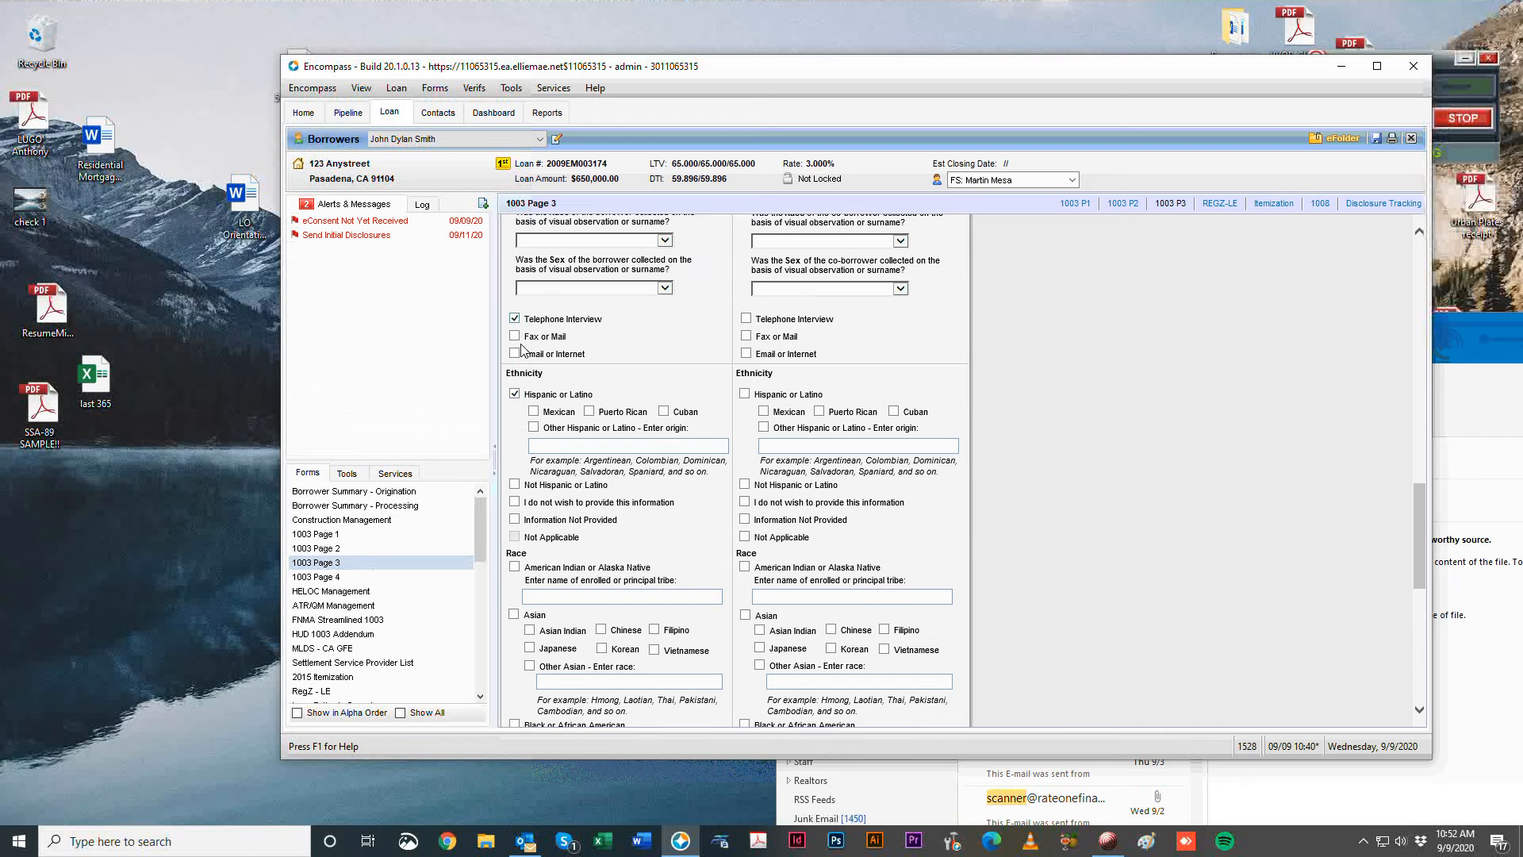
{"action": "scroll", "coordinate": [577, 553], "scroll_direction": "down", "scroll_amount": 1}
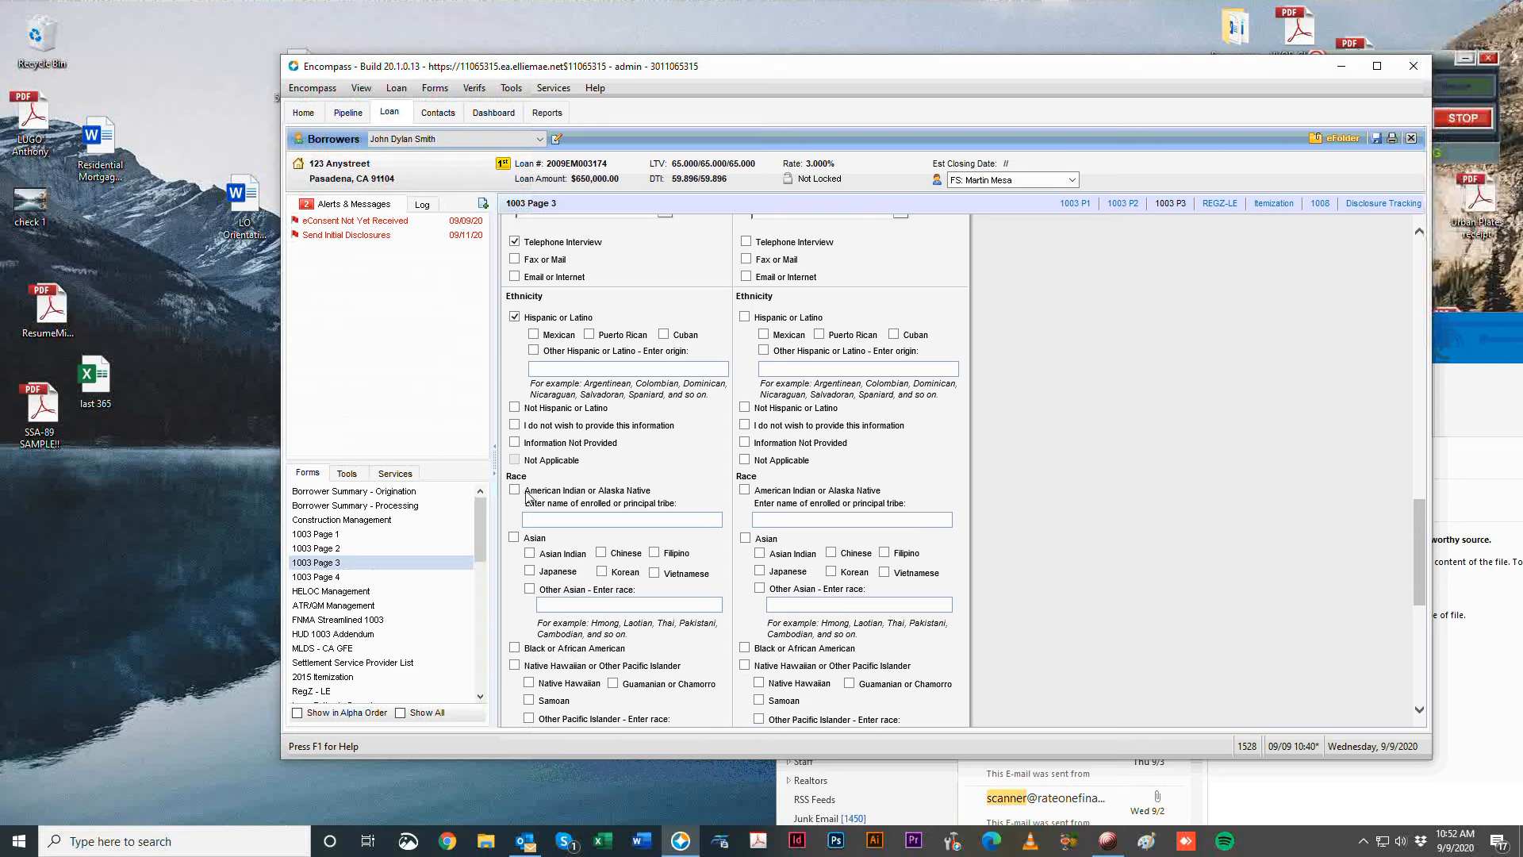
{"action": "scroll", "coordinate": [525, 588], "scroll_direction": "down", "scroll_amount": 1}
{"action": "scroll", "coordinate": [622, 617], "scroll_direction": "down", "scroll_amount": 1}
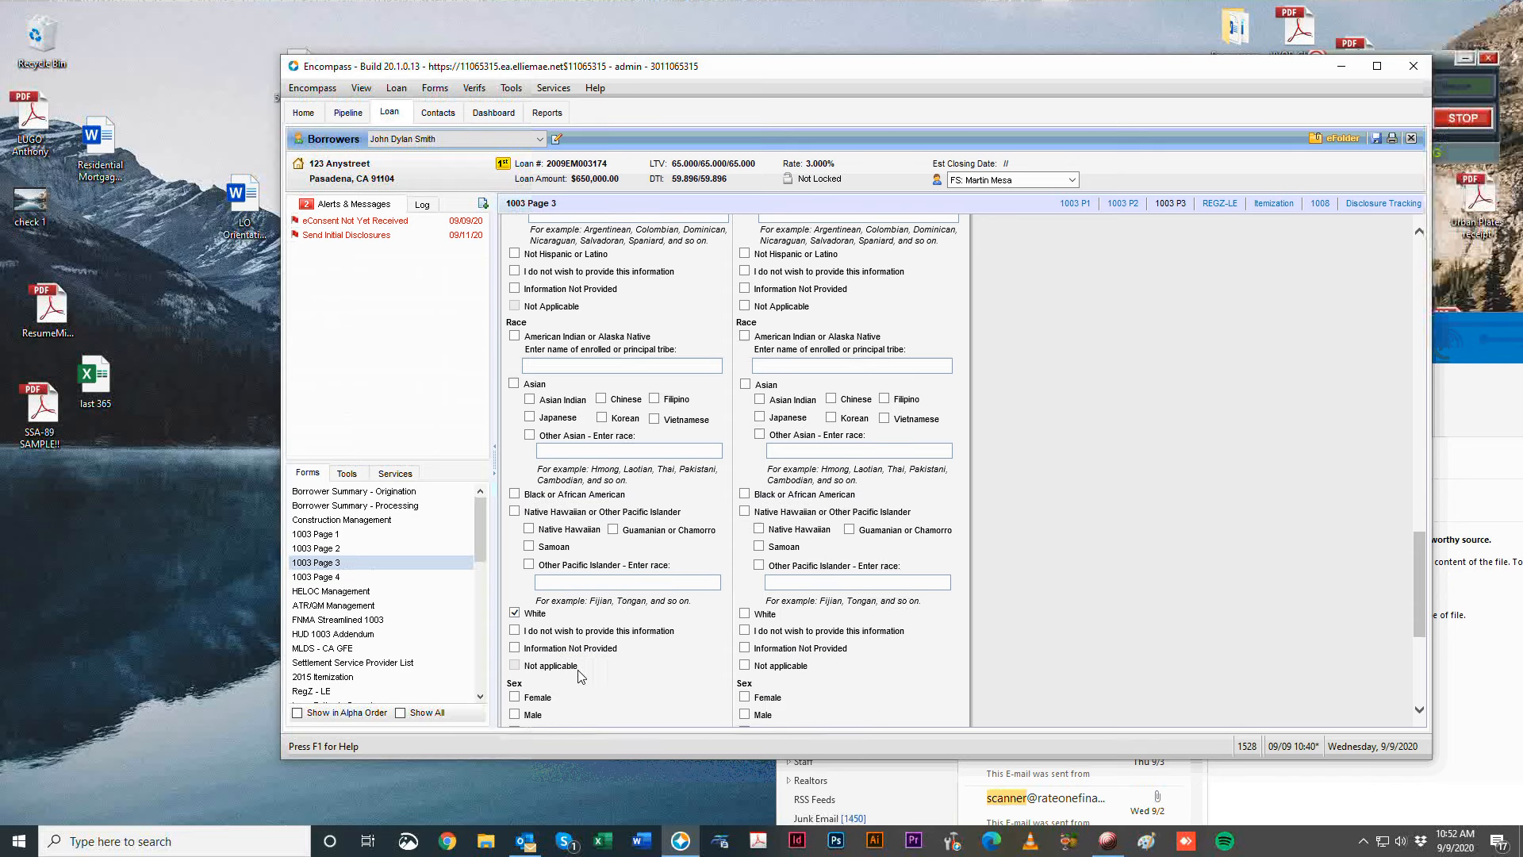
{"action": "scroll", "coordinate": [549, 509], "scroll_direction": "up", "scroll_amount": 5}
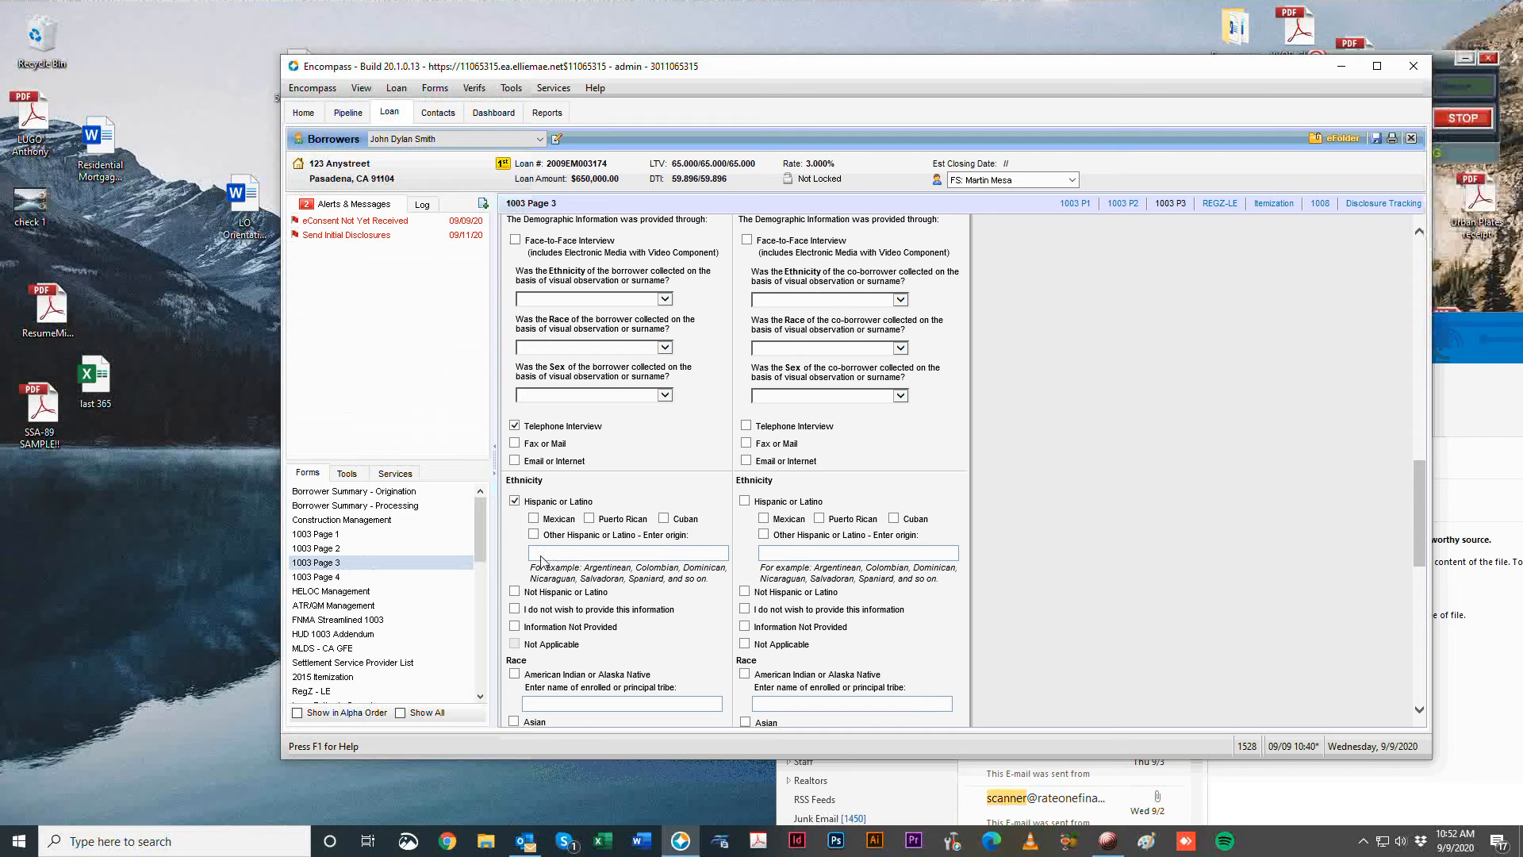
{"action": "scroll", "coordinate": [681, 464], "scroll_direction": "up", "scroll_amount": 3}
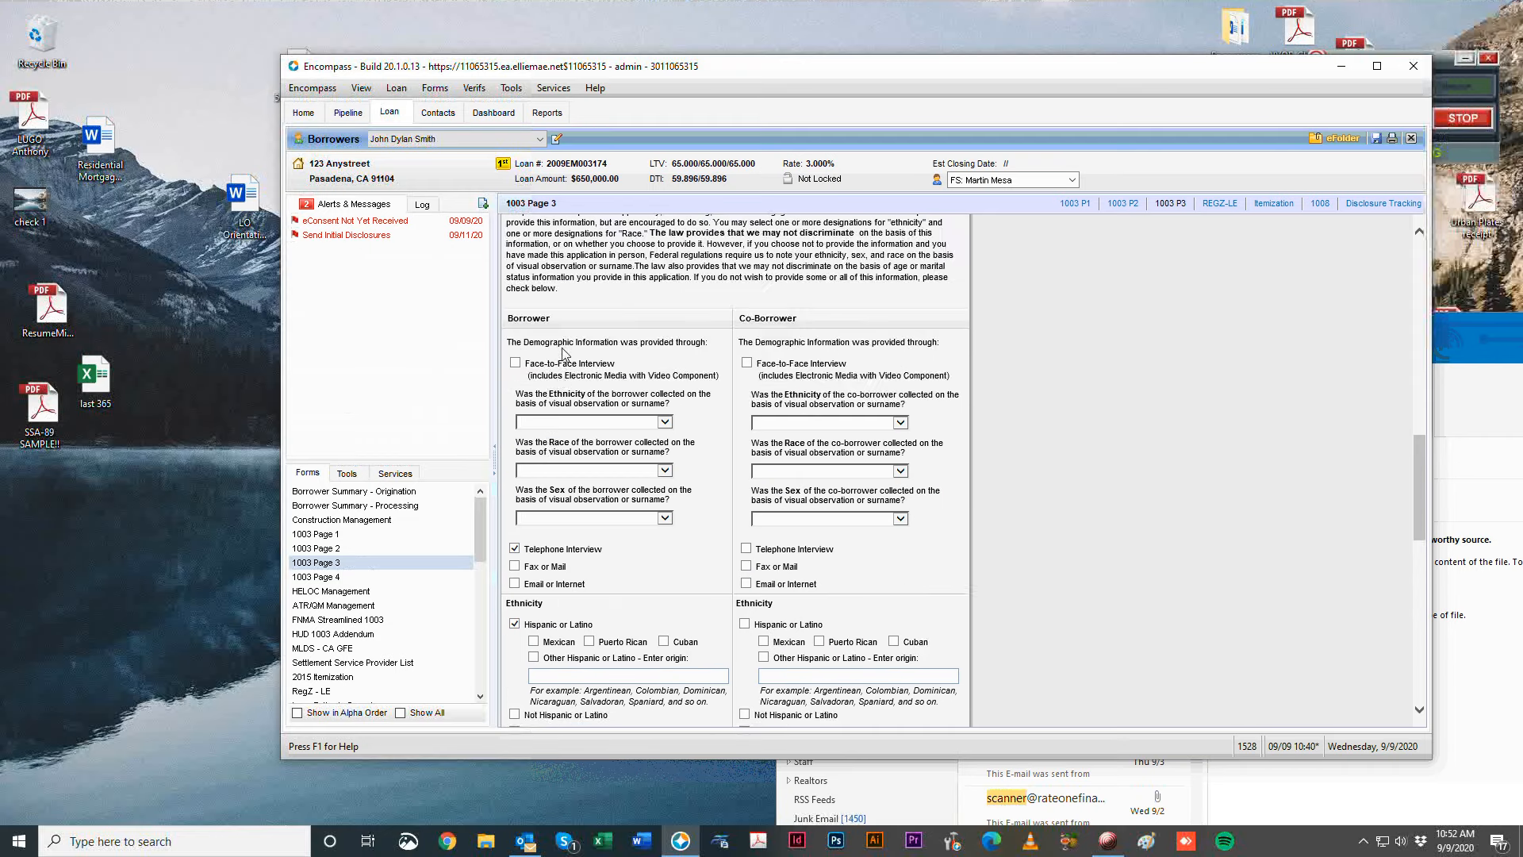
{"action": "scroll", "coordinate": [574, 504], "scroll_direction": "down", "scroll_amount": 9}
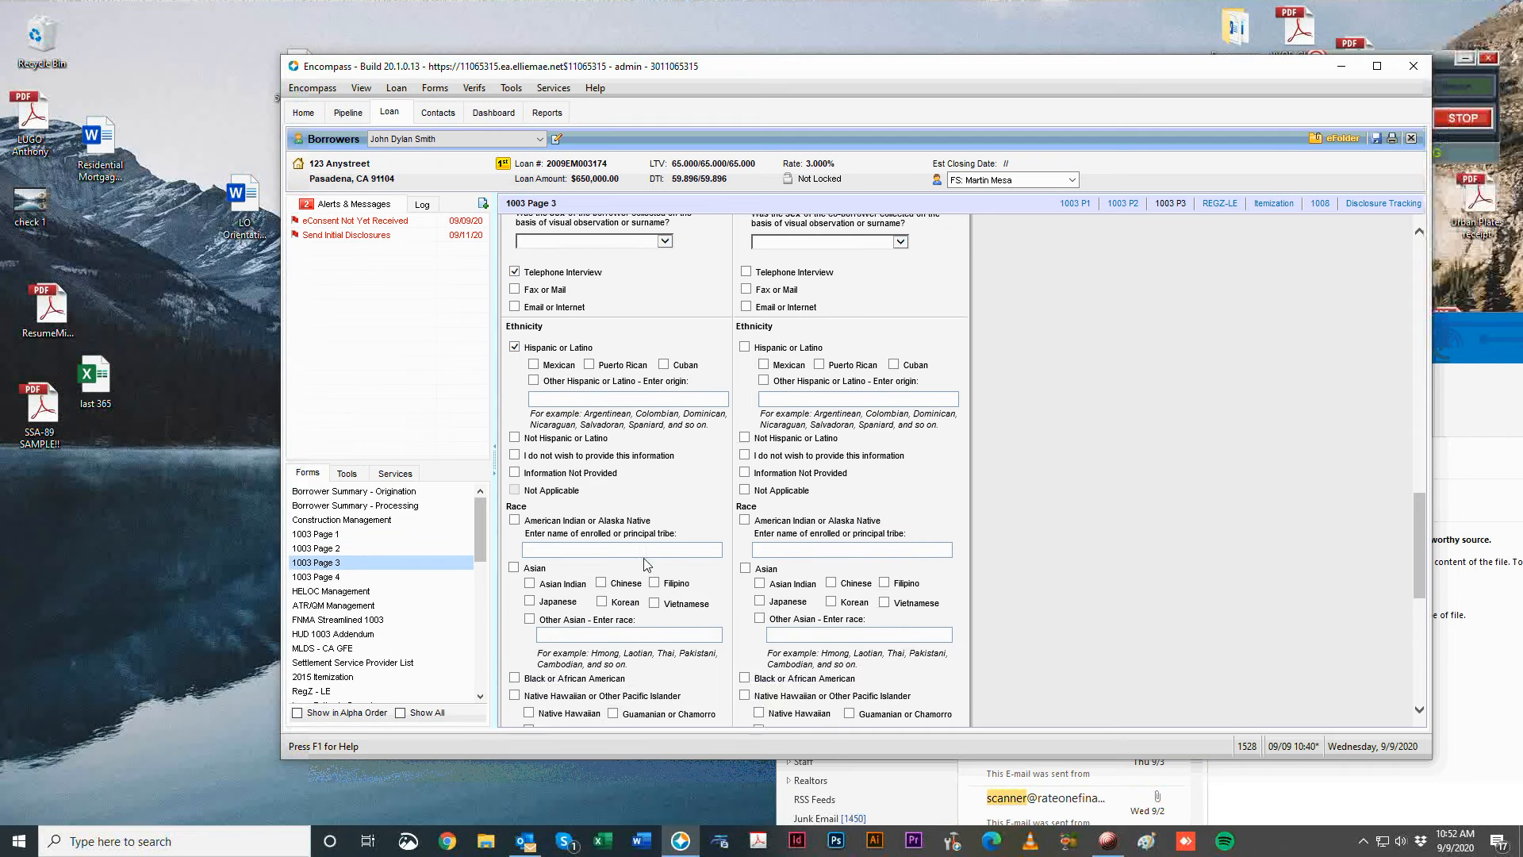
{"action": "scroll", "coordinate": [529, 686], "scroll_direction": "down", "scroll_amount": 6}
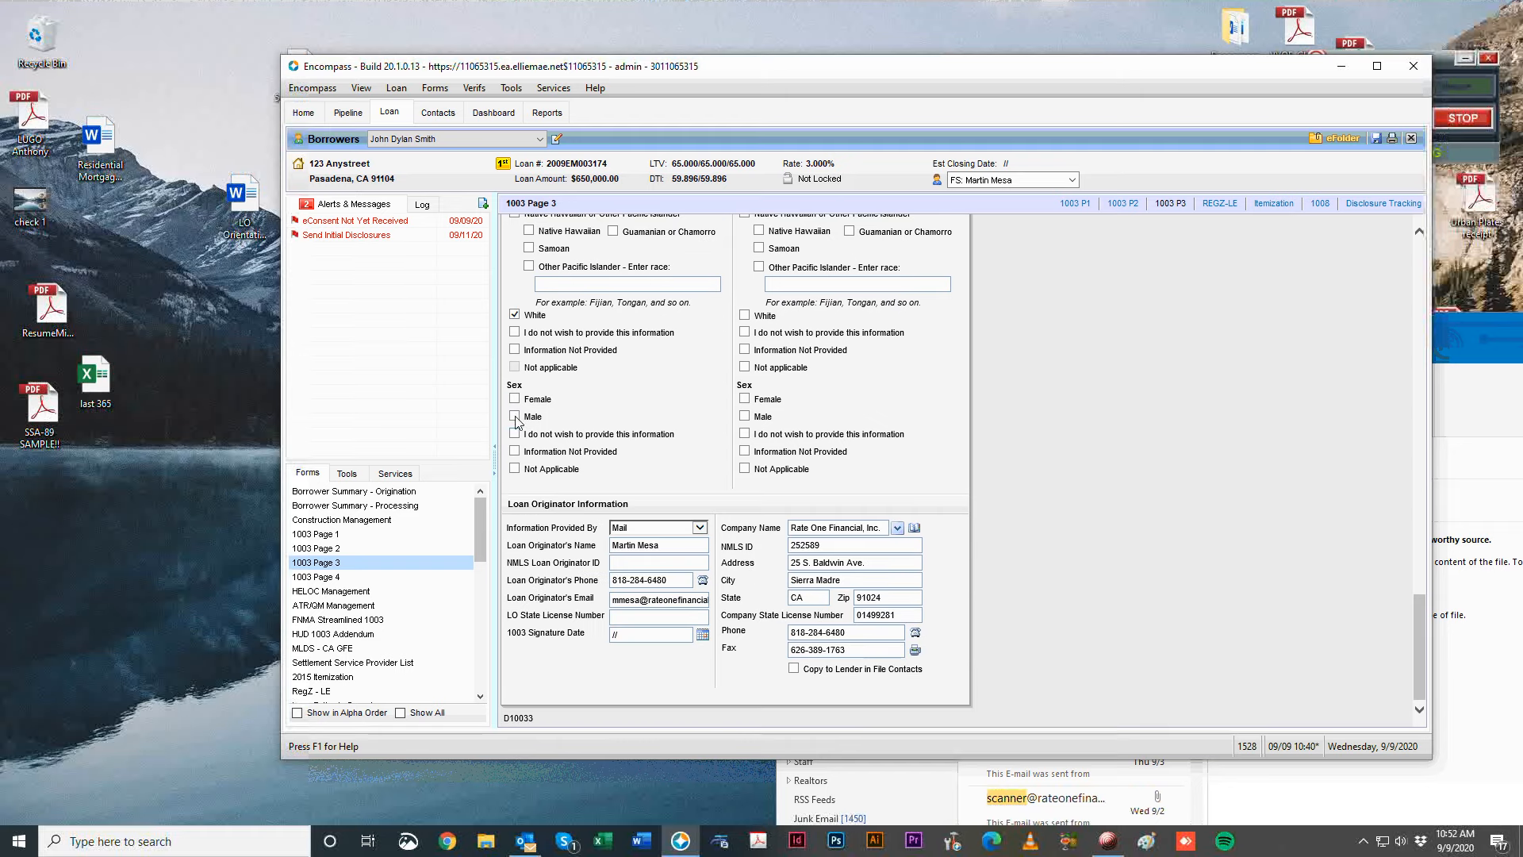
{"action": "left_click", "coordinate": [515, 417]}
{"action": "left_click", "coordinate": [683, 526]}
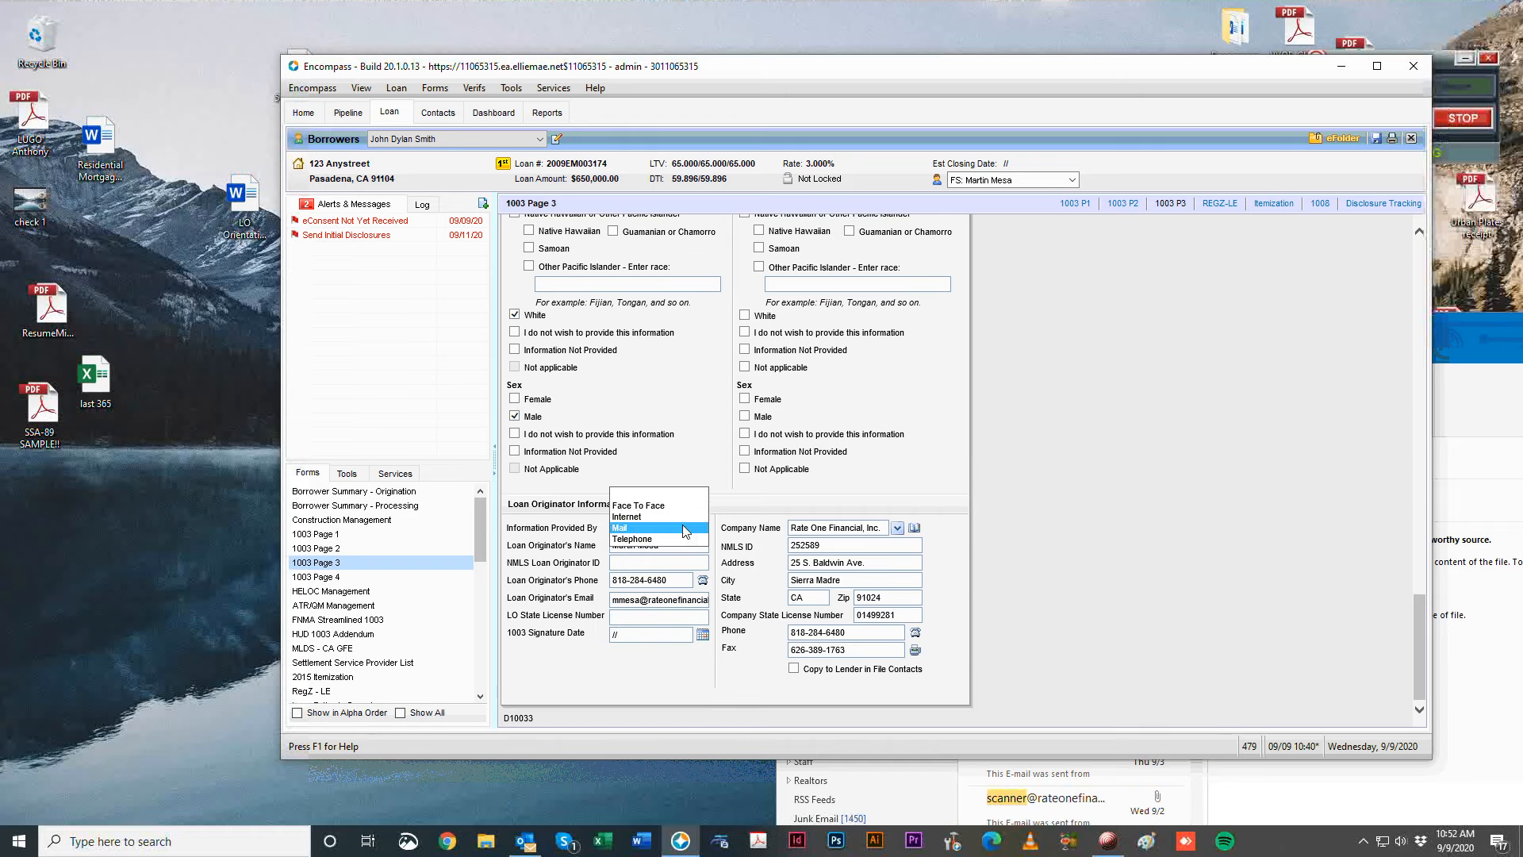
{"action": "left_click", "coordinate": [663, 539]}
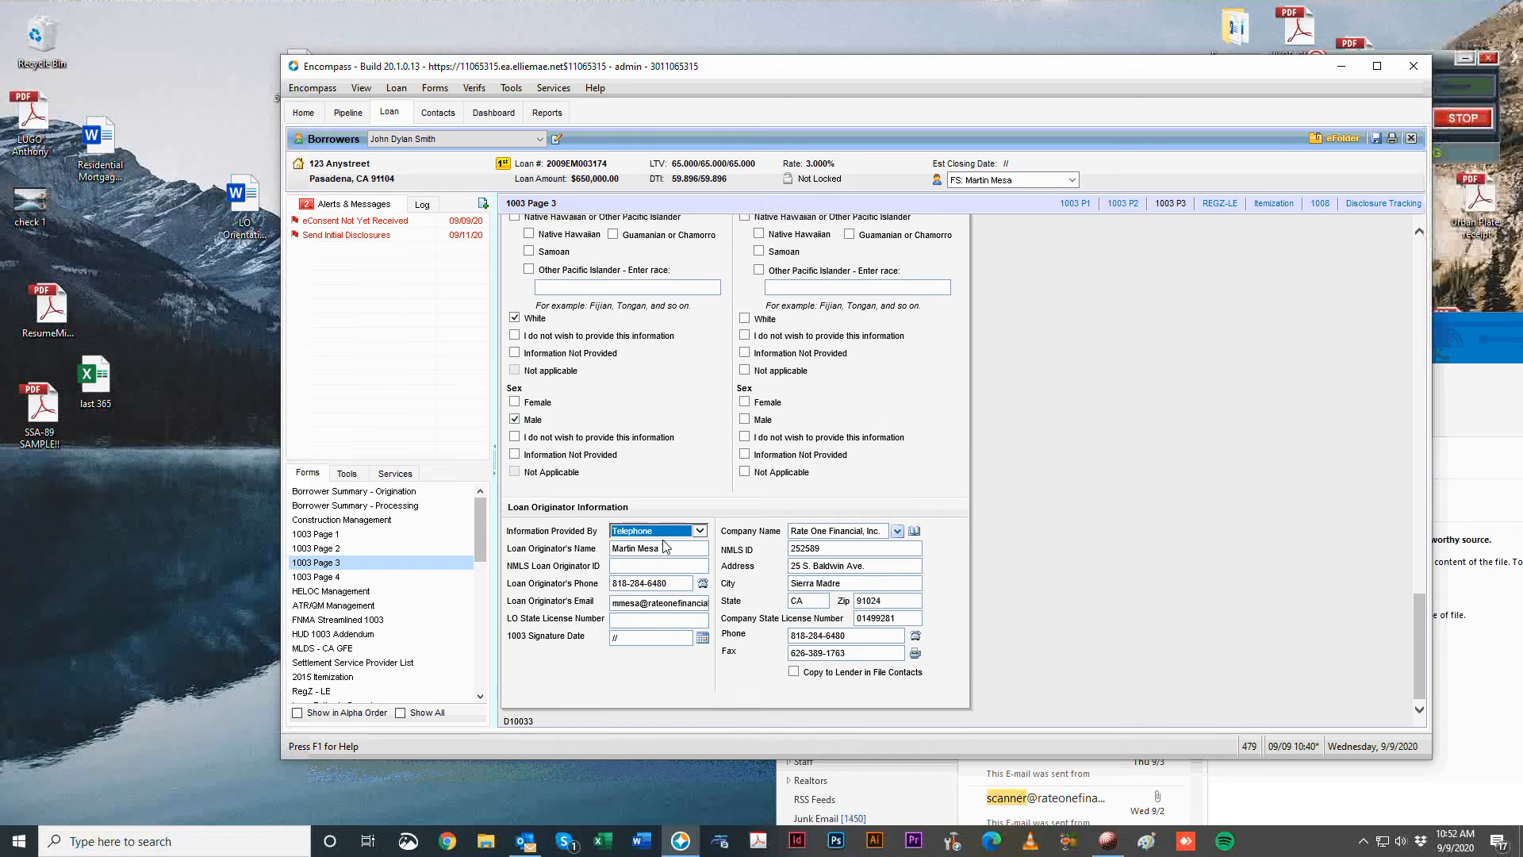
{"action": "key", "text": "Tab"}
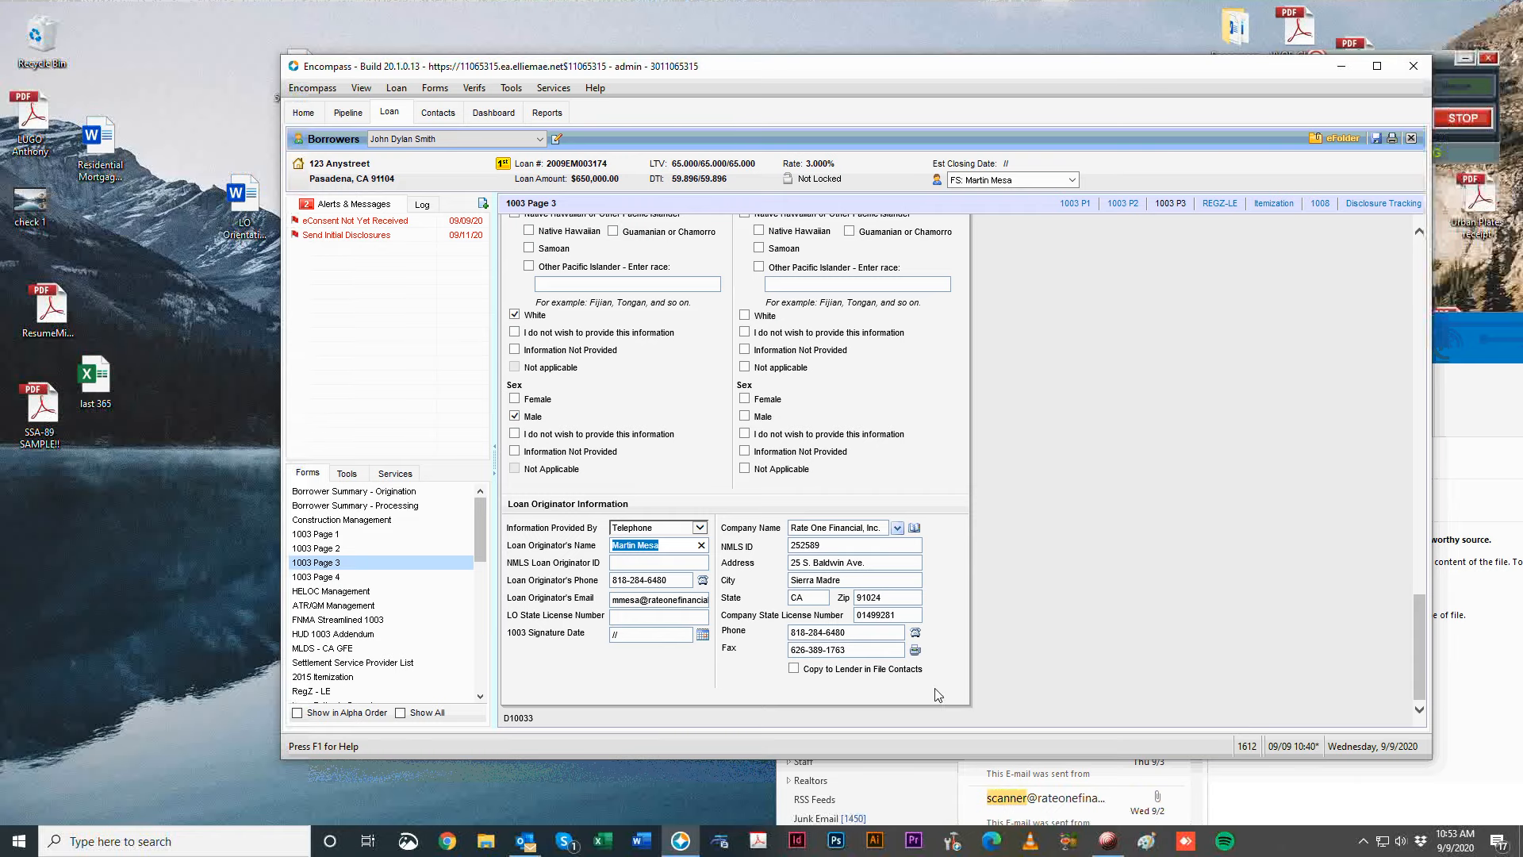
Reposition the Encompass window and return the side panel to the Forms list.
{"action": "scroll", "coordinate": [1072, 458], "scroll_direction": "up", "scroll_amount": 5}
{"action": "scroll", "coordinate": [1072, 458], "scroll_direction": "up", "scroll_amount": 10}
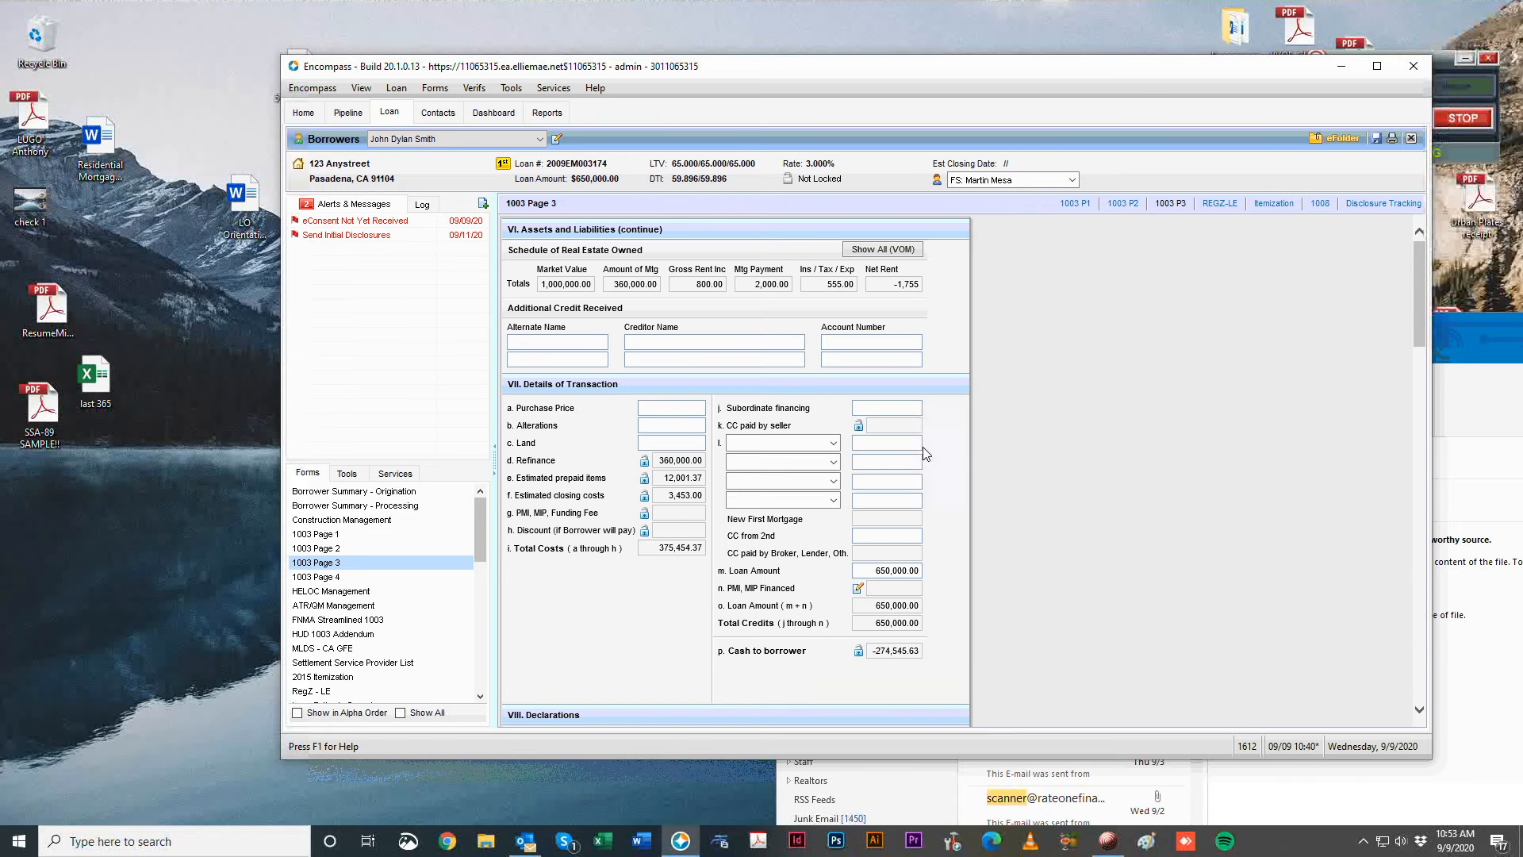
{"action": "left_click_drag", "start_coordinate": [1089, 77], "coordinate": [963, 55]}
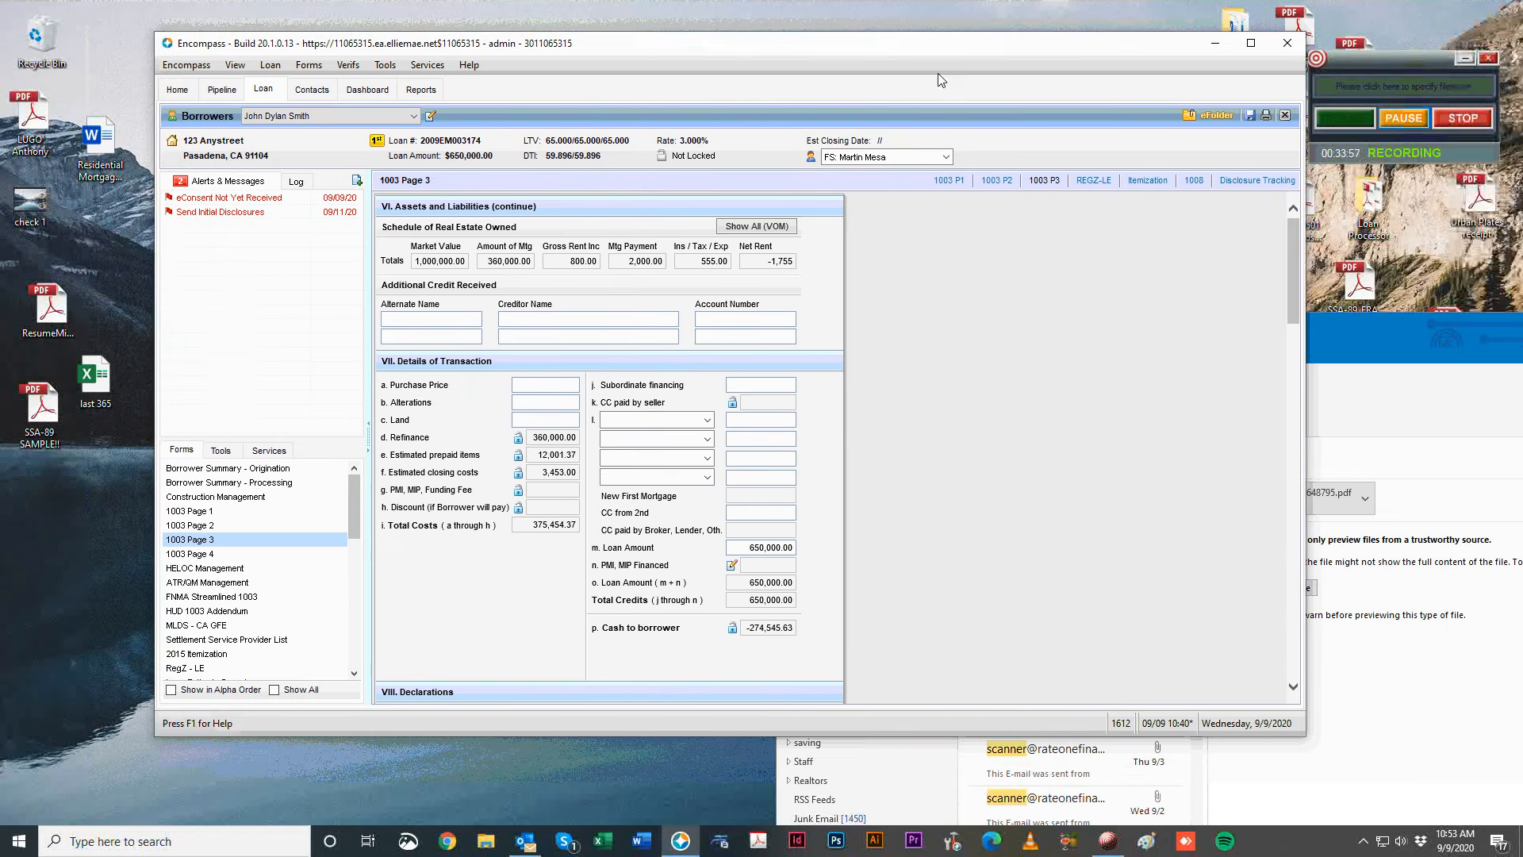
{"action": "left_click", "coordinate": [220, 450]}
{"action": "left_click_drag", "start_coordinate": [399, 43], "coordinate": [114, 290]}
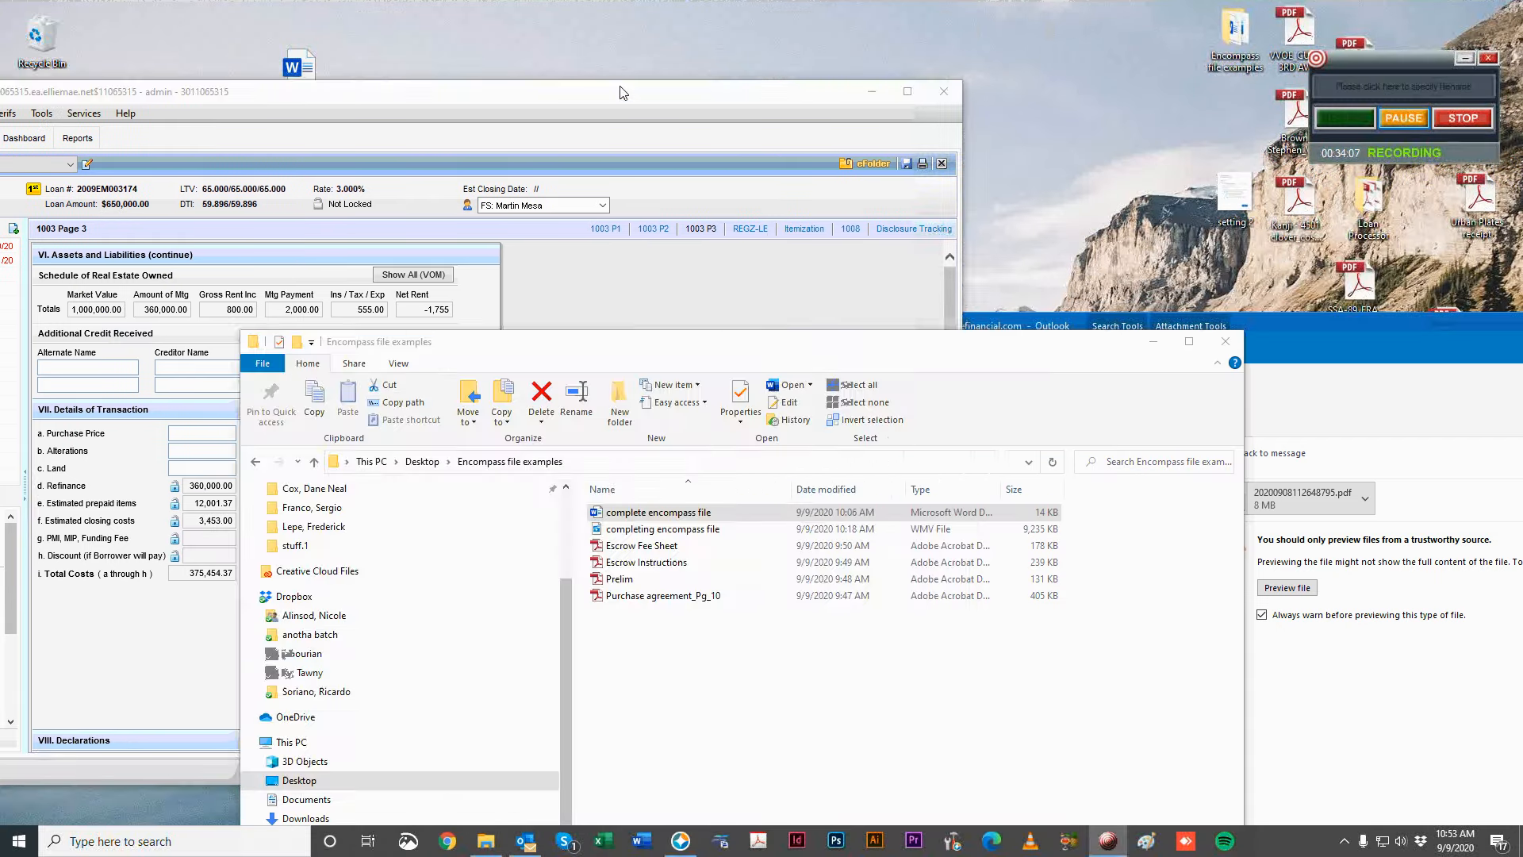
{"action": "left_click", "coordinate": [412, 89]}
{"action": "left_click_drag", "start_coordinate": [412, 89], "coordinate": [682, 31]}
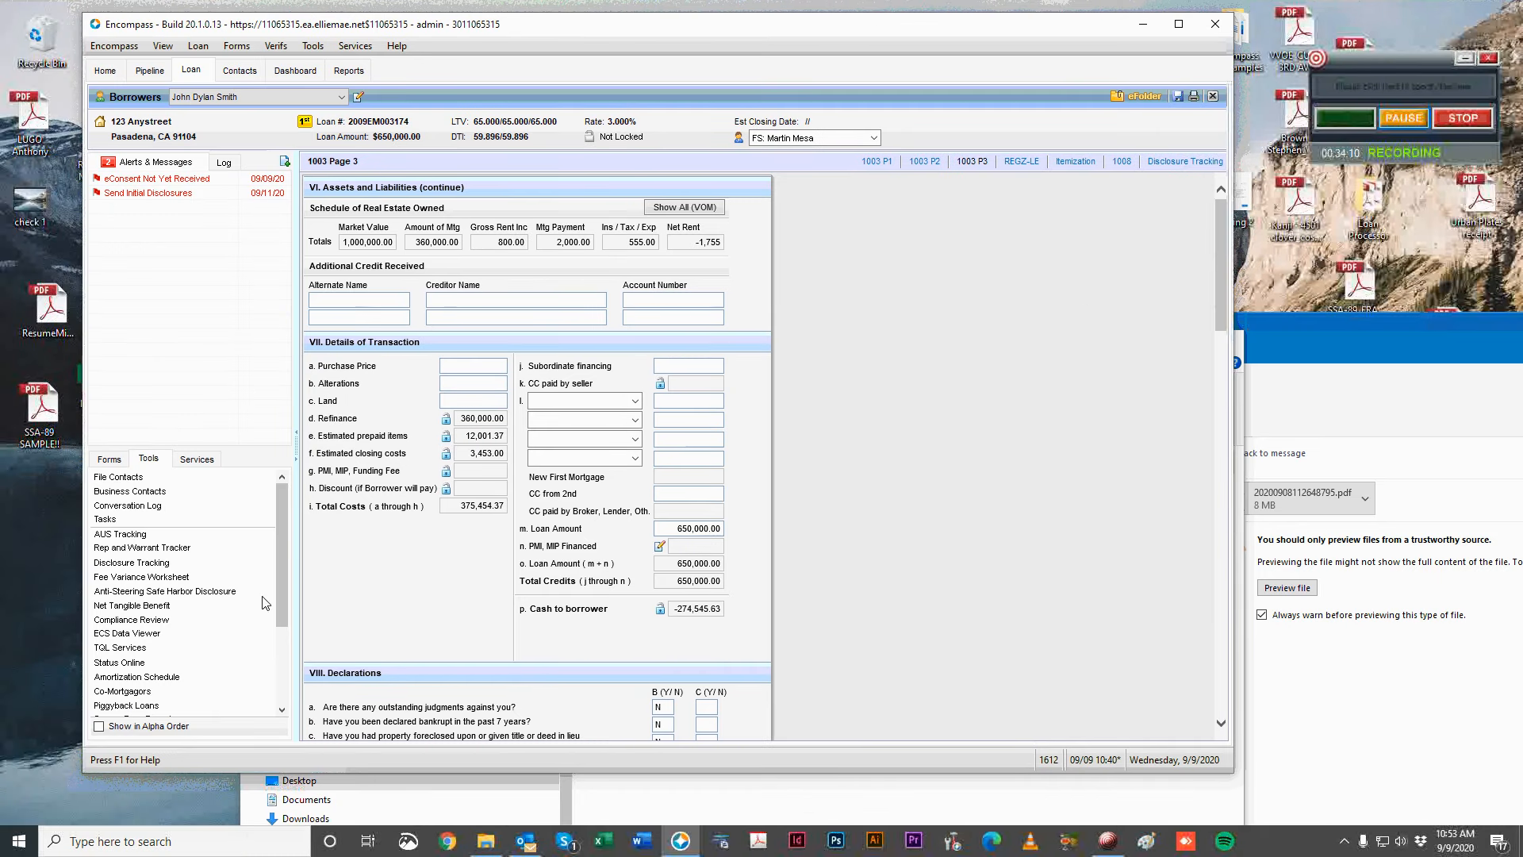
{"action": "left_click", "coordinate": [111, 460]}
Look through 2015 Itemization, 1003 Page 2 and 1003 Page 1, ending on 1003 Page 2.
{"action": "scroll", "coordinate": [246, 591], "scroll_direction": "down", "scroll_amount": 10}
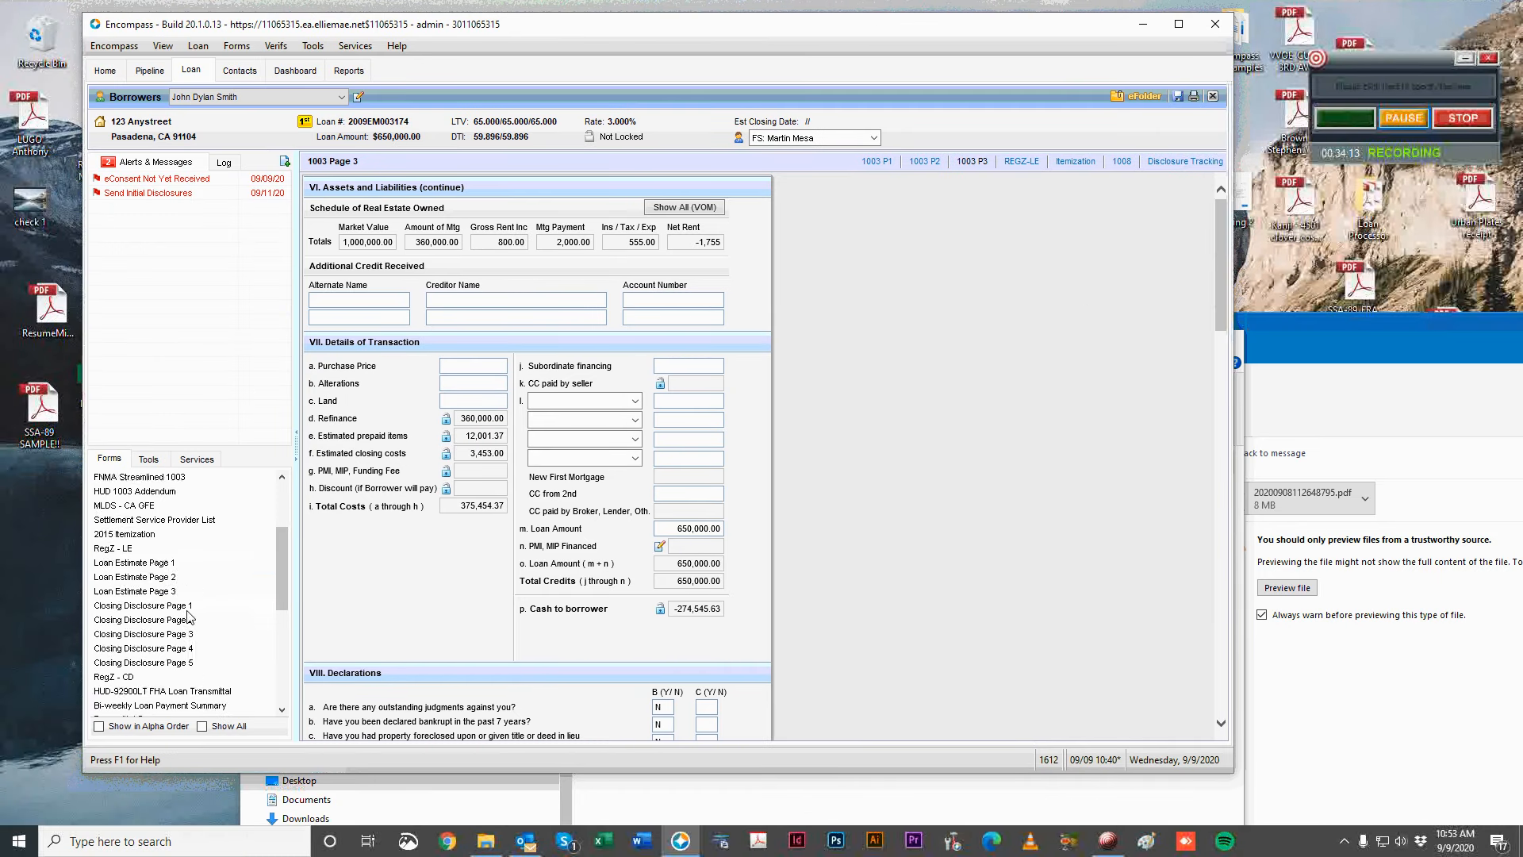
{"action": "scroll", "coordinate": [190, 603], "scroll_direction": "up", "scroll_amount": 10}
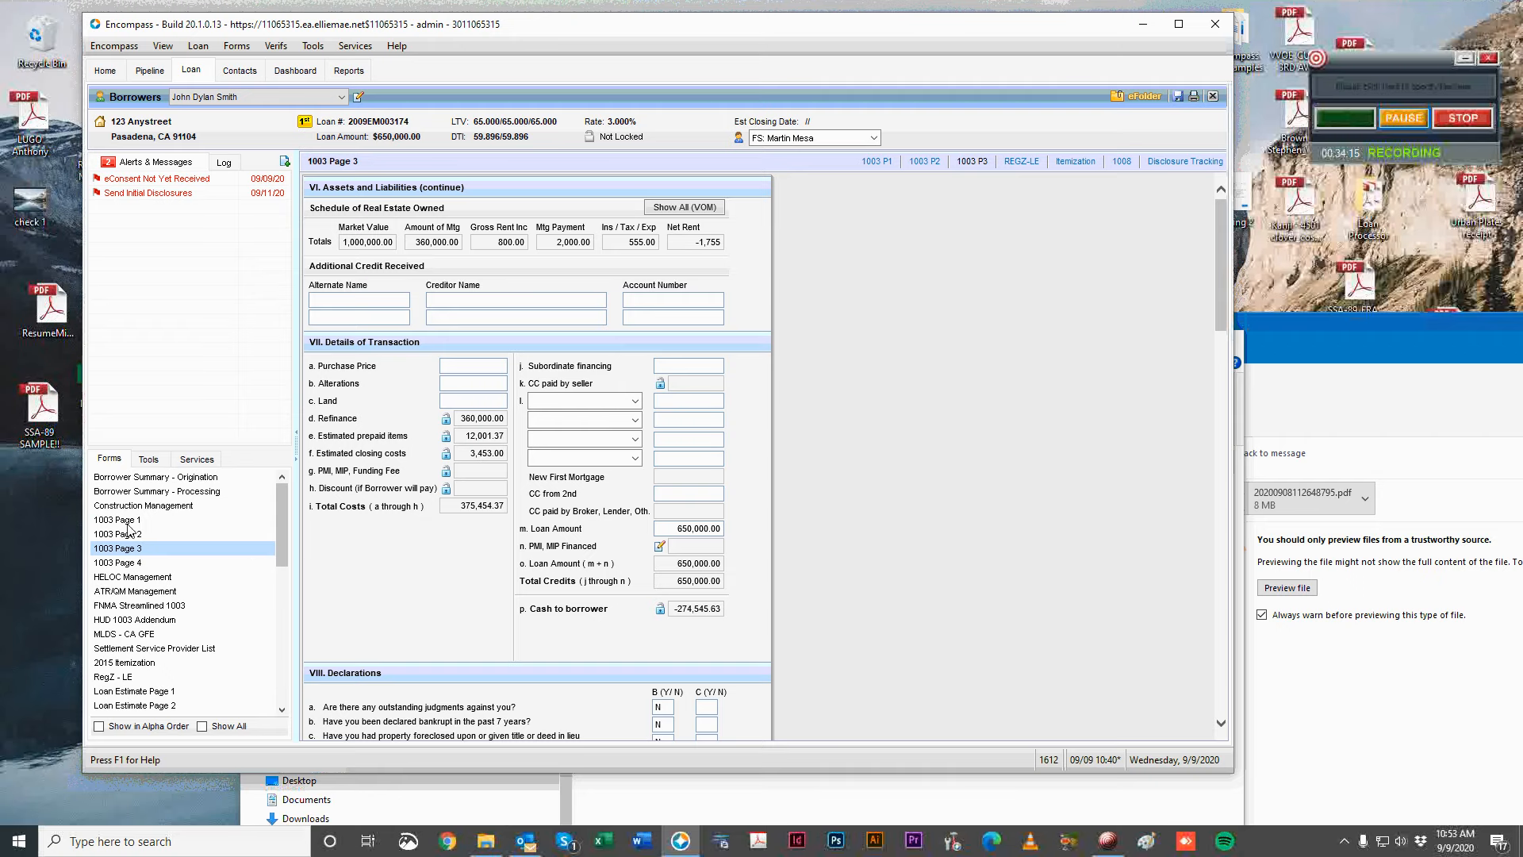
{"action": "left_click", "coordinate": [190, 663]}
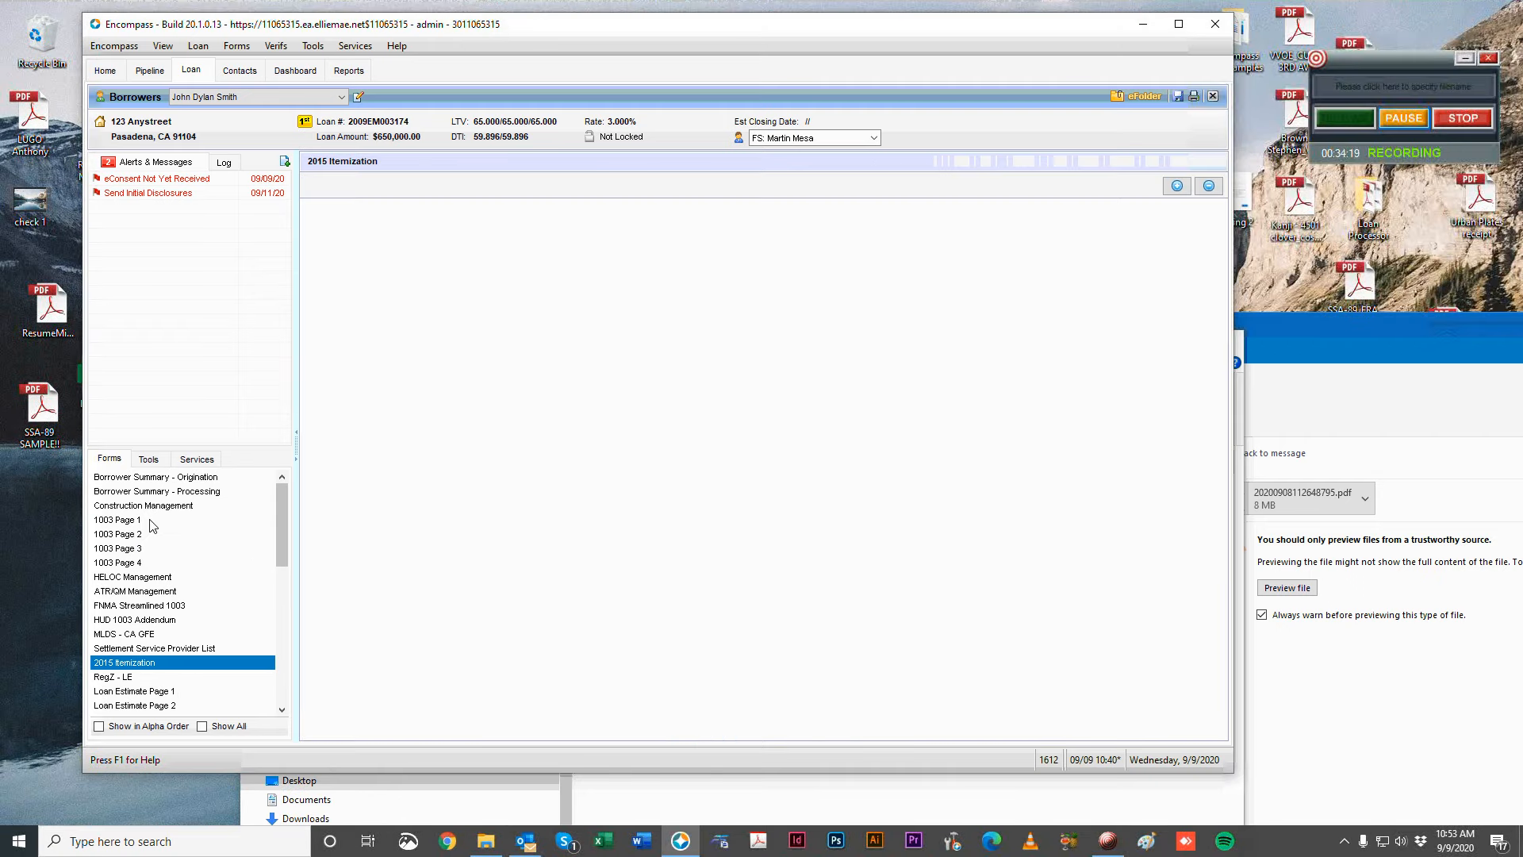
{"action": "scroll", "coordinate": [599, 522], "scroll_direction": "down", "scroll_amount": 10}
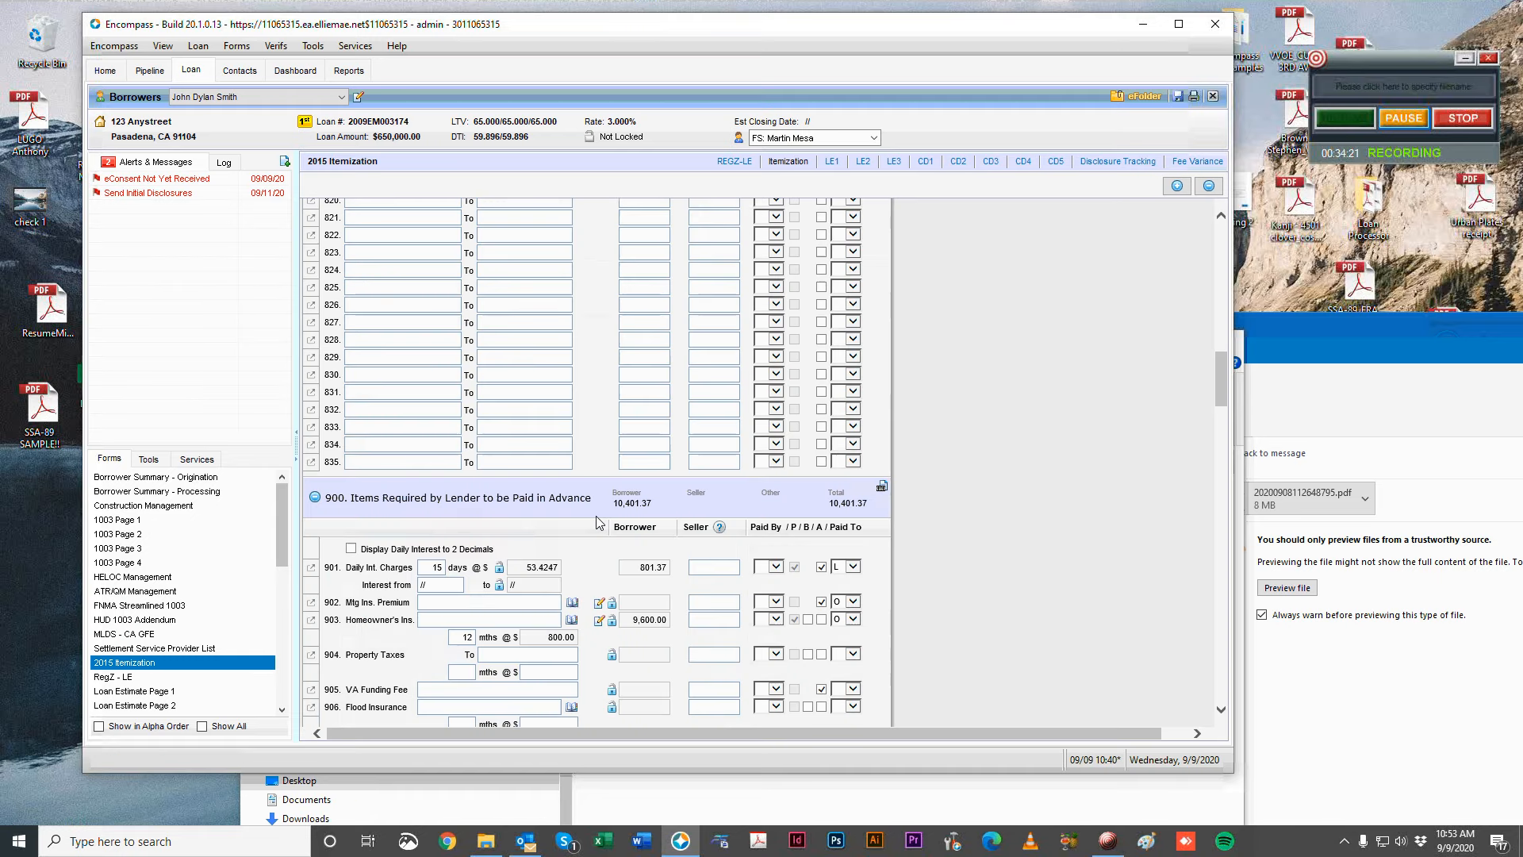
{"action": "scroll", "coordinate": [1060, 476], "scroll_direction": "up", "scroll_amount": 15}
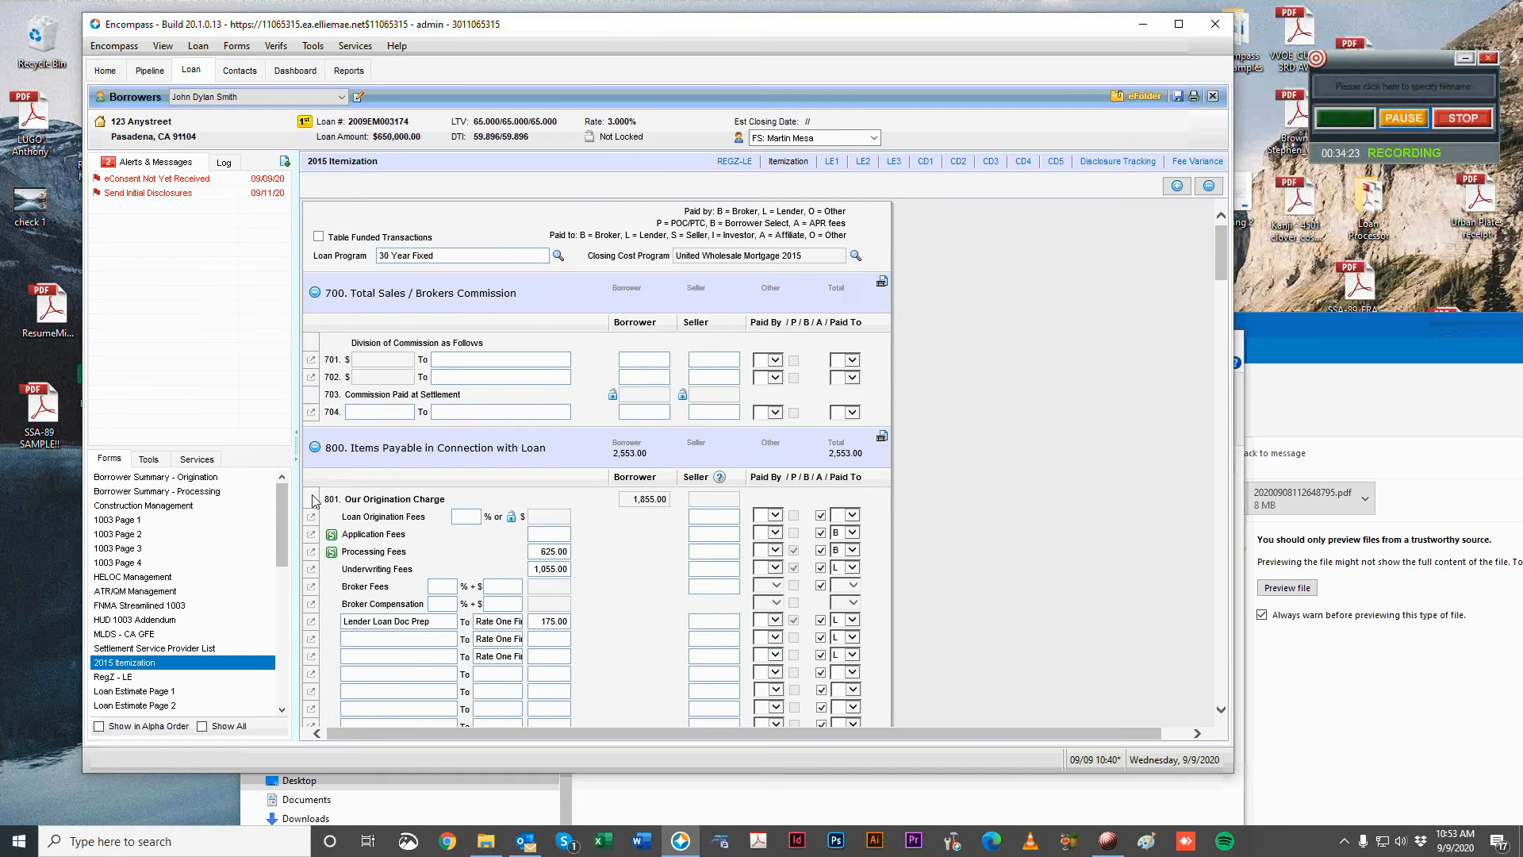
{"action": "left_click", "coordinate": [170, 534]}
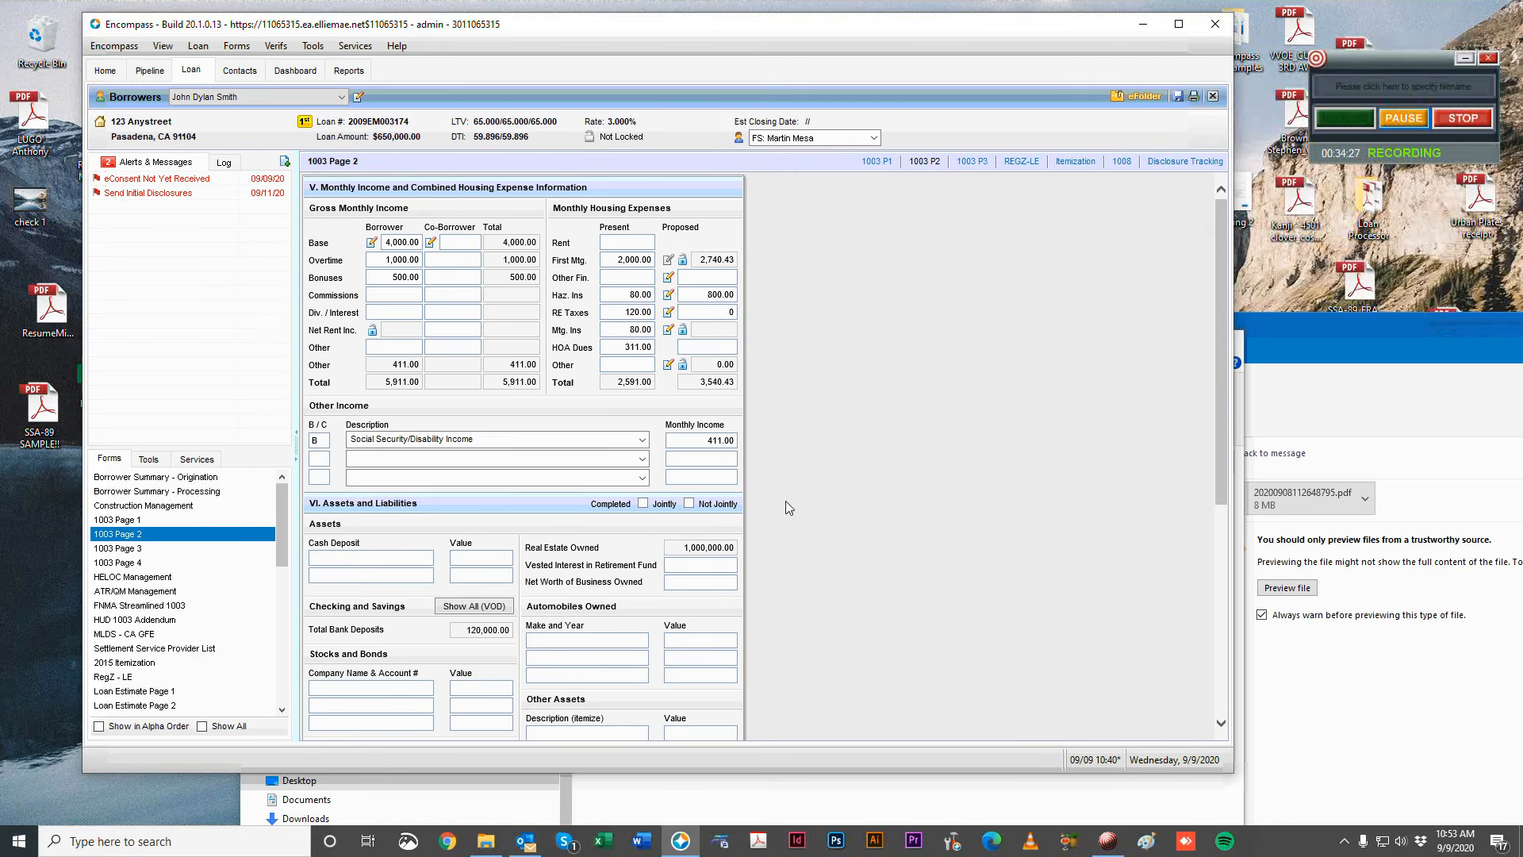
{"action": "left_click", "coordinate": [237, 521]}
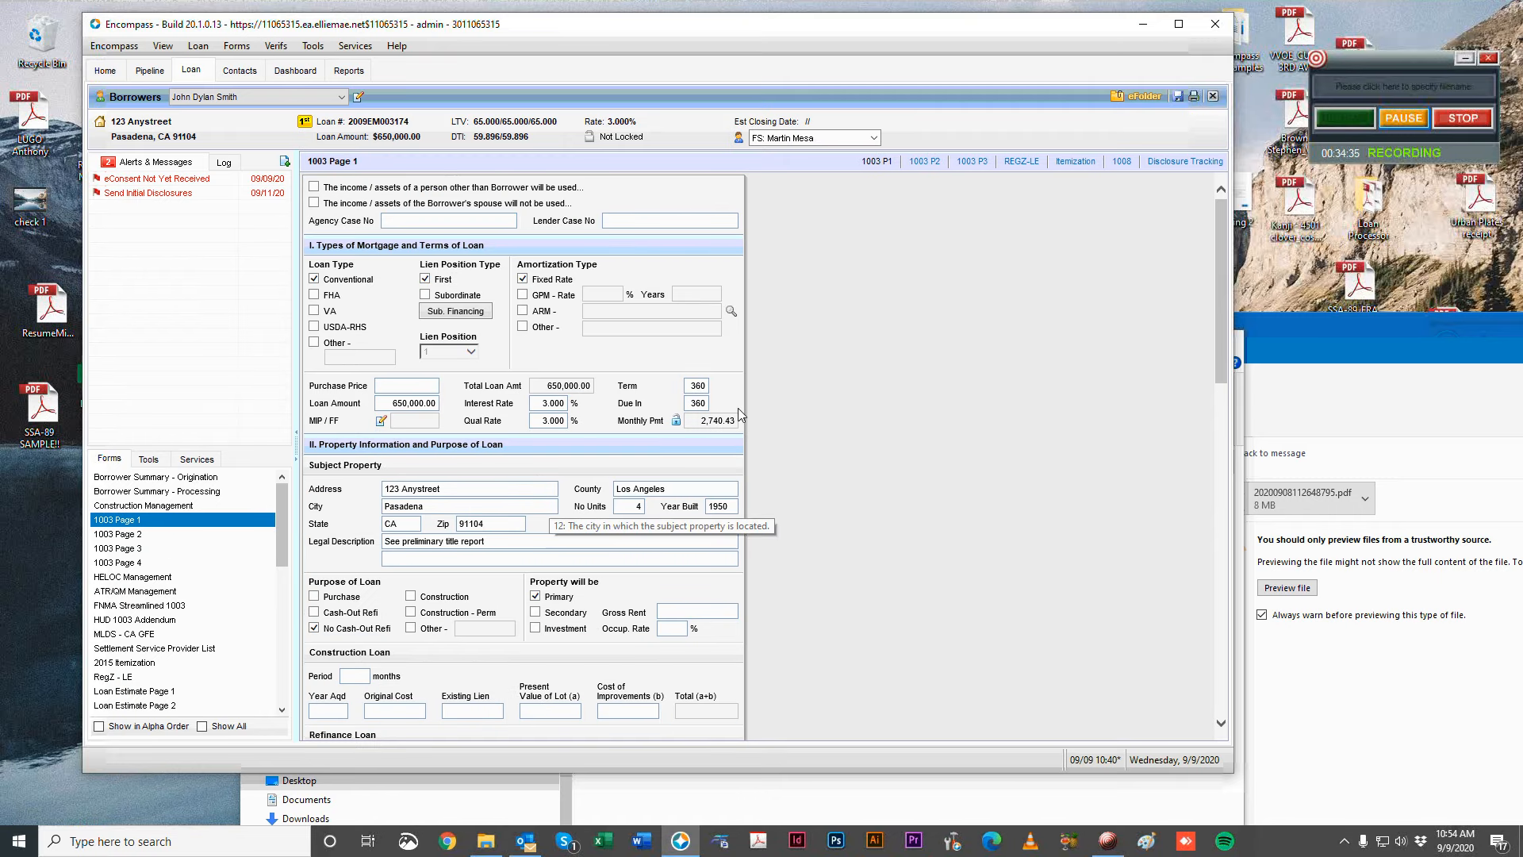
{"action": "scroll", "coordinate": [1015, 587], "scroll_direction": "down", "scroll_amount": 1}
{"action": "scroll", "coordinate": [1015, 587], "scroll_direction": "down", "scroll_amount": 15}
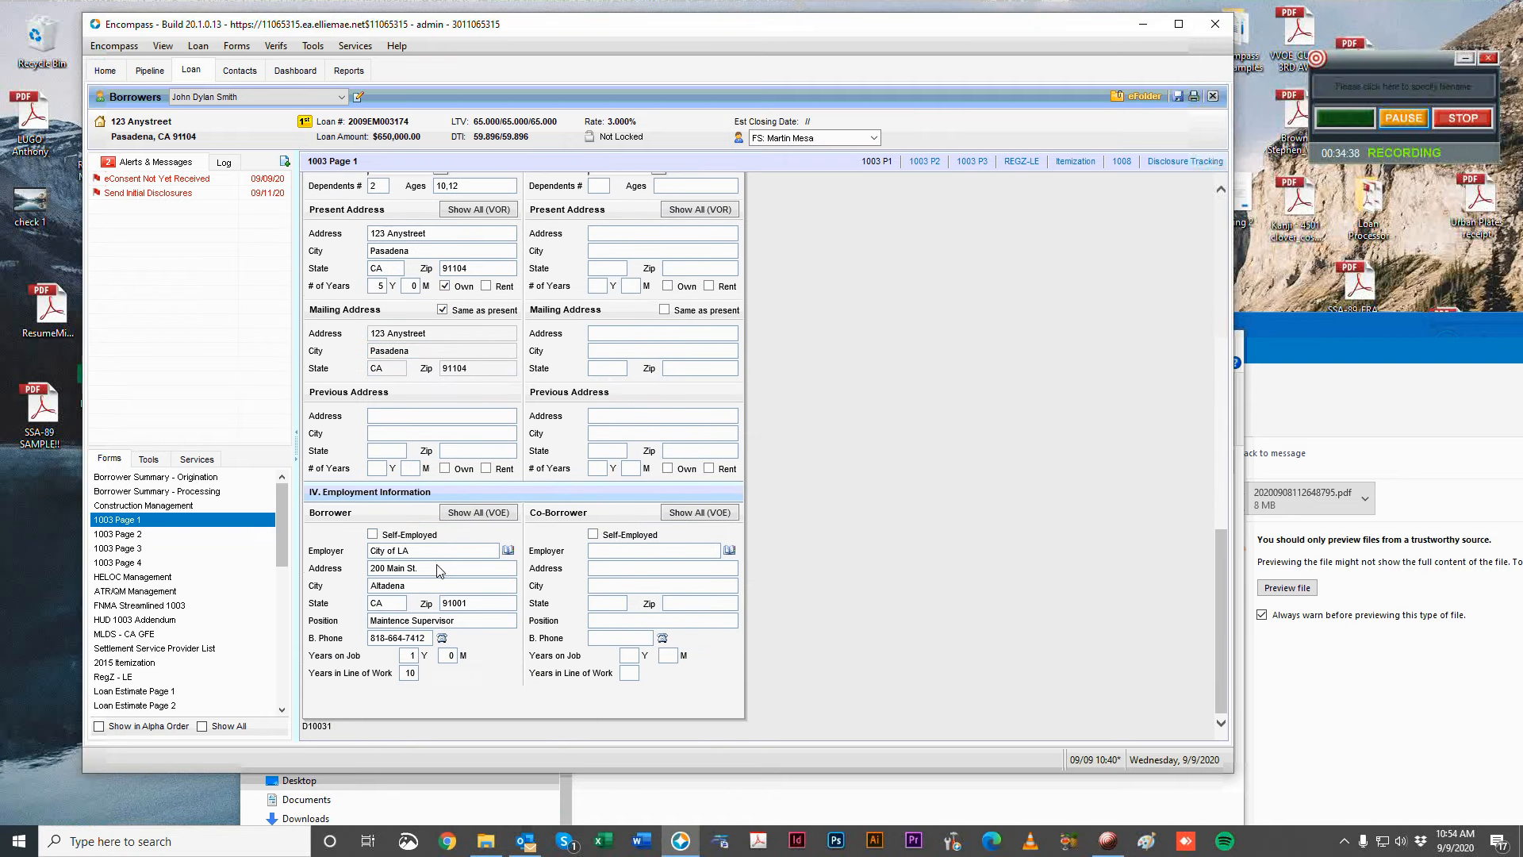
{"action": "left_click", "coordinate": [159, 534]}
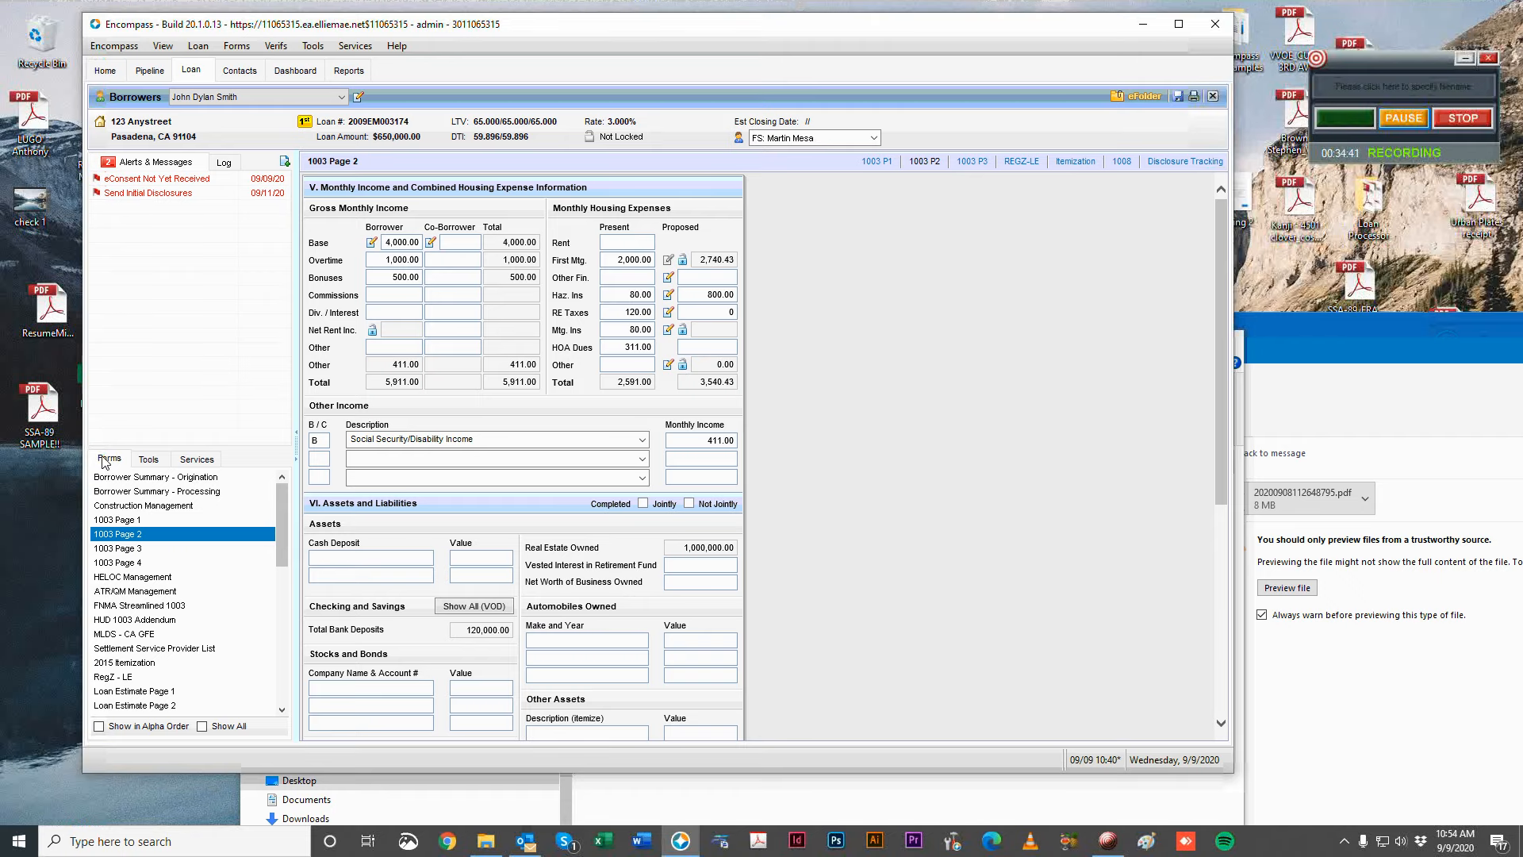
Open the loan's File Contacts from the Tools list.
{"action": "left_click", "coordinate": [150, 459]}
{"action": "left_click", "coordinate": [164, 477]}
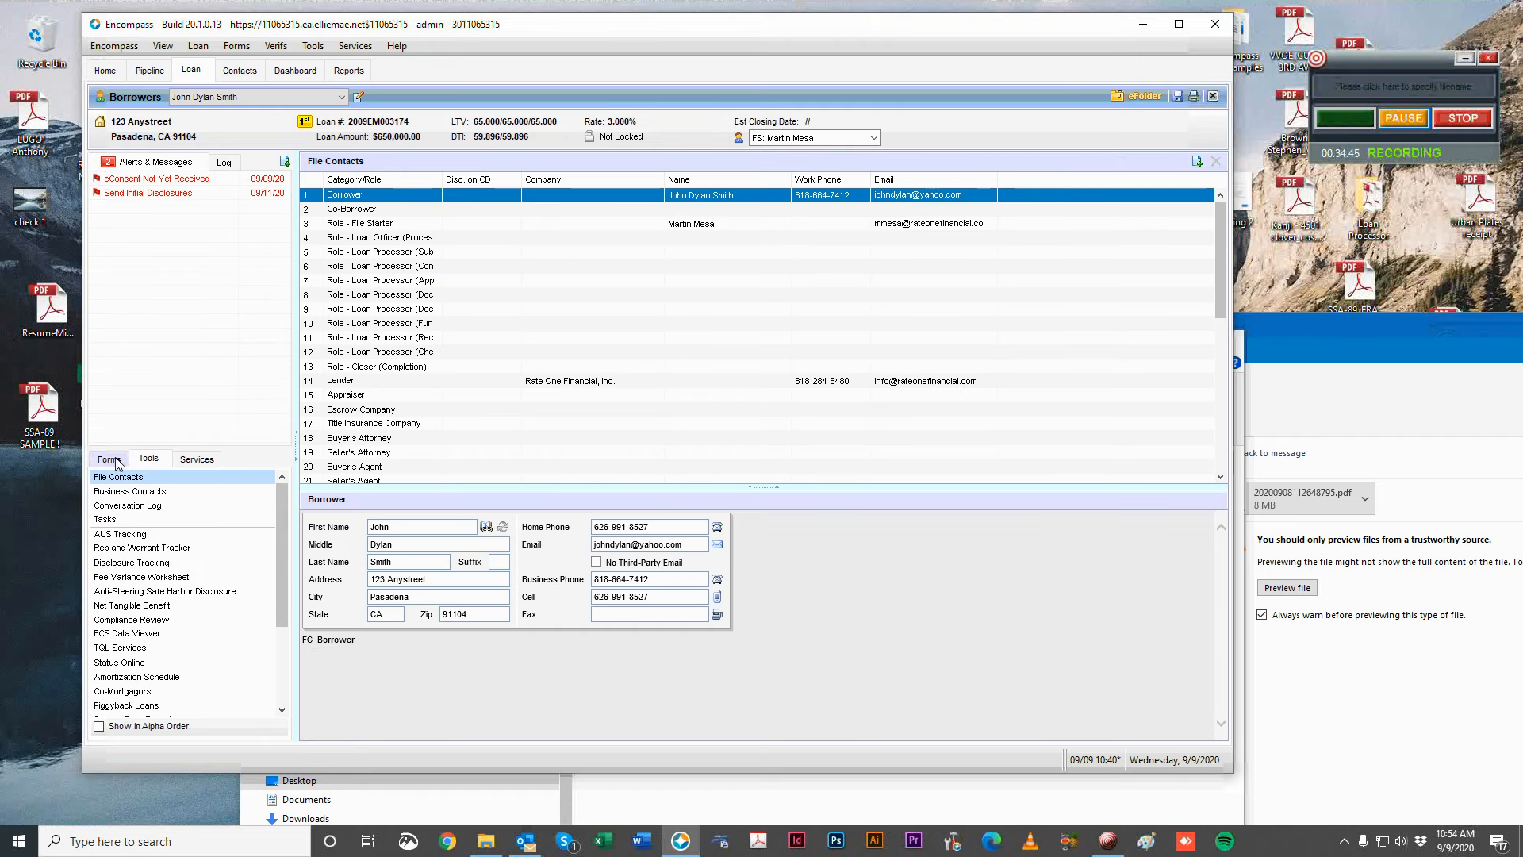
{"action": "scroll", "coordinate": [635, 329], "scroll_direction": "down", "scroll_amount": 3}
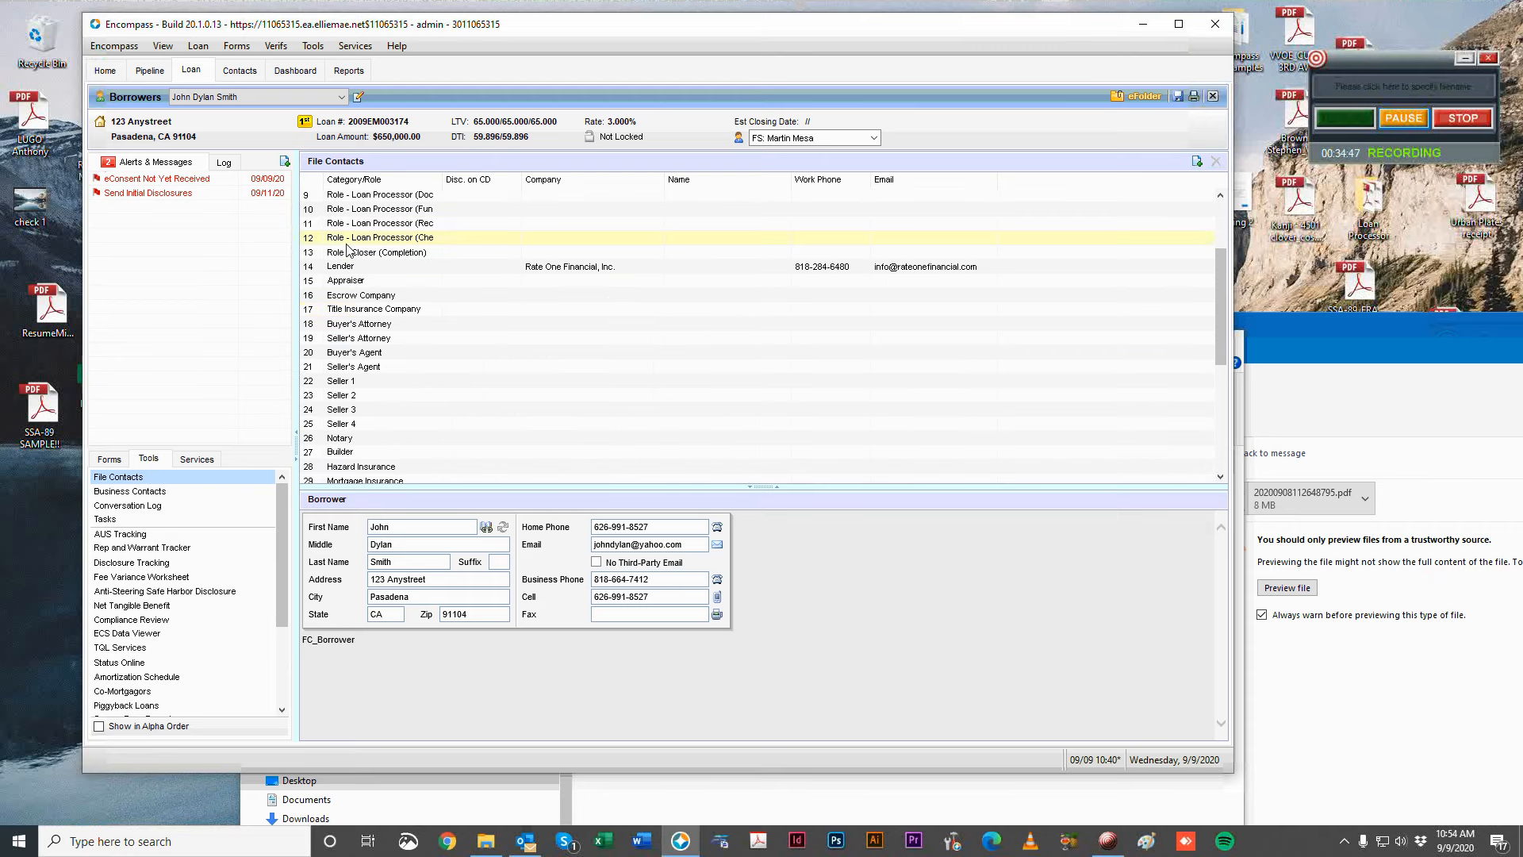
{"action": "left_click", "coordinate": [111, 459]}
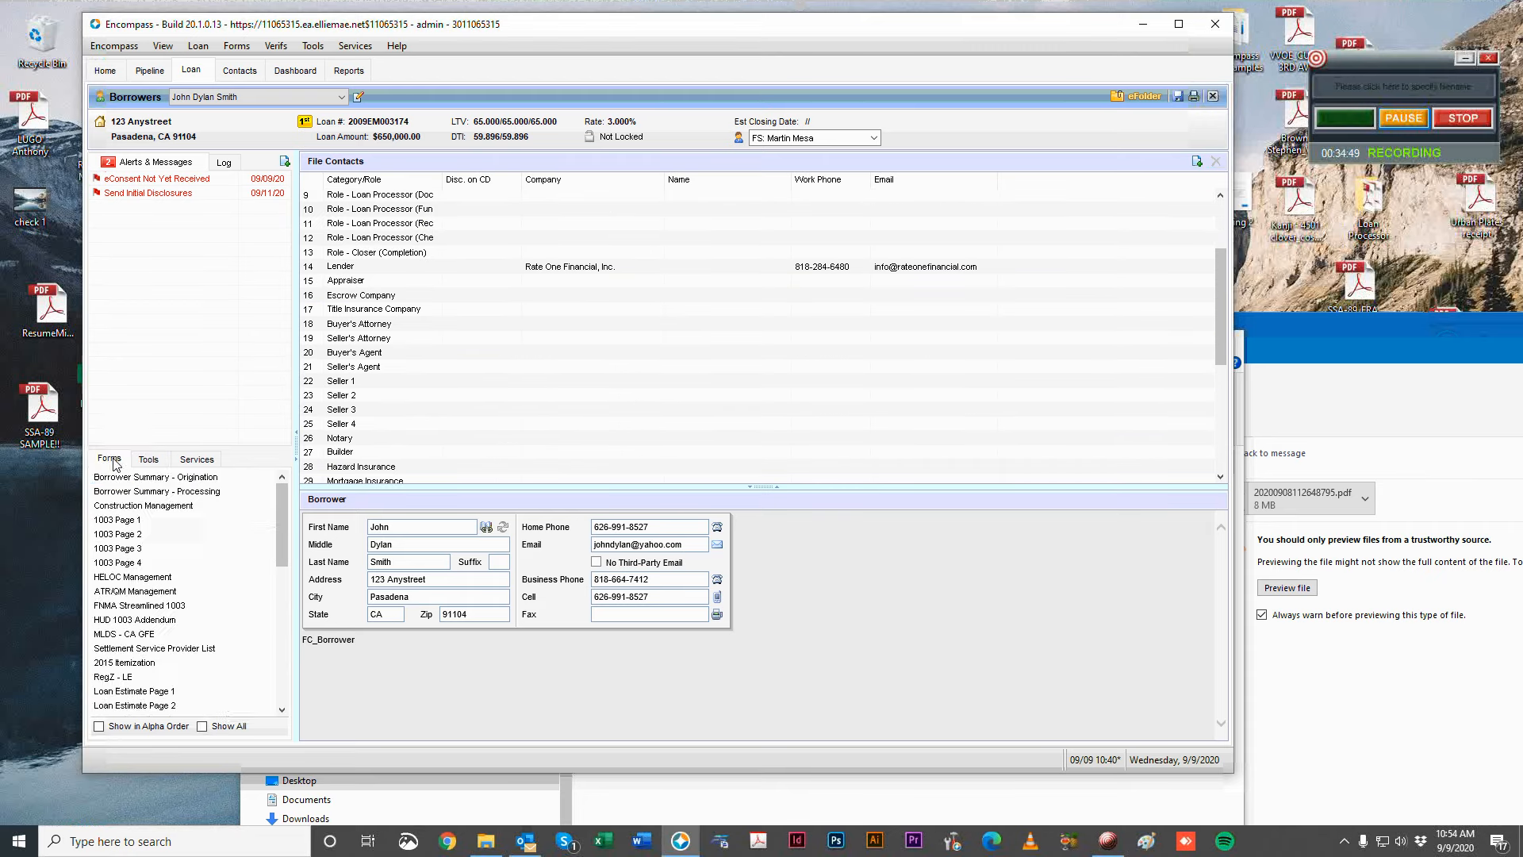
{"action": "left_click", "coordinate": [152, 460]}
{"action": "left_click", "coordinate": [169, 480]}
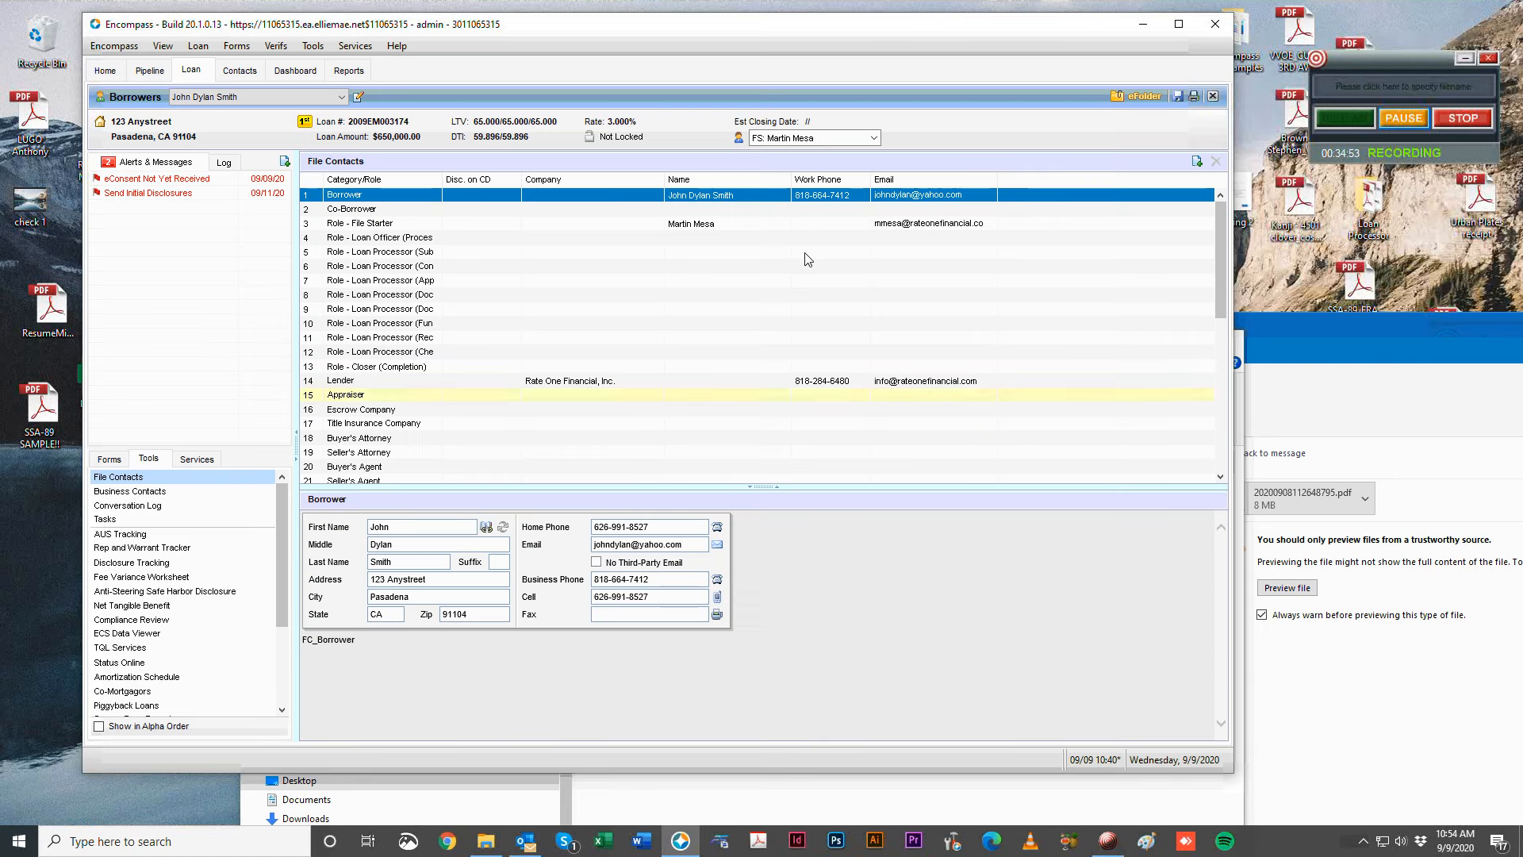
{"action": "scroll", "coordinate": [773, 385], "scroll_direction": "down", "scroll_amount": 2}
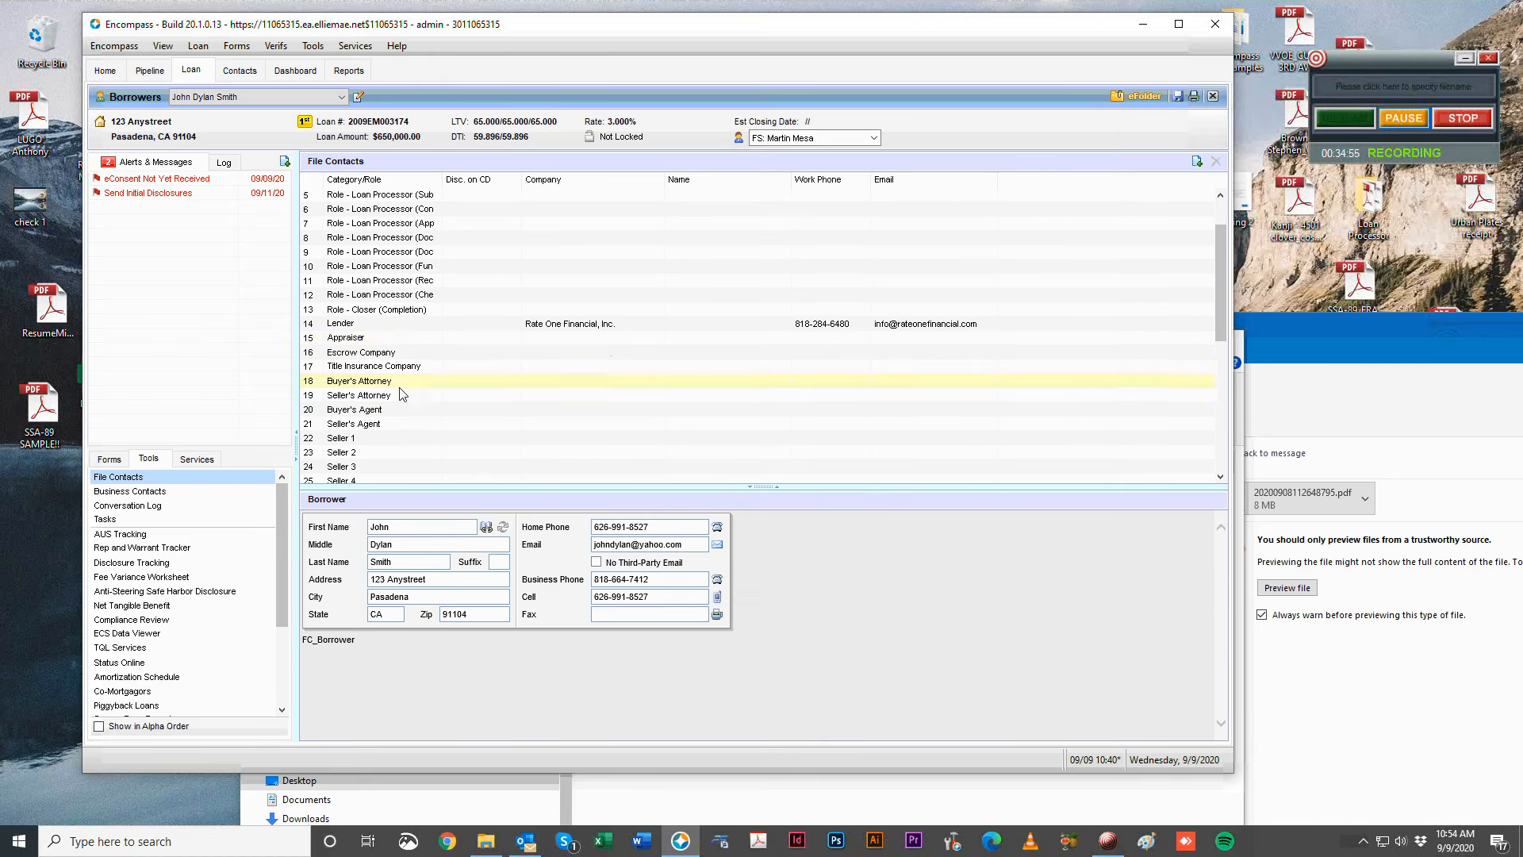
View the Escrow Company, Title Insurance Company, Buyer's Agent and Seller's Agent contacts in turn.
{"action": "left_click", "coordinate": [376, 354]}
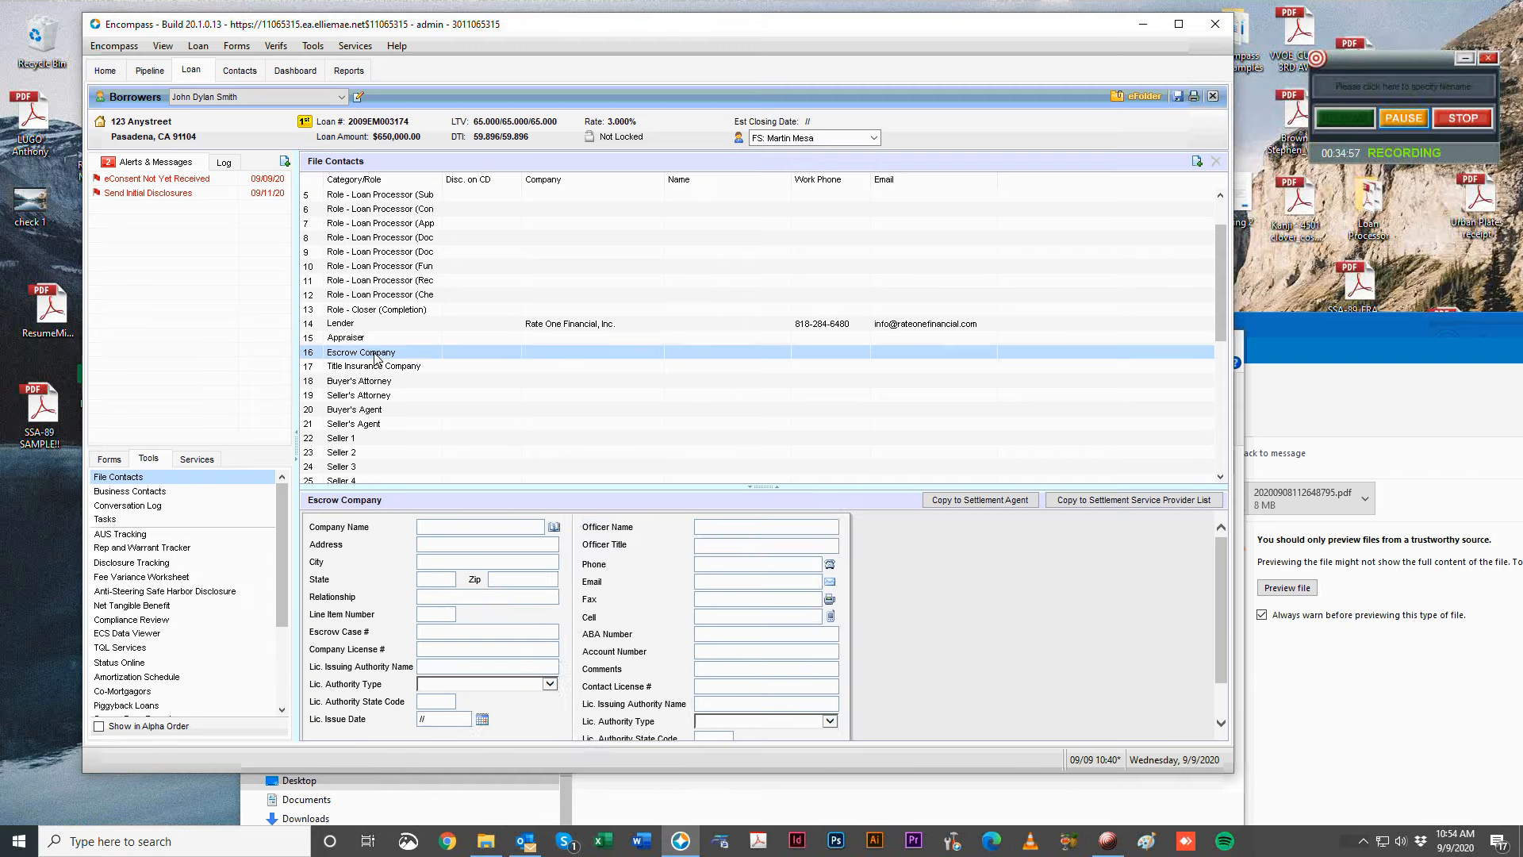
{"action": "left_click", "coordinate": [365, 368]}
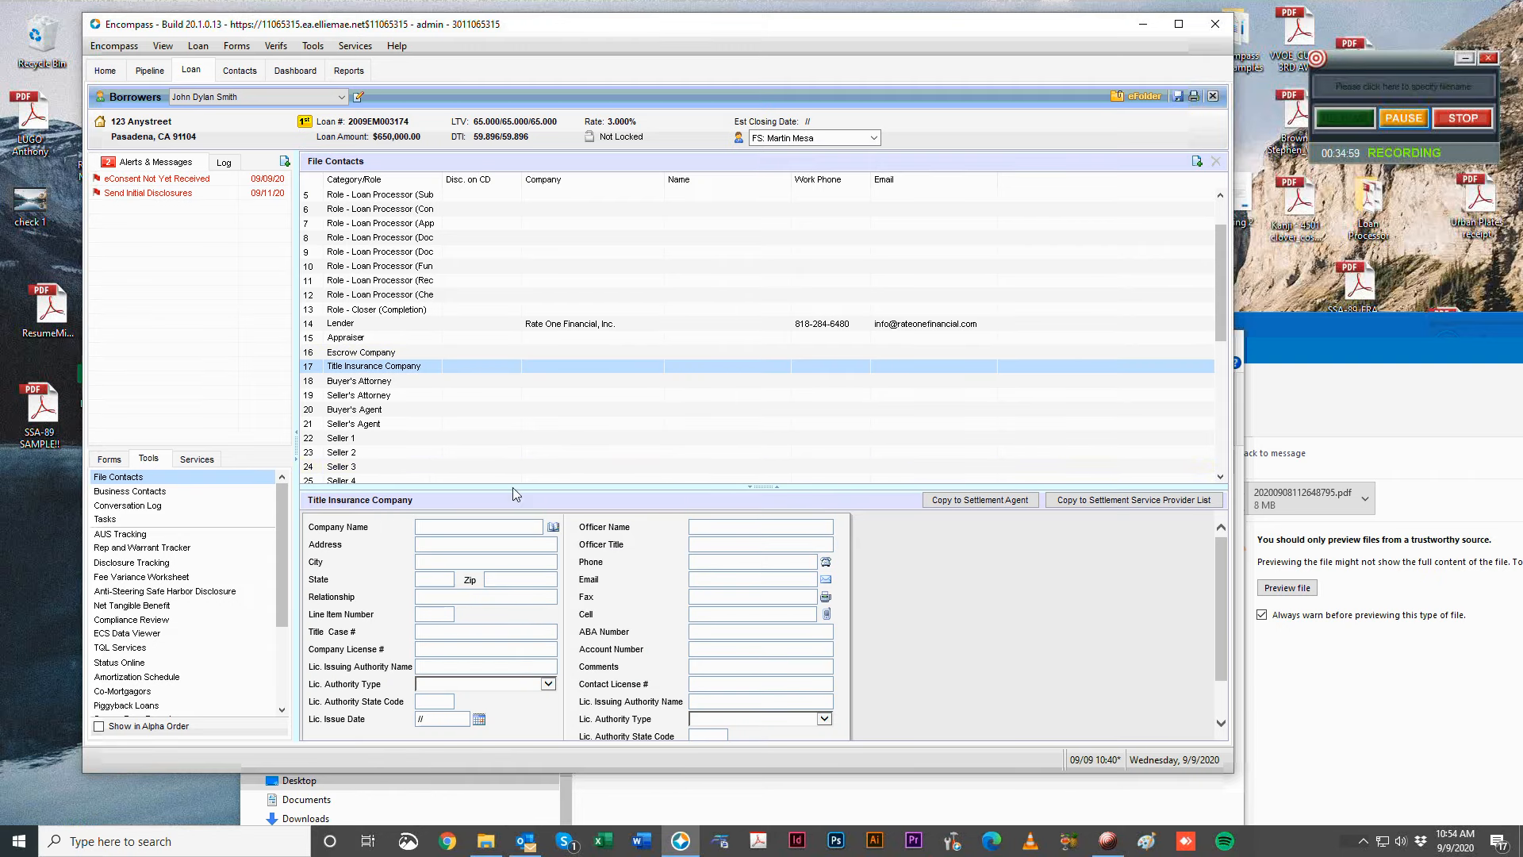
{"action": "left_click", "coordinate": [459, 412]}
{"action": "left_click", "coordinate": [446, 428]}
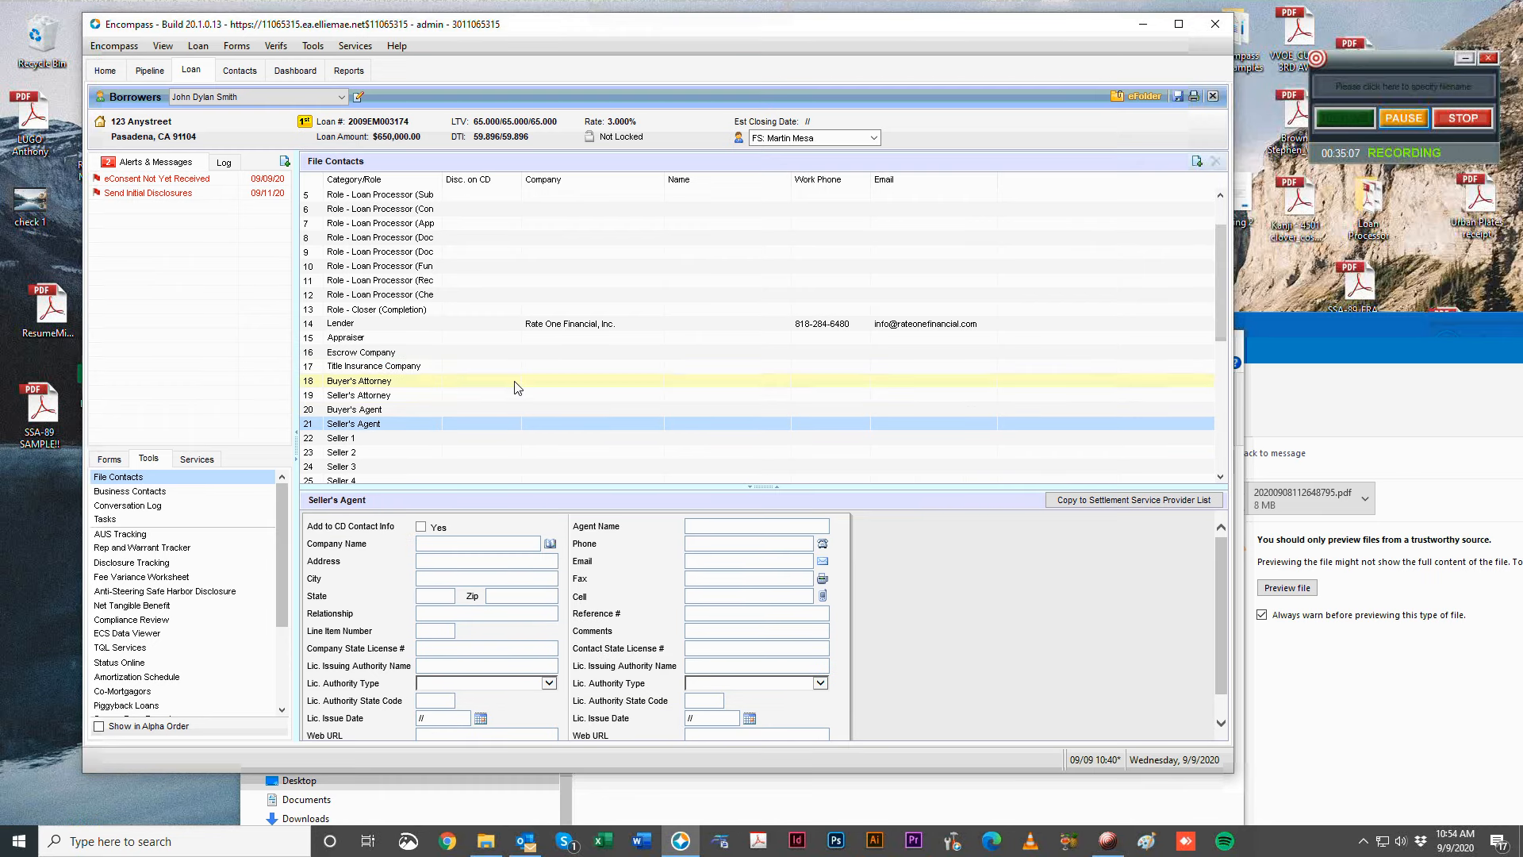
{"action": "left_click_drag", "start_coordinate": [487, 29], "coordinate": [1032, 229]}
{"action": "mouse_move", "coordinate": [1418, 119]}
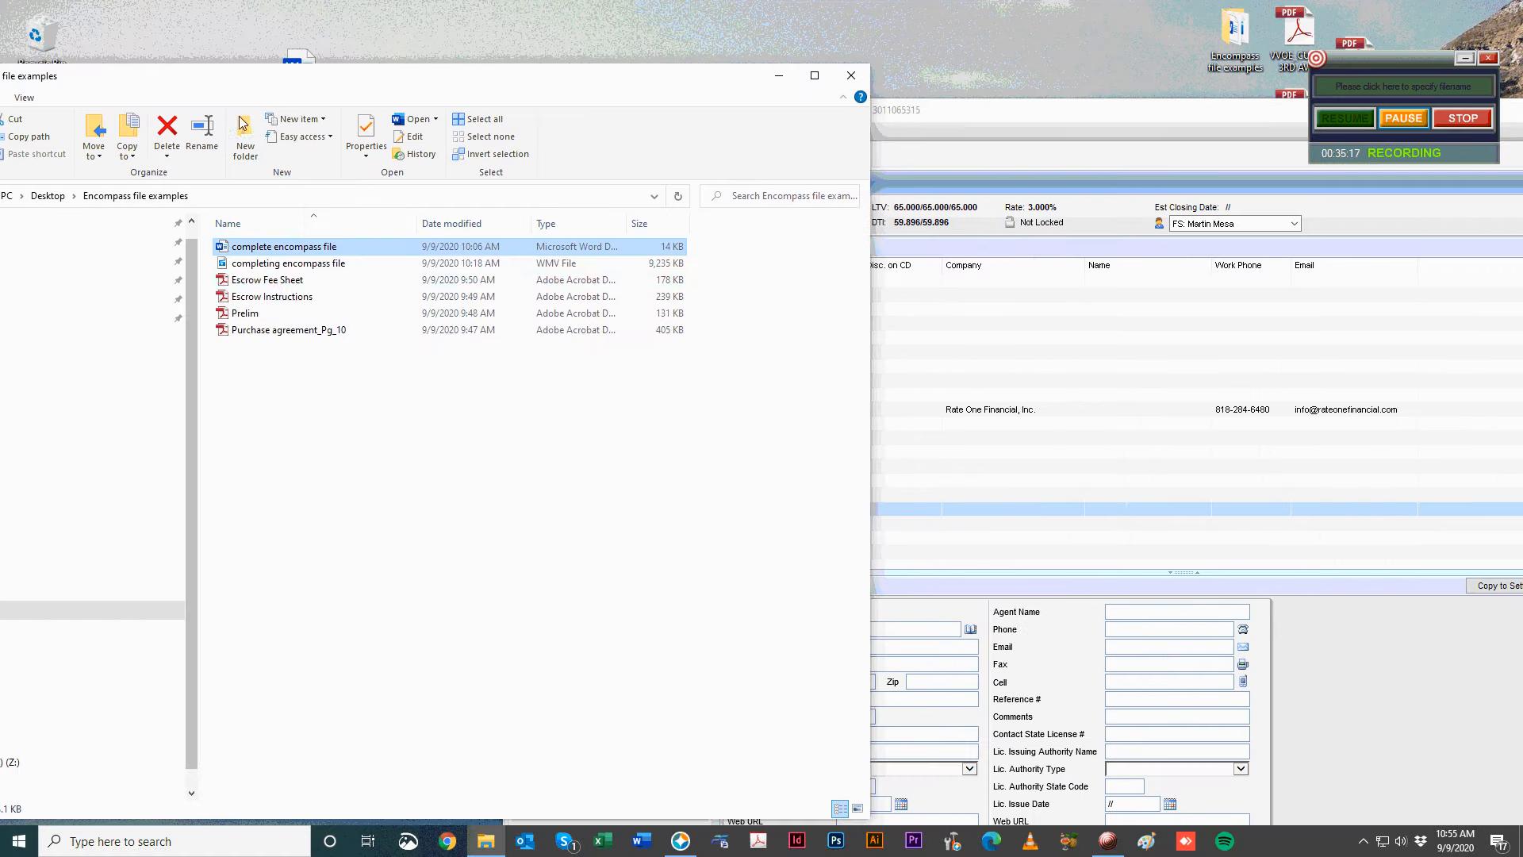
Open Escrow Fee Sheet.pdf, scroll through it, and close it.
{"action": "left_click", "coordinate": [275, 286]}
{"action": "double_click", "coordinate": [275, 286]}
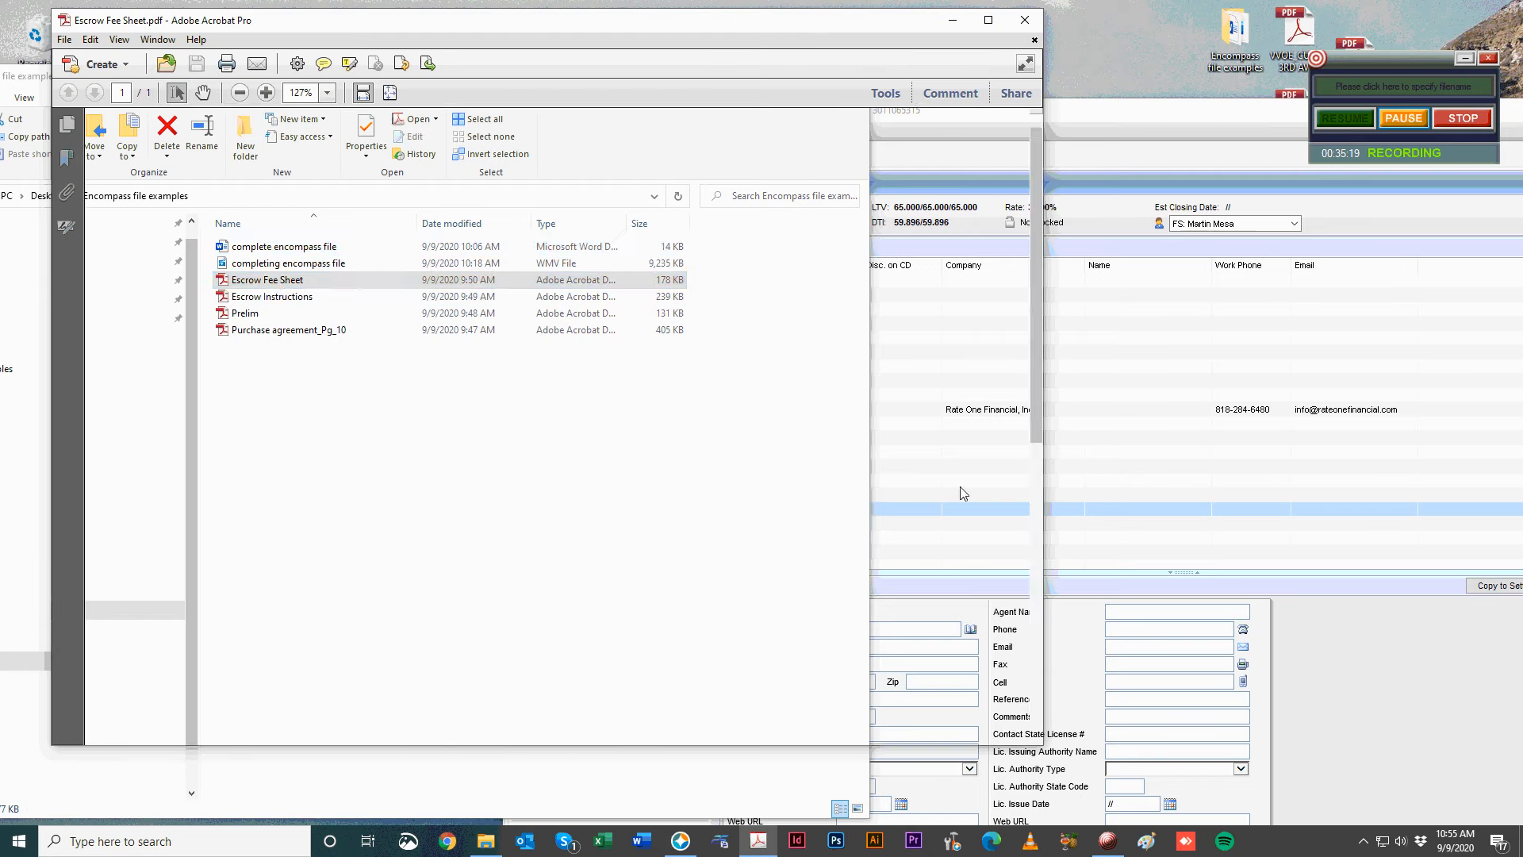
{"action": "left_click_drag", "start_coordinate": [730, 25], "coordinate": [717, 24]}
{"action": "scroll", "coordinate": [622, 362], "scroll_direction": "down", "scroll_amount": 5}
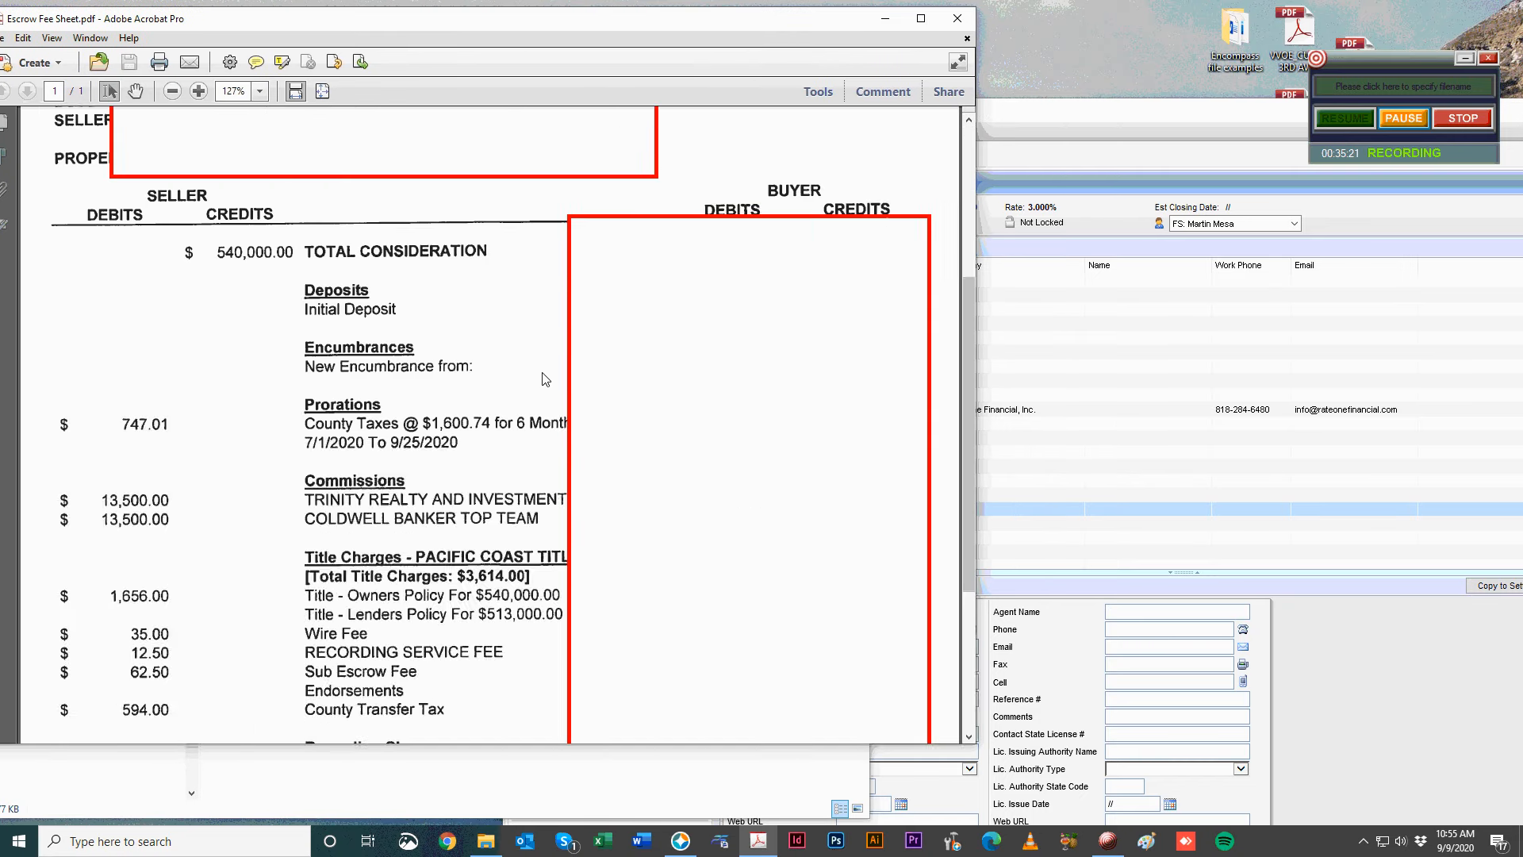
{"action": "scroll", "coordinate": [497, 433], "scroll_direction": "down", "scroll_amount": 3}
{"action": "scroll", "coordinate": [498, 441], "scroll_direction": "up", "scroll_amount": 2}
{"action": "scroll", "coordinate": [759, 271], "scroll_direction": "down", "scroll_amount": 3}
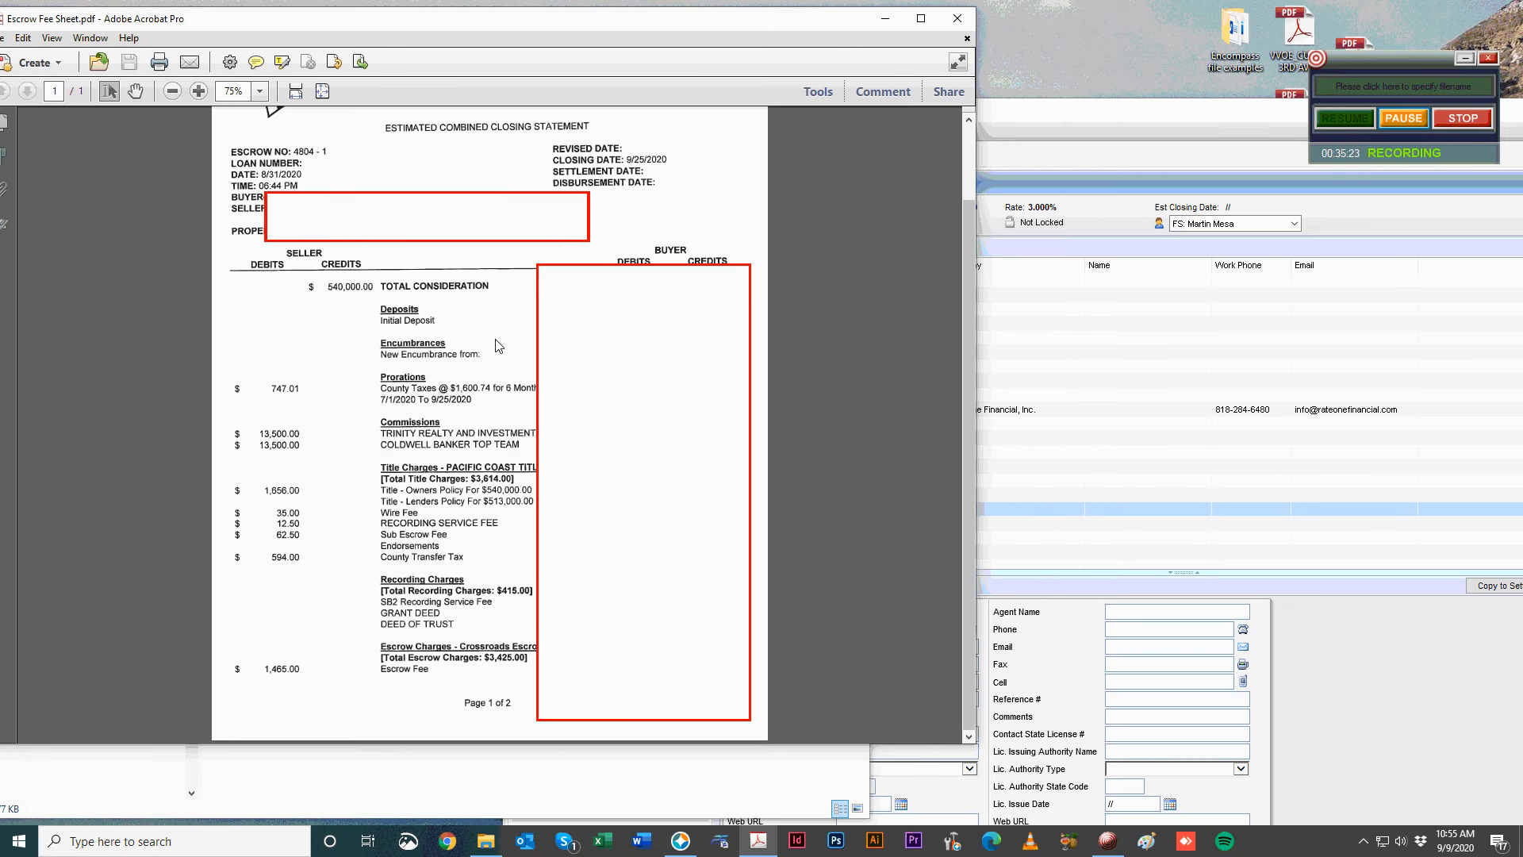
{"action": "scroll", "coordinate": [759, 272], "scroll_direction": "up", "scroll_amount": 3}
{"action": "left_click", "coordinate": [943, 22]}
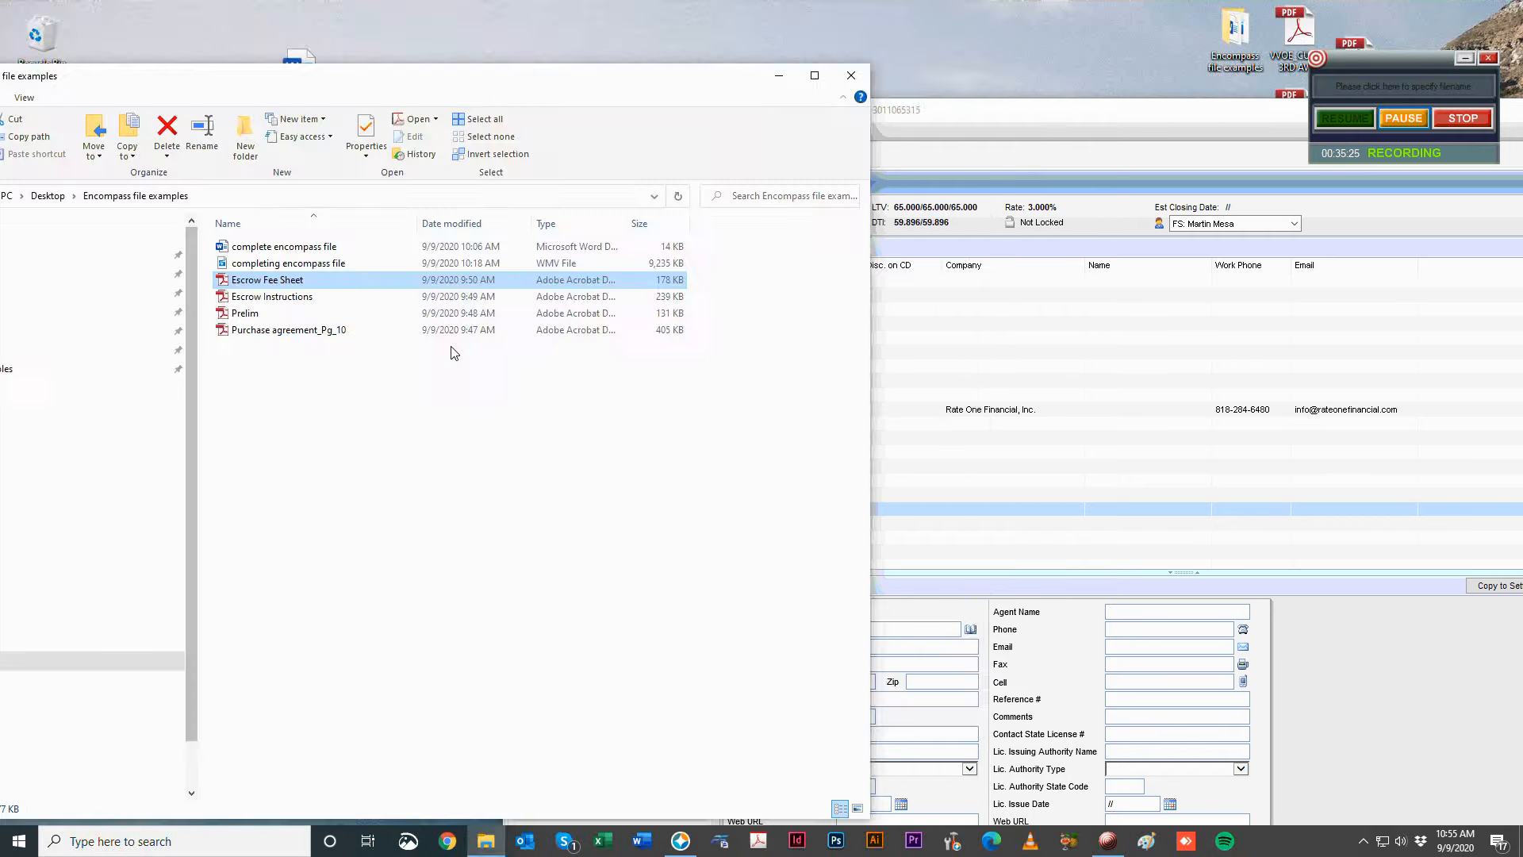
Open Escrow Instructions.pdf, skim it, and return to the Encompass loan file.
{"action": "double_click", "coordinate": [277, 305]}
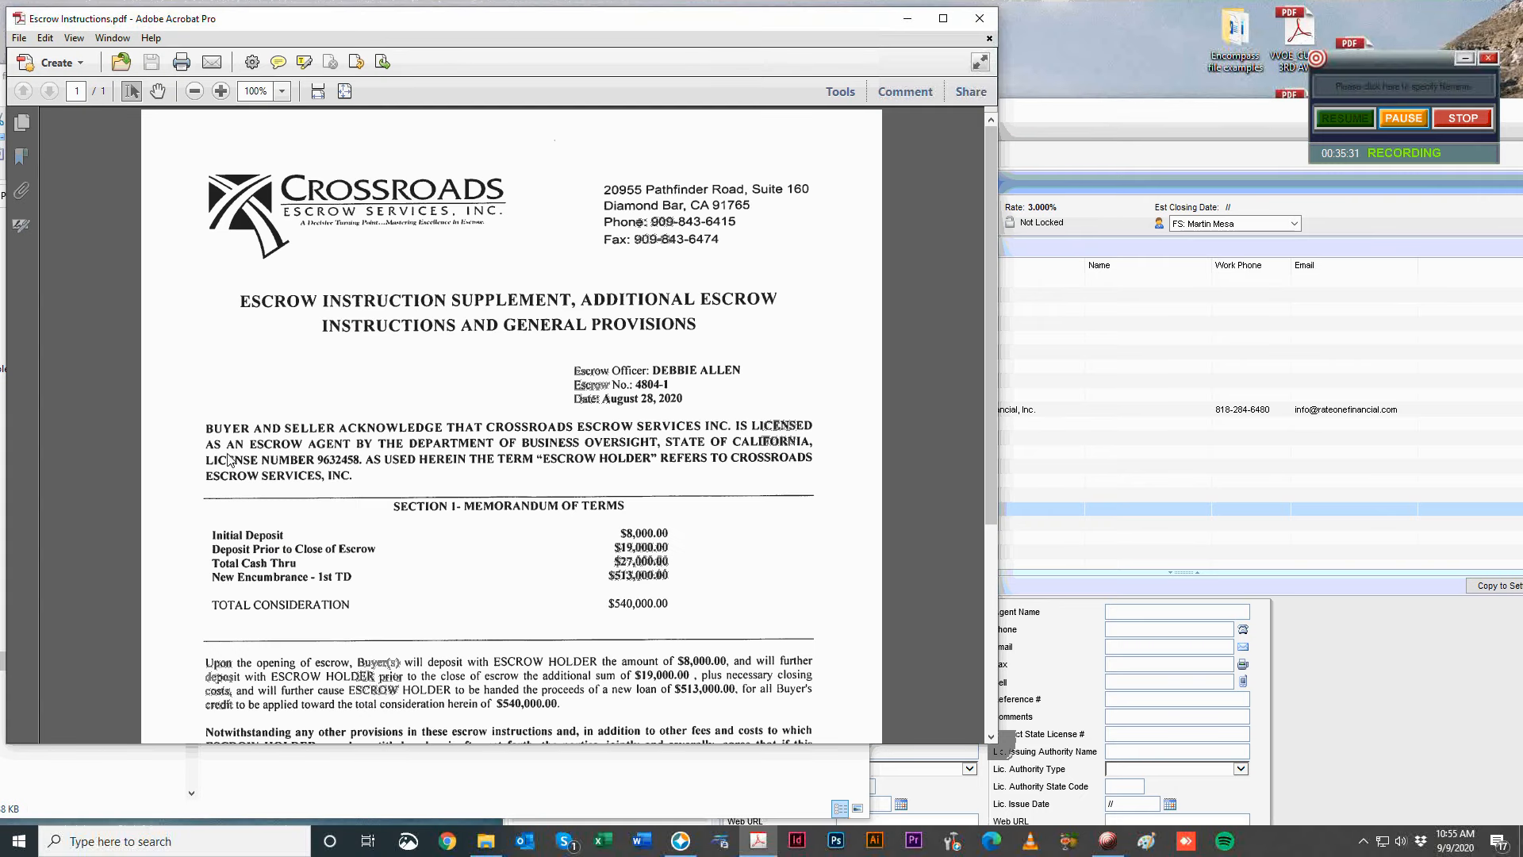
{"action": "scroll", "coordinate": [492, 496], "scroll_direction": "down", "scroll_amount": 5}
{"action": "scroll", "coordinate": [421, 502], "scroll_direction": "up", "scroll_amount": 5}
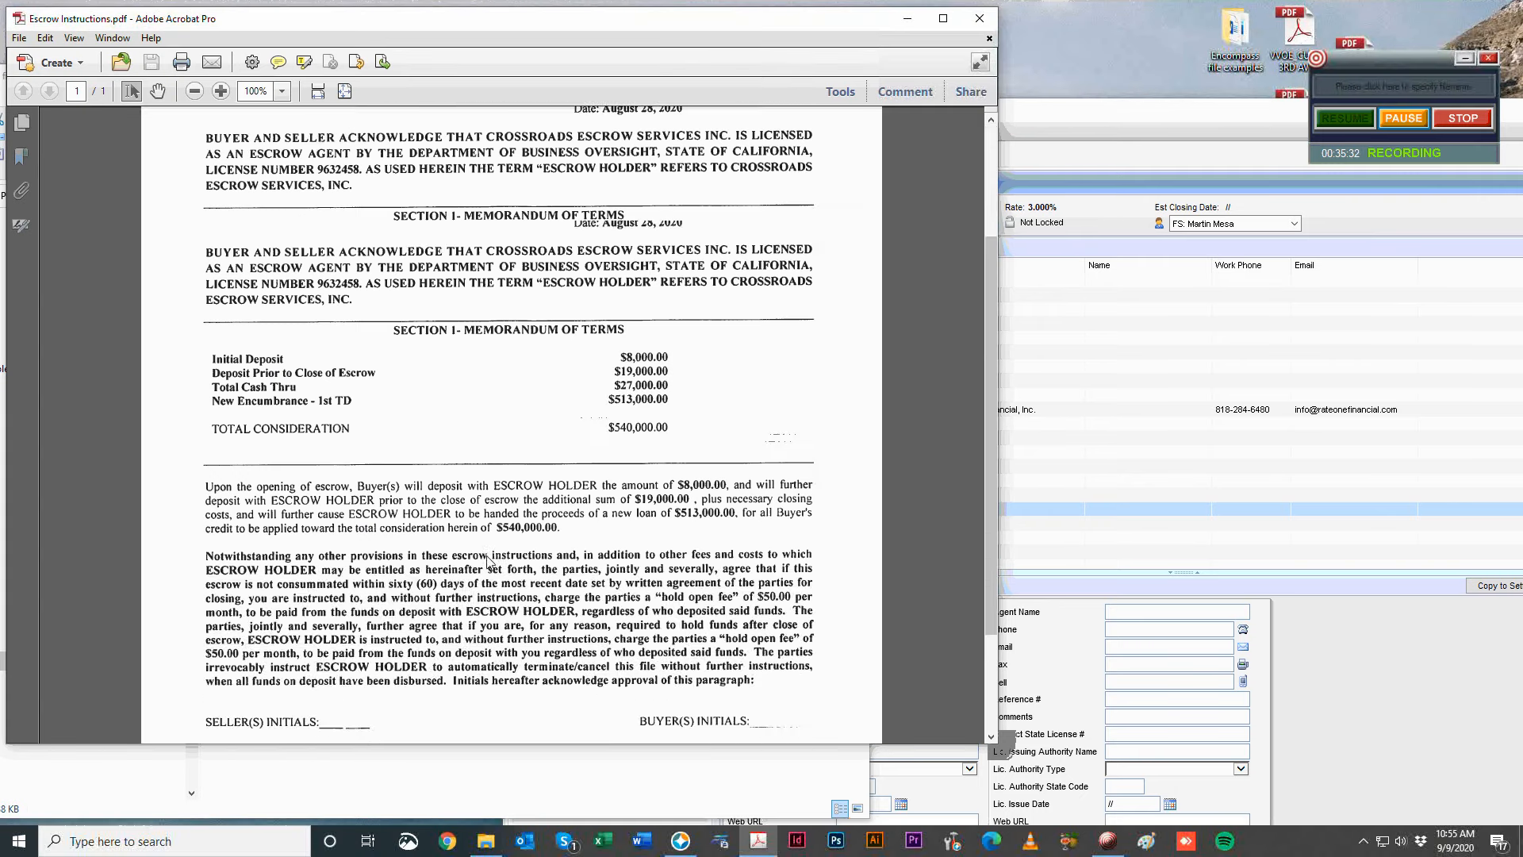
{"action": "left_click", "coordinate": [1352, 630]}
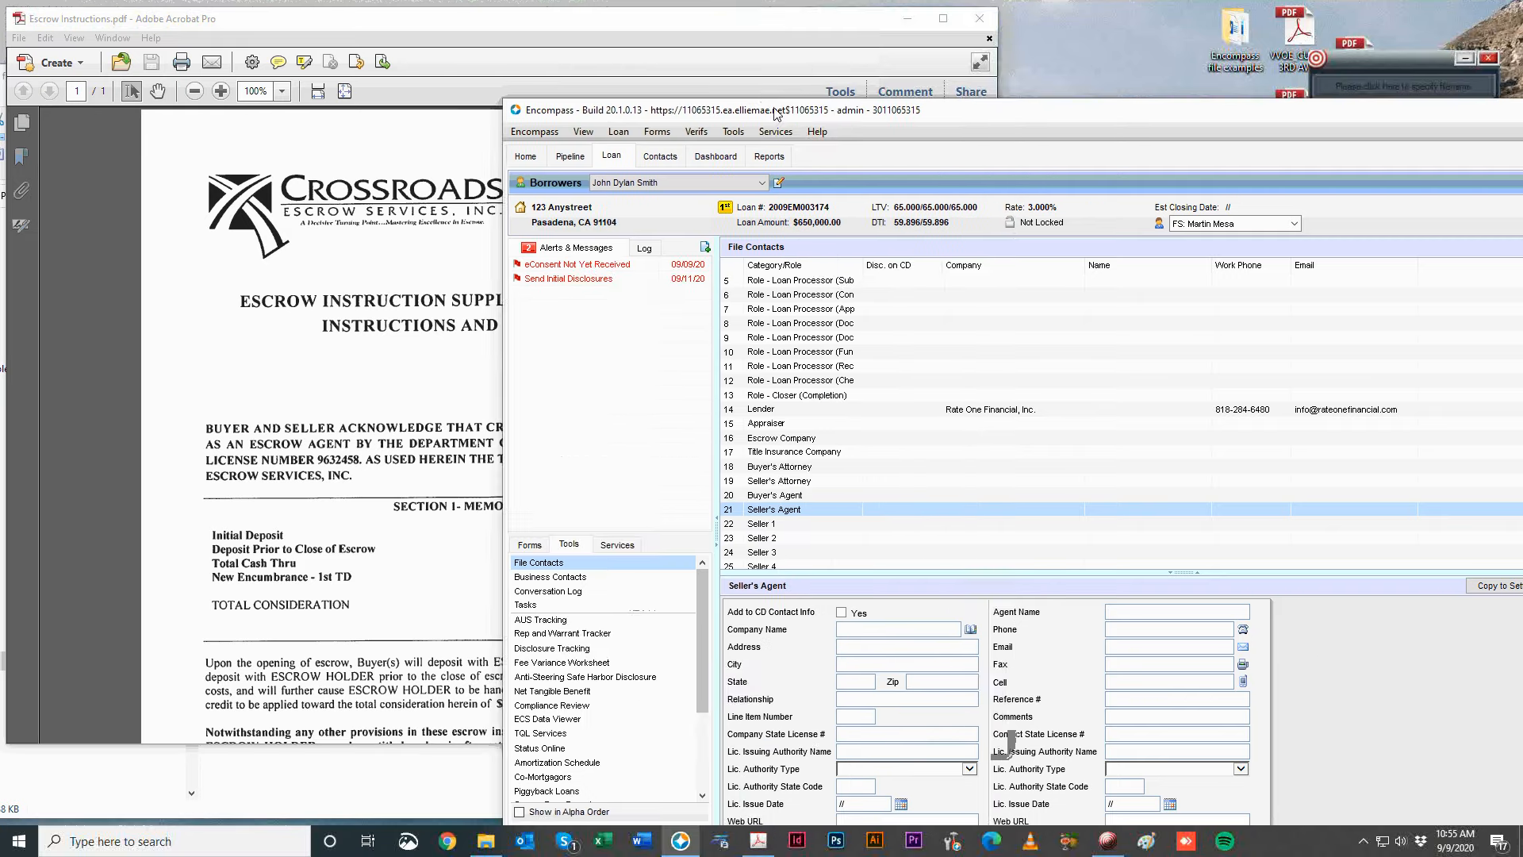
Search the business contacts for the escrow officer, then close the lookup without linking a contact.
{"action": "left_click_drag", "start_coordinate": [774, 108], "coordinate": [961, 39]}
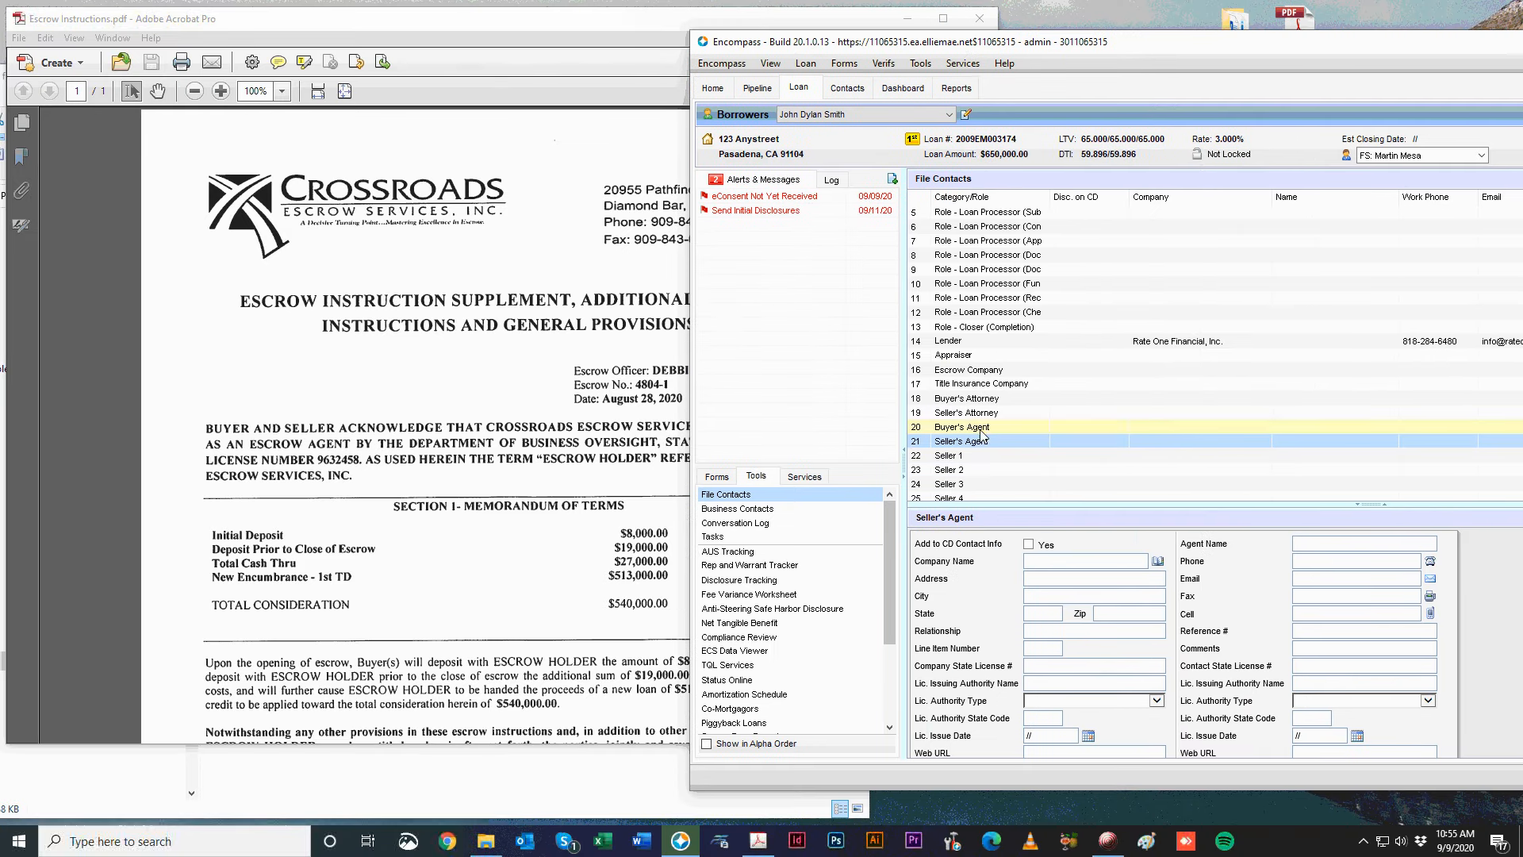
{"action": "left_click", "coordinate": [969, 370]}
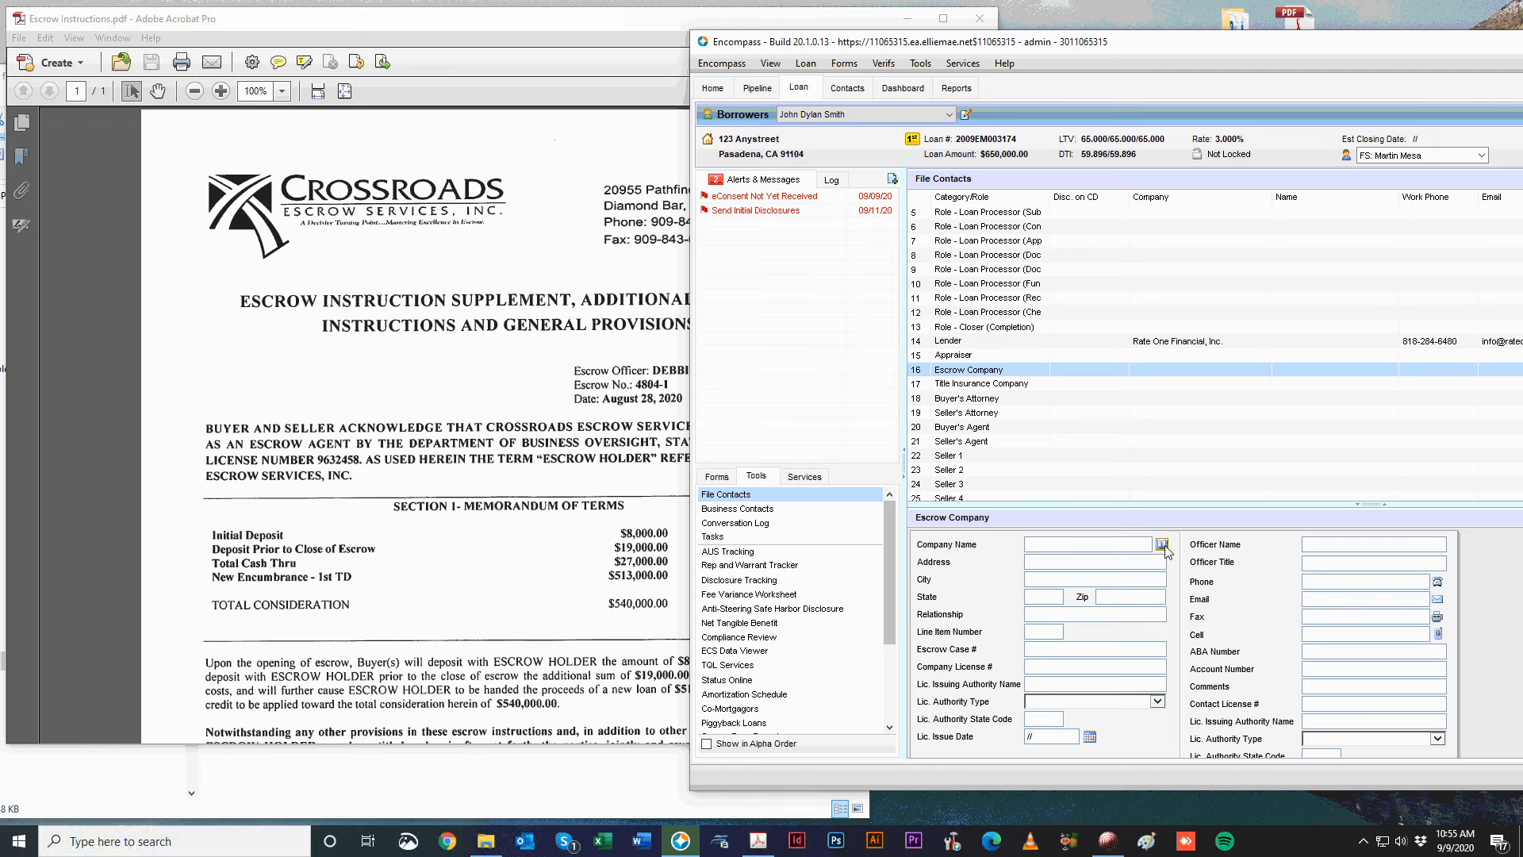
{"action": "left_click", "coordinate": [1161, 545]}
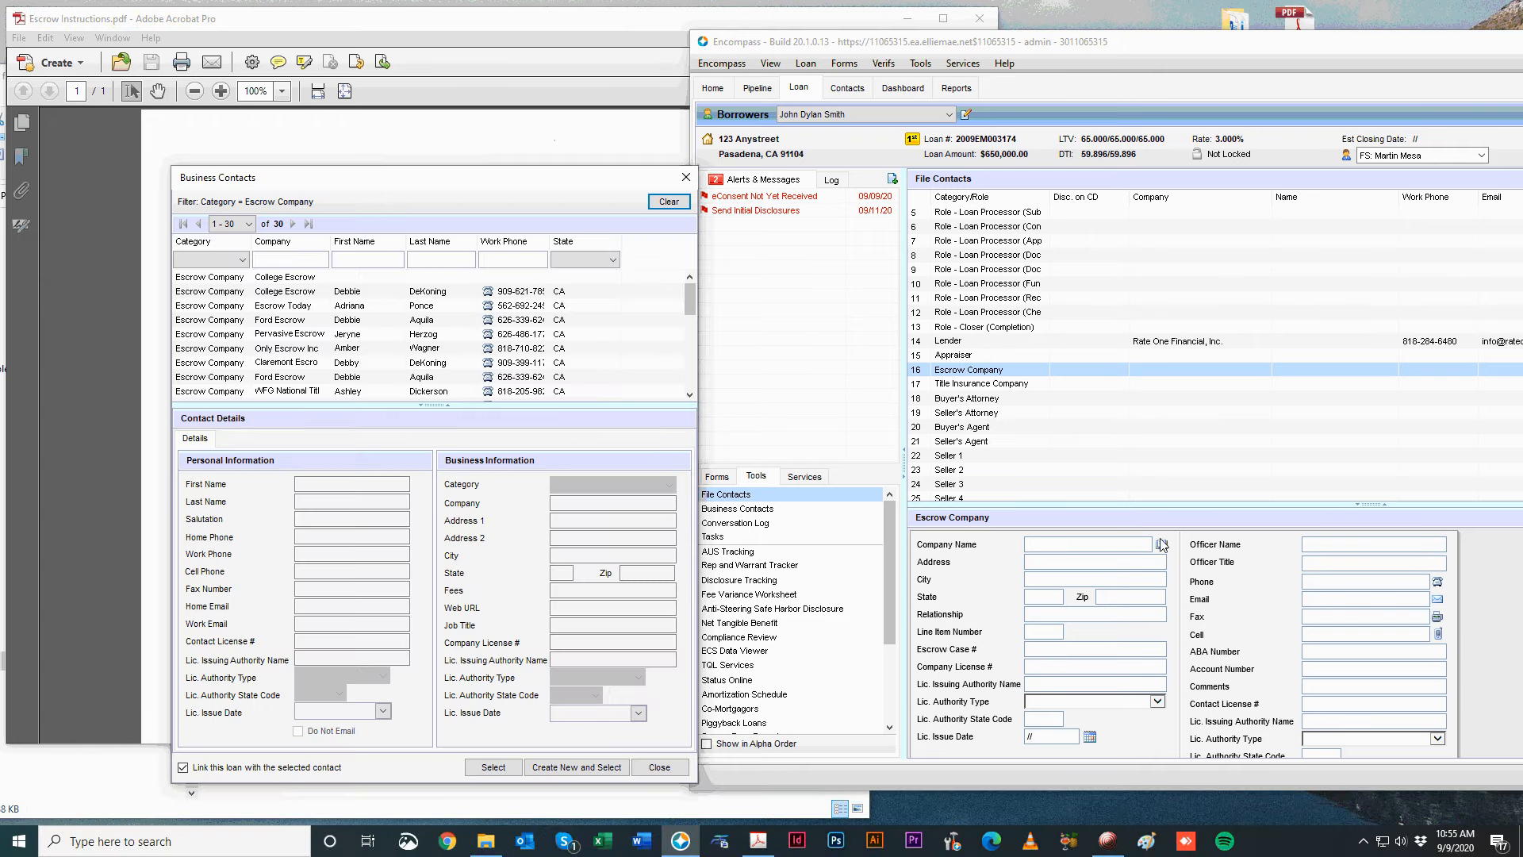
{"action": "left_click_drag", "start_coordinate": [385, 184], "coordinate": [657, 201]}
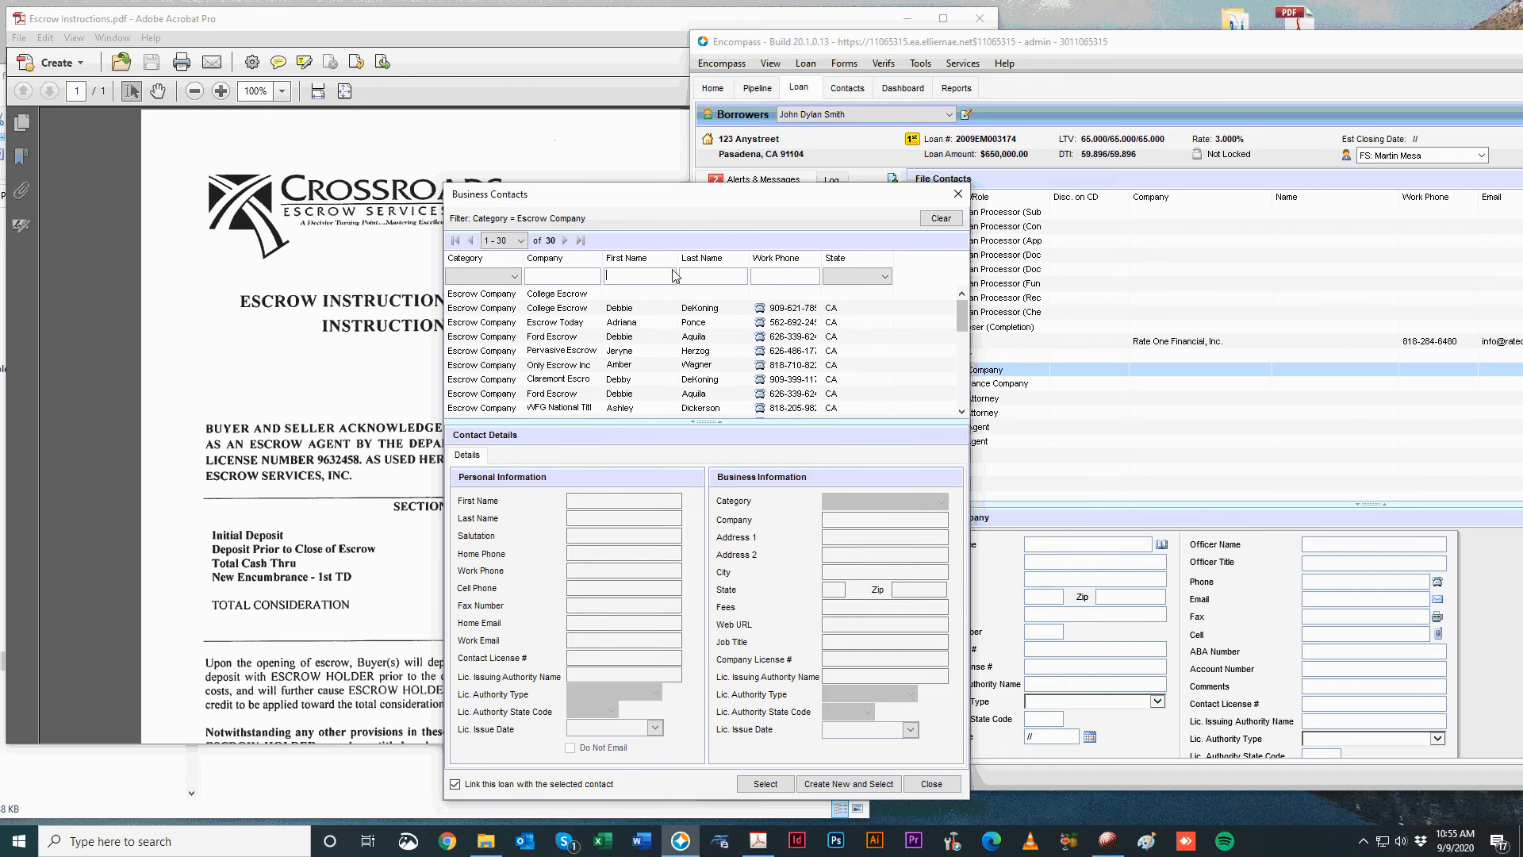
{"action": "type", "text": "y"}
{"action": "key", "text": "Tab"}
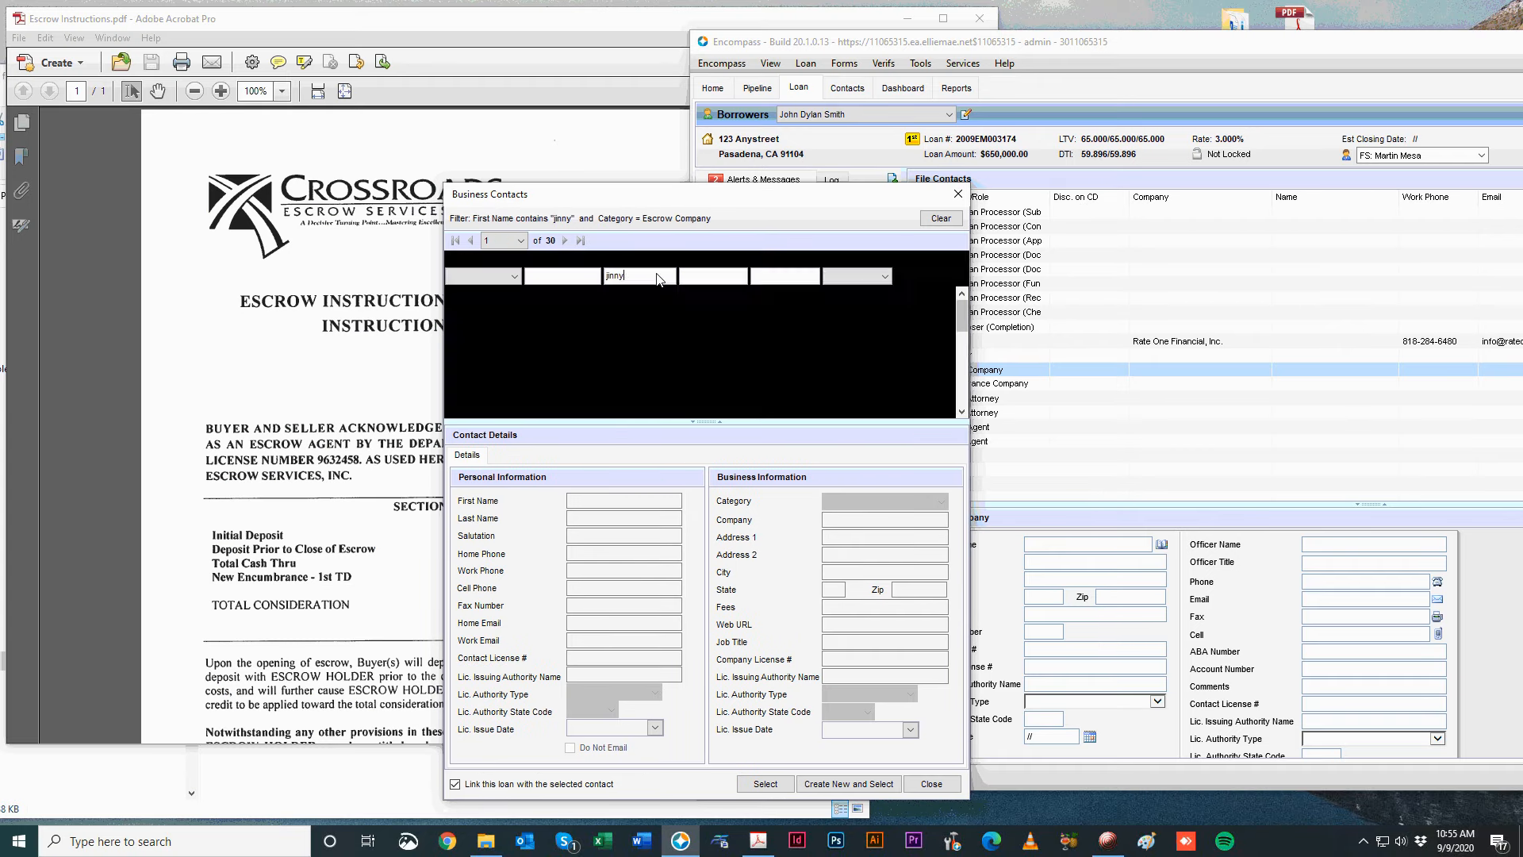
{"action": "left_click", "coordinate": [560, 298]}
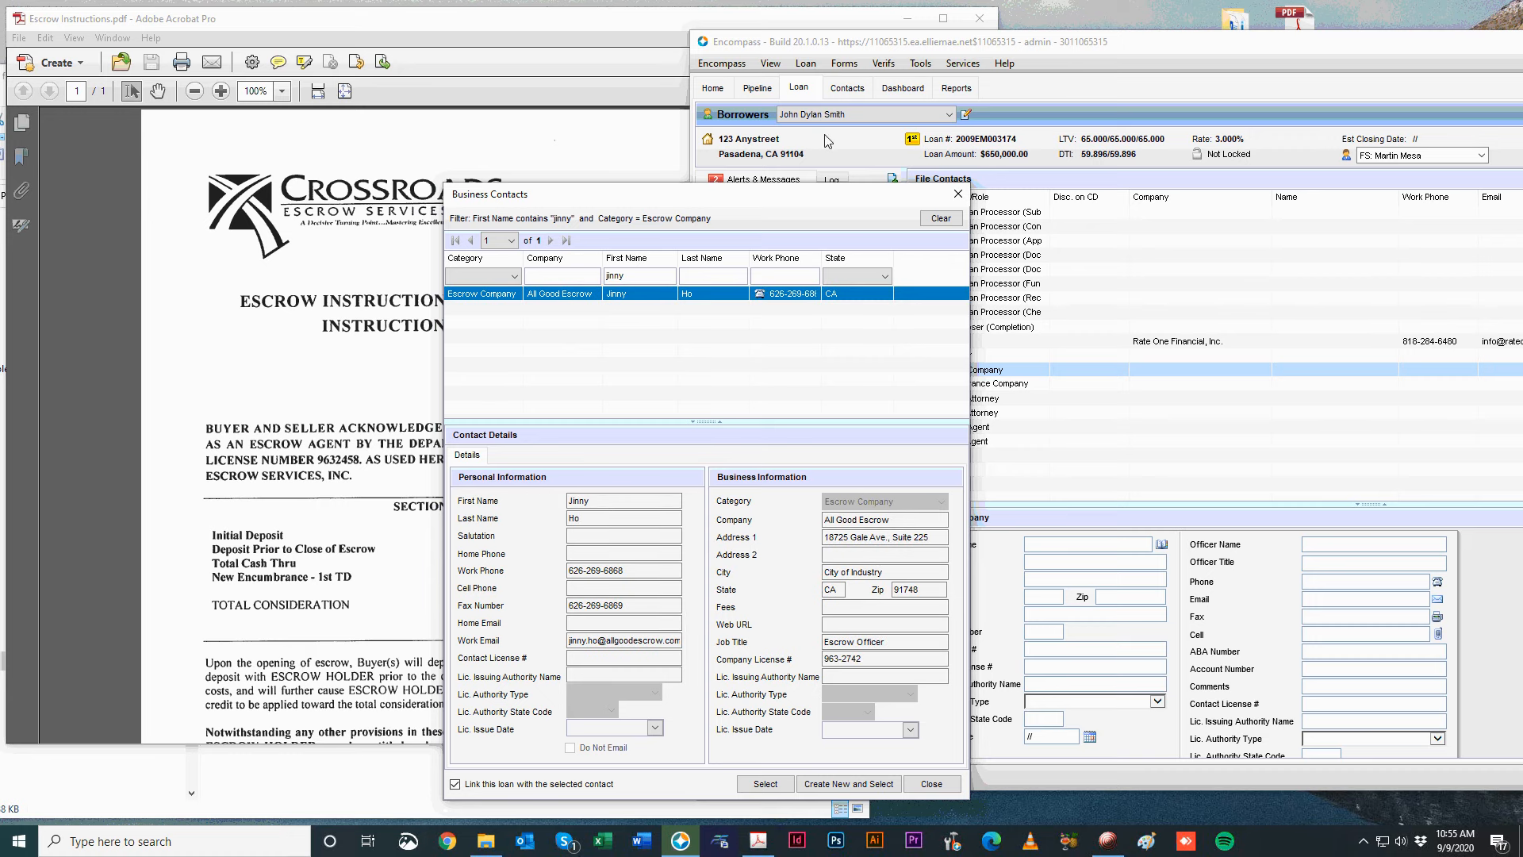
{"action": "left_click", "coordinate": [958, 193]}
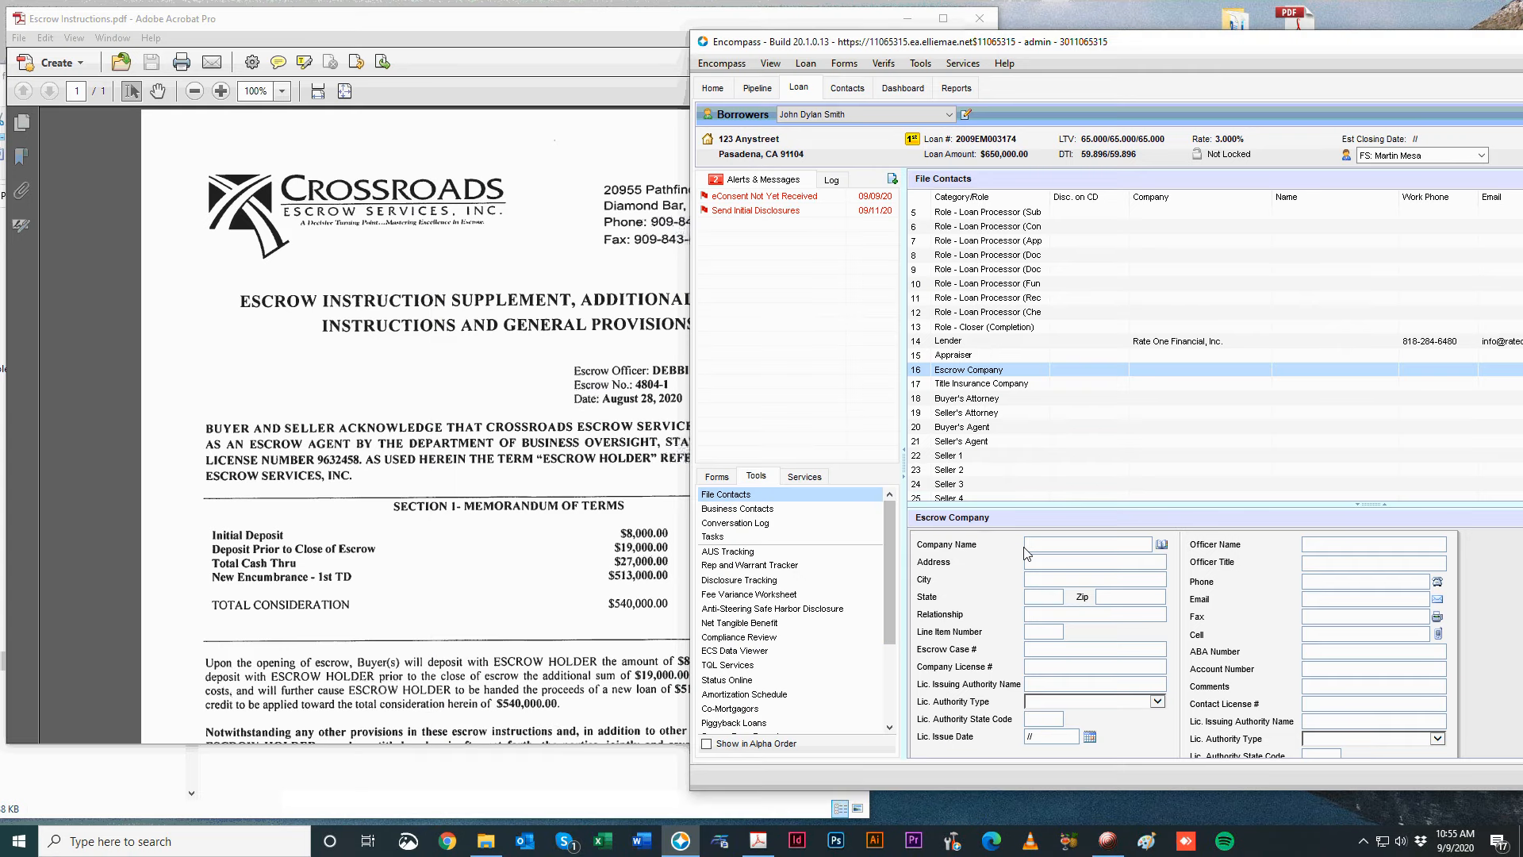
Read the Escrow Instructions PDF and enter the escrow case number in the Escrow Company contact.
{"action": "left_click", "coordinate": [413, 189]}
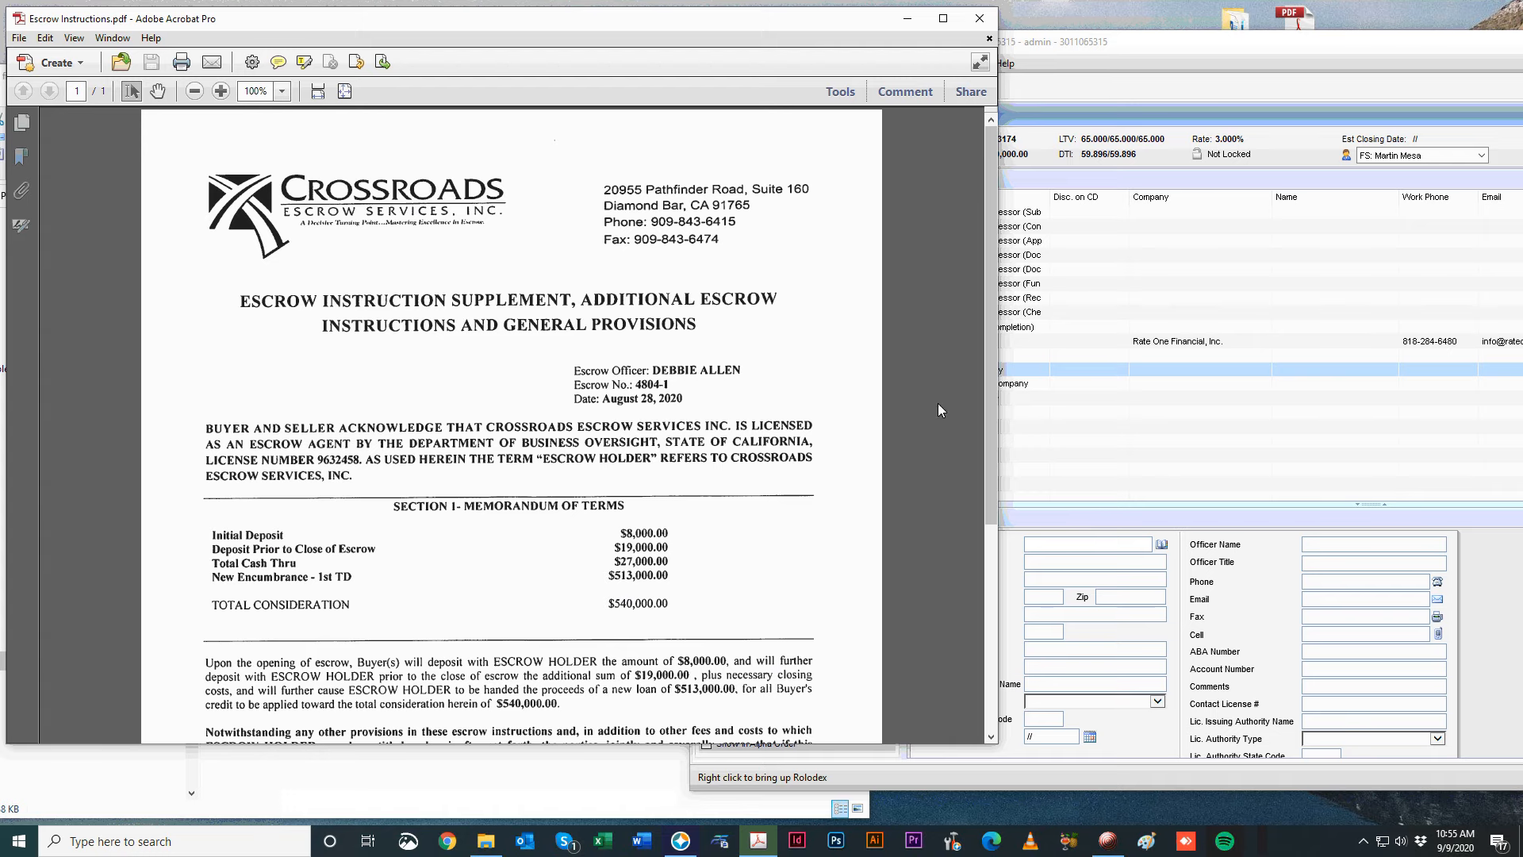
{"action": "left_click", "coordinate": [245, 151]}
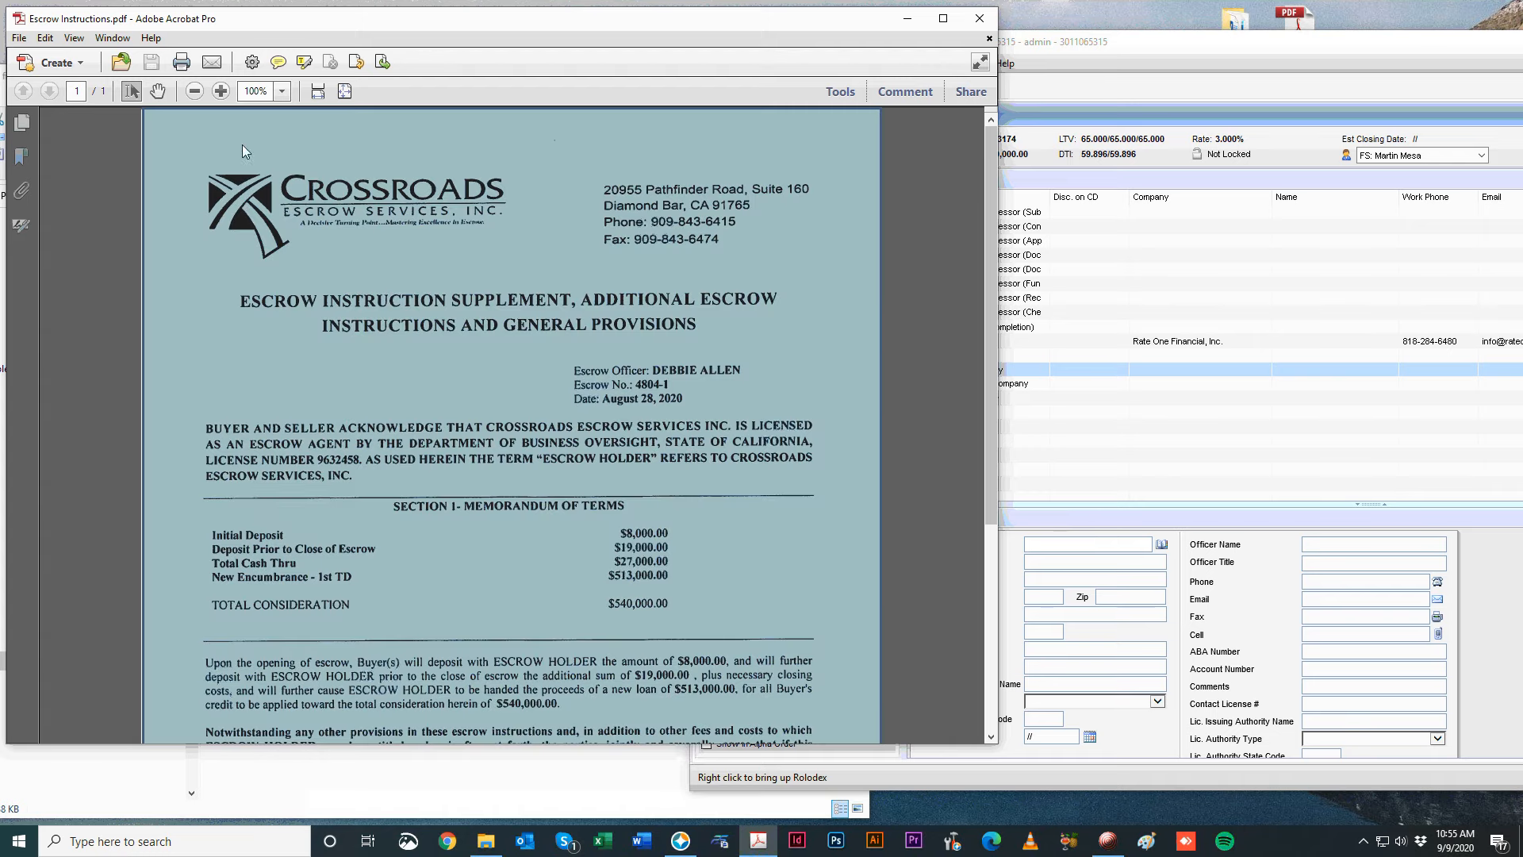
{"action": "left_click", "coordinate": [161, 168]}
{"action": "scroll", "coordinate": [638, 577], "scroll_direction": "down", "scroll_amount": 5}
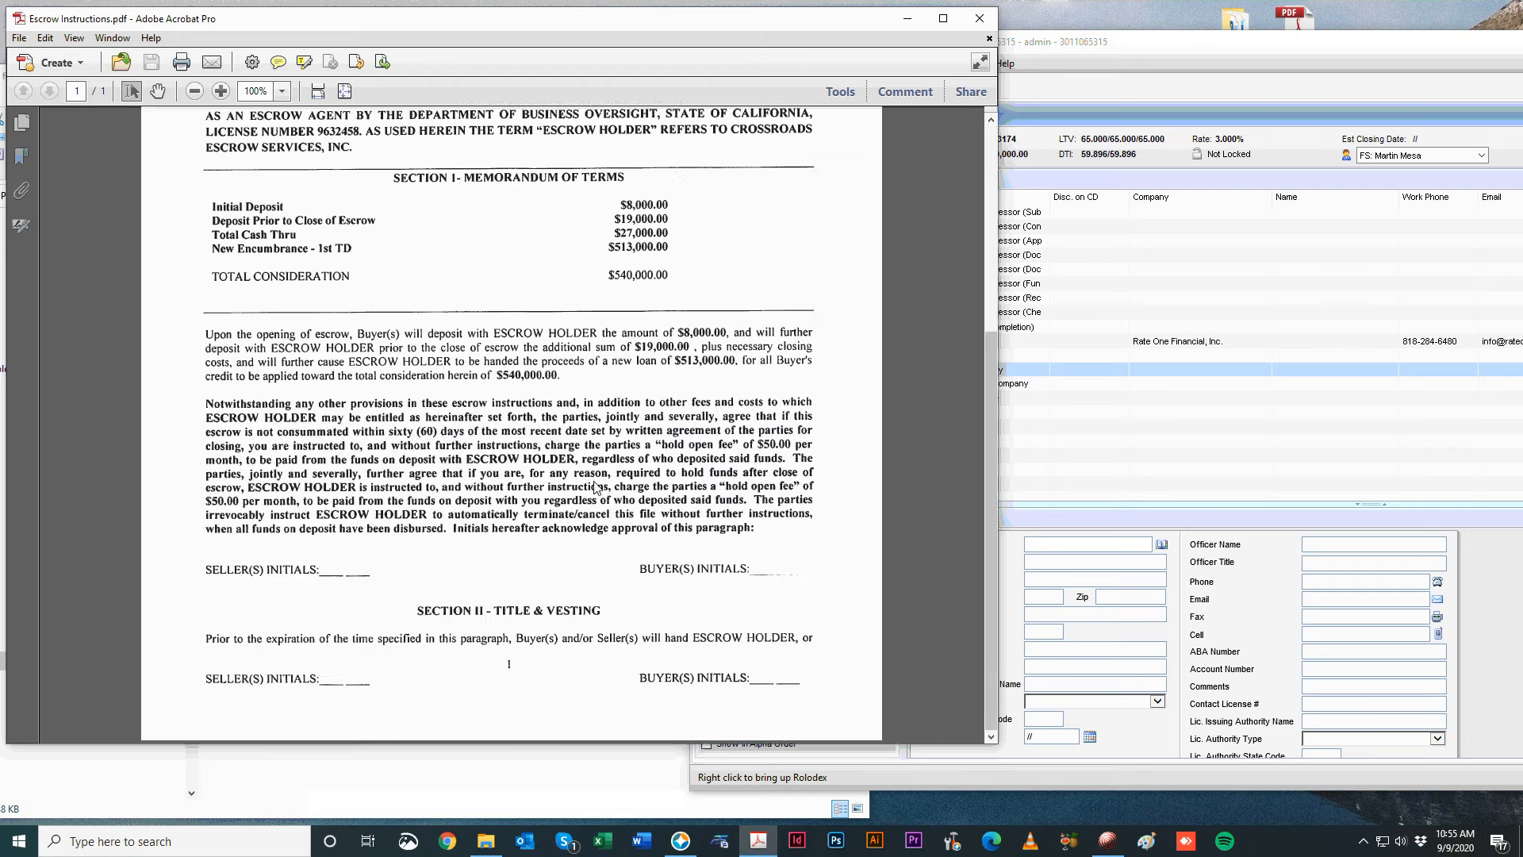
{"action": "scroll", "coordinate": [639, 539], "scroll_direction": "up", "scroll_amount": 5}
{"action": "left_click", "coordinate": [1113, 565]}
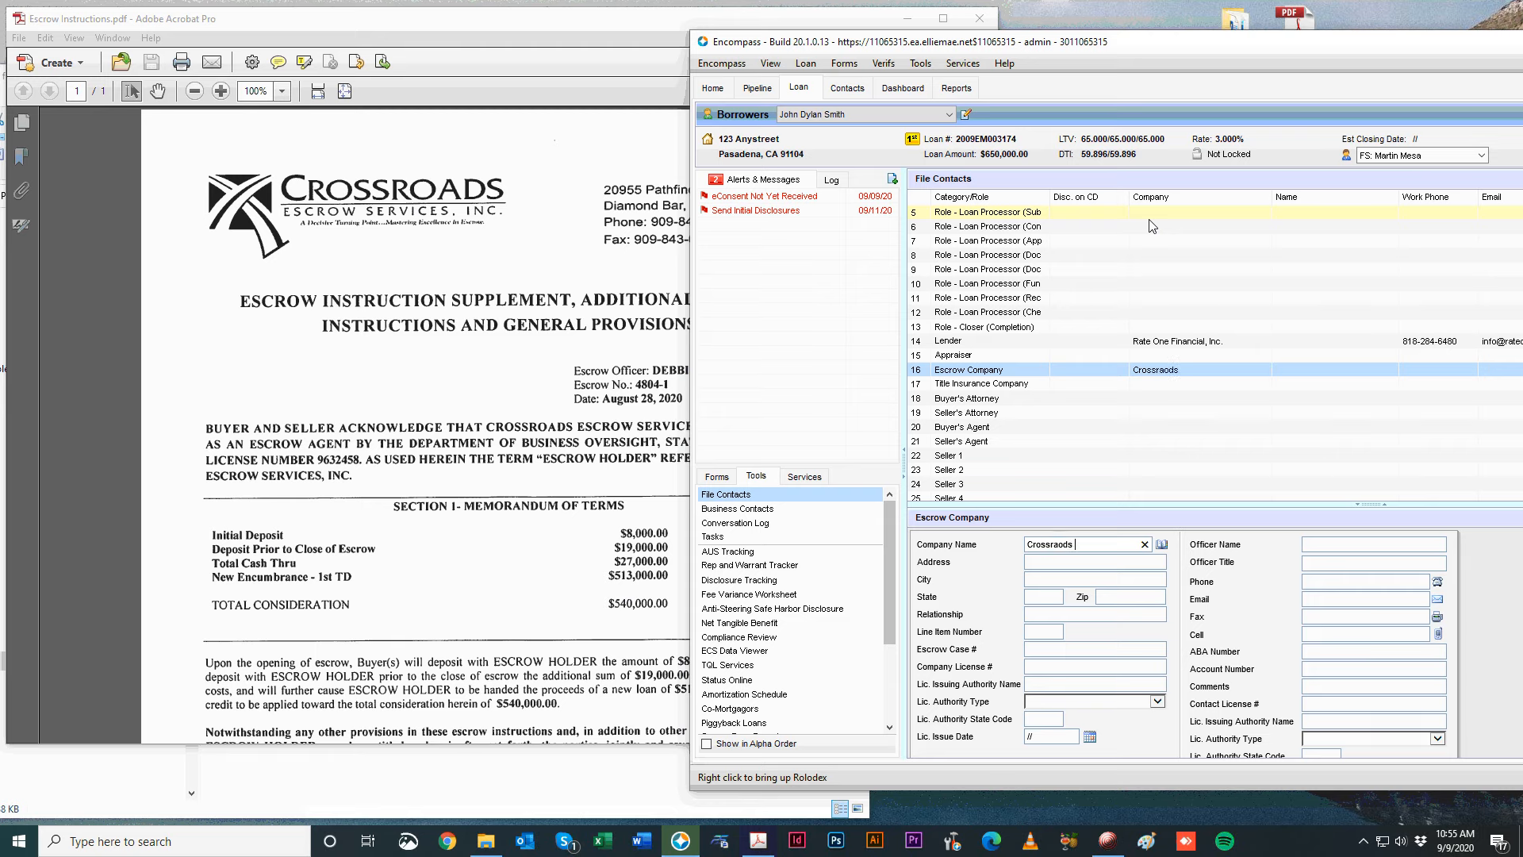
{"action": "type", "text": "lkajdlkfjdfa;j"}
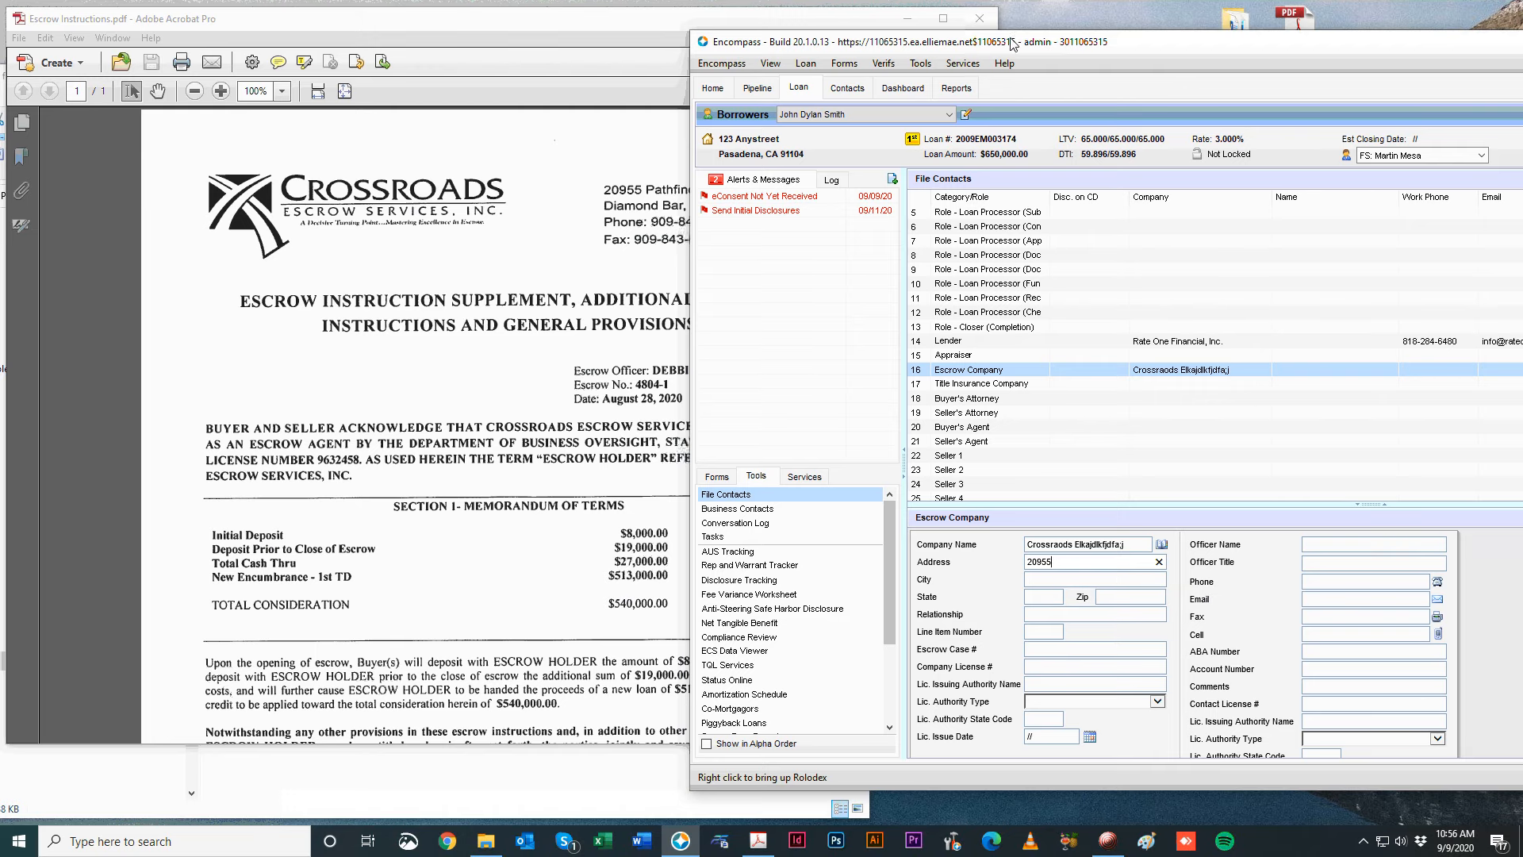
{"action": "left_click_drag", "start_coordinate": [1040, 46], "coordinate": [1134, 46]}
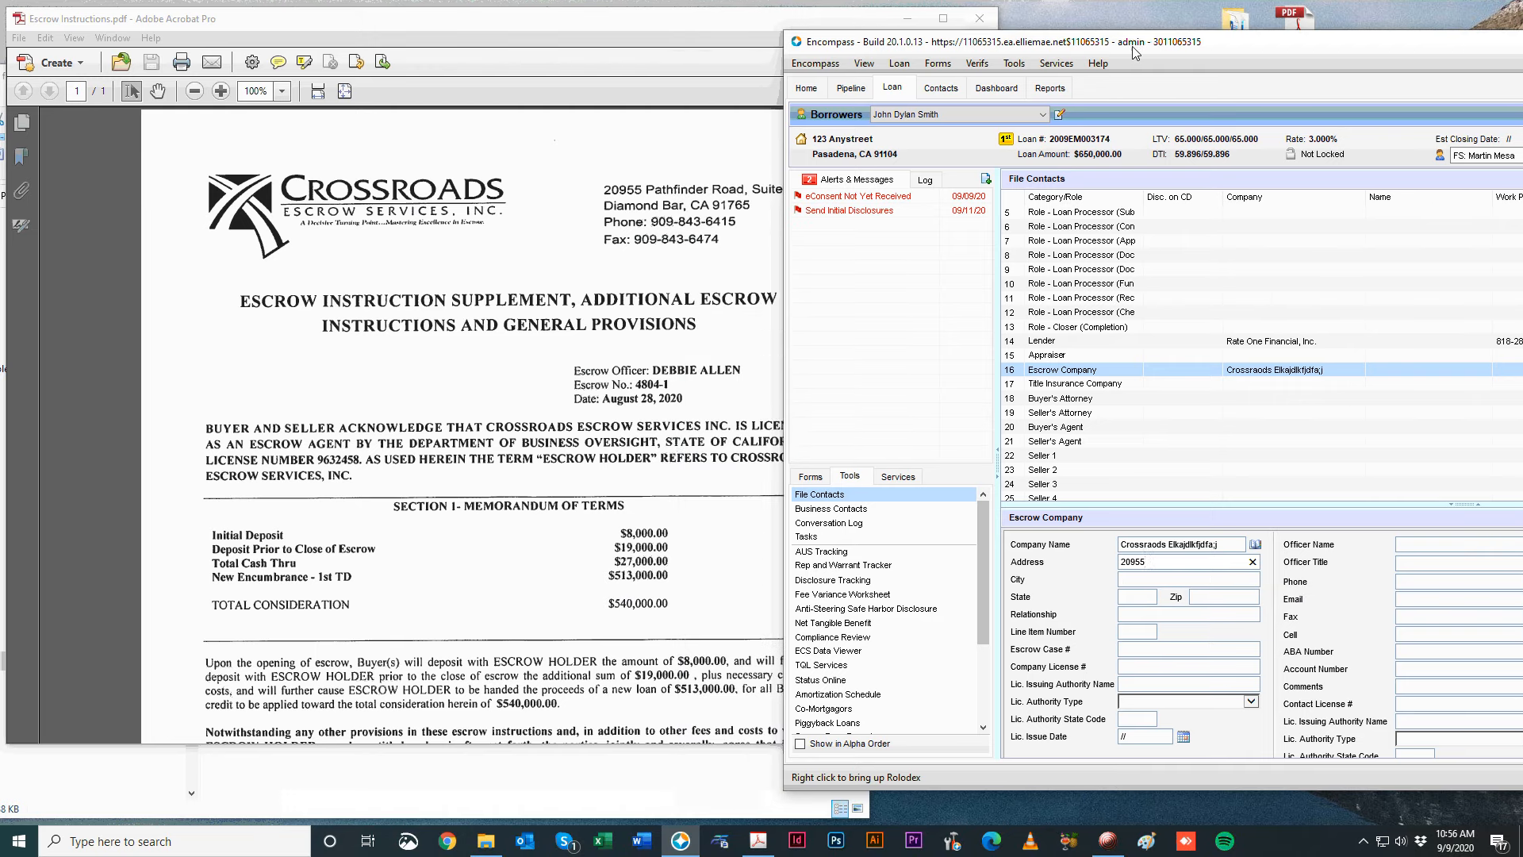
{"action": "left_click", "coordinate": [1158, 650]}
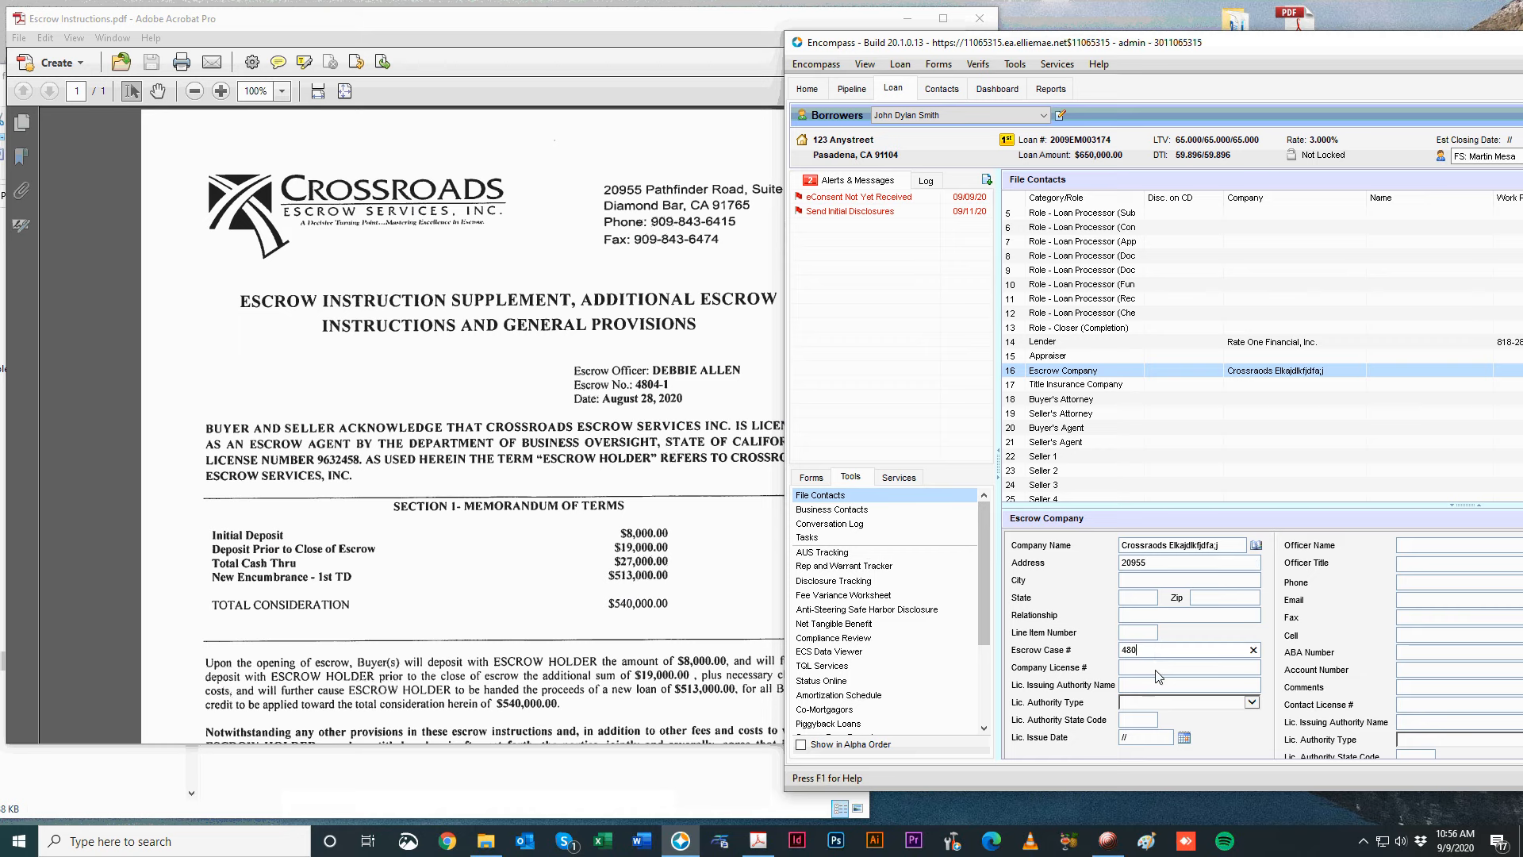
Enter the company license number, then the escrow company's city, state and ZIP code.
{"action": "left_click", "coordinate": [585, 557]}
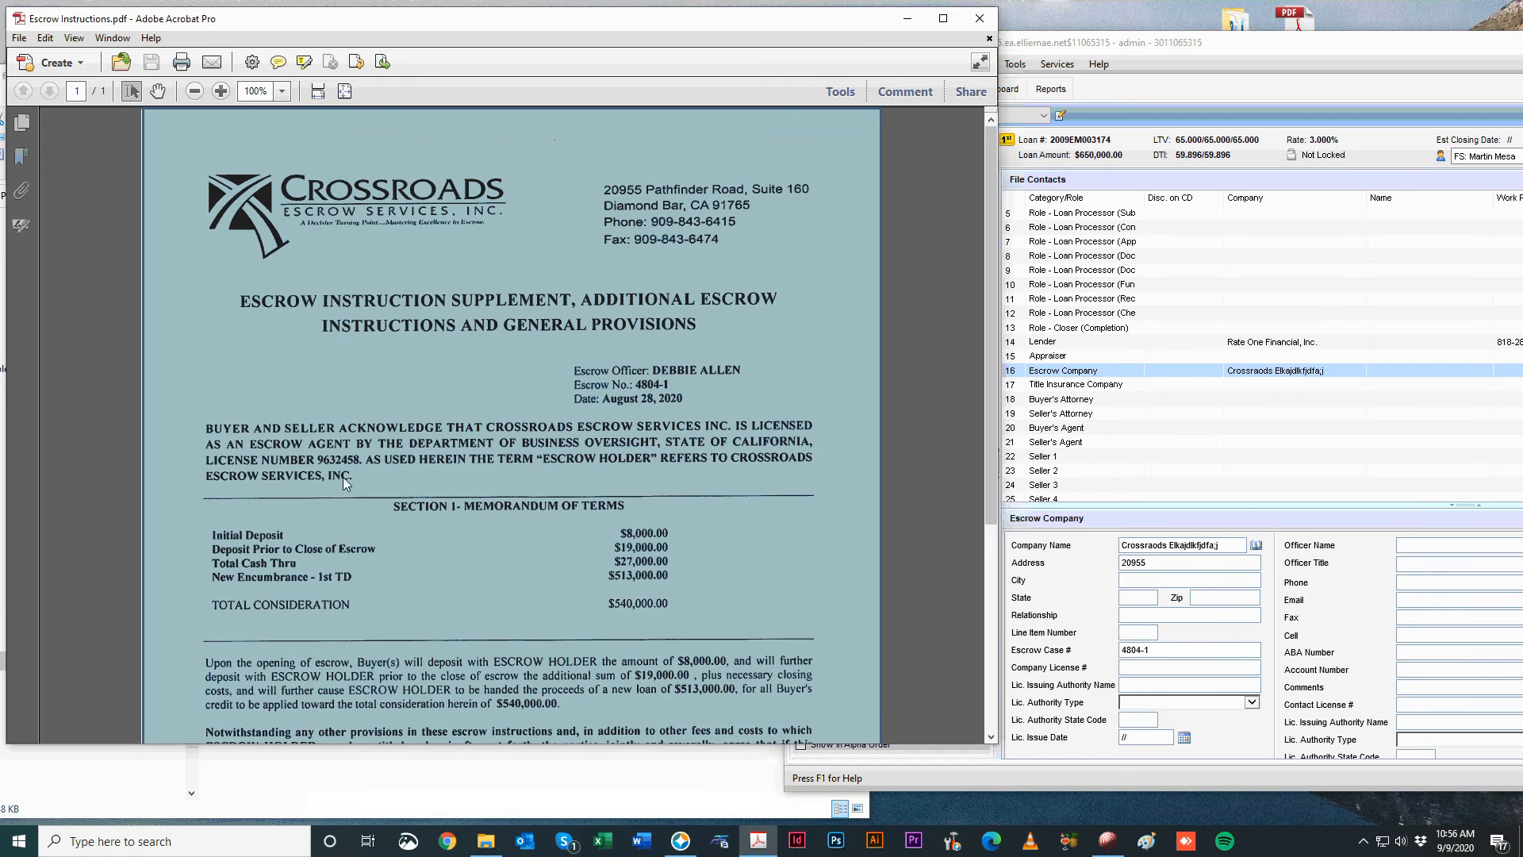
{"action": "left_click", "coordinate": [1126, 668]}
{"action": "type", "text": "96324589"}
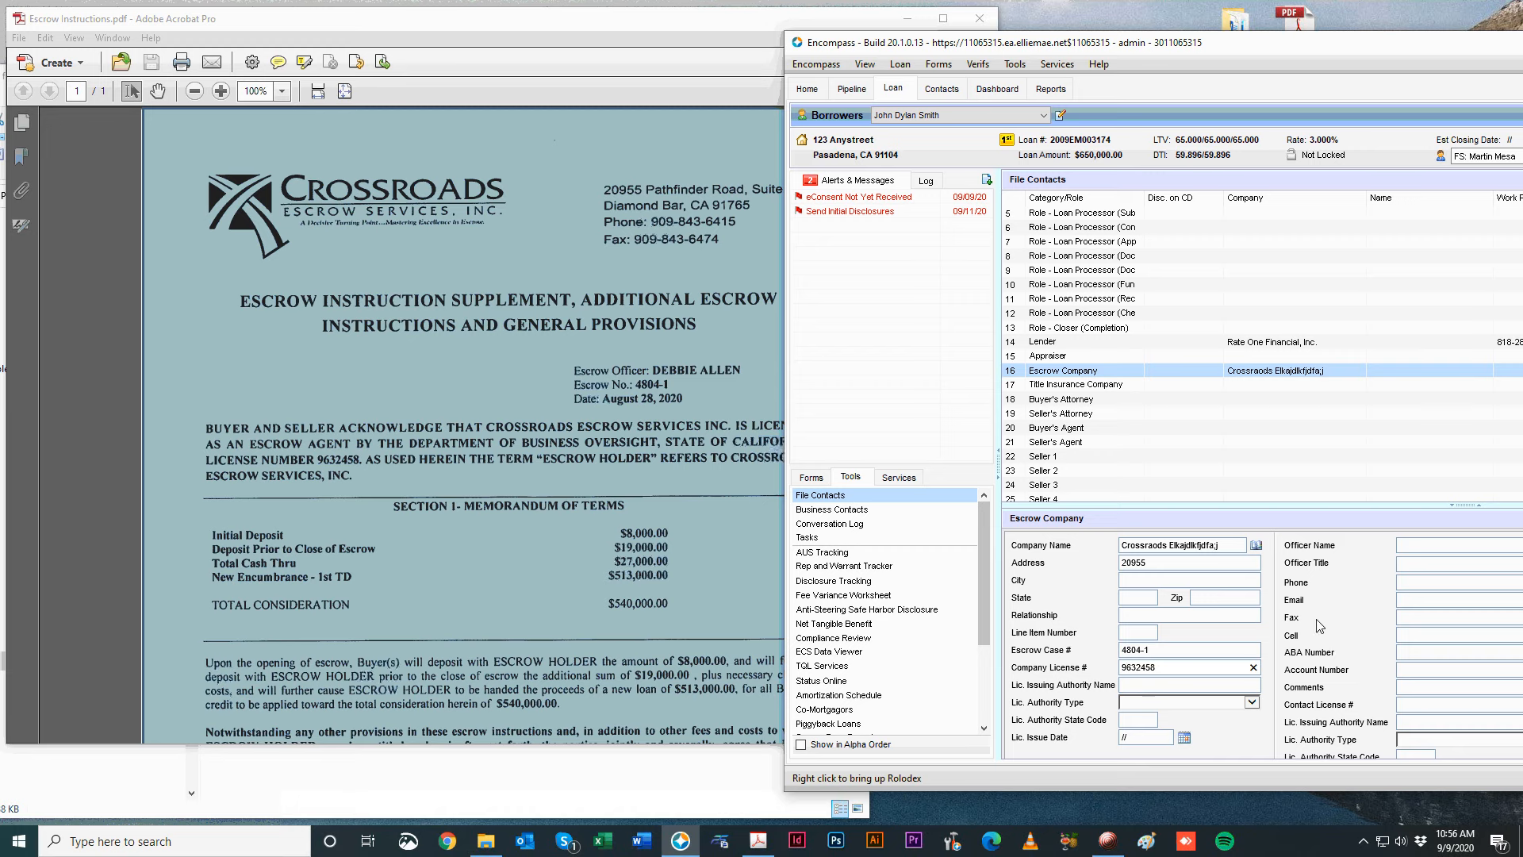
{"action": "left_click", "coordinate": [1142, 581]}
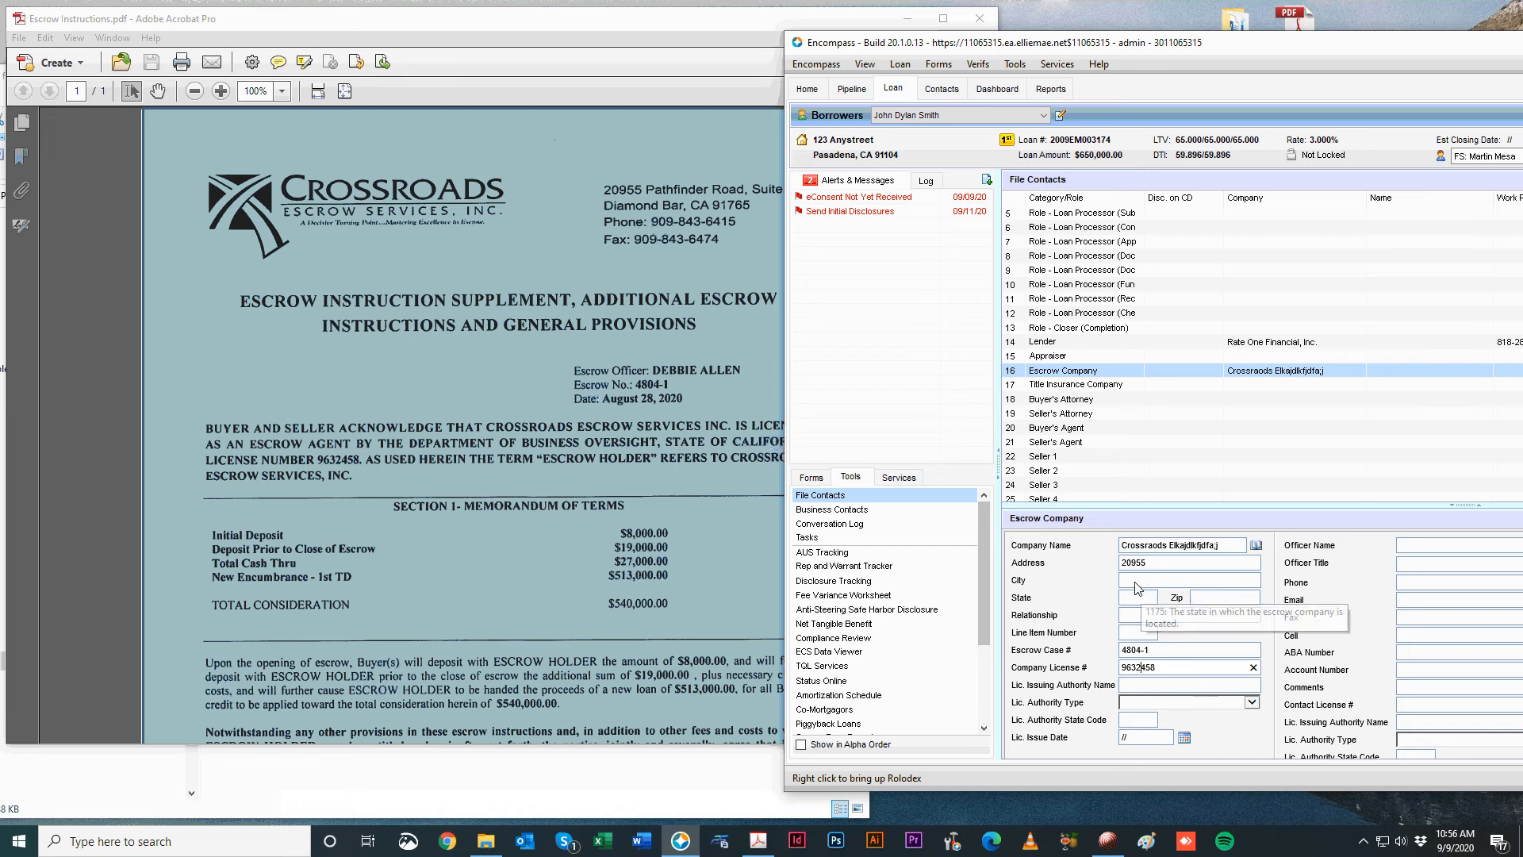
{"action": "type", "text": "p"}
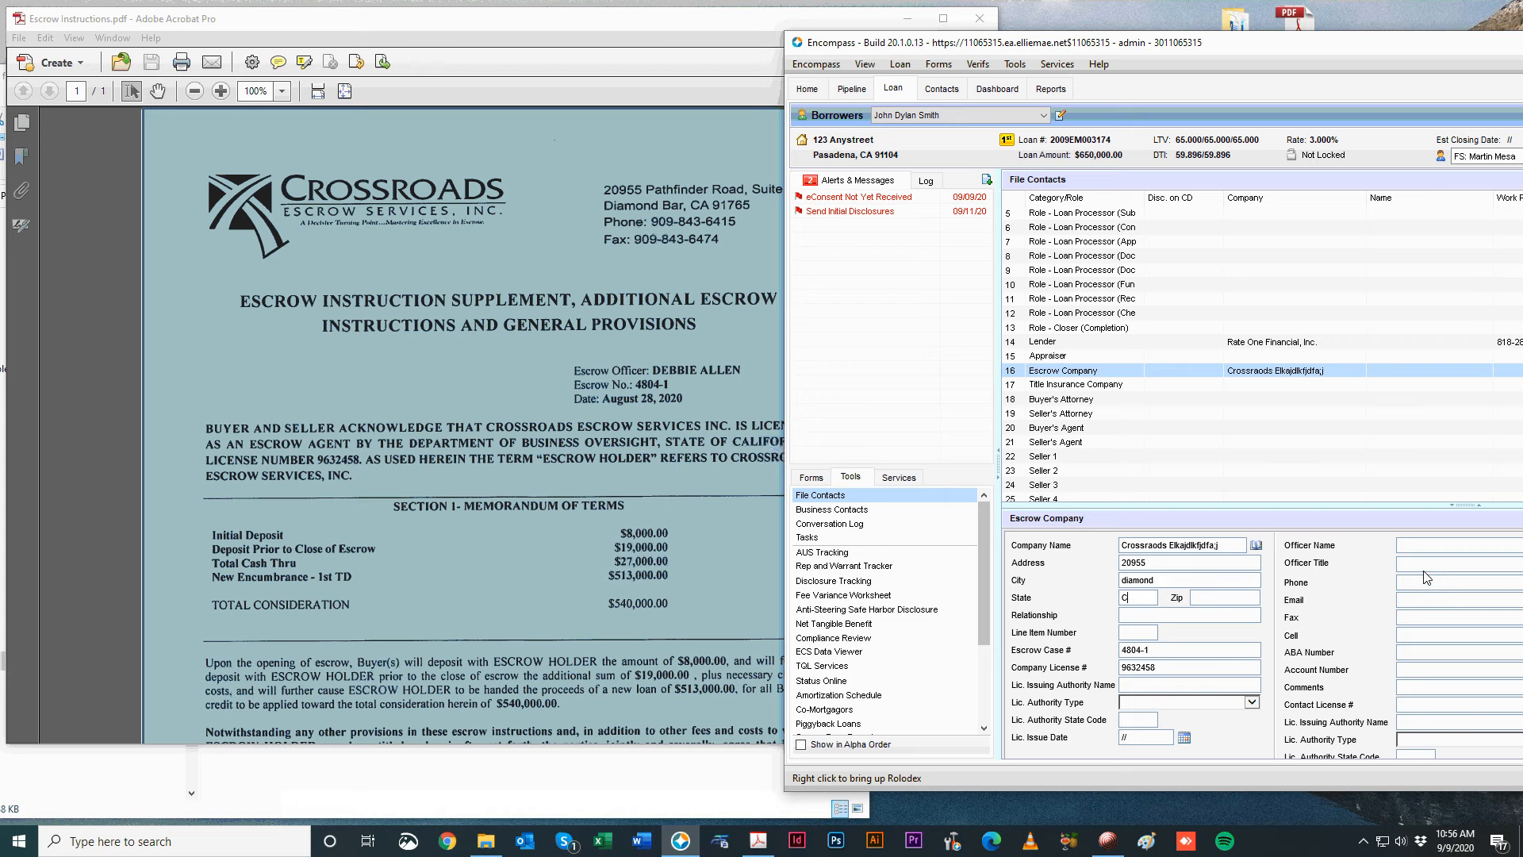
{"action": "type", "text": "203-232"}
Type the escrow officer's name in the Officer Name field.
{"action": "left_click", "coordinate": [1495, 549]}
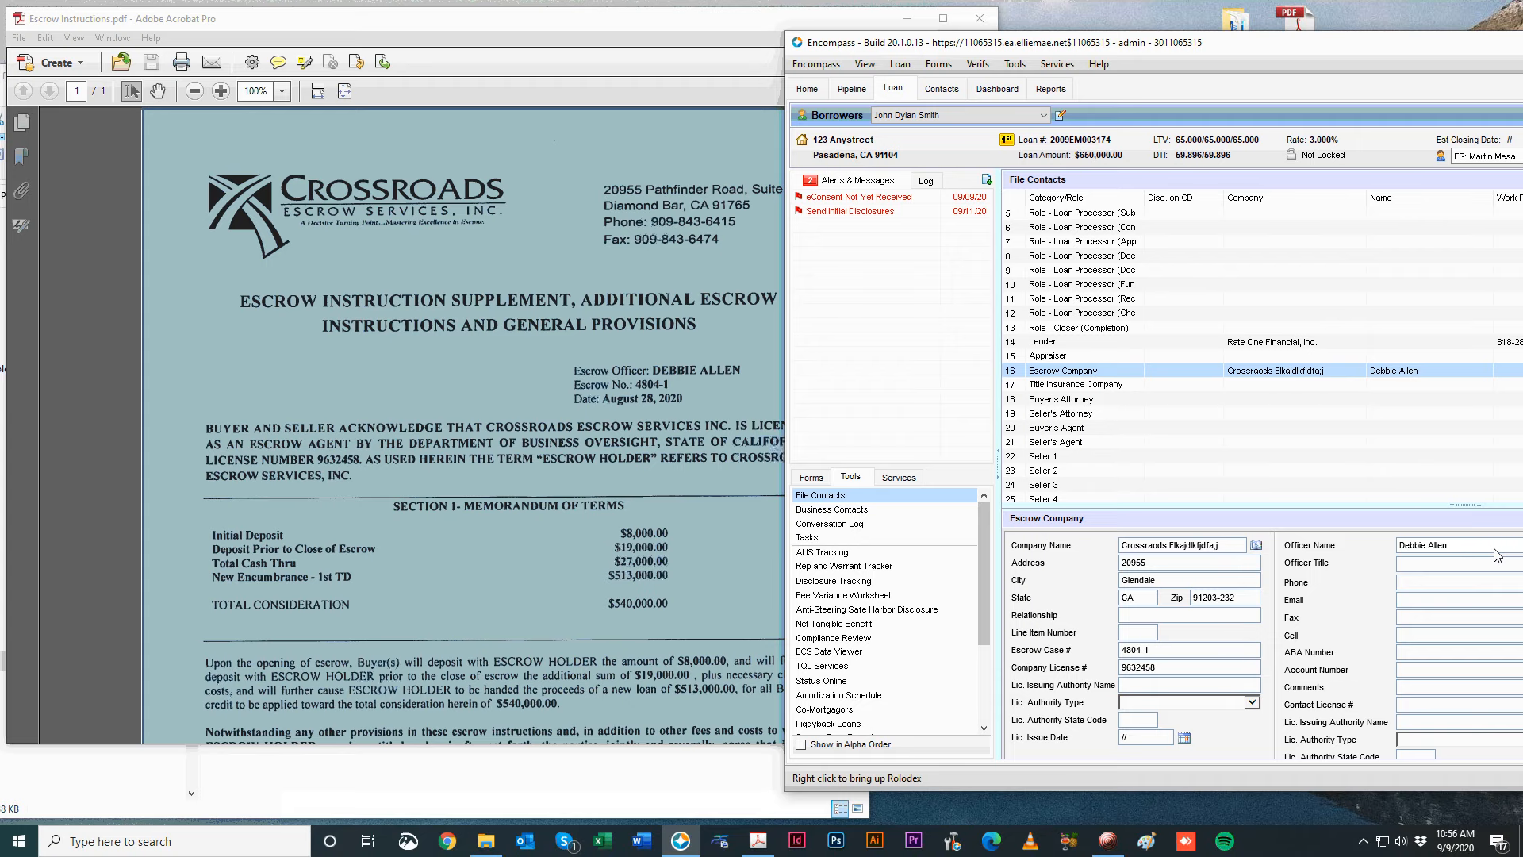
{"action": "left_click_drag", "start_coordinate": [645, 27], "coordinate": [506, 38]}
{"action": "scroll", "coordinate": [460, 523], "scroll_direction": "down", "scroll_amount": 5}
{"action": "scroll", "coordinate": [457, 535], "scroll_direction": "up", "scroll_amount": 5}
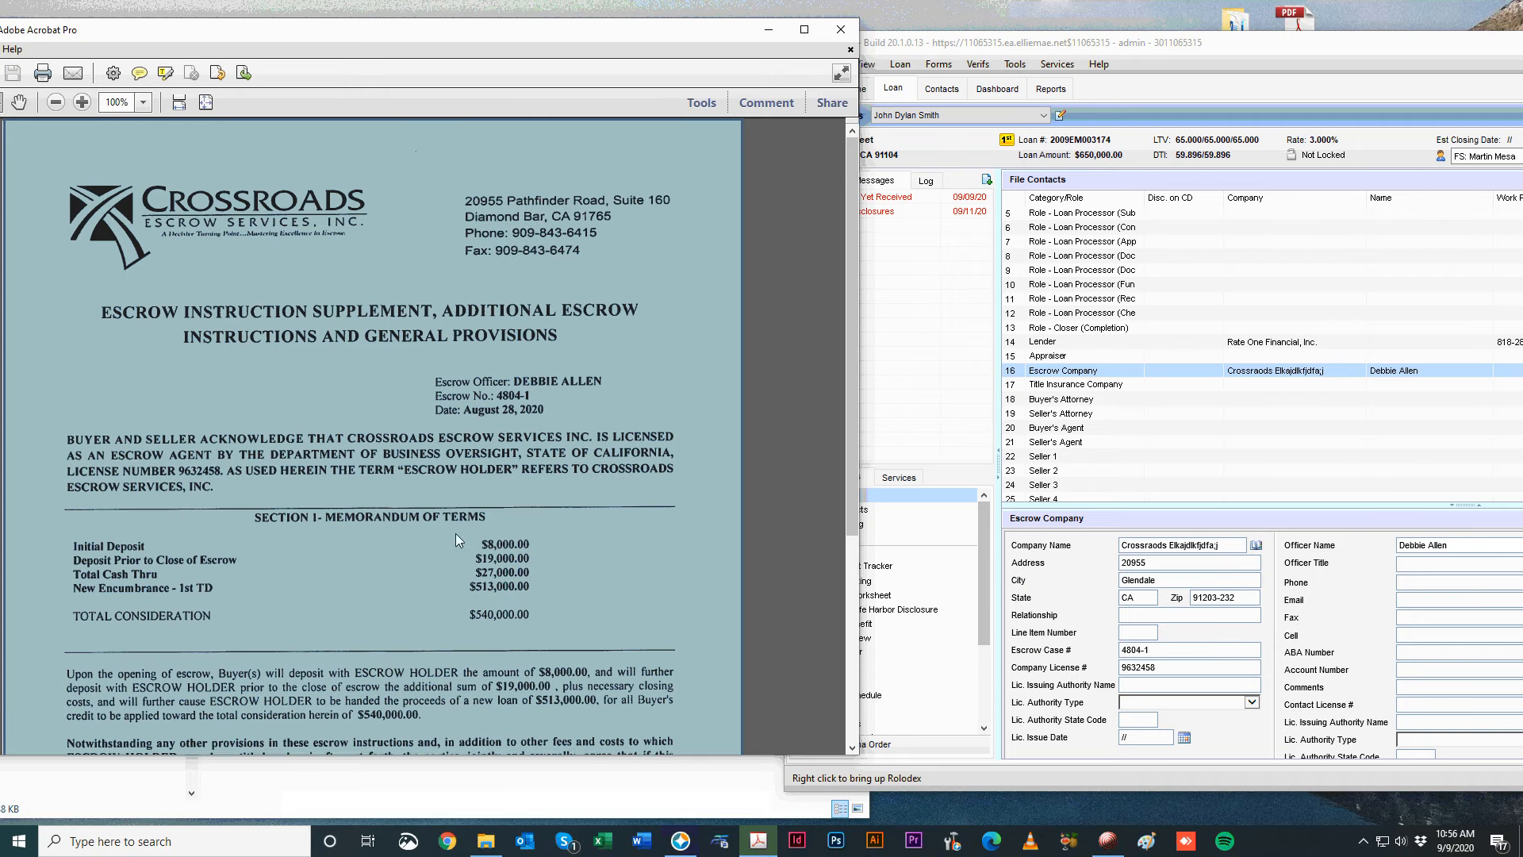
{"action": "left_click", "coordinate": [1481, 569]}
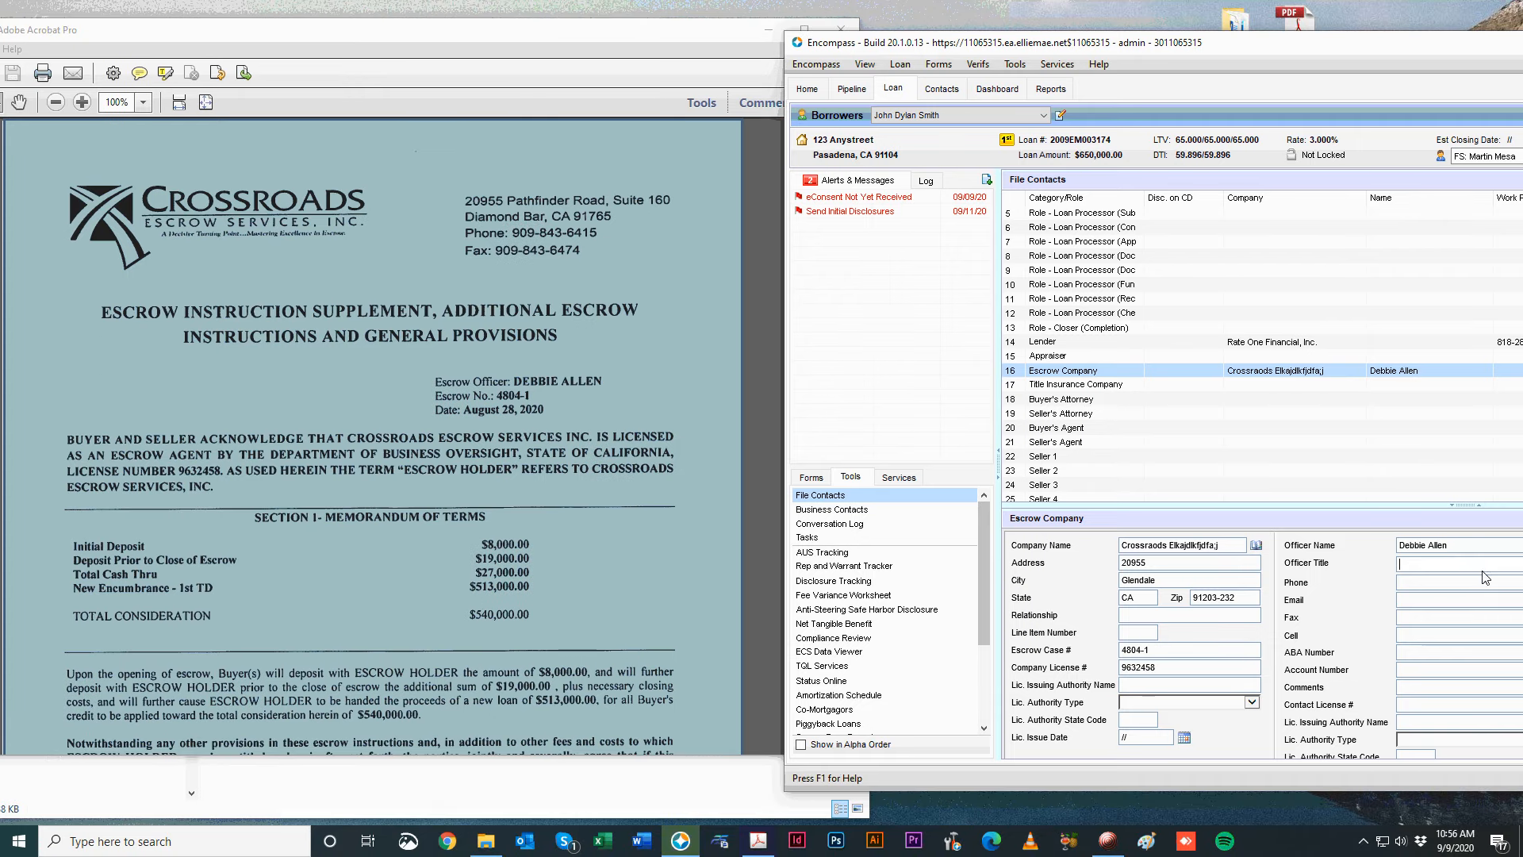
Close the Escrow Instructions PDF, review the Escrow Fee Sheet PDF, then close it.
{"action": "left_click", "coordinate": [842, 28]}
{"action": "left_click", "coordinate": [256, 280]}
{"action": "key", "text": "Return"}
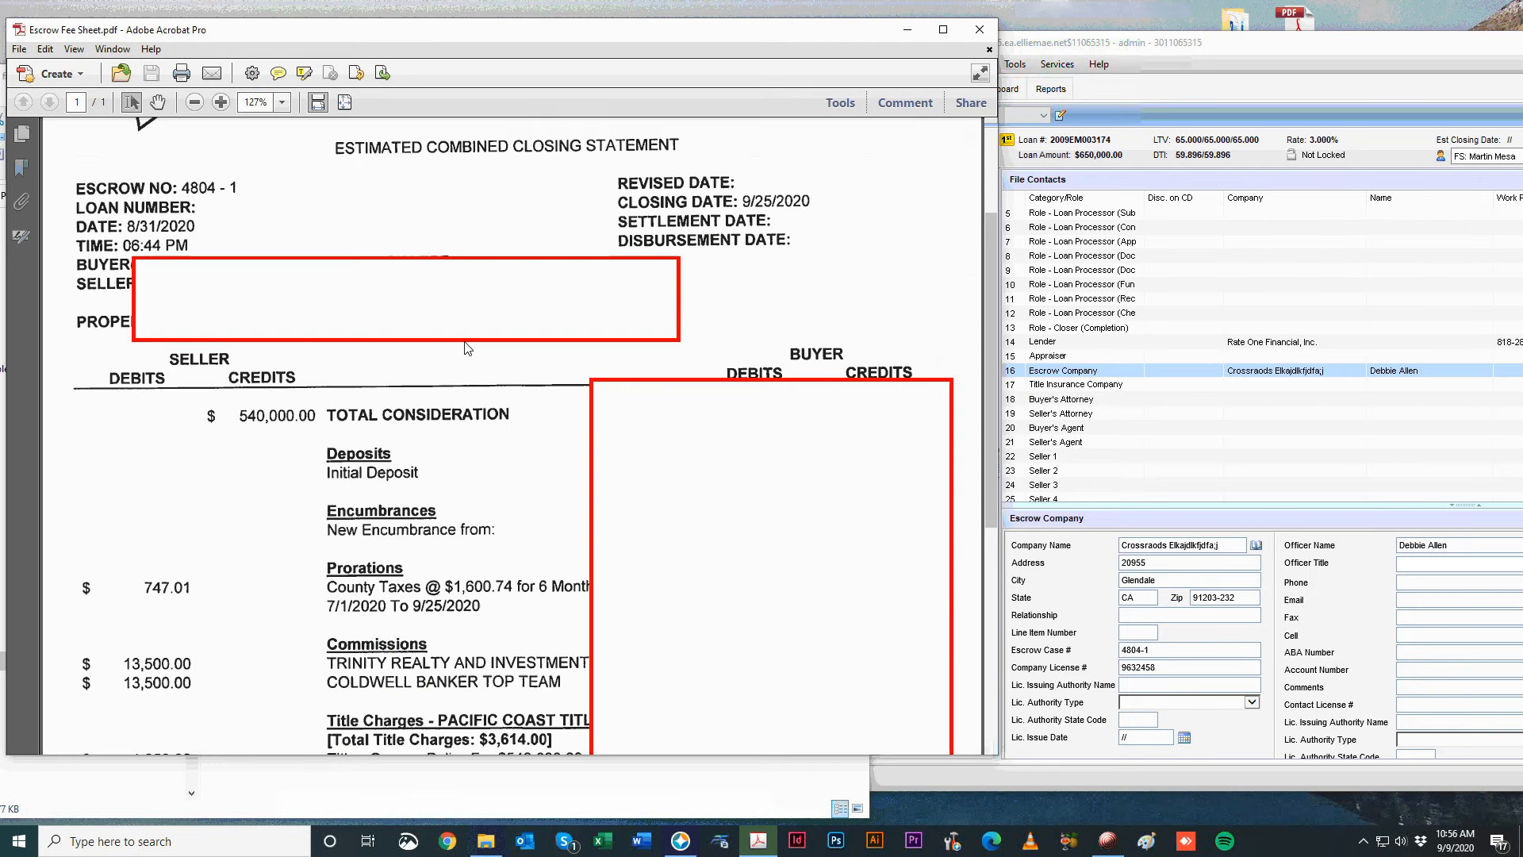
{"action": "scroll", "coordinate": [196, 476], "scroll_direction": "up", "scroll_amount": 3}
{"action": "scroll", "coordinate": [196, 475], "scroll_direction": "down", "scroll_amount": 2}
{"action": "scroll", "coordinate": [196, 475], "scroll_direction": "down", "scroll_amount": 5}
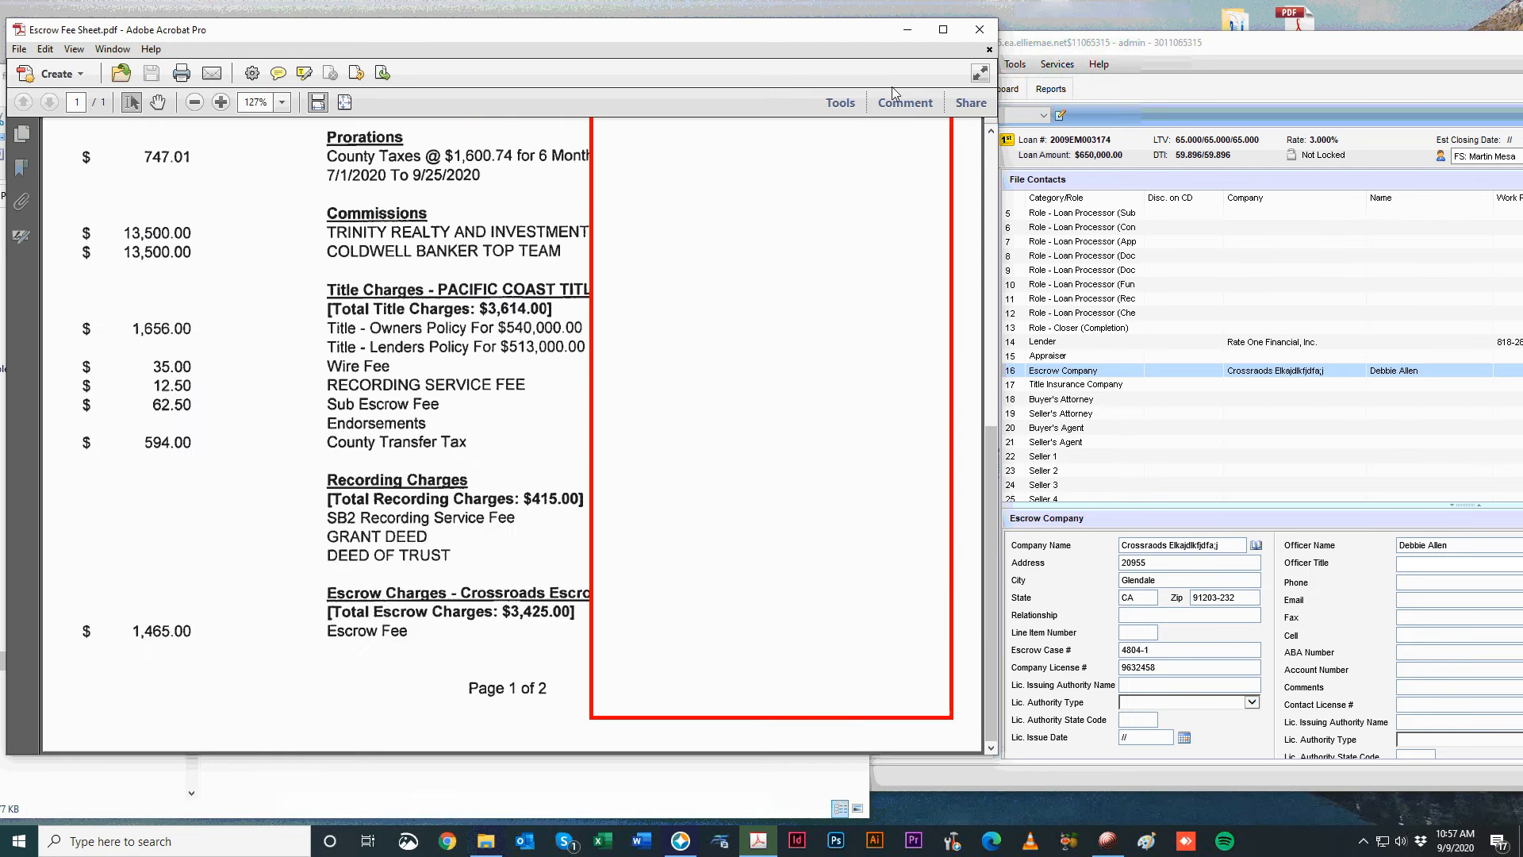
{"action": "left_click", "coordinate": [979, 29]}
Set officer title 'escrow officer' and a valid officer e-mail, then reopen the Escrow Fee Sheet PDF.
{"action": "left_click", "coordinate": [1419, 564]}
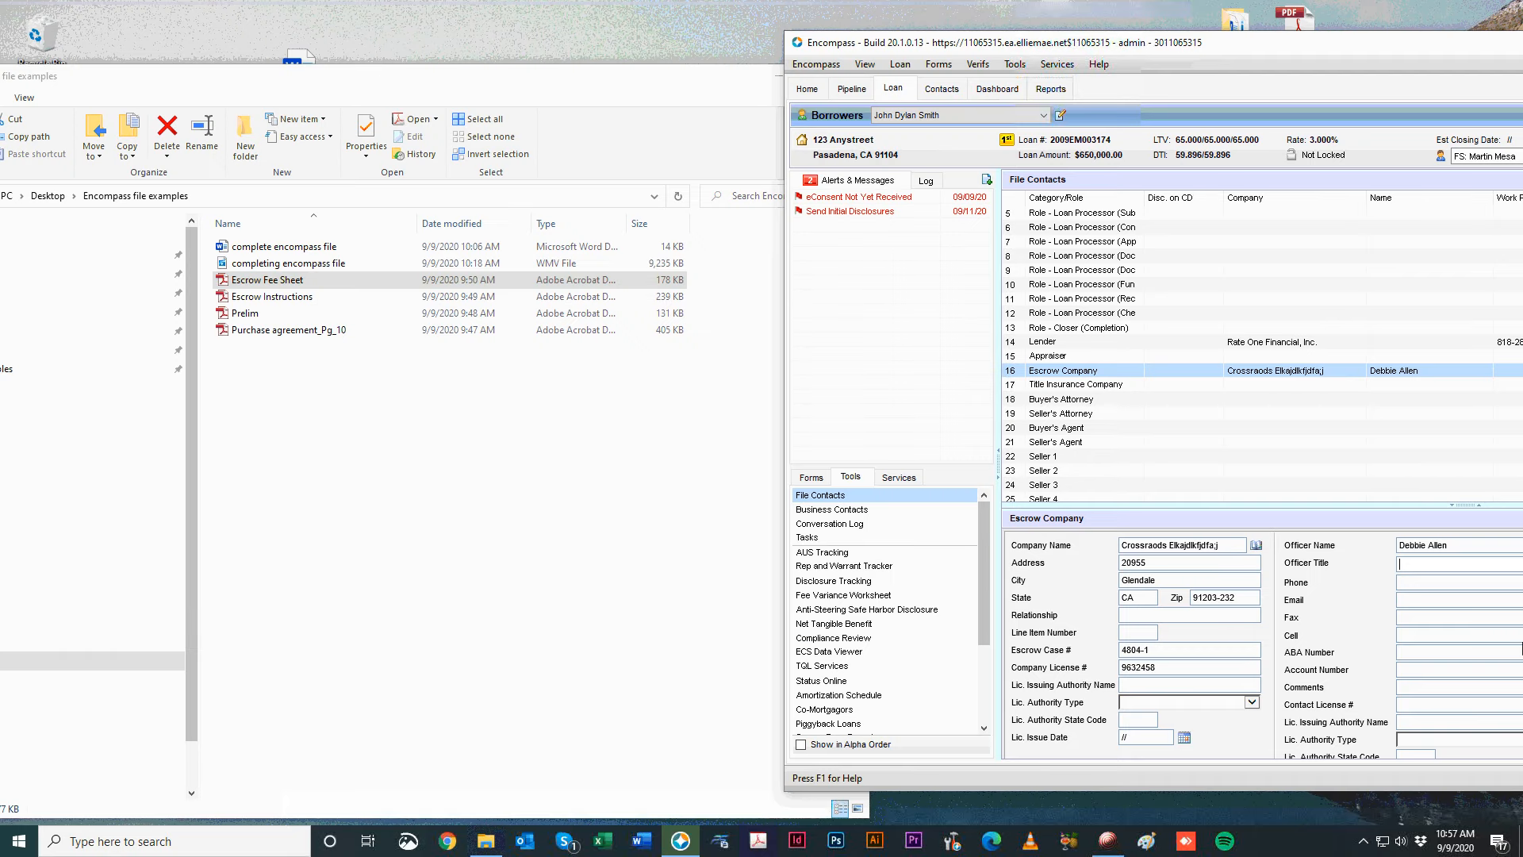
{"action": "type", "text": "escrow officer"}
{"action": "key", "text": "Tab"}
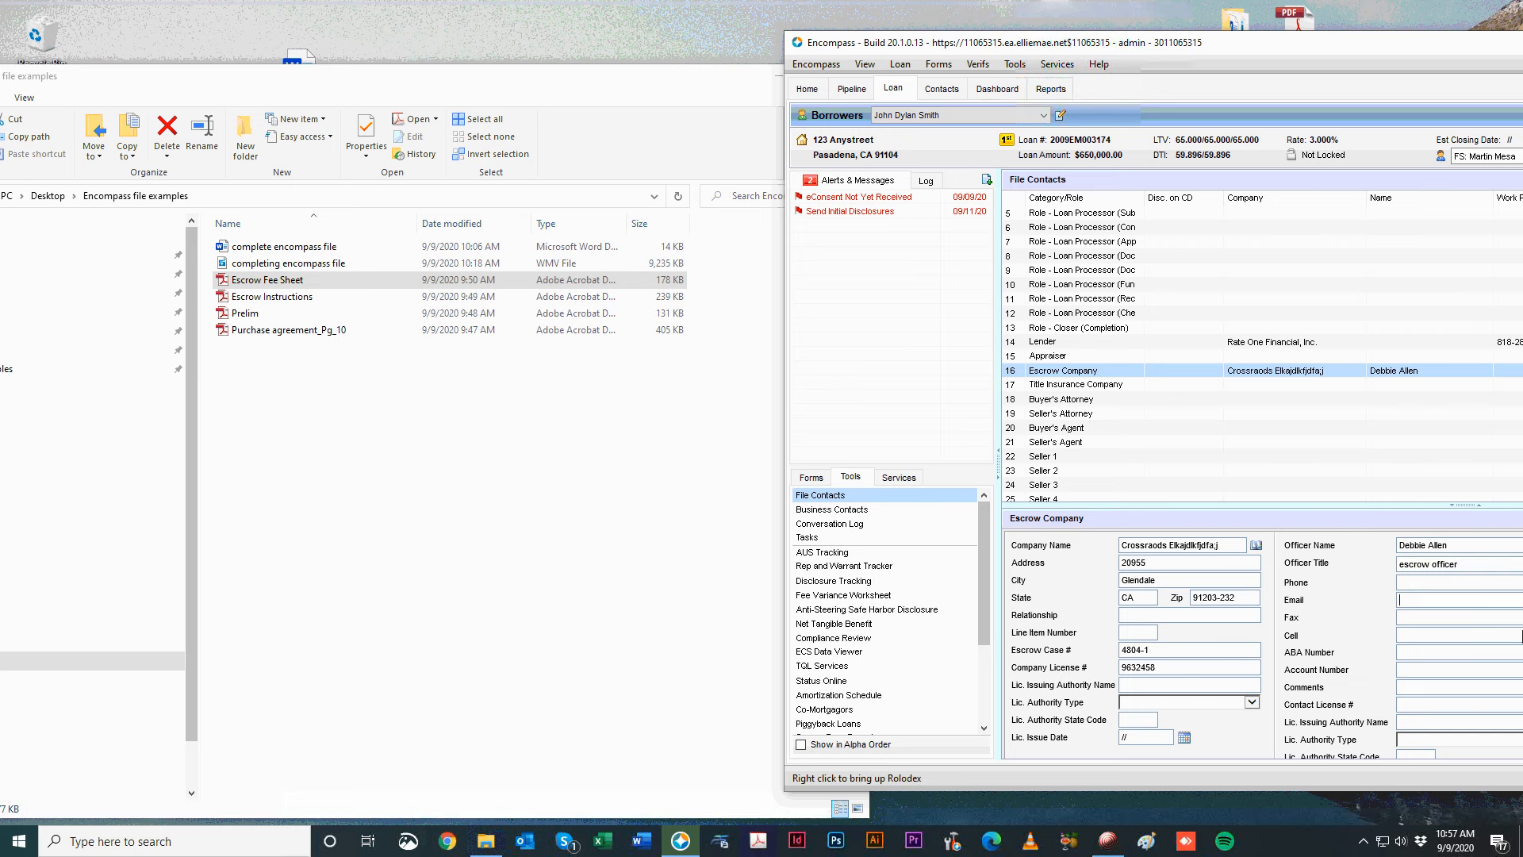
{"action": "key", "text": "Tab"}
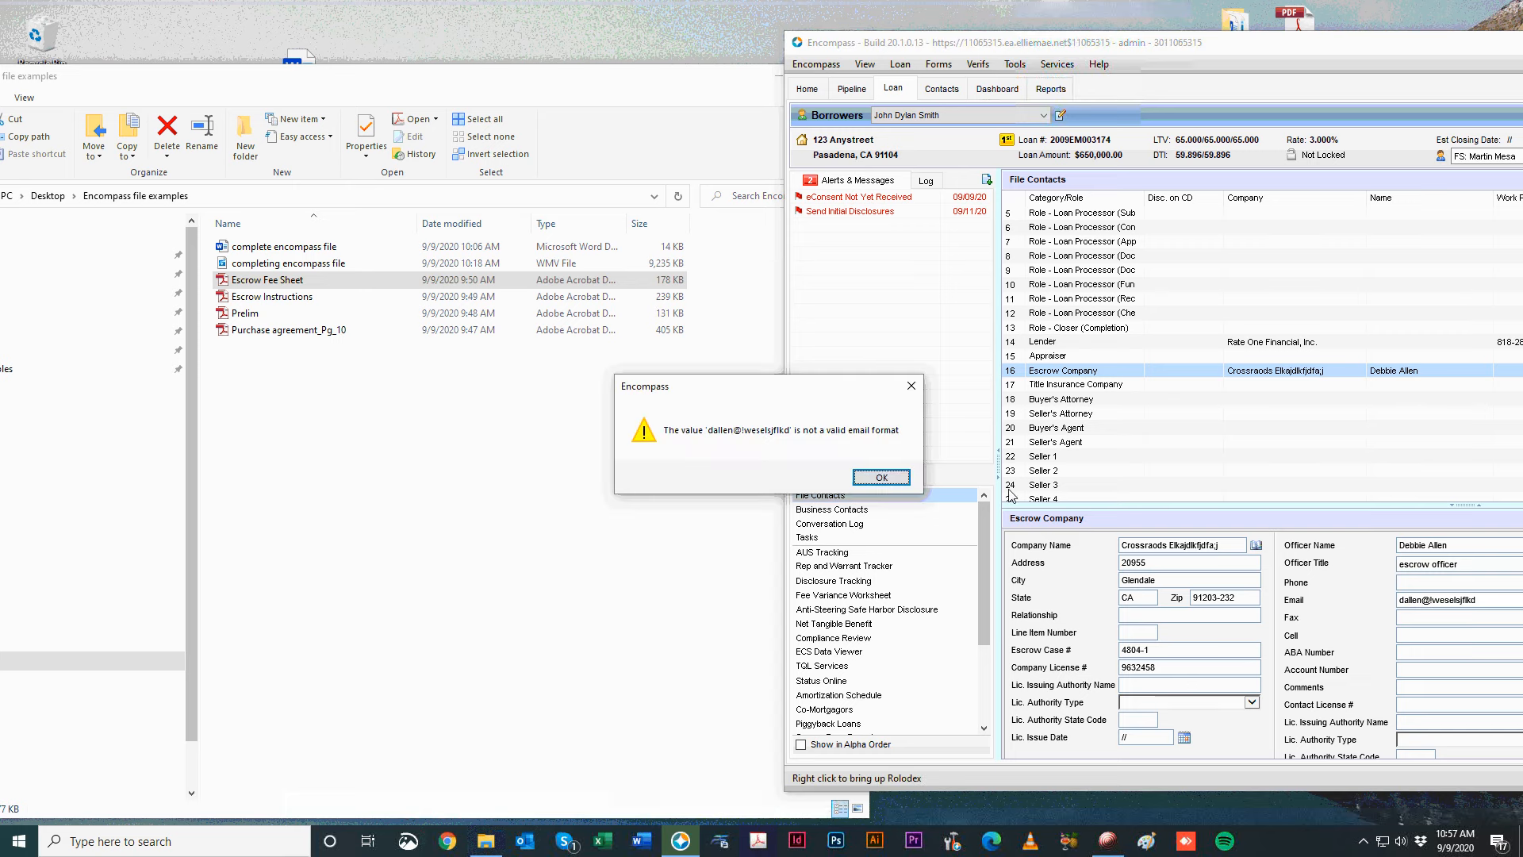
{"action": "left_click", "coordinate": [888, 479]}
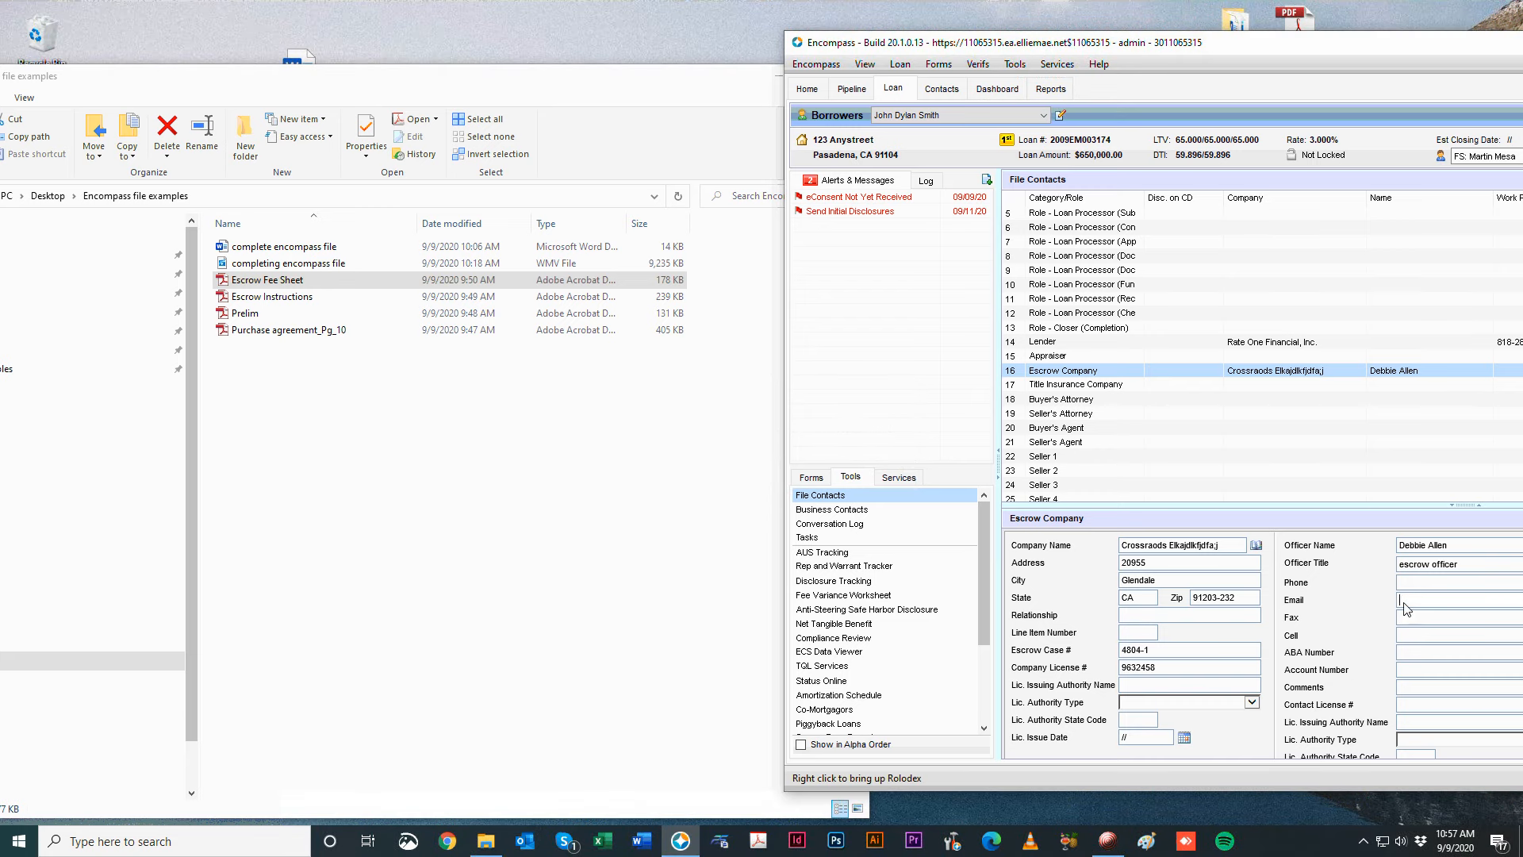
{"action": "key", "text": "Tab"}
{"action": "left_click", "coordinate": [676, 540]}
{"action": "double_click", "coordinate": [410, 280]}
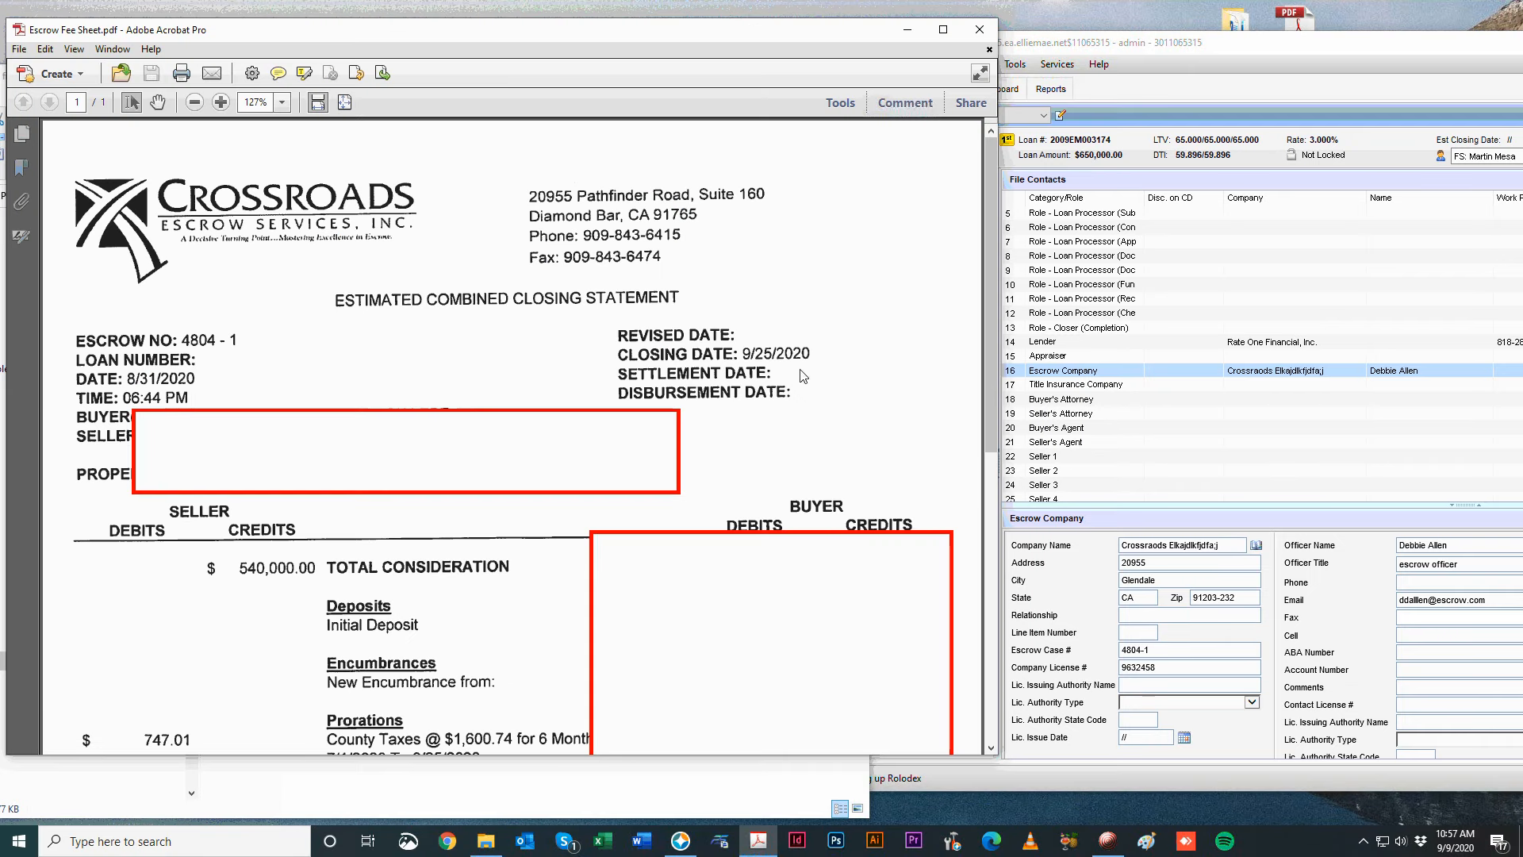
Enter the escrow officer's phone number in the Escrow Company contact.
{"action": "left_click_drag", "start_coordinate": [1122, 59], "coordinate": [1077, 66]}
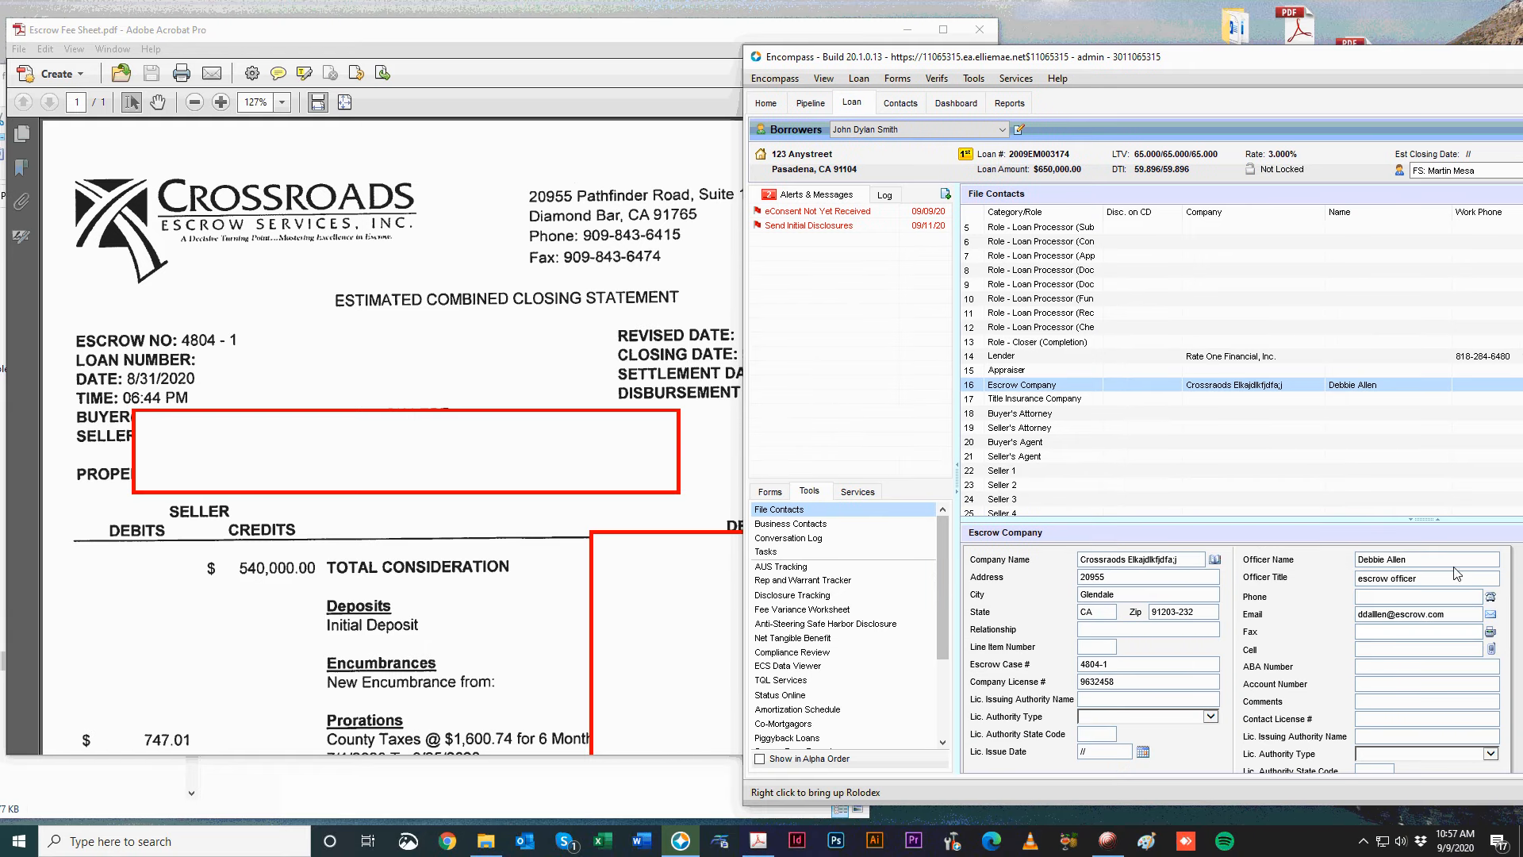
{"action": "left_click", "coordinate": [1419, 599]}
{"action": "left_click", "coordinate": [1372, 719]}
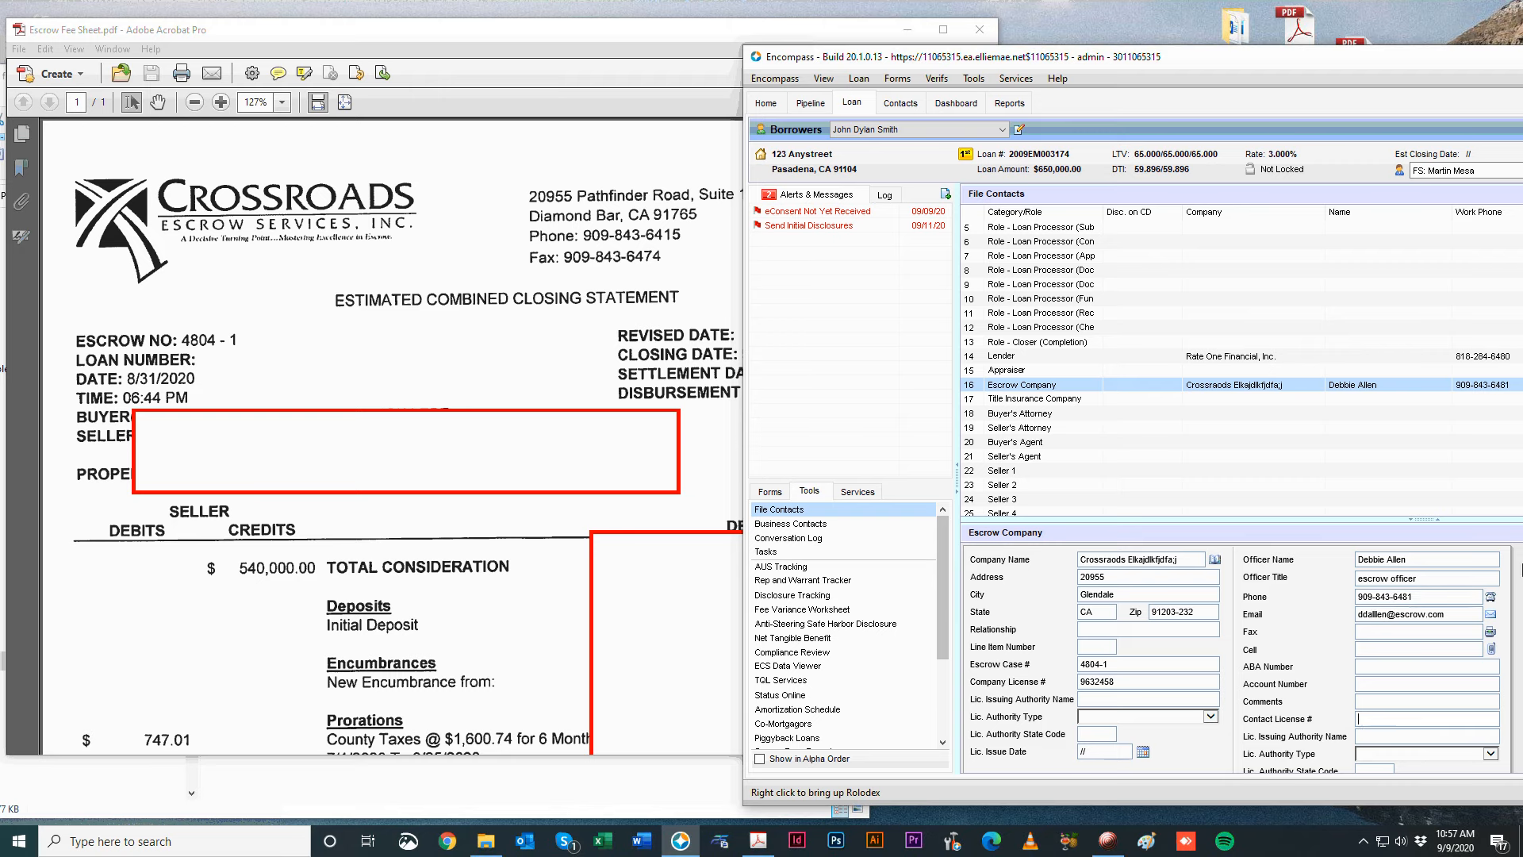
{"action": "left_click", "coordinate": [1047, 399]}
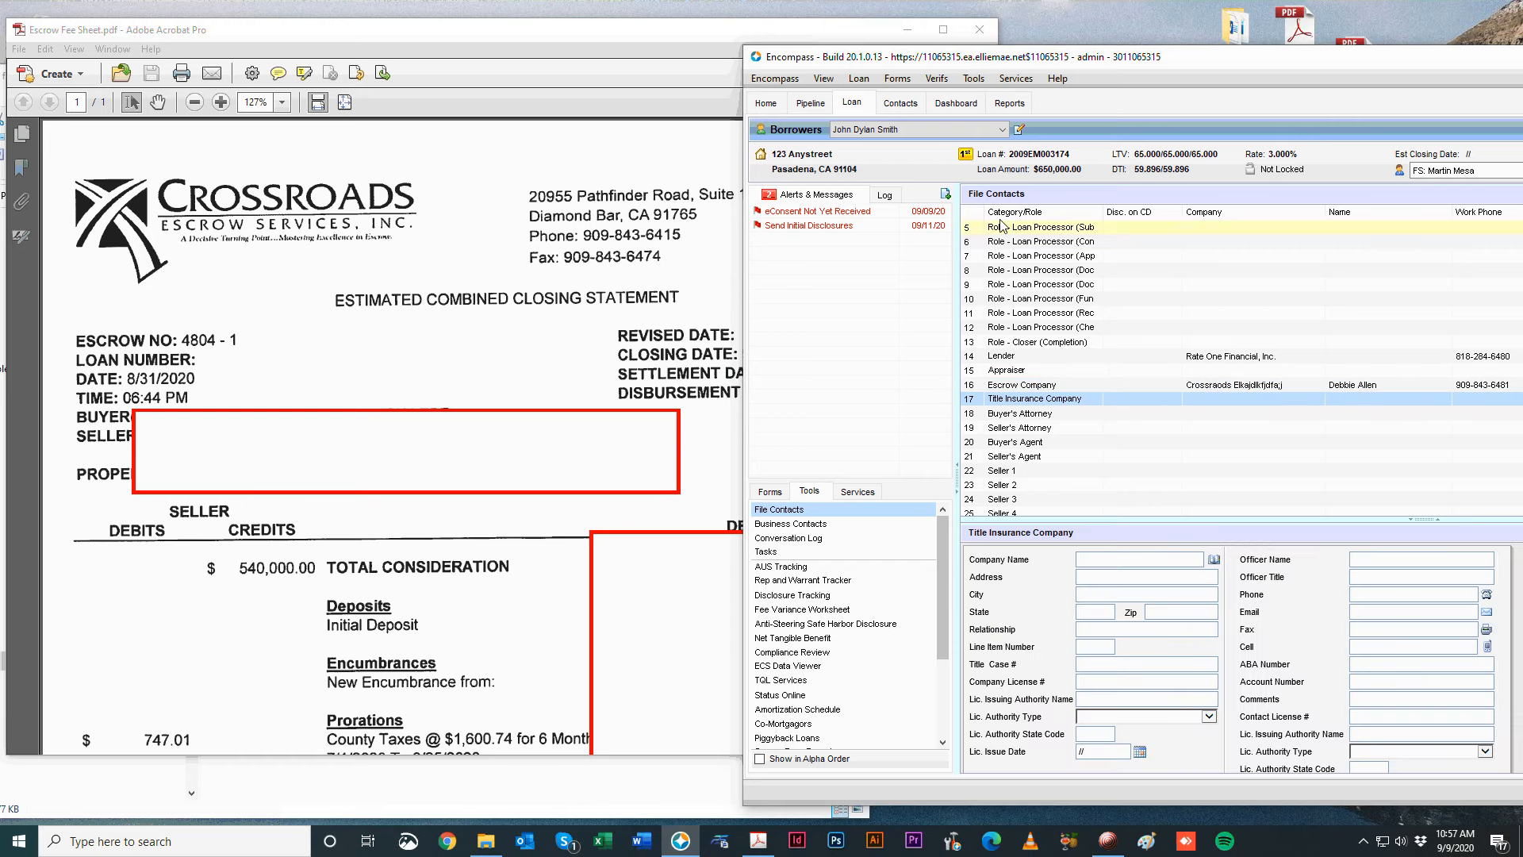
{"action": "left_click", "coordinate": [1153, 389]}
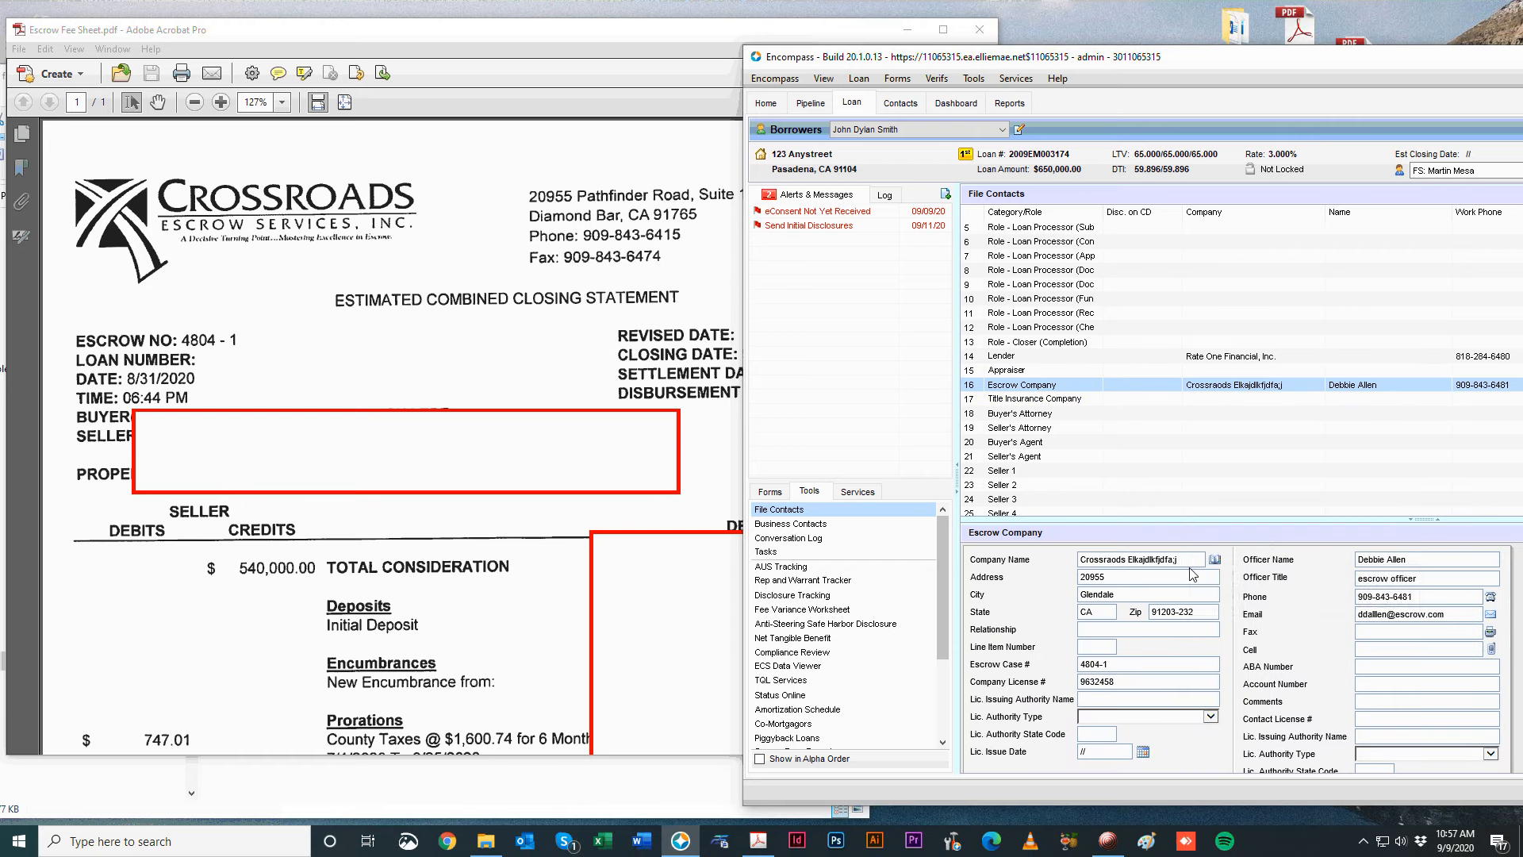
Replace the junk company-name word with 'Escreow Service, Inc.' and check the 20955 address.
{"action": "double_click", "coordinate": [1192, 563]}
{"action": "type", "text": "Es"}
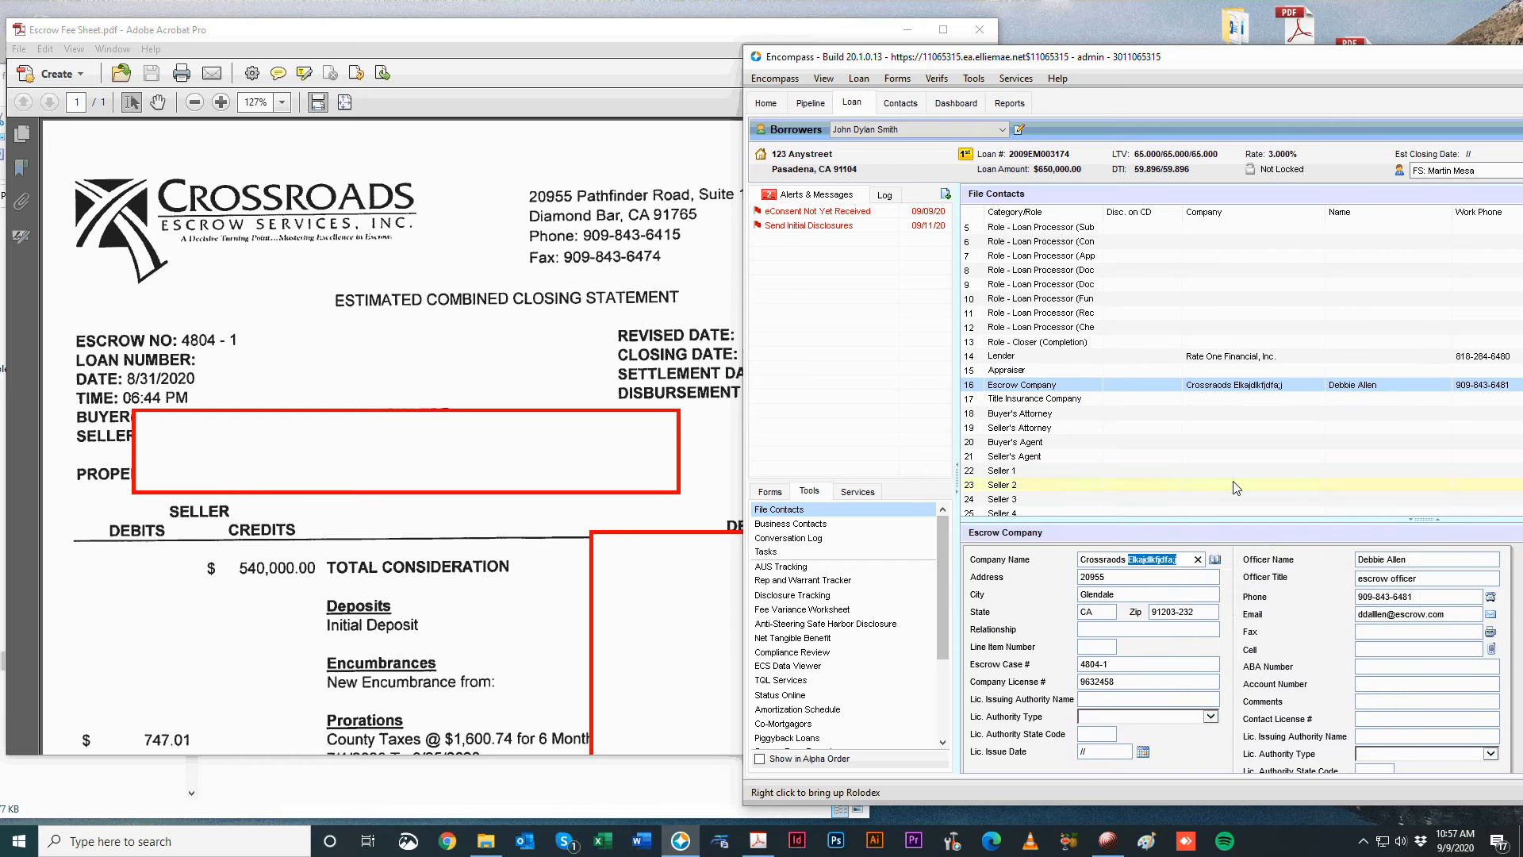
{"action": "type", "text": "creow Servci"}
{"action": "key", "text": "BackSpace"}
{"action": "key", "text": "BackSpace"}
{"action": "type", "text": "ice"}
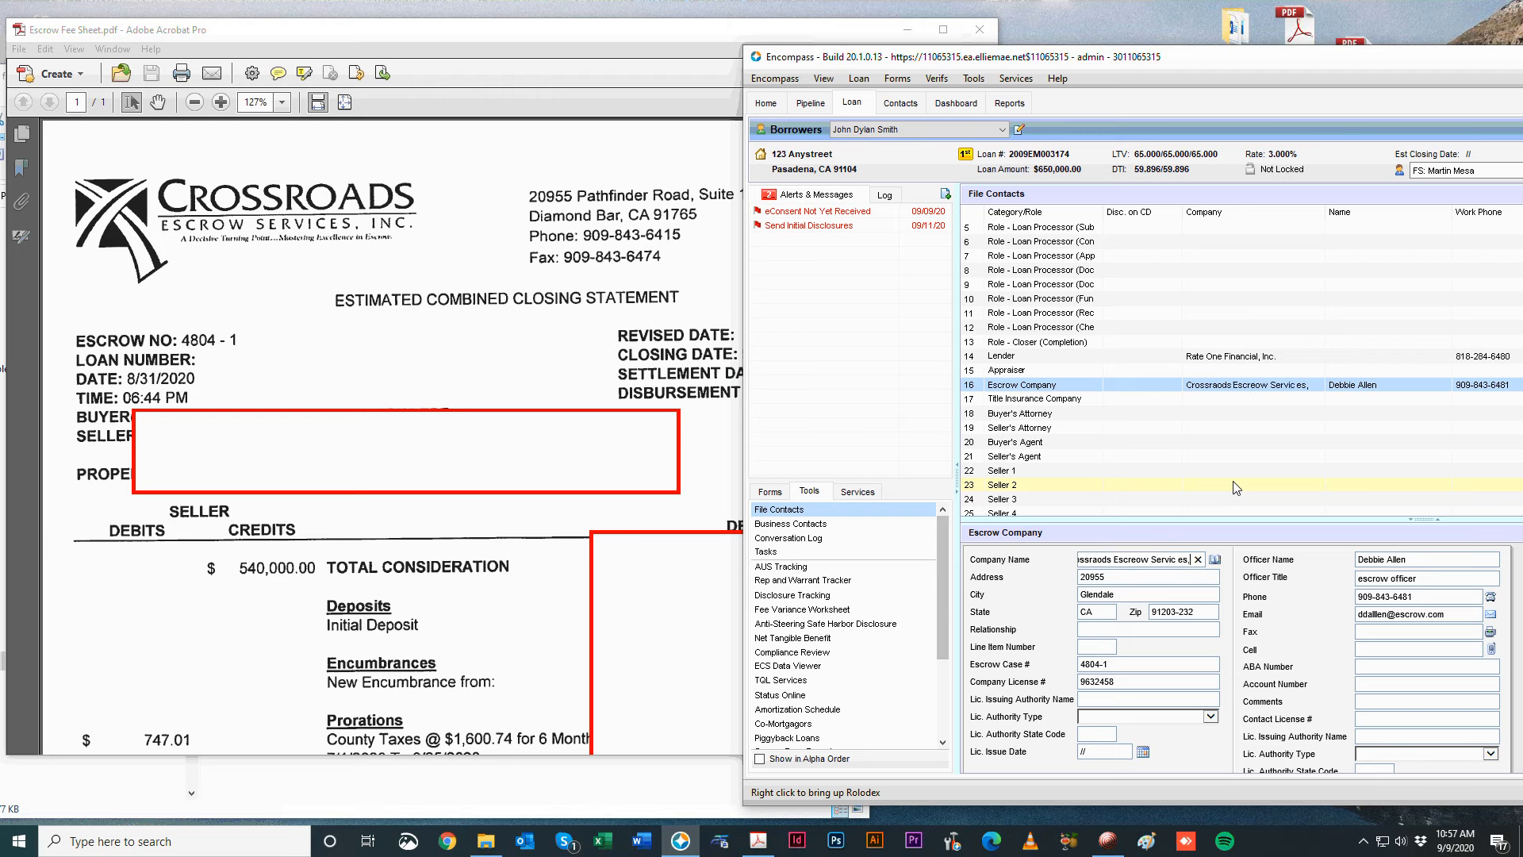
{"action": "type", "text": ", Inc."}
{"action": "key", "text": "Tab"}
{"action": "key", "text": "Tab"}
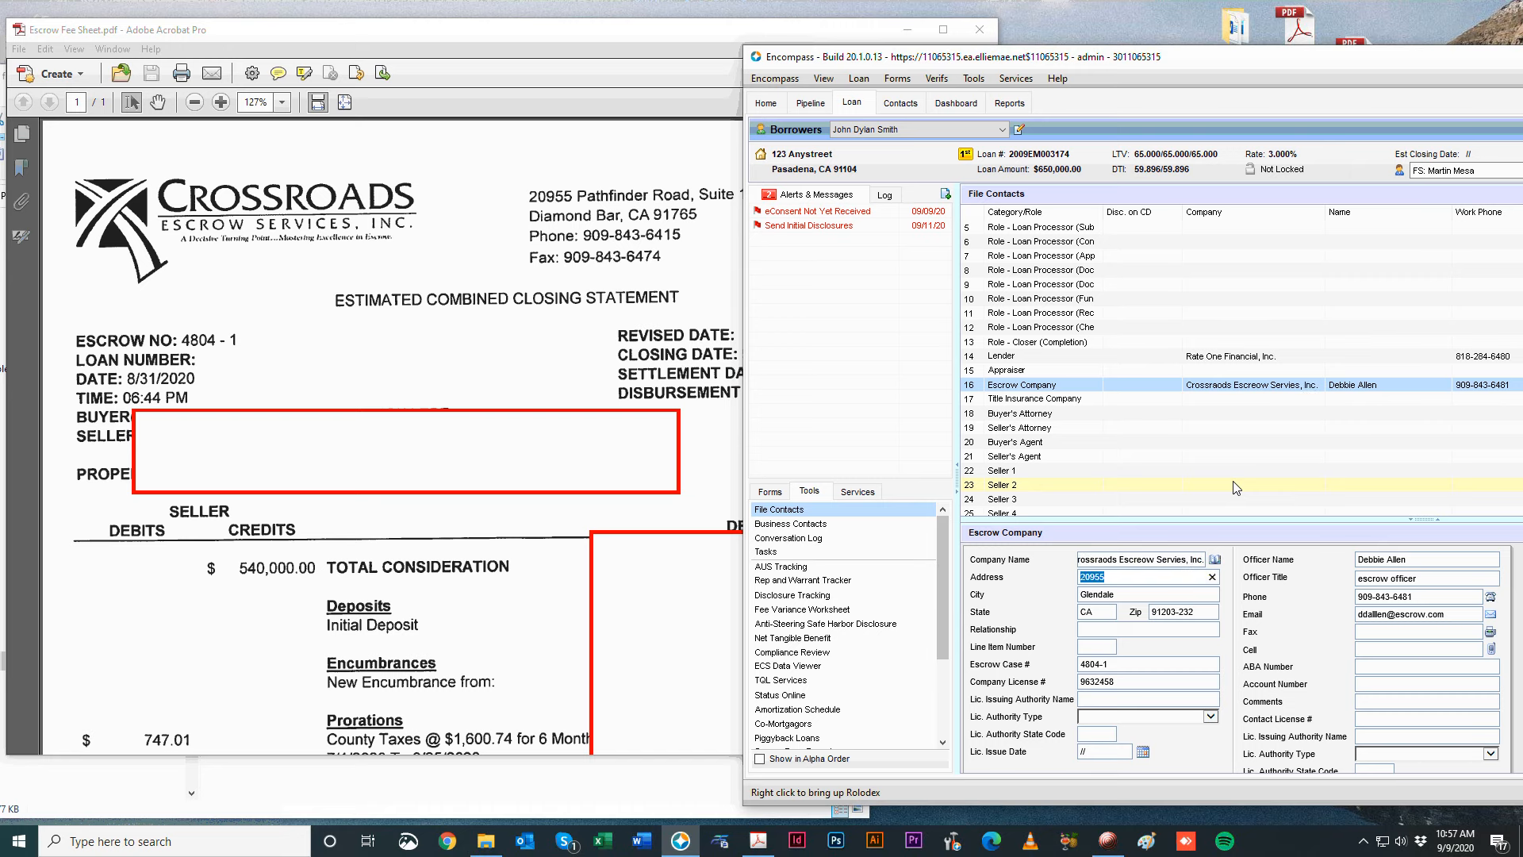
{"action": "key", "text": "Tab"}
{"action": "left_click", "coordinate": [1142, 585]}
{"action": "left_click", "coordinate": [1143, 576]}
{"action": "left_click", "coordinate": [1142, 580]}
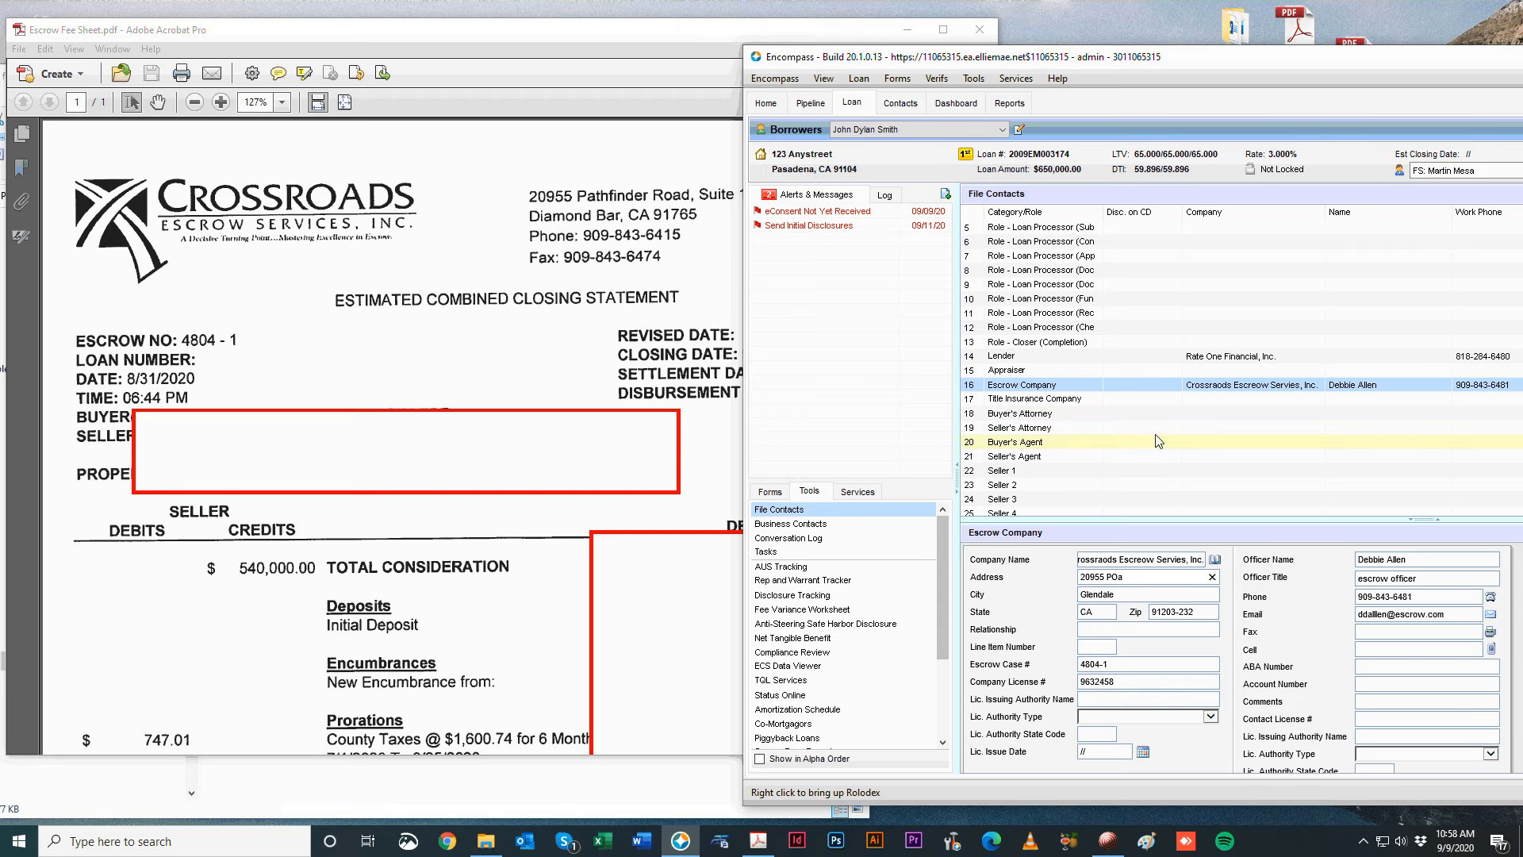
{"action": "left_click", "coordinate": [1180, 400]}
Open Prelim.pdf and apply the saved Pacific Coast Title business contact to the Title Insurance Company.
{"action": "key", "text": "alt+Tab"}
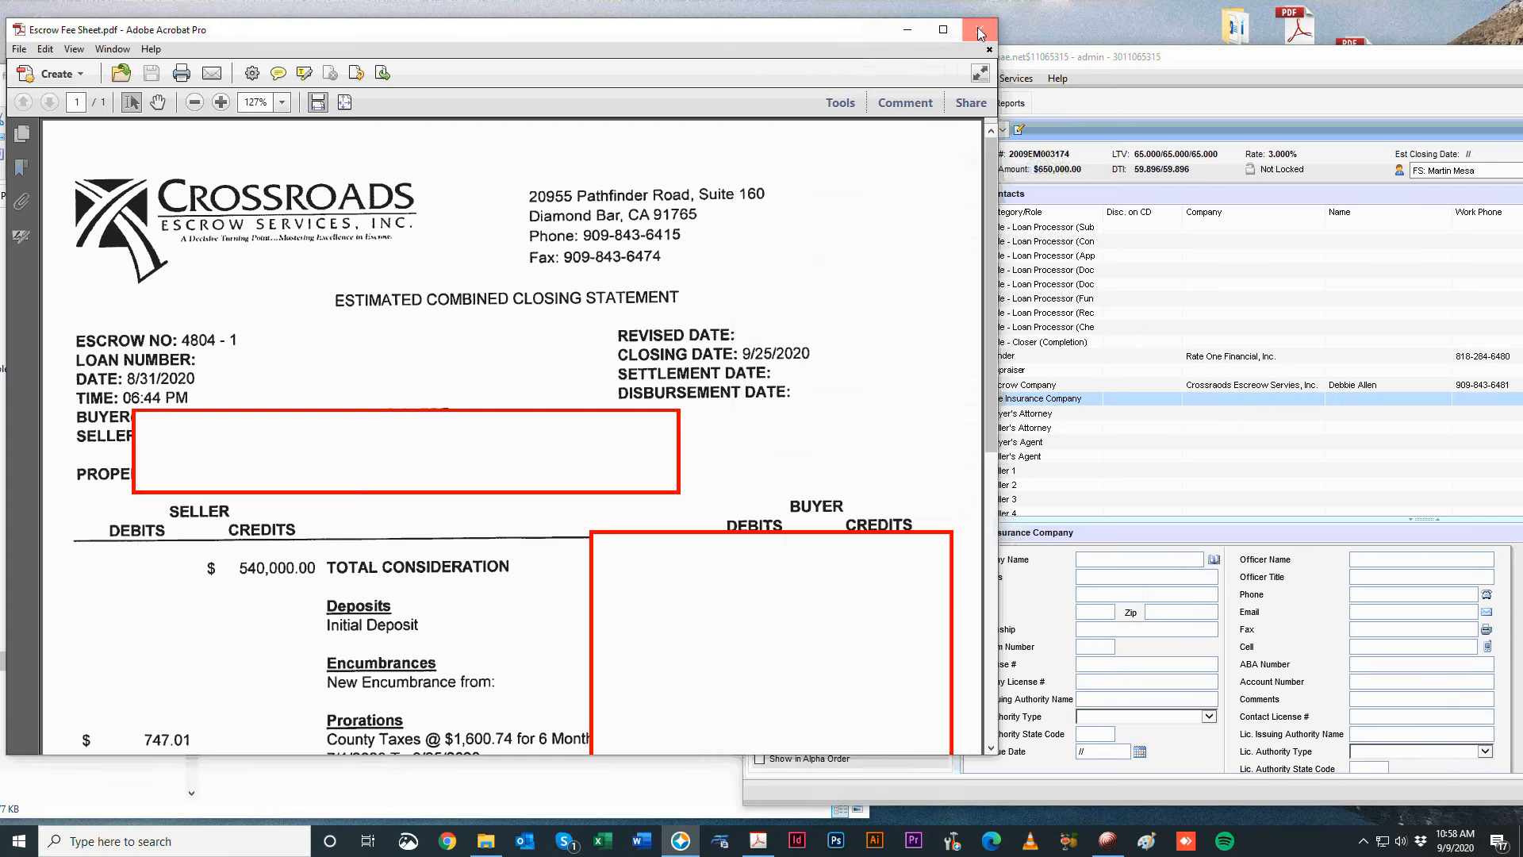
{"action": "double_click", "coordinate": [336, 312]}
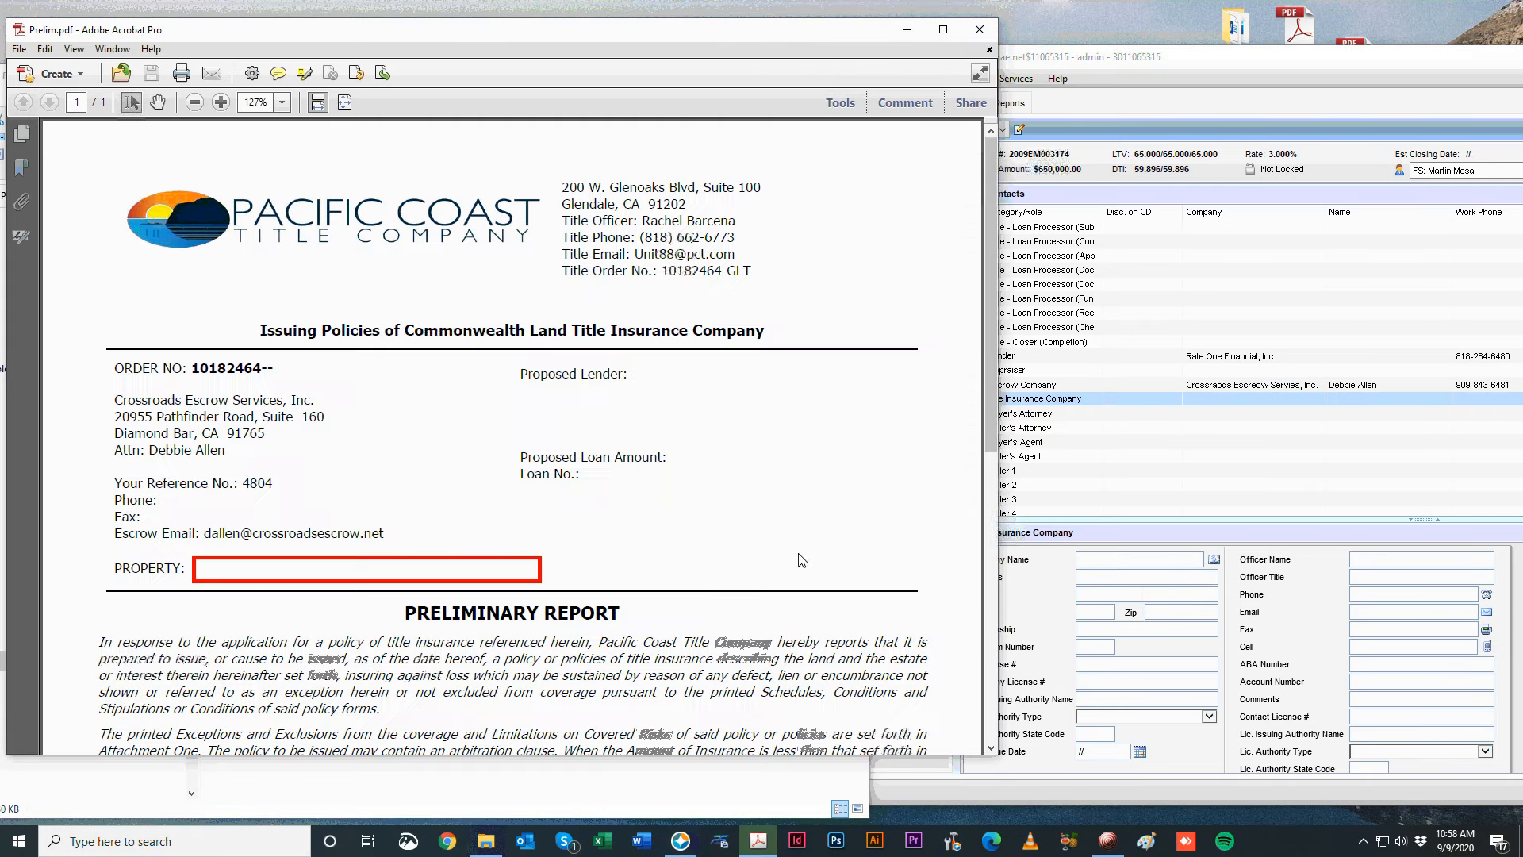
{"action": "left_click_drag", "start_coordinate": [561, 194], "coordinate": [747, 195]}
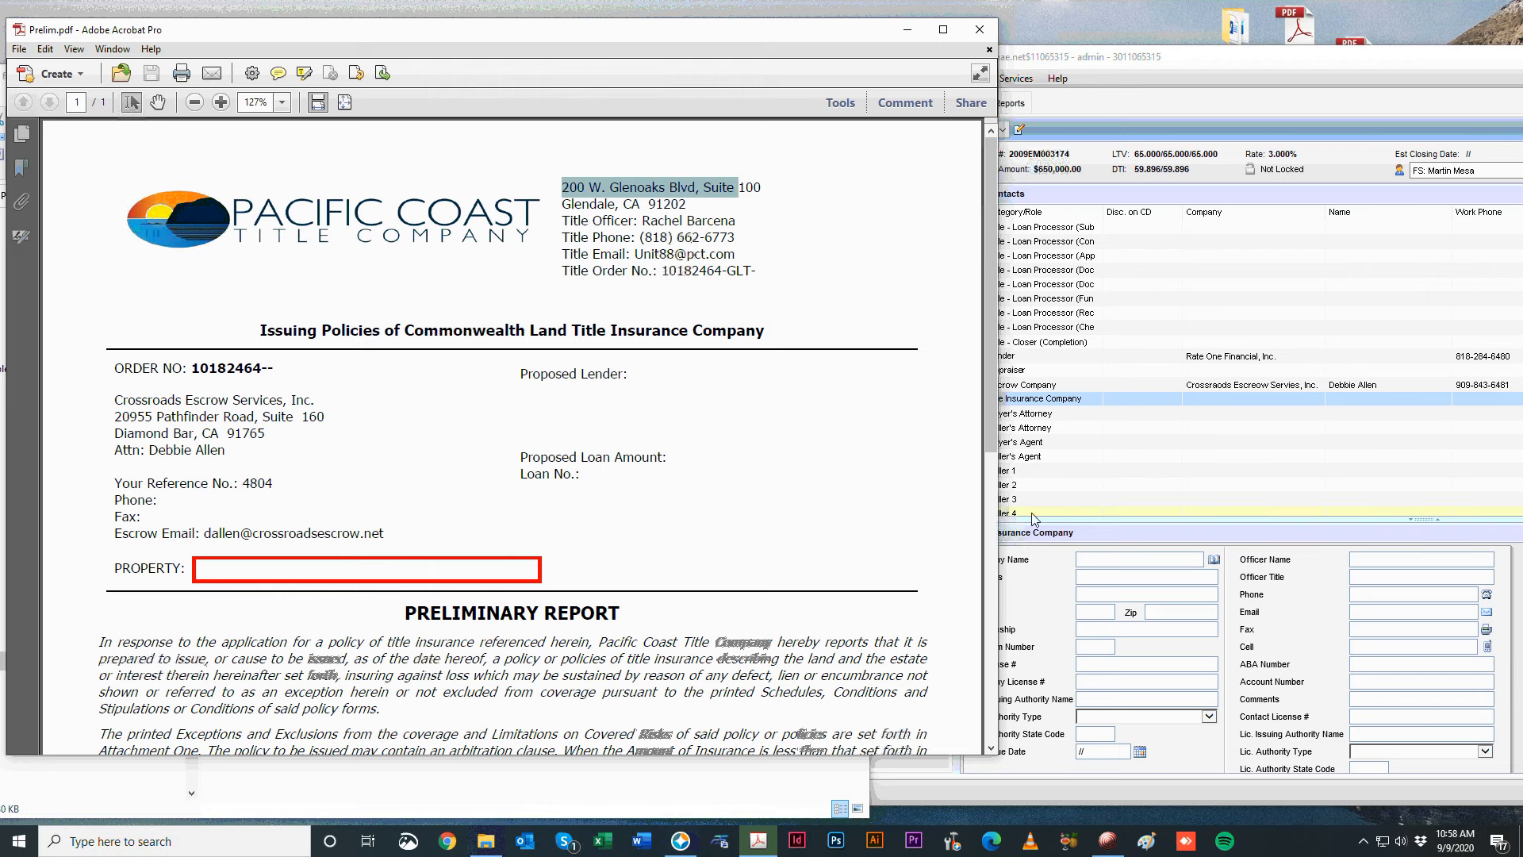
{"action": "left_click", "coordinate": [1050, 629]}
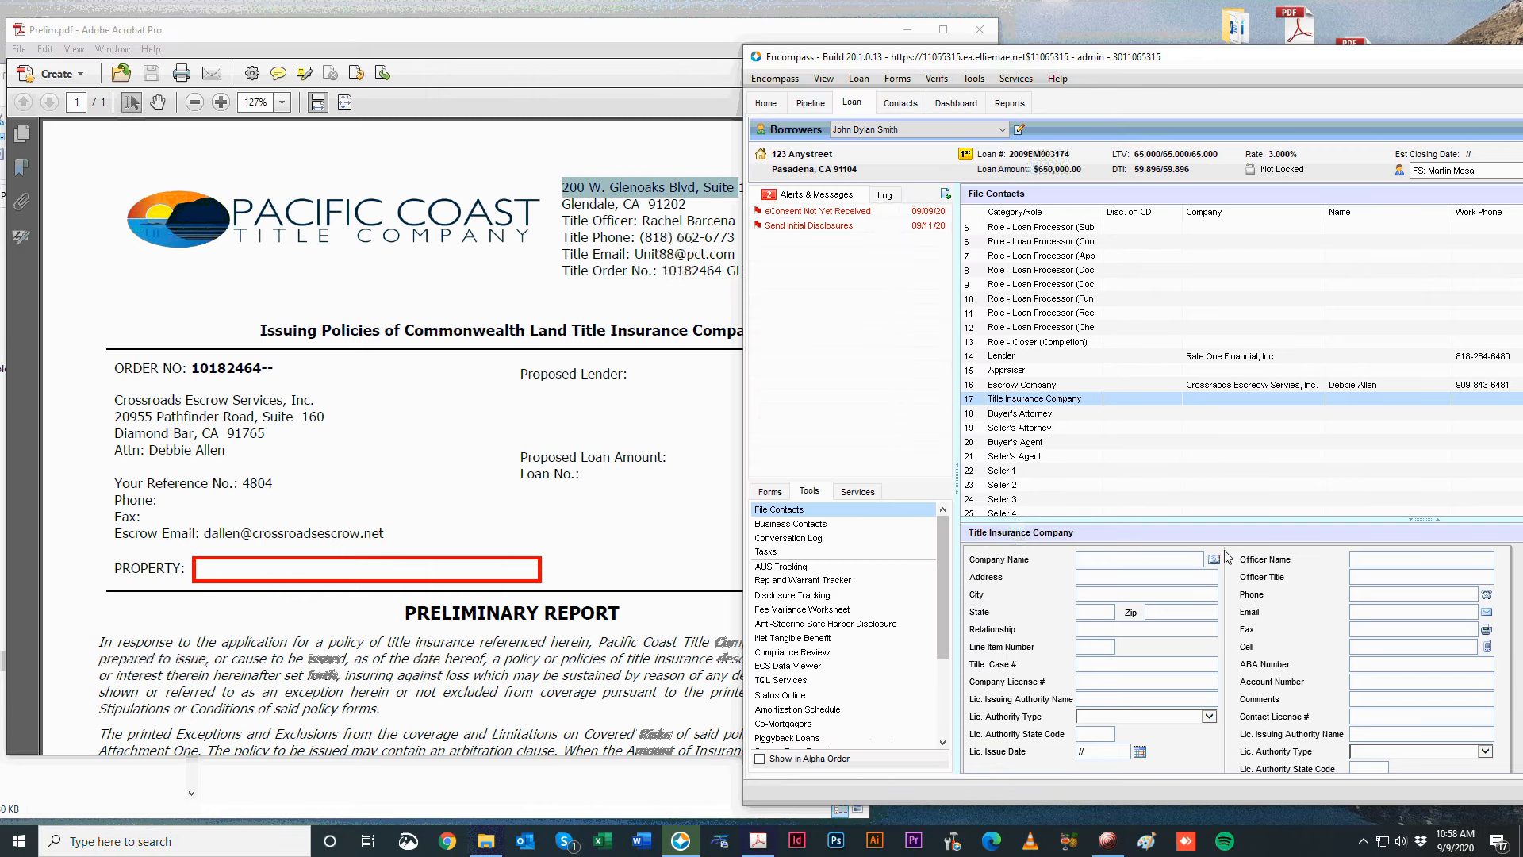
{"action": "left_click", "coordinate": [1214, 560]}
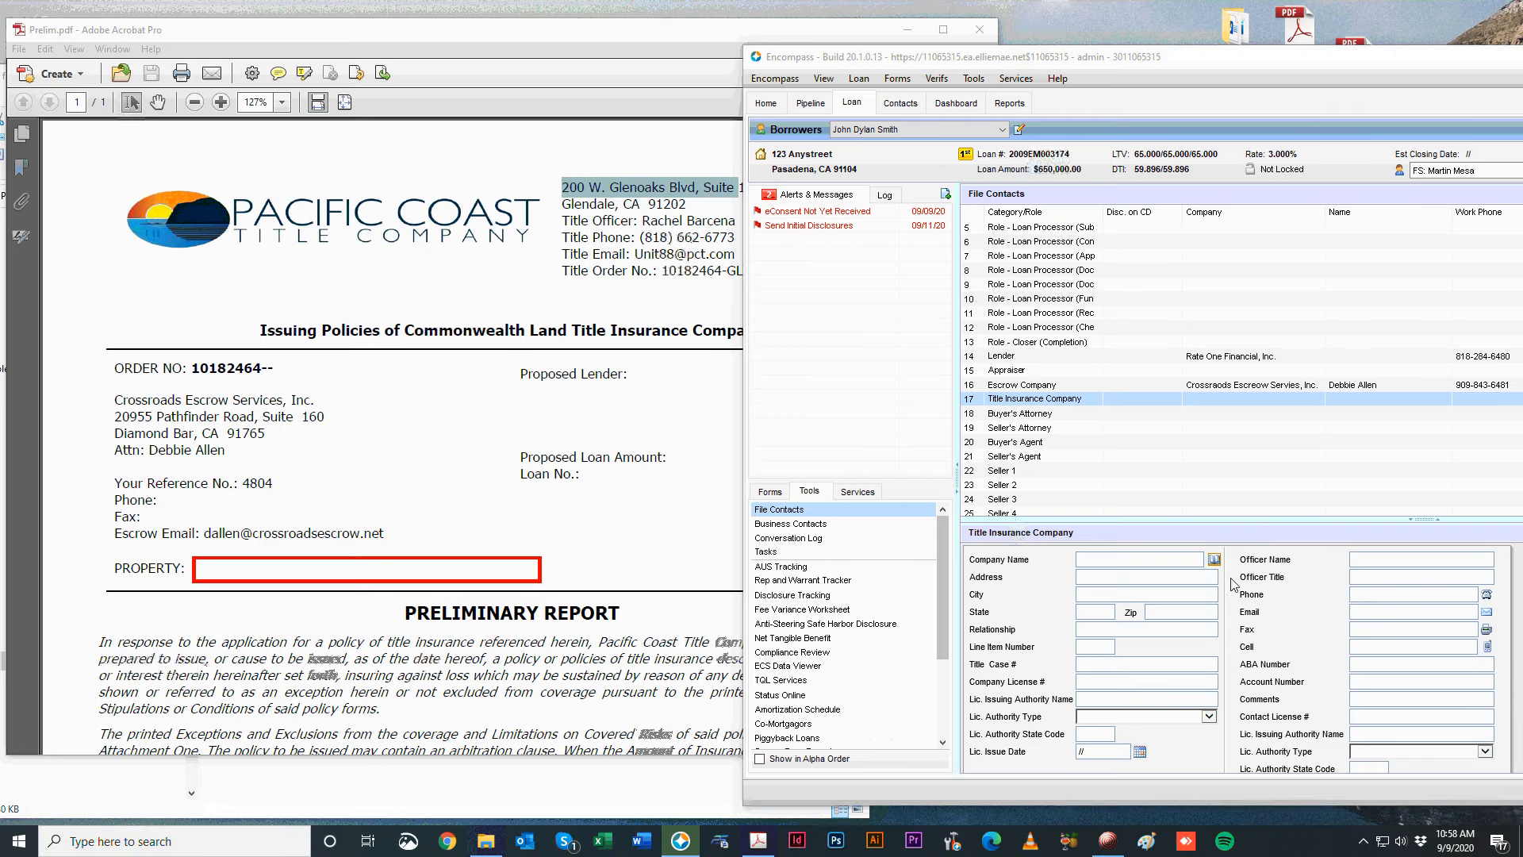
{"action": "left_click", "coordinate": [324, 280]}
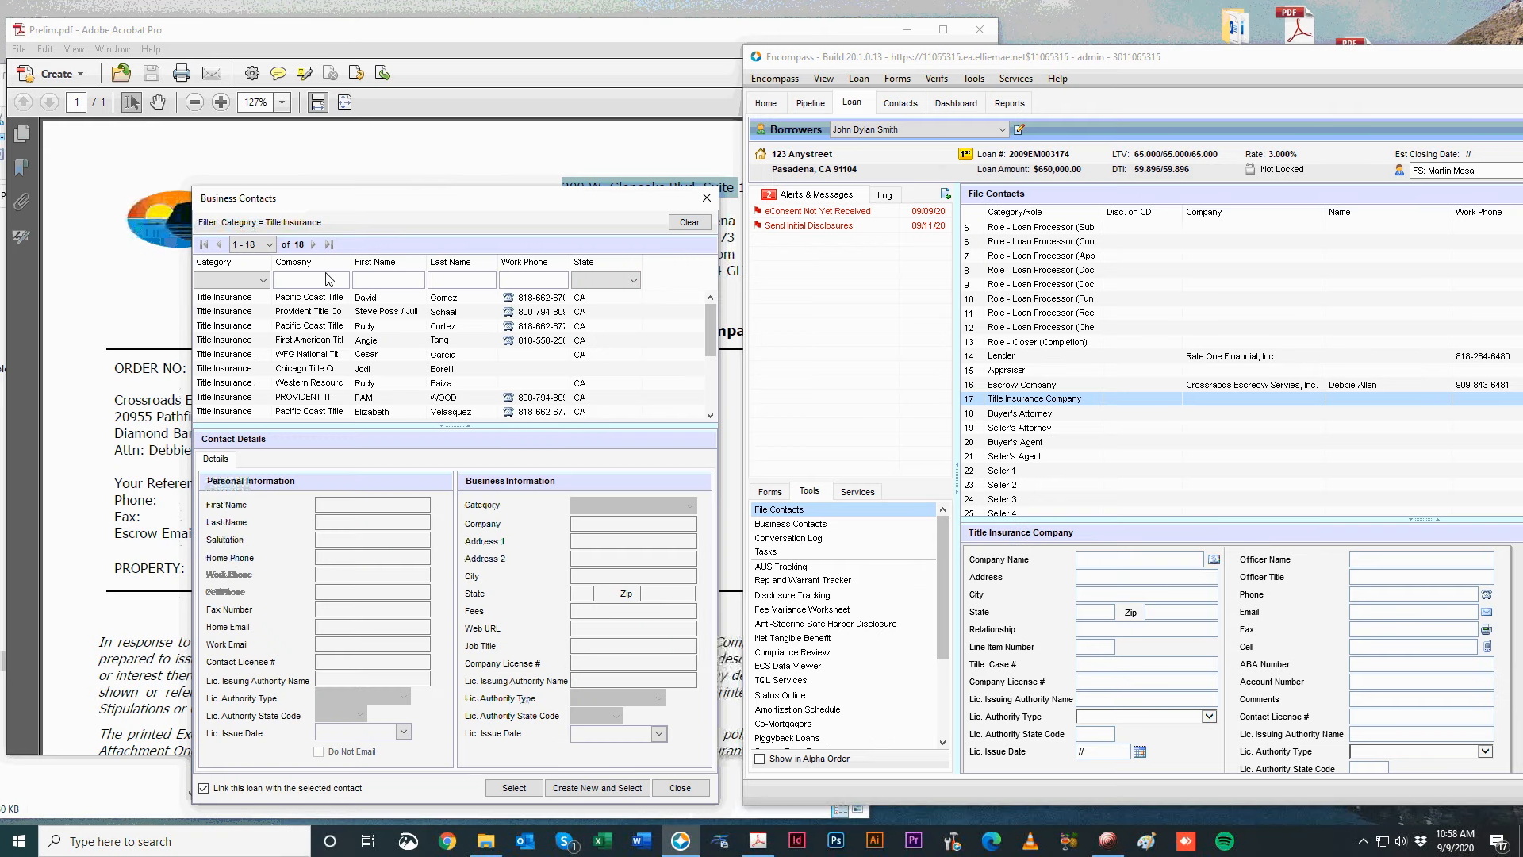
{"action": "left_click", "coordinate": [337, 297]}
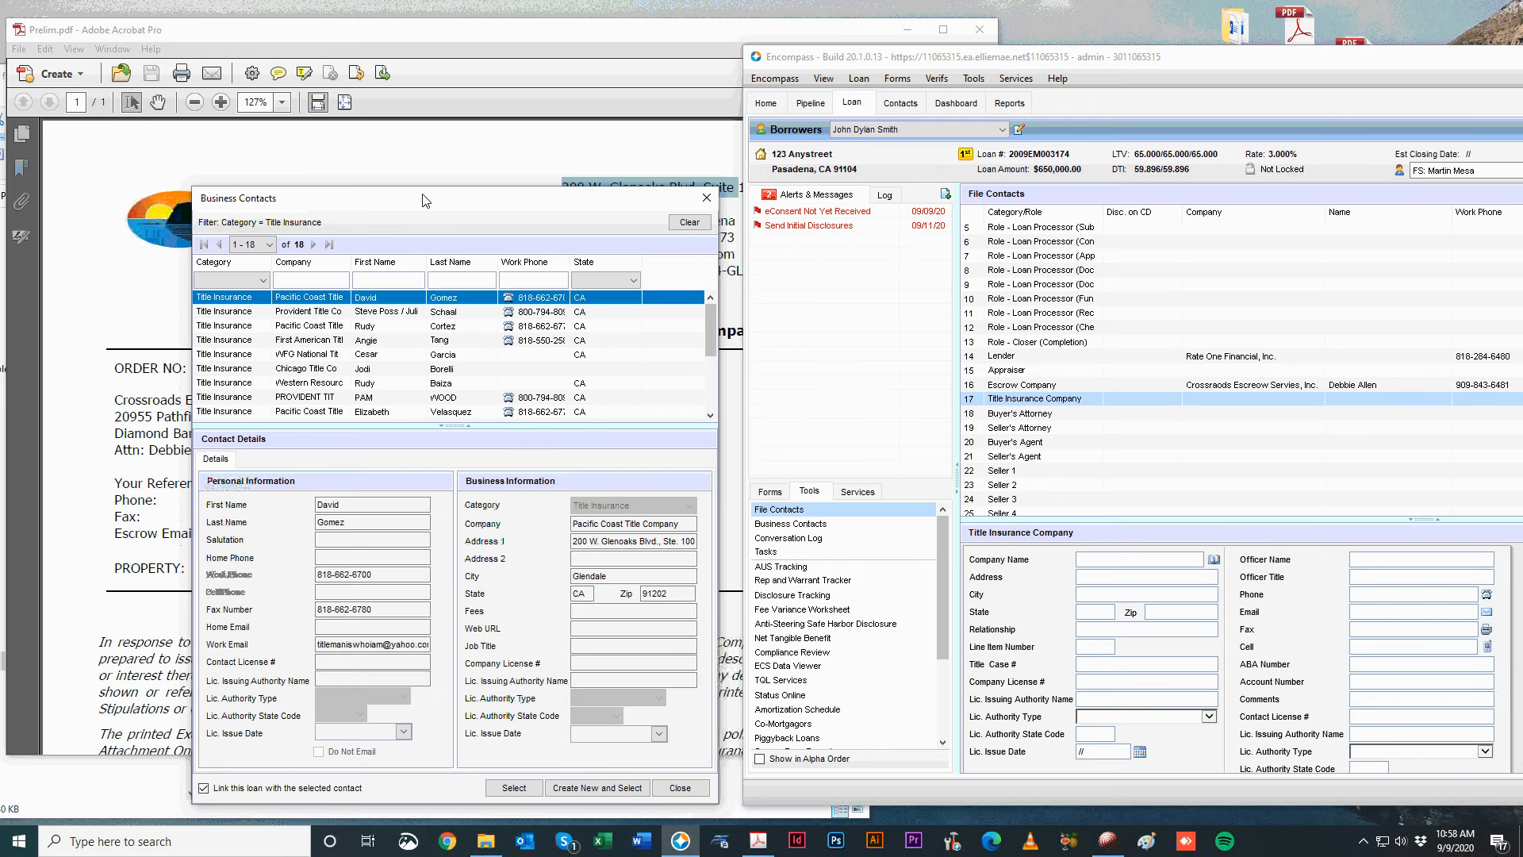
{"action": "left_click_drag", "start_coordinate": [419, 197], "coordinate": [1069, 149]}
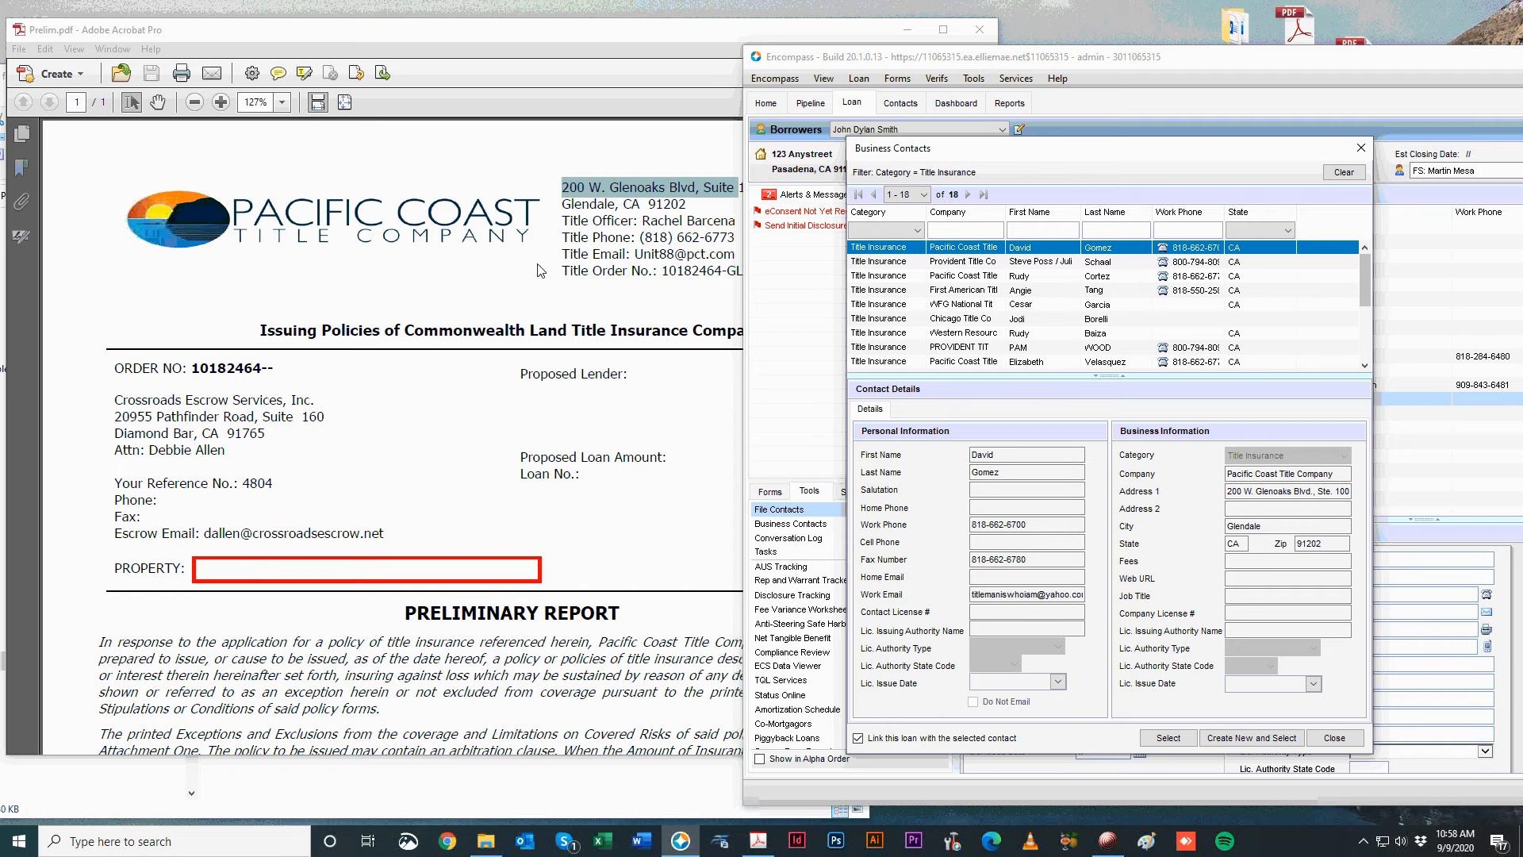
{"action": "left_click", "coordinate": [1173, 739]}
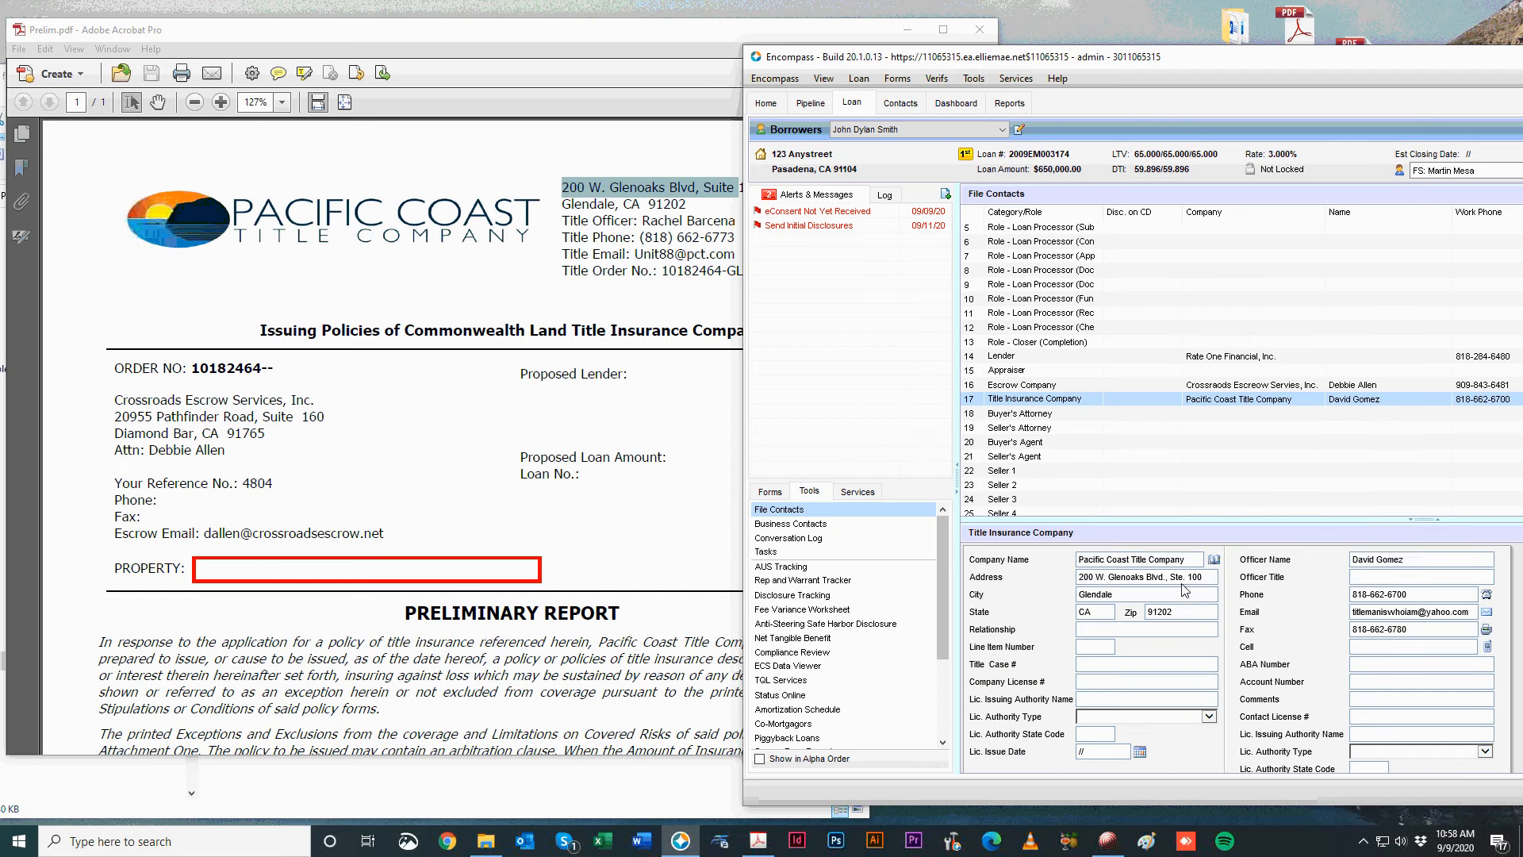
Replace the pre-filled officer name with the title officer's name copied from Prelim.pdf.
{"action": "left_click_drag", "start_coordinate": [1444, 561], "coordinate": [1226, 554]}
{"action": "key", "text": "Delete"}
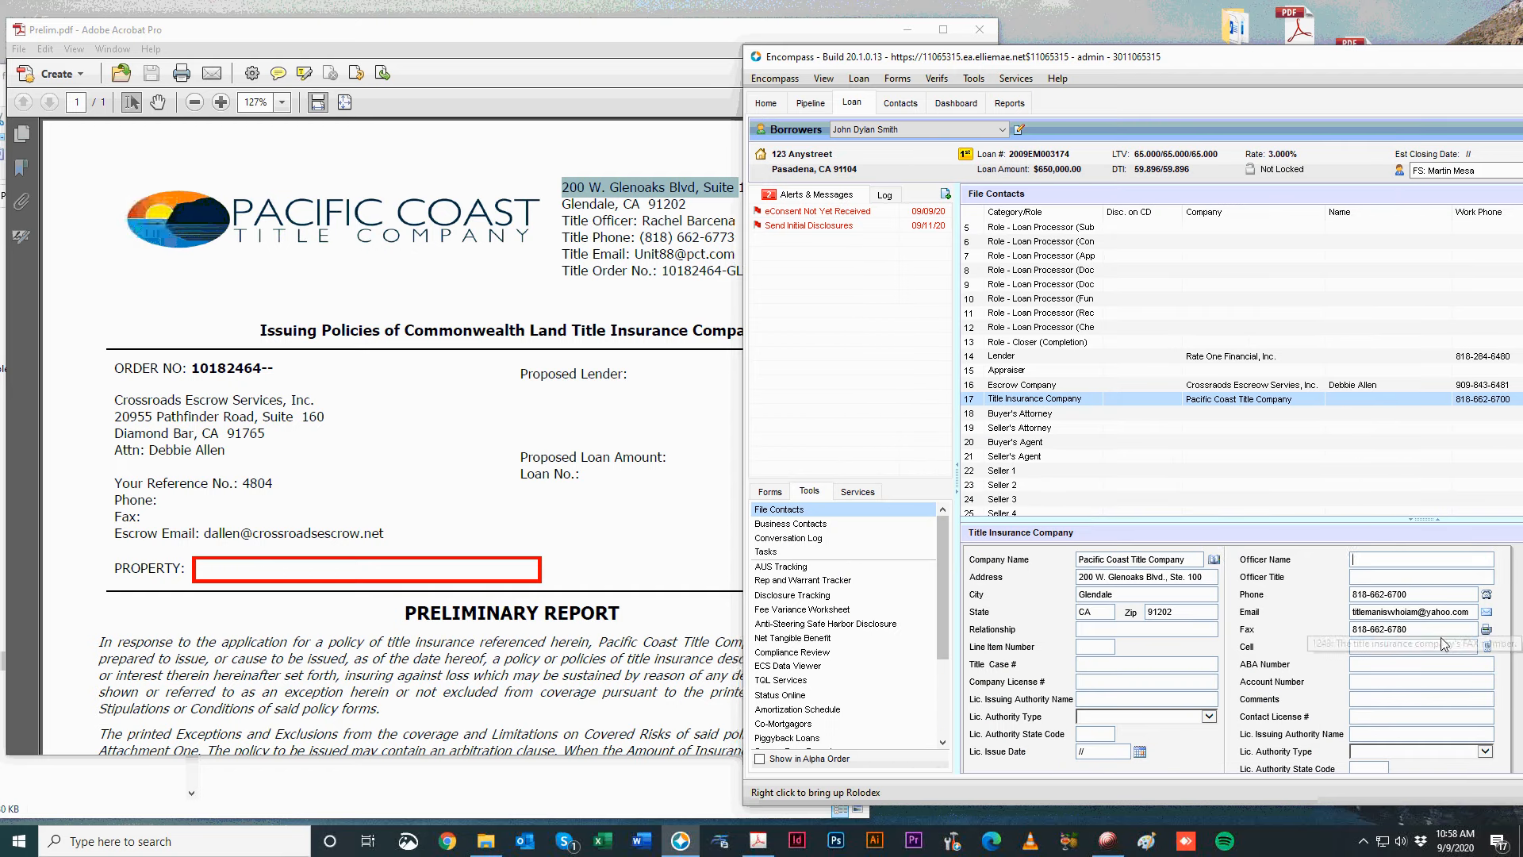
{"action": "left_click_drag", "start_coordinate": [1463, 611], "coordinate": [1249, 619]}
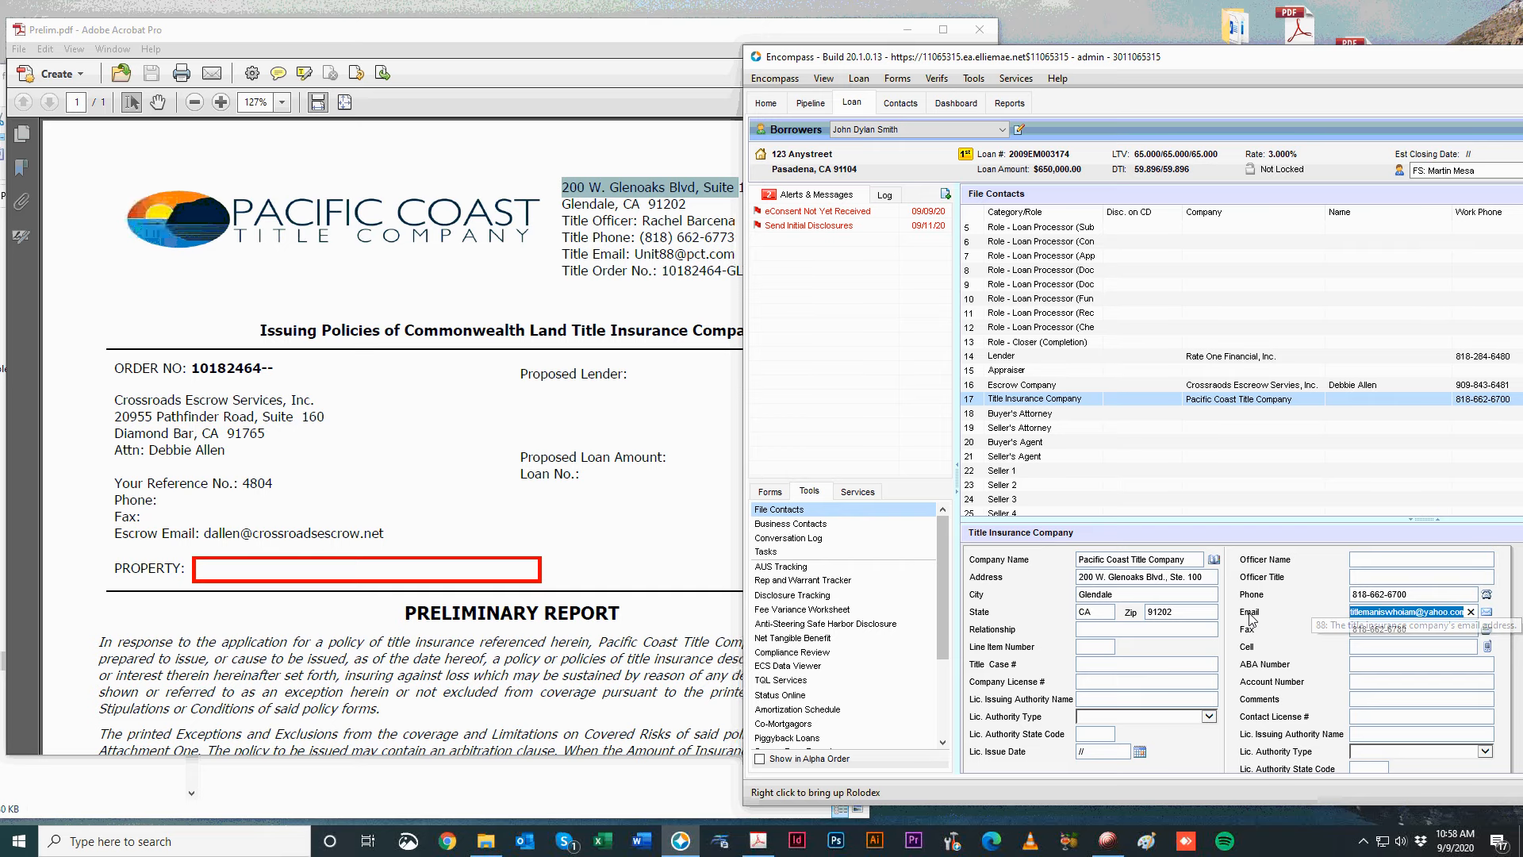
{"action": "left_click", "coordinate": [516, 357]}
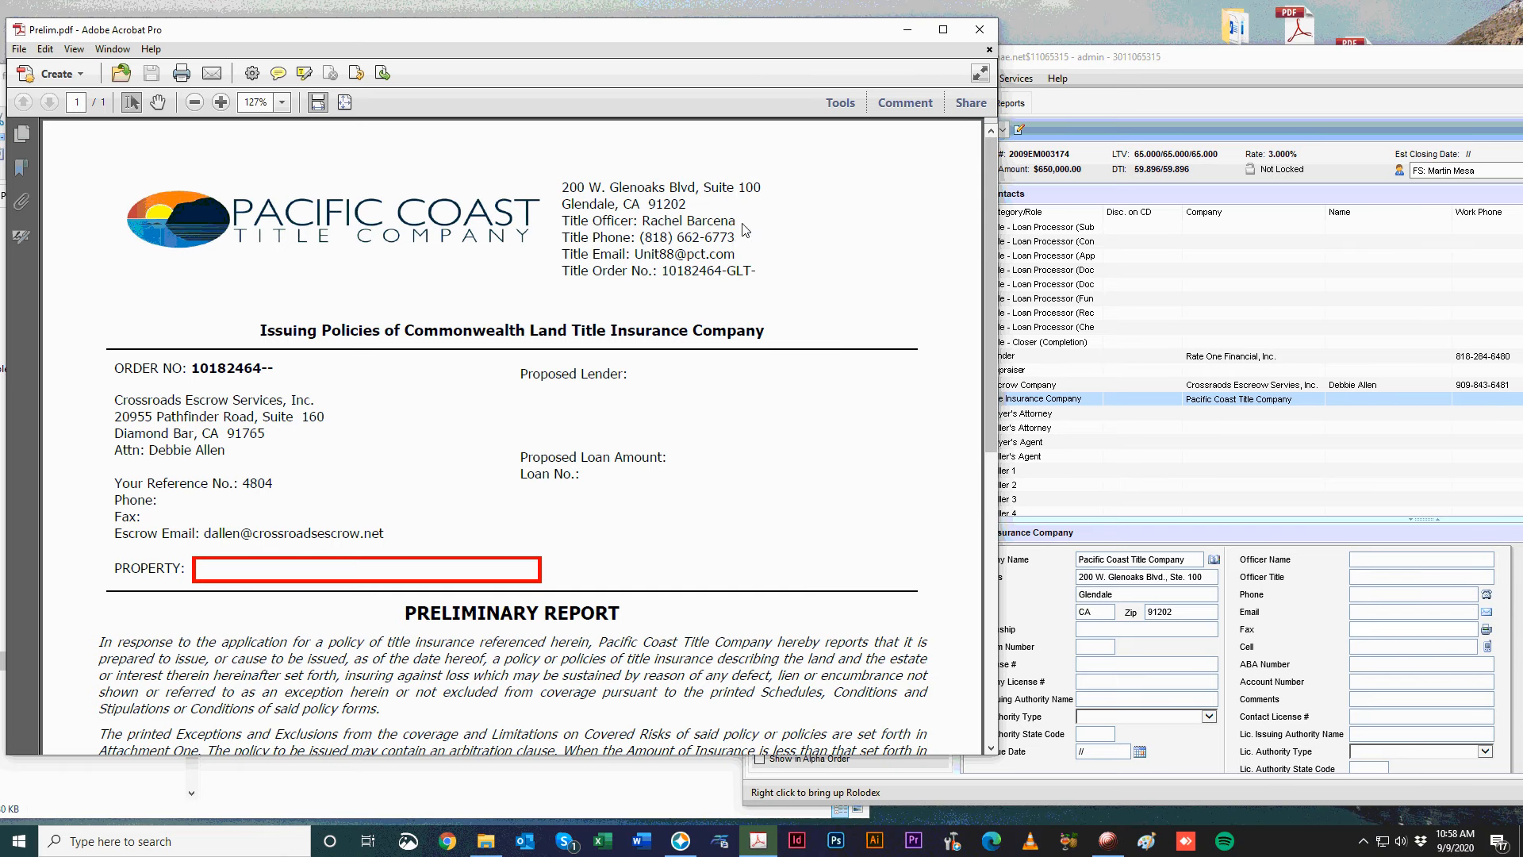
{"action": "mouse_move", "coordinate": [736, 228]}
{"action": "left_mouse_down"}
{"action": "mouse_move", "coordinate": [646, 225]}
{"action": "mouse_move", "coordinate": [713, 228]}
{"action": "left_mouse_up"}
{"action": "key", "text": "ctrl+c"}
{"action": "left_click", "coordinate": [654, 224]}
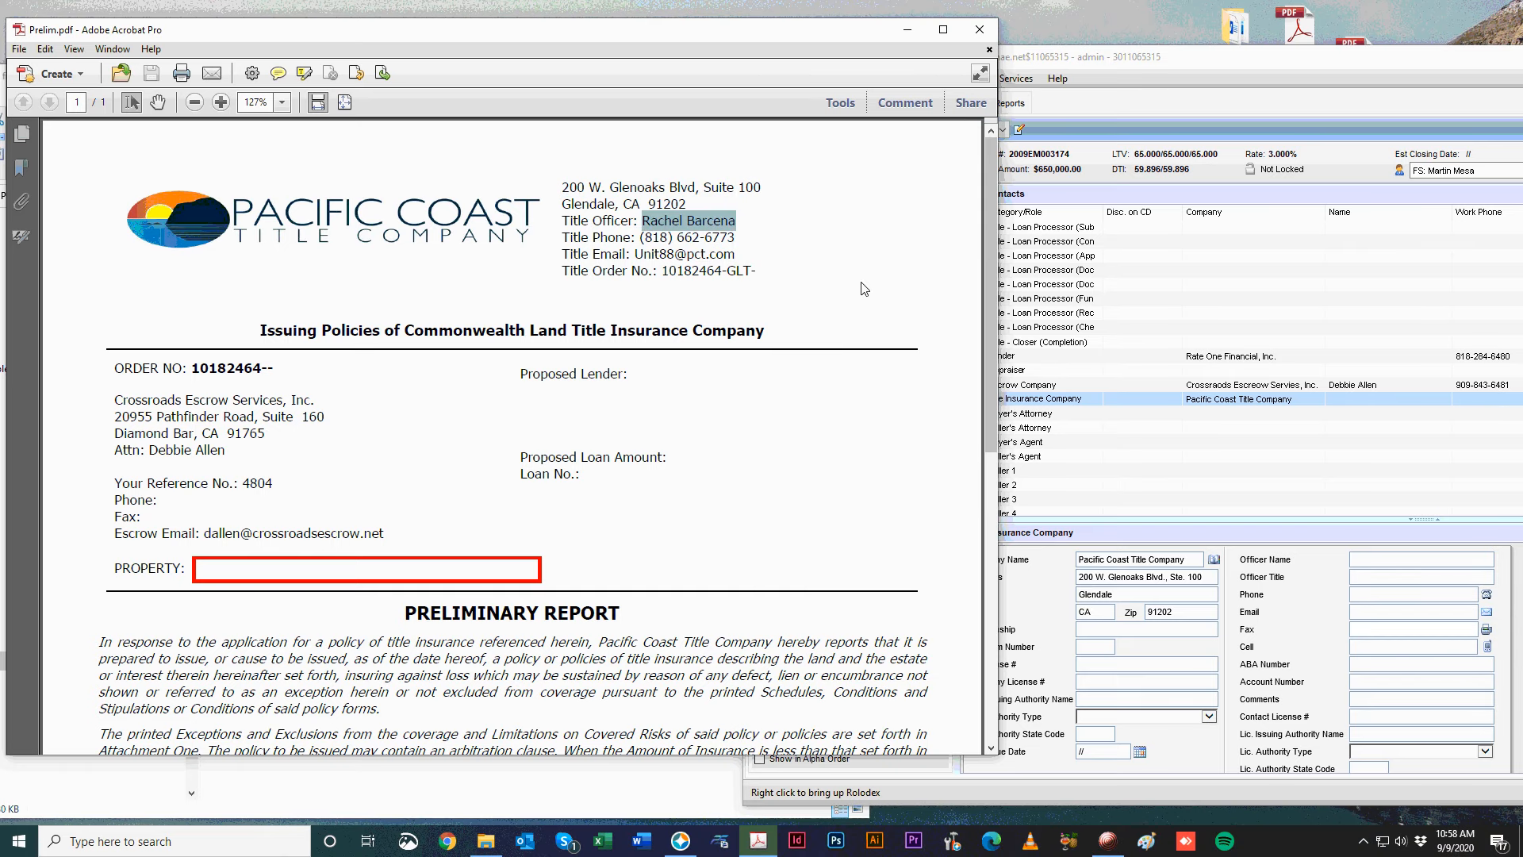
{"action": "left_click", "coordinate": [1391, 562]}
{"action": "key", "text": "ctrl+v"}
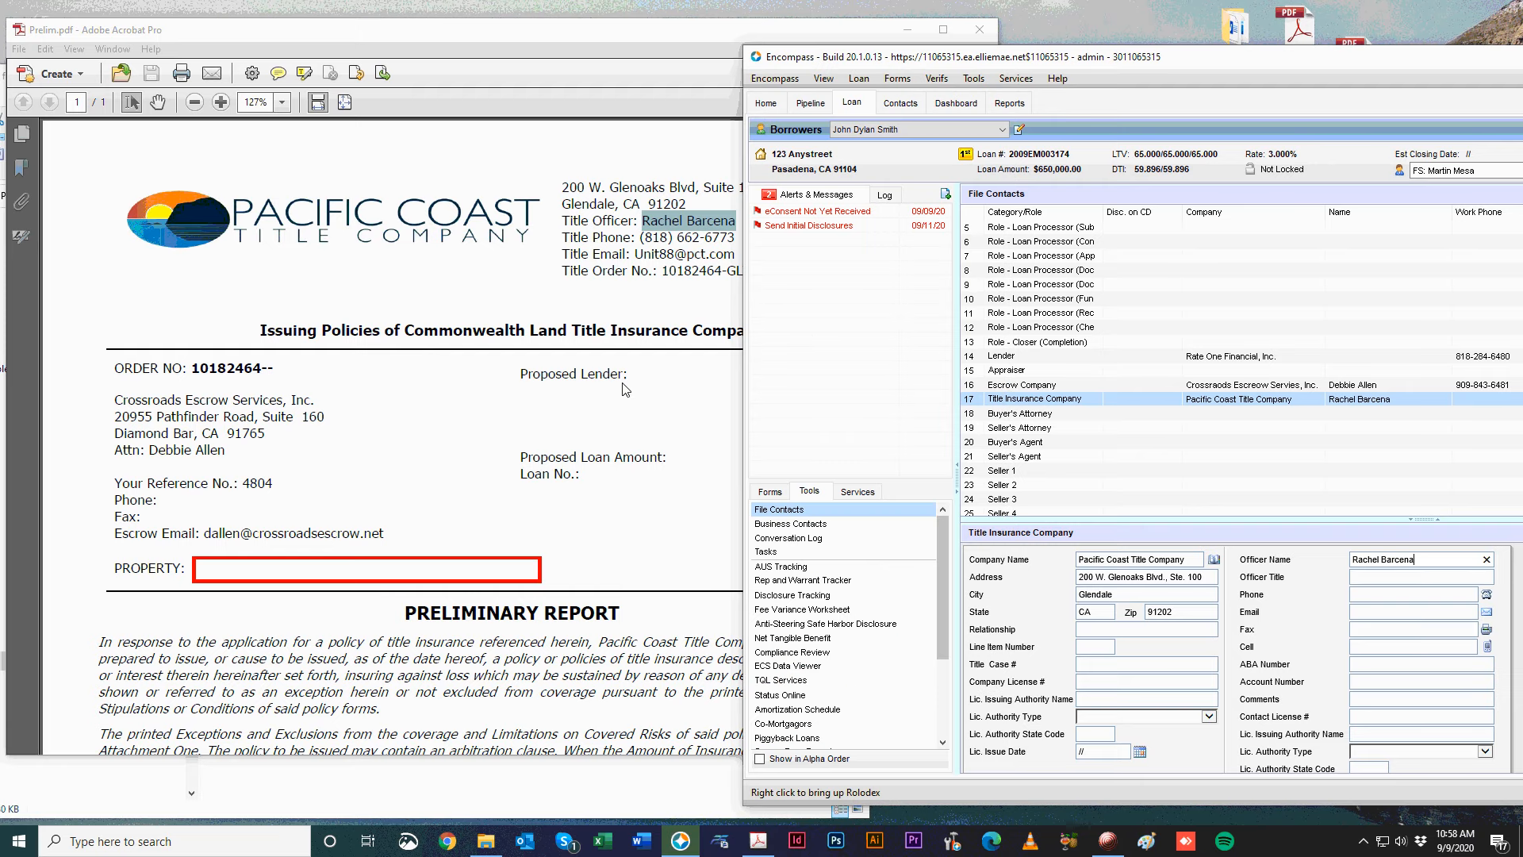
Paste the title office's phone number and e-mail from Prelim.pdf into the officer fields.
{"action": "left_click", "coordinate": [583, 252]}
{"action": "mouse_move", "coordinate": [740, 237]}
{"action": "left_mouse_down"}
{"action": "mouse_move", "coordinate": [666, 241]}
{"action": "mouse_move", "coordinate": [727, 240]}
{"action": "left_mouse_up"}
{"action": "left_click", "coordinate": [653, 240]}
{"action": "key", "text": "ctrl+c"}
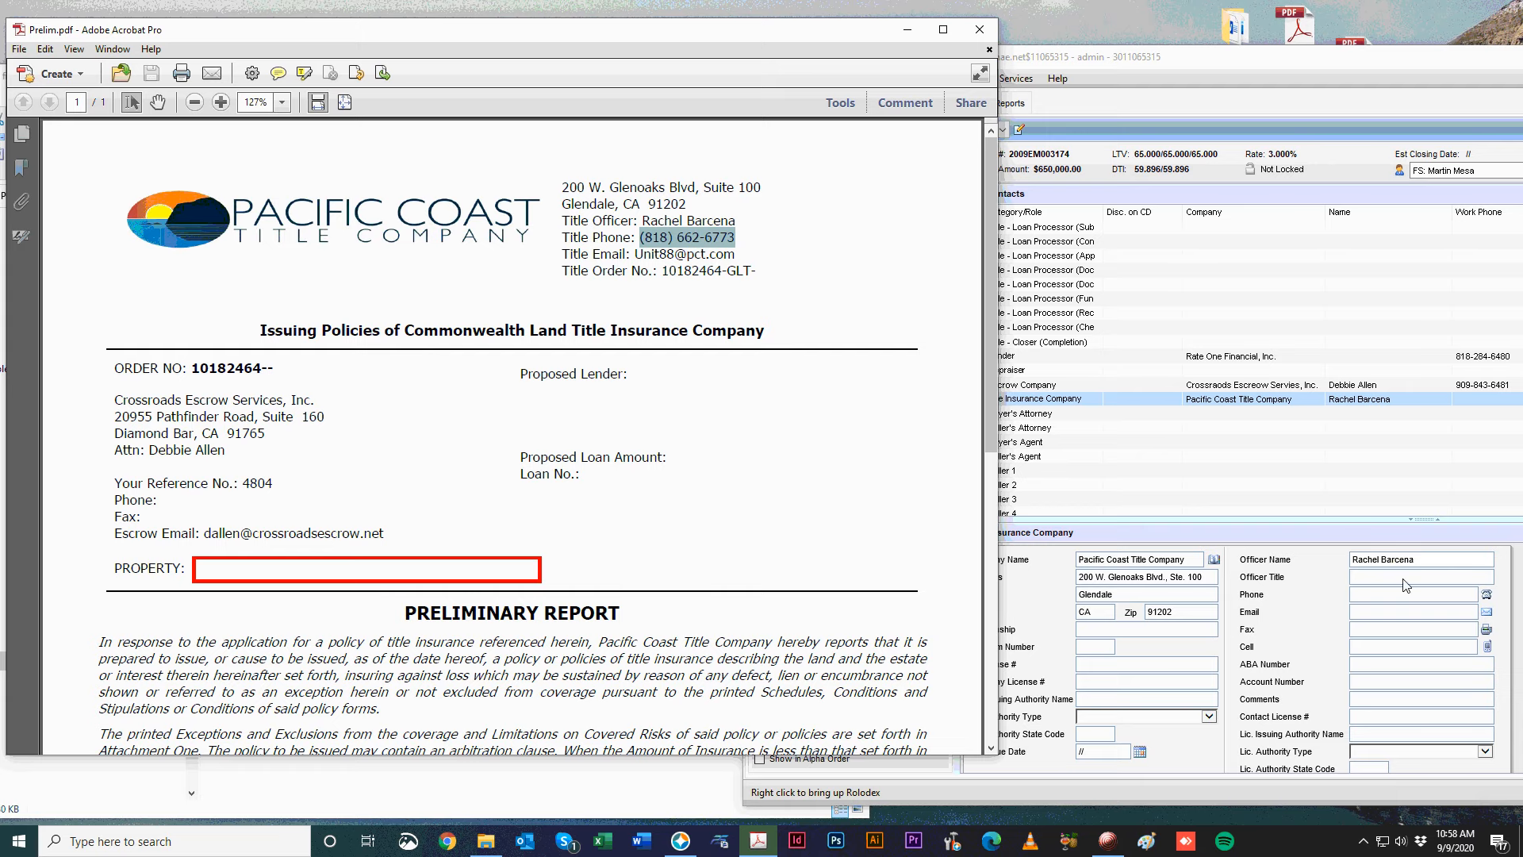
{"action": "left_click", "coordinate": [1384, 595]}
{"action": "key", "text": "ctrl+v"}
{"action": "left_click", "coordinate": [556, 418]}
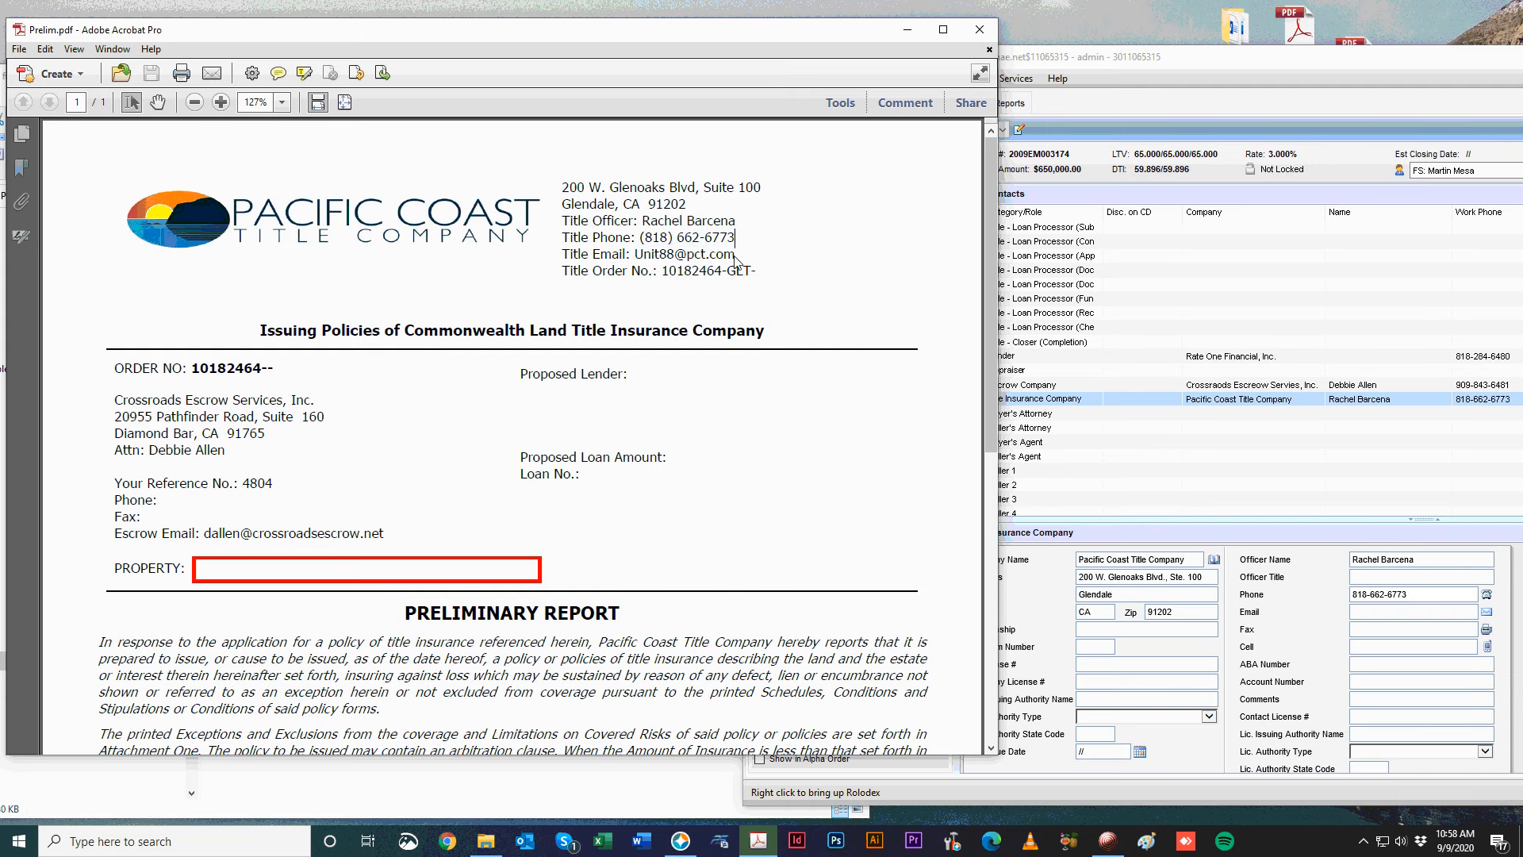
{"action": "mouse_move", "coordinate": [751, 255]}
{"action": "left_mouse_down"}
{"action": "mouse_move", "coordinate": [649, 264]}
{"action": "mouse_move", "coordinate": [737, 262]}
{"action": "left_mouse_up"}
{"action": "left_click", "coordinate": [619, 261]}
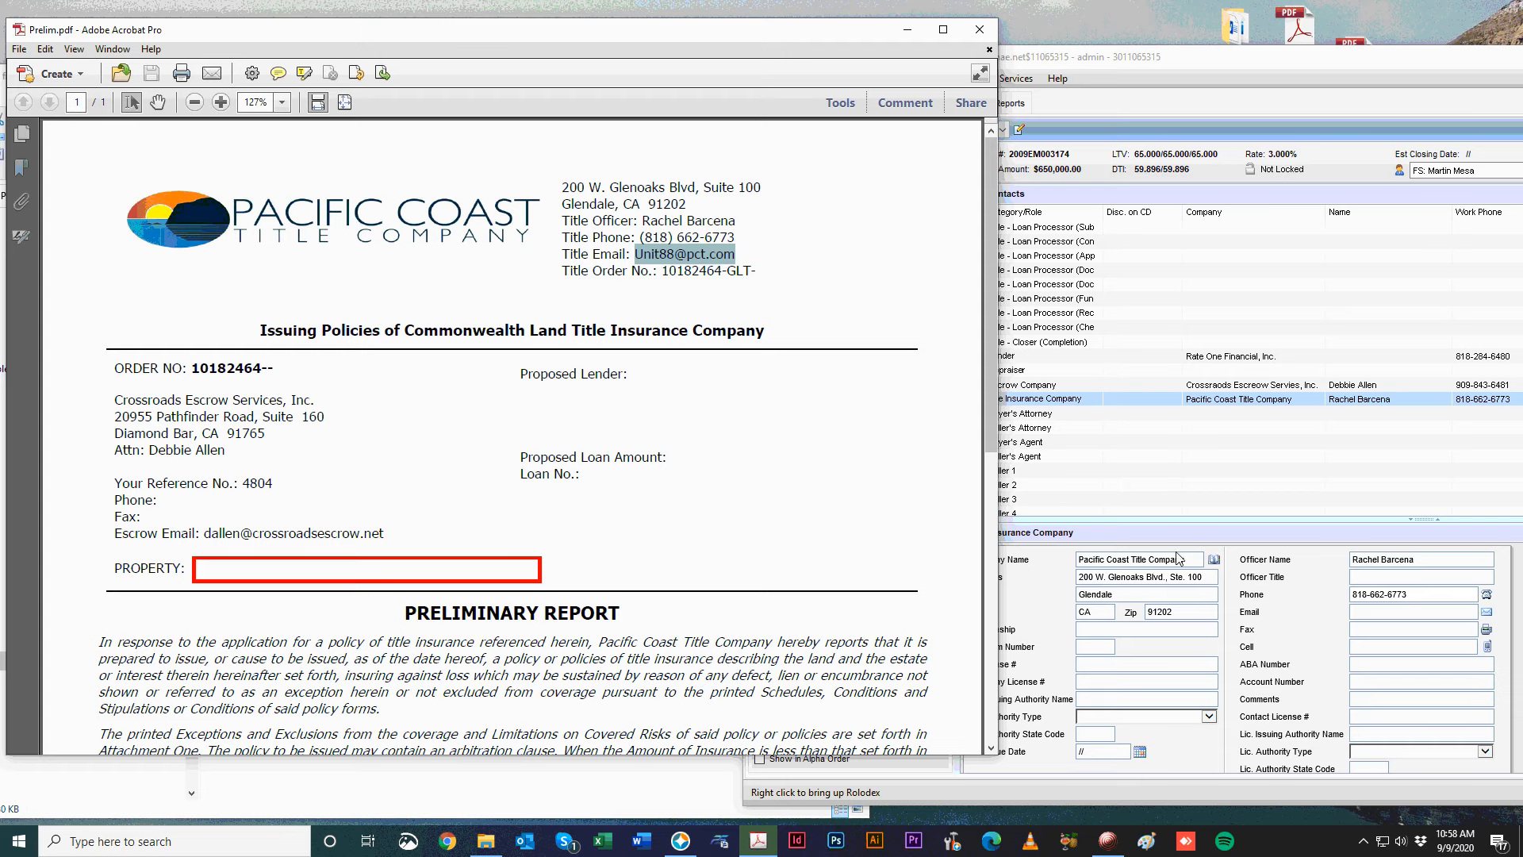
{"action": "left_click", "coordinate": [1304, 658]}
{"action": "key", "text": "ctrl+v"}
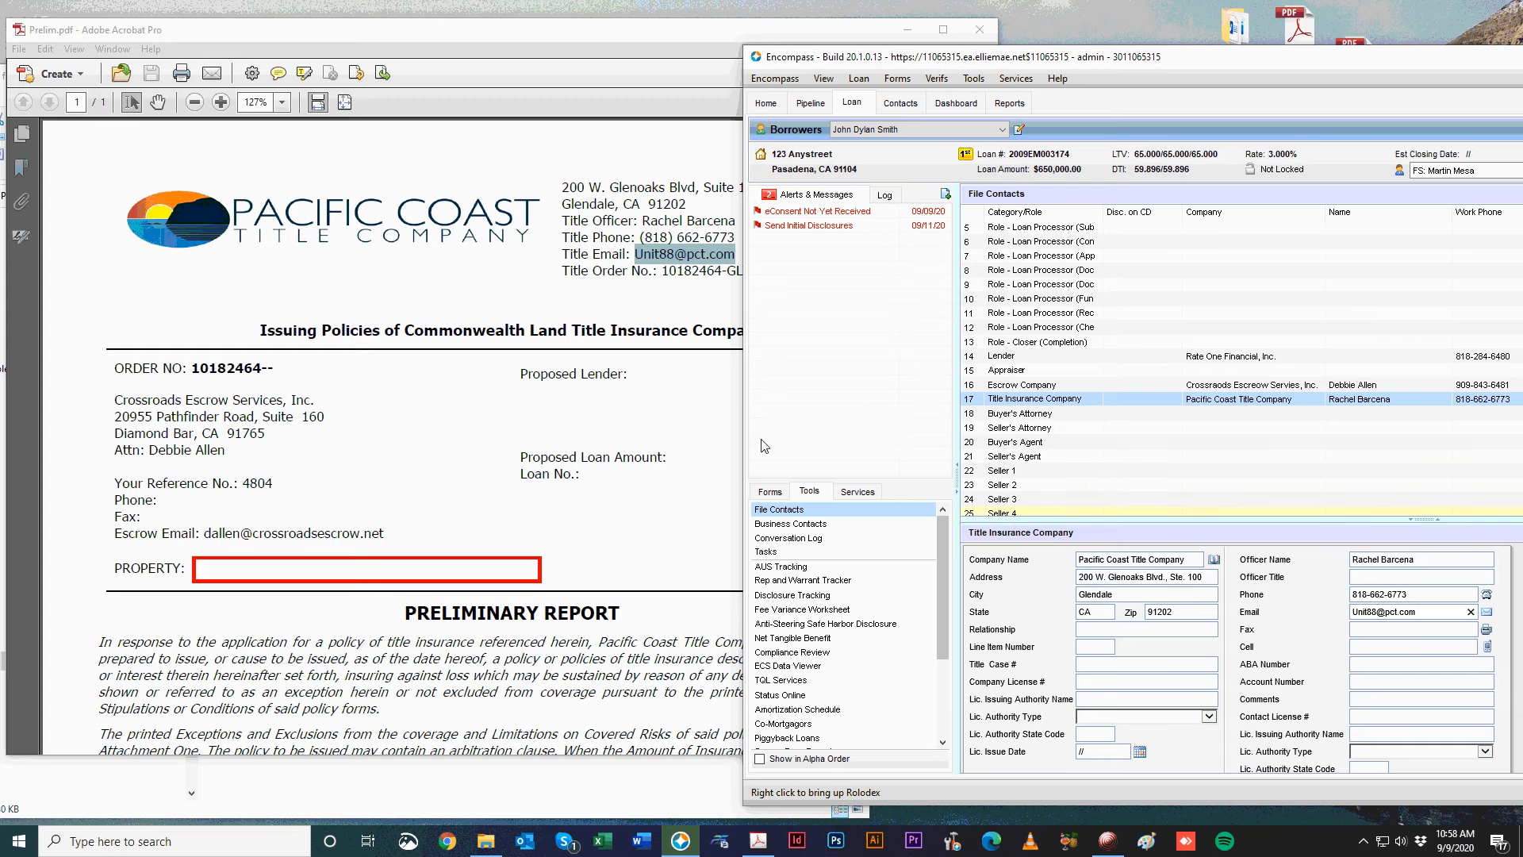
Paste the title order number into Title Case # and set the officer title to 'Title Officer'.
{"action": "left_click", "coordinate": [593, 242]}
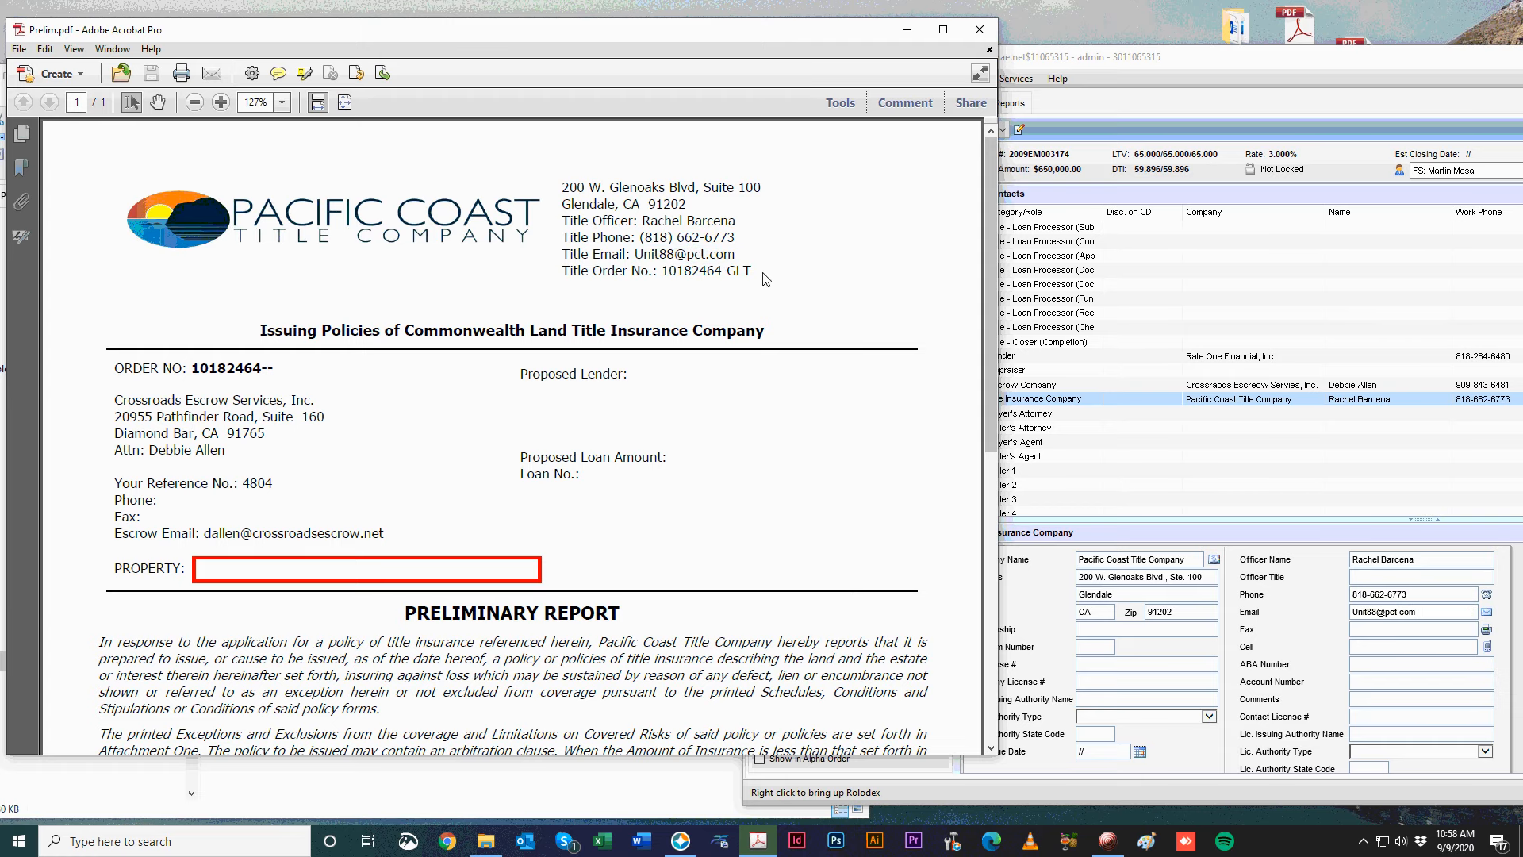
{"action": "left_click_drag", "start_coordinate": [765, 279], "coordinate": [662, 274]}
{"action": "left_click", "coordinate": [1051, 673]}
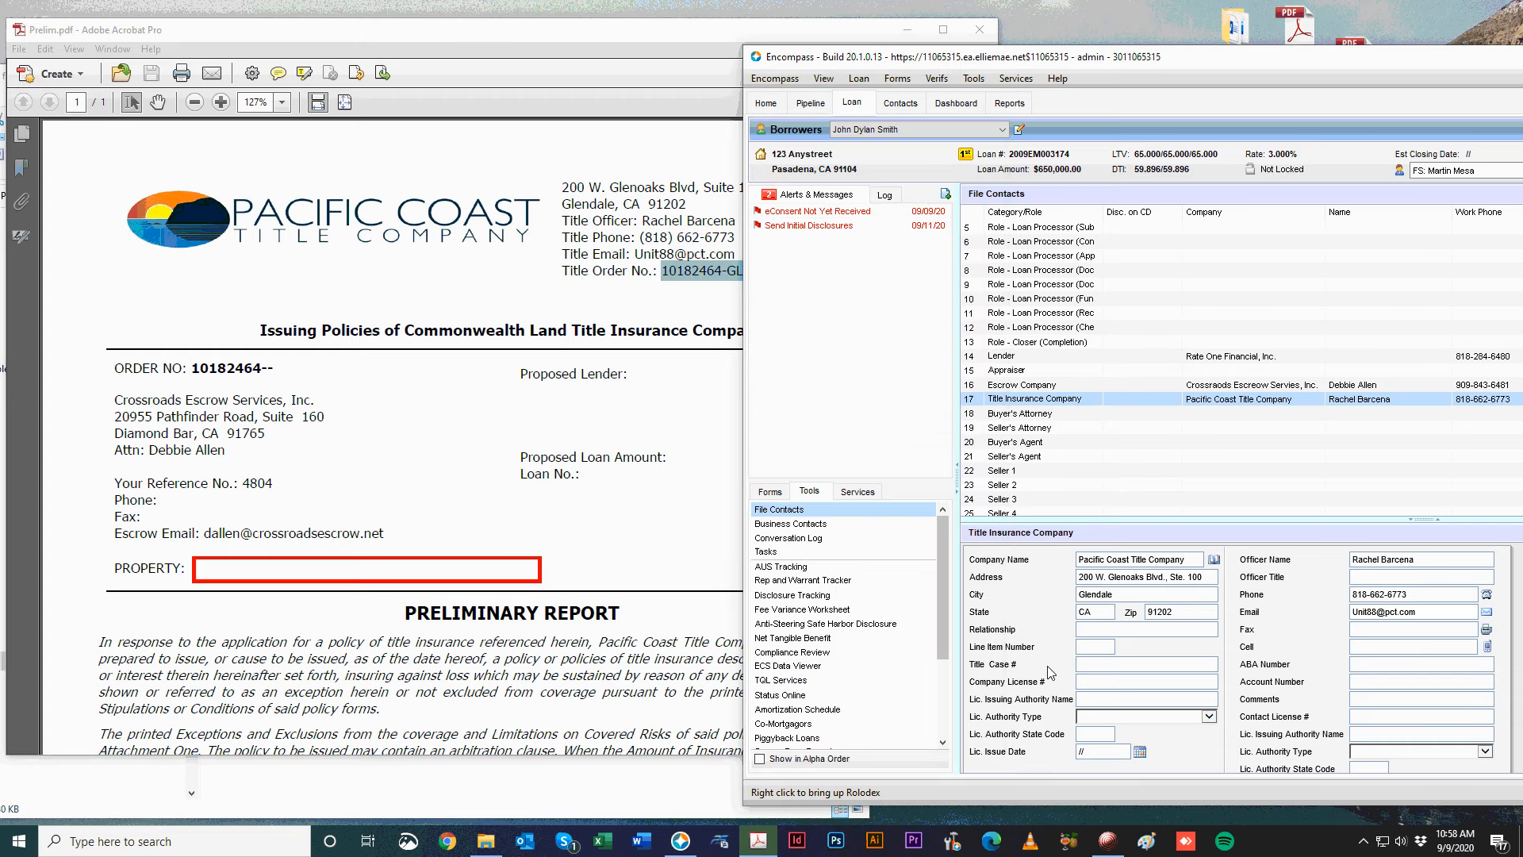
{"action": "left_click", "coordinate": [1104, 665]}
{"action": "key", "text": "ctrl+v"}
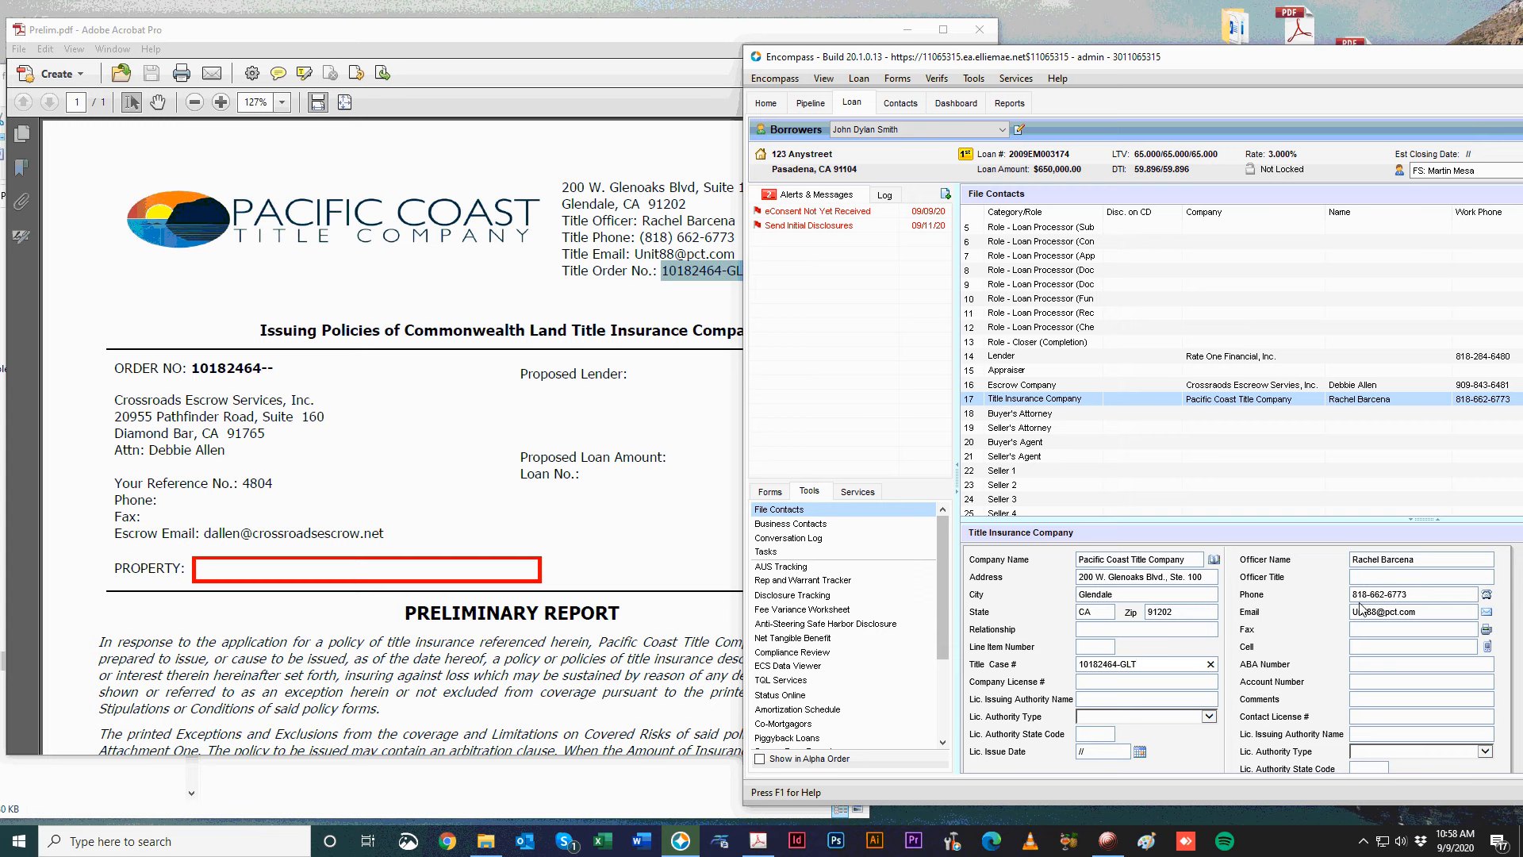
{"action": "left_click", "coordinate": [1420, 577]}
{"action": "key", "text": "Tab"}
{"action": "key", "text": "Tab"}
{"action": "key", "text": "Tab"}
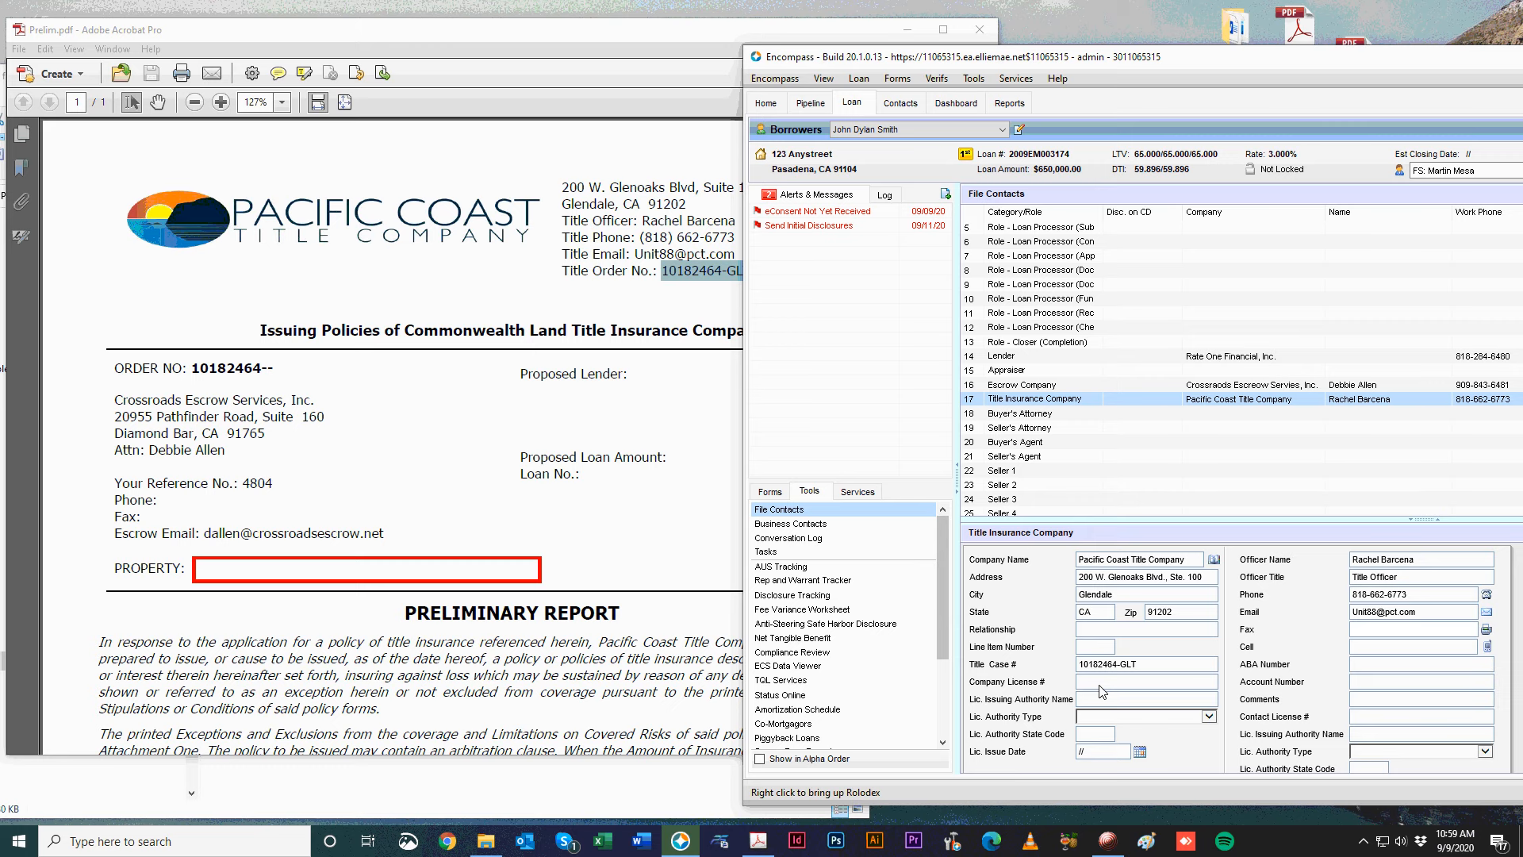
{"action": "scroll", "coordinate": [1150, 396], "scroll_direction": "down", "scroll_amount": 1}
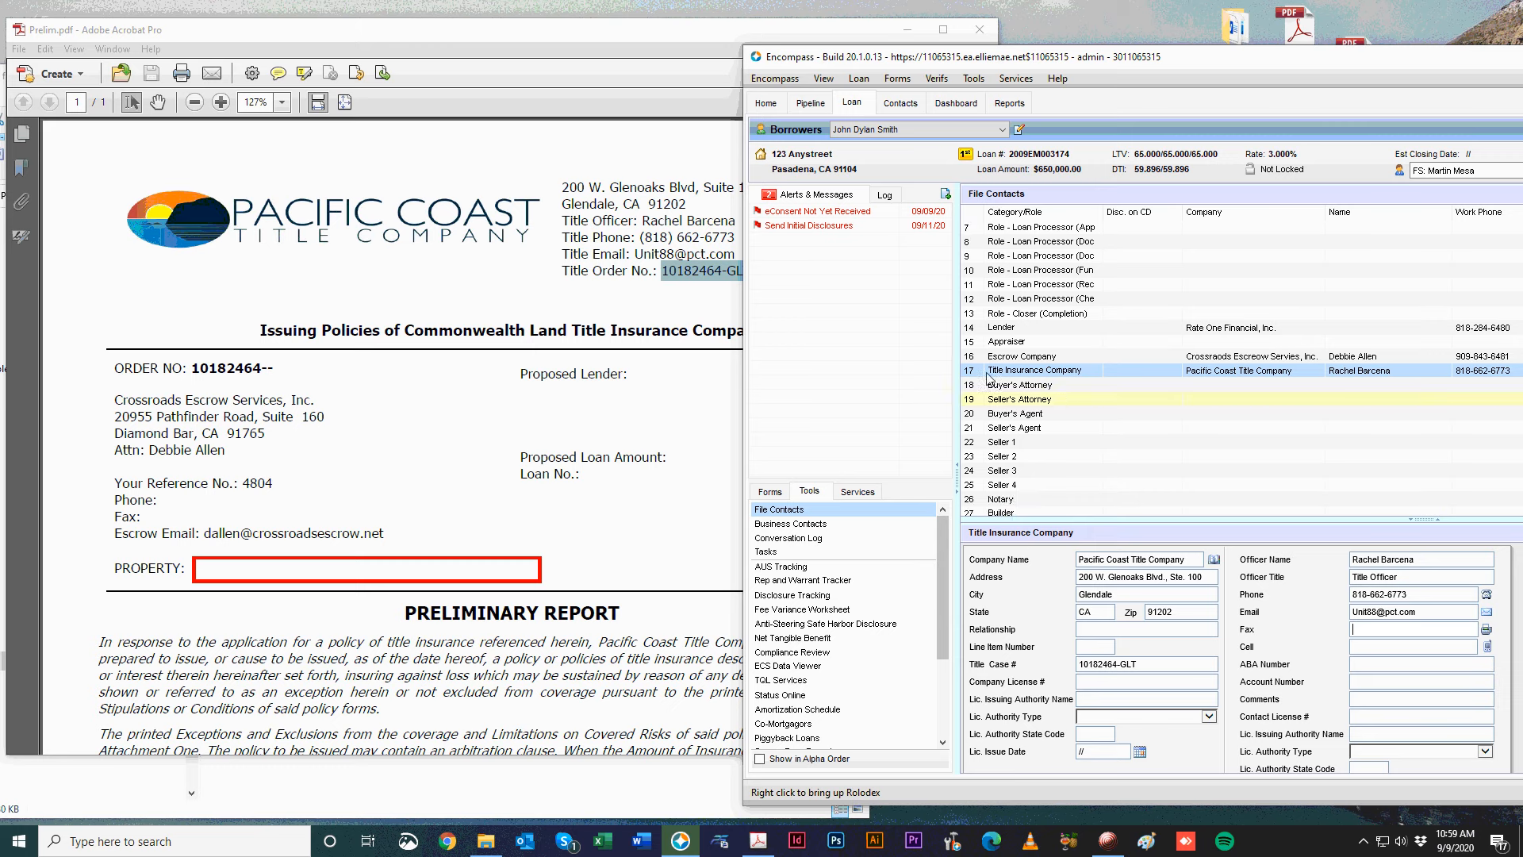
Close the preliminary report and display the Buyer's Agent contact.
{"action": "left_click", "coordinate": [969, 38]}
{"action": "left_click", "coordinate": [969, 38]}
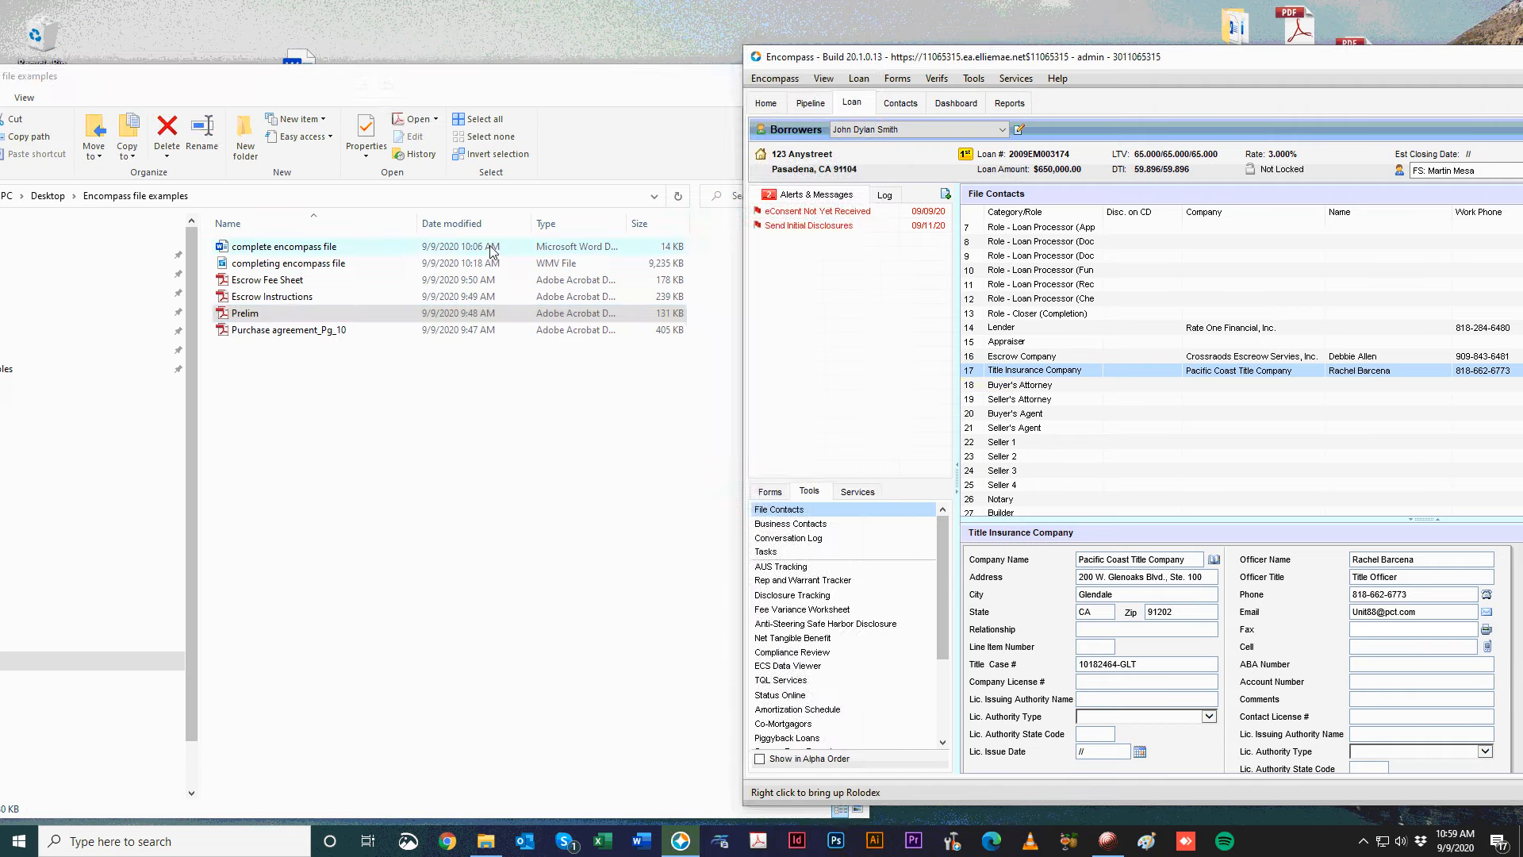
{"action": "left_click", "coordinate": [1158, 391]}
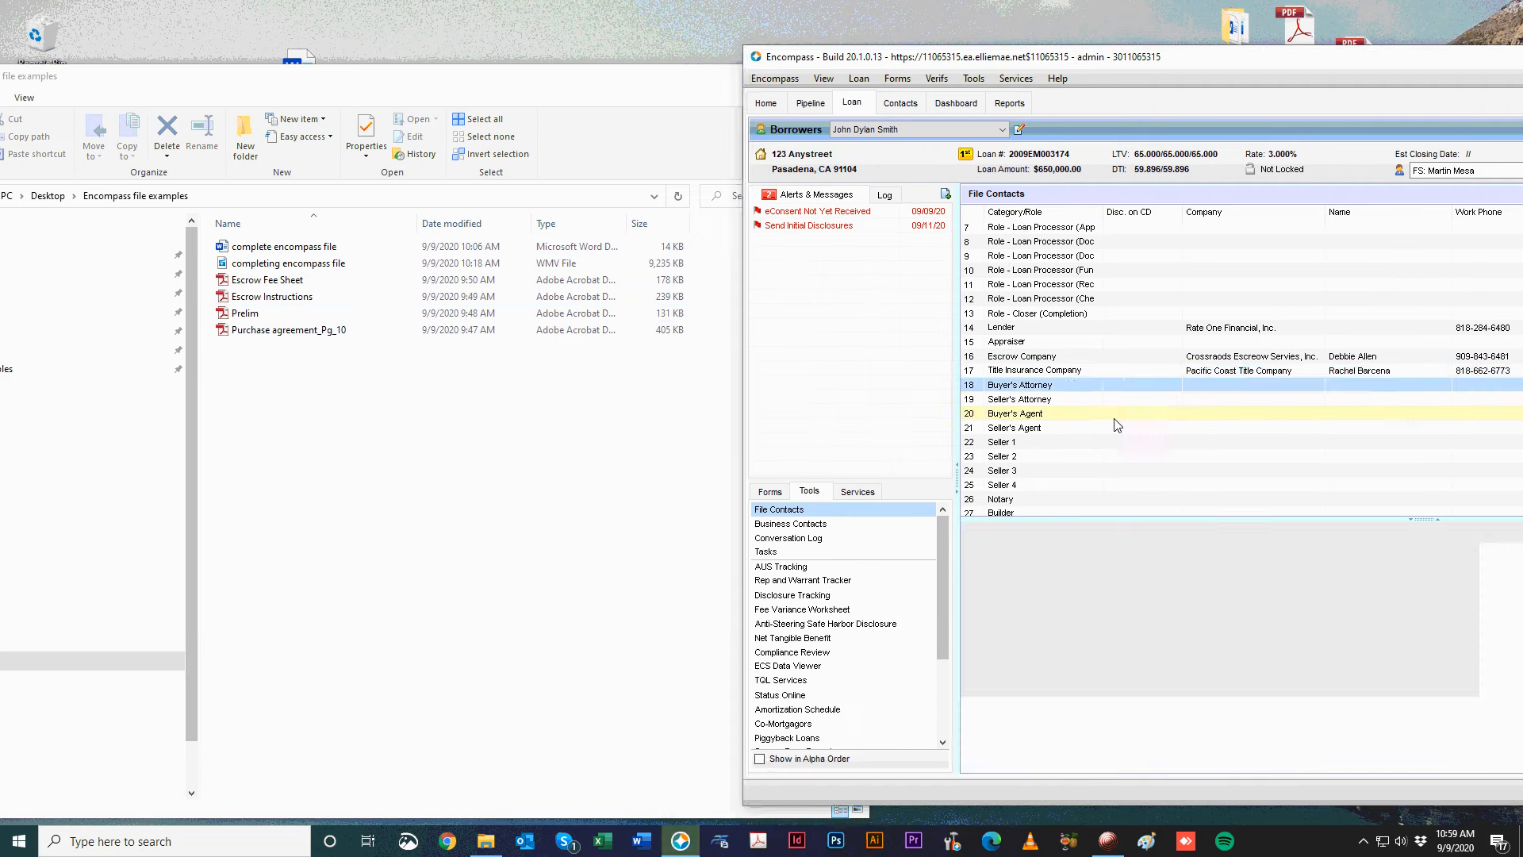
{"action": "left_click", "coordinate": [1113, 418]}
{"action": "left_click_drag", "start_coordinate": [1377, 55], "coordinate": [1322, 79]}
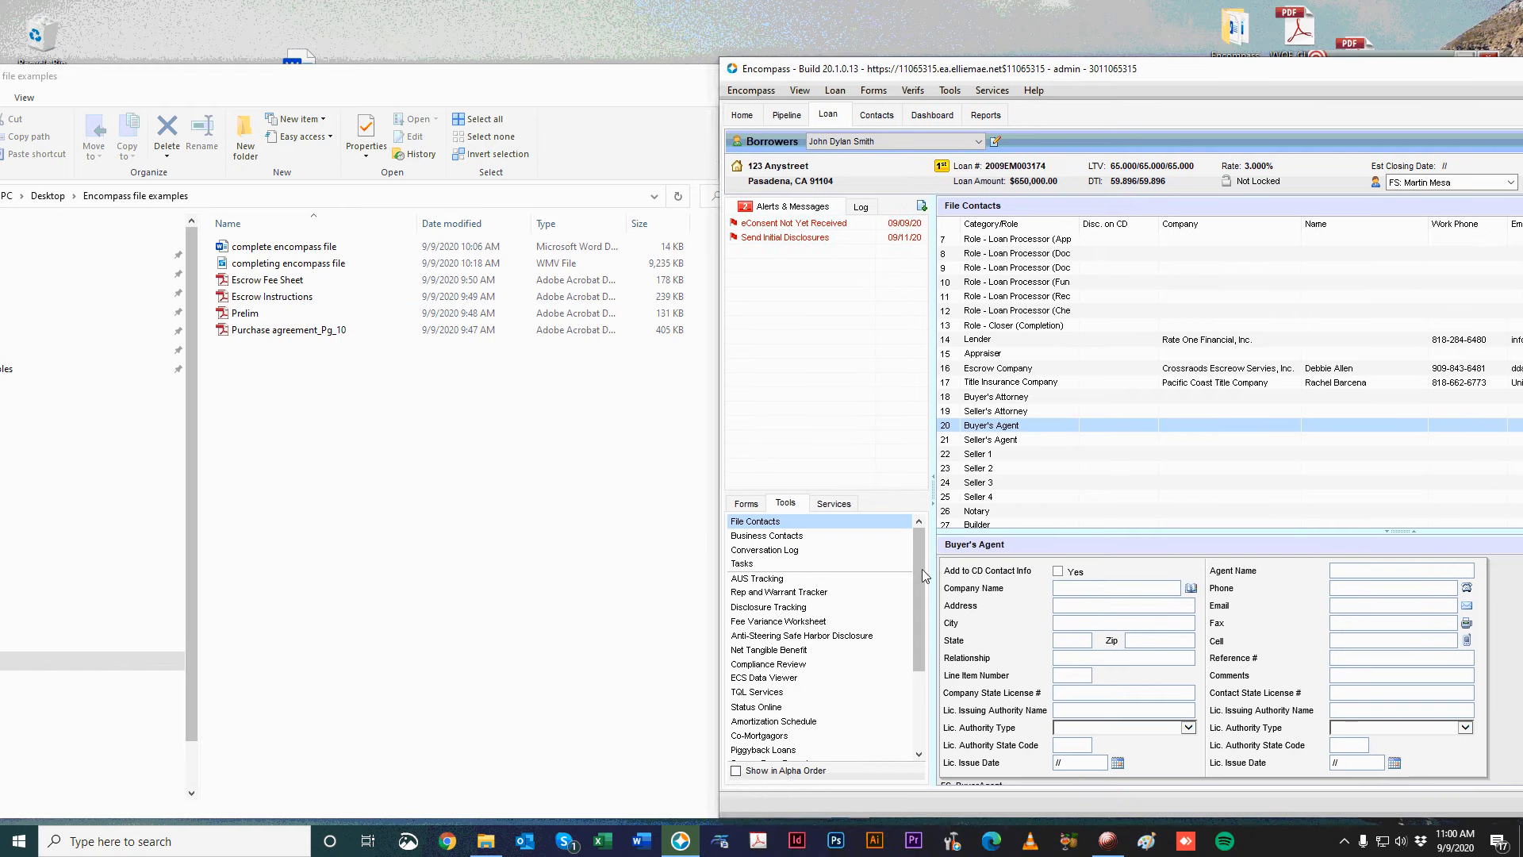
Display the Seller's Agent contact and open Purchase agreement_Pg_10 beside it.
{"action": "left_click", "coordinate": [337, 426]}
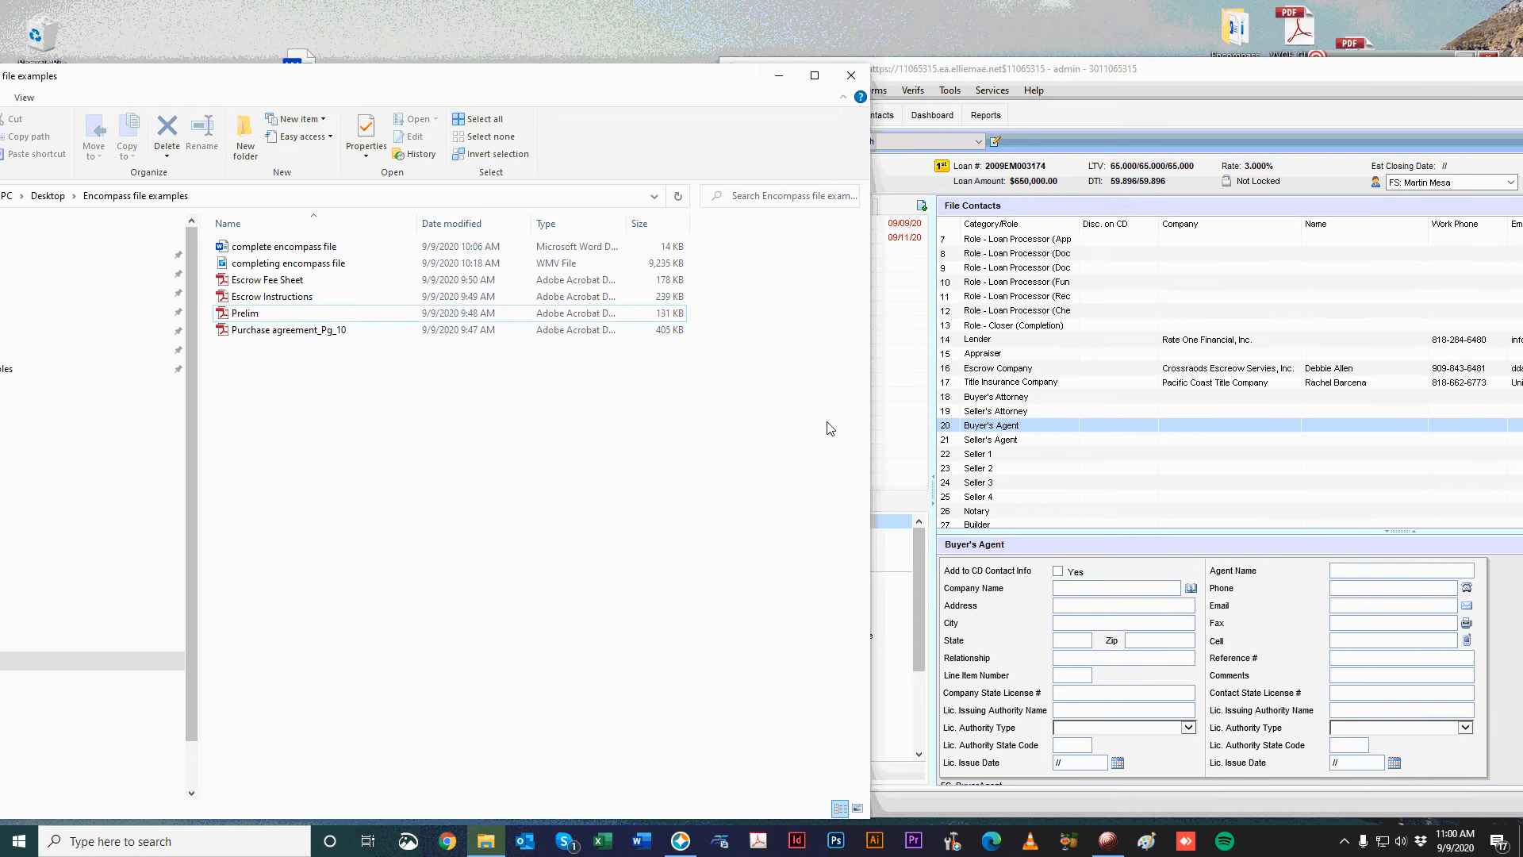
{"action": "left_click", "coordinate": [1033, 585]}
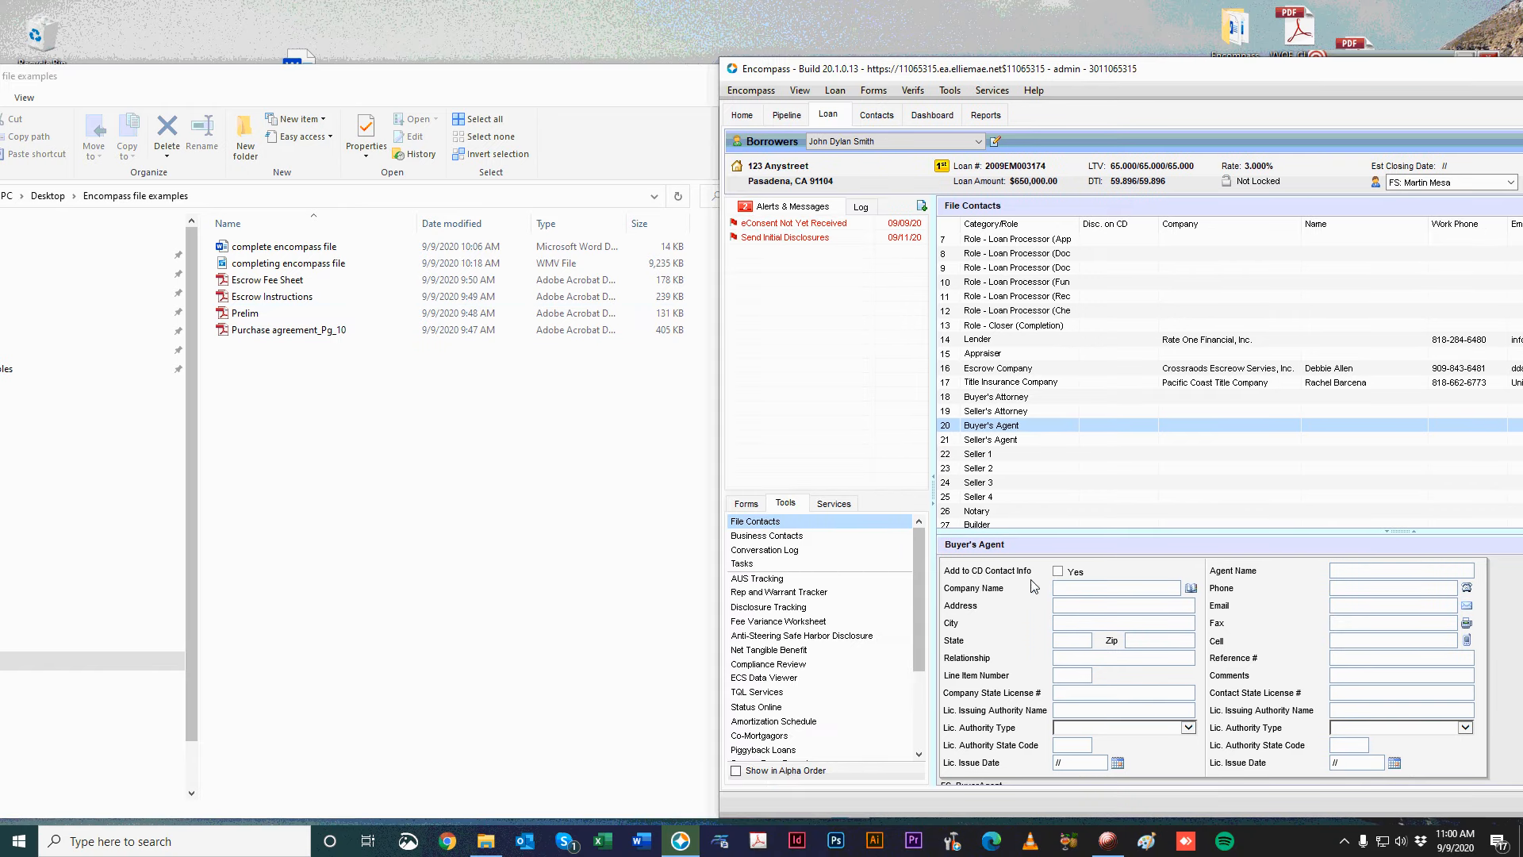
{"action": "left_click", "coordinate": [1043, 449]}
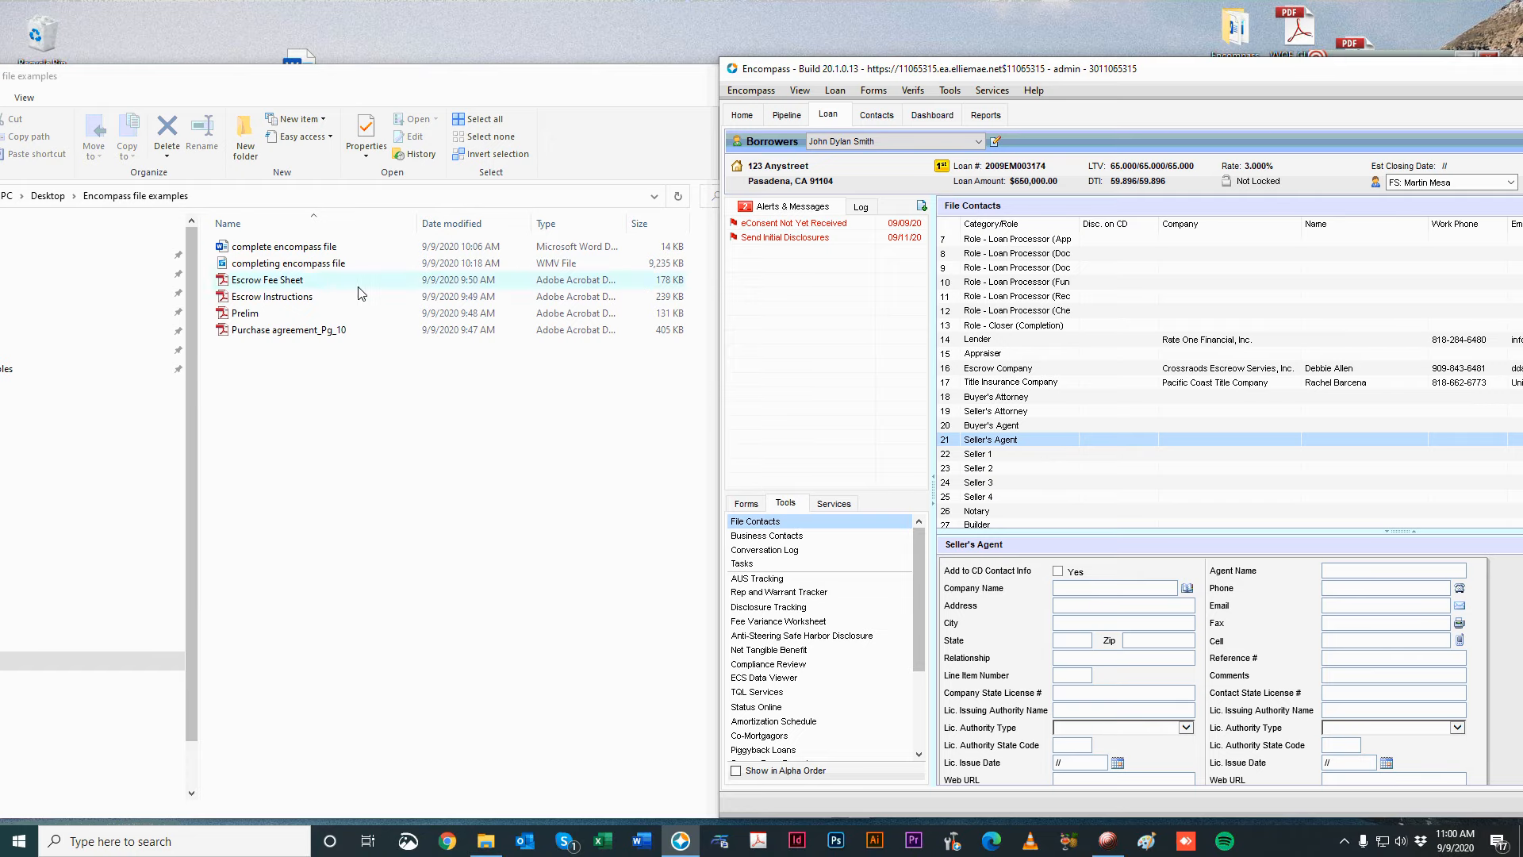
{"action": "double_click", "coordinate": [356, 330]}
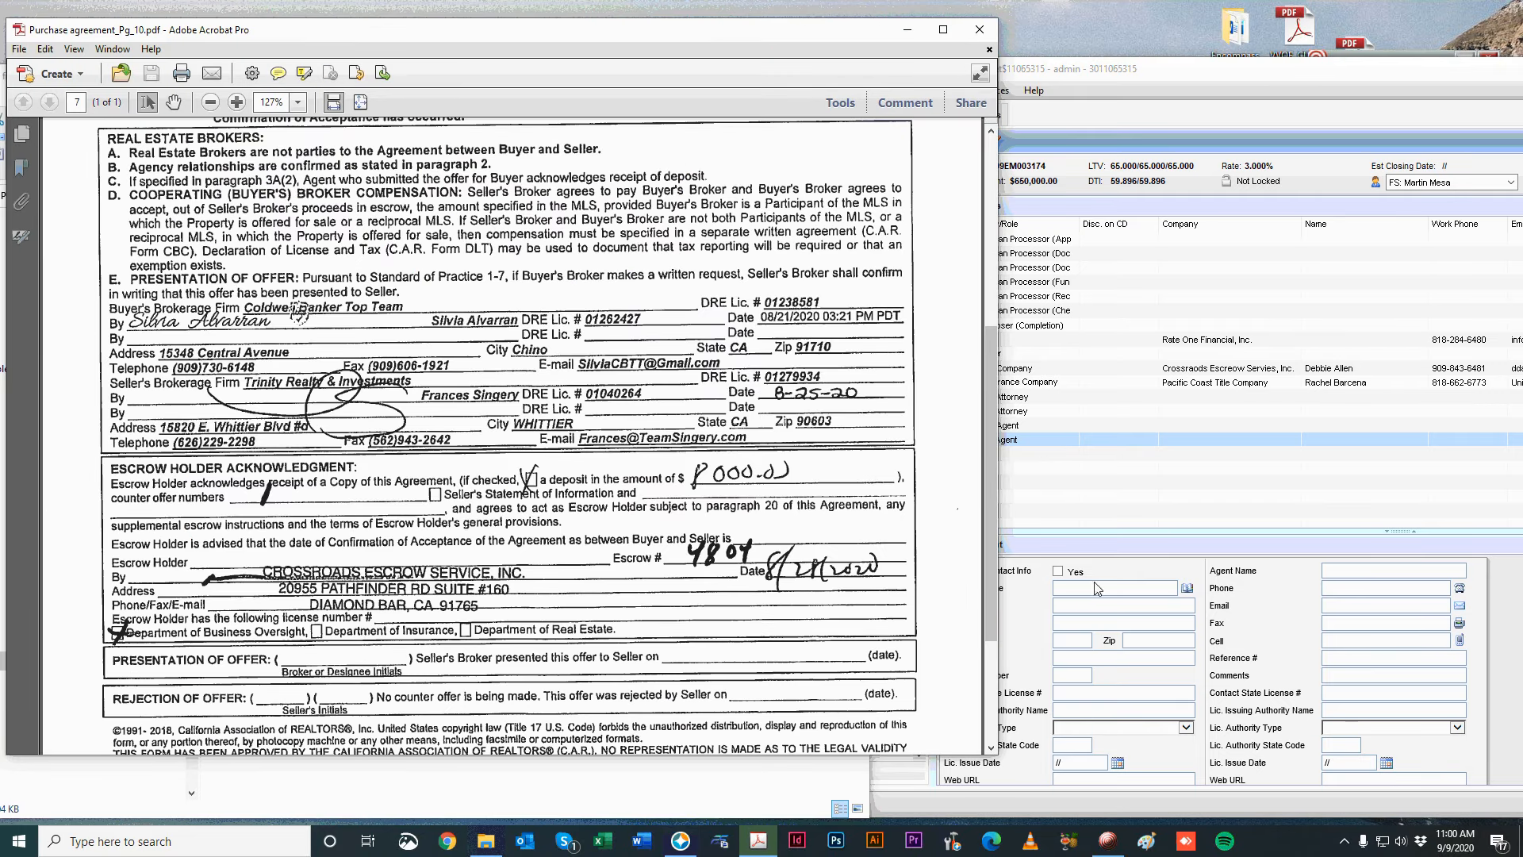
Enter Coldwell Banker as the buyer's agent company name, reading it from the purchase agreement.
{"action": "left_click", "coordinate": [1029, 453]}
{"action": "left_click", "coordinate": [1034, 428]}
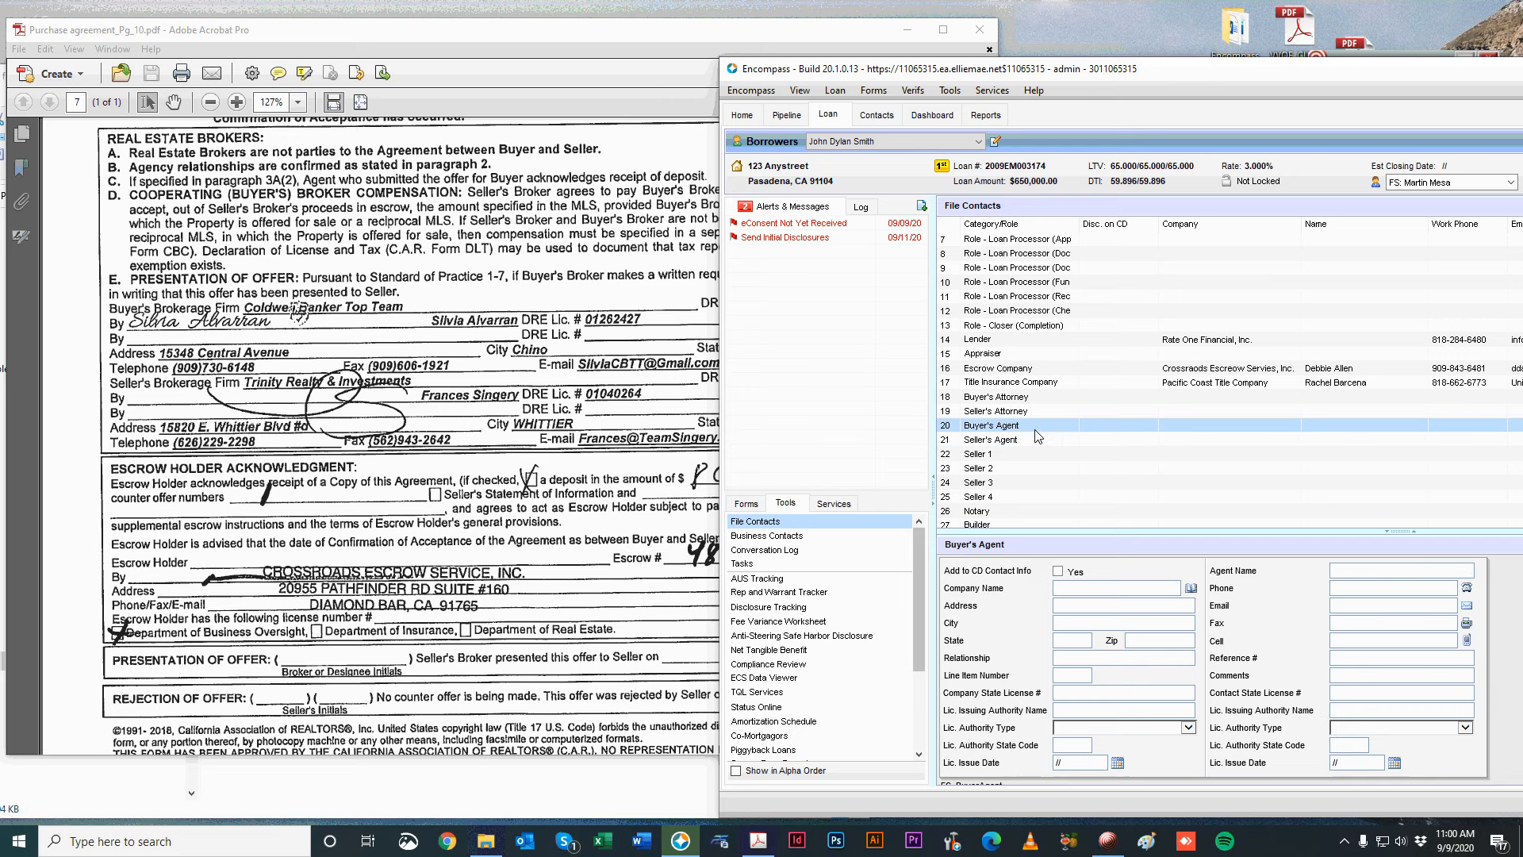
{"action": "left_click", "coordinate": [1092, 592]}
{"action": "left_click", "coordinate": [99, 297]}
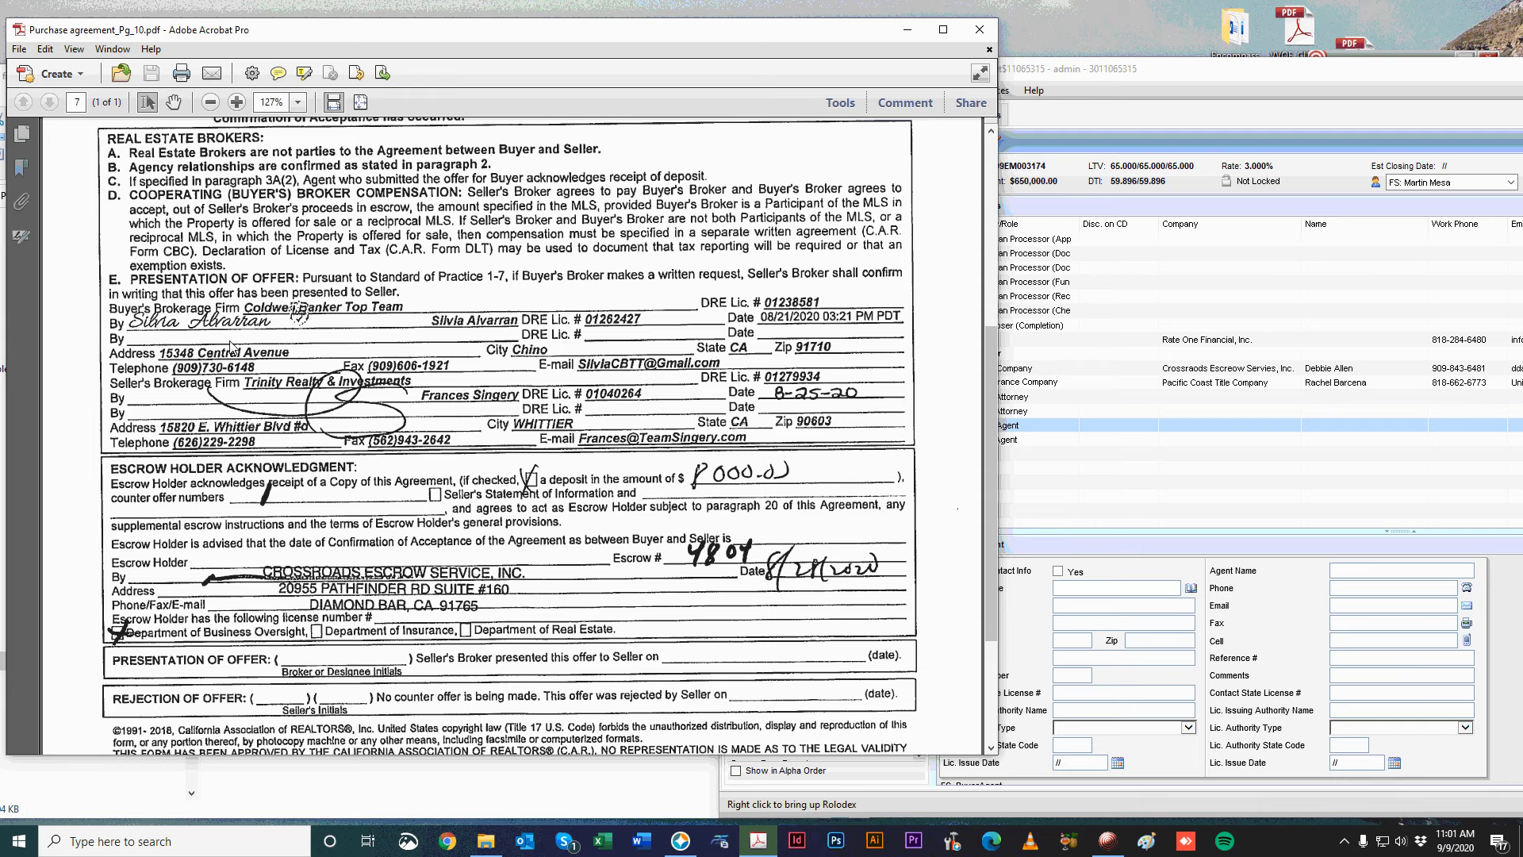
{"action": "left_click", "coordinate": [1003, 467]}
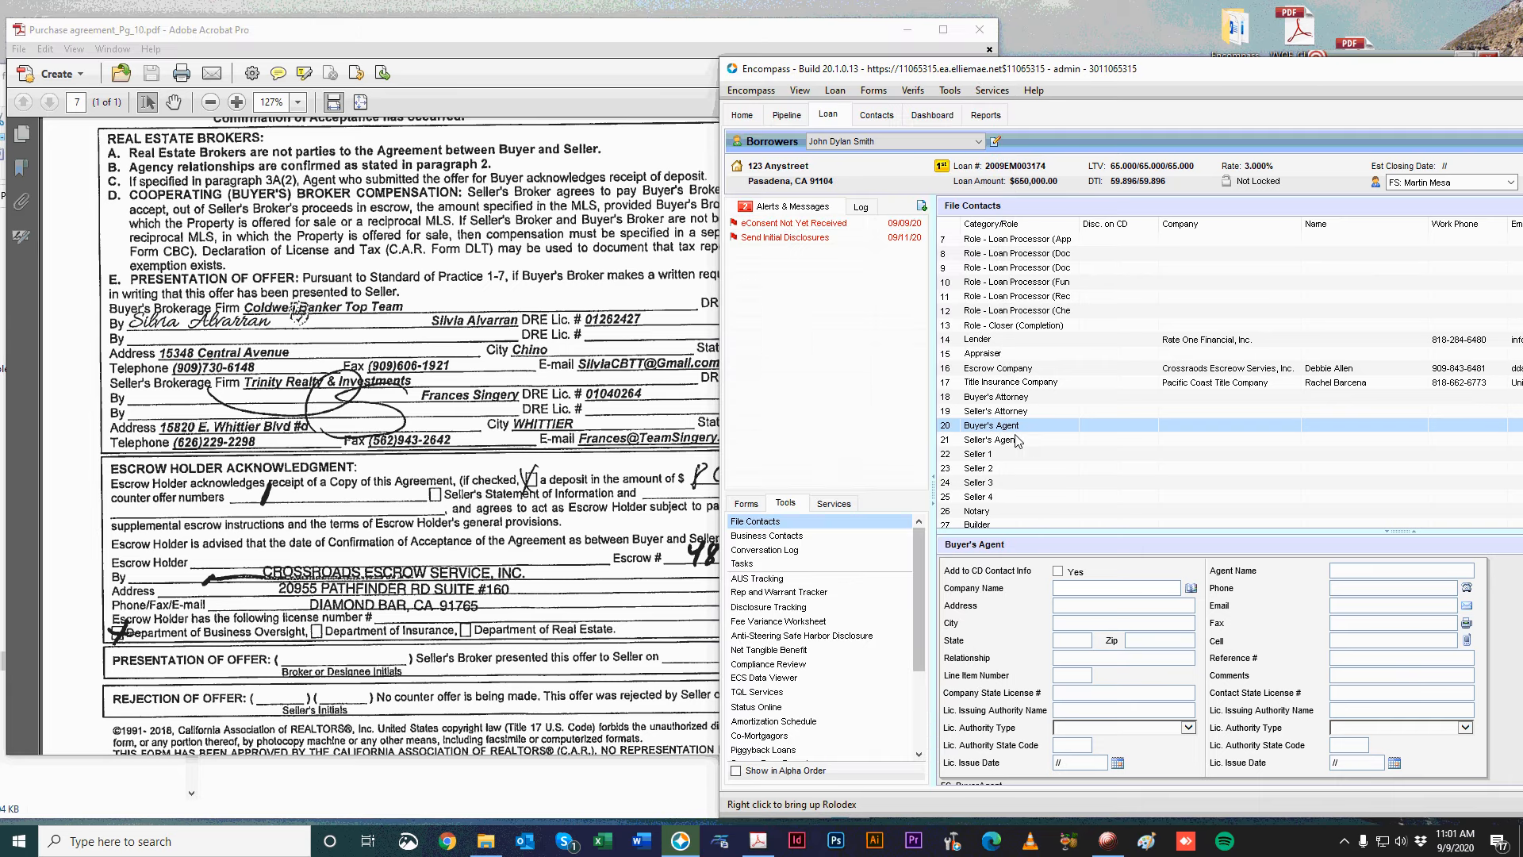
{"action": "left_click_drag", "start_coordinate": [1066, 61], "coordinate": [1166, 30]}
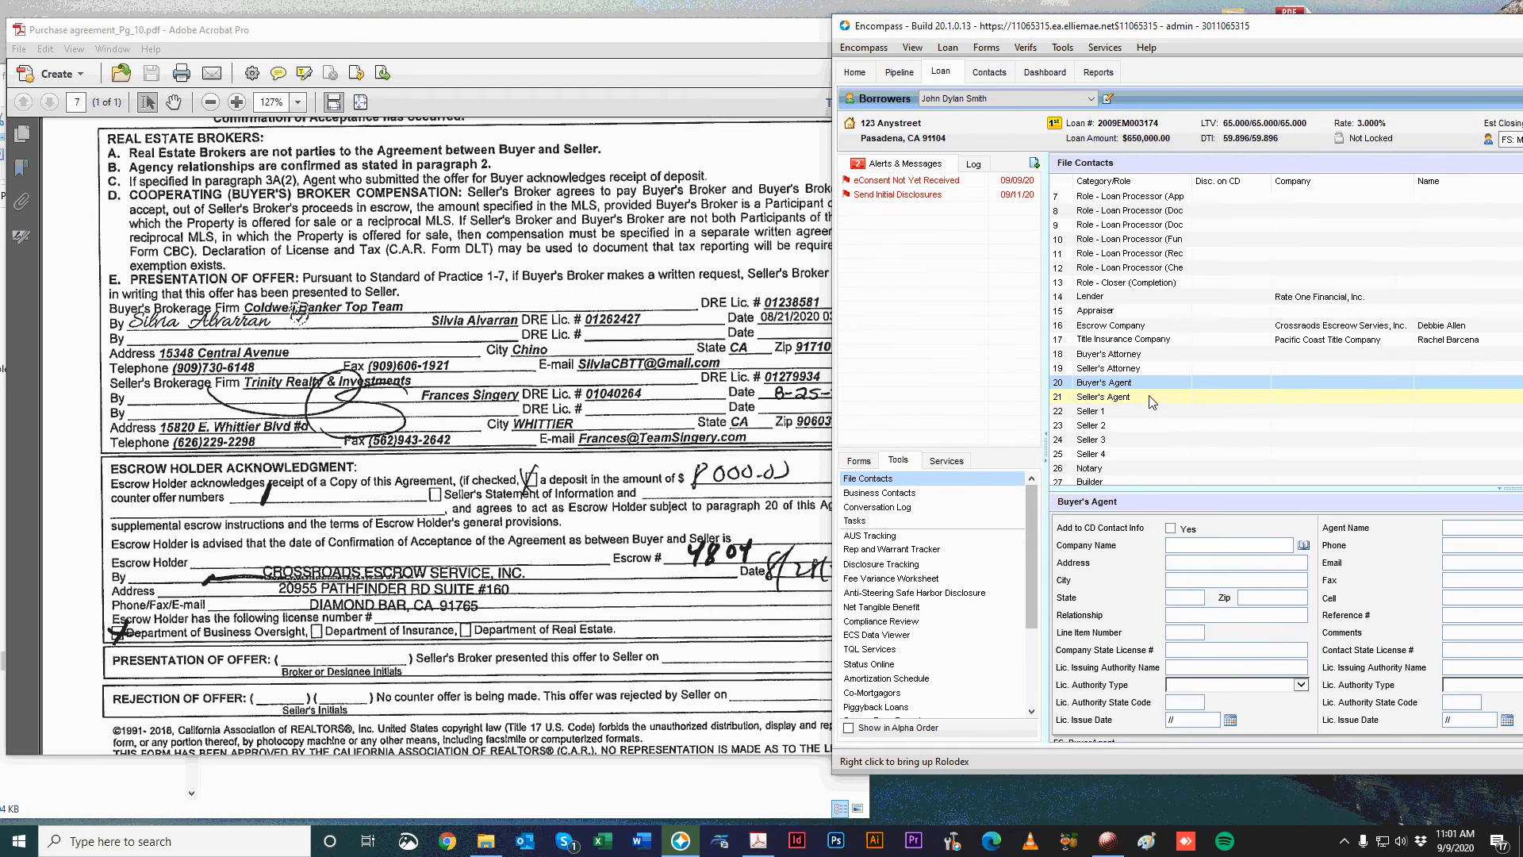
{"action": "left_click", "coordinate": [1211, 545]}
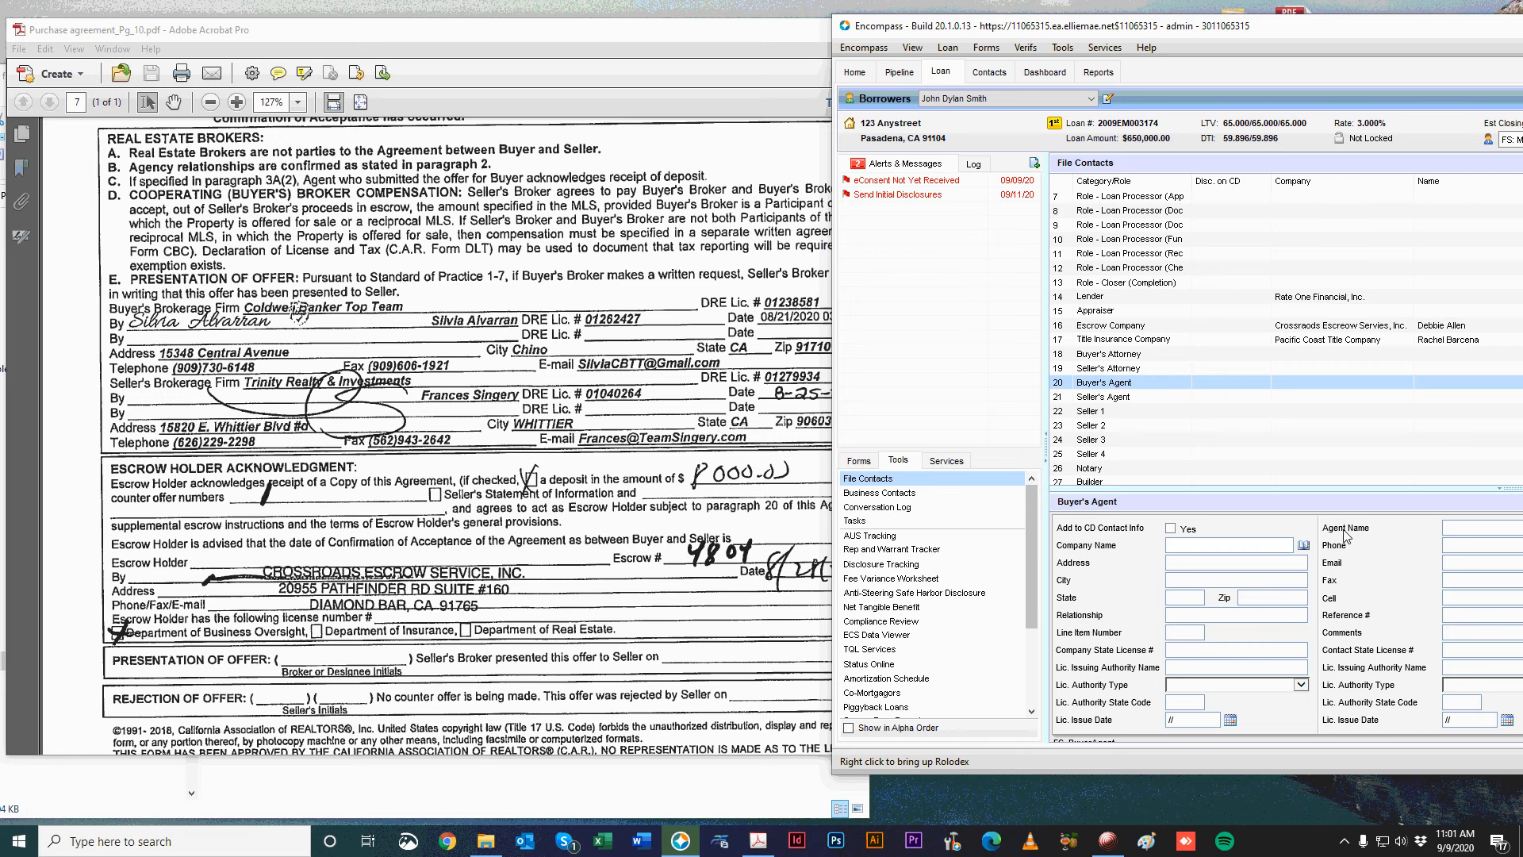
{"action": "type", "text": "Coldwell Banker"}
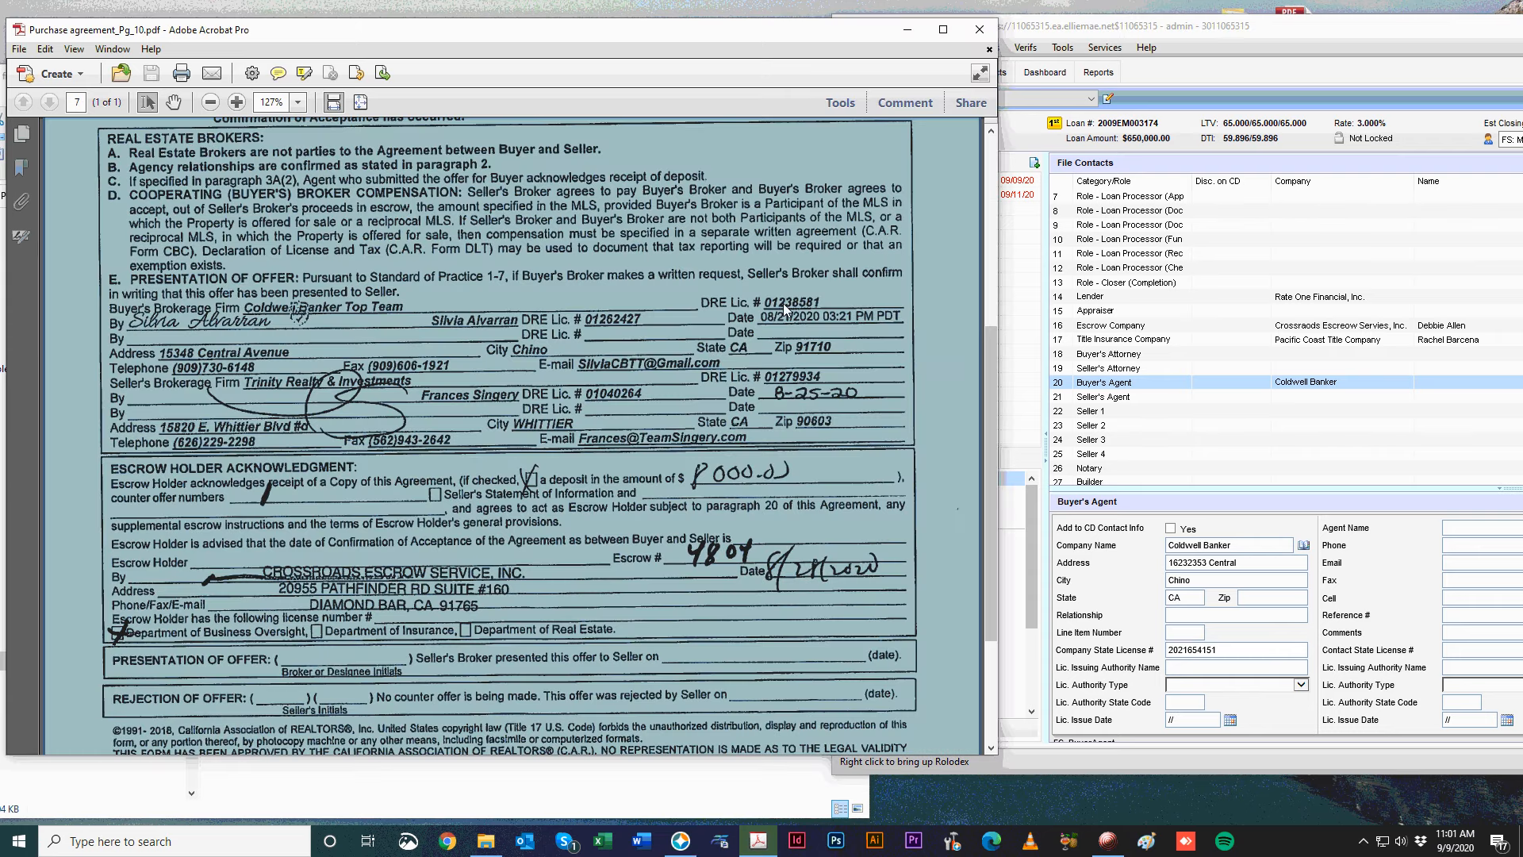
Enter the buyer's agent name and phone plus an e-mail, dismissing the invalid-email warning.
{"action": "left_click", "coordinate": [1477, 525]}
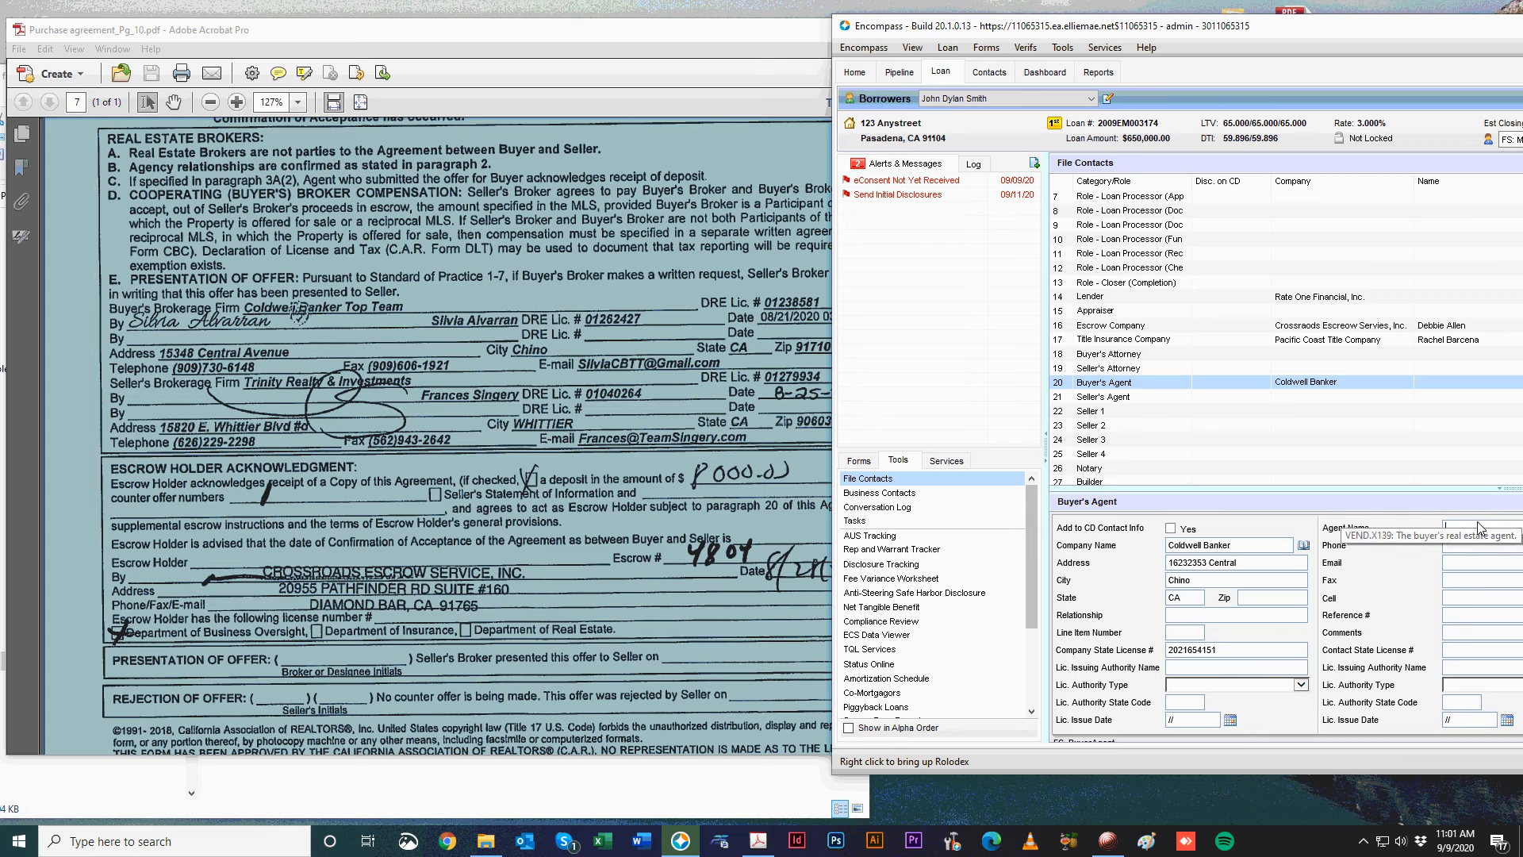
{"action": "type", "text": "Sylvia"}
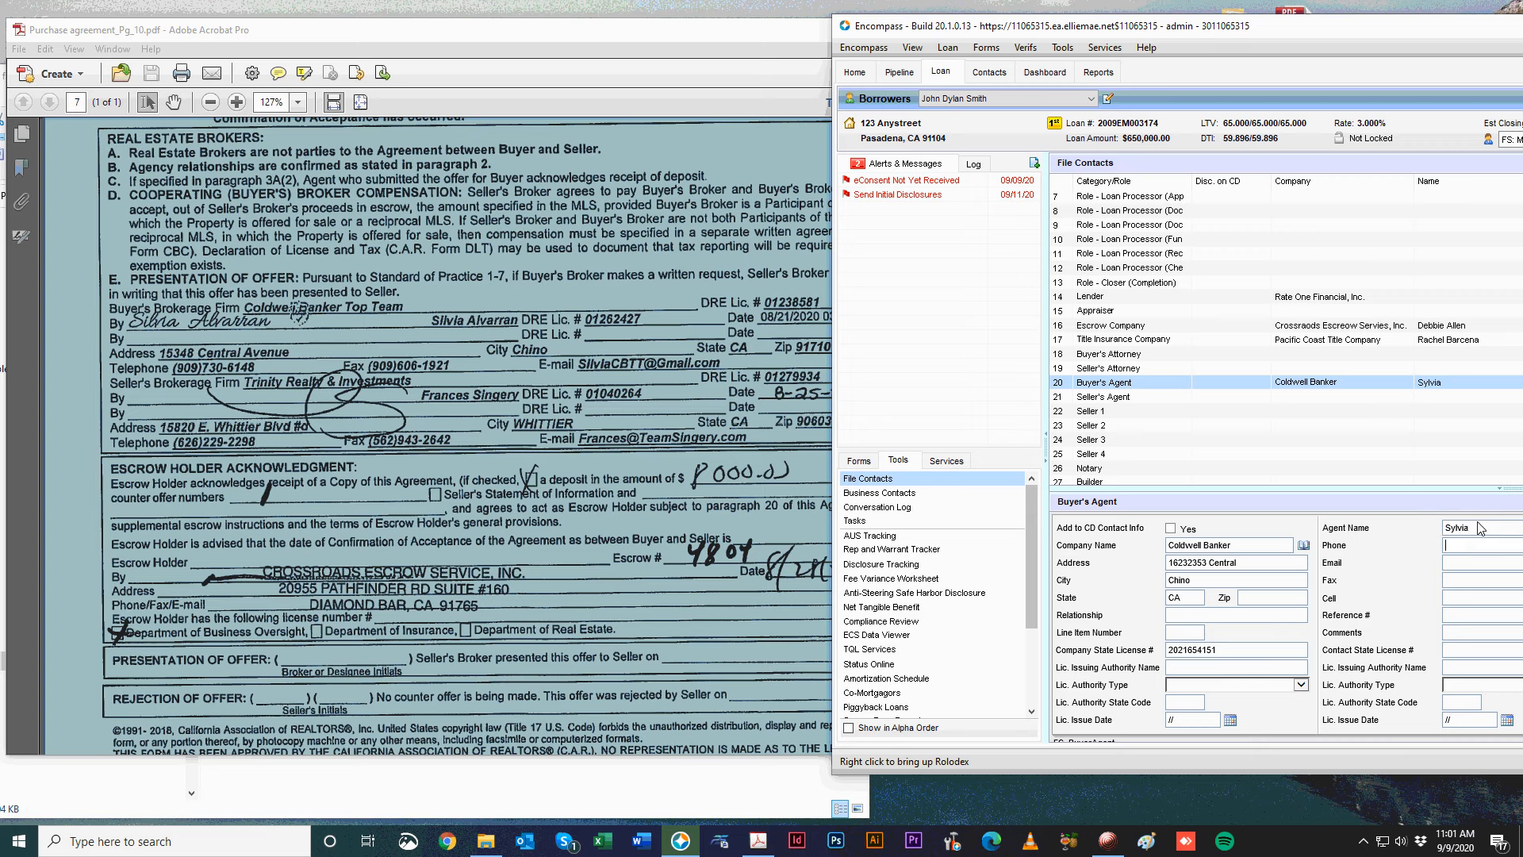
{"action": "type", "text": "232-323-23"}
{"action": "key", "text": "alt+Tab"}
{"action": "left_click", "coordinate": [1467, 566]}
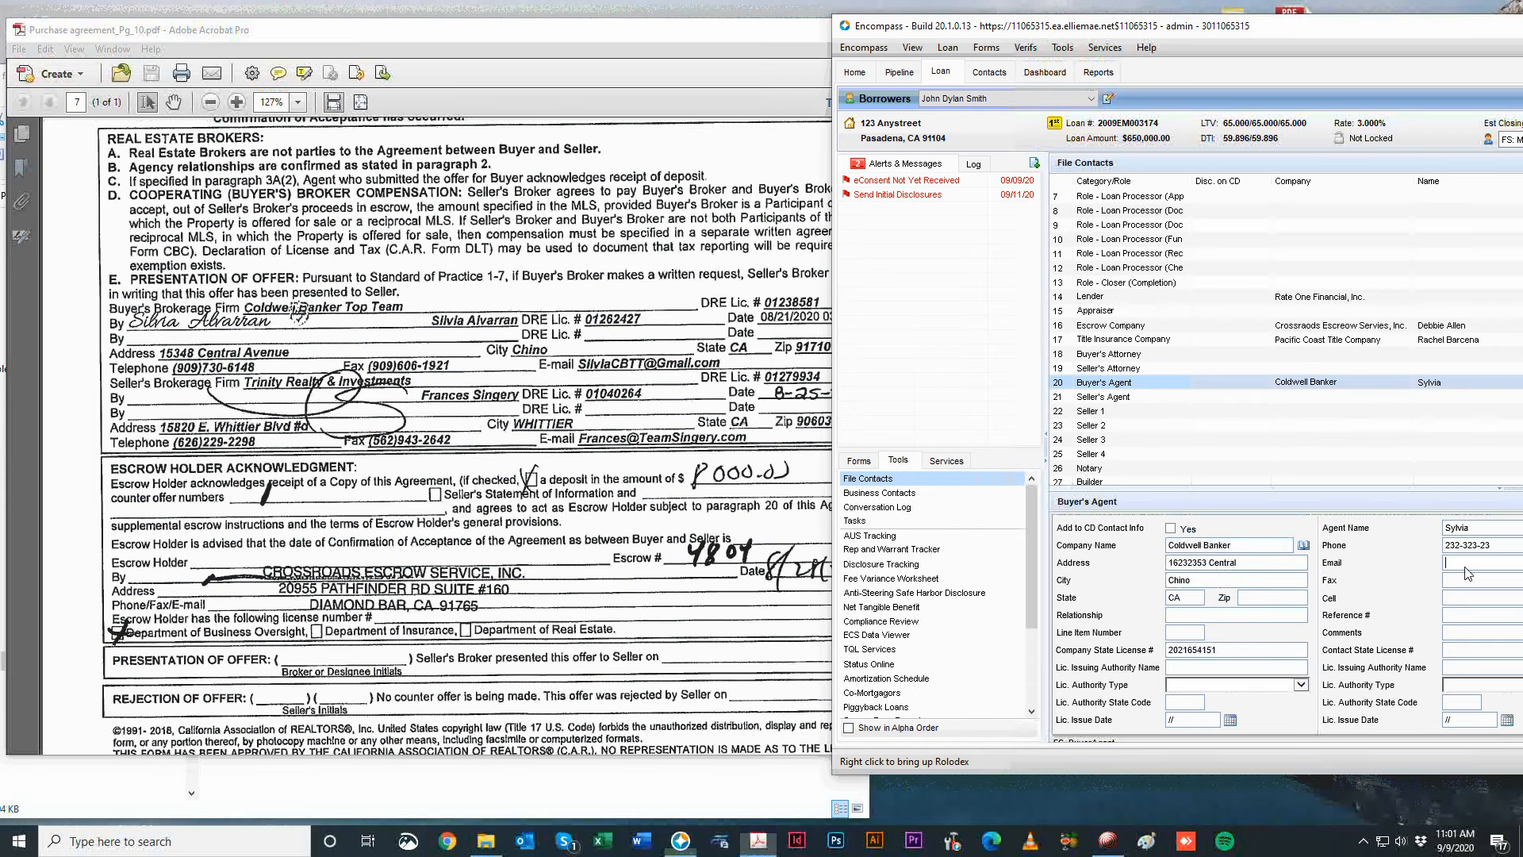
{"action": "type", "text": "dafdfdfd"}
{"action": "left_click", "coordinate": [1464, 580]}
{"action": "key", "text": "Return"}
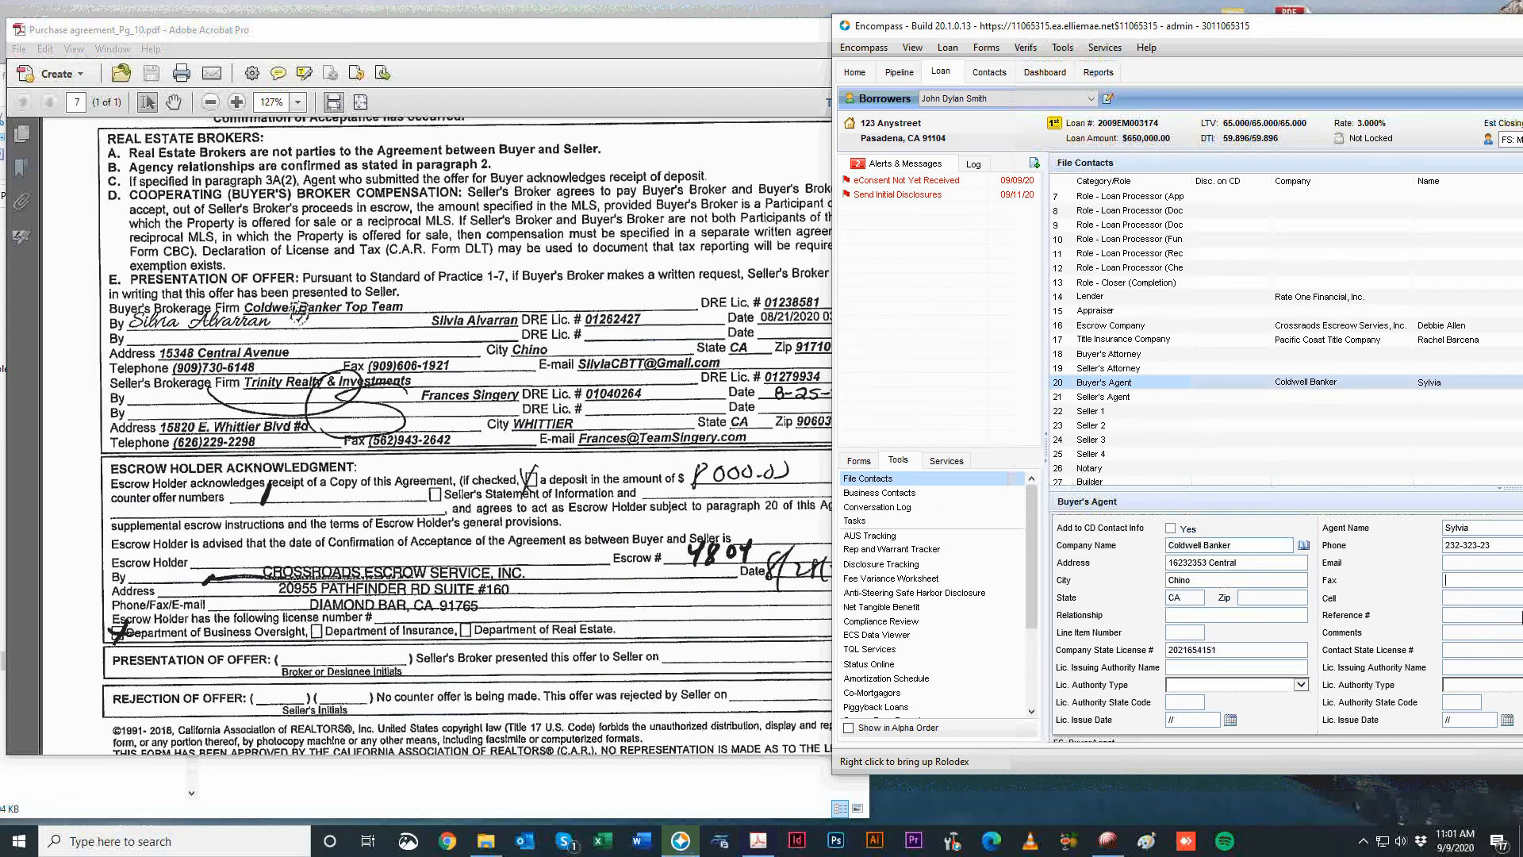
{"action": "left_click", "coordinate": [1461, 649]}
{"action": "left_click", "coordinate": [799, 365]}
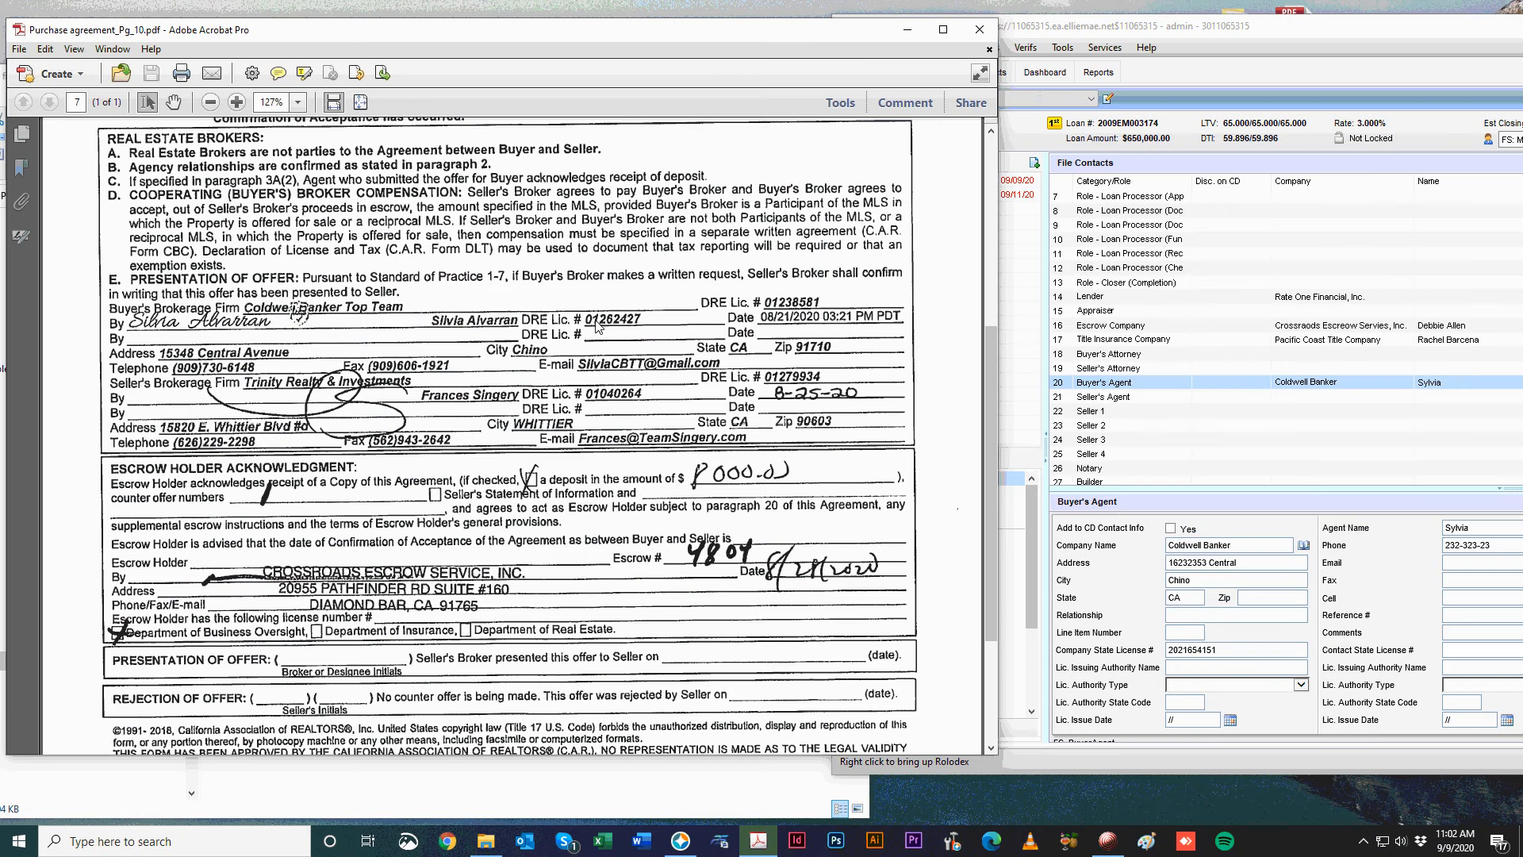
{"action": "left_click", "coordinate": [1464, 628]}
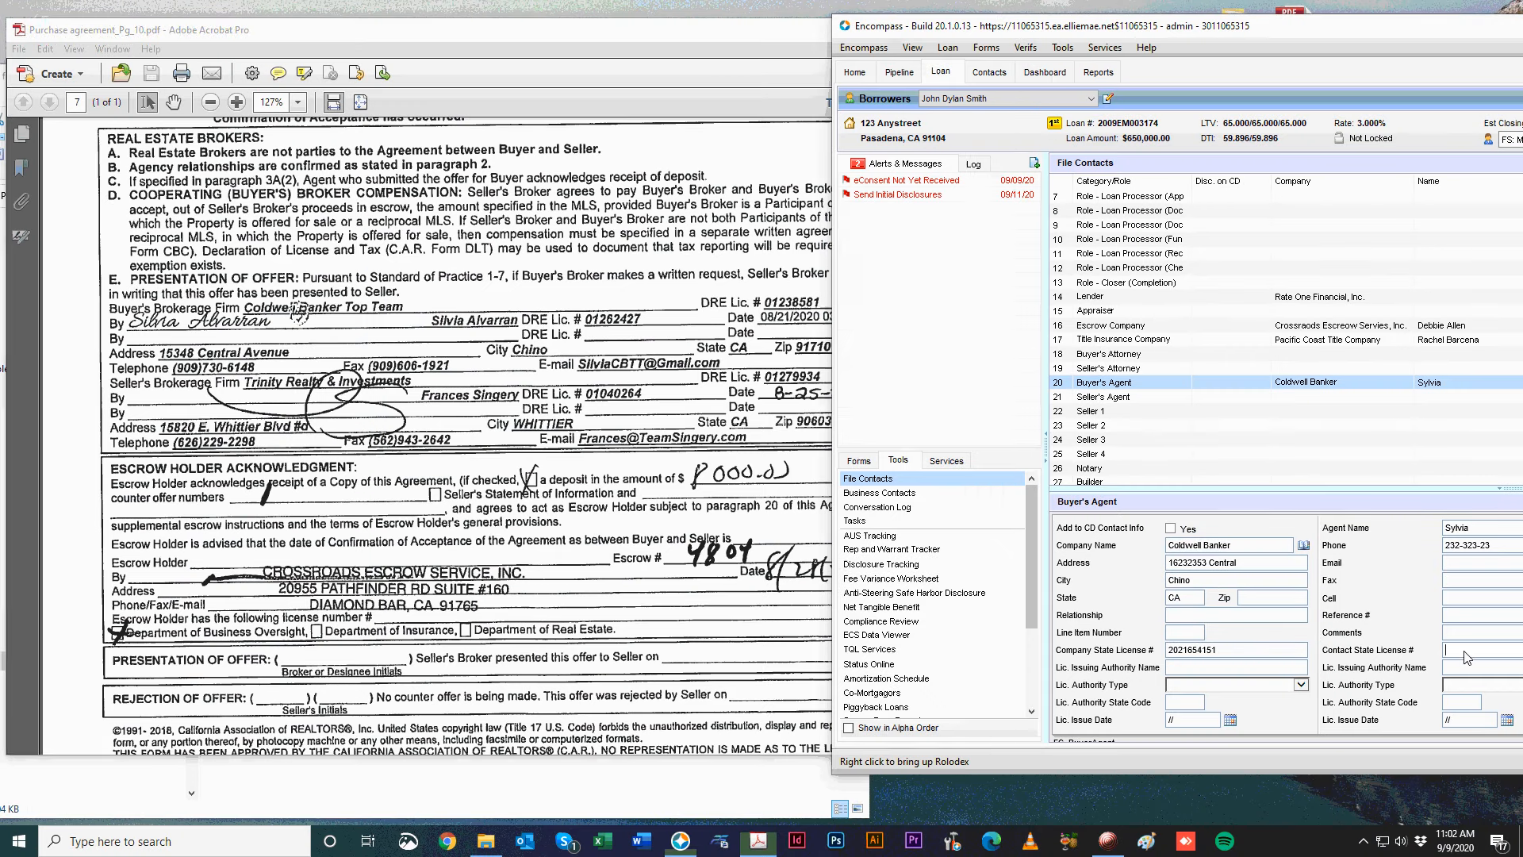
Enter company Trinity, an address and the company state license number for the seller's agent.
{"action": "left_click", "coordinate": [1297, 399]}
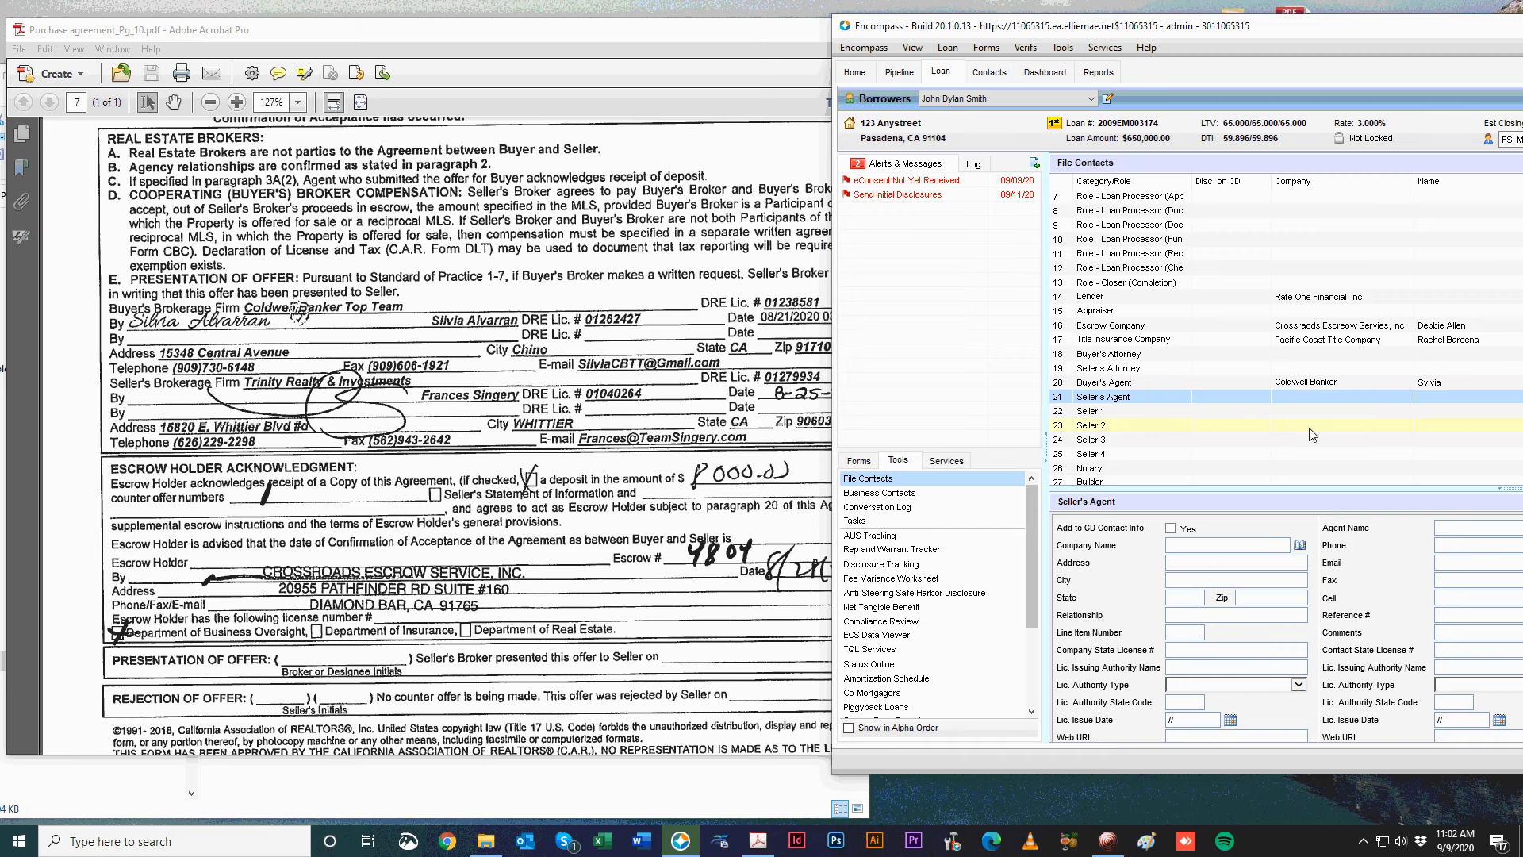
{"action": "left_click", "coordinate": [1185, 544]}
{"action": "type", "text": "Trinity"}
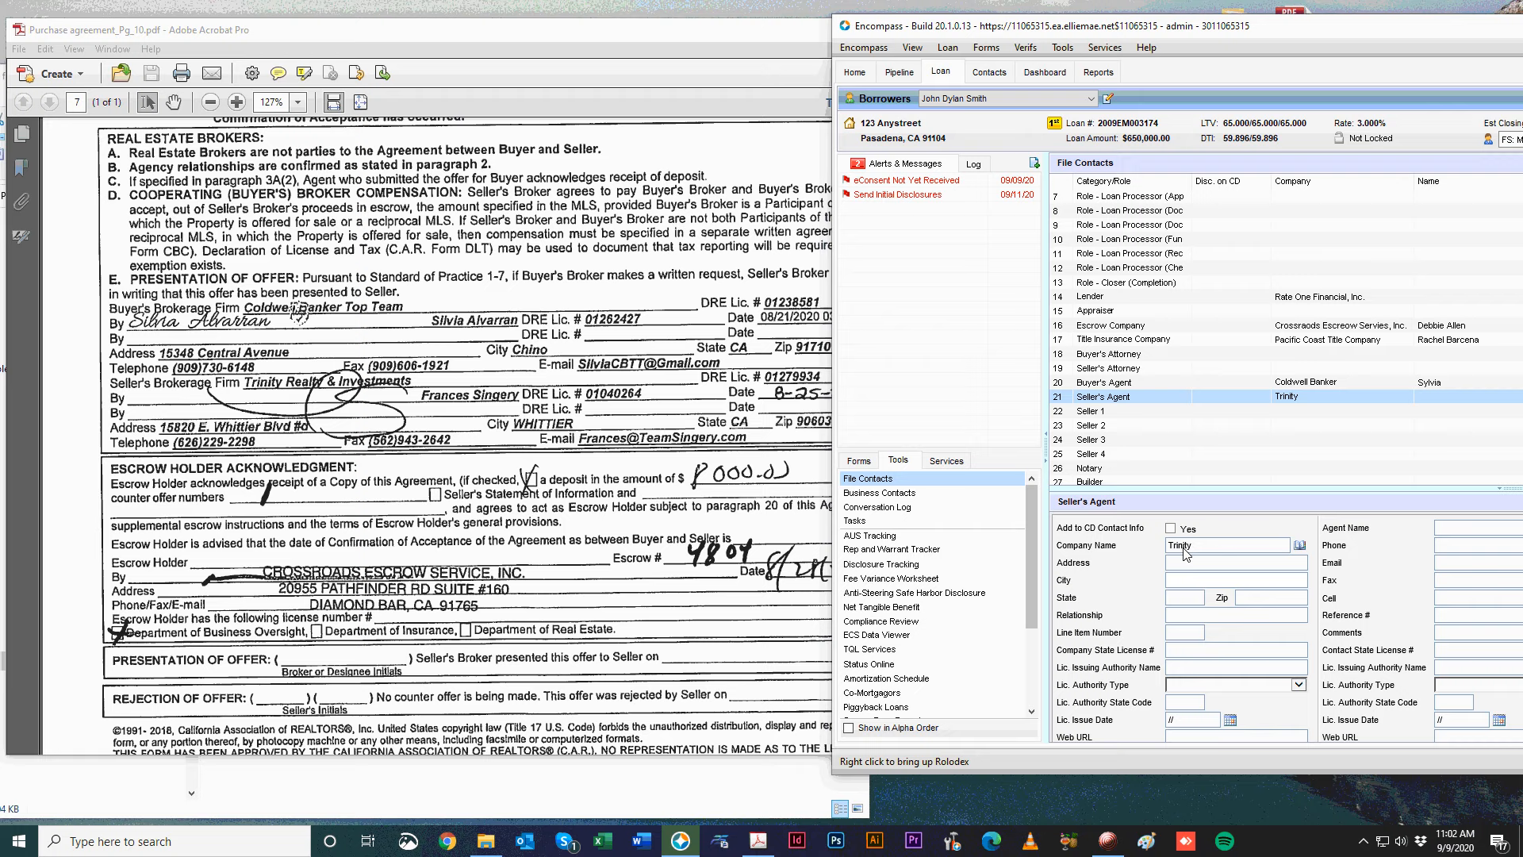
{"action": "left_click", "coordinate": [1233, 563]}
{"action": "type", "text": "dafddf"}
{"action": "left_click", "coordinate": [1190, 615]}
{"action": "left_click", "coordinate": [1190, 650]}
{"action": "type", "text": "dfdf2"}
Enter the listing agent's name from the purchase agreement and dismiss the invalid-email warning.
{"action": "left_click", "coordinate": [123, 375]}
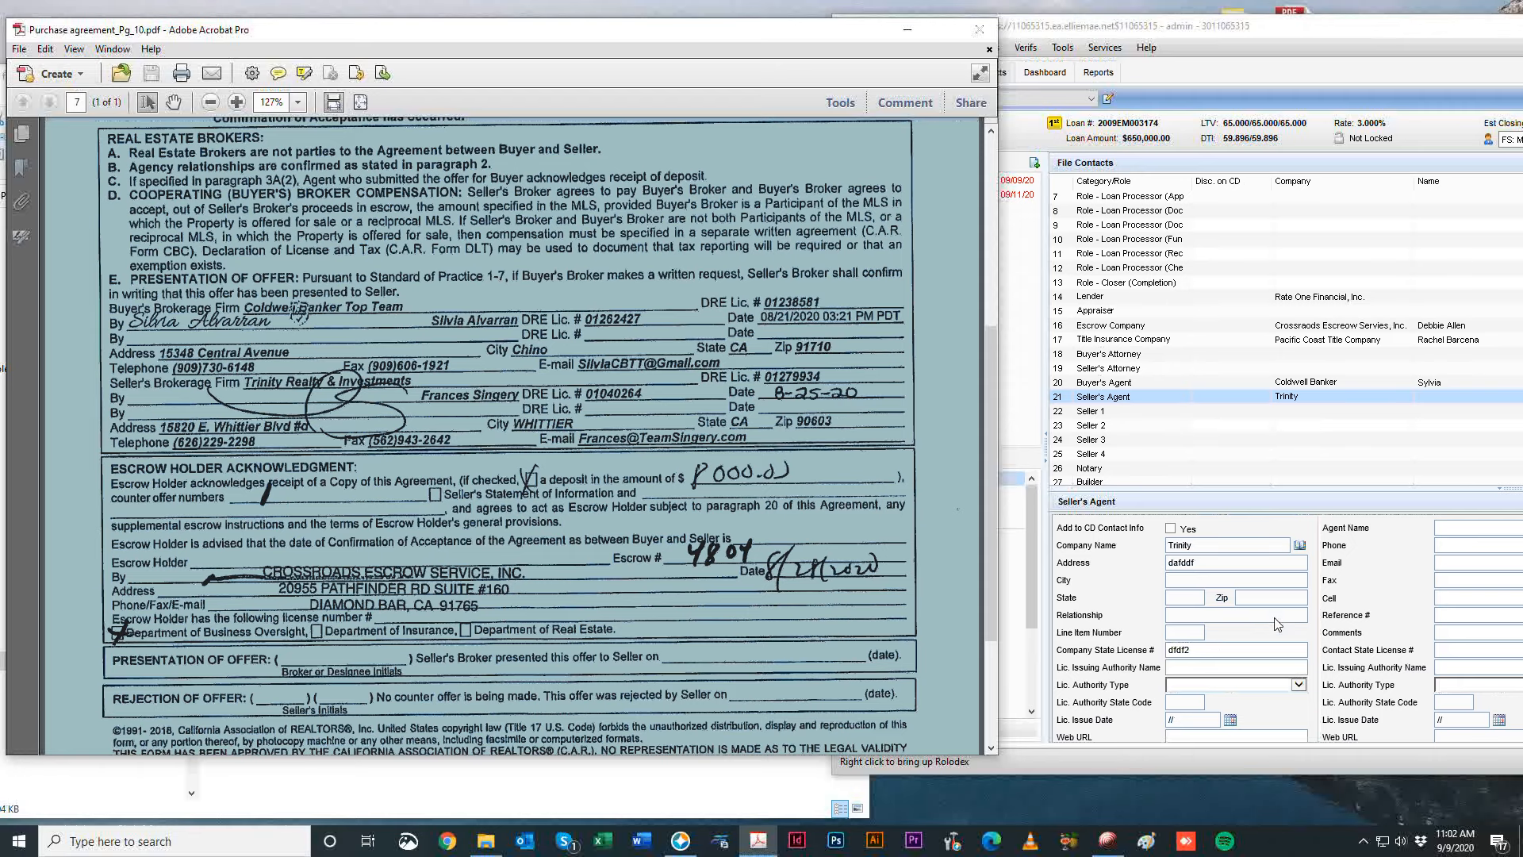
{"action": "left_click", "coordinate": [1233, 649]}
{"action": "left_click", "coordinate": [1470, 529]}
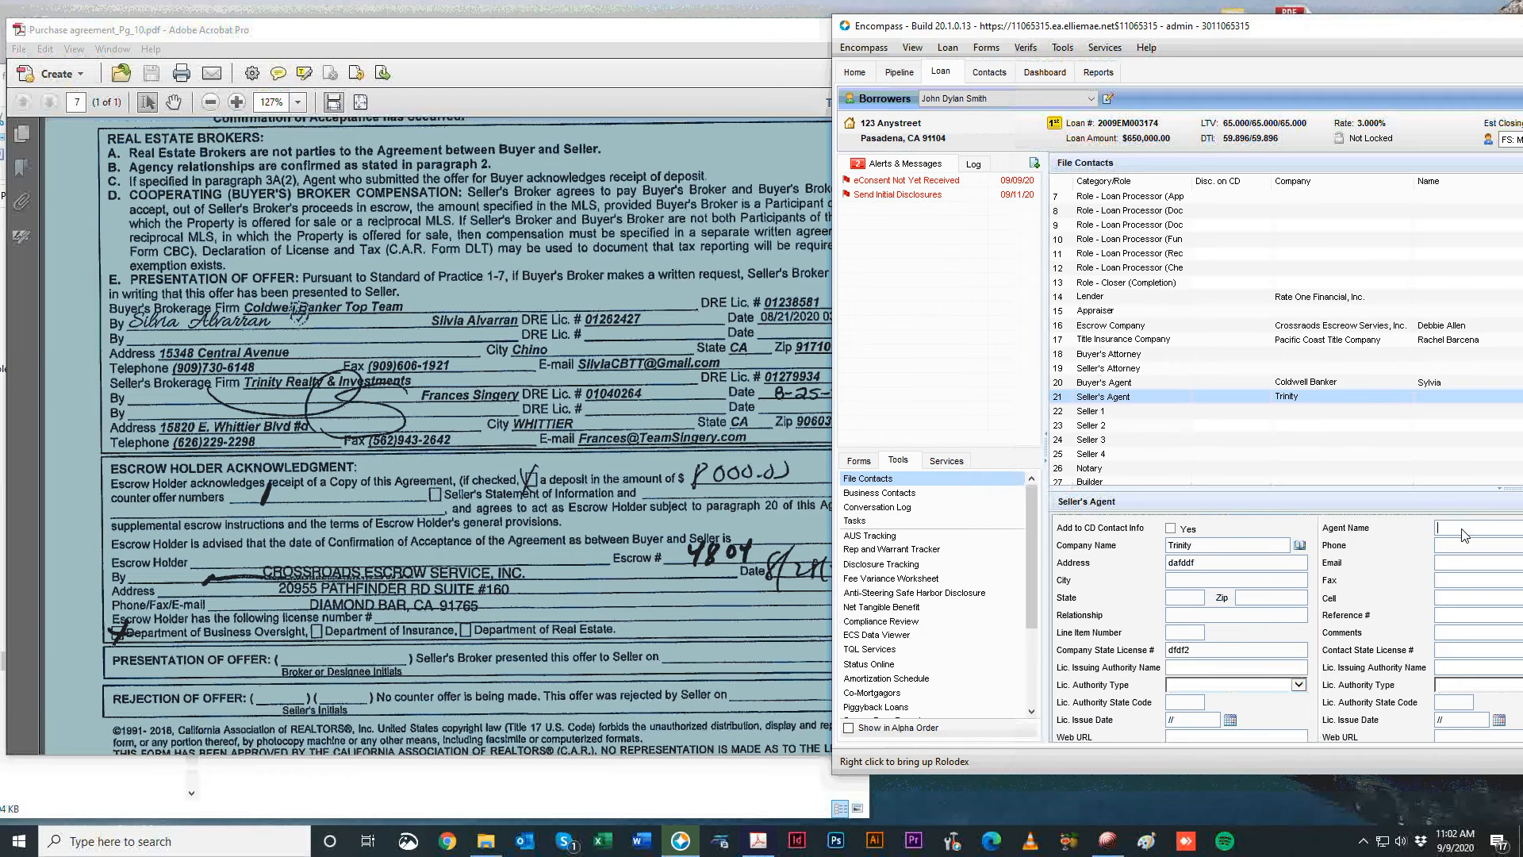
{"action": "type", "text": "Francesli ikjl"}
{"action": "type", "text": "dd"}
{"action": "left_click", "coordinate": [1451, 586]}
{"action": "key", "text": "Return"}
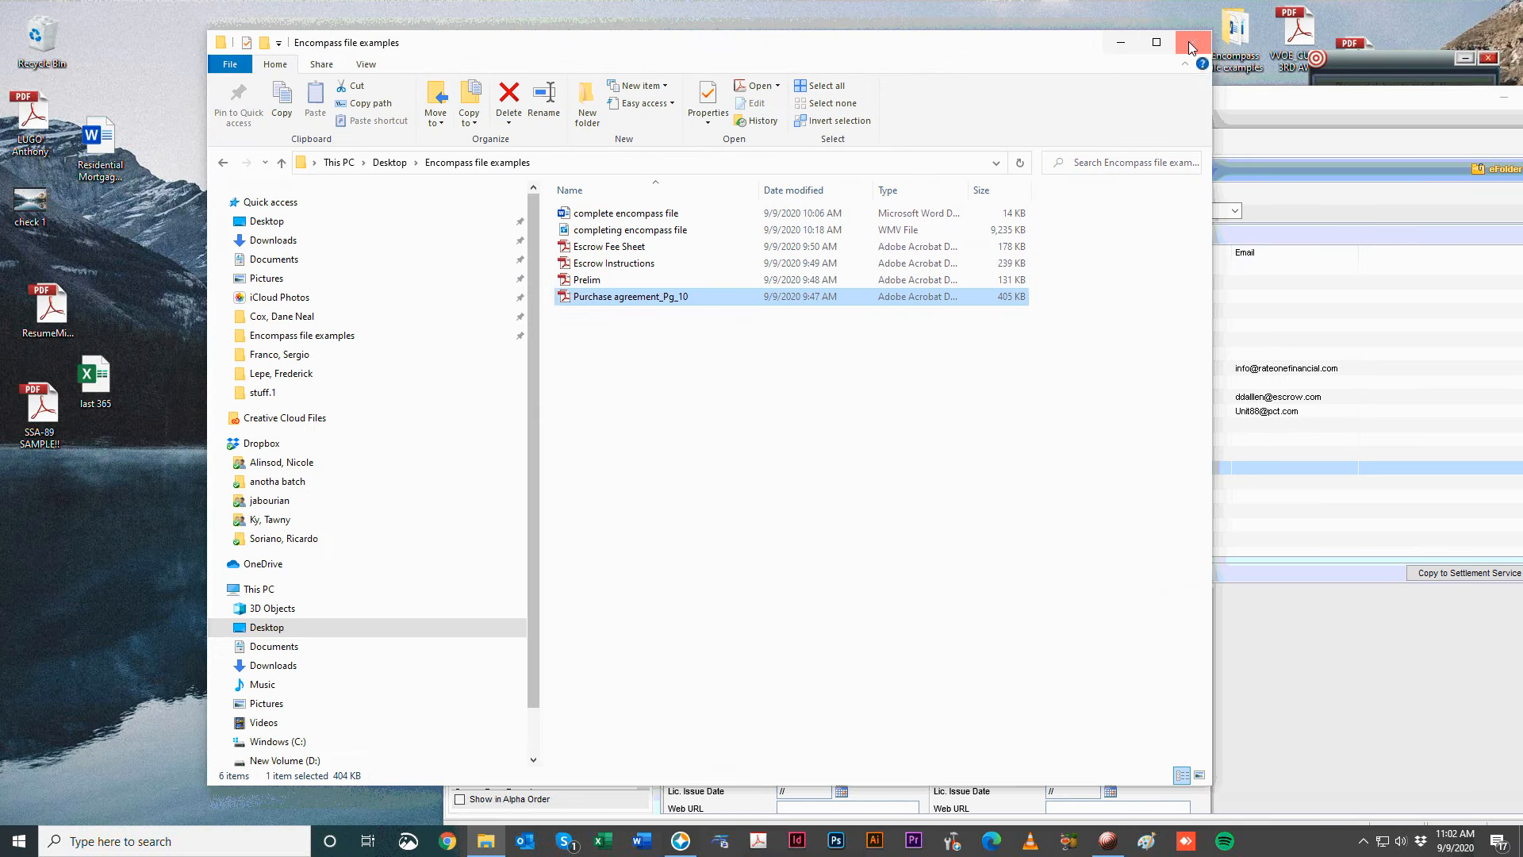
Close the file folder window and check the Mortgage Service consent box.
{"action": "left_click", "coordinate": [1189, 48]}
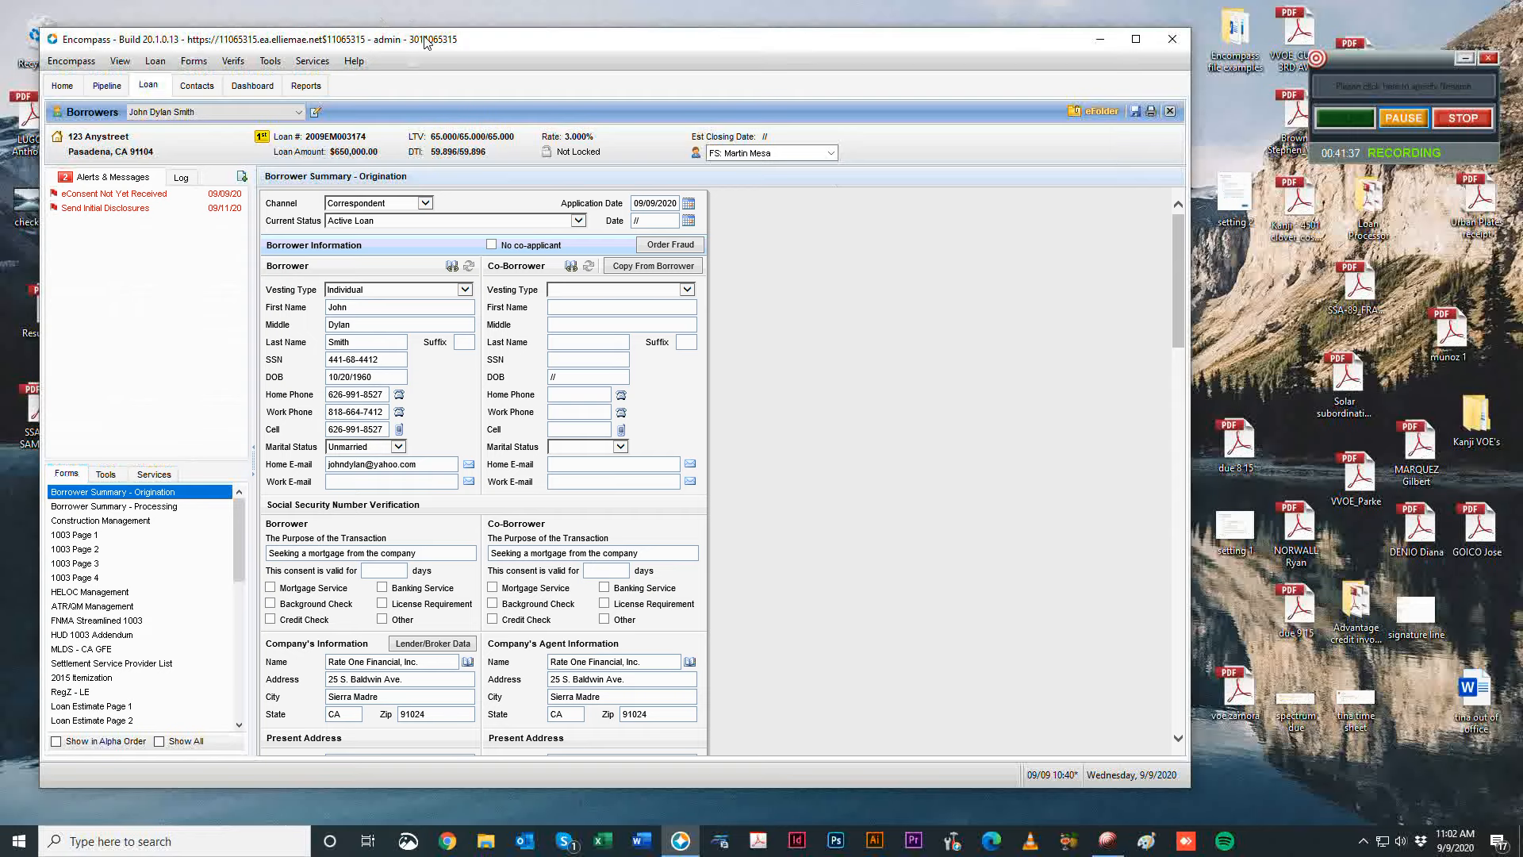
{"action": "left_click_drag", "start_coordinate": [452, 42], "coordinate": [473, 48]}
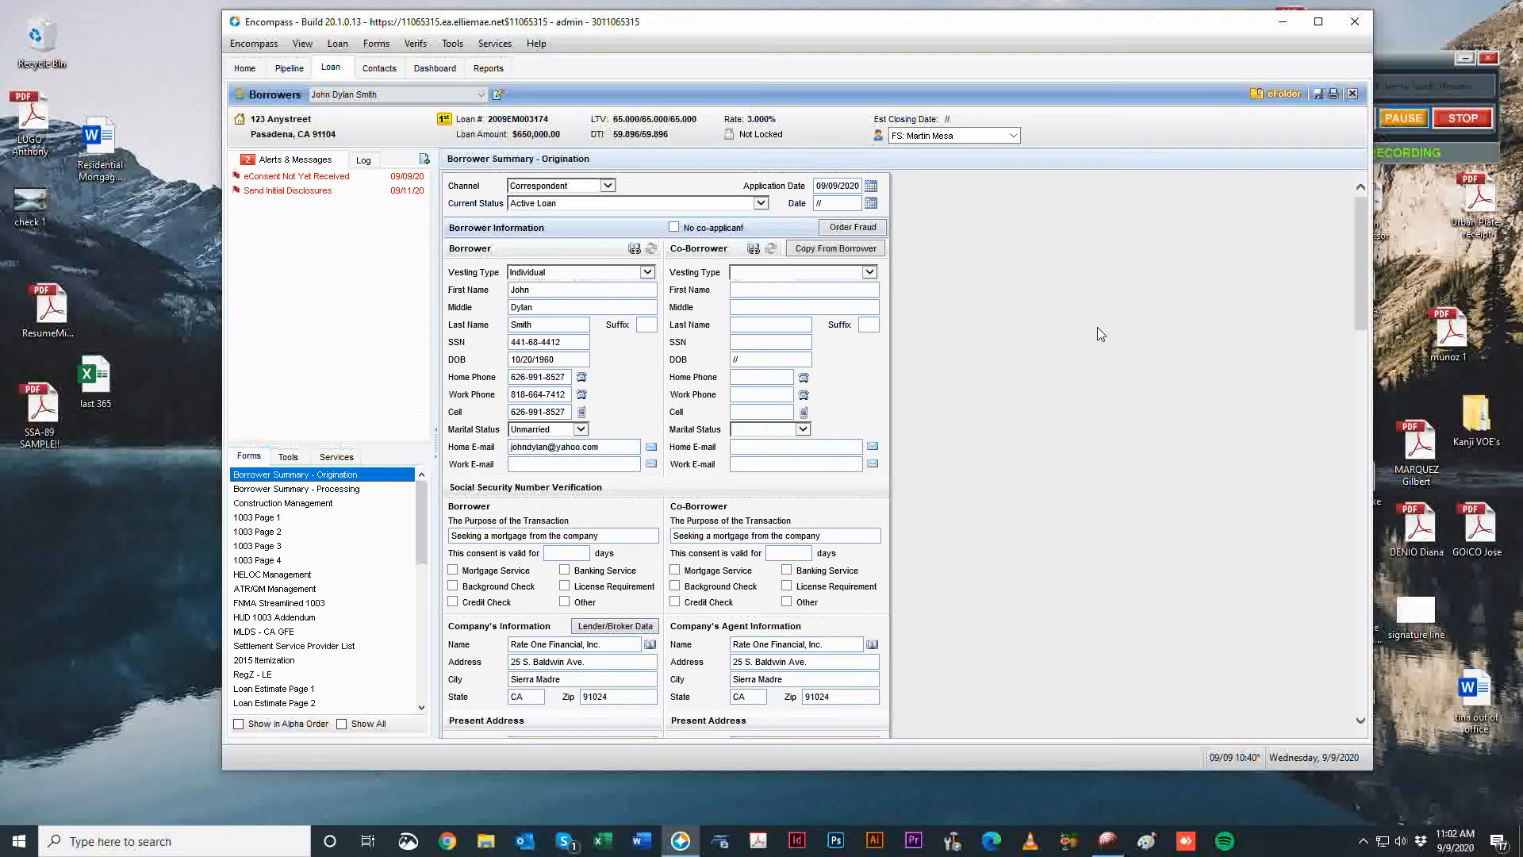
{"action": "left_click", "coordinate": [453, 571]}
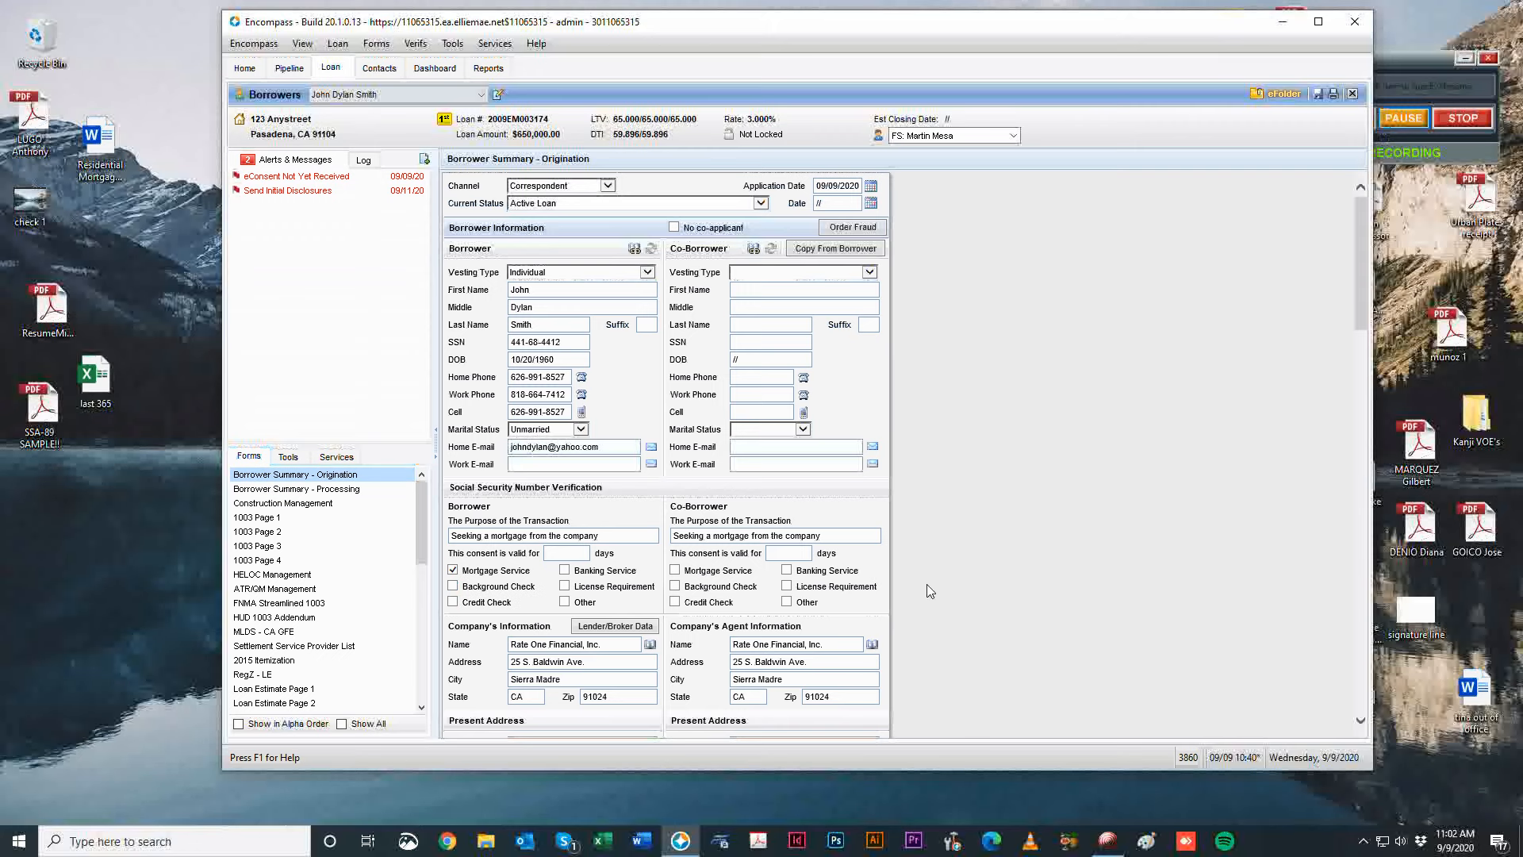
{"action": "scroll", "coordinate": [563, 527], "scroll_direction": "down", "scroll_amount": 8}
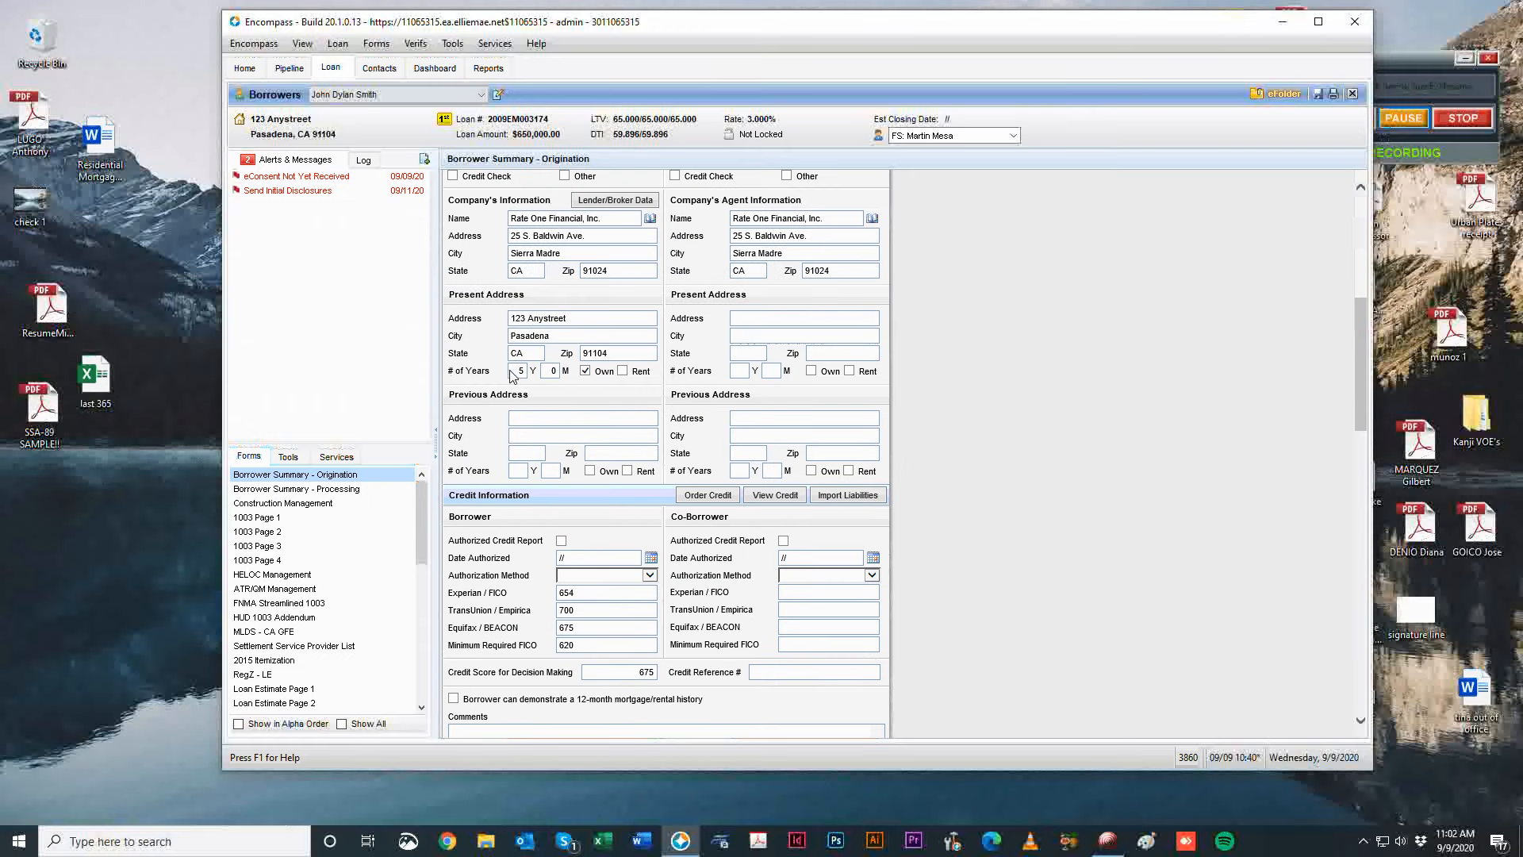
{"action": "left_click", "coordinate": [514, 371]}
{"action": "type", "text": "P"}
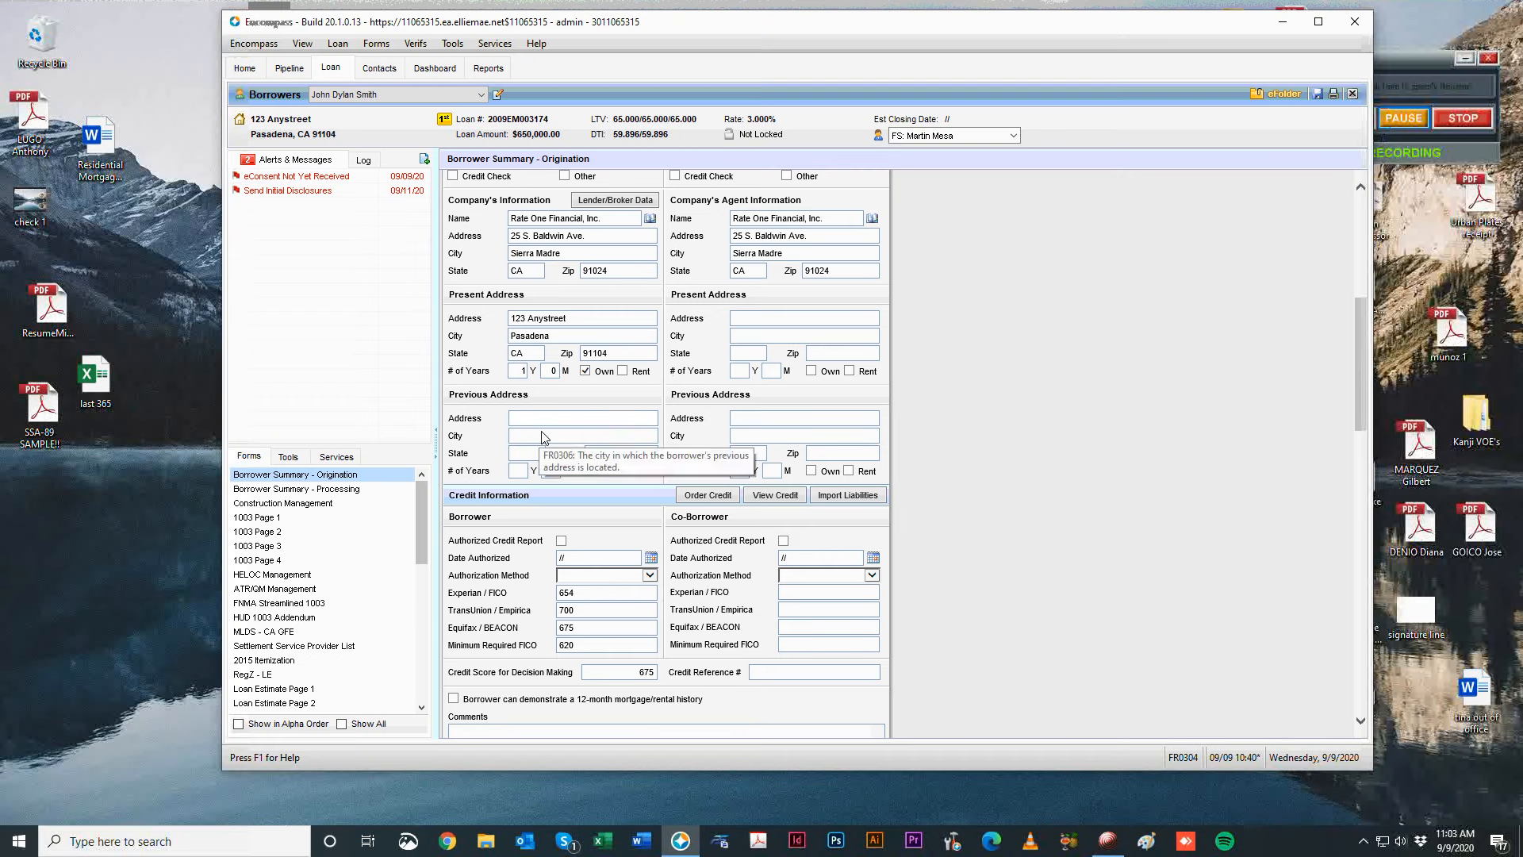
{"action": "type", "text": "r"}
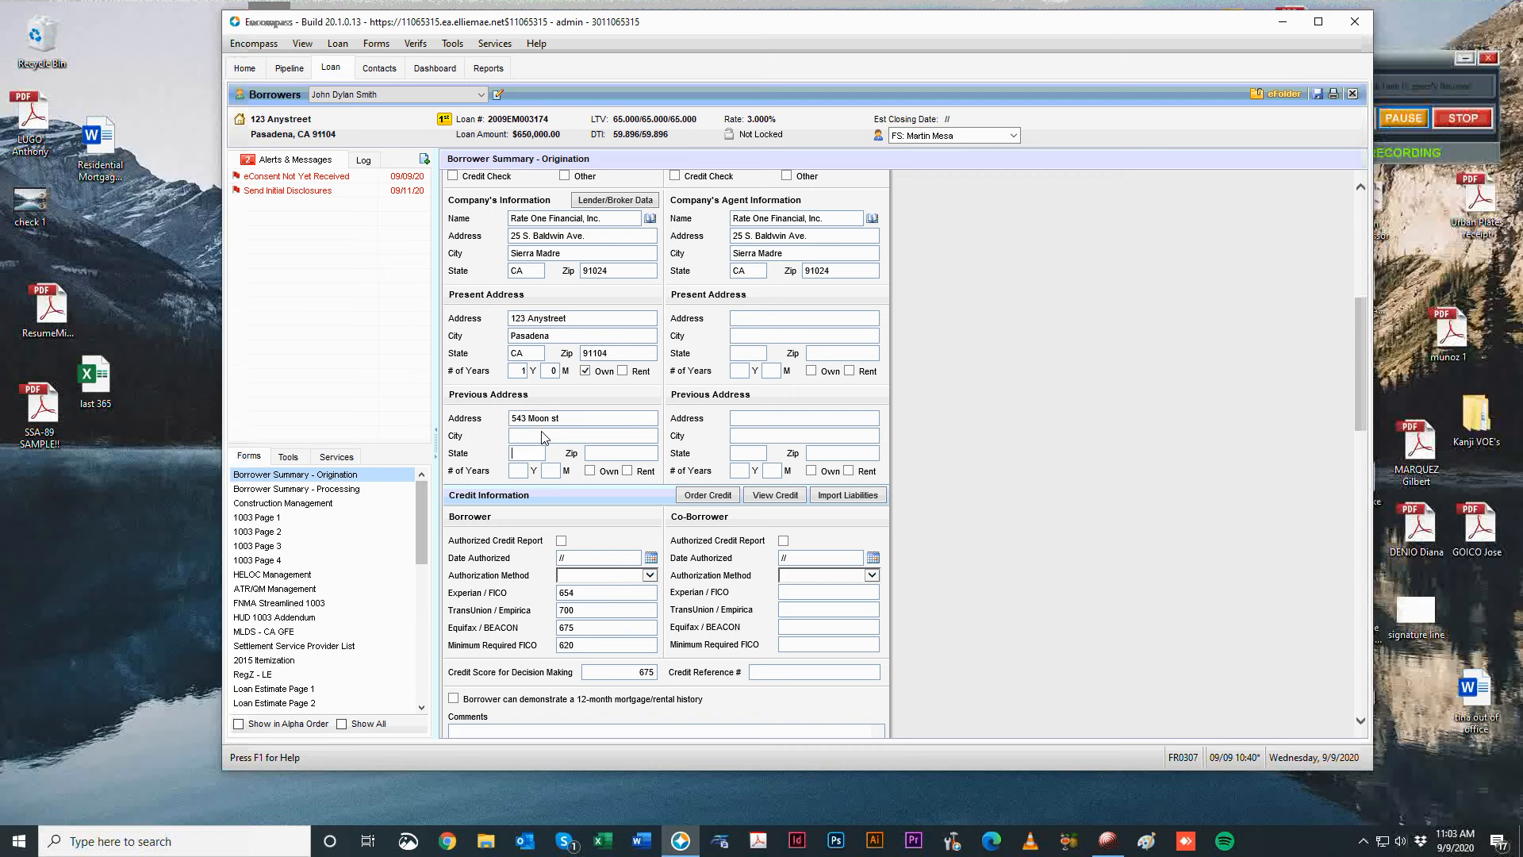
{"action": "left_click", "coordinate": [590, 471]}
{"action": "key", "text": "Tab"}
{"action": "left_click", "coordinate": [521, 449]}
Review the Purchase Price and down payment percentage fields on Borrower Summary.
{"action": "scroll", "coordinate": [503, 386], "scroll_direction": "down", "scroll_amount": 4}
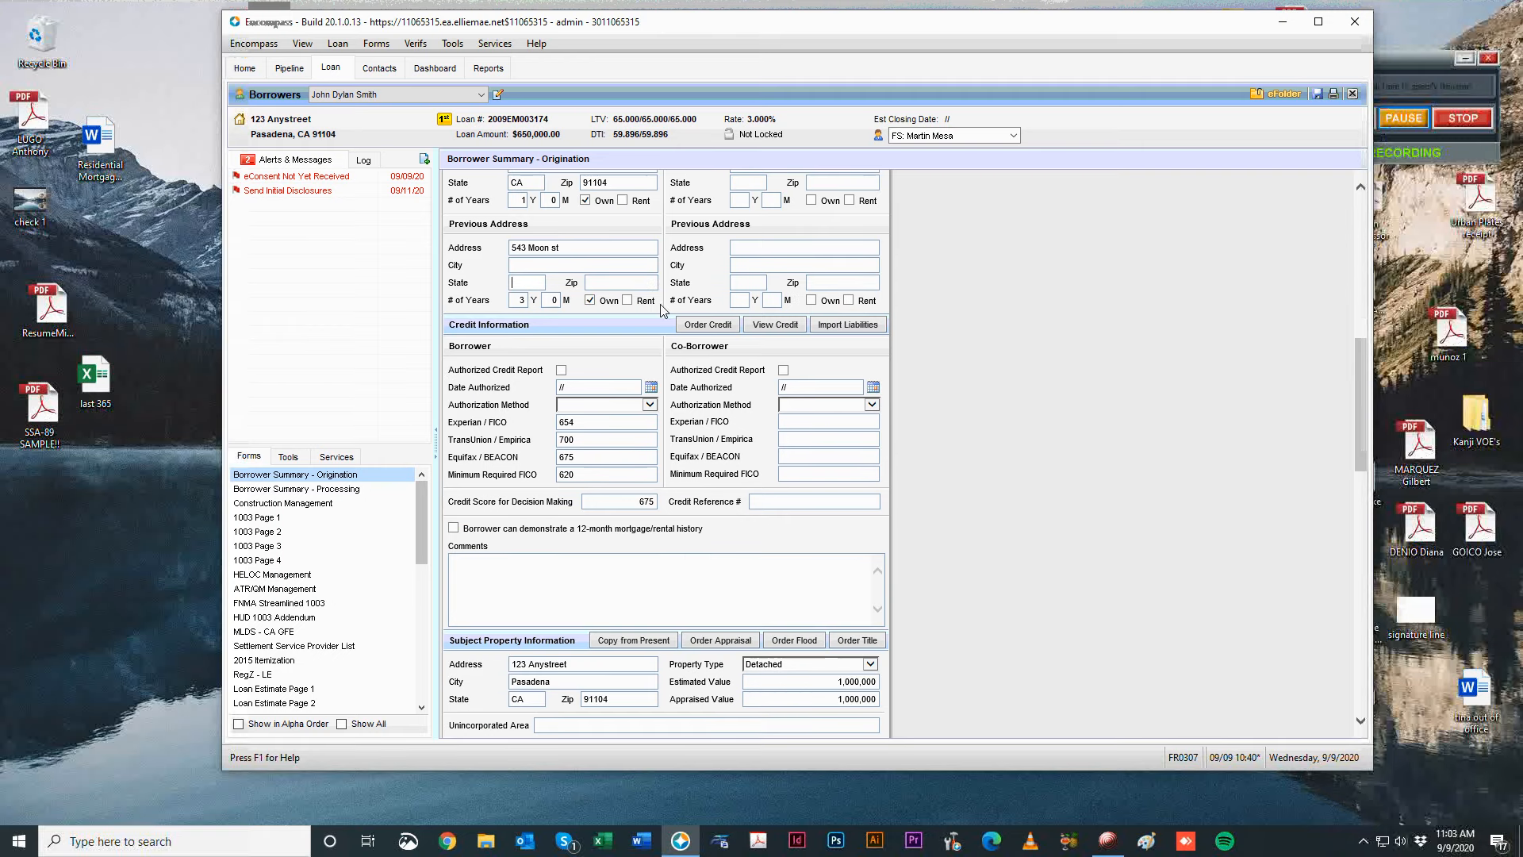
{"action": "scroll", "coordinate": [979, 469], "scroll_direction": "down", "scroll_amount": 6}
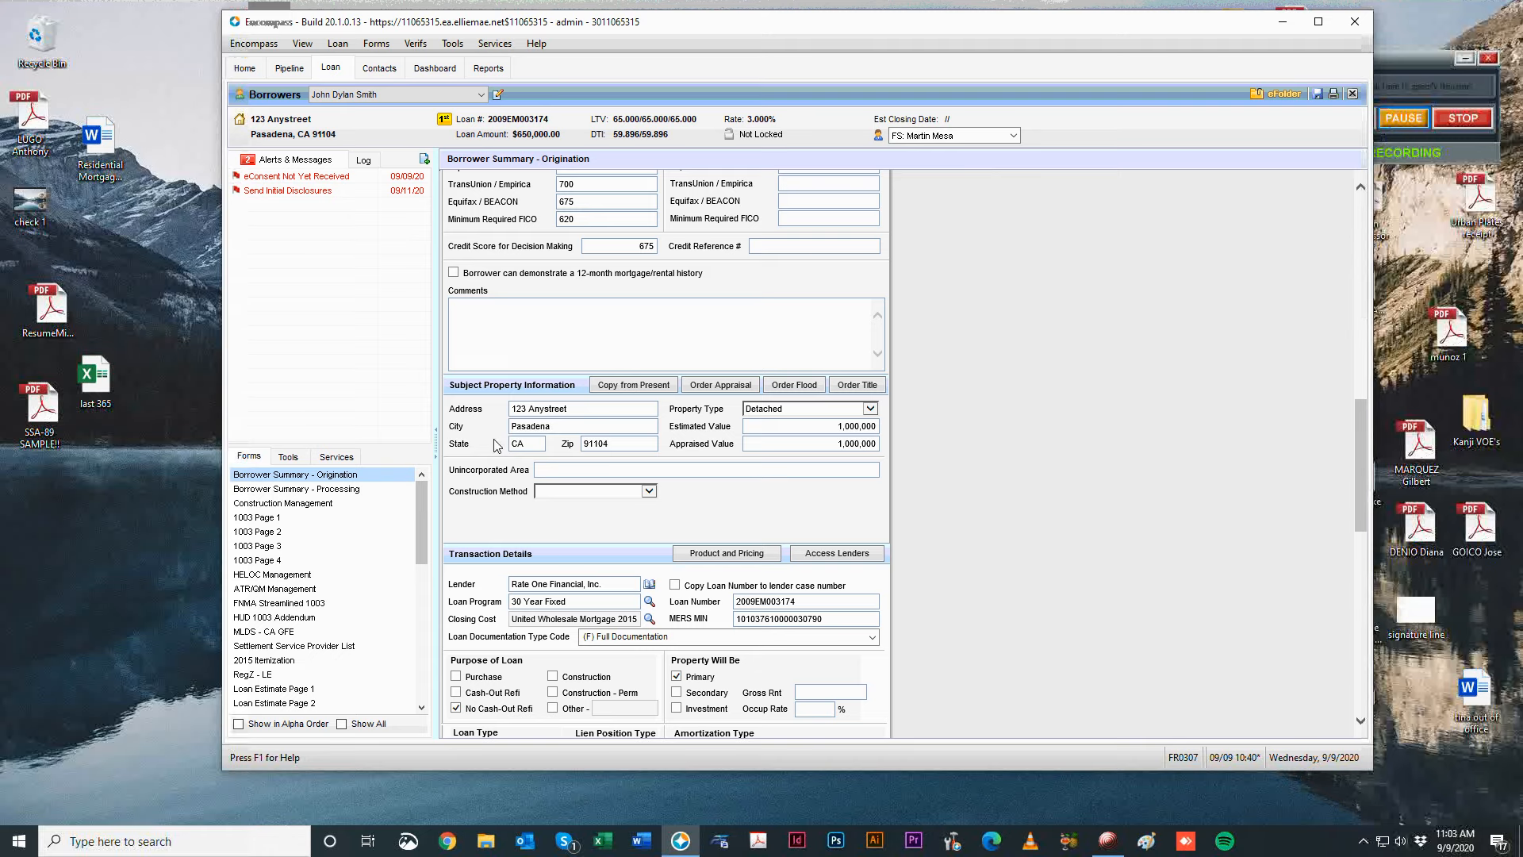
{"action": "scroll", "coordinate": [986, 549], "scroll_direction": "down", "scroll_amount": 5}
{"action": "scroll", "coordinate": [809, 510], "scroll_direction": "down", "scroll_amount": 3}
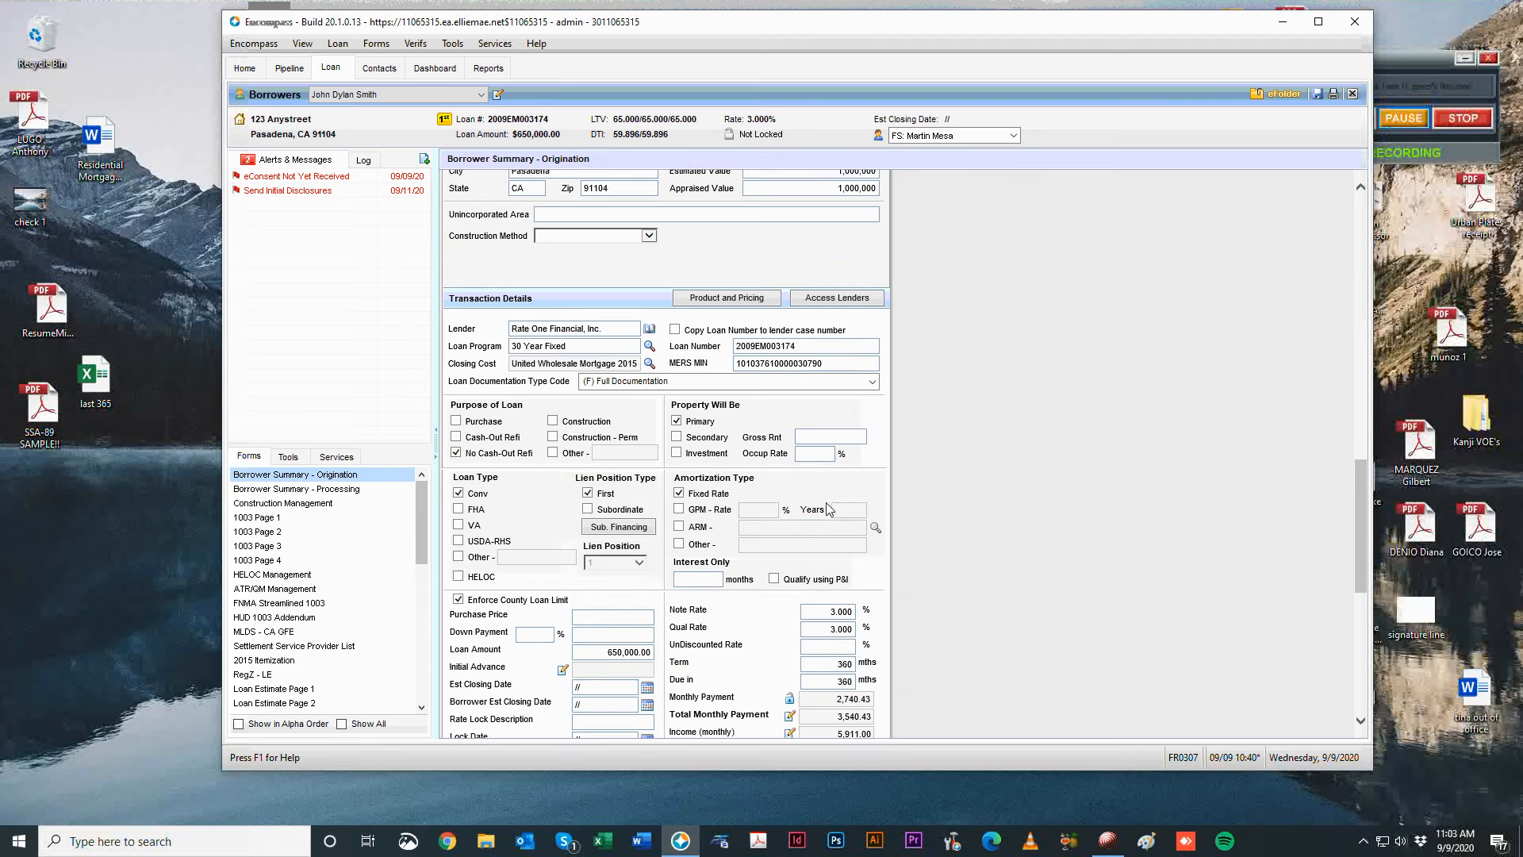
{"action": "scroll", "coordinate": [1093, 508], "scroll_direction": "down", "scroll_amount": 4}
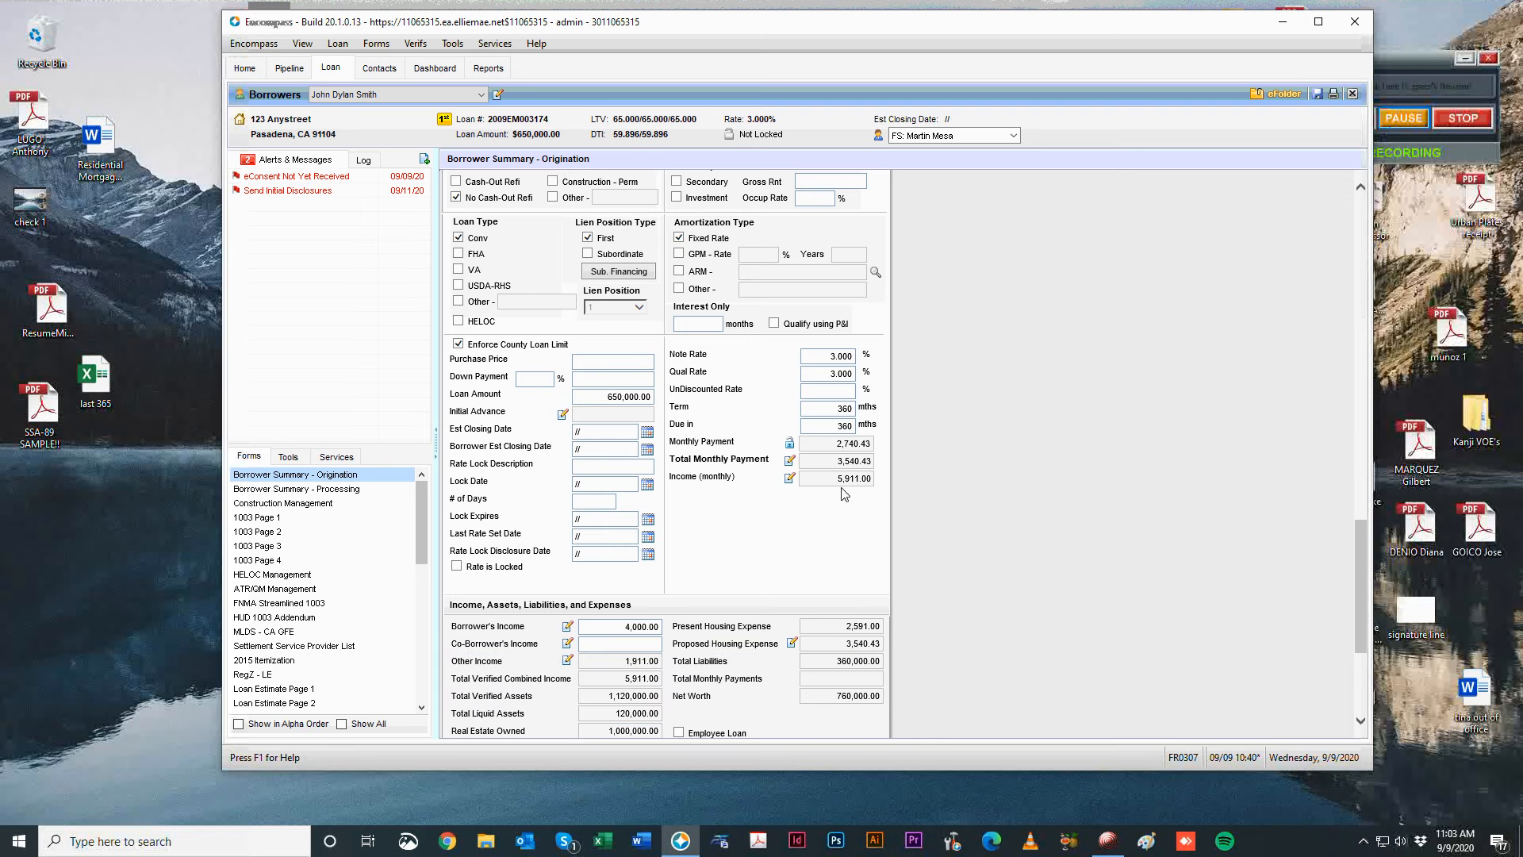
{"action": "left_click", "coordinate": [607, 361]}
{"action": "left_click", "coordinate": [527, 380]}
{"action": "scroll", "coordinate": [1291, 523], "scroll_direction": "down", "scroll_amount": 6}
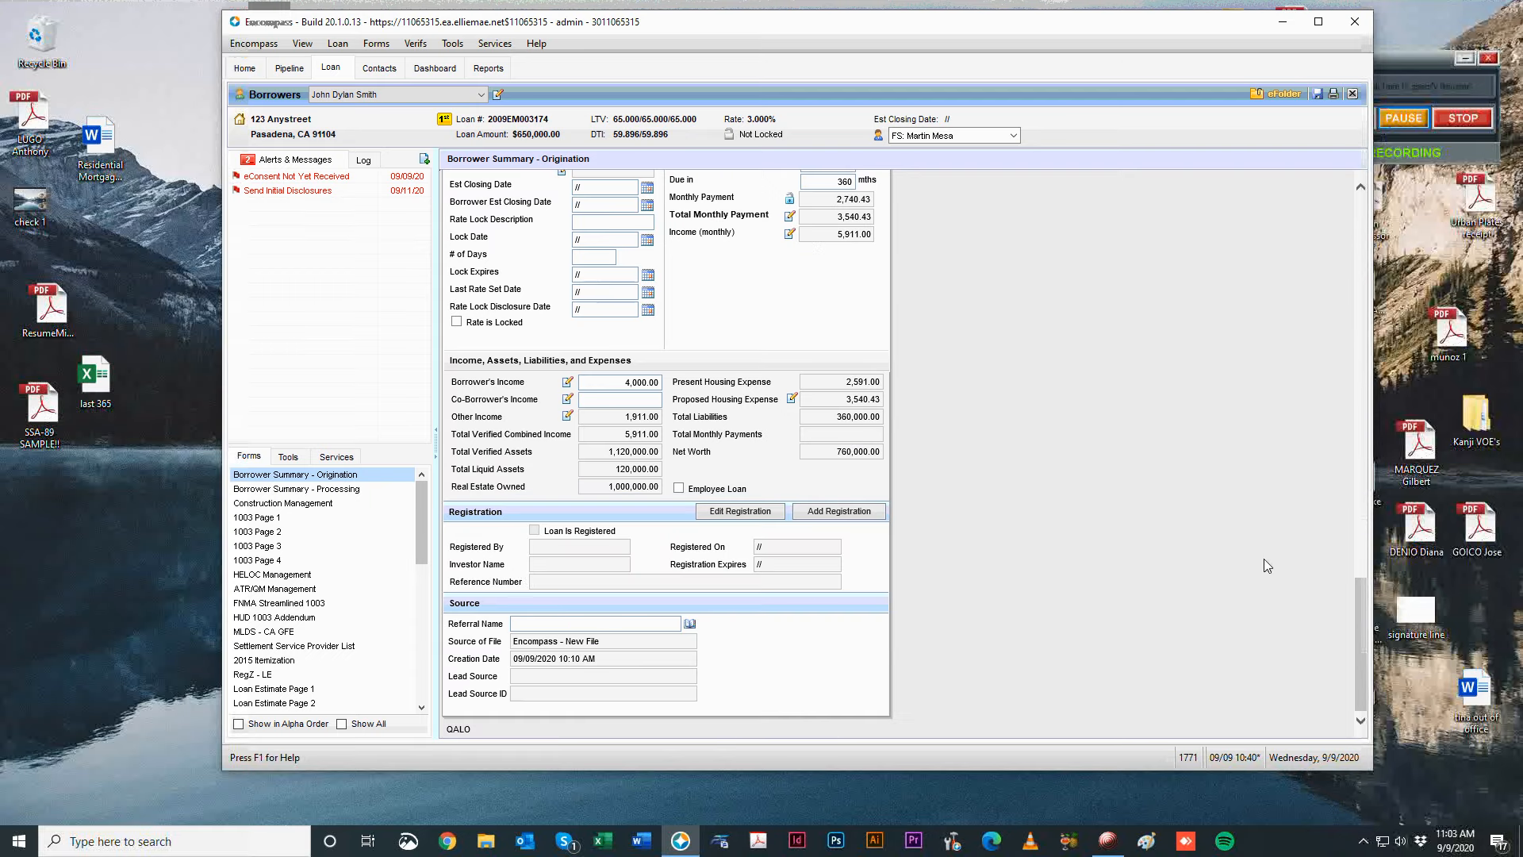
Open 1003 Page 1 and keep Checking/Savings as the down payment source.
{"action": "left_click", "coordinate": [239, 520]}
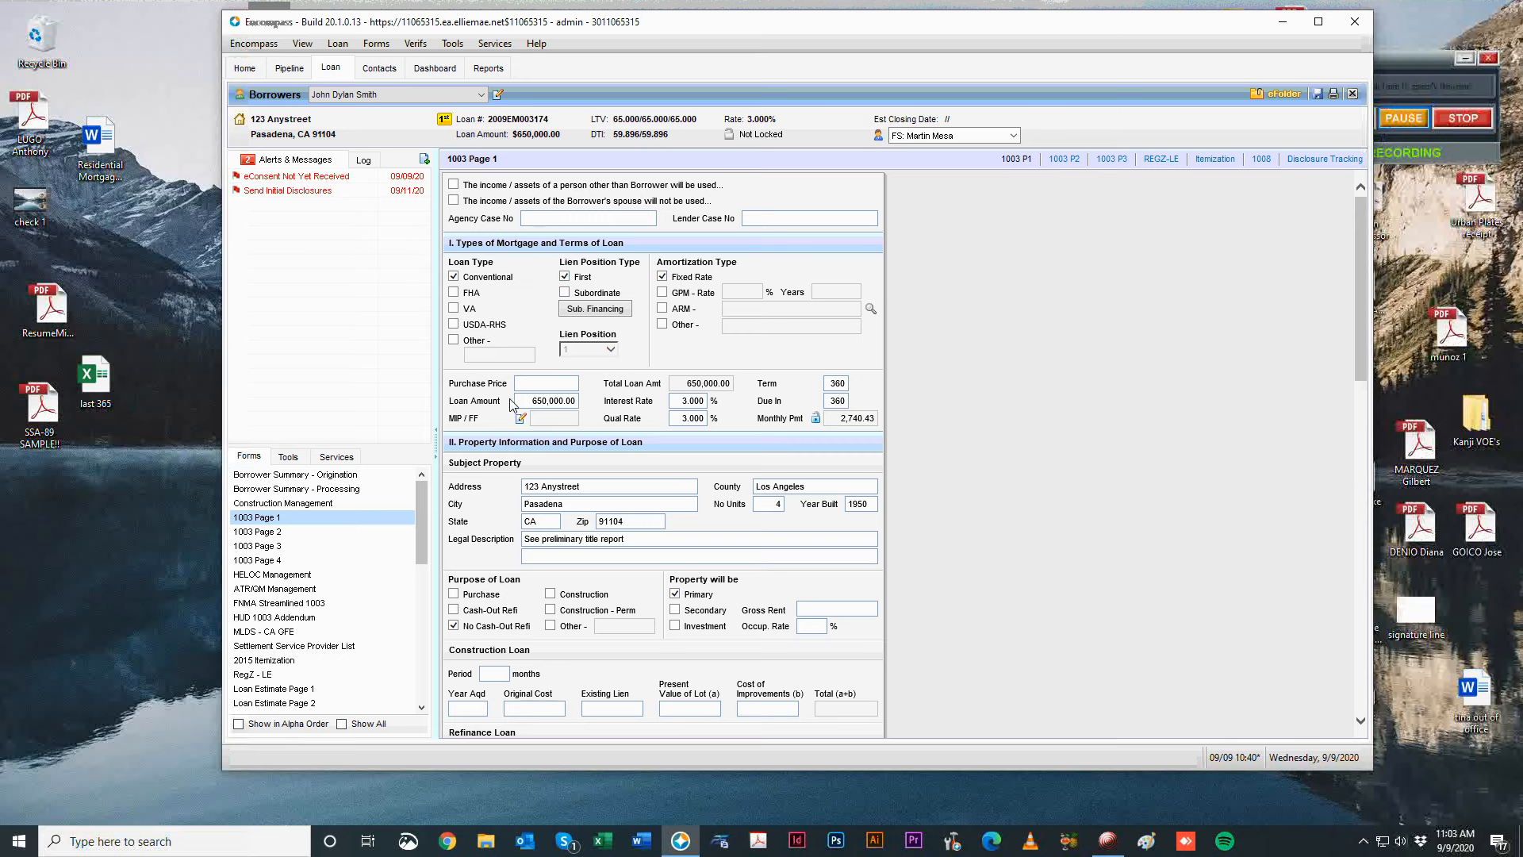
{"action": "scroll", "coordinate": [915, 411], "scroll_direction": "down", "scroll_amount": 2}
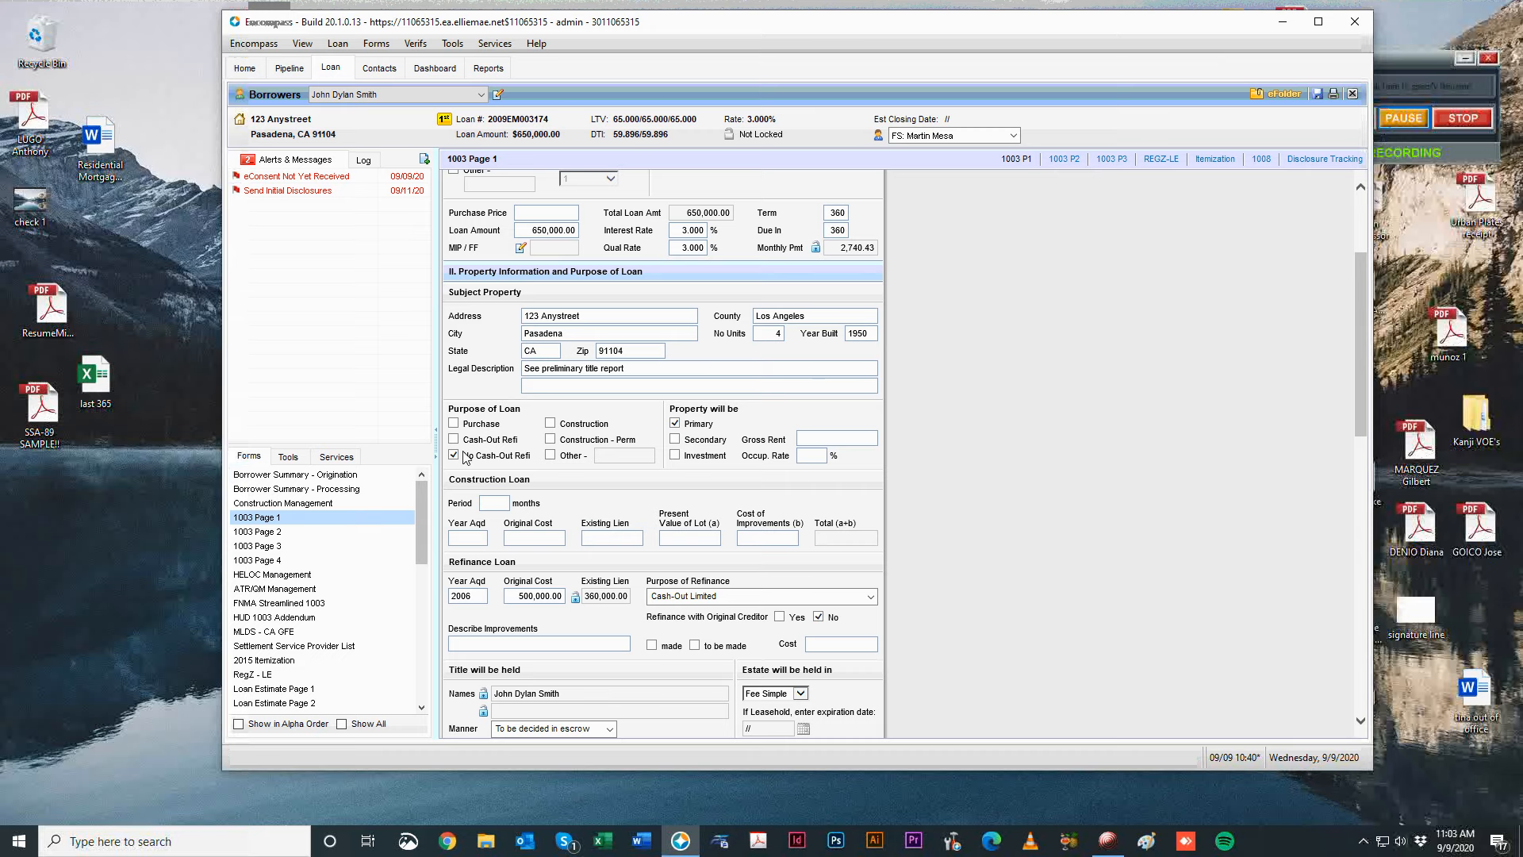
{"action": "scroll", "coordinate": [692, 412], "scroll_direction": "down", "scroll_amount": 2}
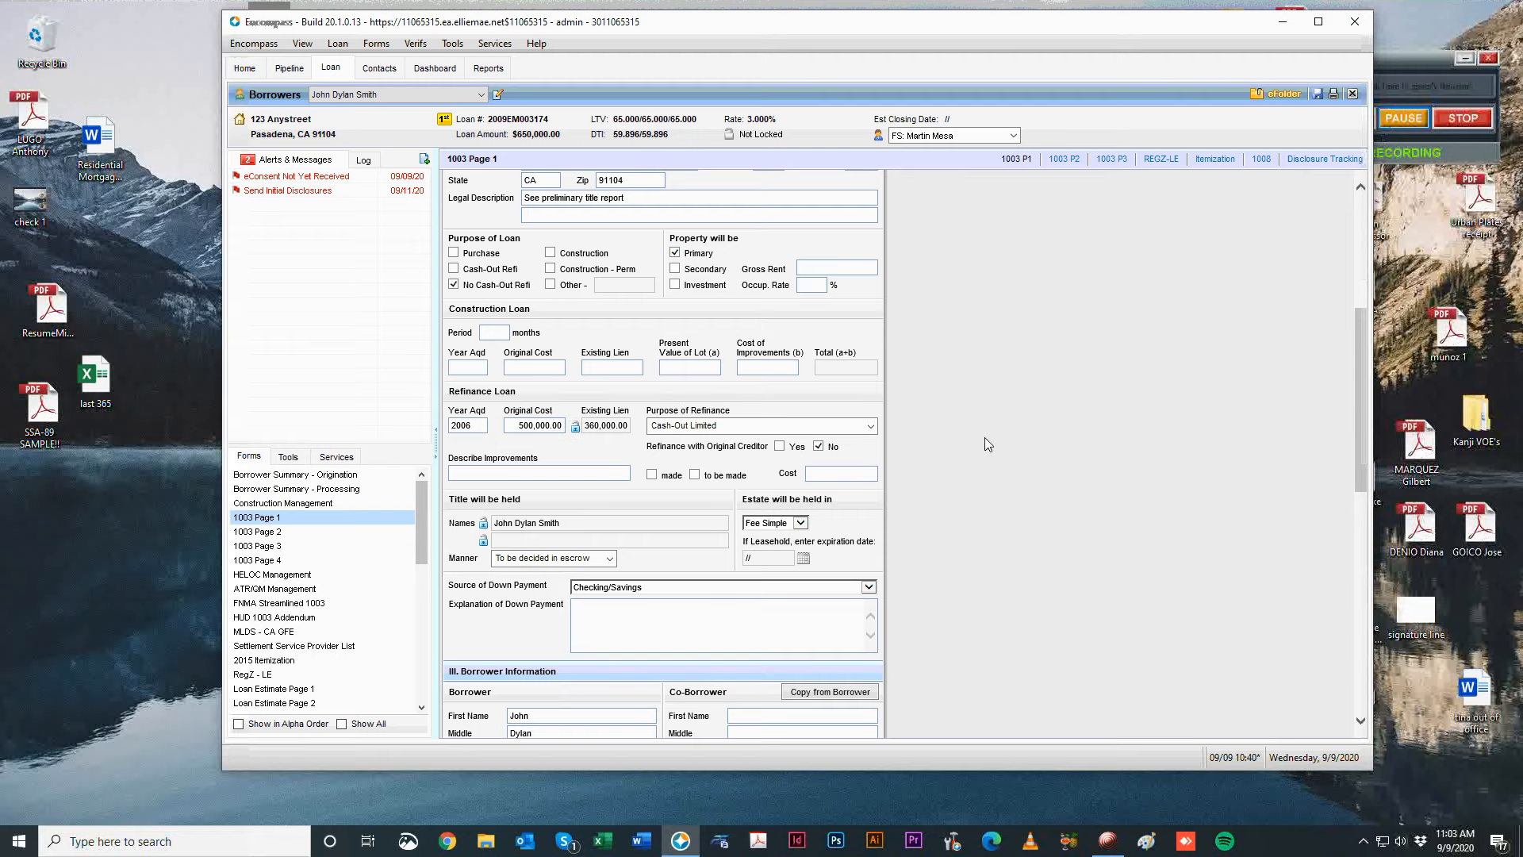
{"action": "scroll", "coordinate": [1001, 436], "scroll_direction": "down", "scroll_amount": 1}
{"action": "scroll", "coordinate": [797, 484], "scroll_direction": "down", "scroll_amount": 2}
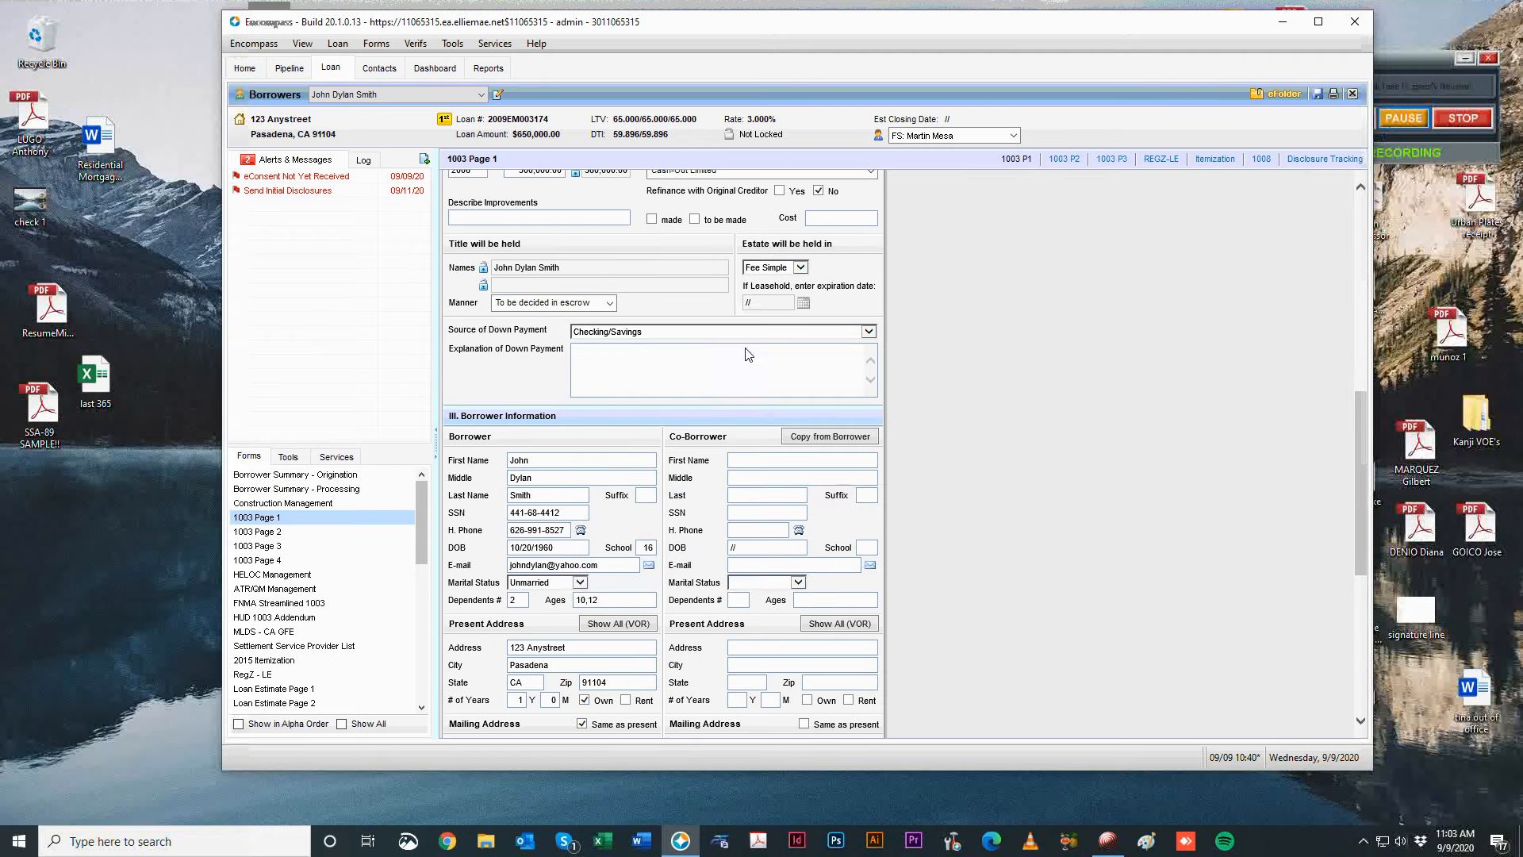
{"action": "left_click", "coordinate": [670, 349]}
{"action": "left_click", "coordinate": [654, 332]}
{"action": "left_click", "coordinate": [1155, 330]}
{"action": "scroll", "coordinate": [896, 474], "scroll_direction": "down", "scroll_amount": 1}
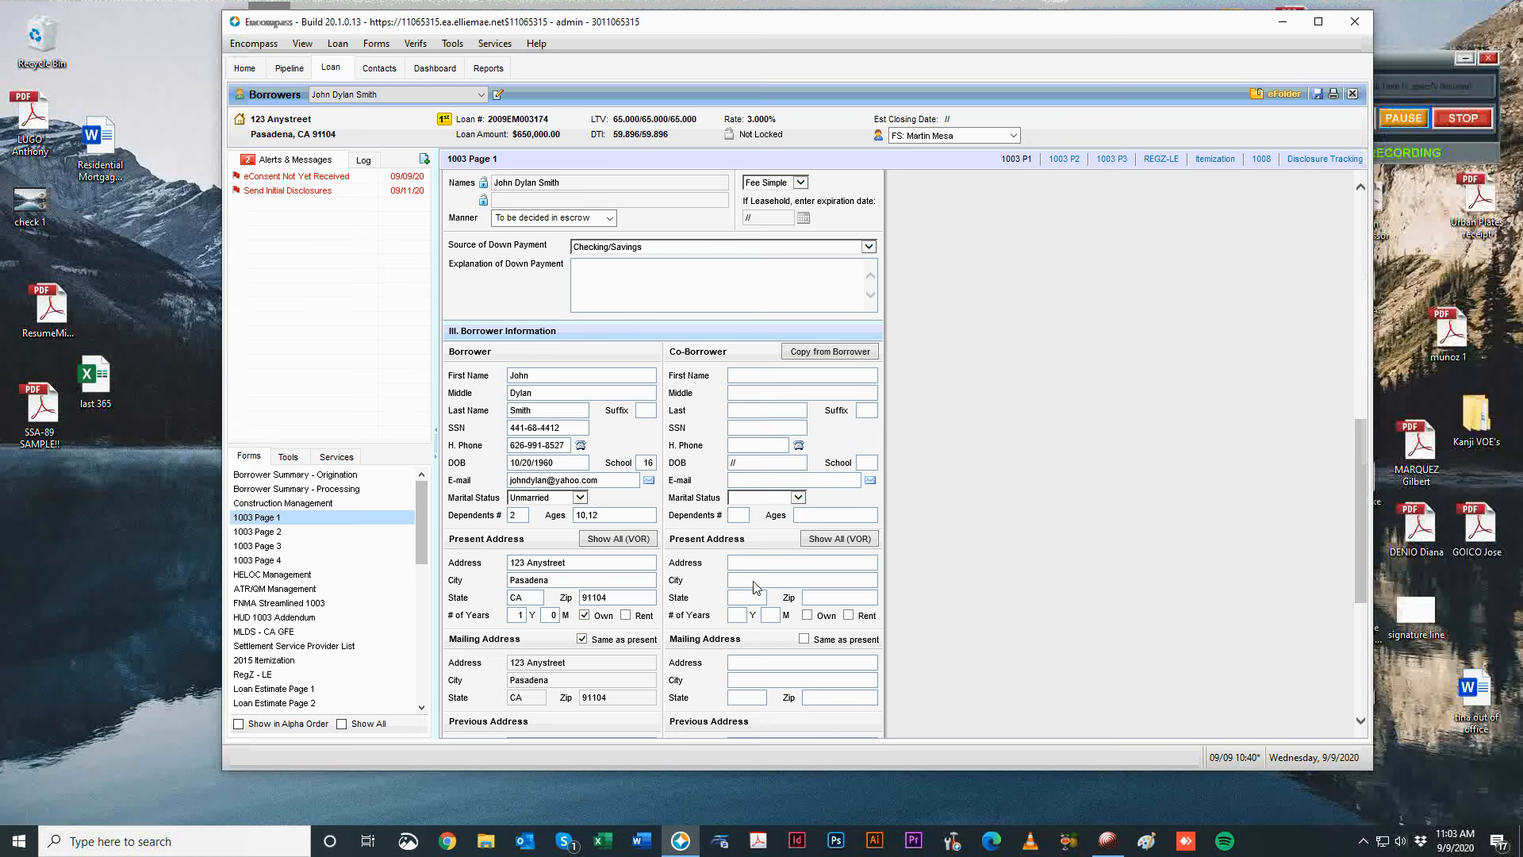
{"action": "scroll", "coordinate": [1020, 491], "scroll_direction": "down", "scroll_amount": 1}
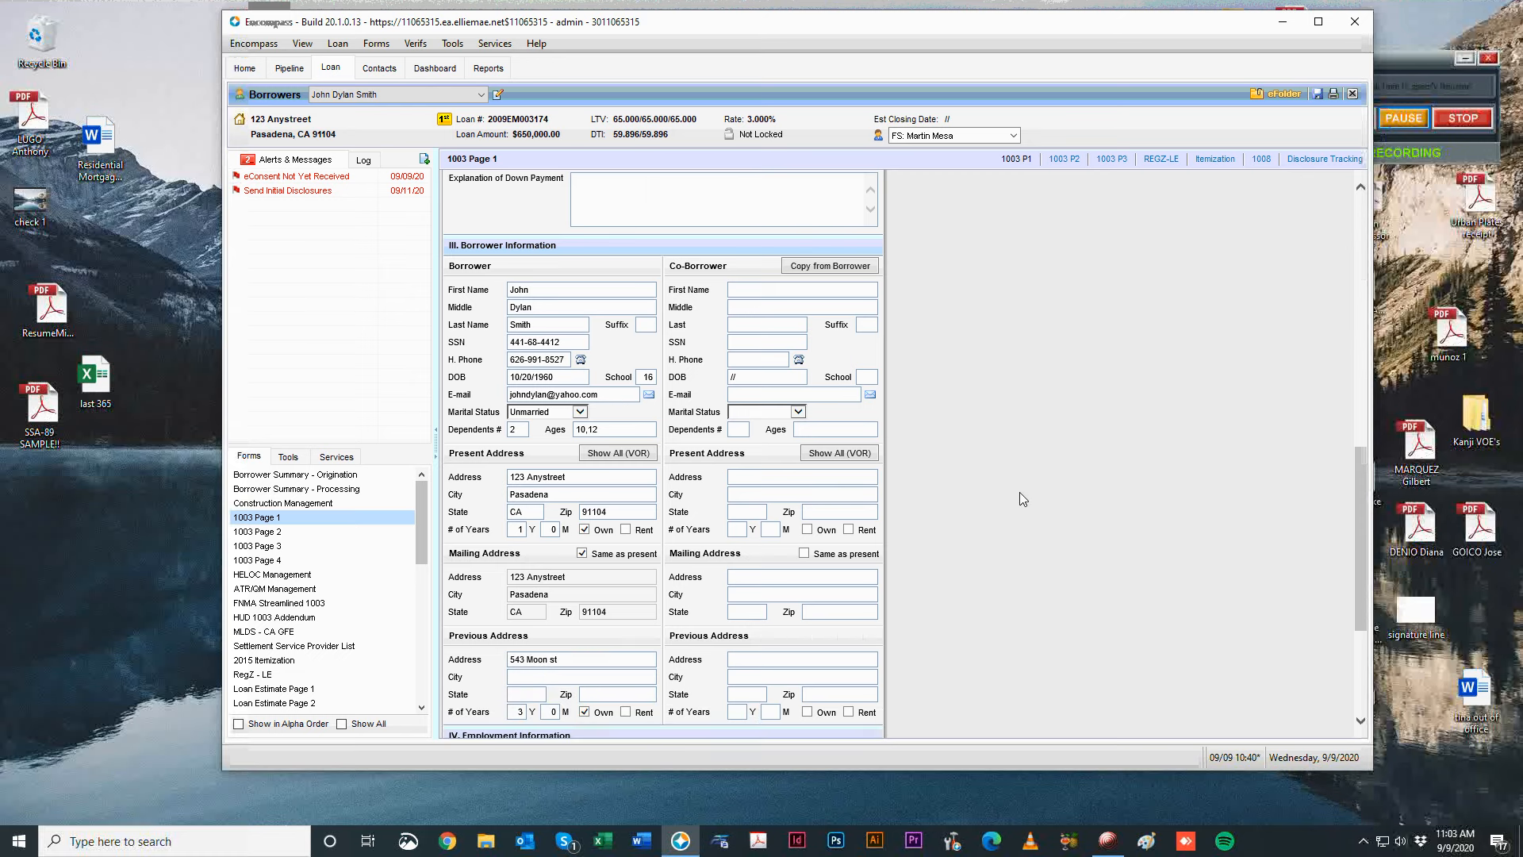
{"action": "scroll", "coordinate": [614, 541], "scroll_direction": "down", "scroll_amount": 3}
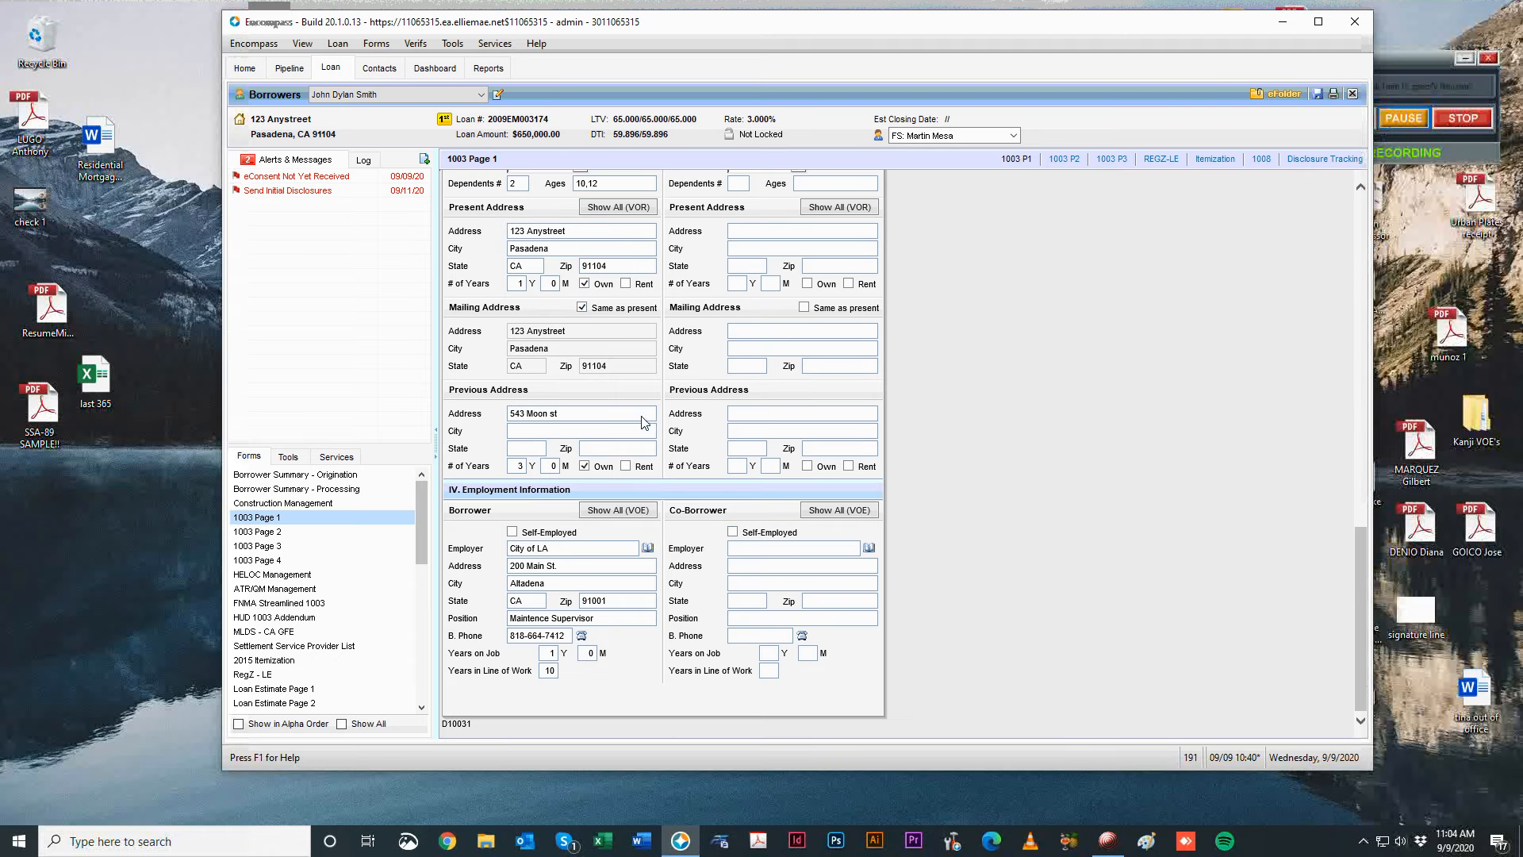
{"action": "left_click", "coordinate": [623, 418]}
{"action": "left_click", "coordinate": [611, 509]}
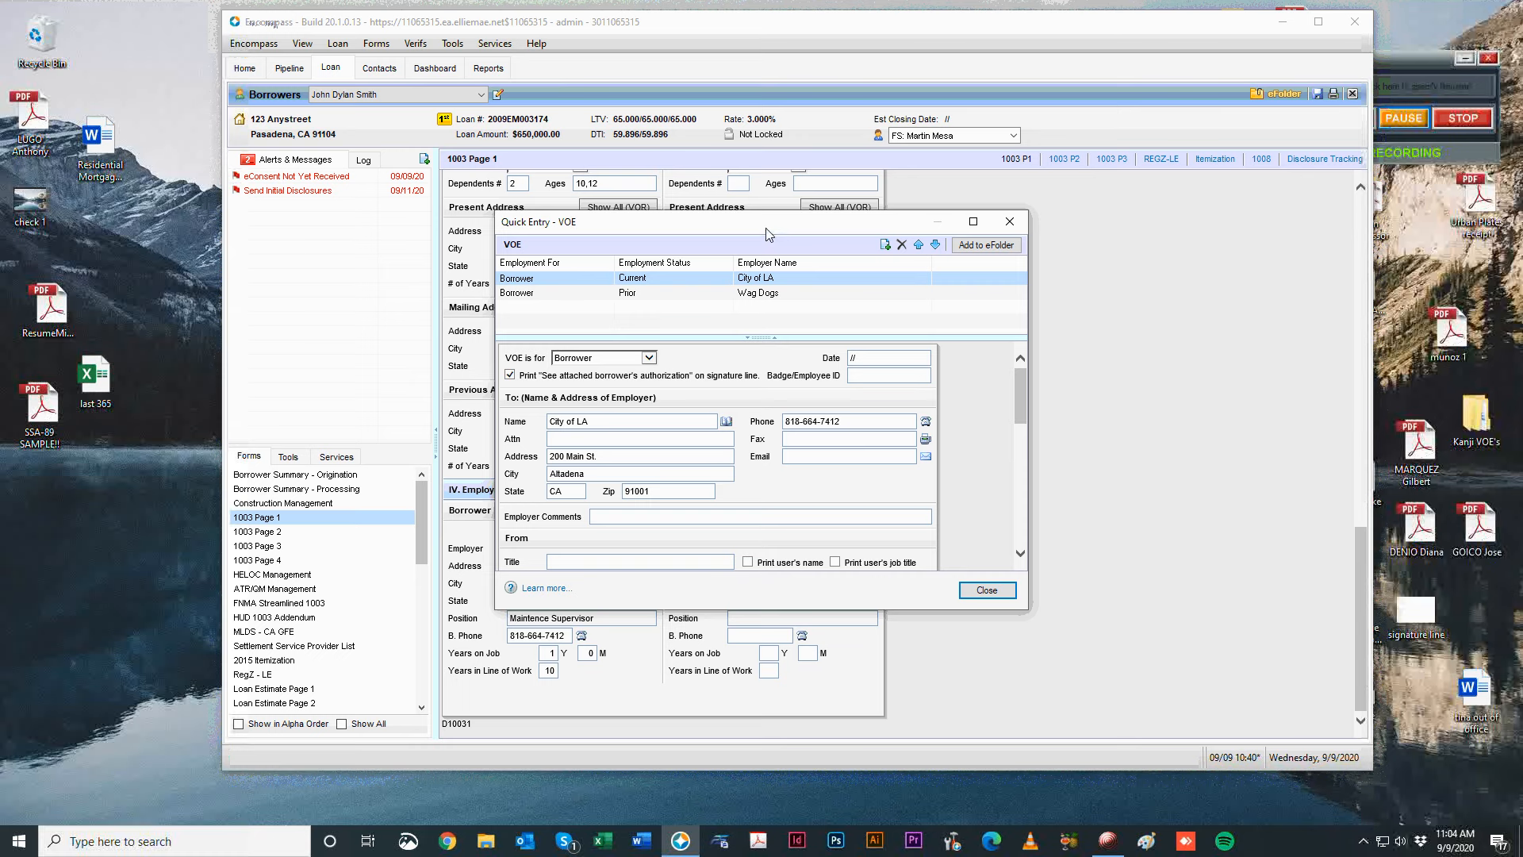
{"action": "left_click_drag", "start_coordinate": [756, 228], "coordinate": [767, 205]}
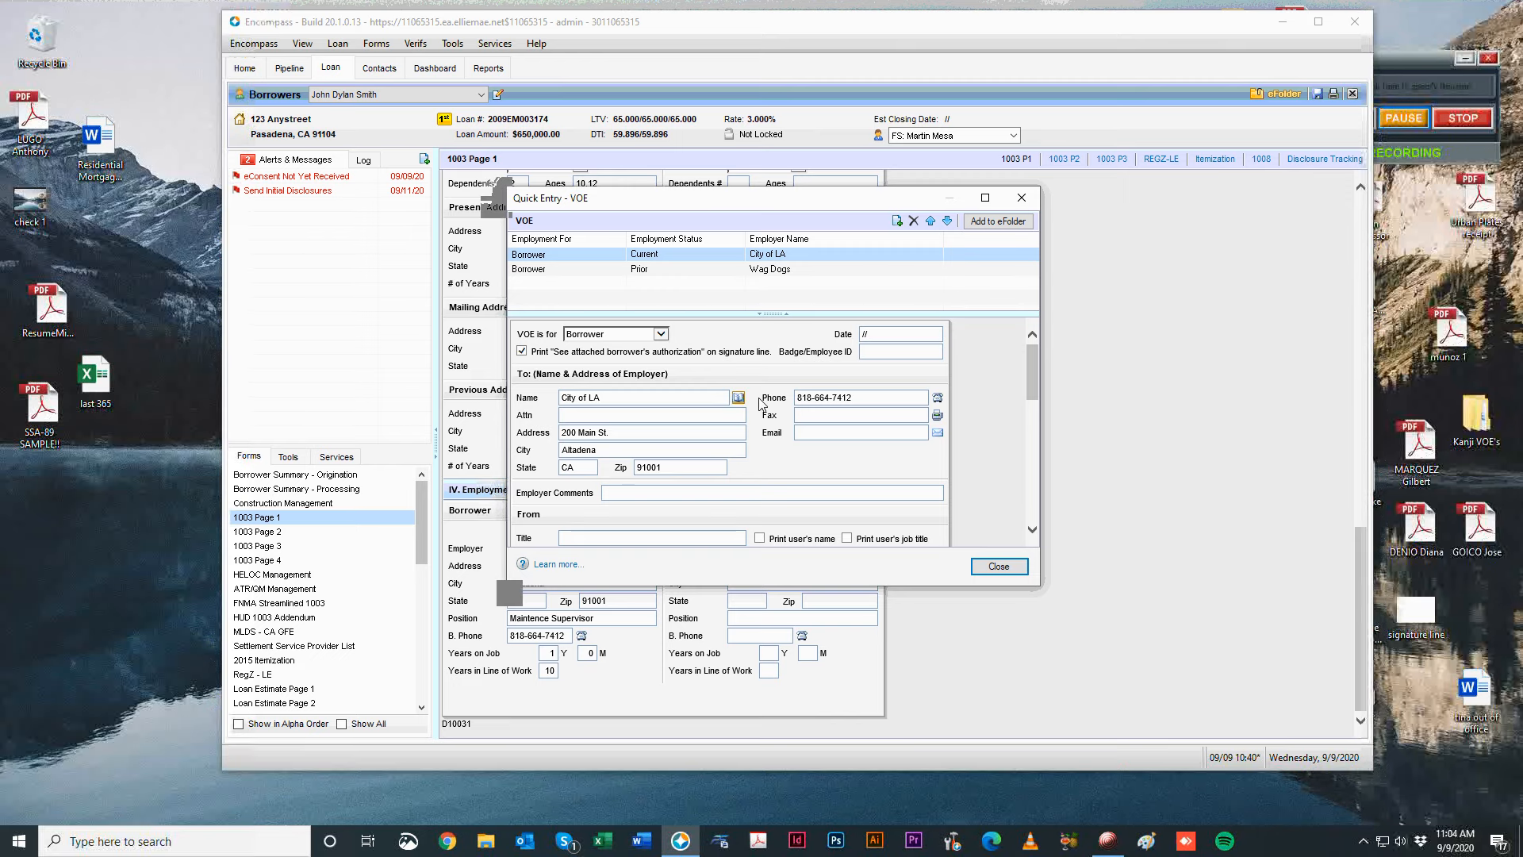
{"action": "scroll", "coordinate": [846, 332], "scroll_direction": "down", "scroll_amount": 3}
{"action": "scroll", "coordinate": [537, 427], "scroll_direction": "down", "scroll_amount": 3}
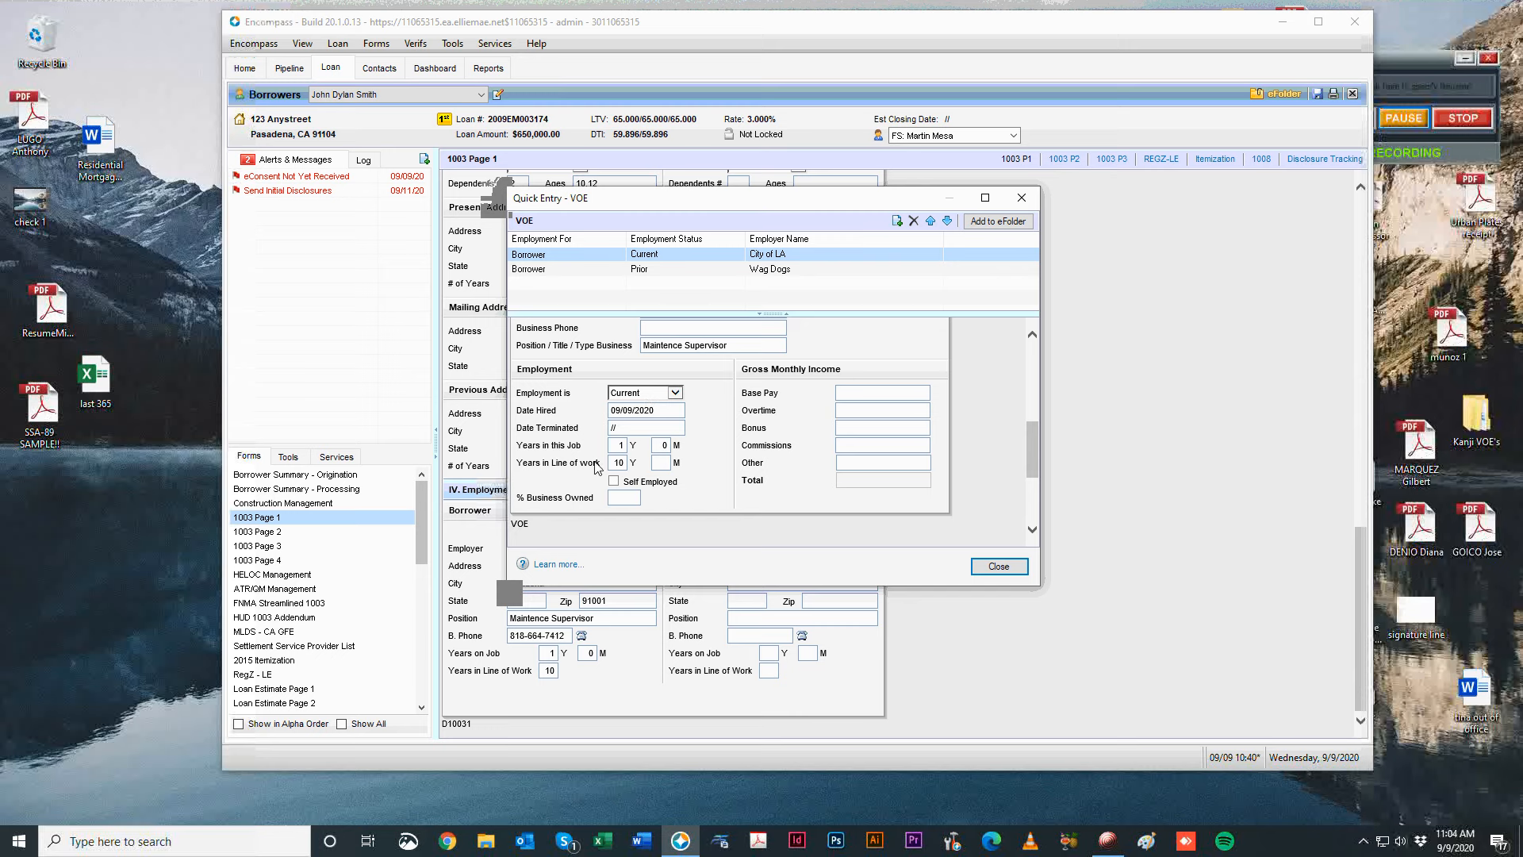
Open 1003 Page 2, keep Social Security/Disability Income as other income, and scroll toward Assets.
{"action": "left_click", "coordinate": [1021, 201]}
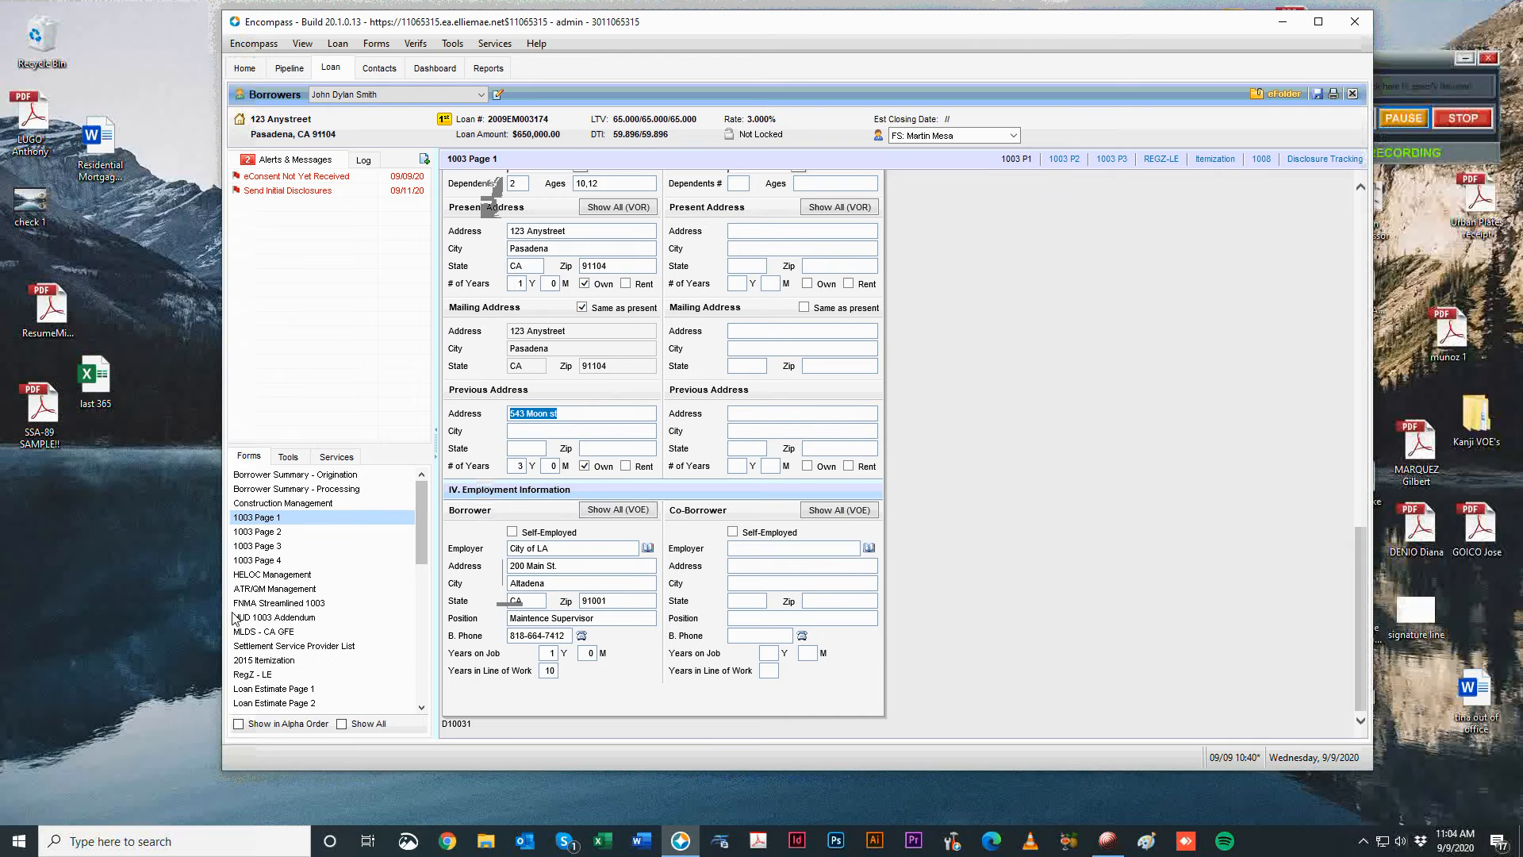
{"action": "left_click", "coordinate": [362, 532]}
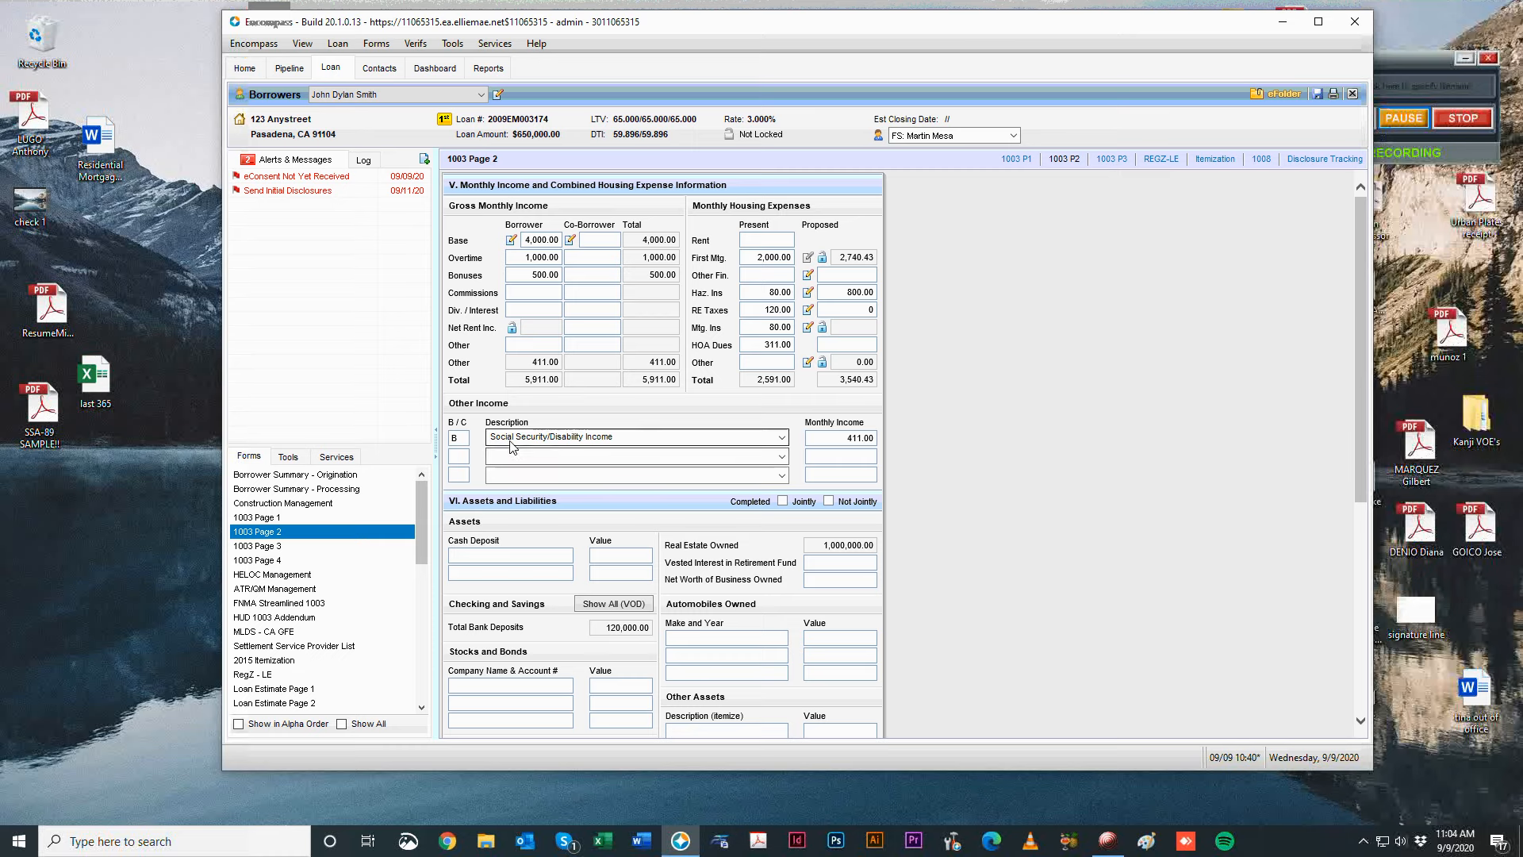
{"action": "left_click", "coordinate": [782, 437]}
{"action": "left_click", "coordinate": [1022, 400]}
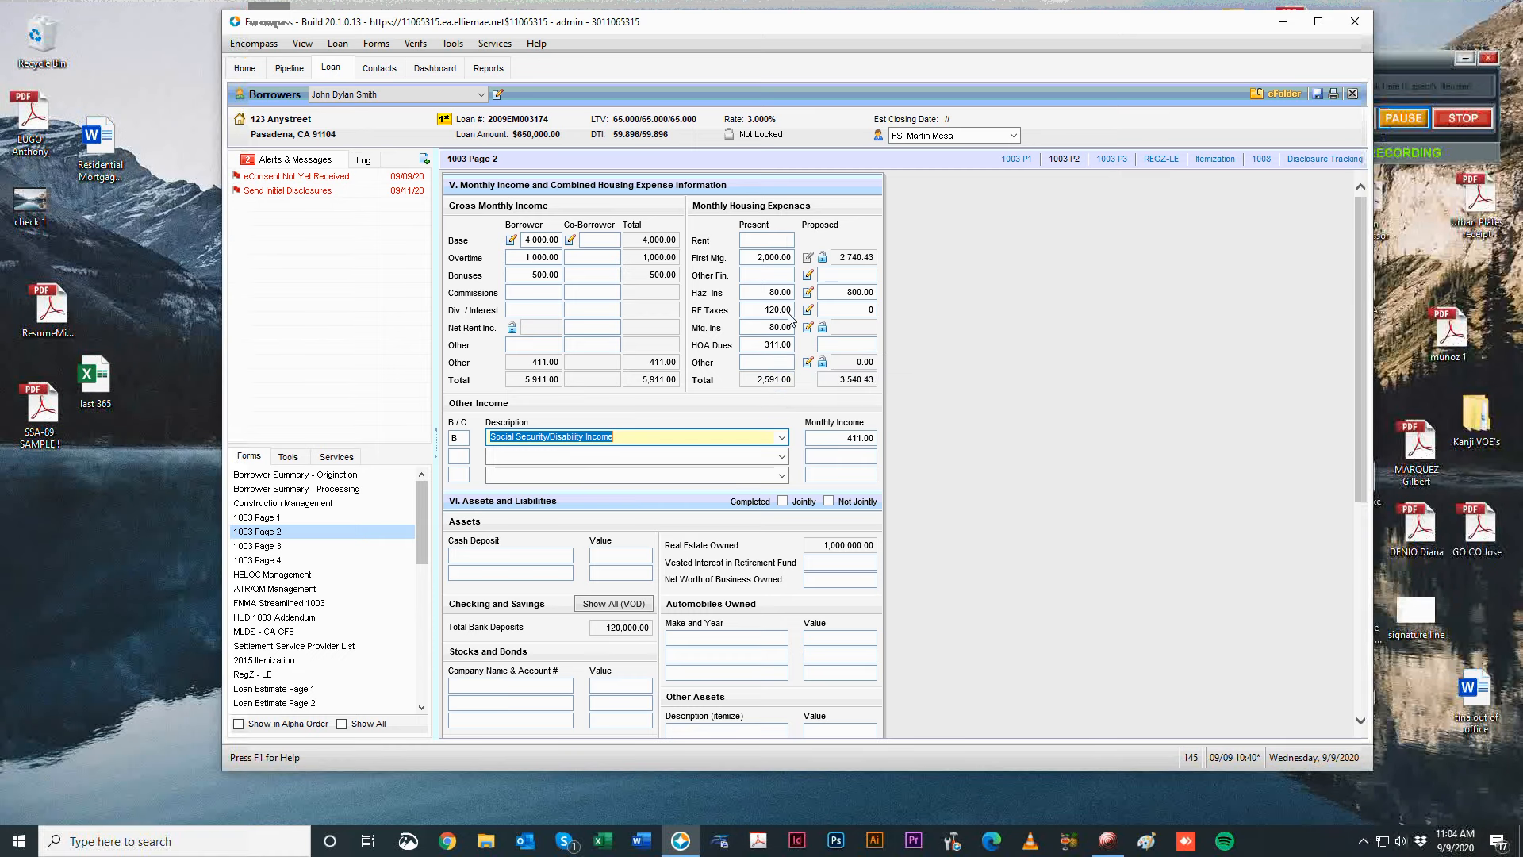
{"action": "scroll", "coordinate": [752, 449], "scroll_direction": "down", "scroll_amount": 3}
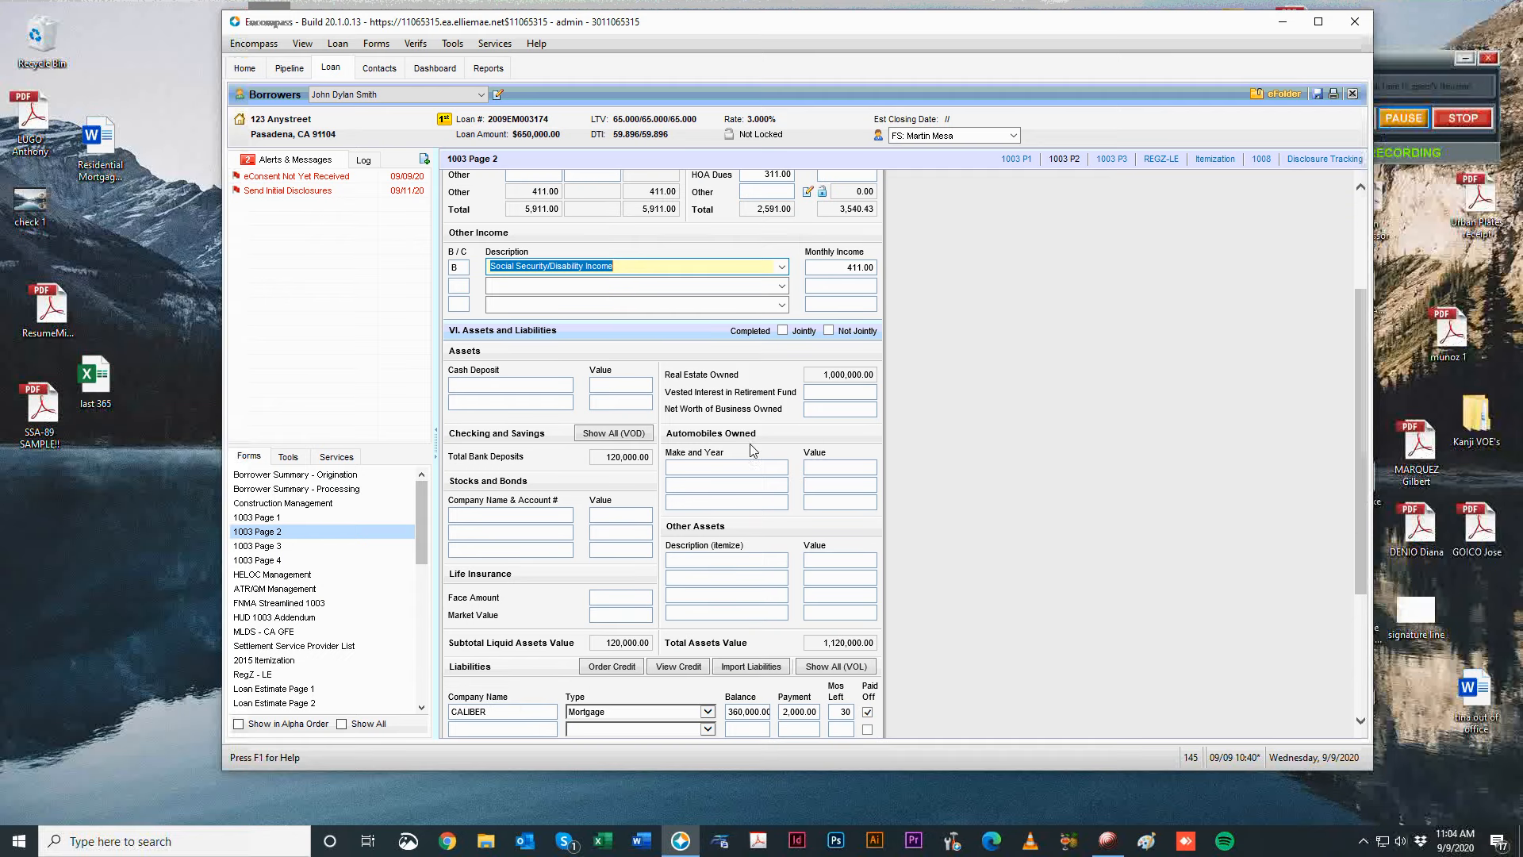
Review the IRA FIDELITY and Chase deposits and make Chase's second account a Savings Account.
{"action": "left_click", "coordinate": [597, 432]}
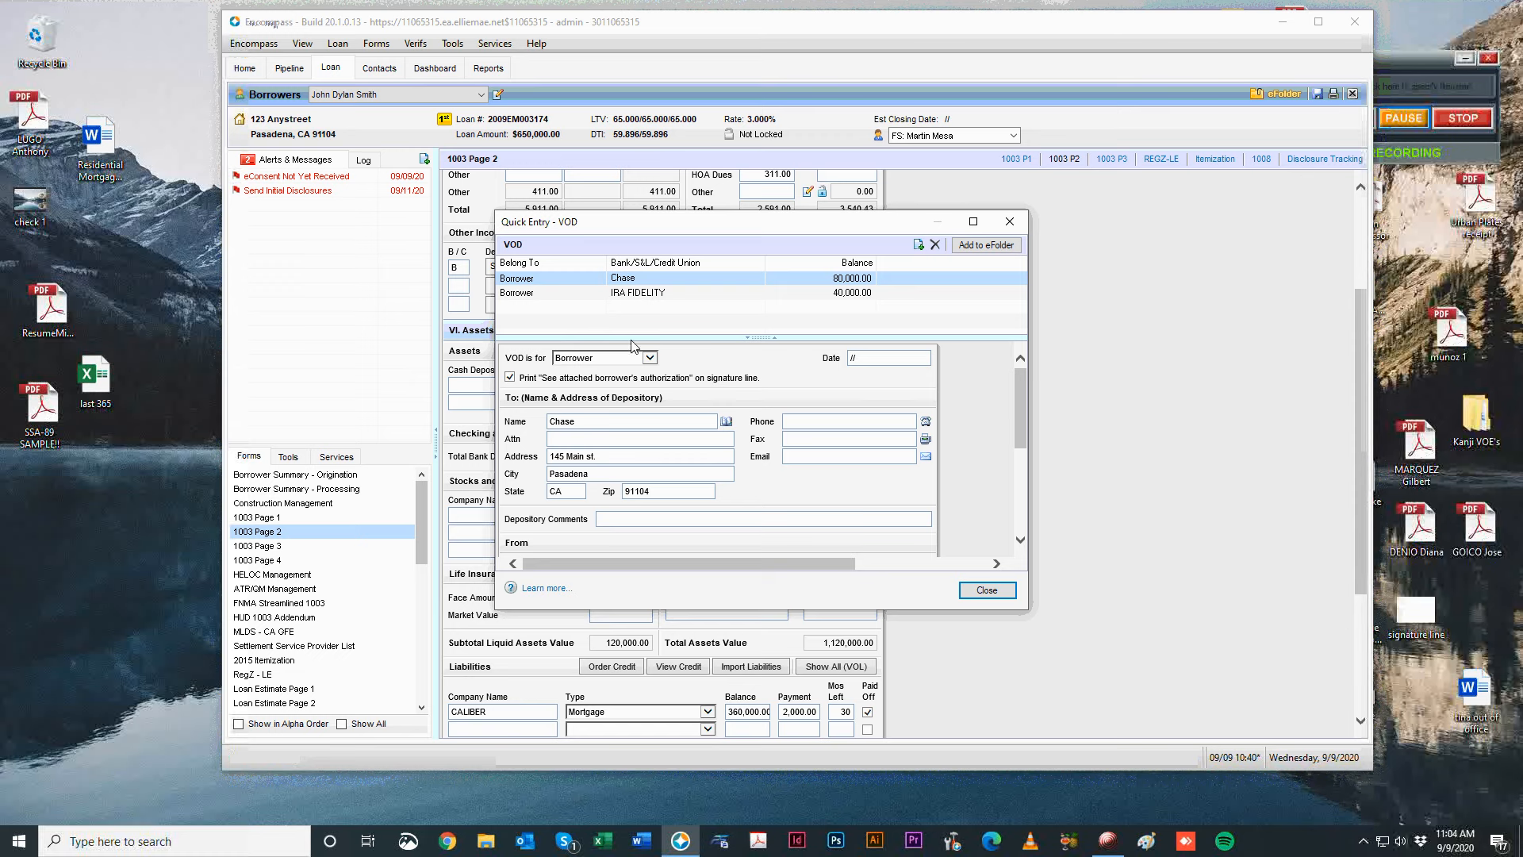
{"action": "left_click", "coordinate": [591, 358]}
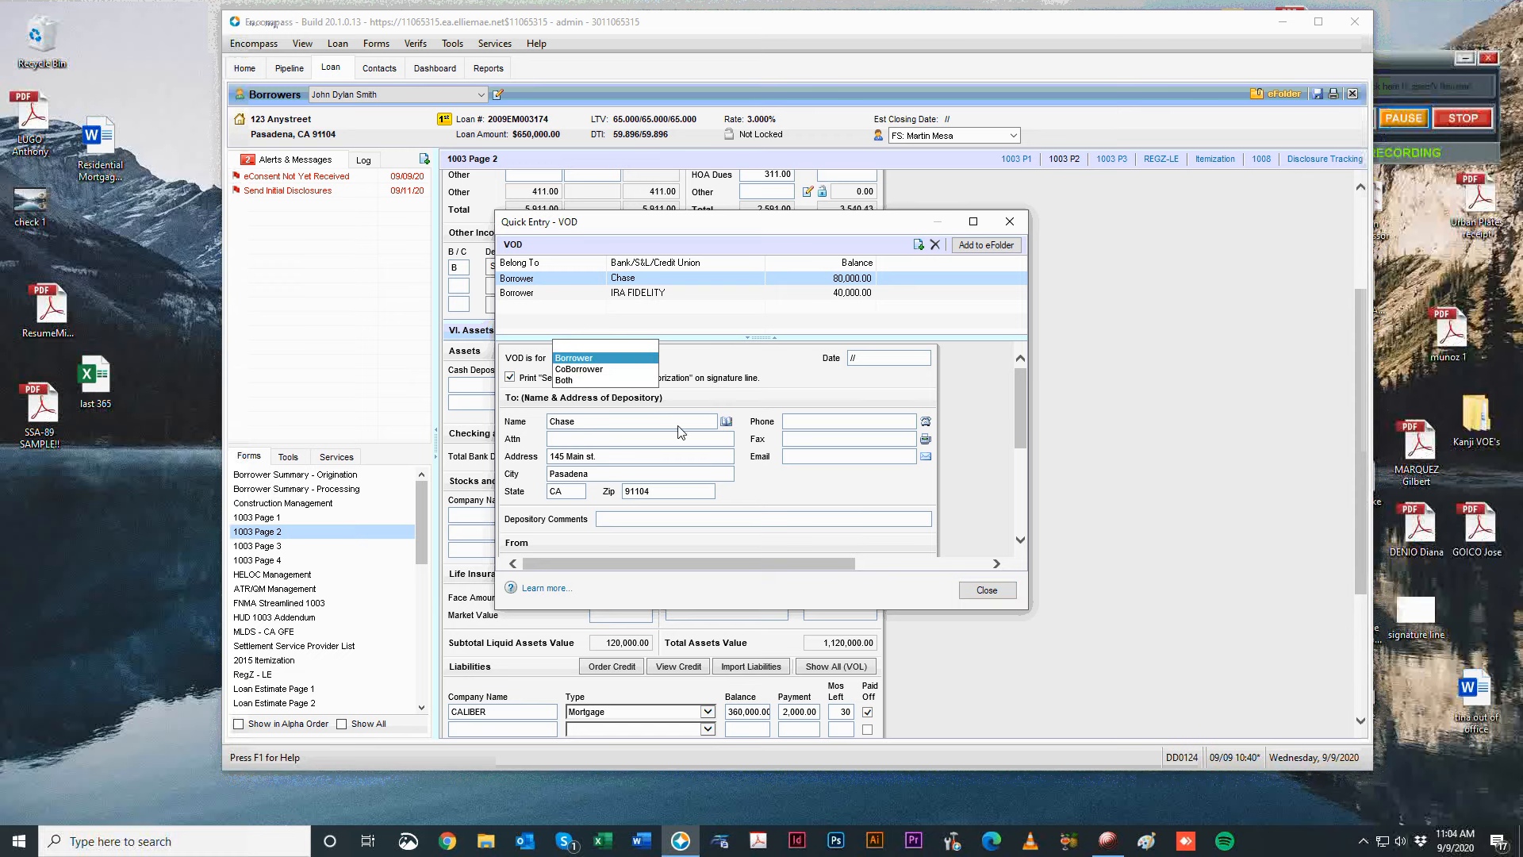
{"action": "left_click", "coordinate": [822, 482]}
{"action": "scroll", "coordinate": [748, 516], "scroll_direction": "down", "scroll_amount": 3}
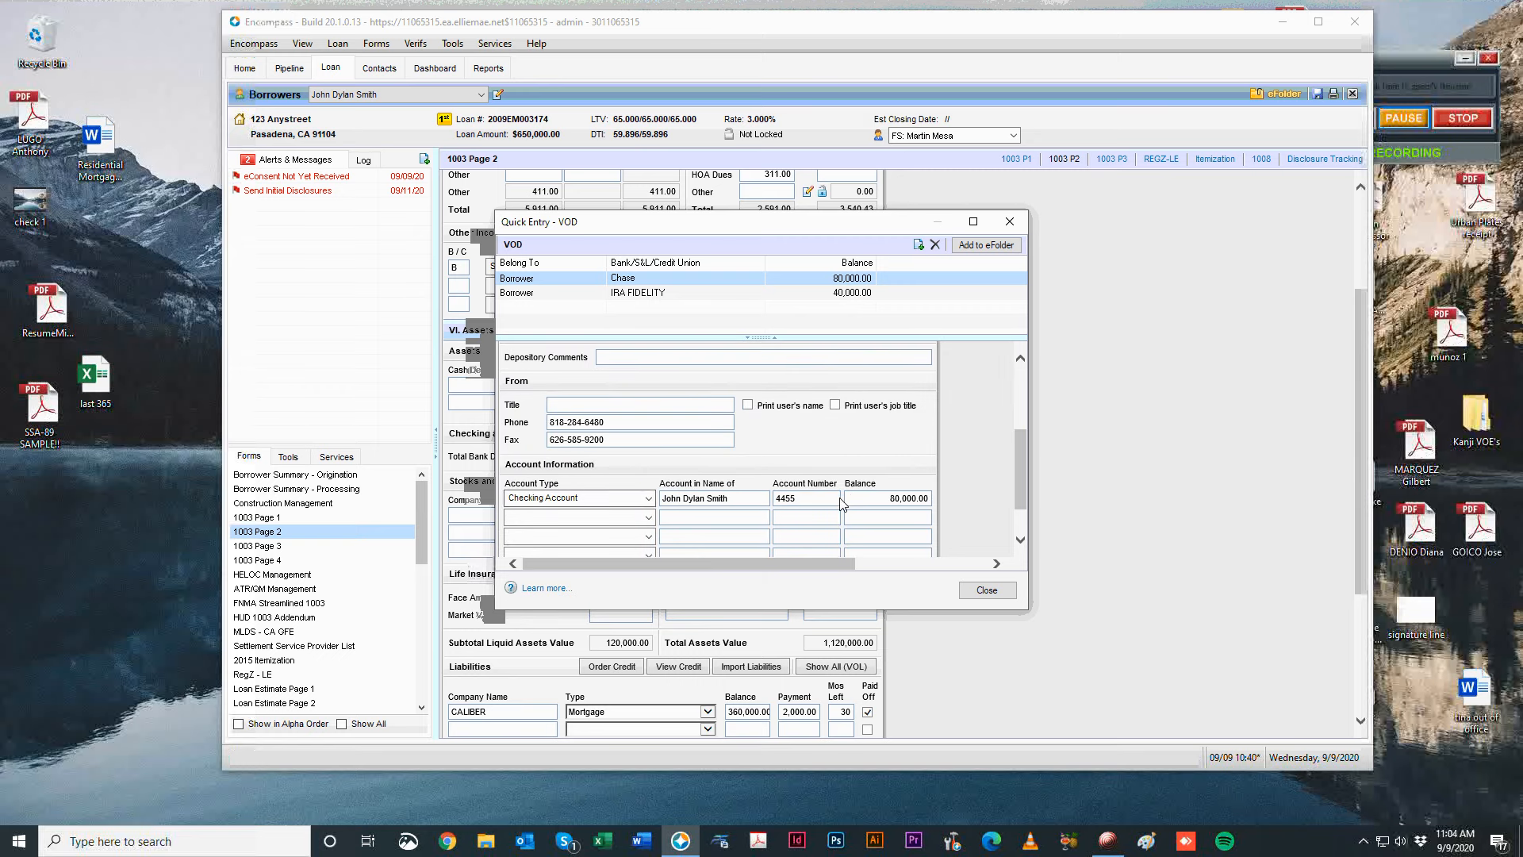
{"action": "scroll", "coordinate": [937, 417], "scroll_direction": "down", "scroll_amount": 1}
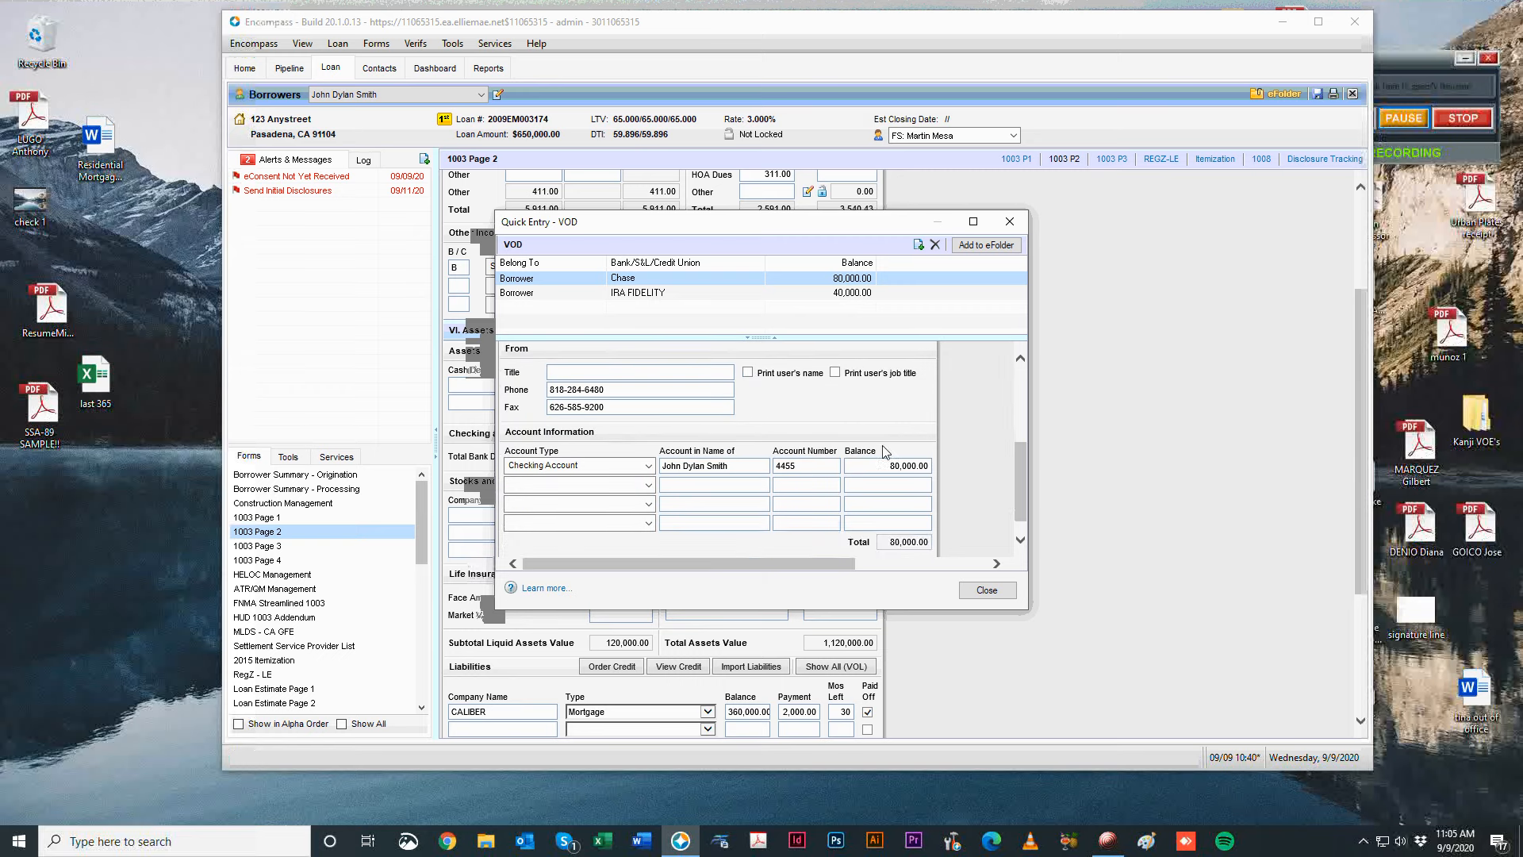
{"action": "left_click", "coordinate": [750, 294]}
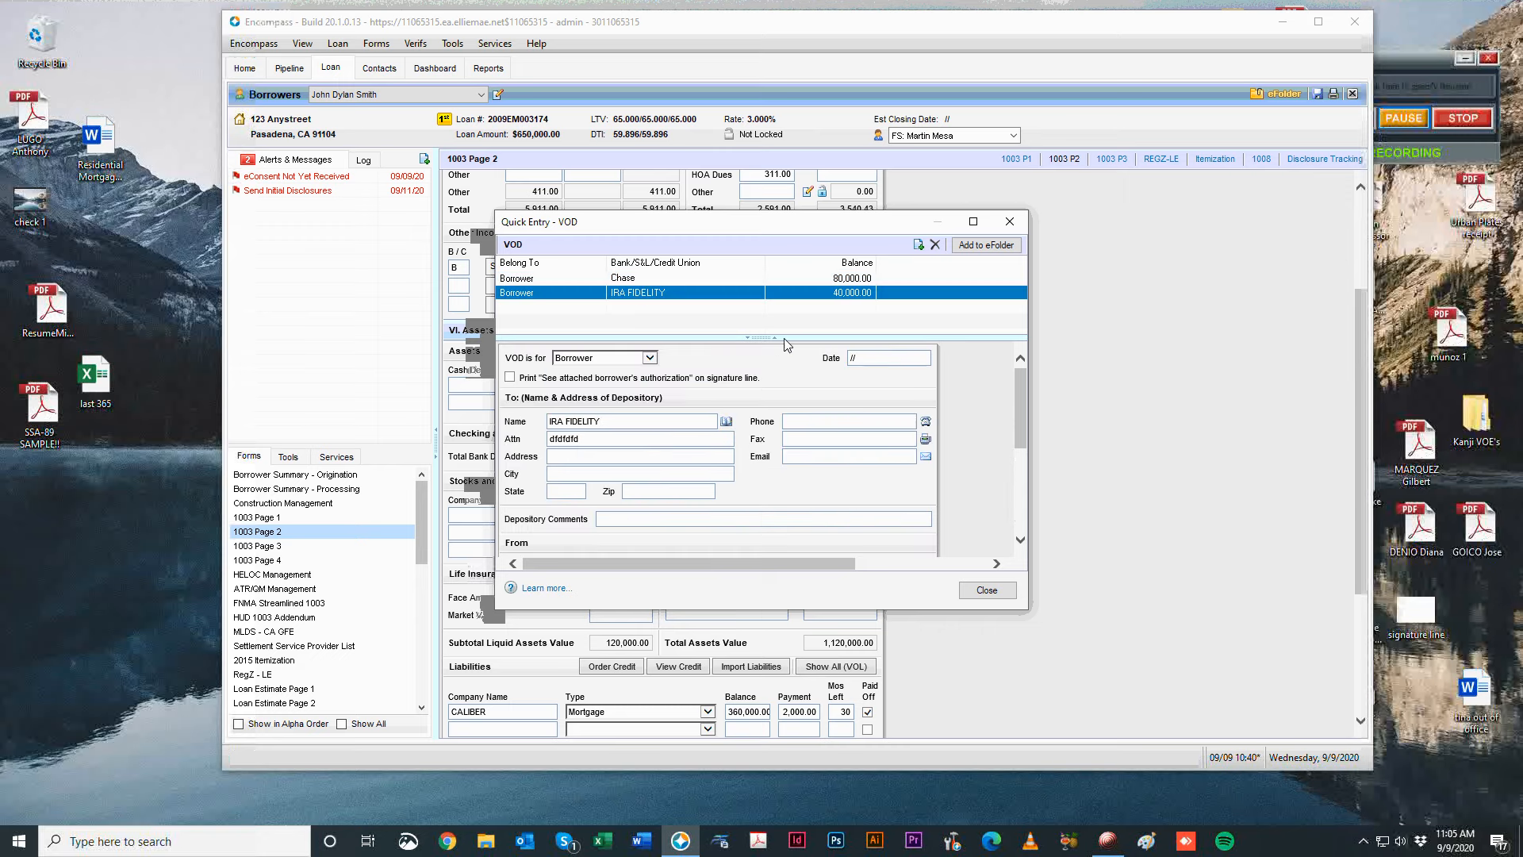
{"action": "left_click", "coordinate": [644, 278]}
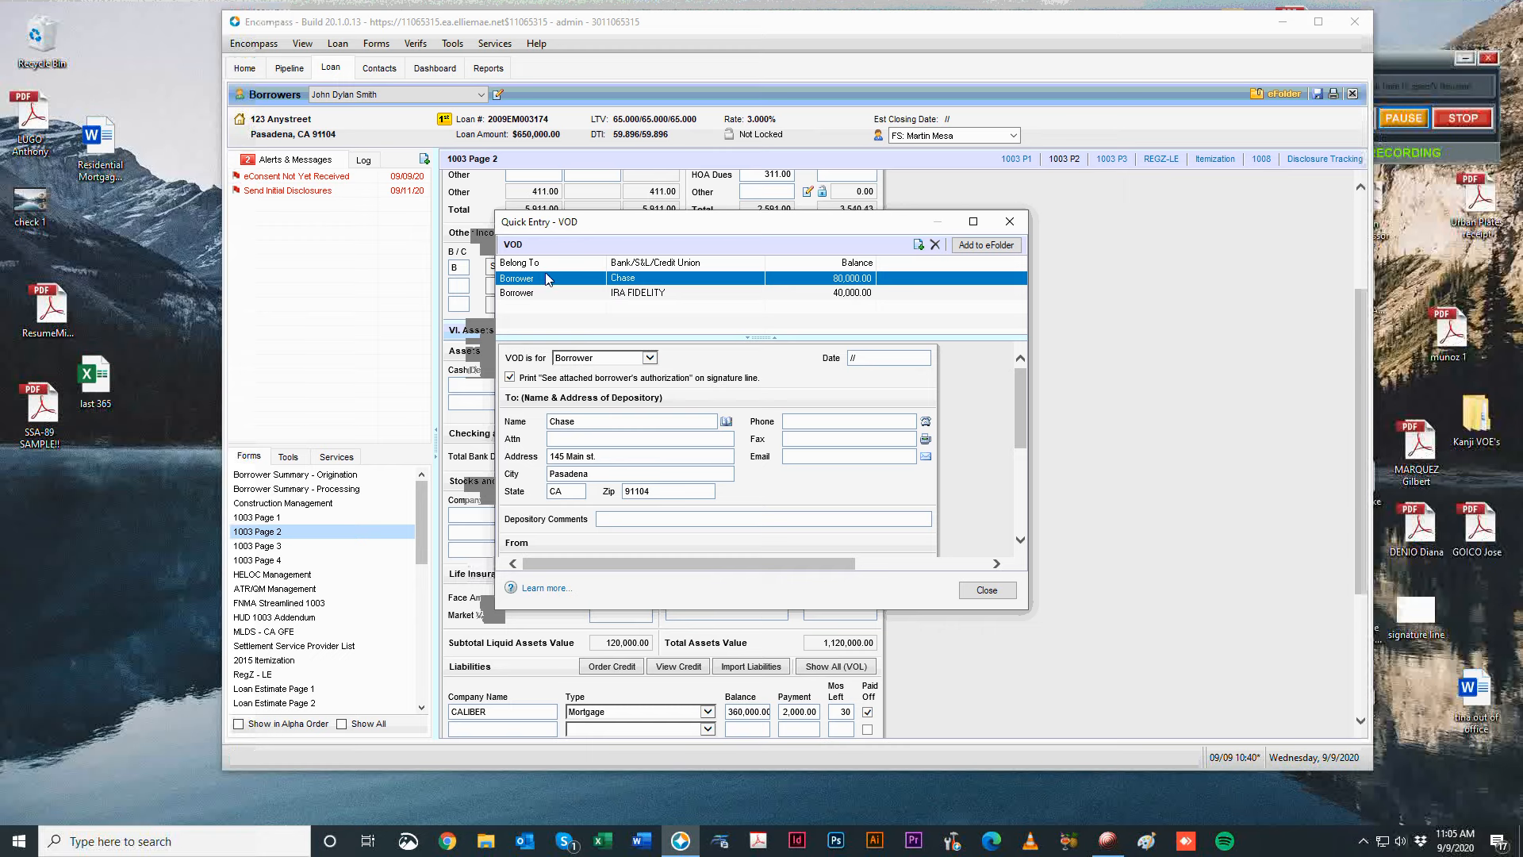
{"action": "scroll", "coordinate": [714, 444], "scroll_direction": "down", "scroll_amount": 3}
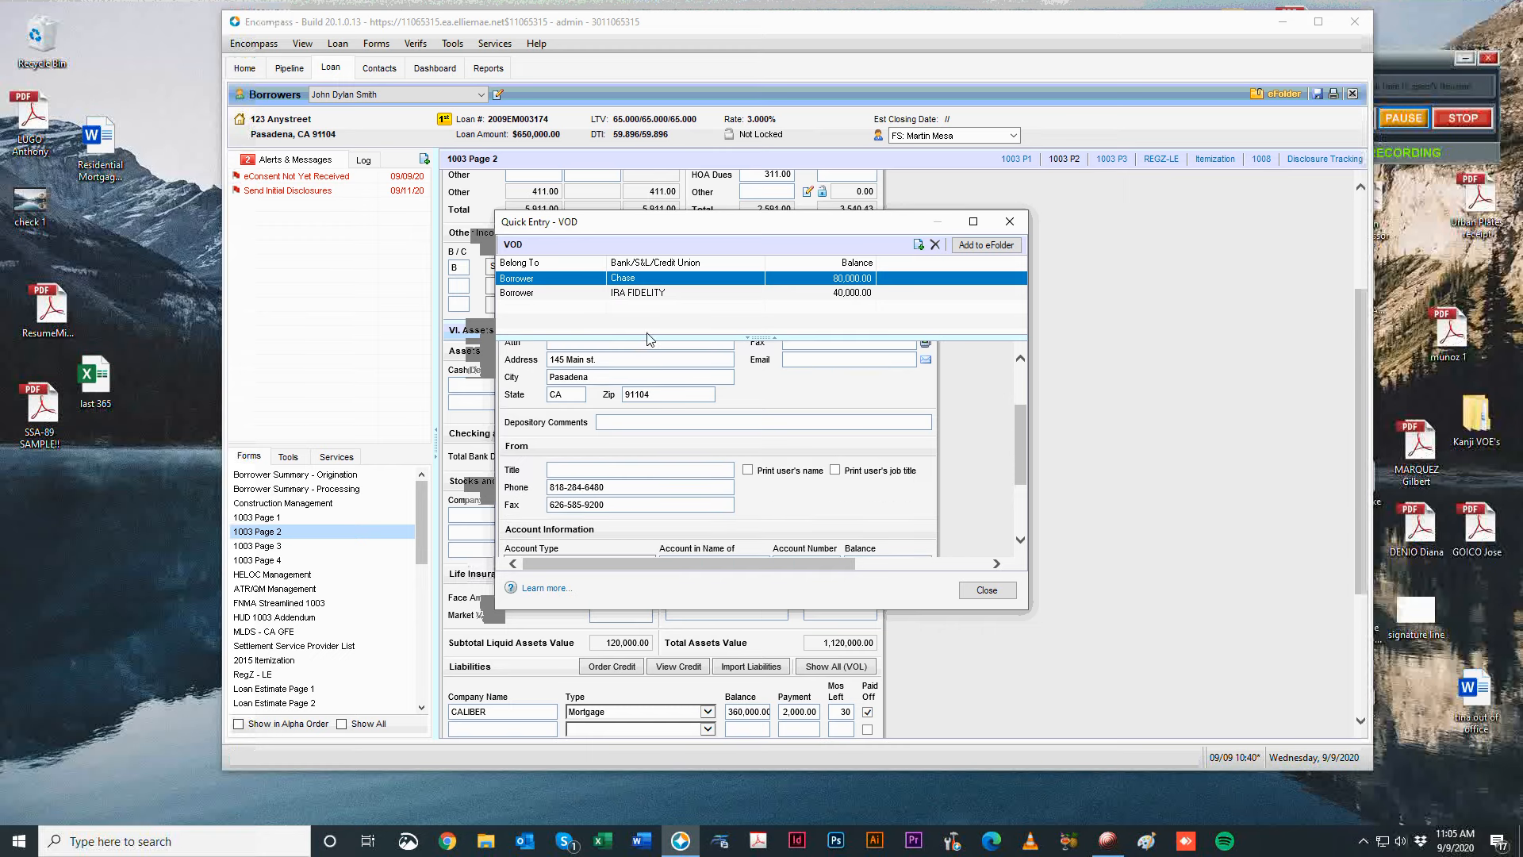
{"action": "scroll", "coordinate": [762, 396], "scroll_direction": "down", "scroll_amount": 2}
{"action": "left_click", "coordinate": [648, 517]}
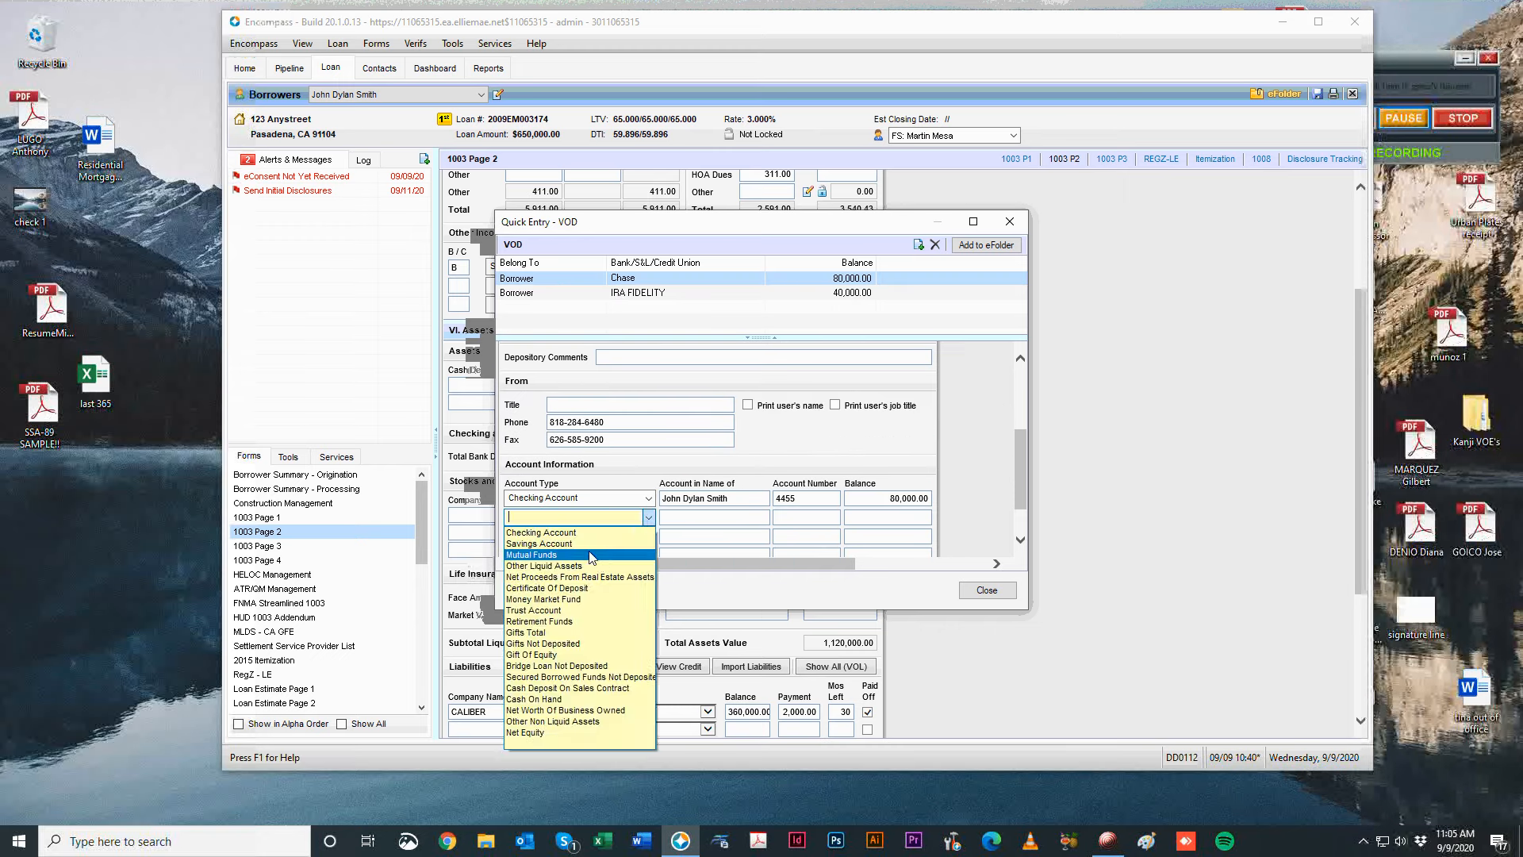
{"action": "left_click", "coordinate": [555, 543]}
{"action": "left_click", "coordinate": [809, 520]}
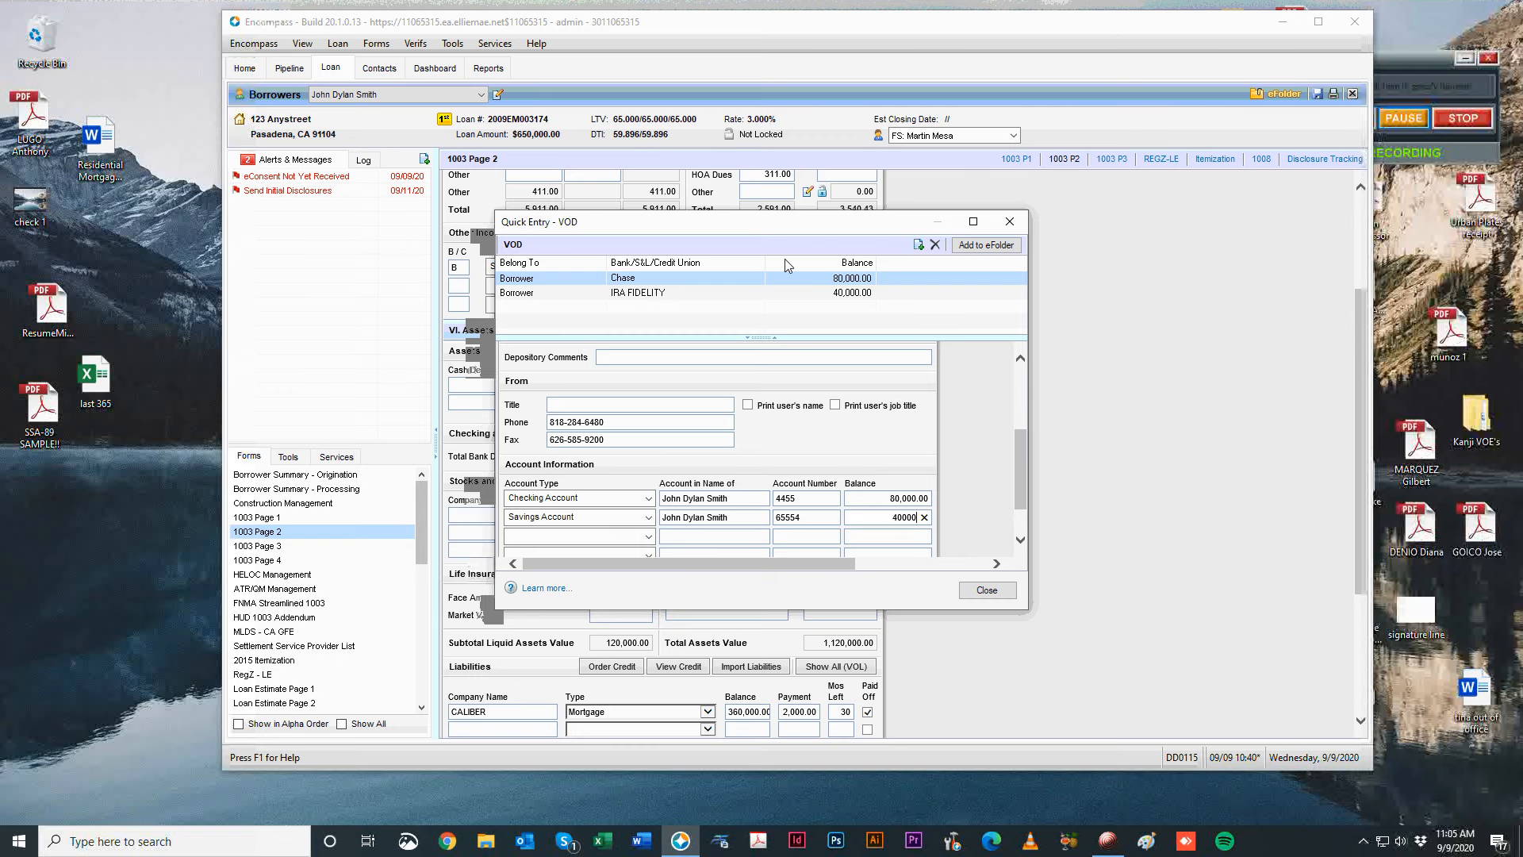
Assign the IRA FIDELITY deposit to Both borrowers and close the deposit entry.
{"action": "left_click", "coordinate": [624, 292]}
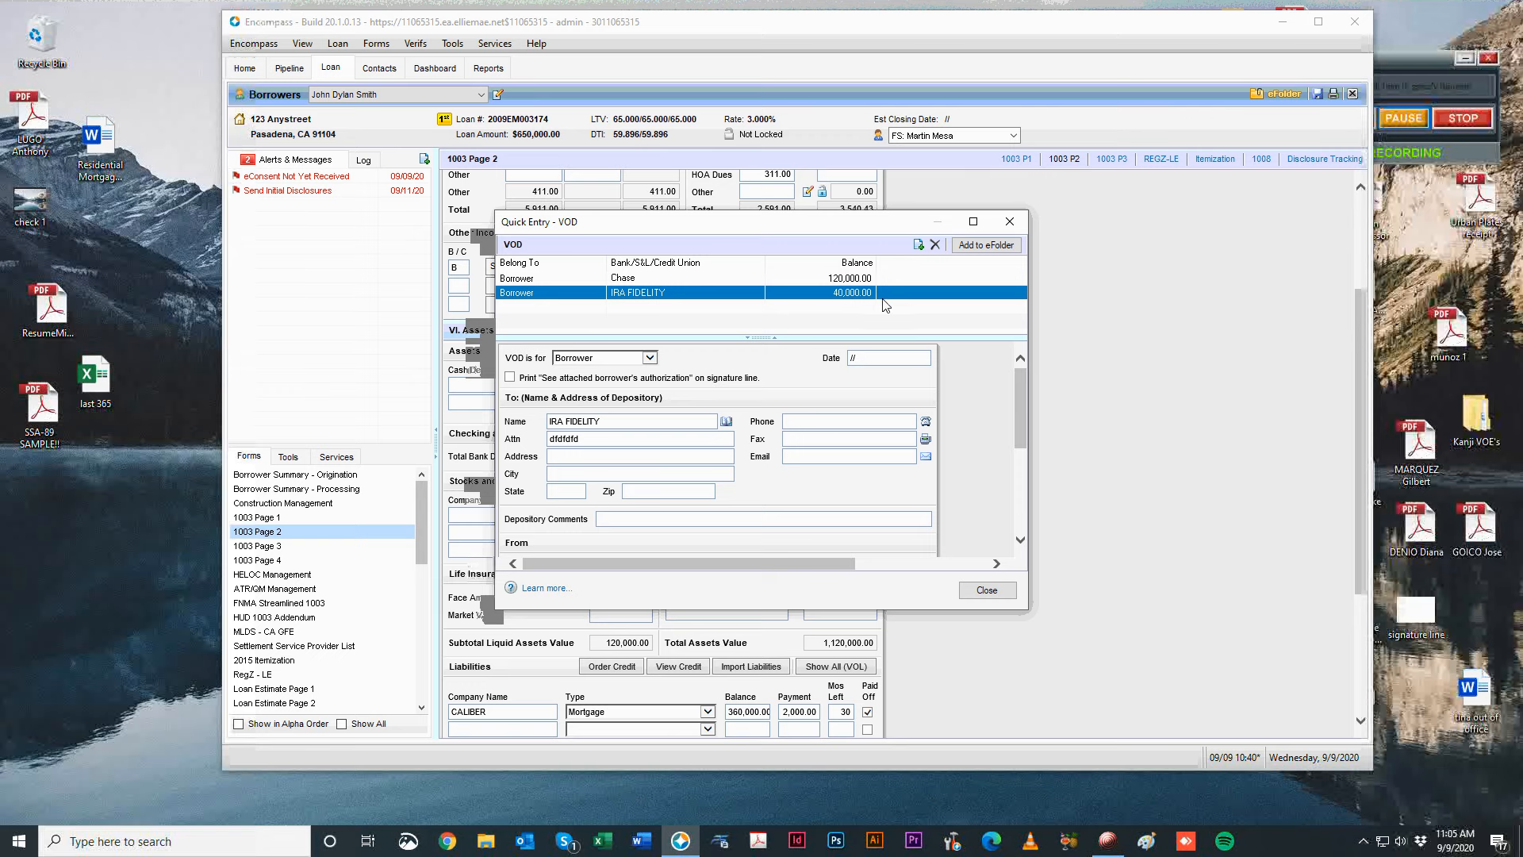
{"action": "left_click", "coordinate": [632, 357]}
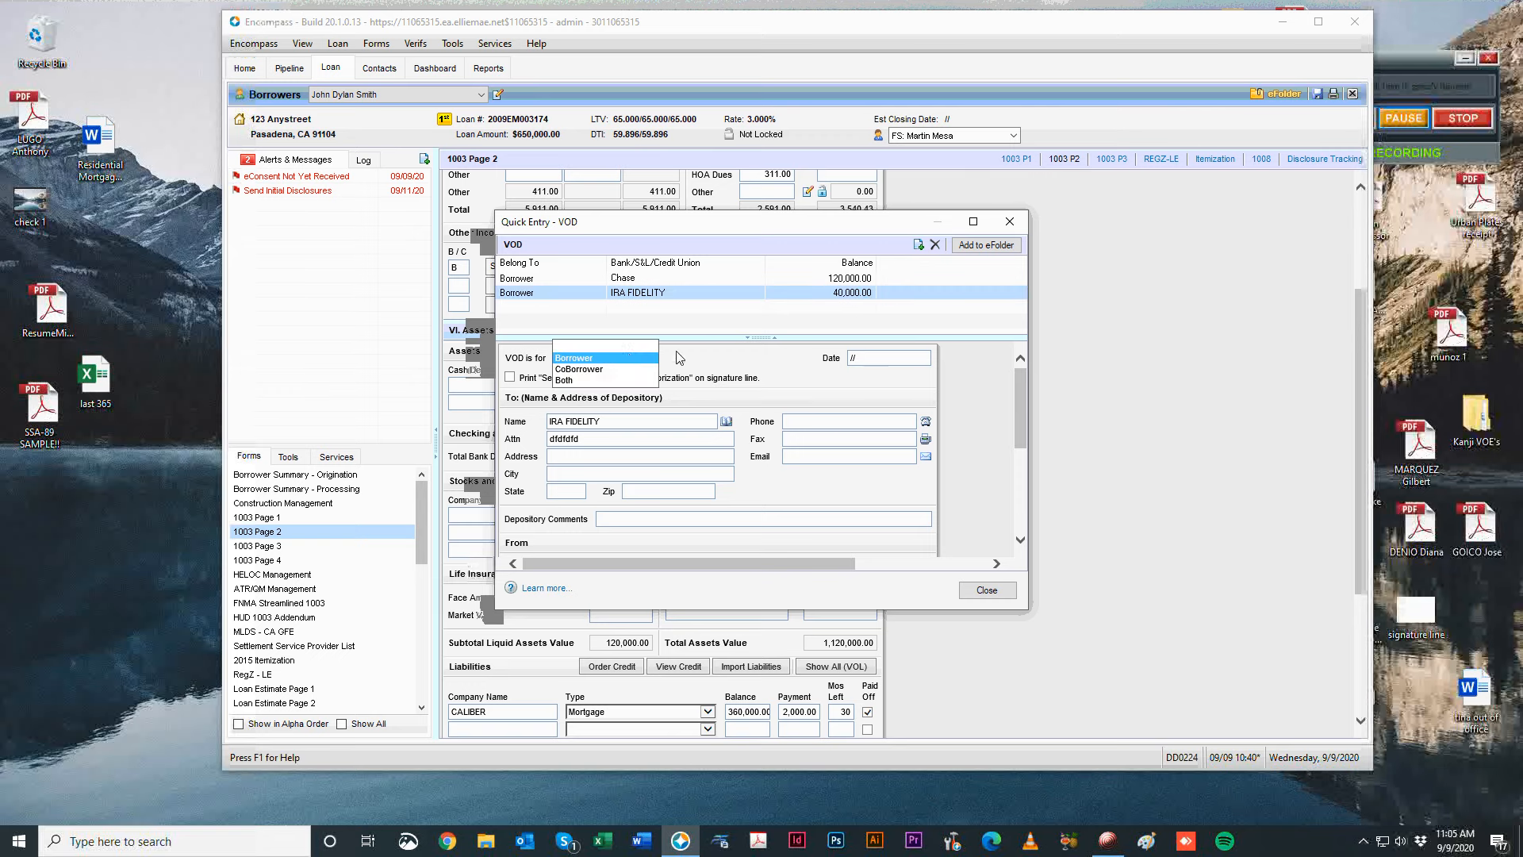
{"action": "left_click", "coordinate": [623, 386]}
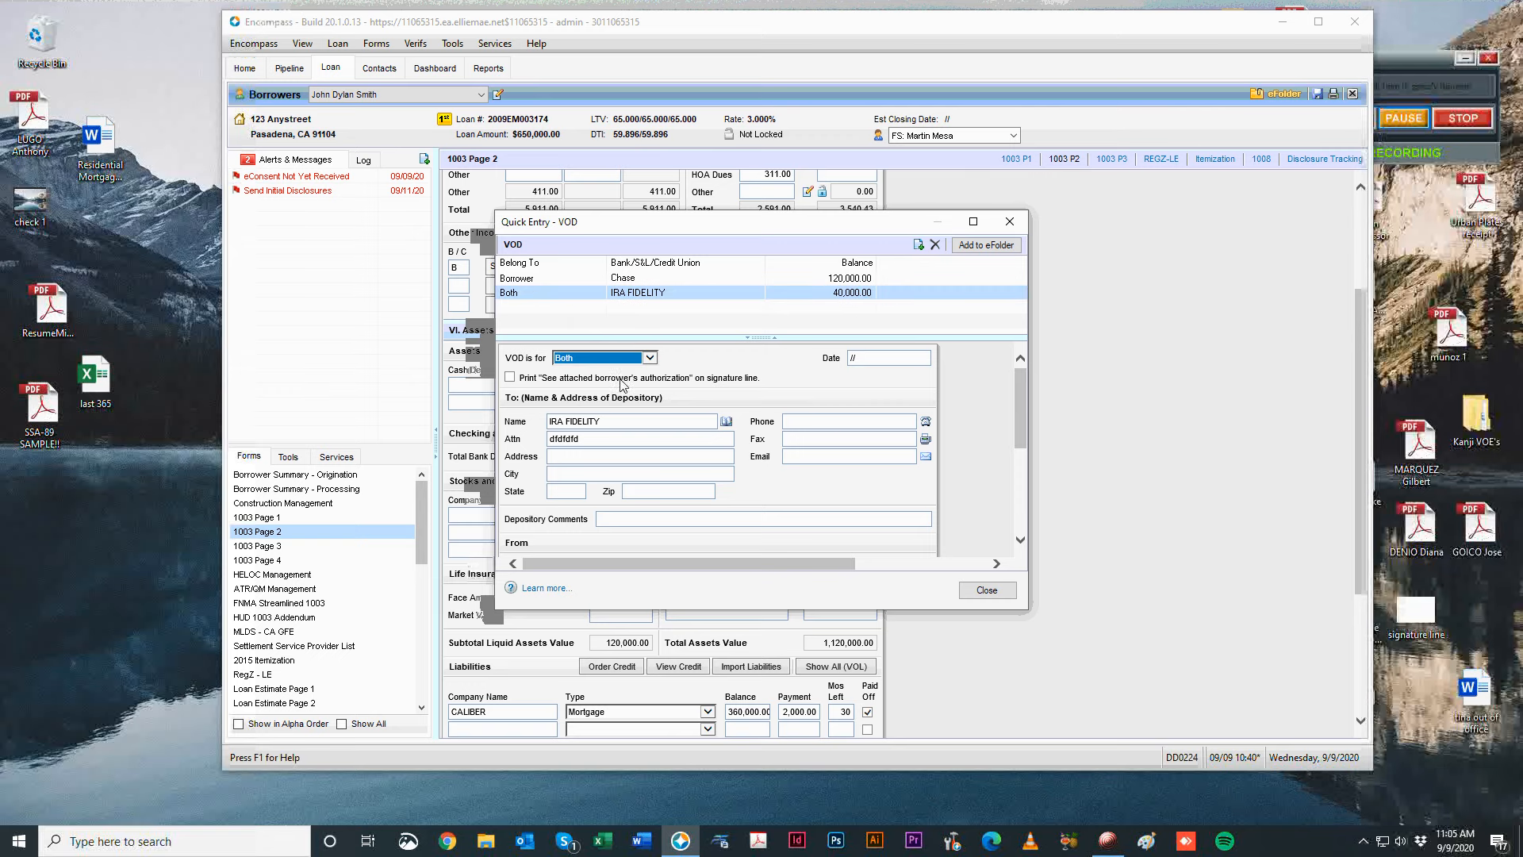
{"action": "left_click", "coordinate": [524, 351]}
{"action": "scroll", "coordinate": [940, 401], "scroll_direction": "down", "scroll_amount": 10}
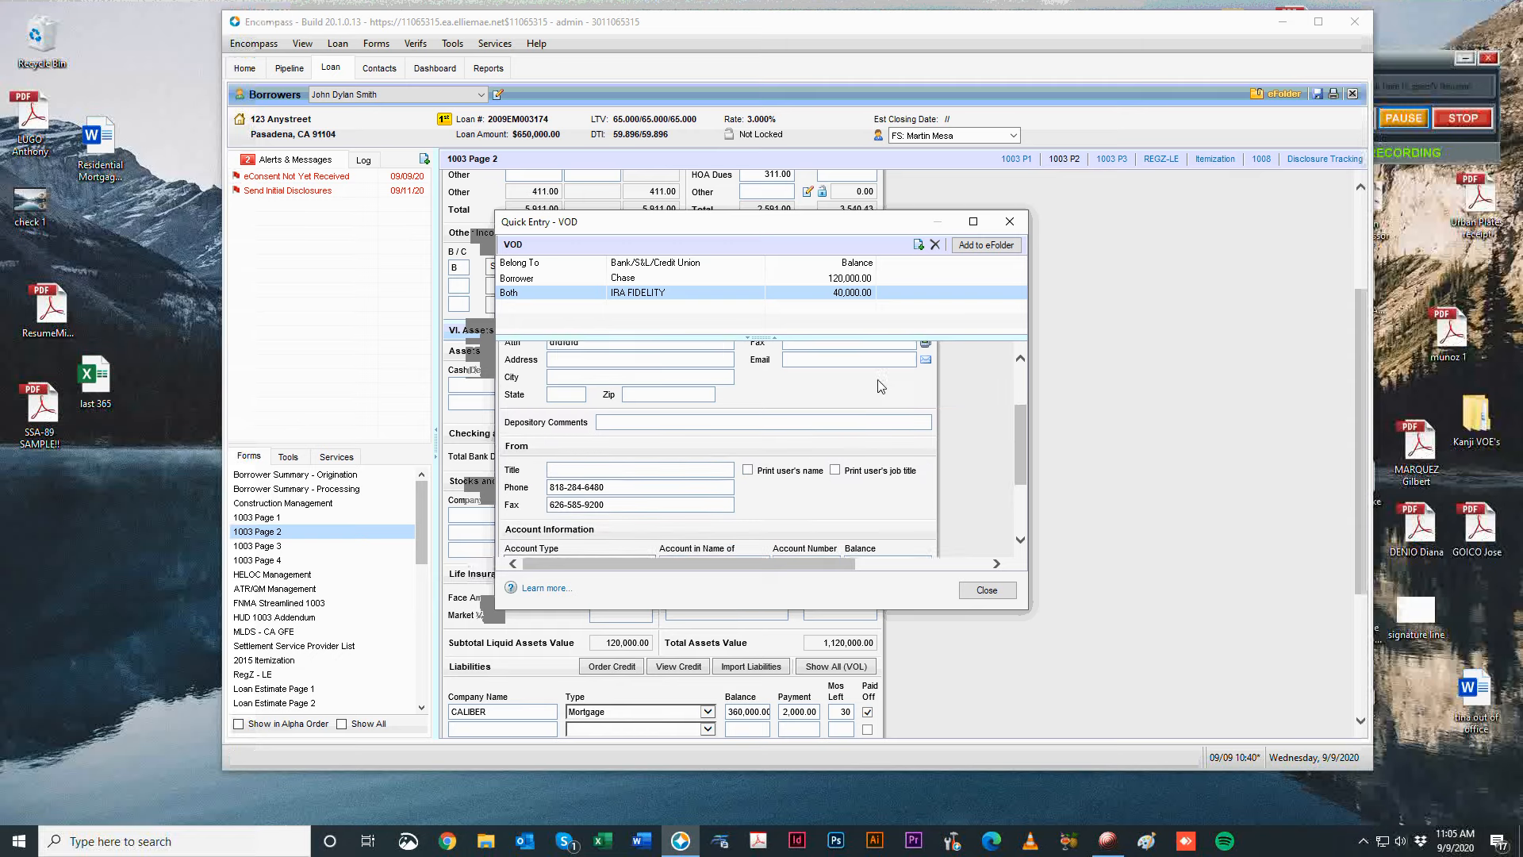
{"action": "scroll", "coordinate": [939, 387], "scroll_direction": "up", "scroll_amount": 10}
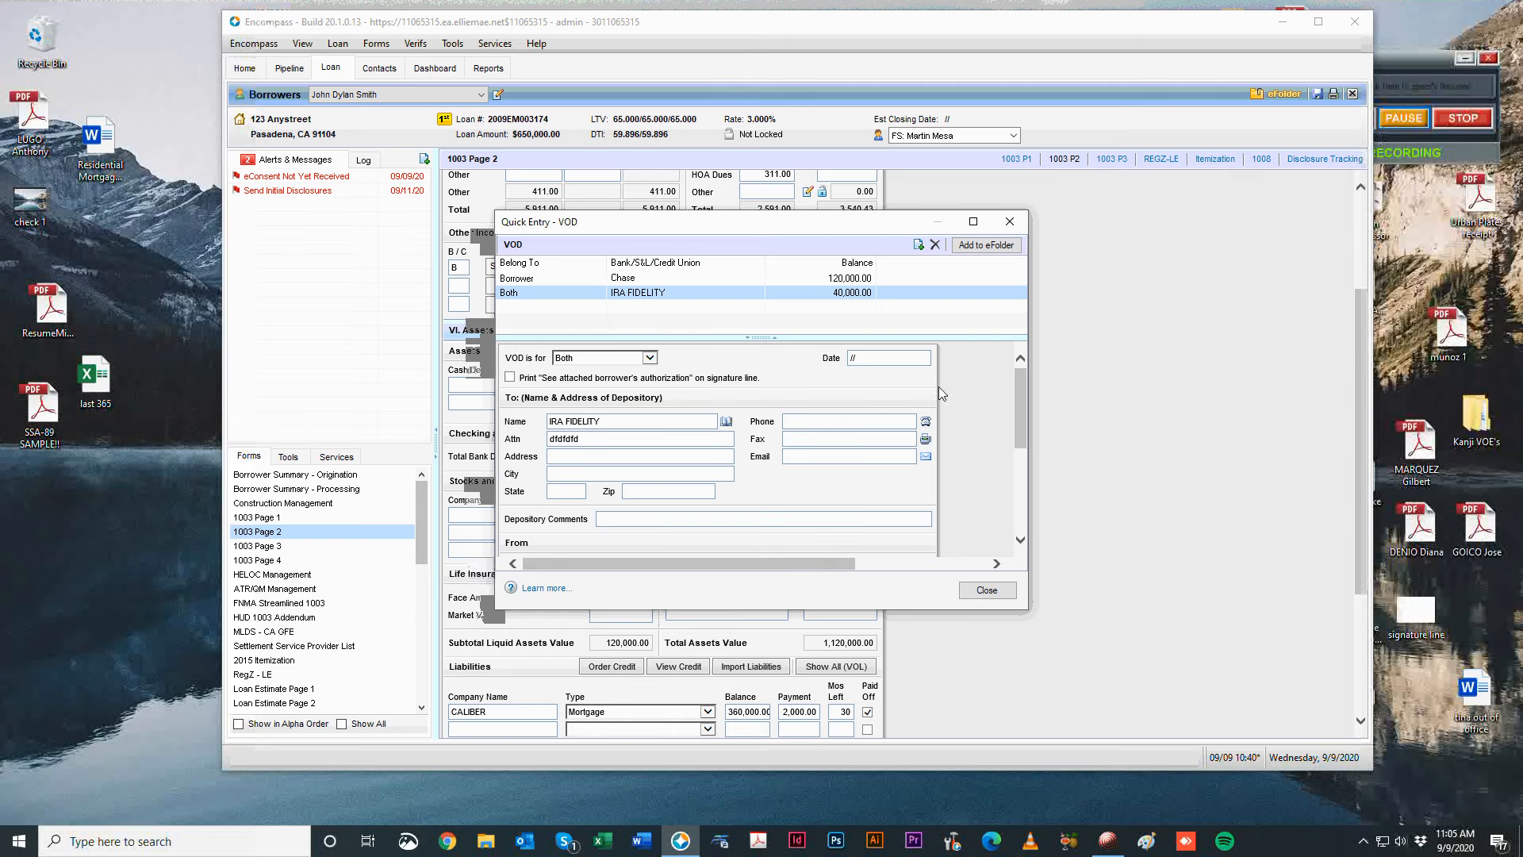
{"action": "left_click", "coordinate": [1014, 223]}
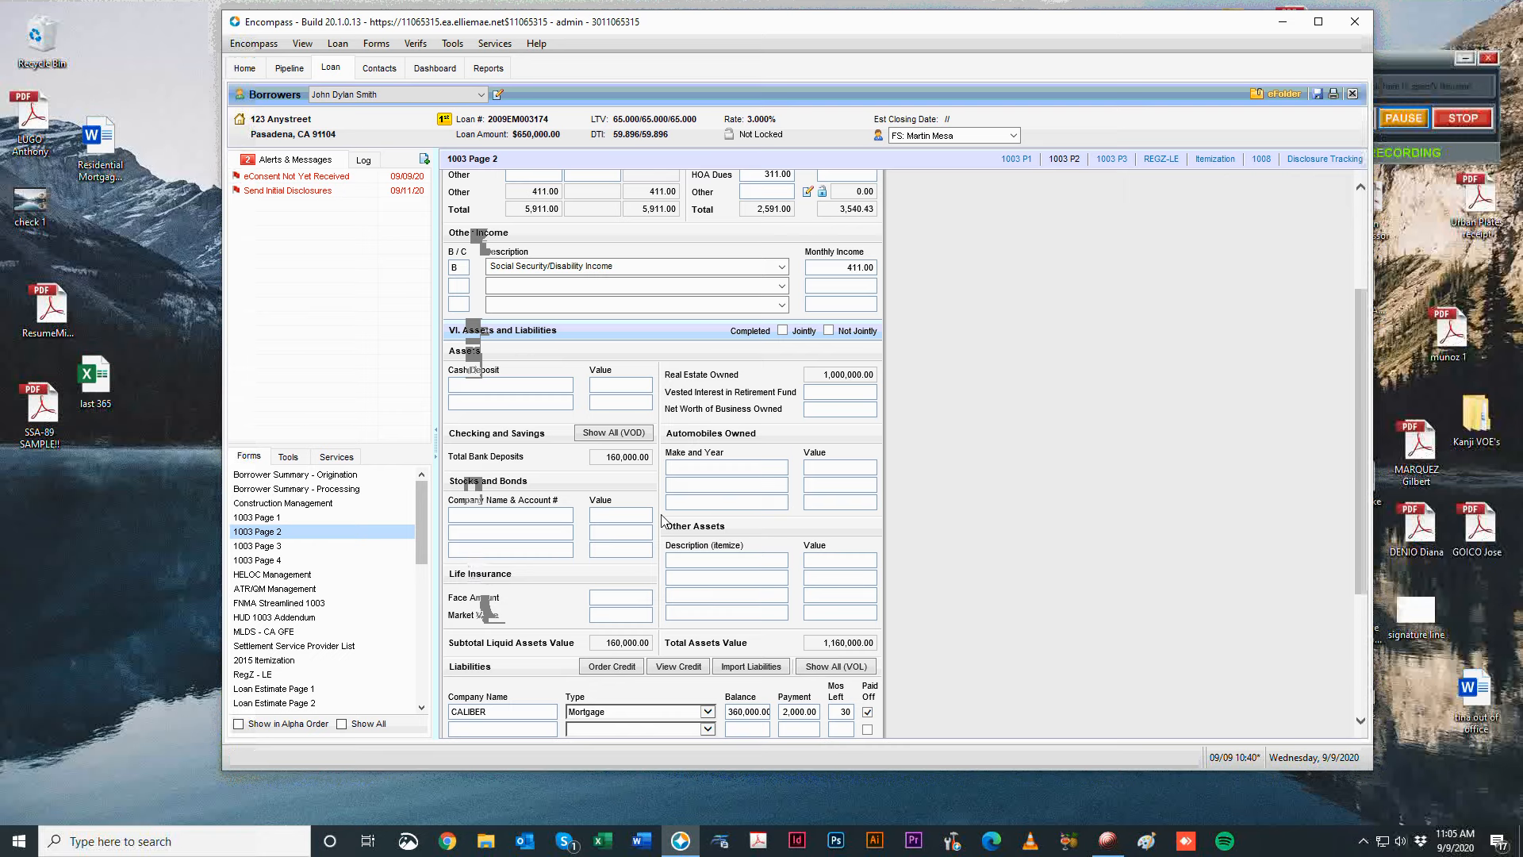
Add liabilities SYnc and dfdf, both with type Revolving.
{"action": "scroll", "coordinate": [994, 557], "scroll_direction": "down", "scroll_amount": 3}
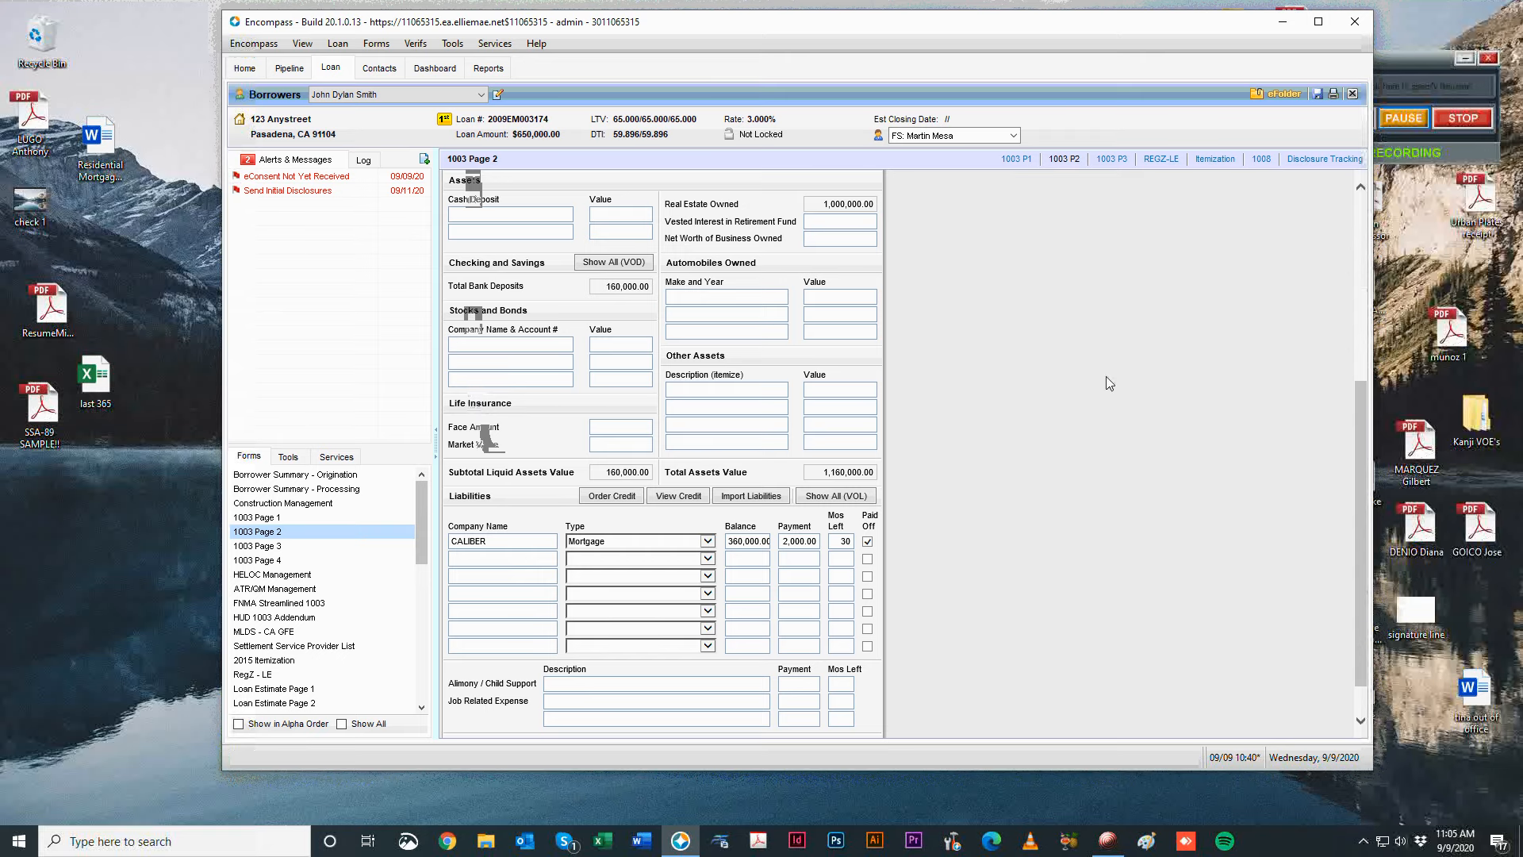
{"action": "scroll", "coordinate": [610, 425], "scroll_direction": "down", "scroll_amount": 1}
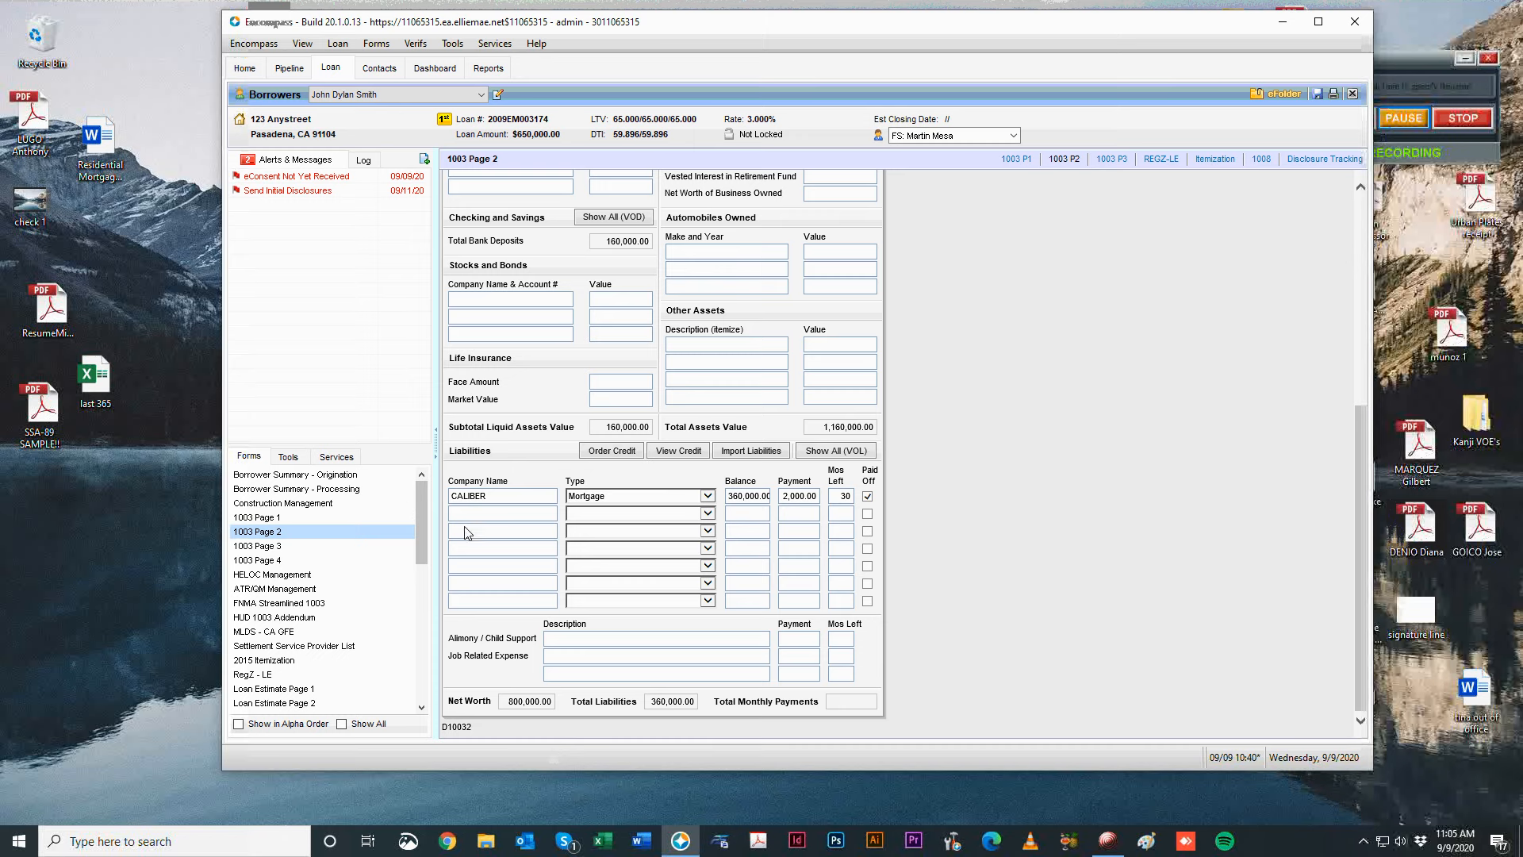
{"action": "left_click", "coordinate": [1424, 143]}
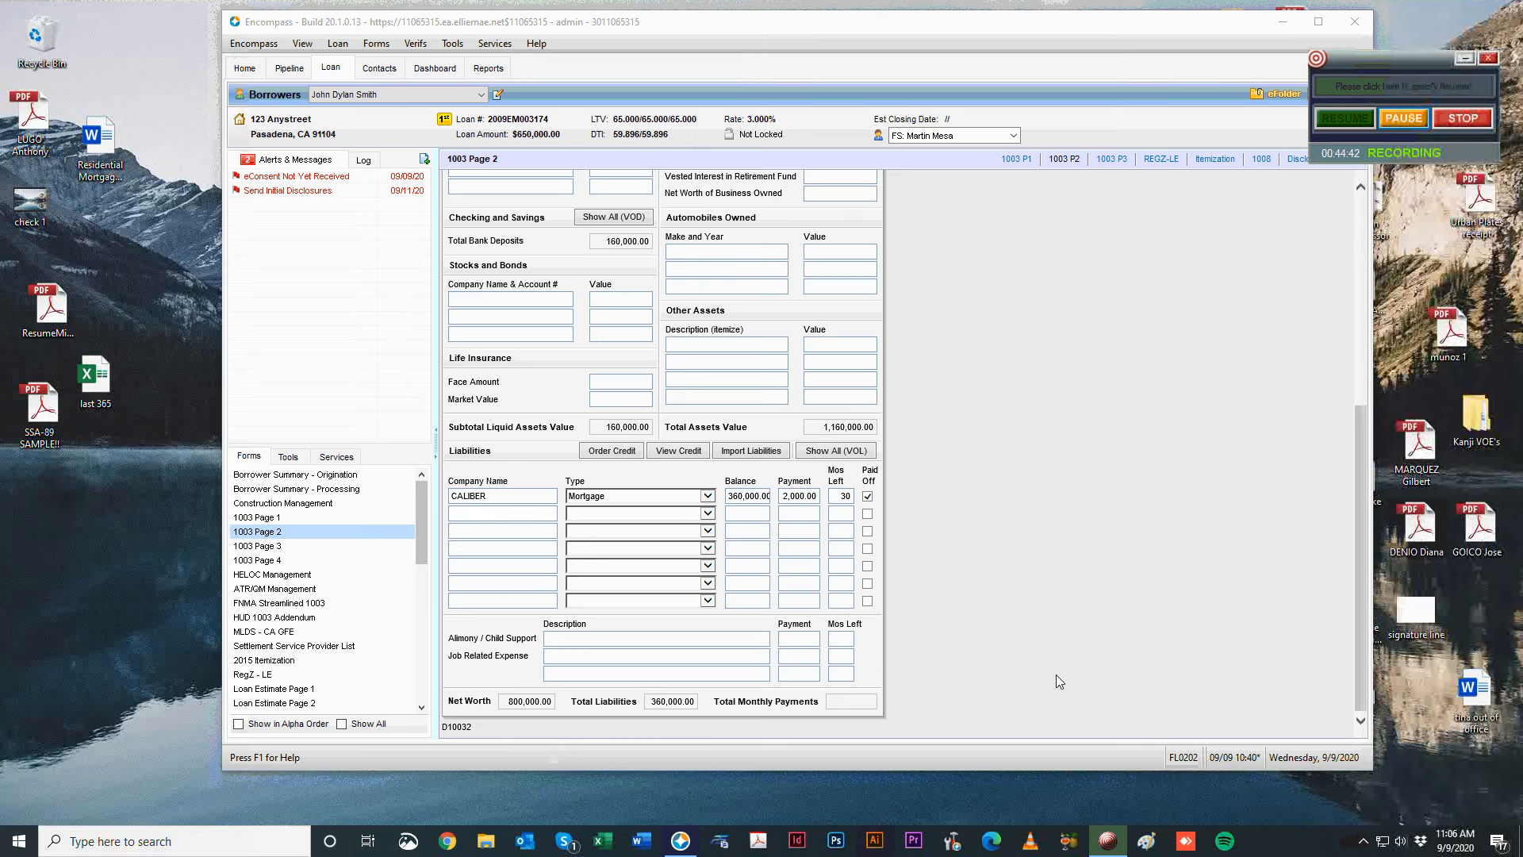
{"action": "left_click", "coordinate": [542, 529]}
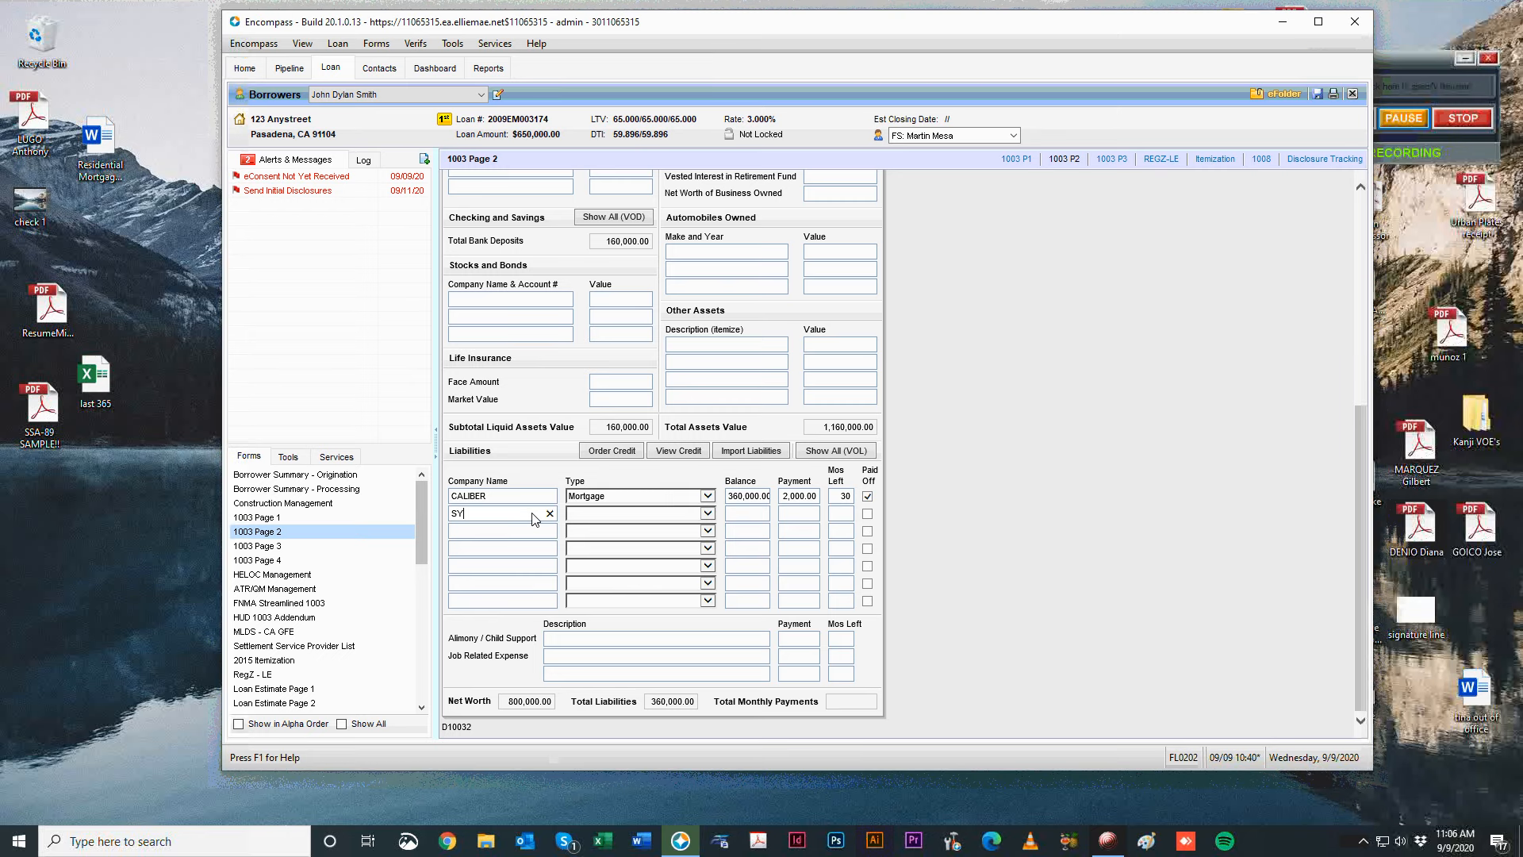
{"action": "left_click", "coordinate": [591, 516]}
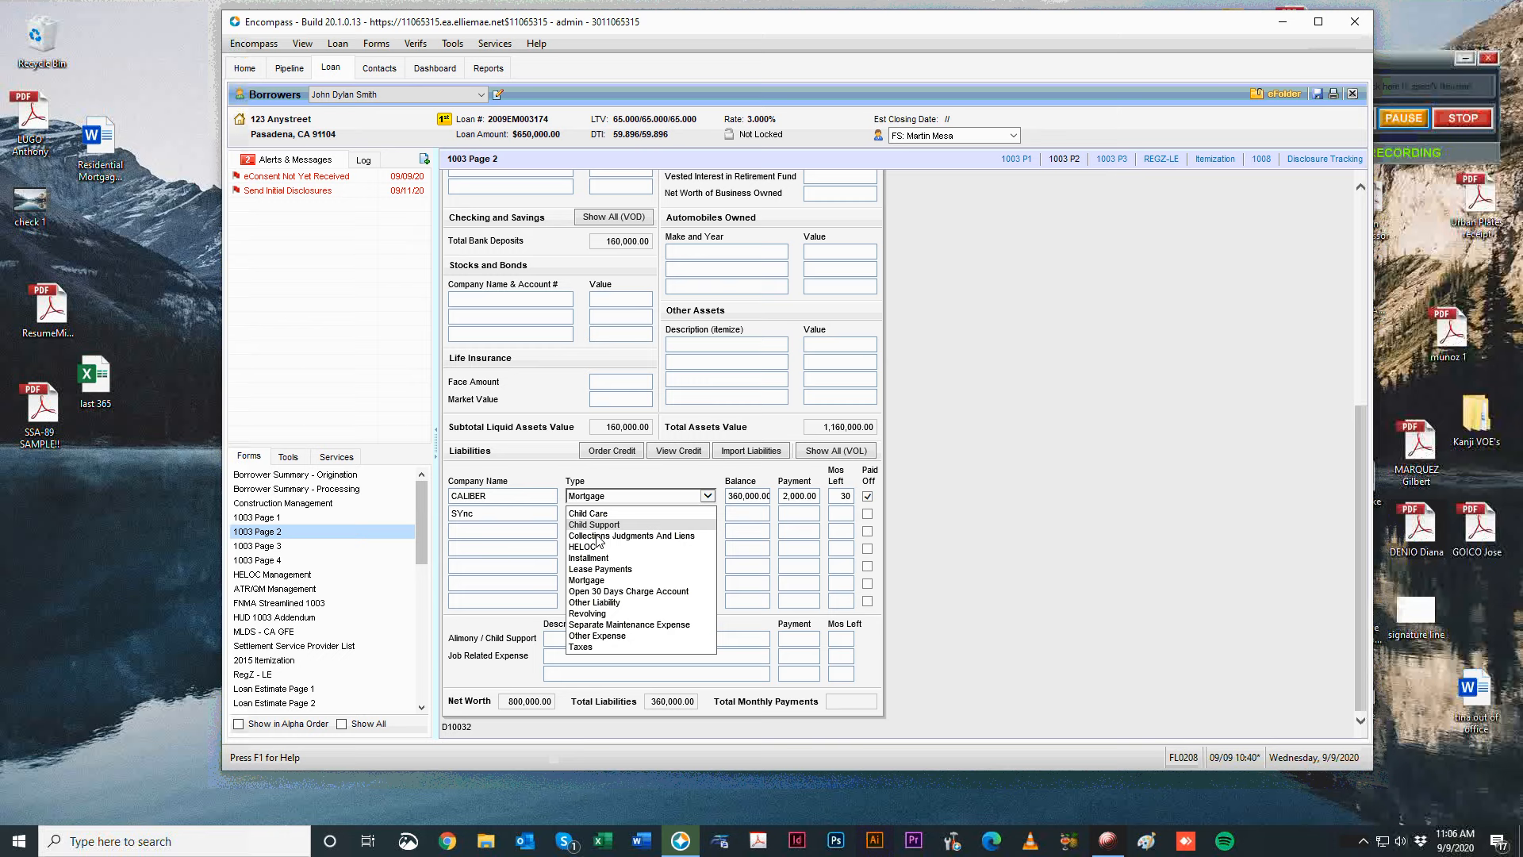
{"action": "left_click", "coordinate": [591, 613]}
{"action": "type", "text": "dfdf"}
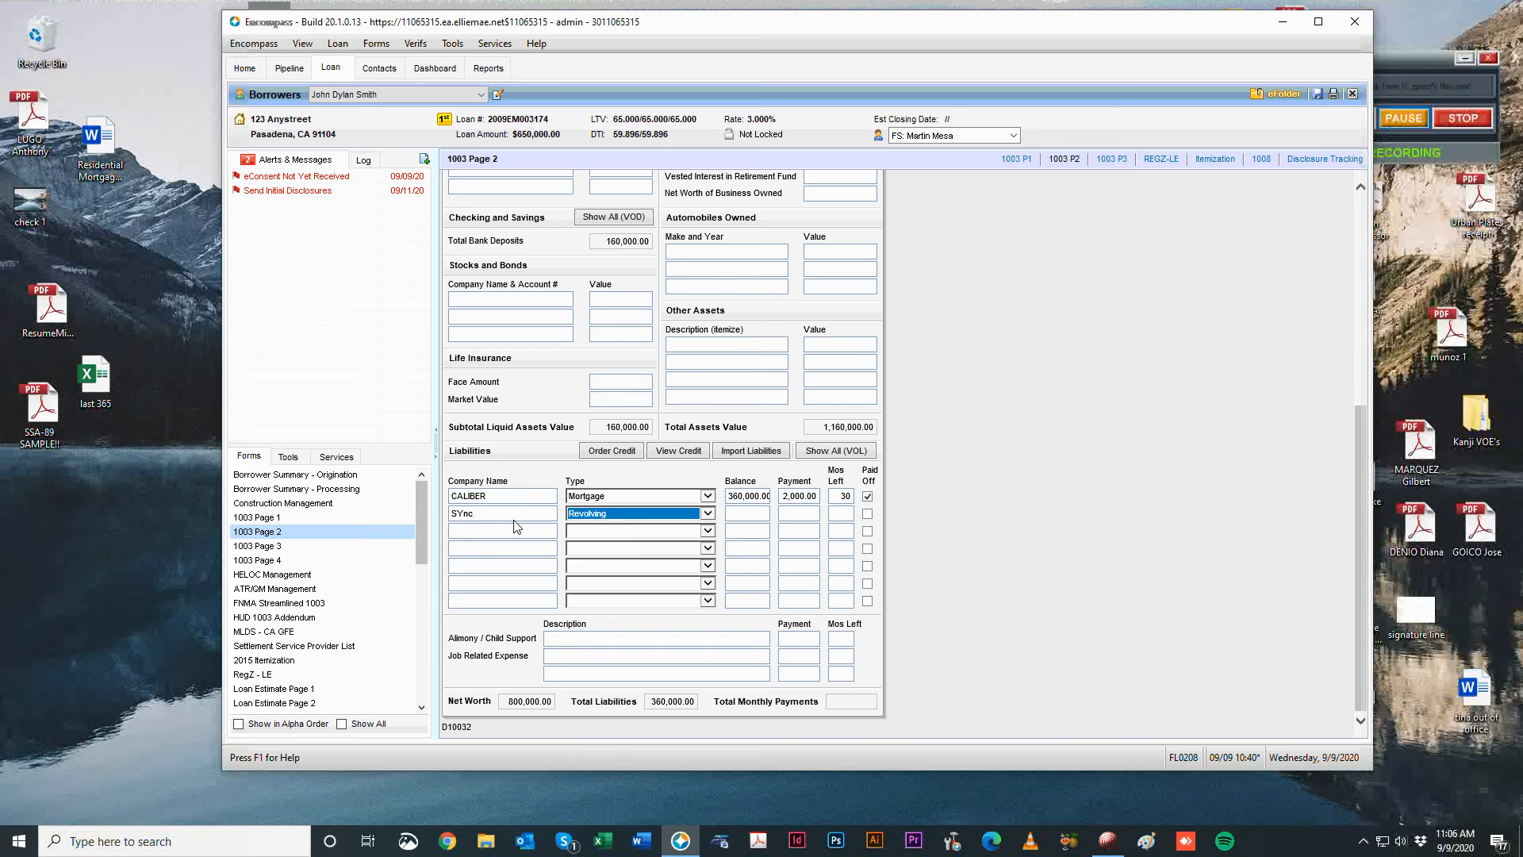
{"action": "left_click", "coordinate": [617, 530]}
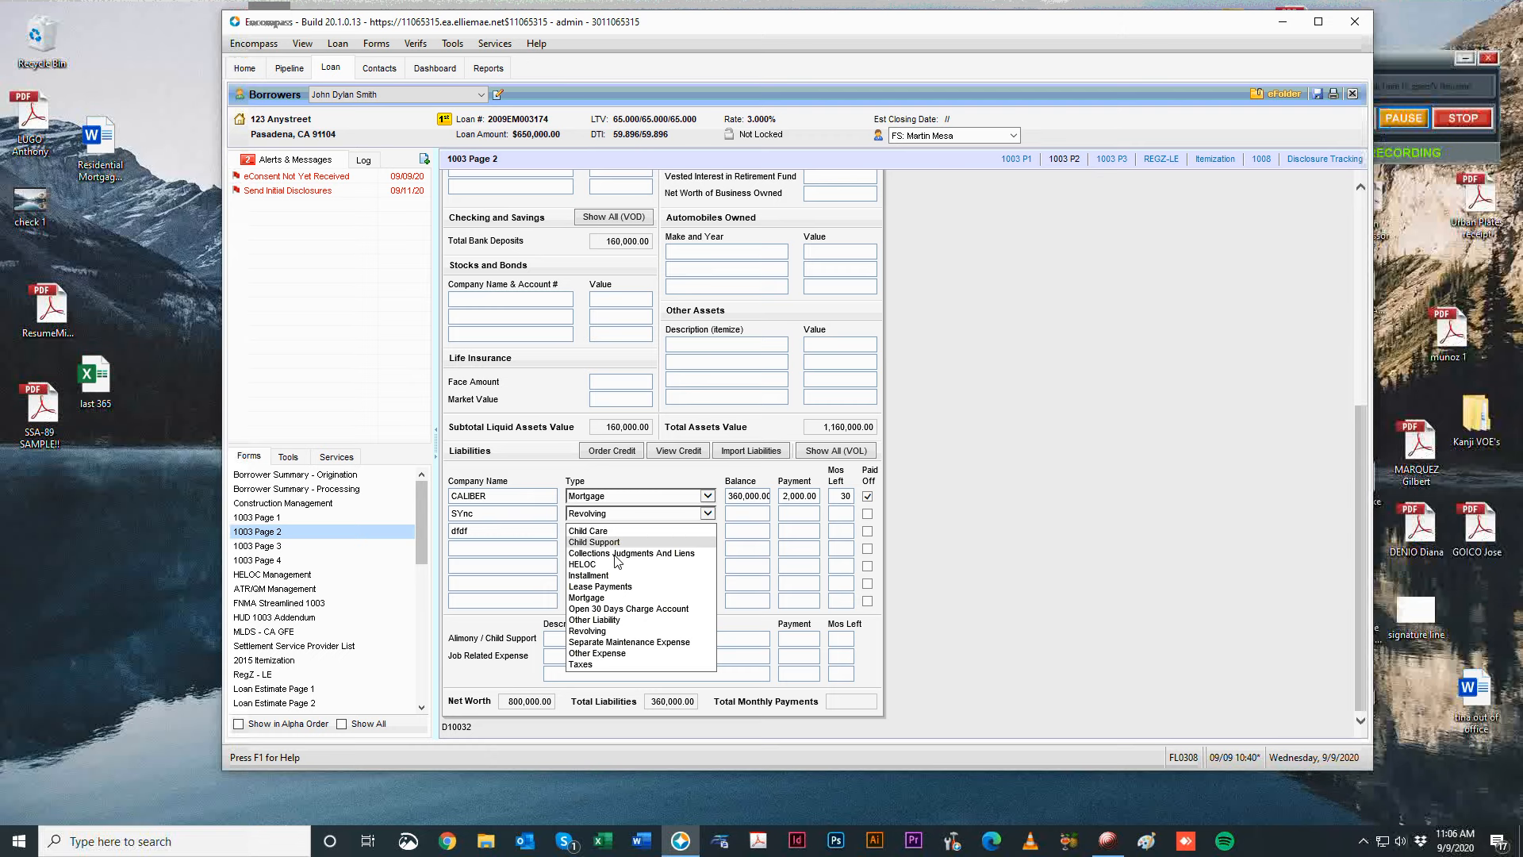
{"action": "left_click", "coordinate": [619, 630]}
{"action": "key", "text": "Tab"}
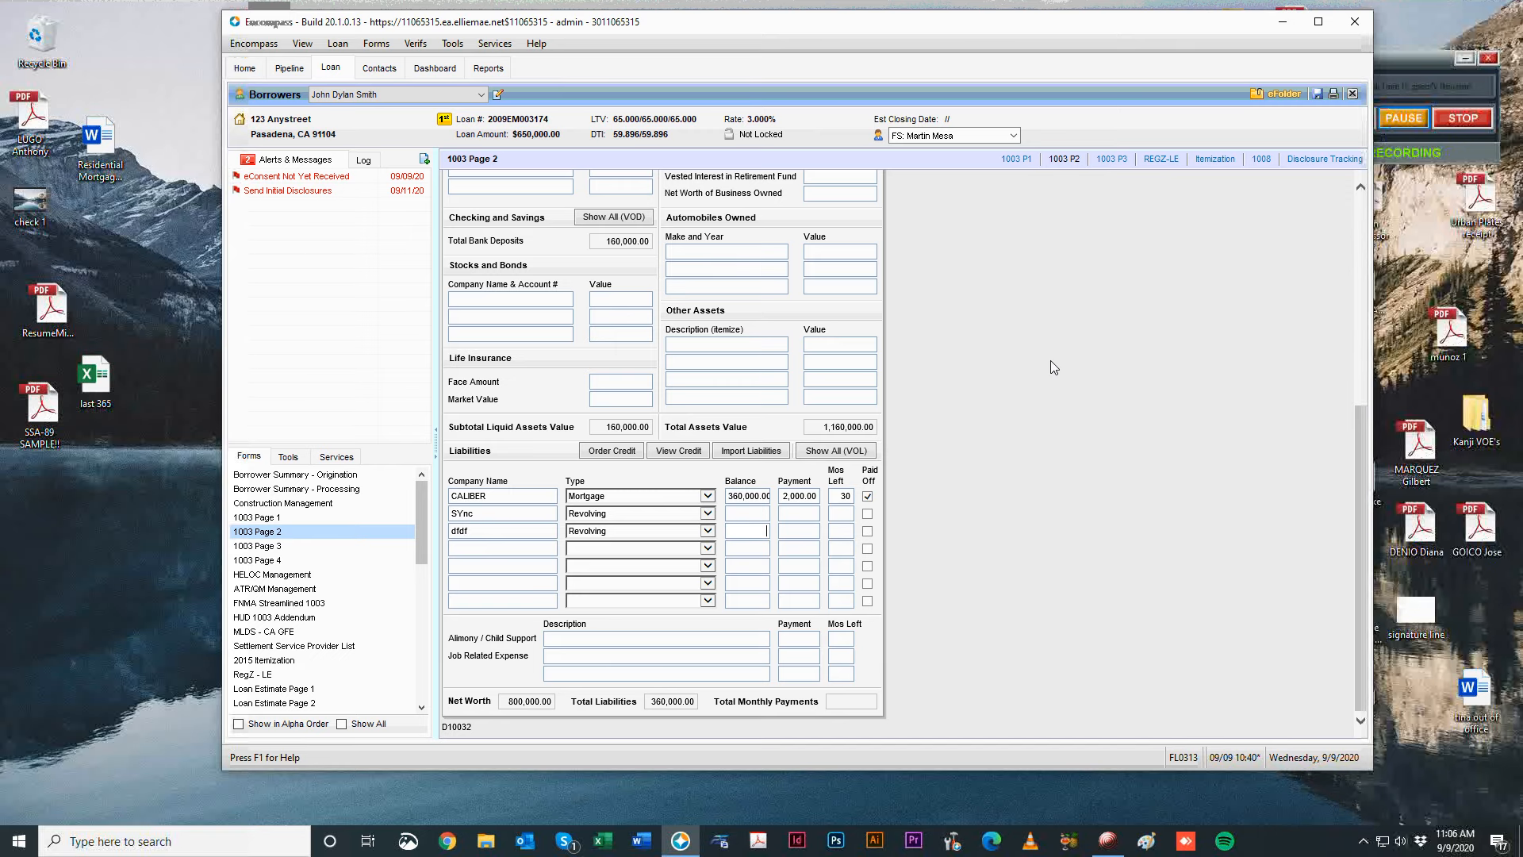
Return to the loan file, check the SYnc balance, and go to 1003 Page 3.
{"action": "left_click", "coordinate": [1406, 77]}
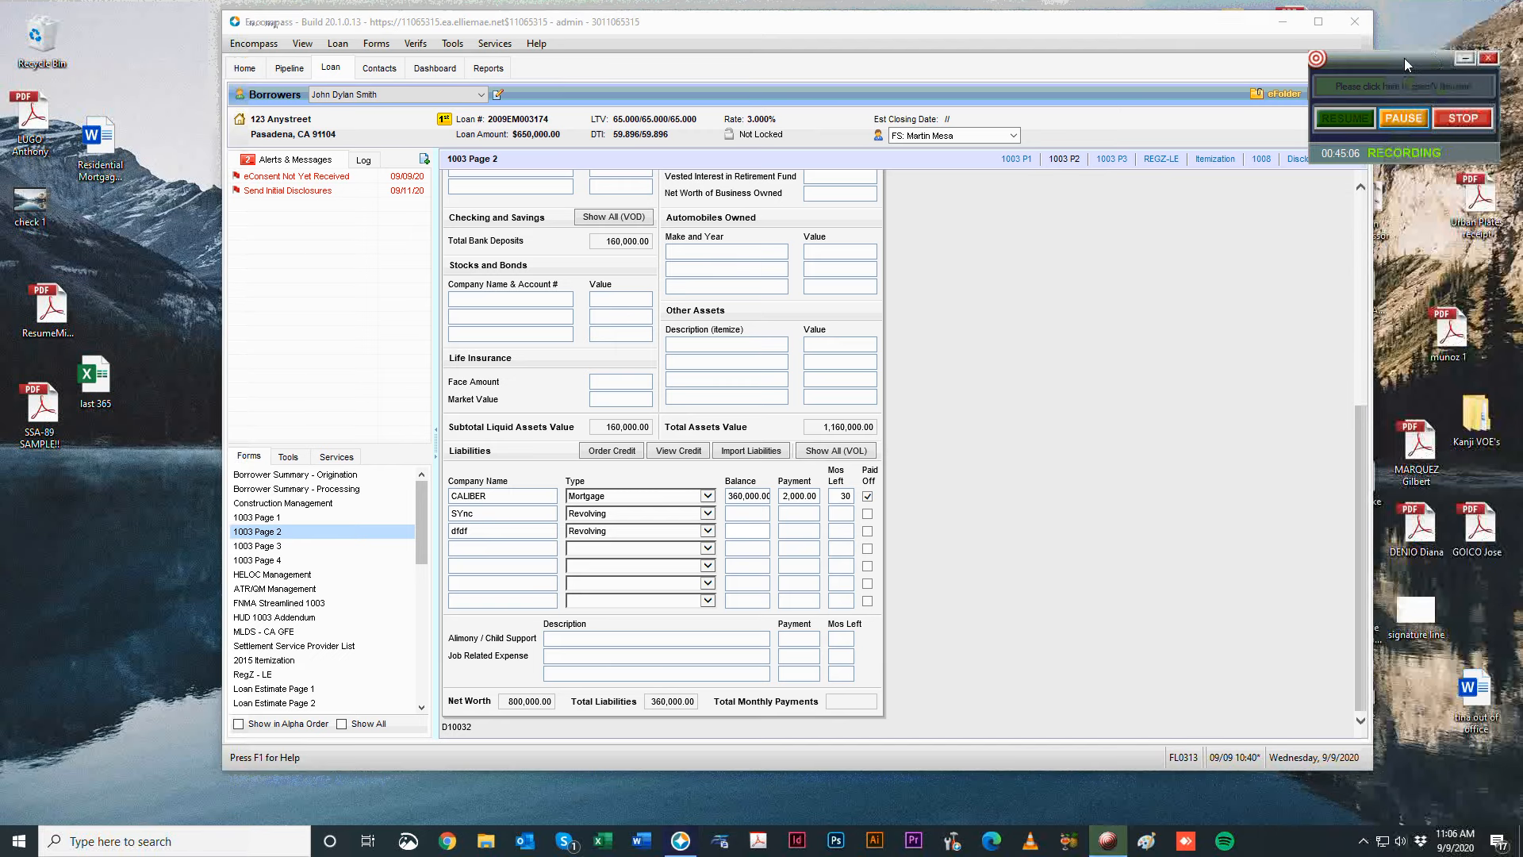
{"action": "left_click_drag", "start_coordinate": [1411, 62], "coordinate": [1417, 97]}
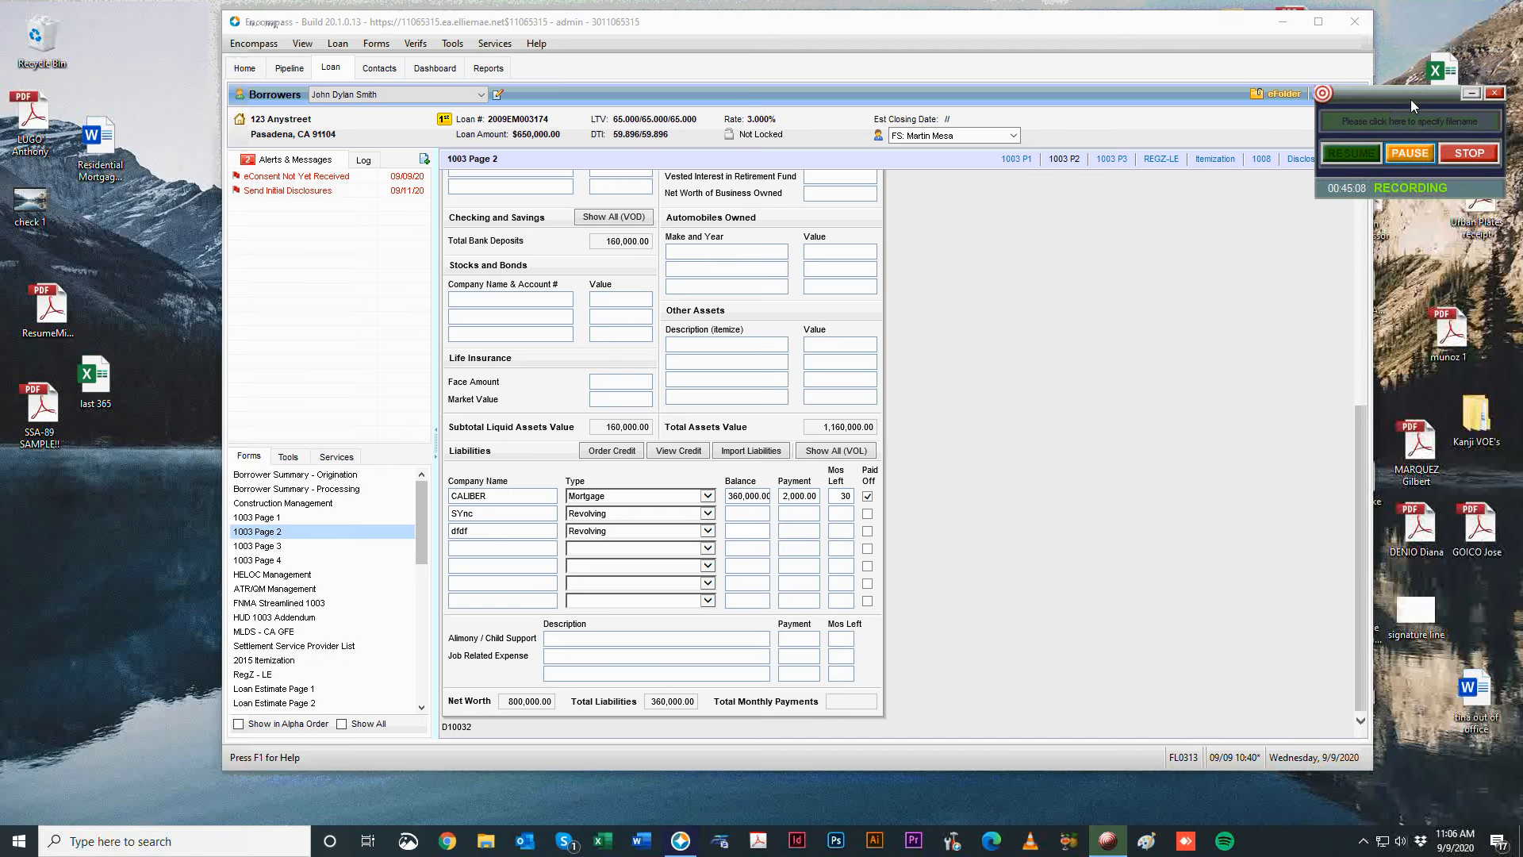
{"action": "left_click", "coordinate": [1408, 147]}
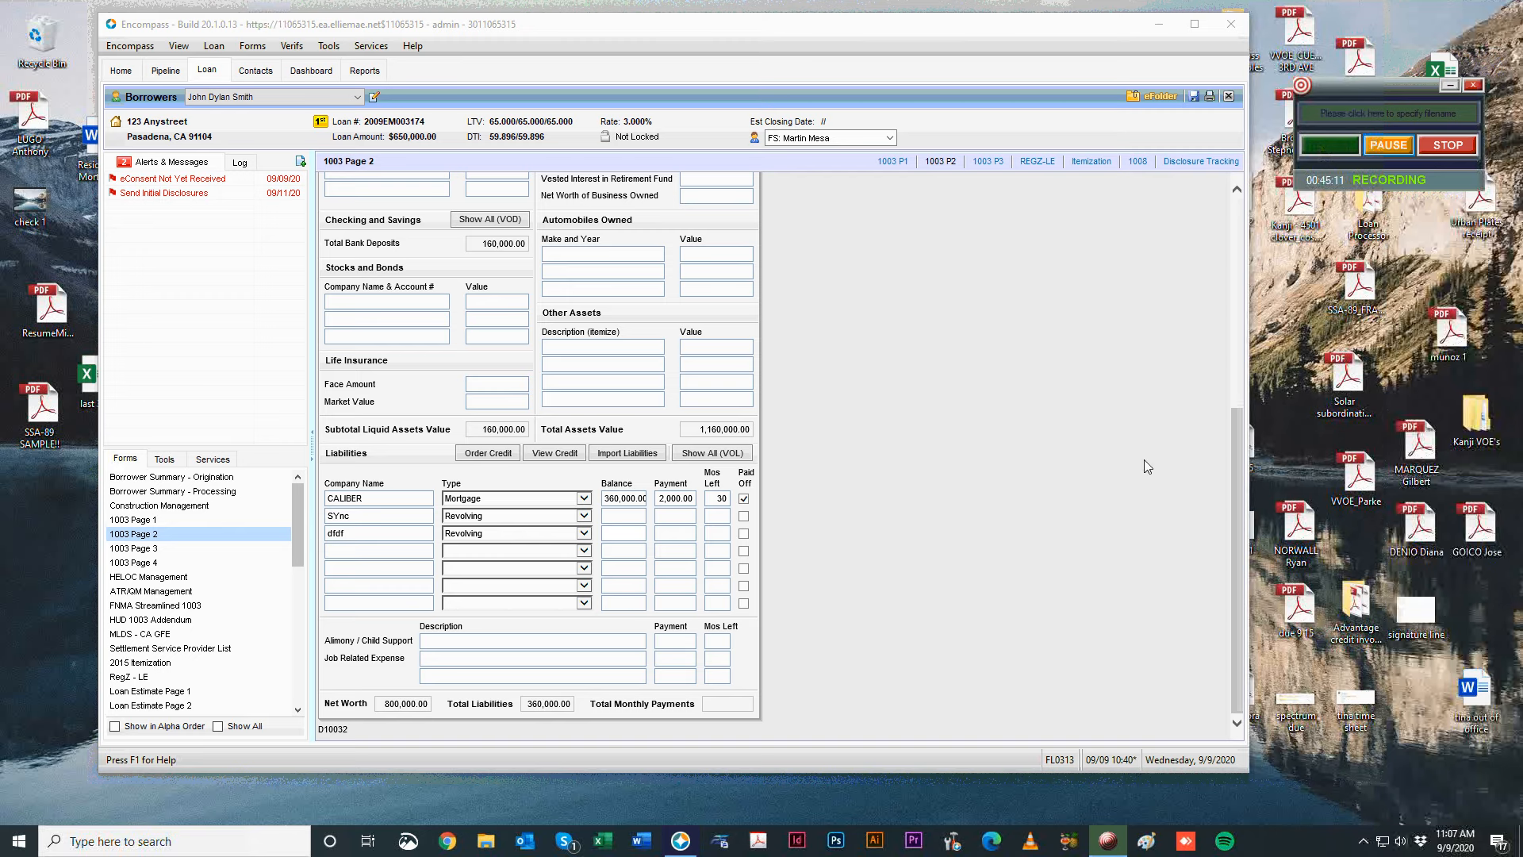
{"action": "left_click", "coordinate": [864, 588]}
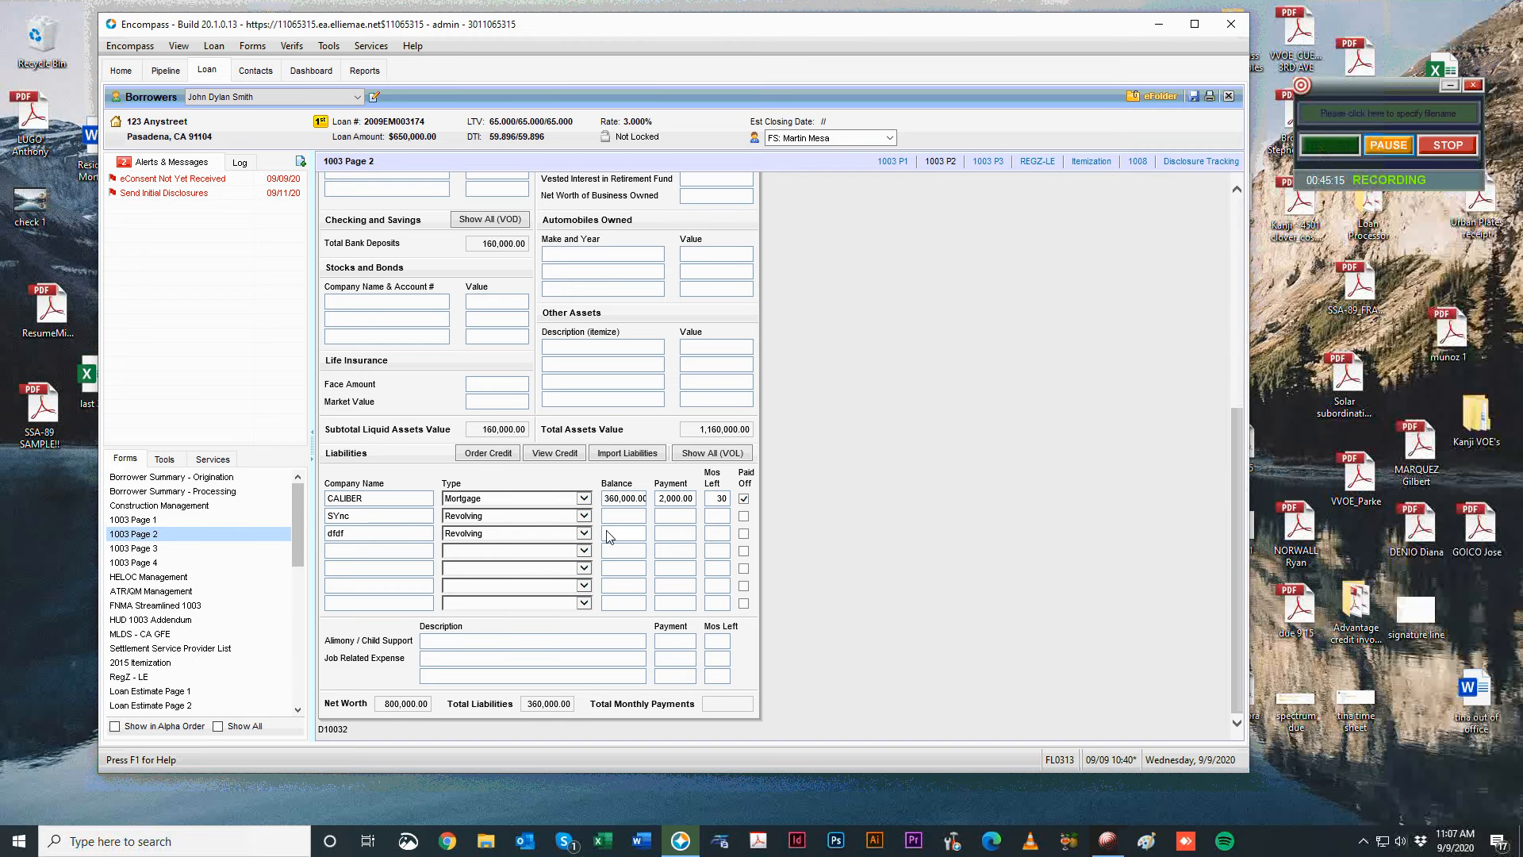
{"action": "left_click", "coordinate": [628, 516]}
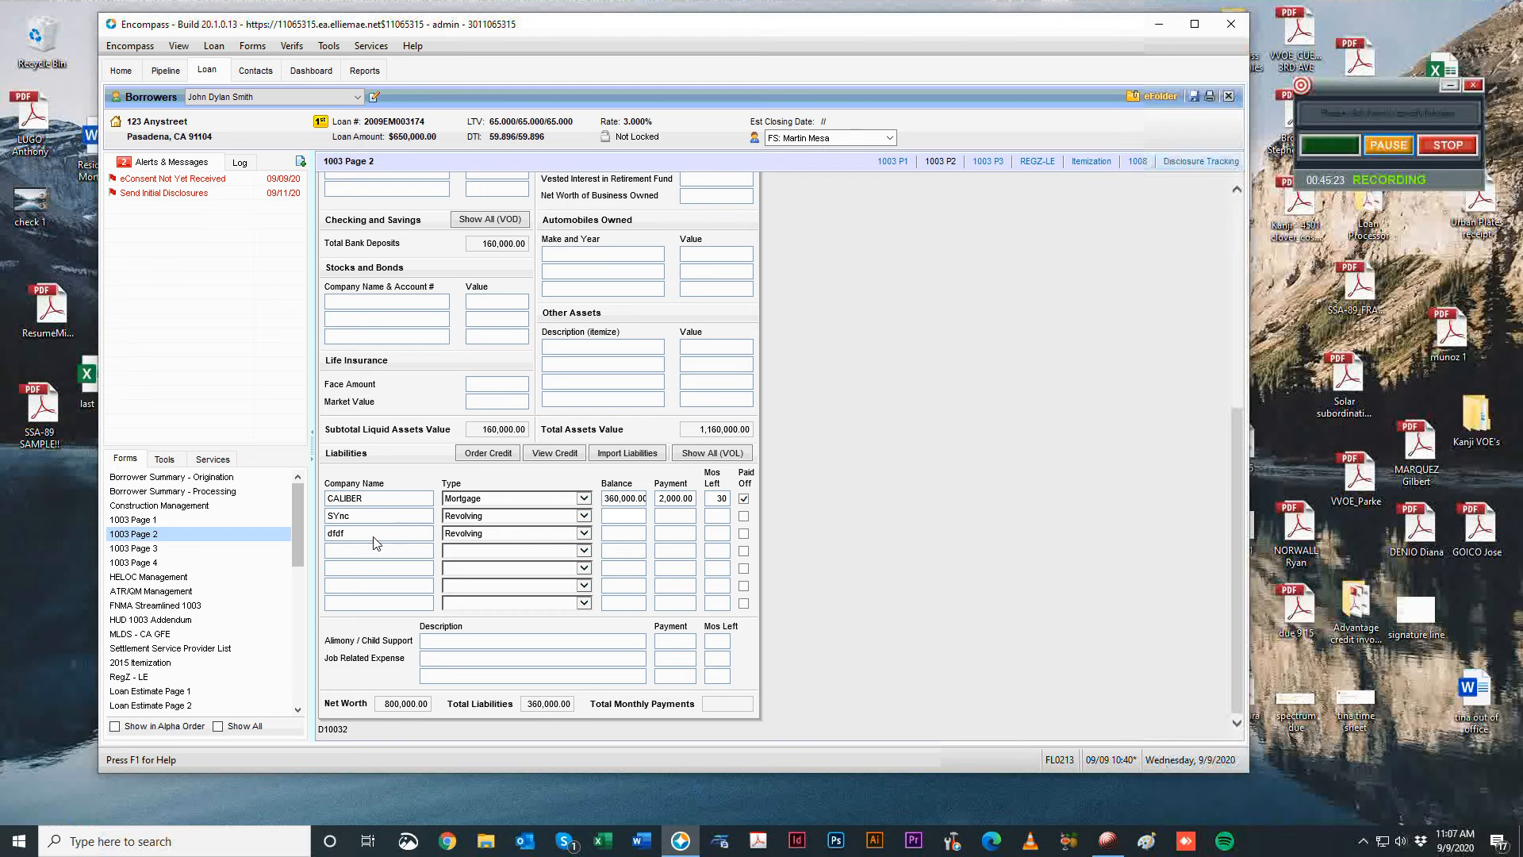
{"action": "left_click", "coordinate": [175, 548]}
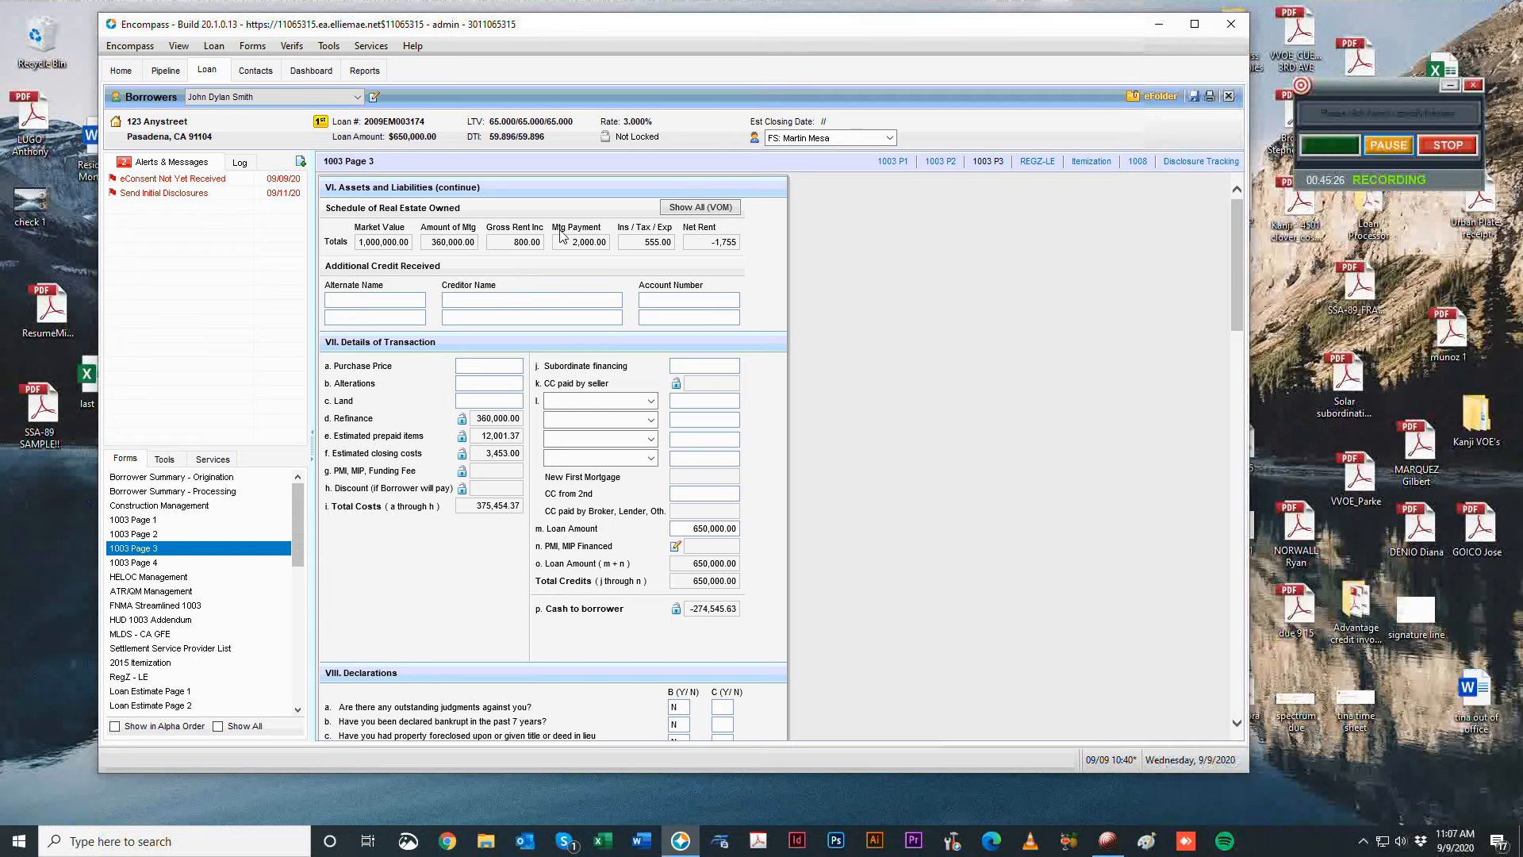
Add a new owned property without linking a liability and mark it Investment Property.
{"action": "left_click", "coordinate": [701, 207]}
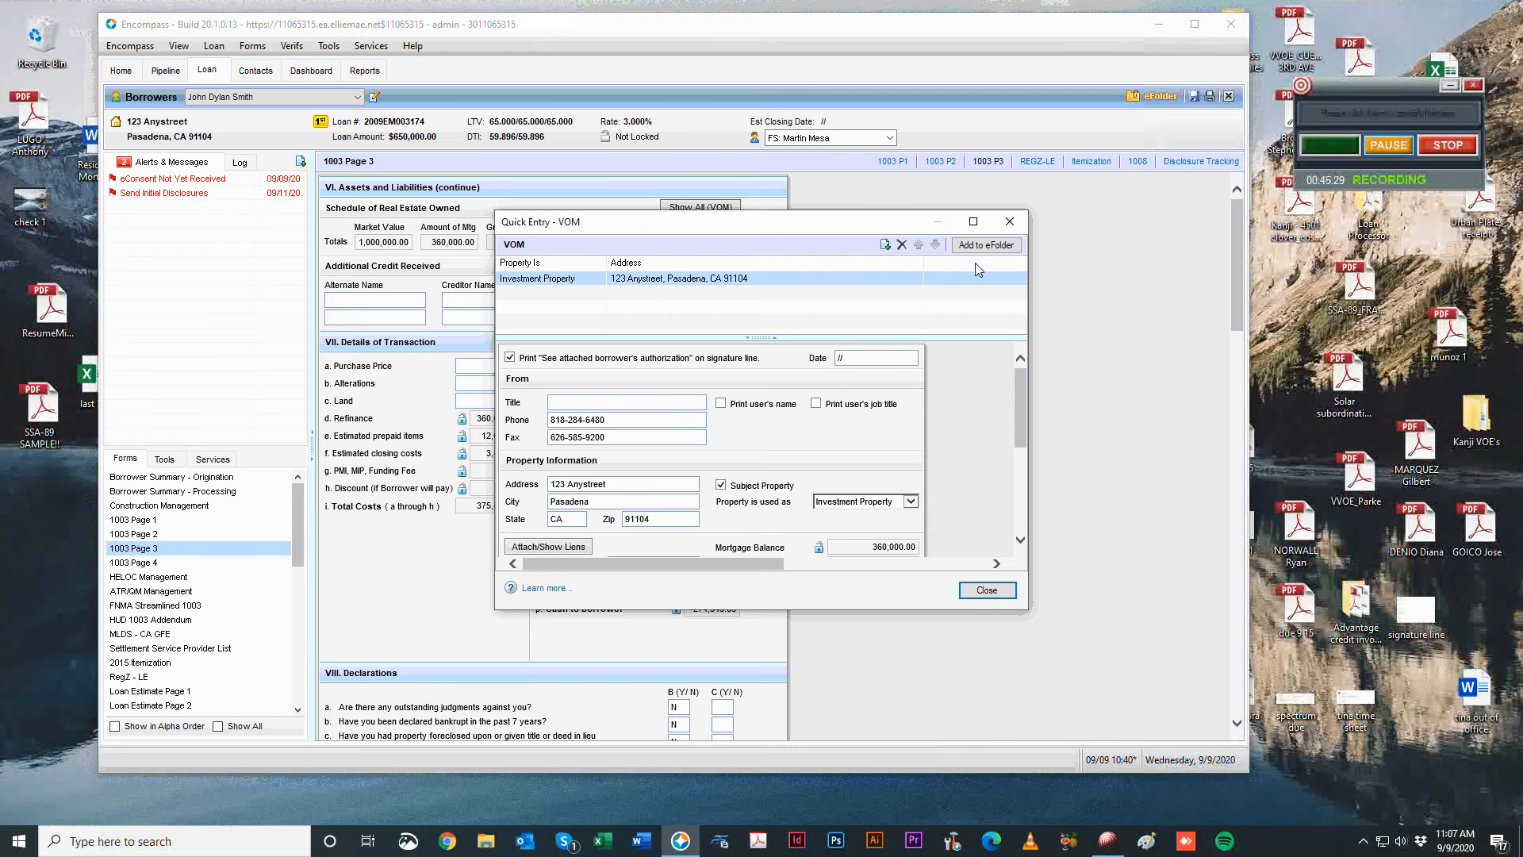
{"action": "left_click", "coordinate": [884, 244]}
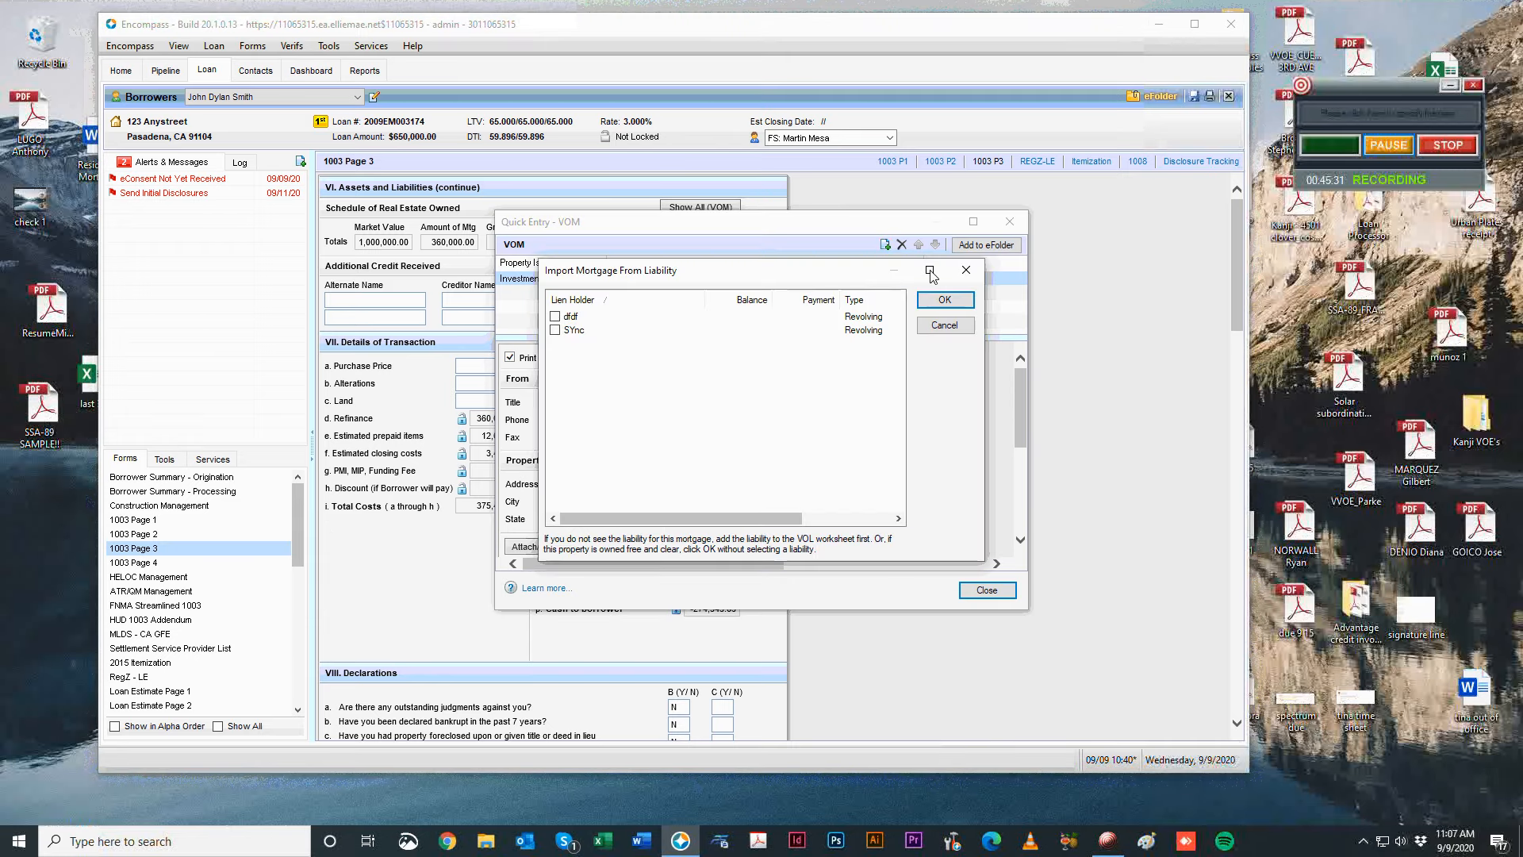
{"action": "left_click", "coordinate": [966, 270]}
{"action": "left_click", "coordinate": [885, 244]}
{"action": "left_click", "coordinate": [943, 301]}
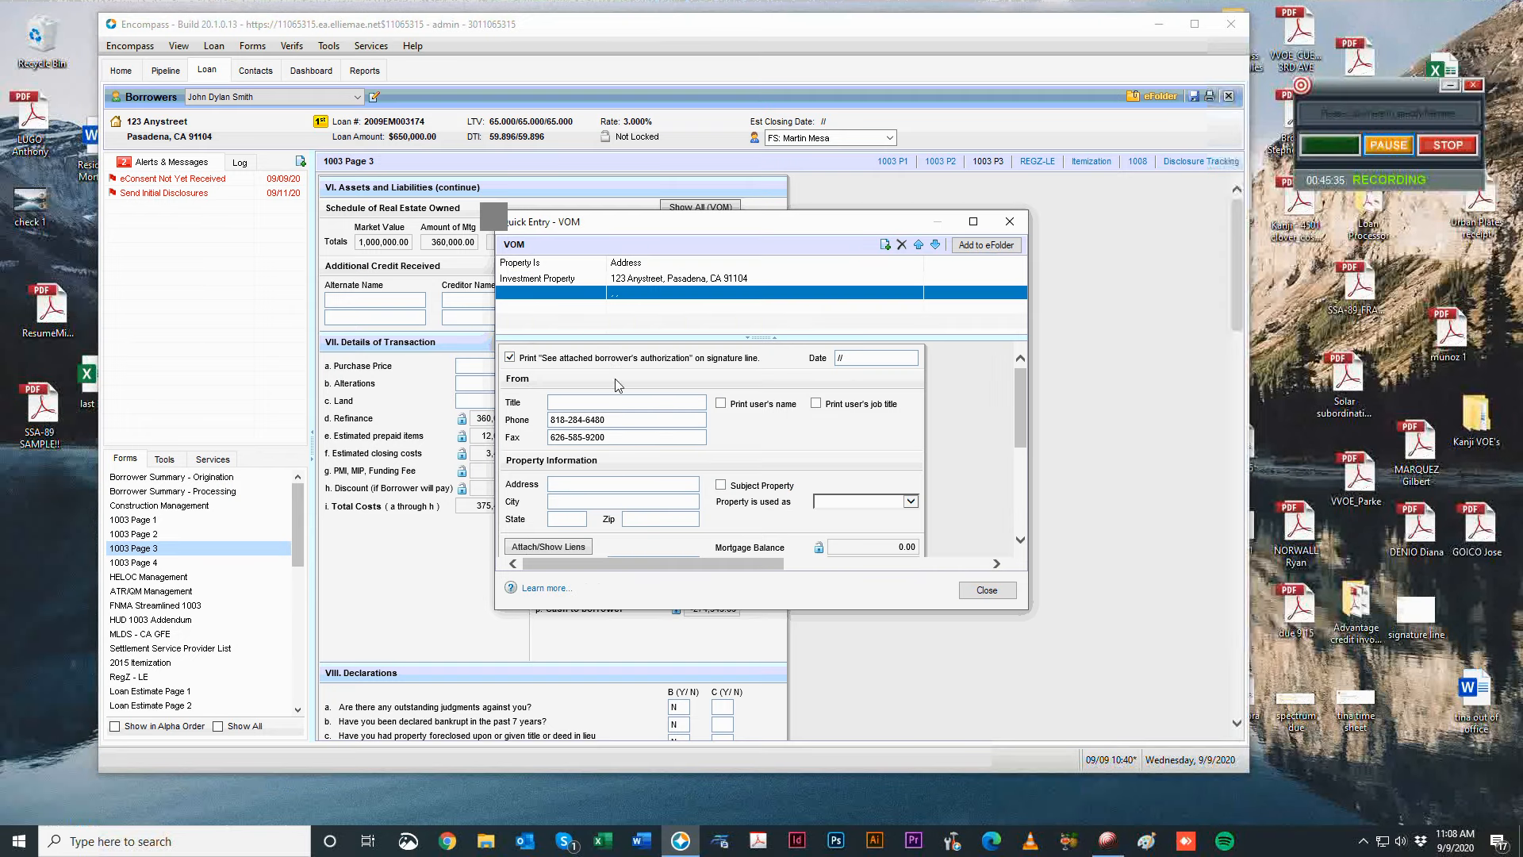
{"action": "left_click", "coordinate": [755, 465]}
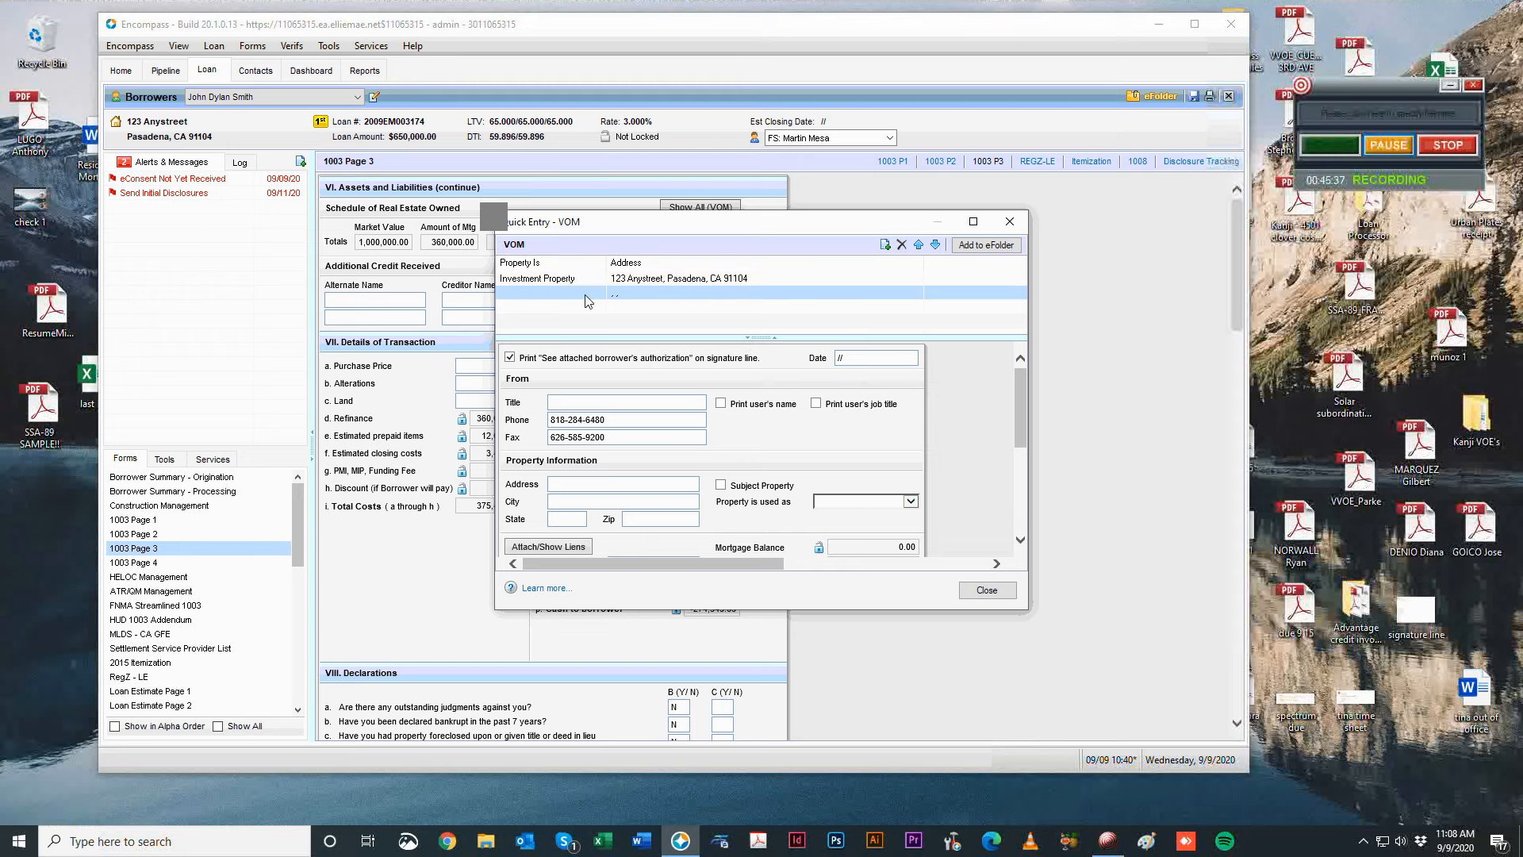
{"action": "scroll", "coordinate": [801, 453], "scroll_direction": "down", "scroll_amount": 5}
{"action": "scroll", "coordinate": [801, 453], "scroll_direction": "up", "scroll_amount": 4}
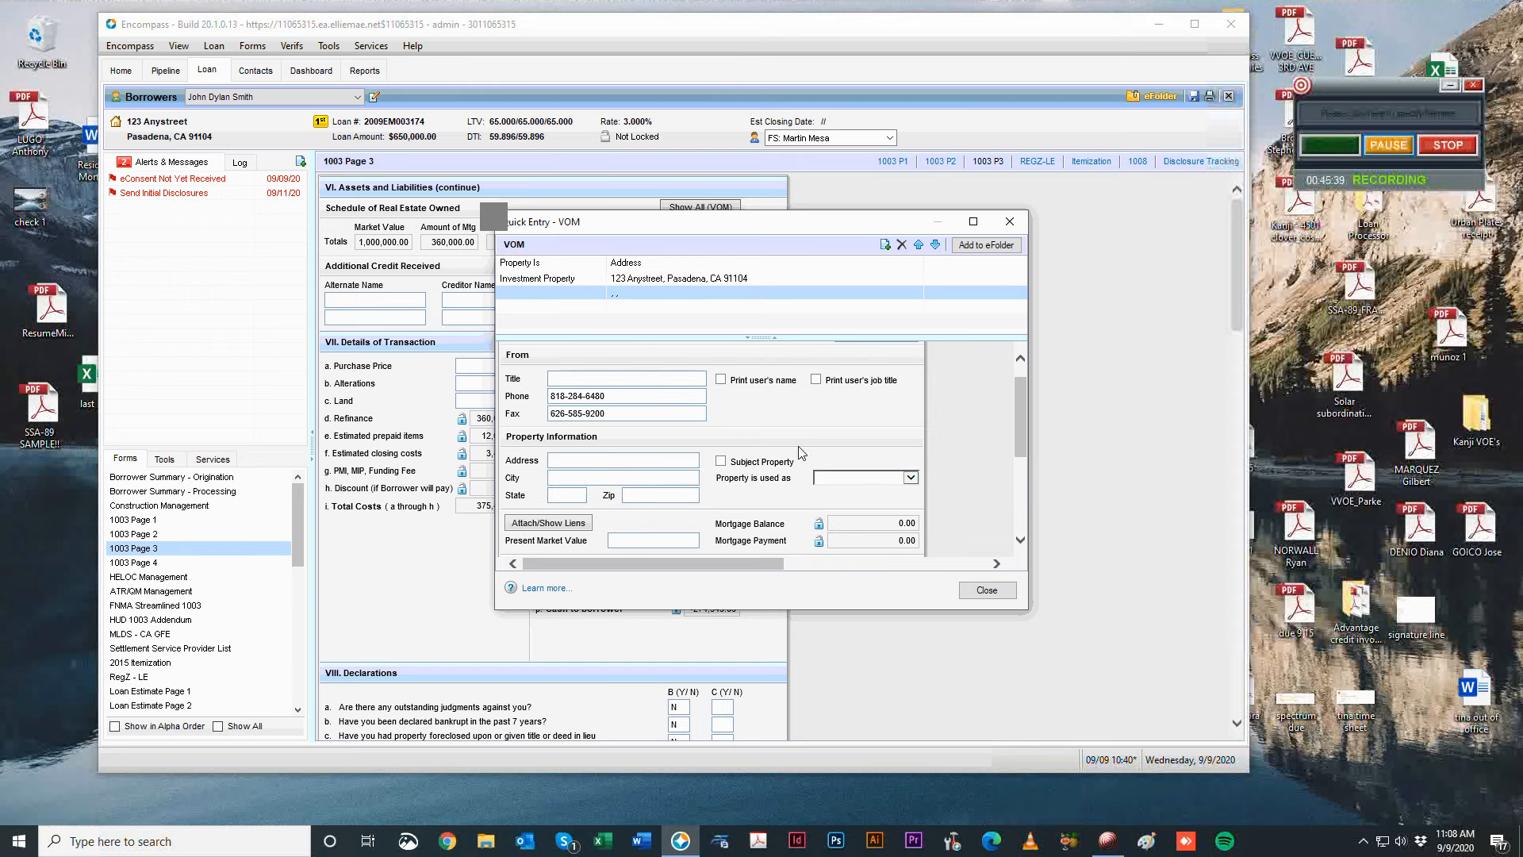
{"action": "left_click", "coordinate": [833, 475]}
{"action": "left_click", "coordinate": [835, 512]}
{"action": "scroll", "coordinate": [823, 444], "scroll_direction": "up", "scroll_amount": 1}
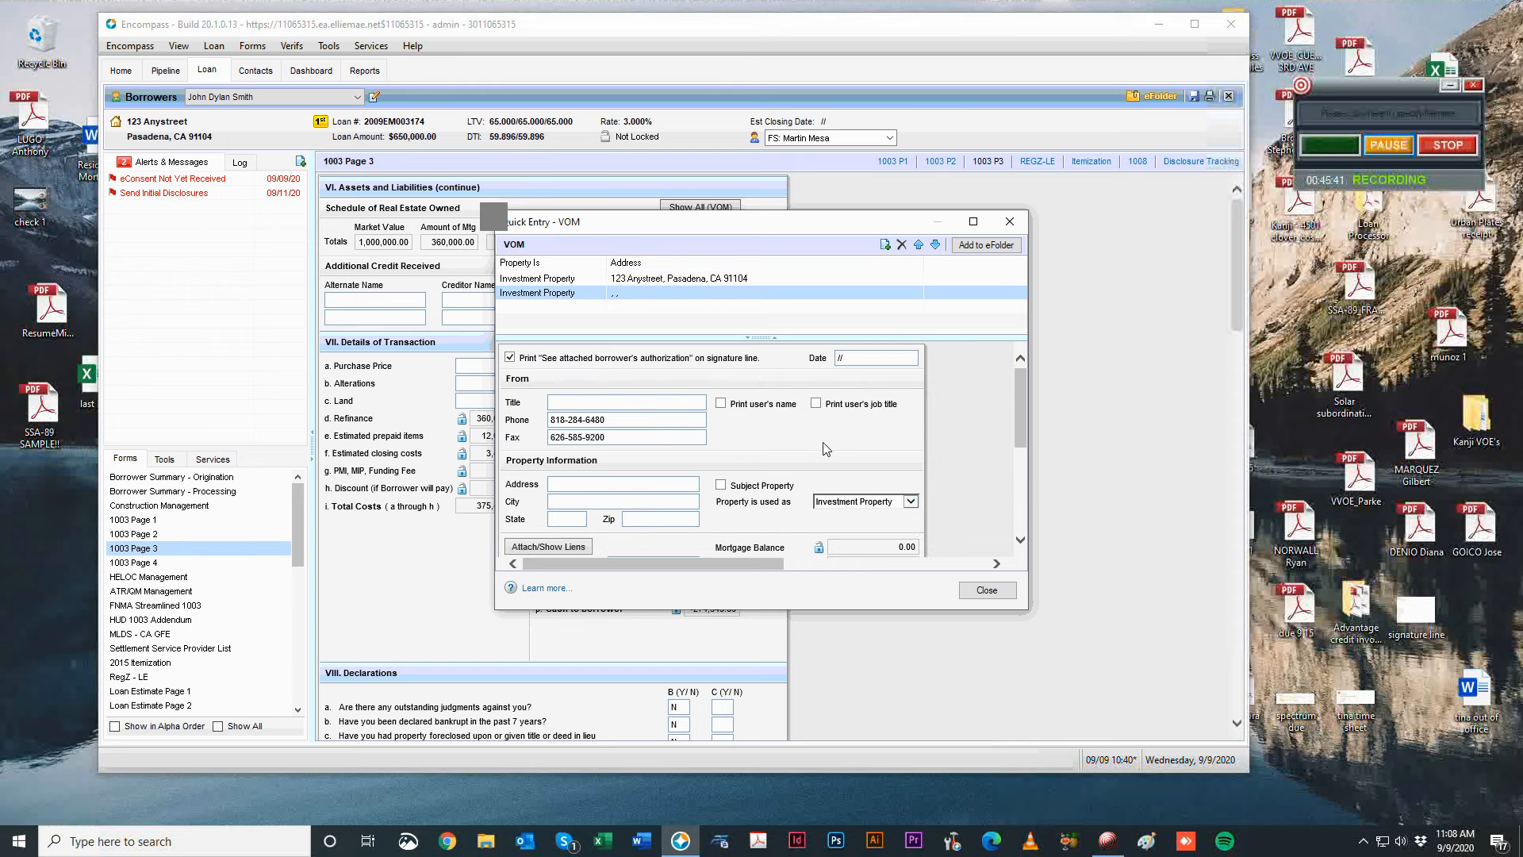
Enter street address 444 Text and zip code 91911 so the city fills in.
{"action": "left_click", "coordinate": [587, 492]}
{"action": "type", "text": "444 Text, dflkjd"}
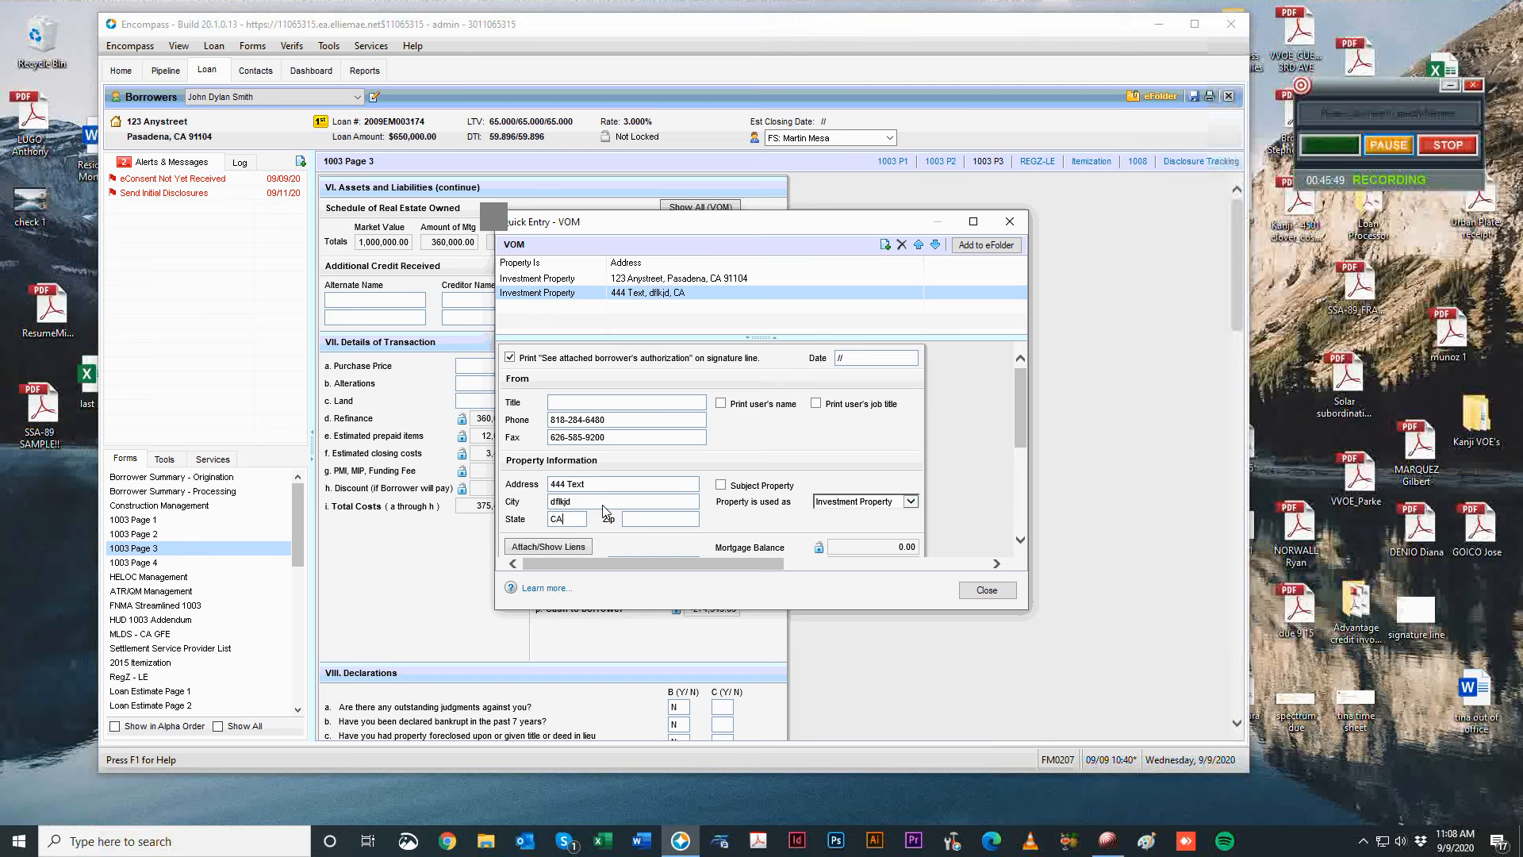
{"action": "key", "text": "Tab"}
{"action": "type", "text": "91919-19"}
{"action": "key", "text": "BackSpace"}
{"action": "key", "text": "BackSpace"}
{"action": "key", "text": "BackSpace"}
{"action": "key", "text": "BackSpace"}
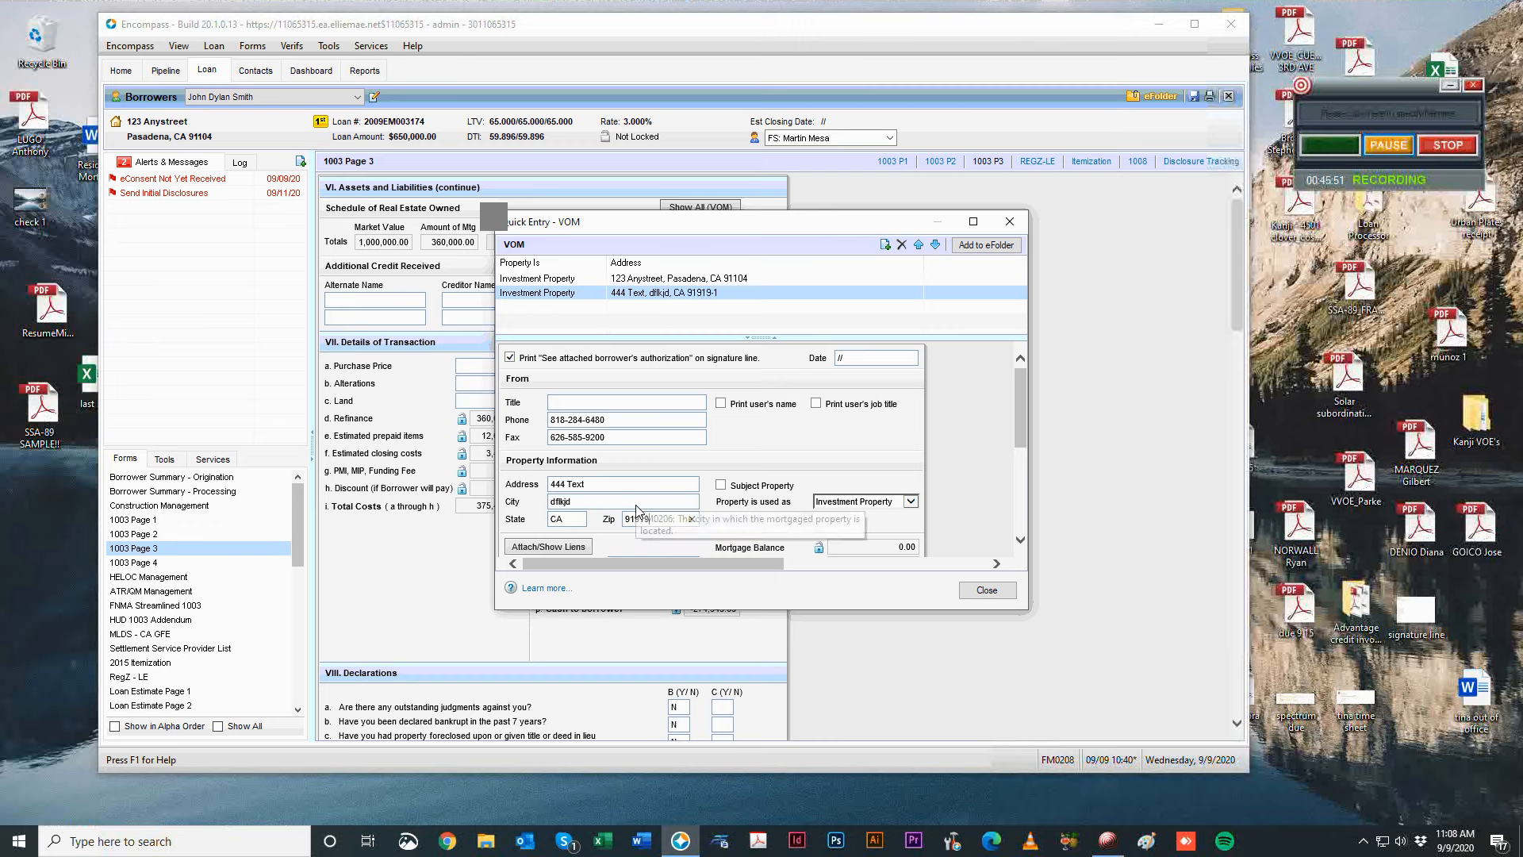
{"action": "type", "text": "1"}
{"action": "key", "text": "Tab"}
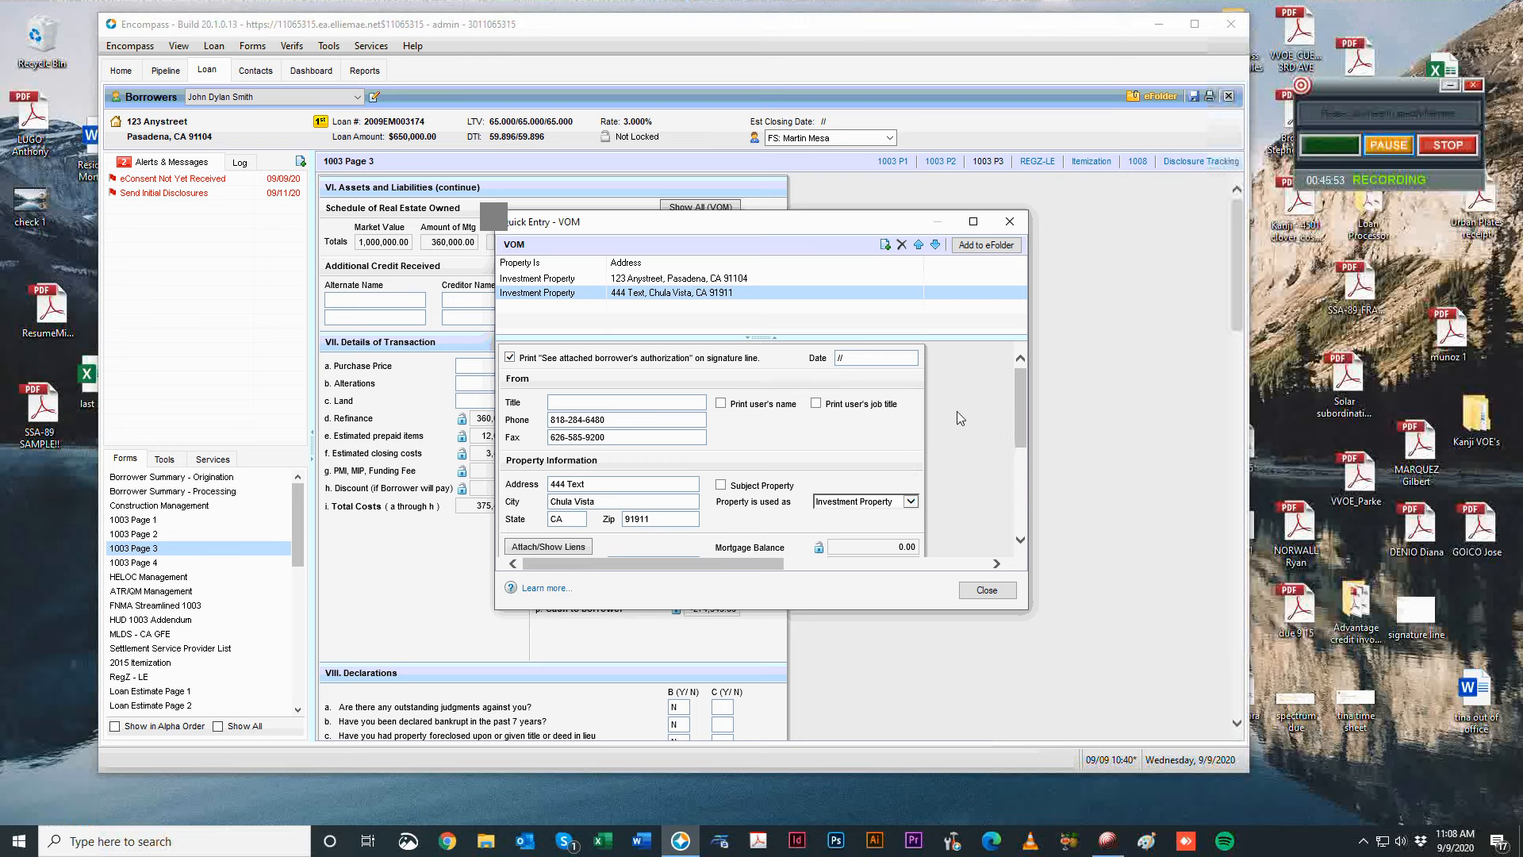
{"action": "scroll", "coordinate": [954, 464], "scroll_direction": "down", "scroll_amount": 3}
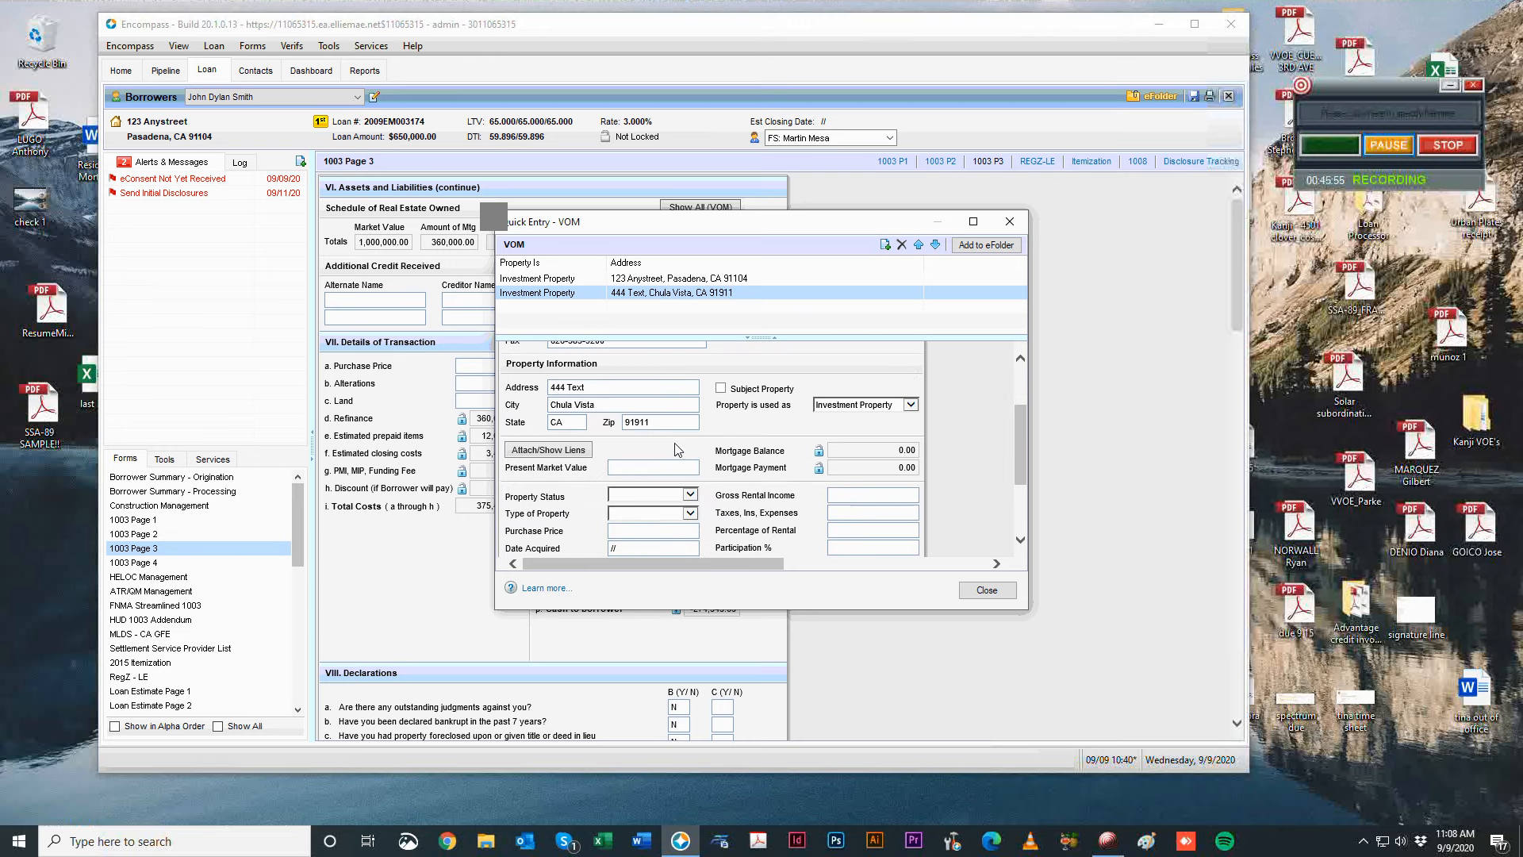
Look through the property status choices and leave the status blank.
{"action": "left_click", "coordinate": [666, 495]}
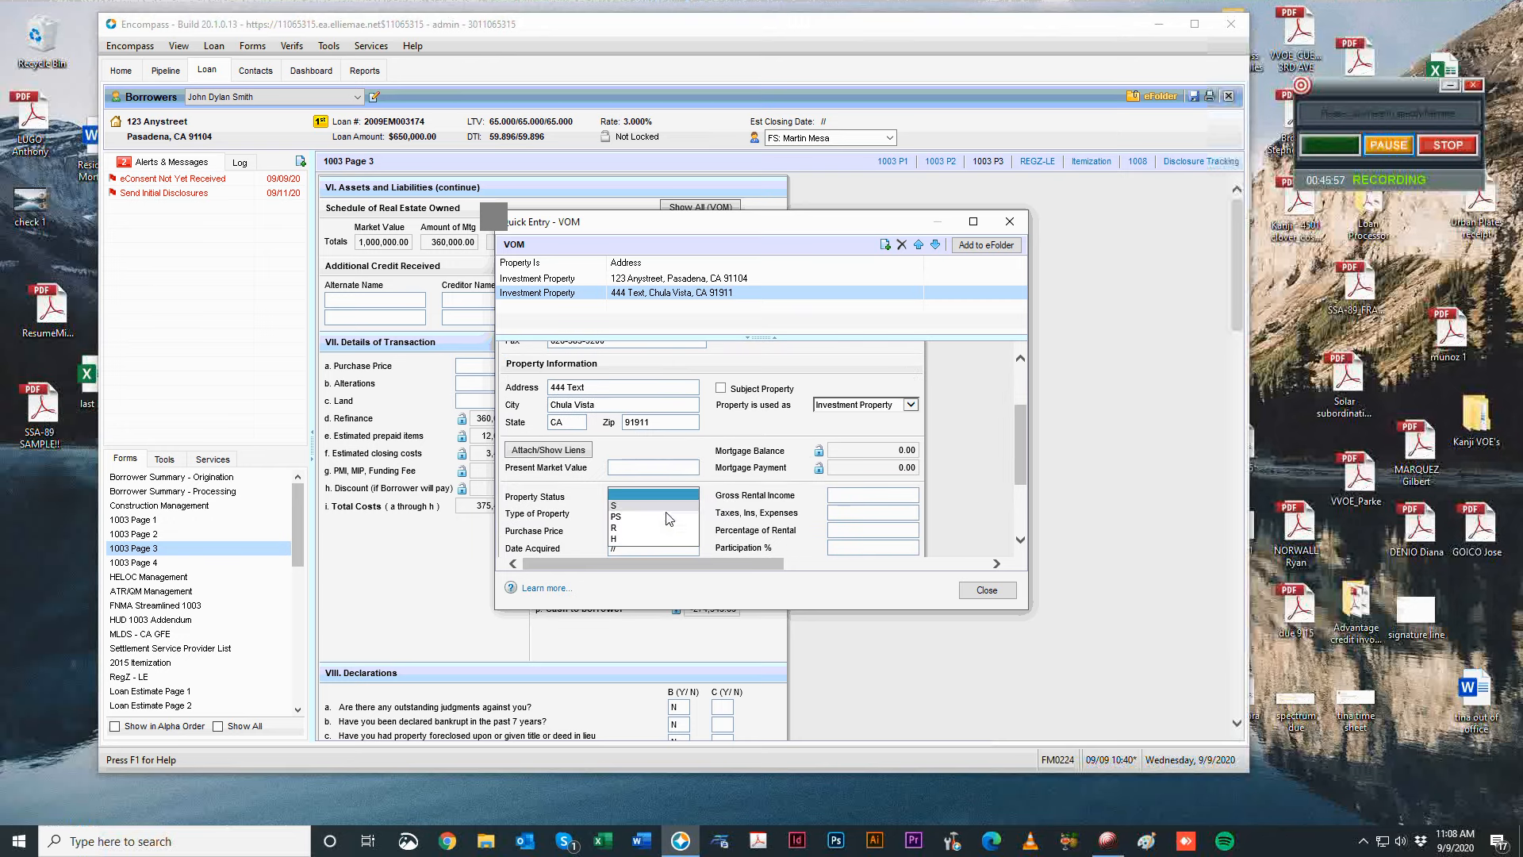
{"action": "left_click_drag", "start_coordinate": [738, 505], "coordinate": [746, 525]}
{"action": "left_click", "coordinate": [737, 512]}
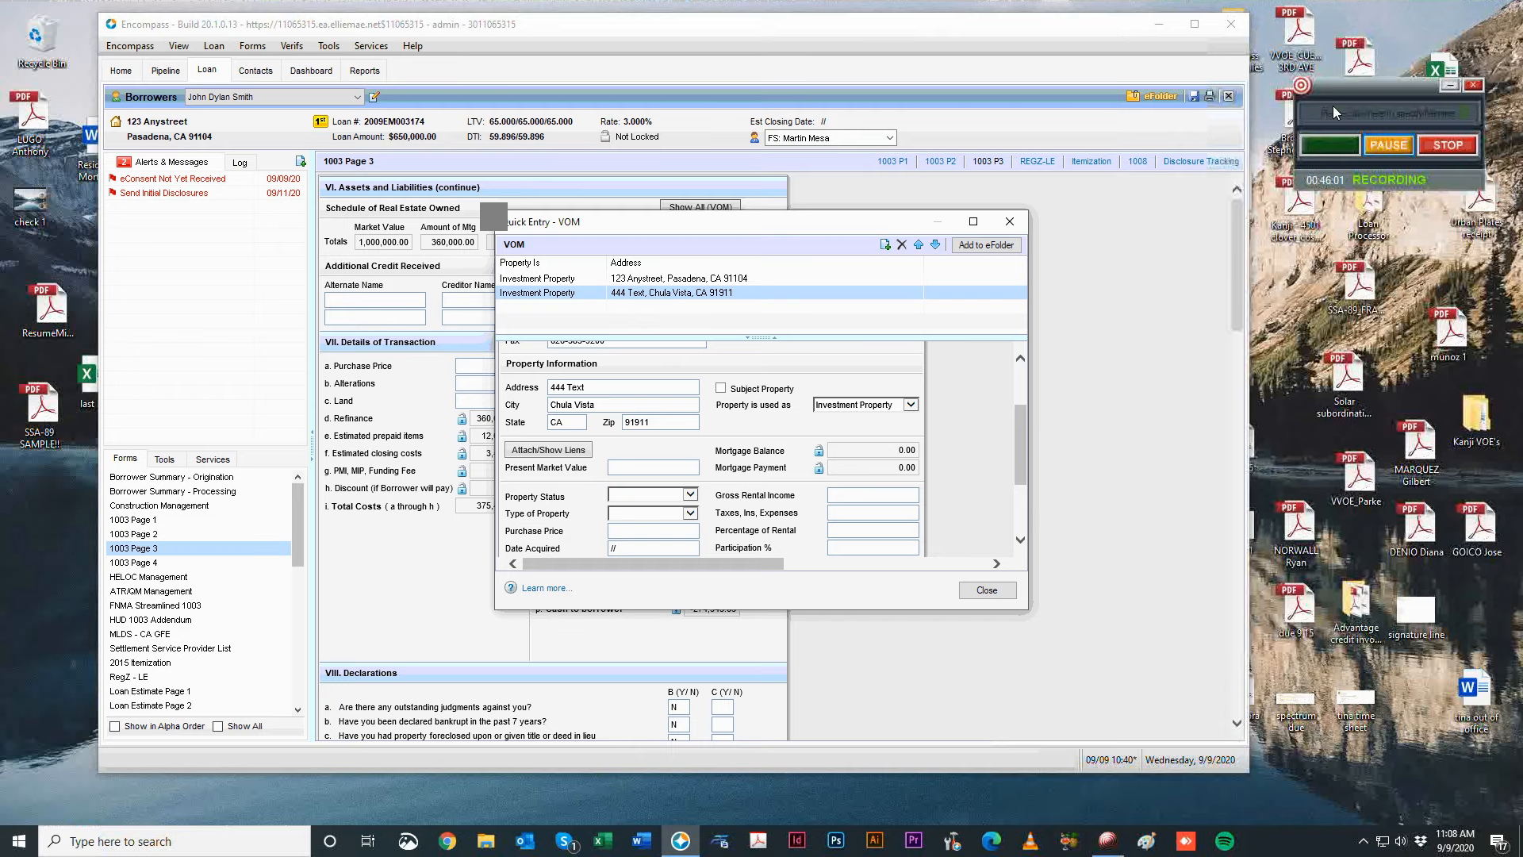
{"action": "left_click", "coordinate": [1392, 146]}
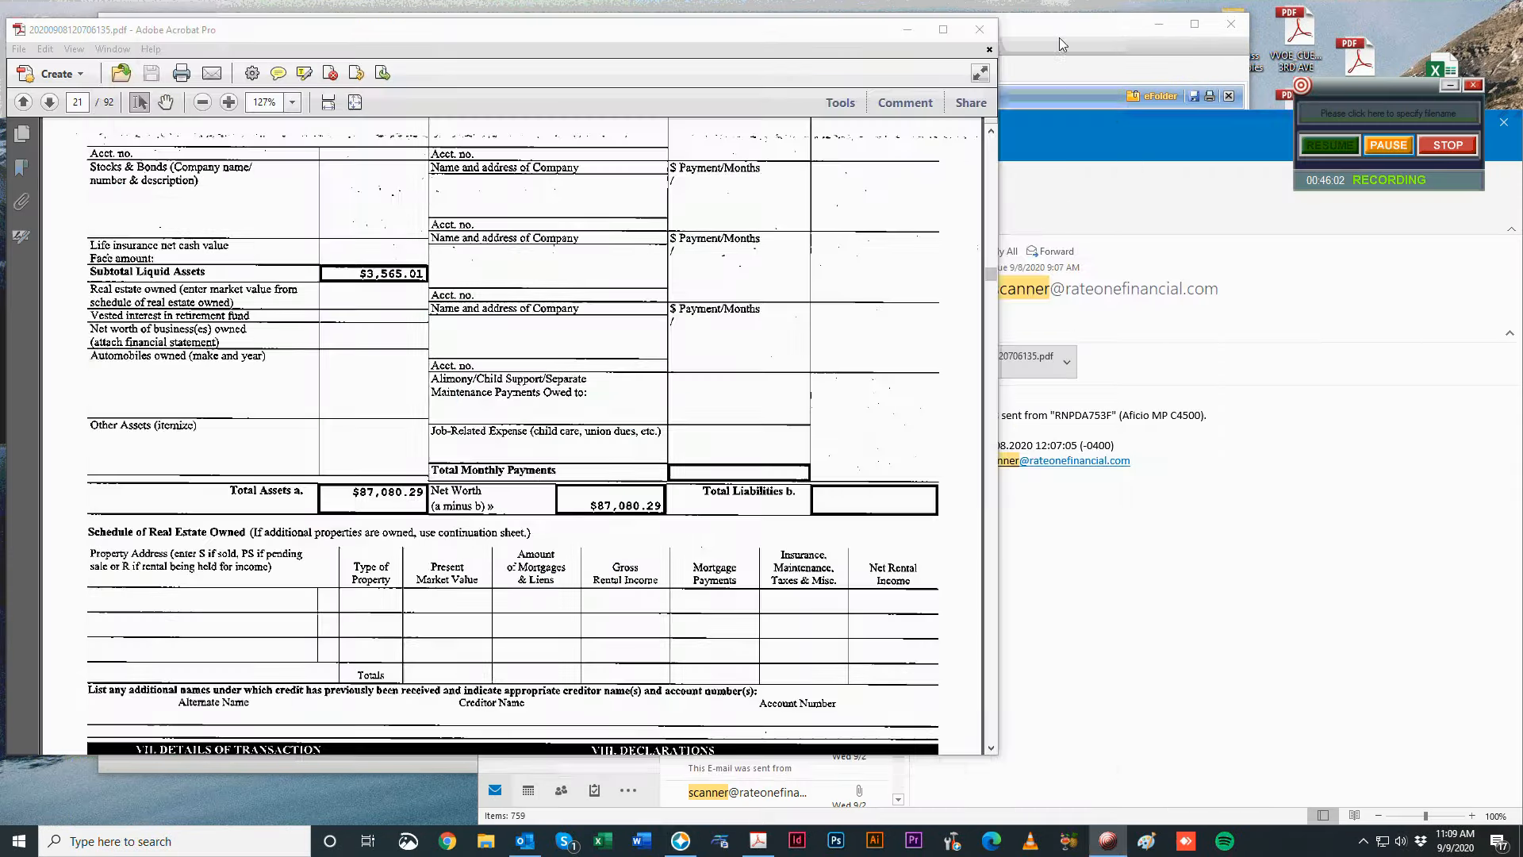
{"action": "left_click", "coordinate": [1059, 37]}
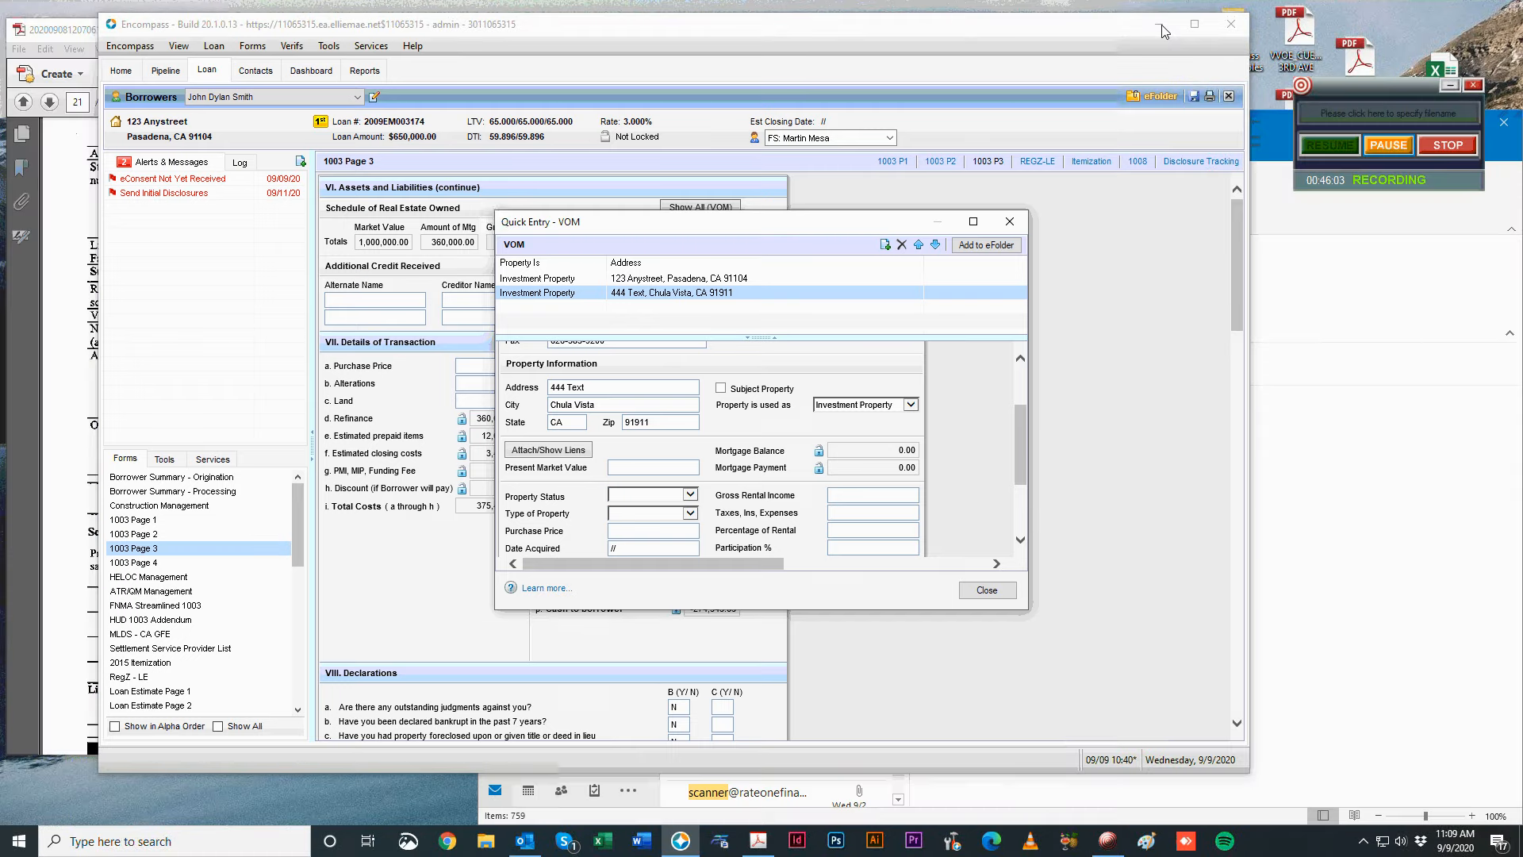
{"action": "scroll", "coordinate": [547, 498], "scroll_direction": "down", "scroll_amount": 1}
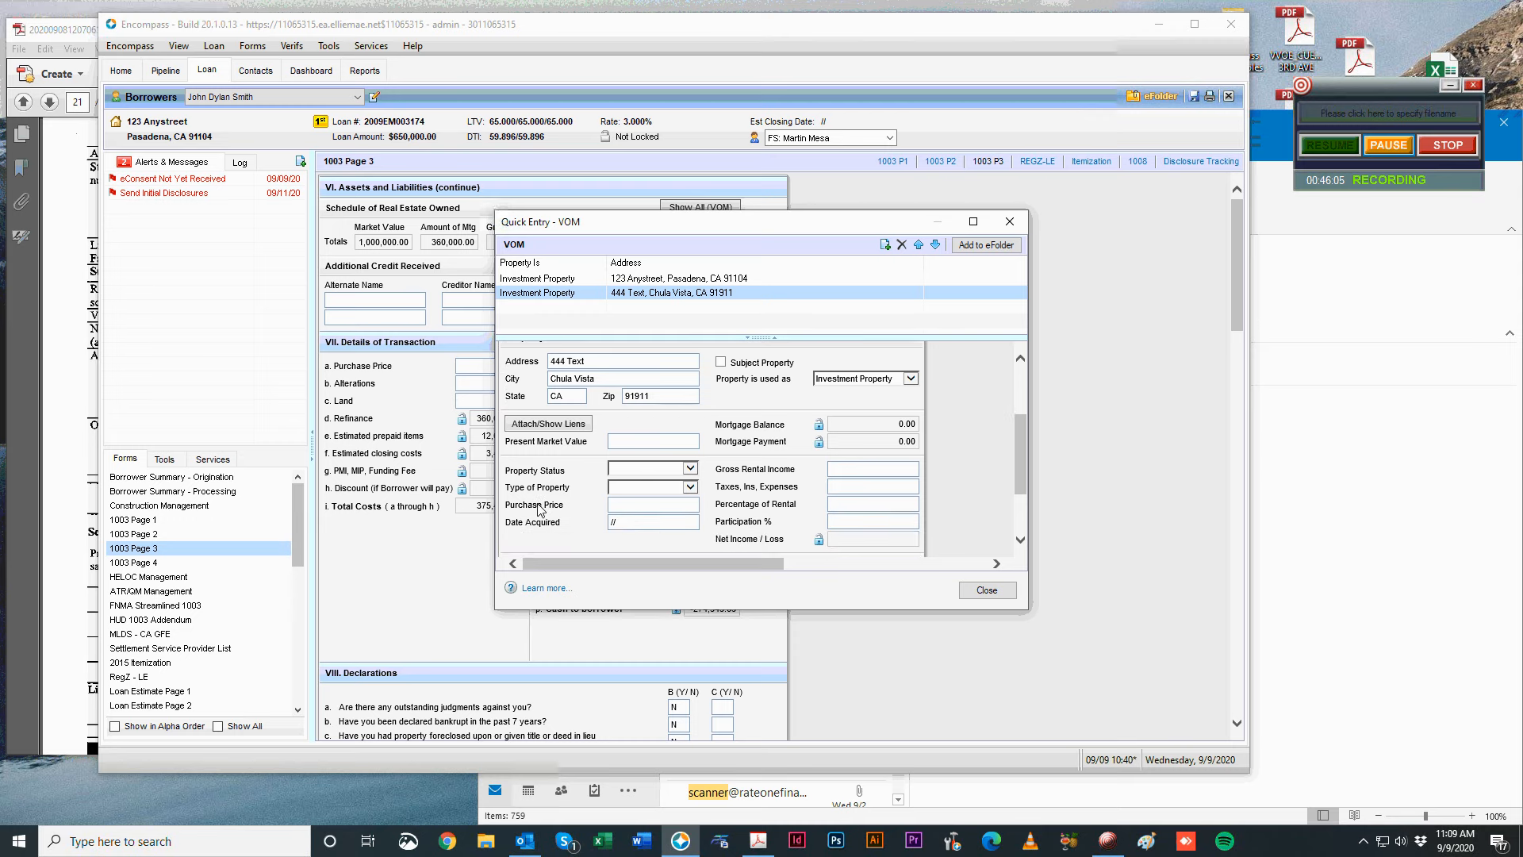
{"action": "left_click", "coordinate": [675, 429]}
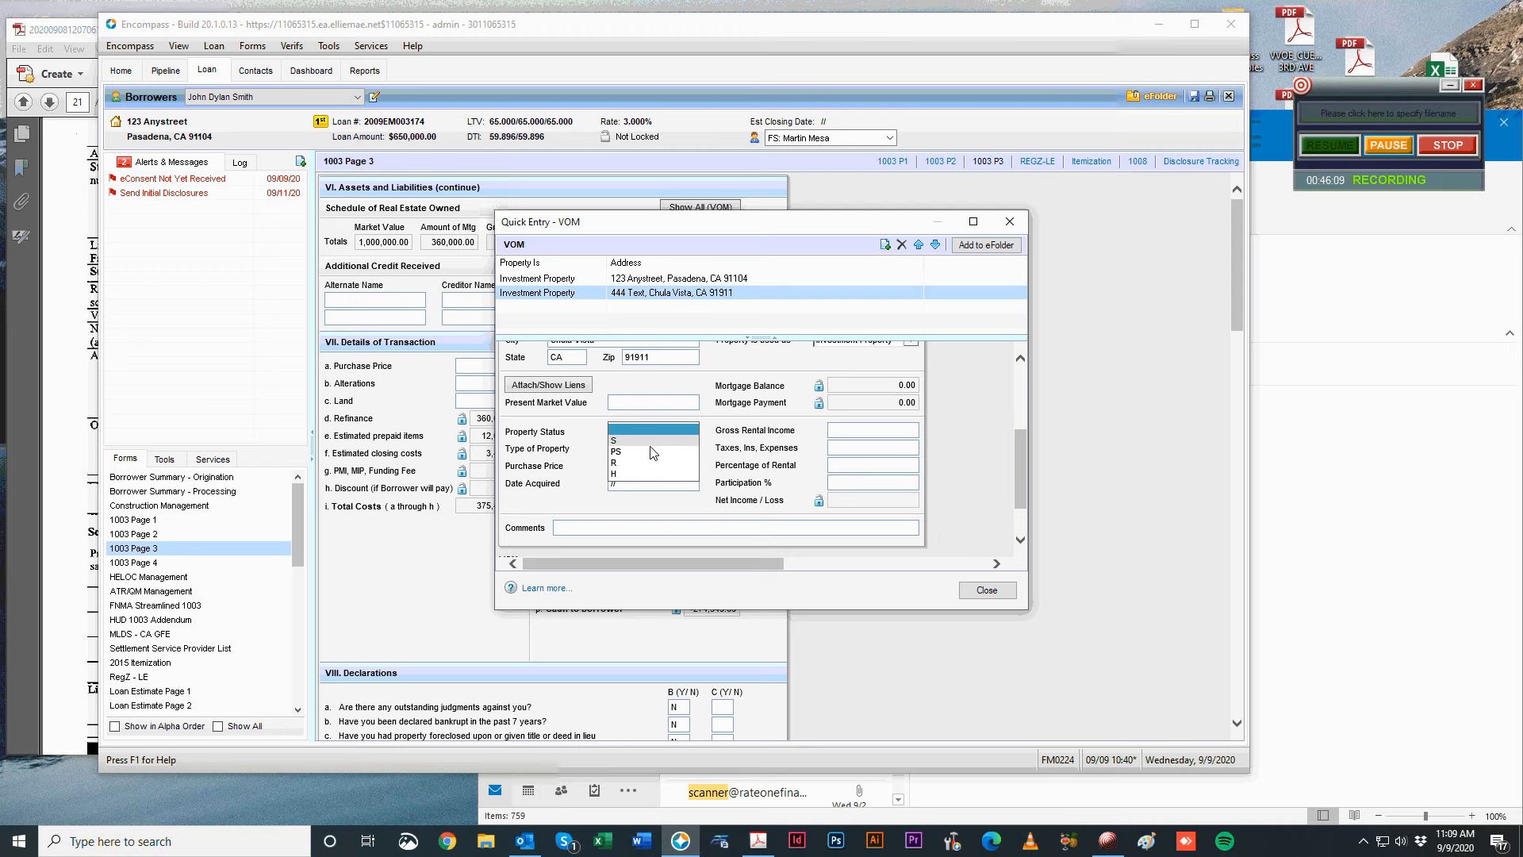
{"action": "left_click", "coordinate": [541, 433]}
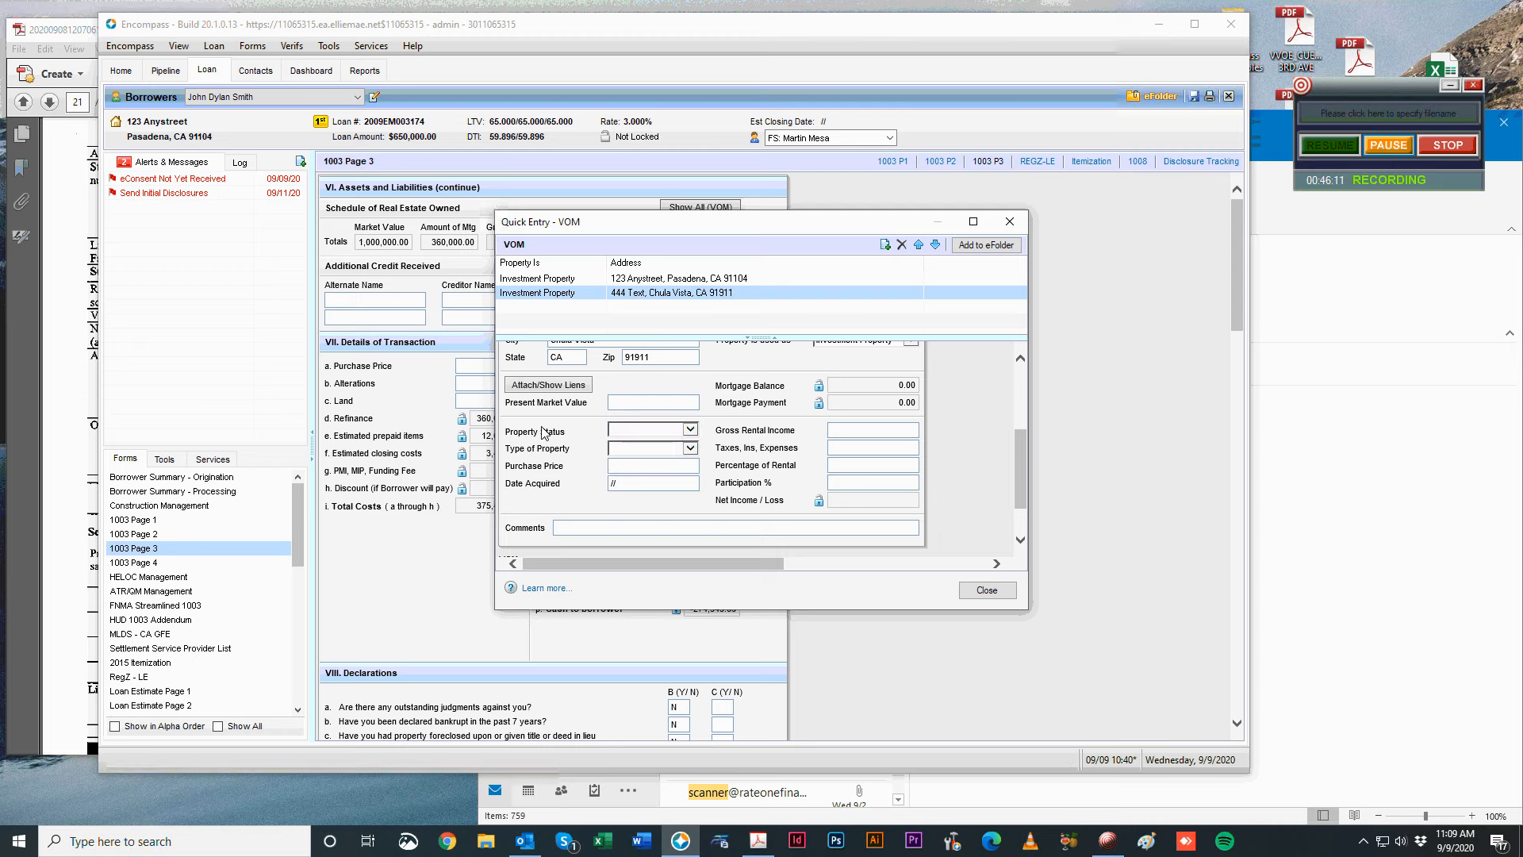
{"action": "left_click", "coordinate": [658, 433]}
{"action": "left_click", "coordinate": [602, 424]}
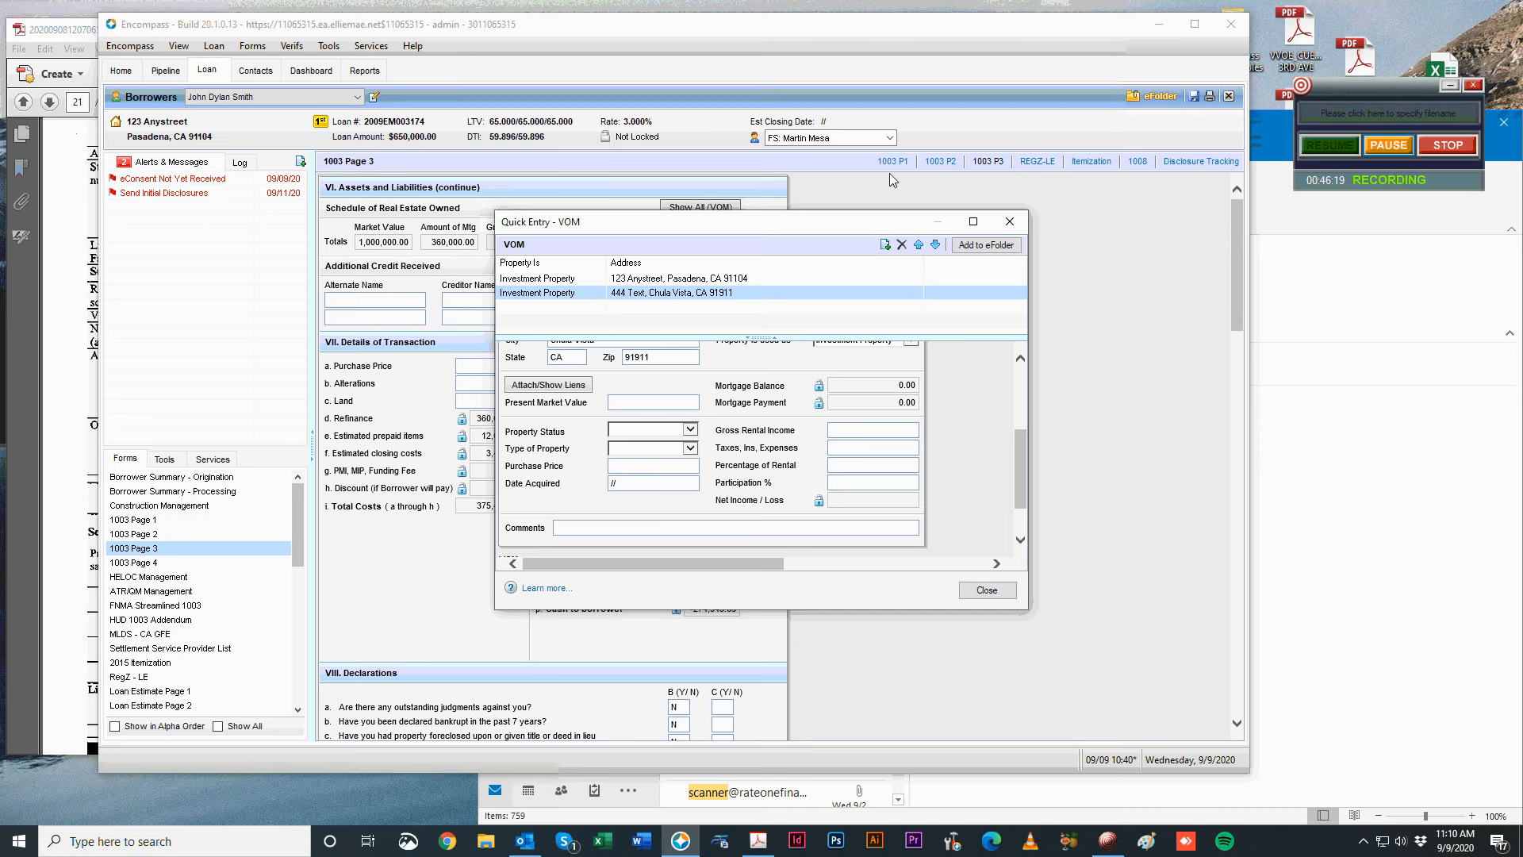
Close the VOM quick entry and view the Schedule of Real Estate Owned in the scanned PDF.
{"action": "left_click", "coordinate": [1007, 223]}
{"action": "left_click", "coordinate": [13, 476]}
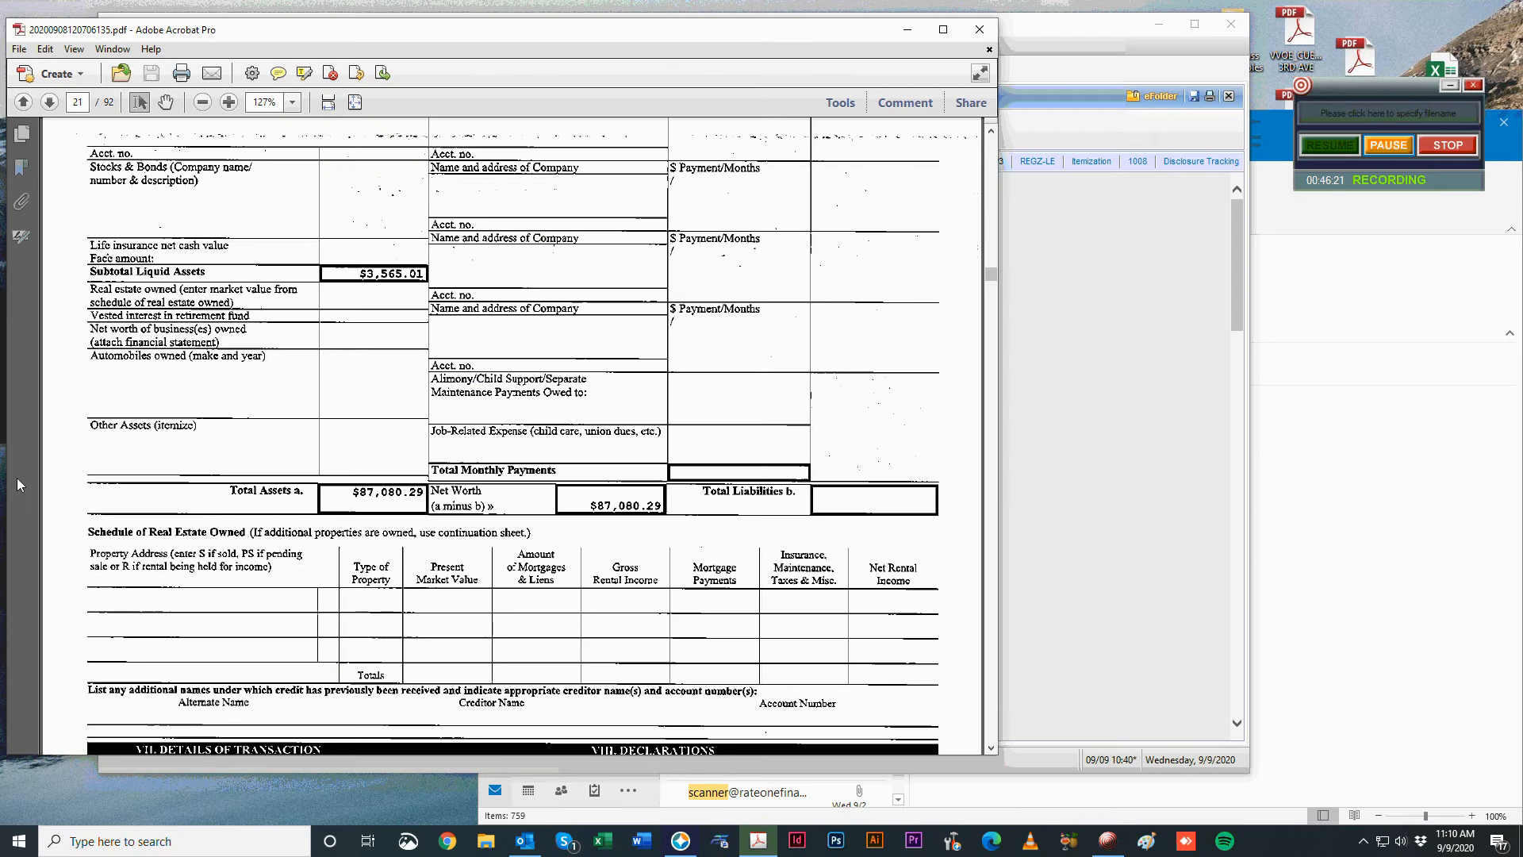
{"action": "scroll", "coordinate": [287, 414], "scroll_direction": "up", "scroll_amount": 1}
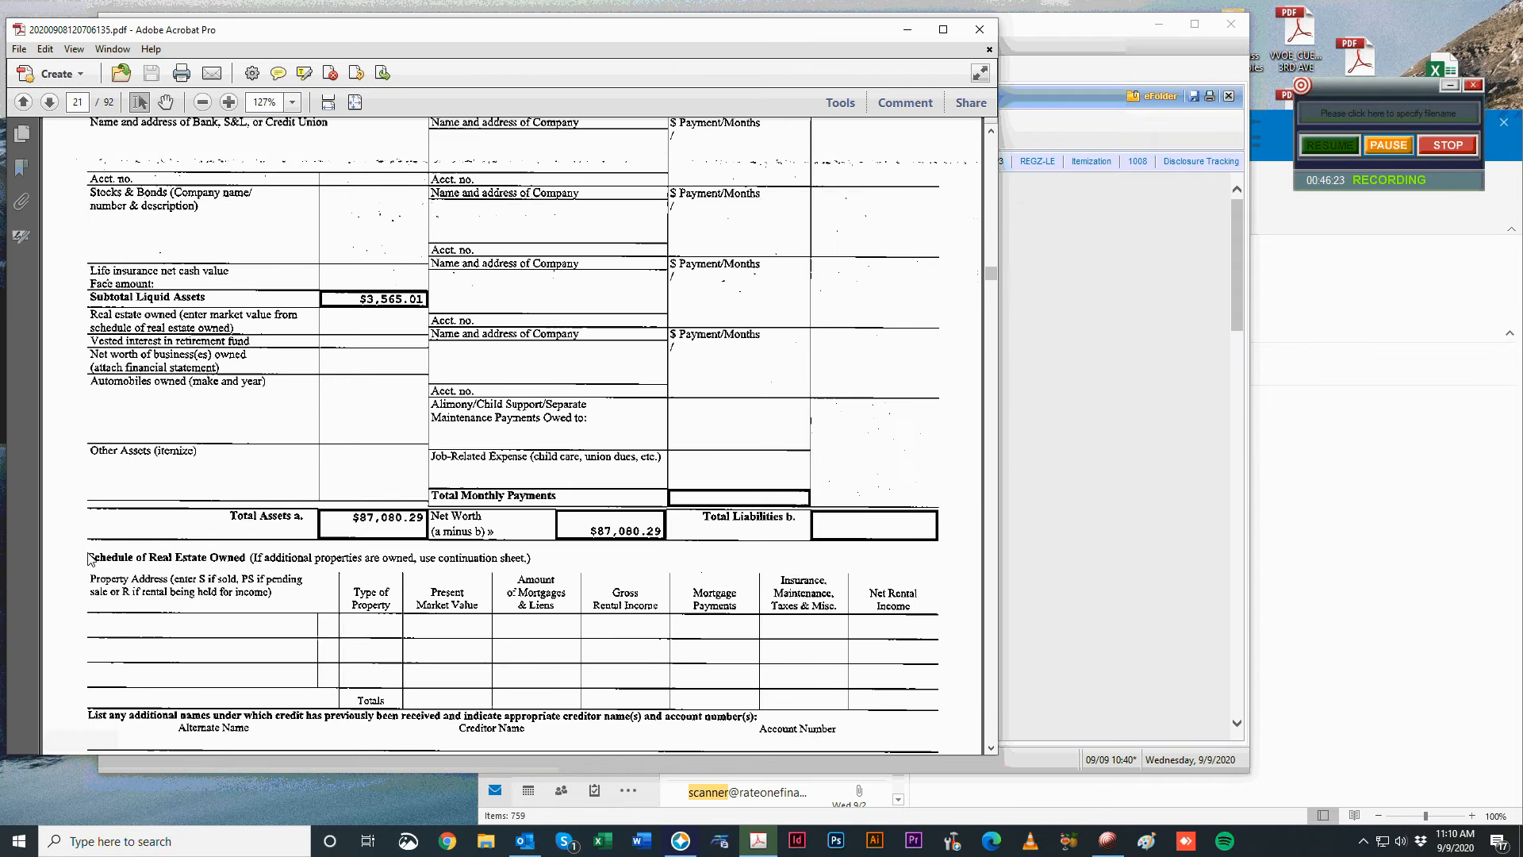
{"action": "left_click_drag", "start_coordinate": [84, 569], "coordinate": [312, 607]}
Set the Chula Vista property's status to R and its type to Condominium.
{"action": "left_click", "coordinate": [1065, 406]}
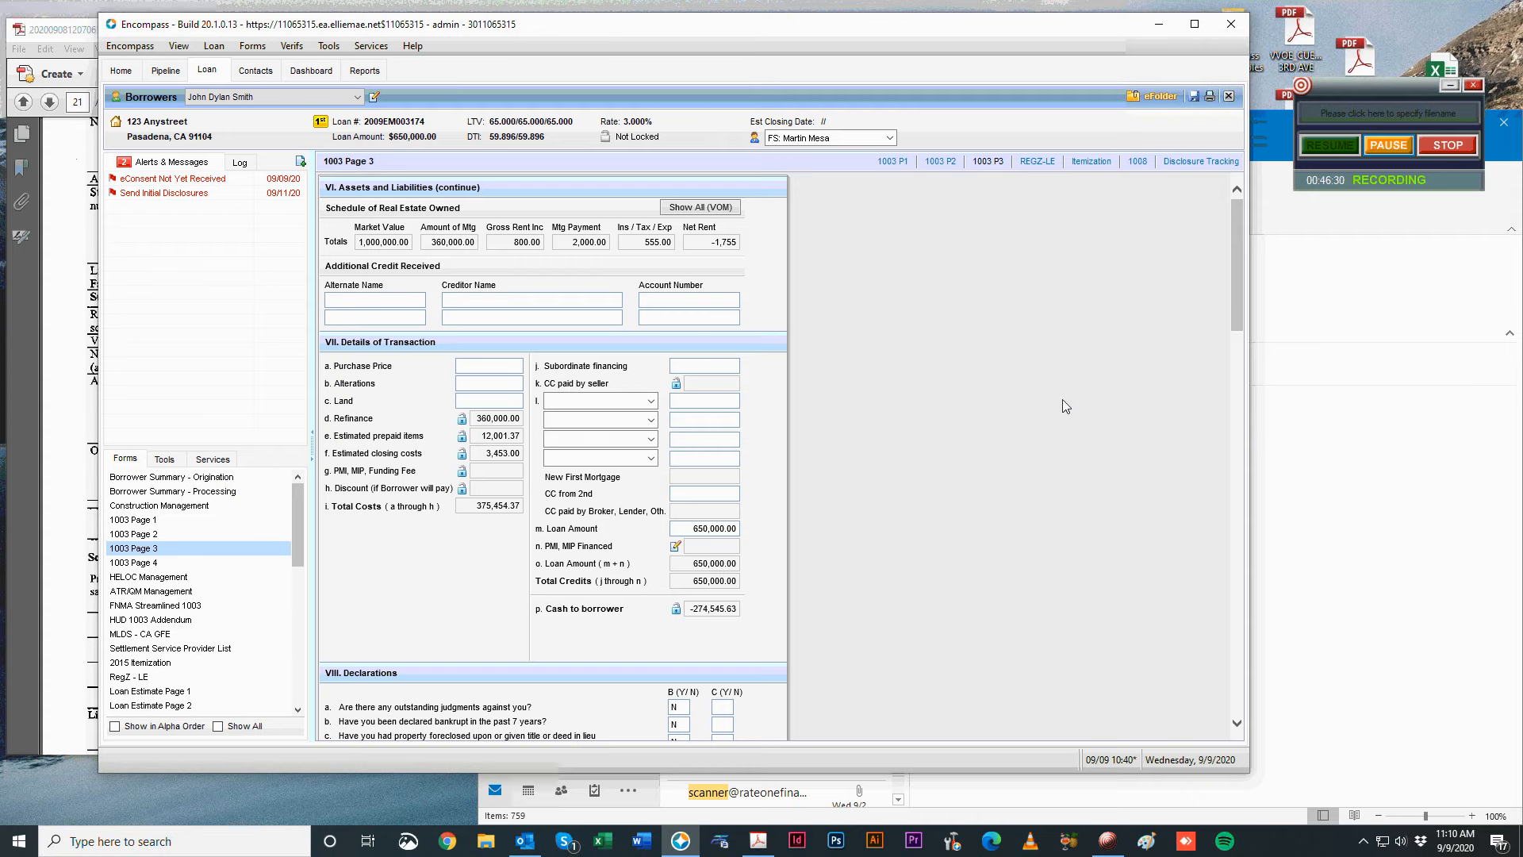
{"action": "left_click", "coordinate": [717, 209]}
{"action": "left_click", "coordinate": [589, 300]}
{"action": "scroll", "coordinate": [595, 476], "scroll_direction": "down", "scroll_amount": 3}
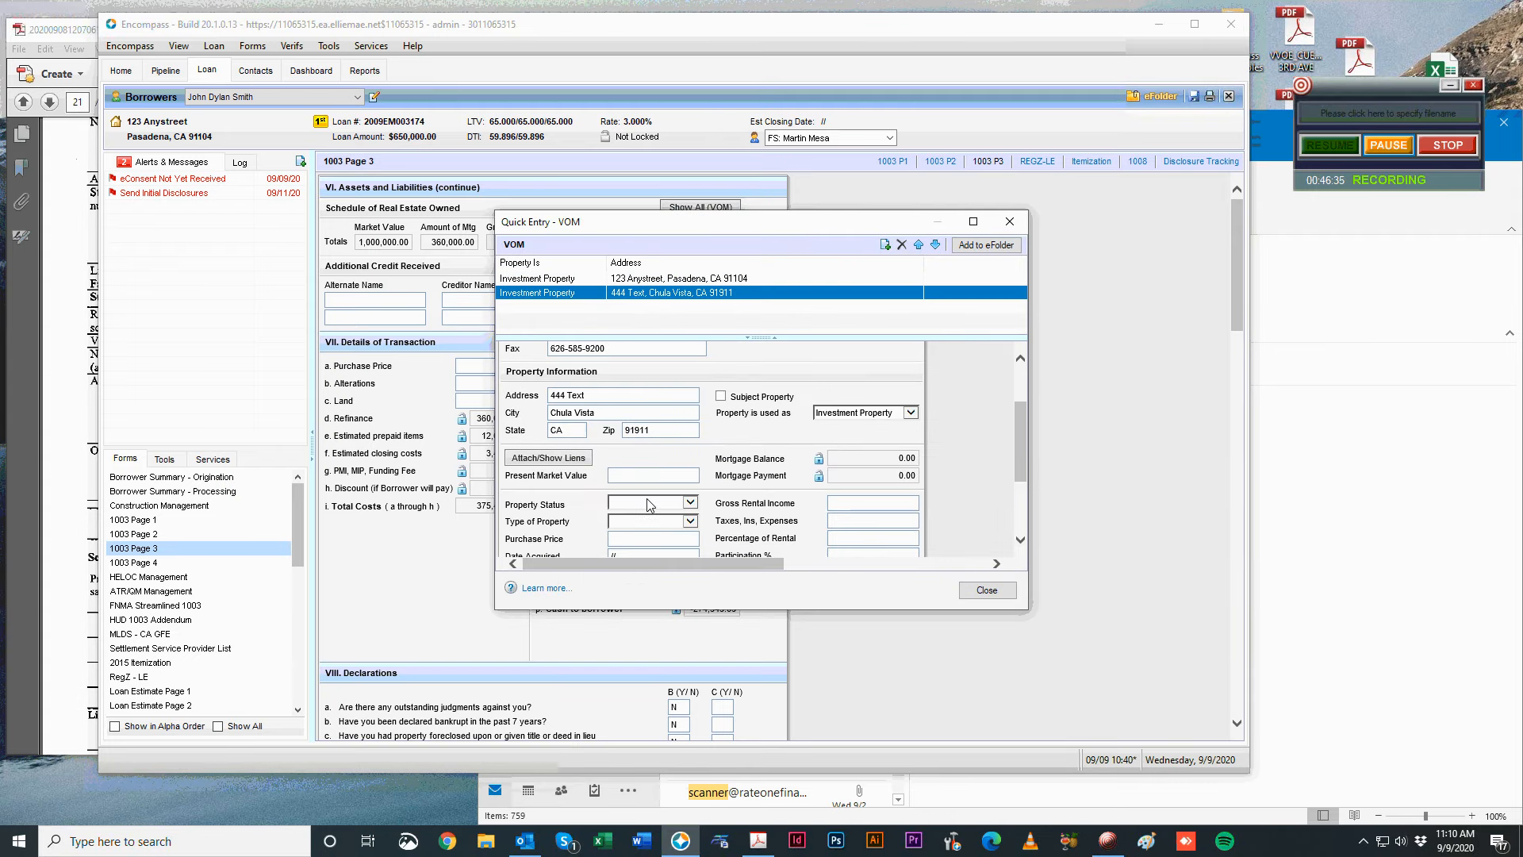
{"action": "left_click", "coordinate": [649, 503]}
{"action": "left_click", "coordinate": [638, 549]}
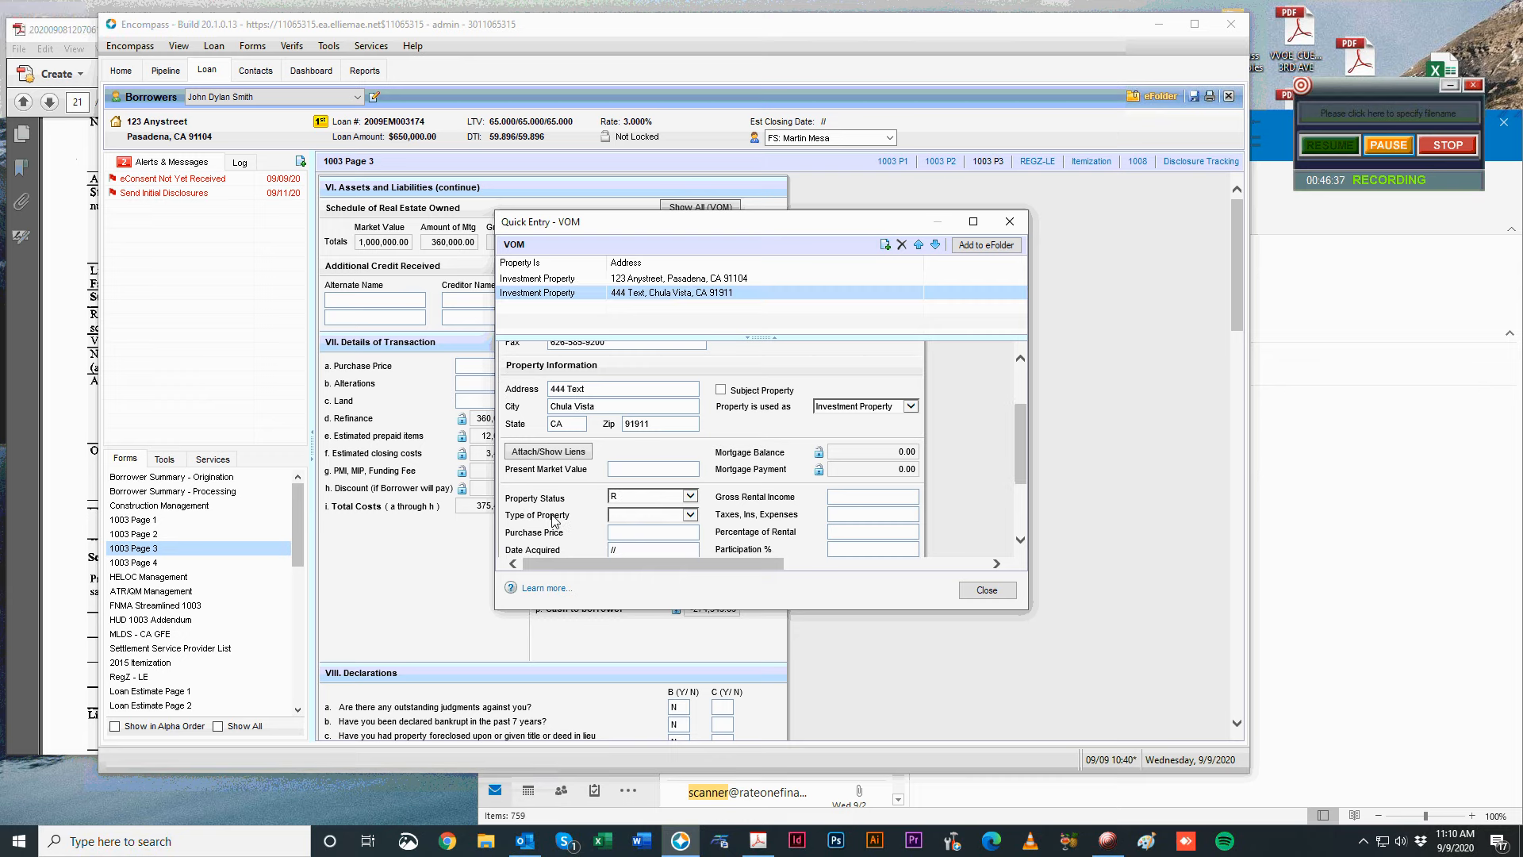
{"action": "scroll", "coordinate": [555, 521], "scroll_direction": "down", "scroll_amount": 2}
{"action": "left_click", "coordinate": [617, 429]}
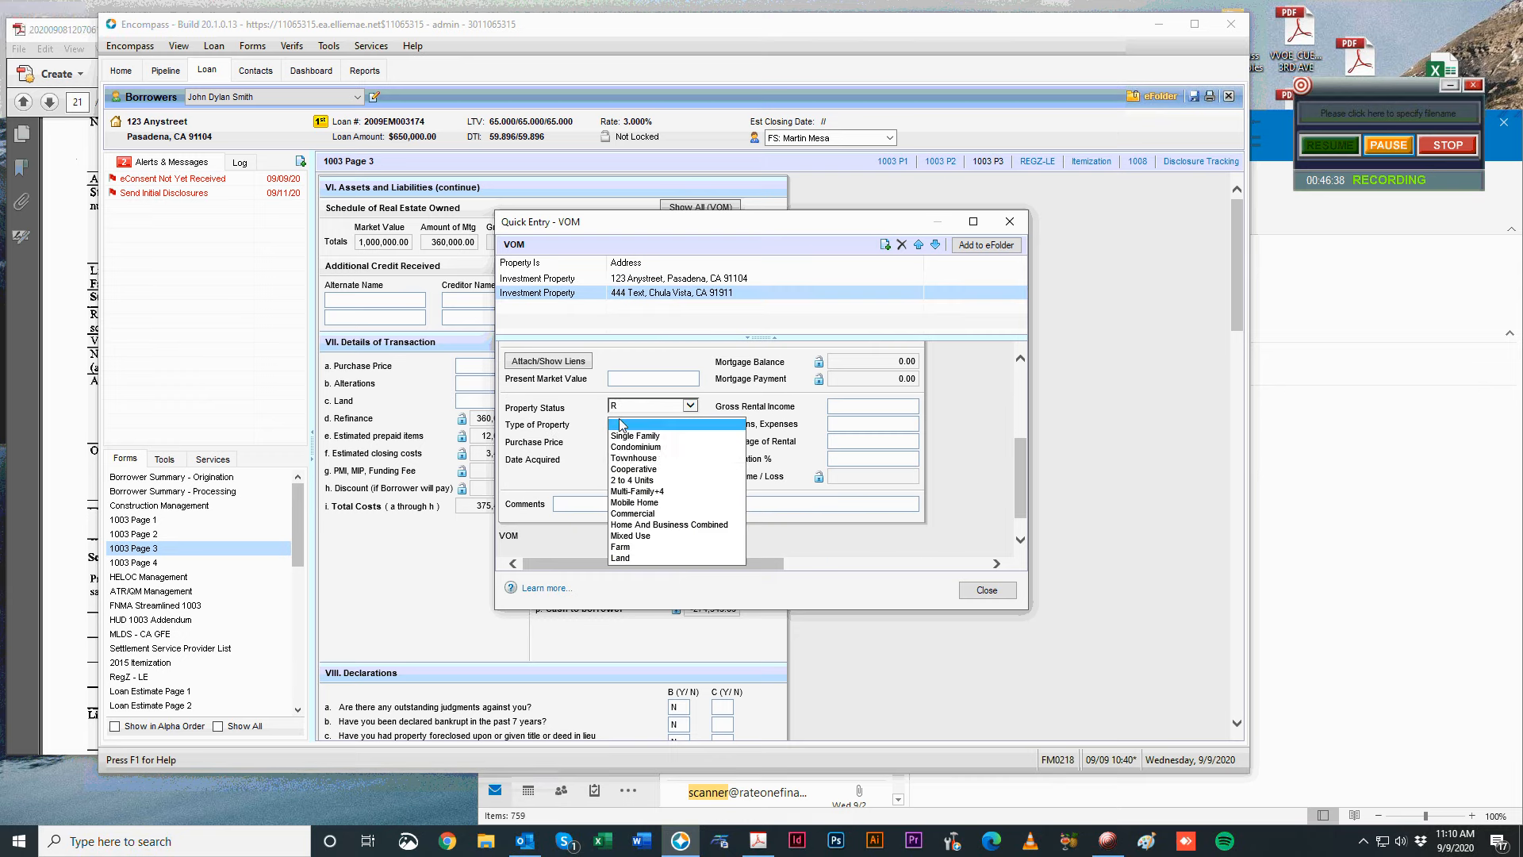
{"action": "left_click", "coordinate": [660, 448]}
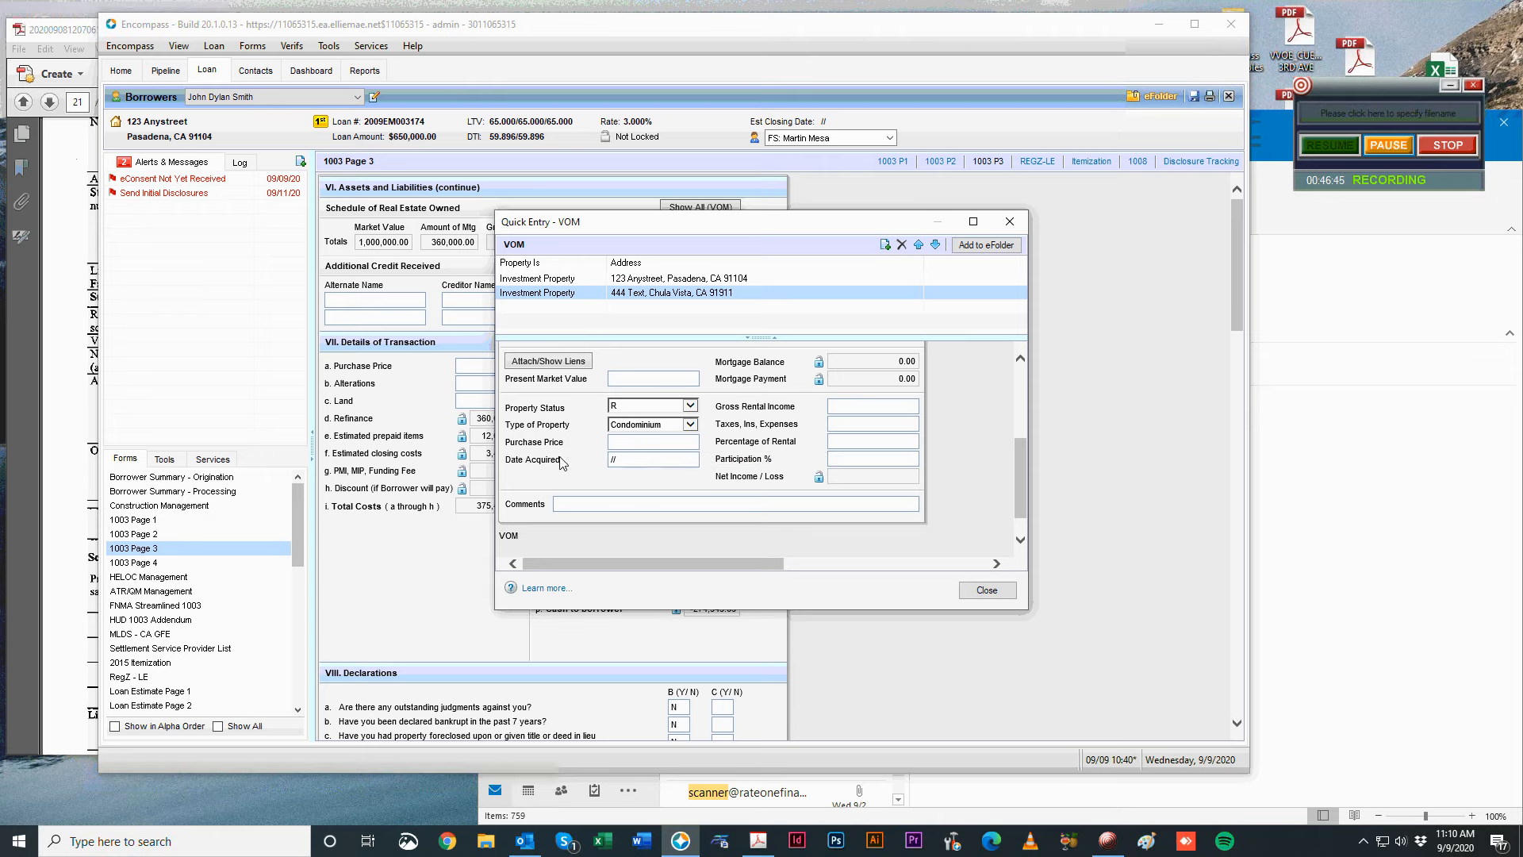
Enter 500 gross rental income, 050 expenses and 50.00 participation percentage.
{"action": "scroll", "coordinate": [555, 468], "scroll_direction": "up", "scroll_amount": 2}
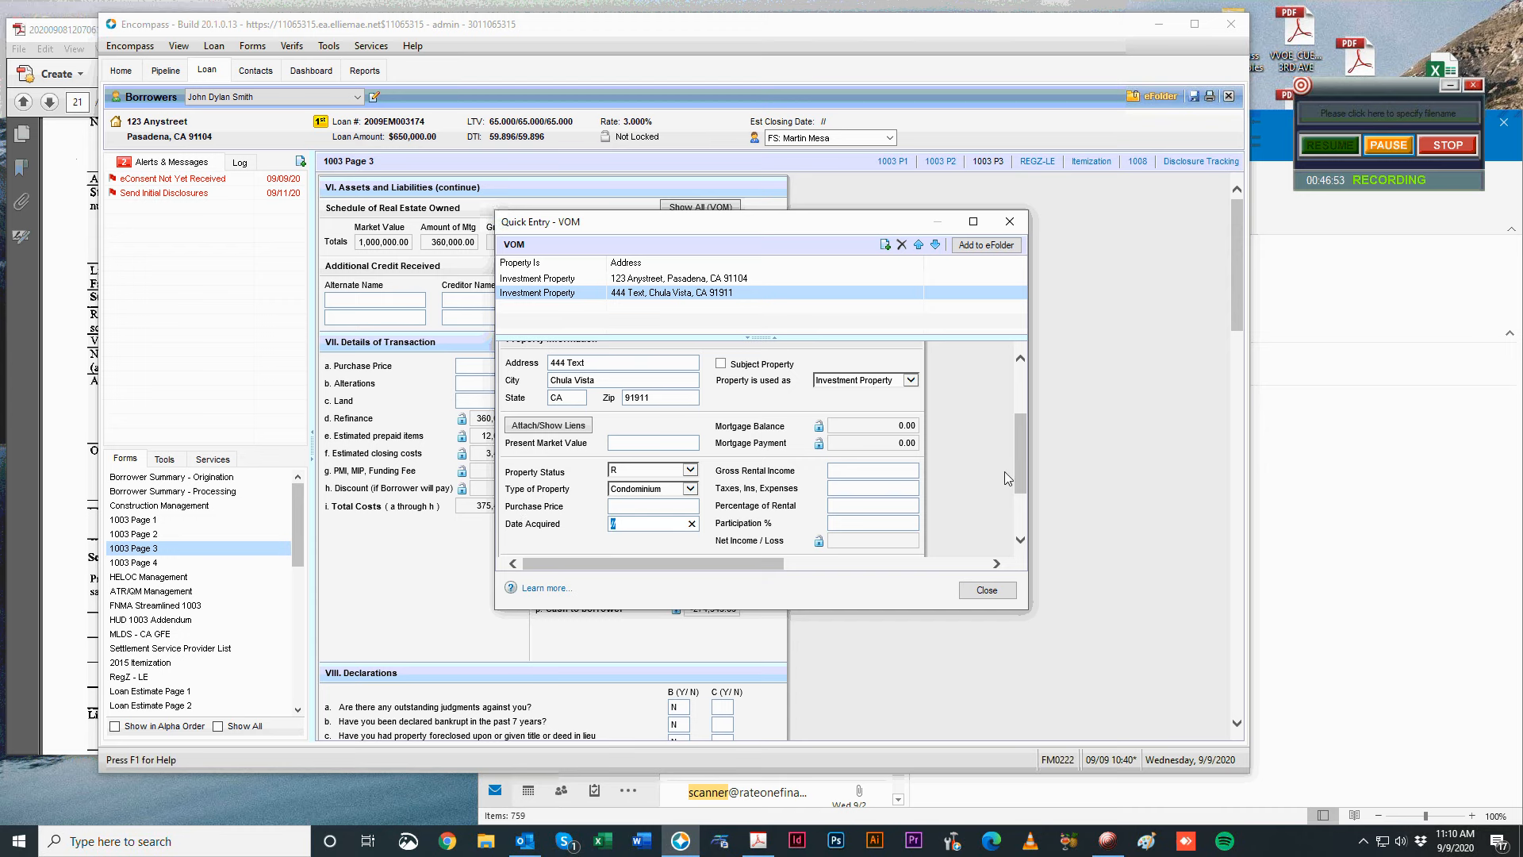
{"action": "left_click", "coordinate": [873, 471]}
{"action": "type", "text": "500"}
{"action": "key", "text": "Tab"}
{"action": "type", "text": "0"}
{"action": "key", "text": "Tab"}
{"action": "type", "text": "05"}
{"action": "key", "text": "Tab"}
{"action": "scroll", "coordinate": [916, 489], "scroll_direction": "down", "scroll_amount": 1}
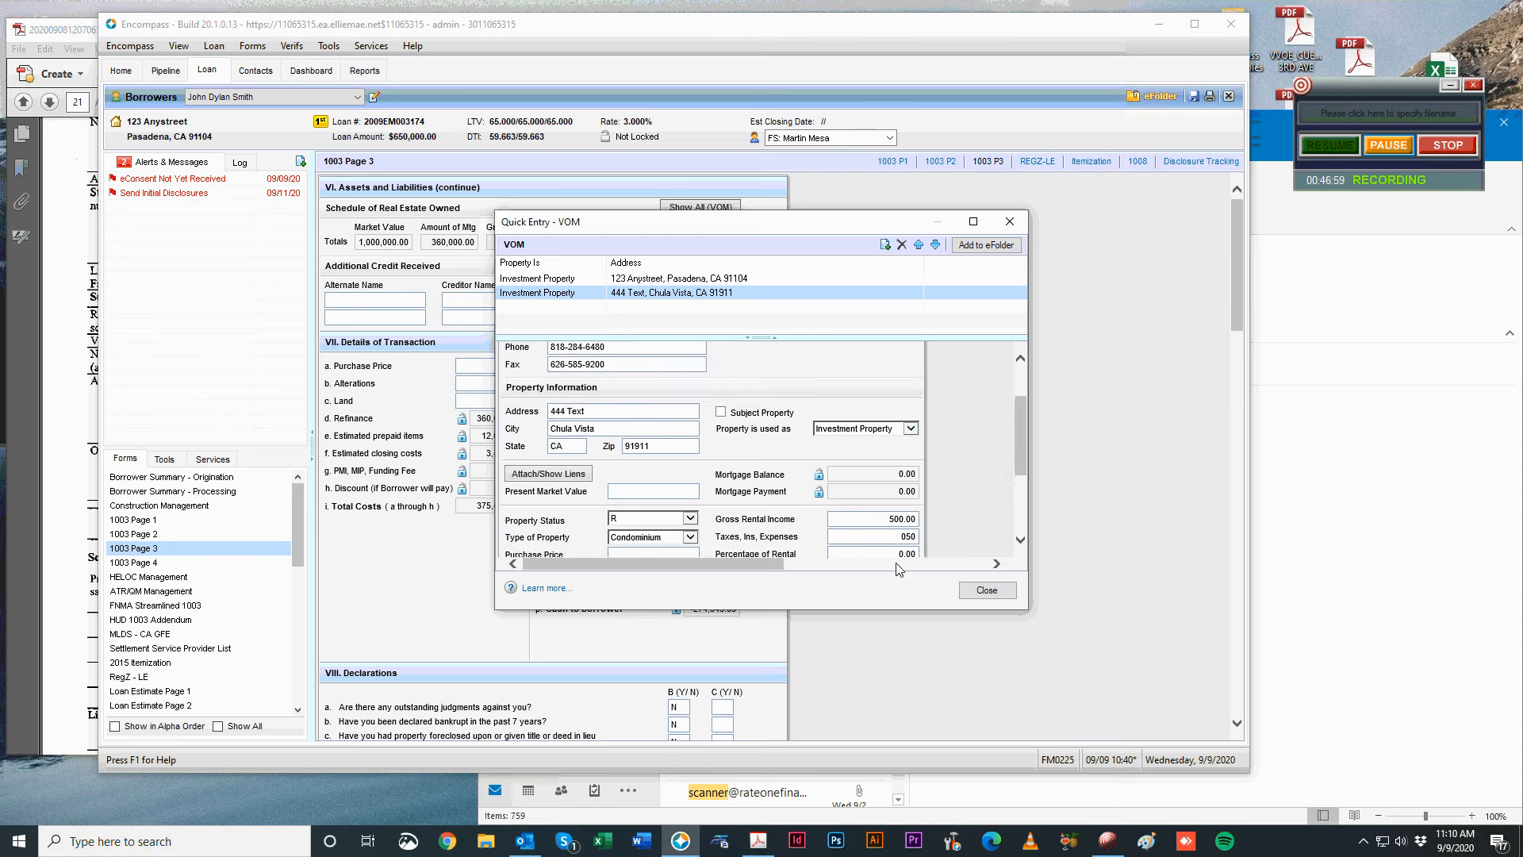
{"action": "left_click", "coordinate": [871, 476]}
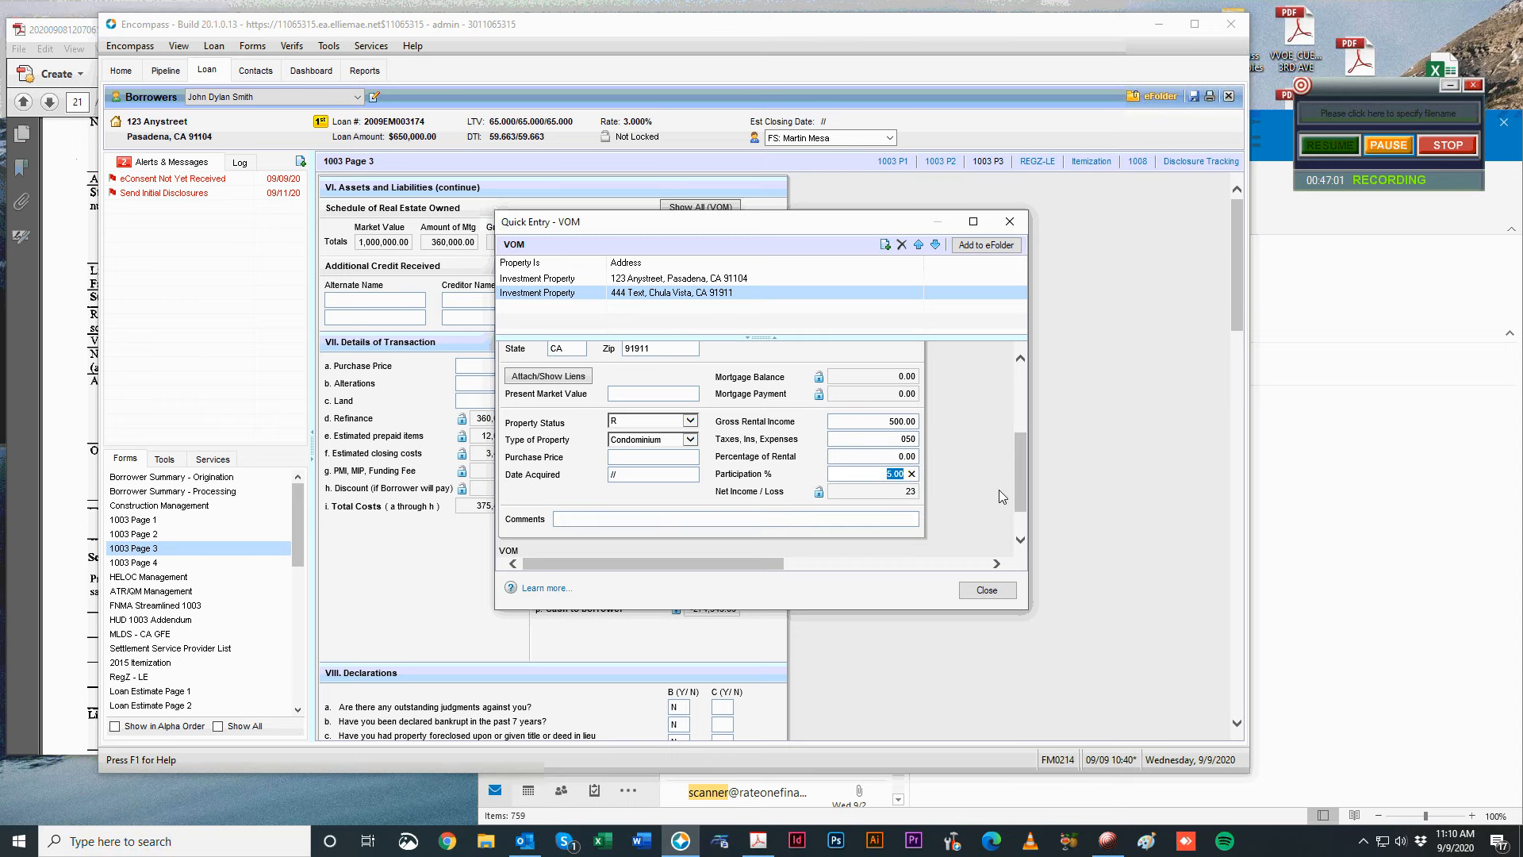
{"action": "type", "text": "500"}
Close the VOM entry to save, then reopen it and reload the Chula Vista property.
{"action": "key", "text": "alt+Tab"}
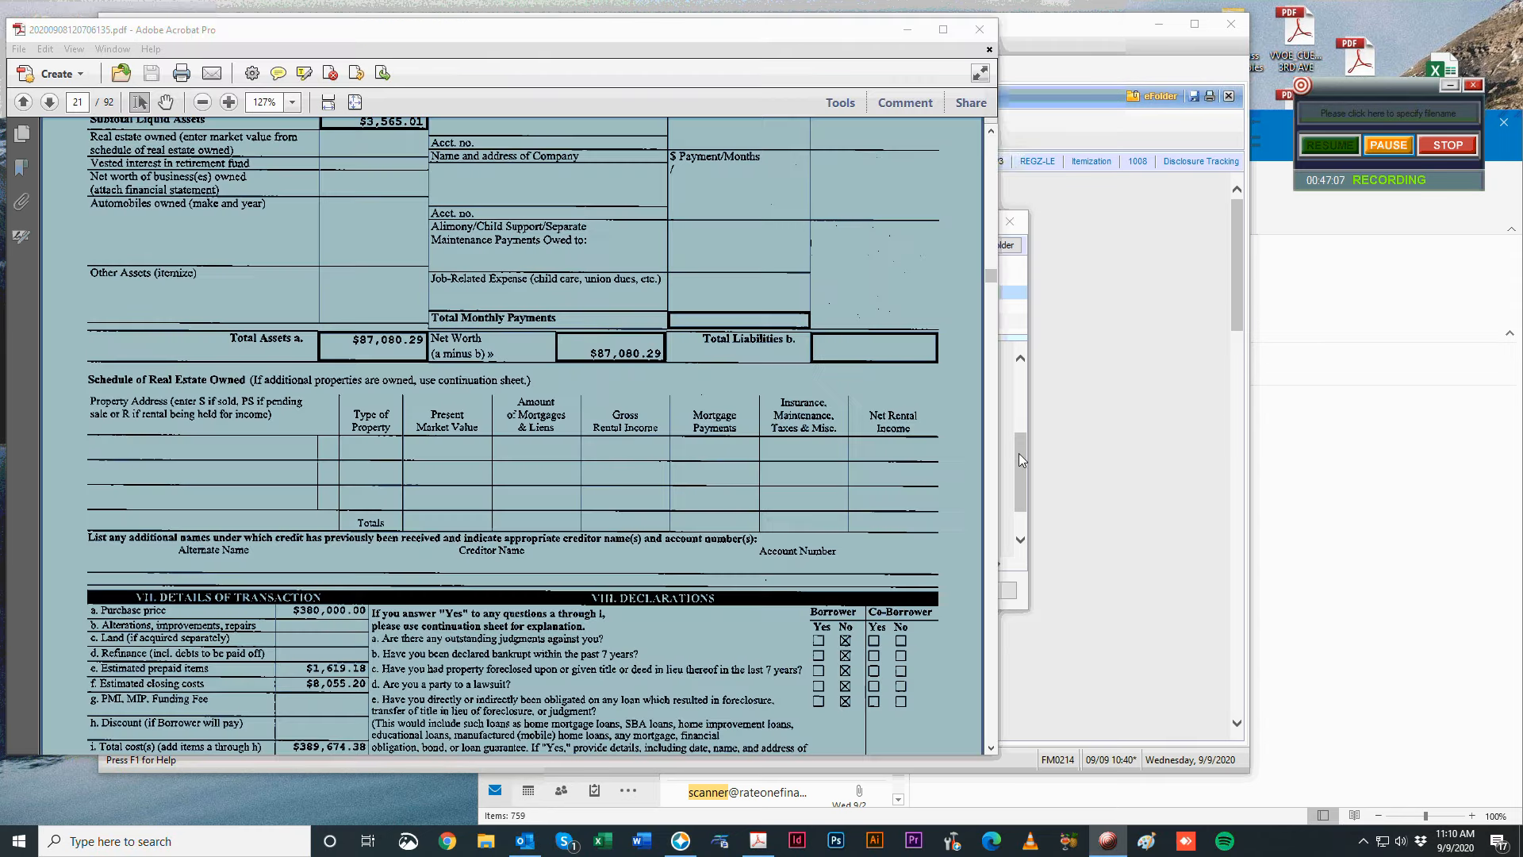
{"action": "key", "text": "alt+Tab"}
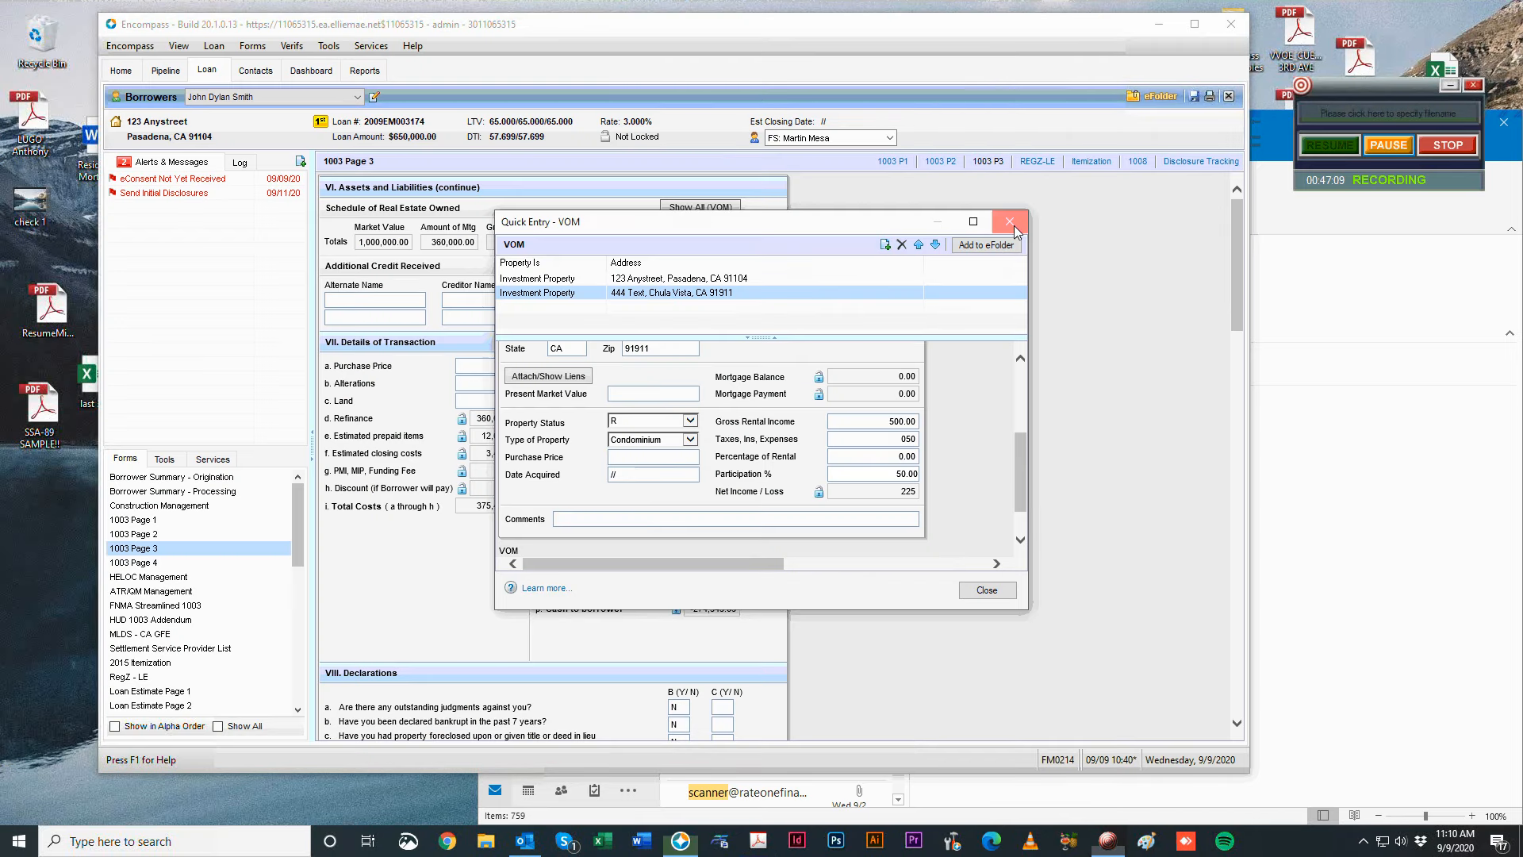
{"action": "left_click", "coordinate": [1008, 222]}
{"action": "left_click", "coordinate": [701, 207]}
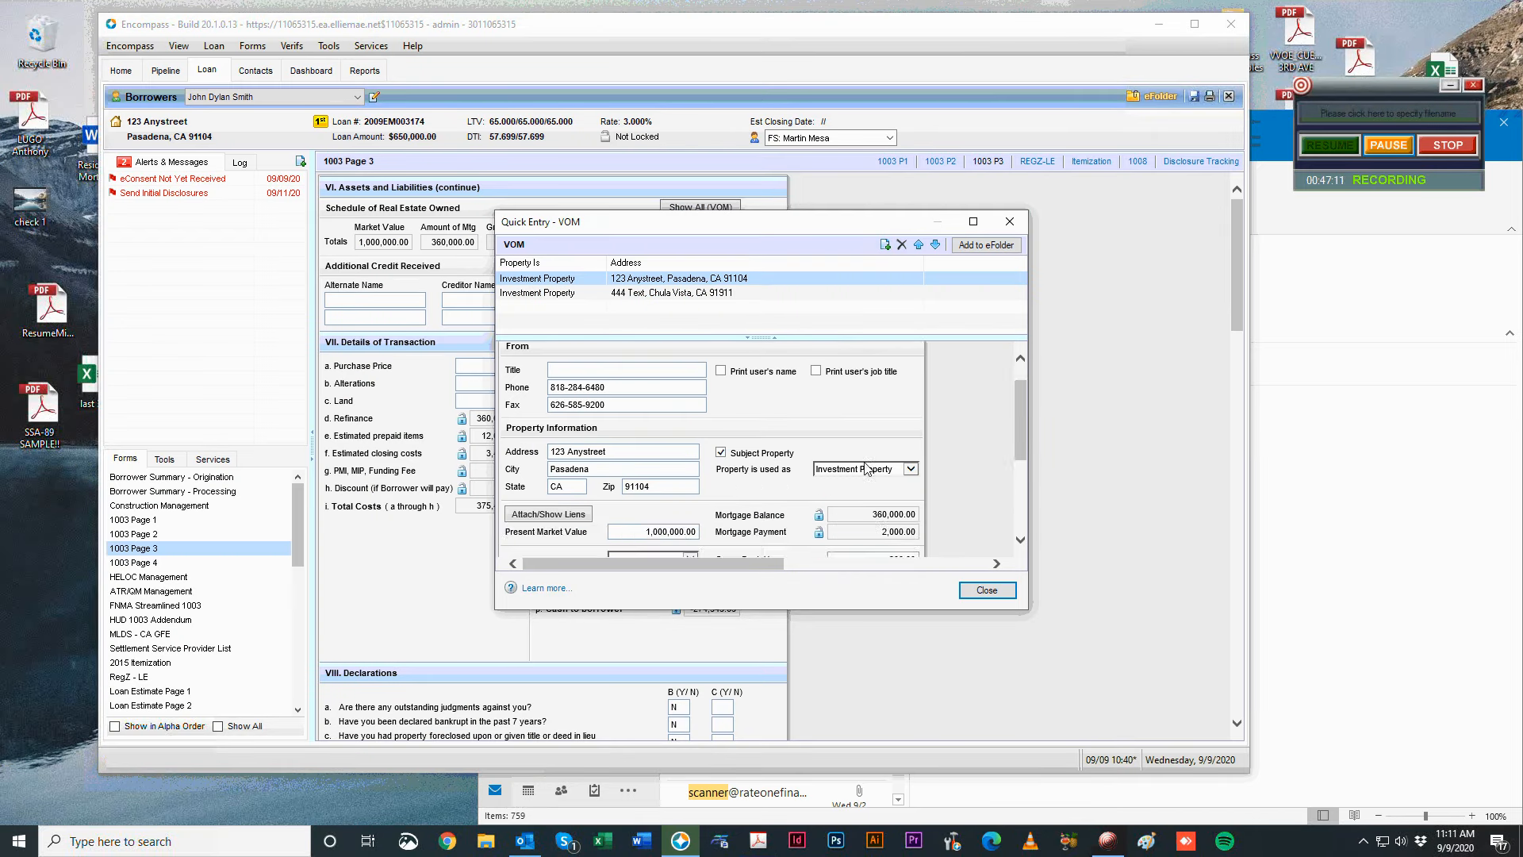
{"action": "scroll", "coordinate": [866, 468], "scroll_direction": "down", "scroll_amount": 4}
{"action": "left_click", "coordinate": [765, 293]}
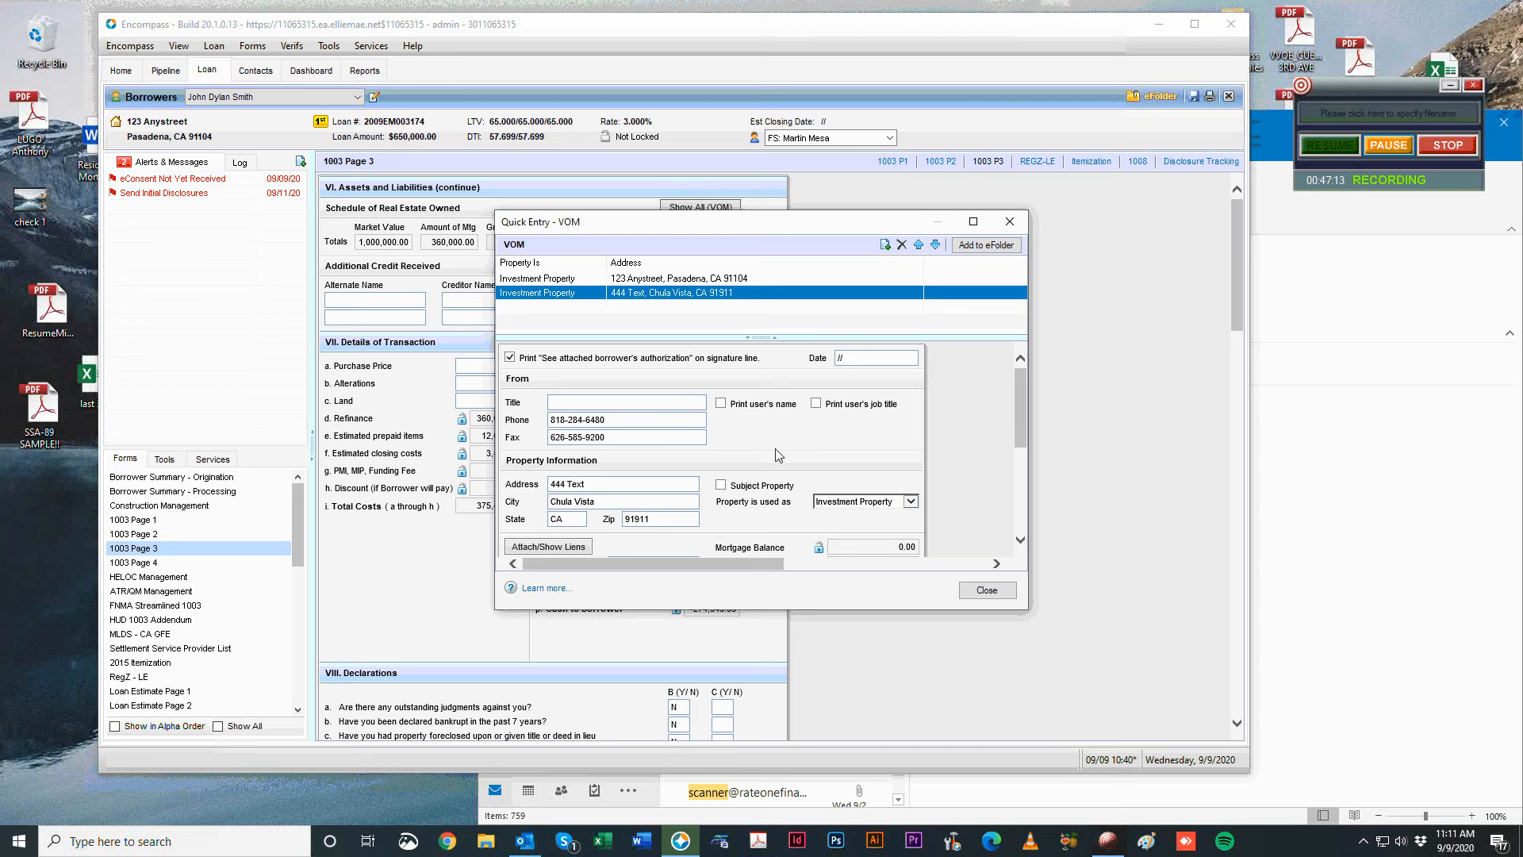
{"action": "scroll", "coordinate": [778, 455], "scroll_direction": "down", "scroll_amount": 2}
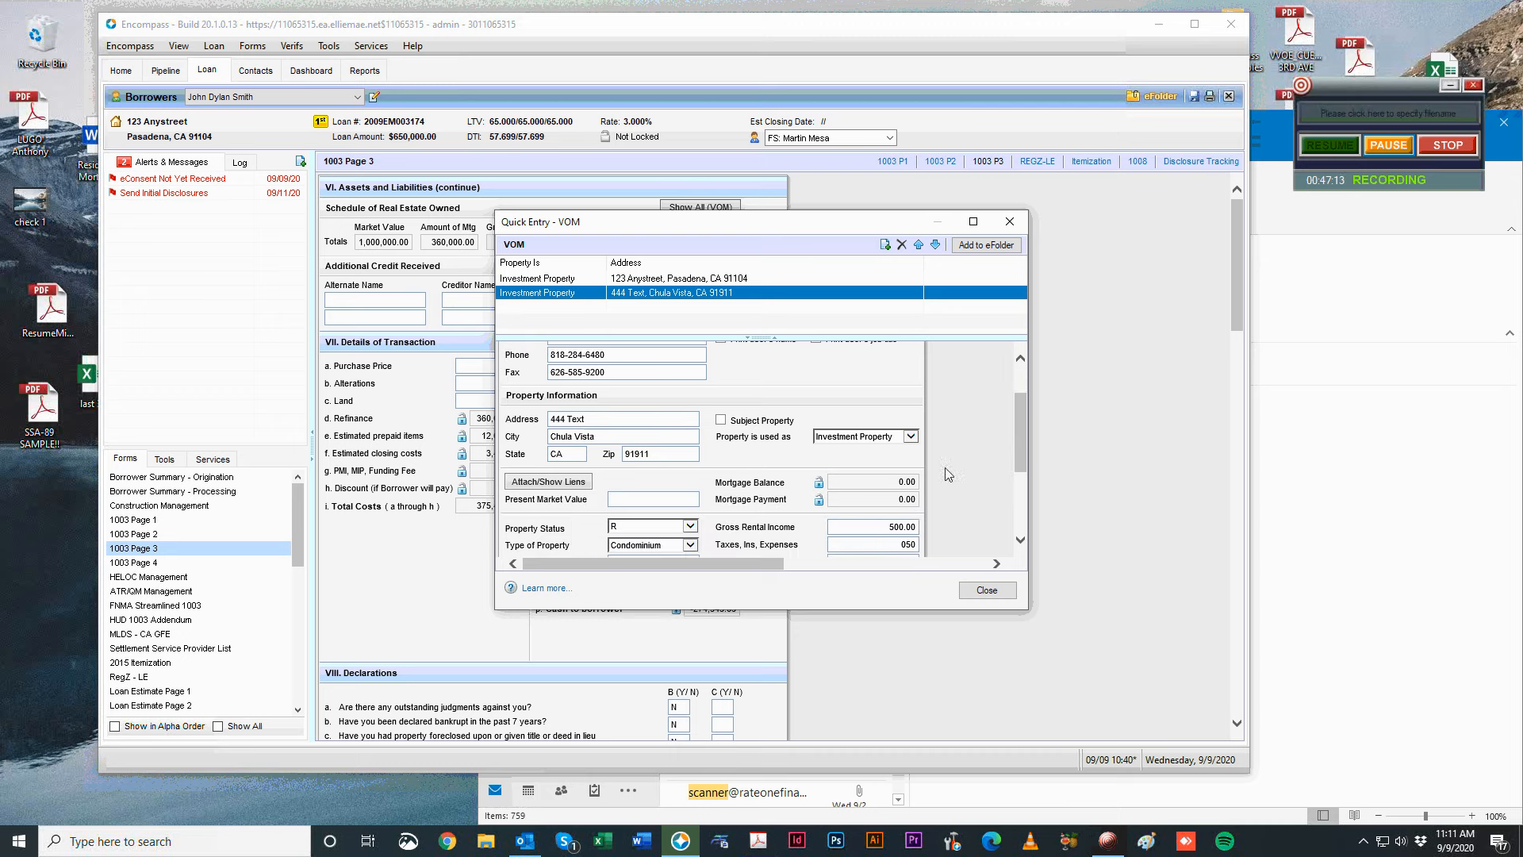
Review the Pasadena property, keeping it as Investment Property.
{"action": "left_click", "coordinate": [576, 278]}
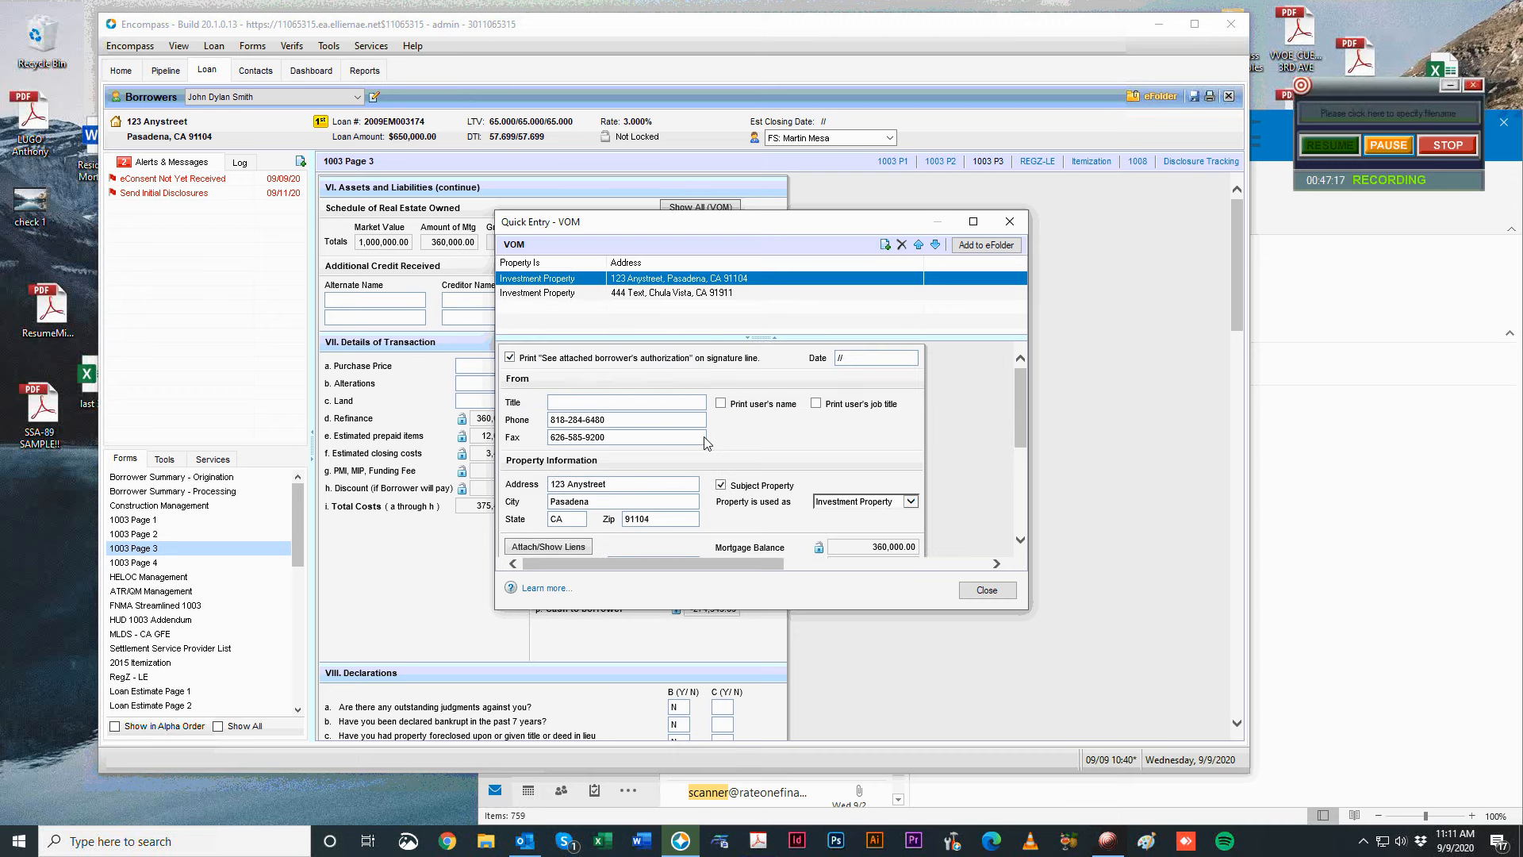
{"action": "left_click", "coordinate": [840, 505]}
{"action": "left_click", "coordinate": [960, 456]}
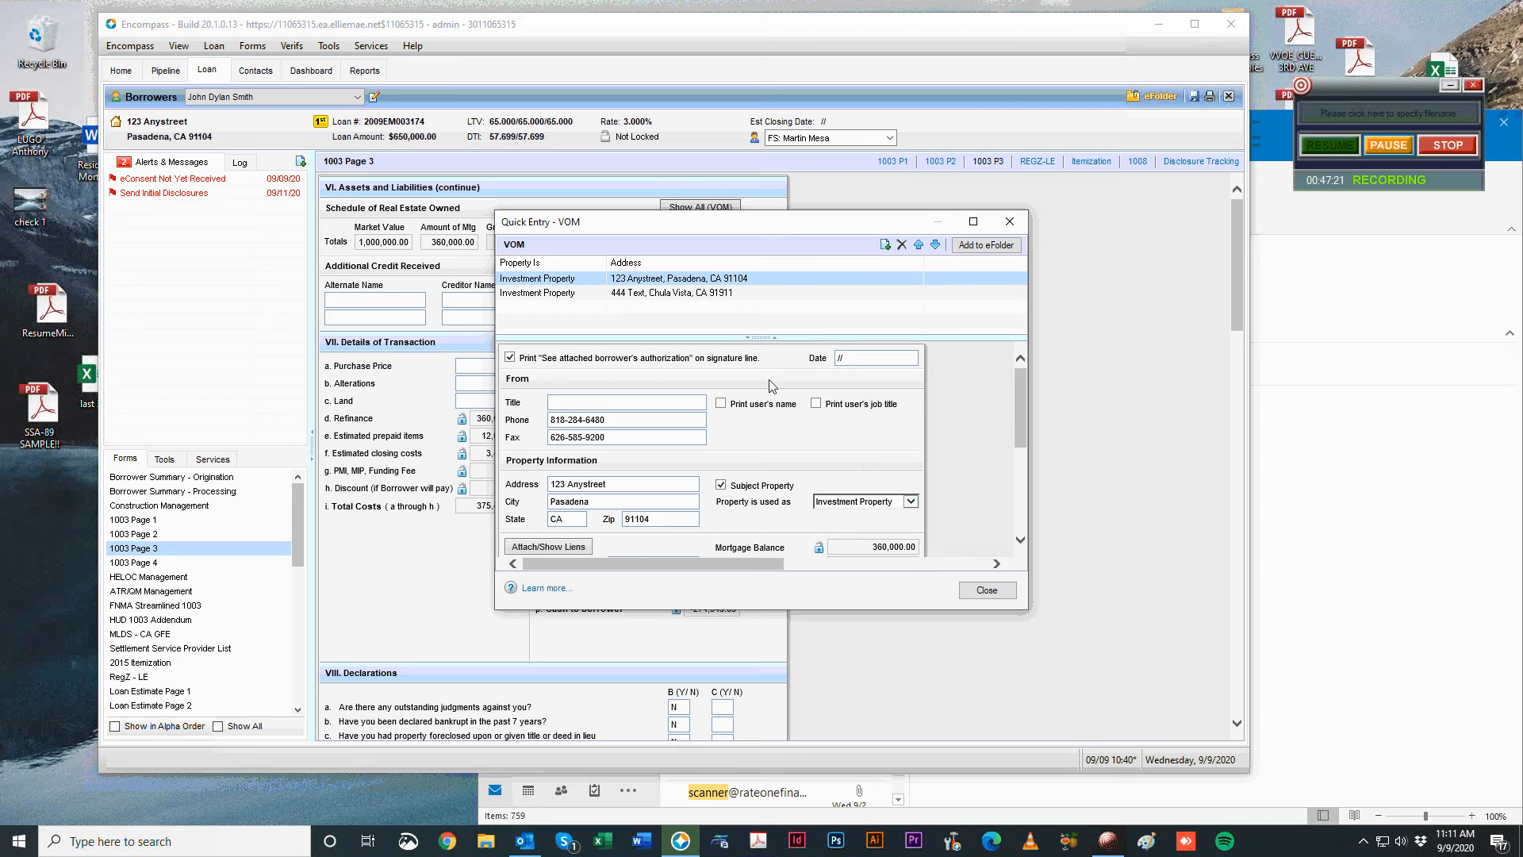
{"action": "scroll", "coordinate": [772, 384], "scroll_direction": "down", "scroll_amount": 6}
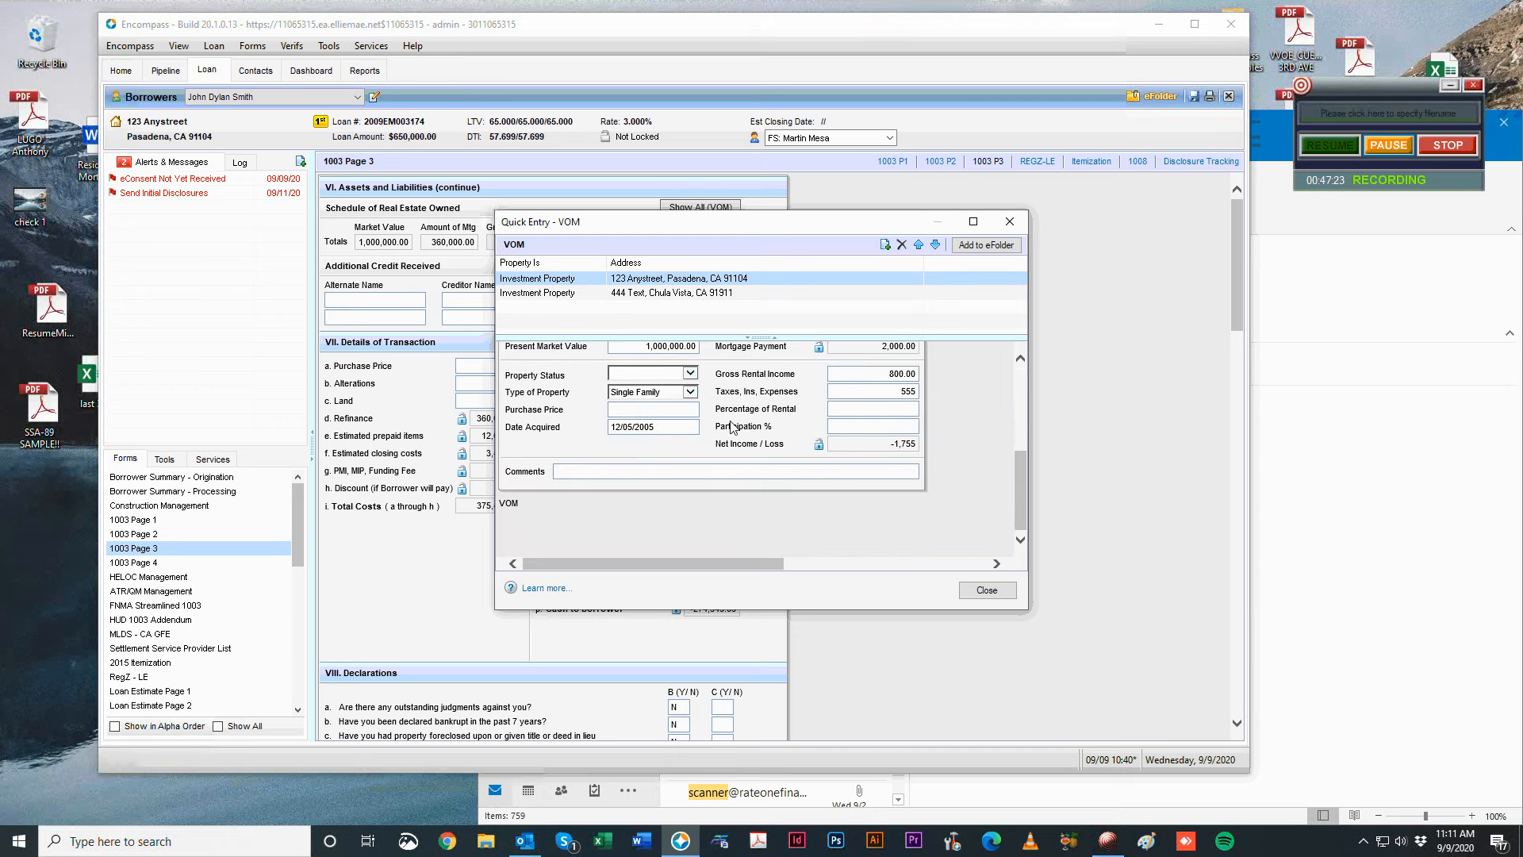
{"action": "scroll", "coordinate": [730, 427], "scroll_direction": "up", "scroll_amount": 3}
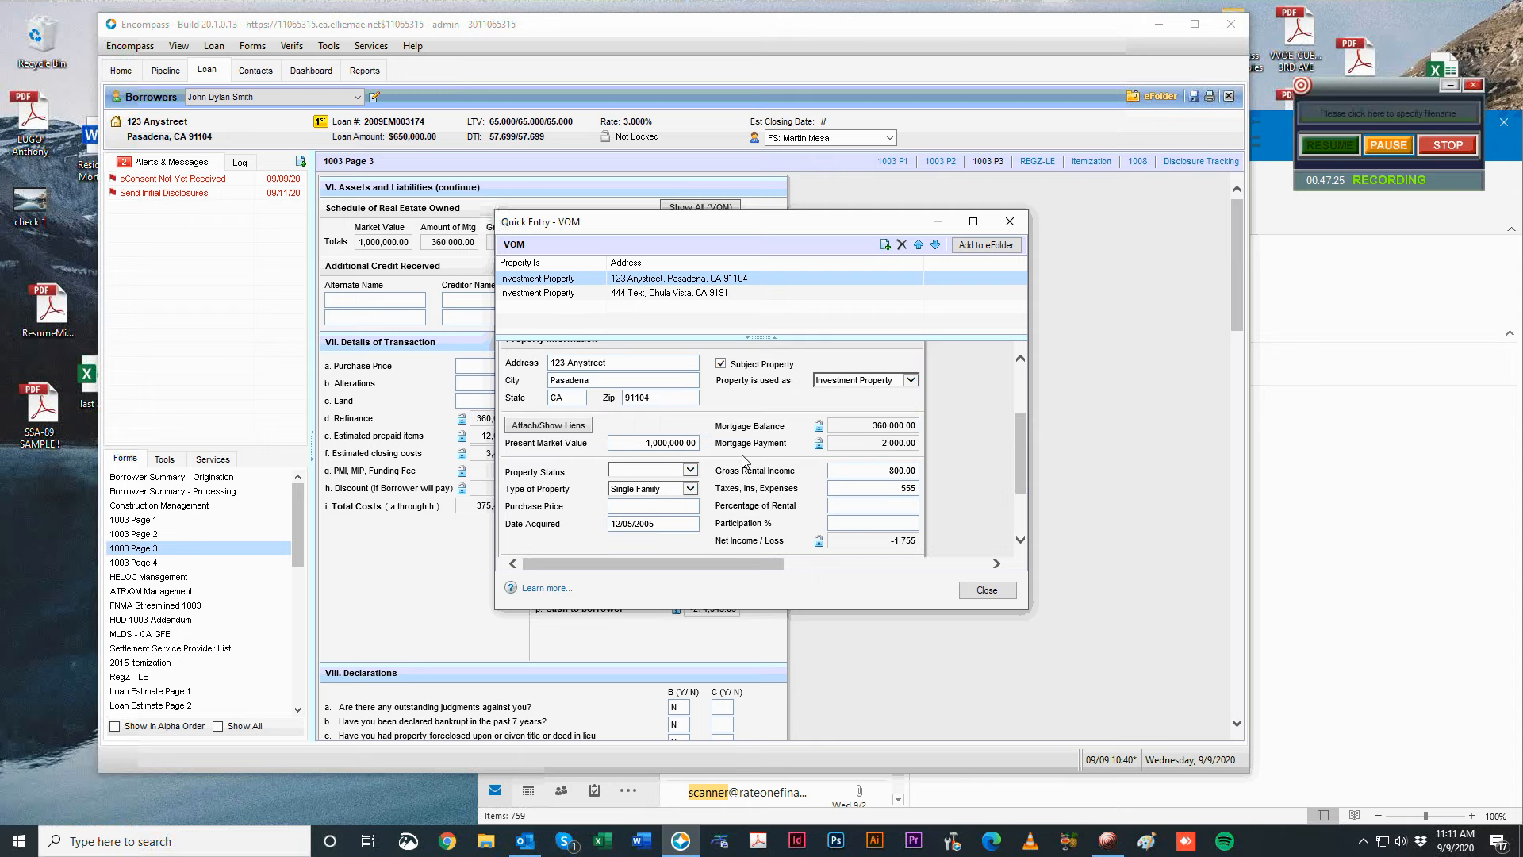
Close the VOM entry and enter 800 as the purchase price, giving 800,000.00.
{"action": "left_click", "coordinate": [1009, 221]}
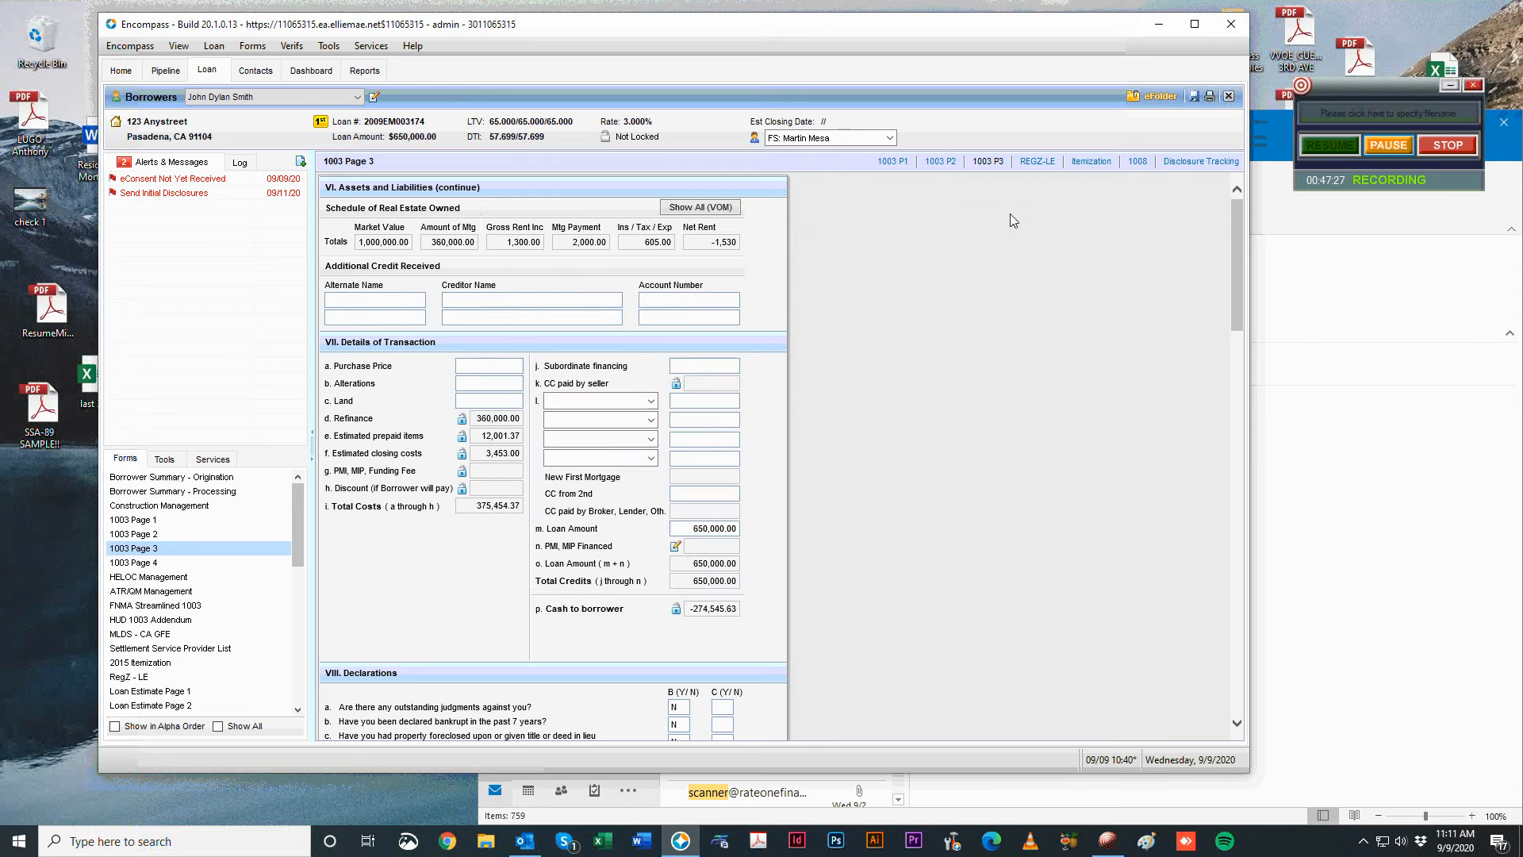
{"action": "left_click", "coordinate": [505, 365]}
{"action": "type", "text": "800"}
{"action": "left_click", "coordinate": [656, 386]}
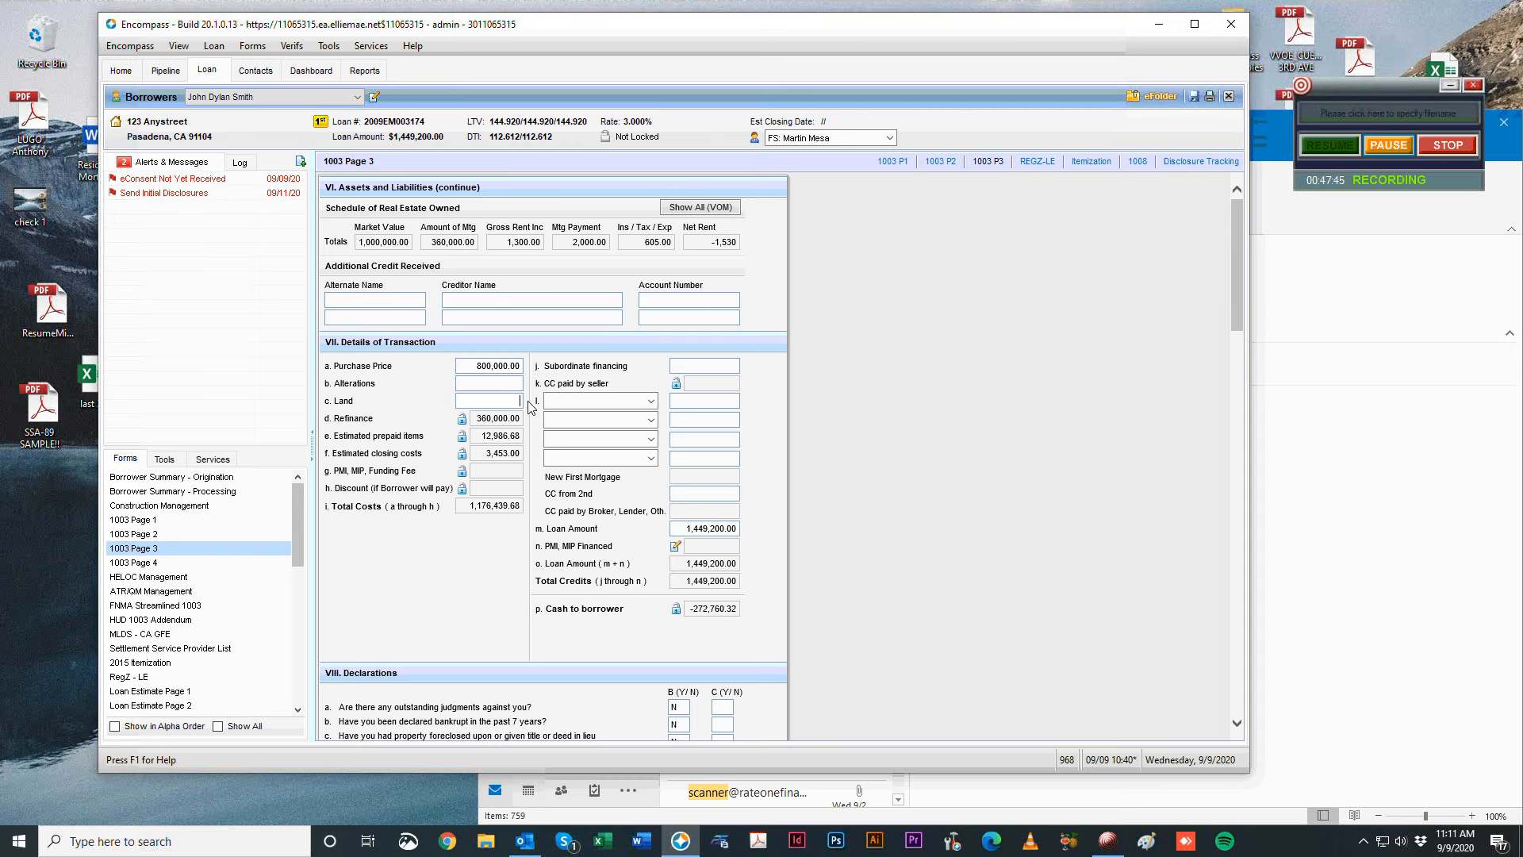
{"action": "left_click", "coordinate": [1388, 146]}
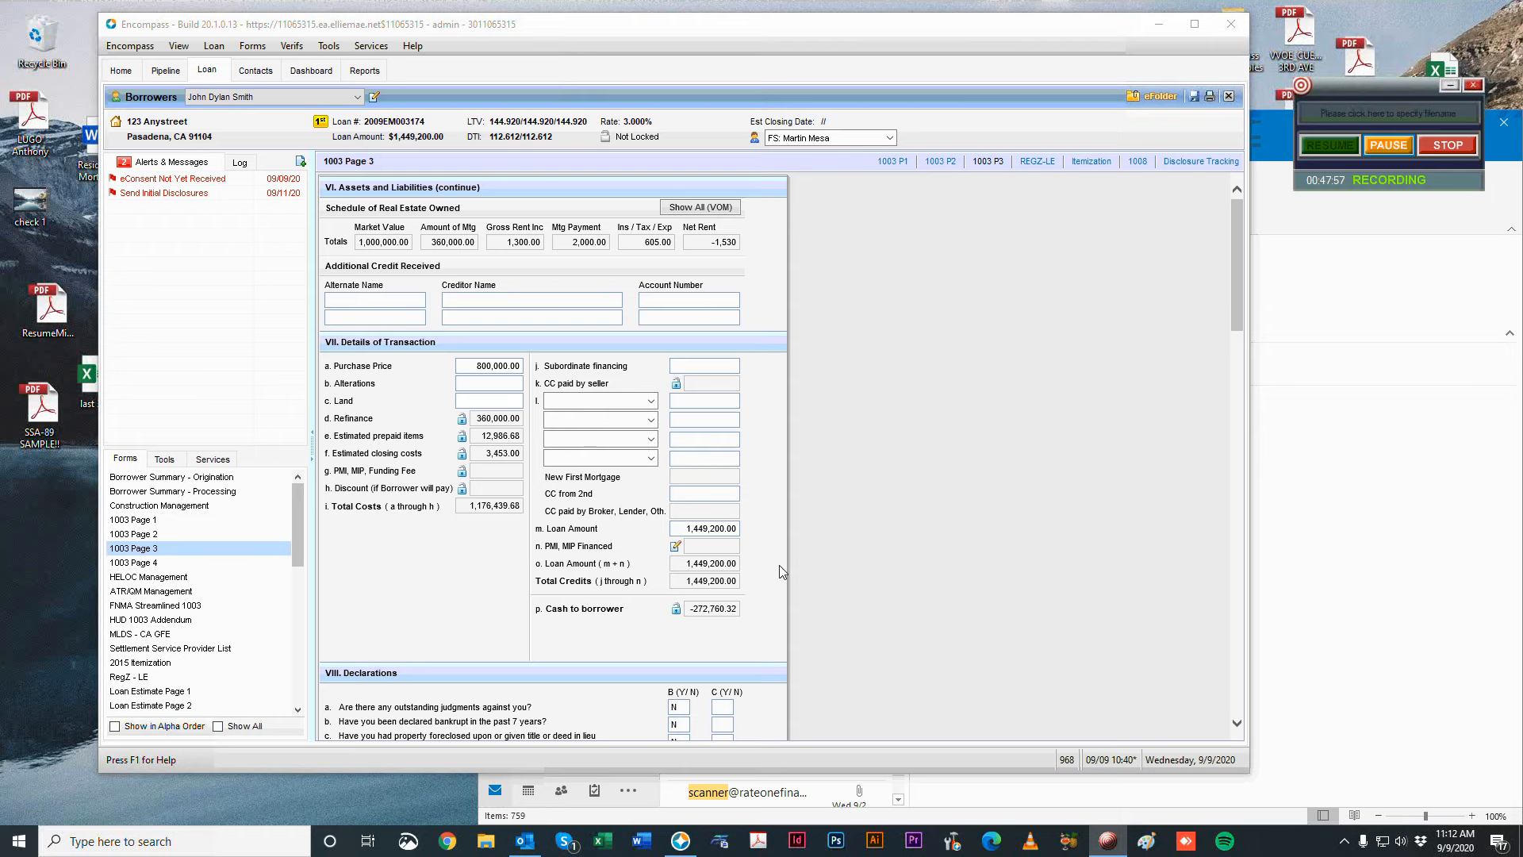
Scroll down to section VIII Declarations and review the borrower's answers.
{"action": "scroll", "coordinate": [595, 396], "scroll_direction": "down", "scroll_amount": 3}
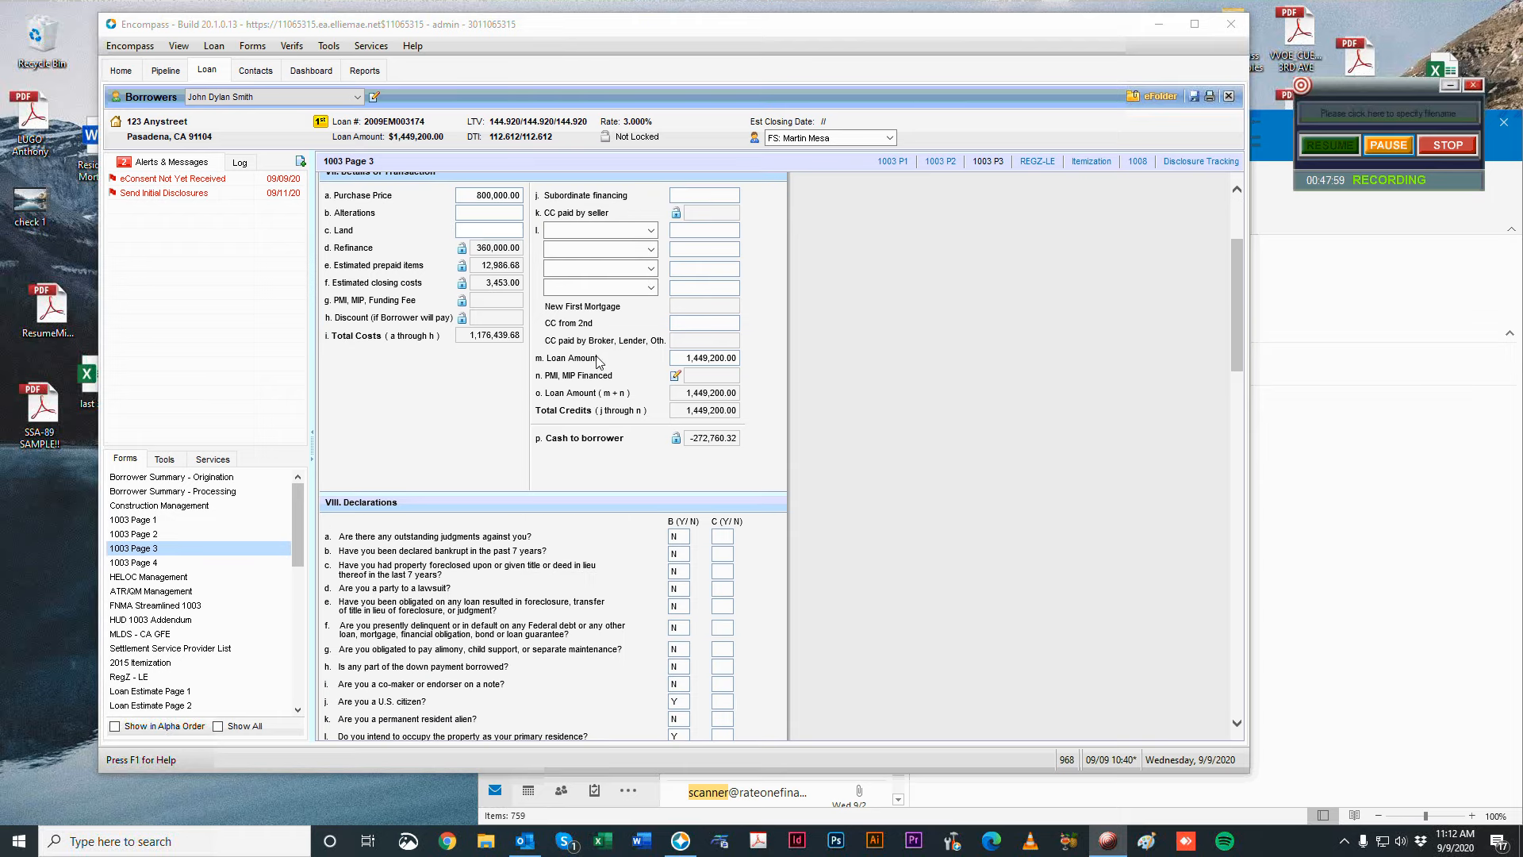
{"action": "scroll", "coordinate": [827, 471], "scroll_direction": "down", "scroll_amount": 5}
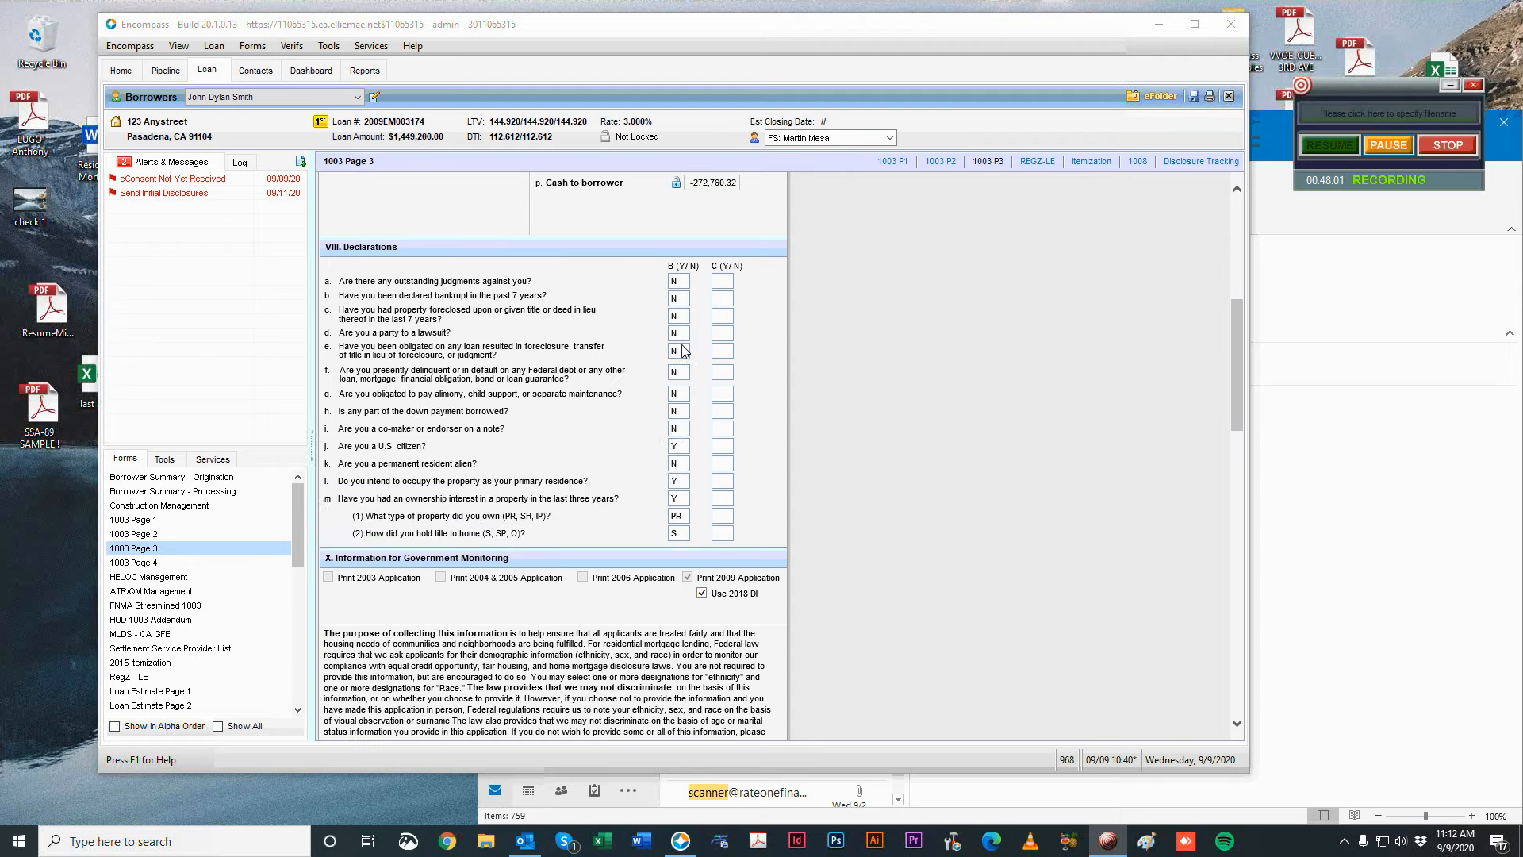
{"action": "left_click_drag", "start_coordinate": [340, 247], "coordinate": [628, 275]}
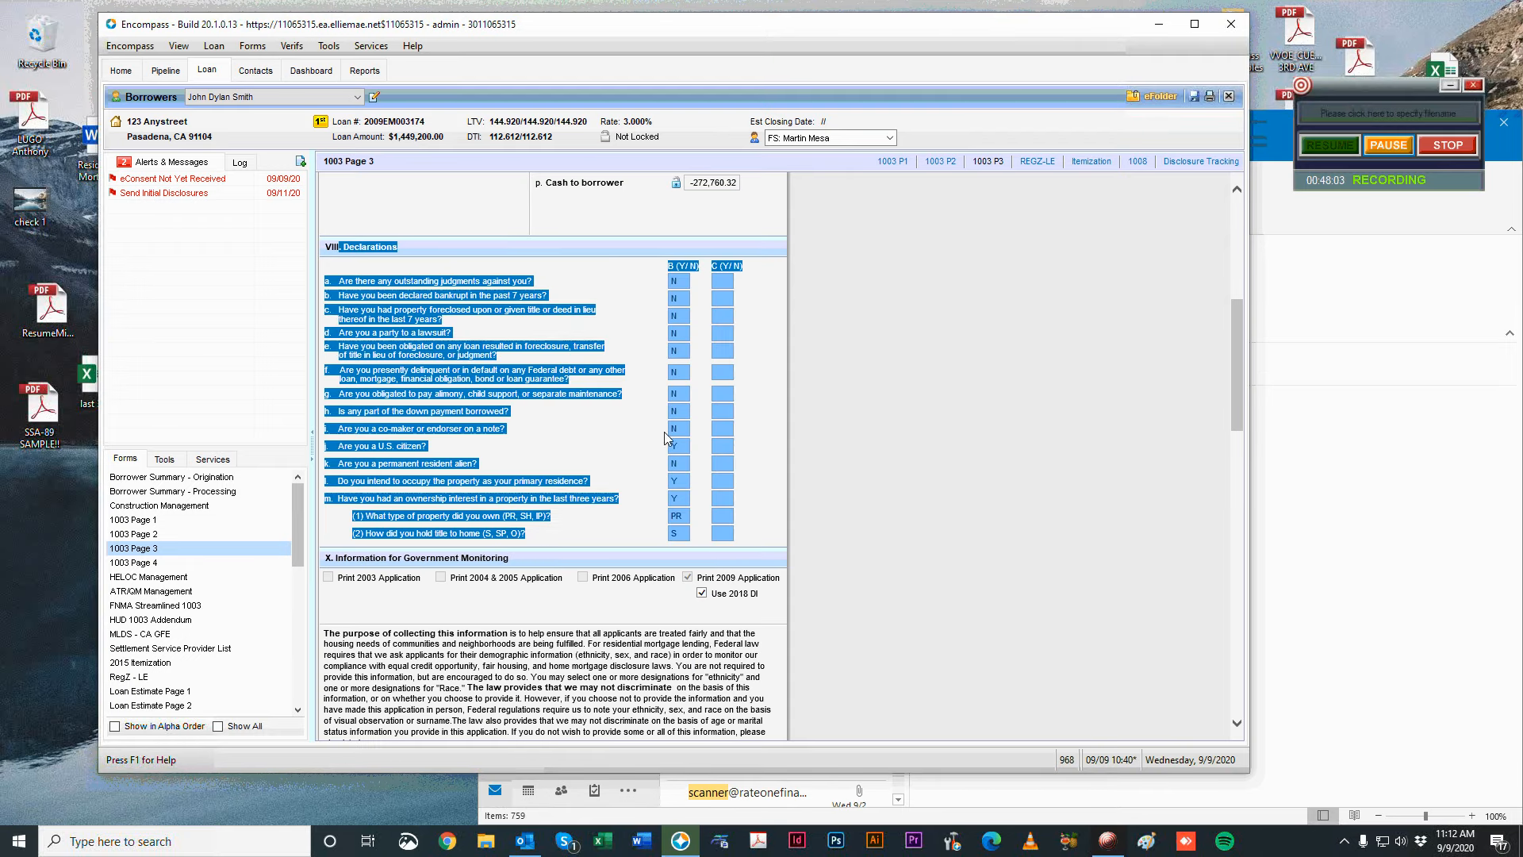
{"action": "left_click", "coordinate": [655, 458]}
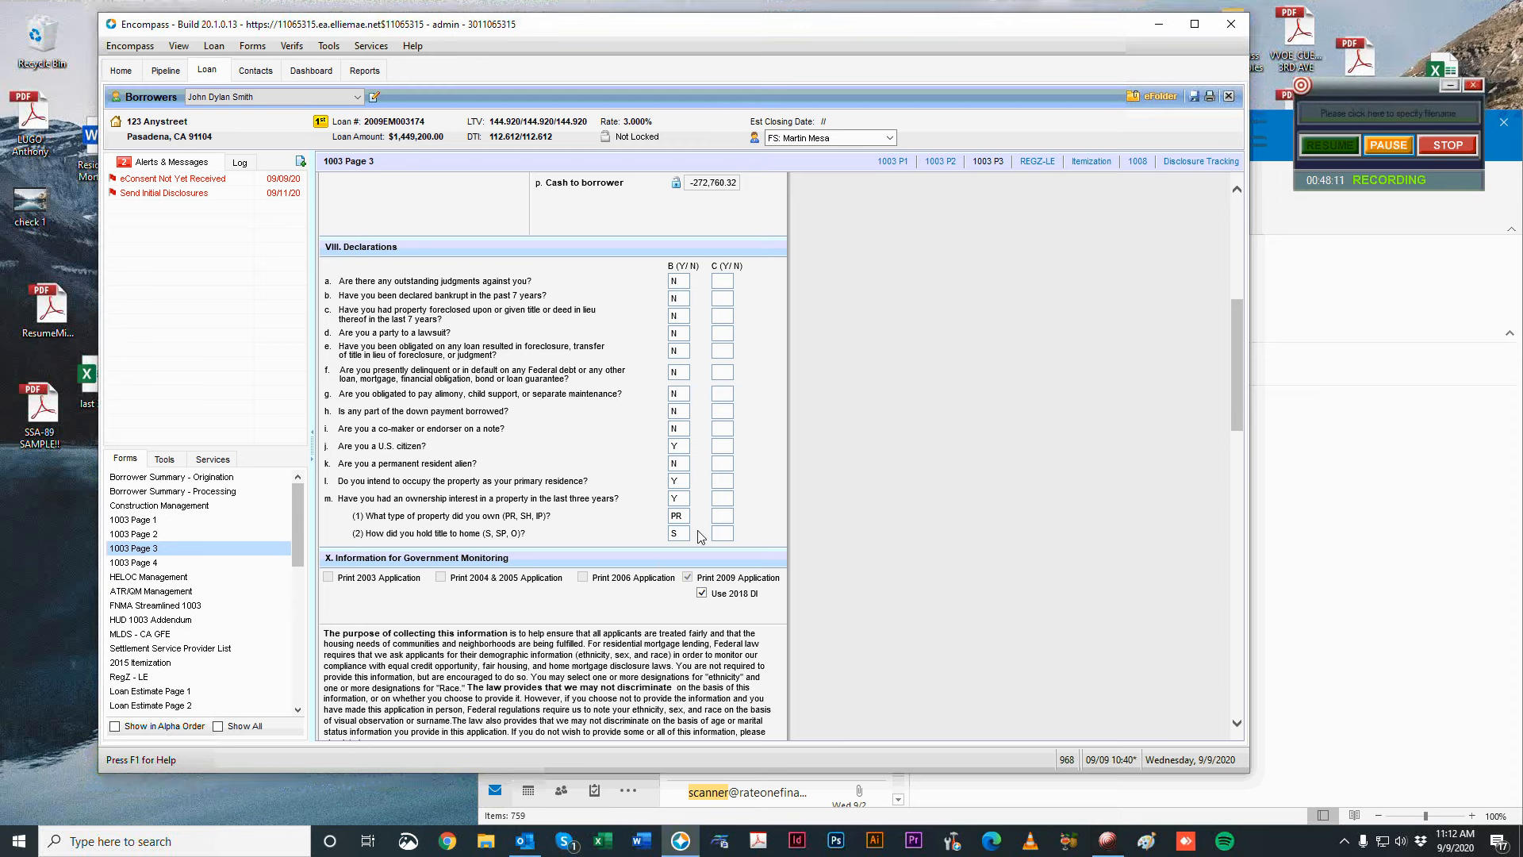
Scroll past the demographics and keep Telephone as the Information Provided By option.
{"action": "scroll", "coordinate": [686, 409], "scroll_direction": "down", "scroll_amount": 6}
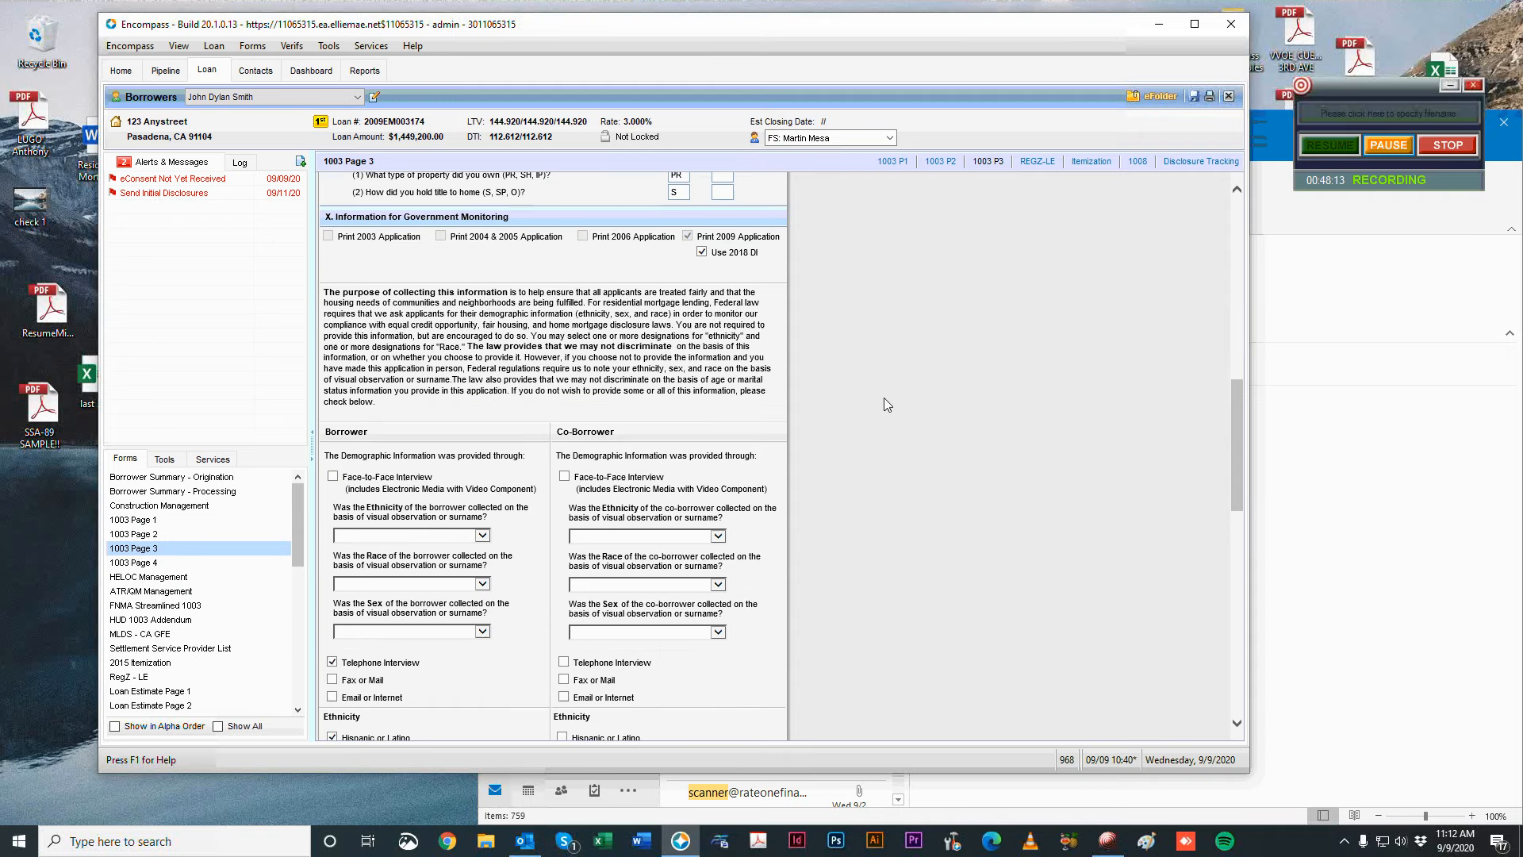
{"action": "scroll", "coordinate": [686, 409], "scroll_direction": "down", "scroll_amount": 1}
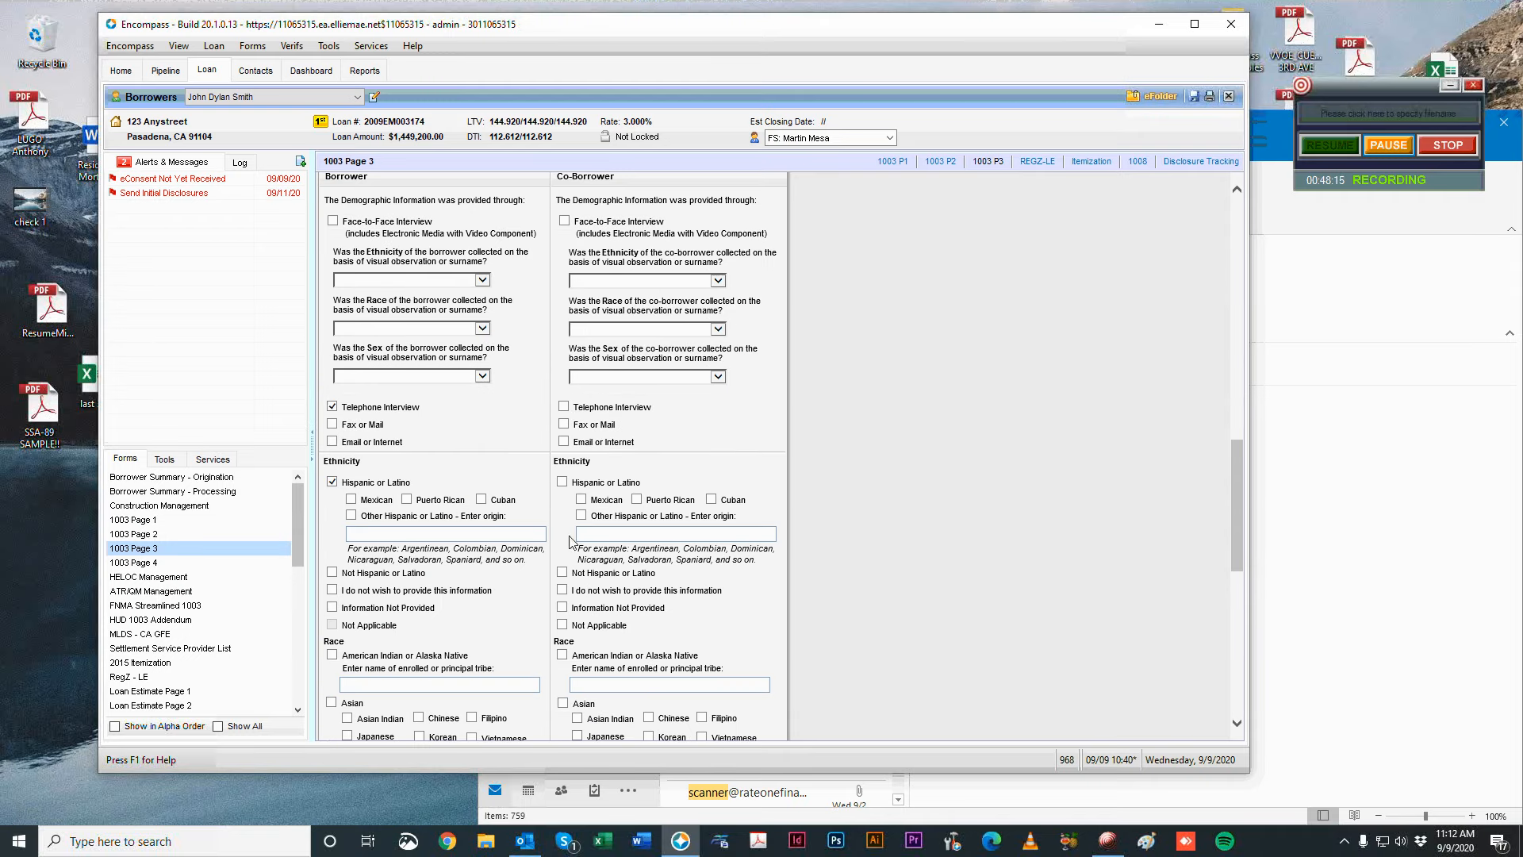
{"action": "scroll", "coordinate": [831, 418], "scroll_direction": "down", "scroll_amount": 3}
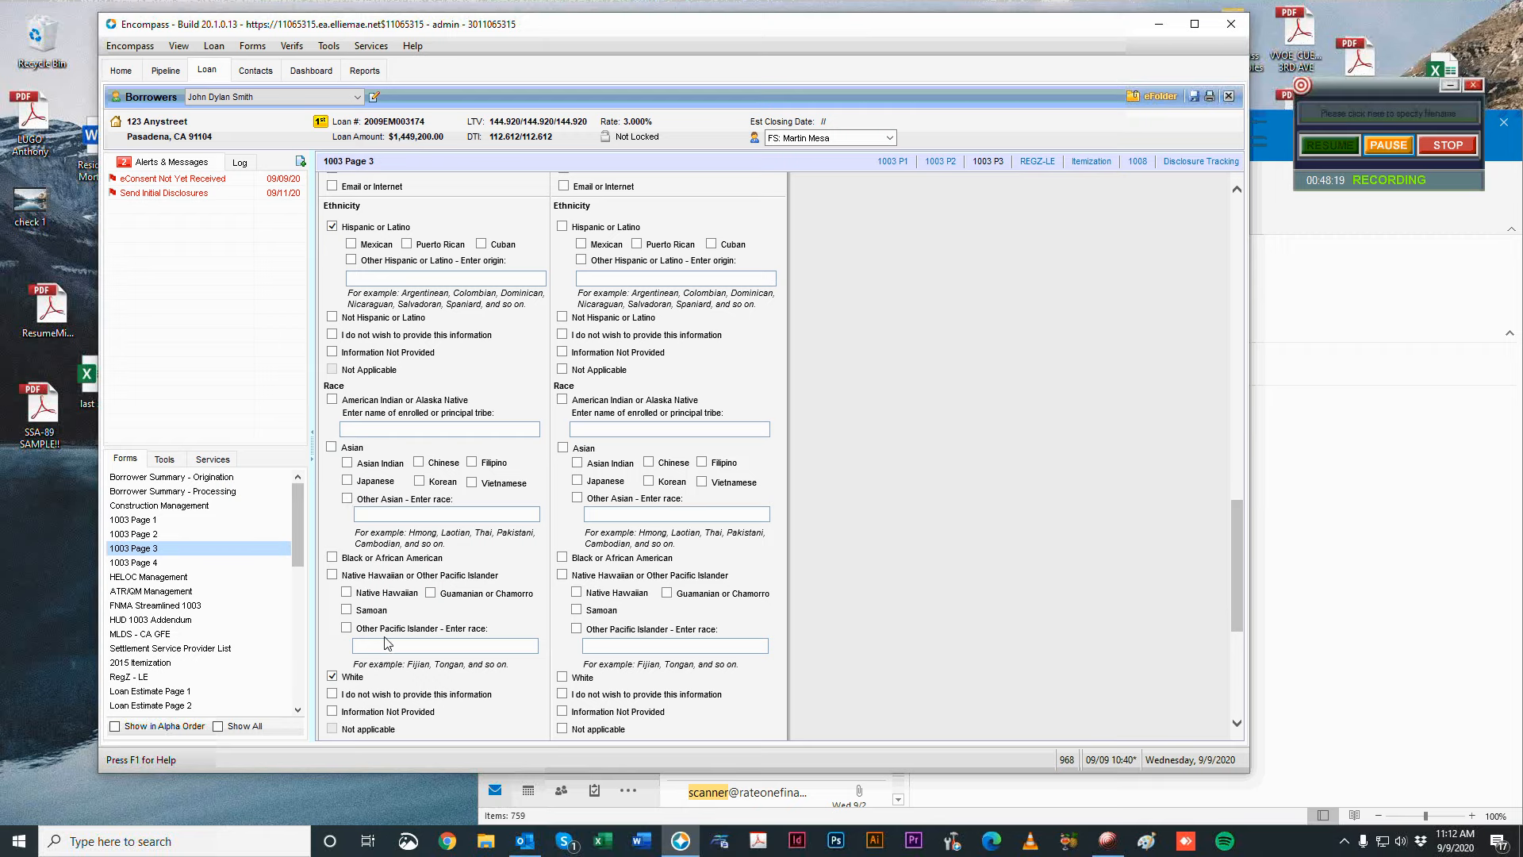
{"action": "scroll", "coordinate": [387, 642], "scroll_direction": "down", "scroll_amount": 4}
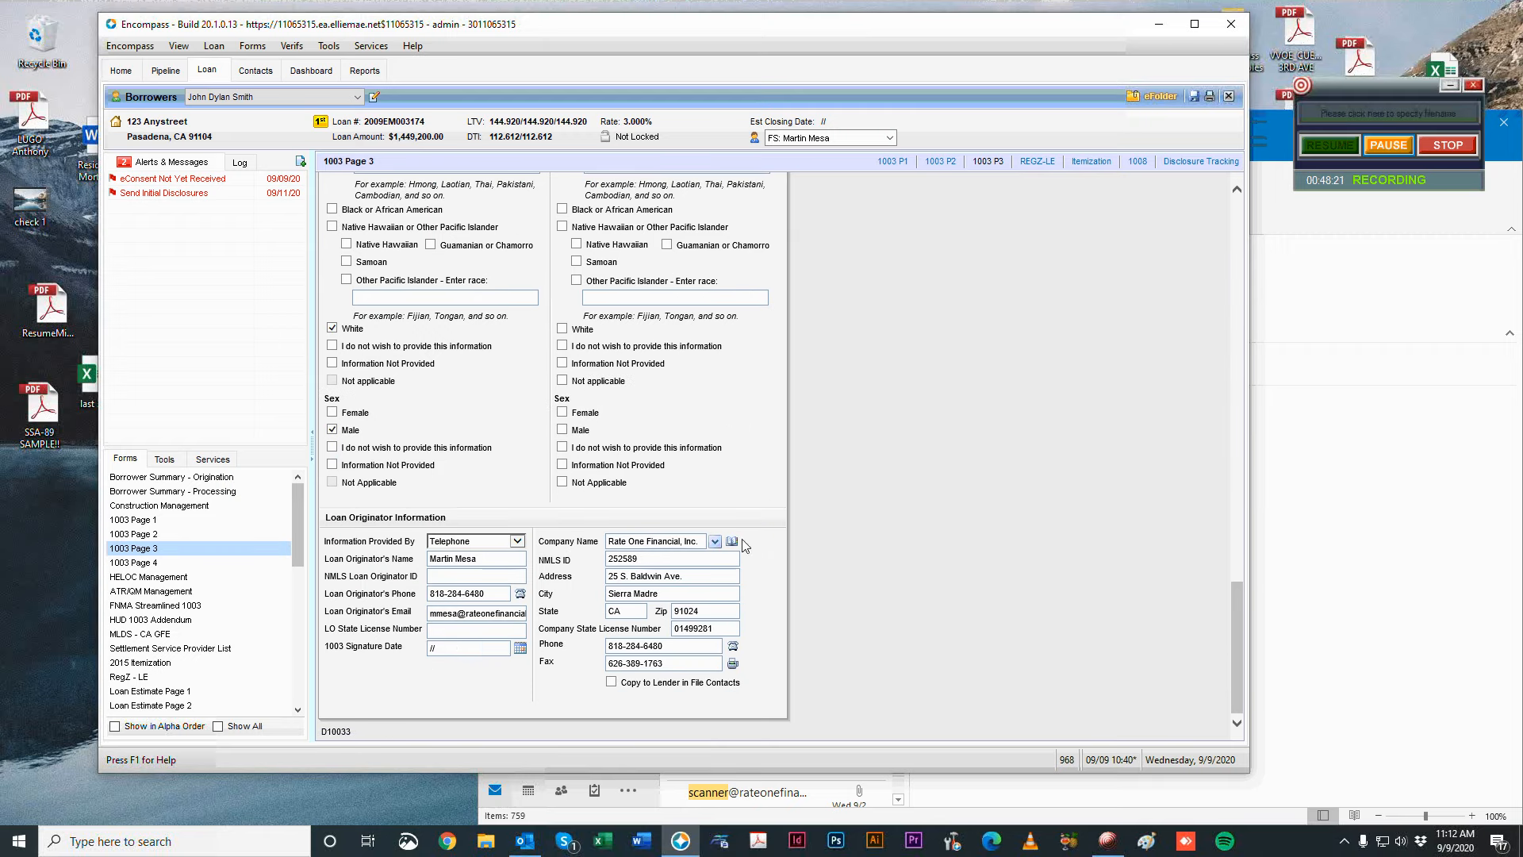
{"action": "left_click", "coordinate": [499, 542]}
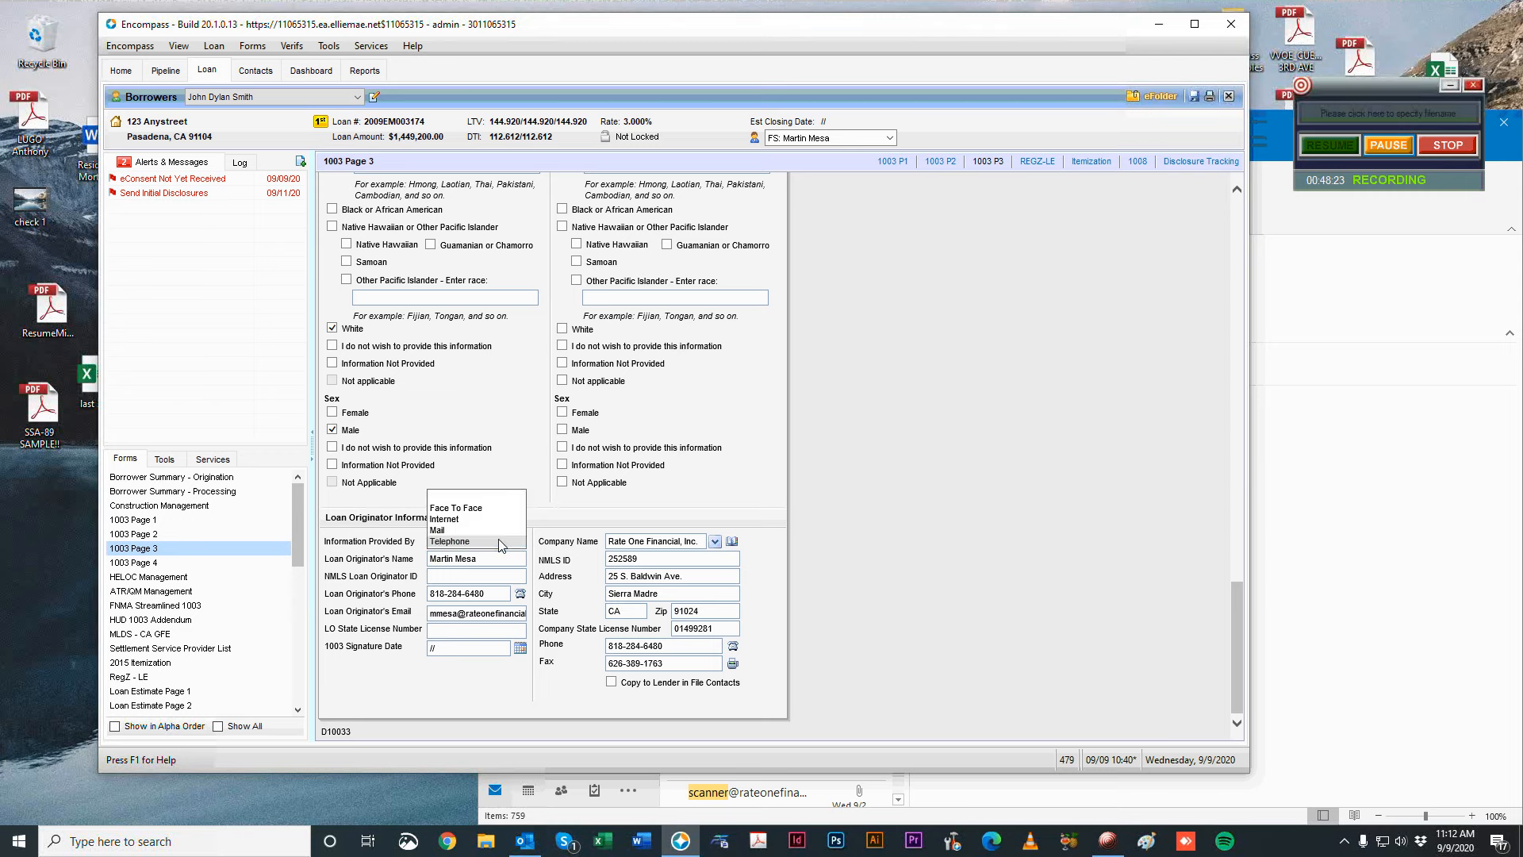
{"action": "left_click", "coordinate": [500, 542]}
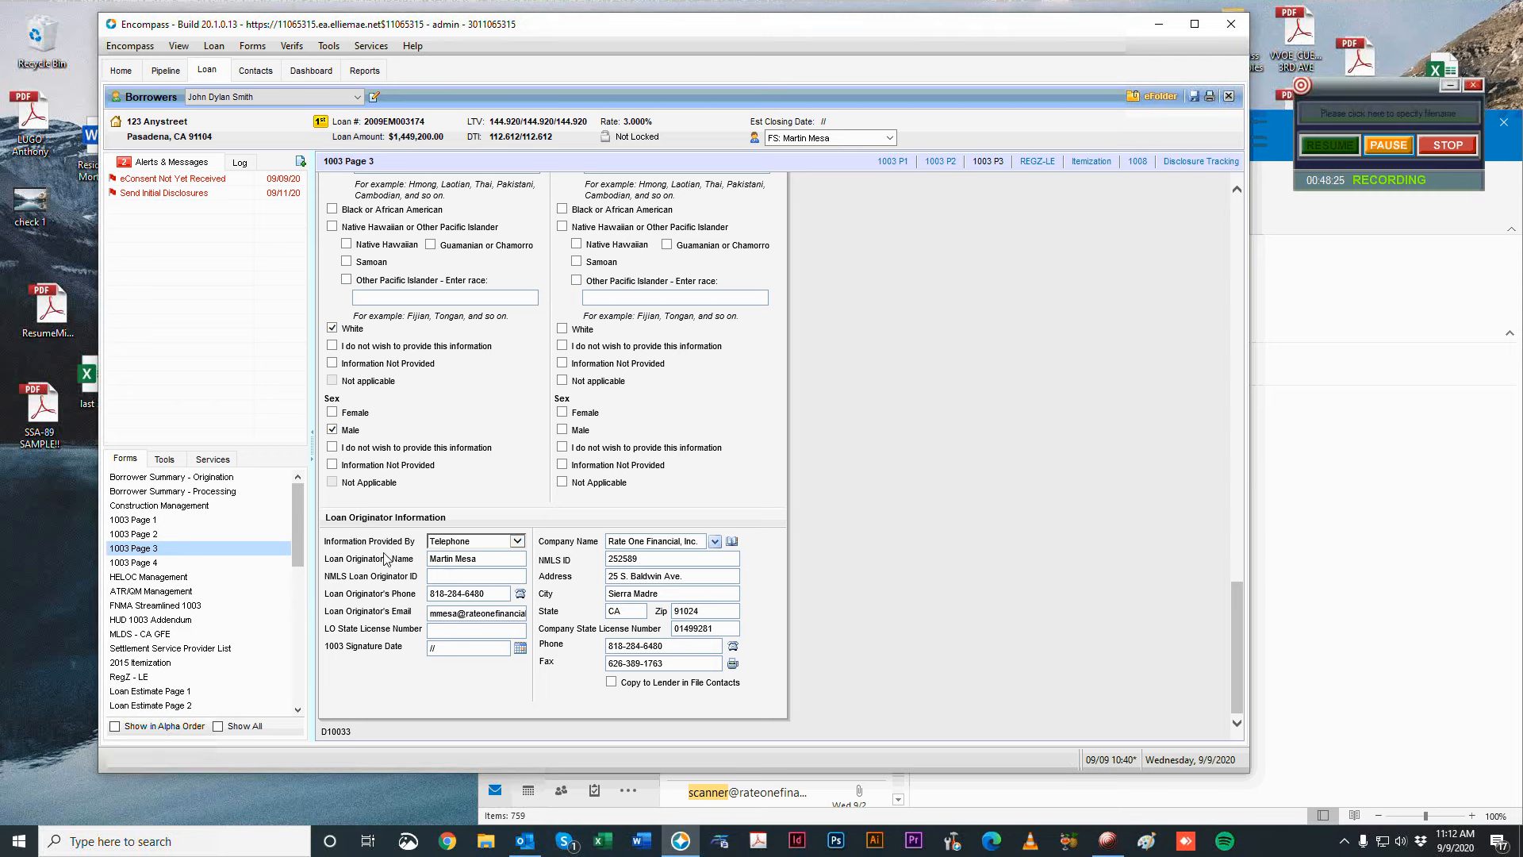
Switch to the Borrower Summary - Origination form.
{"action": "scroll", "coordinate": [198, 514], "scroll_direction": "down", "scroll_amount": 10}
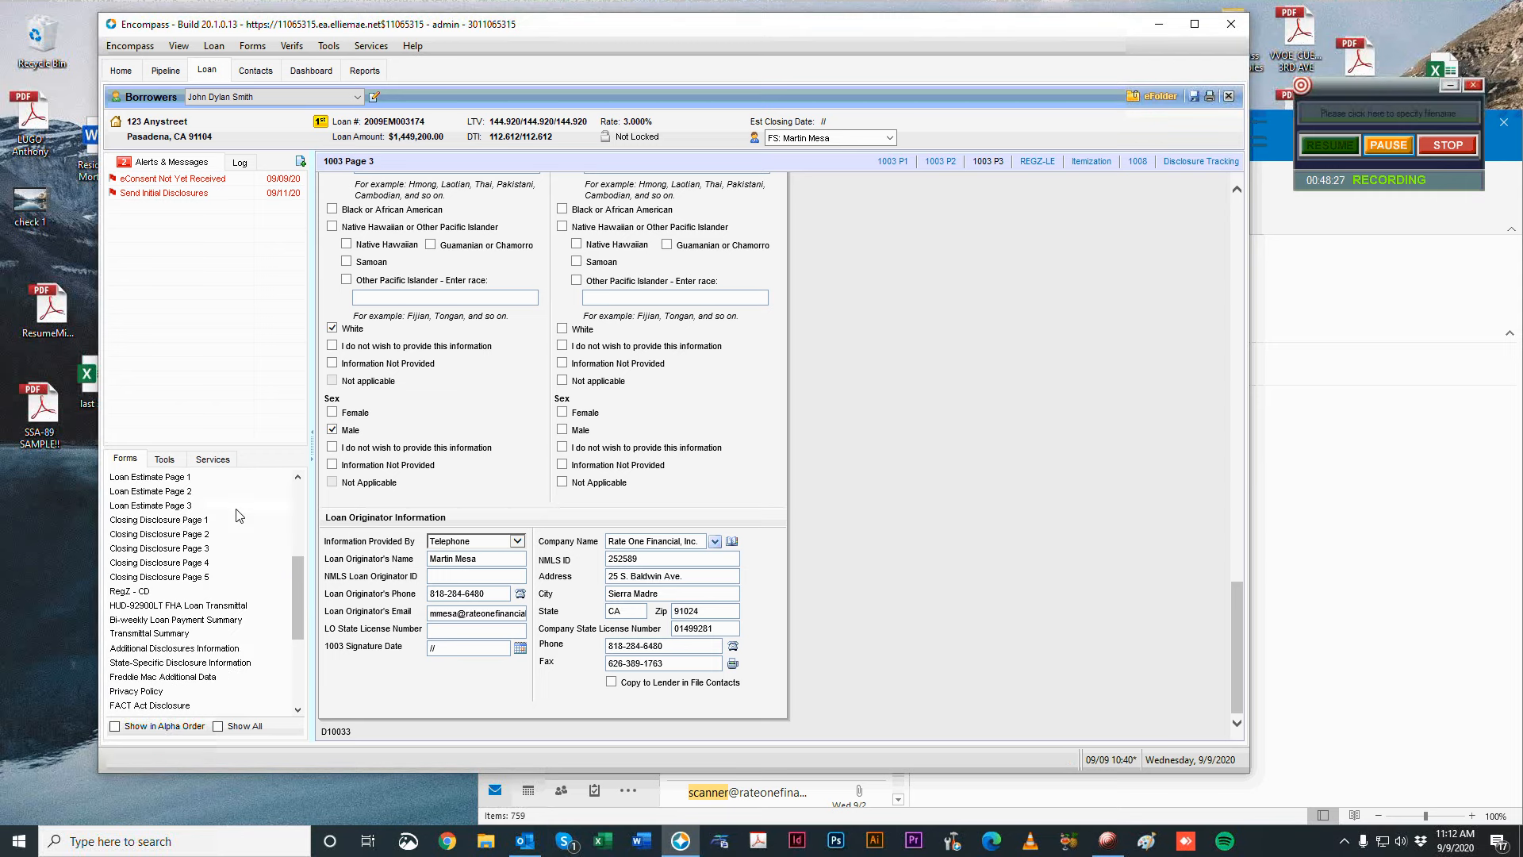
{"action": "scroll", "coordinate": [235, 562], "scroll_direction": "down", "scroll_amount": 1}
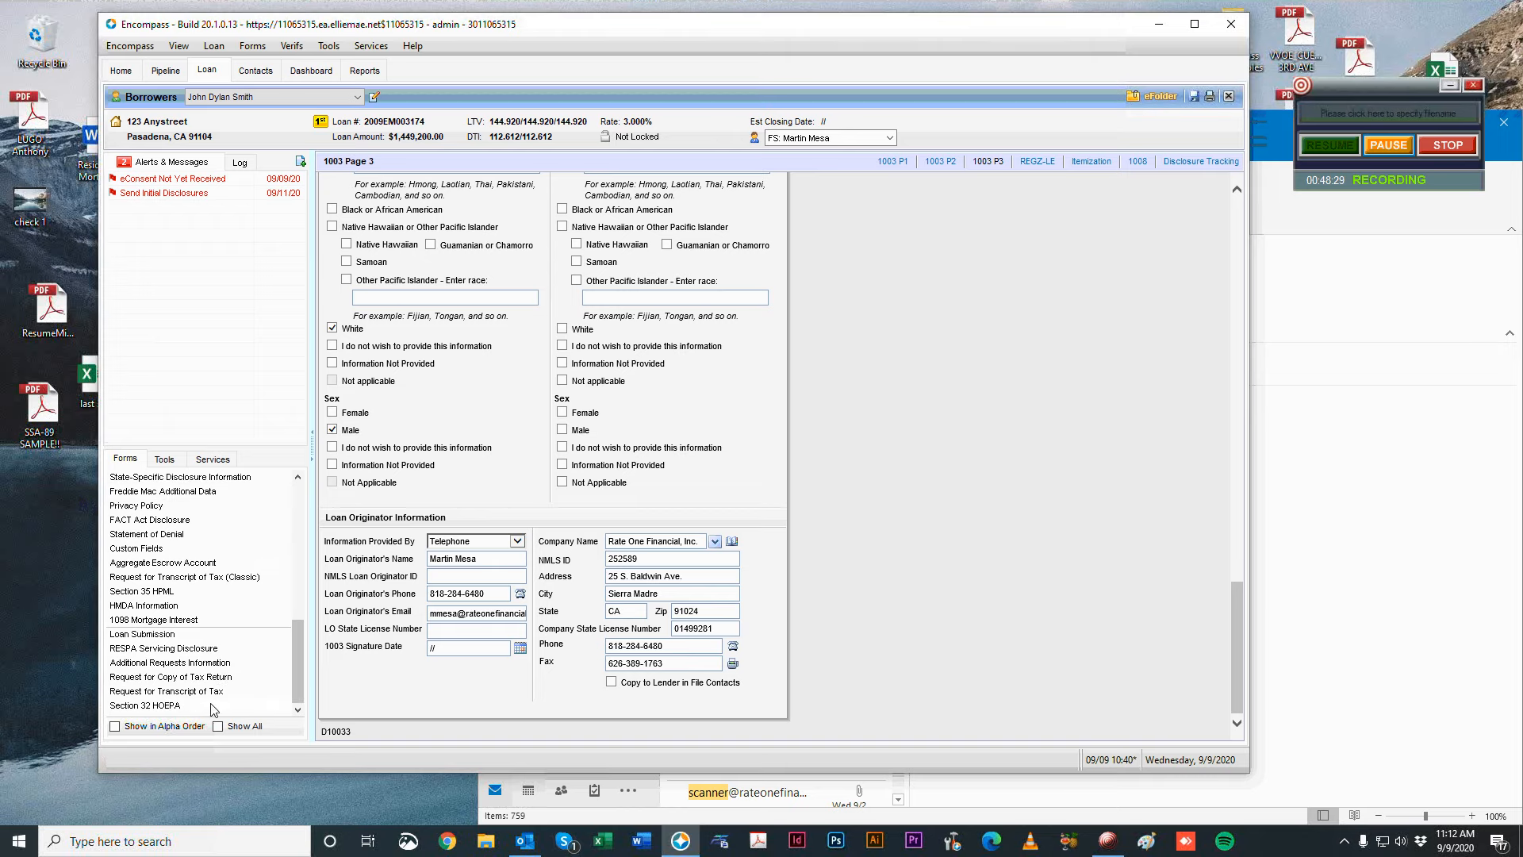
{"action": "scroll", "coordinate": [208, 680], "scroll_direction": "up", "scroll_amount": 11}
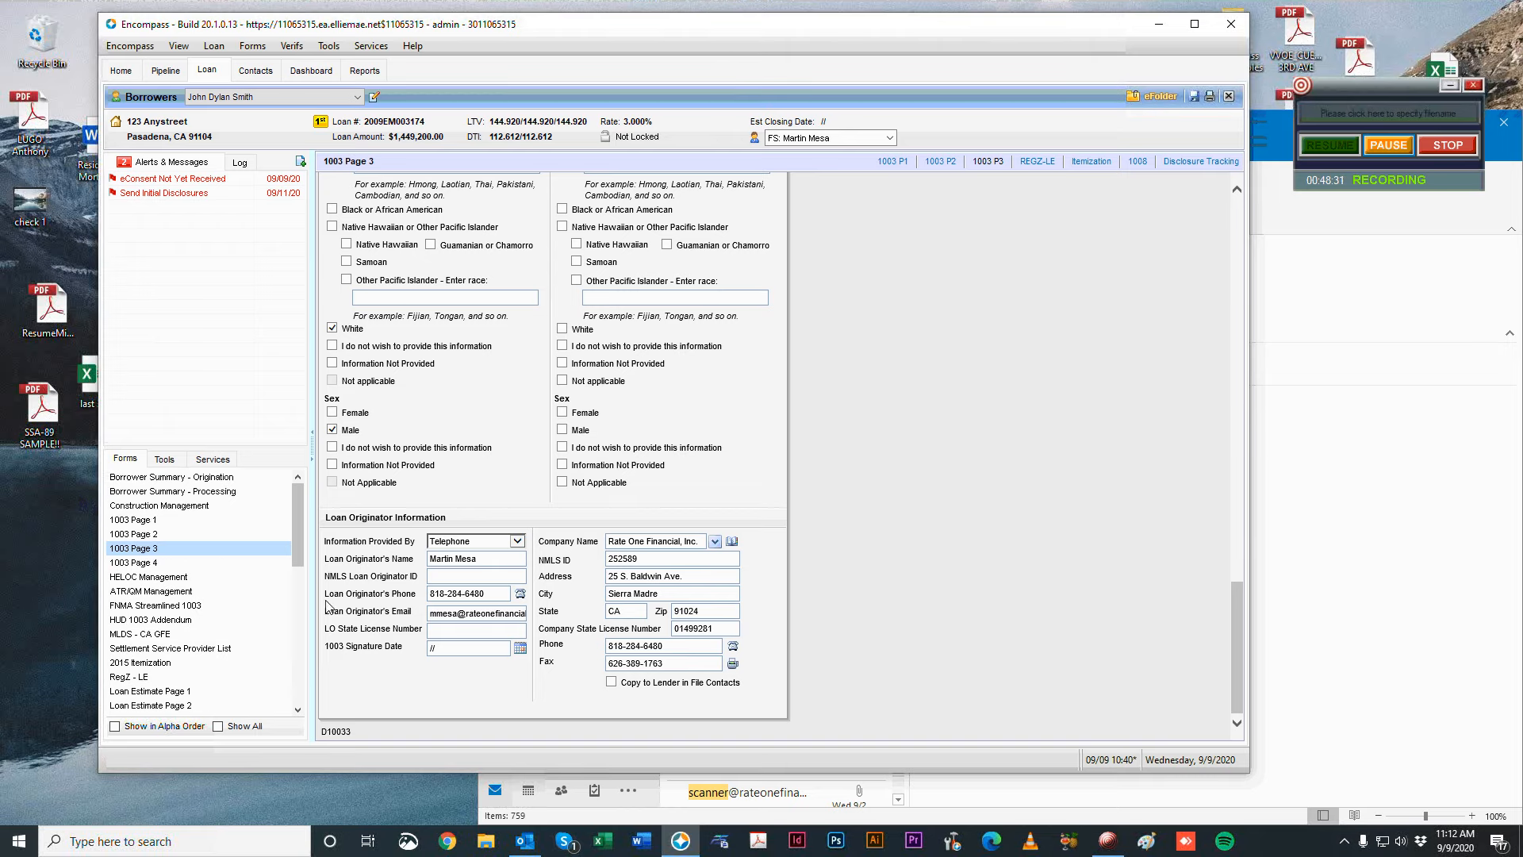
{"action": "left_click", "coordinate": [238, 476]}
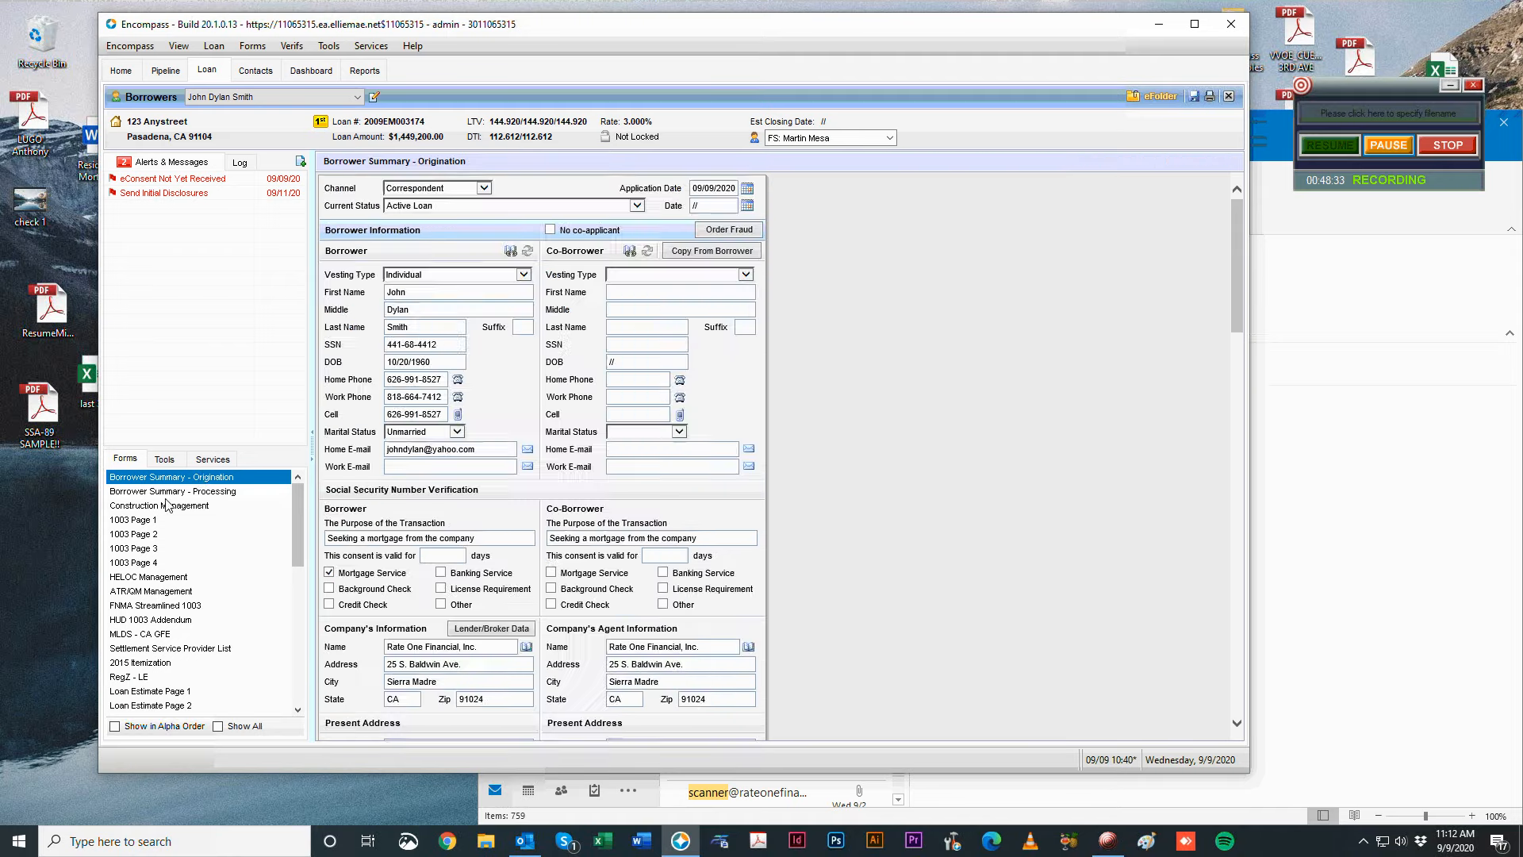
Open 1003 Page 1, briefly checking both Borrower Summary forms before returning.
{"action": "left_click", "coordinate": [162, 520]}
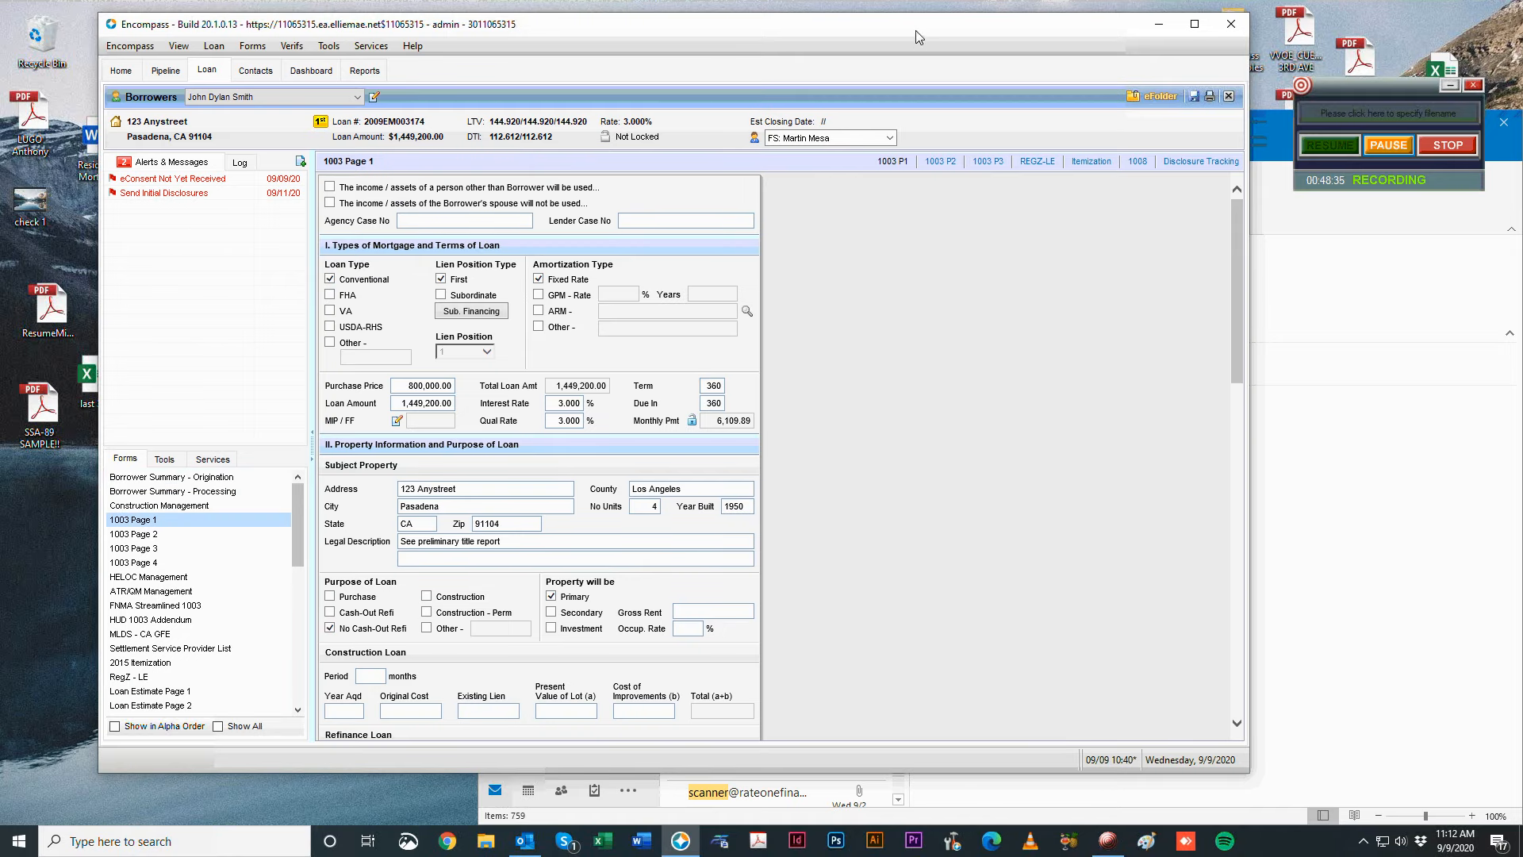
{"action": "left_click_drag", "start_coordinate": [915, 30], "coordinate": [904, 31]}
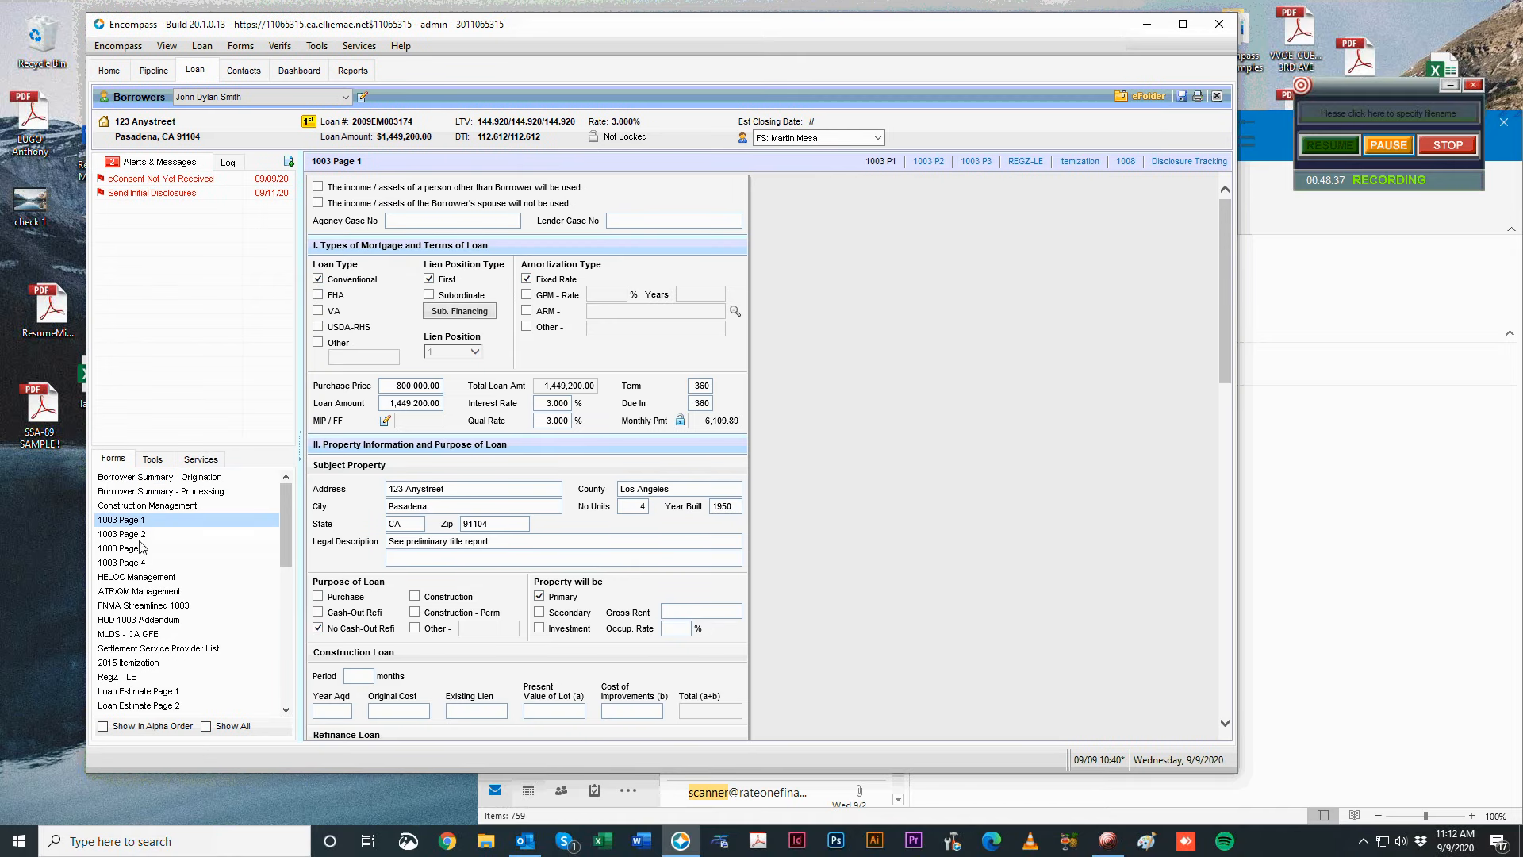
{"action": "left_click", "coordinate": [153, 521]}
{"action": "left_click", "coordinate": [165, 493]}
{"action": "left_click", "coordinate": [170, 479]}
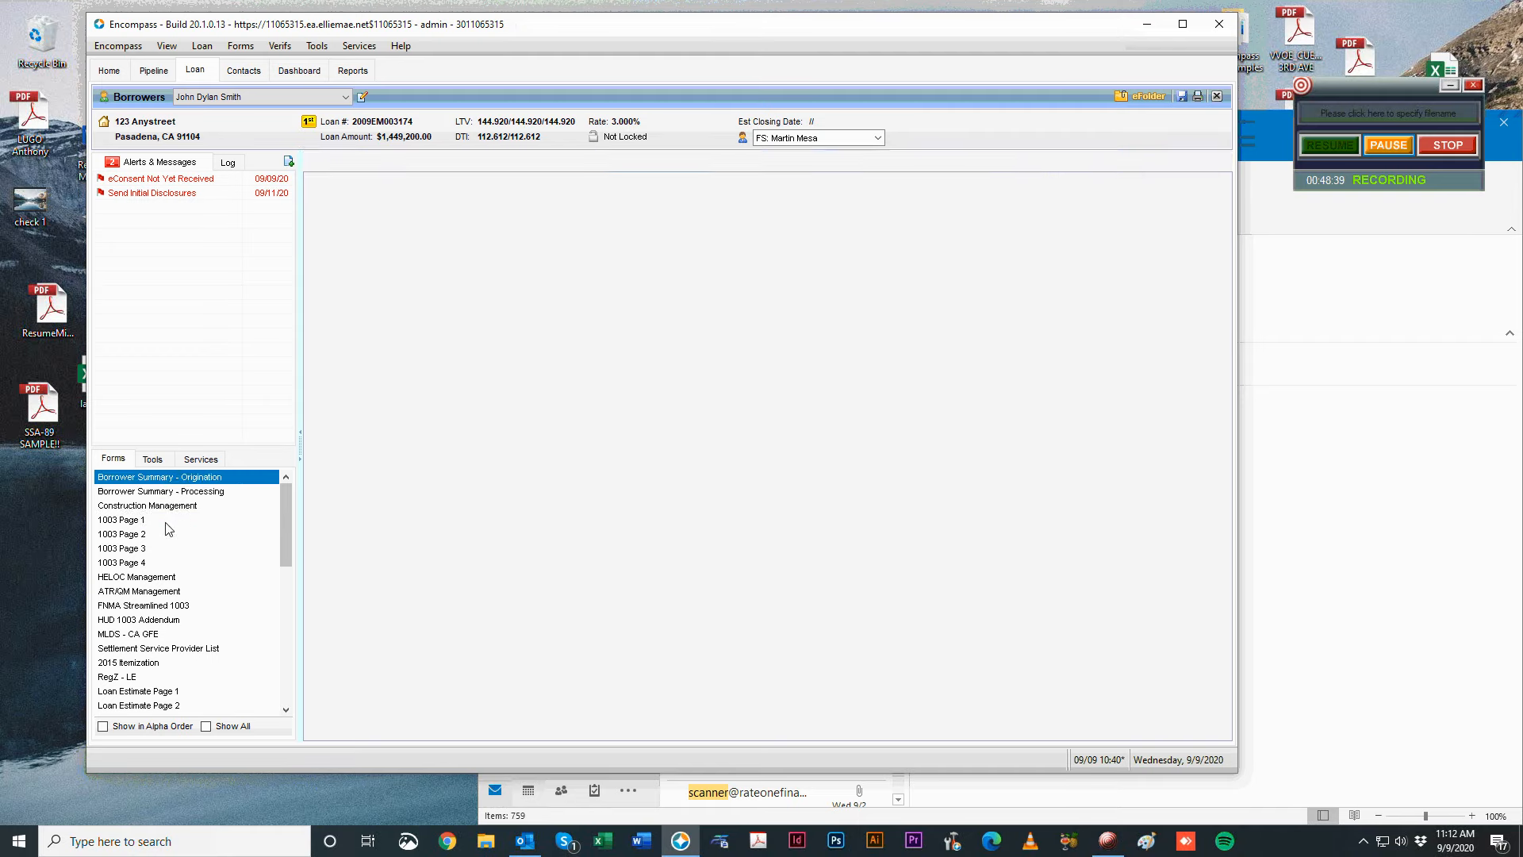
{"action": "left_click", "coordinate": [166, 521]}
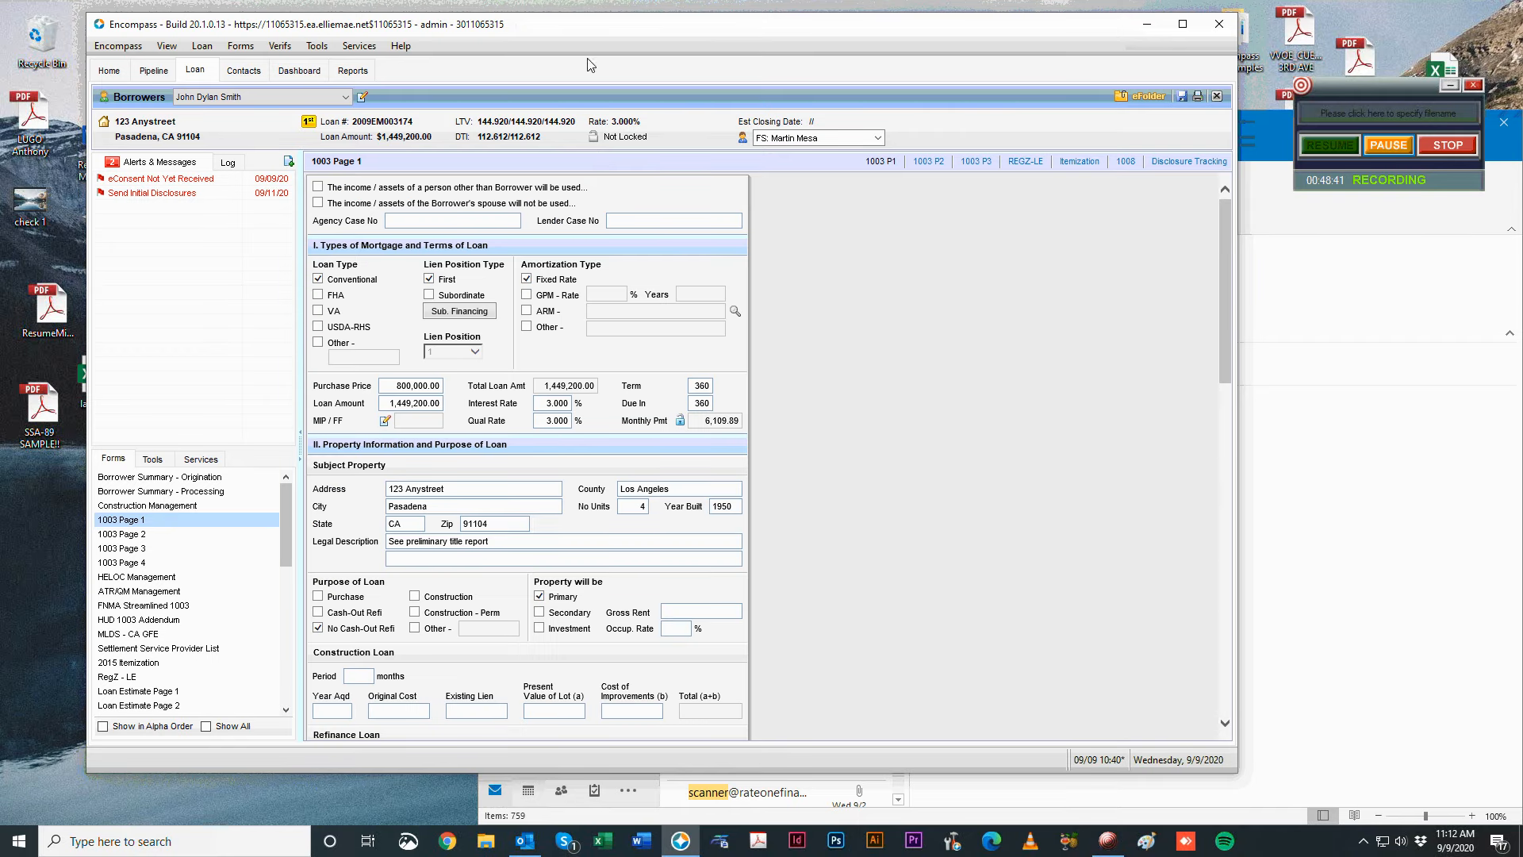
Reposition the Encompass window and bring the Outlook mailbox forward beside the loan form.
{"action": "left_click_drag", "start_coordinate": [604, 29], "coordinate": [649, 49]}
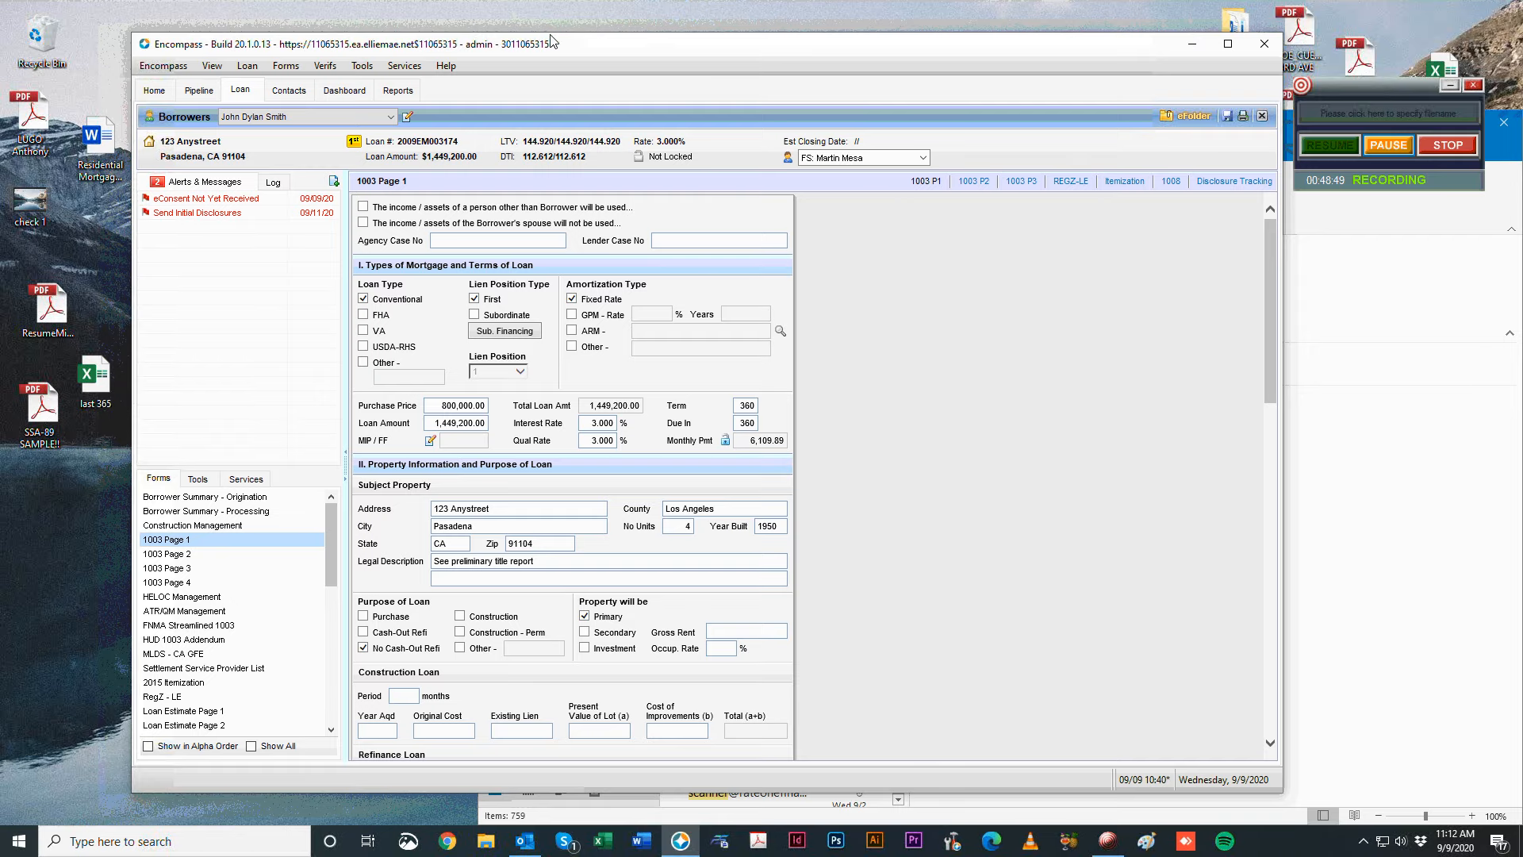
{"action": "left_click_drag", "start_coordinate": [534, 47], "coordinate": [504, 40]}
{"action": "left_click", "coordinate": [1261, 474]}
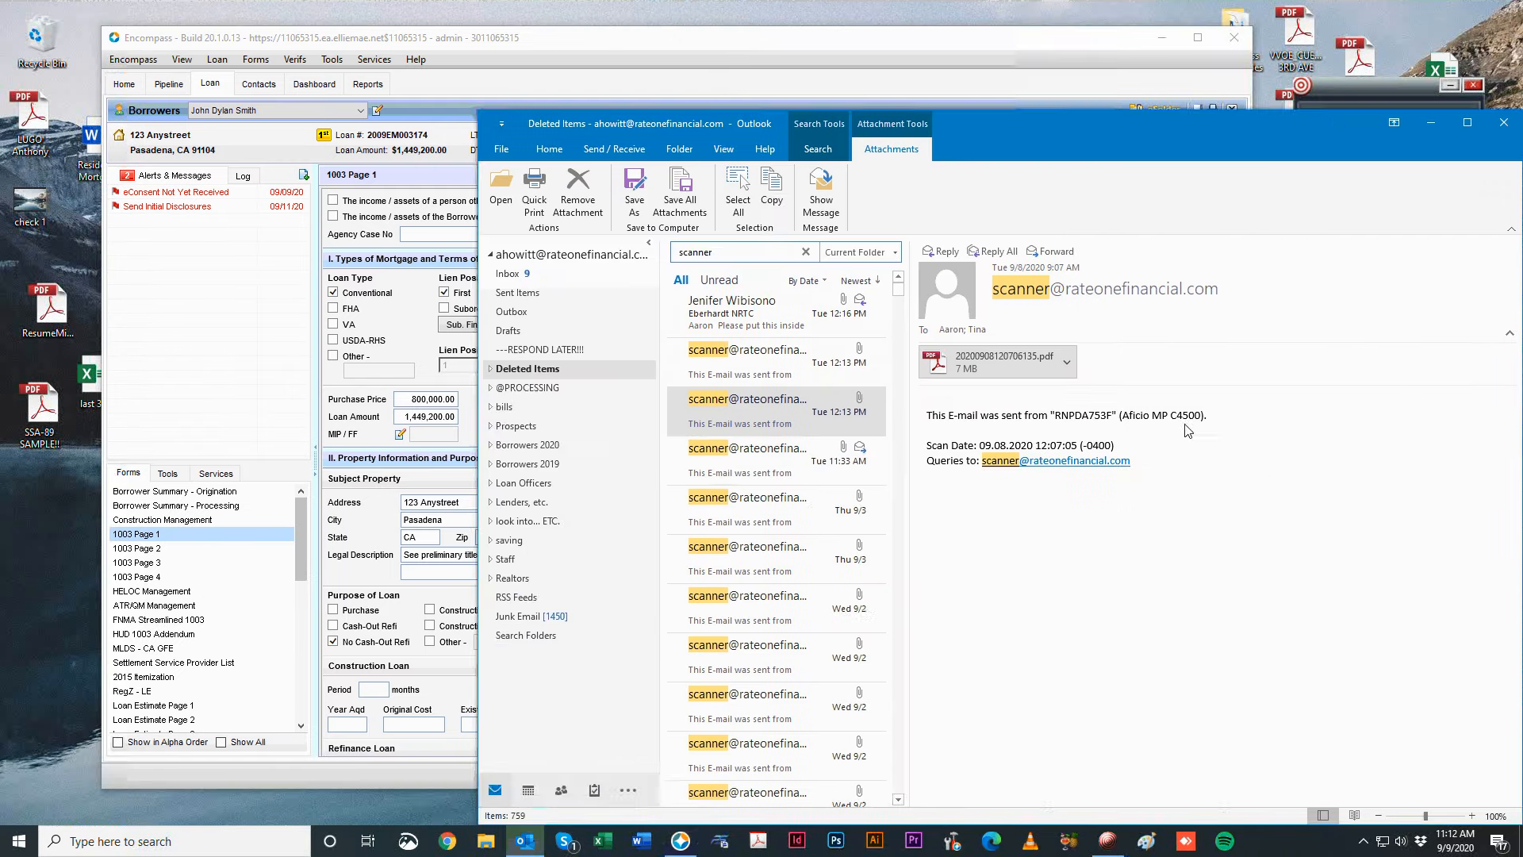
{"action": "left_click_drag", "start_coordinate": [1326, 117], "coordinate": [1242, 441]}
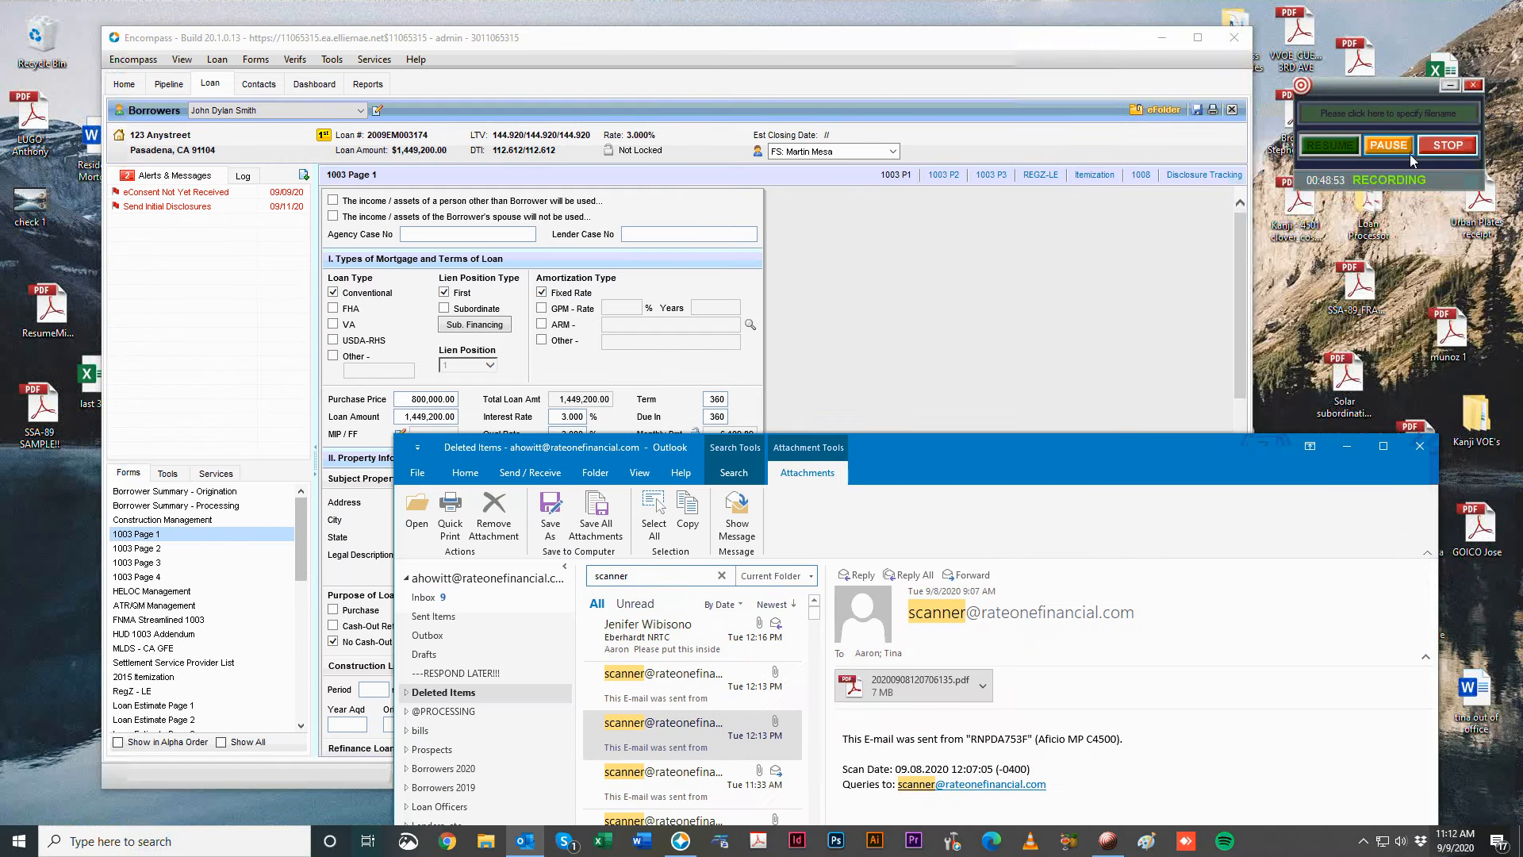